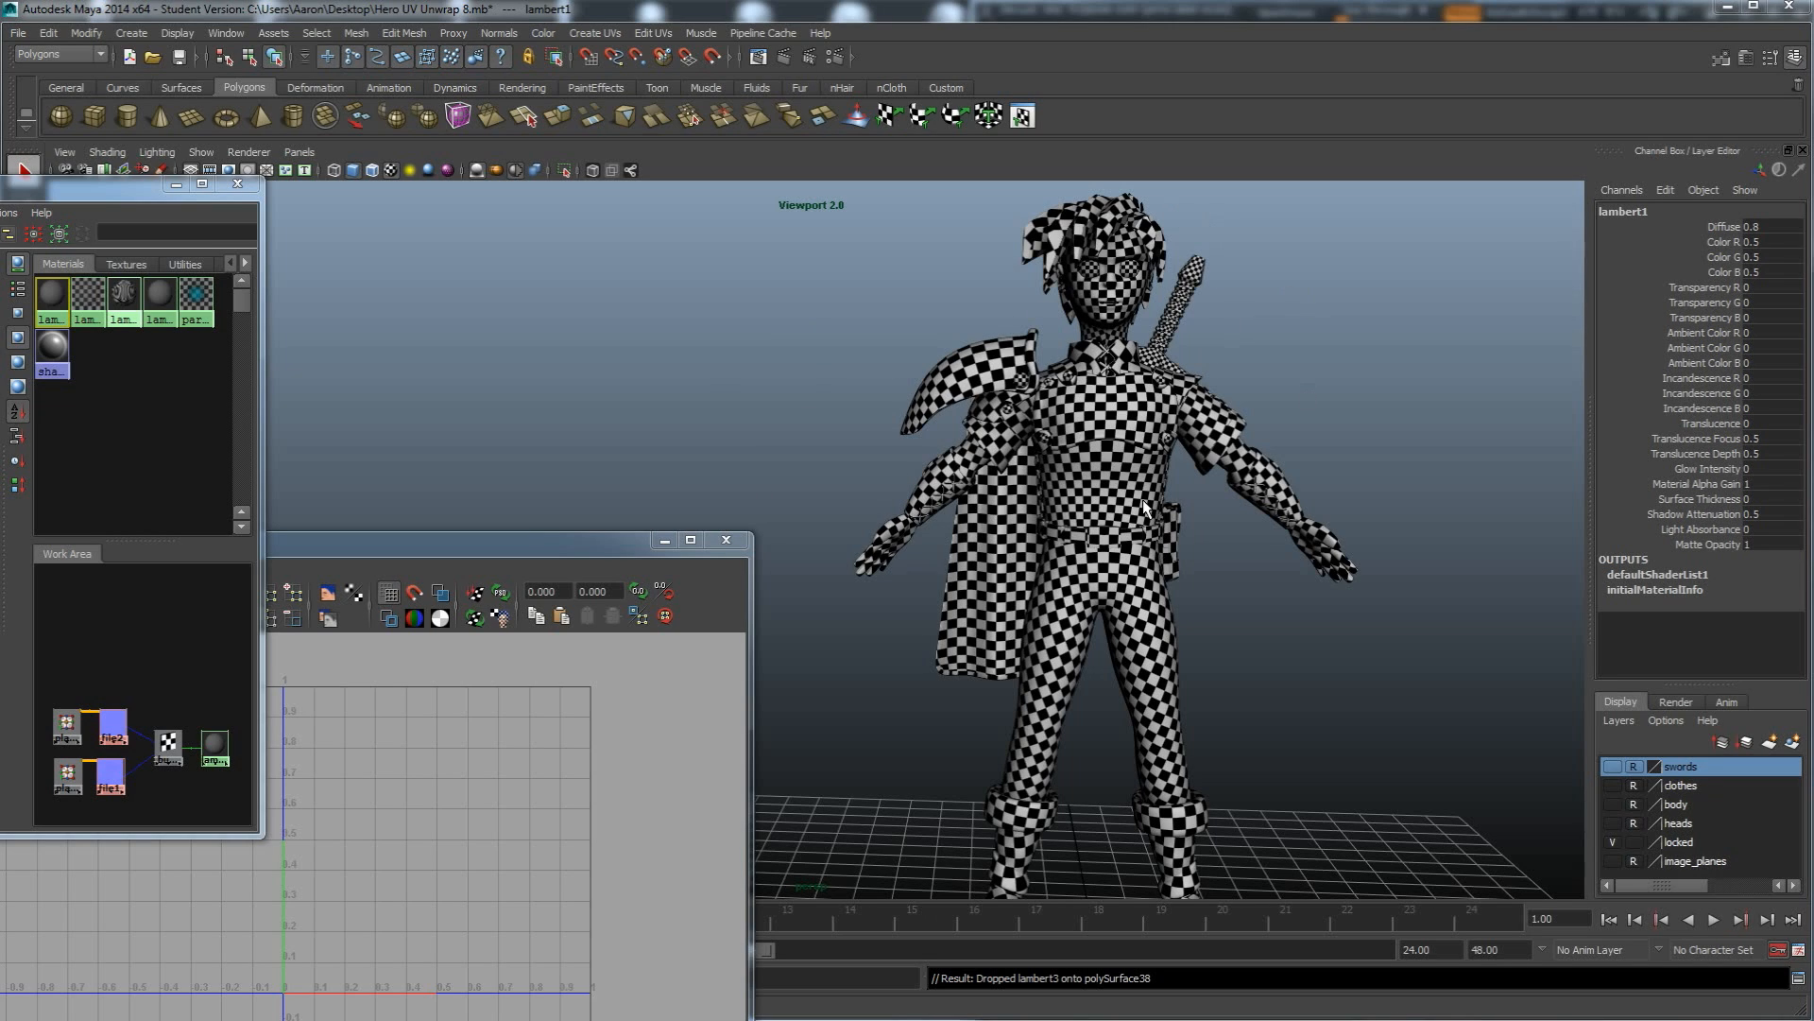
Inspect the checker-textured character and view the UV layout of all its meshes, and of the body mesh alone.
{"action": "mouse_move", "coordinate": [1174, 518]}
{"action": "left_mouse_down", "text": "alt"}
{"action": "mouse_move", "coordinate": [1126, 471]}
{"action": "mouse_move", "coordinate": [1199, 538]}
{"action": "mouse_move", "coordinate": [1178, 527]}
{"action": "left_mouse_up", "text": "alt"}
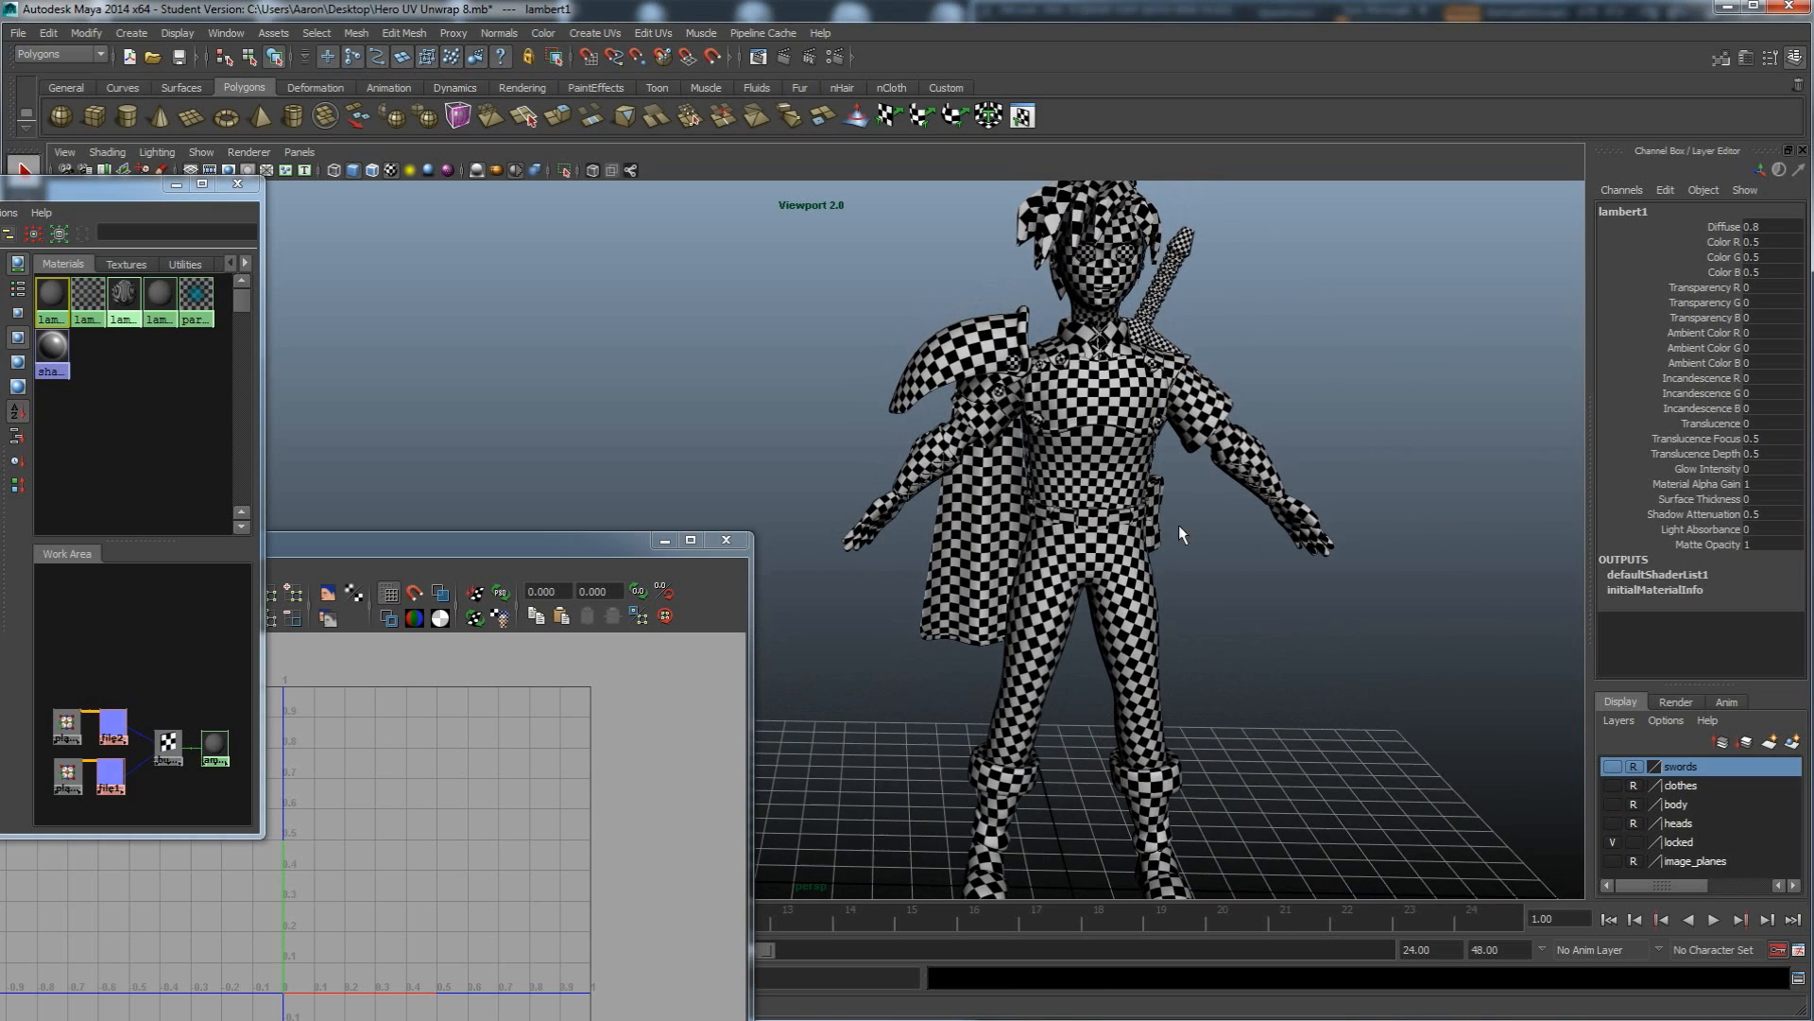
{"action": "scroll", "coordinate": [1127, 431], "scroll_direction": "up", "scroll_amount": 3}
{"action": "left_click_drag", "start_coordinate": [1126, 431], "coordinate": [1097, 528], "text": "alt"}
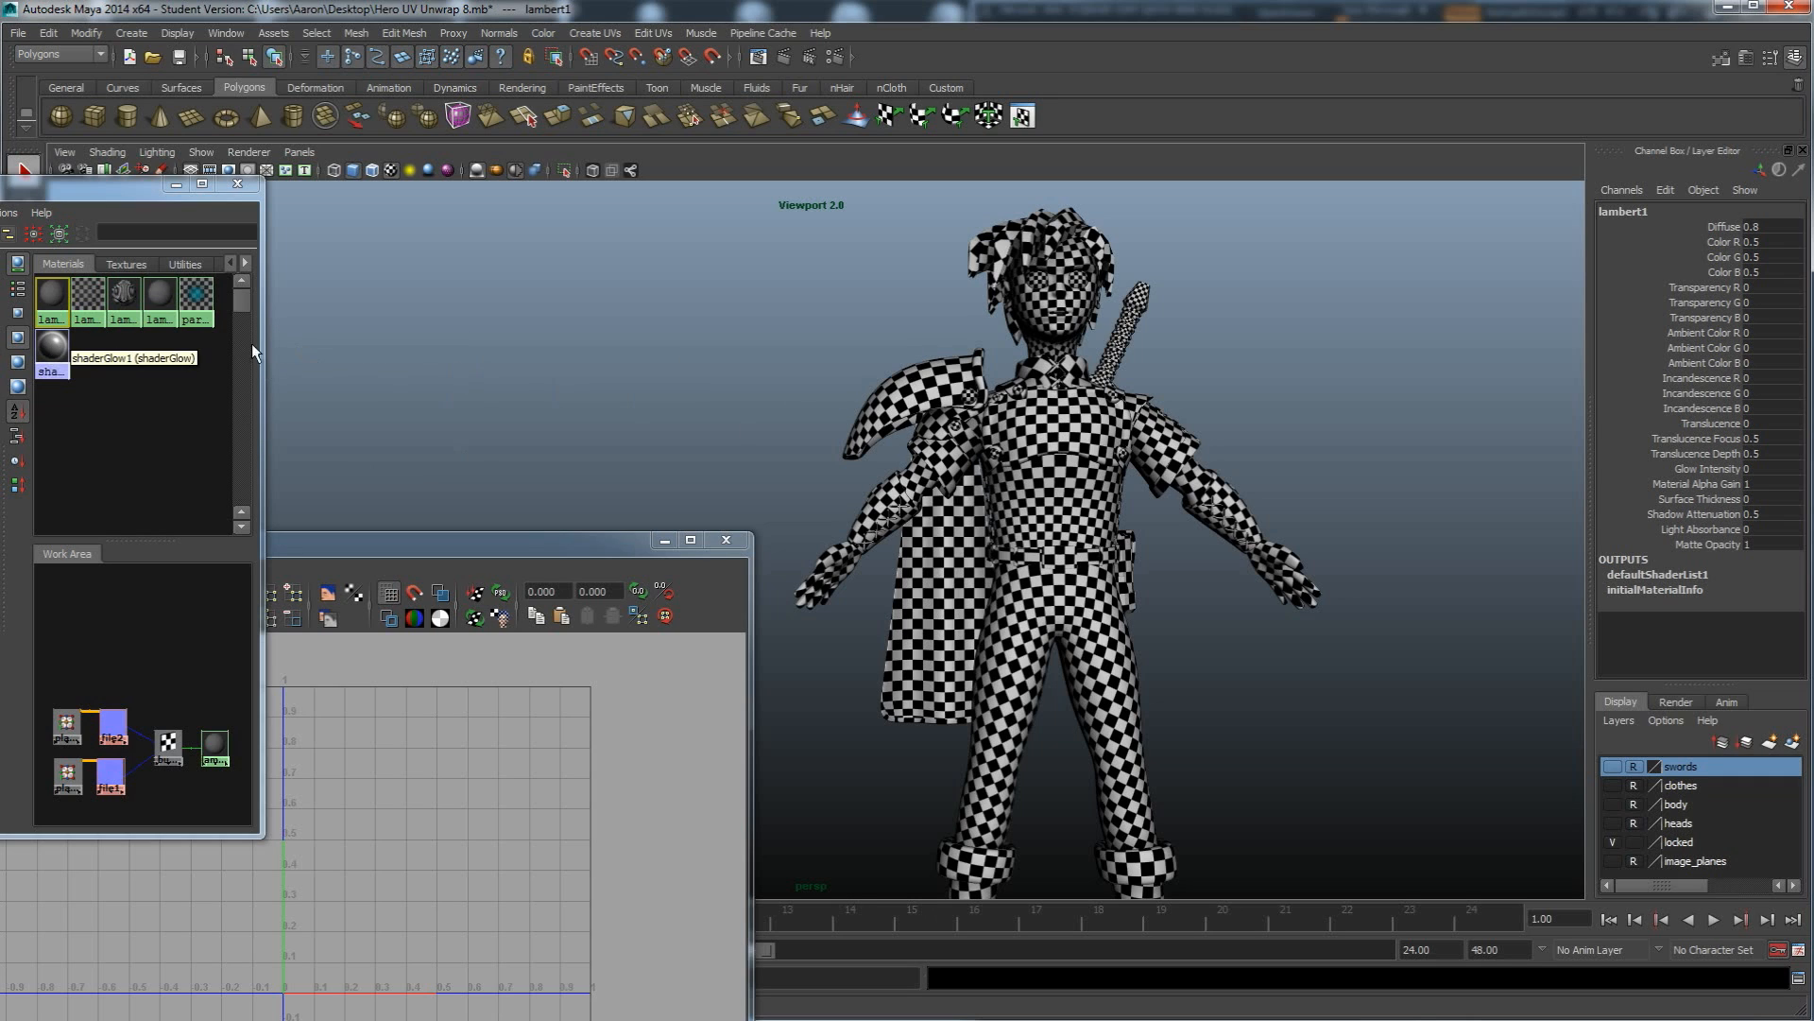
{"action": "left_click_drag", "start_coordinate": [880, 477], "coordinate": [1151, 639], "text": "alt"}
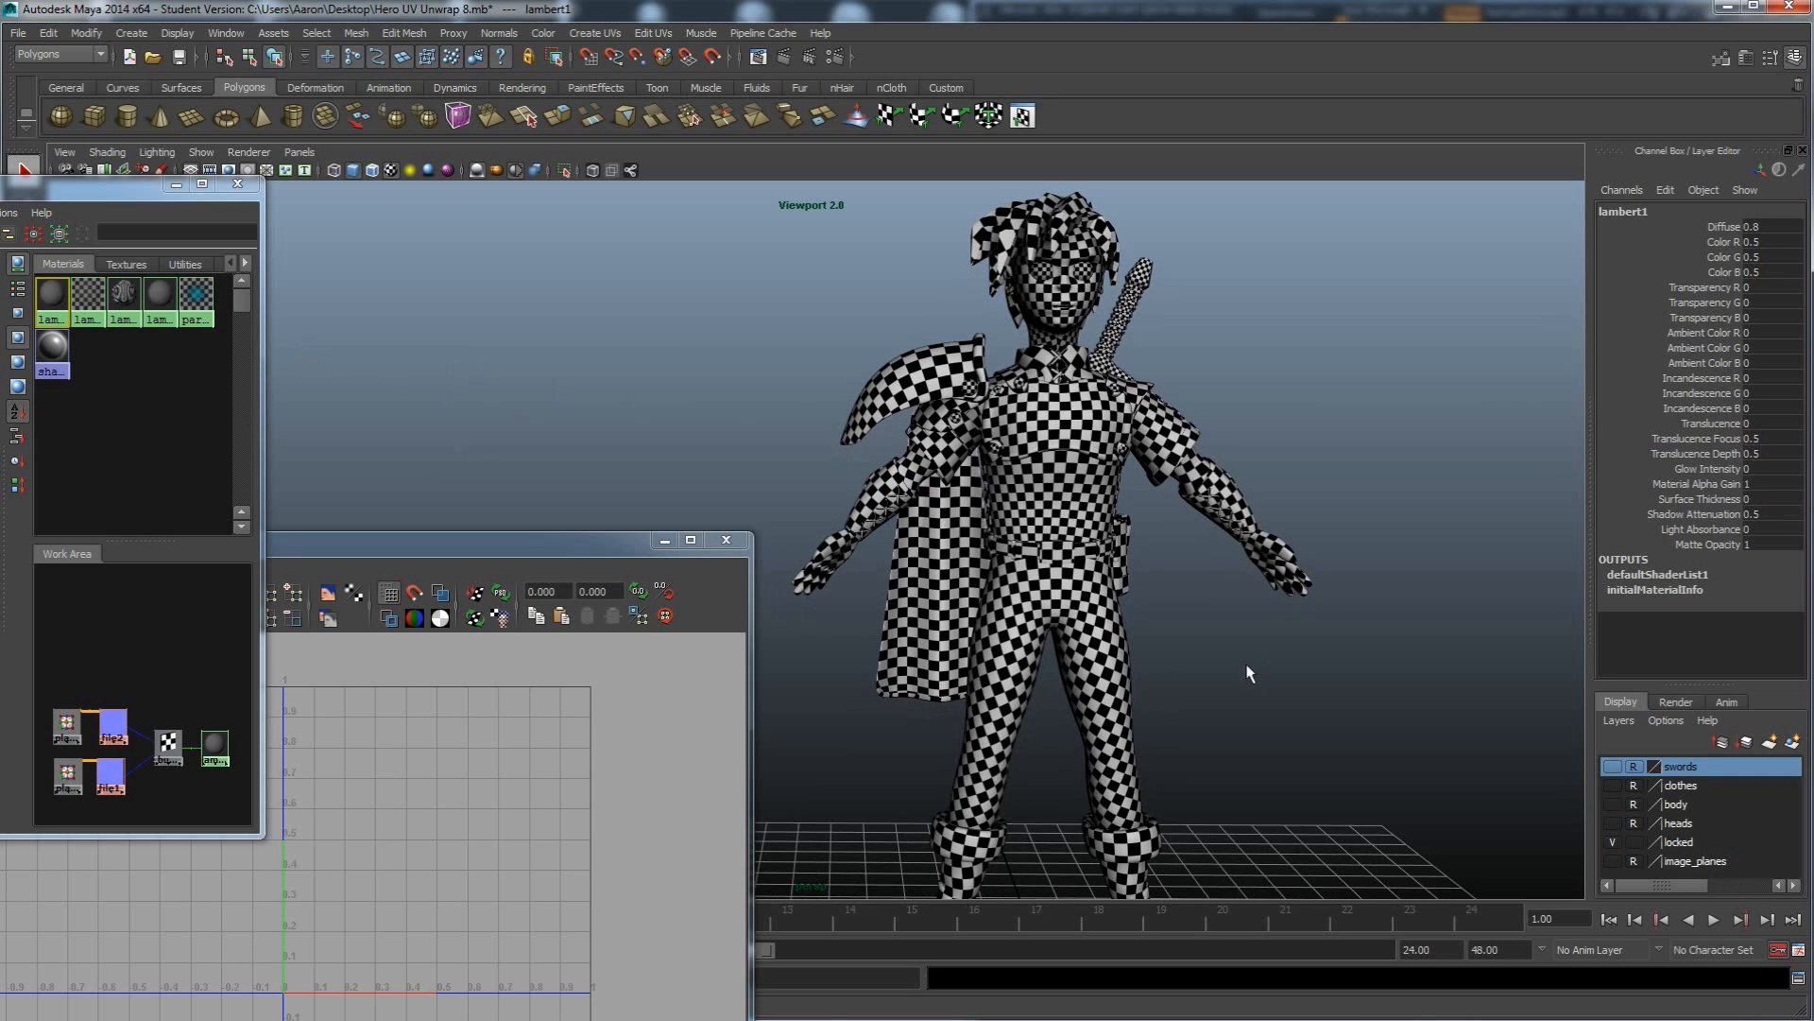
{"action": "left_click_drag", "start_coordinate": [1415, 801], "coordinate": [756, 198]}
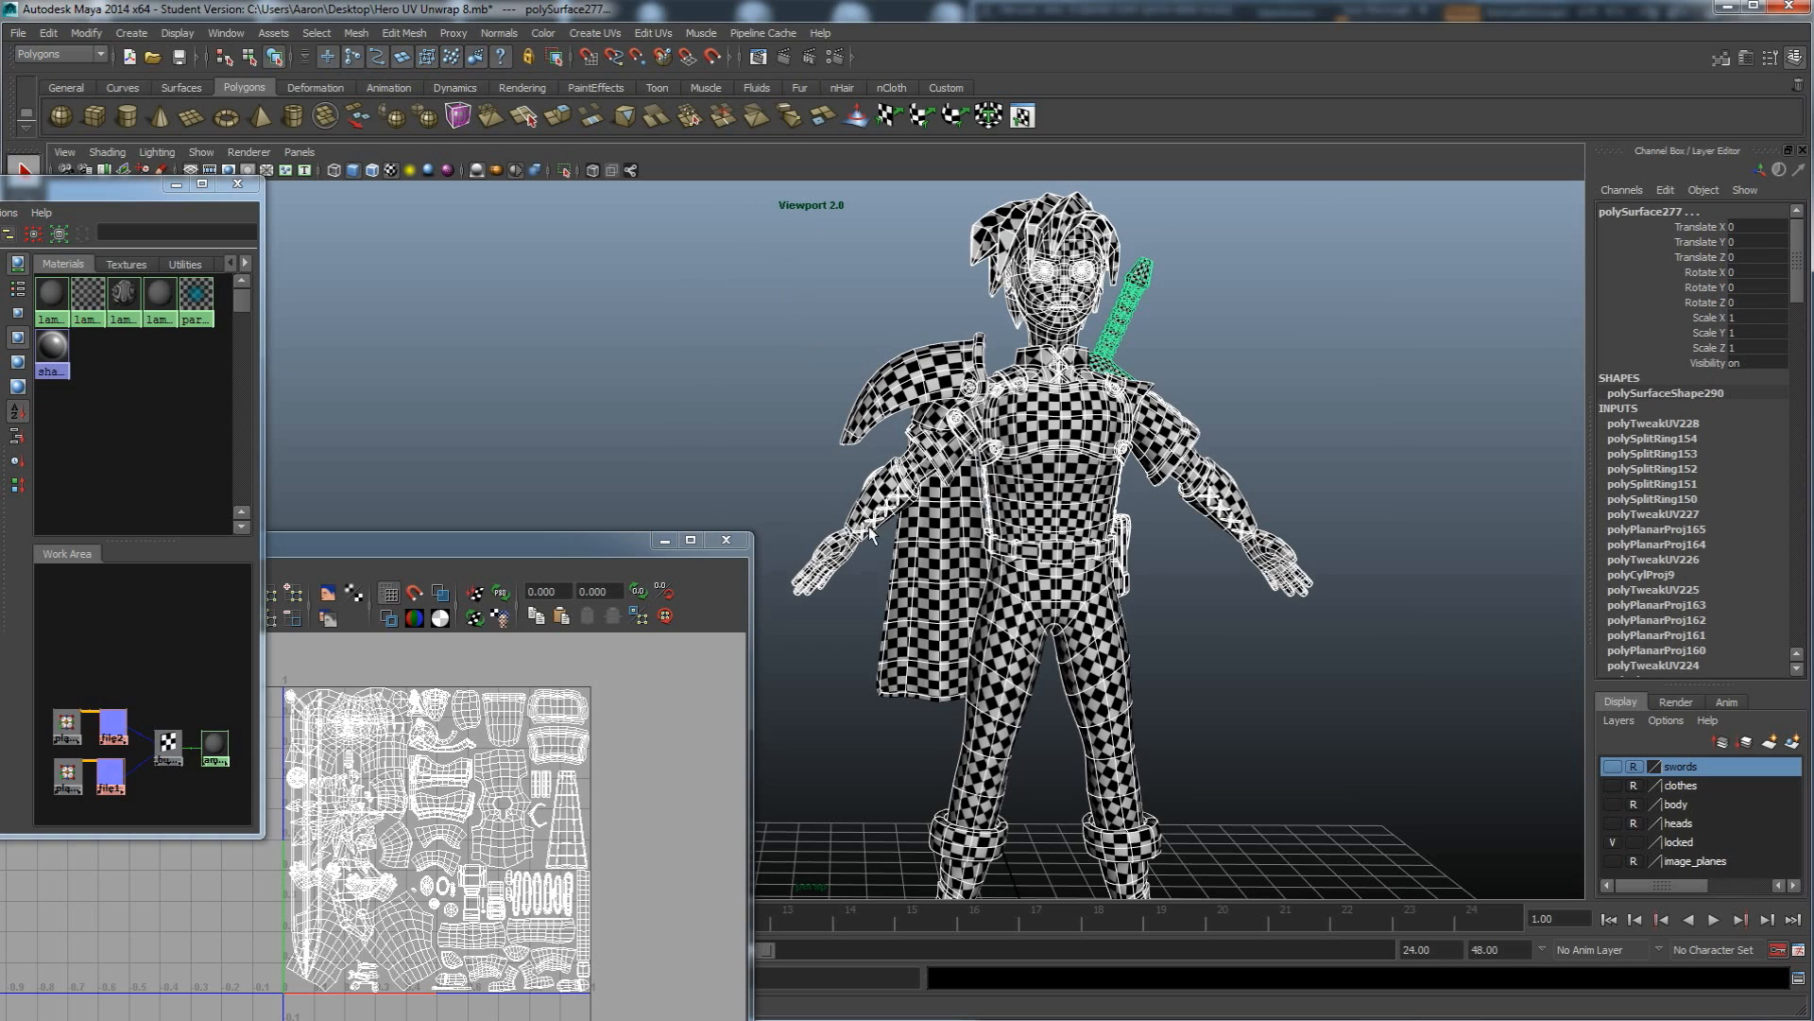
{"action": "left_click", "coordinate": [374, 775]}
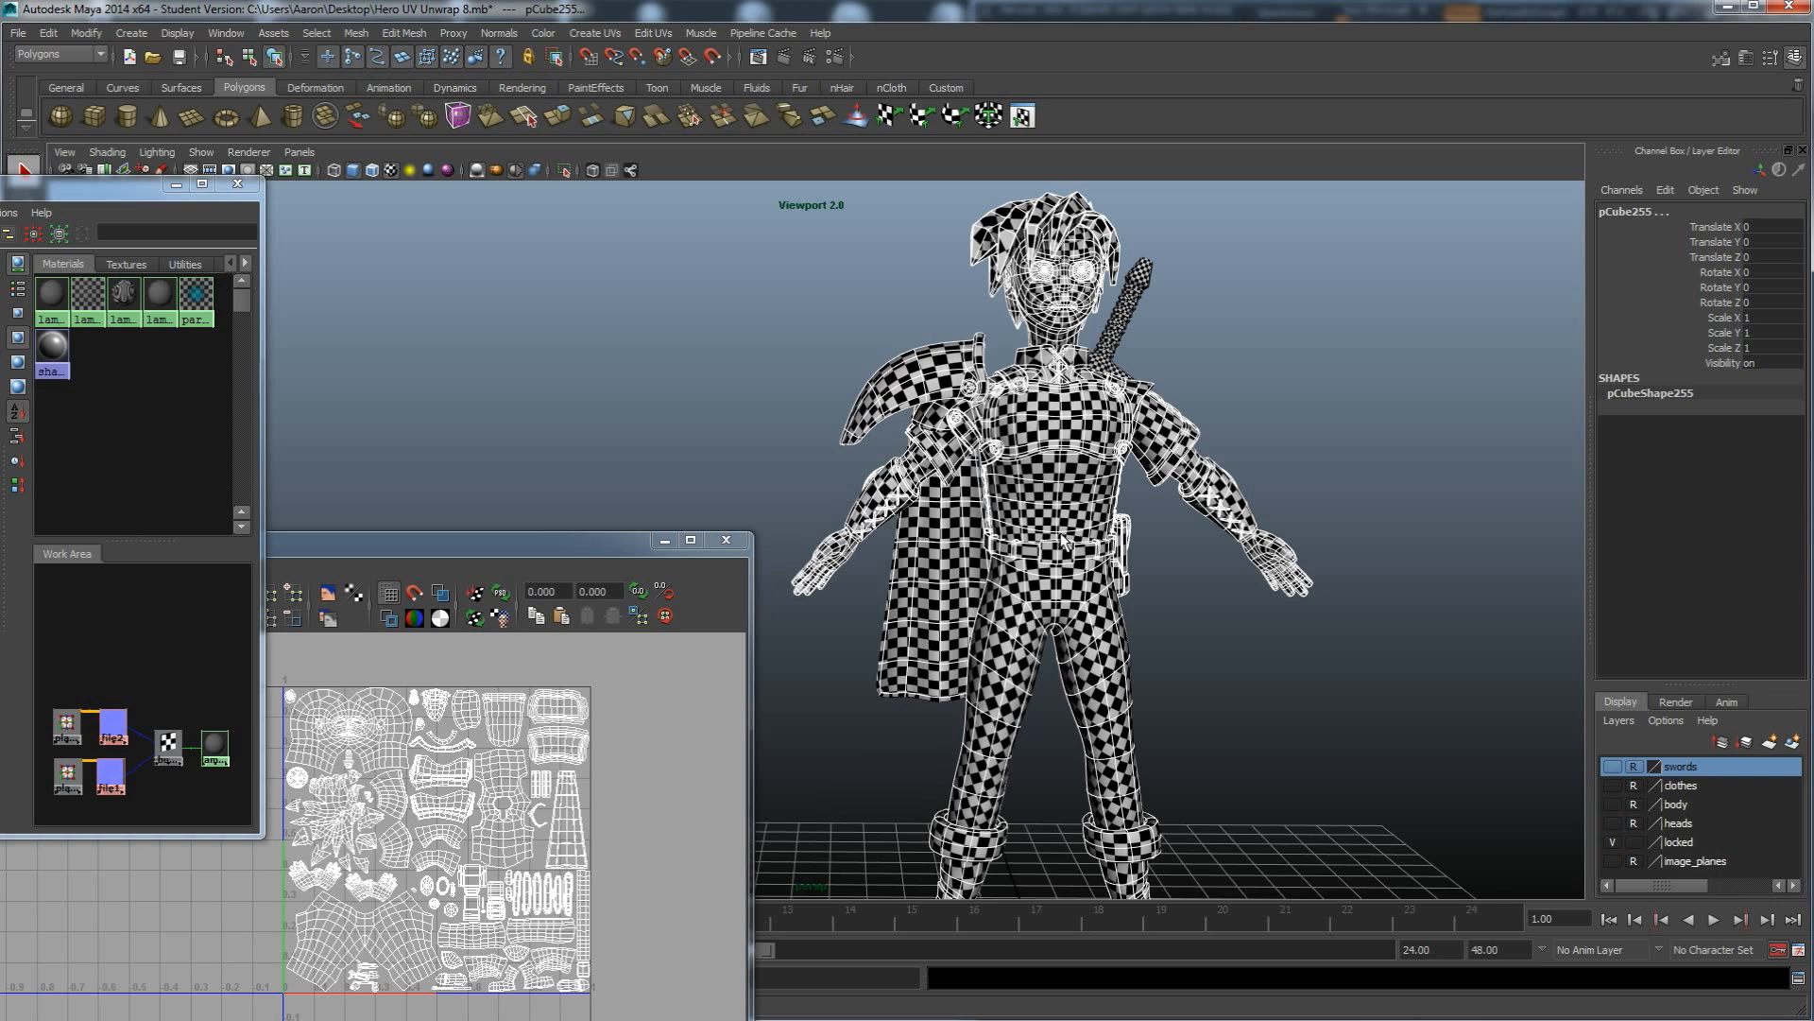
{"action": "left_click", "coordinate": [1082, 502]}
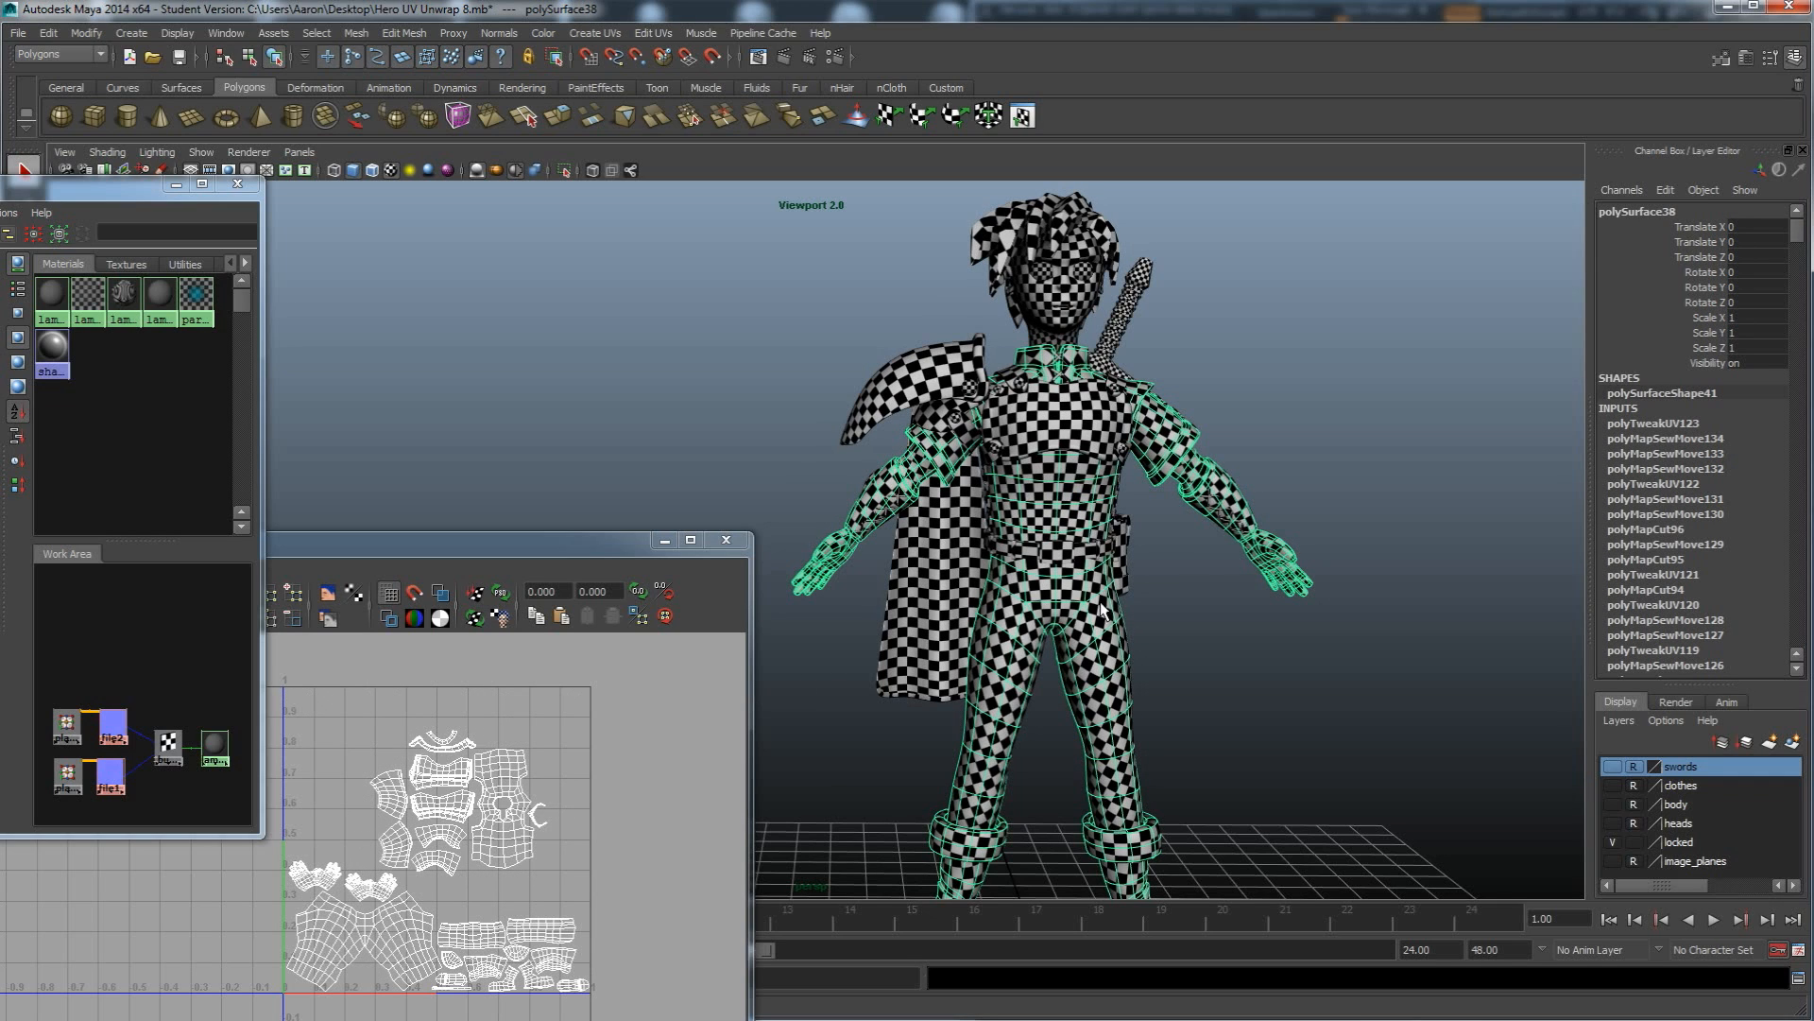
Assign the default lambert1 material to all of the character's meshes.
{"action": "left_click_drag", "start_coordinate": [1353, 785], "coordinate": [871, 190]}
{"action": "left_click", "coordinate": [52, 294]}
{"action": "right_click_drag", "start_coordinate": [52, 294], "coordinate": [125, 253]}
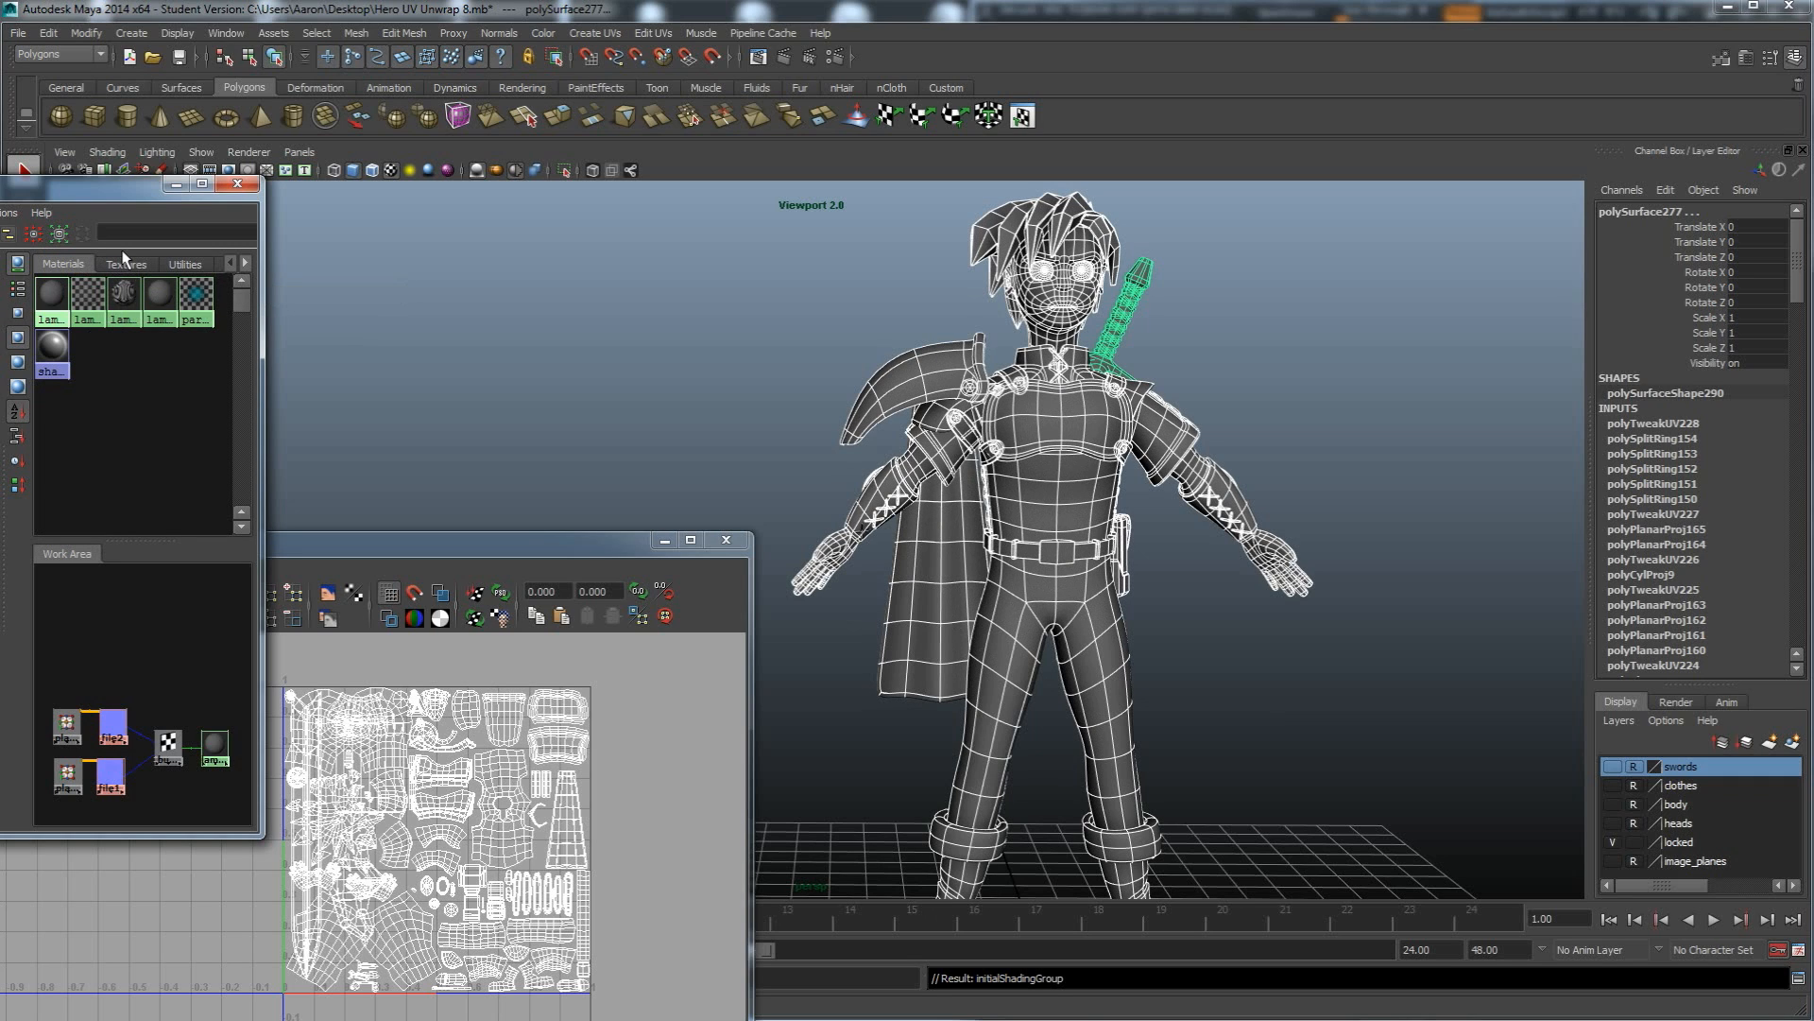
{"action": "left_click", "coordinate": [1293, 418]}
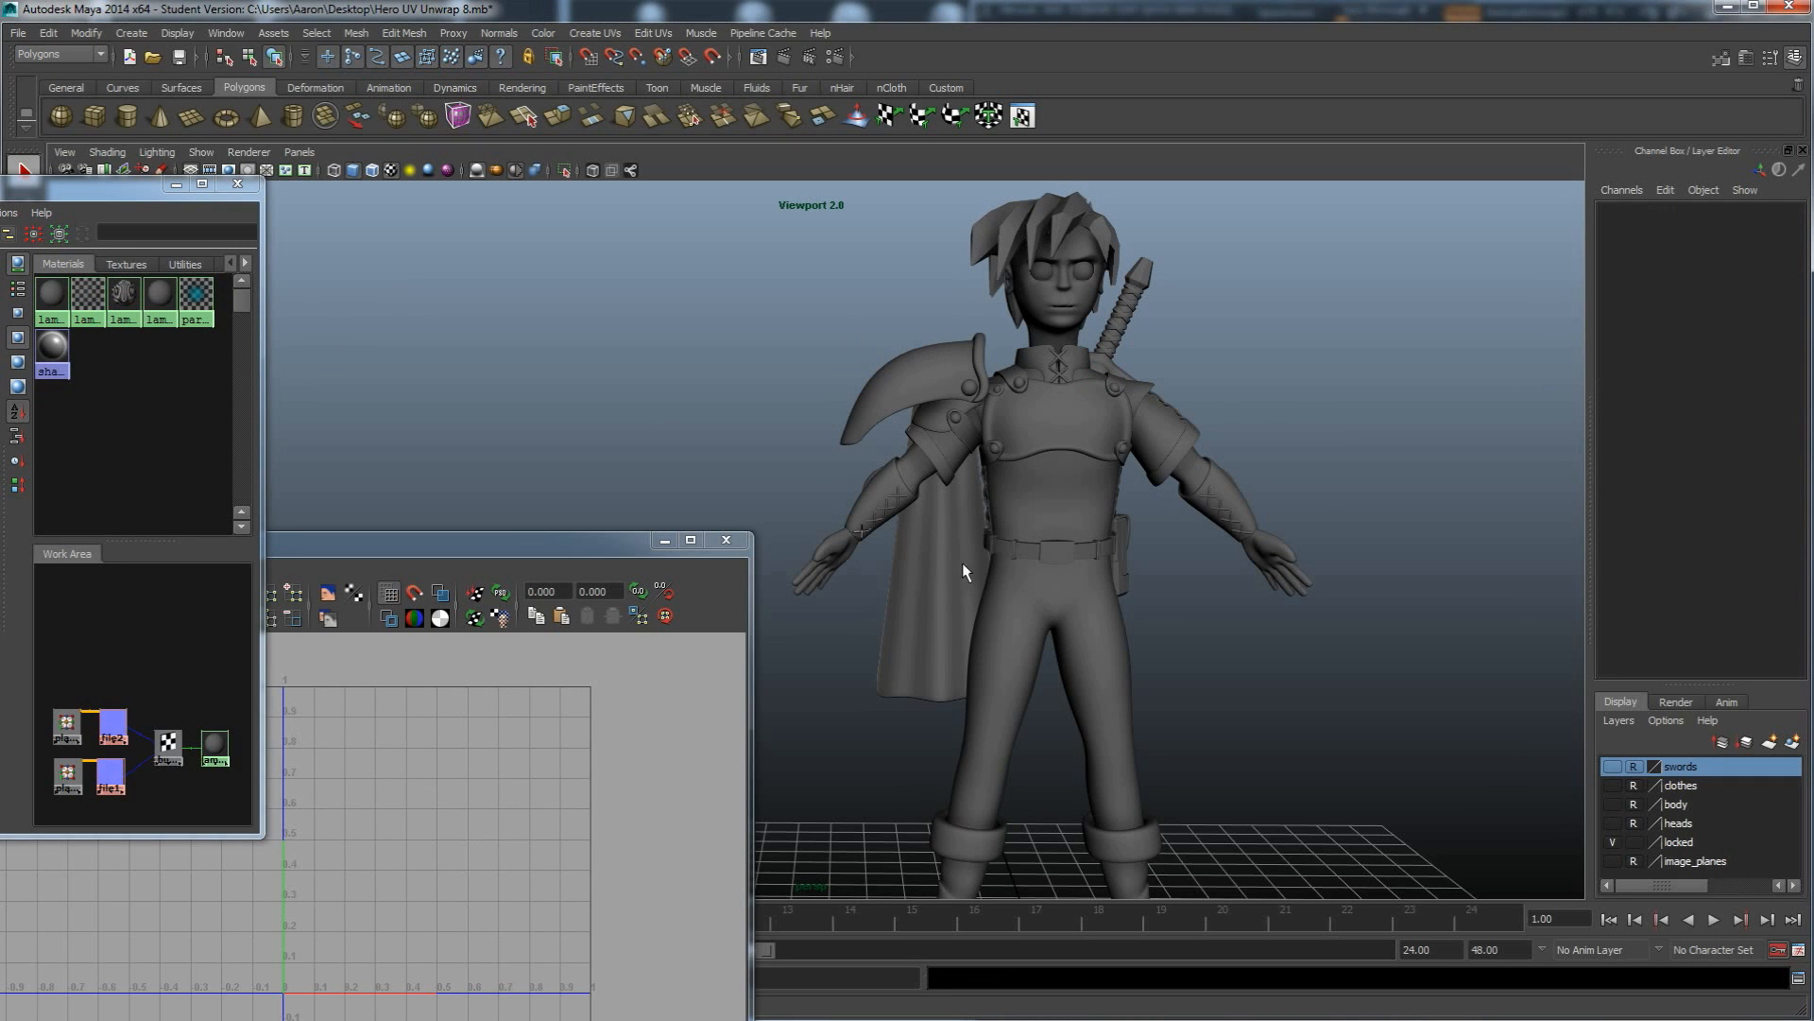
Inspect the plain grey character along with the UV layouts of its hair mesh and body mesh.
{"action": "left_click", "coordinate": [1003, 247]}
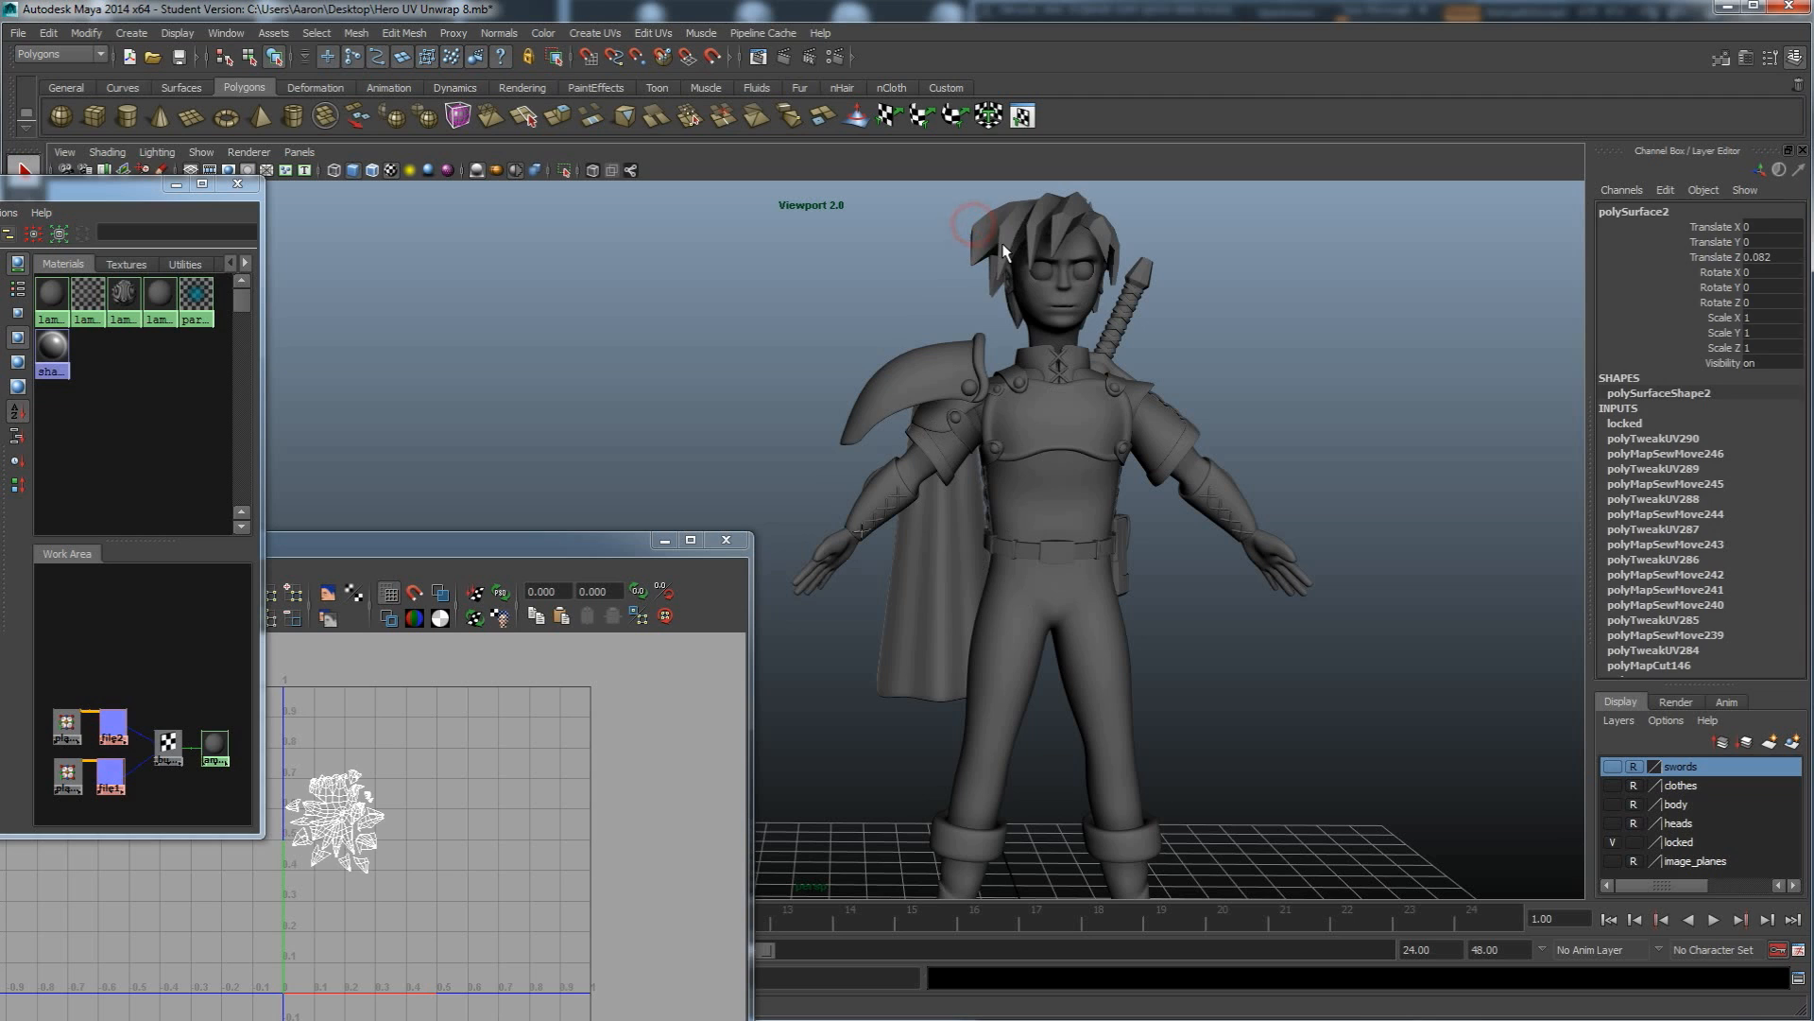
{"action": "left_click", "coordinate": [1260, 343]}
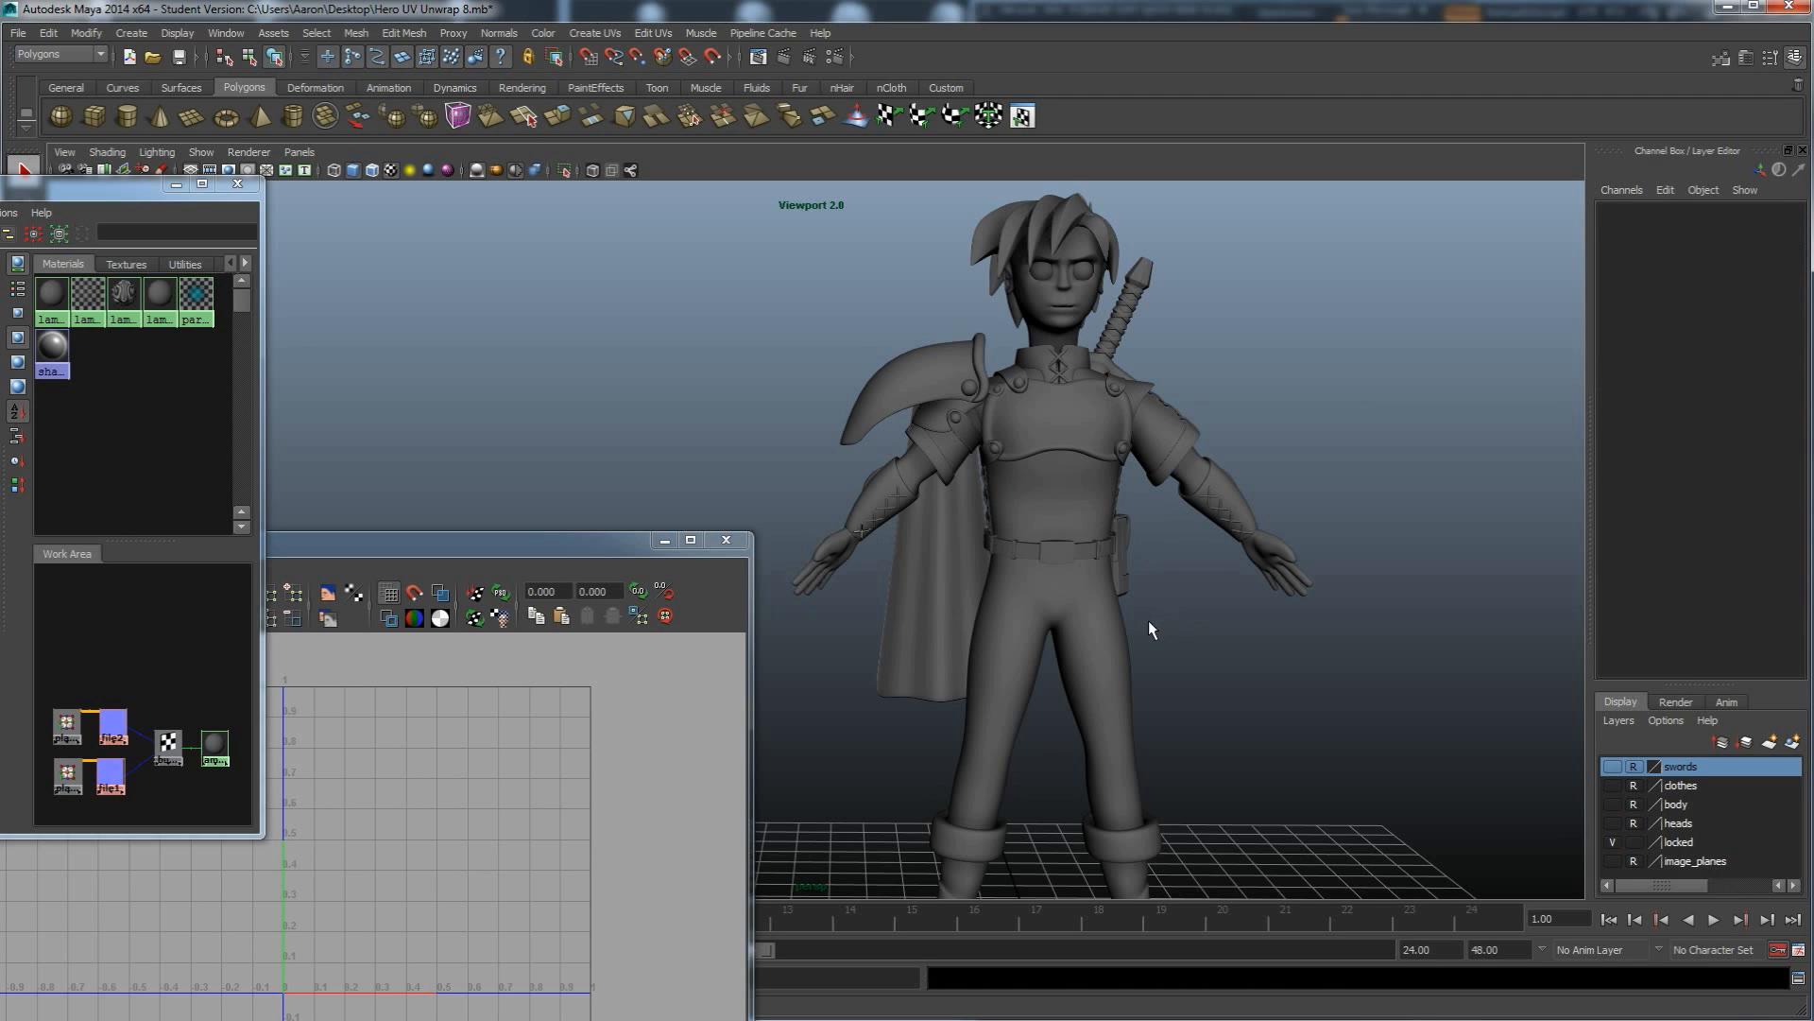
{"action": "mouse_move", "coordinate": [1193, 607]}
{"action": "left_mouse_down", "text": "alt"}
{"action": "mouse_move", "coordinate": [1046, 600]}
{"action": "mouse_move", "coordinate": [1158, 604]}
{"action": "left_mouse_up", "text": "alt"}
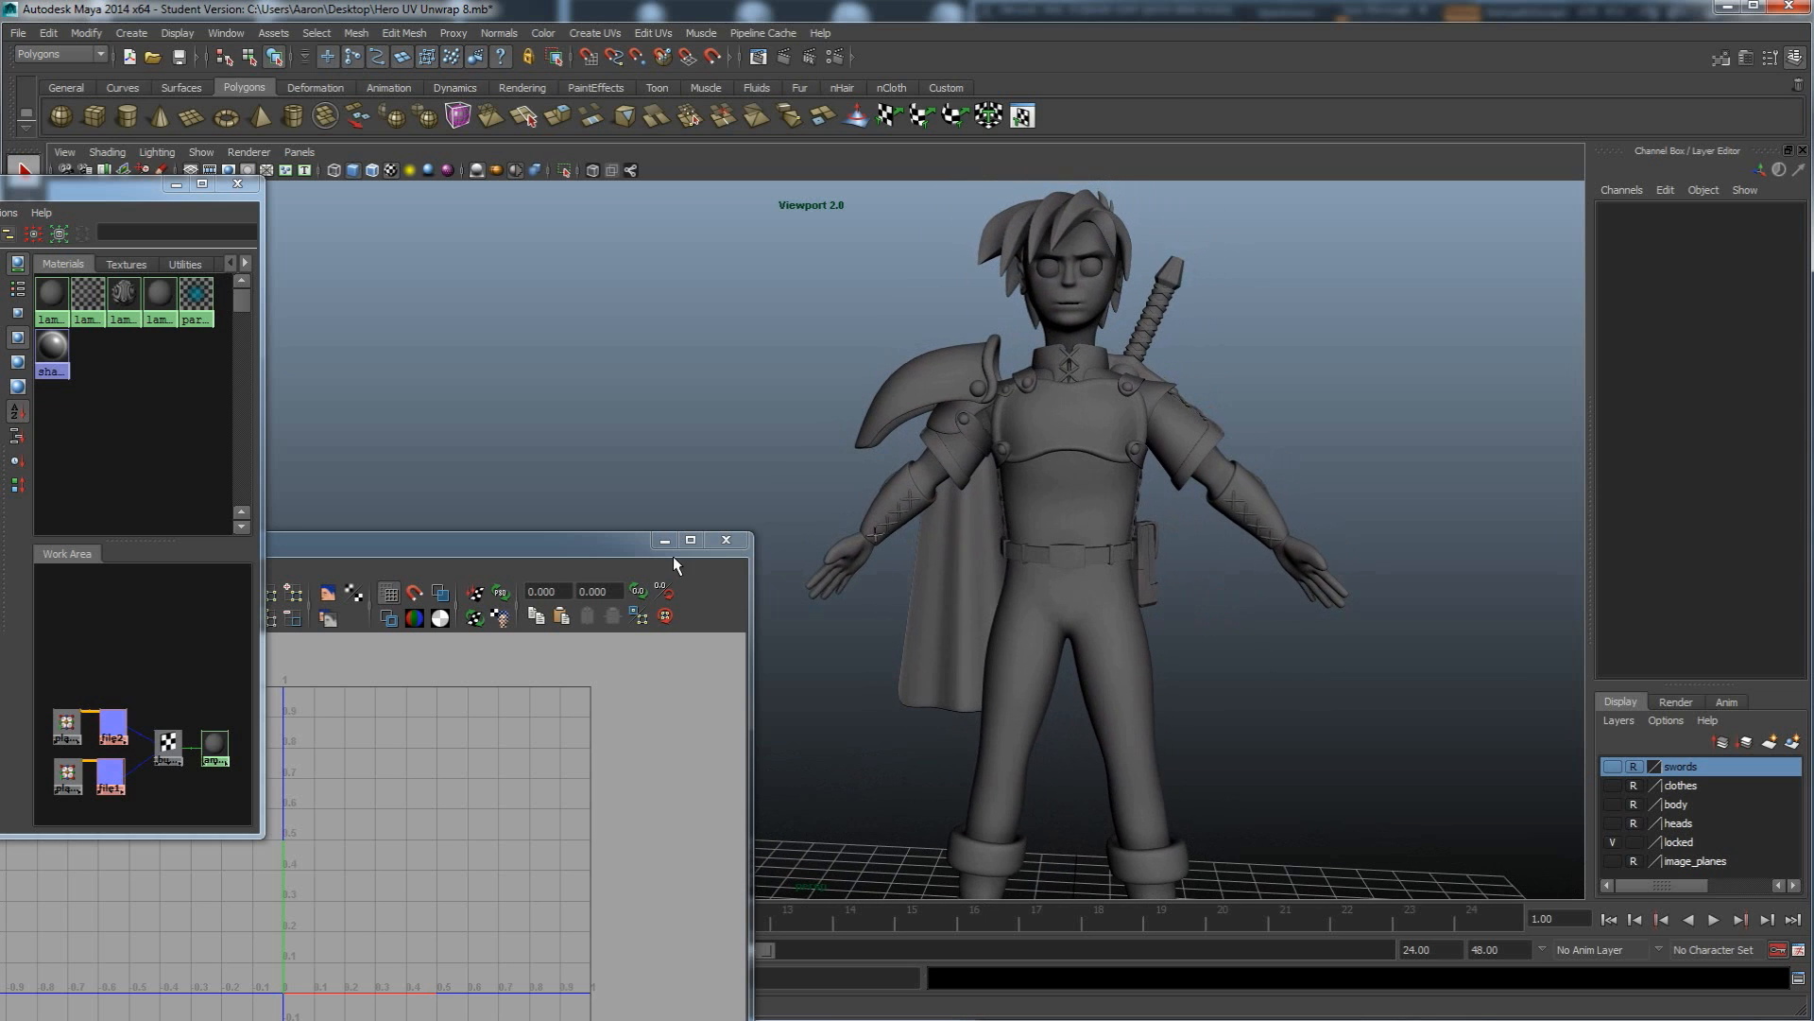
{"action": "left_click_drag", "start_coordinate": [1015, 629], "coordinate": [1056, 594], "text": "alt"}
{"action": "left_click_drag", "start_coordinate": [1045, 709], "coordinate": [1045, 478], "text": "alt"}
{"action": "left_click", "coordinate": [1052, 477]}
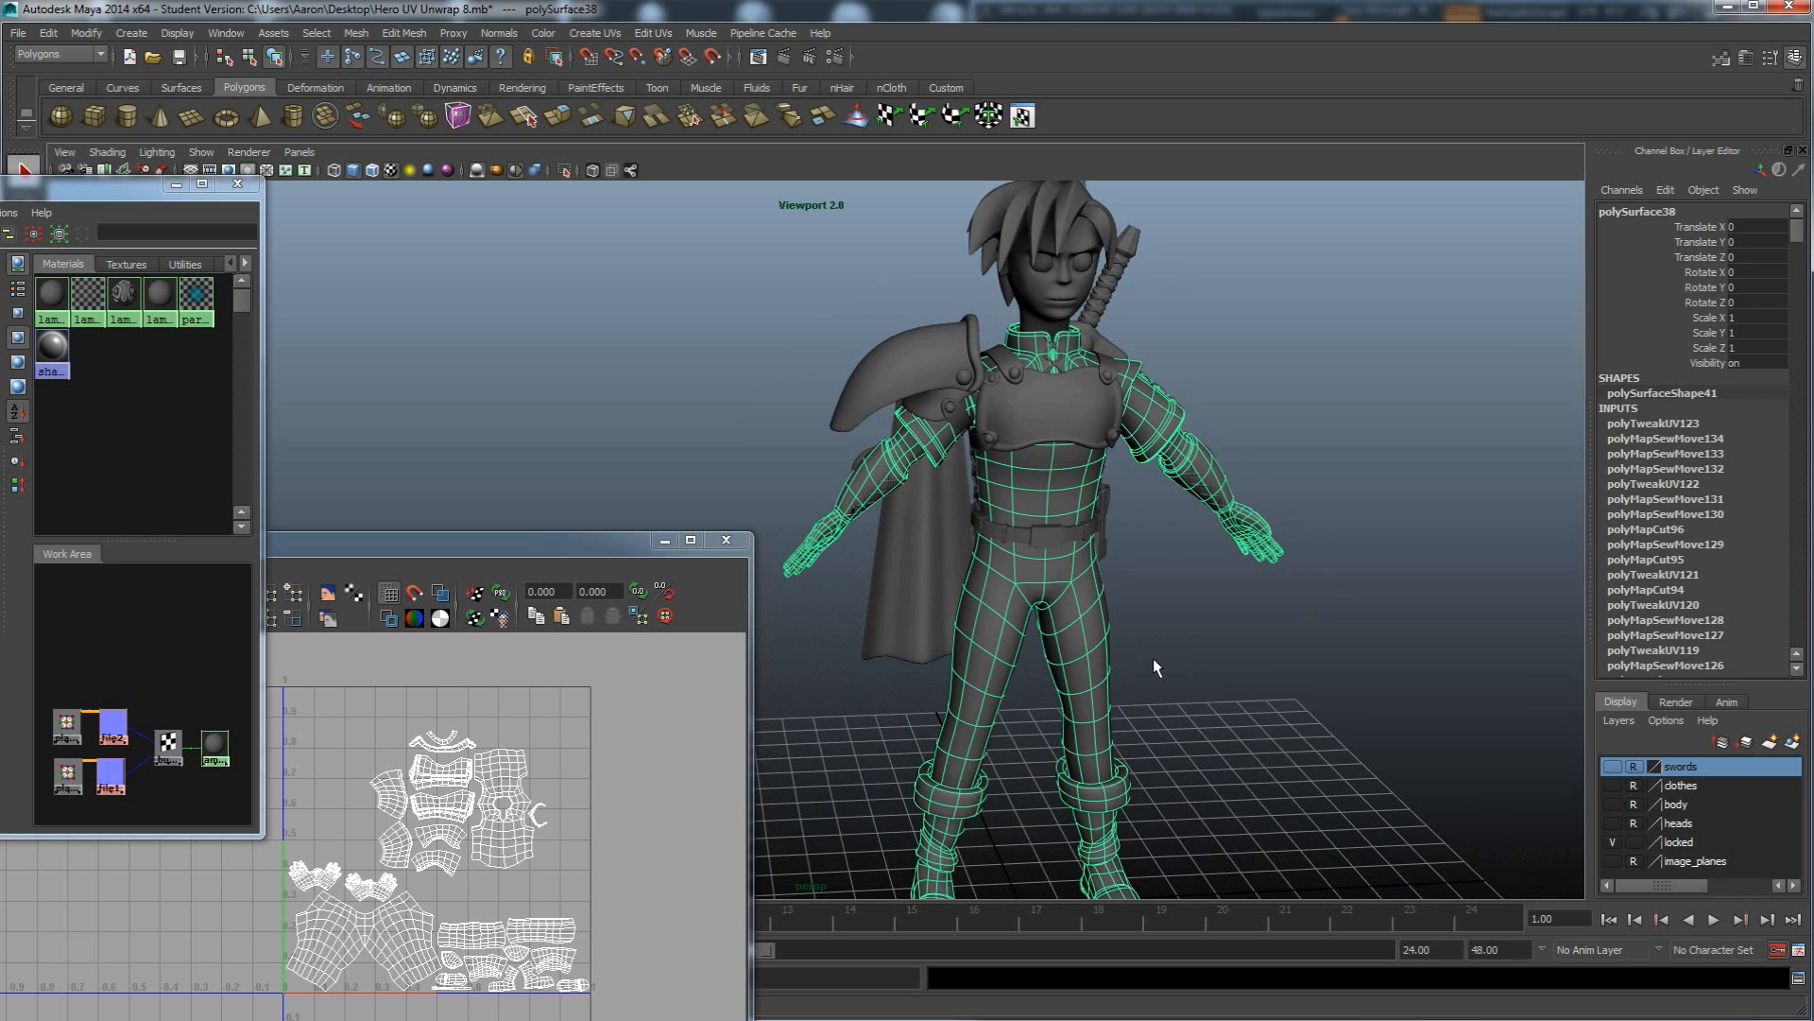
Apply the lambert4 material to the character's body mesh.
{"action": "left_click", "coordinate": [1184, 597]}
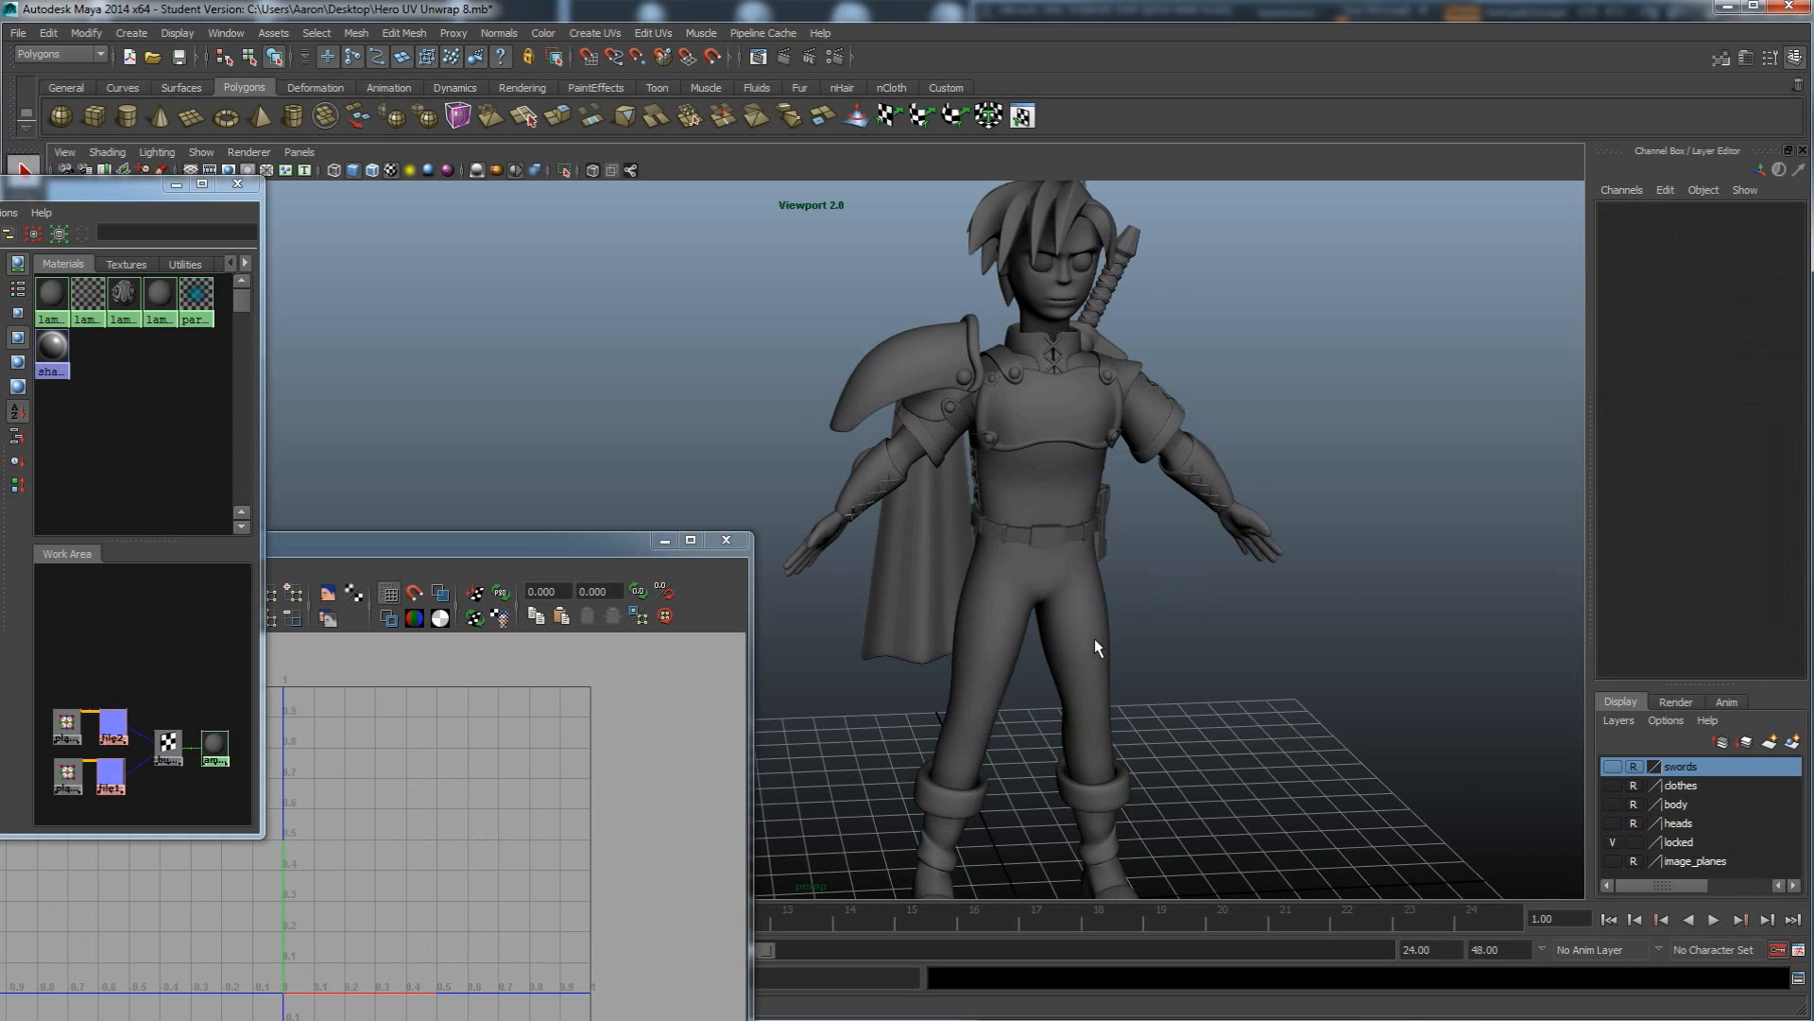
{"action": "middle_click_drag", "start_coordinate": [160, 294], "coordinate": [717, 496]}
{"action": "middle_click_drag", "start_coordinate": [1035, 486], "coordinate": [1037, 487]}
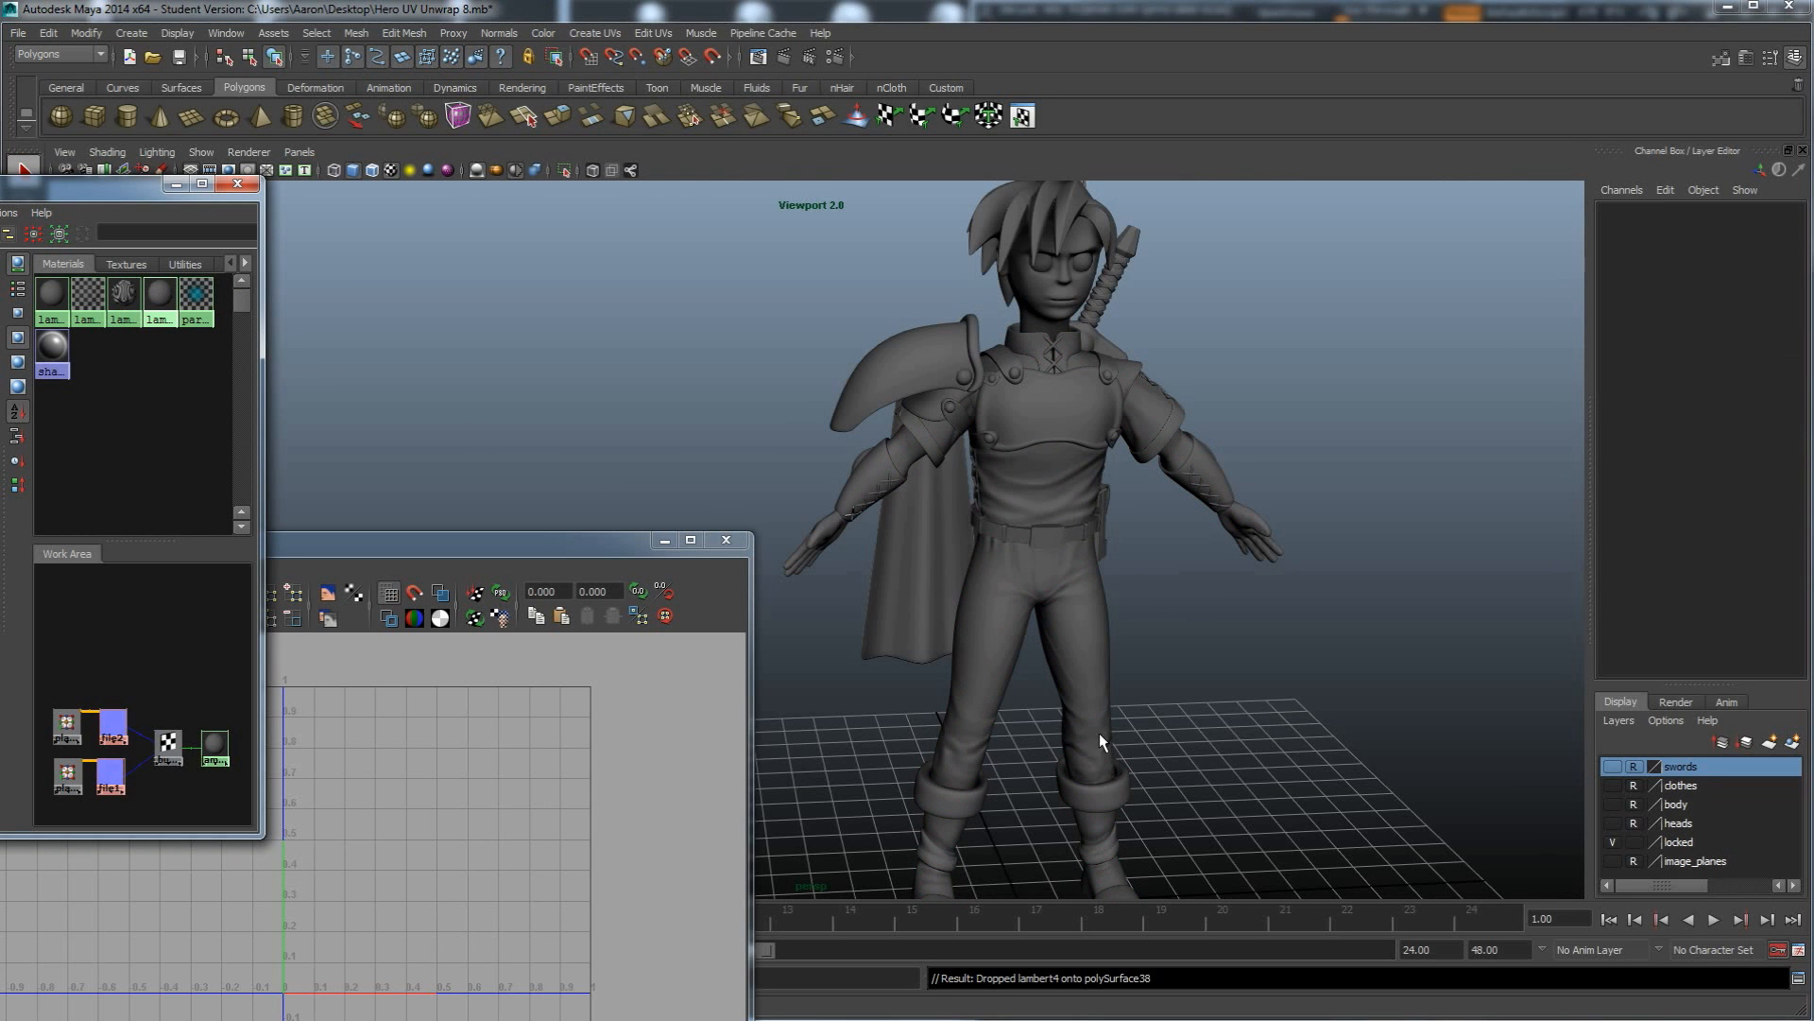
Examine the fold detail on the shirt and trousers from several angles, and check the body mesh's wireframe.
{"action": "left_click_drag", "start_coordinate": [1134, 673], "coordinate": [1034, 589], "text": "alt"}
{"action": "scroll", "coordinate": [1102, 656], "scroll_direction": "up", "scroll_amount": 6}
{"action": "left_click", "coordinate": [1063, 518]}
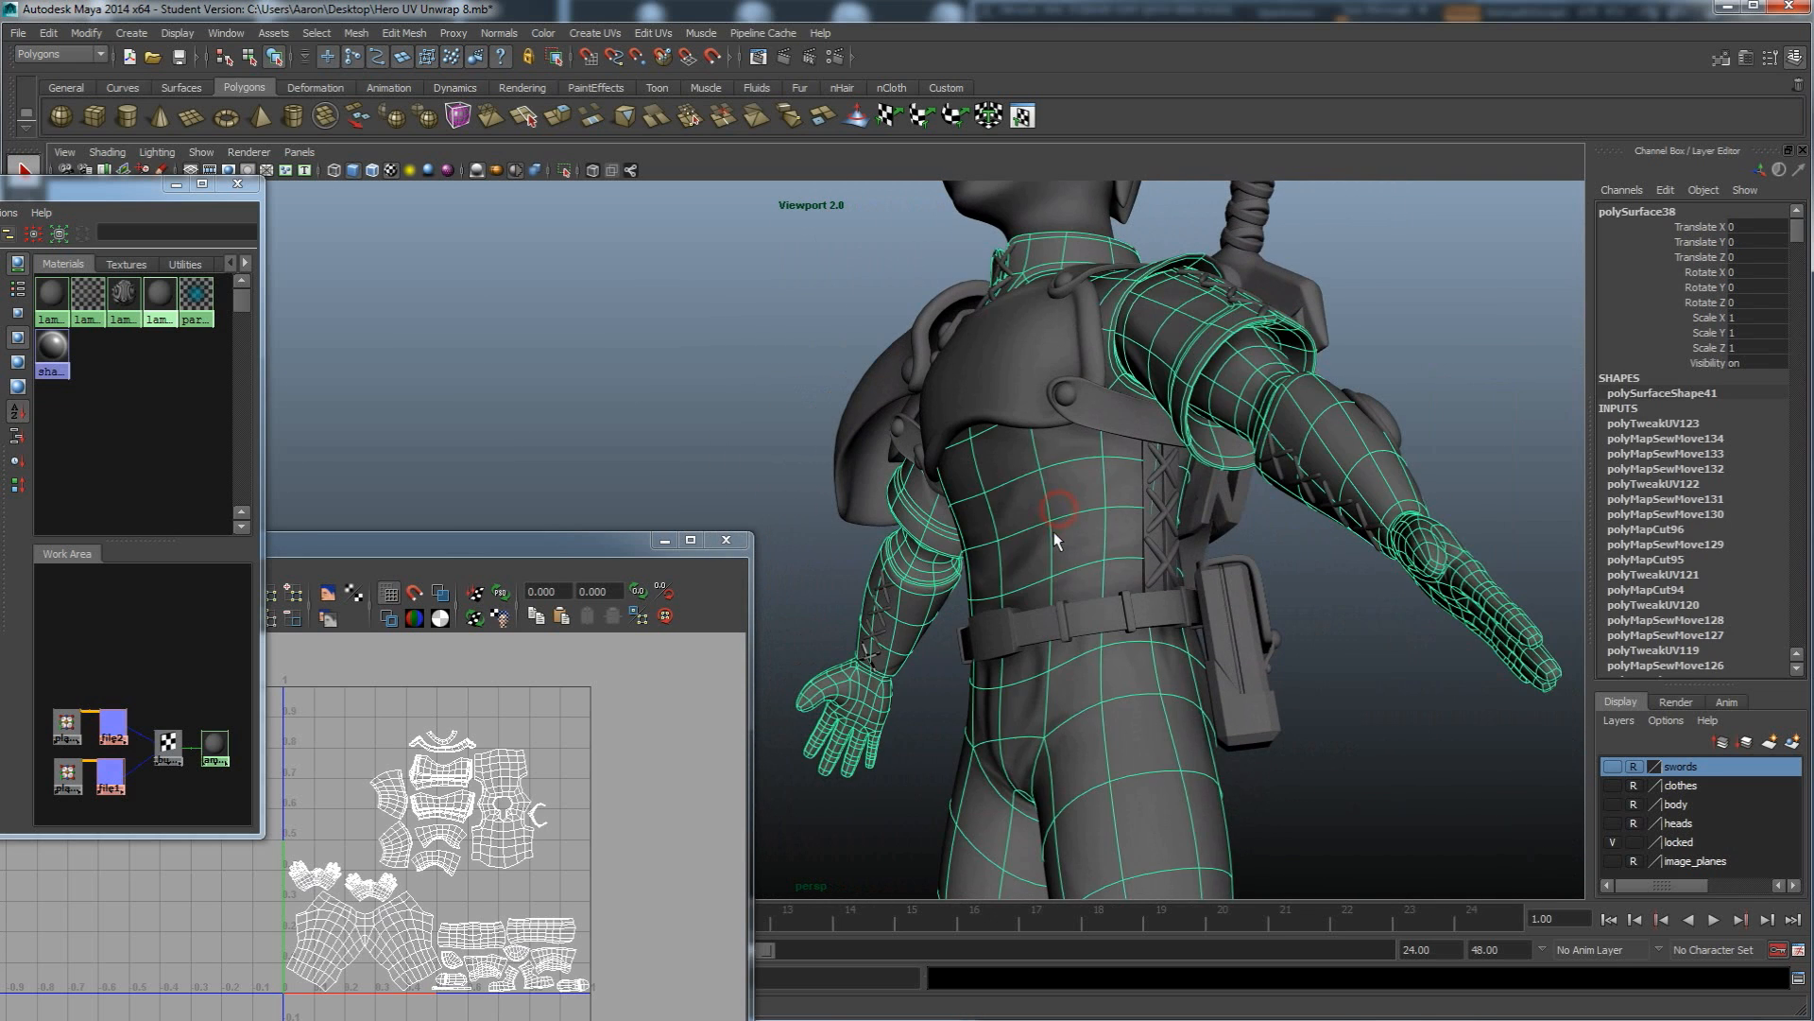
{"action": "left_click_drag", "start_coordinate": [1044, 498], "coordinate": [1154, 567], "text": "alt"}
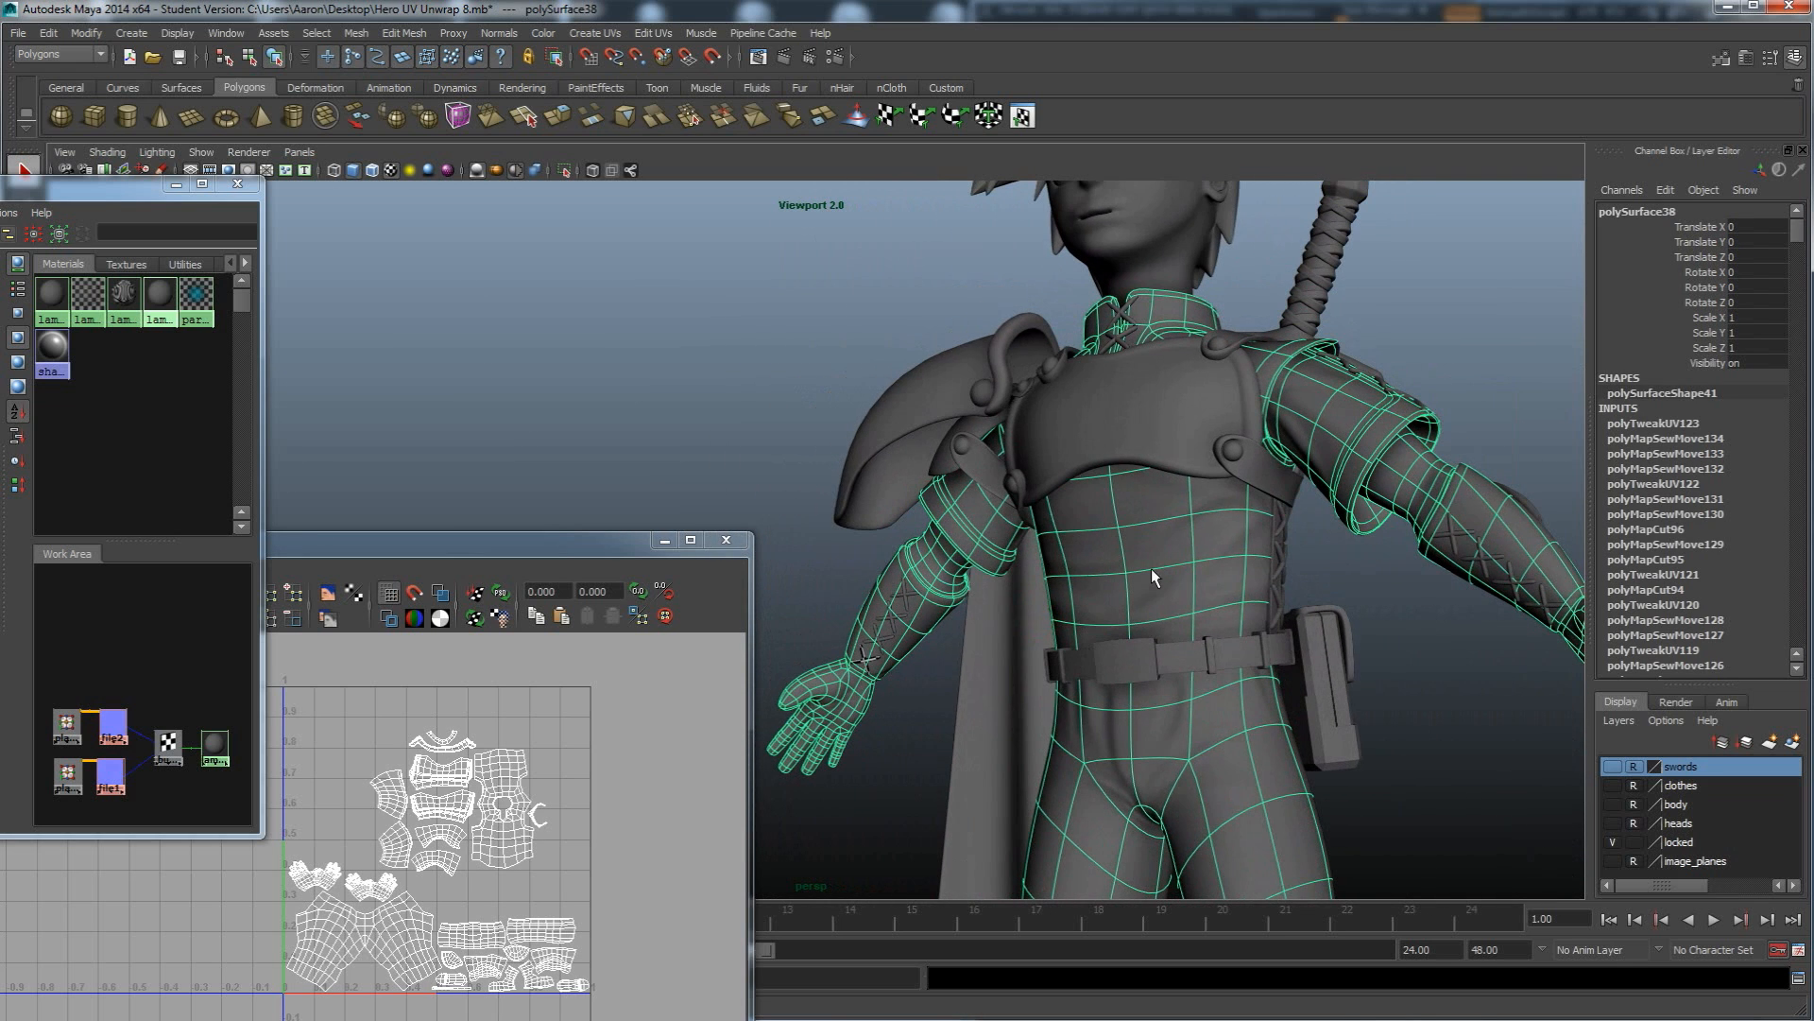
{"action": "left_click", "coordinate": [697, 478]}
{"action": "left_click_drag", "start_coordinate": [1211, 675], "coordinate": [1319, 707], "text": "alt"}
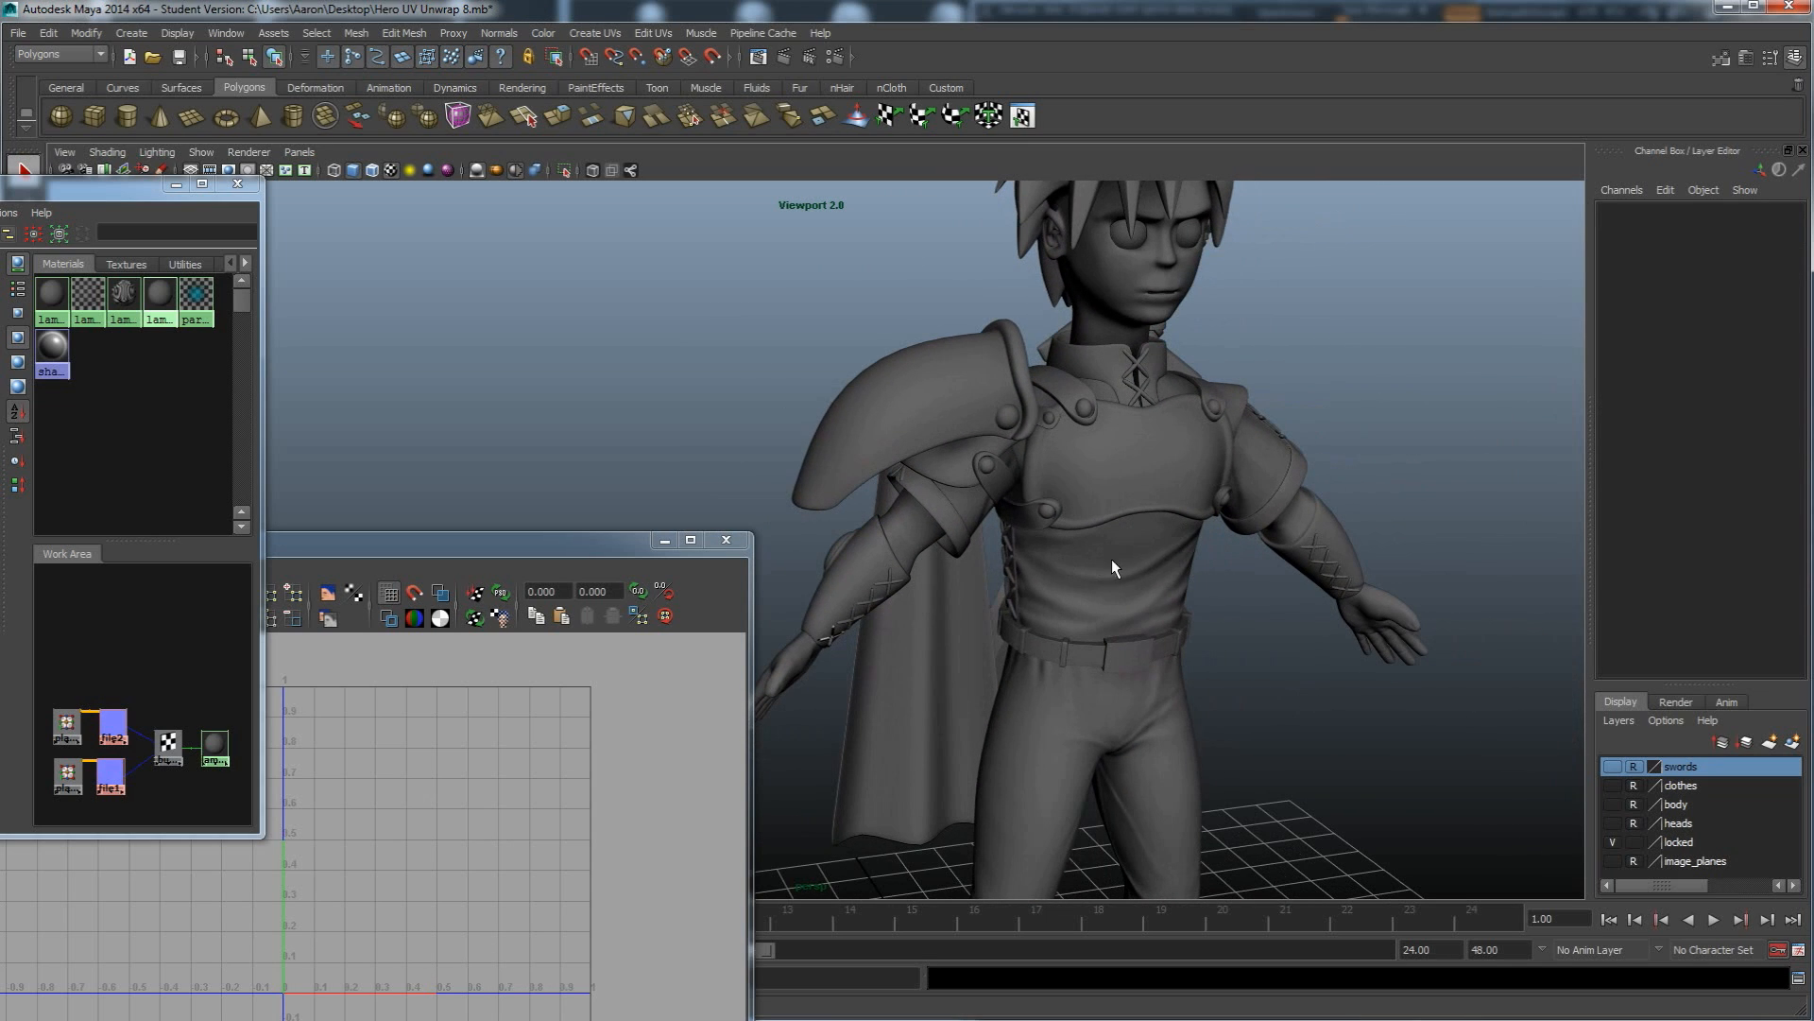
{"action": "left_click_drag", "start_coordinate": [1177, 740], "coordinate": [1149, 647], "text": "alt"}
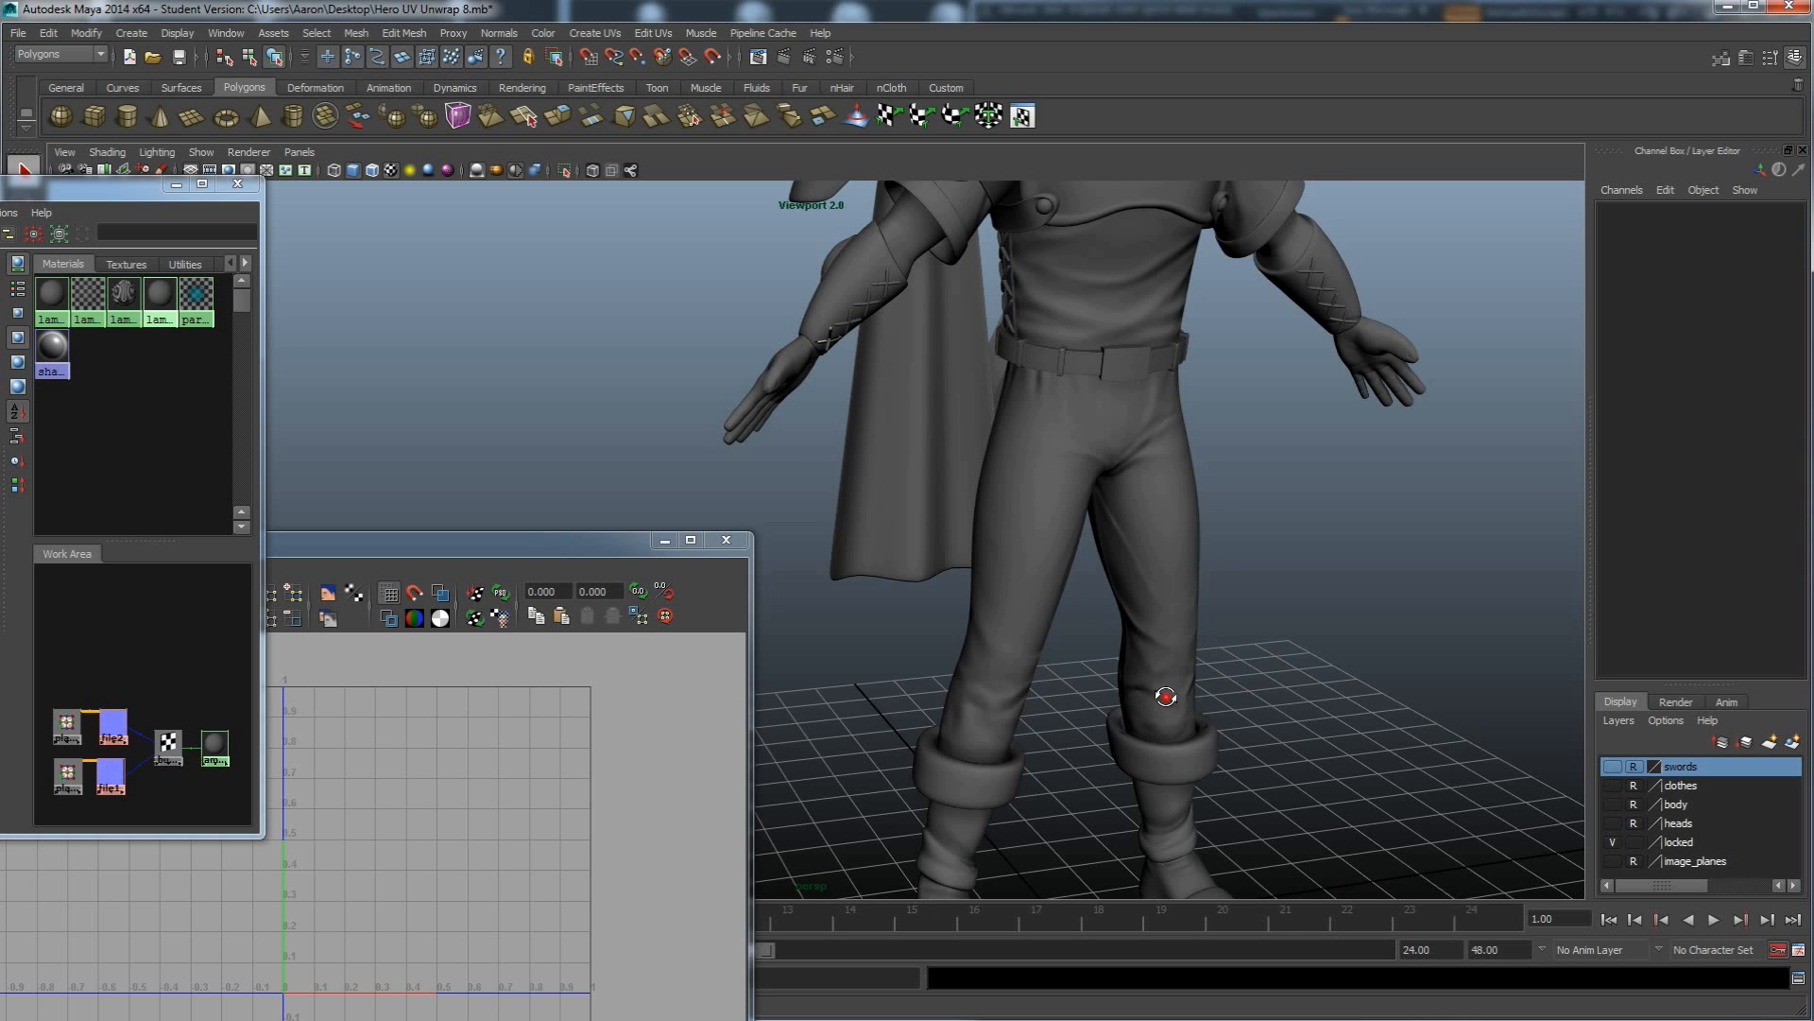
{"action": "left_click_drag", "start_coordinate": [1179, 696], "coordinate": [1135, 669], "text": "alt"}
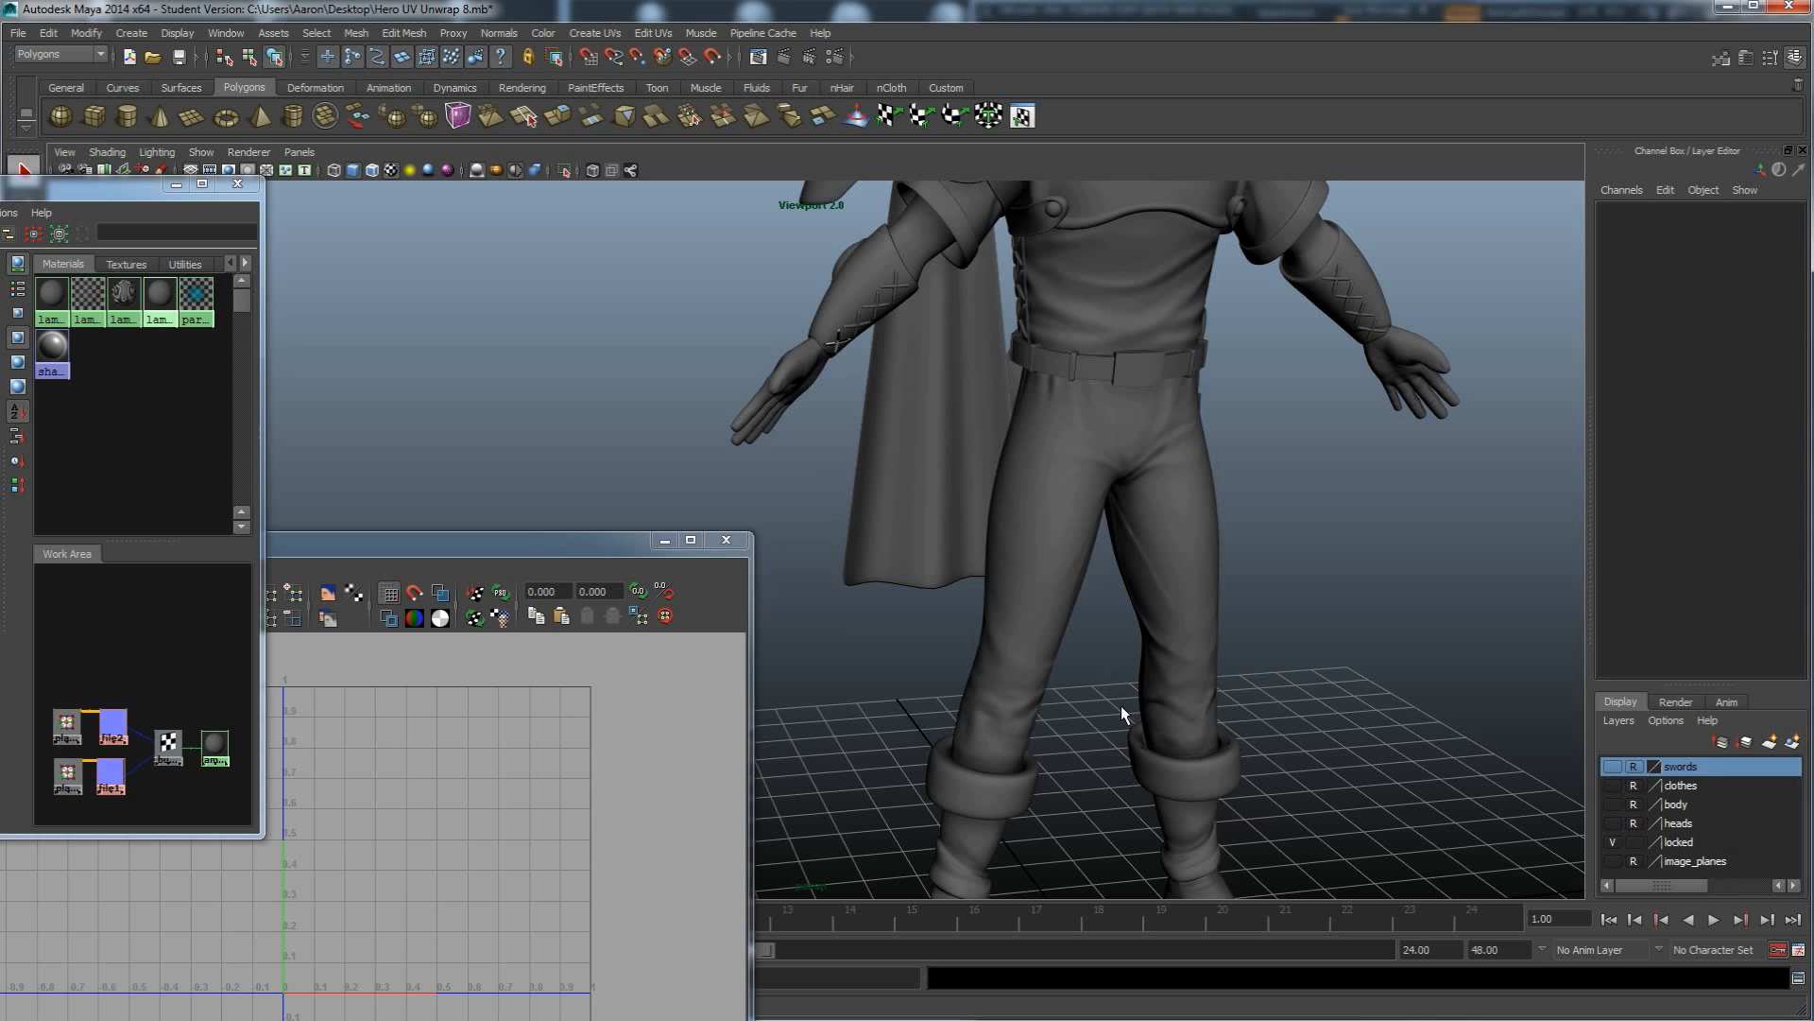
{"action": "left_click_drag", "start_coordinate": [1160, 717], "coordinate": [1215, 732], "text": "alt"}
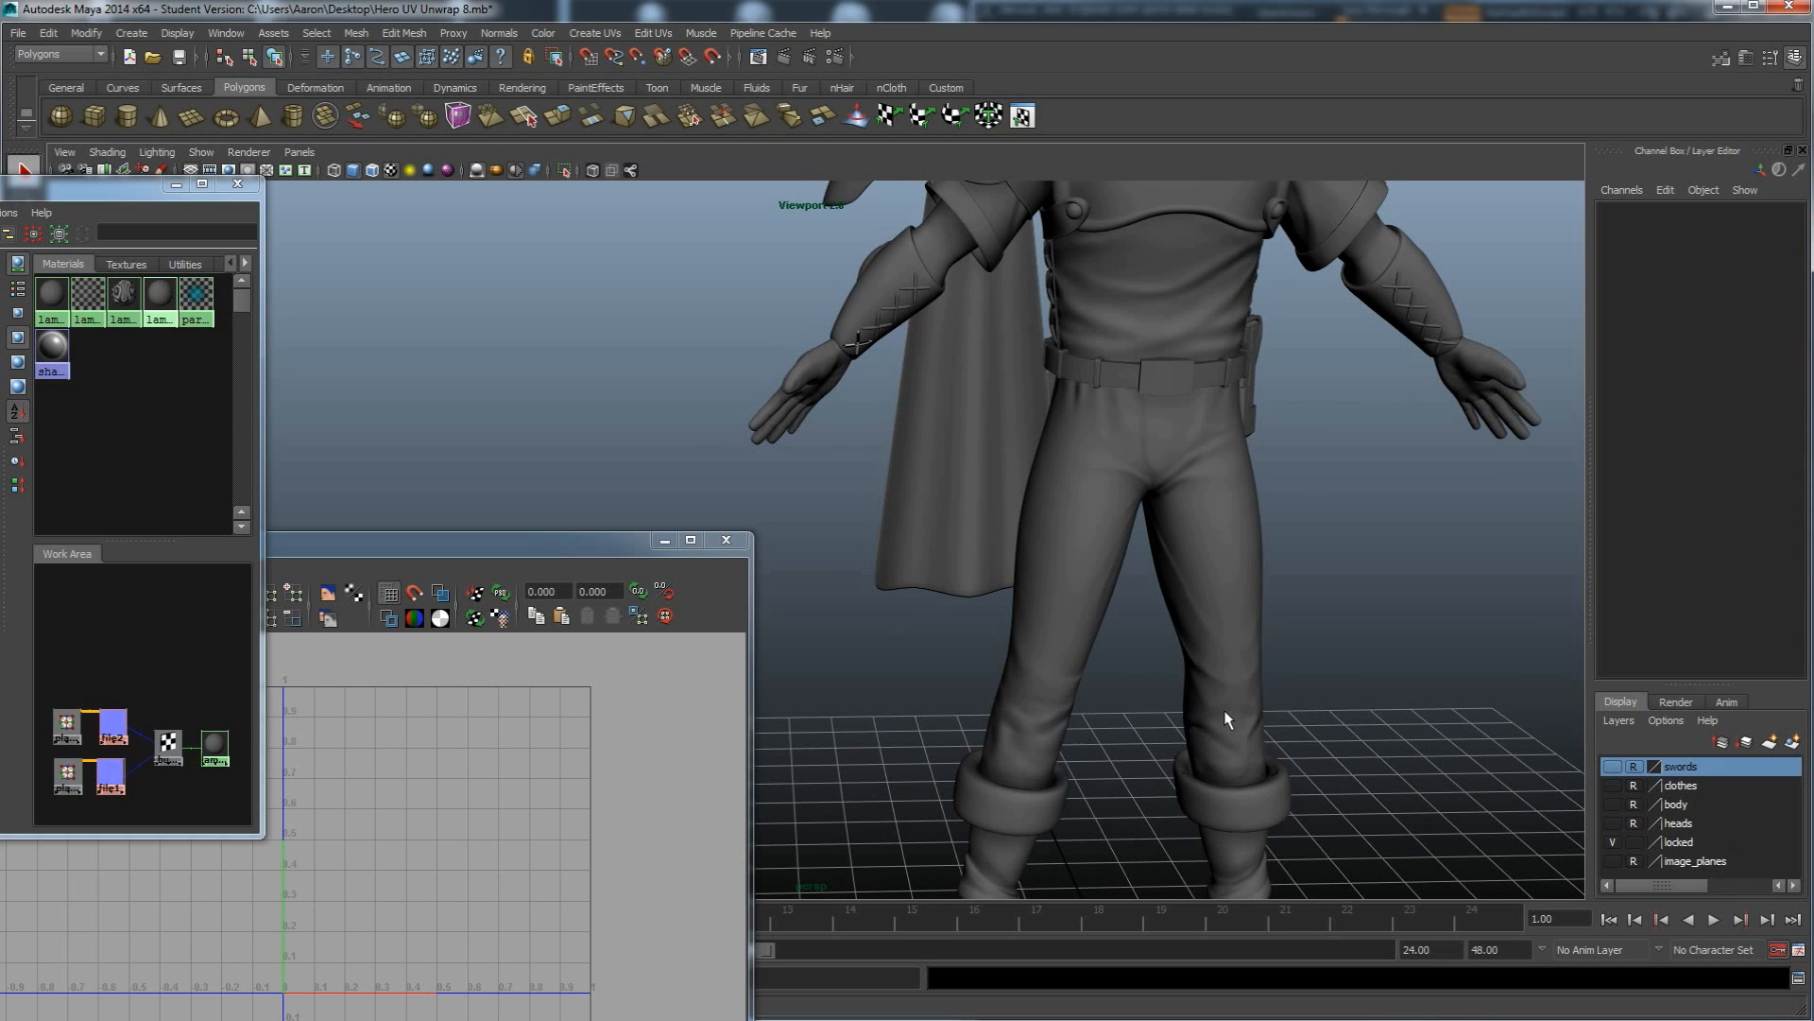
{"action": "right_click_drag", "start_coordinate": [1210, 700], "coordinate": [1140, 587], "text": "alt"}
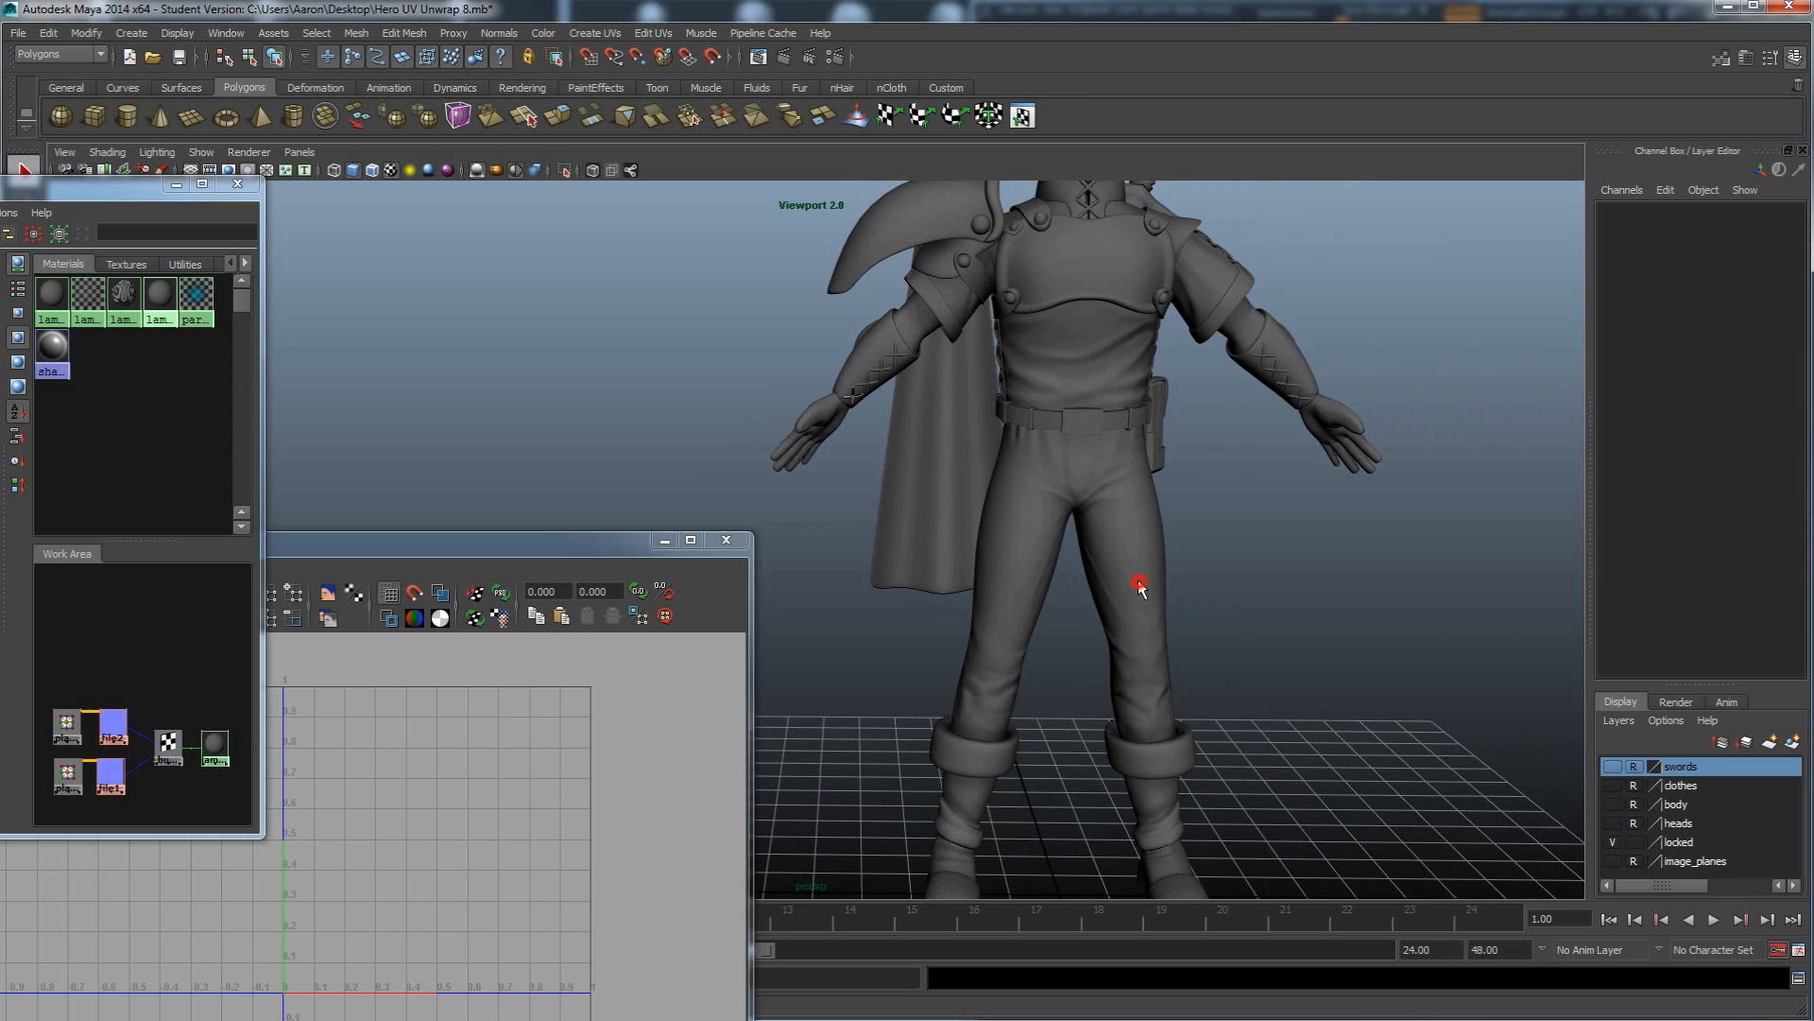
{"action": "left_click", "coordinate": [1124, 529]}
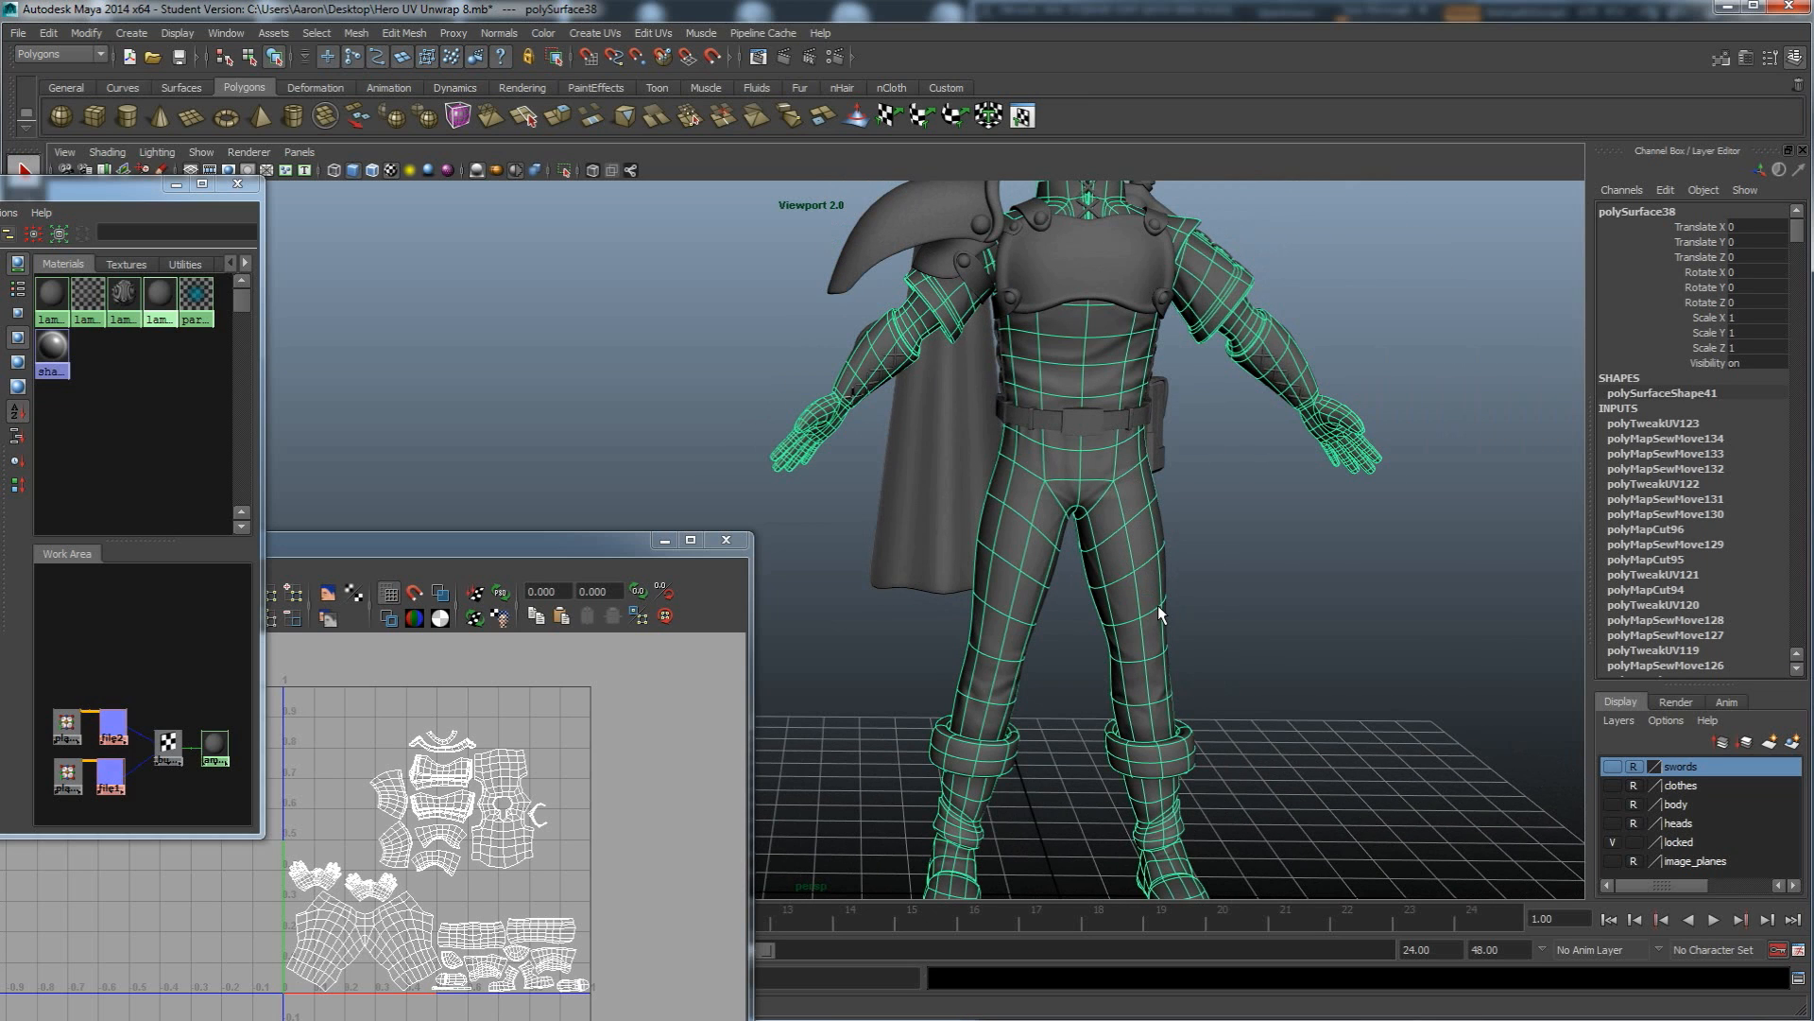
Reassign the lambert1 material to the body mesh.
{"action": "left_click", "coordinate": [1304, 620]}
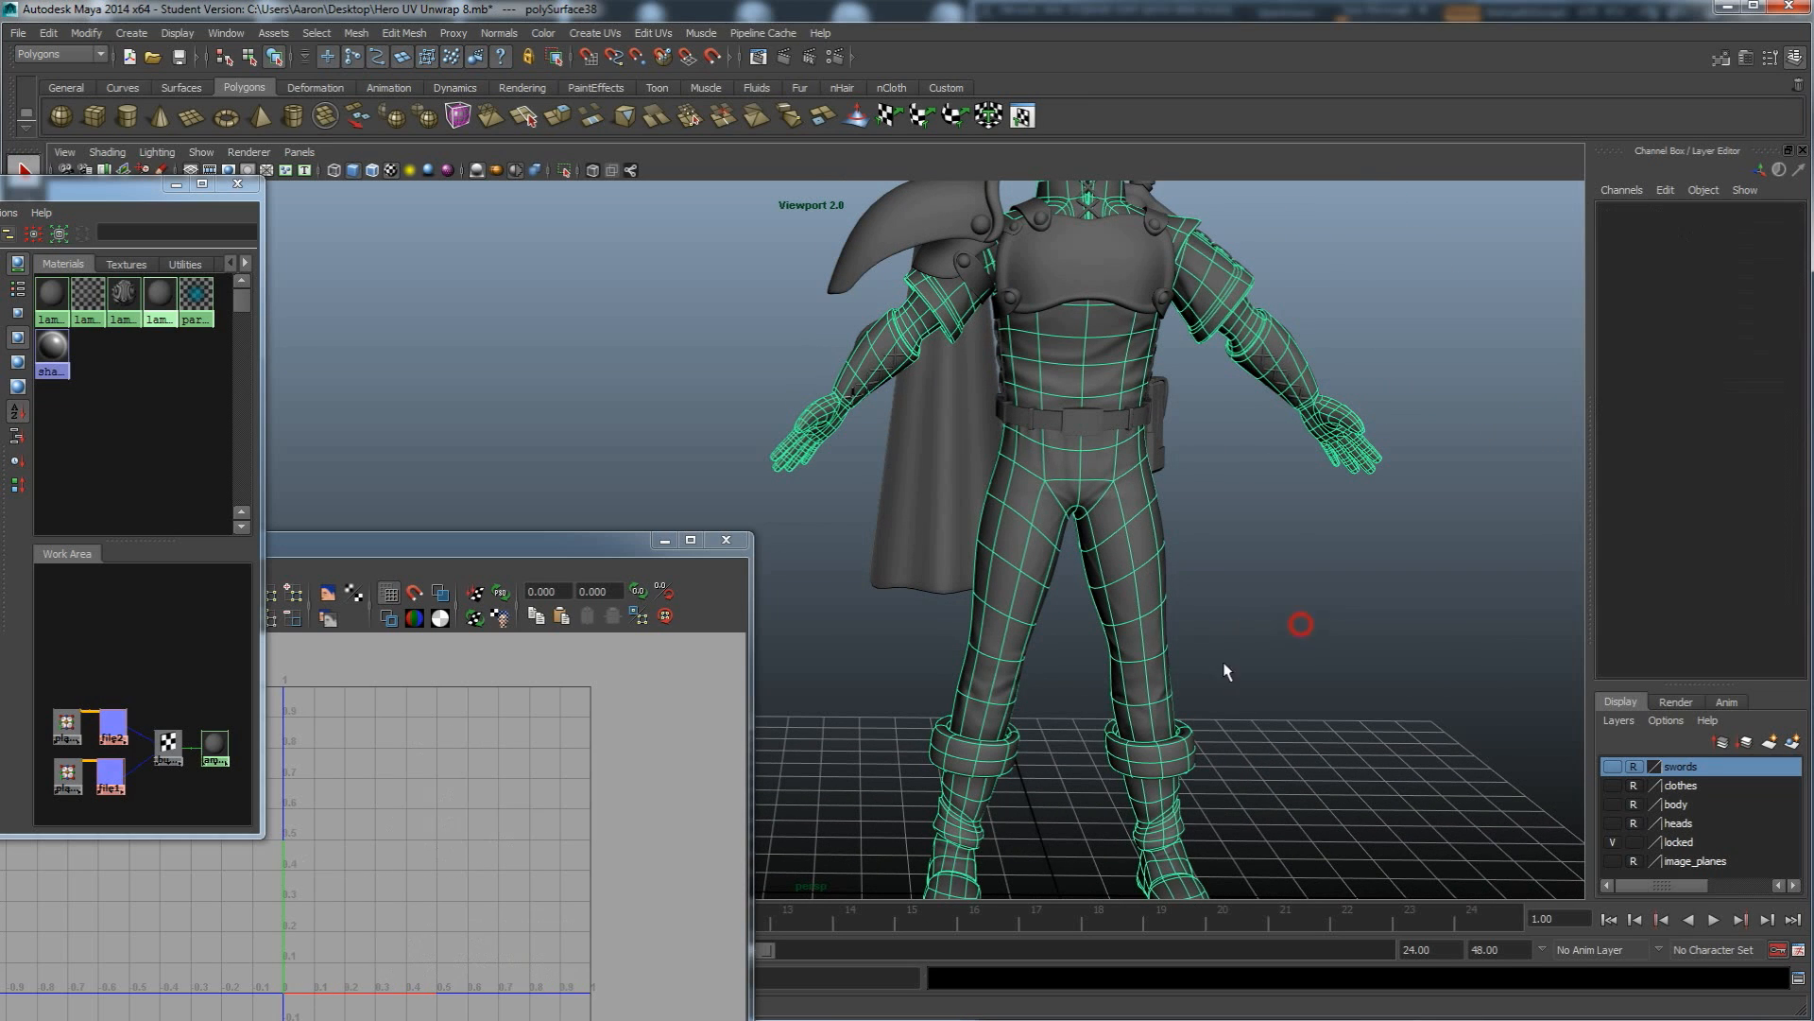
{"action": "middle_click_drag", "start_coordinate": [66, 312], "coordinate": [1021, 437]}
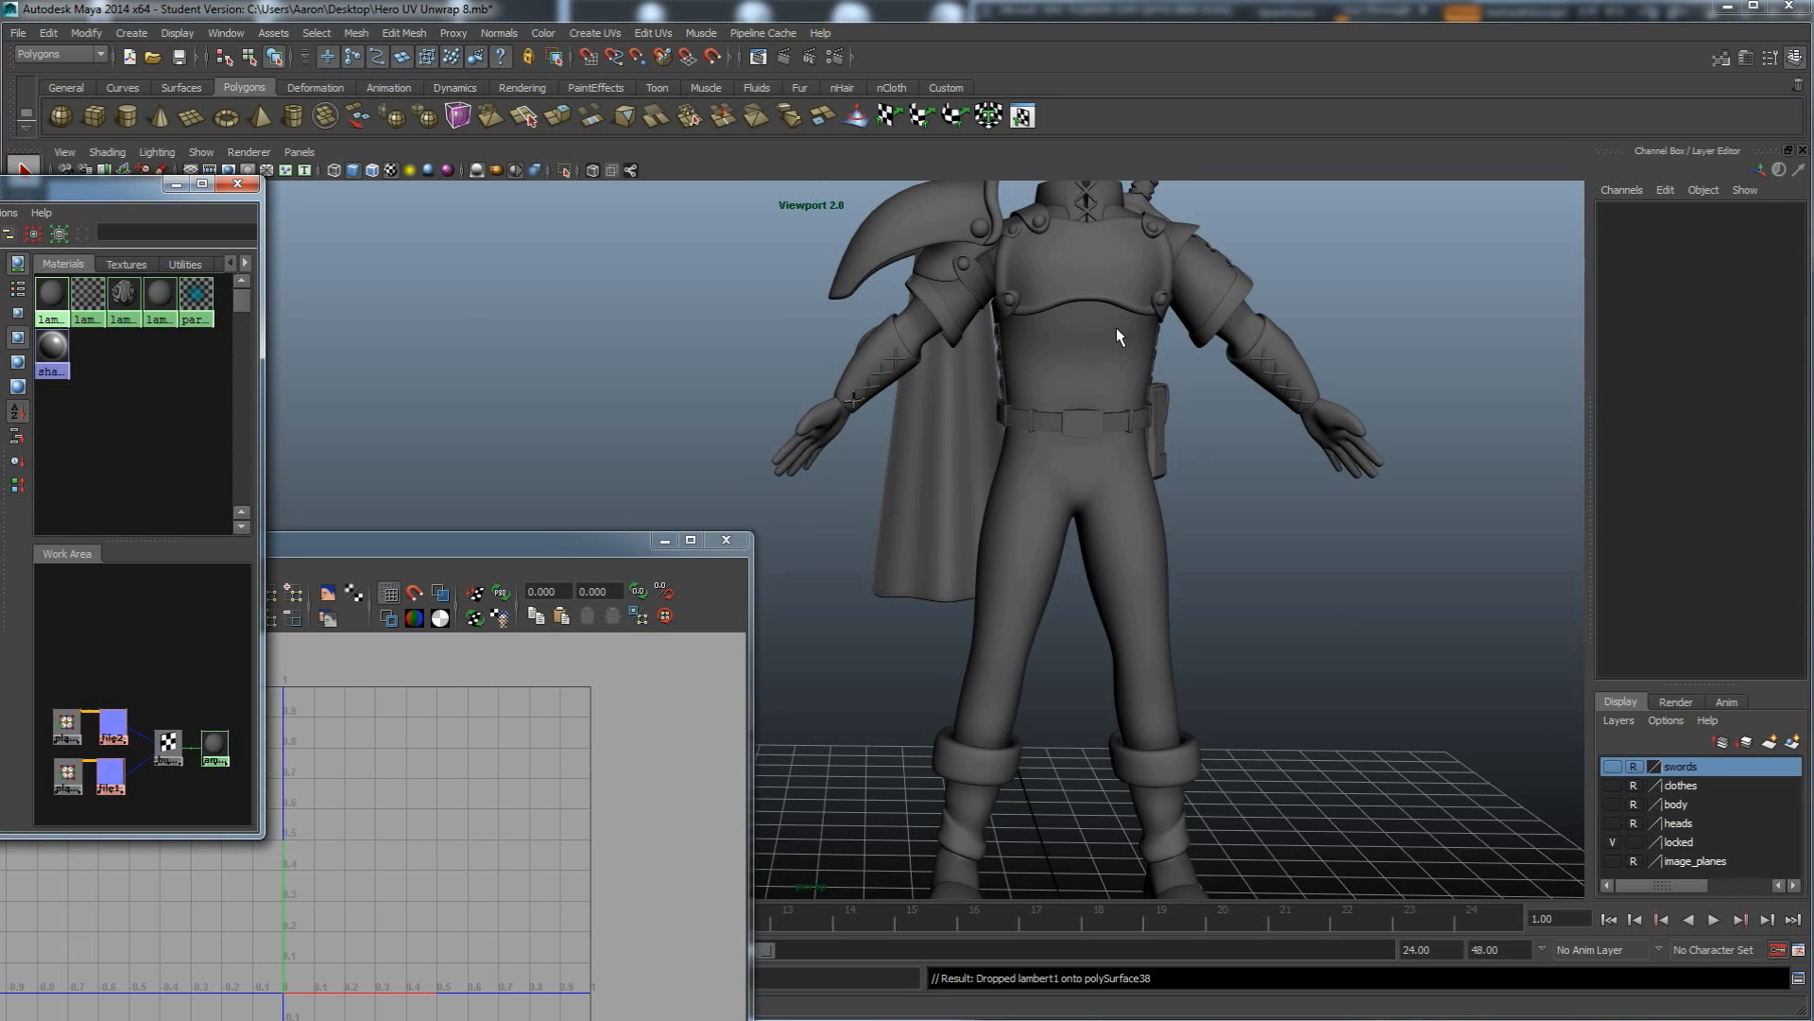
{"action": "left_click_drag", "start_coordinate": [1045, 600], "coordinate": [1075, 612], "text": "alt"}
Select the body mesh and continue past the Student Version notice.
{"action": "left_click", "coordinate": [1113, 611]}
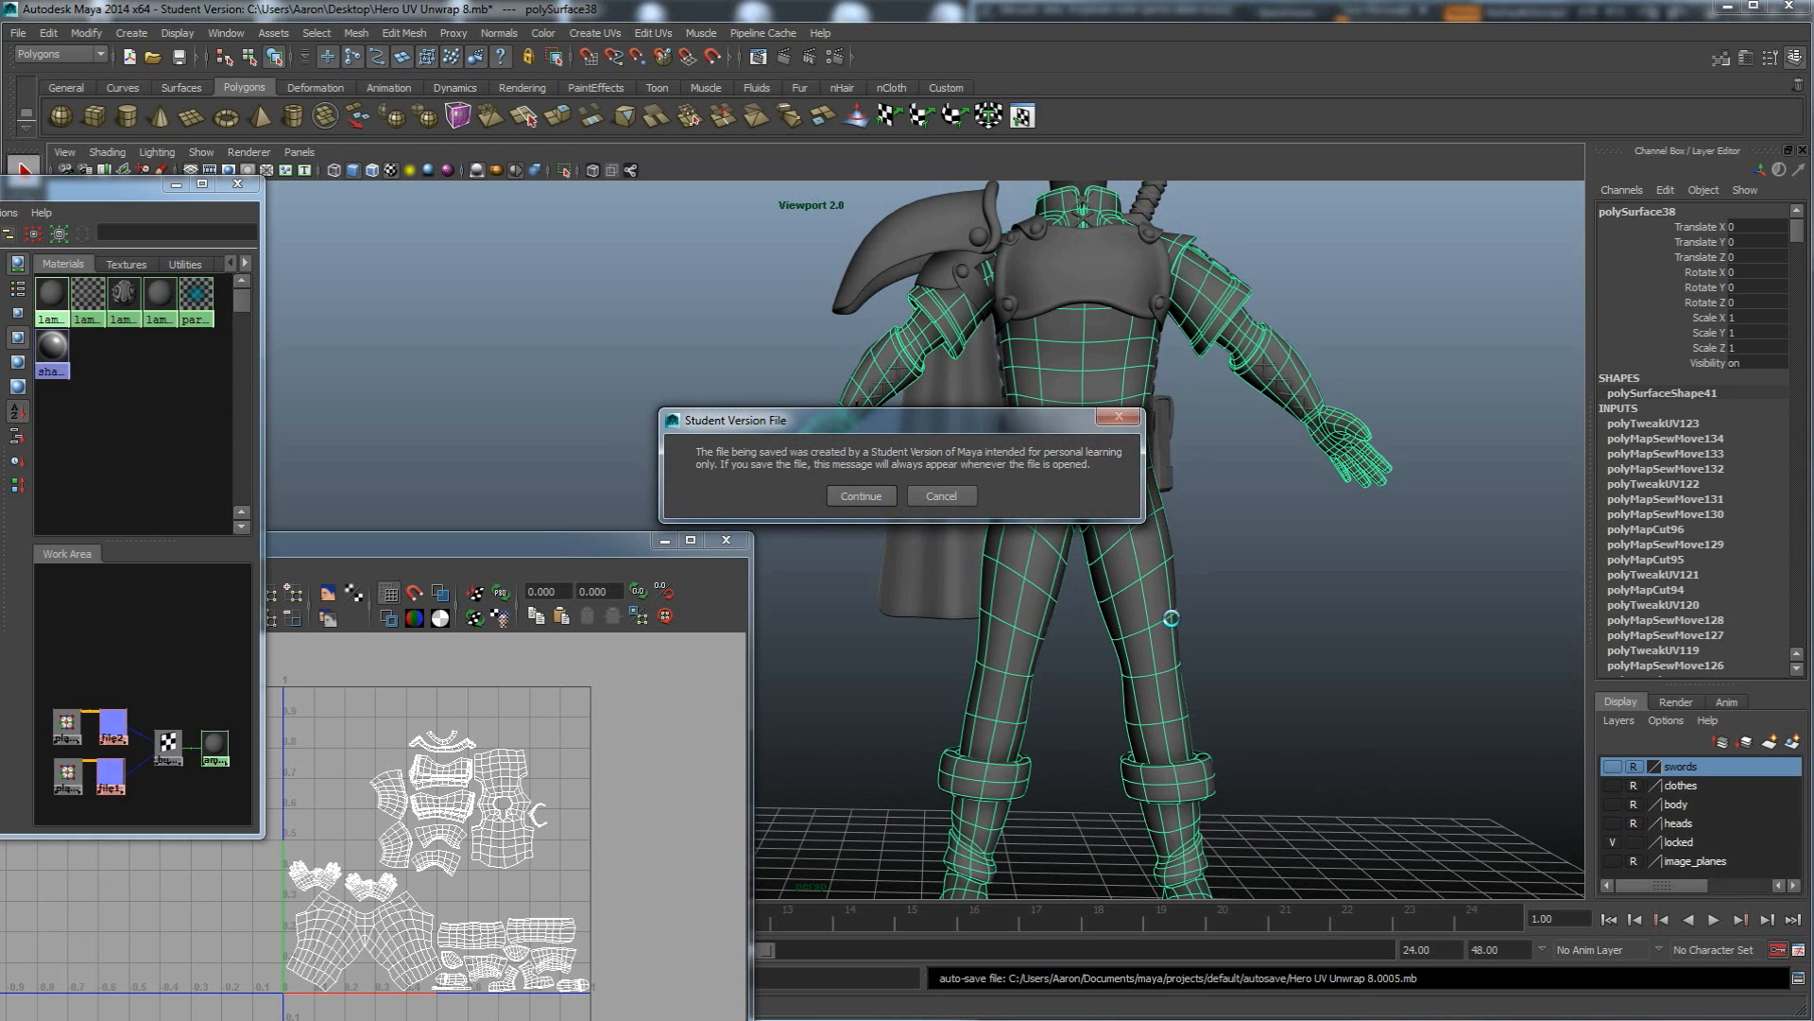
{"action": "left_click", "coordinate": [874, 497]}
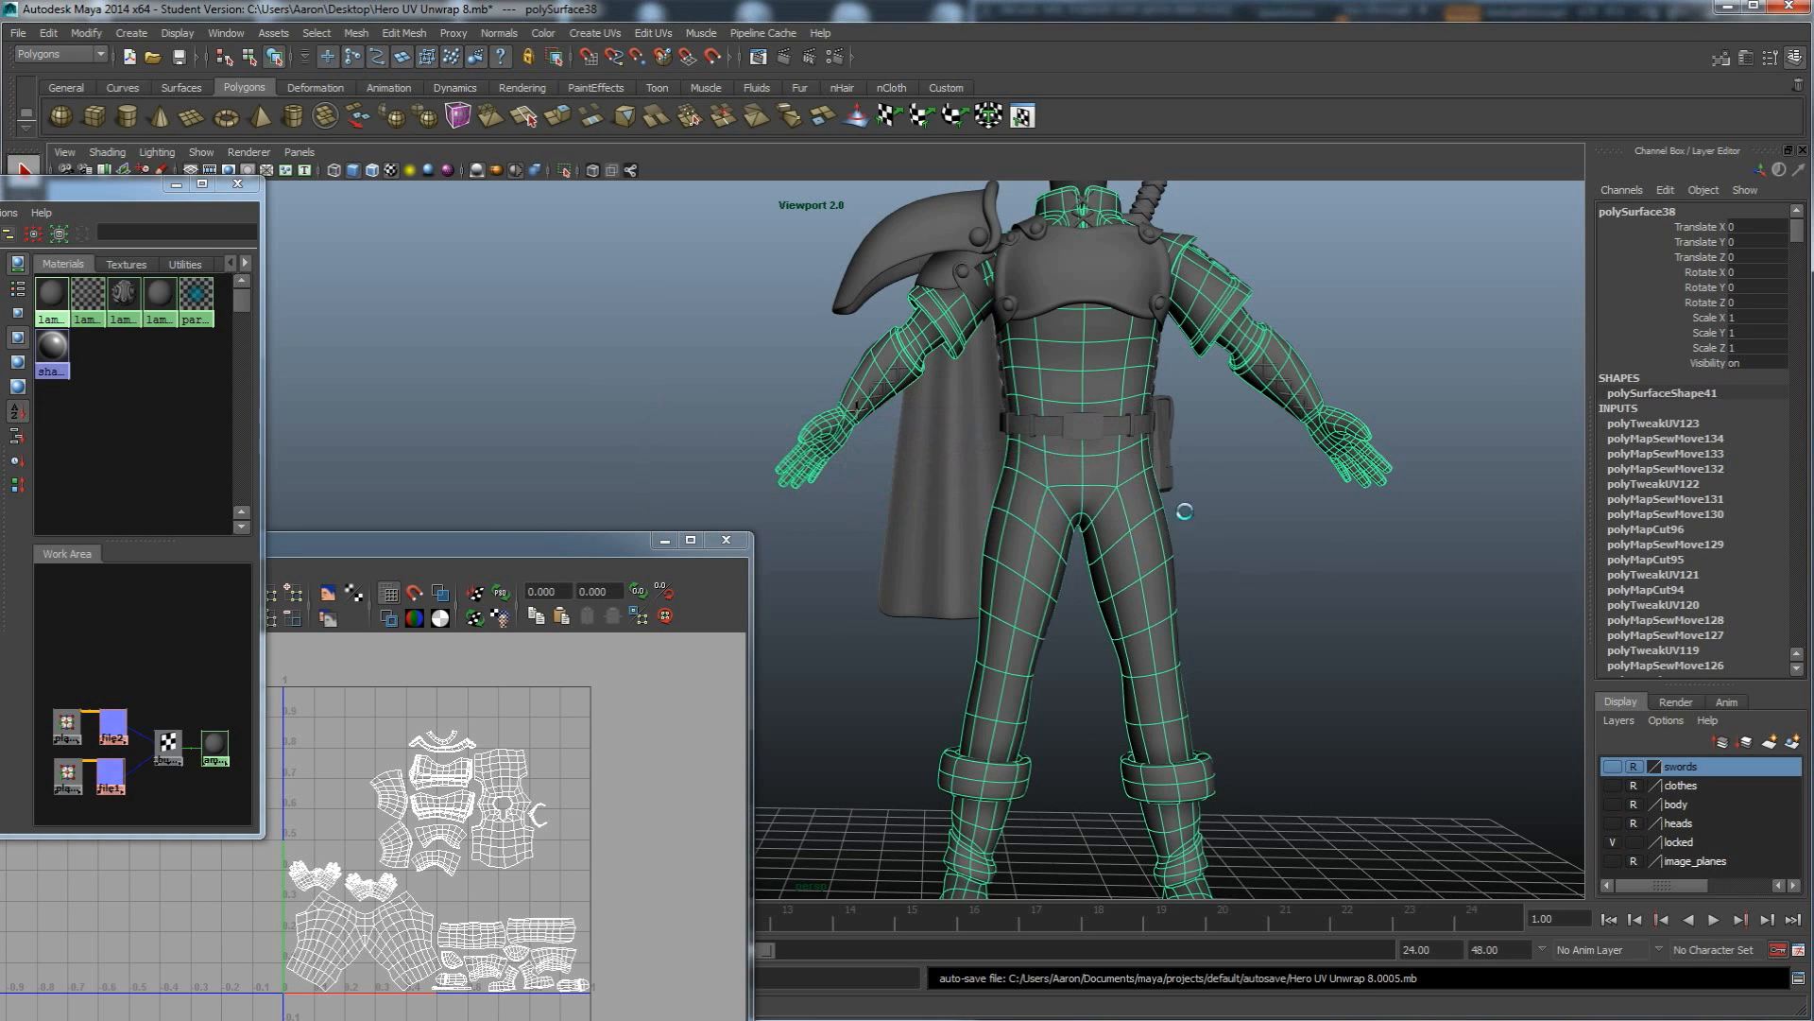
{"action": "left_click_drag", "start_coordinate": [1166, 557], "coordinate": [1154, 580], "text": "alt"}
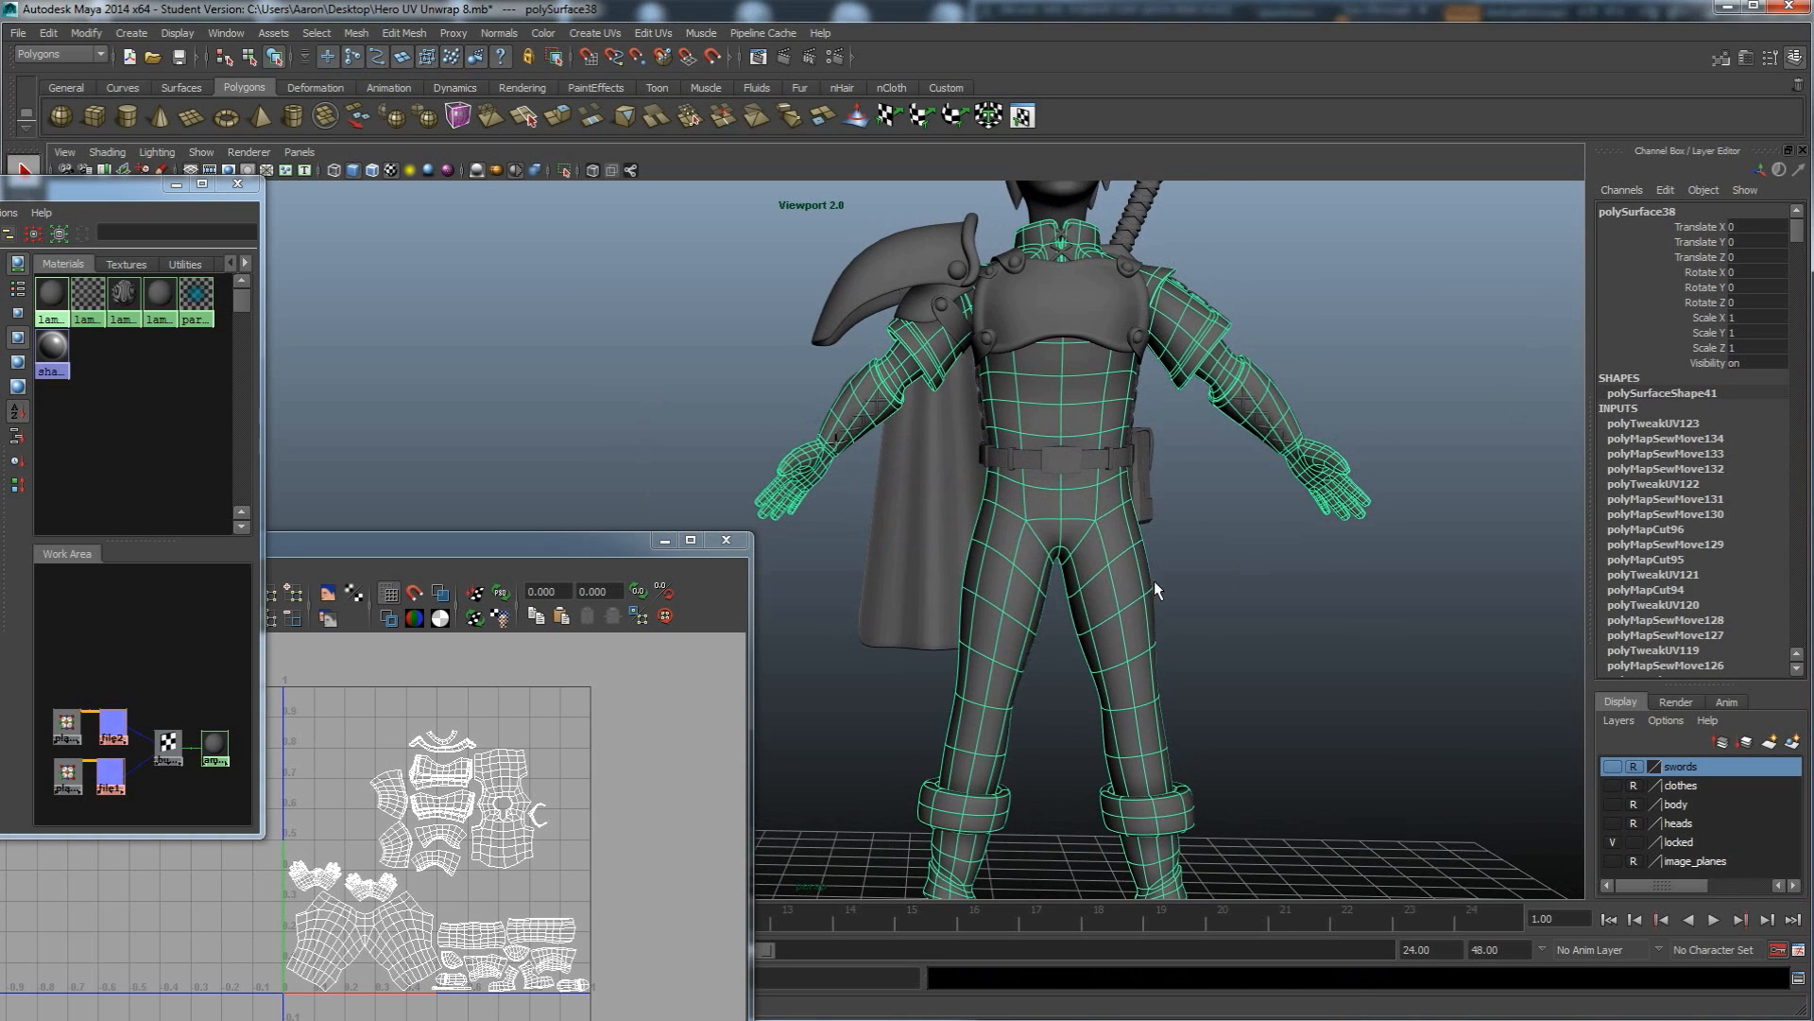
Review the file types offered for exporting the selected body mesh, including OBJexport, and close the export dialog.
{"action": "left_click", "coordinate": [18, 33]}
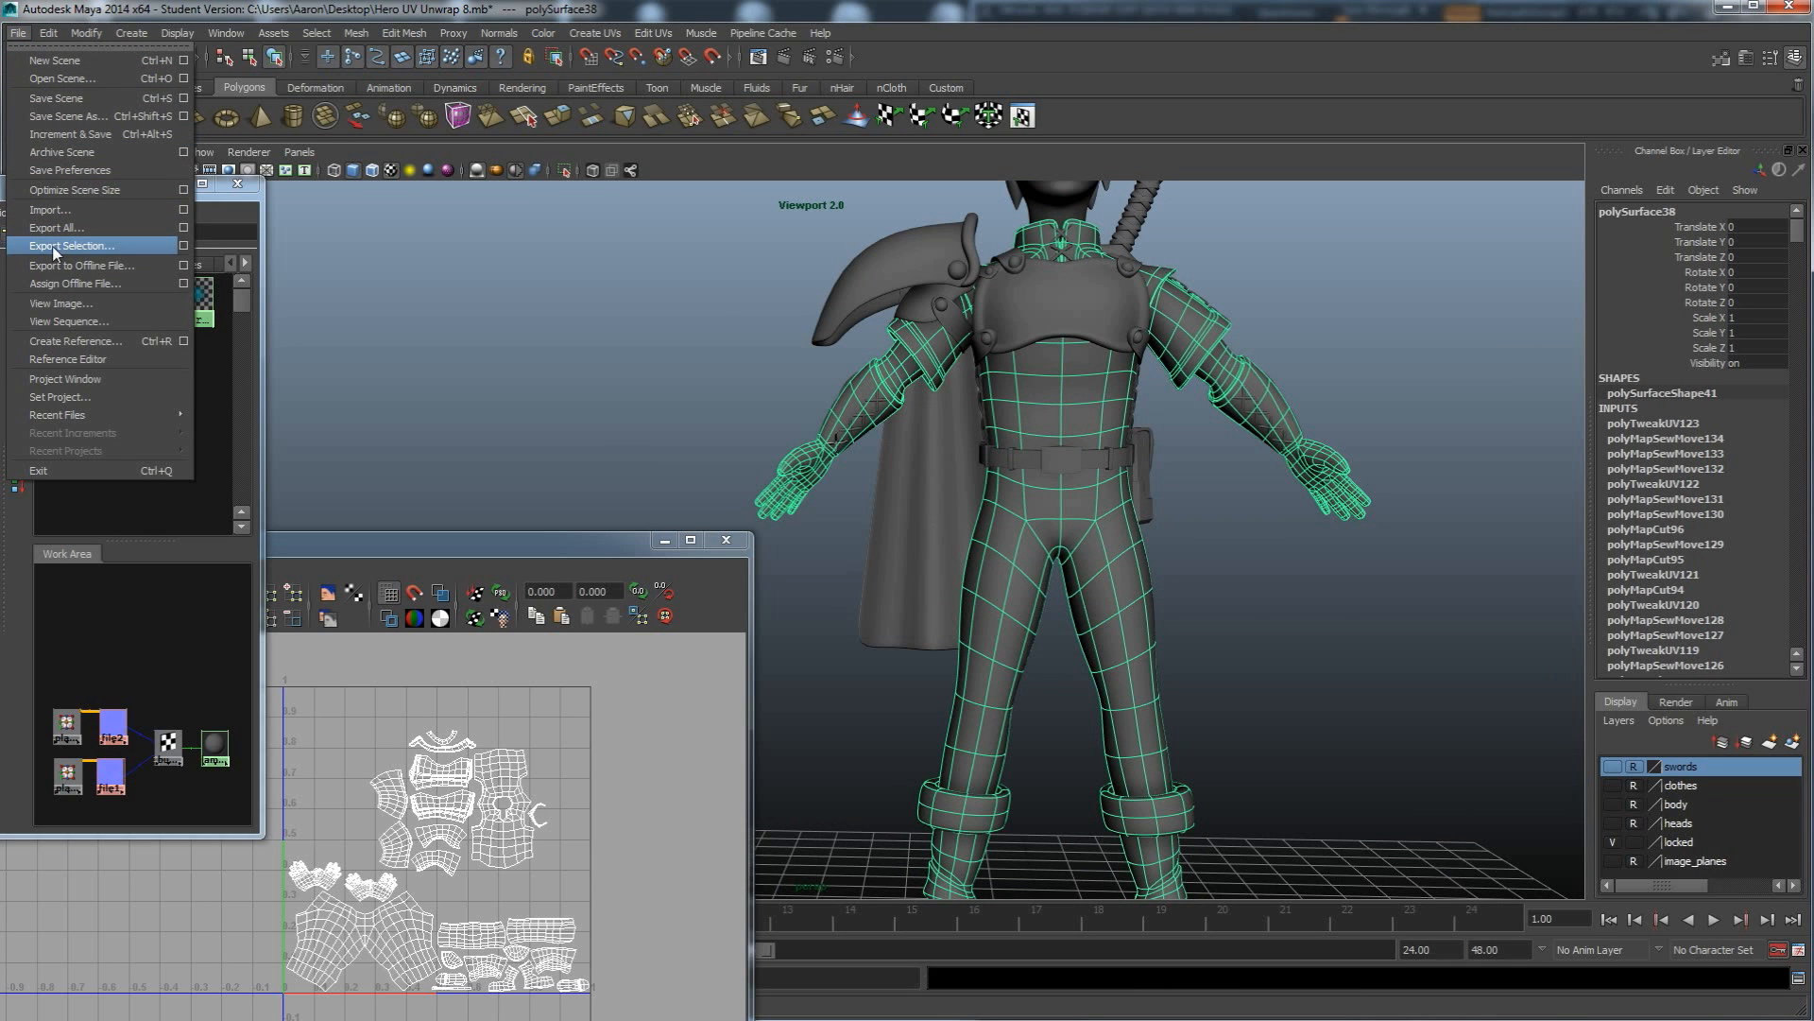
{"action": "left_click", "coordinate": [98, 249]}
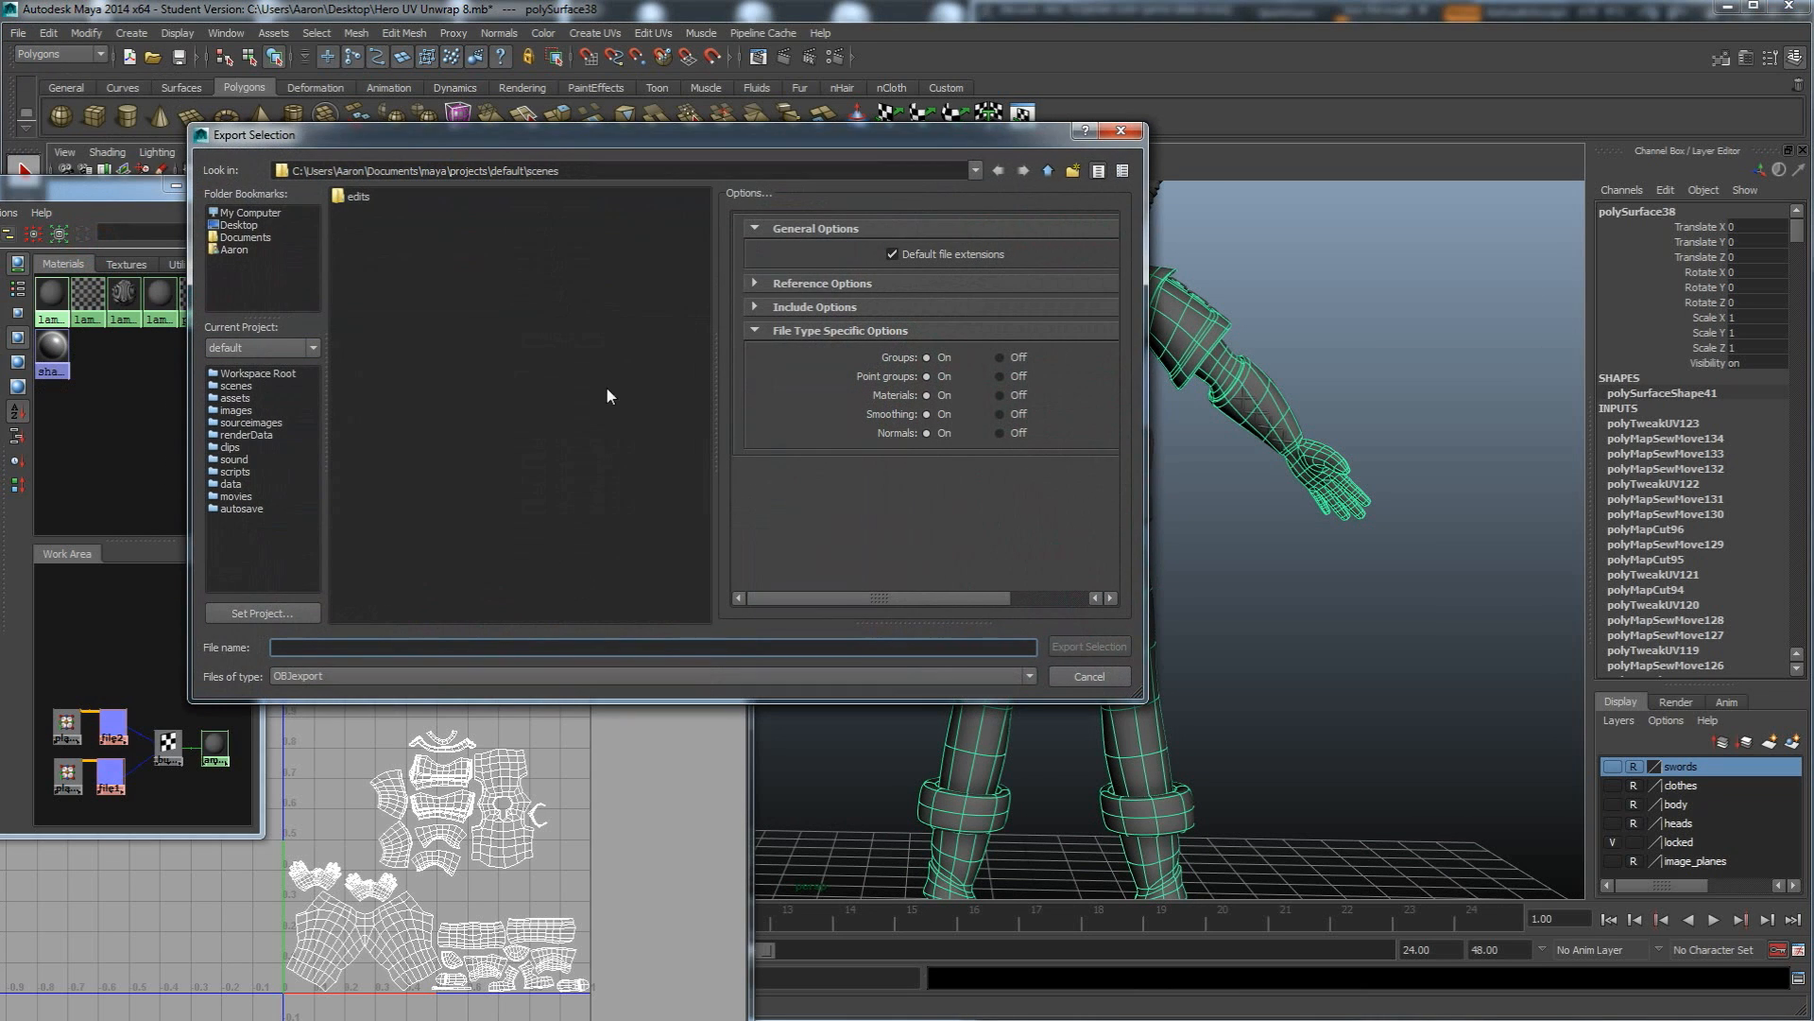
{"action": "left_click", "coordinate": [307, 677]}
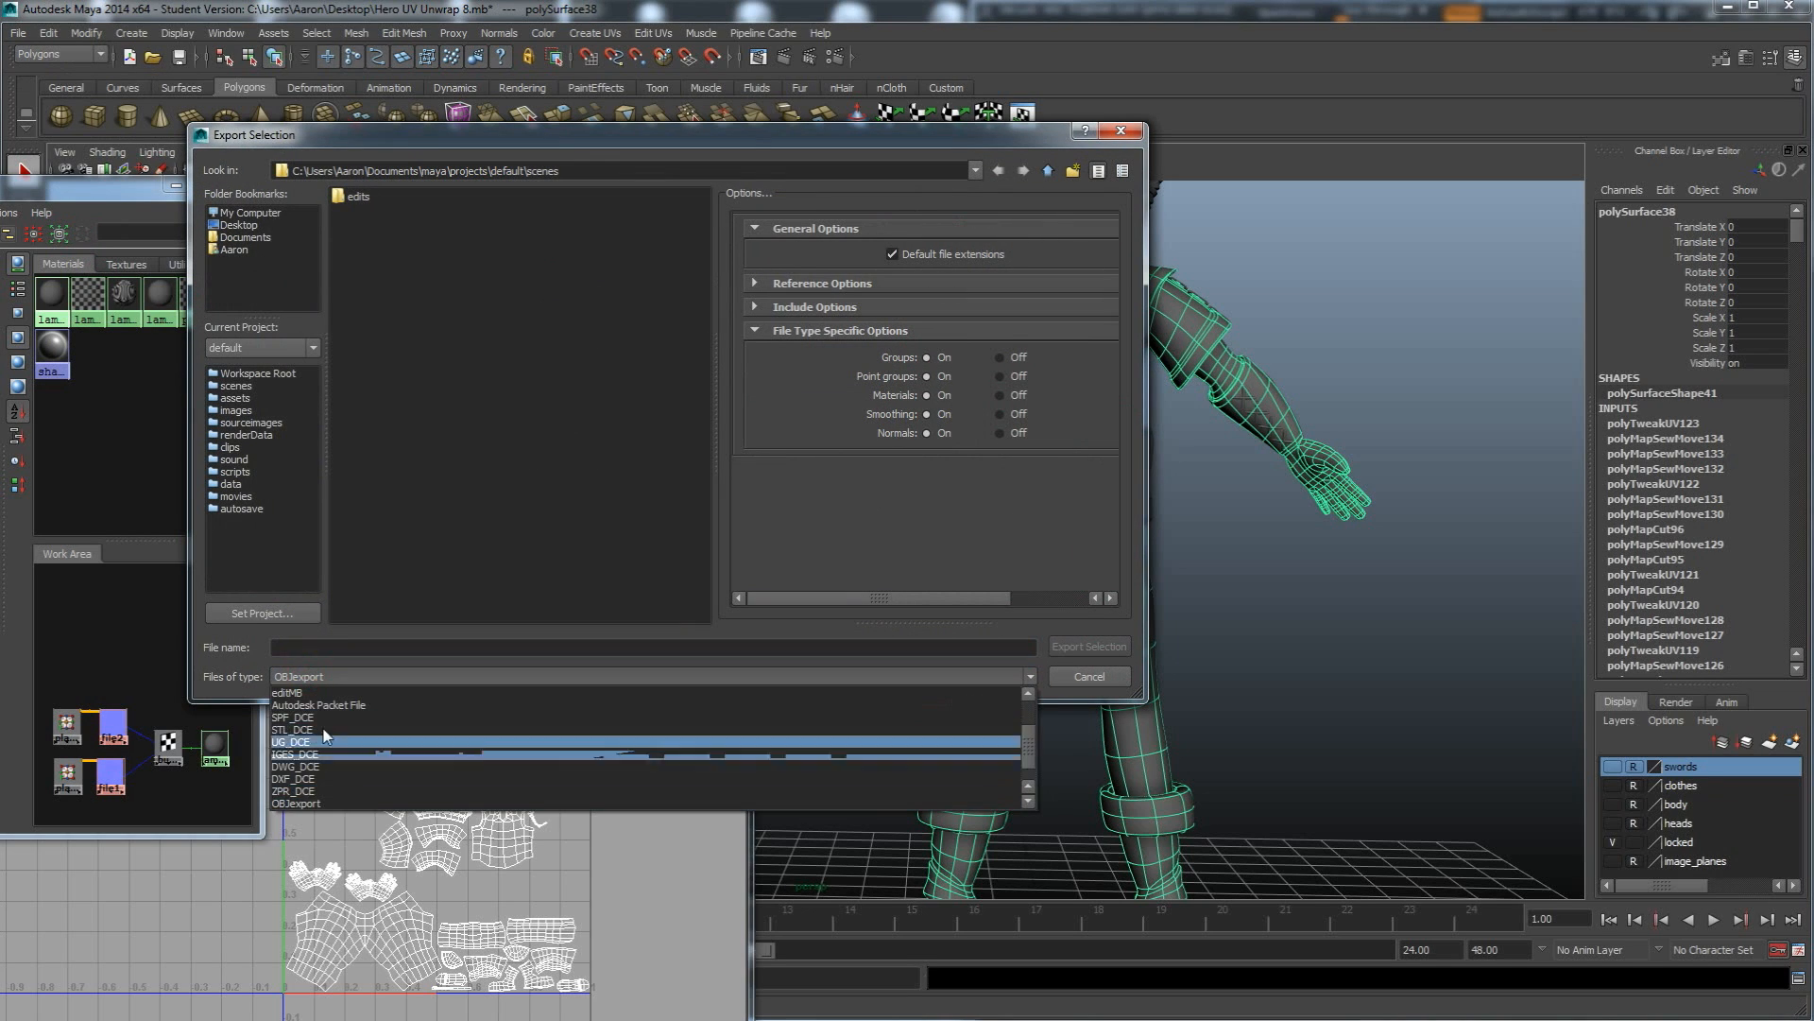
{"action": "key", "text": "Escape"}
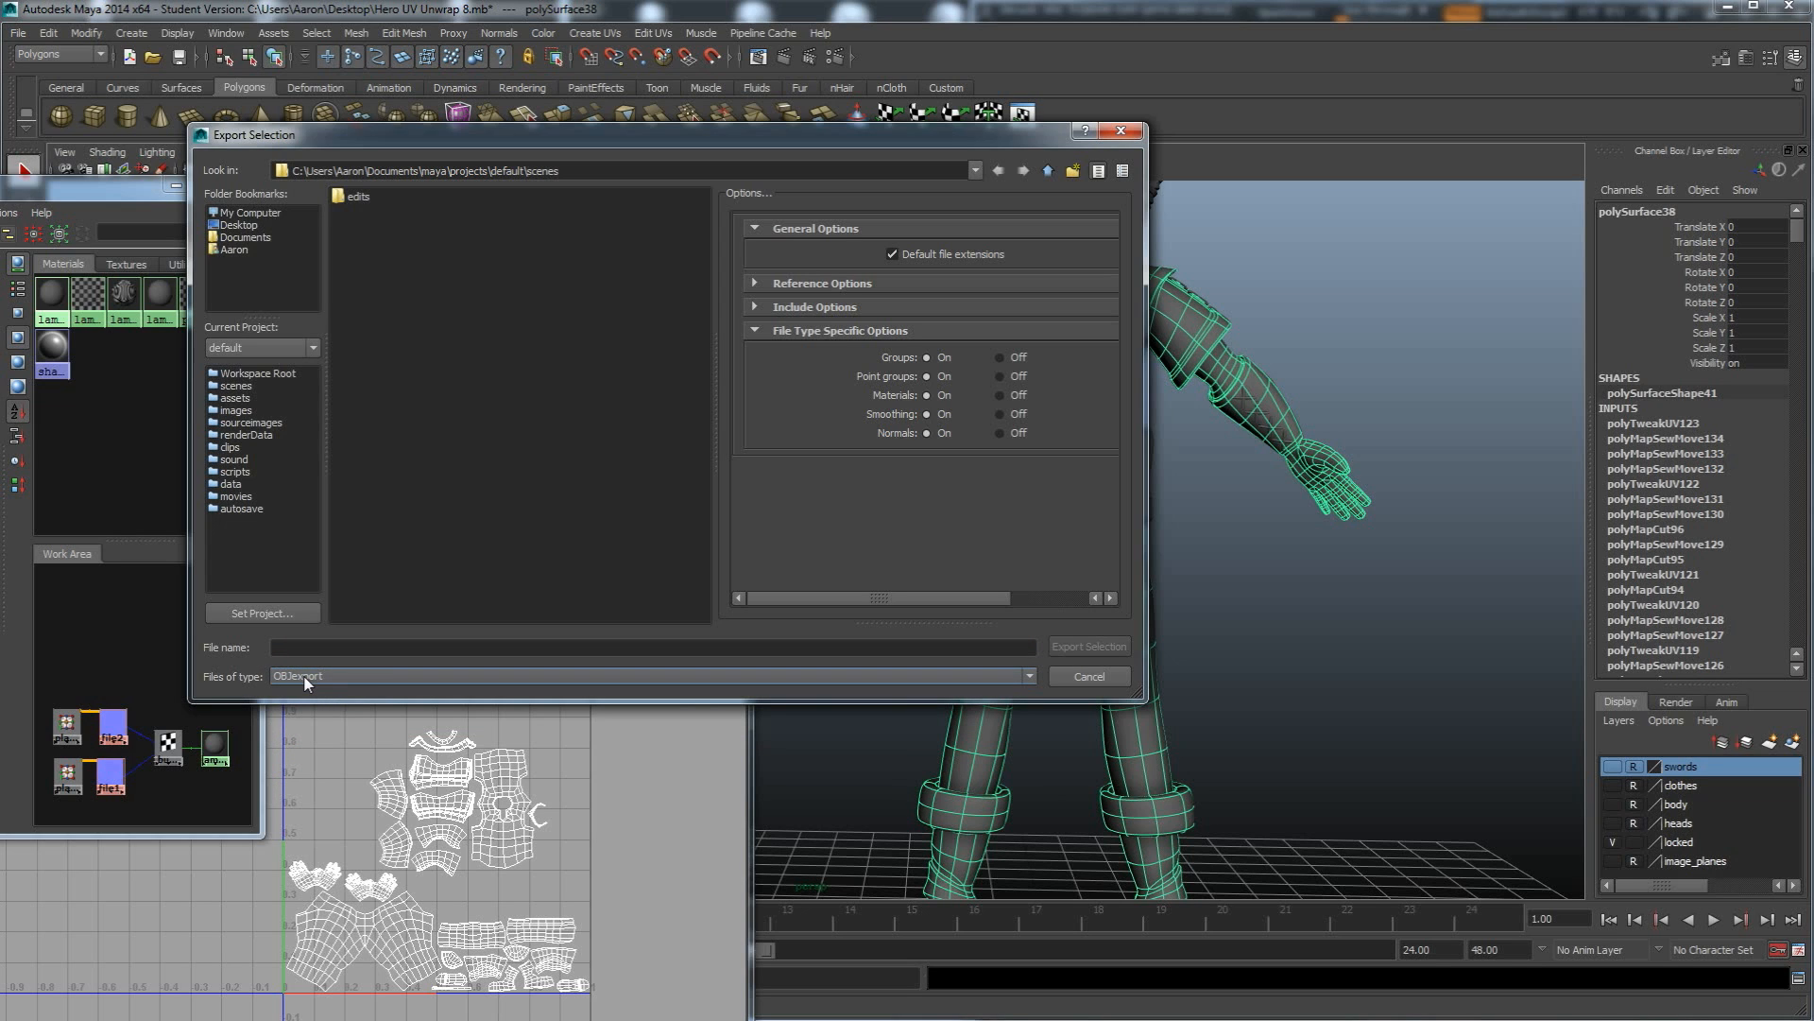
{"action": "key", "text": "Escape"}
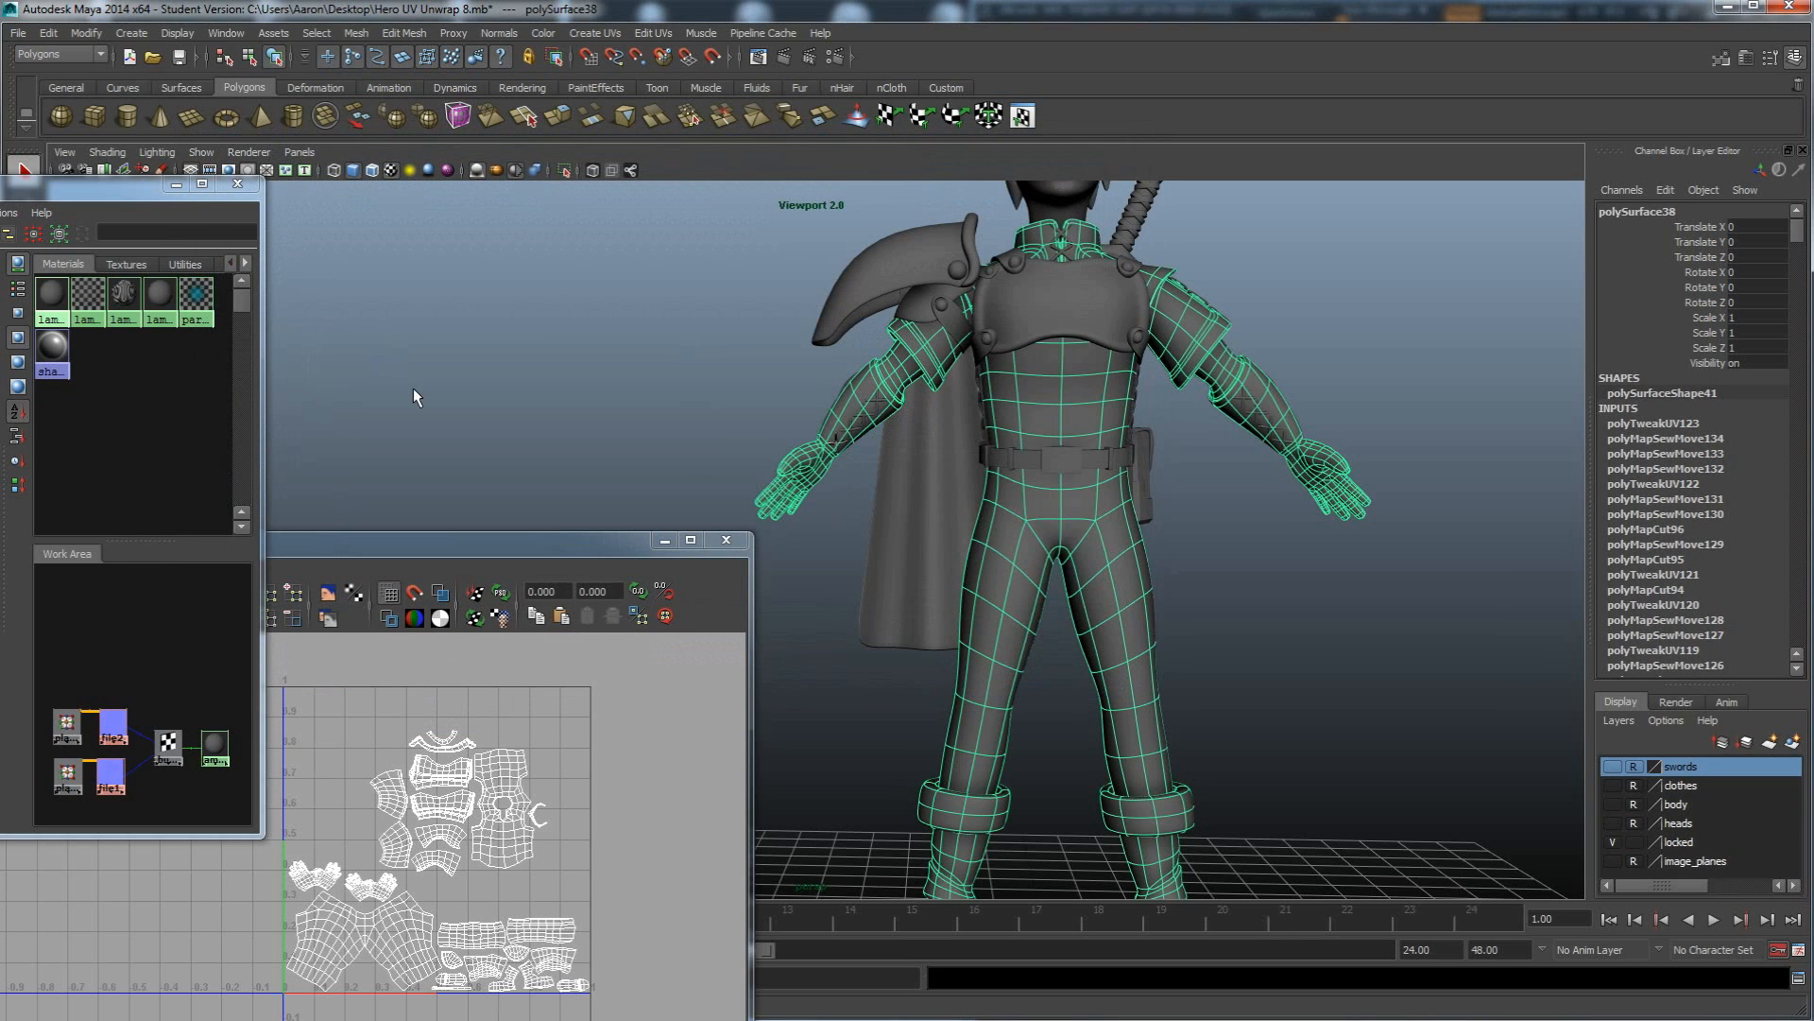
Check in the Plug-in Manager whether objExport.mll is set to Loaded and Auto load, and close the manager.
{"action": "left_click", "coordinate": [314, 33]}
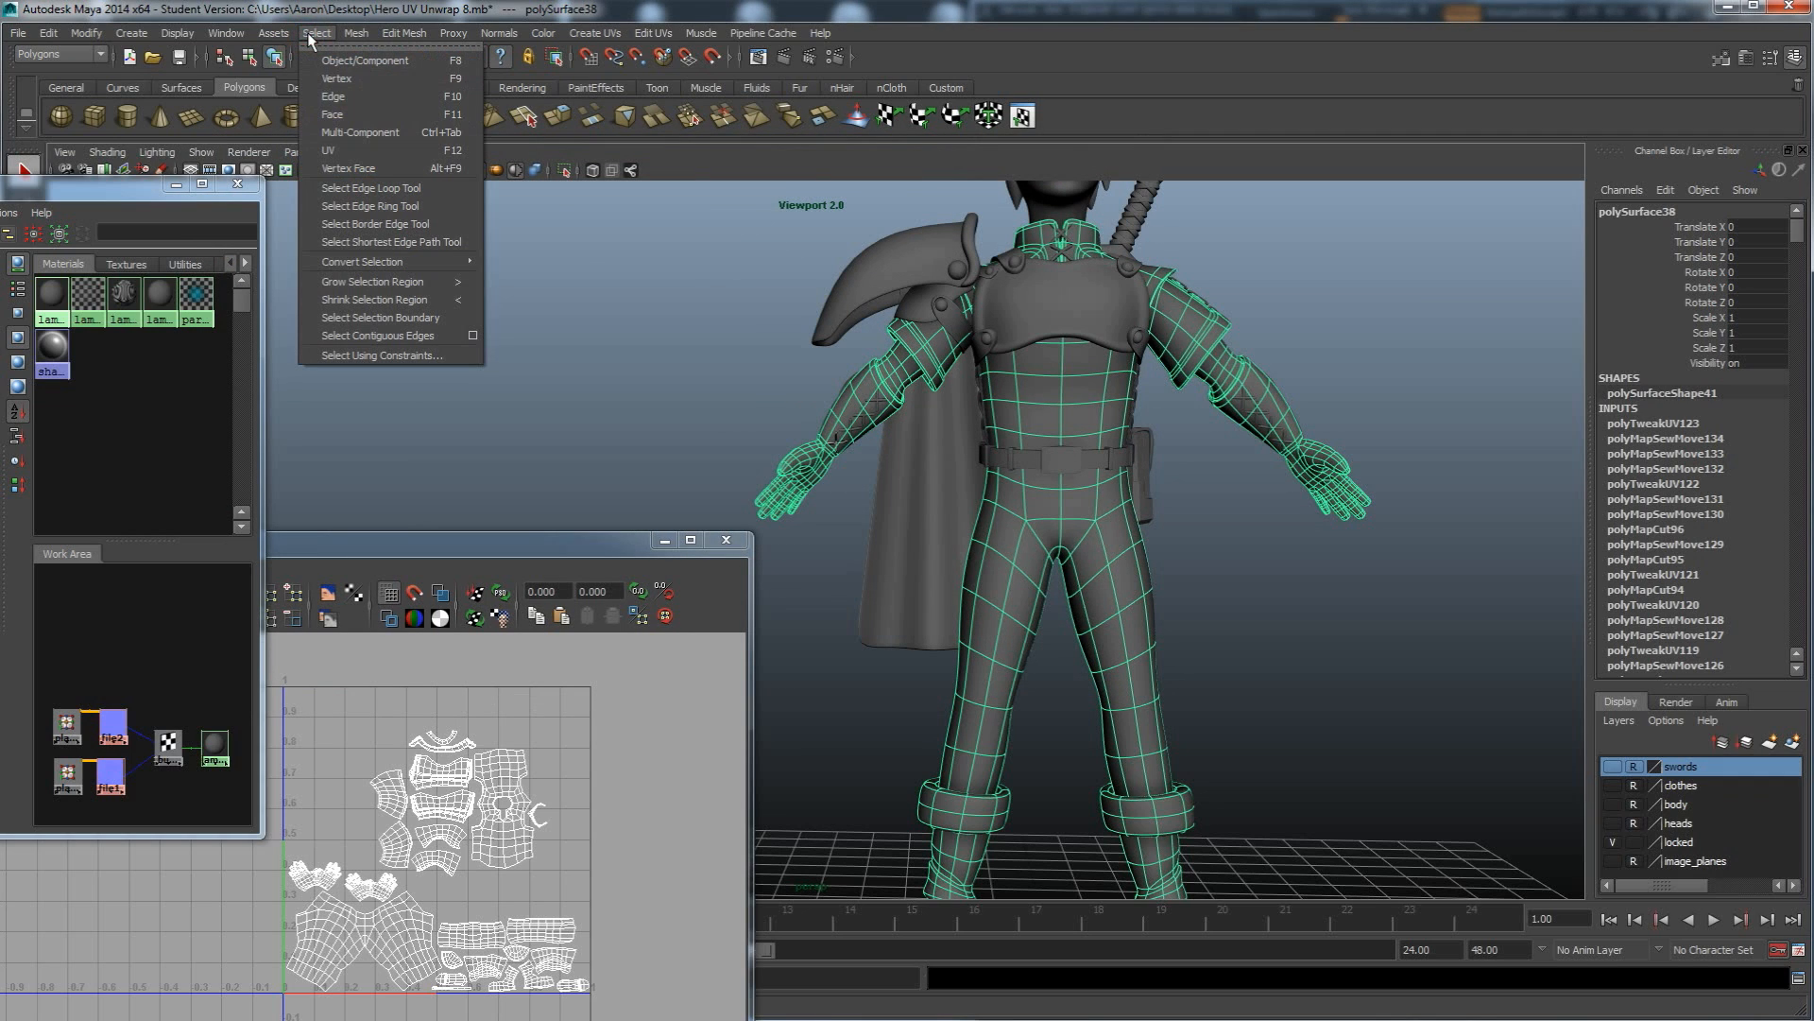
{"action": "mouse_move", "coordinate": [226, 33]}
{"action": "mouse_move", "coordinate": [244, 136]}
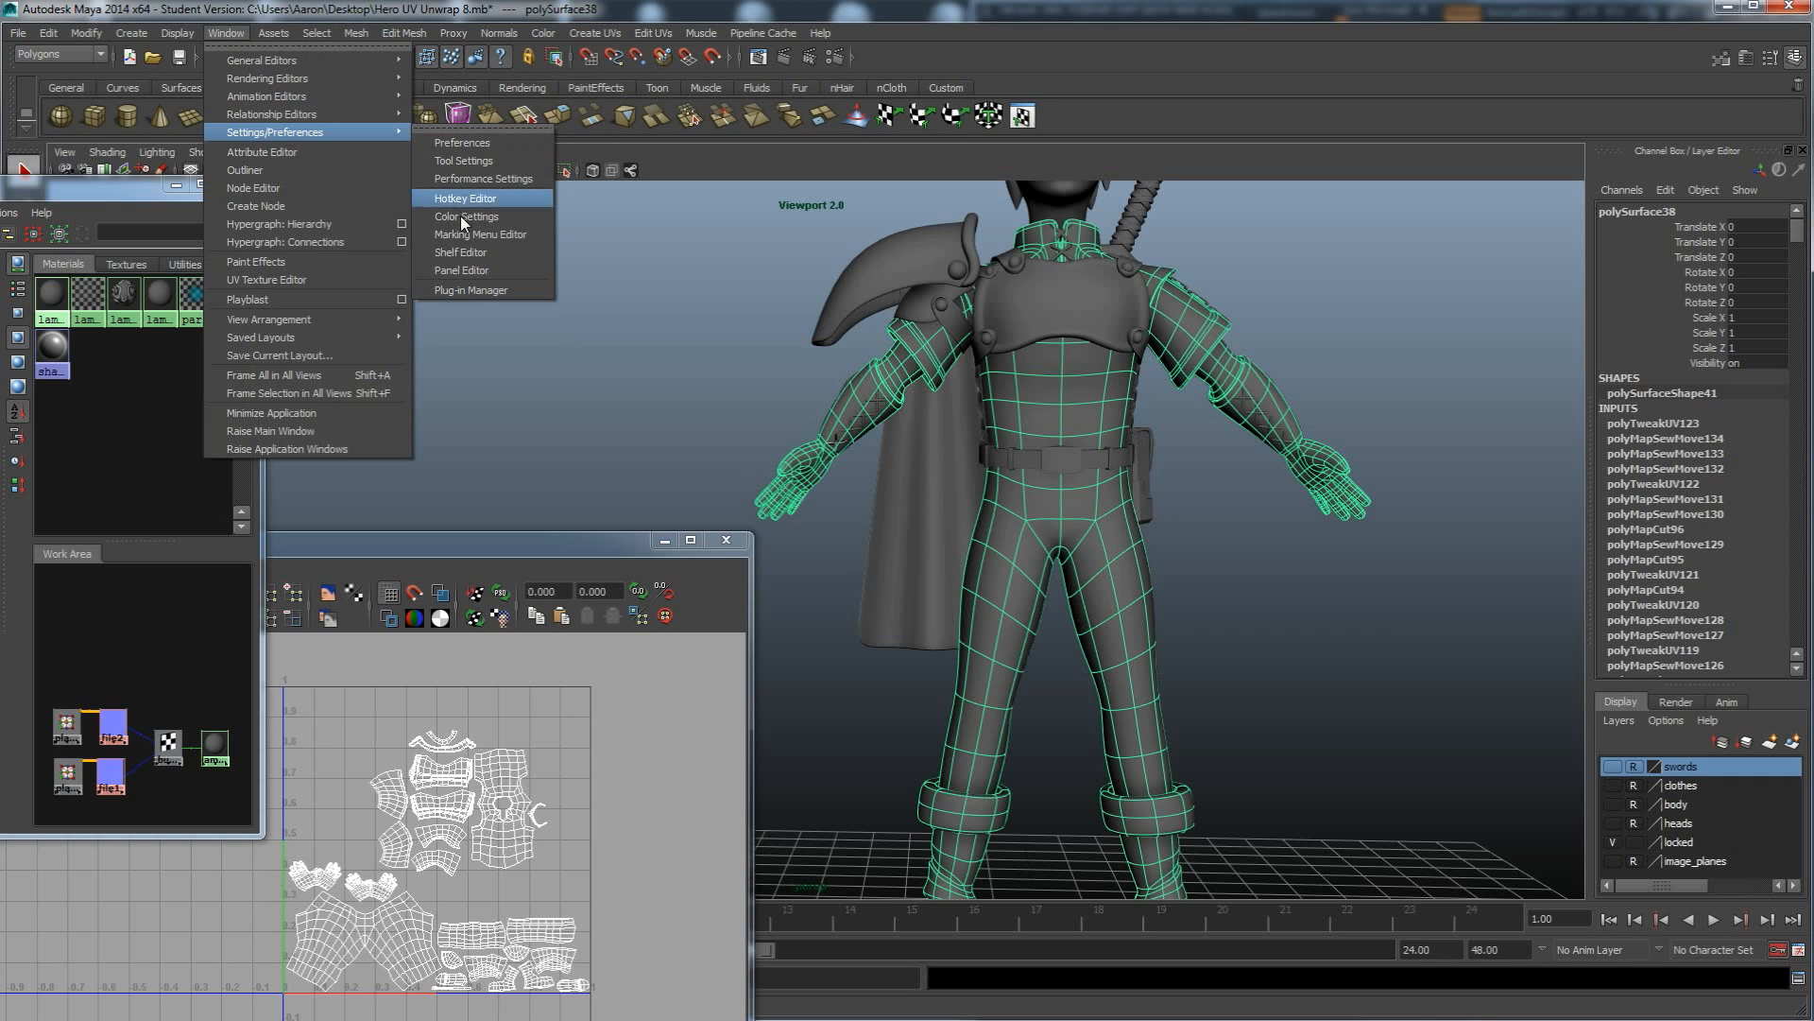
{"action": "left_click", "coordinate": [467, 291]}
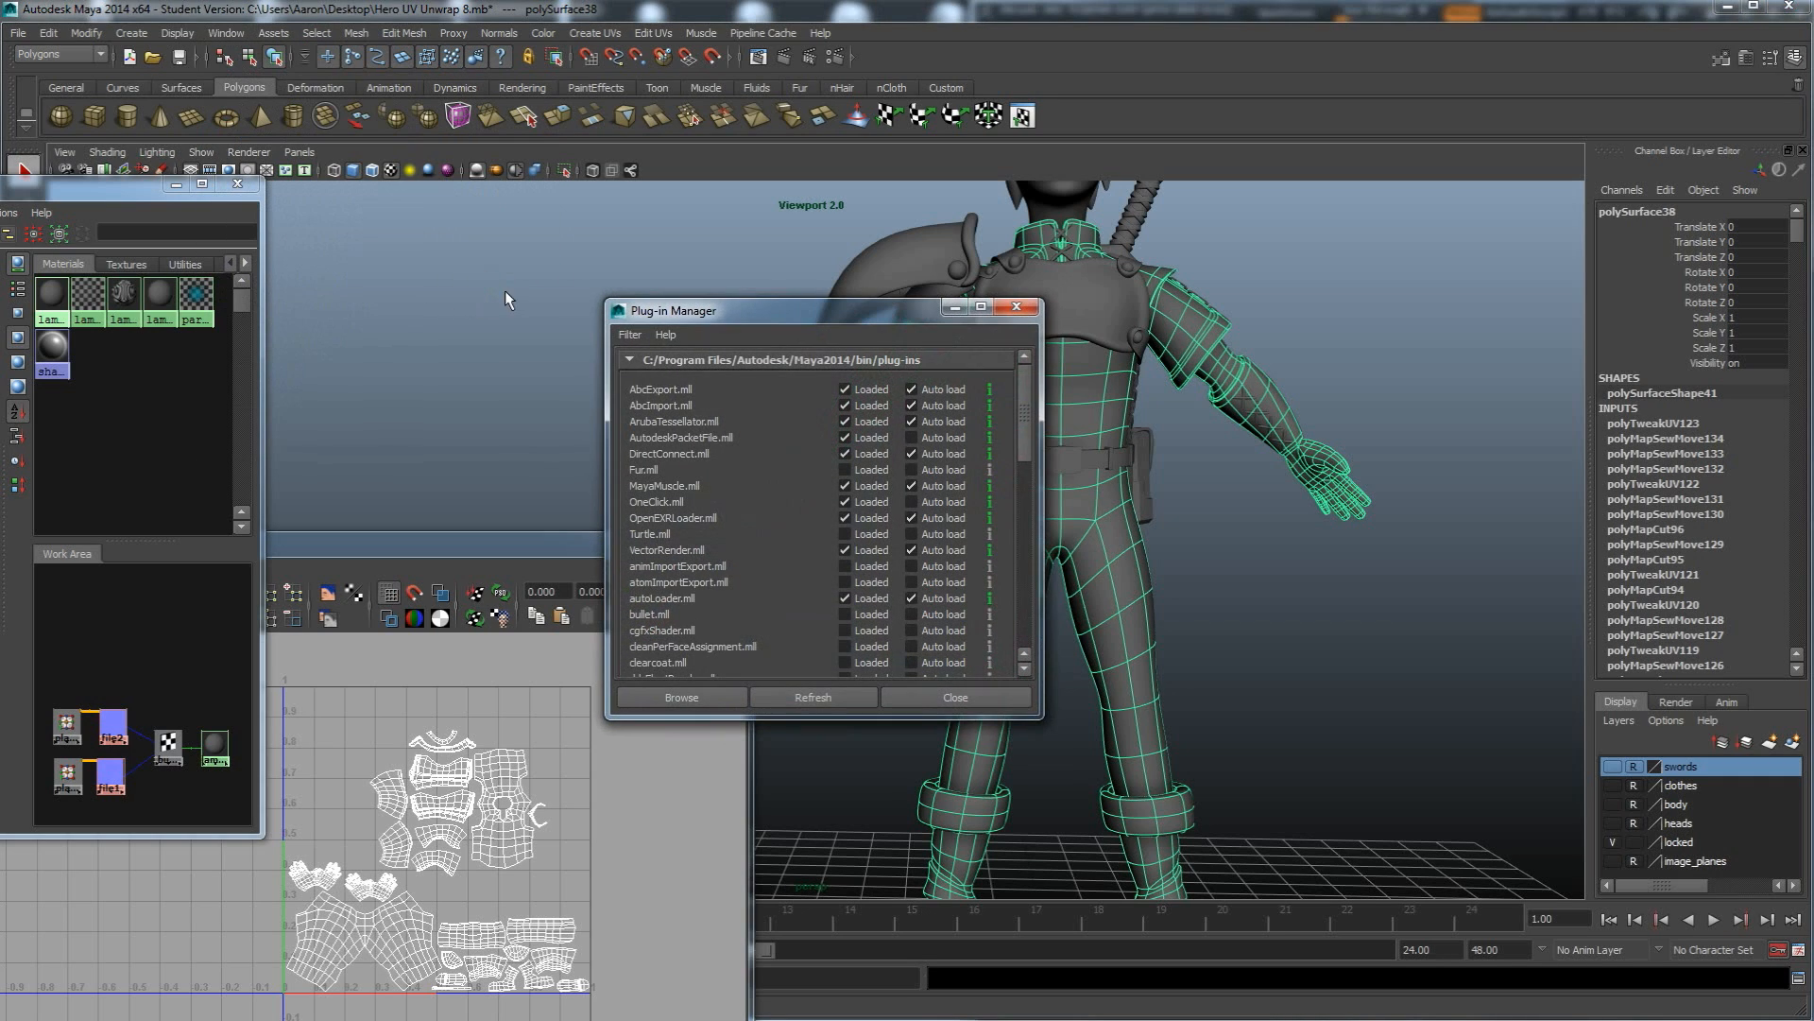
{"action": "scroll", "coordinate": [810, 579], "scroll_direction": "down", "scroll_amount": 7}
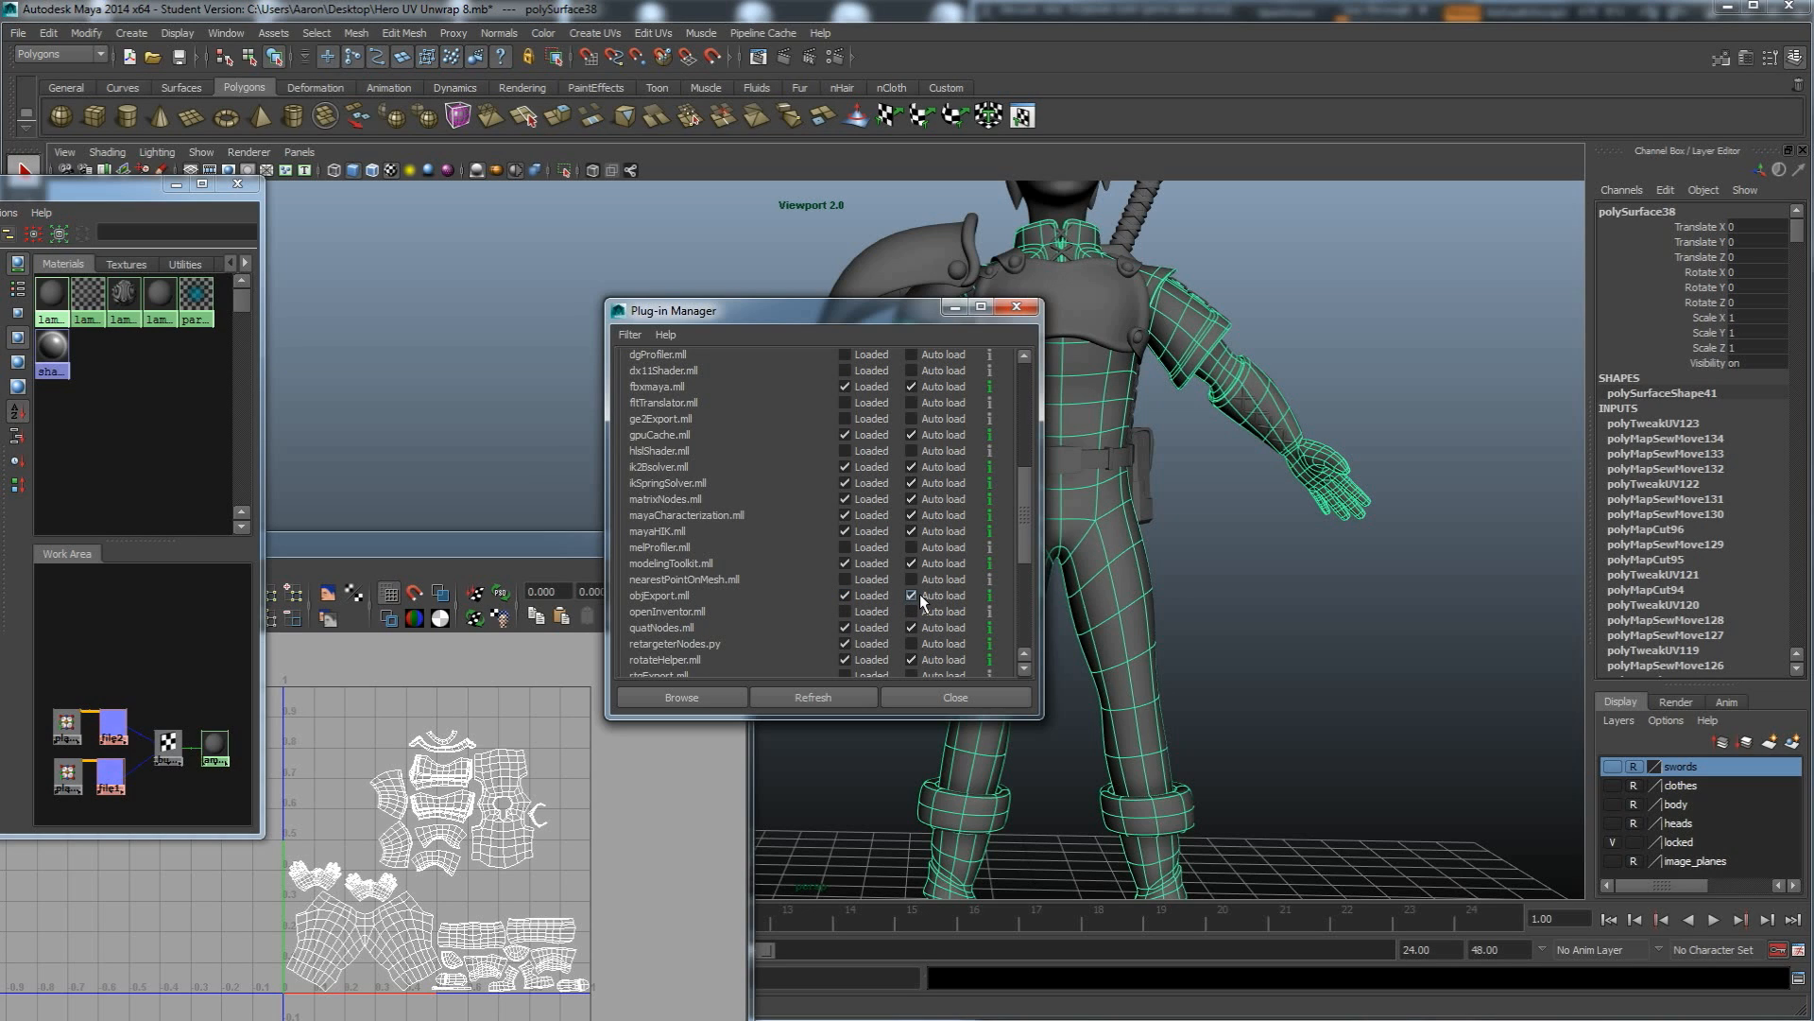
{"action": "left_click", "coordinate": [944, 699]}
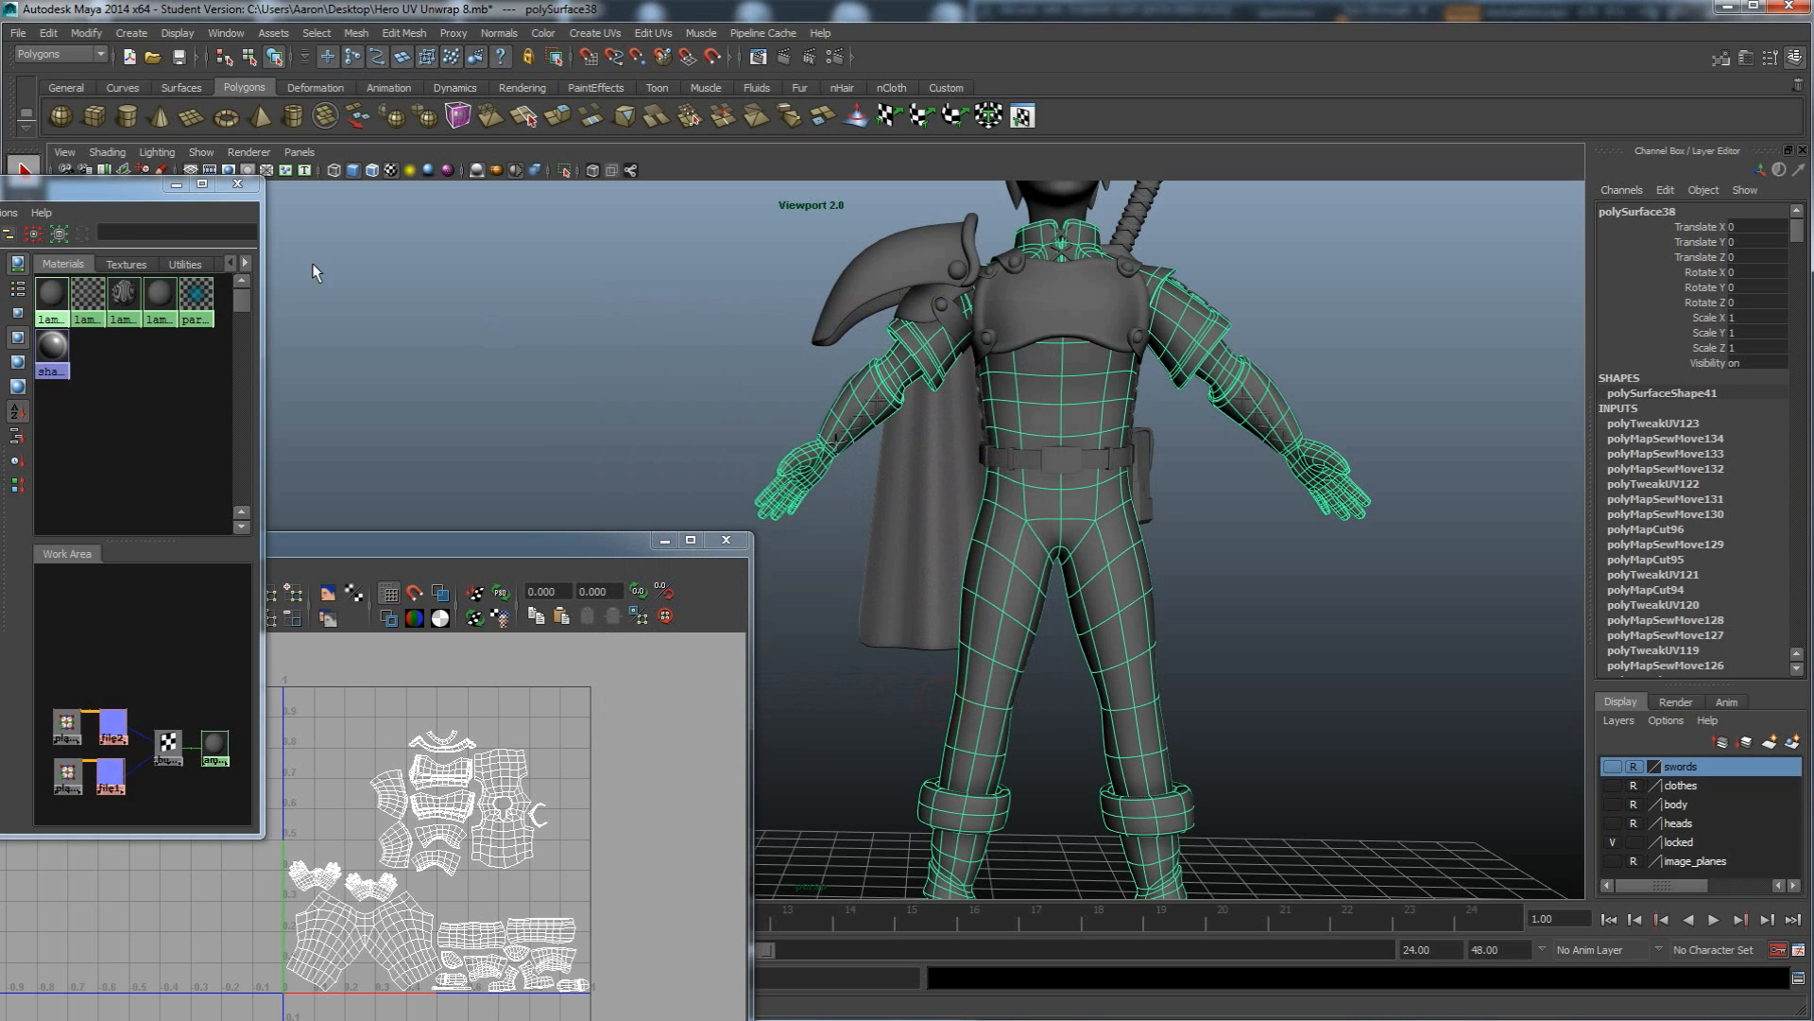
Export the selected body mesh to the Desktop as an OBJexport file named "Hero original mesh".
{"action": "left_click", "coordinate": [19, 33]}
{"action": "left_click", "coordinate": [52, 247]}
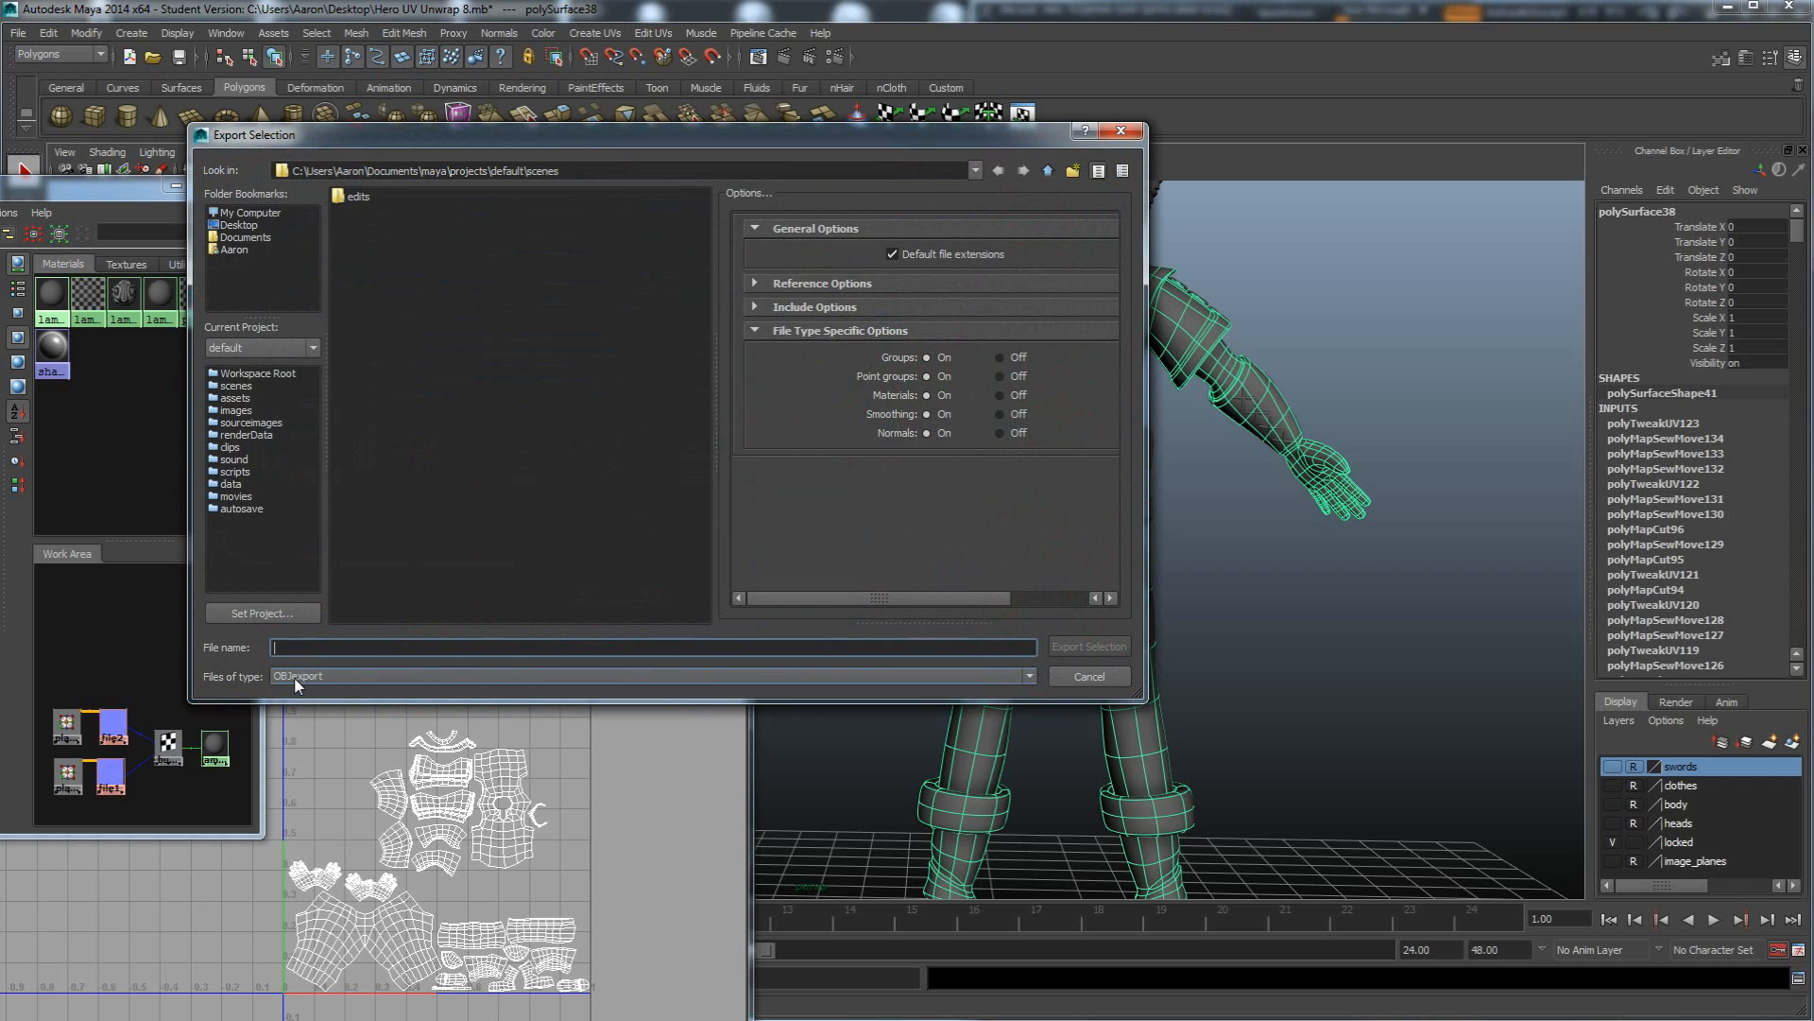
{"action": "left_click", "coordinate": [238, 226]}
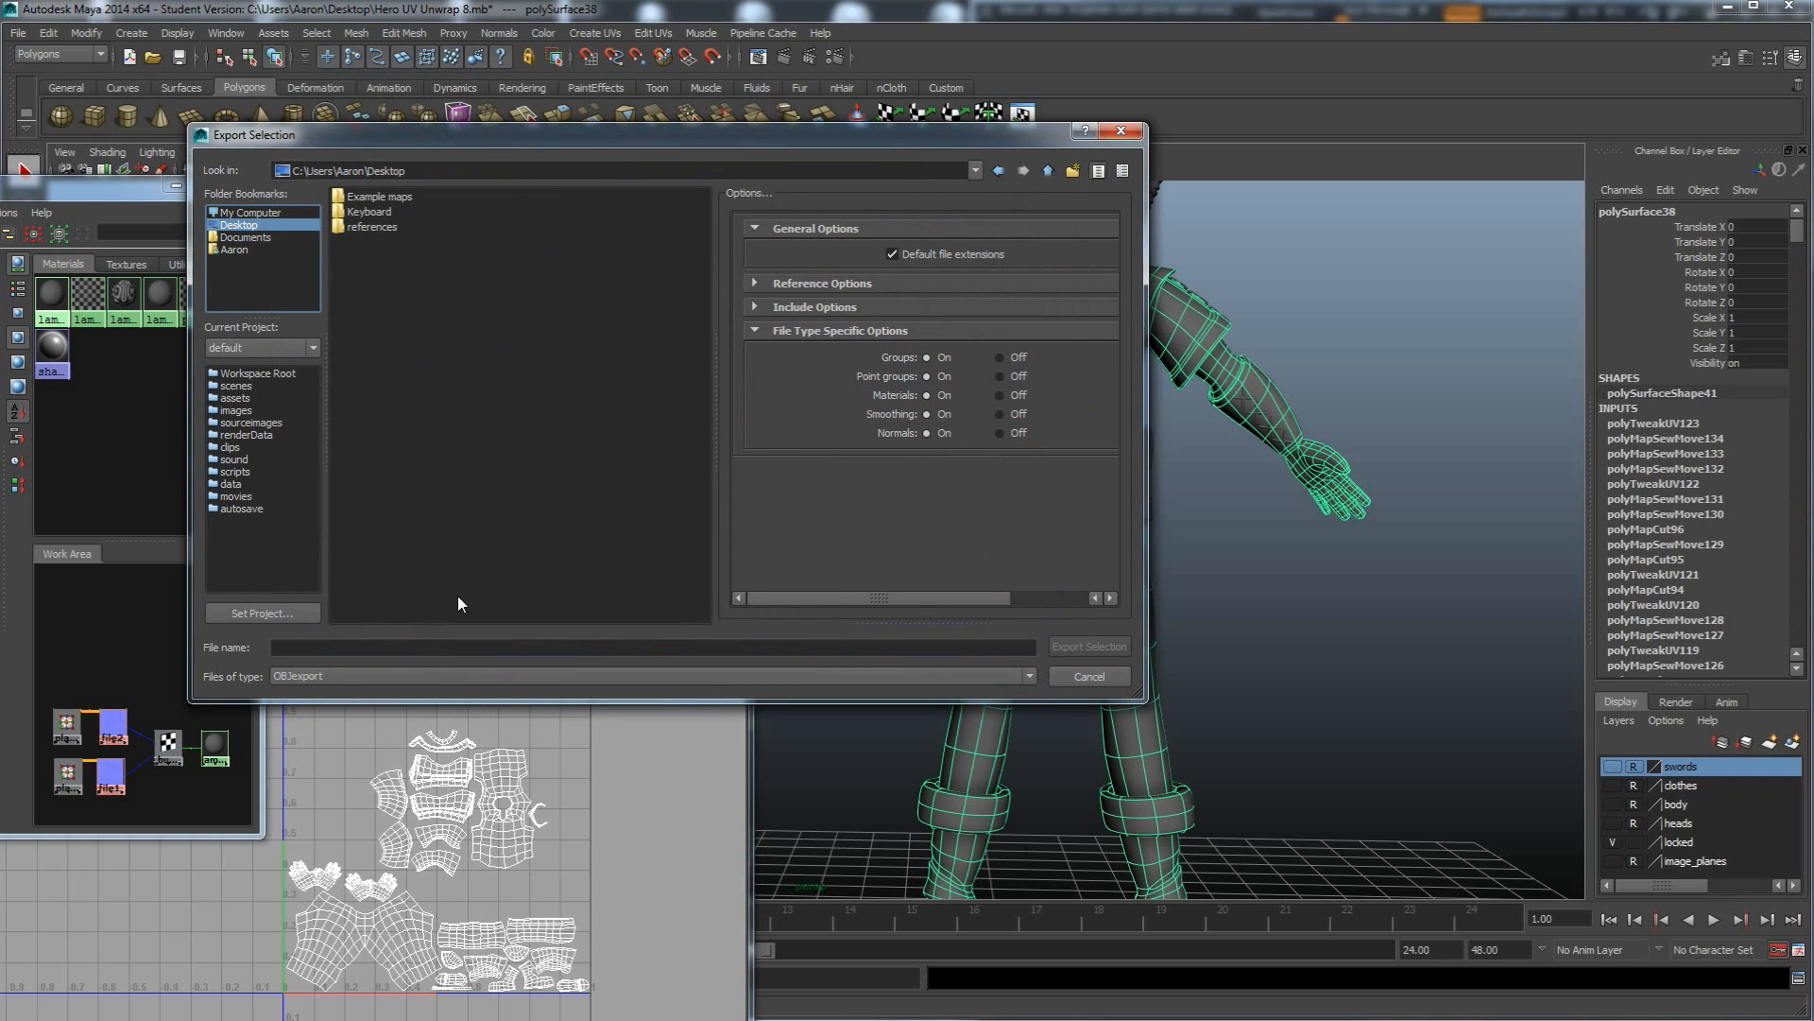
{"action": "type", "text": "Hero"}
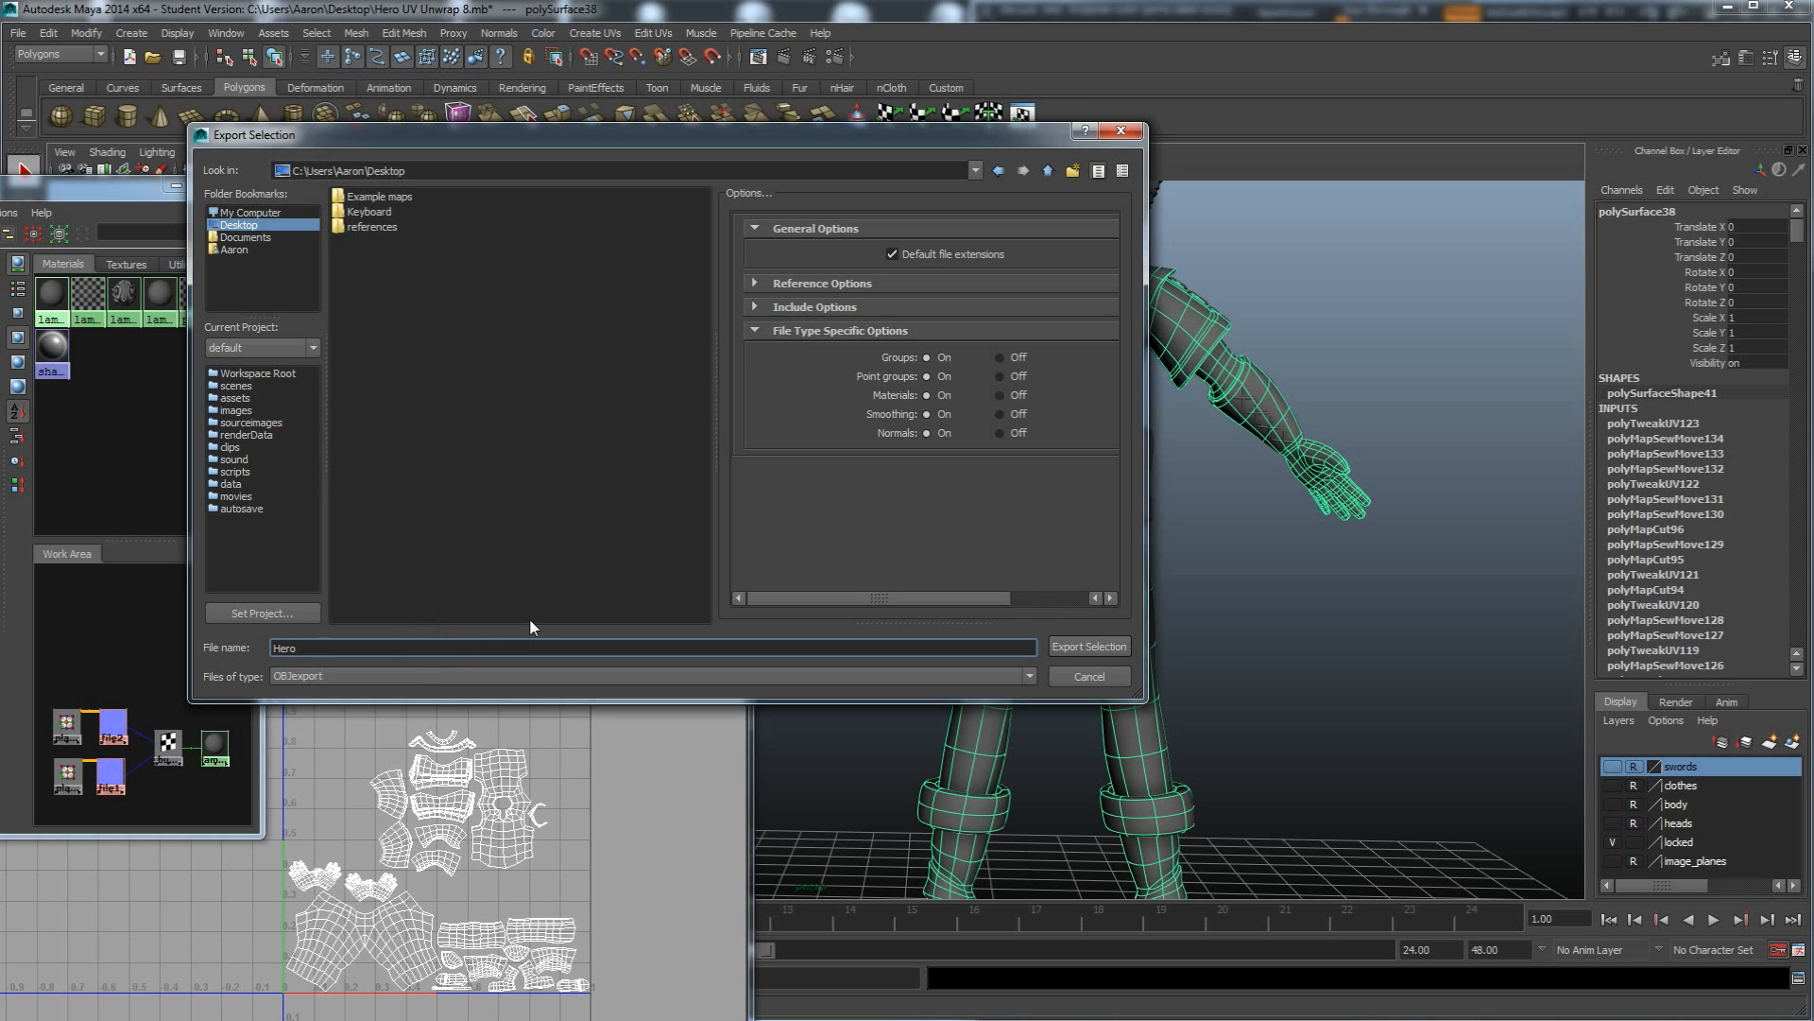
{"action": "type", "text": " original mesh"}
{"action": "left_click", "coordinate": [1090, 650]}
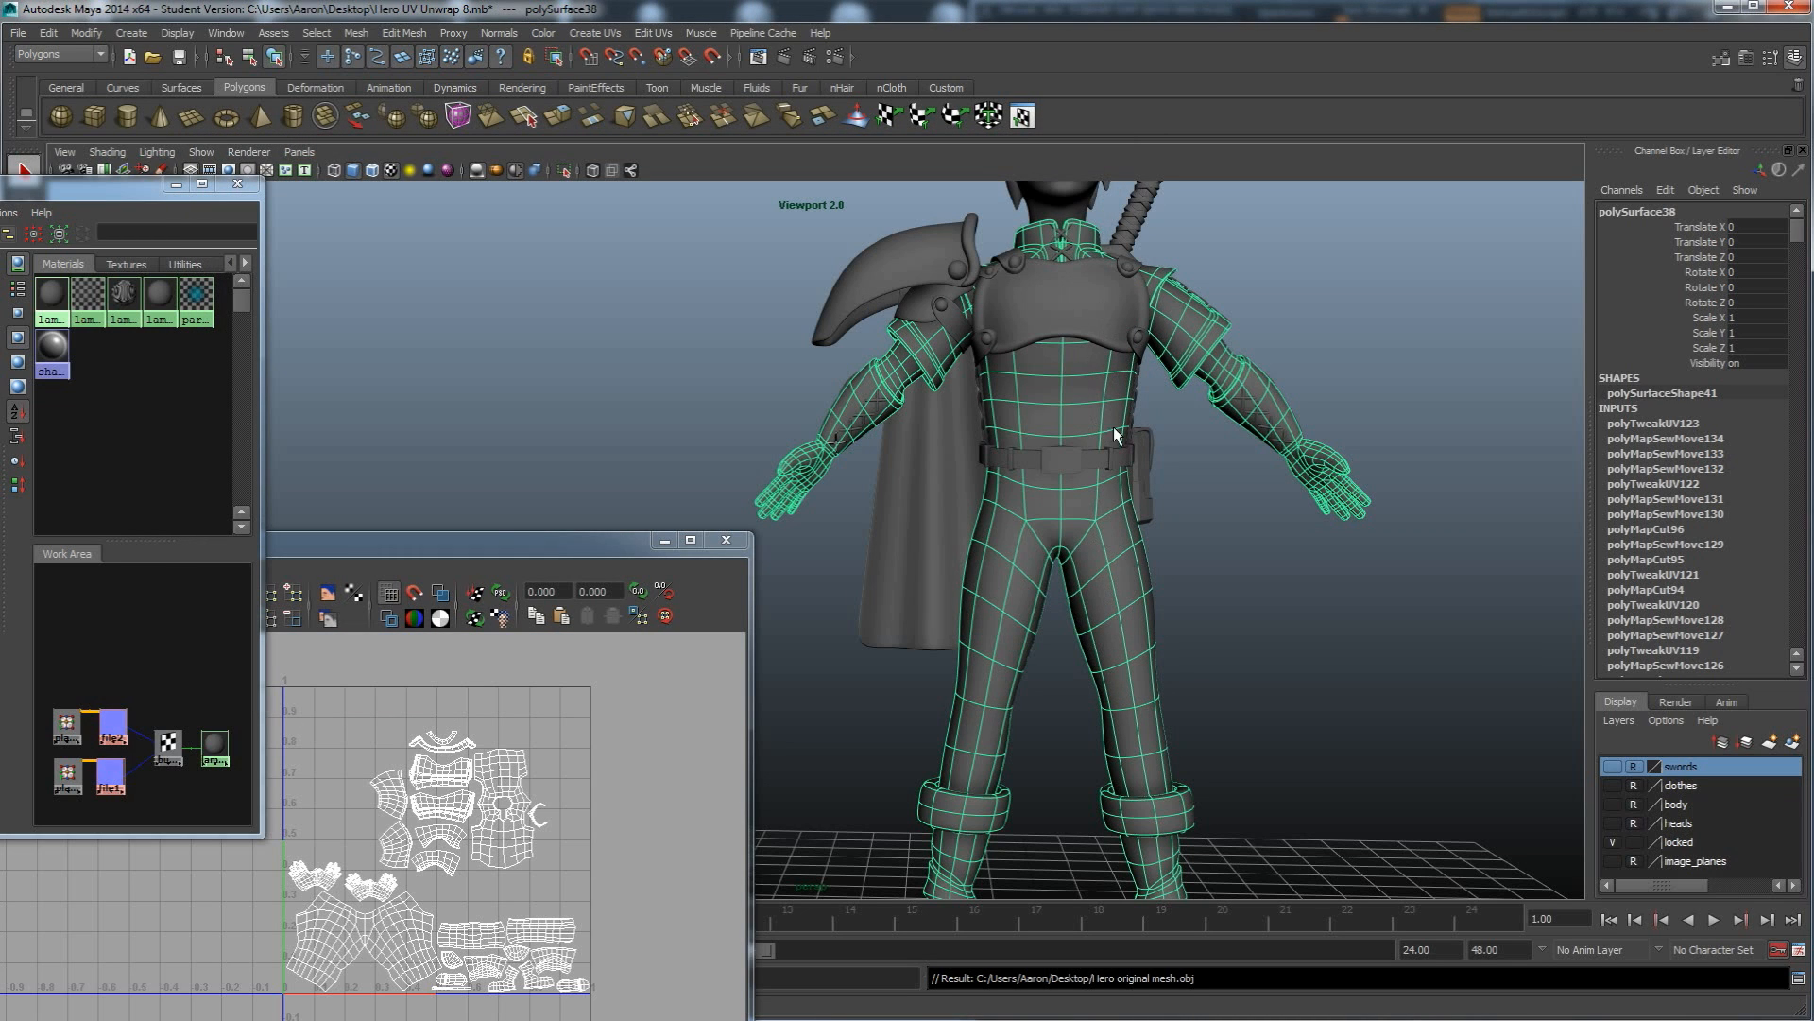
Select the belt mesh and export it to the Desktop as an OBJ file named "Hero belt".
{"action": "left_click", "coordinate": [1103, 460]}
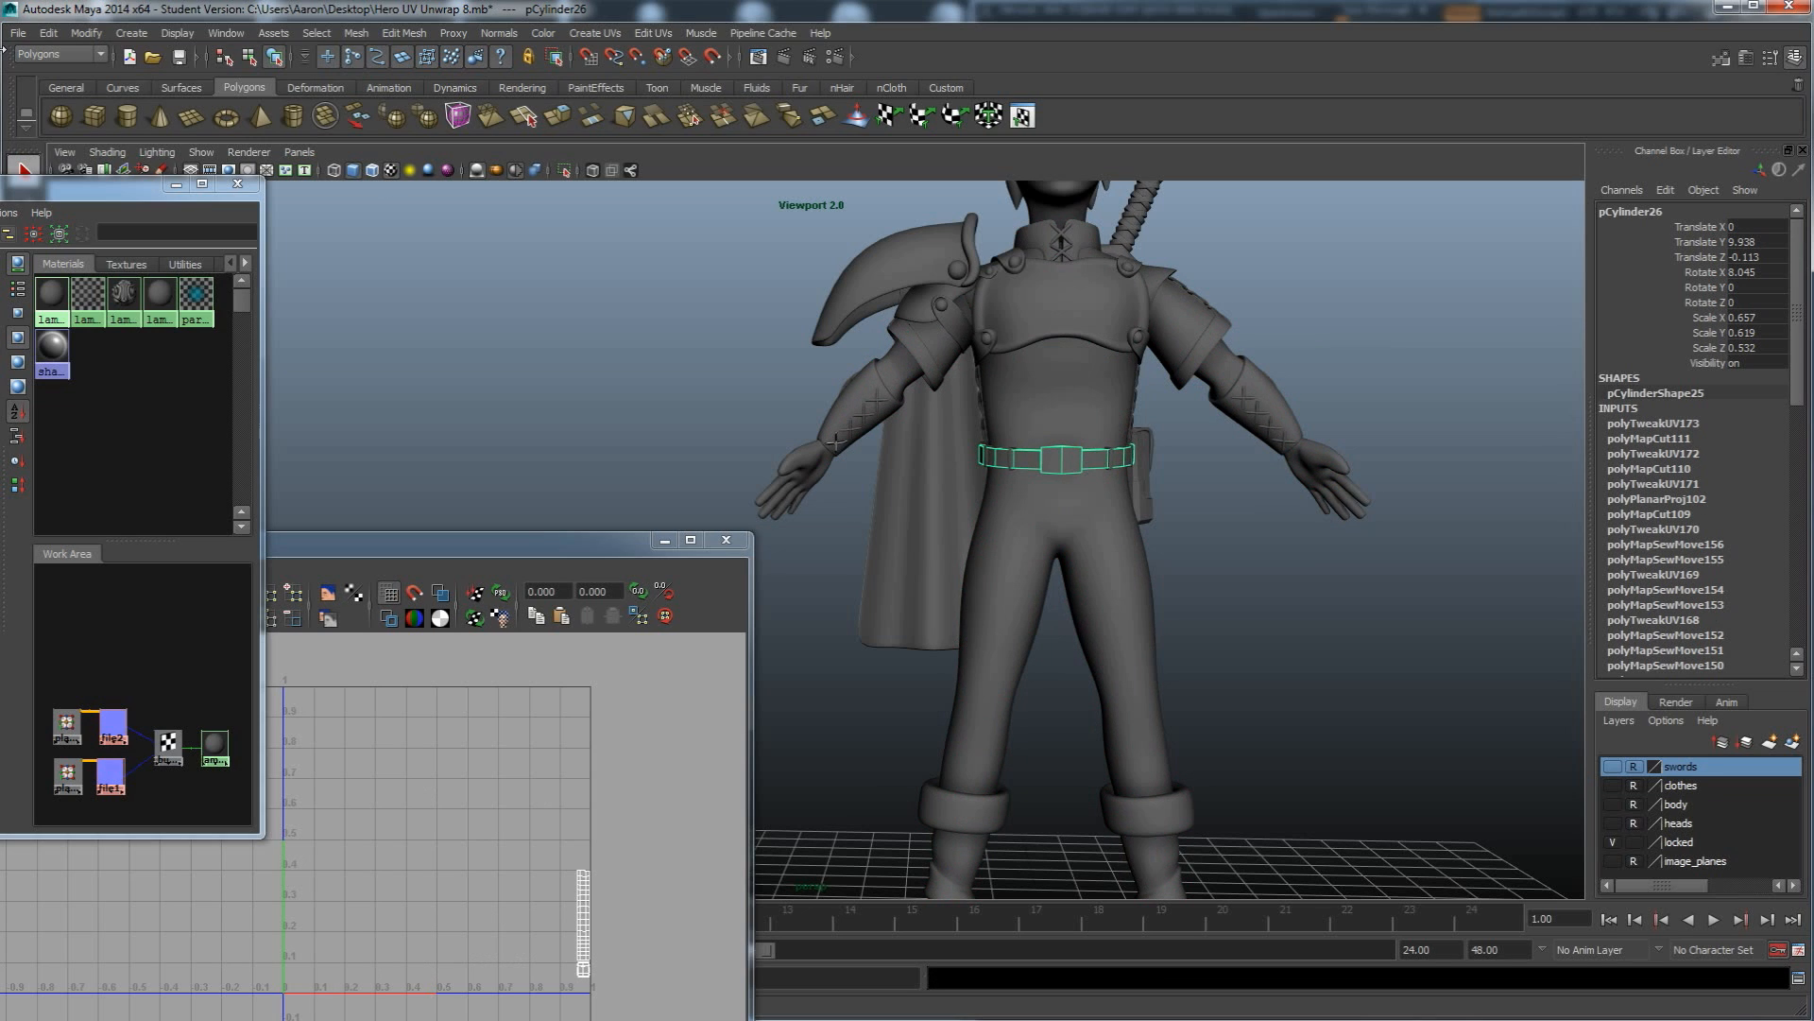
{"action": "left_click", "coordinate": [26, 39]}
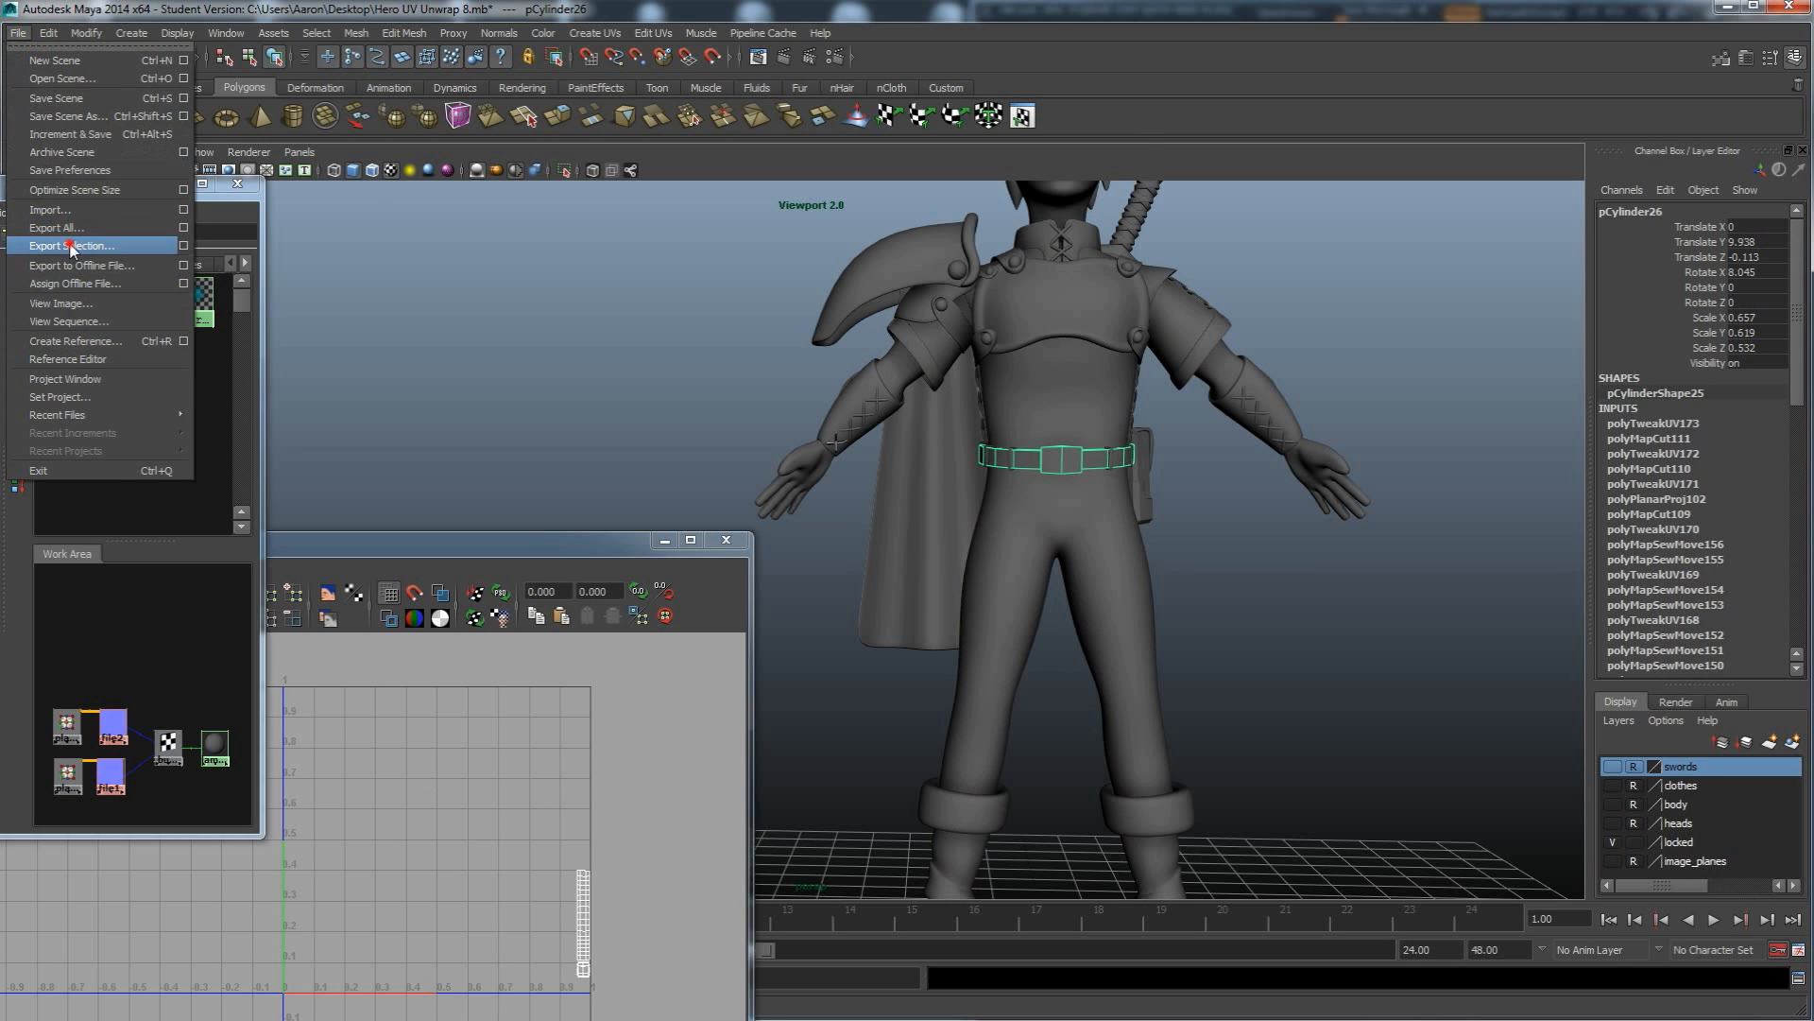
{"action": "left_click", "coordinate": [72, 252]}
{"action": "type", "text": "Hero belt"}
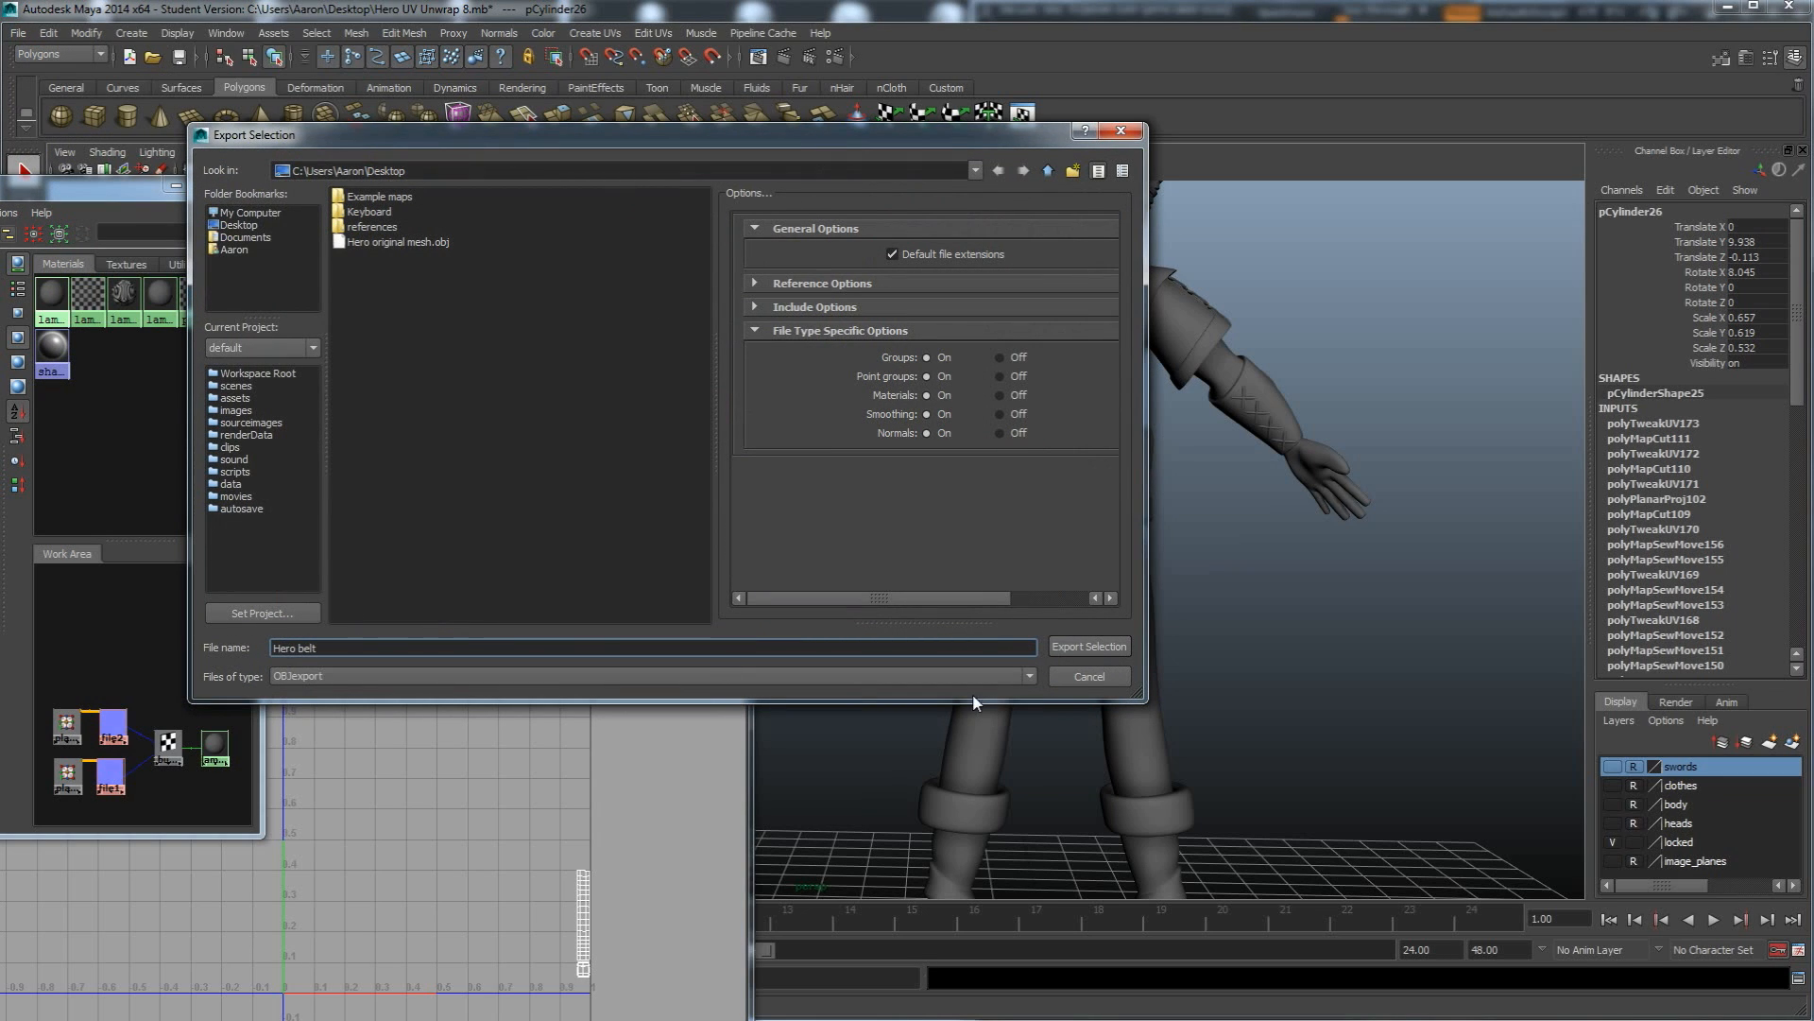
{"action": "left_click", "coordinate": [1087, 648]}
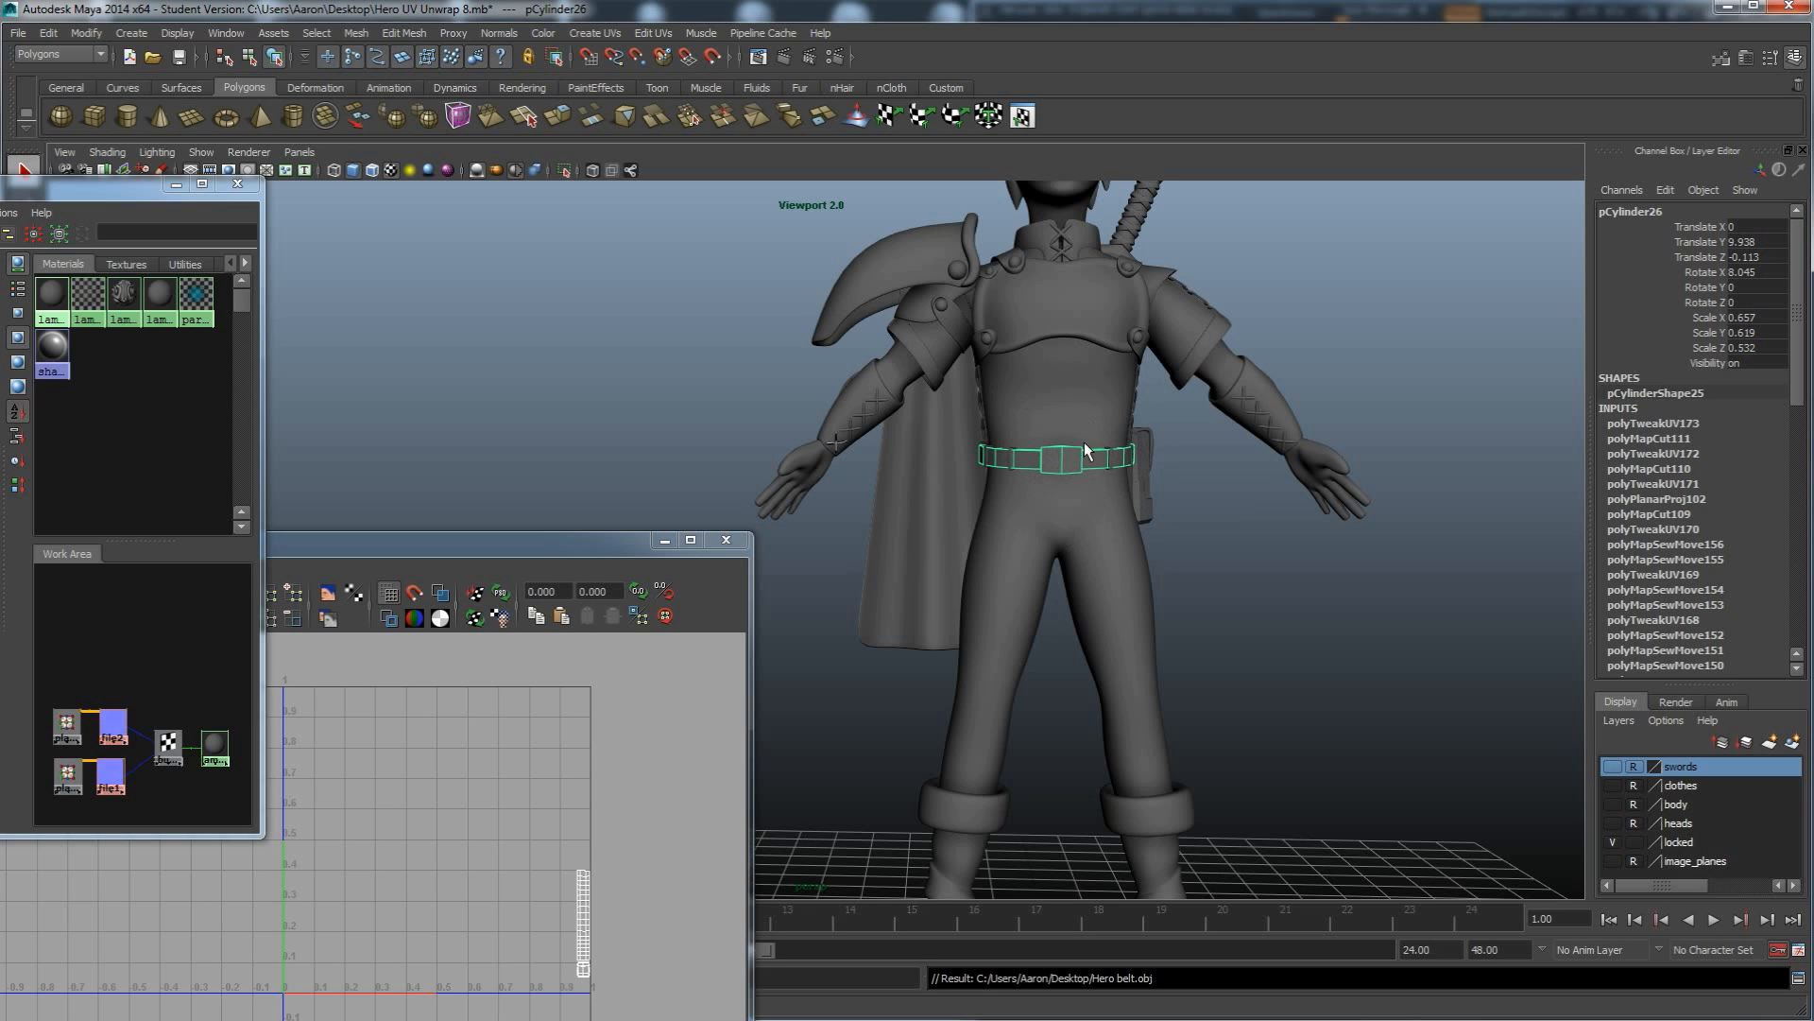
Select the chest armor mesh and export it to the Desktop as an OBJ file named "Hero chest armor".
{"action": "left_click", "coordinate": [1076, 302]}
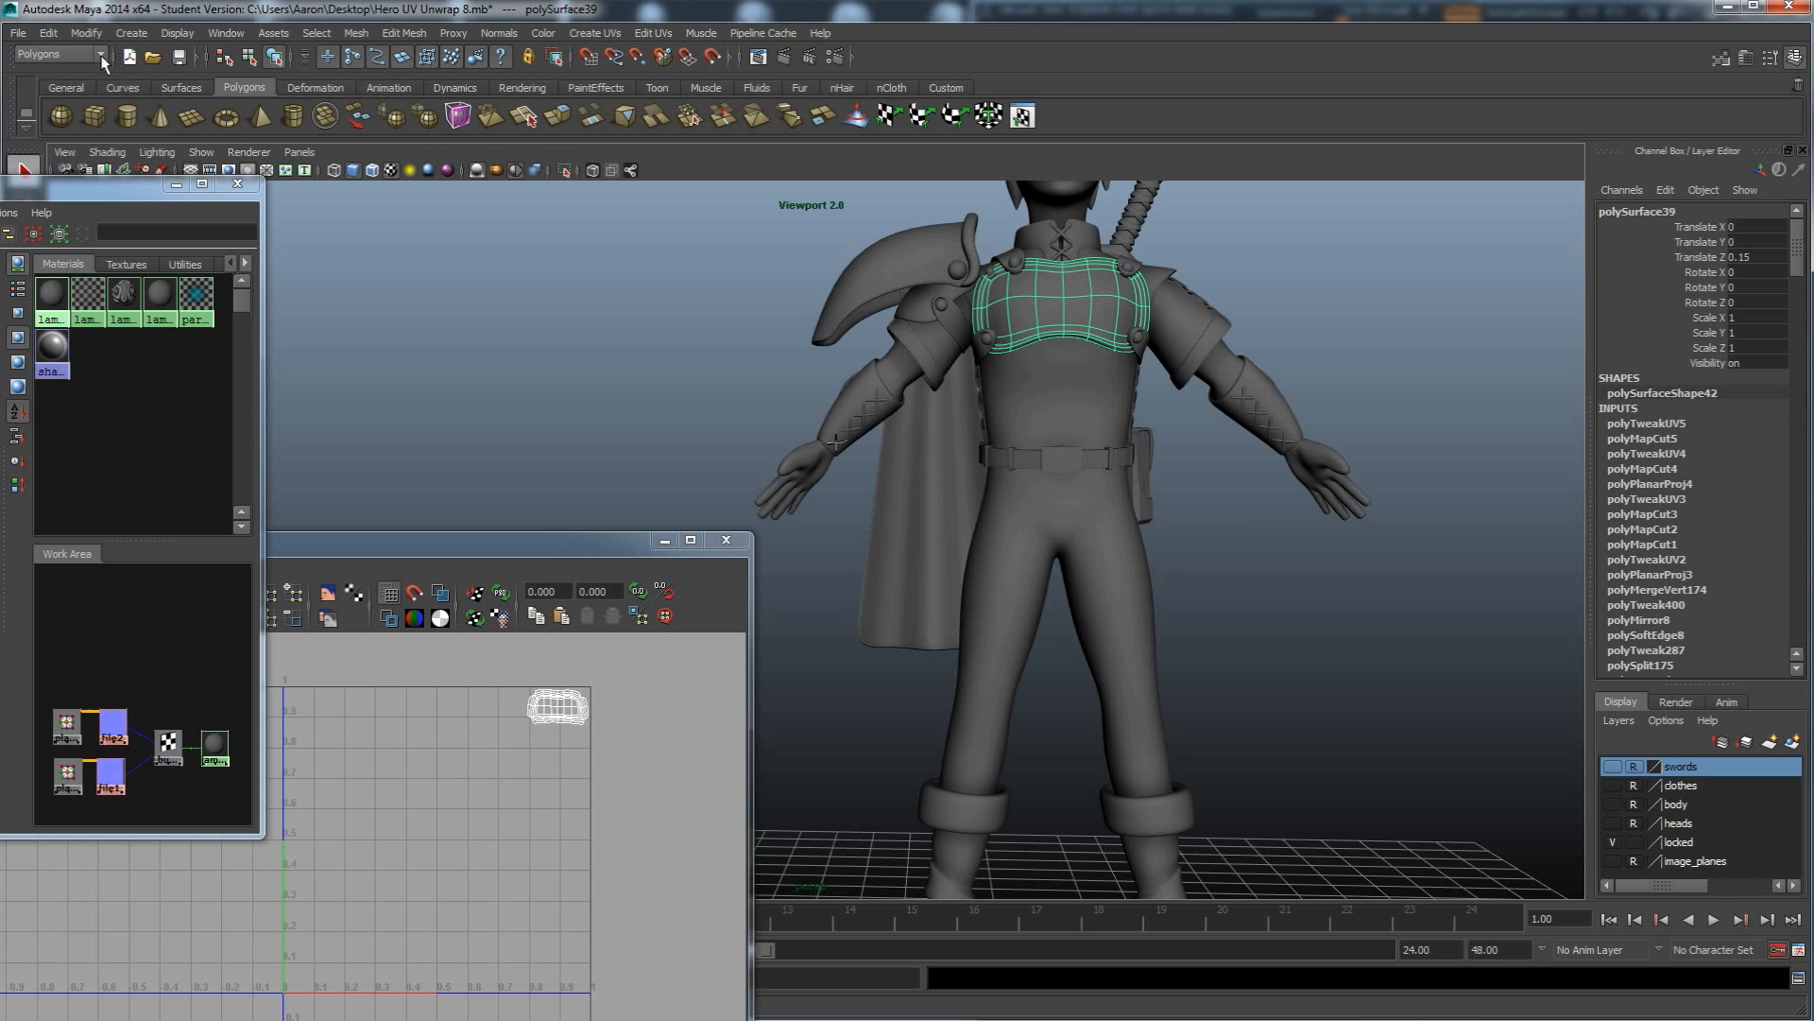
{"action": "left_click", "coordinate": [19, 35]}
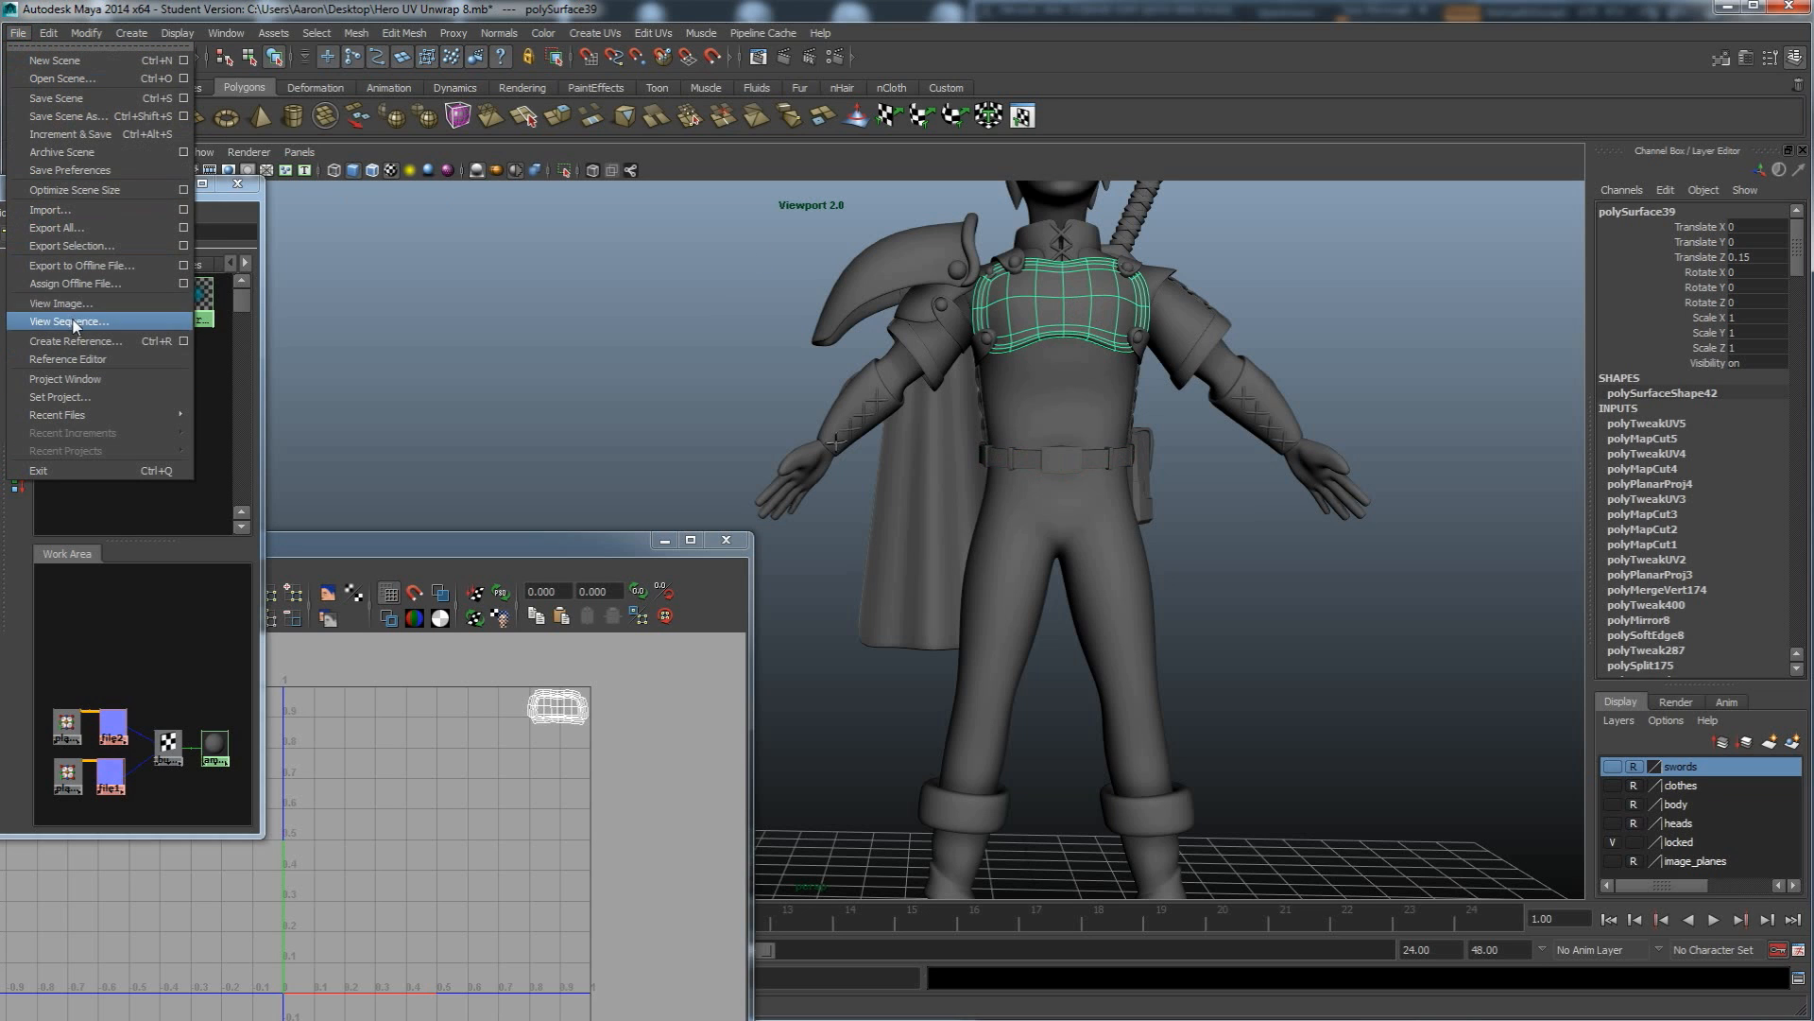
{"action": "left_click", "coordinate": [72, 246]}
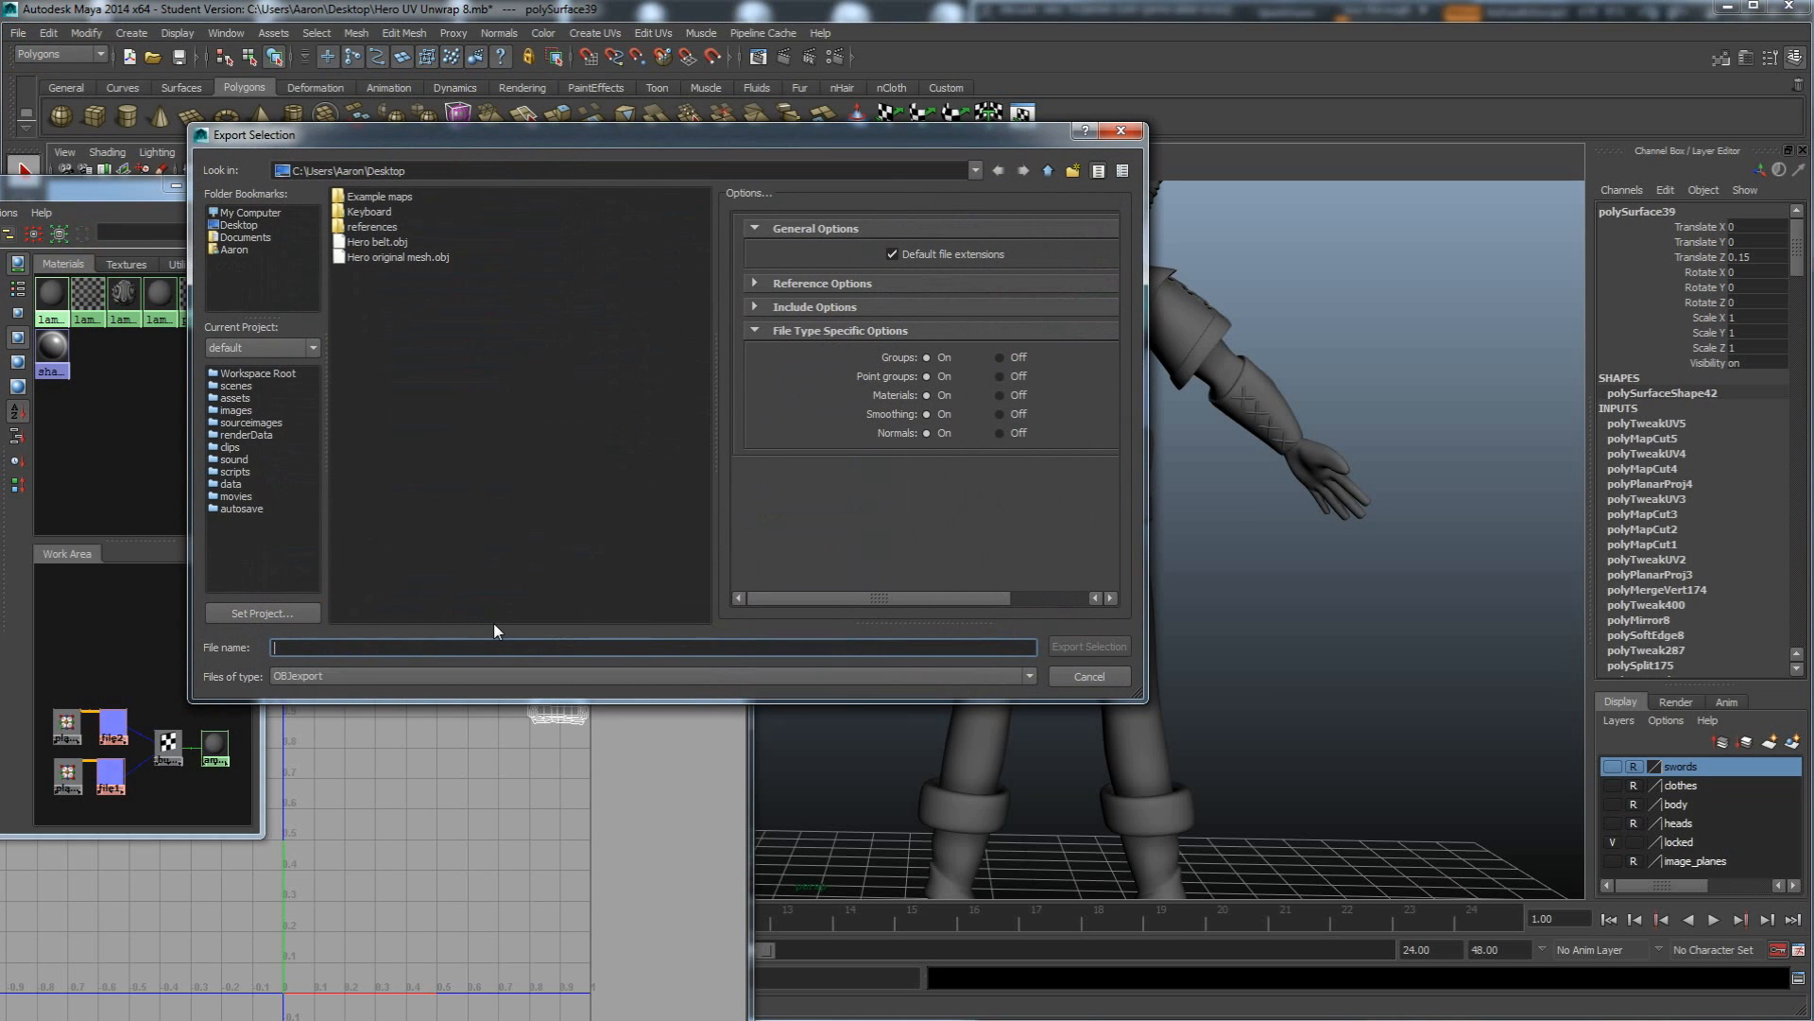
{"action": "type", "text": "Hero chest armor"}
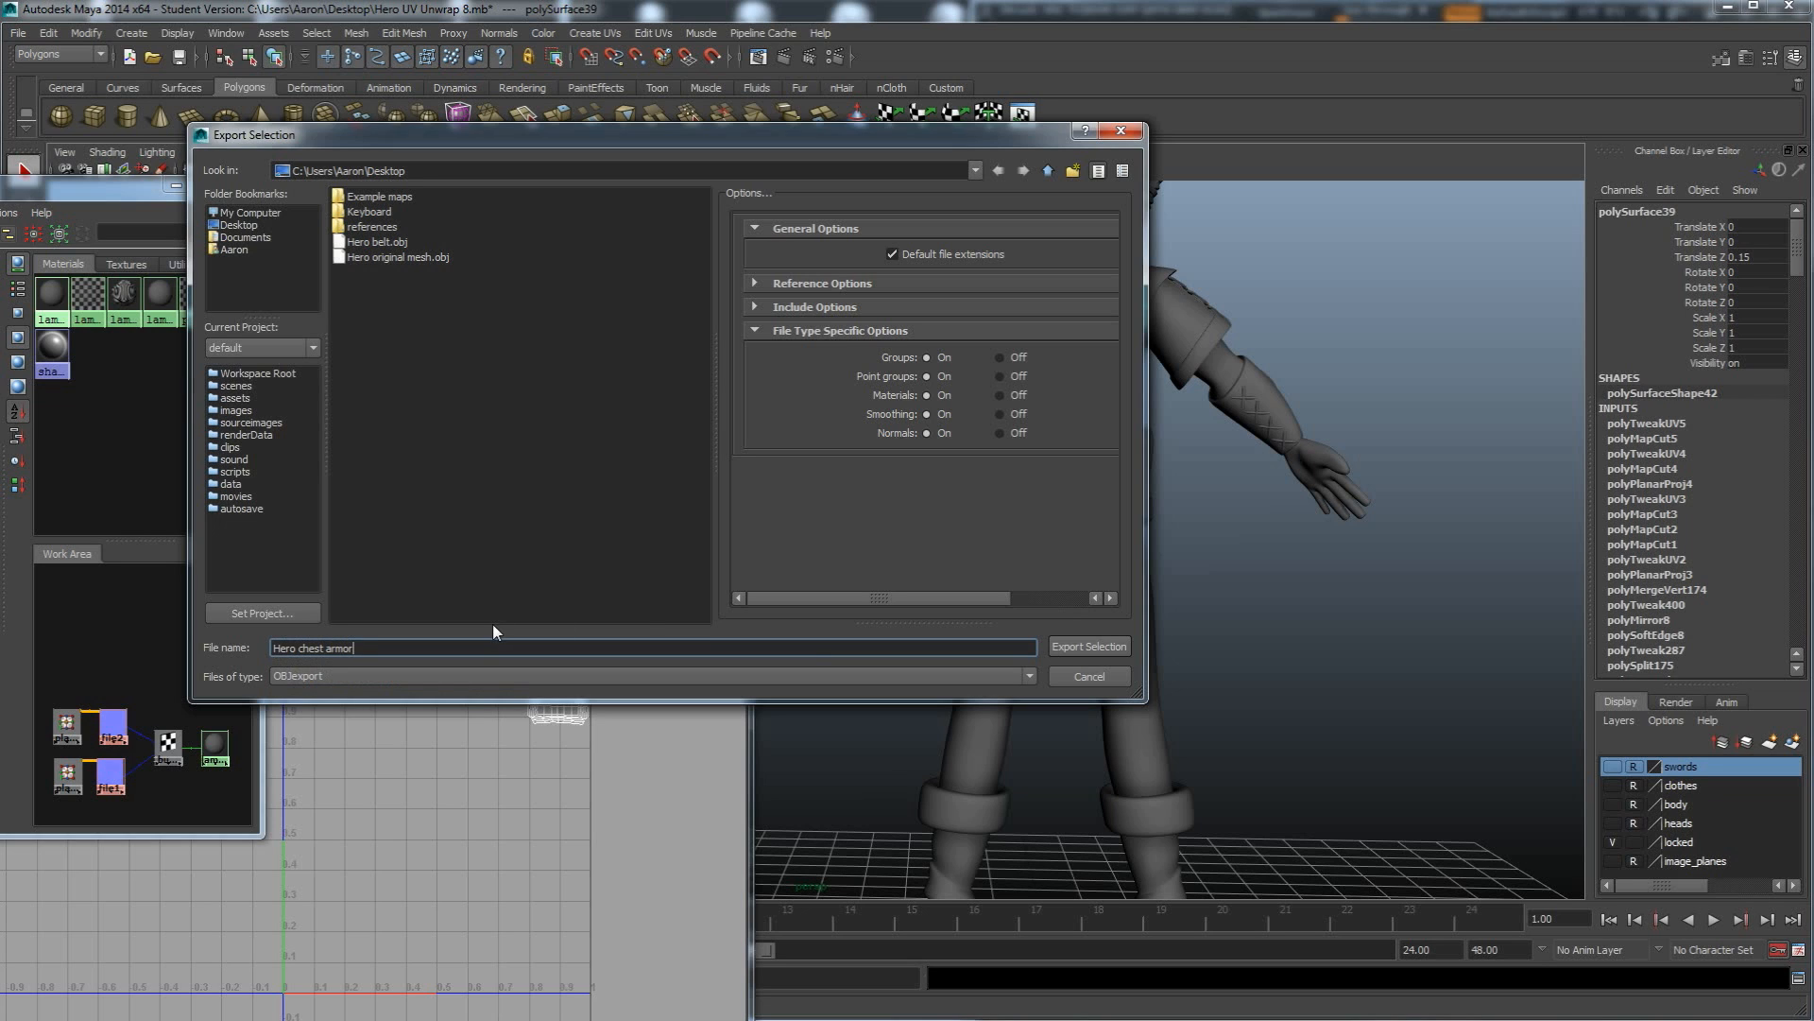
{"action": "left_click", "coordinate": [1078, 647]}
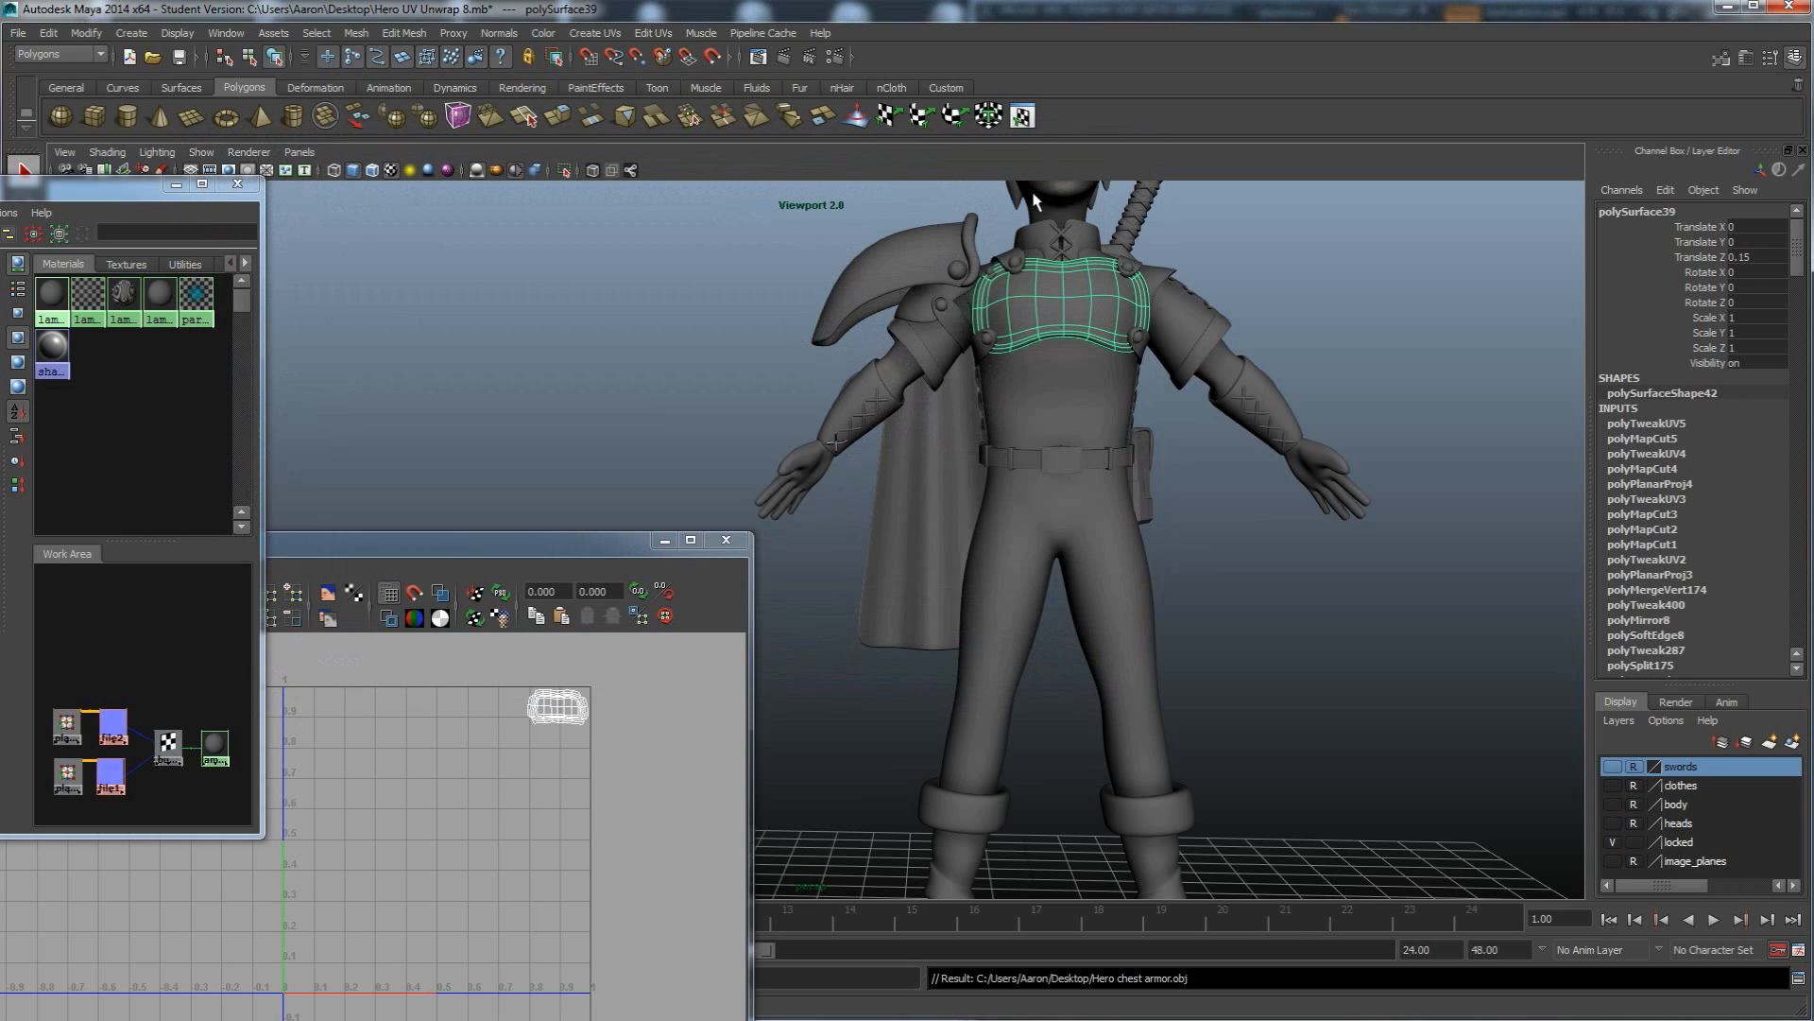
Select the head mesh to view its wireframe and UV layout, and reselect the body mesh.
{"action": "middle_click_drag", "start_coordinate": [1143, 450], "coordinate": [1155, 554], "text": "alt"}
{"action": "left_click", "coordinate": [1104, 271]}
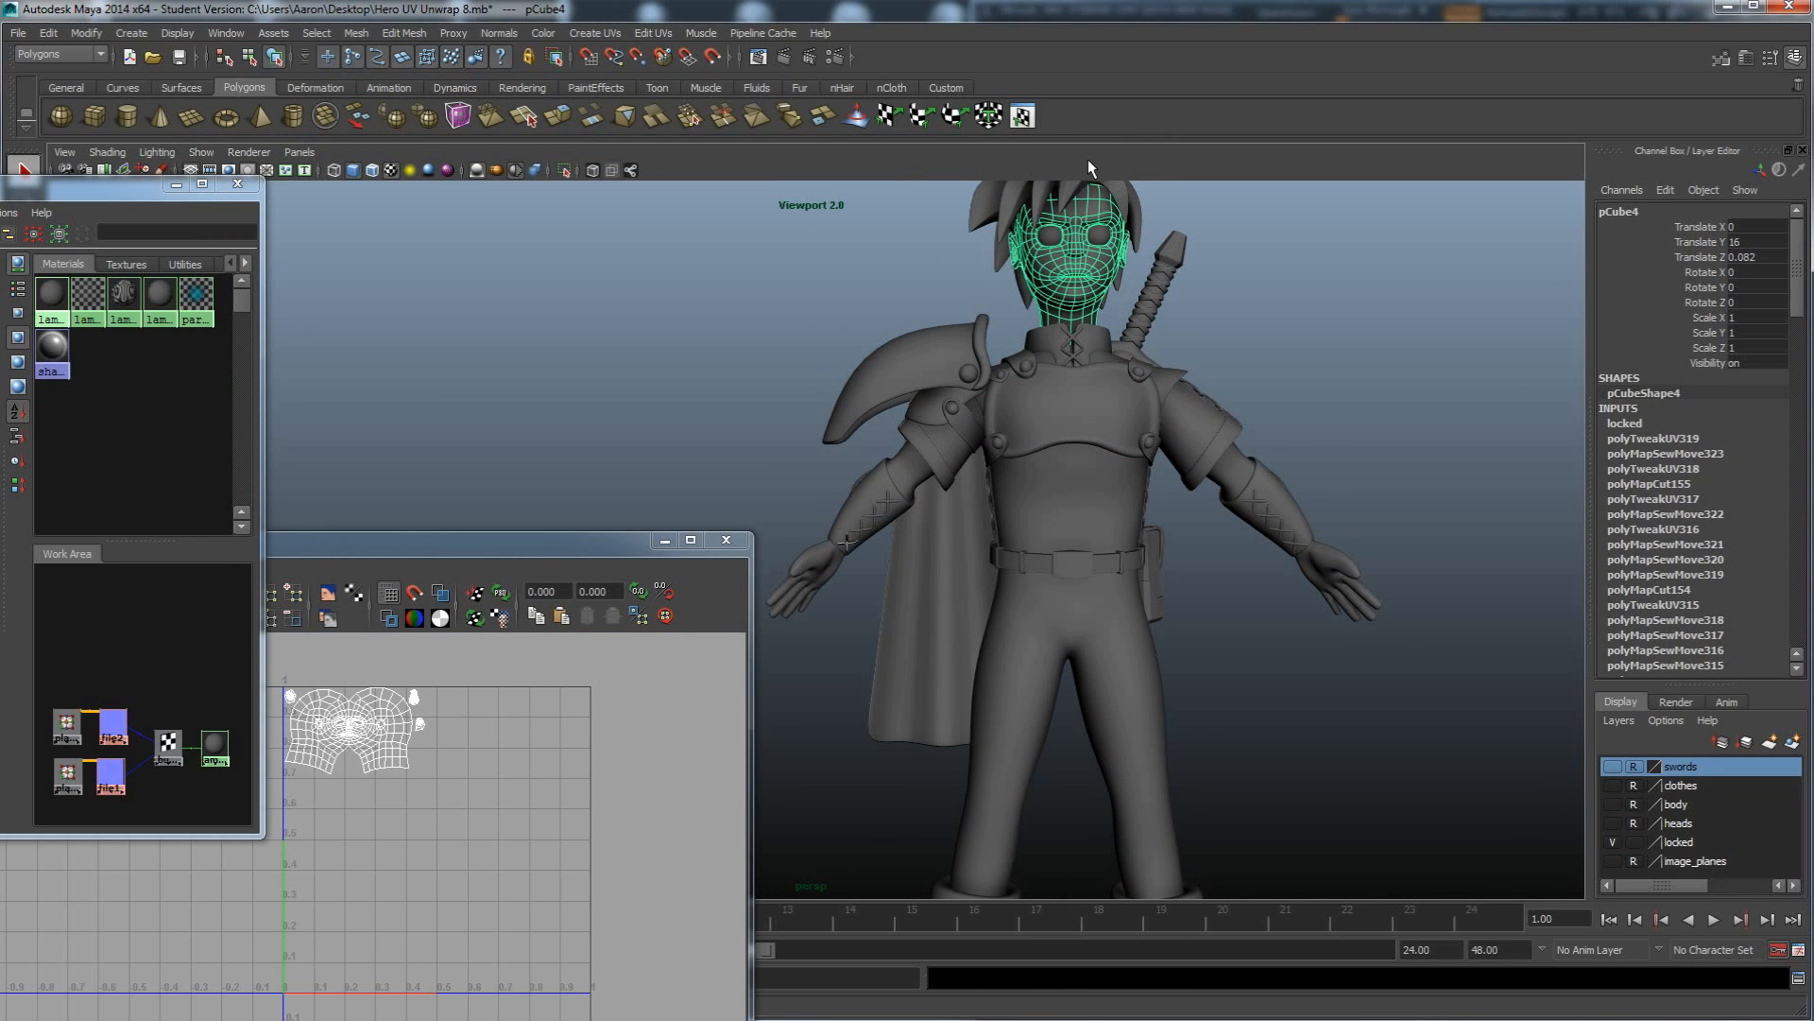
{"action": "left_click", "coordinate": [1066, 478]}
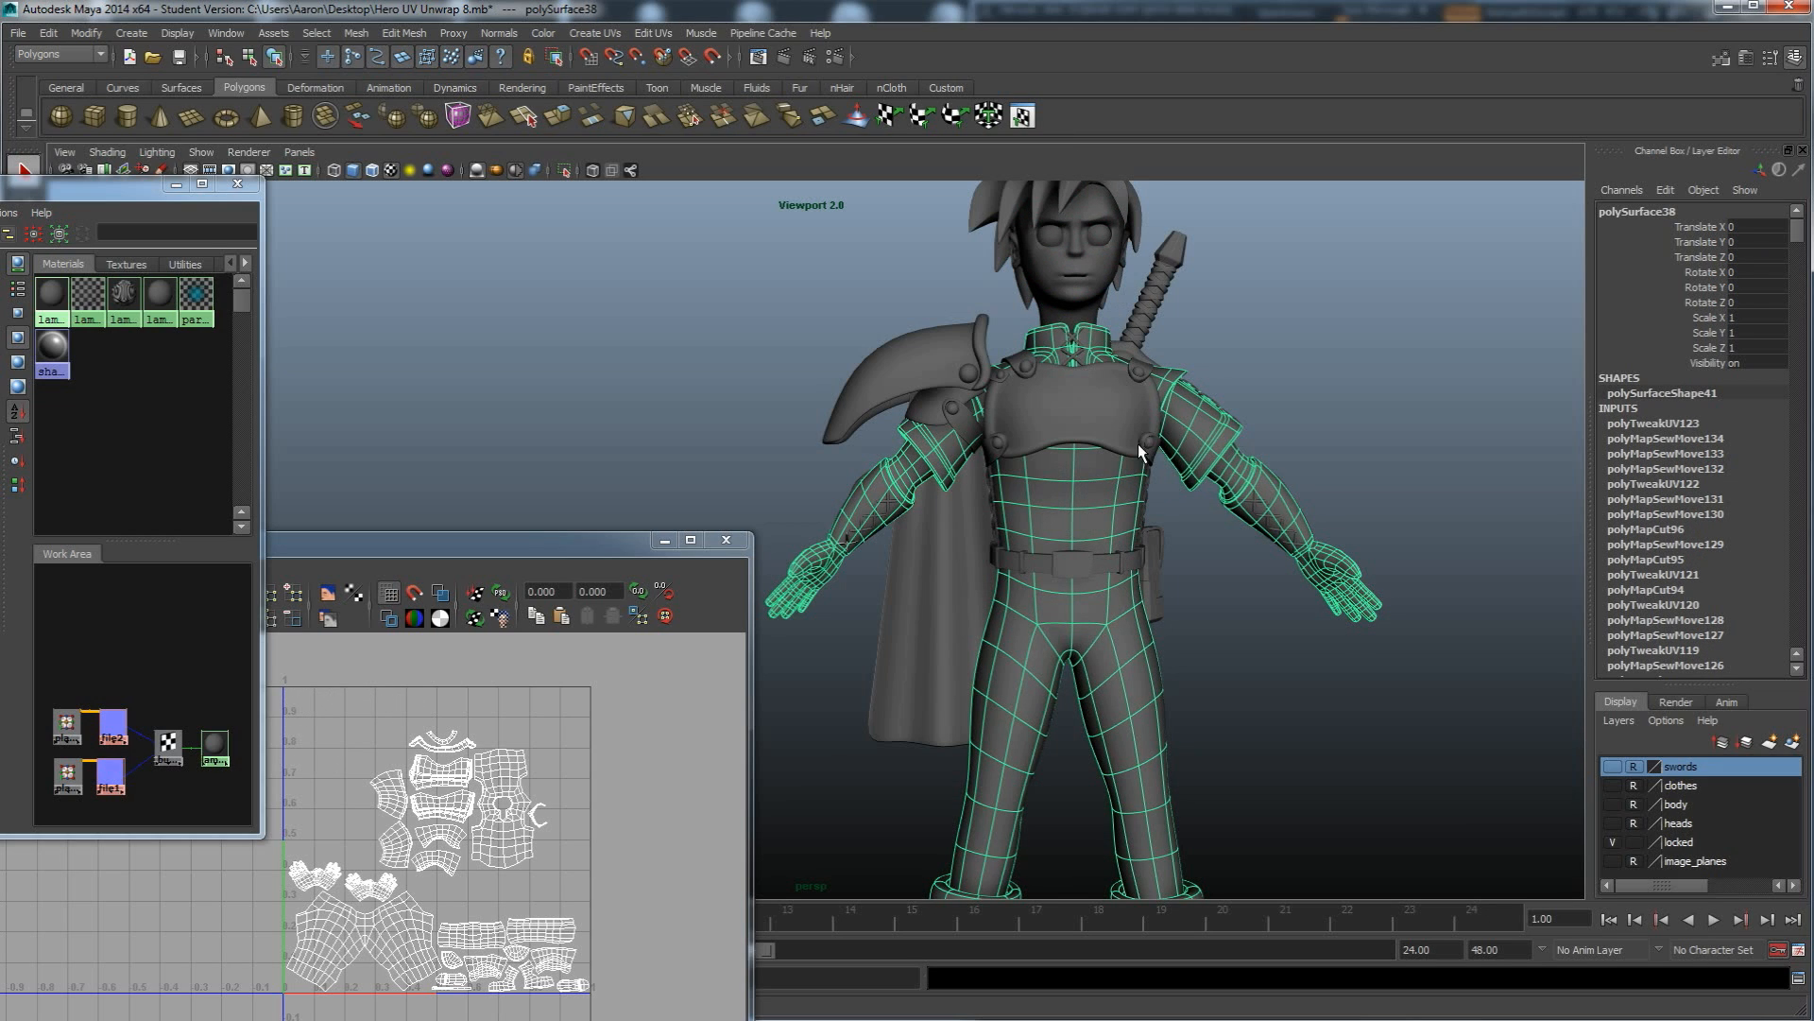
{"action": "left_click_drag", "start_coordinate": [1138, 594], "coordinate": [1016, 520], "text": "alt"}
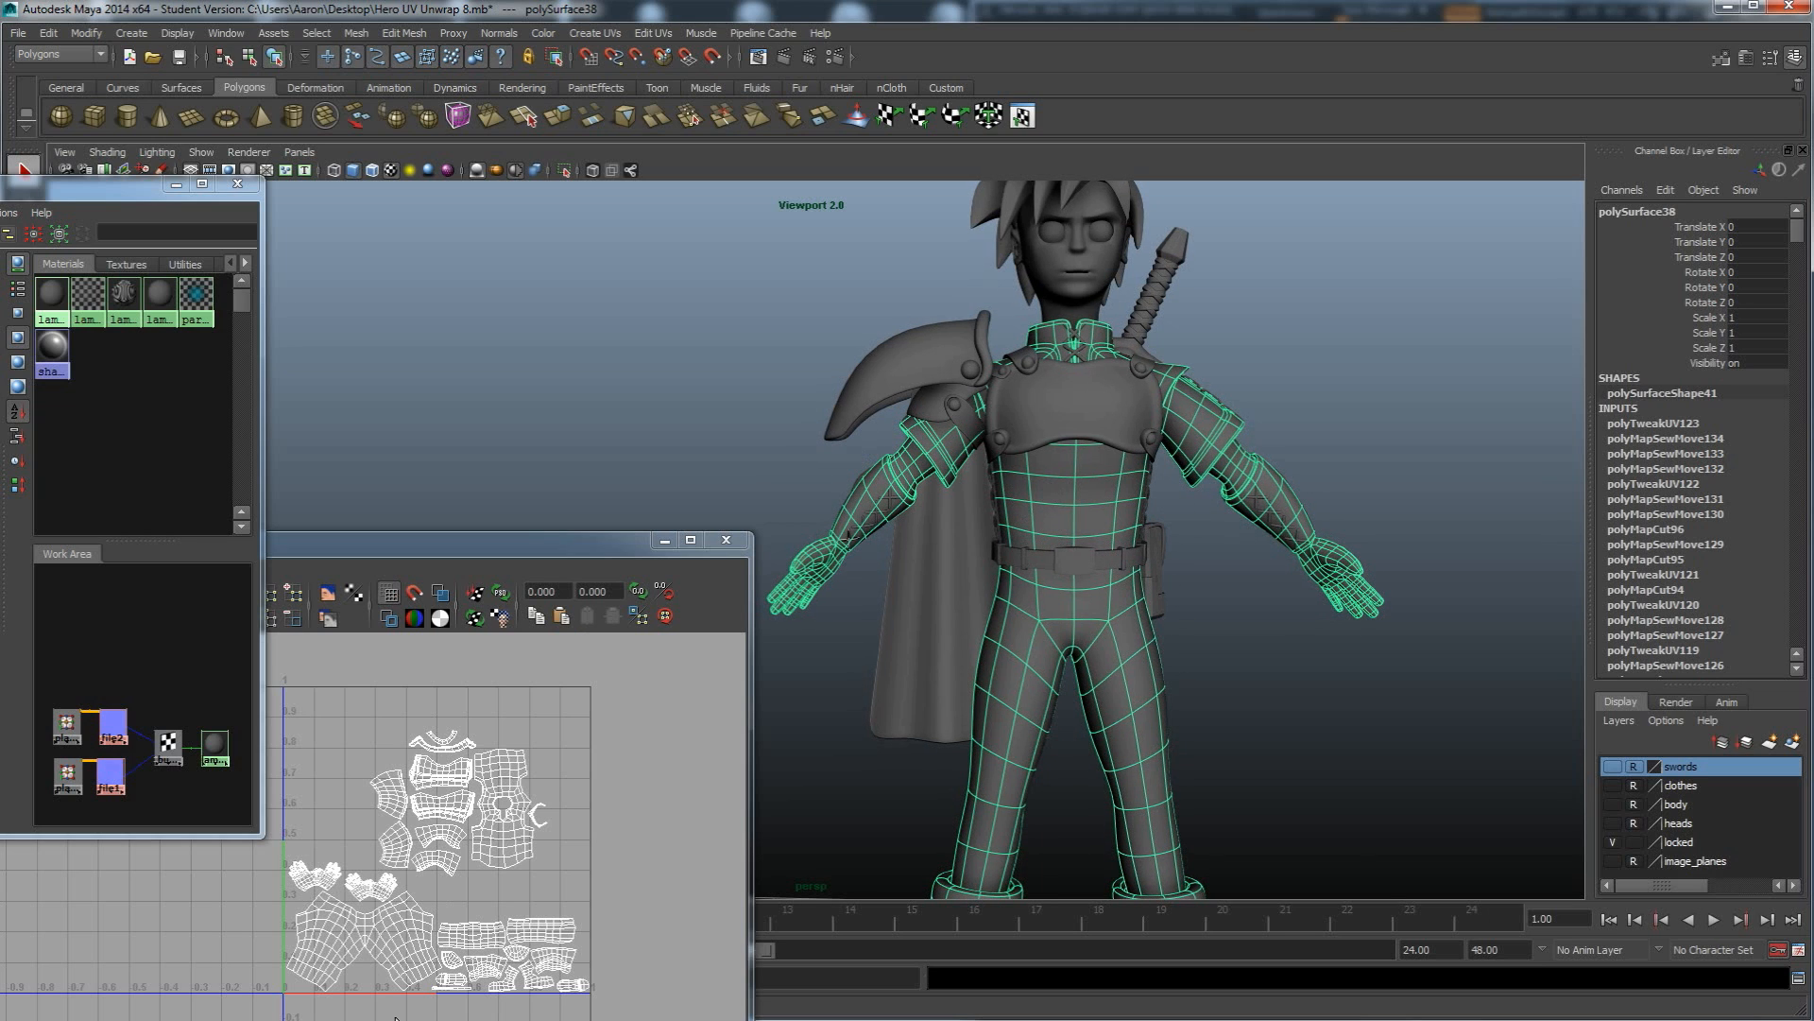
Switch to ZBrush and examine the sculpted body, chest armor and belt up close and as a whole figure.
{"action": "key", "text": "alt+Tab"}
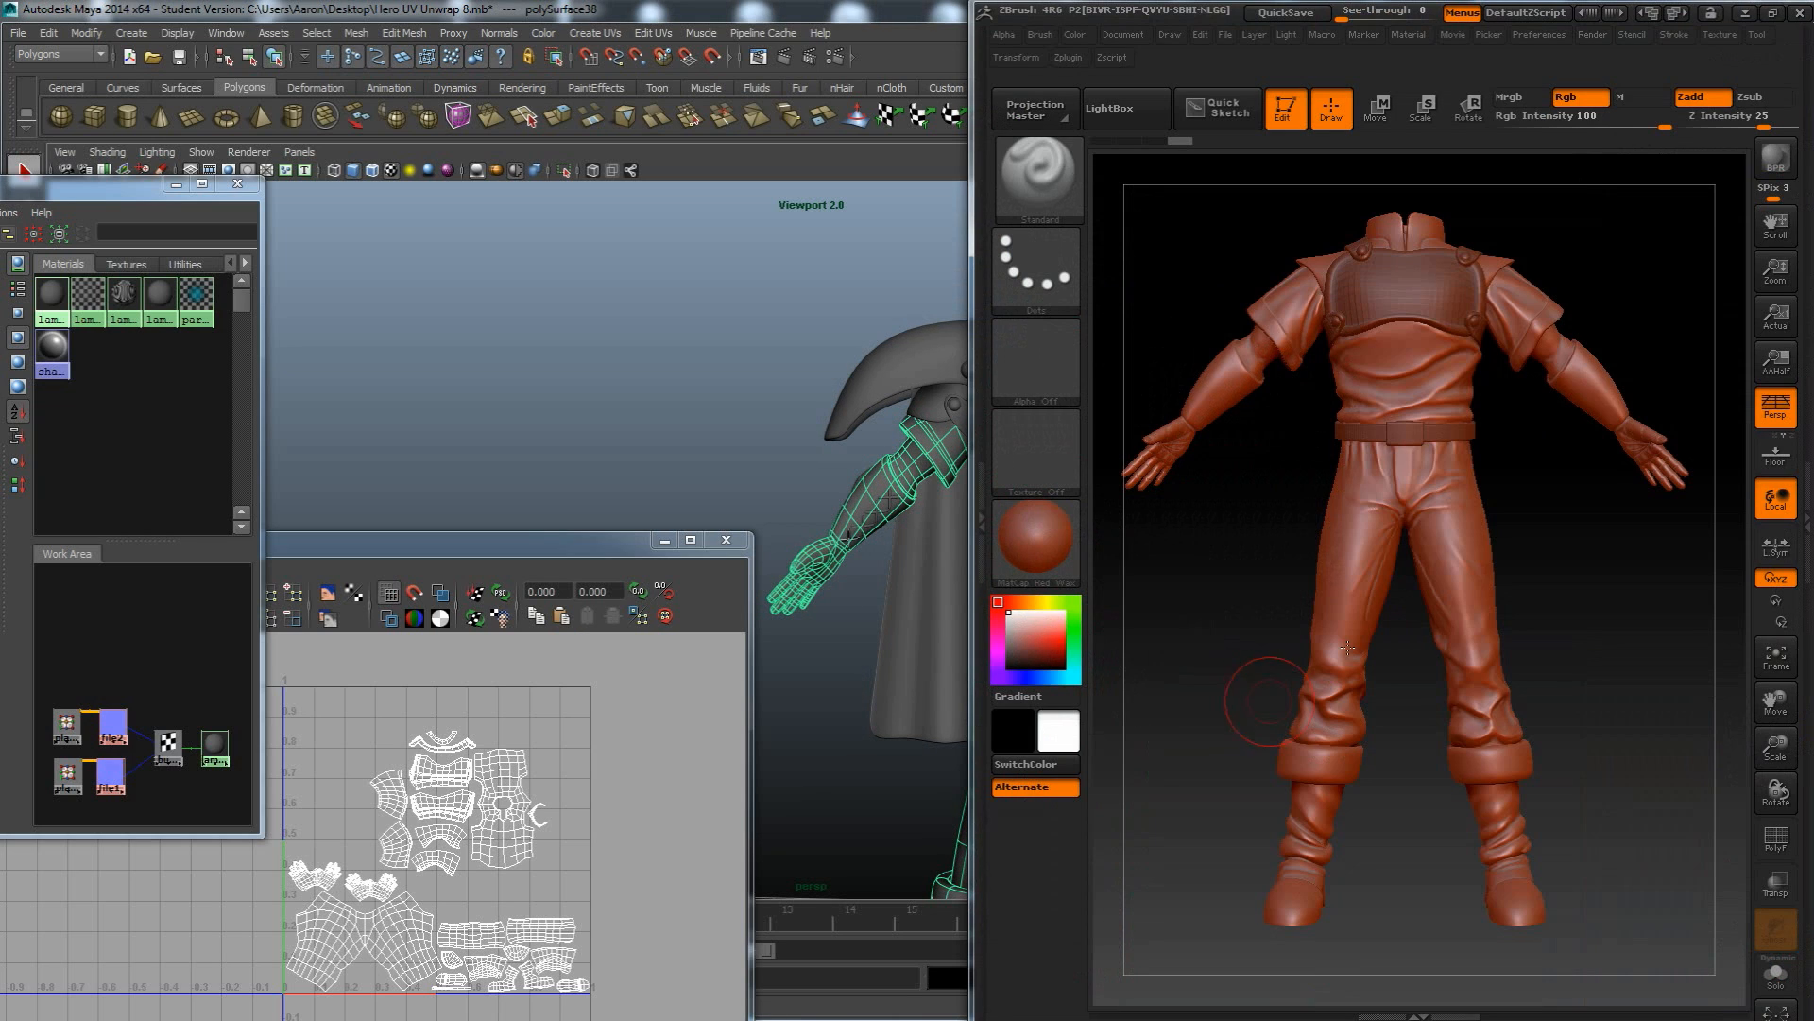
{"action": "left_click", "coordinate": [1773, 14]}
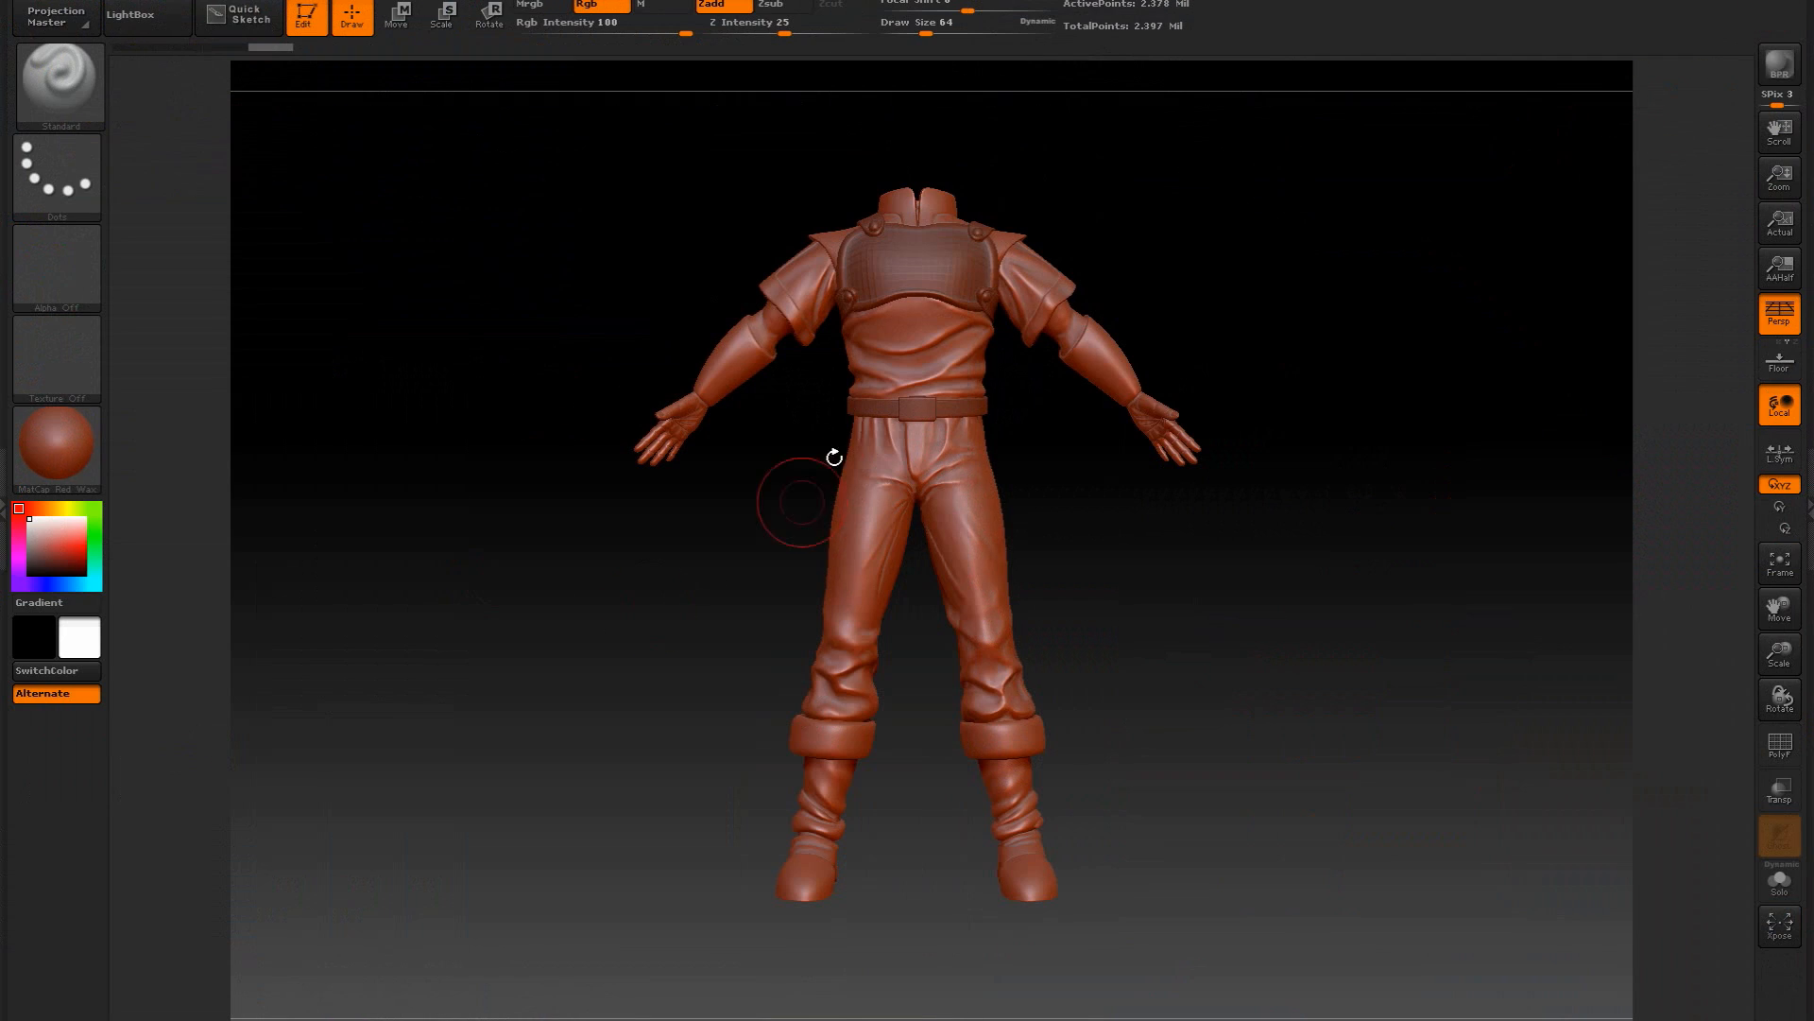
{"action": "left_click_drag", "start_coordinate": [1223, 563], "coordinate": [1159, 746]}
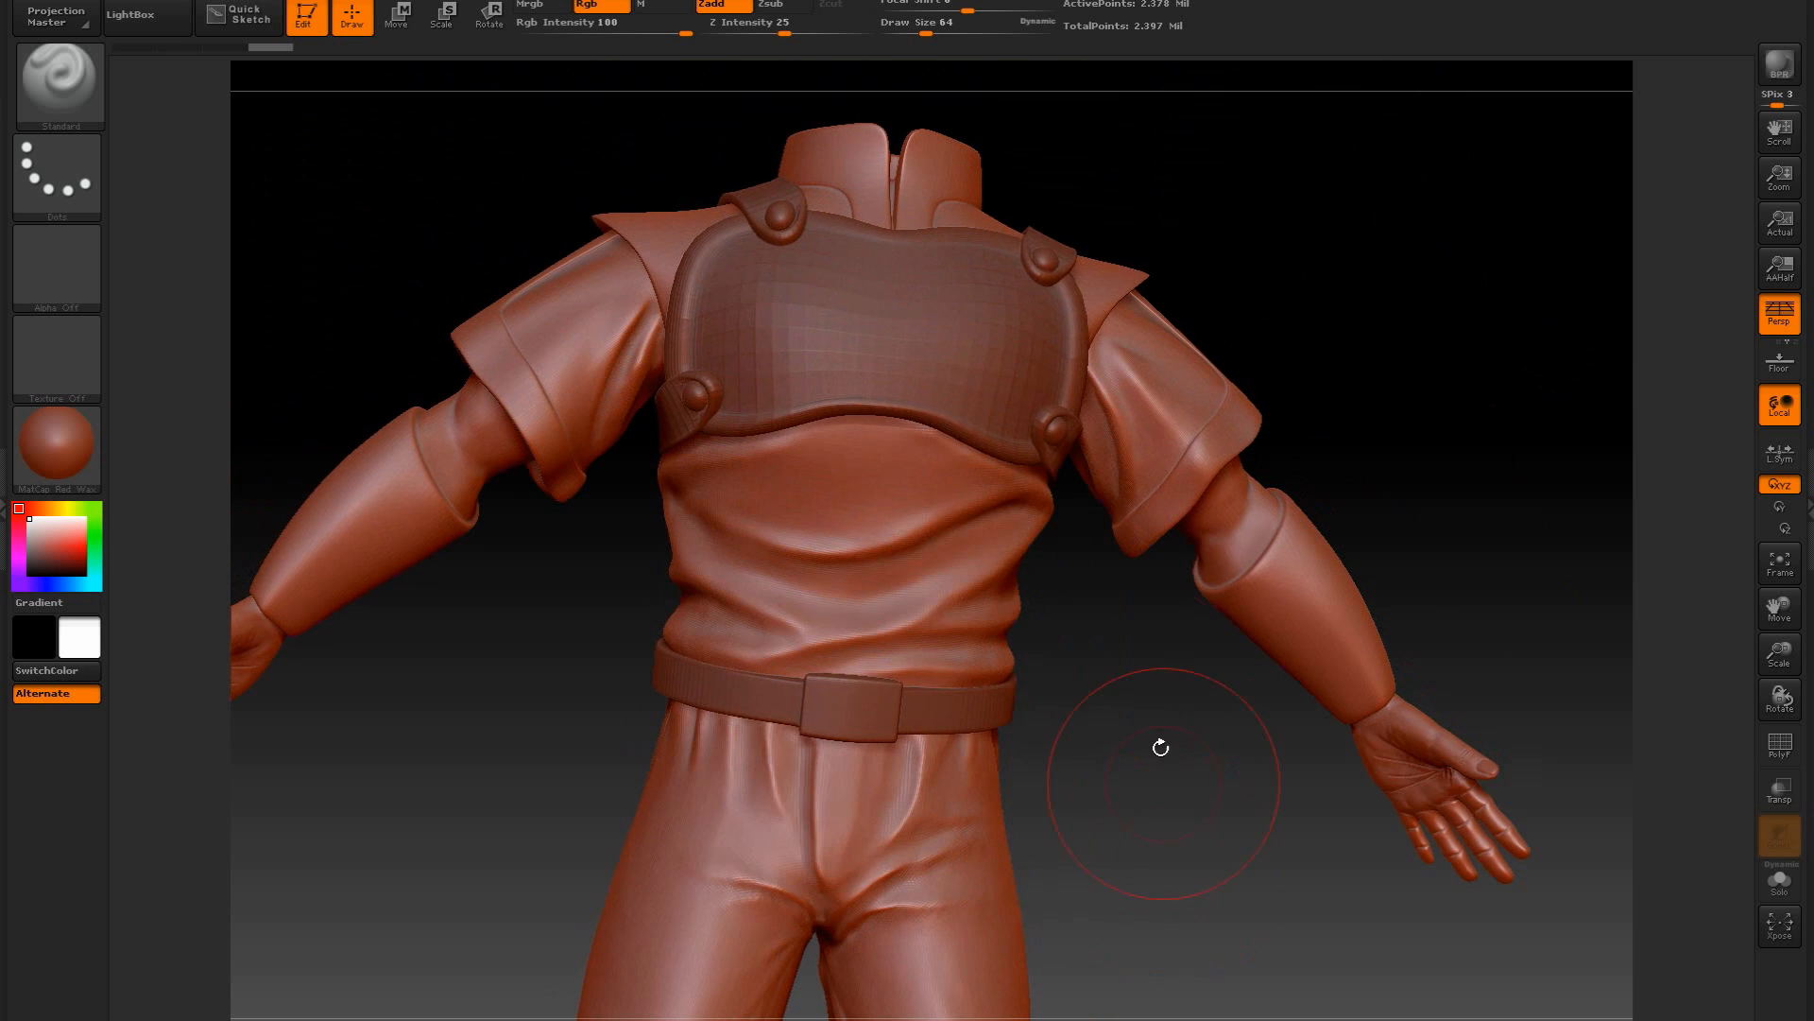
{"action": "left_click_drag", "start_coordinate": [1081, 733], "coordinate": [908, 632]}
{"action": "left_click_drag", "start_coordinate": [1446, 652], "coordinate": [1357, 652]}
{"action": "key", "text": "f"}
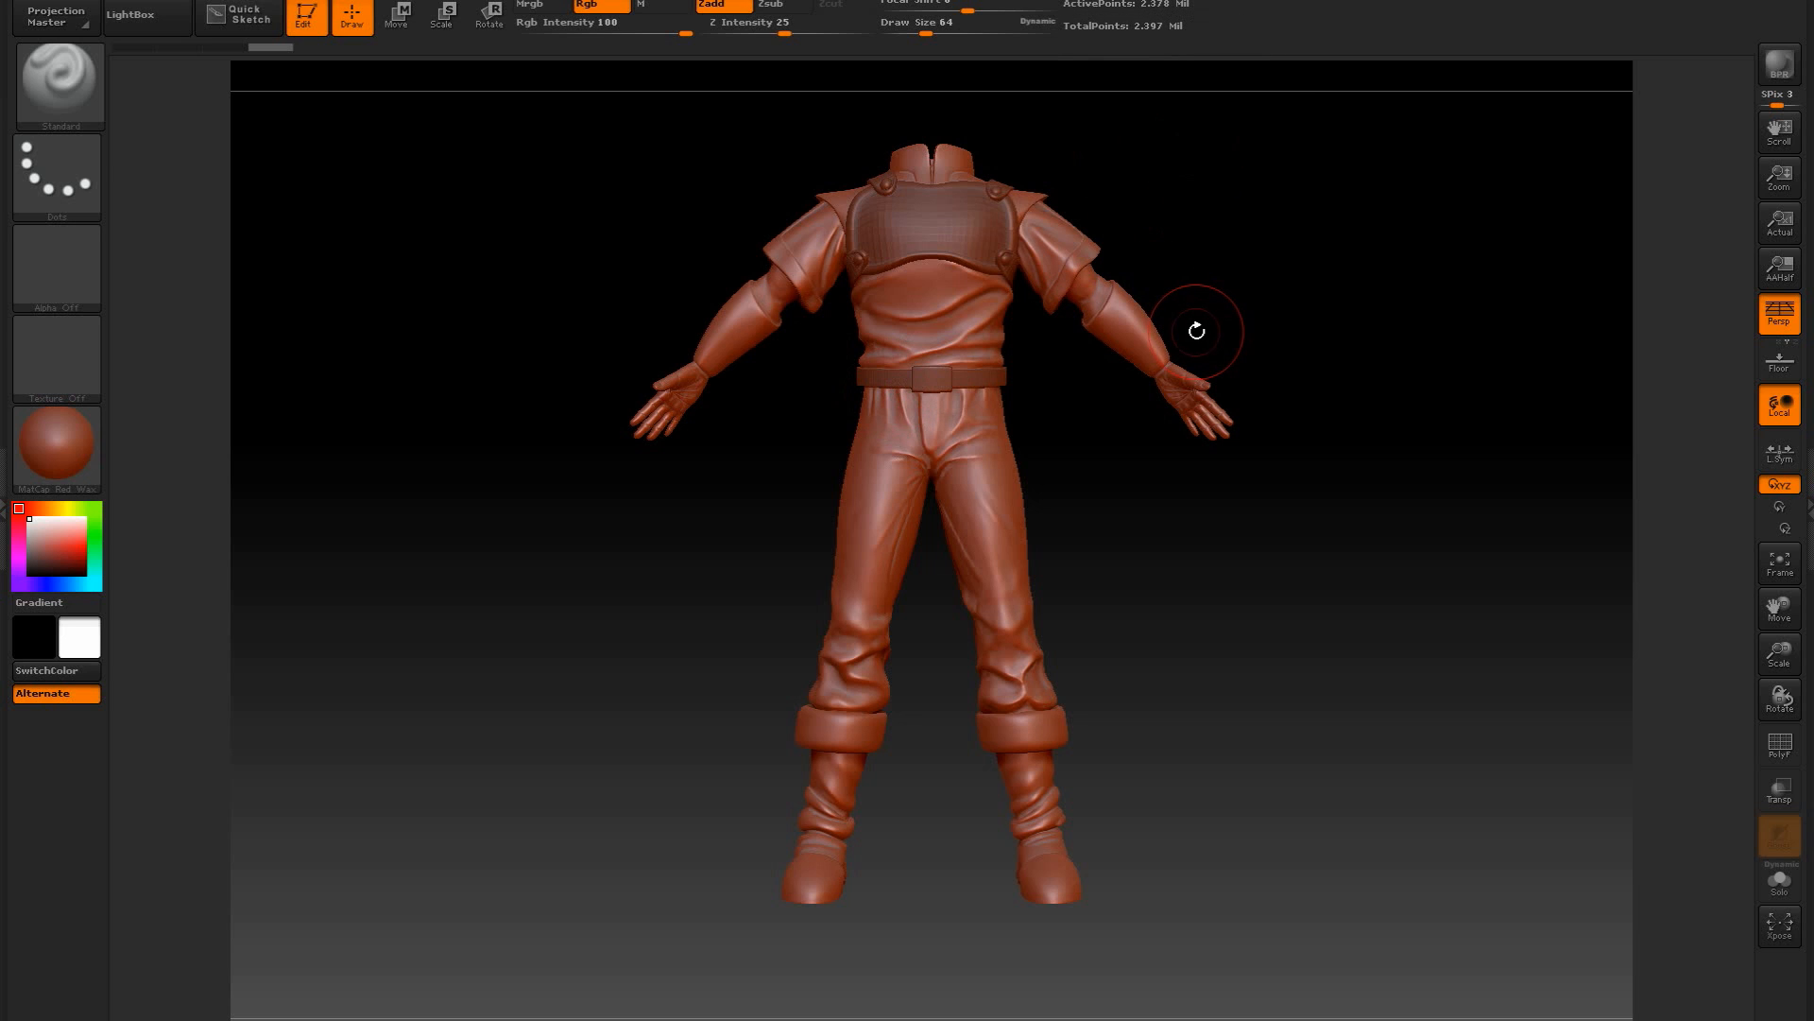
Step the body sculpt down to its lowest subdivision level and back up to compare the base mesh with the detail.
{"action": "key", "text": "shift"}
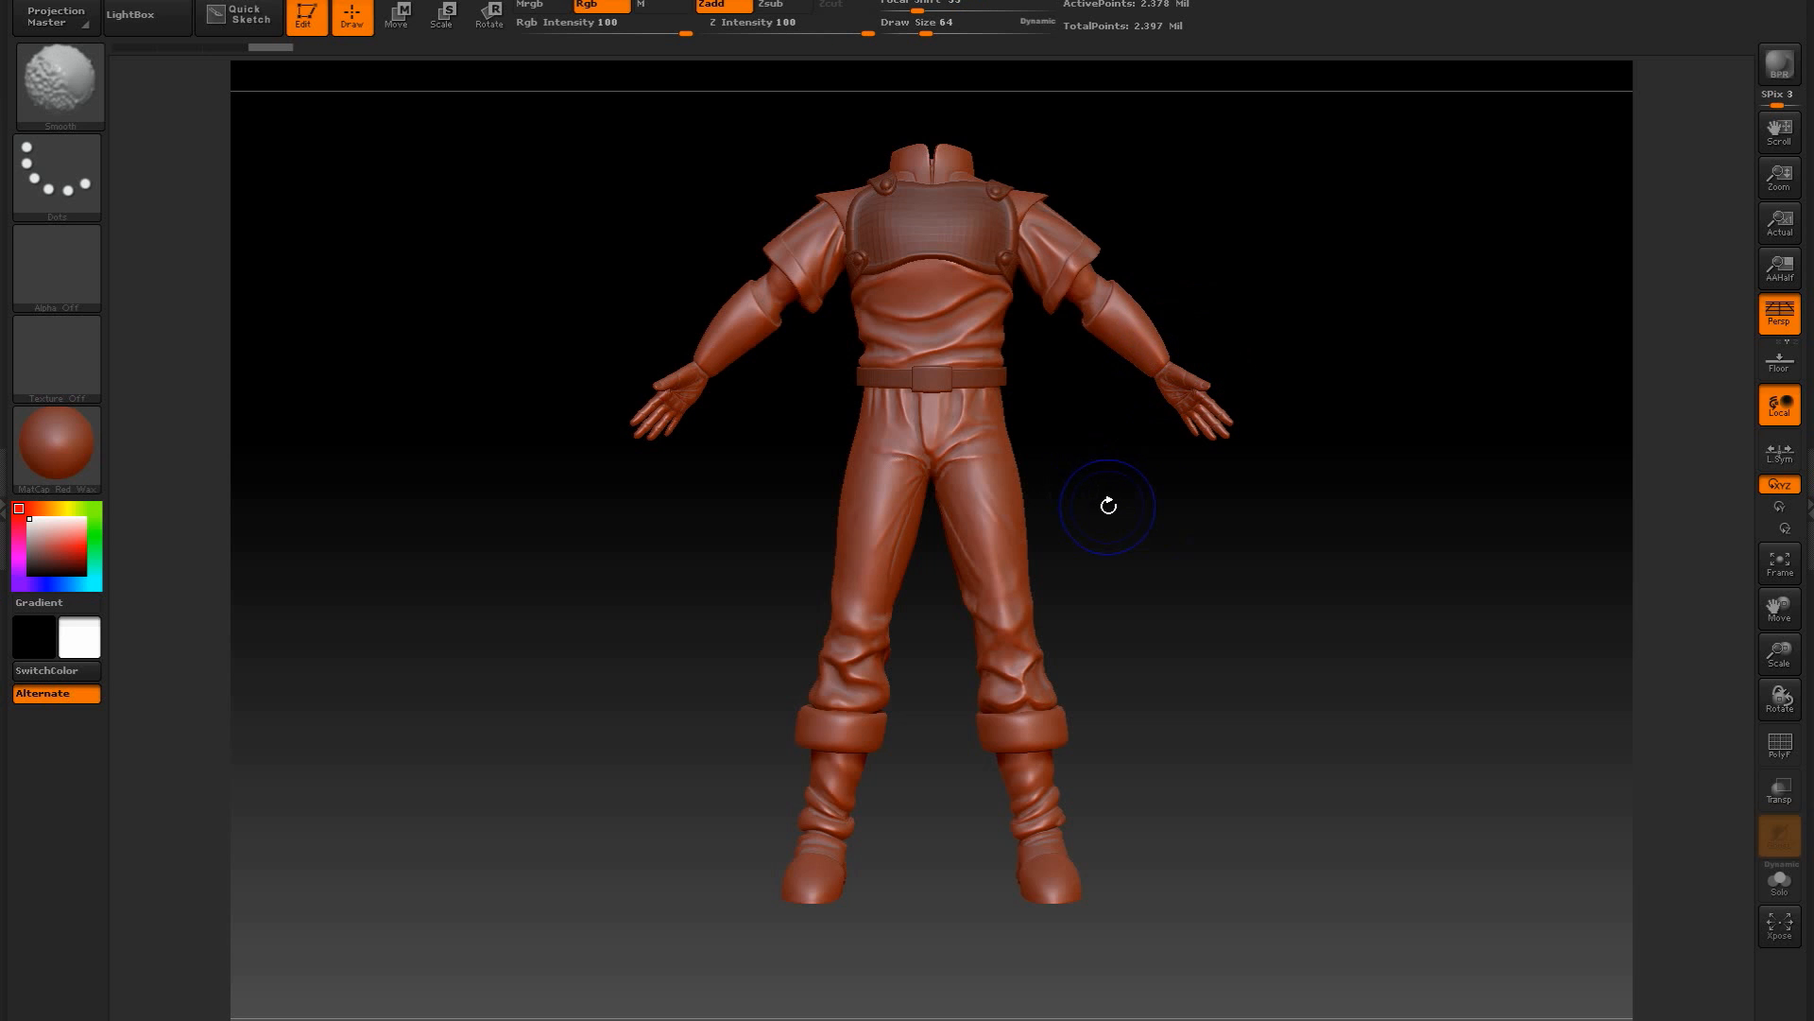
{"action": "key", "text": "shift+d"}
{"action": "key", "text": "shift+d"}
{"action": "key", "text": "shift+d"}
{"action": "key", "text": "shift+d"}
{"action": "key", "text": "shift+d"}
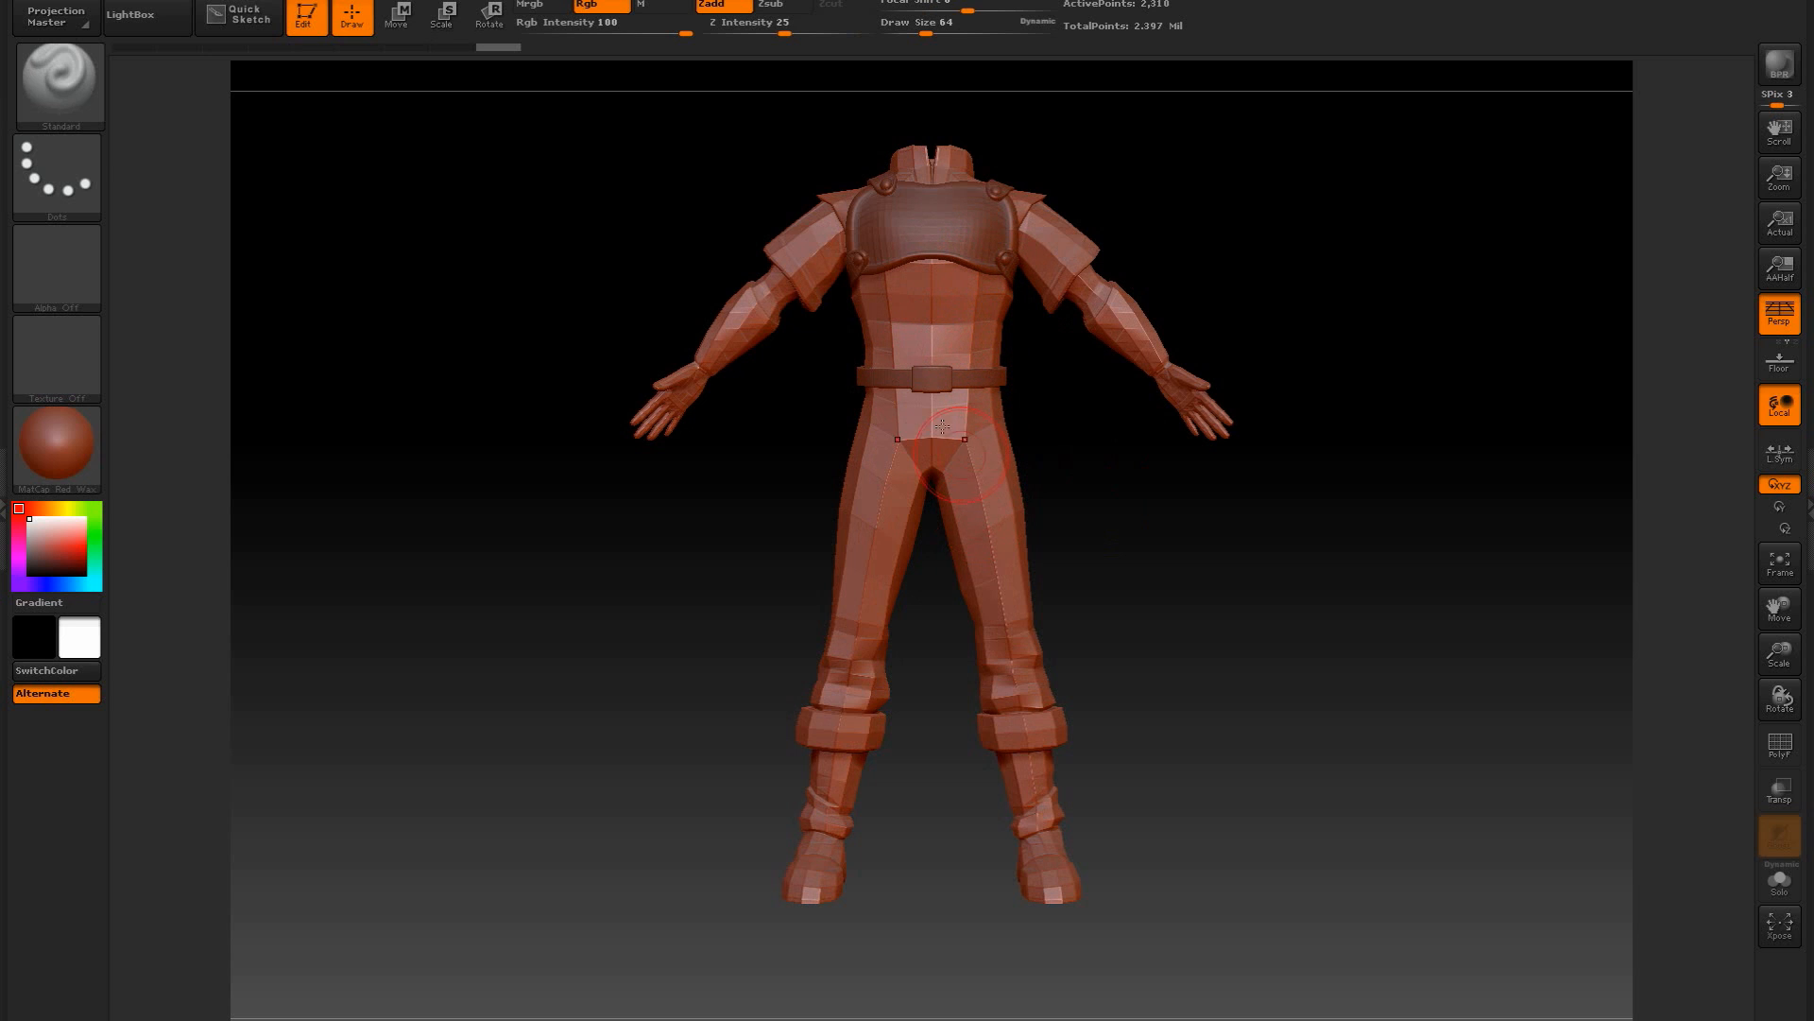
{"action": "key", "text": "d"}
{"action": "key", "text": "d"}
{"action": "key", "text": "d"}
{"action": "key", "text": "d"}
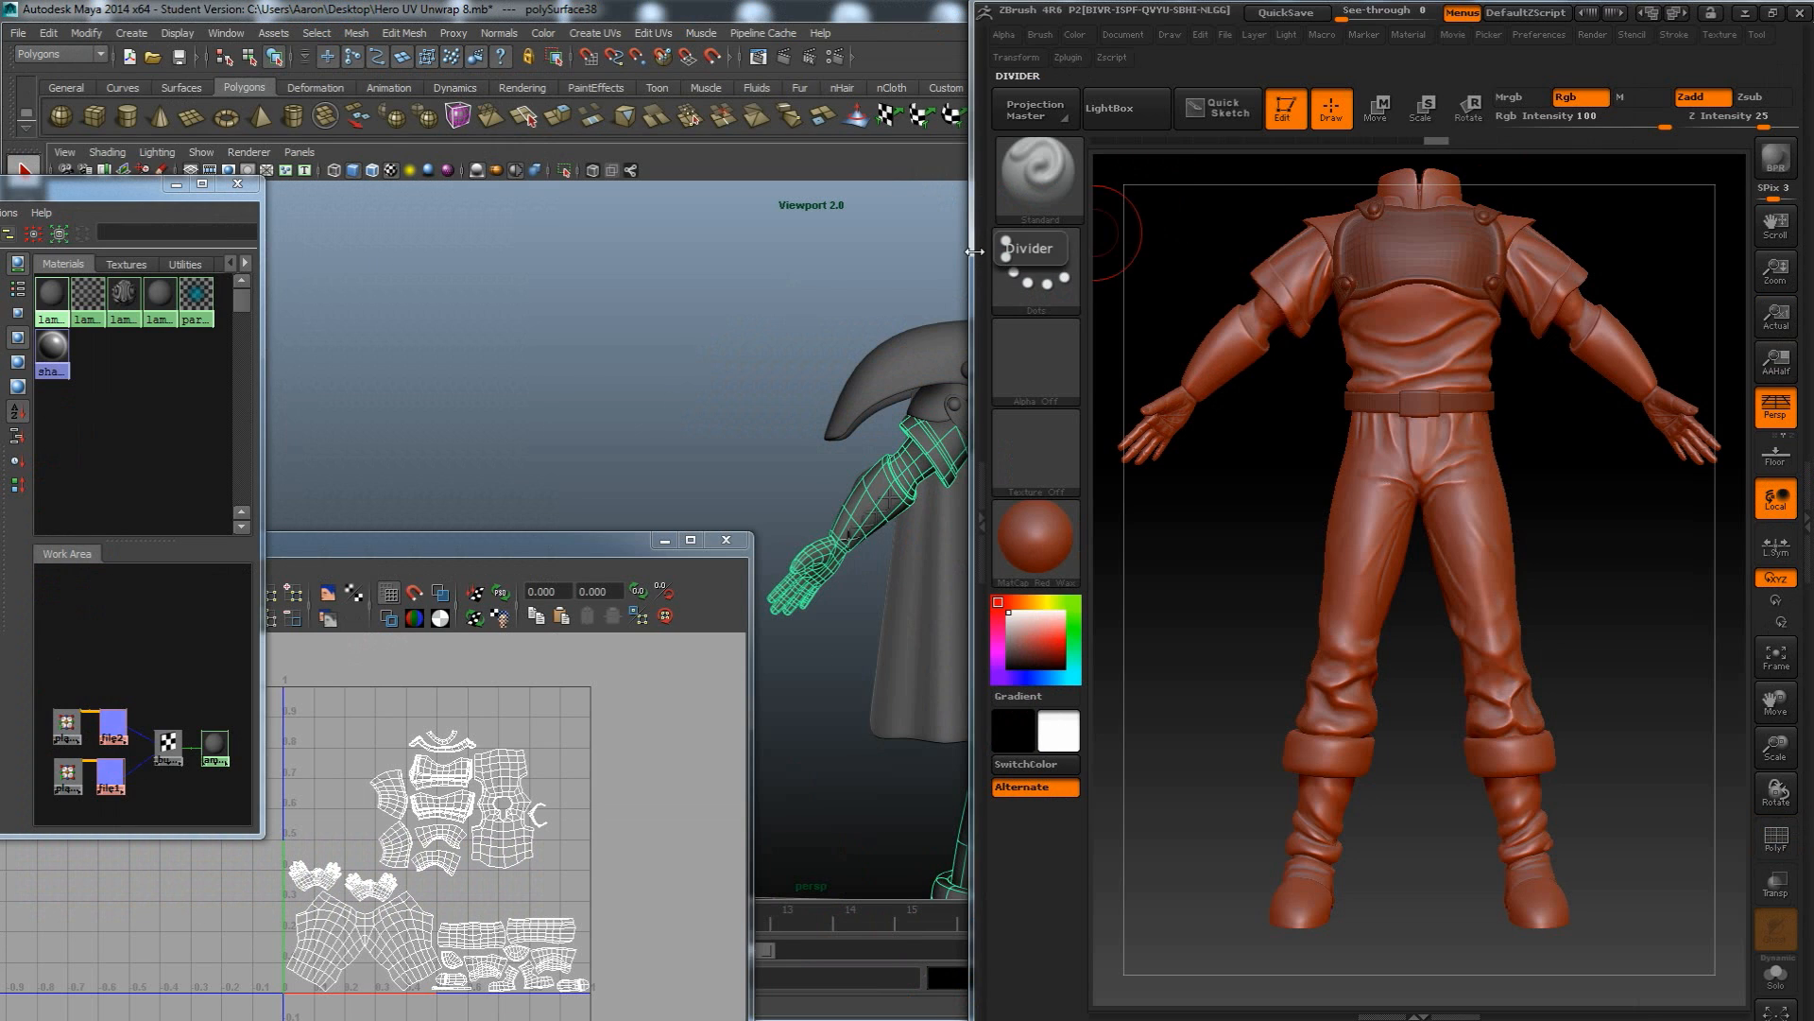
Widen the ZBrush window to nearly the full screen and fully initialize the program, clearing all tools and document data.
{"action": "left_click_drag", "start_coordinate": [973, 256], "coordinate": [11, 256]}
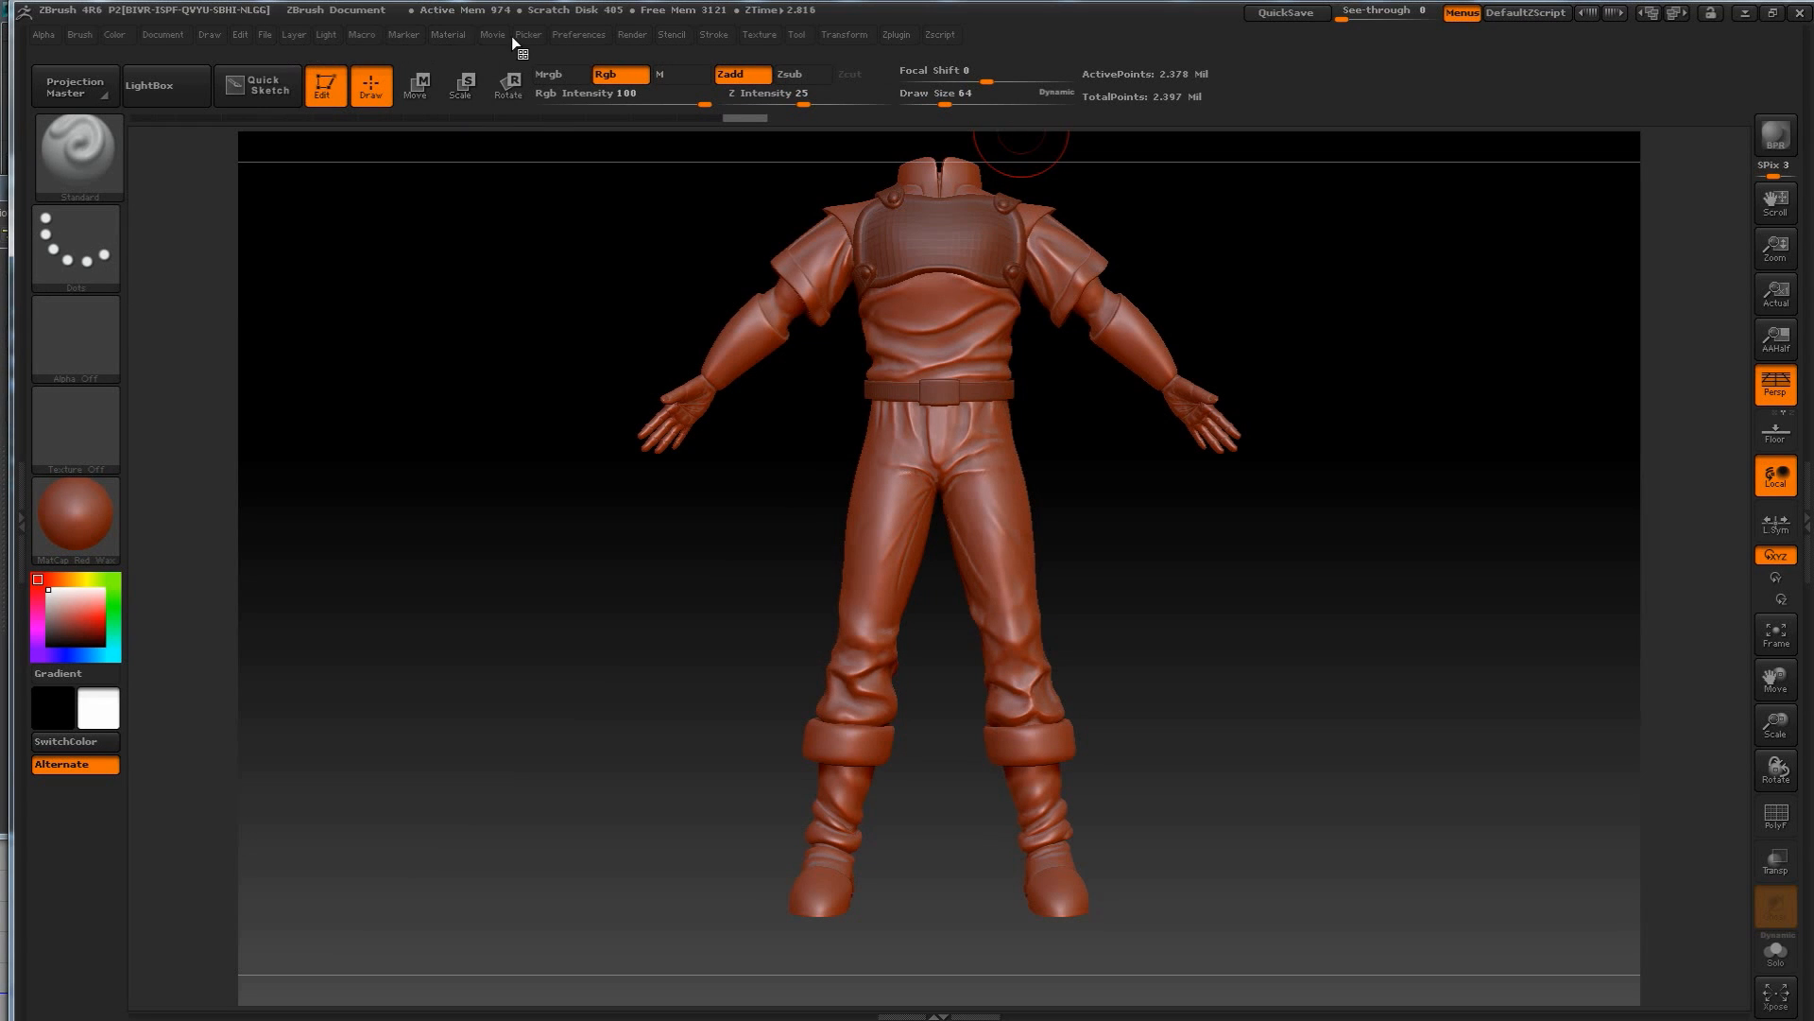
{"action": "left_click", "coordinate": [575, 35]}
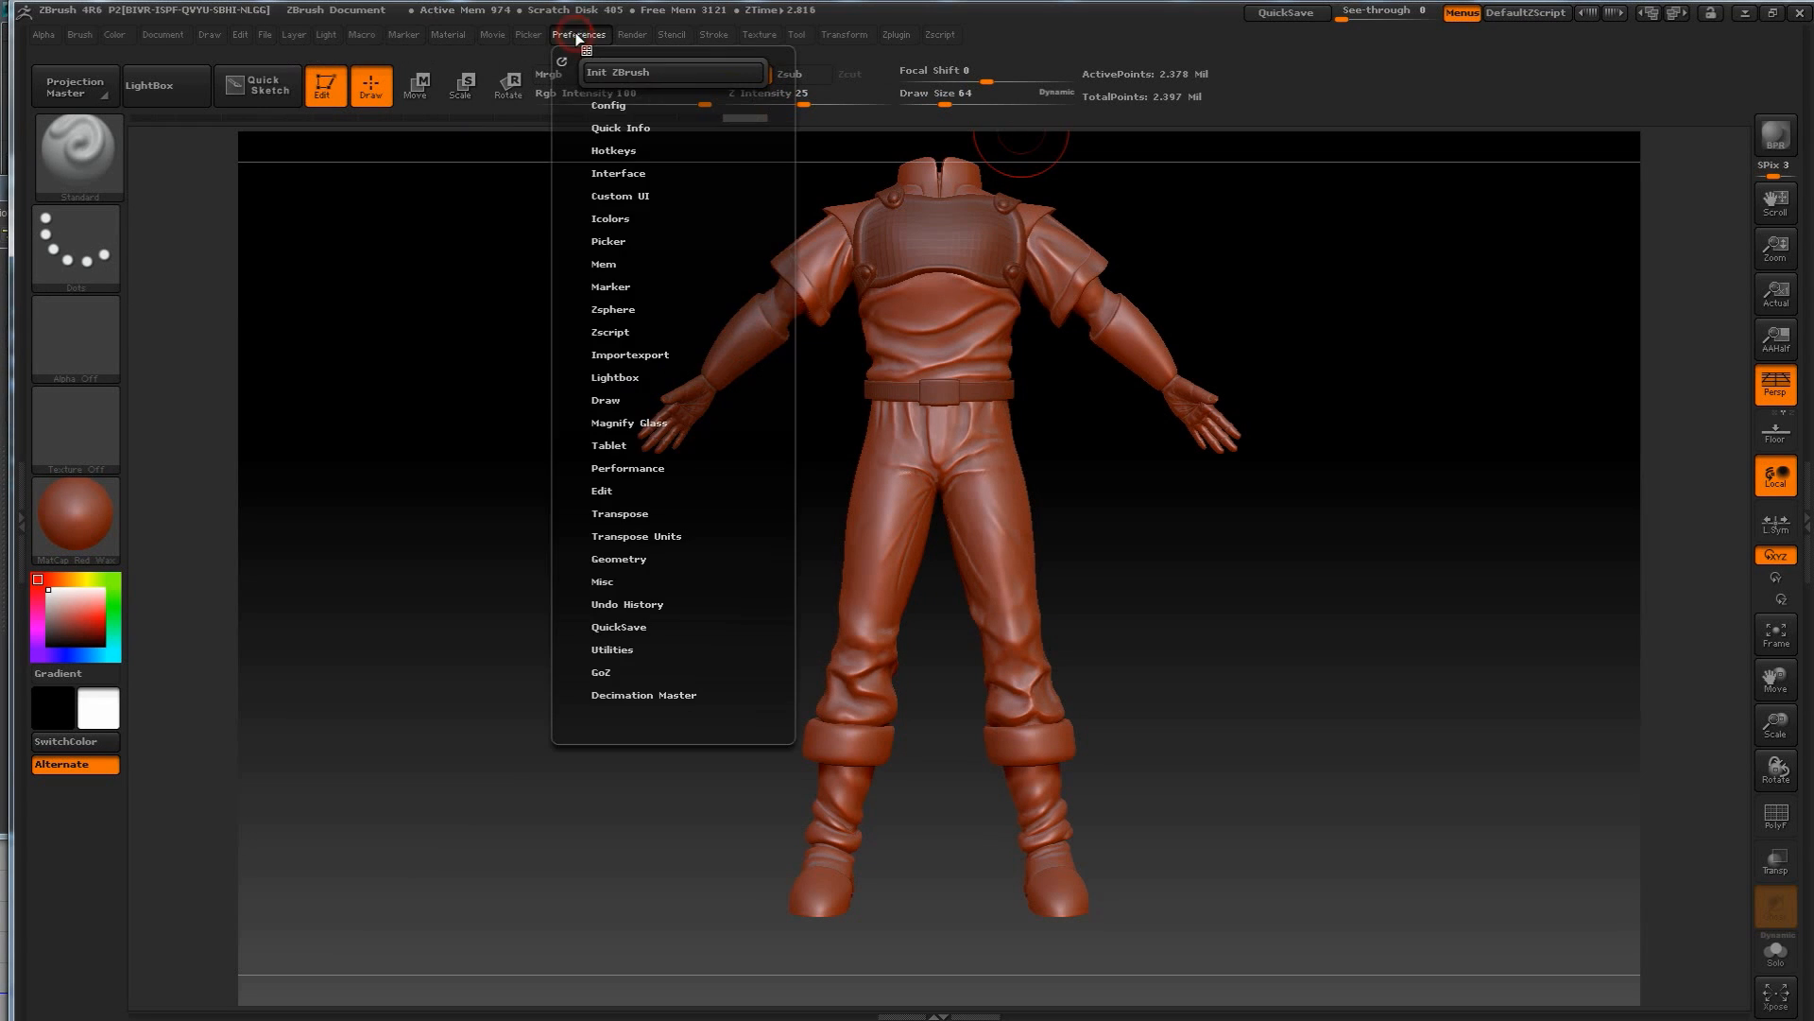
{"action": "left_click", "coordinate": [645, 72]}
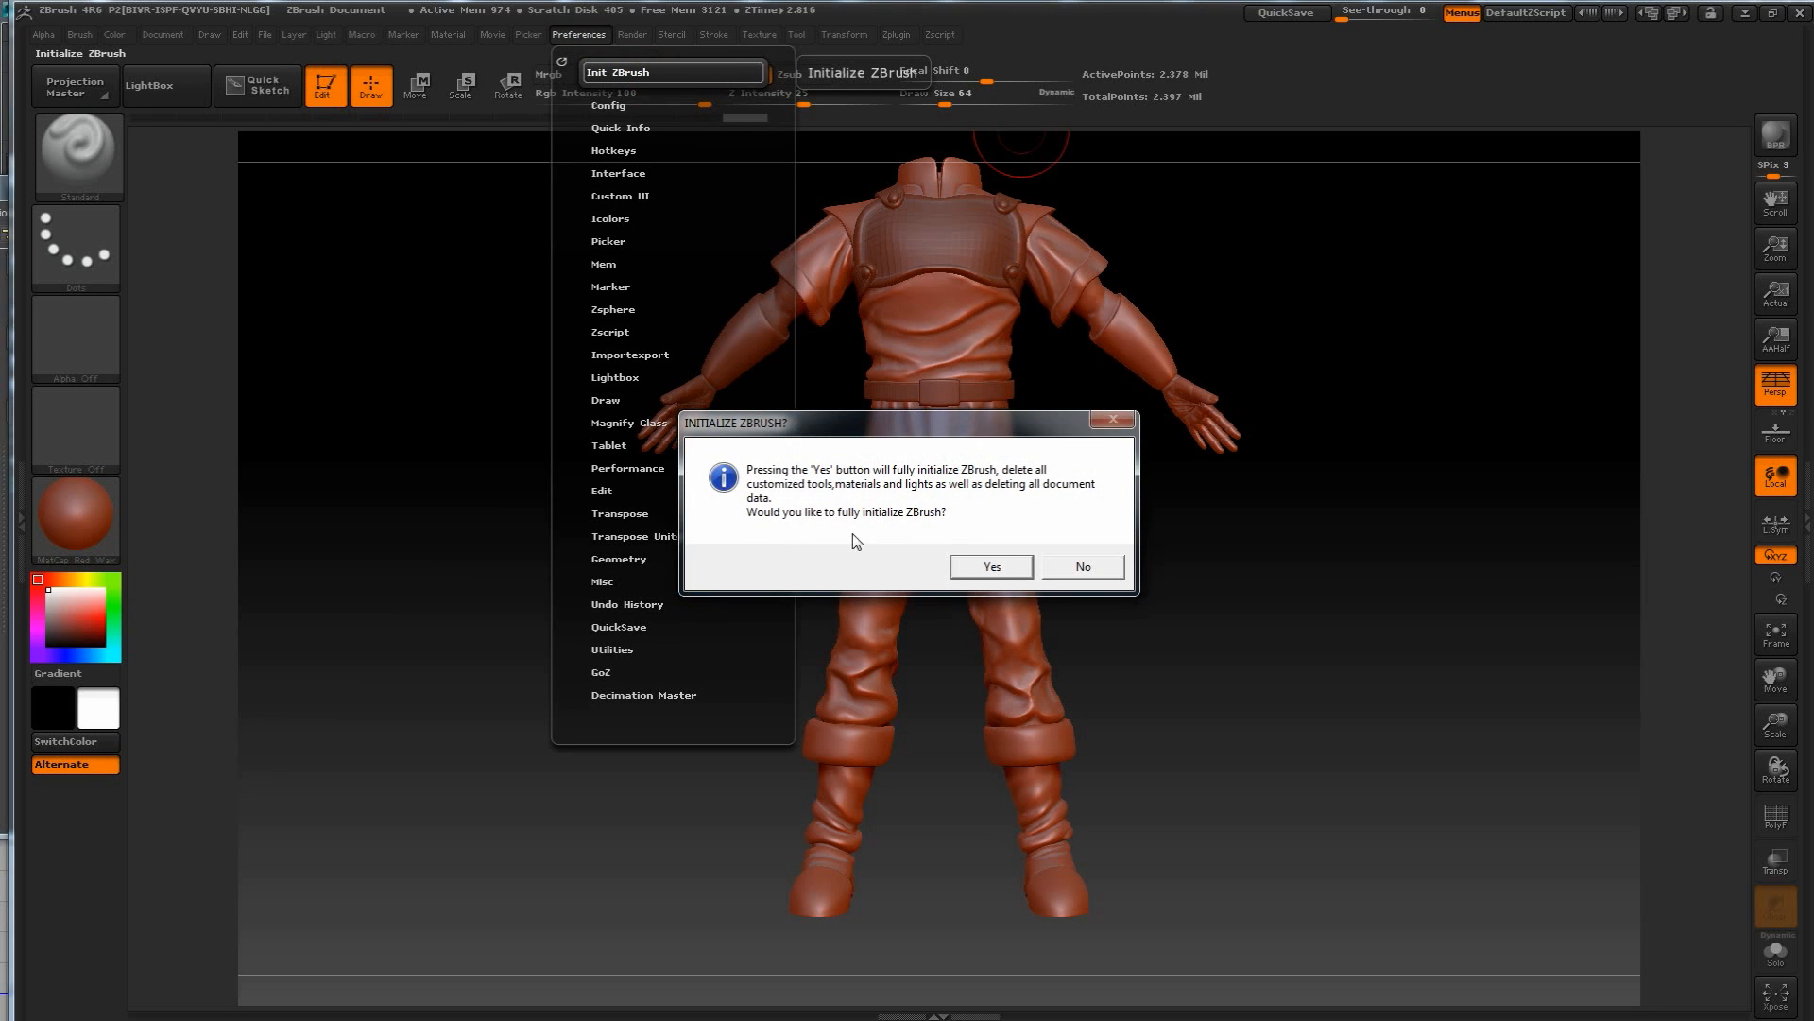
{"action": "left_click", "coordinate": [977, 570]}
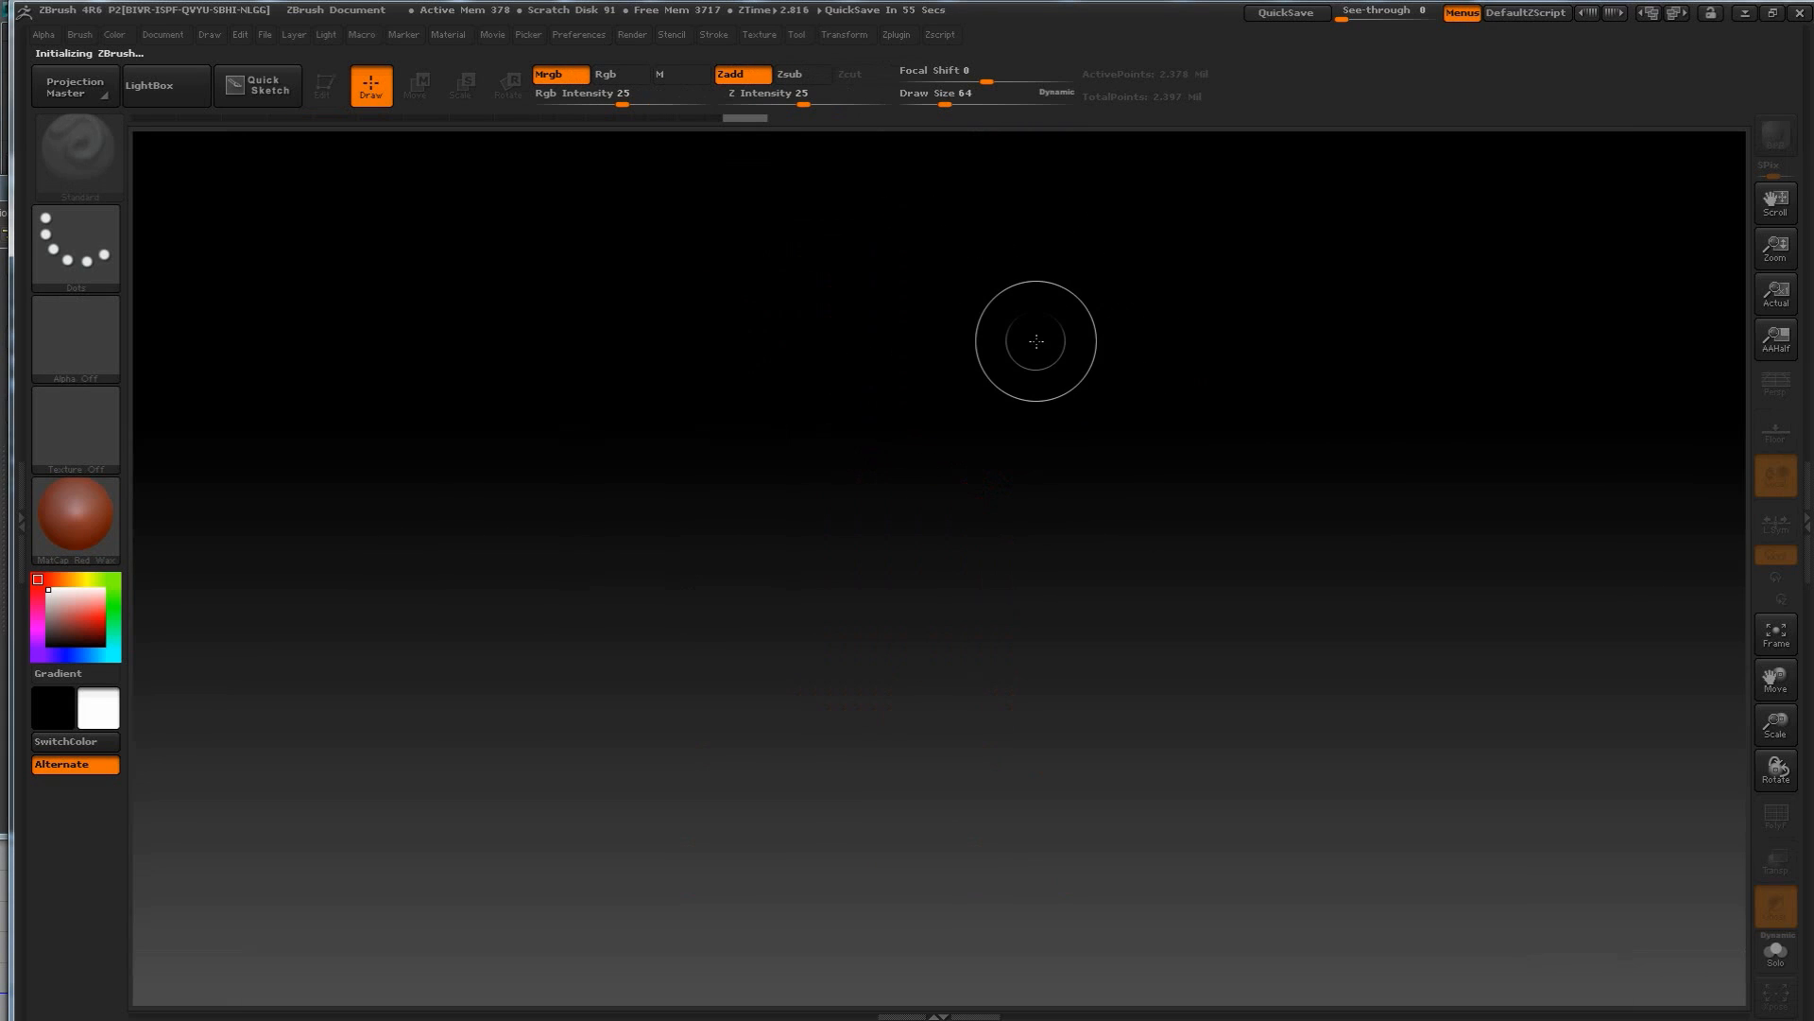
Show the Tool palette beside the canvas, and open and hide the LightBox project browser.
{"action": "left_click", "coordinate": [1806, 530]}
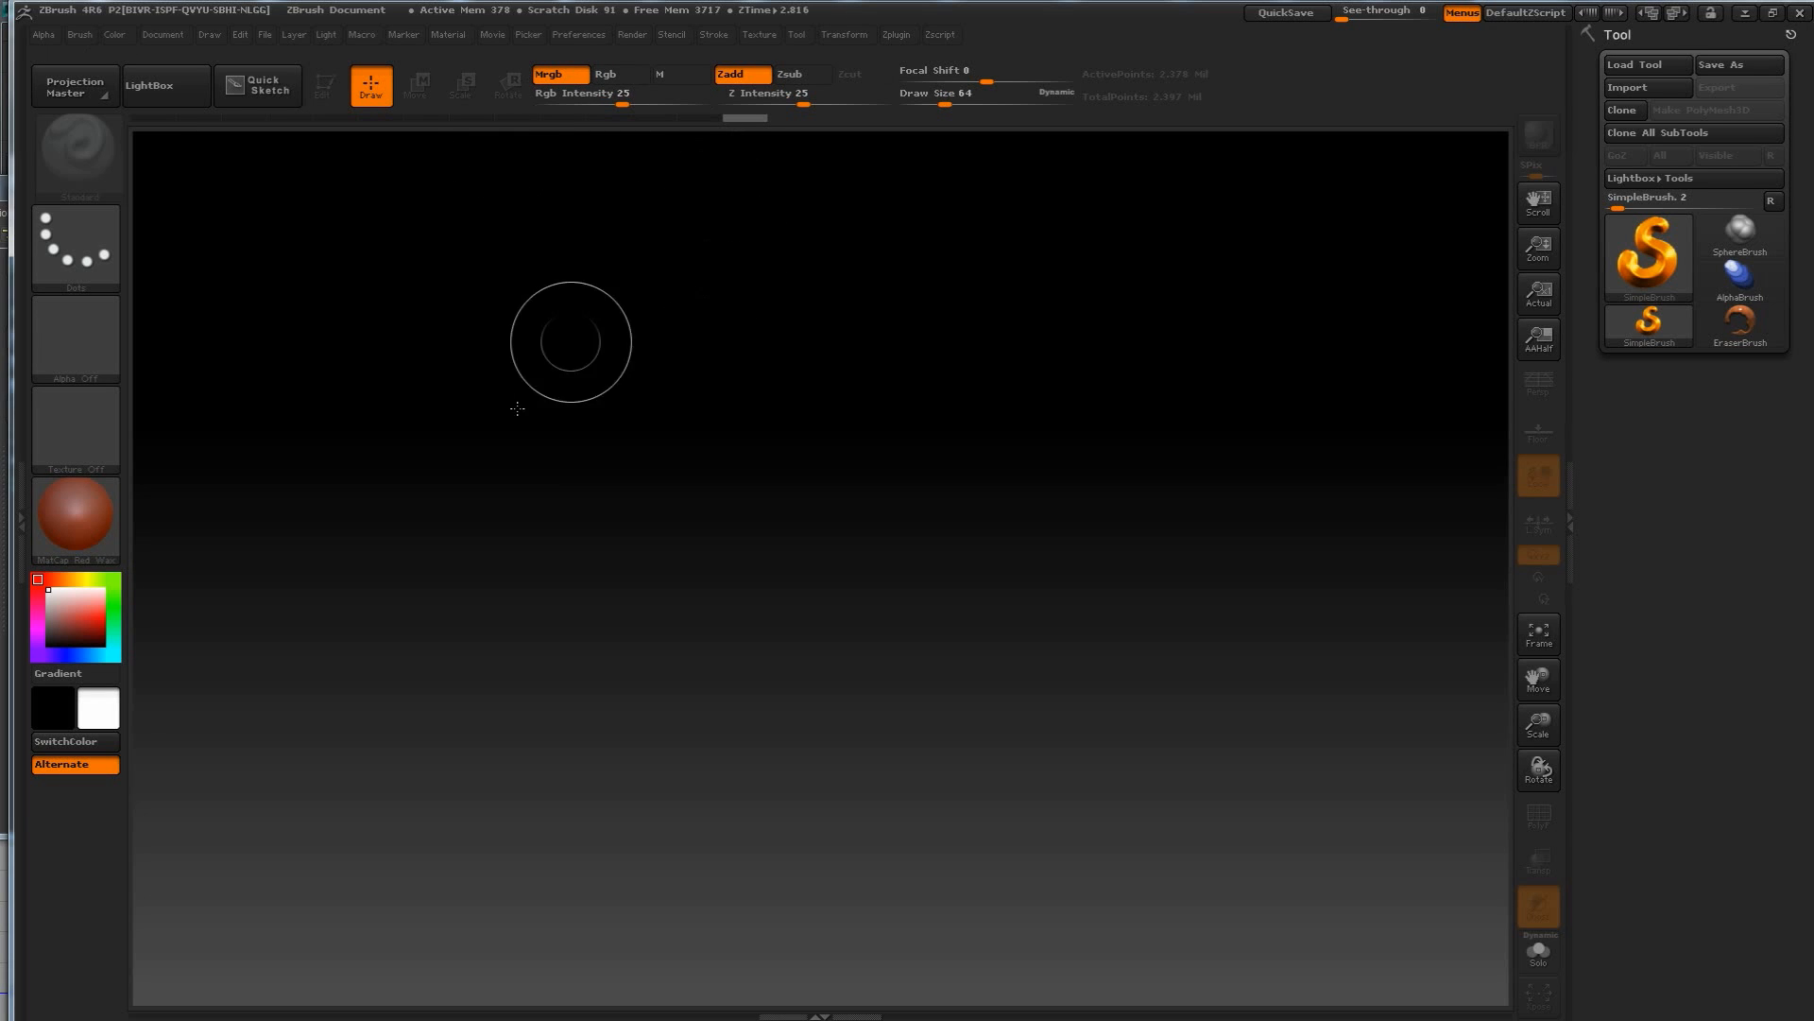
{"action": "left_click", "coordinate": [151, 85]}
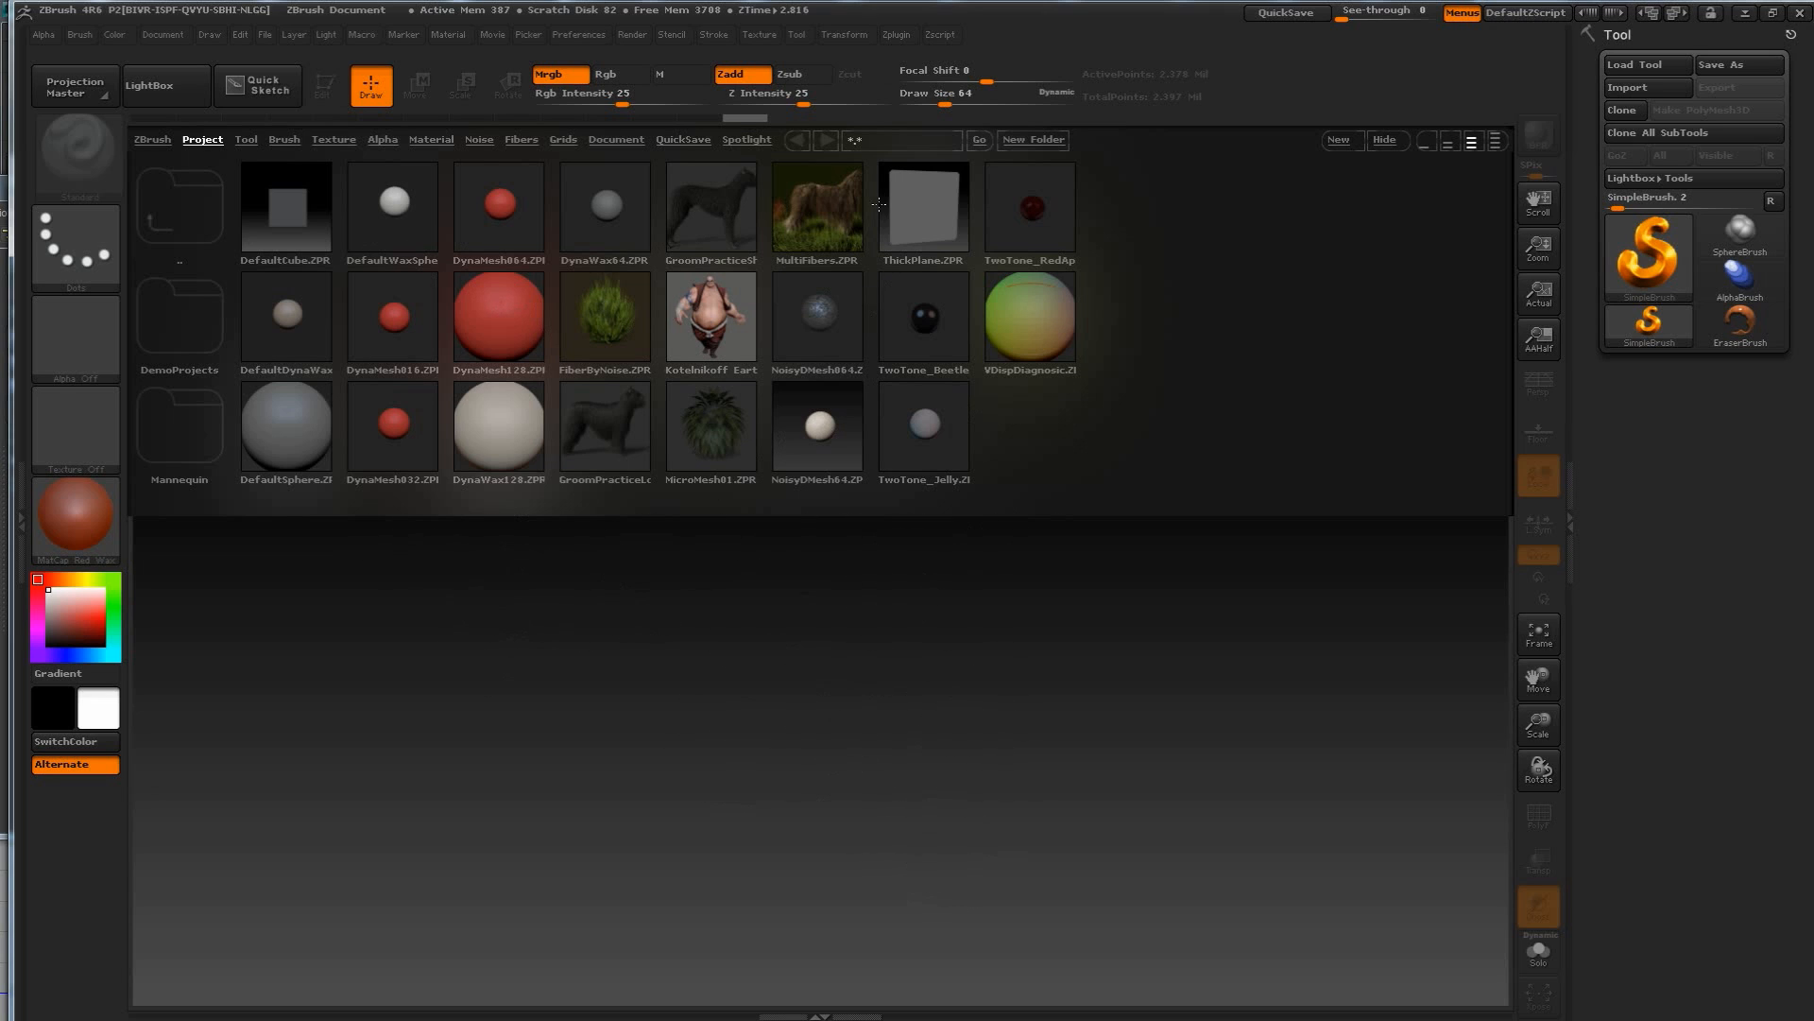
{"action": "left_click", "coordinate": [166, 85]}
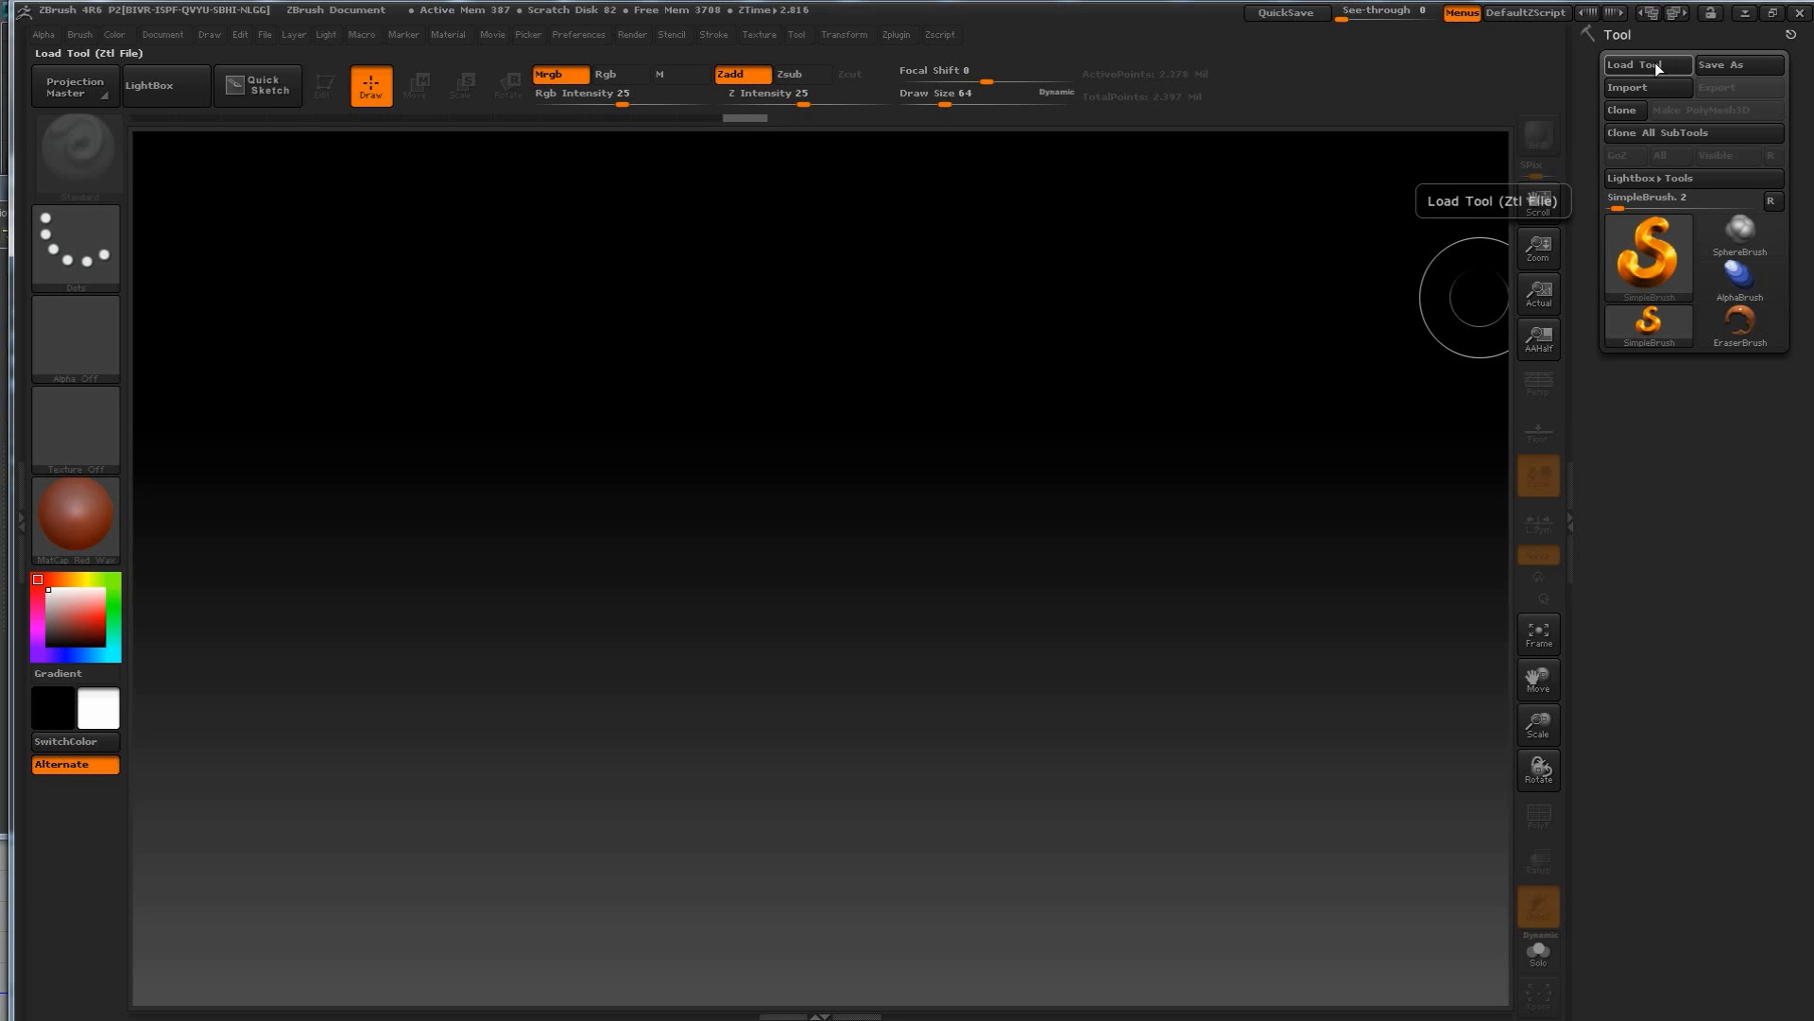
Collapse the palette tray beside the canvas and bring it back.
{"action": "left_click", "coordinate": [1572, 523]}
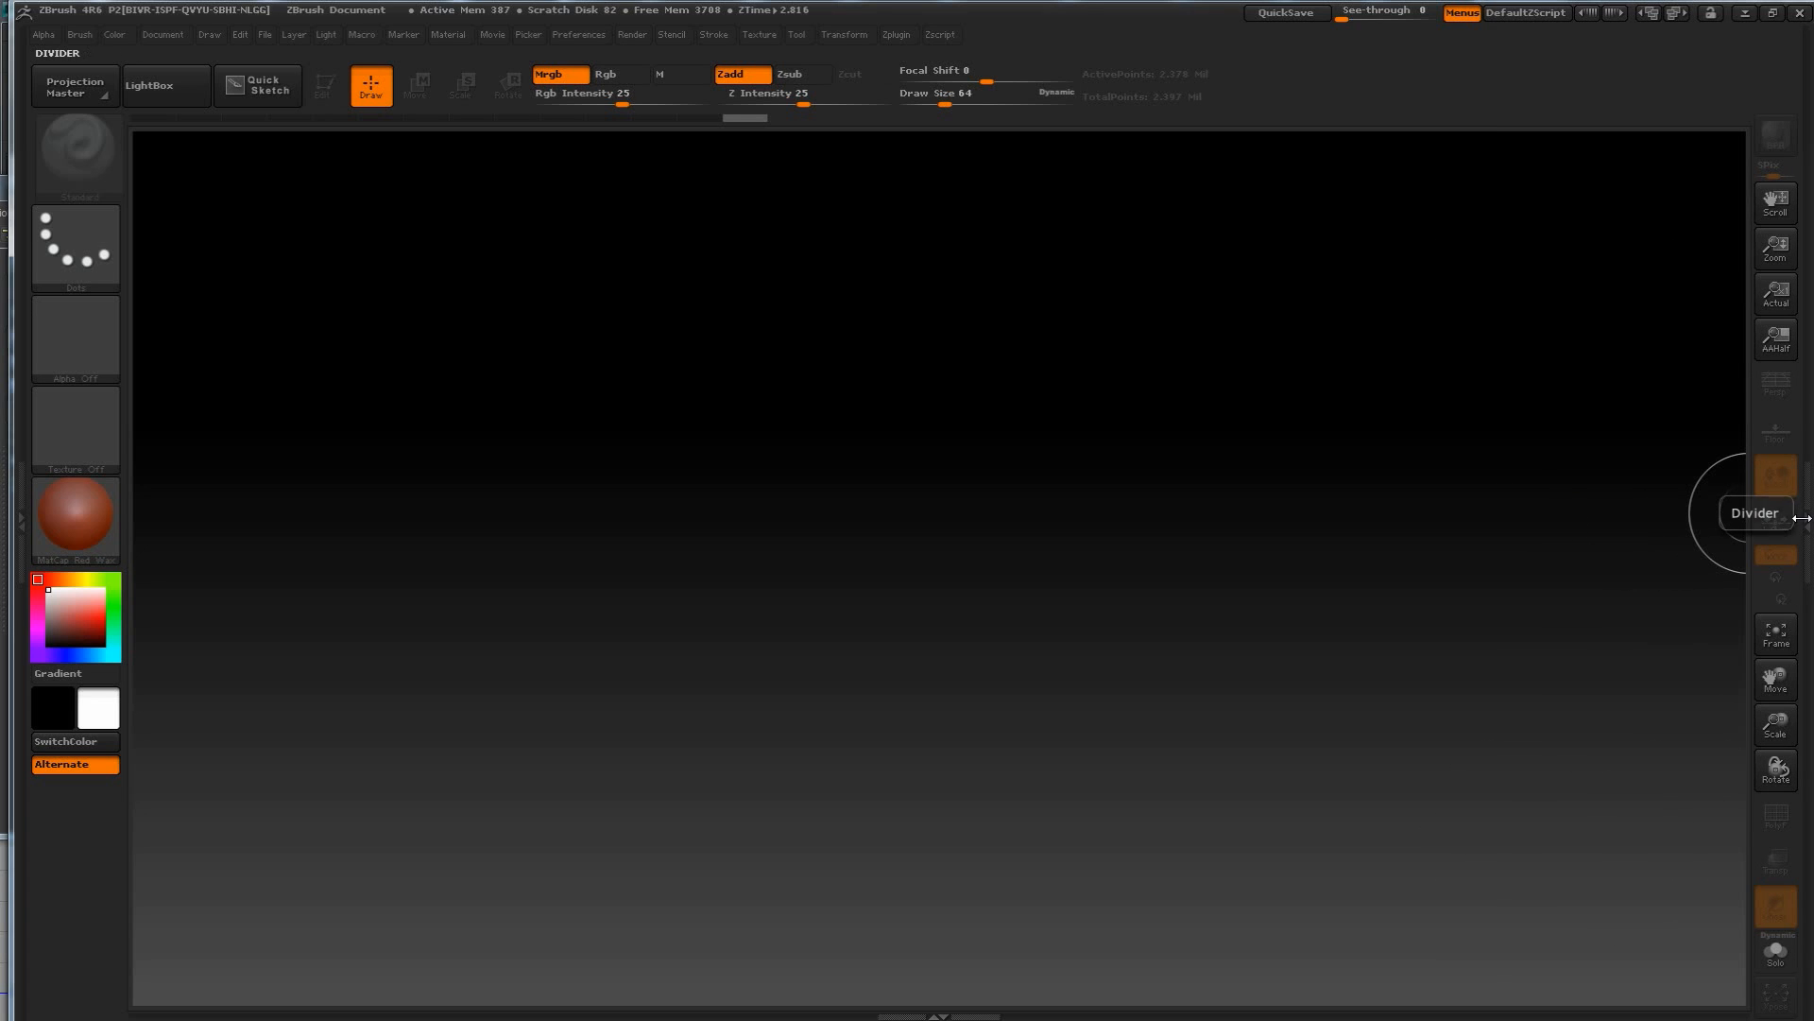
{"action": "left_click", "coordinate": [1805, 518]}
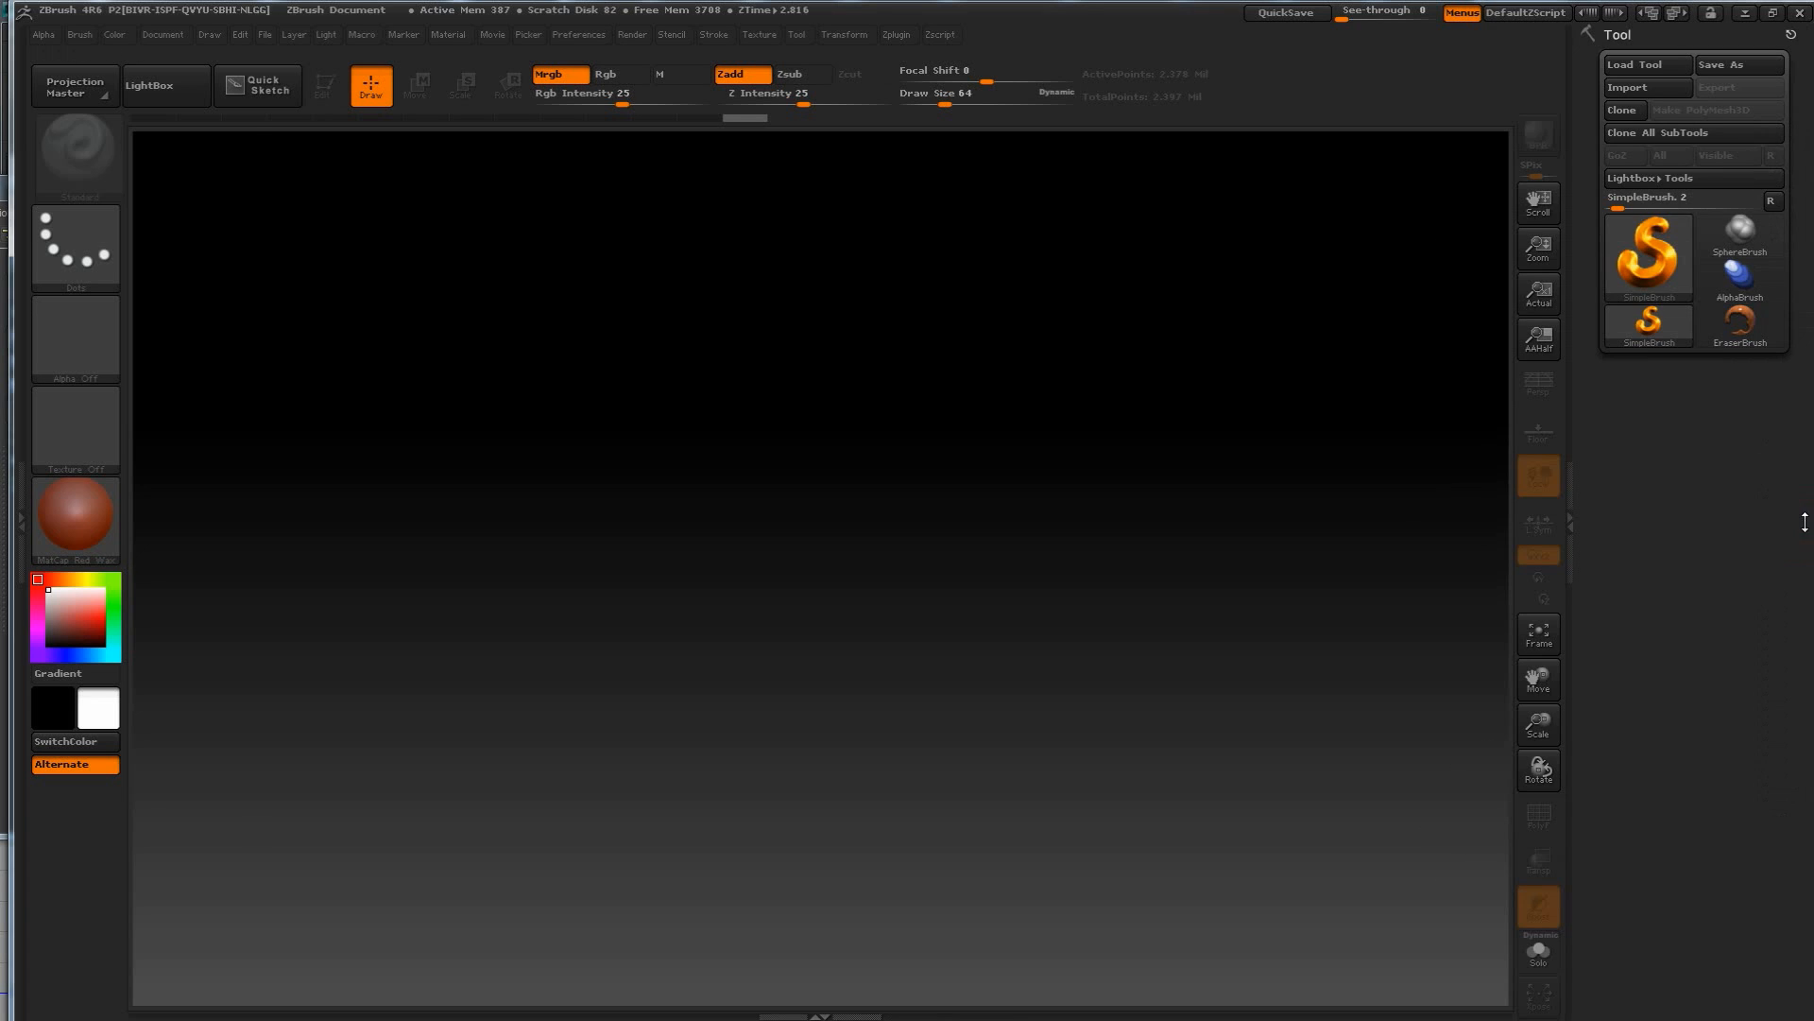
Import Hero original mesh.obj from the Desktop, splitting its nonstandard polygons into quads and triangles.
{"action": "left_click", "coordinate": [1652, 89]}
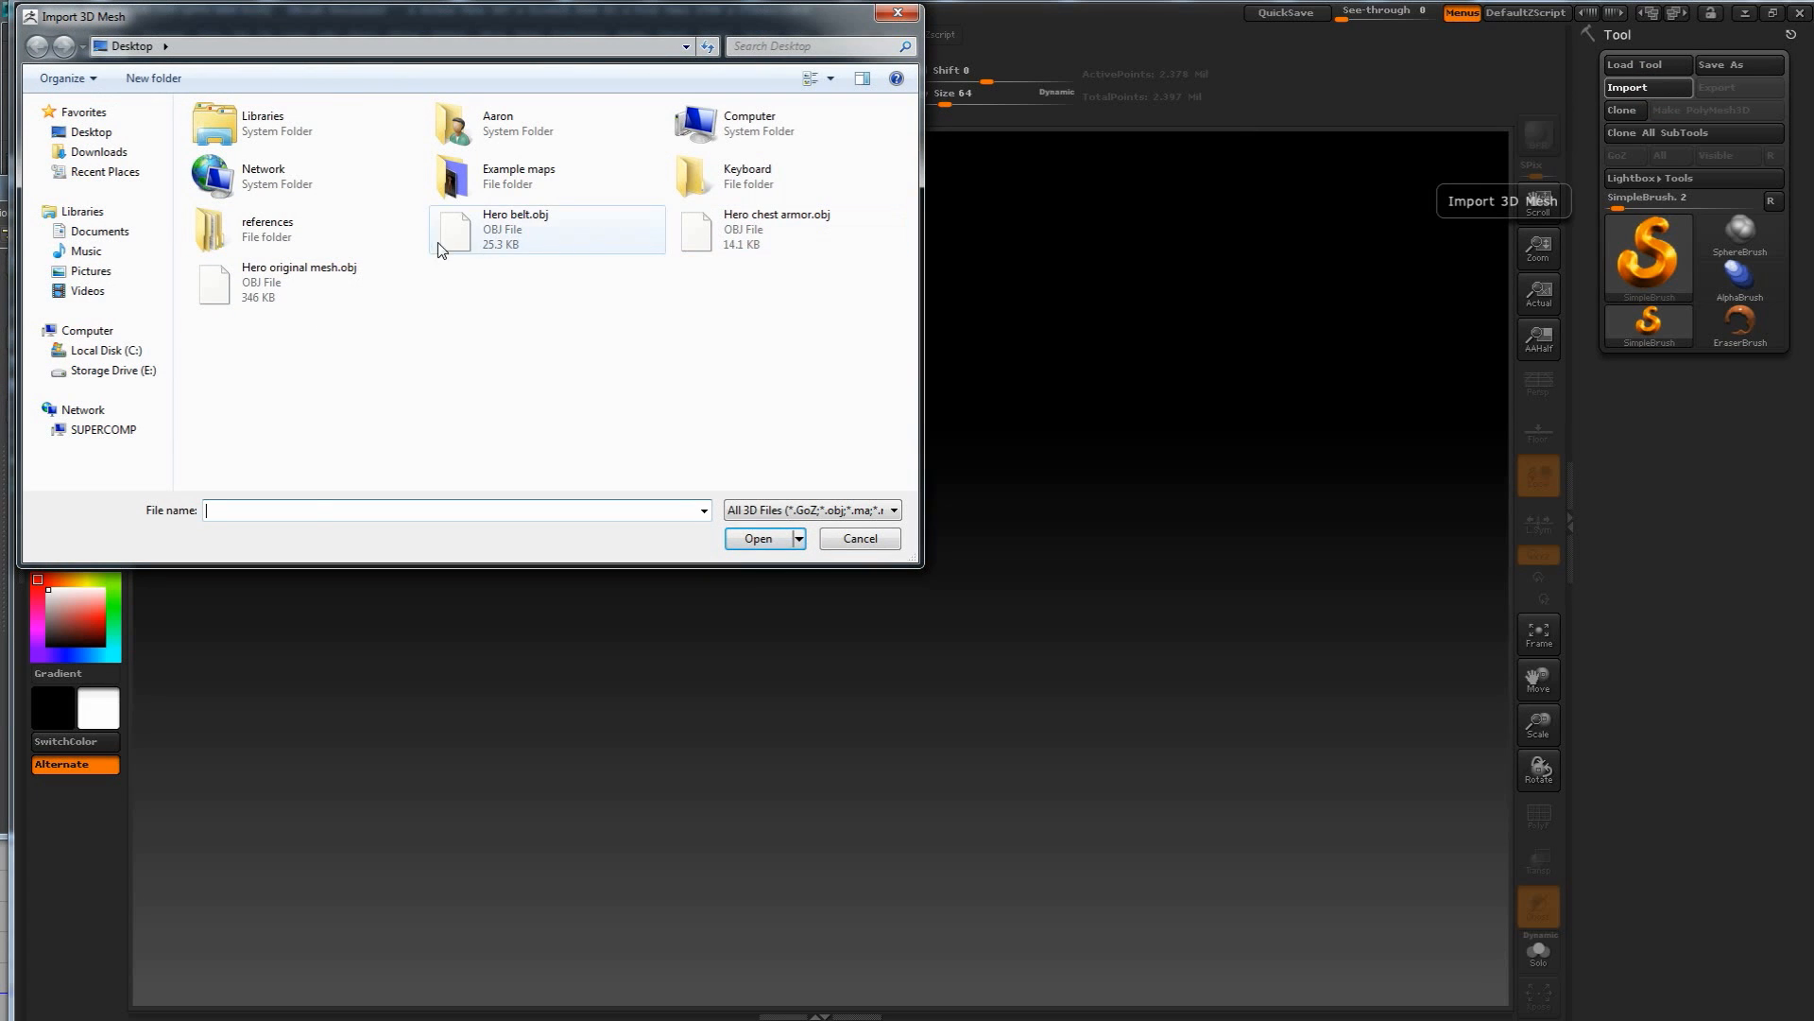
{"action": "left_click", "coordinate": [249, 293]}
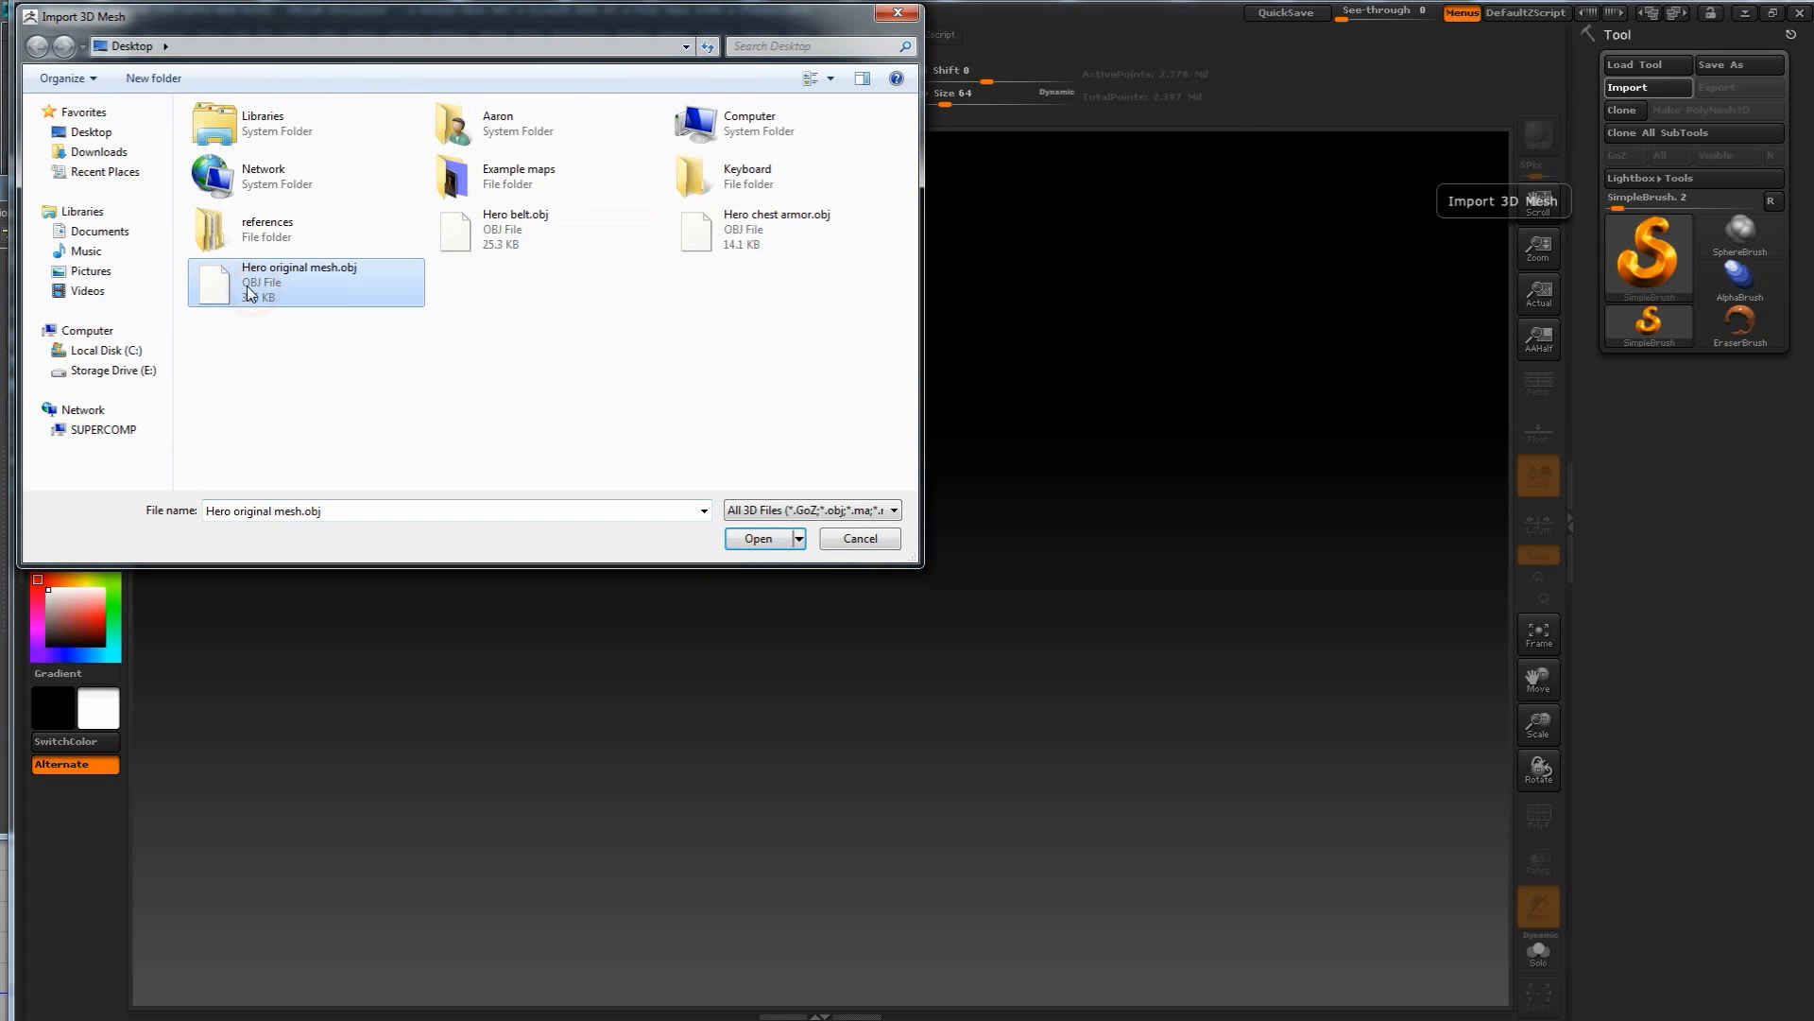
{"action": "left_click", "coordinate": [757, 539]}
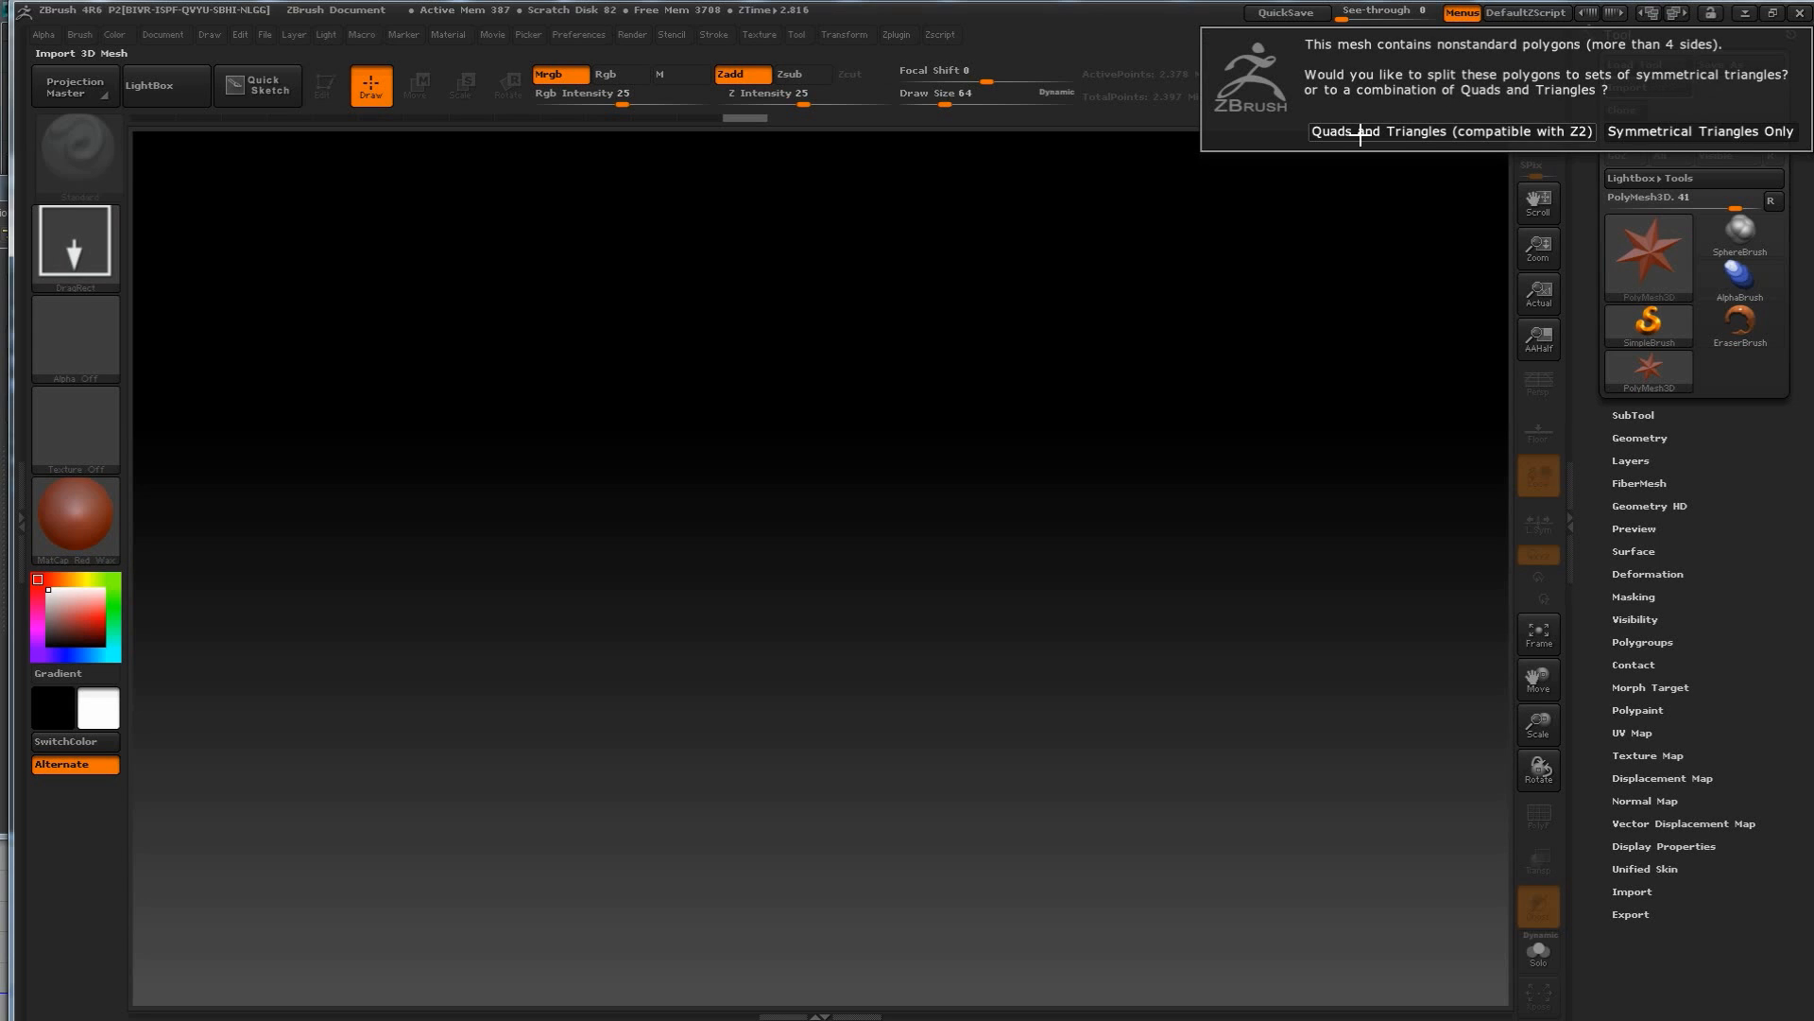
{"action": "left_click", "coordinate": [1436, 133]}
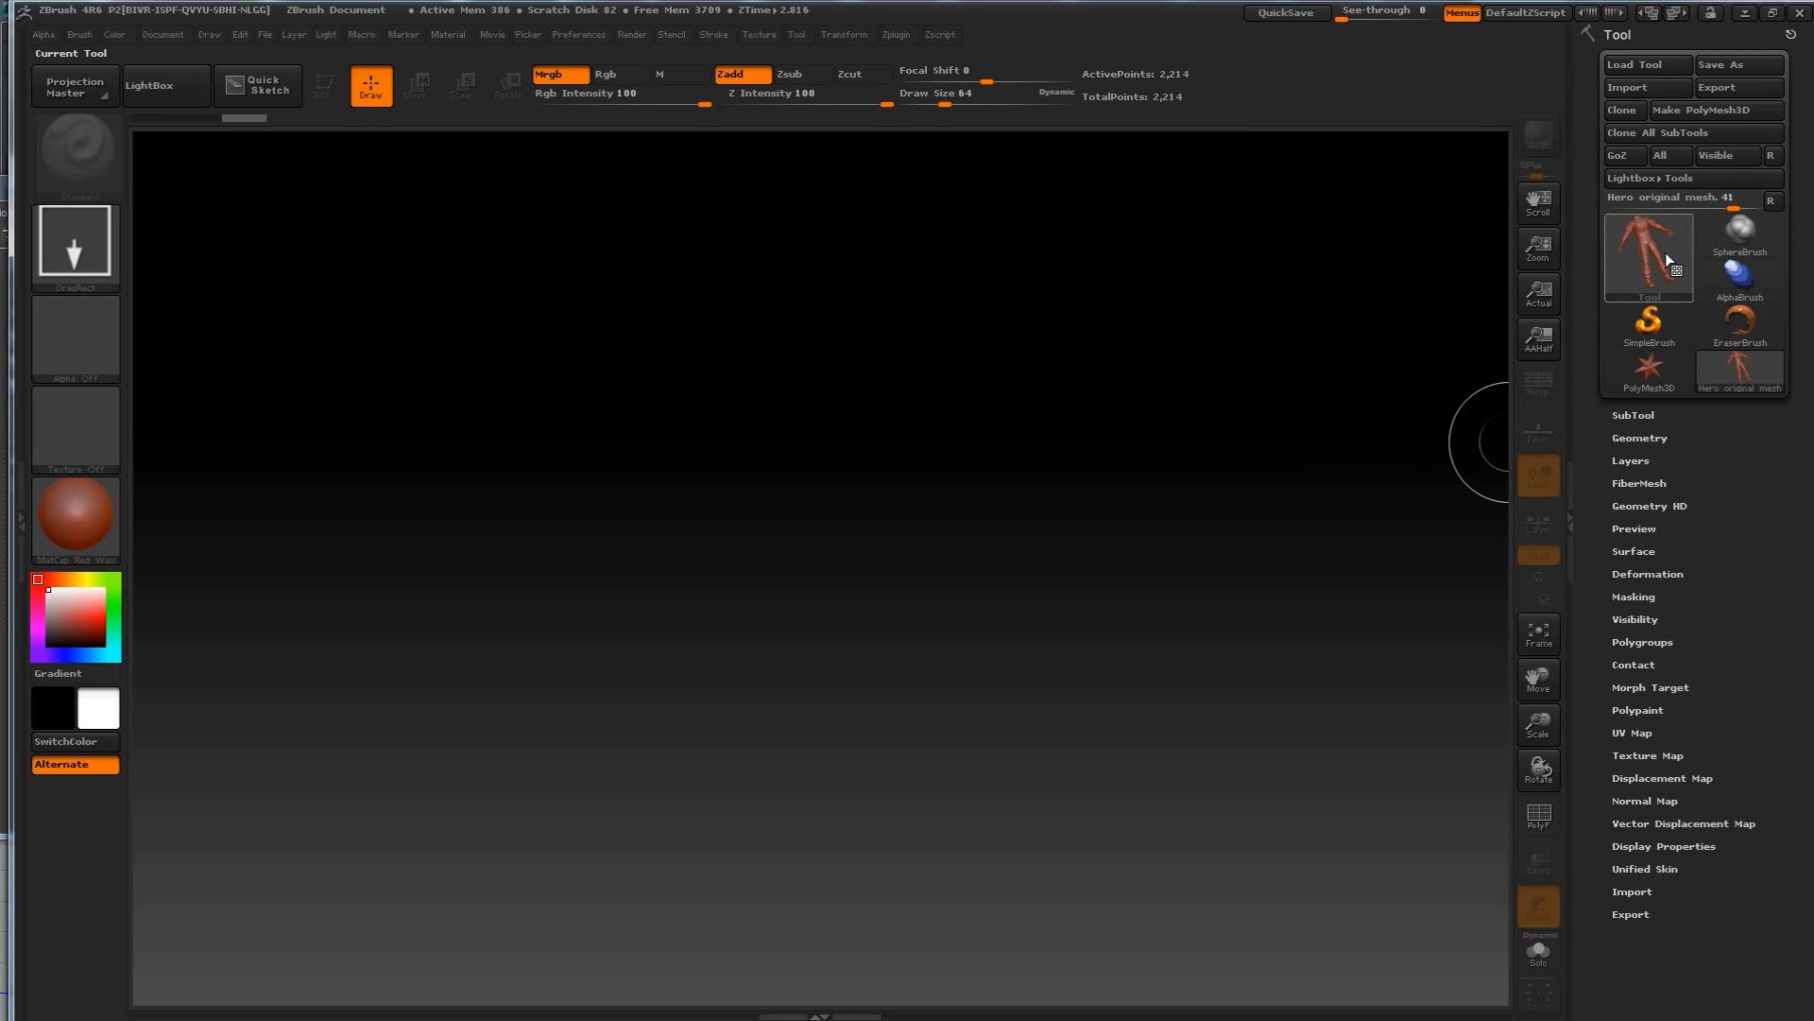
Draw four overlapping copies of the hero body mesh on the canvas at different sizes and angles.
{"action": "mouse_move", "coordinate": [1658, 253]}
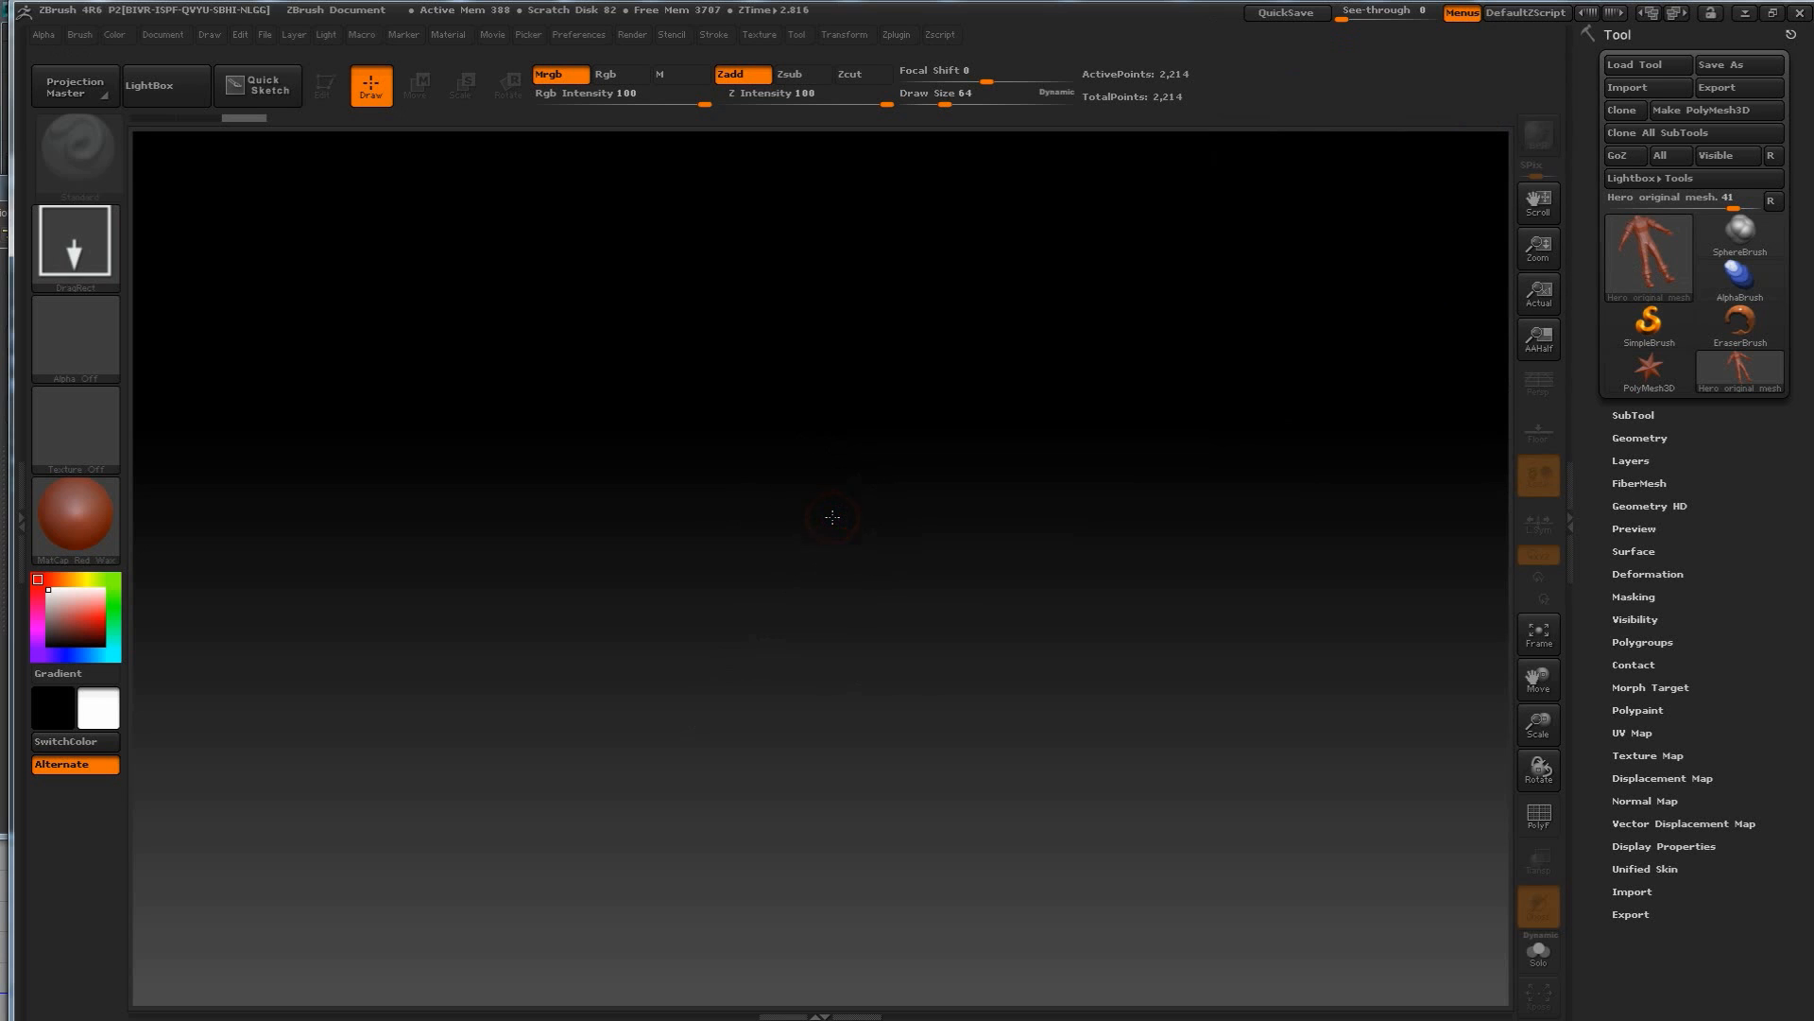
{"action": "left_click_drag", "start_coordinate": [832, 517], "coordinate": [834, 982]}
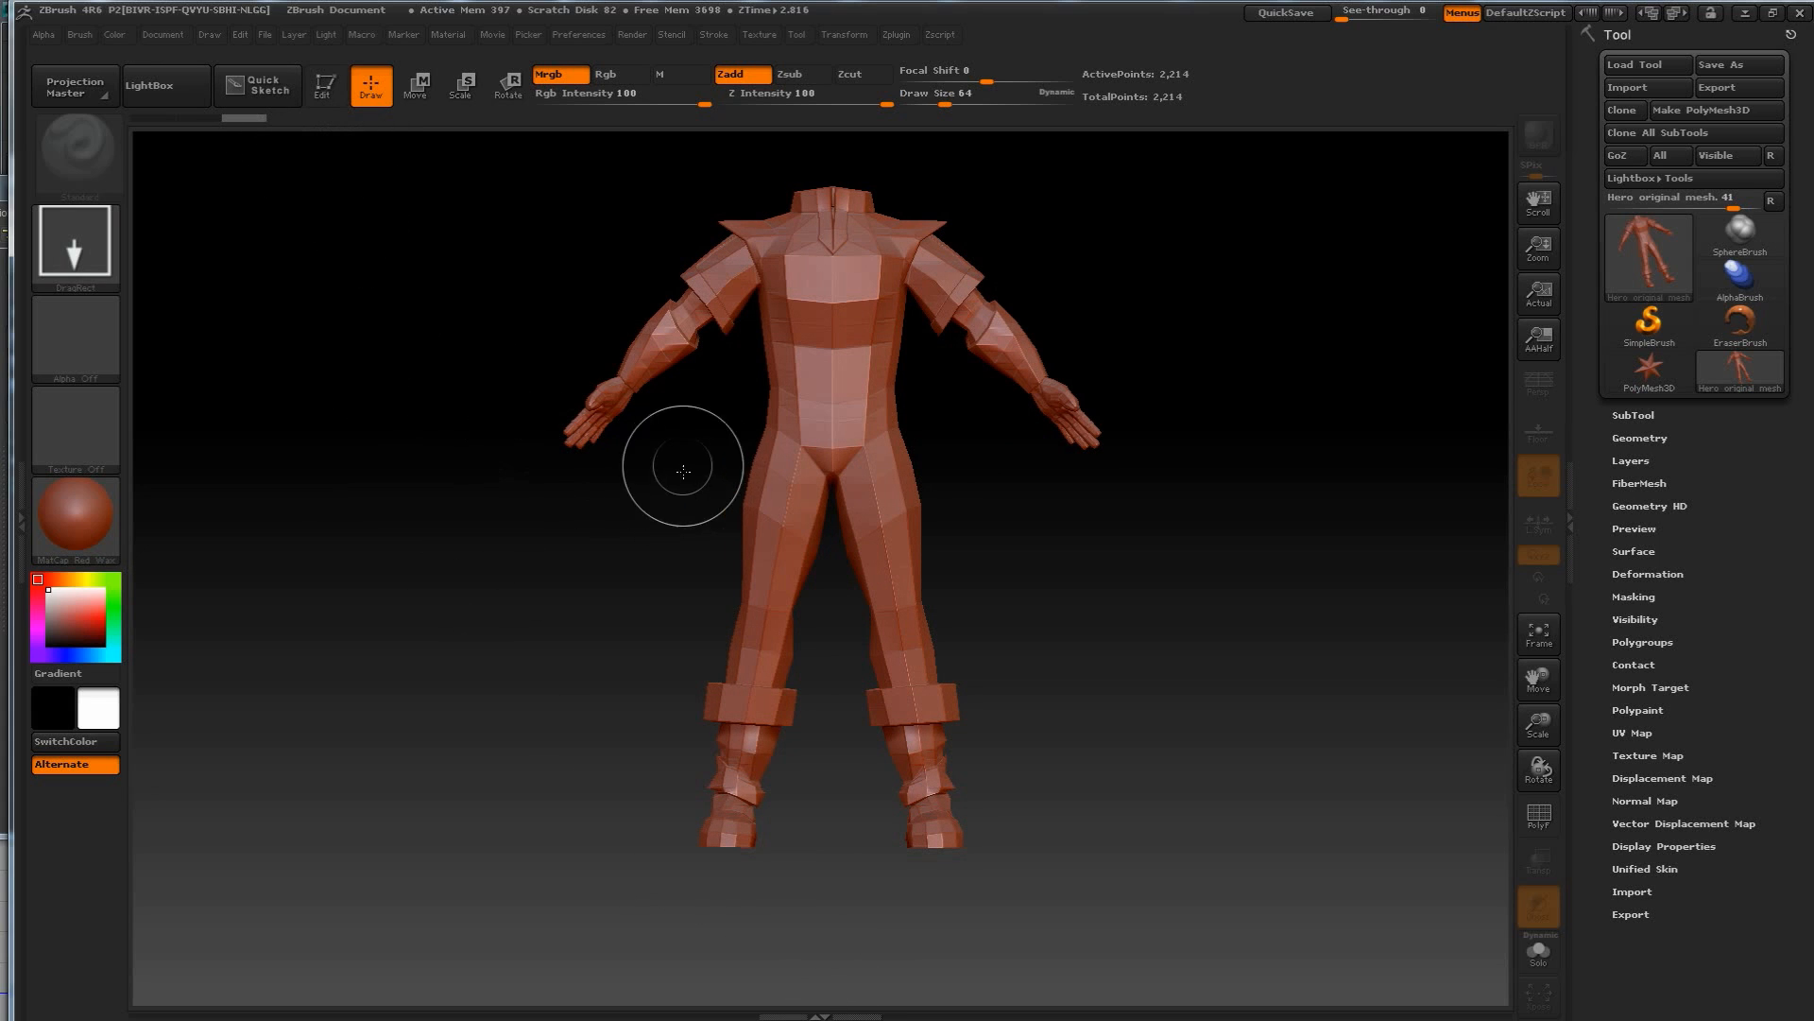
{"action": "mouse_move", "coordinate": [850, 369]}
{"action": "left_mouse_down"}
{"action": "mouse_move", "coordinate": [855, 397]}
{"action": "mouse_move", "coordinate": [680, 579]}
{"action": "mouse_move", "coordinate": [832, 643]}
{"action": "mouse_move", "coordinate": [934, 601]}
{"action": "mouse_move", "coordinate": [746, 666]}
{"action": "left_mouse_up"}
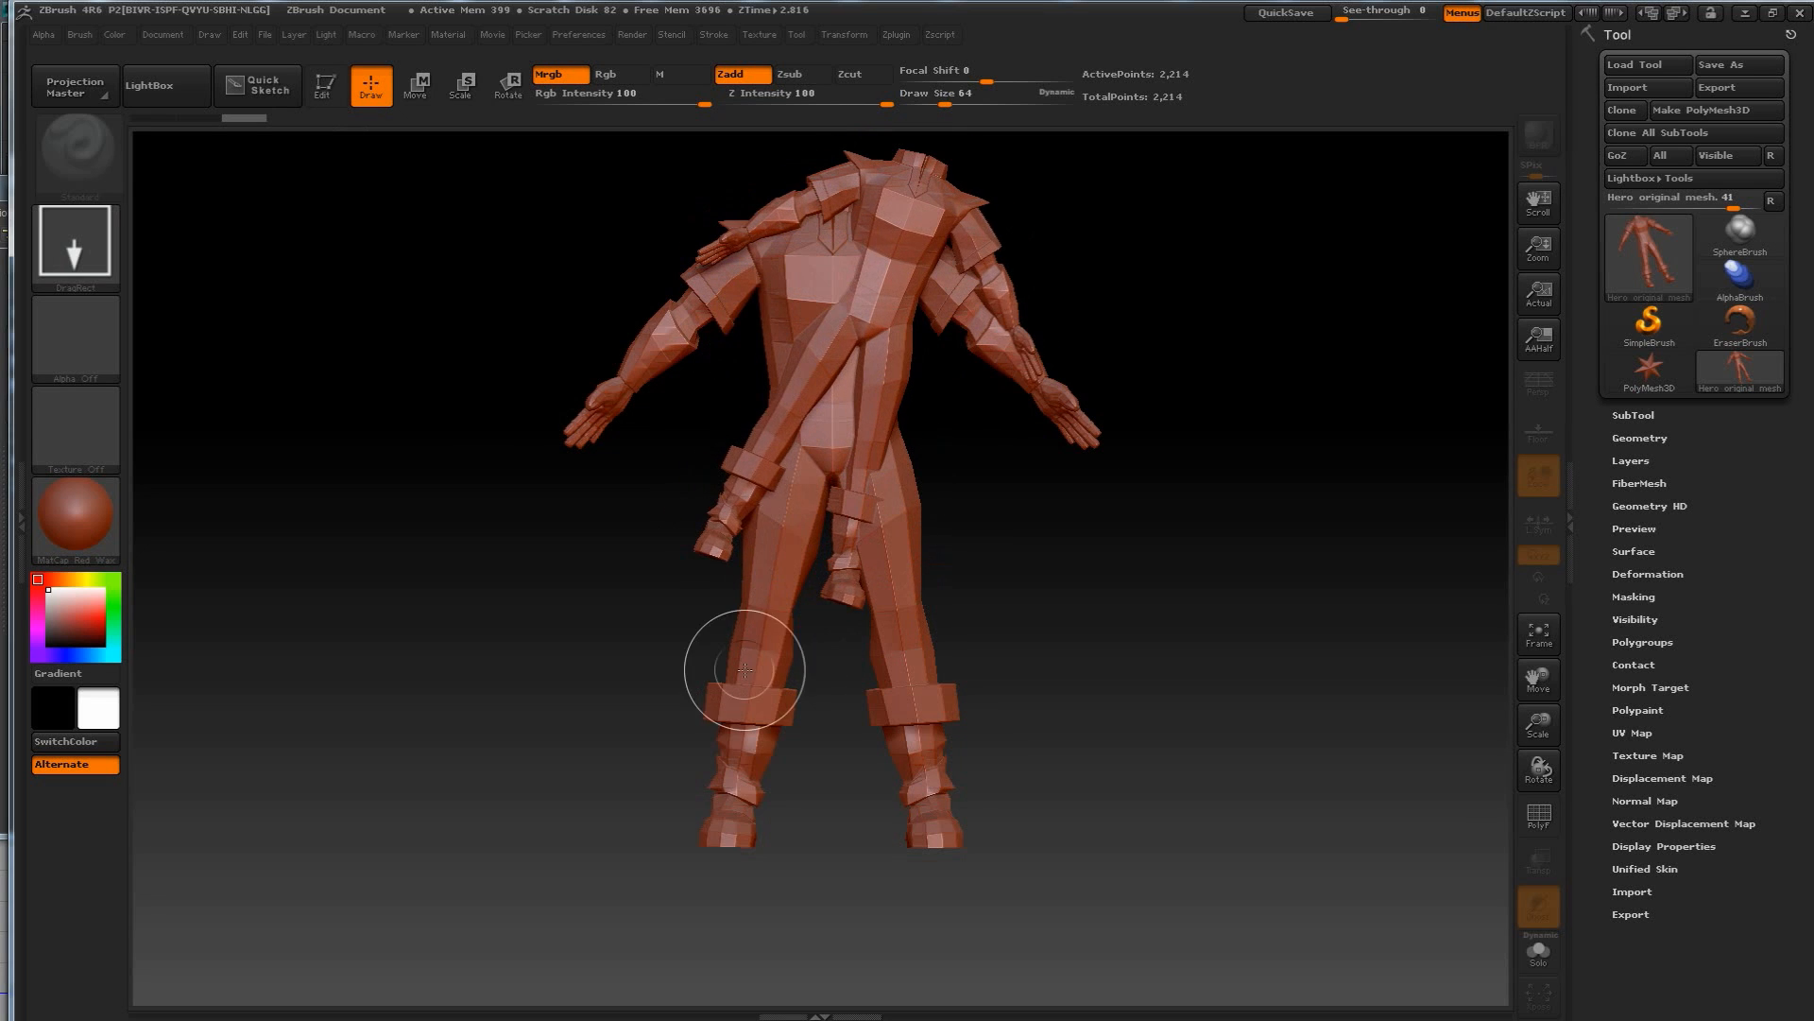
{"action": "left_click_drag", "start_coordinate": [687, 452], "coordinate": [974, 489]}
{"action": "mouse_move", "coordinate": [978, 419]}
{"action": "left_mouse_down"}
{"action": "mouse_move", "coordinate": [1096, 406]}
{"action": "mouse_move", "coordinate": [1026, 451]}
{"action": "left_mouse_up"}
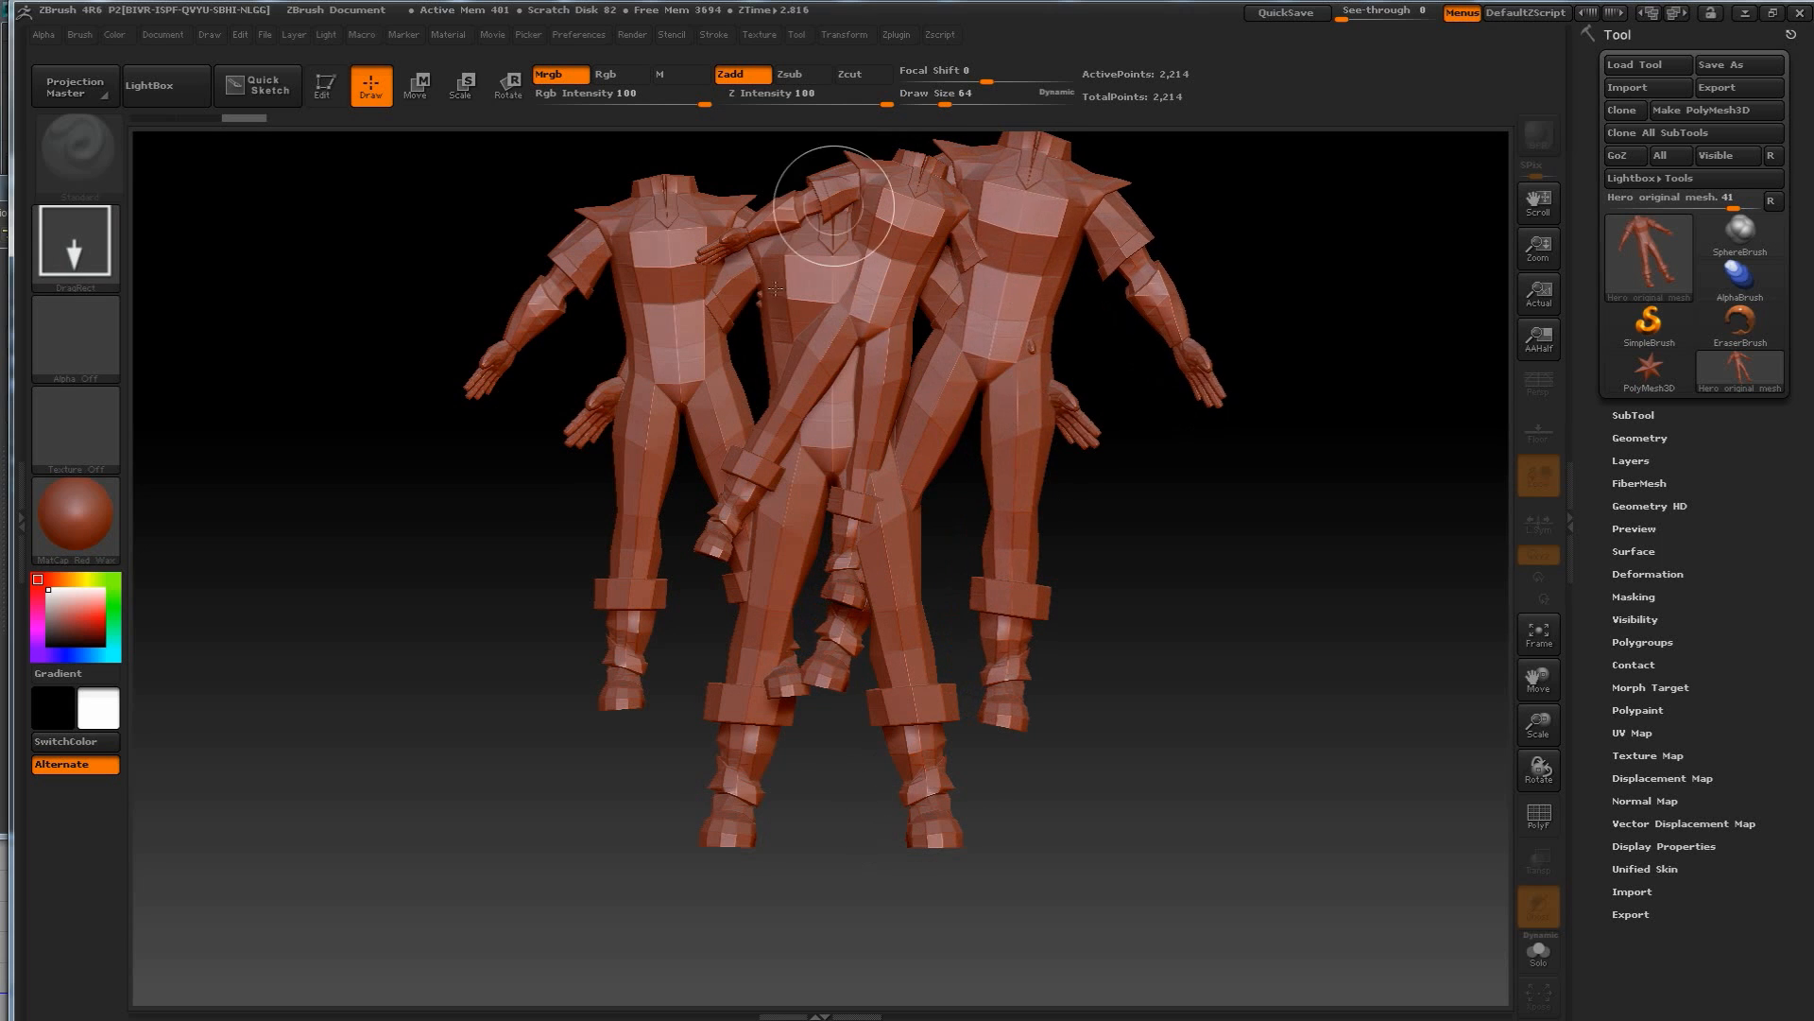
Turn on Edit mode and rotate the last placed copy of the hero mesh in front of the other copies.
{"action": "left_click", "coordinate": [326, 85]}
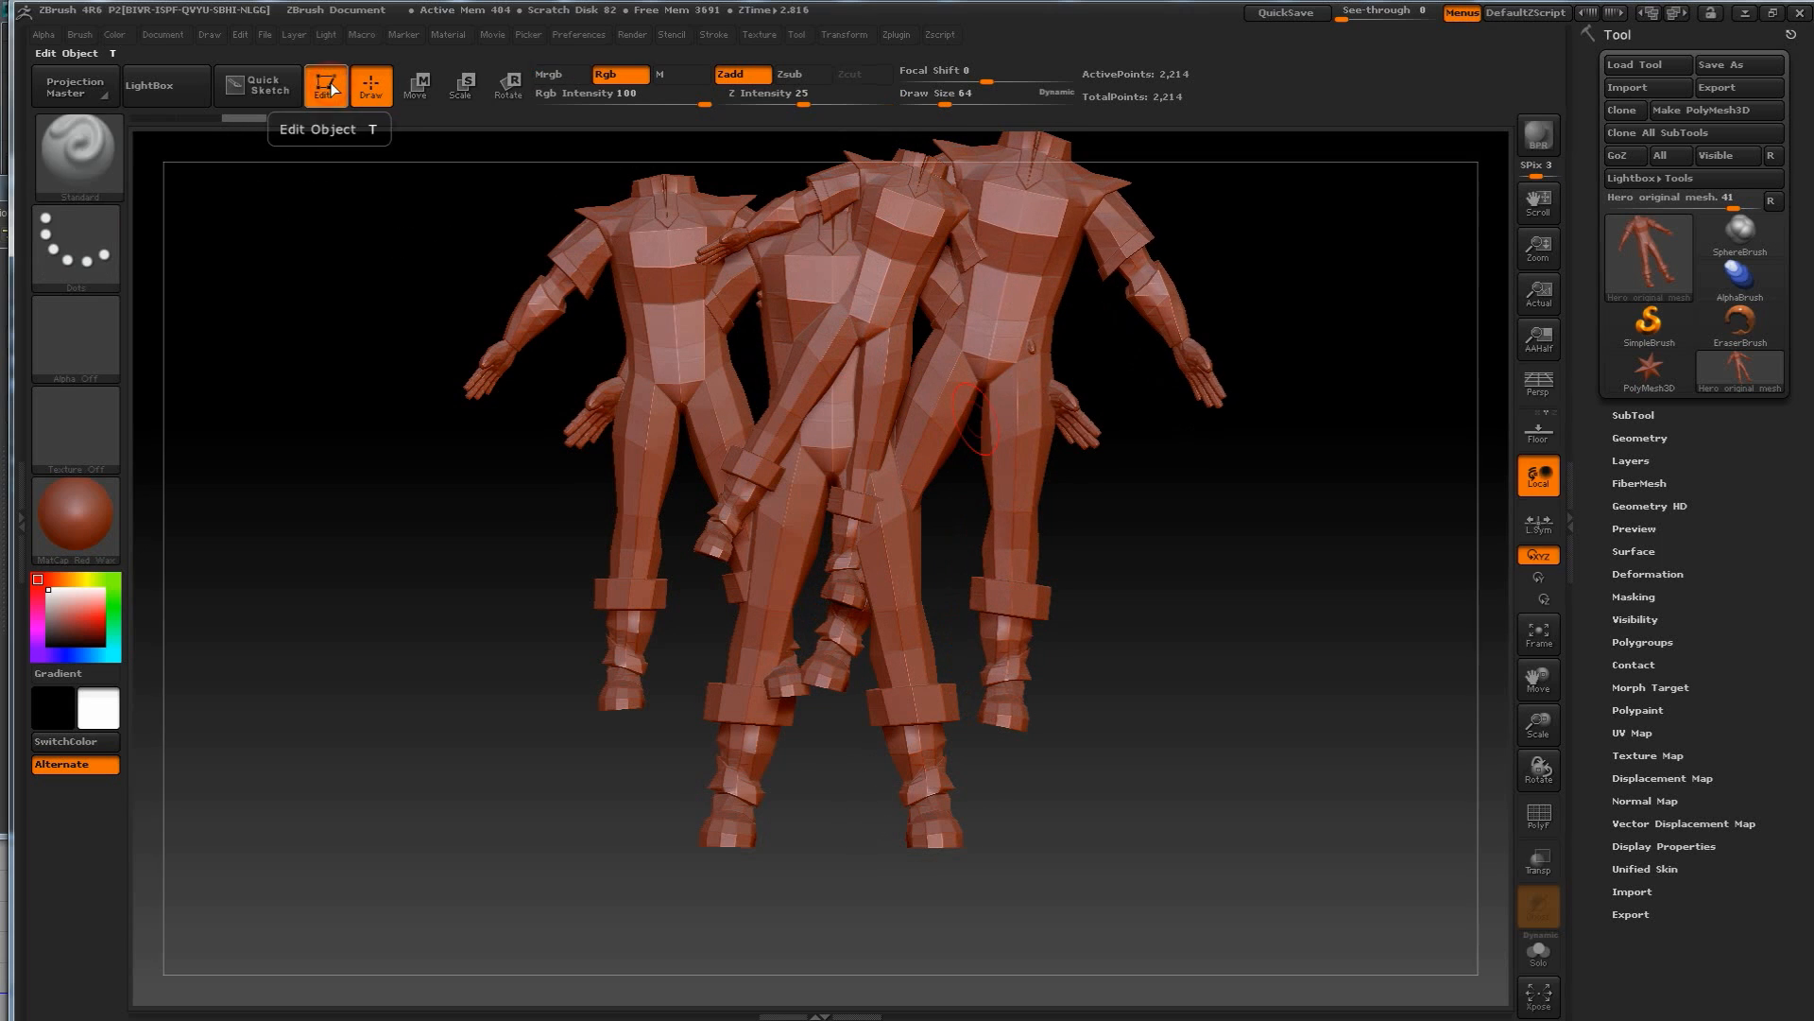
{"action": "left_click_drag", "start_coordinate": [506, 427], "coordinate": [521, 541]}
{"action": "left_click_drag", "start_coordinate": [692, 490], "coordinate": [740, 432]}
{"action": "left_click_drag", "start_coordinate": [491, 520], "coordinate": [505, 567]}
{"action": "left_click_drag", "start_coordinate": [661, 438], "coordinate": [739, 359]}
{"action": "left_click_drag", "start_coordinate": [342, 529], "coordinate": [406, 514]}
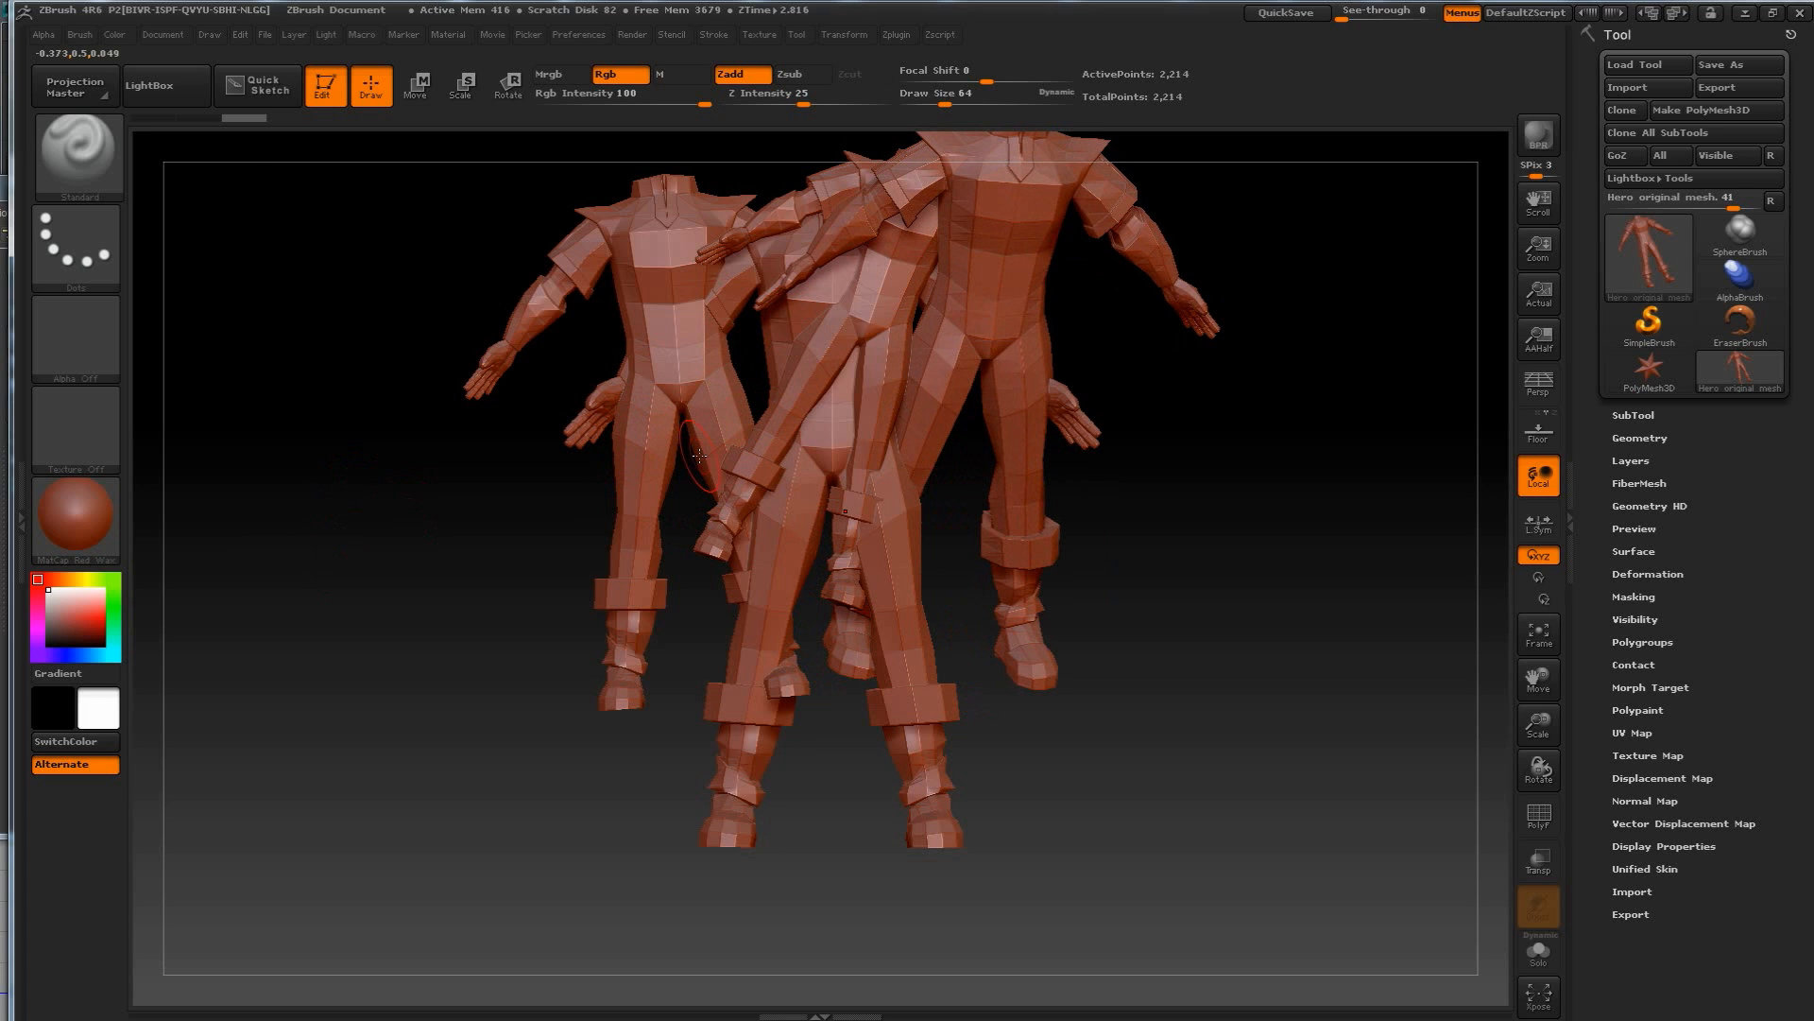
Start a new document without saving the one filled with mesh copies.
{"action": "left_click", "coordinate": [165, 36]}
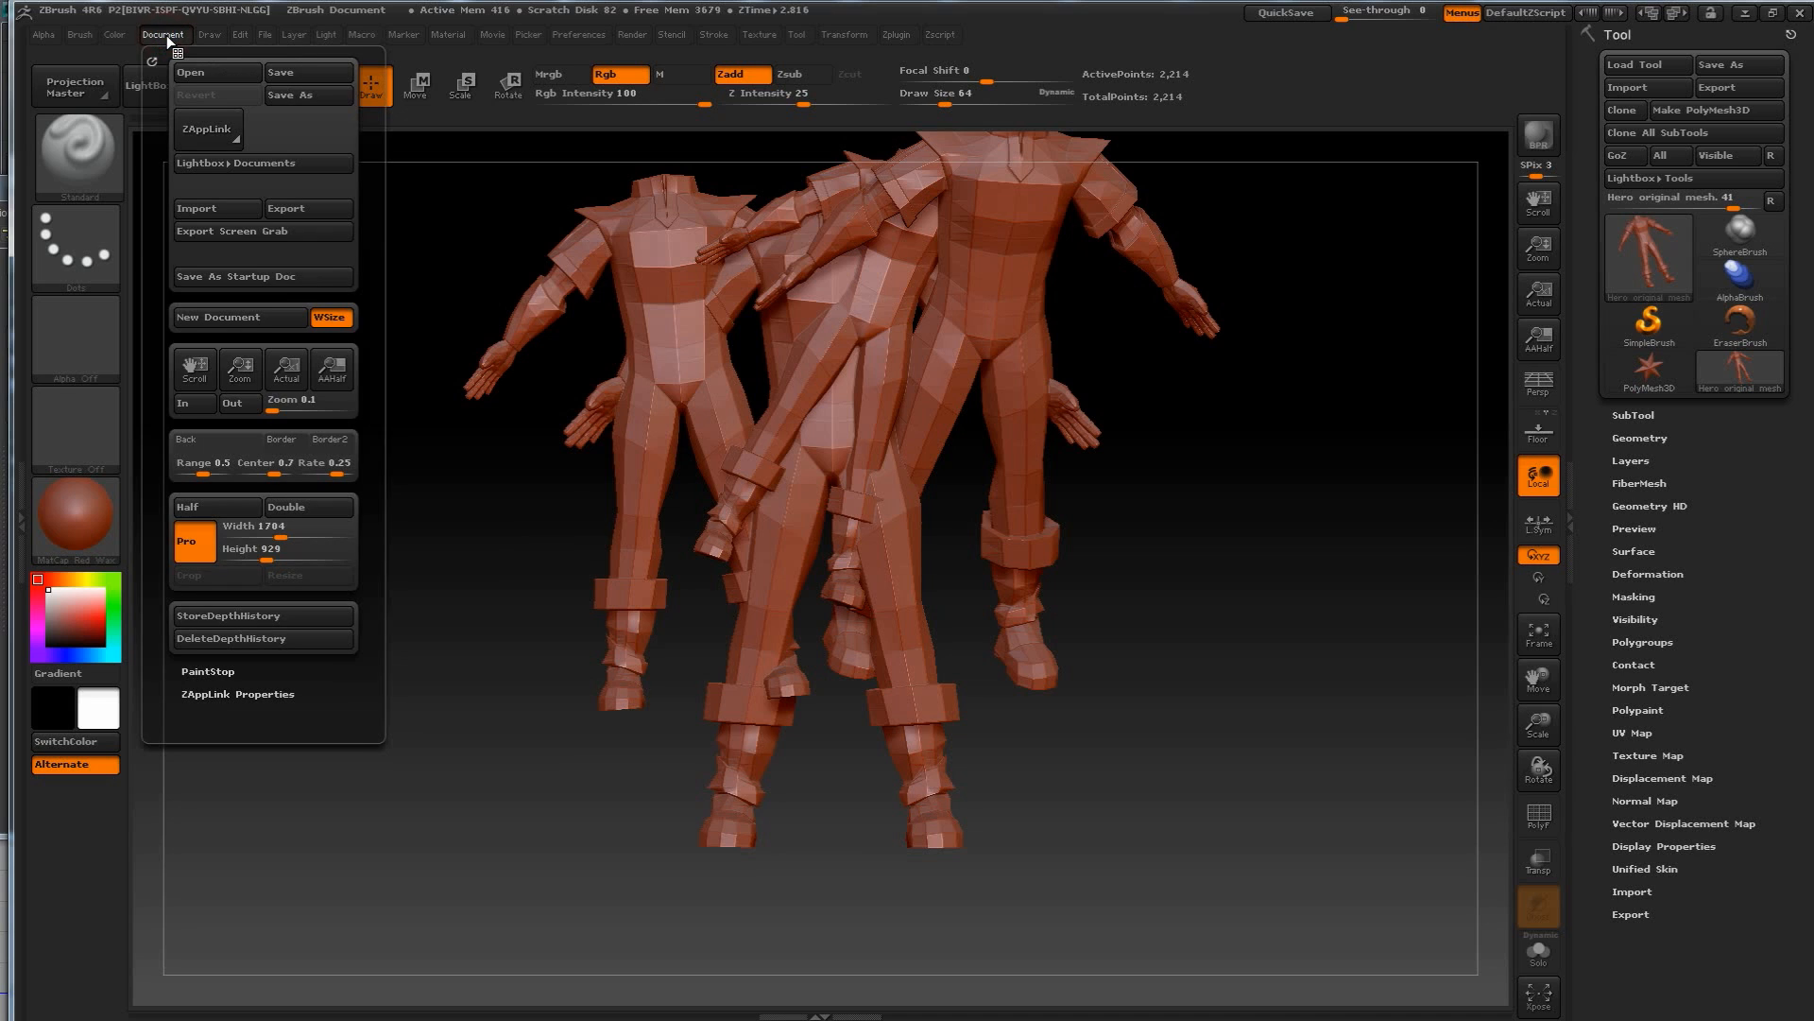
{"action": "left_click", "coordinate": [257, 320]}
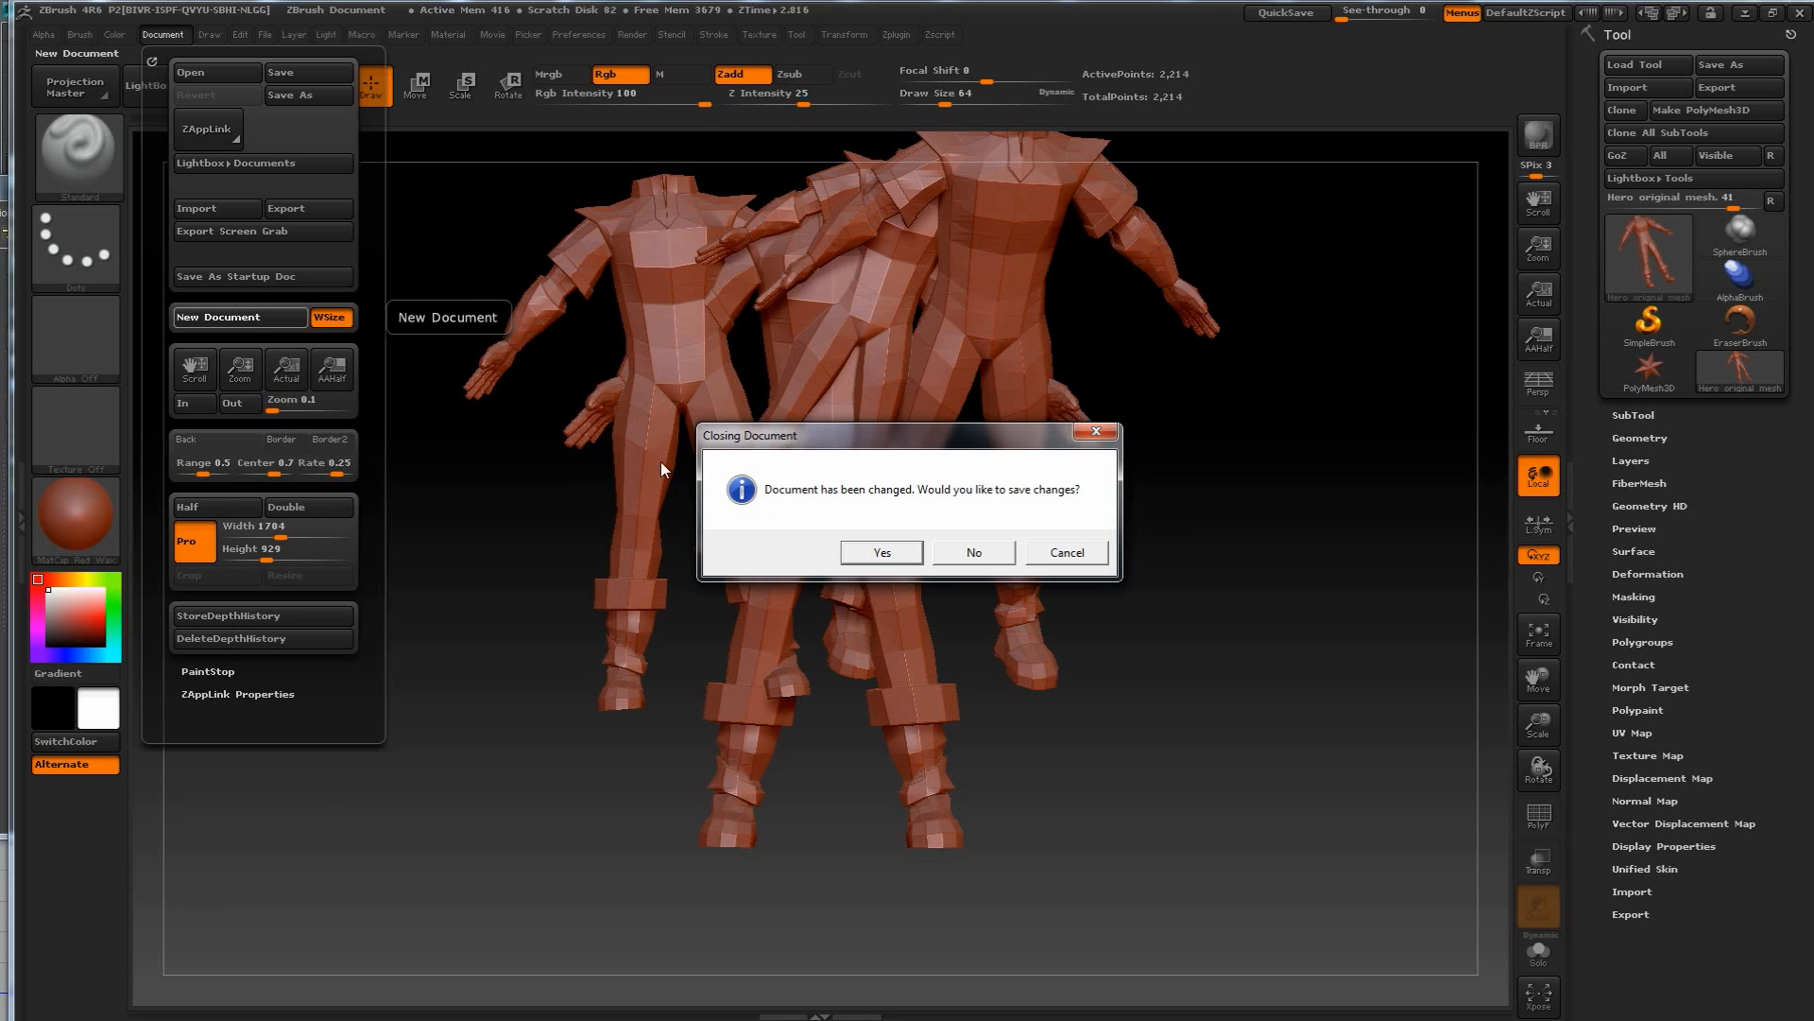
{"action": "left_click", "coordinate": [974, 553]}
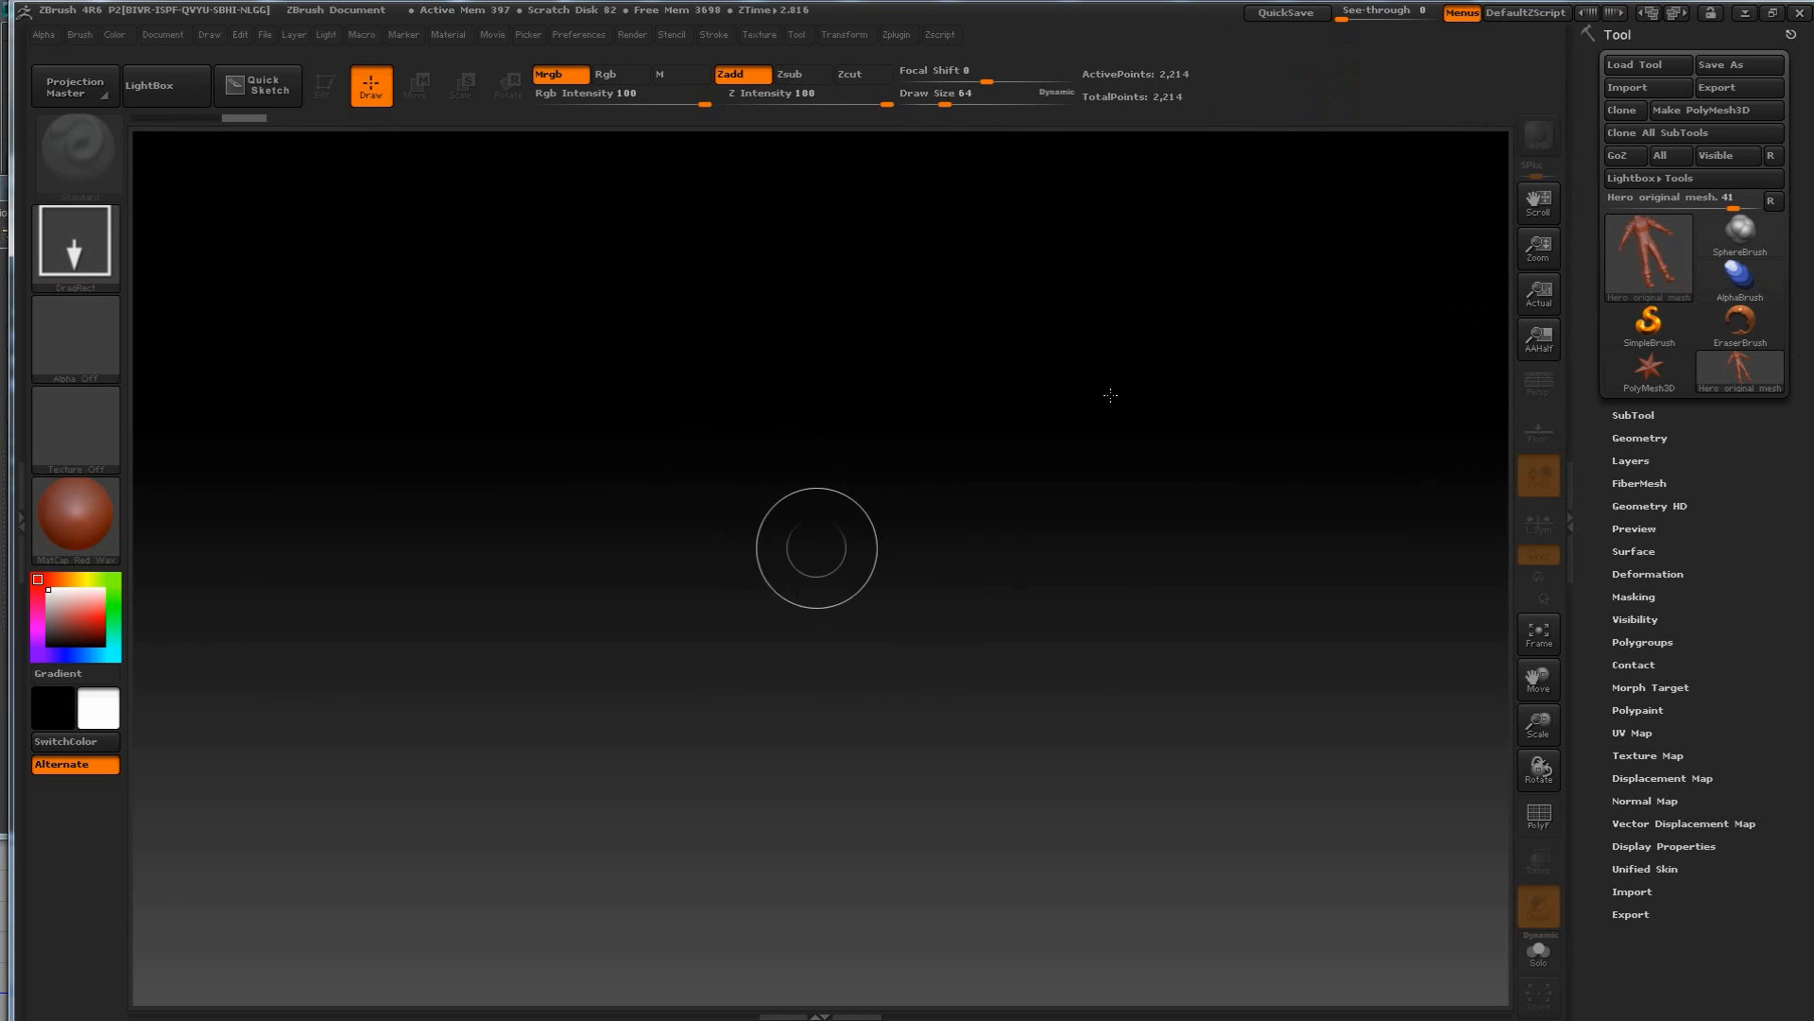
Draw a single large hero body mesh on the canvas, turn on Edit mode and orient the figure to face front.
{"action": "left_click_drag", "start_coordinate": [839, 538], "coordinate": [991, 778]}
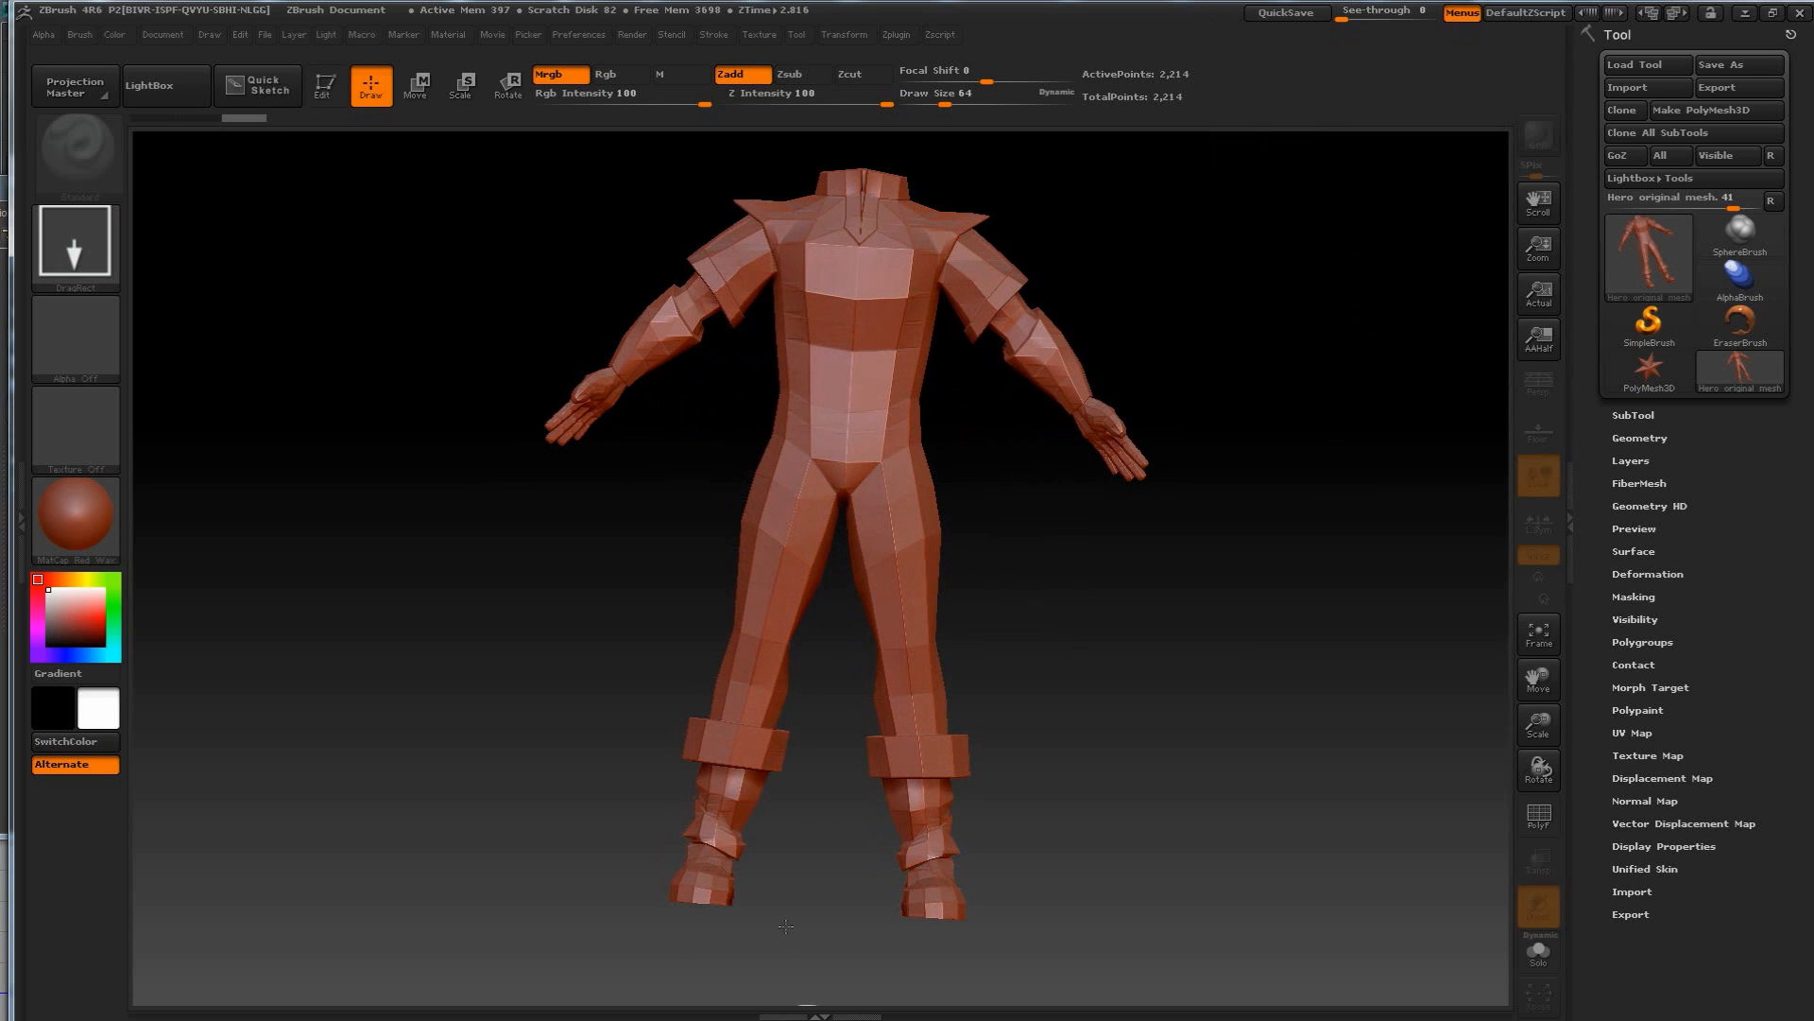
{"action": "left_click", "coordinate": [323, 87]}
{"action": "mouse_move", "coordinate": [393, 559]}
{"action": "left_mouse_down"}
{"action": "mouse_move", "coordinate": [377, 559]}
{"action": "mouse_move", "coordinate": [468, 629]}
{"action": "mouse_move", "coordinate": [248, 530]}
{"action": "mouse_move", "coordinate": [227, 548]}
{"action": "mouse_move", "coordinate": [363, 635]}
{"action": "mouse_move", "coordinate": [385, 591]}
{"action": "mouse_move", "coordinate": [372, 547]}
{"action": "left_mouse_up"}
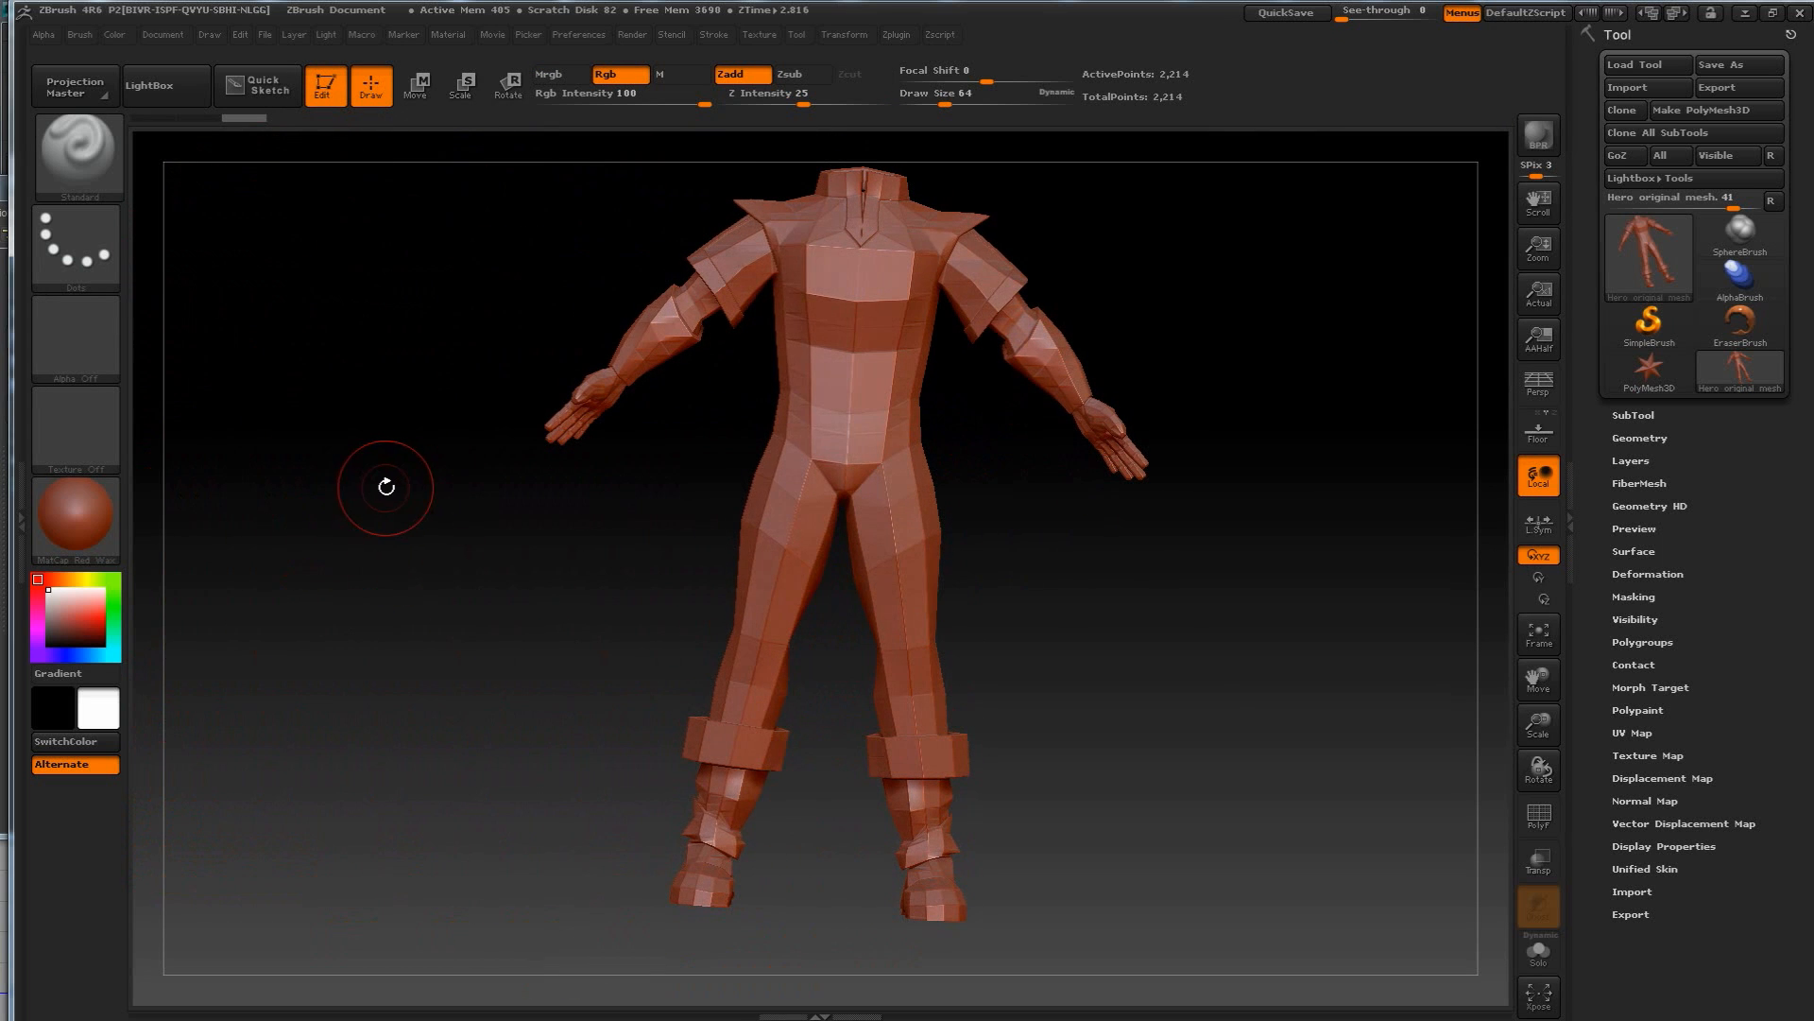
{"action": "left_click_drag", "start_coordinate": [416, 617], "coordinate": [413, 627]}
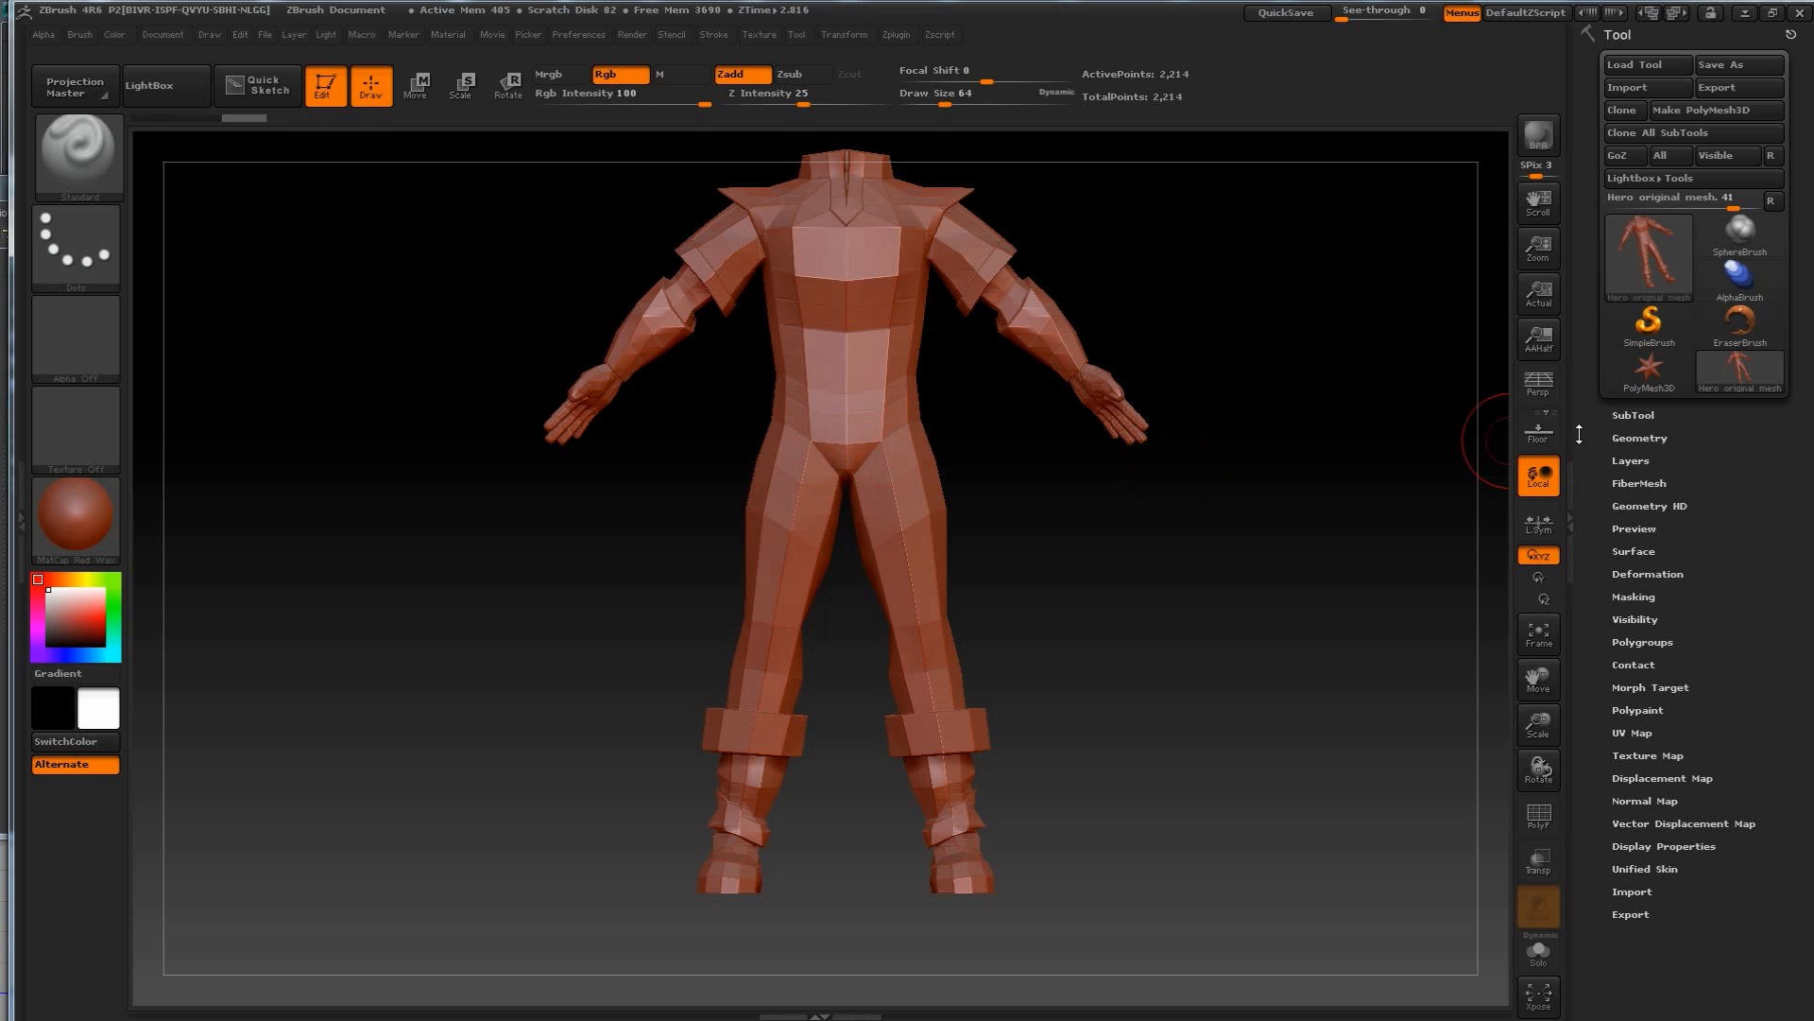
Divide the hero mesh twice to subdivision level 3, stepping down and back up through the levels to compare them.
{"action": "left_click", "coordinate": [1629, 437]}
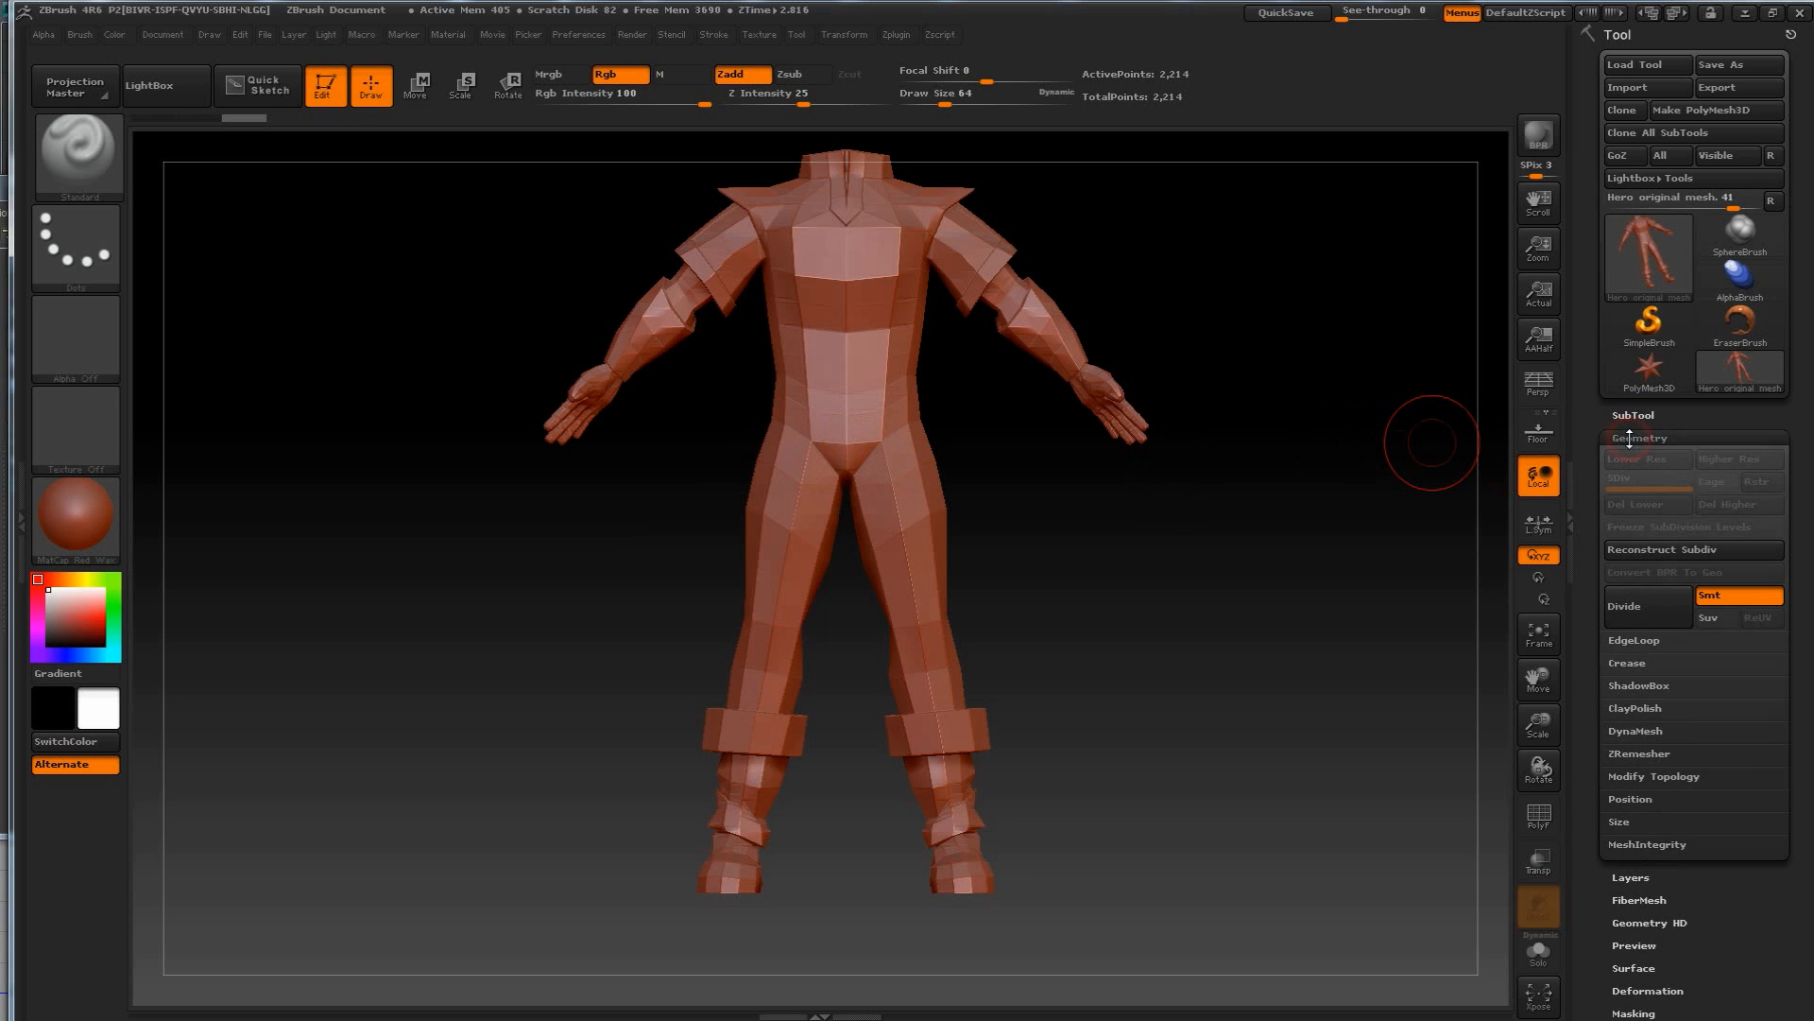
{"action": "left_click", "coordinate": [1648, 603]}
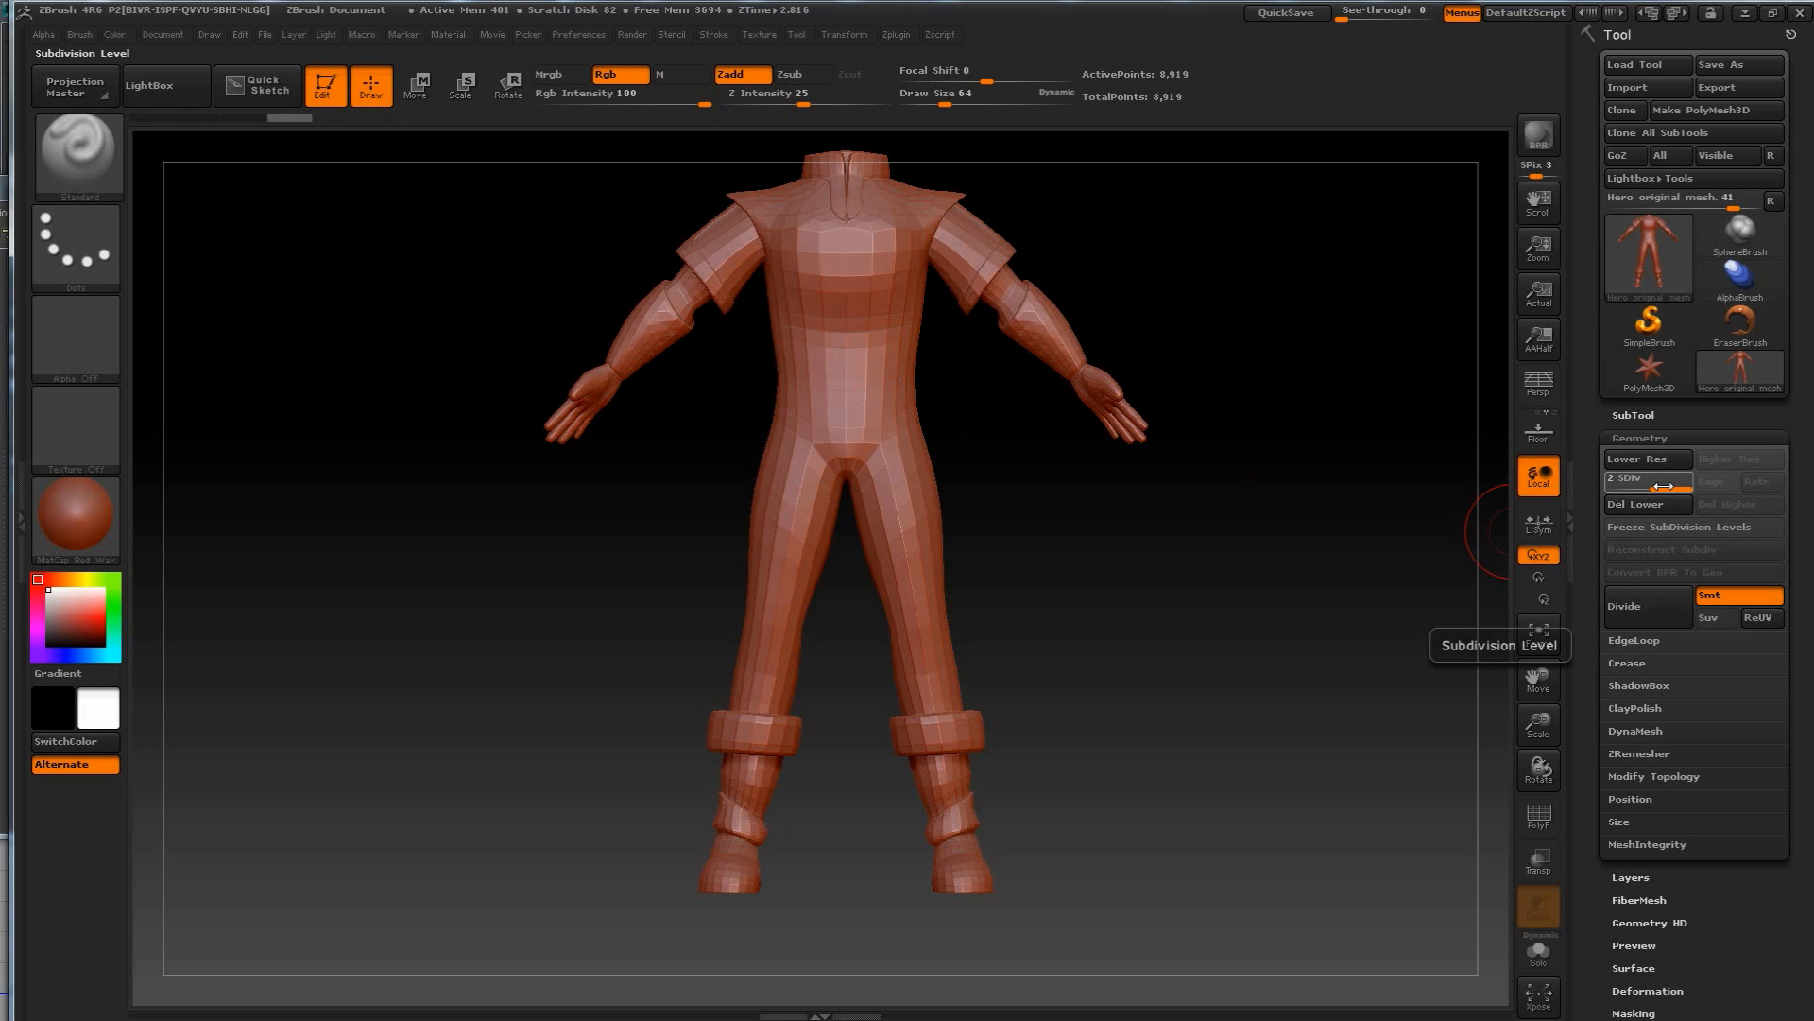
{"action": "left_click", "coordinate": [1622, 489]}
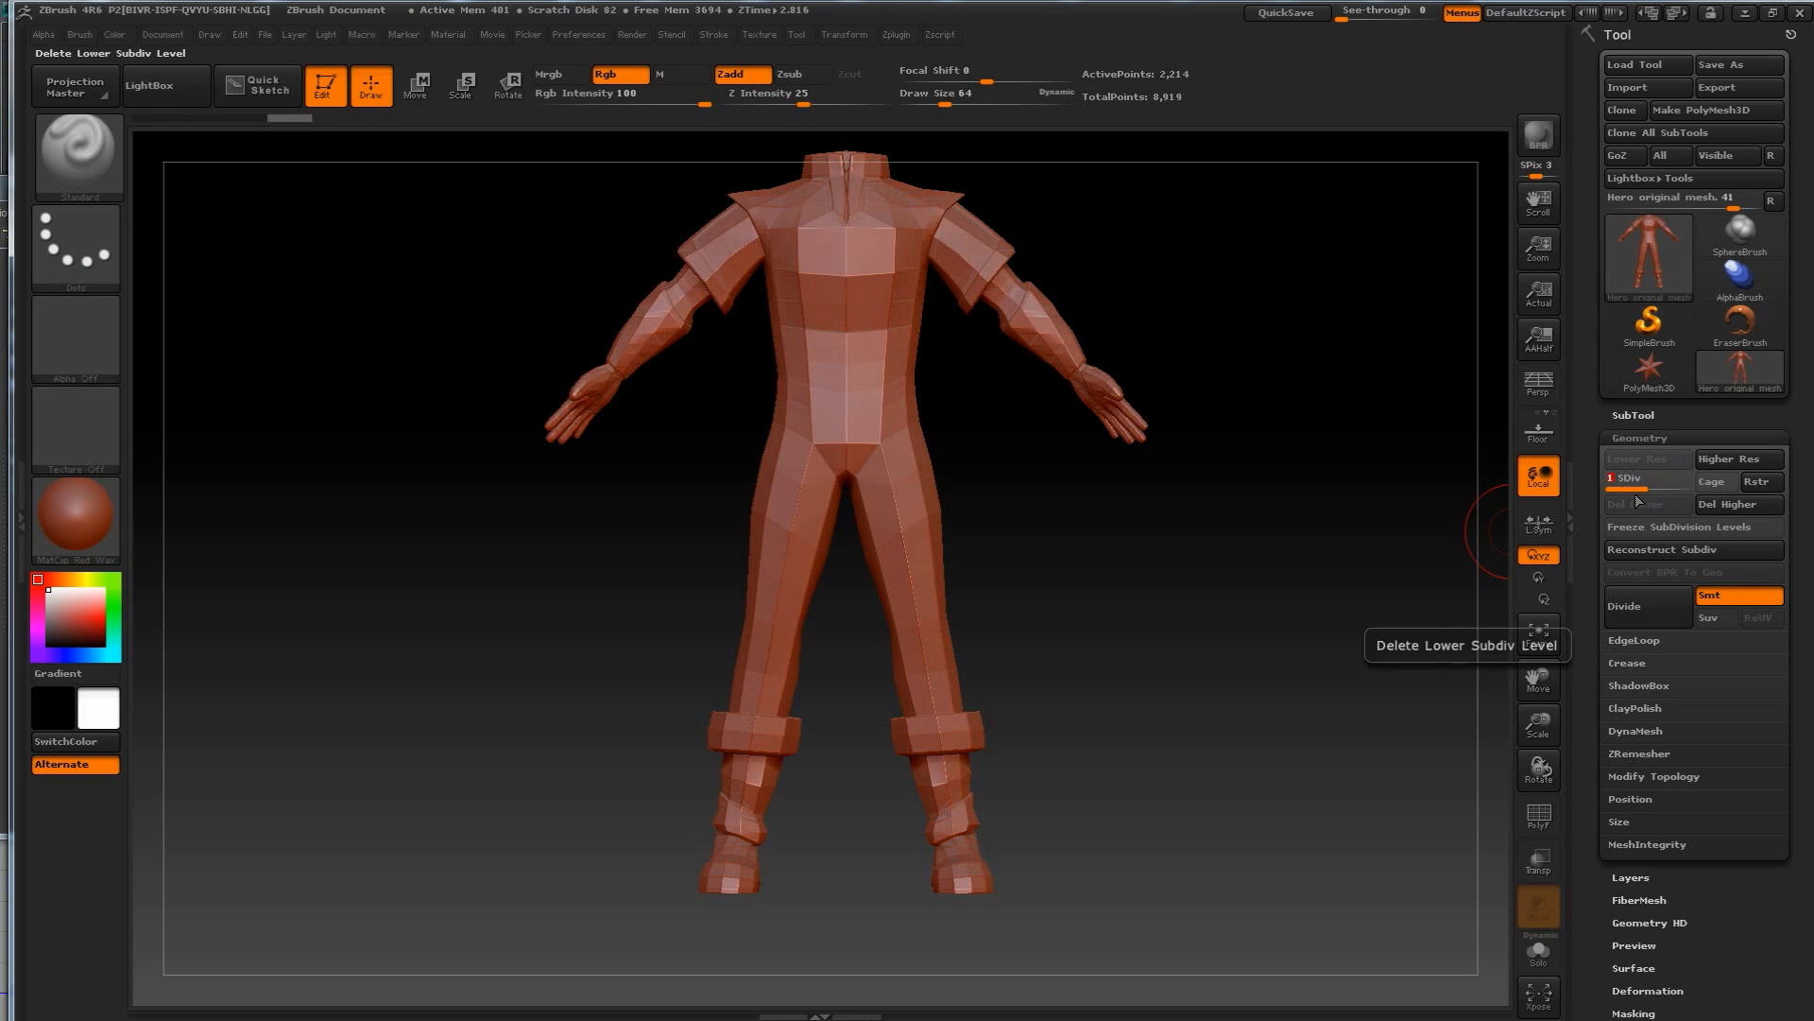
{"action": "left_click_drag", "start_coordinate": [1661, 487], "coordinate": [1689, 487]}
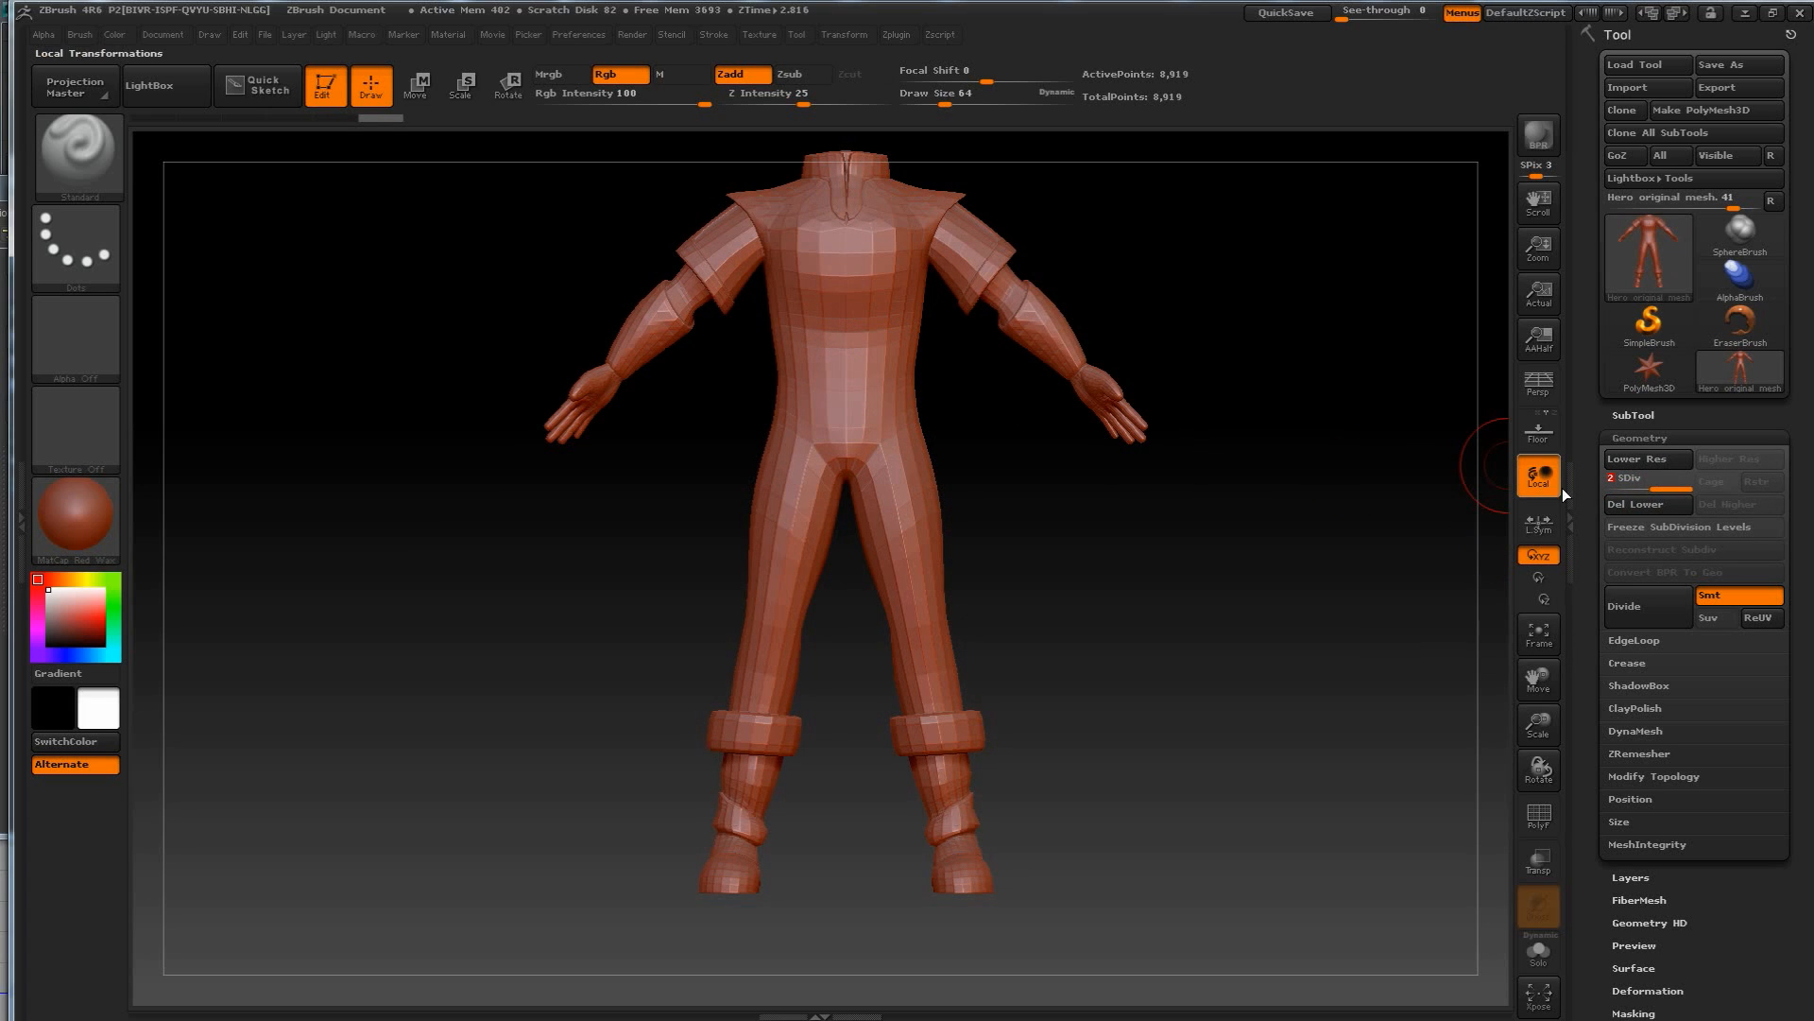
{"action": "left_click", "coordinate": [1653, 605]}
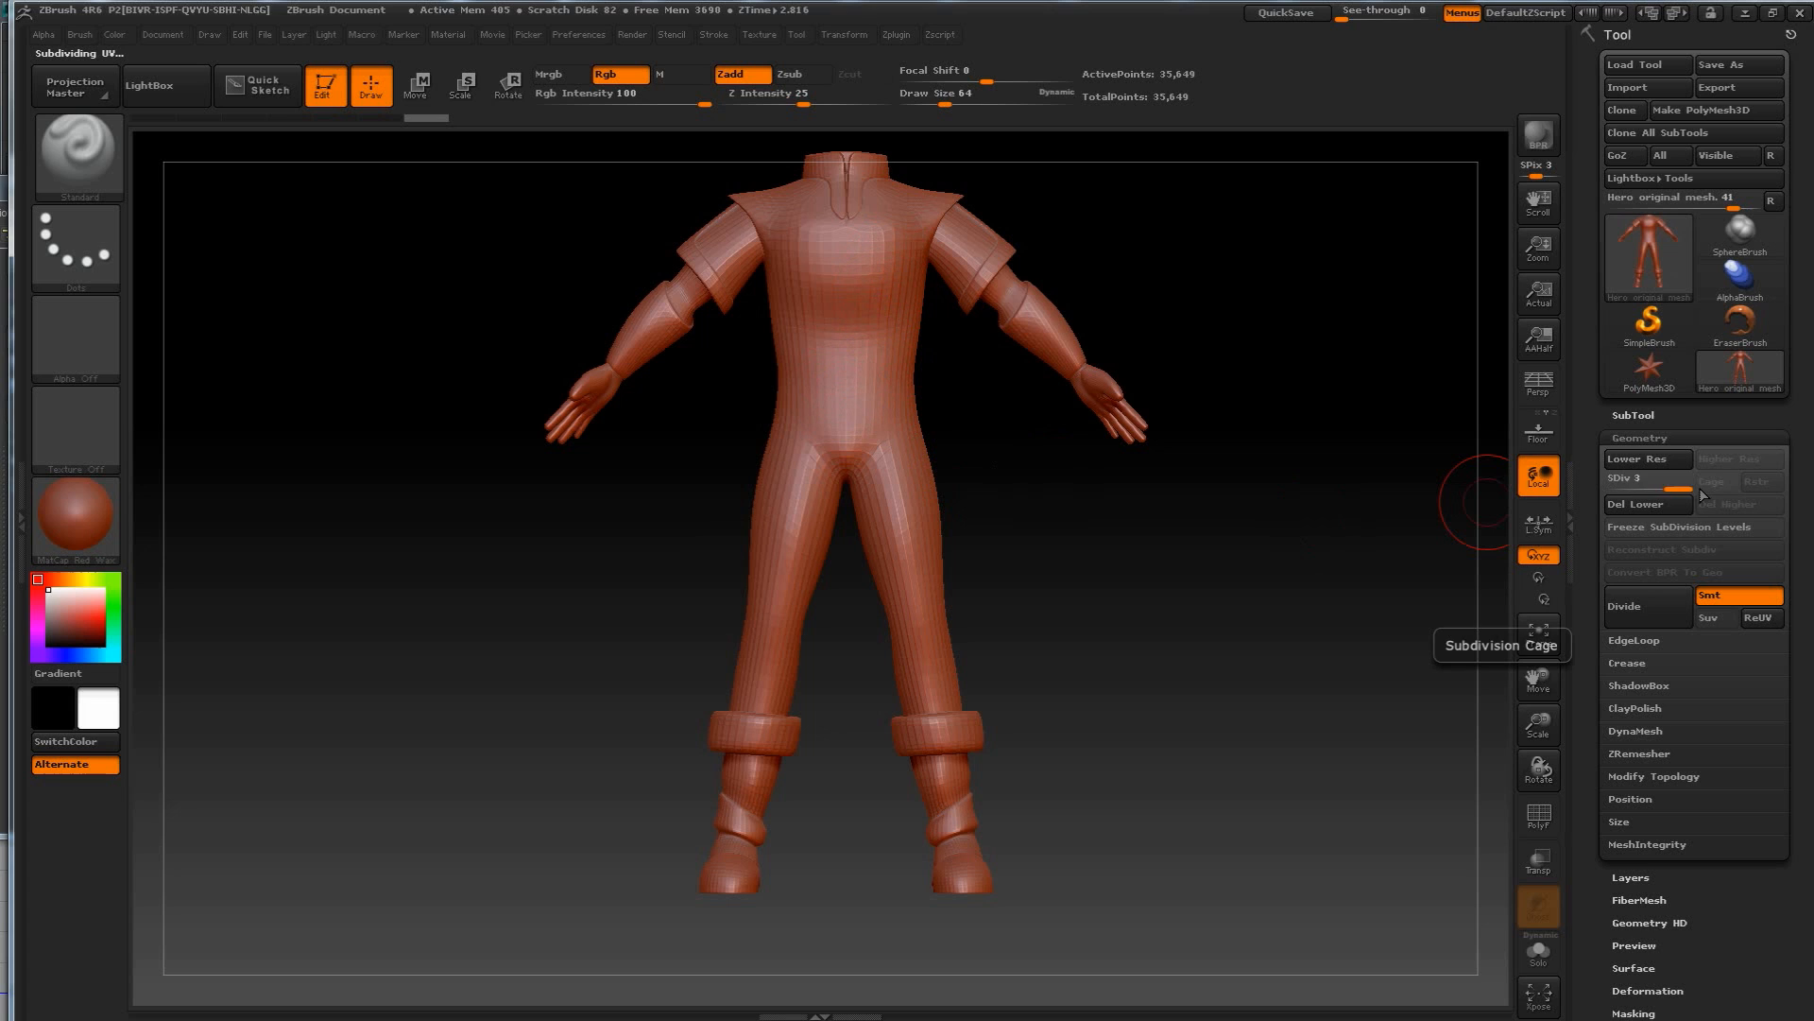
{"action": "left_click_drag", "start_coordinate": [1627, 488], "coordinate": [1687, 487]}
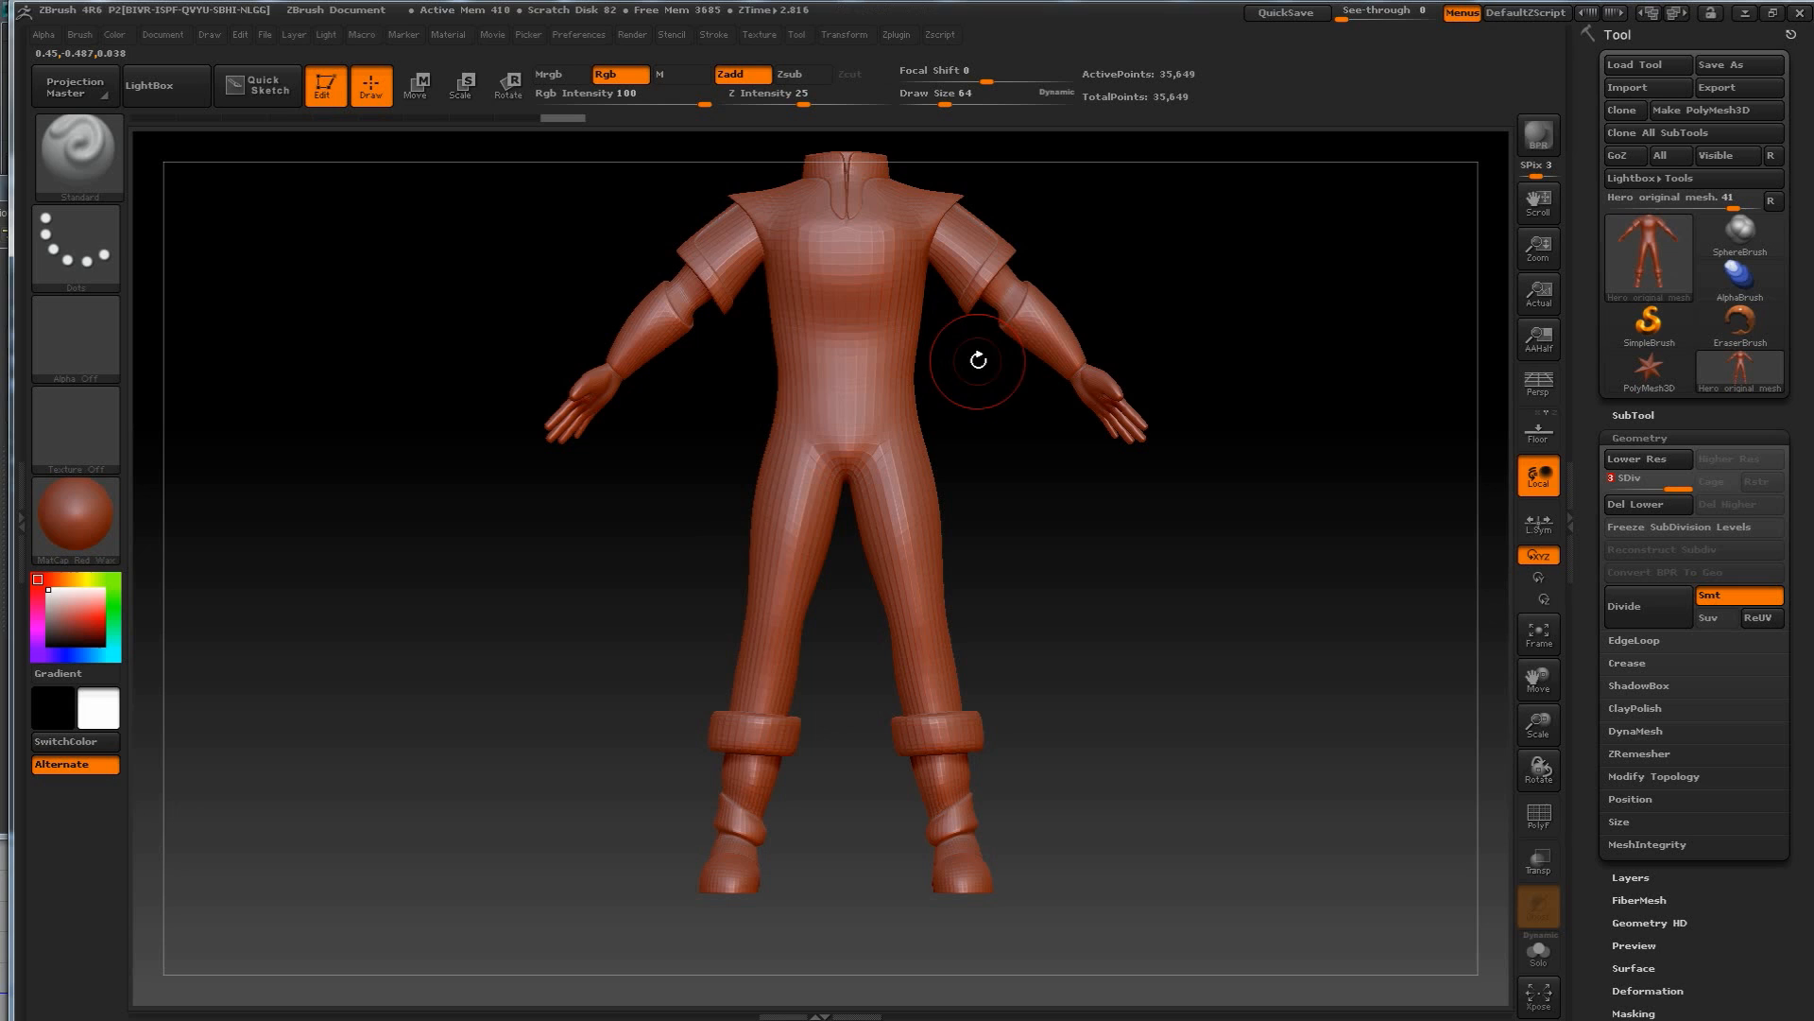
Look over the library of 3D sculpting brushes and keep the Standard brush.
{"action": "left_click", "coordinate": [77, 155]}
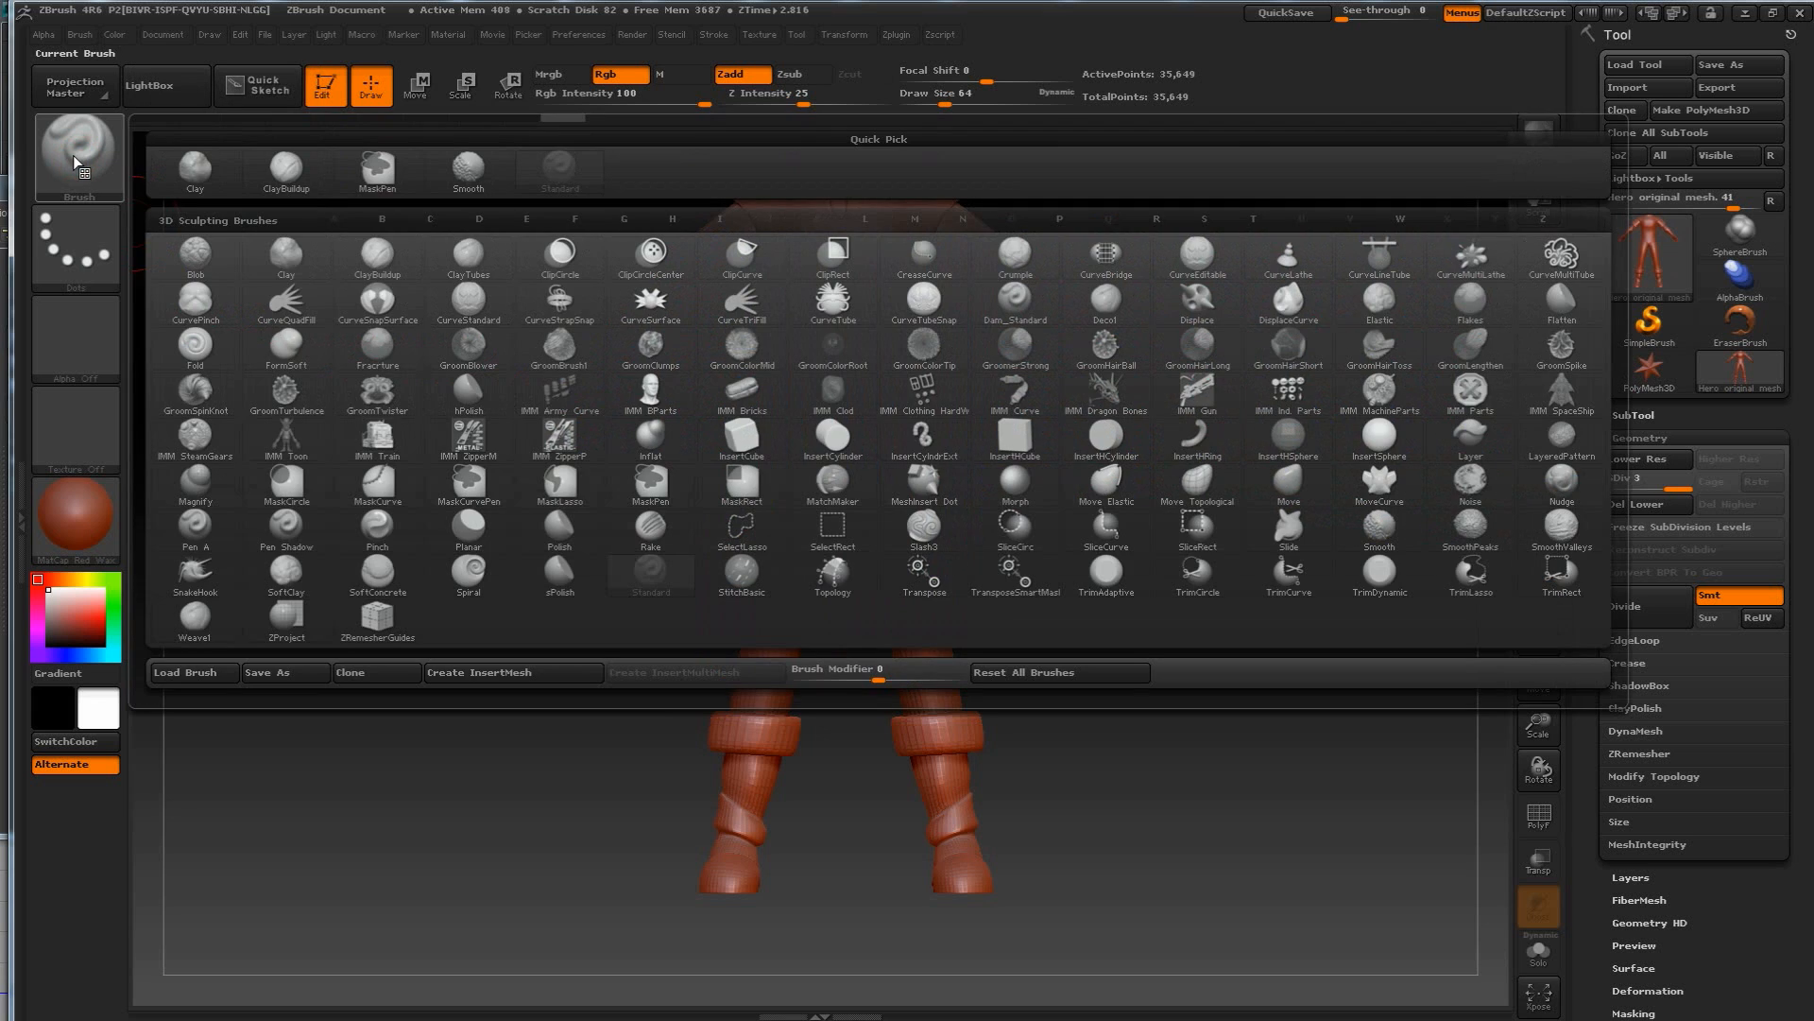
{"action": "left_click", "coordinate": [66, 163]}
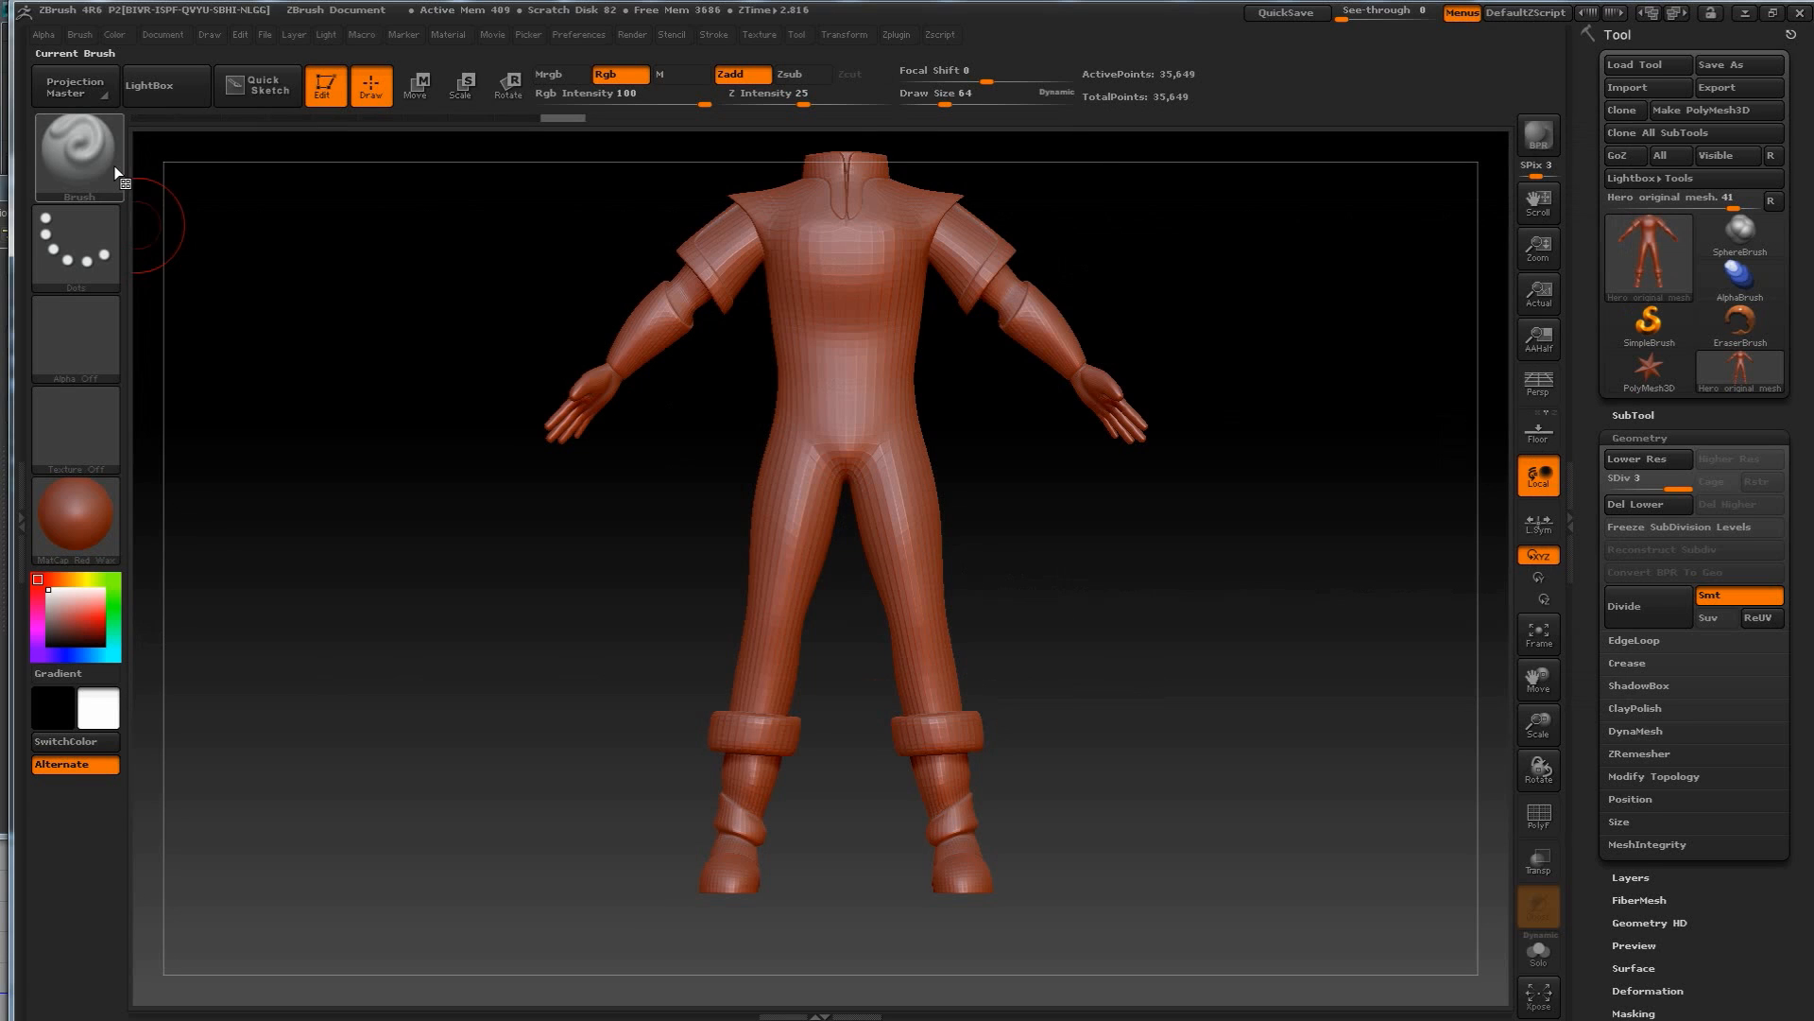
{"action": "left_click", "coordinate": [113, 170]}
Sculpt a broad trial stroke across the torso and hip with the Standard brush at Draw Size 64, and undo it.
{"action": "mouse_move", "coordinate": [880, 295]}
{"action": "left_mouse_down"}
{"action": "mouse_move", "coordinate": [794, 397]}
{"action": "mouse_move", "coordinate": [913, 426]}
{"action": "mouse_move", "coordinate": [945, 496]}
{"action": "left_mouse_up"}
{"action": "mouse_move", "coordinate": [1085, 506]}
{"action": "left_mouse_down"}
{"action": "mouse_move", "coordinate": [1053, 518]}
{"action": "mouse_move", "coordinate": [1073, 517]}
{"action": "left_mouse_up"}
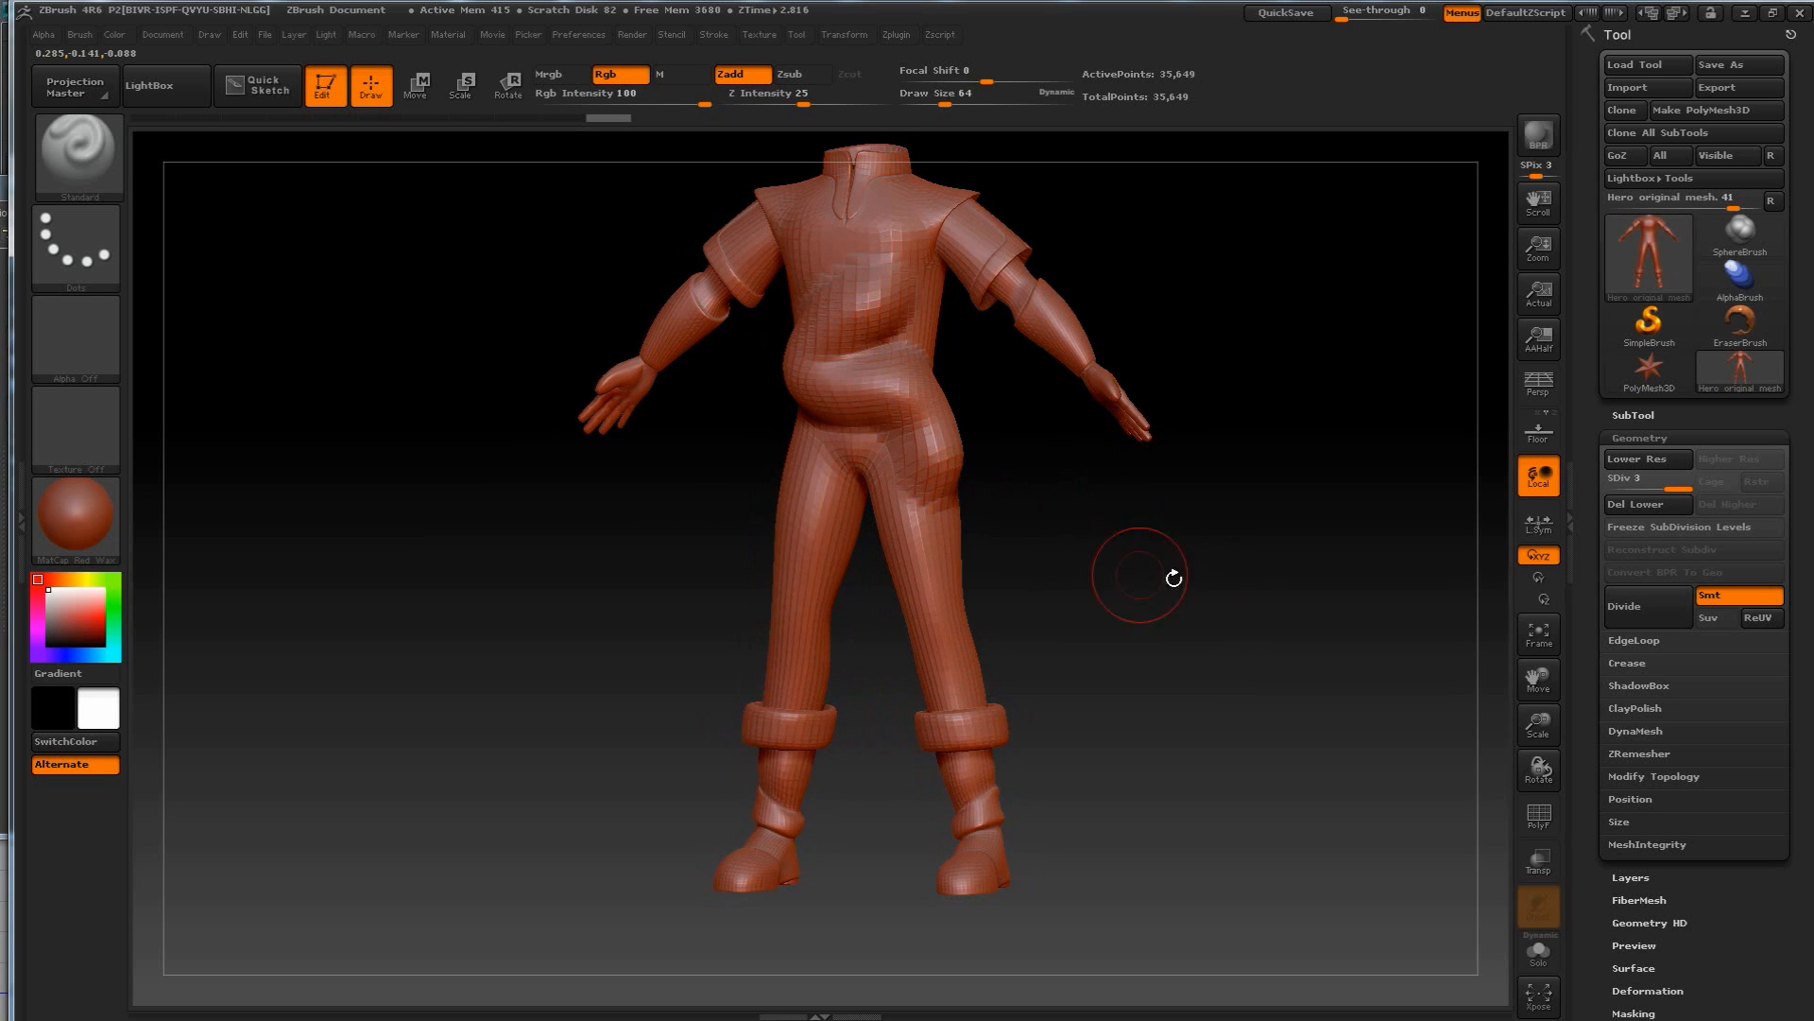
{"action": "mouse_move", "coordinate": [1178, 547]}
{"action": "left_mouse_down"}
{"action": "mouse_move", "coordinate": [1088, 578]}
{"action": "mouse_move", "coordinate": [1085, 506]}
{"action": "mouse_move", "coordinate": [1154, 514]}
{"action": "mouse_move", "coordinate": [1199, 596]}
{"action": "mouse_move", "coordinate": [1287, 614]}
{"action": "mouse_move", "coordinate": [1296, 539]}
{"action": "mouse_move", "coordinate": [1236, 519]}
{"action": "mouse_move", "coordinate": [1182, 539]}
{"action": "mouse_move", "coordinate": [1203, 551]}
{"action": "left_mouse_up"}
{"action": "key", "text": "ctrl"}
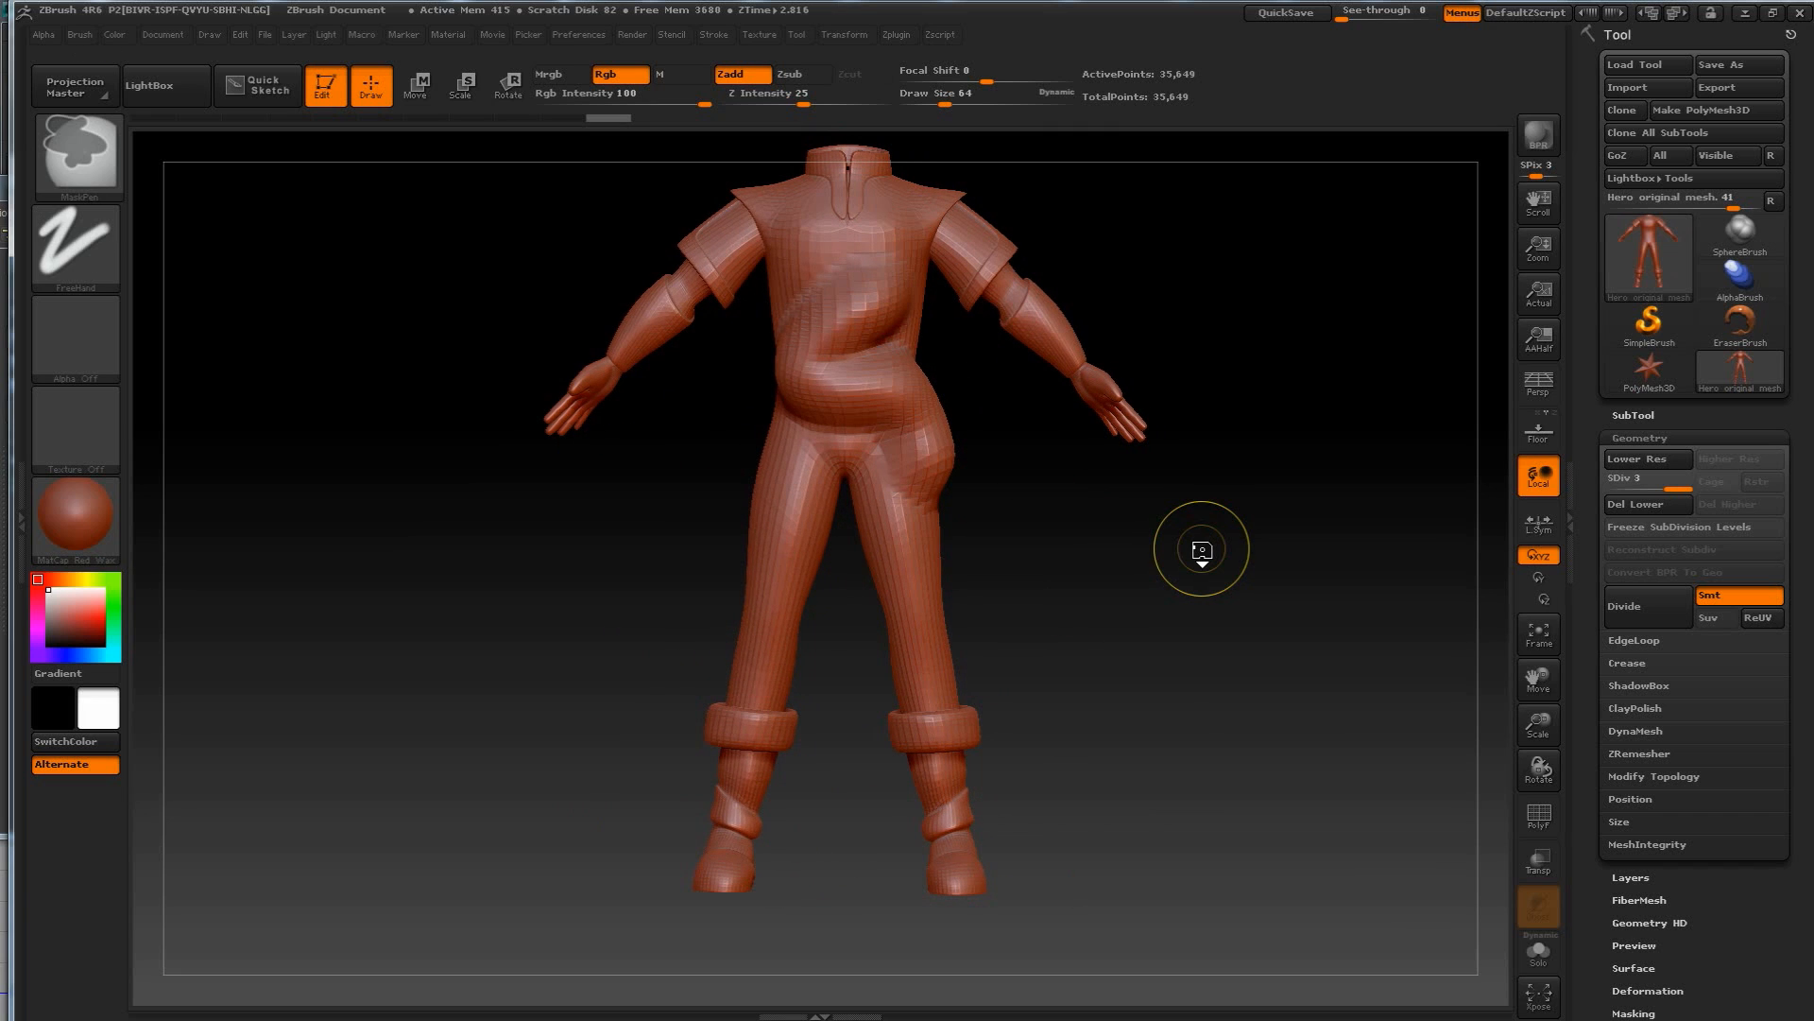
{"action": "key", "text": "ctrl+z"}
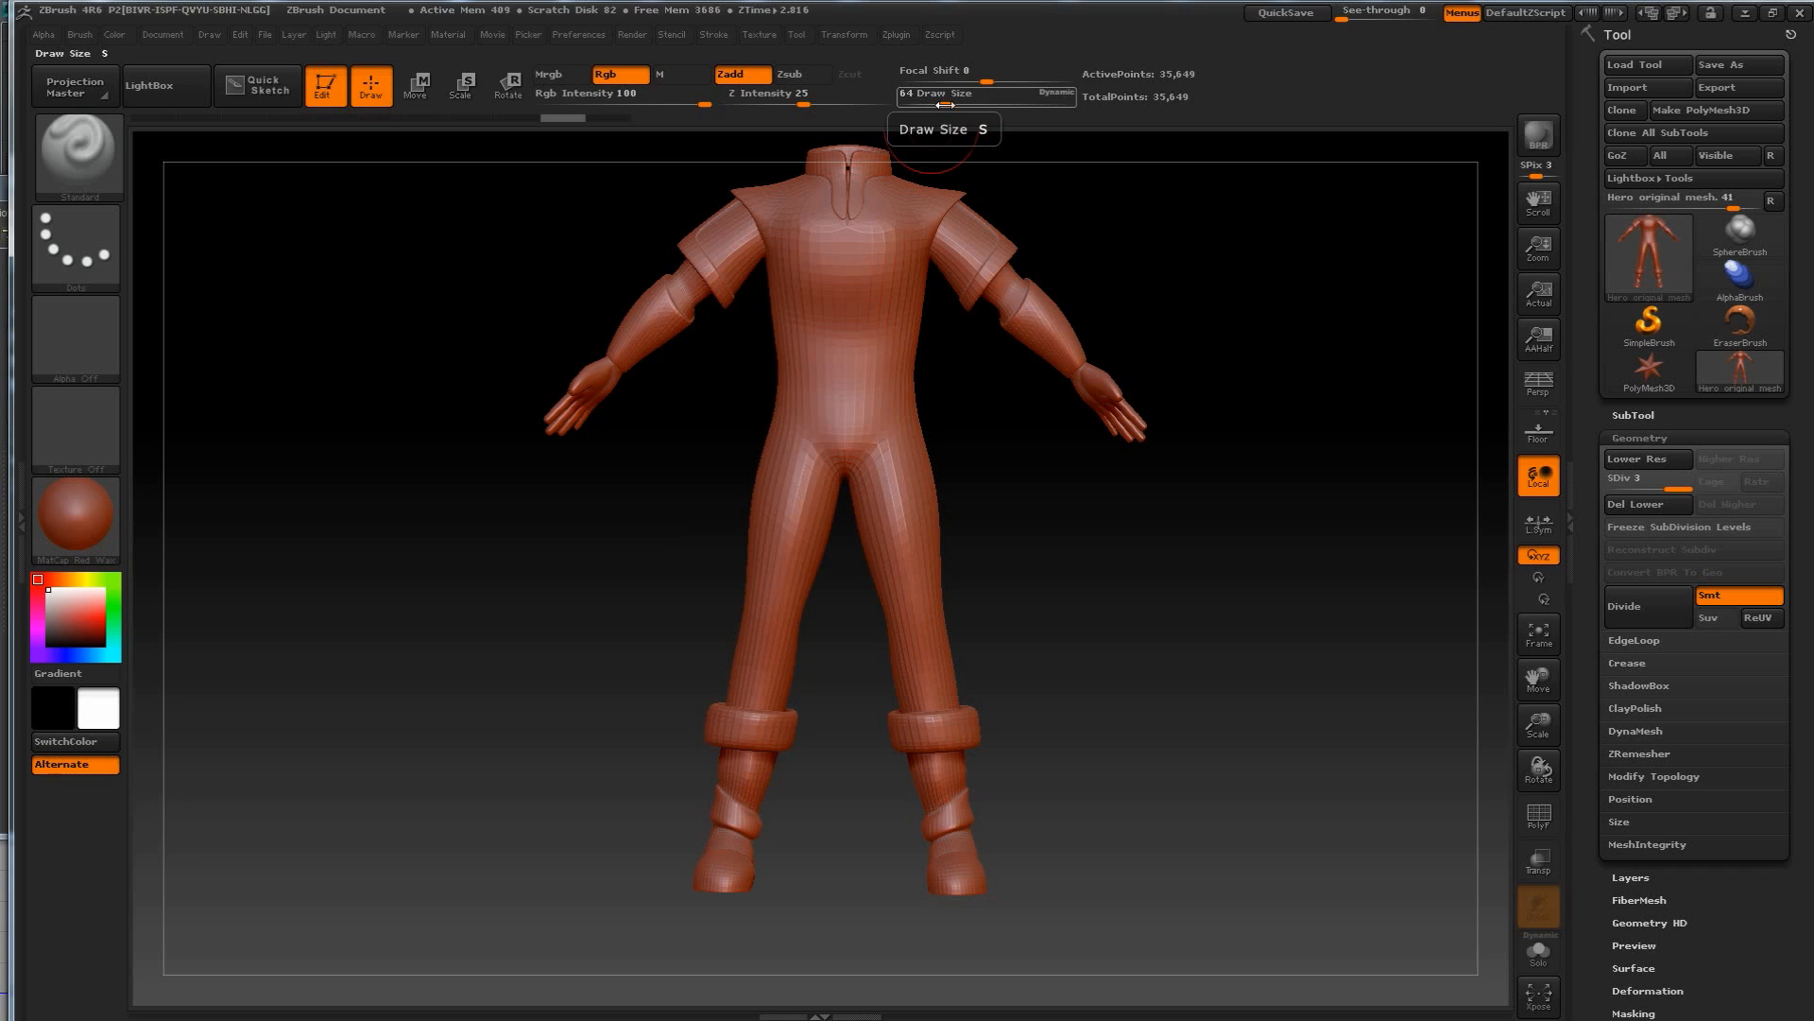
Set the brush's Draw Size to 14 and sculpt a thin, winding trial stroke on the front of the torso.
{"action": "left_click_drag", "start_coordinate": [931, 101], "coordinate": [926, 105]}
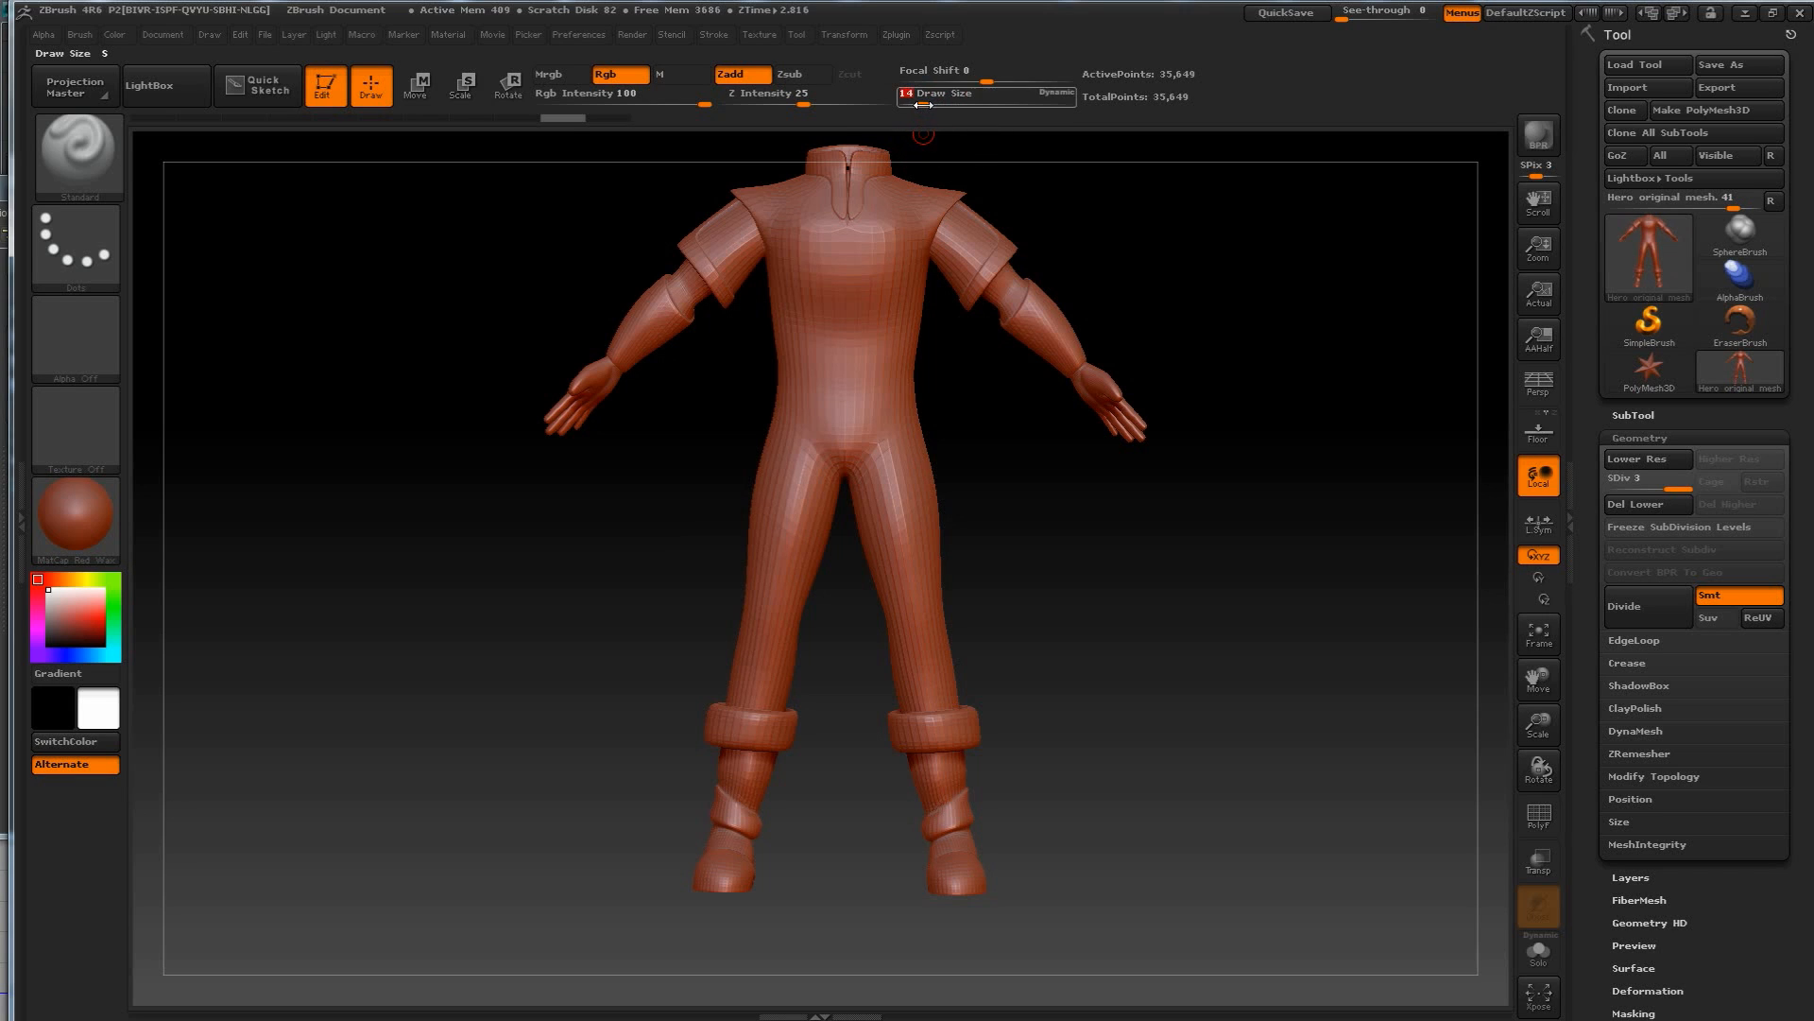
{"action": "mouse_move", "coordinate": [855, 288]}
{"action": "left_mouse_down"}
{"action": "mouse_move", "coordinate": [827, 326]}
{"action": "mouse_move", "coordinate": [832, 359]}
{"action": "left_mouse_up"}
{"action": "left_click_drag", "start_coordinate": [994, 418], "coordinate": [942, 461]}
{"action": "left_click_drag", "start_coordinate": [1128, 519], "coordinate": [1229, 475]}
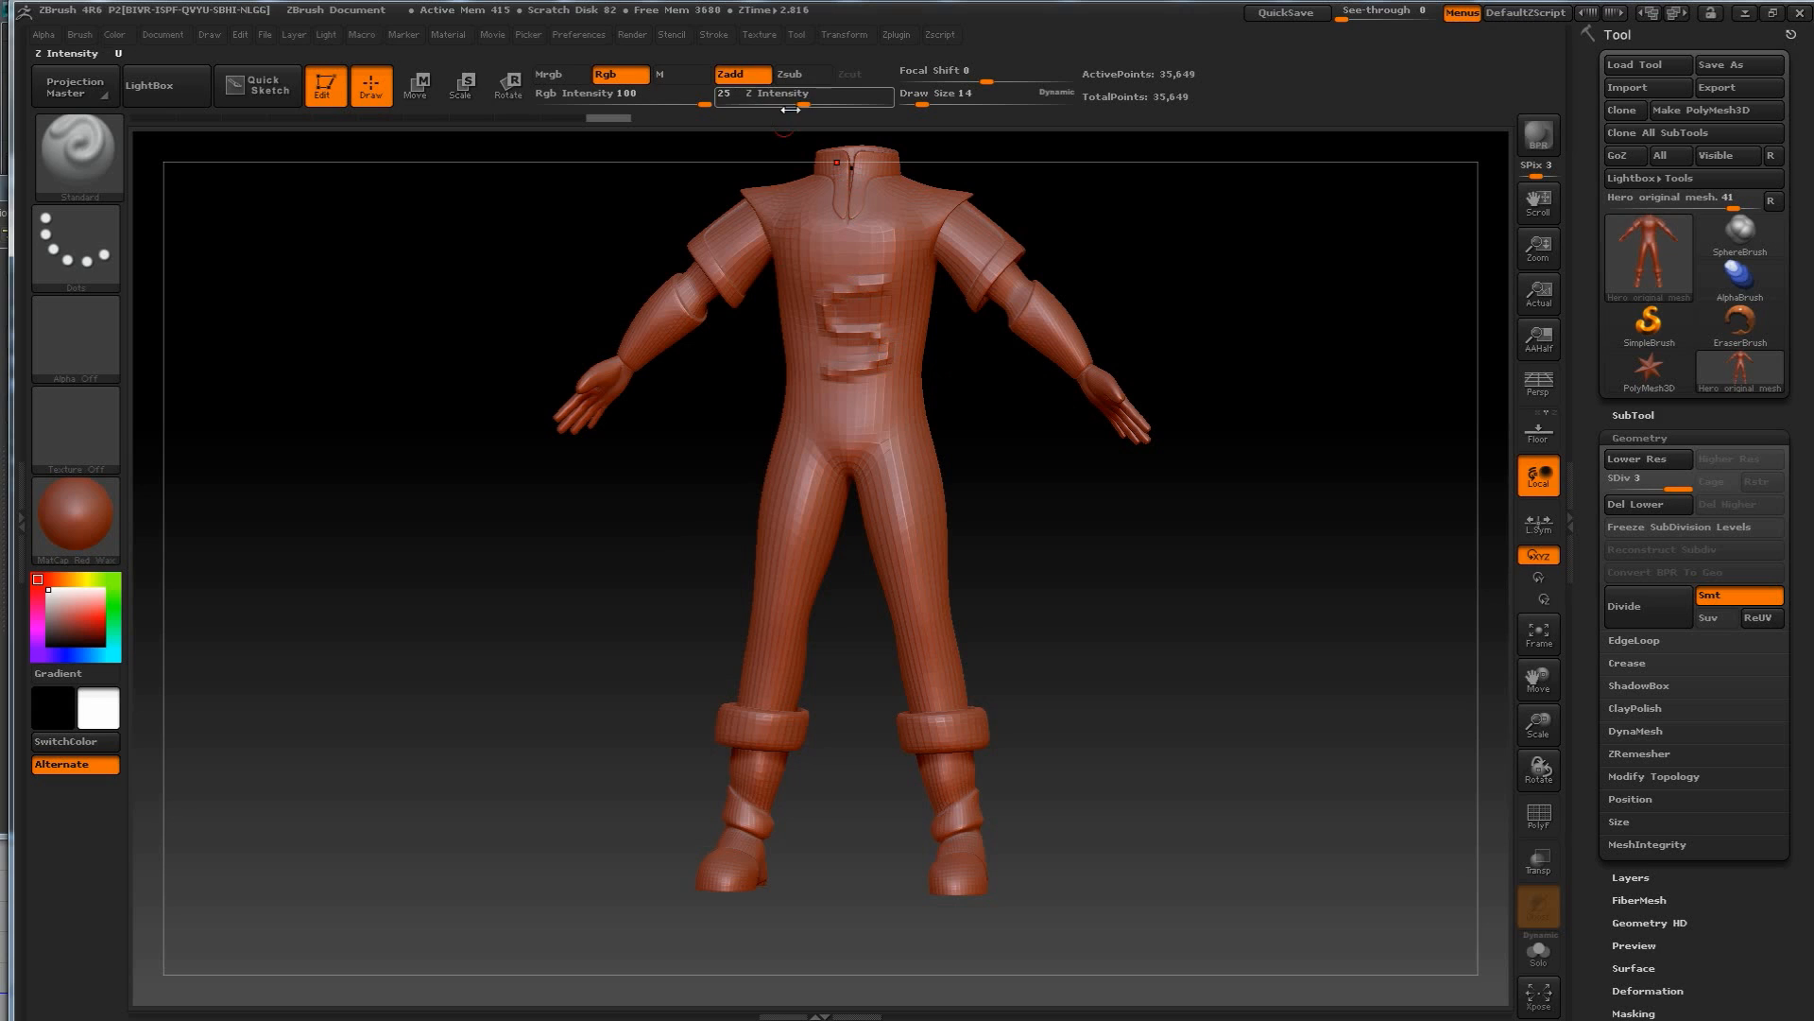
Set the Z Intensity to 58 and sculpt stronger trial strokes above and around the first one on the torso.
{"action": "left_click_drag", "start_coordinate": [804, 105], "coordinate": [847, 104]}
{"action": "left_click_drag", "start_coordinate": [879, 263], "coordinate": [819, 277]}
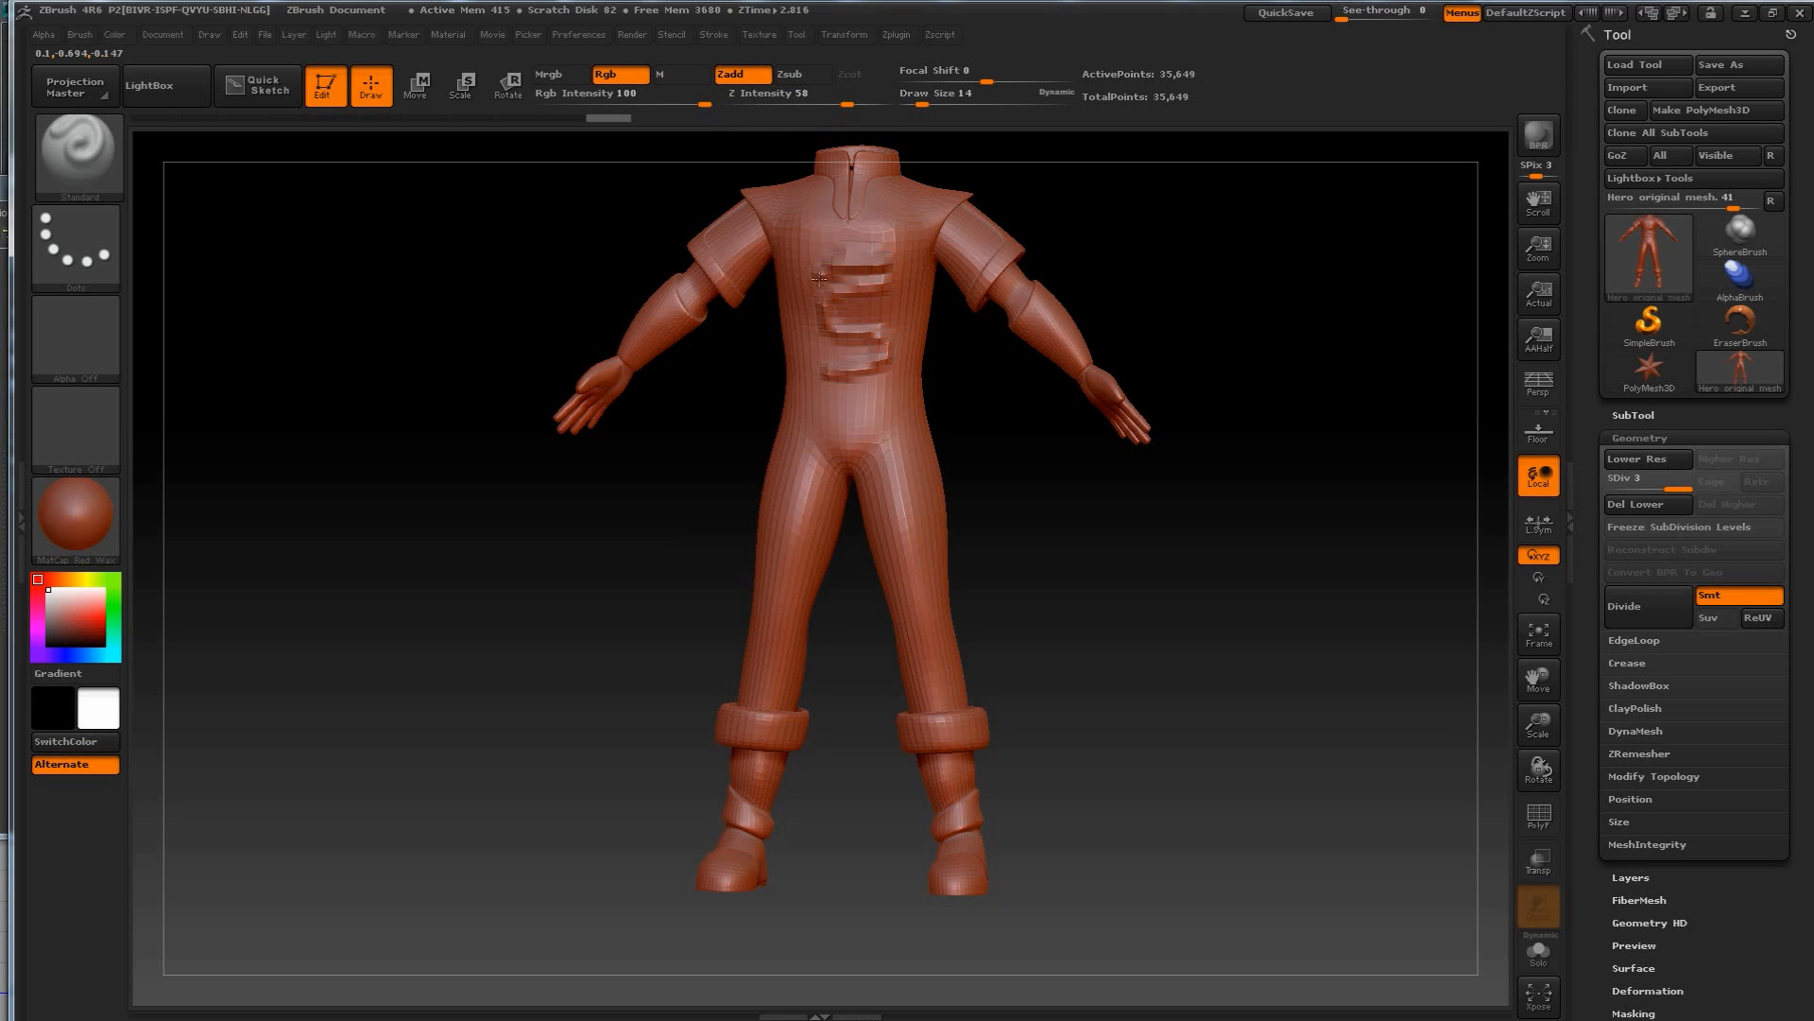
{"action": "mouse_move", "coordinate": [797, 360]}
{"action": "left_mouse_down"}
{"action": "mouse_move", "coordinate": [884, 416]}
{"action": "mouse_move", "coordinate": [903, 263]}
{"action": "left_mouse_up"}
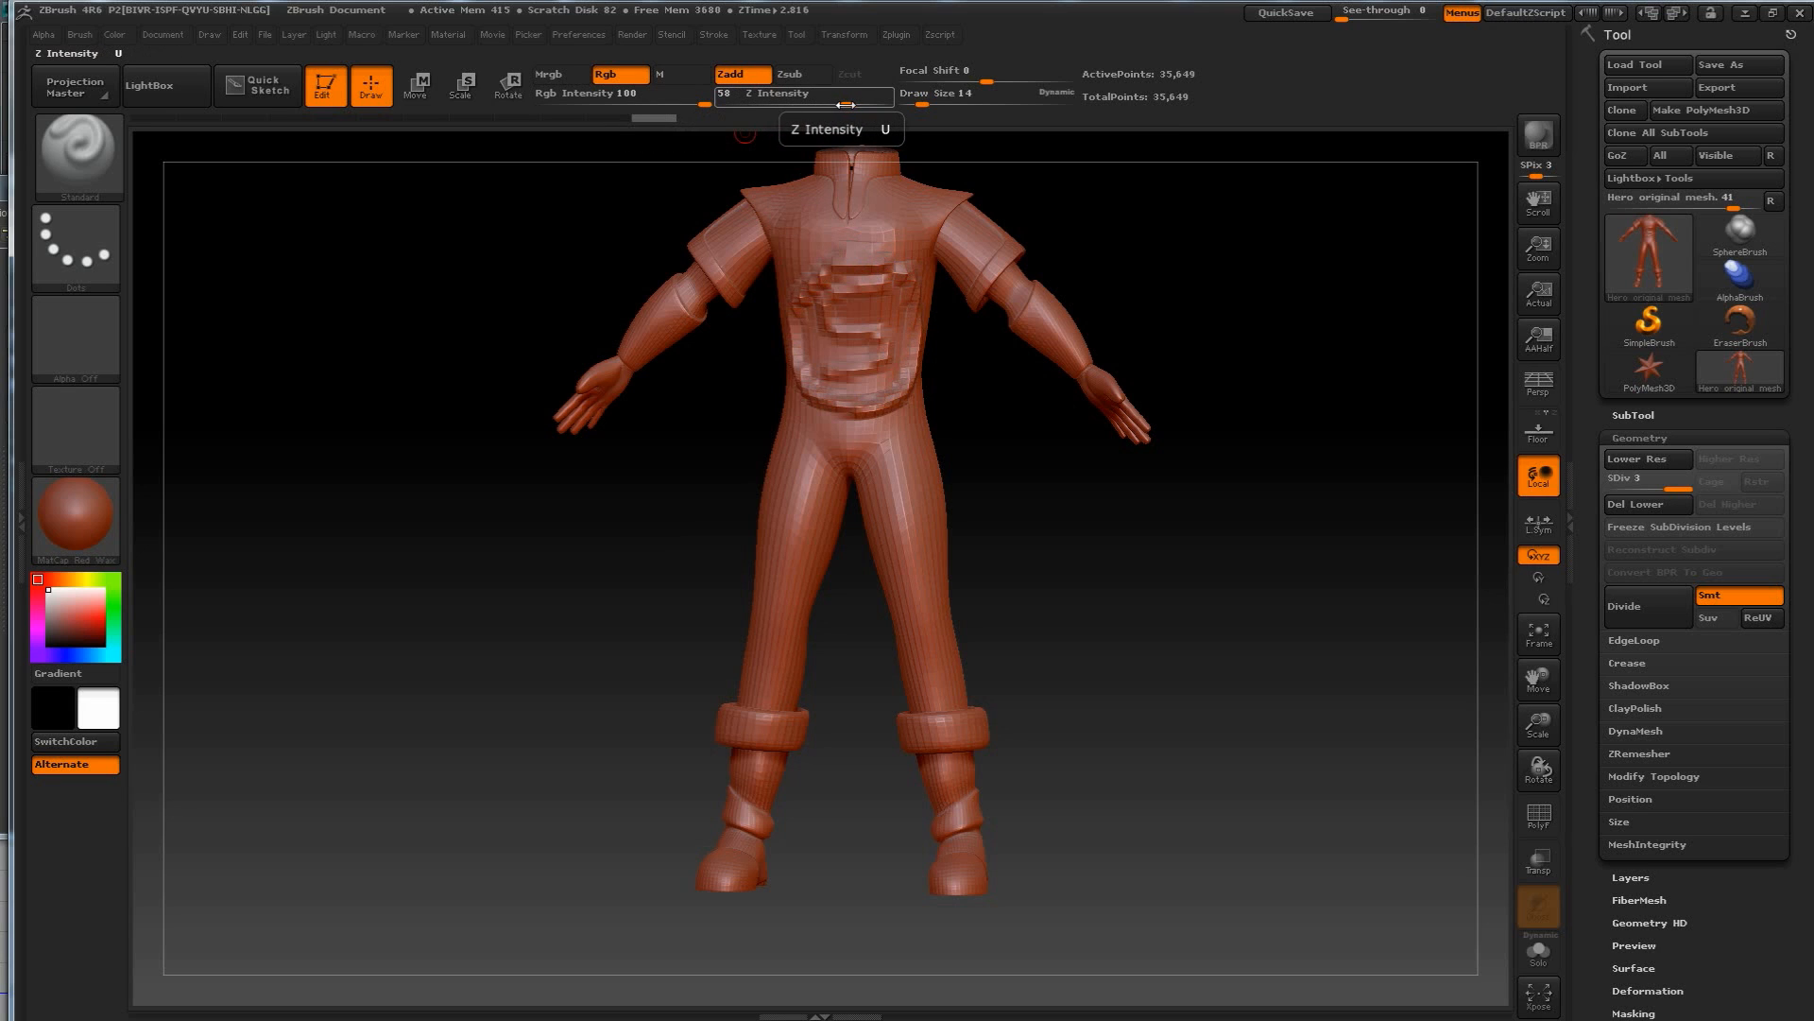
Reduce the brush's Z Intensity to 3 and bring it back up to 19.
{"action": "left_click_drag", "start_coordinate": [845, 105], "coordinate": [750, 120]}
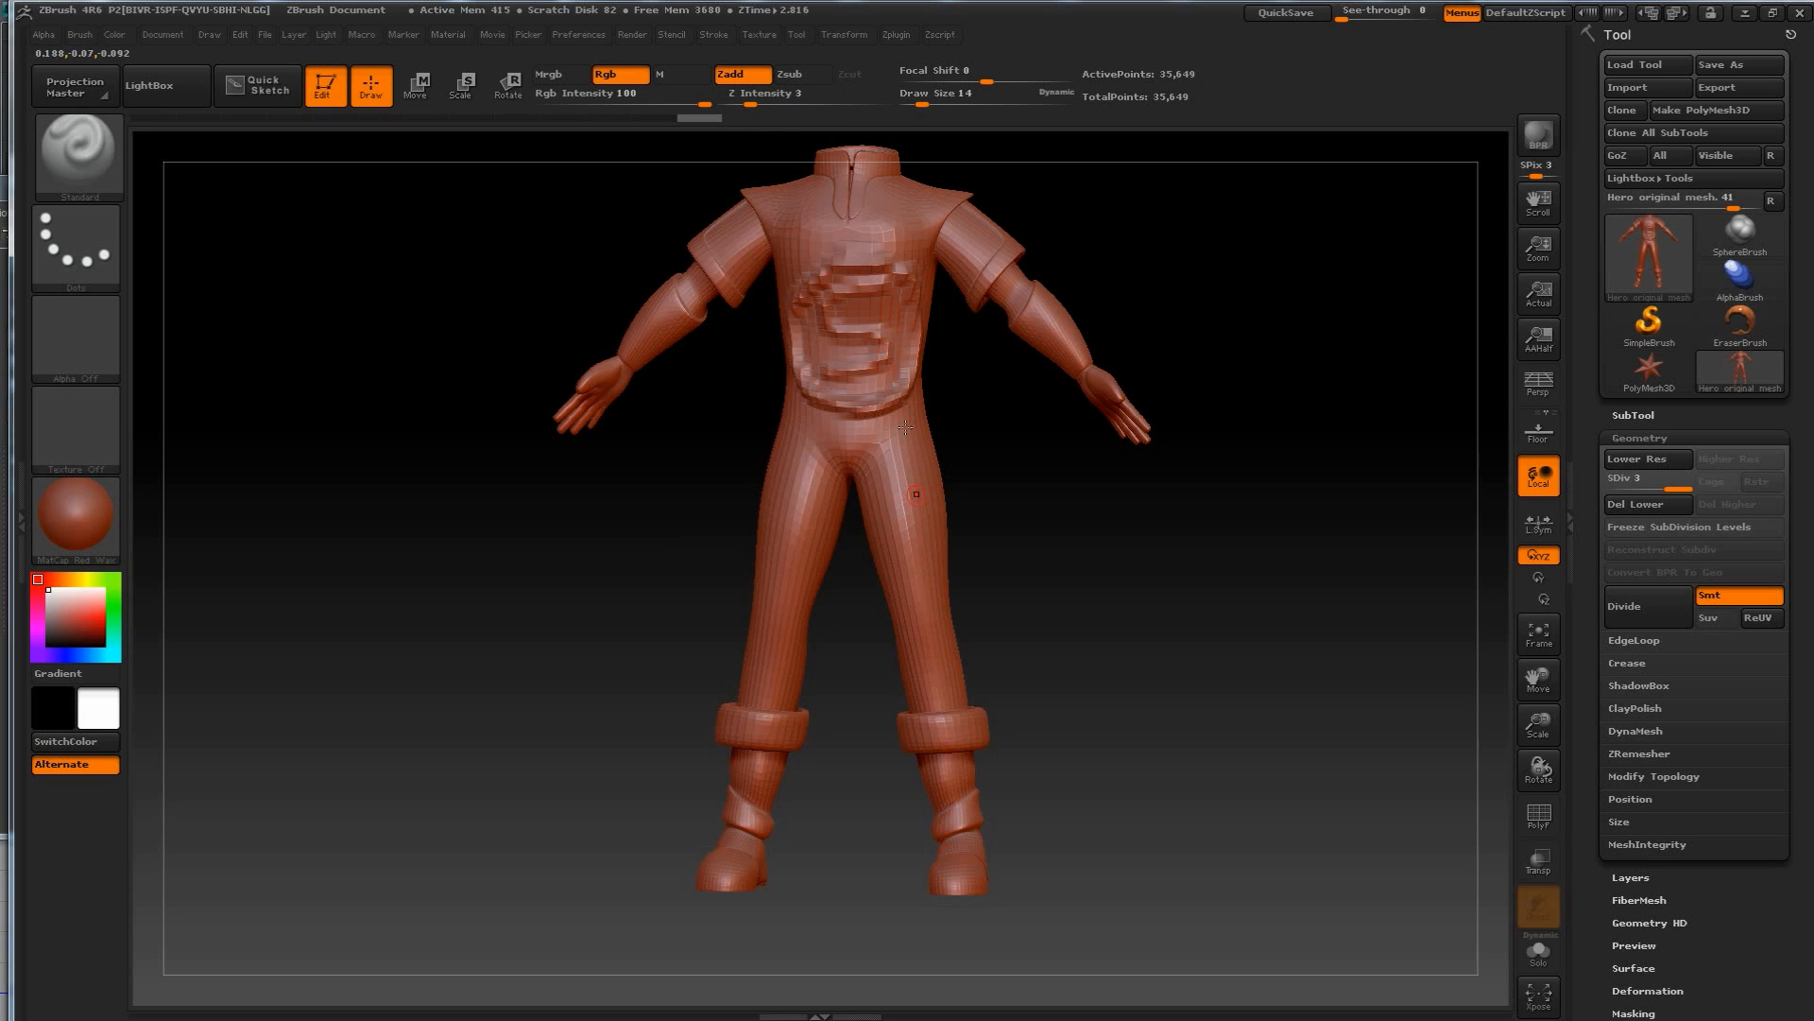
{"action": "left_click_drag", "start_coordinate": [750, 101], "coordinate": [762, 103]}
{"action": "left_click_drag", "start_coordinate": [762, 104], "coordinate": [794, 104]}
Undo all the trial strokes sculpted on the hero's torso.
{"action": "key", "text": "ctrl+z"}
{"action": "key", "text": "ctrl+z"}
{"action": "key", "text": "ctrl+z"}
{"action": "key", "text": "ctrl+z"}
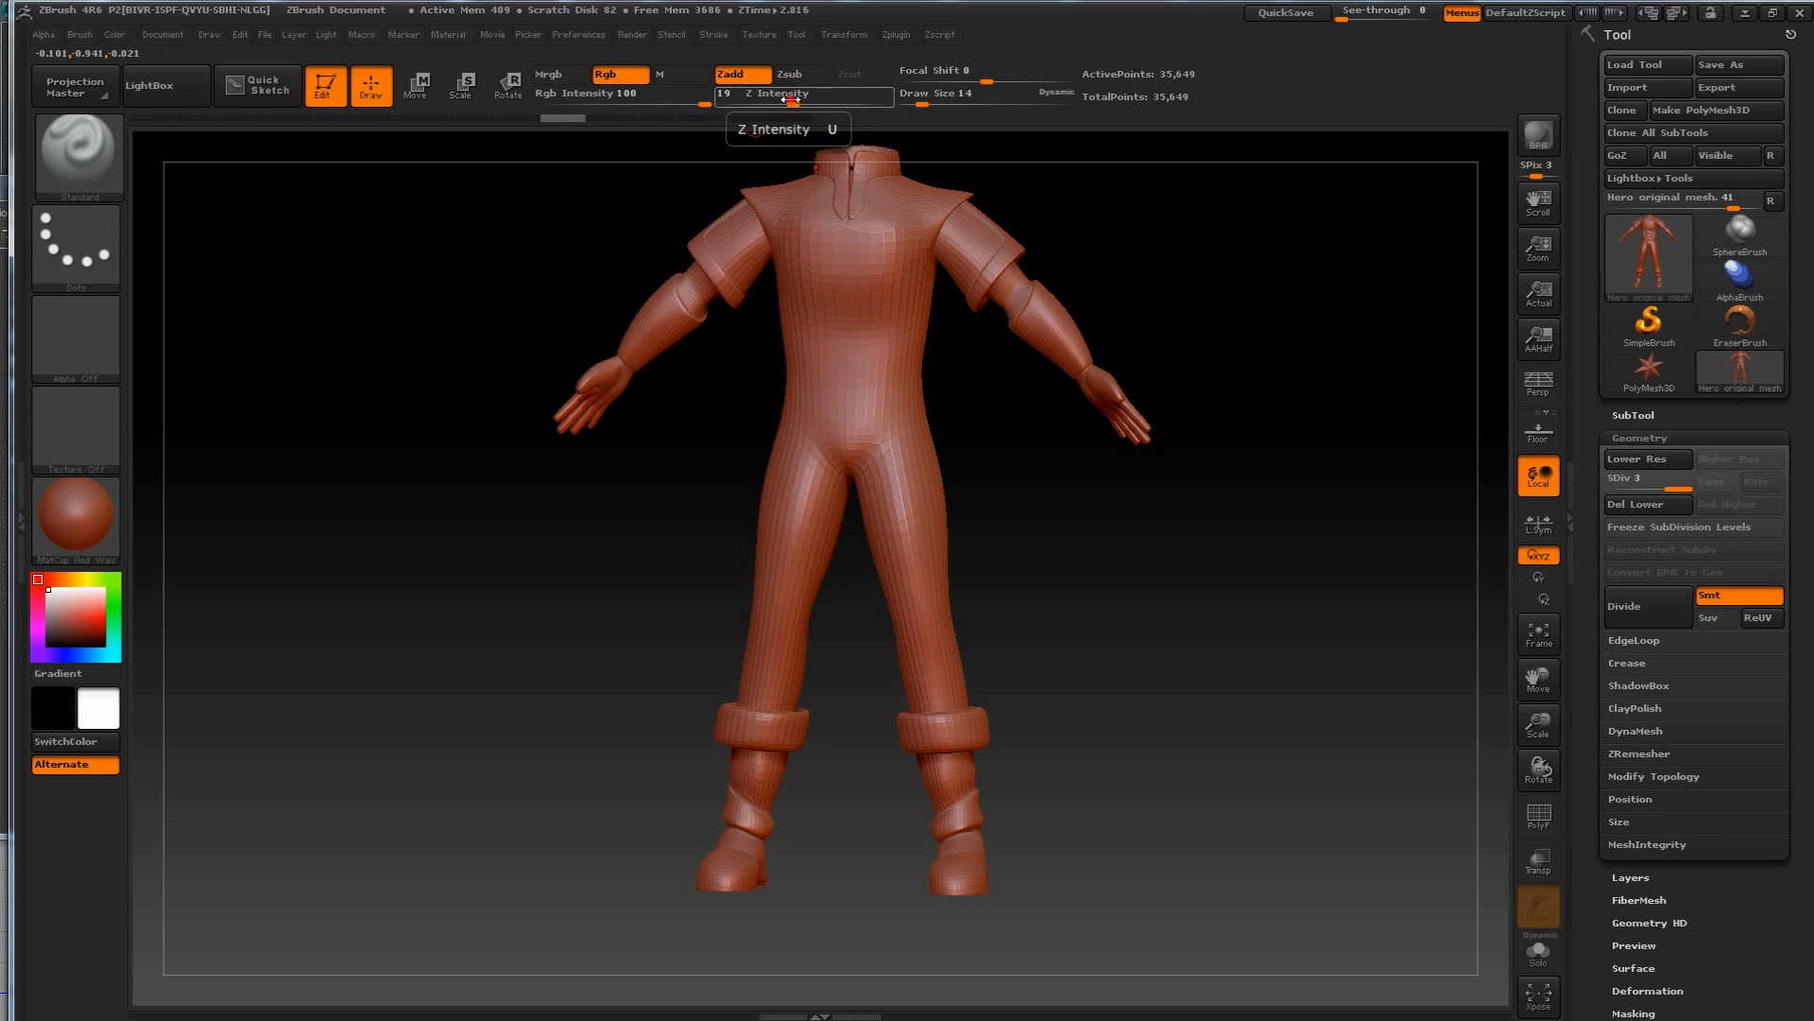
Set the Standard brush's Z Intensity to 25 and its Draw Size to 56.
{"action": "left_click_drag", "start_coordinate": [793, 99], "coordinate": [808, 99]}
{"action": "left_click_drag", "start_coordinate": [921, 103], "coordinate": [941, 103]}
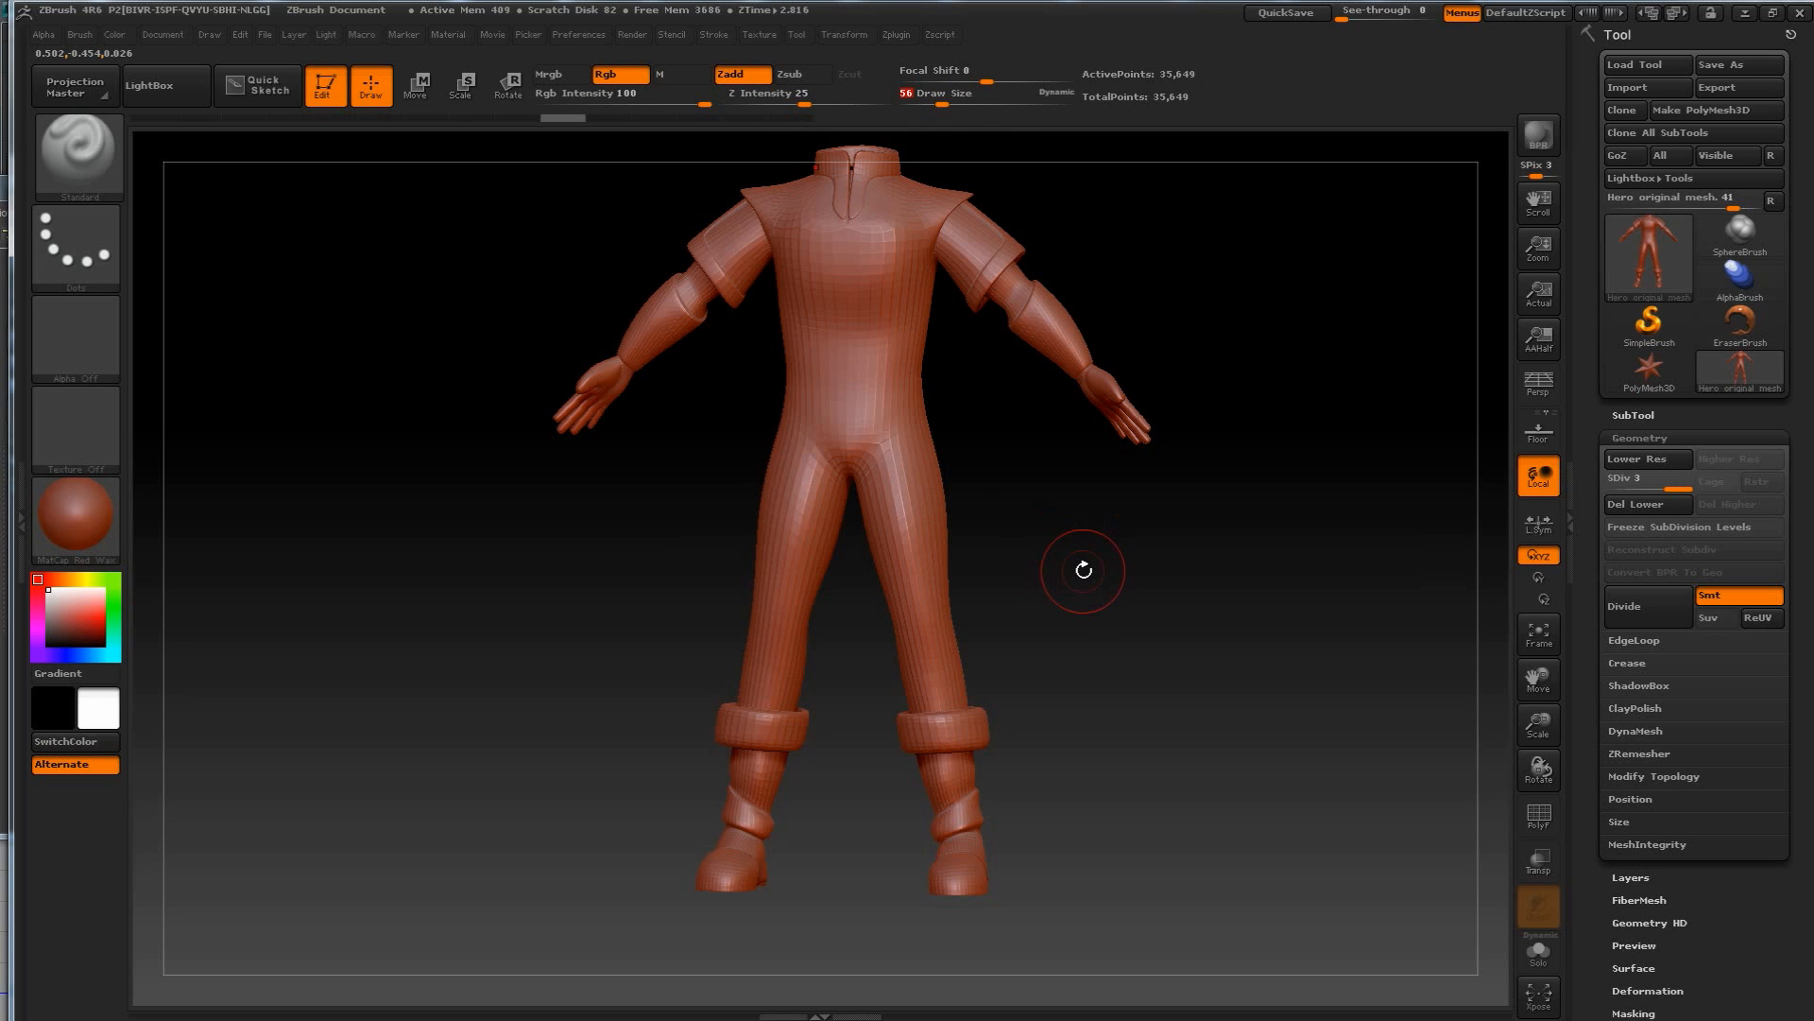
Examine the whole hero mesh by orbiting, panning and zooming around it in the viewport.
{"action": "mouse_move", "coordinate": [1093, 571]}
{"action": "left_mouse_down"}
{"action": "mouse_move", "coordinate": [1061, 599]}
{"action": "mouse_move", "coordinate": [1026, 586]}
{"action": "mouse_move", "coordinate": [1073, 567]}
{"action": "mouse_move", "coordinate": [1110, 583]}
{"action": "mouse_move", "coordinate": [1073, 555]}
{"action": "mouse_move", "coordinate": [1045, 615]}
{"action": "mouse_move", "coordinate": [1096, 602]}
{"action": "left_mouse_up"}
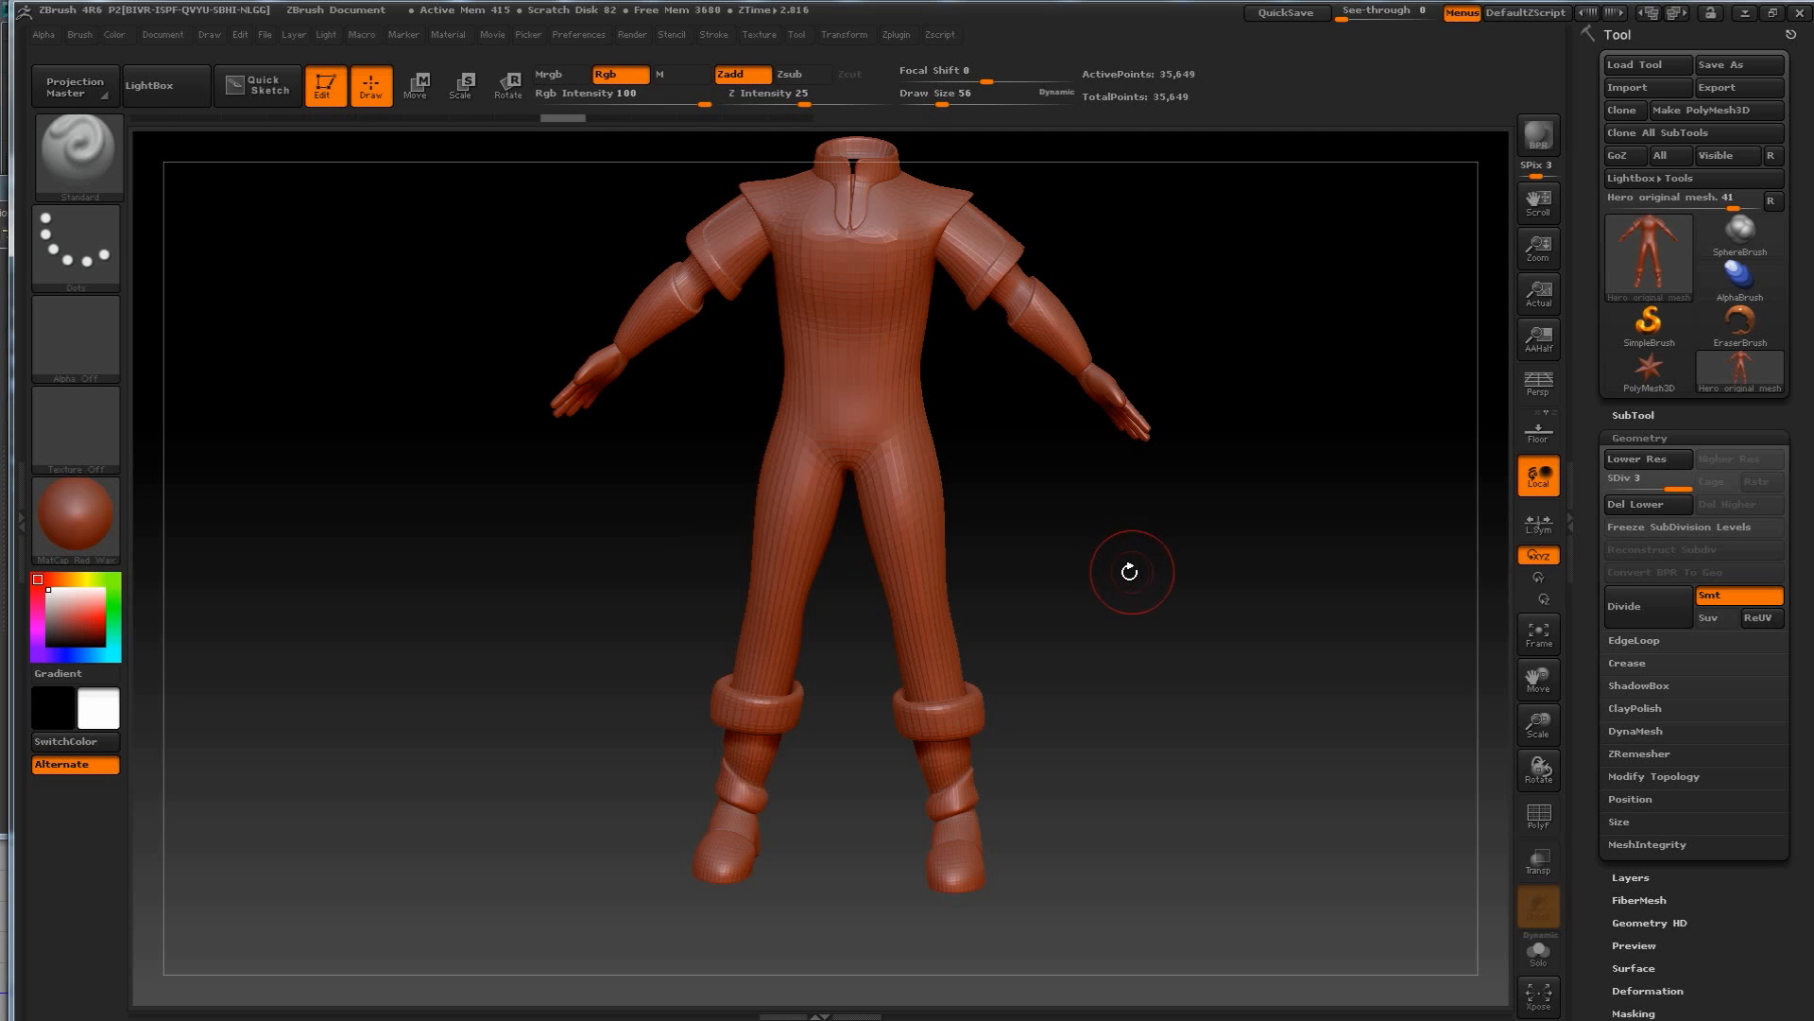
{"action": "left_click_drag", "start_coordinate": [1173, 598], "coordinate": [1132, 656], "text": "alt"}
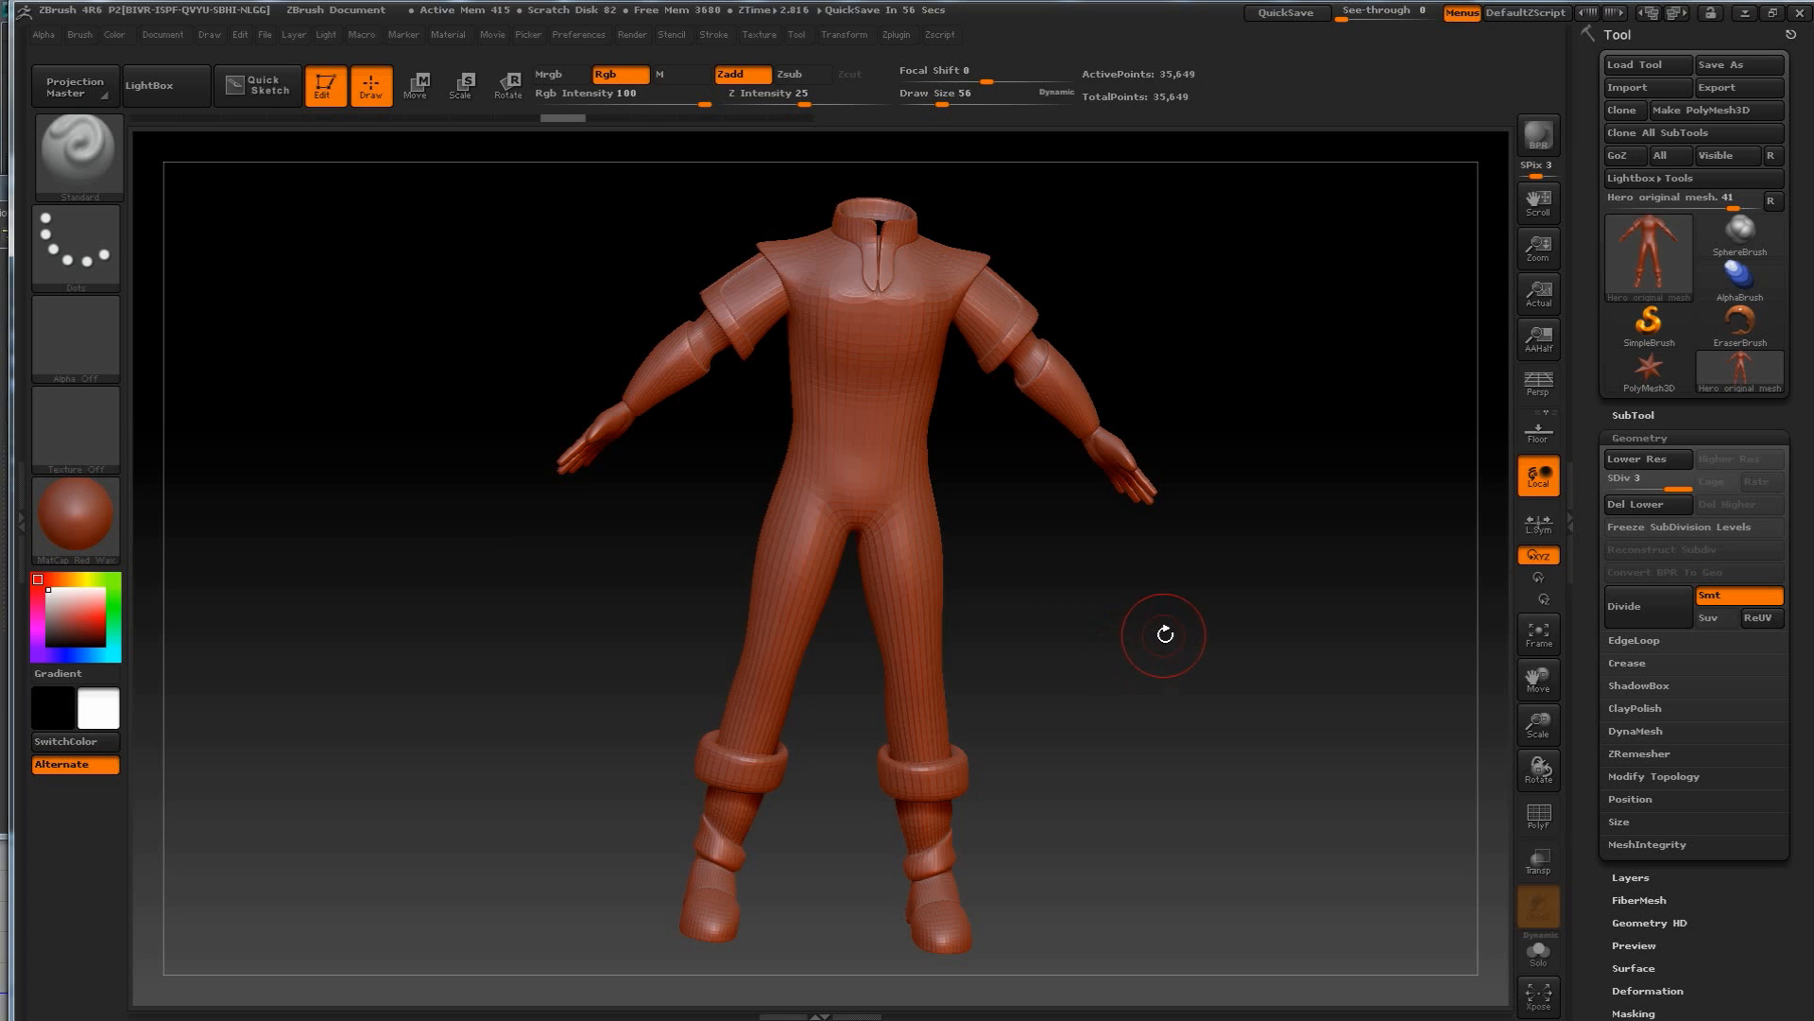
{"action": "left_click_drag", "start_coordinate": [1172, 640], "coordinate": [1136, 633]}
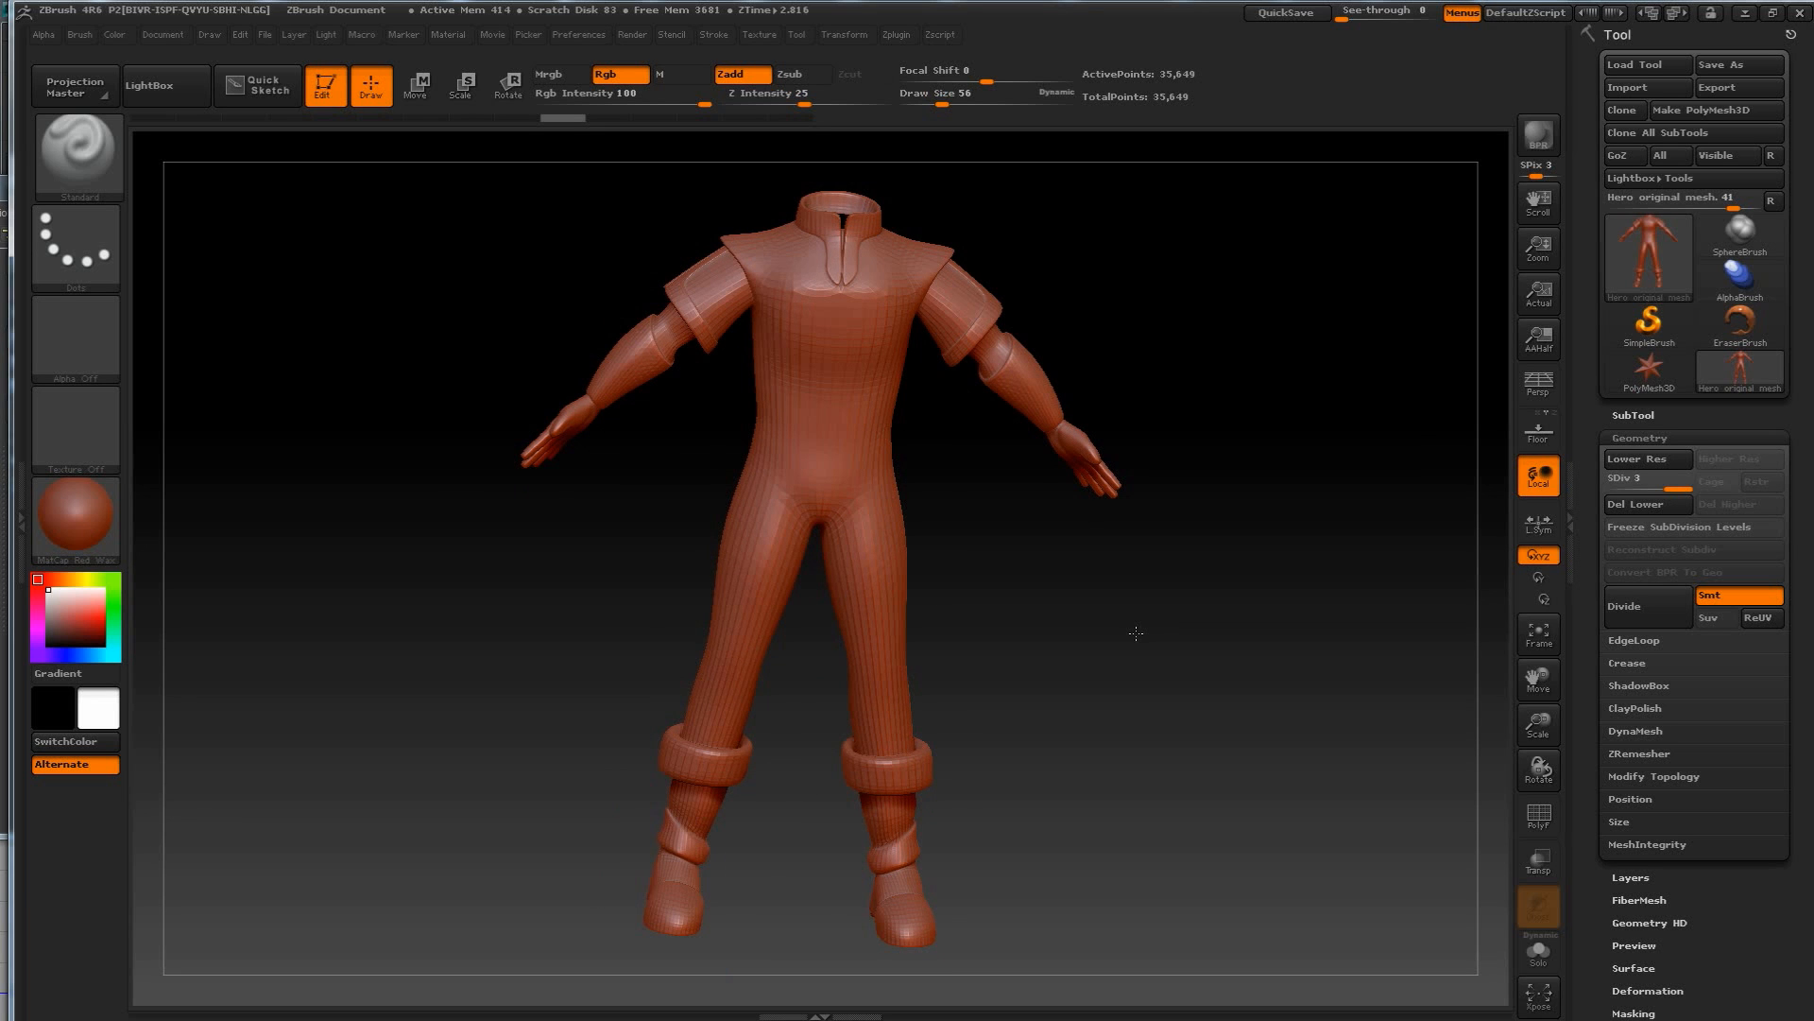
{"action": "key", "text": "f"}
{"action": "mouse_move", "coordinate": [1137, 635]}
{"action": "left_mouse_down", "text": "alt"}
{"action": "mouse_move", "coordinate": [1146, 781]}
{"action": "mouse_move", "coordinate": [1154, 562]}
{"action": "mouse_move", "coordinate": [1157, 699]}
{"action": "mouse_move", "coordinate": [1156, 624]}
{"action": "left_mouse_up", "text": "alt"}
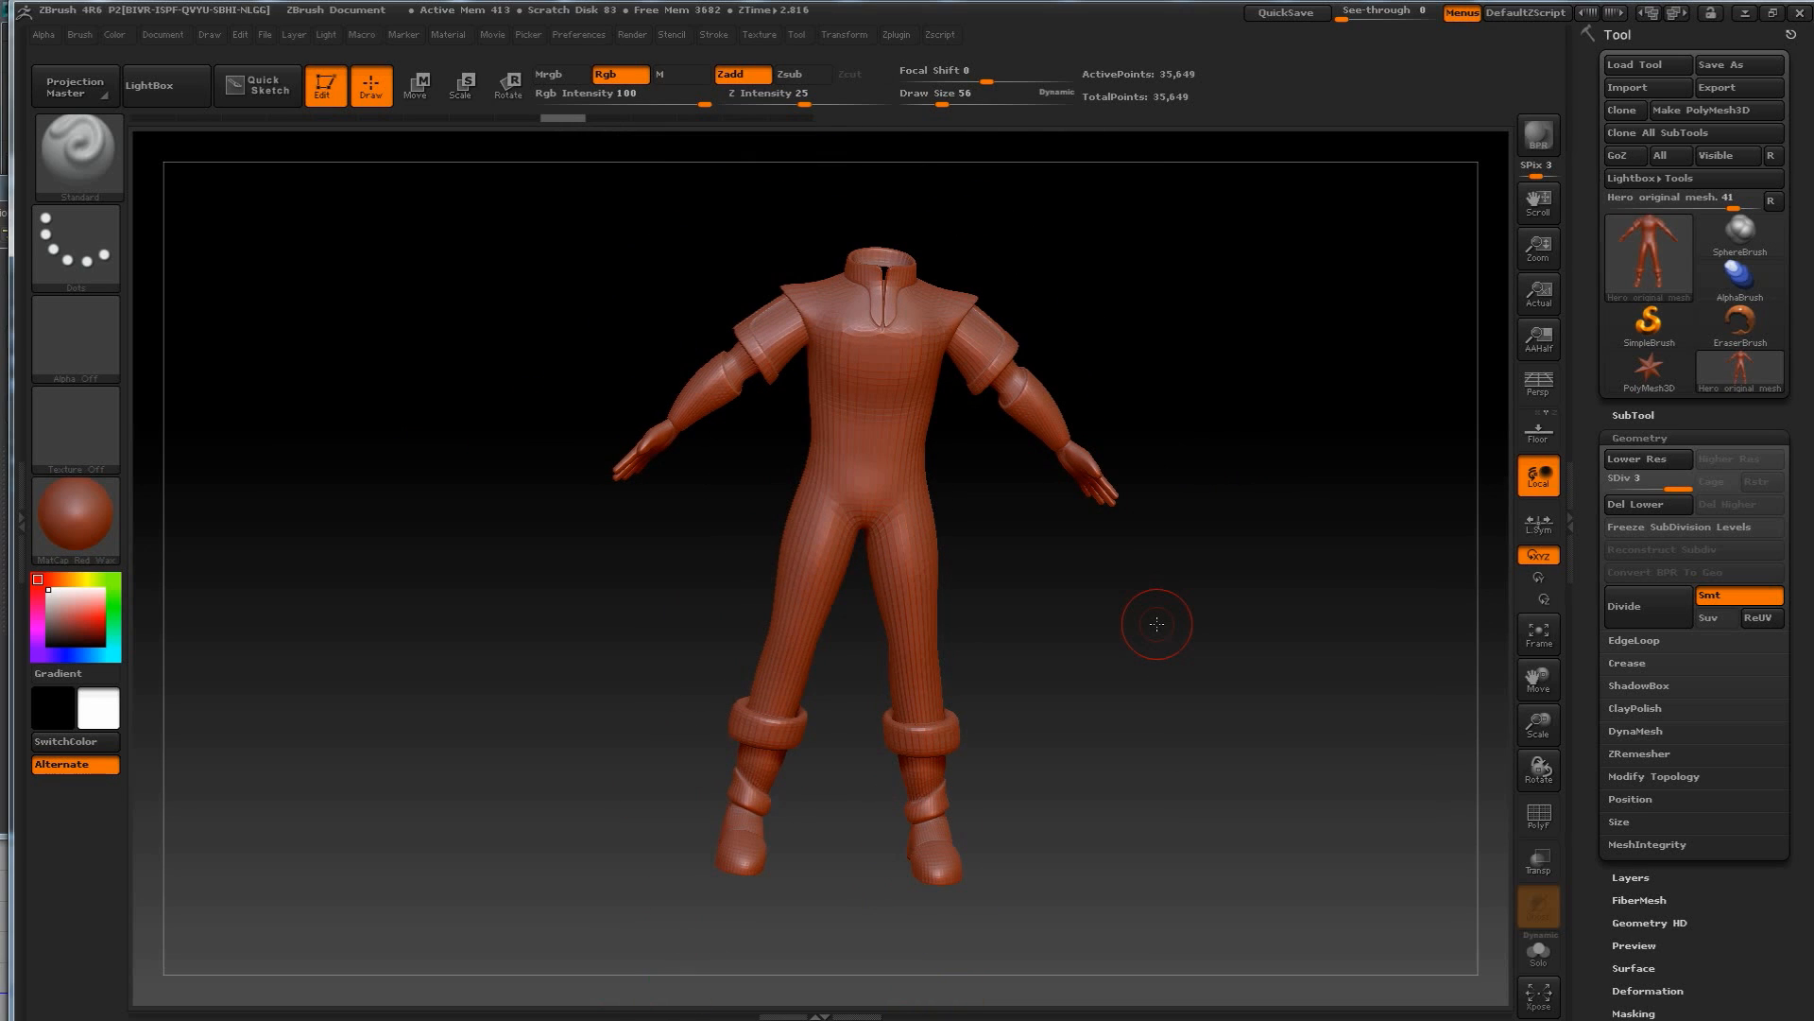
{"action": "mouse_move", "coordinate": [1087, 614]}
{"action": "left_mouse_down"}
{"action": "mouse_move", "coordinate": [1106, 599]}
{"action": "mouse_move", "coordinate": [1065, 636]}
{"action": "mouse_move", "coordinate": [1065, 554]}
{"action": "mouse_move", "coordinate": [1065, 635]}
{"action": "mouse_move", "coordinate": [1056, 608]}
{"action": "left_mouse_up"}
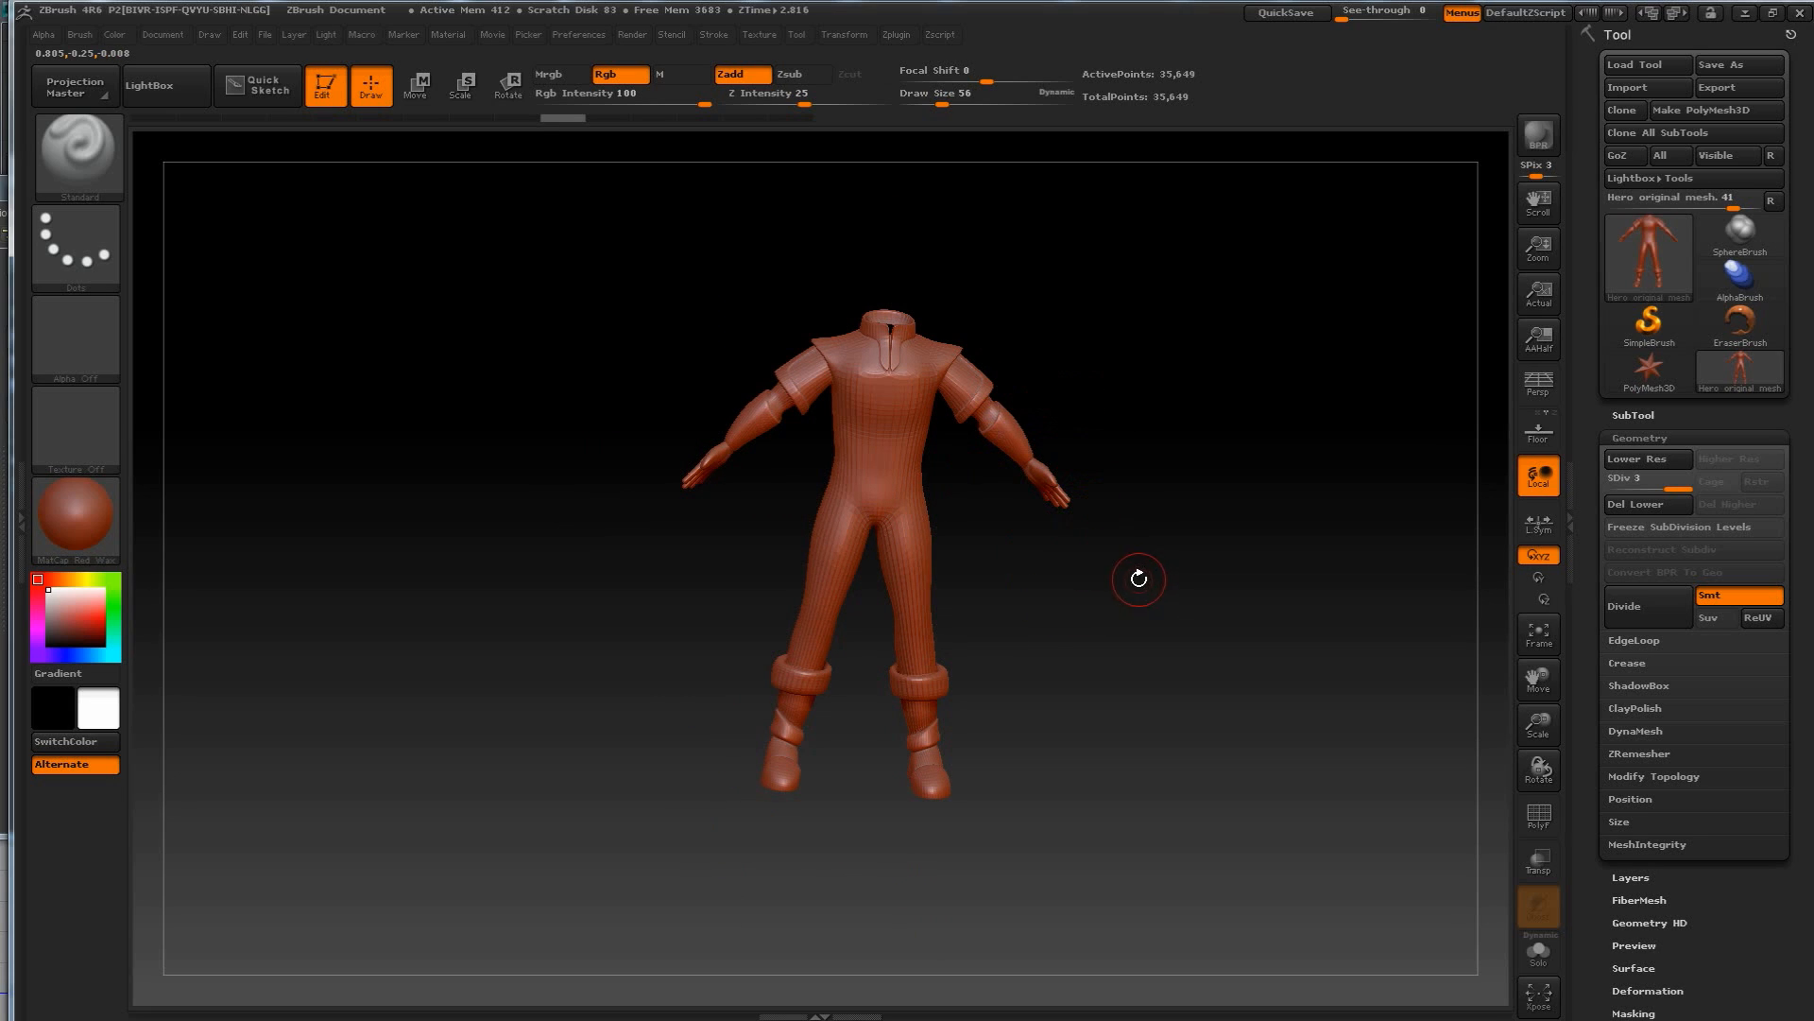
{"action": "key", "text": "ctrl"}
{"action": "left_click_drag", "start_coordinate": [1146, 583], "coordinate": [1121, 600], "text": "ctrl"}
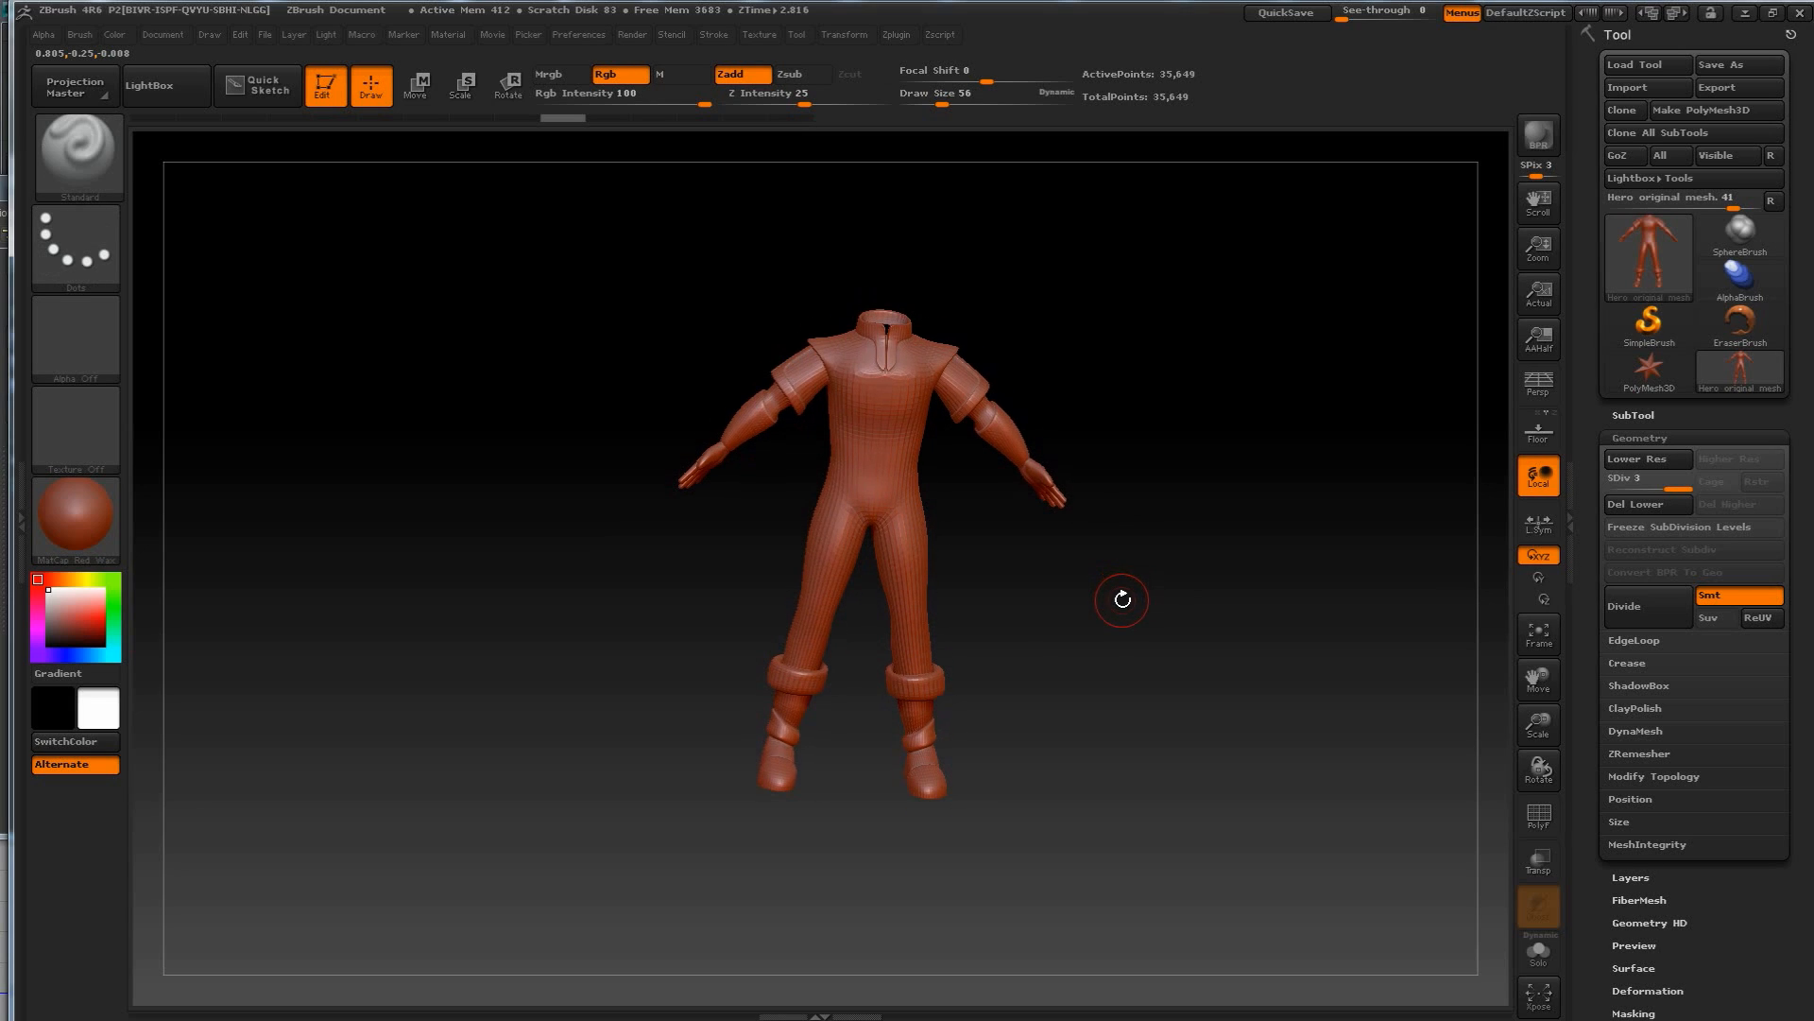
{"action": "key", "text": "ctrl"}
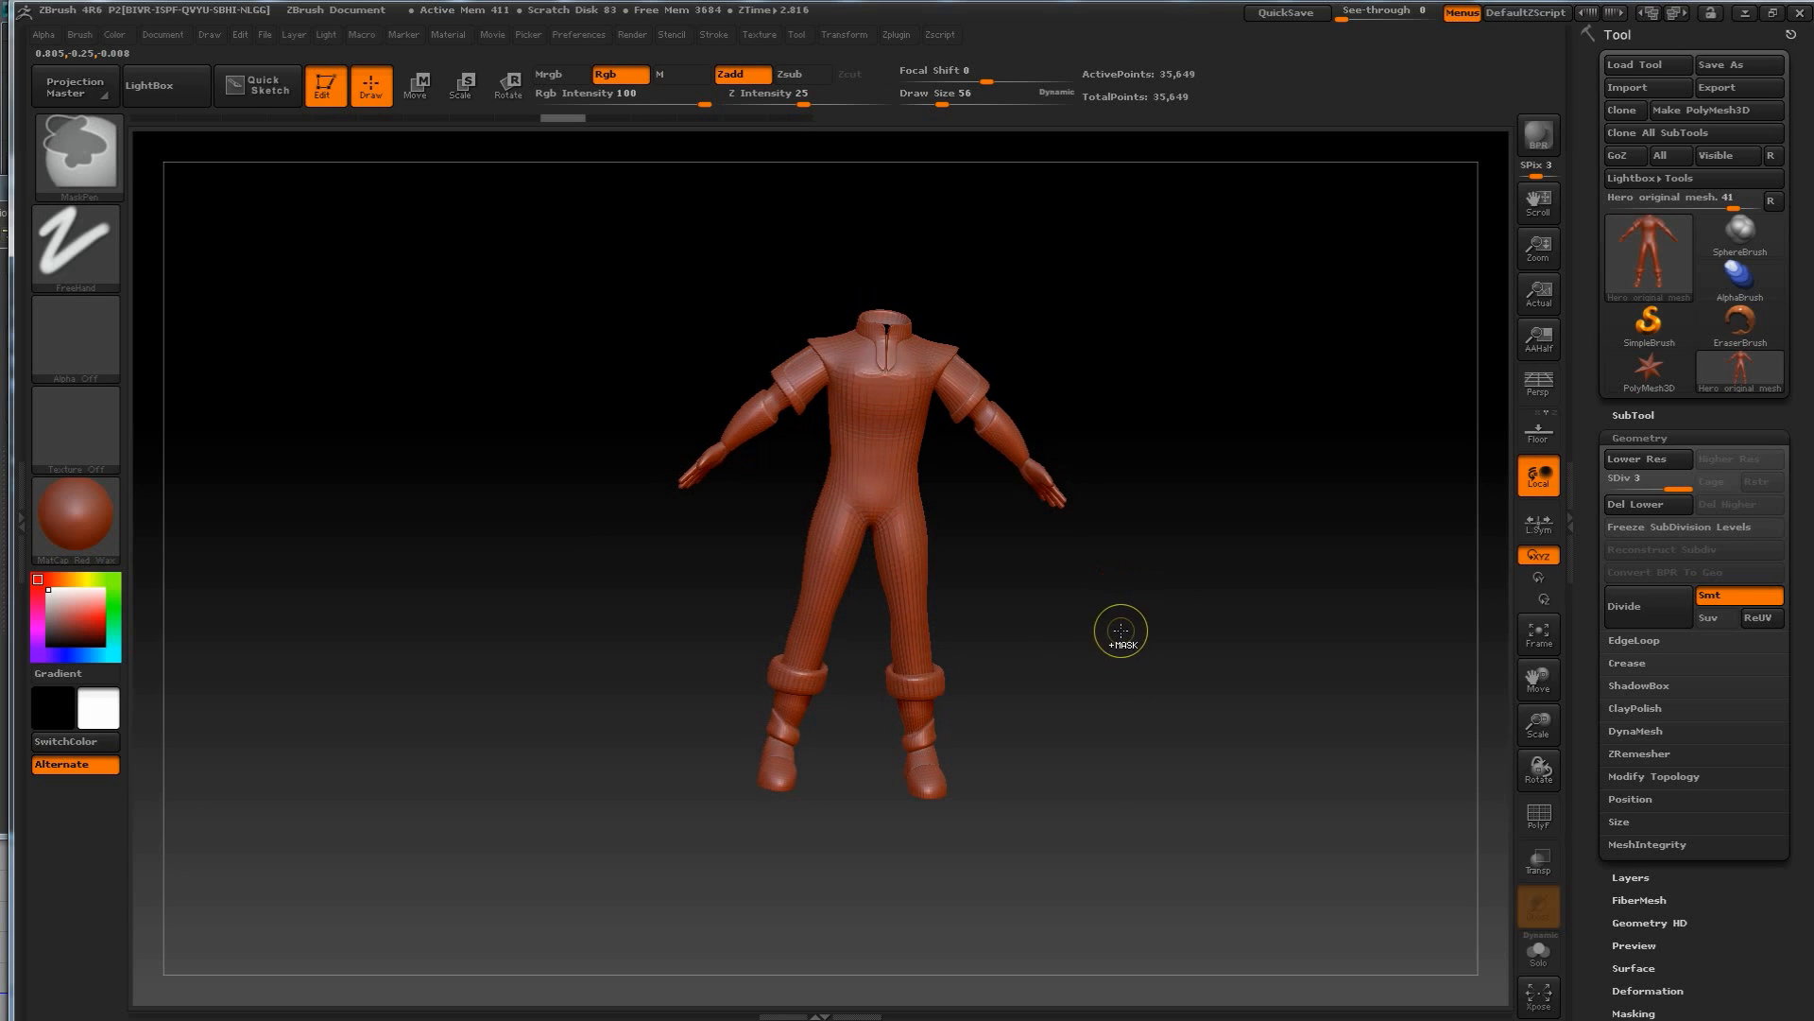
{"action": "left_click_drag", "start_coordinate": [1121, 629], "coordinate": [1102, 615]}
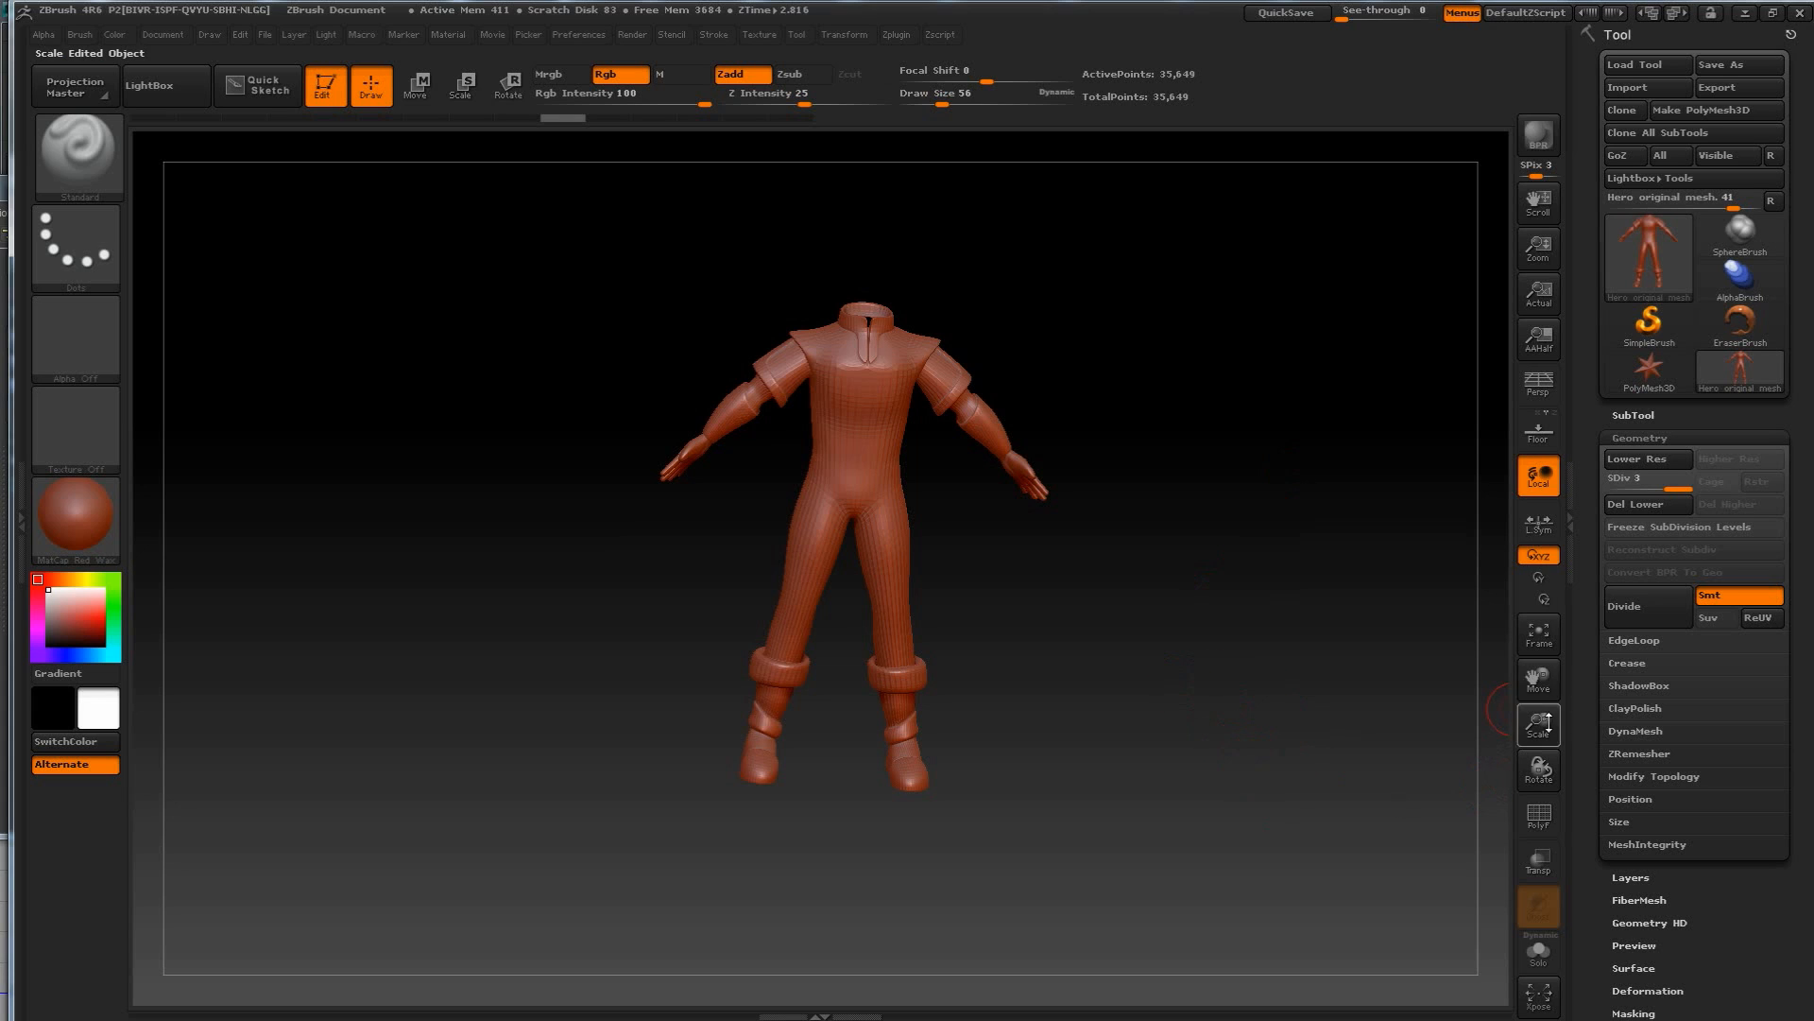
Inspect the hero mesh with the Move, Scale and Zoom navigation controls and restore the document to its actual size.
{"action": "left_click_drag", "start_coordinate": [1539, 679], "coordinate": [1538, 765]}
{"action": "left_click_drag", "start_coordinate": [1029, 595], "coordinate": [1210, 558], "text": "alt"}
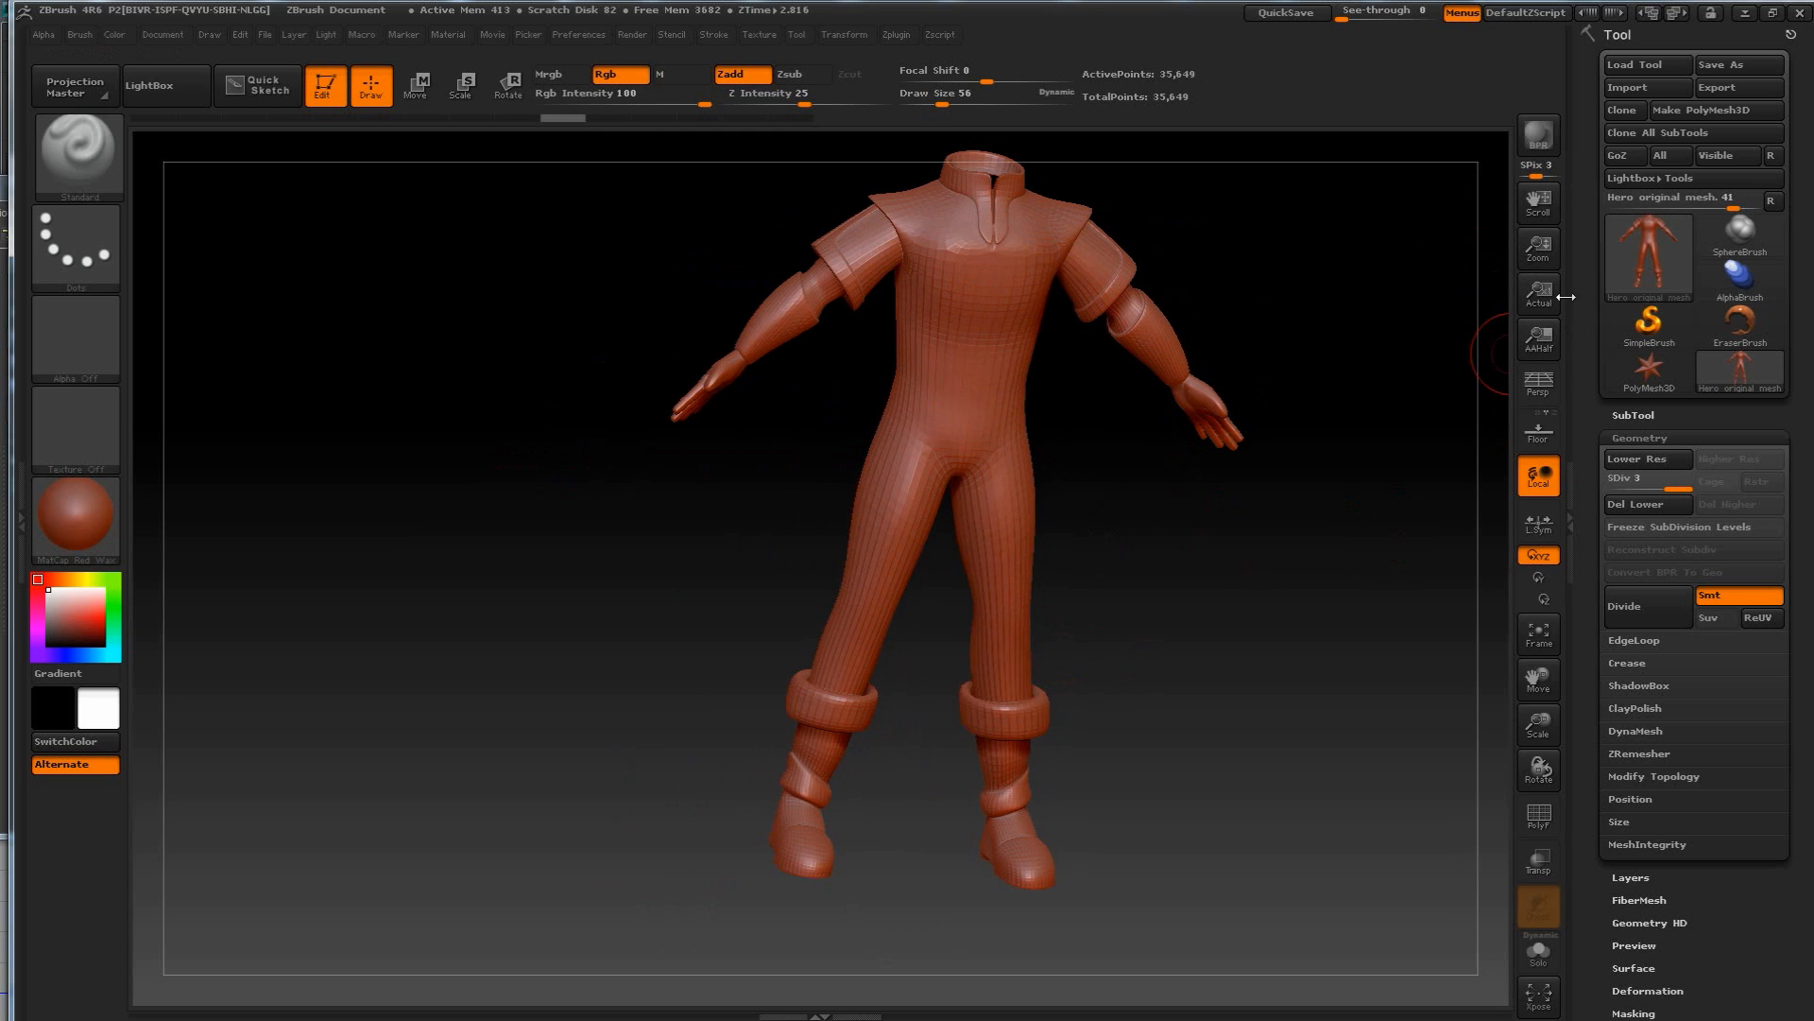
{"action": "left_click_drag", "start_coordinate": [1539, 248], "coordinate": [1426, 656]}
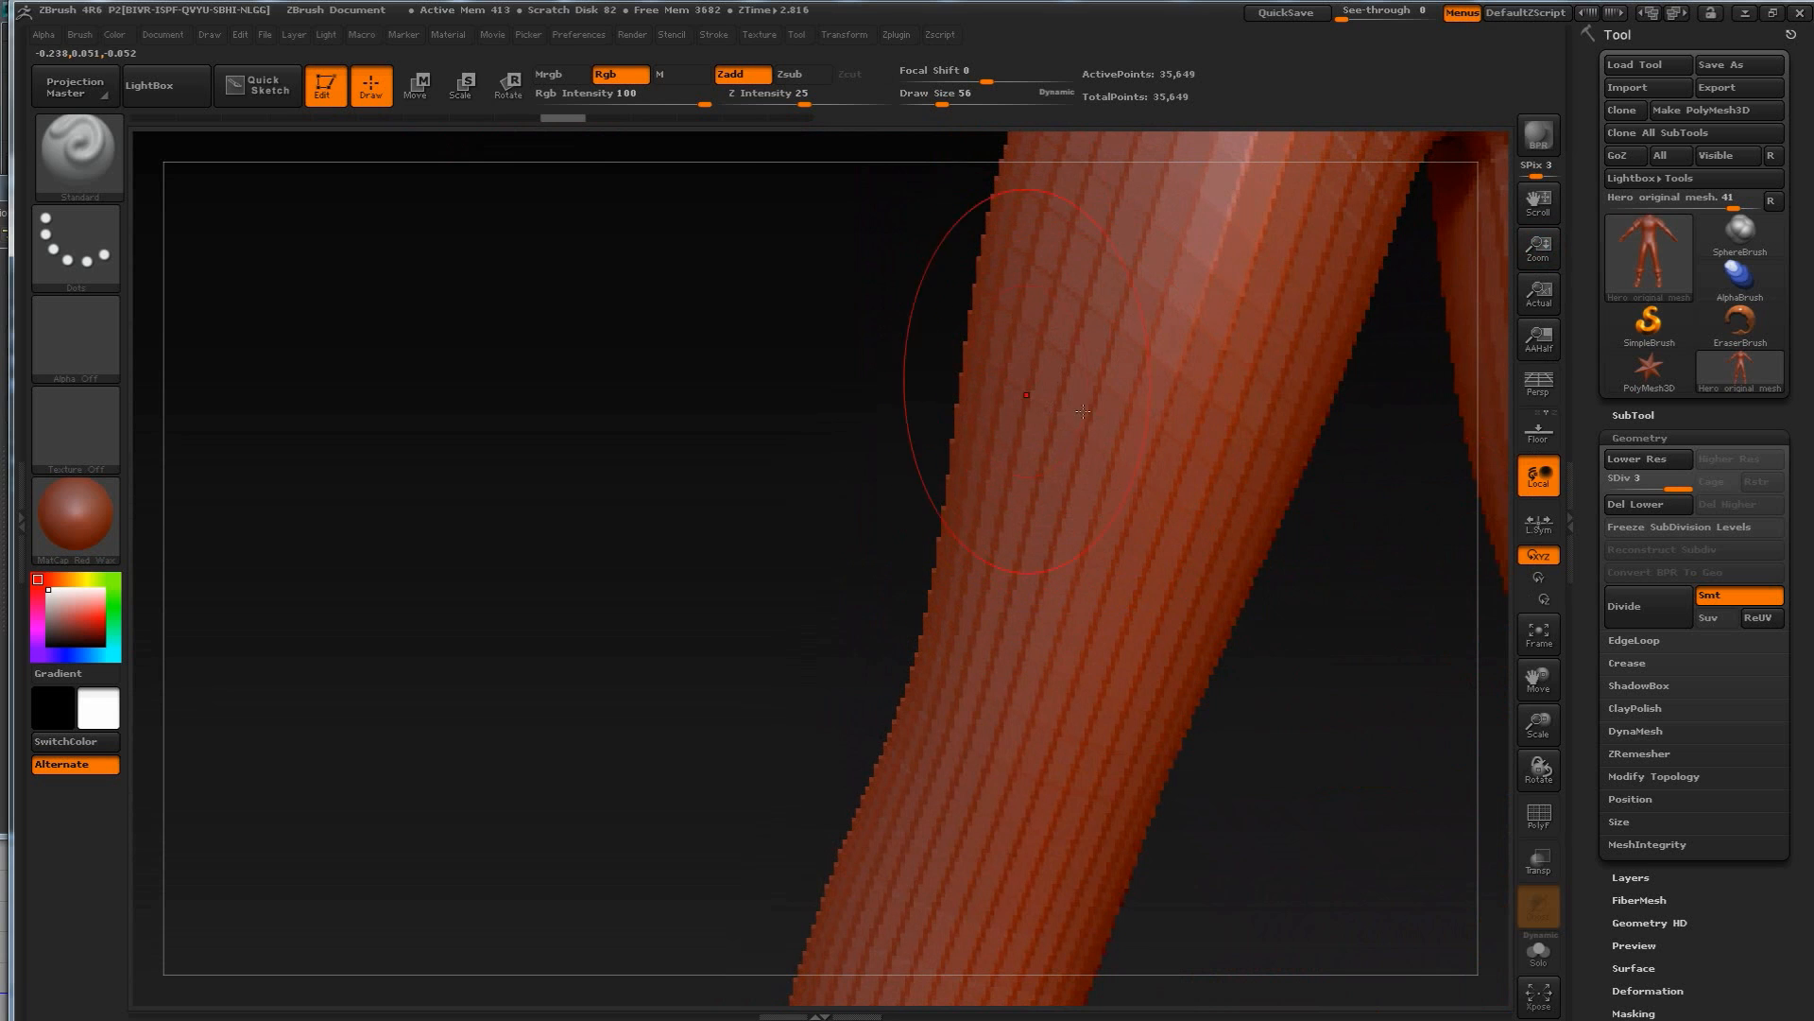
{"action": "left_click", "coordinate": [1539, 293]}
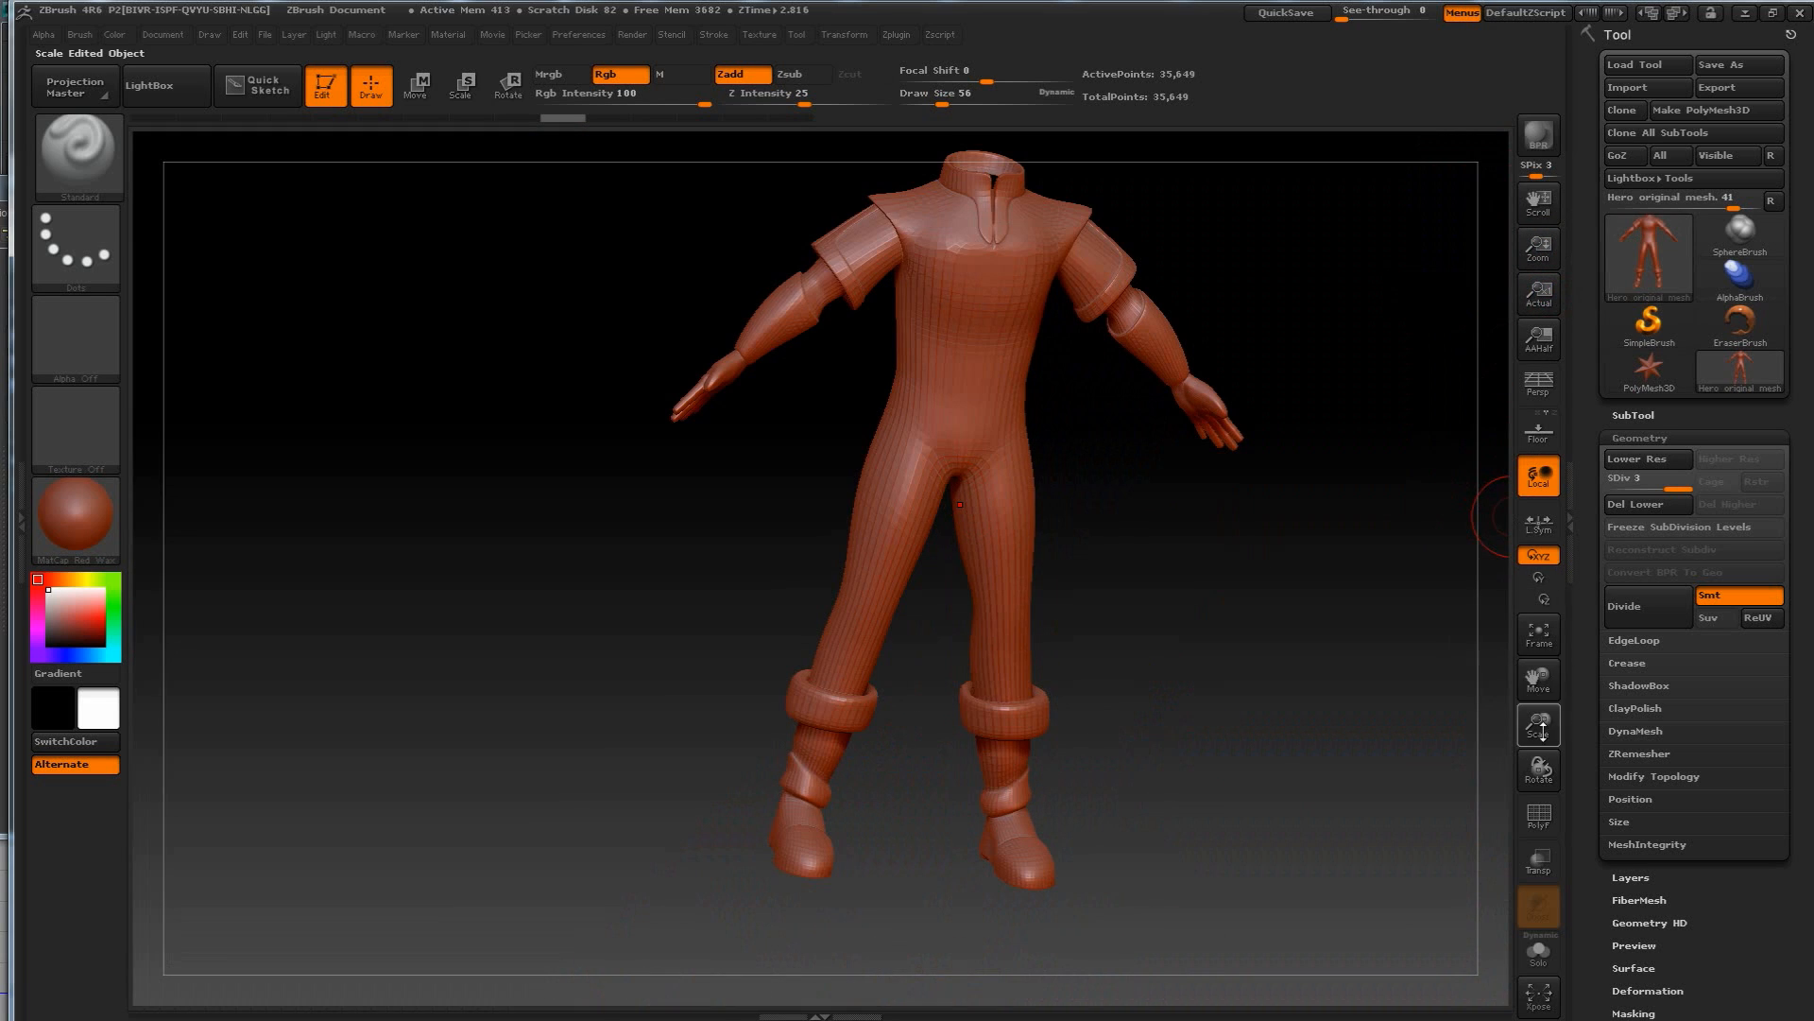
{"action": "mouse_move", "coordinate": [1538, 724]}
{"action": "left_mouse_down"}
{"action": "mouse_move", "coordinate": [1557, 950]}
{"action": "mouse_move", "coordinate": [1545, 664]}
{"action": "mouse_move", "coordinate": [1547, 796]}
{"action": "mouse_move", "coordinate": [1540, 710]}
{"action": "left_mouse_up"}
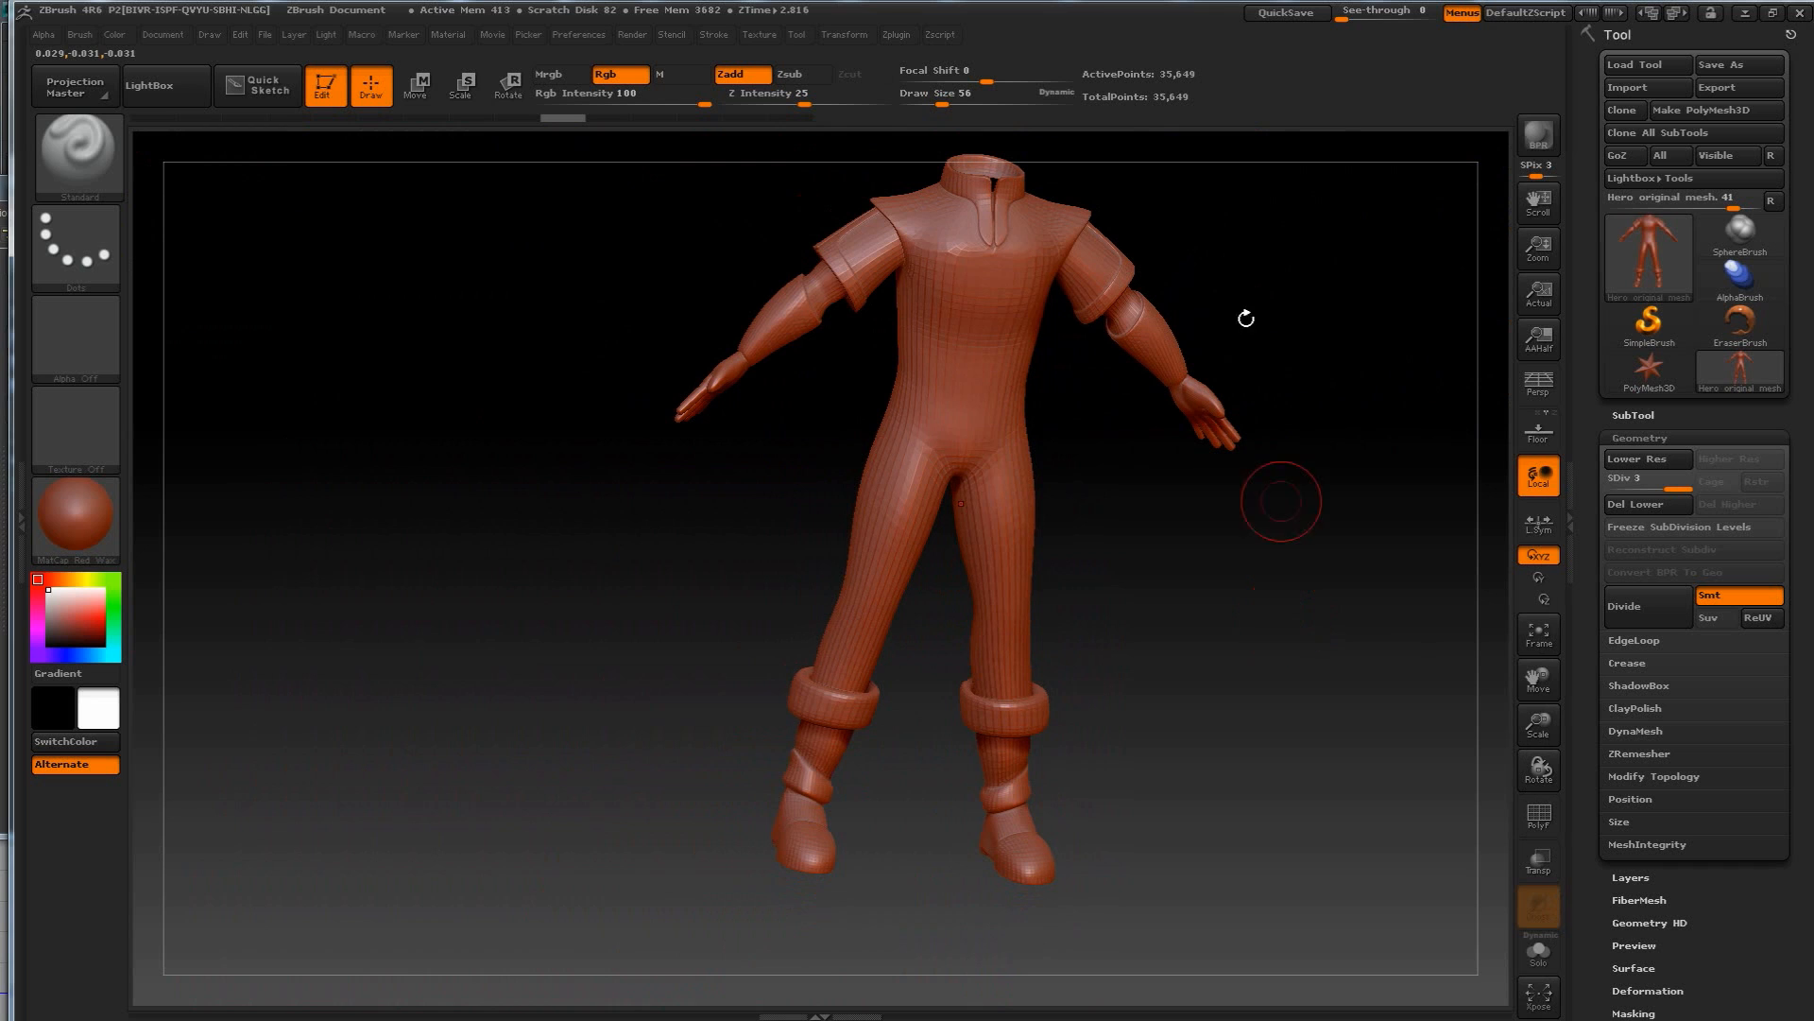
Check the hero mesh in straight side and front views and examine the torso up close.
{"action": "left_click_drag", "start_coordinate": [1067, 567], "coordinate": [1282, 498]}
{"action": "key", "text": "shift"}
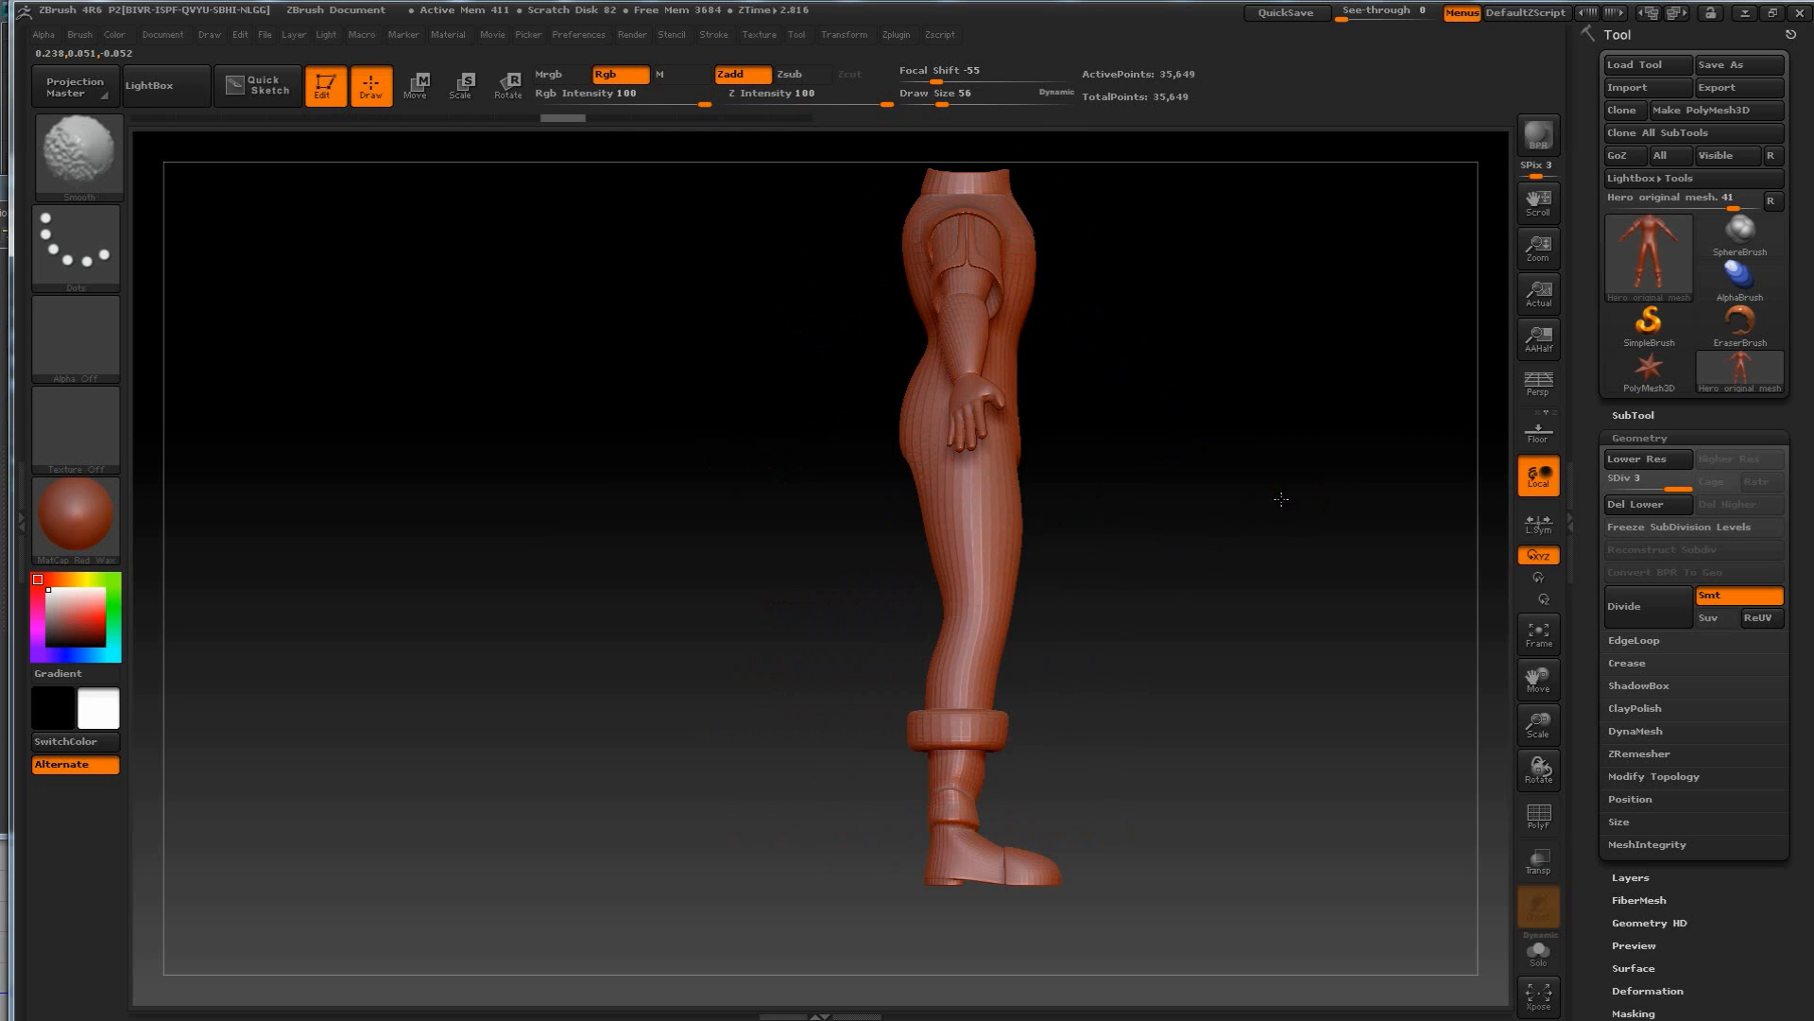
{"action": "mouse_move", "coordinate": [1292, 502]}
{"action": "left_mouse_down"}
{"action": "mouse_move", "coordinate": [1223, 507]}
{"action": "mouse_move", "coordinate": [1268, 526]}
{"action": "mouse_move", "coordinate": [1203, 521]}
{"action": "left_mouse_up"}
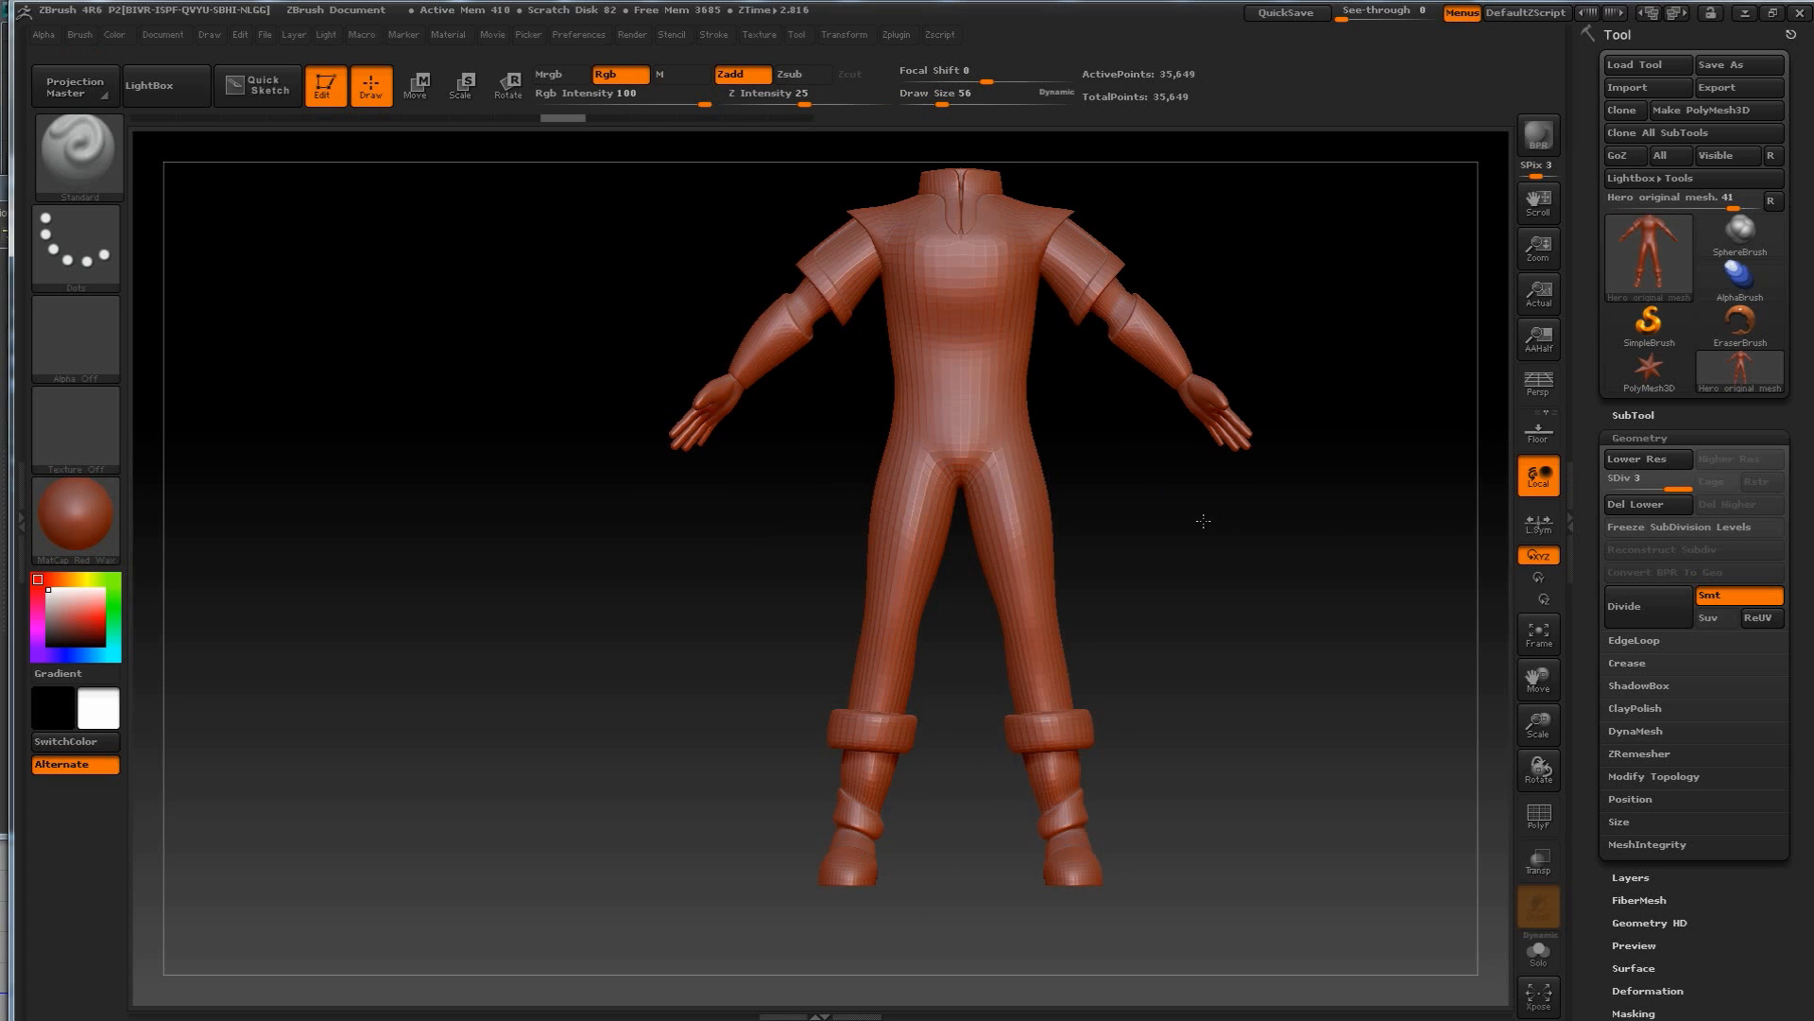
{"action": "left_click_drag", "start_coordinate": [1272, 574], "coordinate": [1169, 601], "text": "alt"}
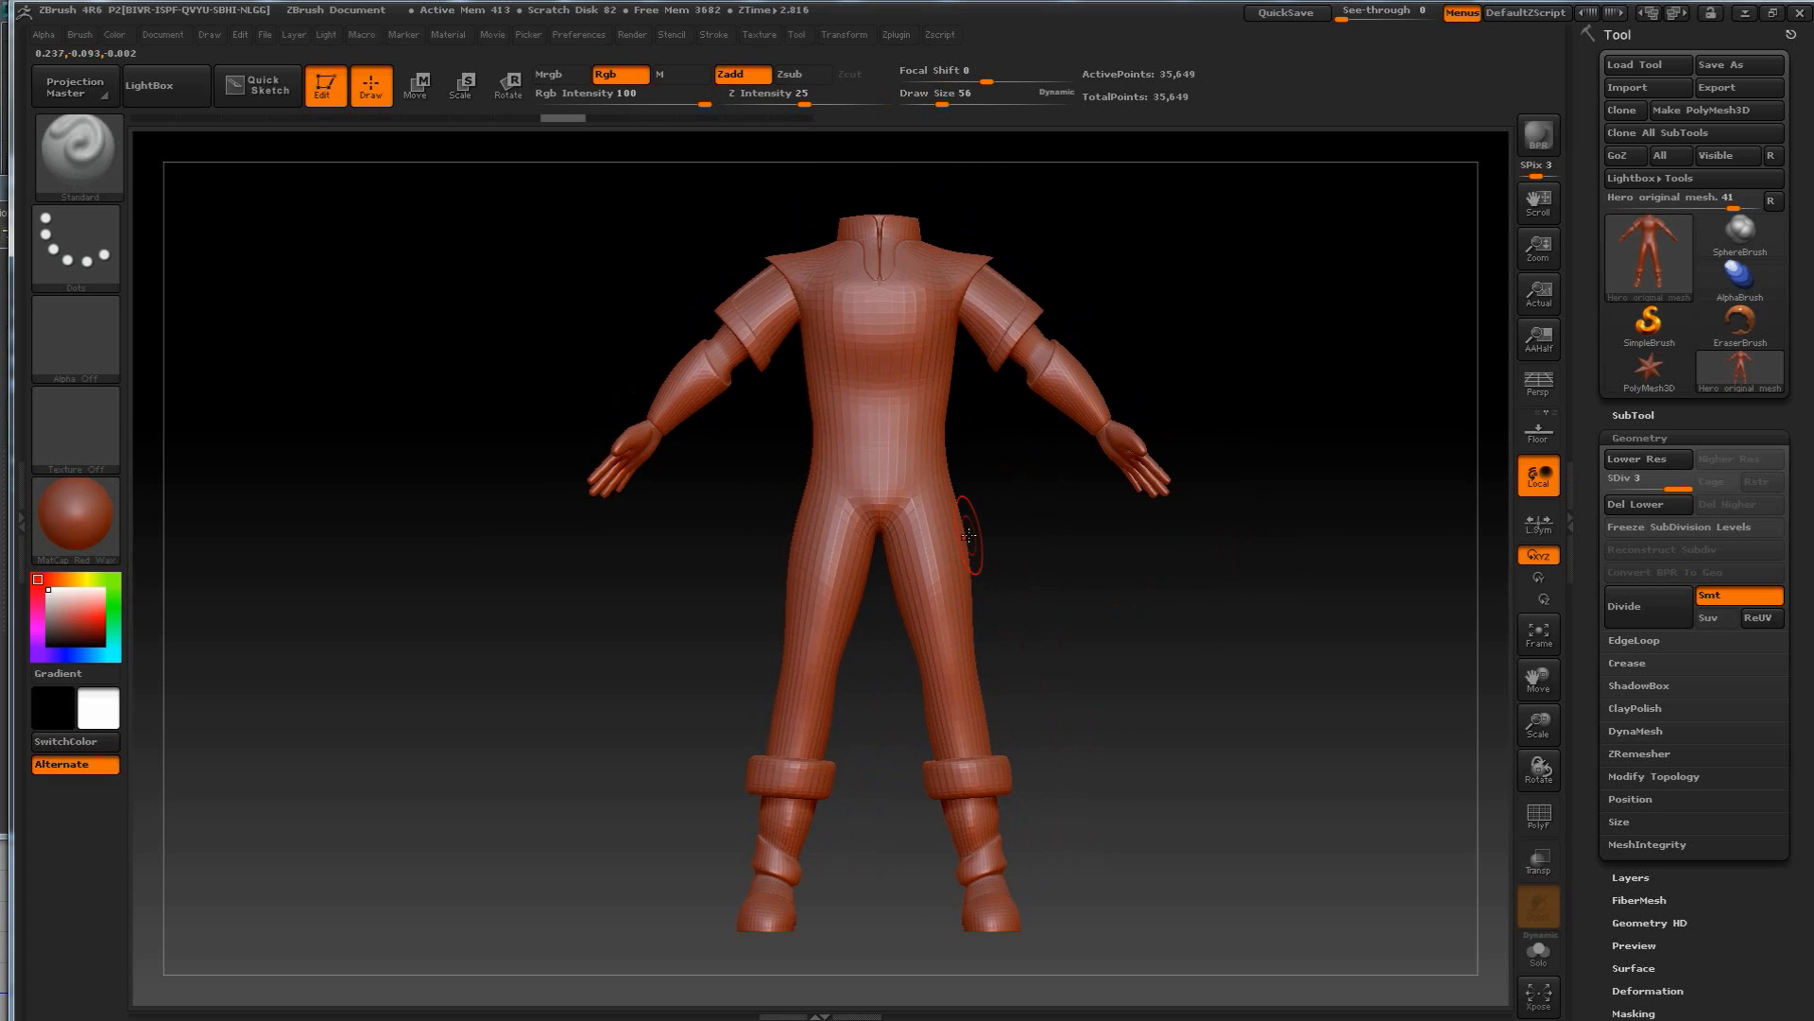
{"action": "left_click_drag", "start_coordinate": [1029, 514], "coordinate": [1150, 877], "text": "alt"}
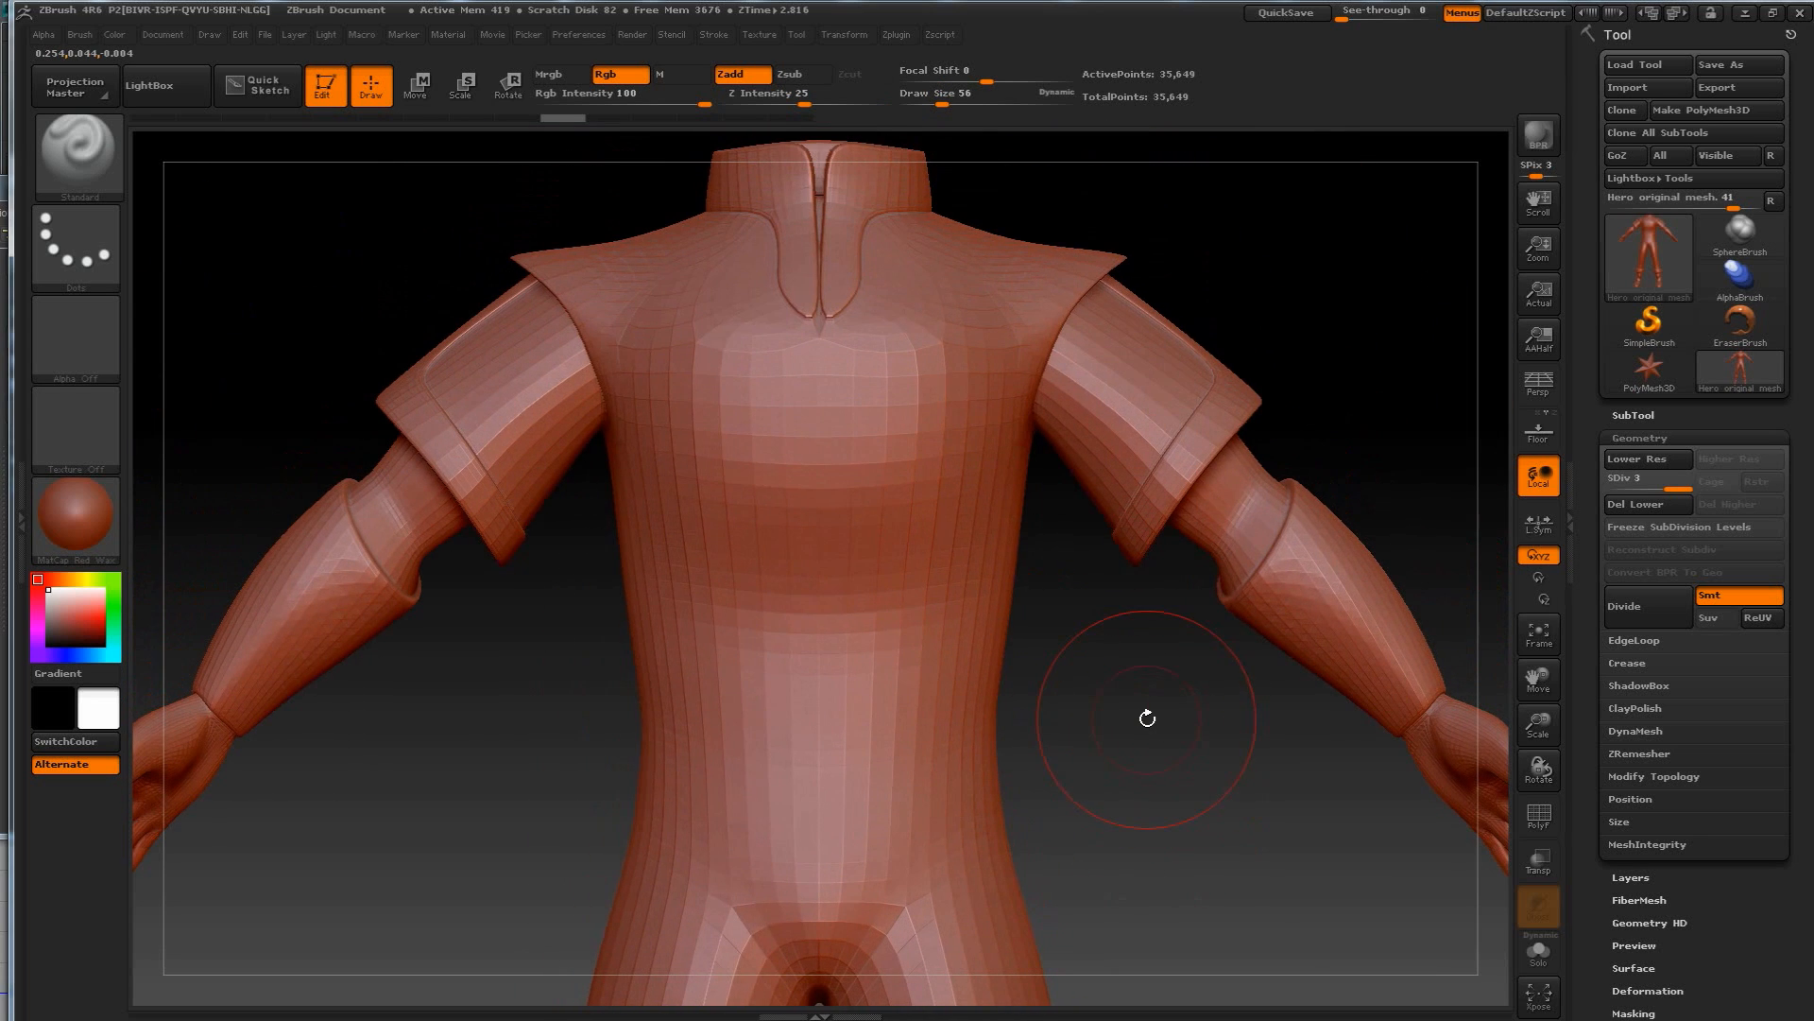
Set the Draw Size to 18, sculpt a trial stroke on the hero's left lower leg and undo it.
{"action": "left_click_drag", "start_coordinate": [943, 103], "coordinate": [925, 102]}
{"action": "left_click_drag", "start_coordinate": [1111, 671], "coordinate": [1101, 373], "text": "alt"}
{"action": "mouse_move", "coordinate": [1111, 567]}
{"action": "left_mouse_down", "text": "alt"}
{"action": "mouse_move", "coordinate": [1082, 312]}
{"action": "mouse_move", "coordinate": [1151, 338]}
{"action": "left_mouse_up", "text": "alt"}
{"action": "left_click_drag", "start_coordinate": [1168, 462], "coordinate": [1125, 468], "text": "alt"}
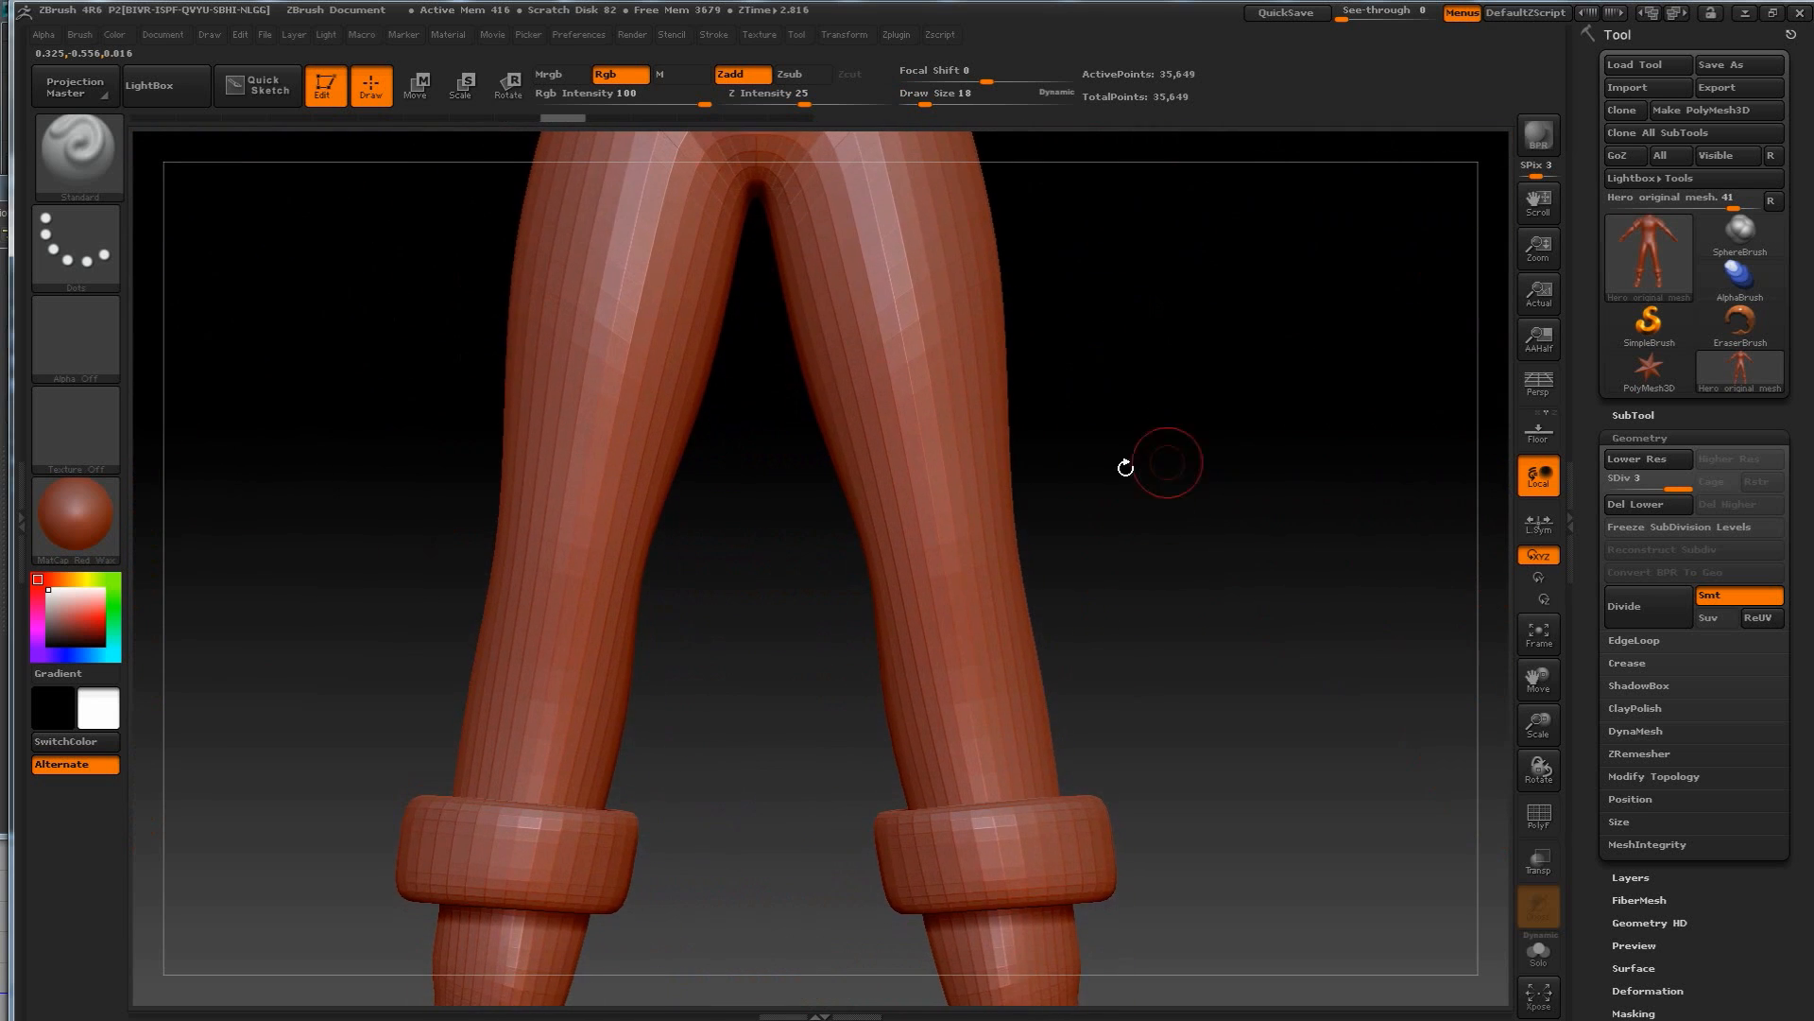
{"action": "left_click_drag", "start_coordinate": [1125, 654], "coordinate": [1132, 609], "text": "alt"}
{"action": "left_click_drag", "start_coordinate": [1206, 491], "coordinate": [1209, 498]}
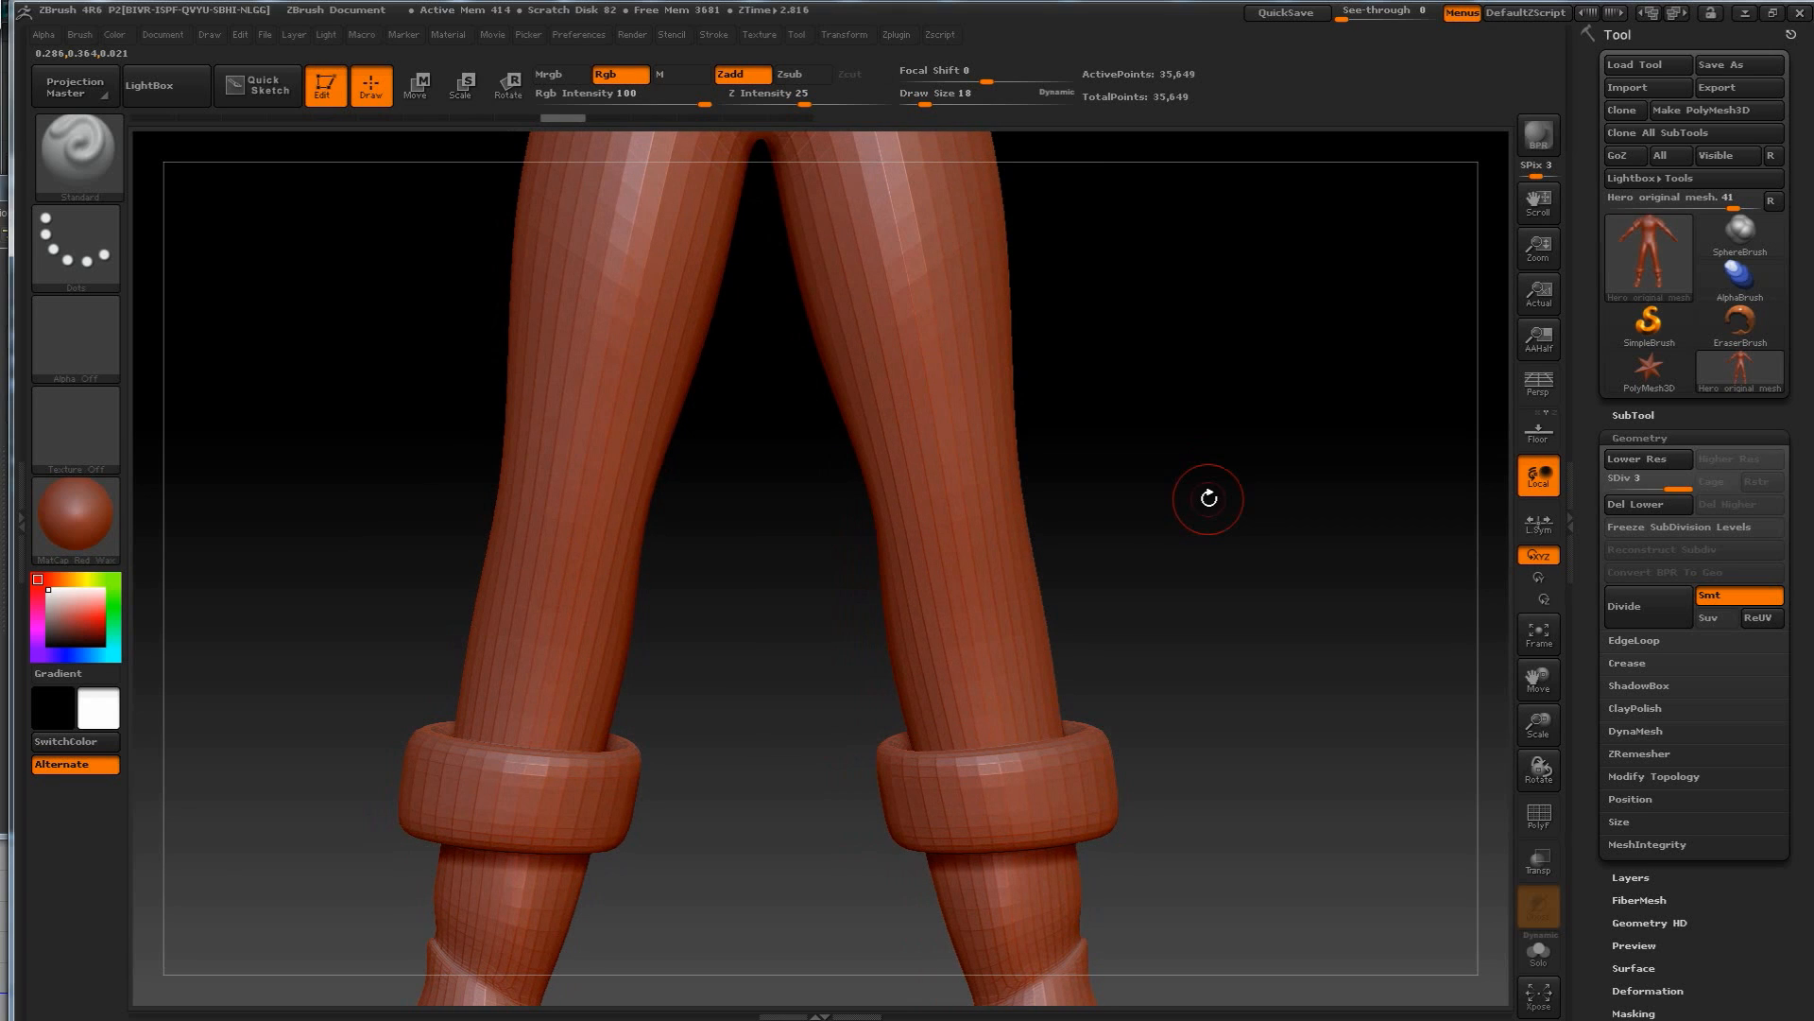
{"action": "mouse_move", "coordinate": [1023, 609]}
{"action": "left_mouse_down"}
{"action": "mouse_move", "coordinate": [987, 649]}
{"action": "mouse_move", "coordinate": [1013, 561]}
{"action": "mouse_move", "coordinate": [966, 611]}
{"action": "mouse_move", "coordinate": [1042, 697]}
{"action": "mouse_move", "coordinate": [1051, 639]}
{"action": "left_mouse_up"}
{"action": "key", "text": "ctrl+z"}
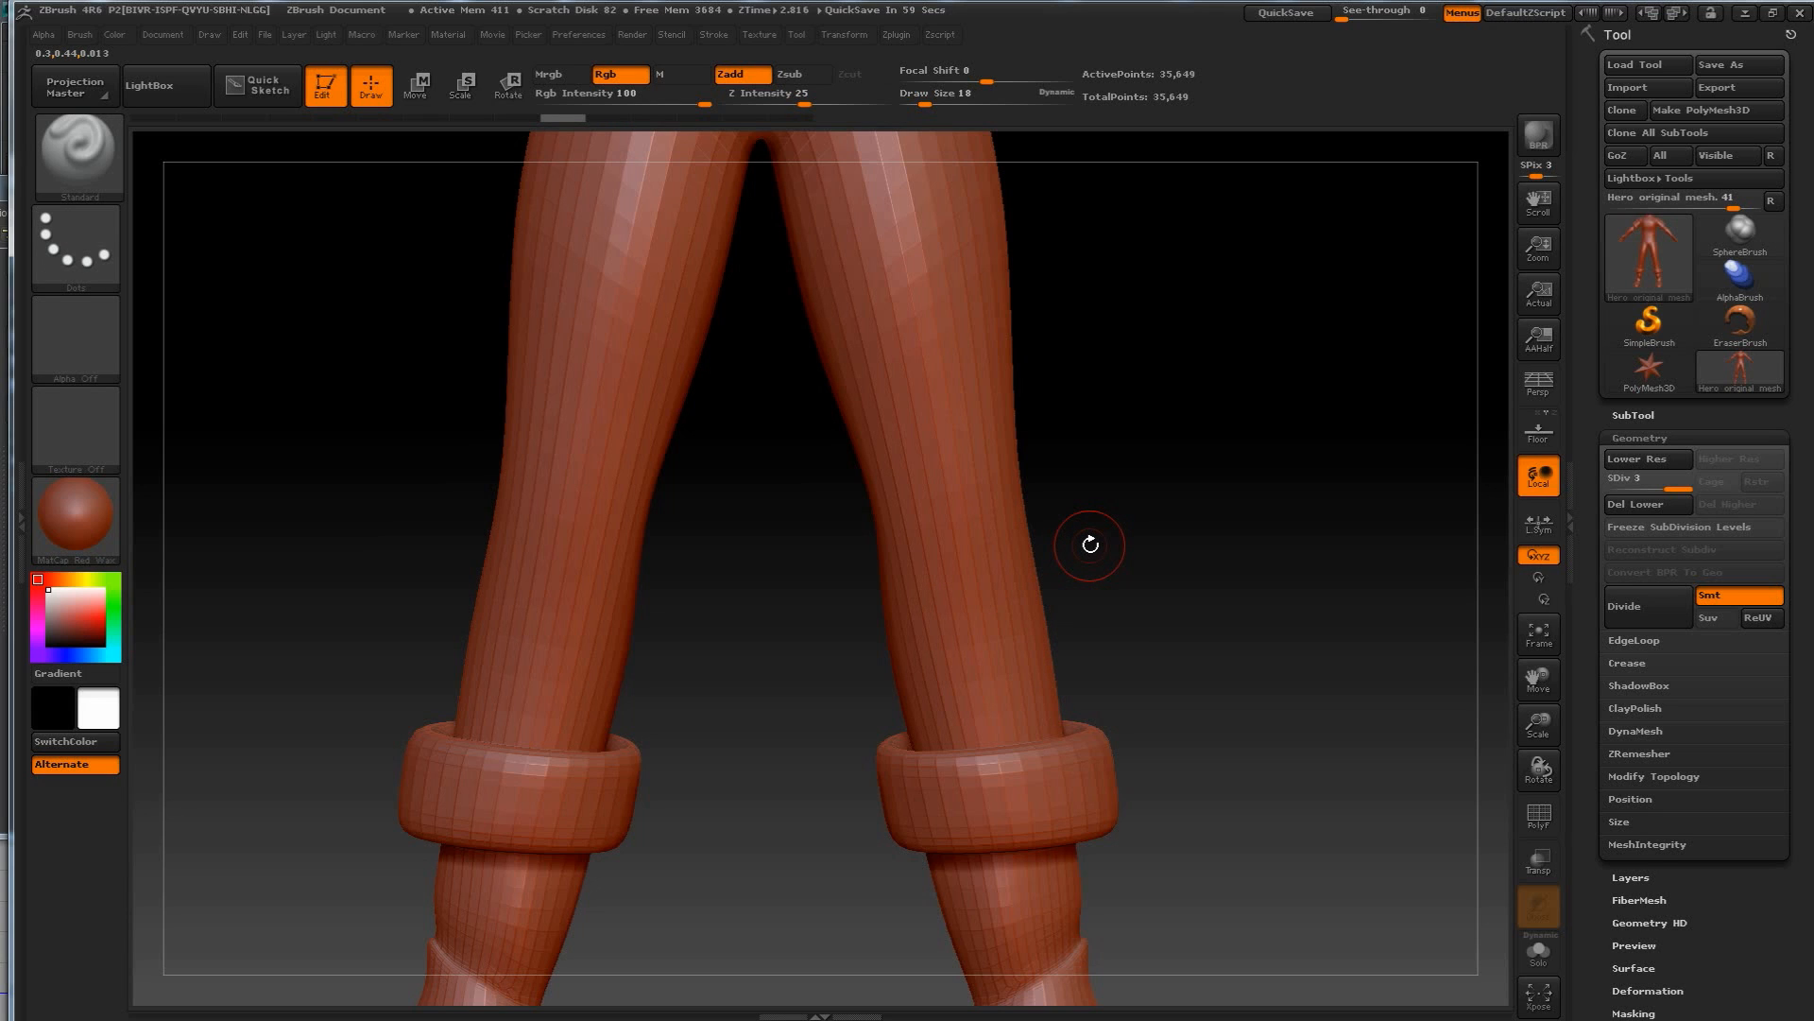
Sculpt short, raised trial strokes on the front of the hero's left lower leg above the cuff.
{"action": "mouse_move", "coordinate": [987, 559]}
{"action": "left_mouse_down"}
{"action": "mouse_move", "coordinate": [964, 595]}
{"action": "mouse_move", "coordinate": [980, 645]}
{"action": "left_mouse_up"}
{"action": "mouse_move", "coordinate": [1001, 482]}
{"action": "left_mouse_down"}
{"action": "mouse_move", "coordinate": [935, 577]}
{"action": "mouse_move", "coordinate": [911, 680]}
{"action": "left_mouse_up"}
{"action": "mouse_move", "coordinate": [1077, 555]}
{"action": "left_mouse_down"}
{"action": "mouse_move", "coordinate": [1130, 571]}
{"action": "mouse_move", "coordinate": [1153, 519]}
{"action": "mouse_move", "coordinate": [1219, 535]}
{"action": "mouse_move", "coordinate": [1053, 558]}
{"action": "left_mouse_up"}
{"action": "left_click_drag", "start_coordinate": [1192, 515], "coordinate": [1264, 506]}
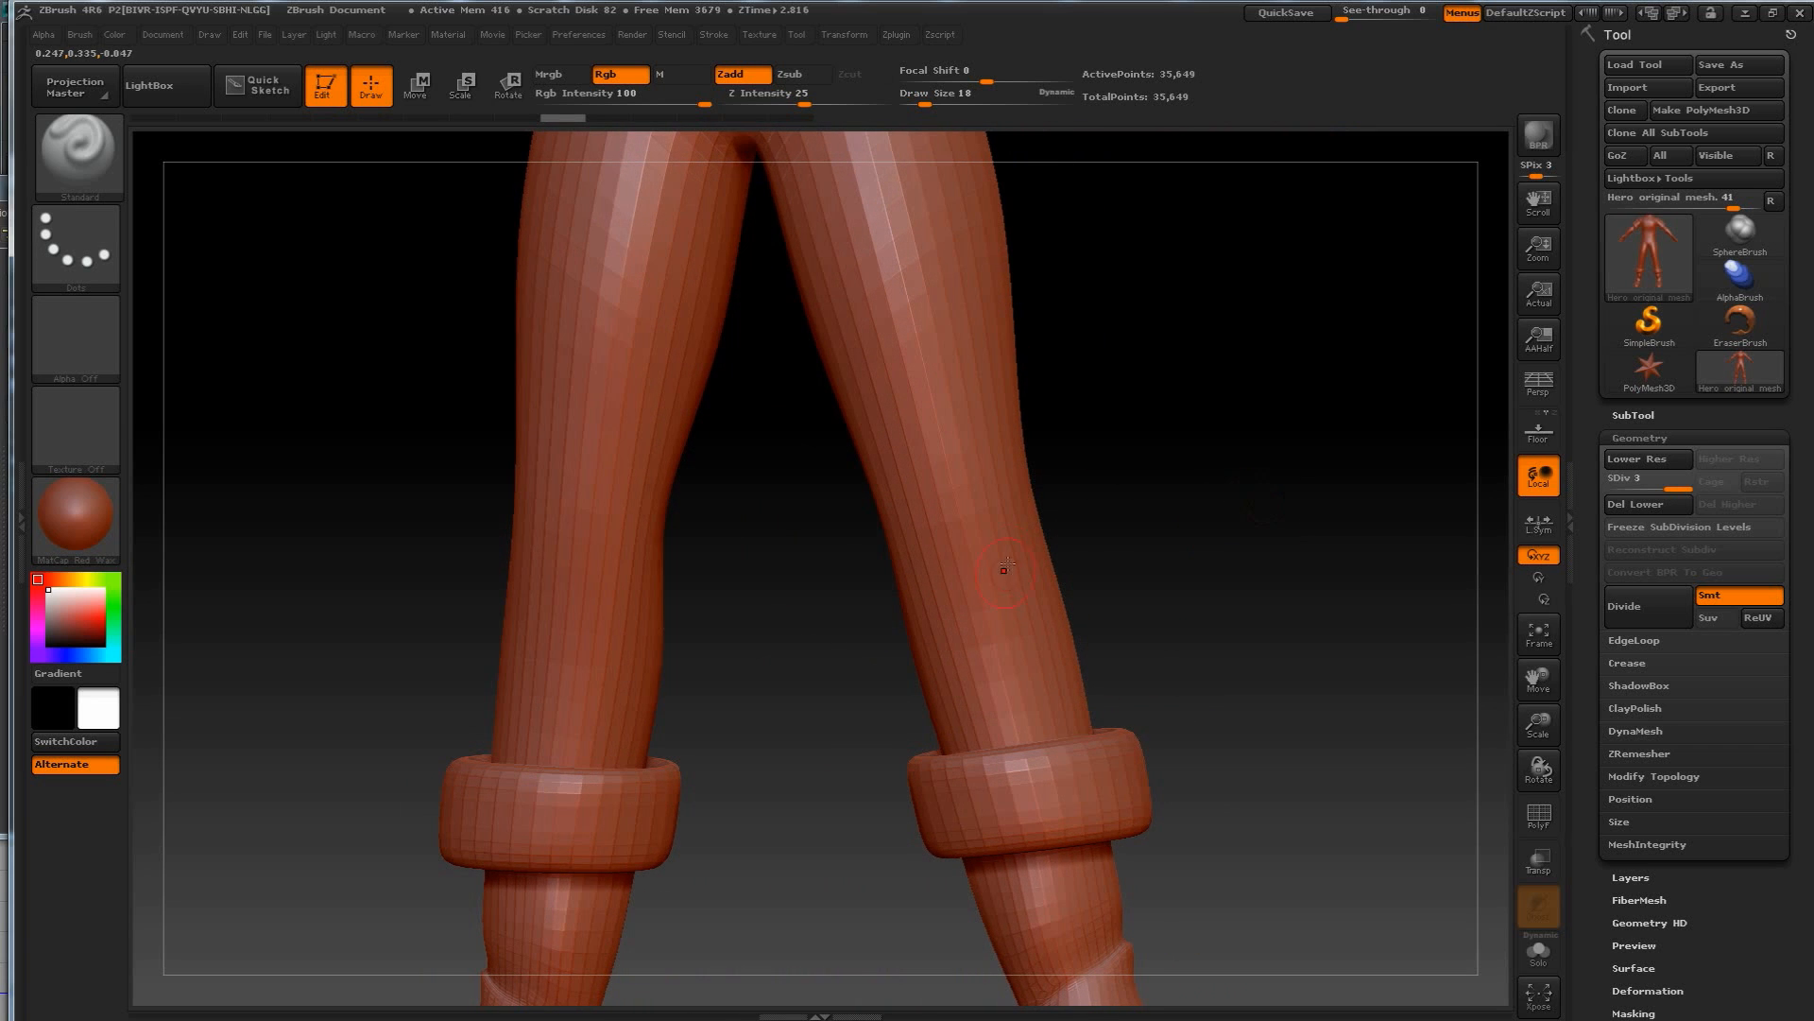
{"action": "mouse_move", "coordinate": [1015, 528]}
{"action": "left_mouse_down"}
{"action": "mouse_move", "coordinate": [978, 567]}
{"action": "mouse_move", "coordinate": [999, 553]}
{"action": "mouse_move", "coordinate": [1005, 596]}
{"action": "left_mouse_up"}
{"action": "left_click_drag", "start_coordinate": [1008, 515], "coordinate": [984, 613]}
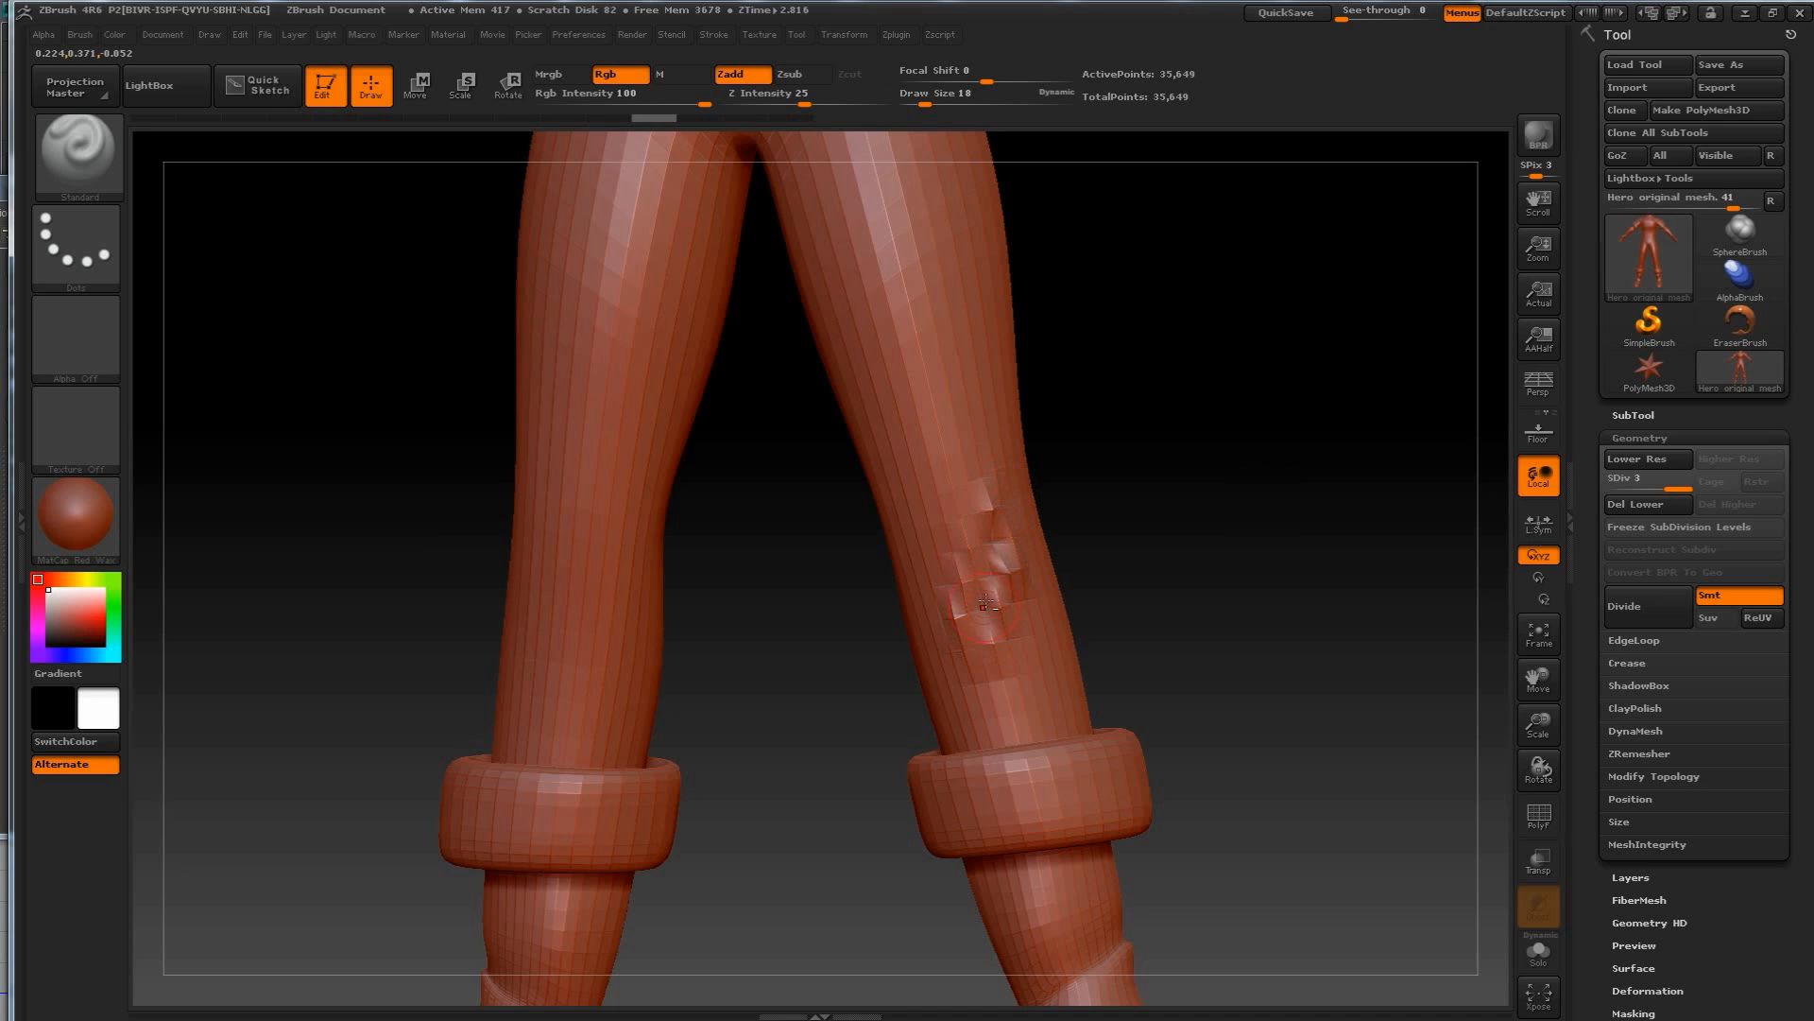
Smooth out the trial strokes along the hero's left lower leg down to the cuff.
{"action": "key", "text": "shift"}
{"action": "mouse_move", "coordinate": [984, 601]}
{"action": "left_mouse_down", "text": "shift"}
{"action": "mouse_move", "coordinate": [964, 515]}
{"action": "mouse_move", "coordinate": [959, 633]}
{"action": "mouse_move", "coordinate": [1001, 570]}
{"action": "mouse_move", "coordinate": [955, 496]}
{"action": "left_mouse_up", "text": "shift"}
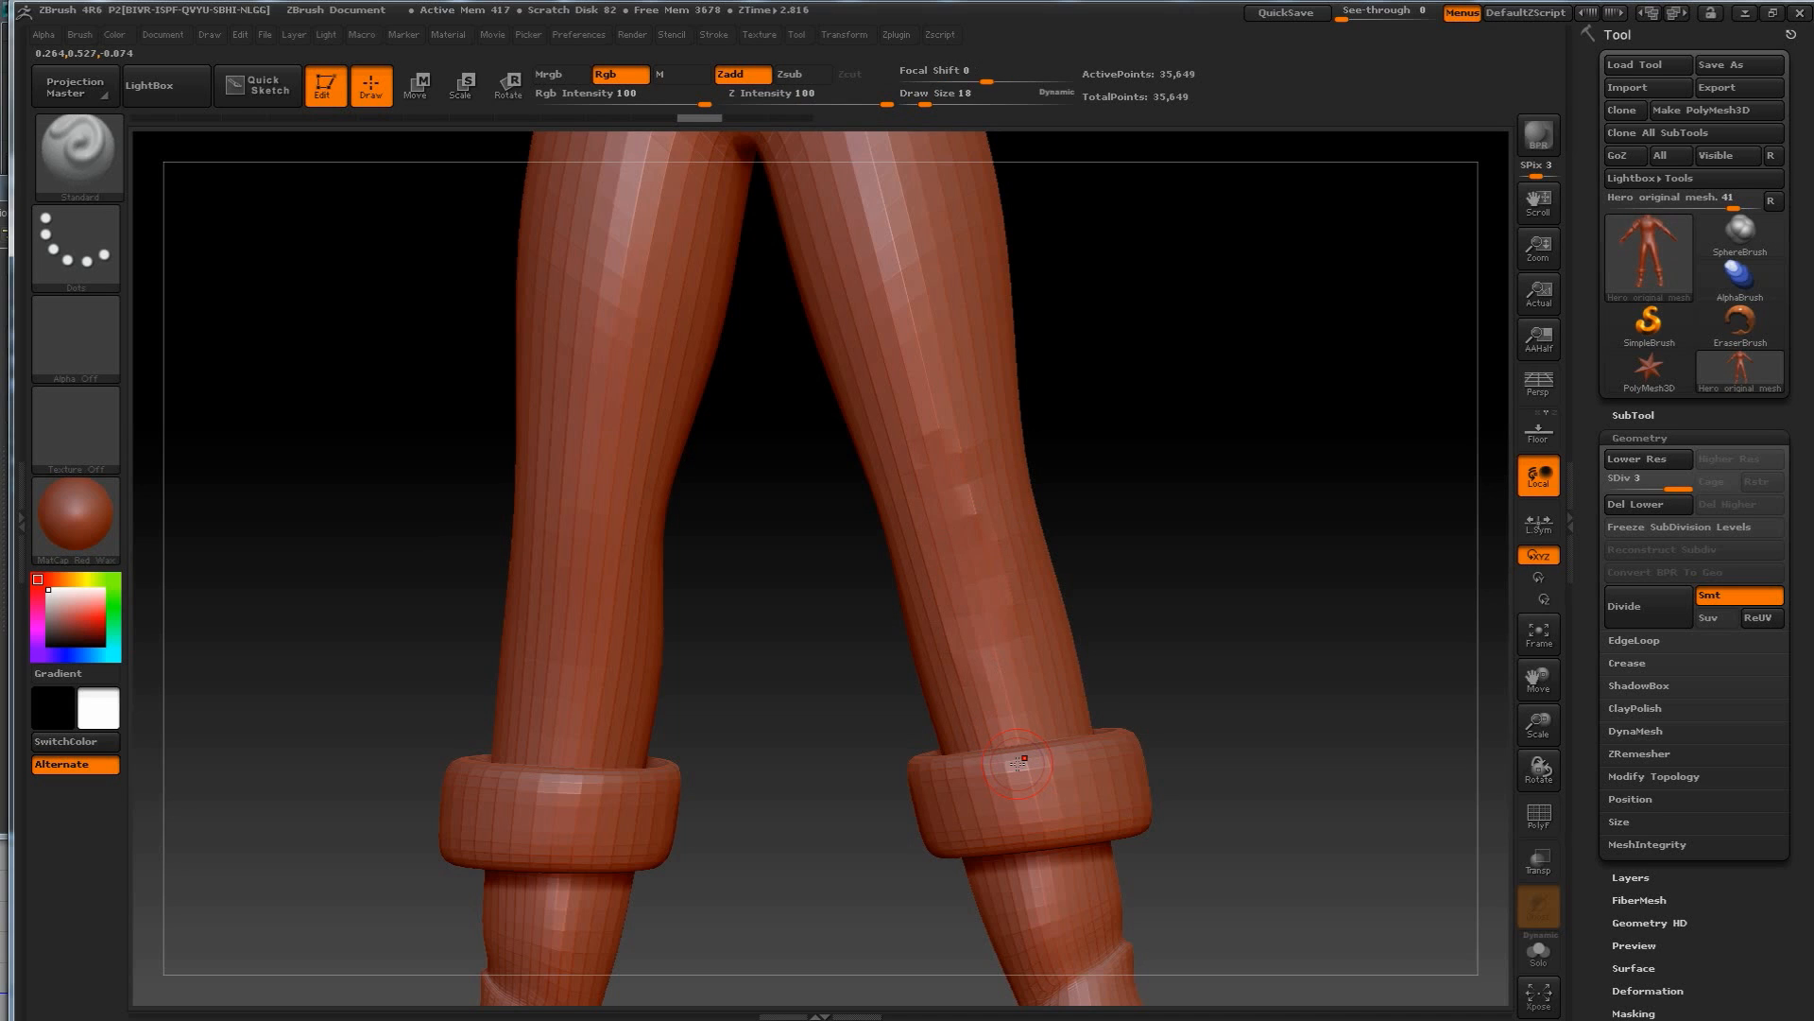
{"action": "mouse_move", "coordinate": [955, 425]}
{"action": "left_mouse_down", "text": "shift"}
{"action": "mouse_move", "coordinate": [959, 473]}
{"action": "mouse_move", "coordinate": [930, 409]}
{"action": "mouse_move", "coordinate": [1024, 716]}
{"action": "left_mouse_up", "text": "shift"}
{"action": "left_click_drag", "start_coordinate": [1145, 596], "coordinate": [1206, 518]}
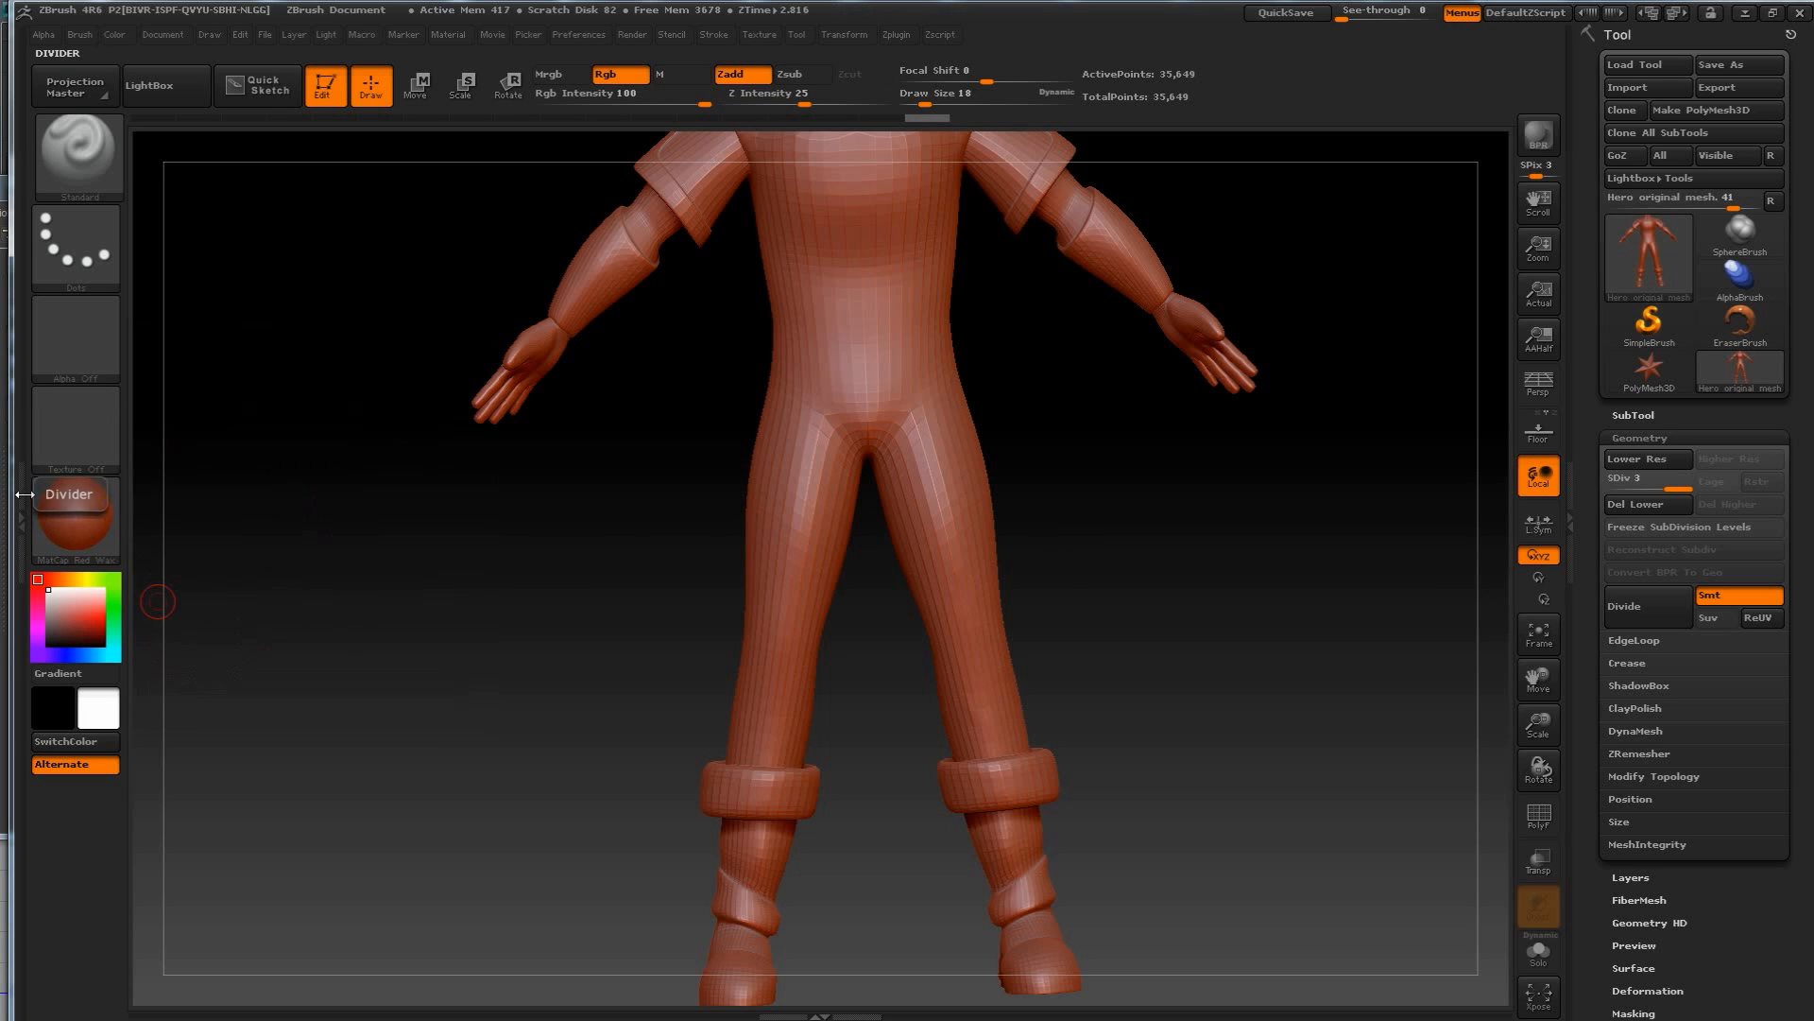
Narrow the ZBrush window to reveal Maya behind it, widen it again and frame the whole hero mesh.
{"action": "left_click_drag", "start_coordinate": [4, 510], "coordinate": [690, 458]}
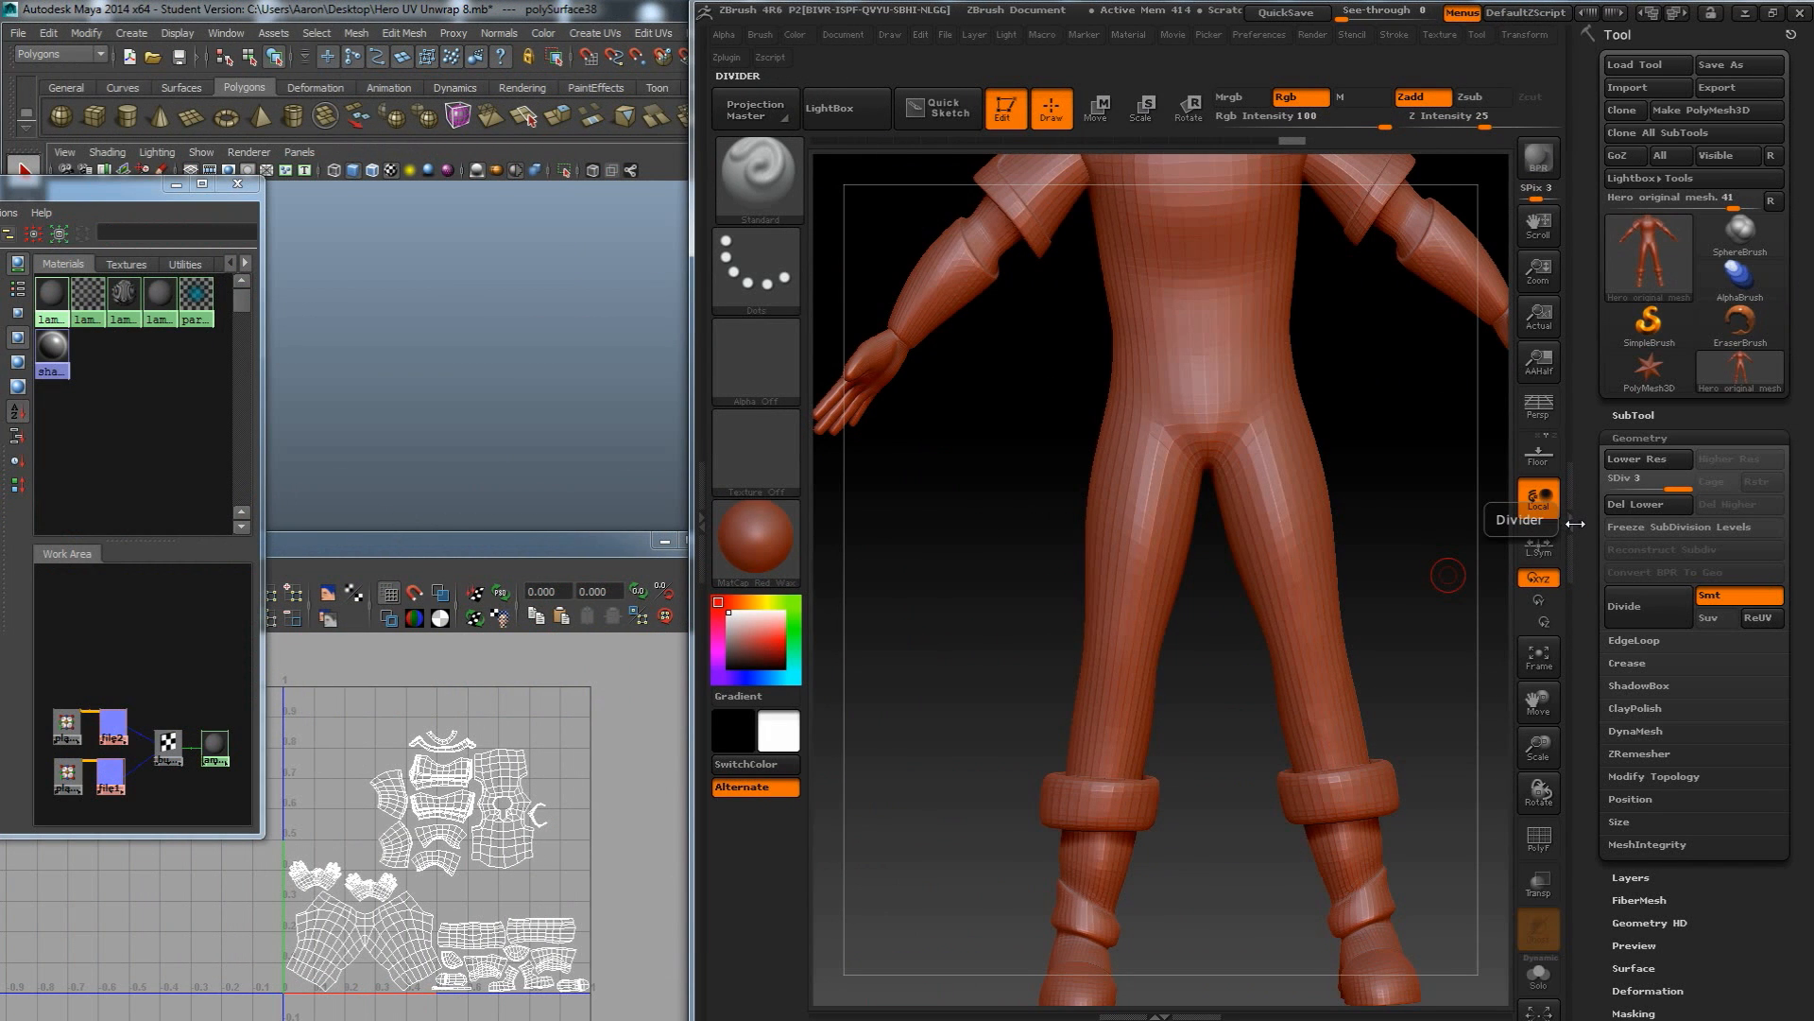
{"action": "left_click_drag", "start_coordinate": [691, 509], "coordinate": [48, 526]}
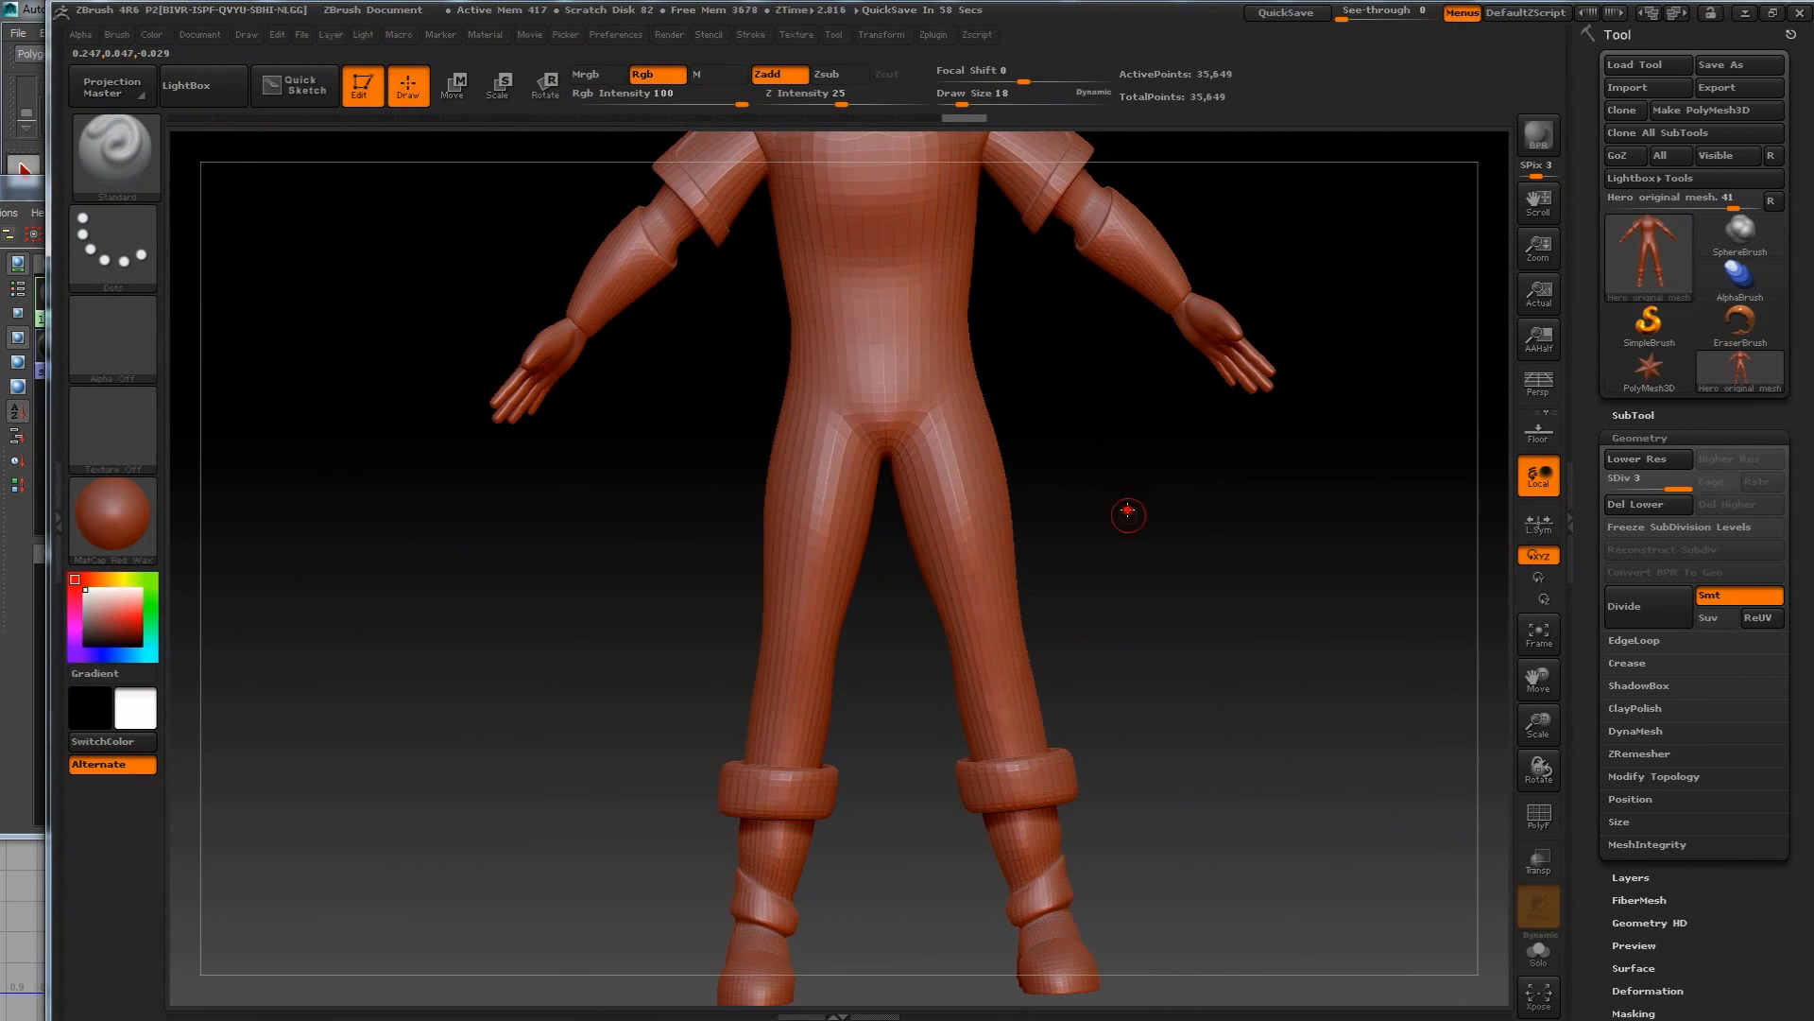
{"action": "key", "text": "f"}
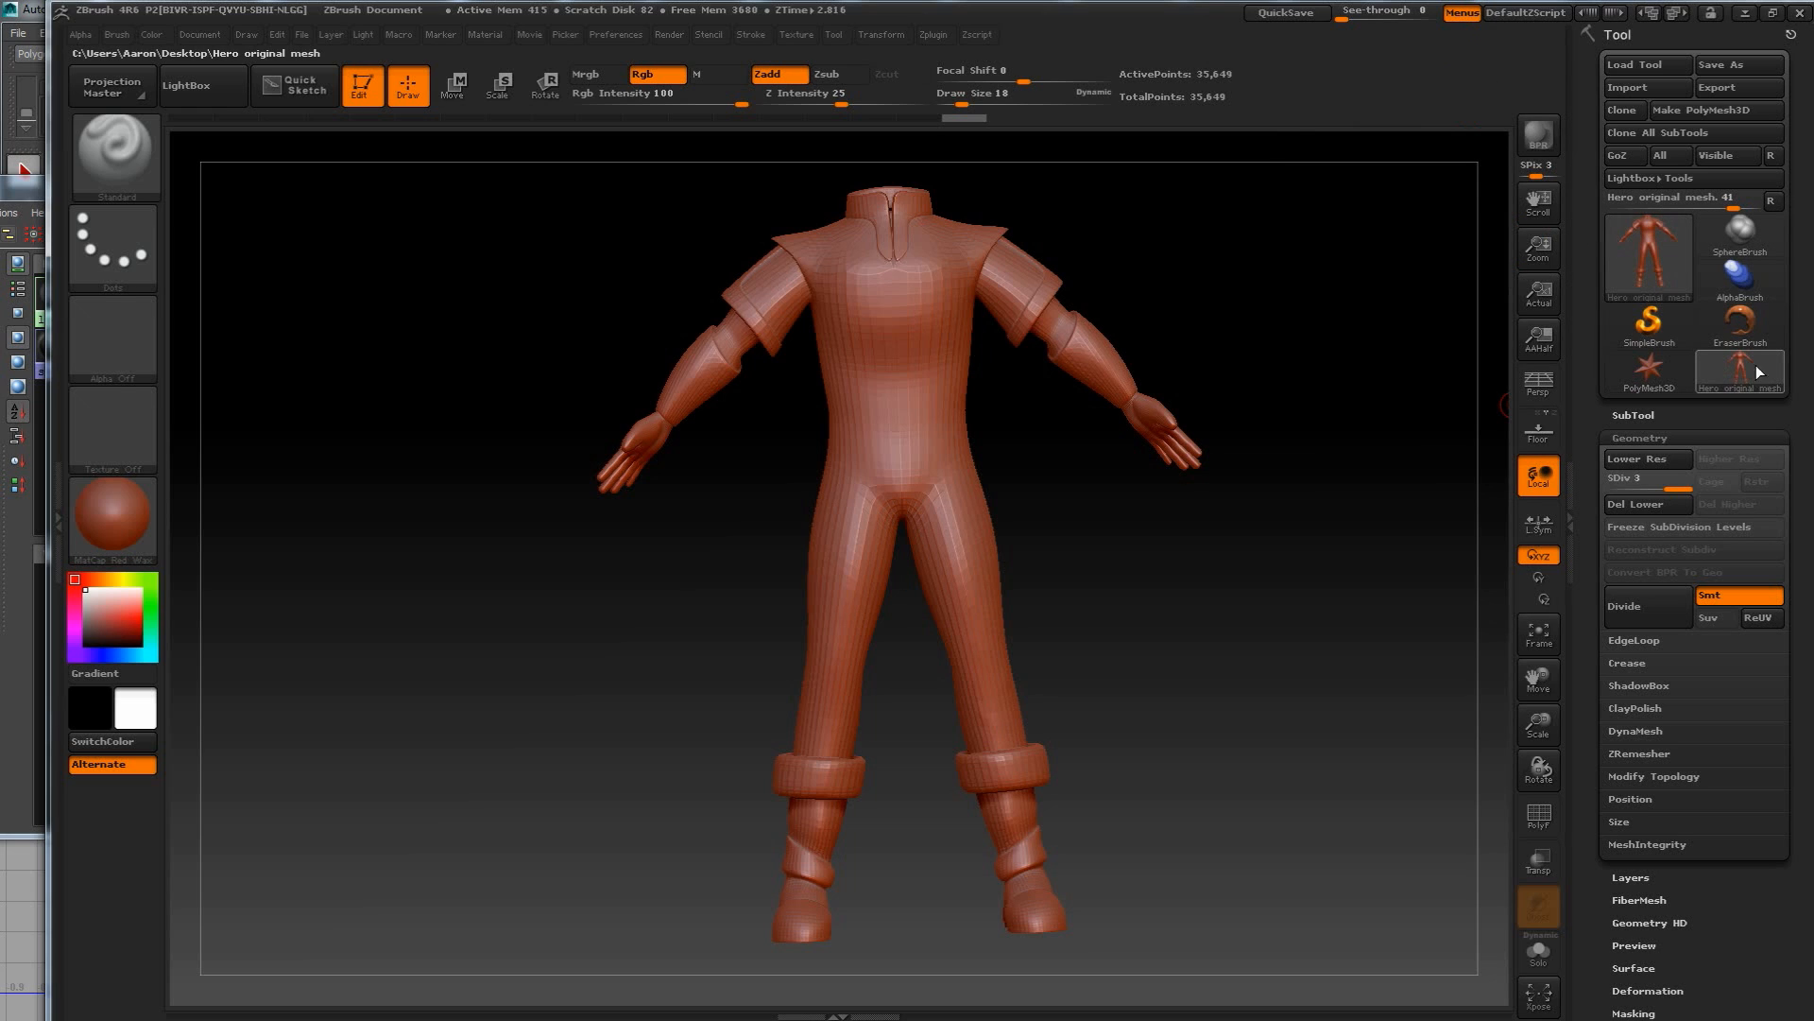
Switch to the PolyMesh3D star tool and back to the Hero original mesh tool.
{"action": "left_click", "coordinate": [1654, 371]}
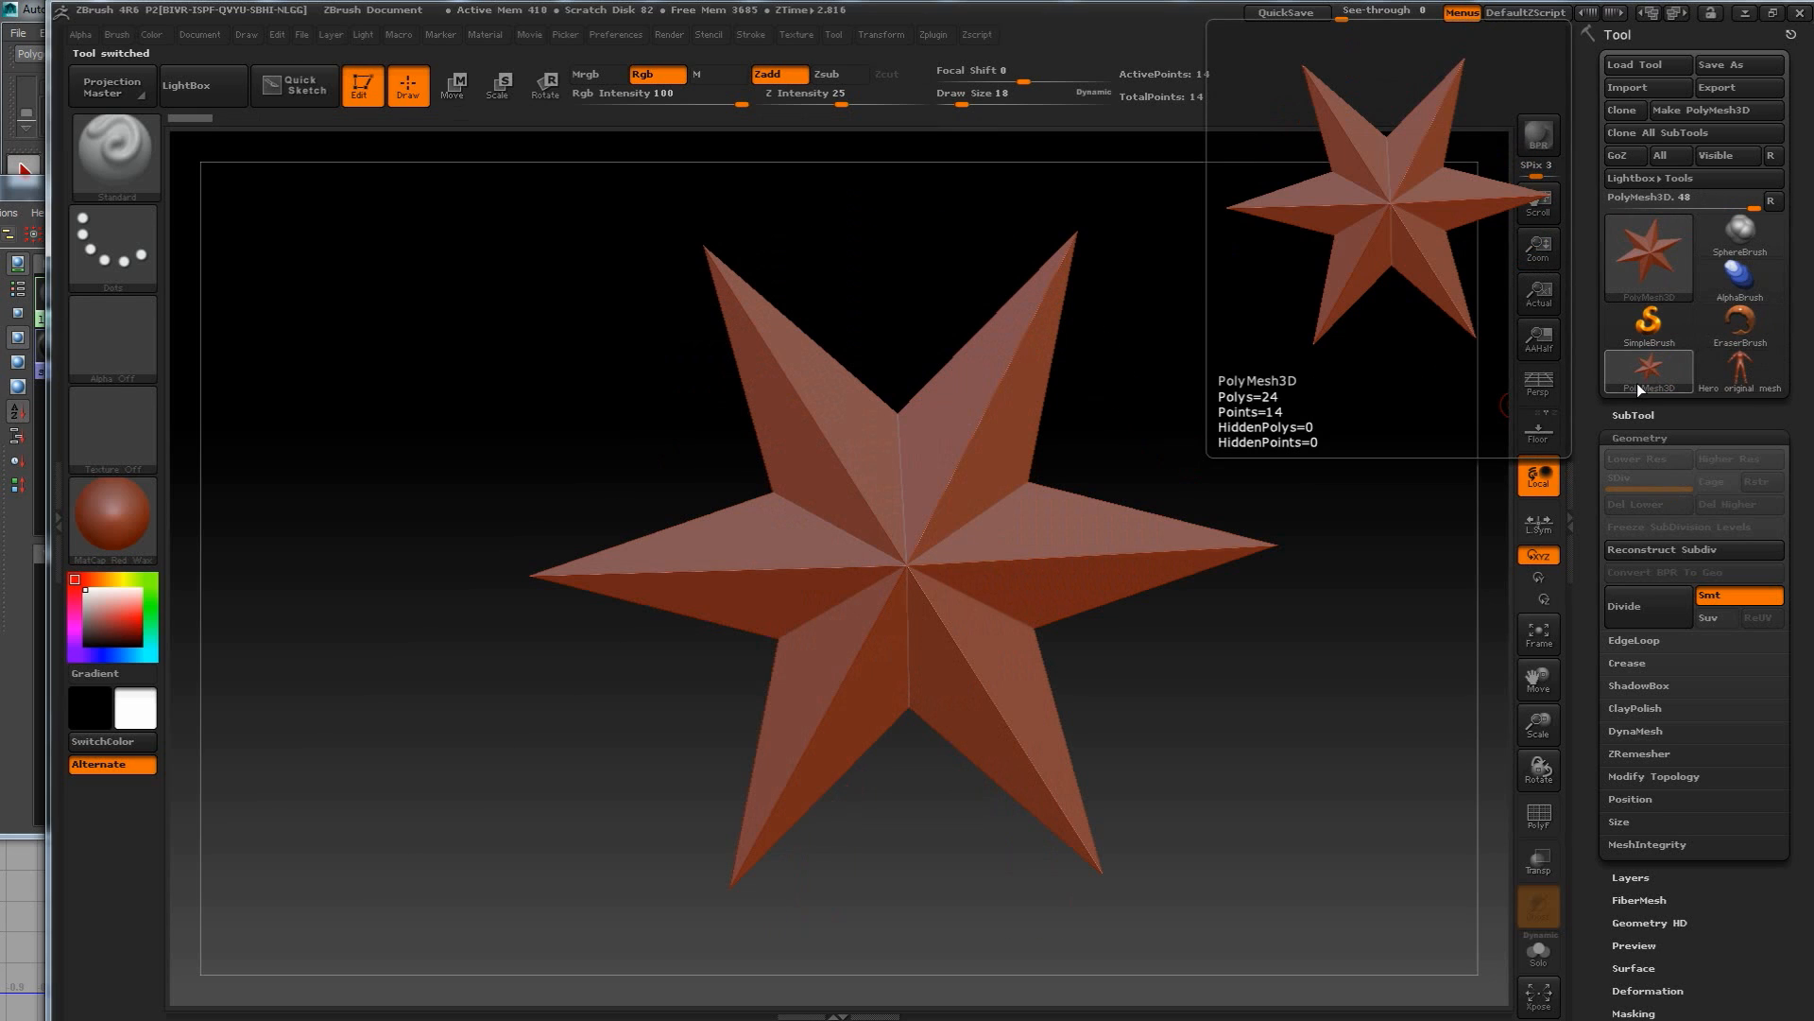
{"action": "left_click", "coordinate": [1727, 378]}
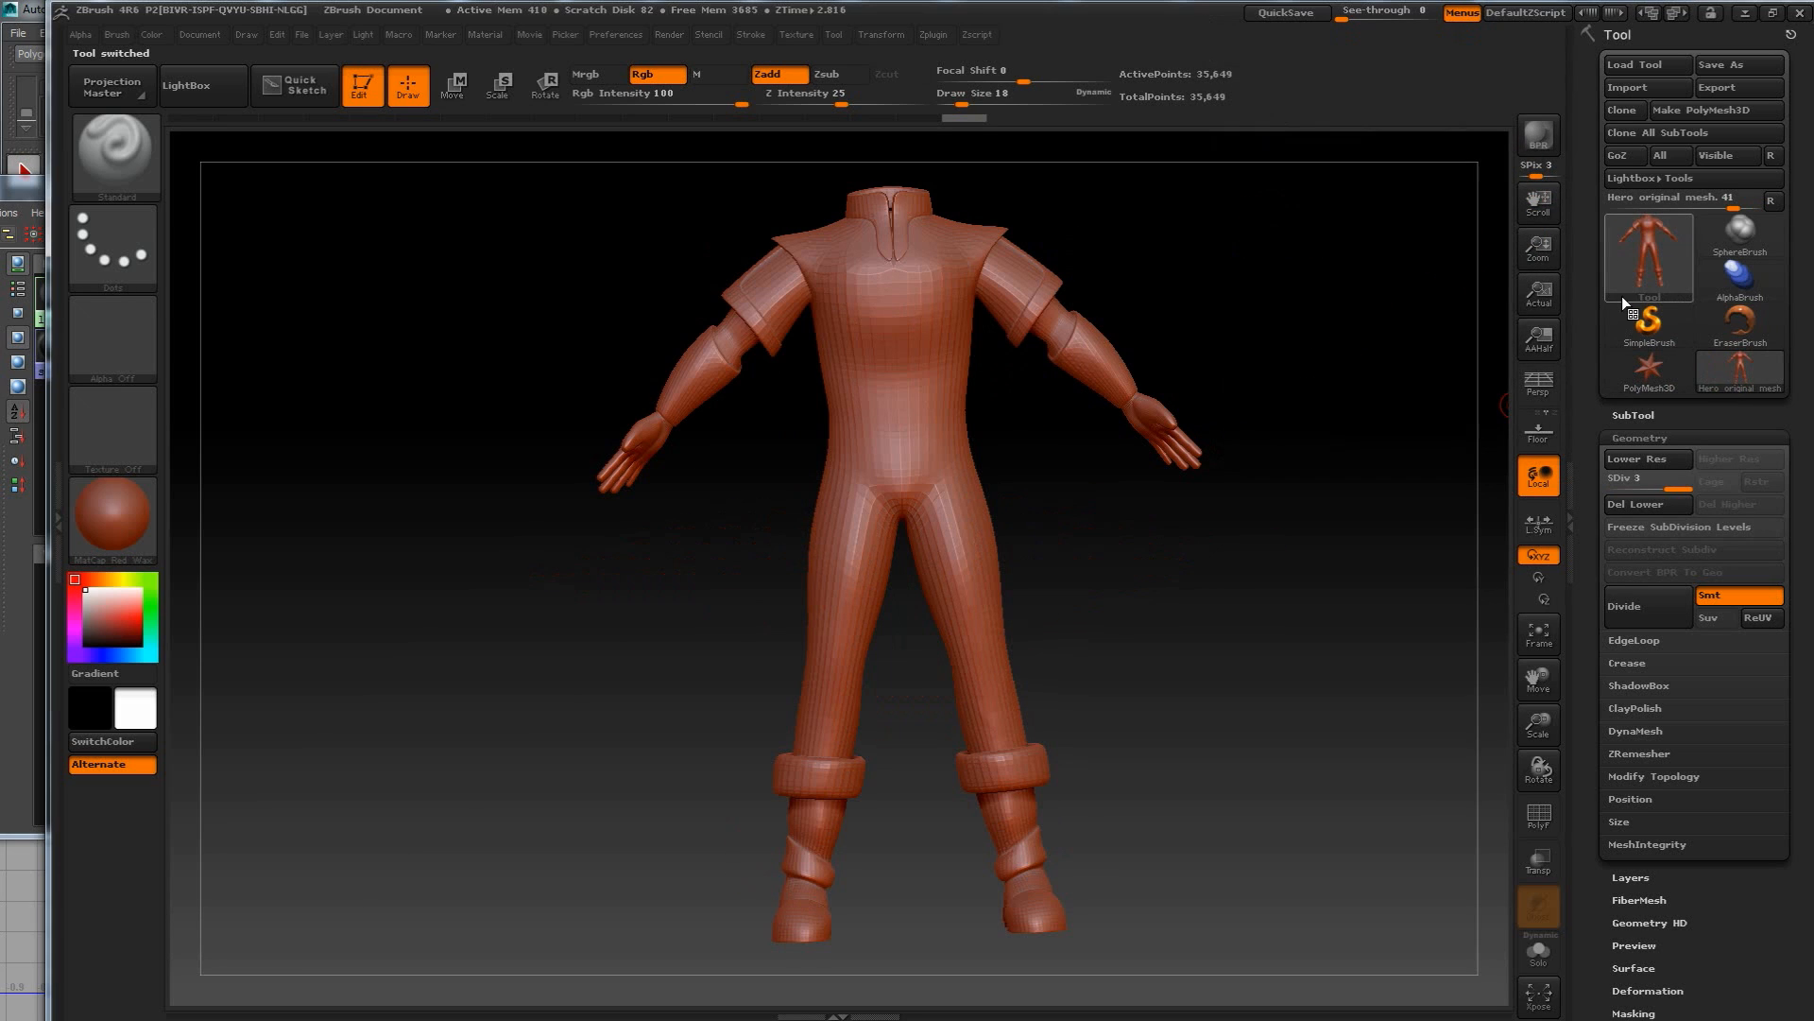
{"action": "mouse_move", "coordinate": [1639, 275]}
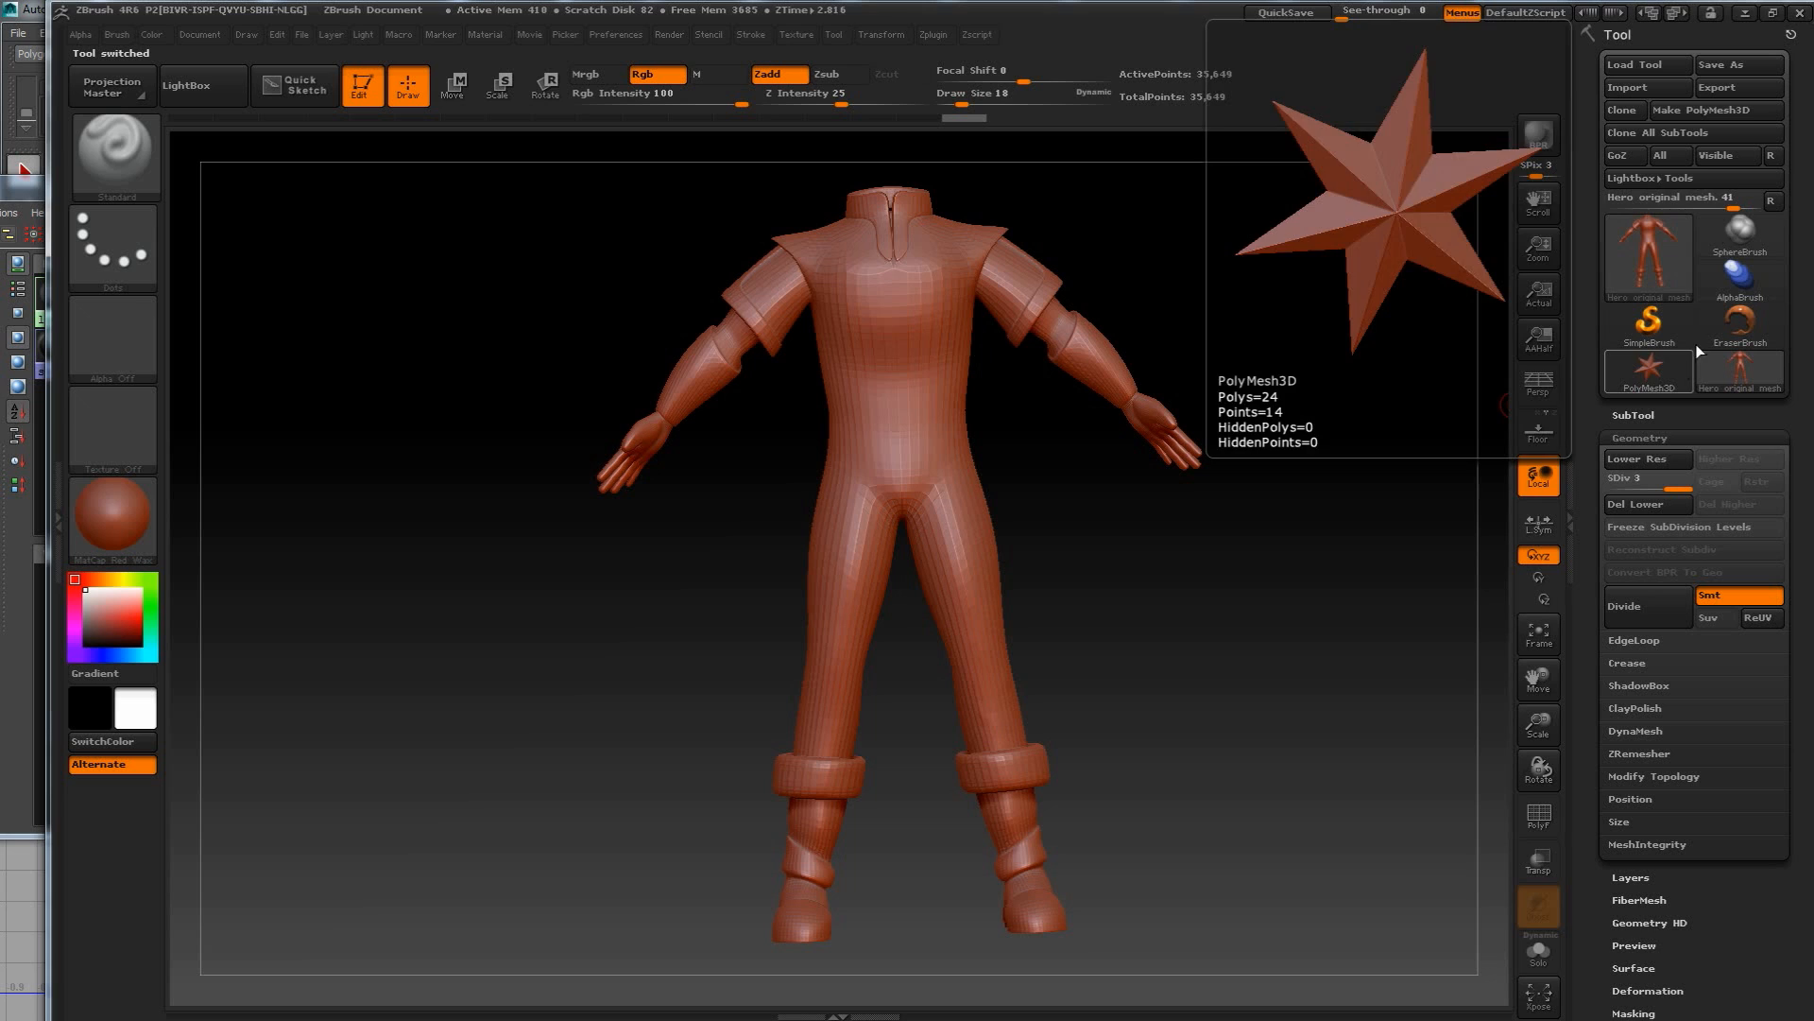
Make the PolyMesh3D star the active tool and import Hero belt.obj, splitting its nonstandard polygons into quads and triangles.
{"action": "left_click", "coordinate": [1649, 372]}
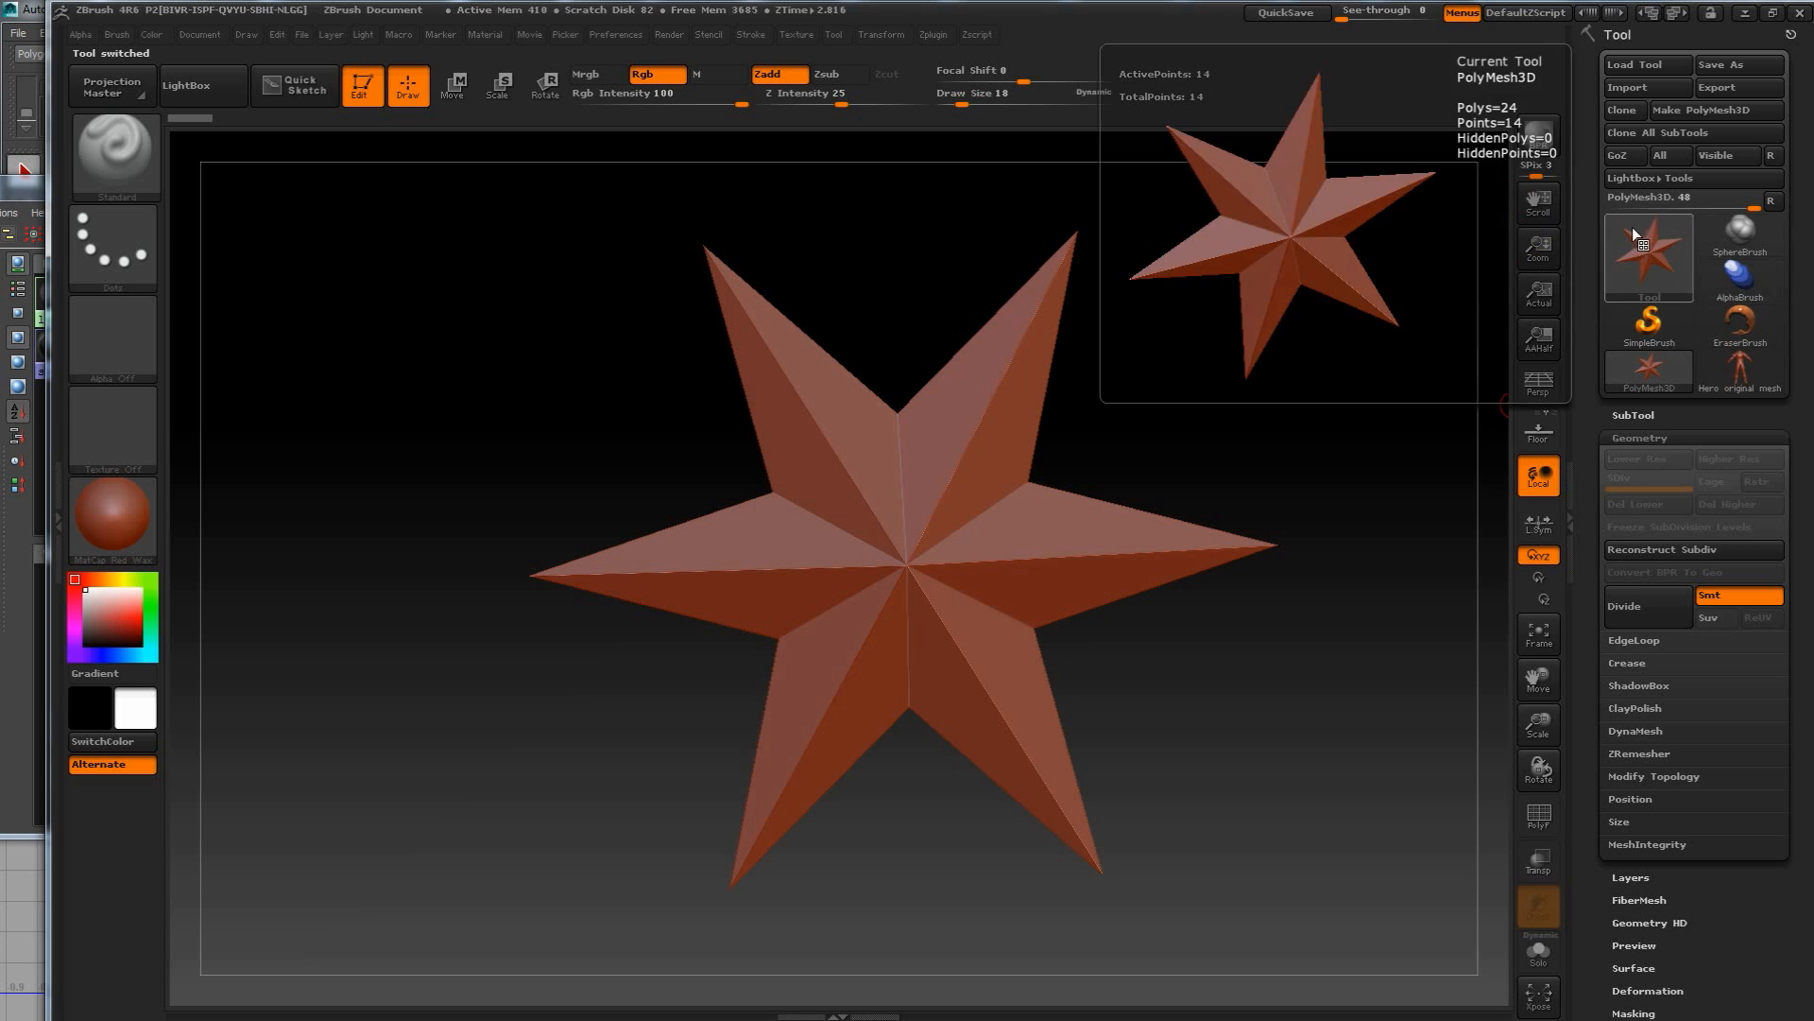
{"action": "left_click", "coordinate": [1646, 90]}
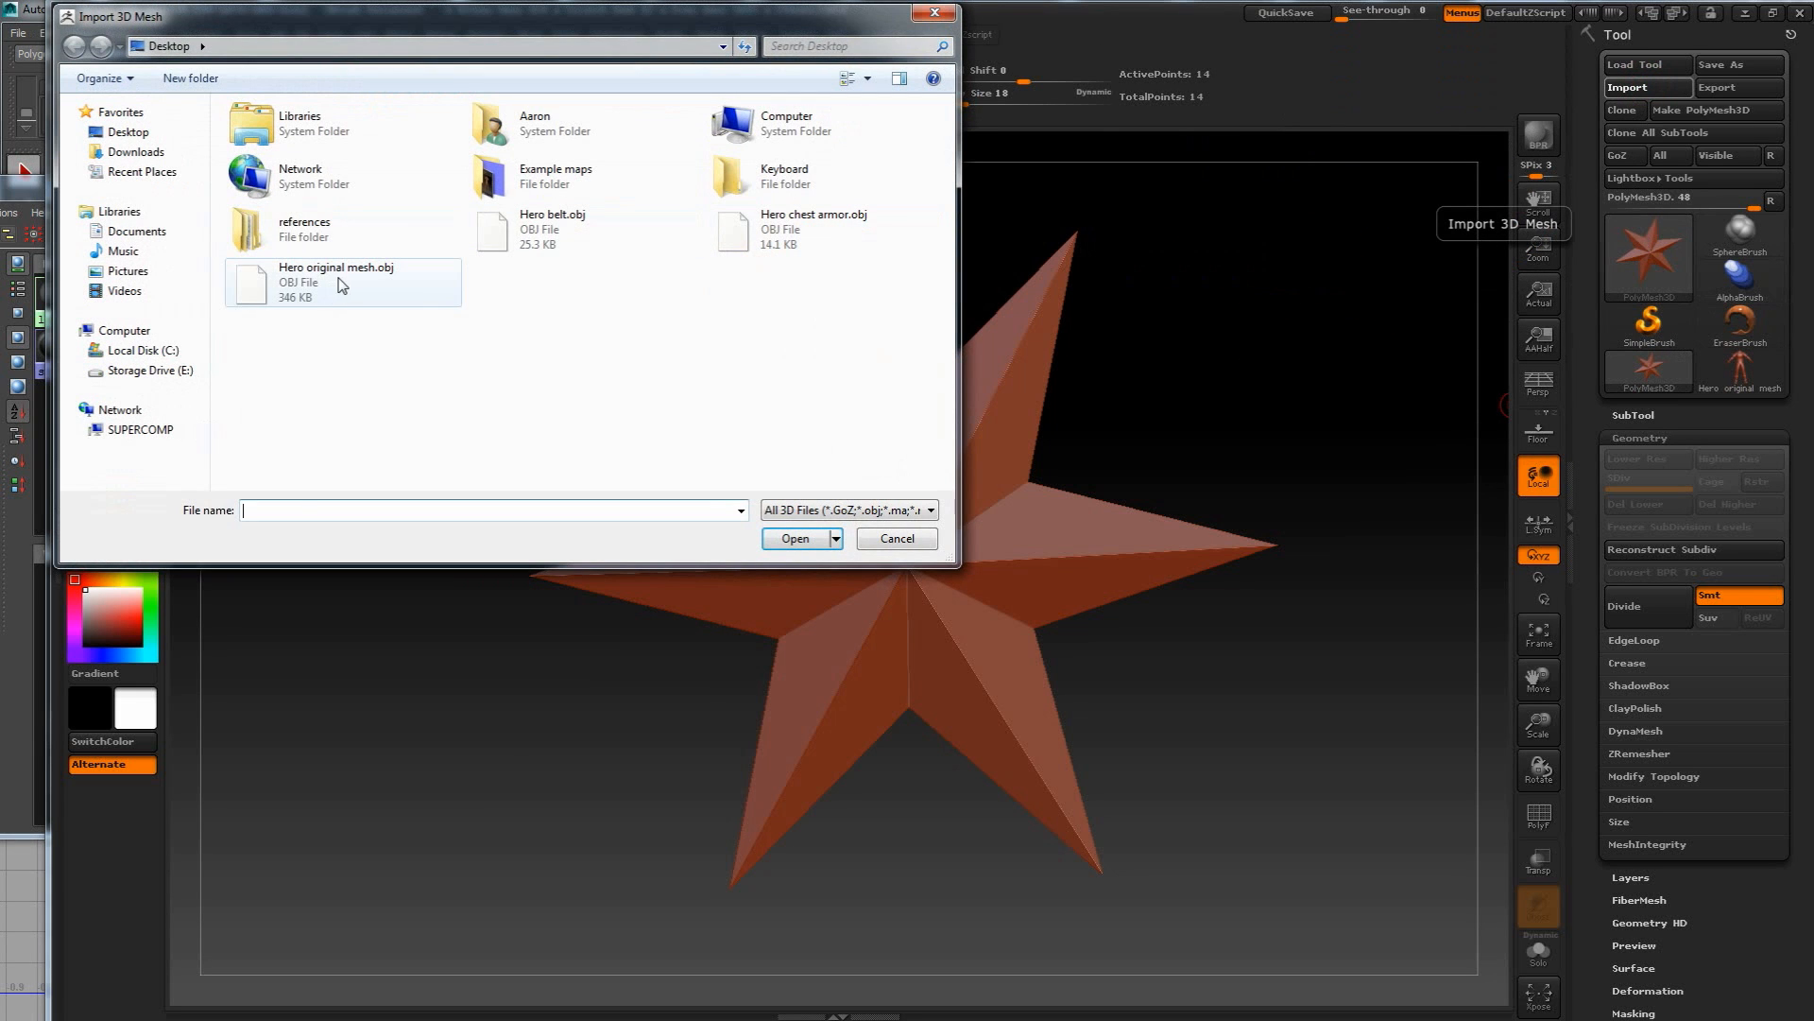
{"action": "left_click", "coordinate": [546, 239]}
{"action": "left_click", "coordinate": [786, 538]}
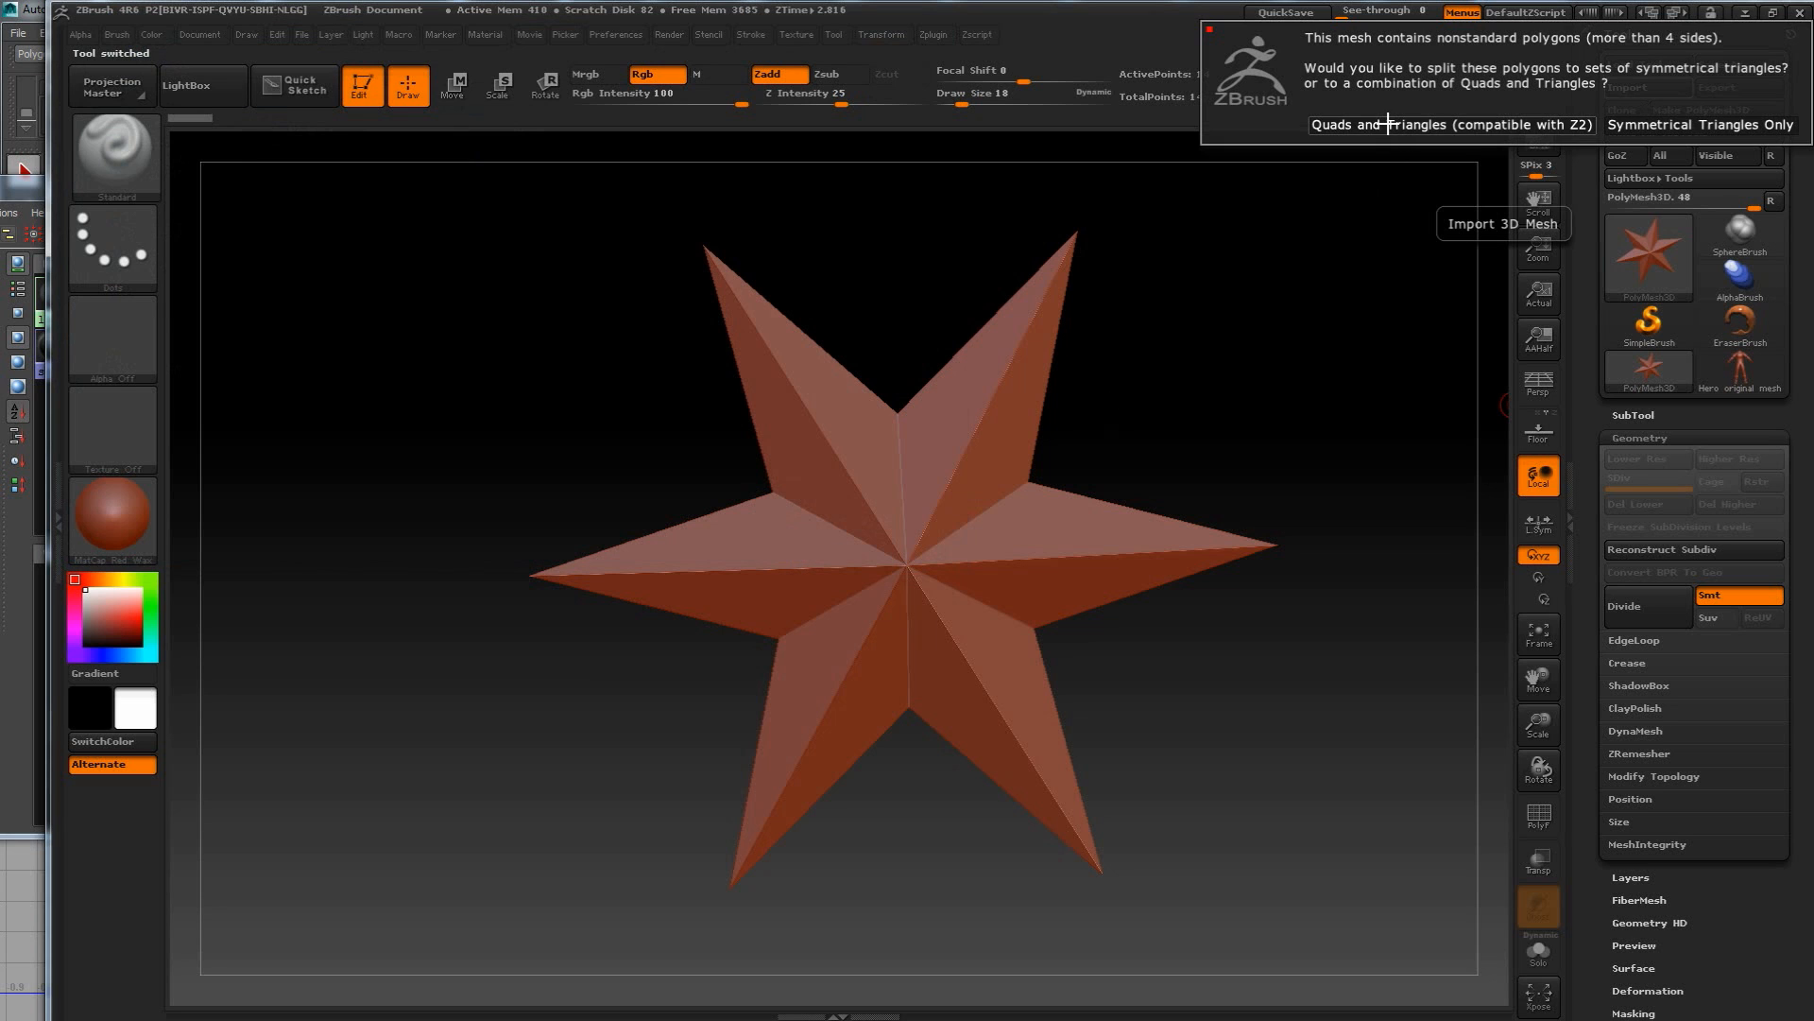
{"action": "left_click", "coordinate": [1380, 123]}
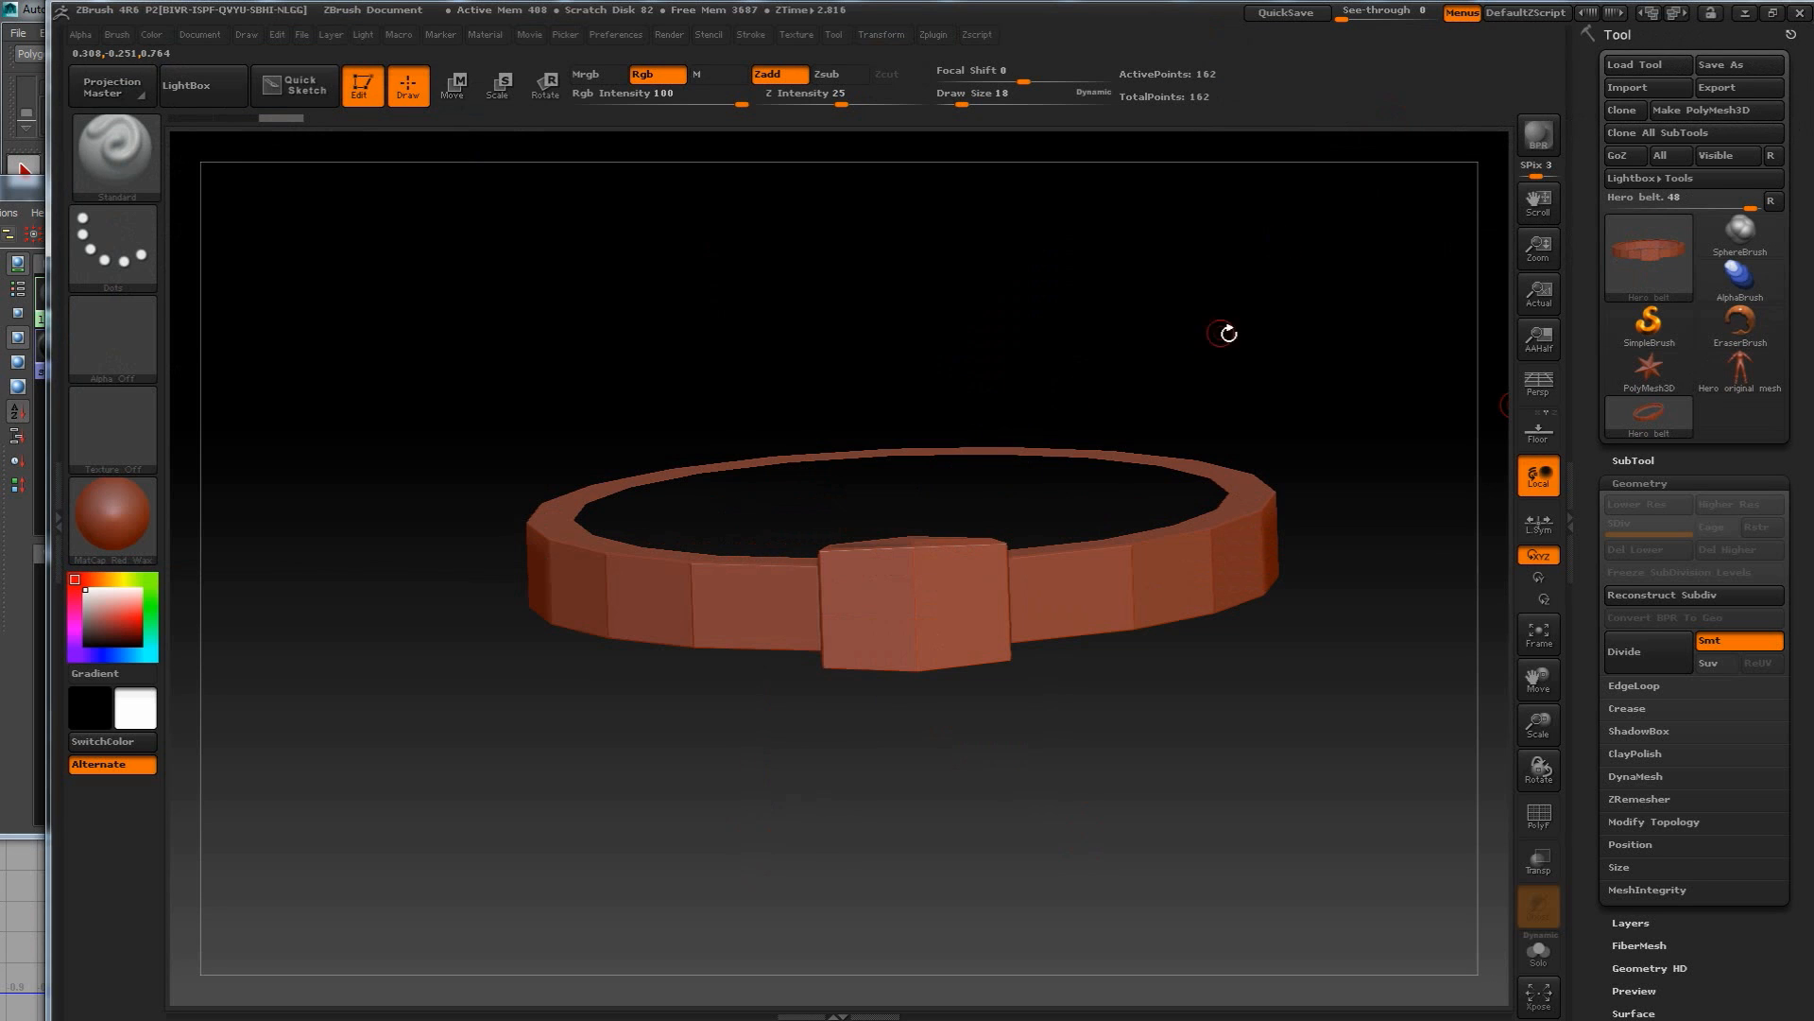
{"action": "mouse_move", "coordinate": [1223, 332]}
{"action": "left_mouse_down"}
{"action": "mouse_move", "coordinate": [1191, 396]}
{"action": "mouse_move", "coordinate": [1222, 345]}
{"action": "left_mouse_up"}
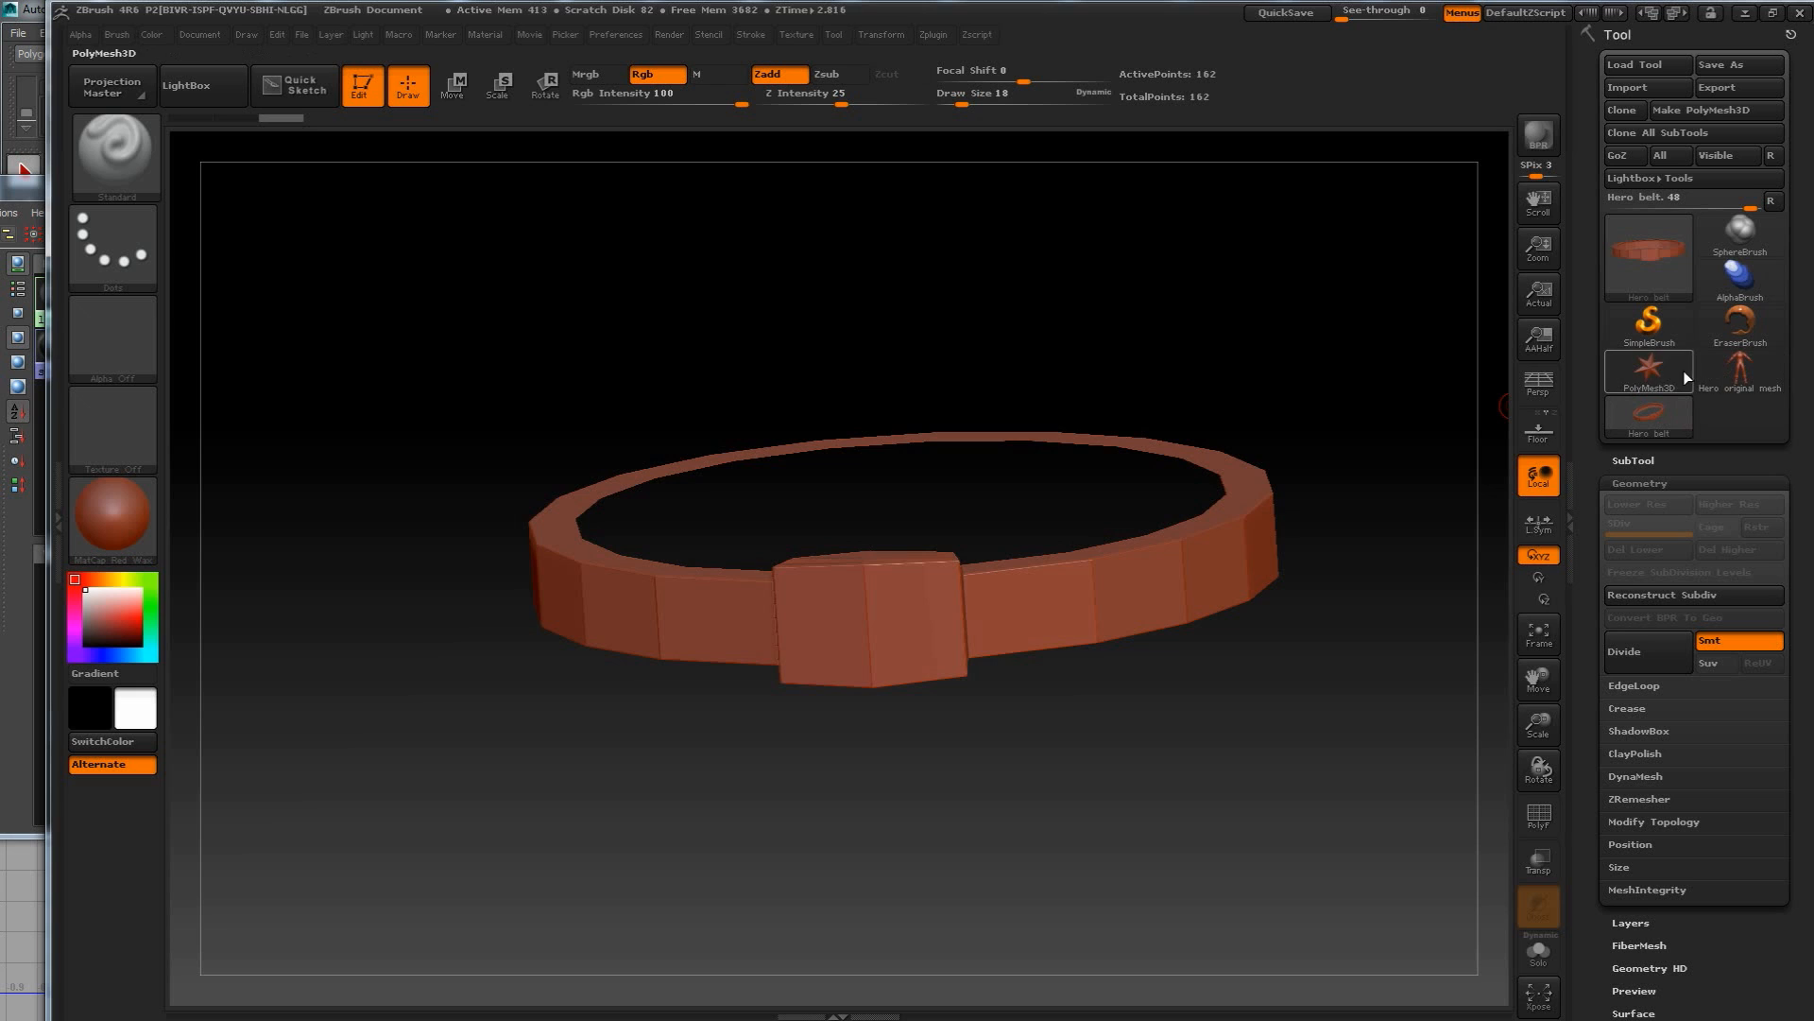
Make the PolyMesh3D star the active tool, import Hero chest armor.obj and turn it to a straight front view.
{"action": "left_click", "coordinate": [1649, 370]}
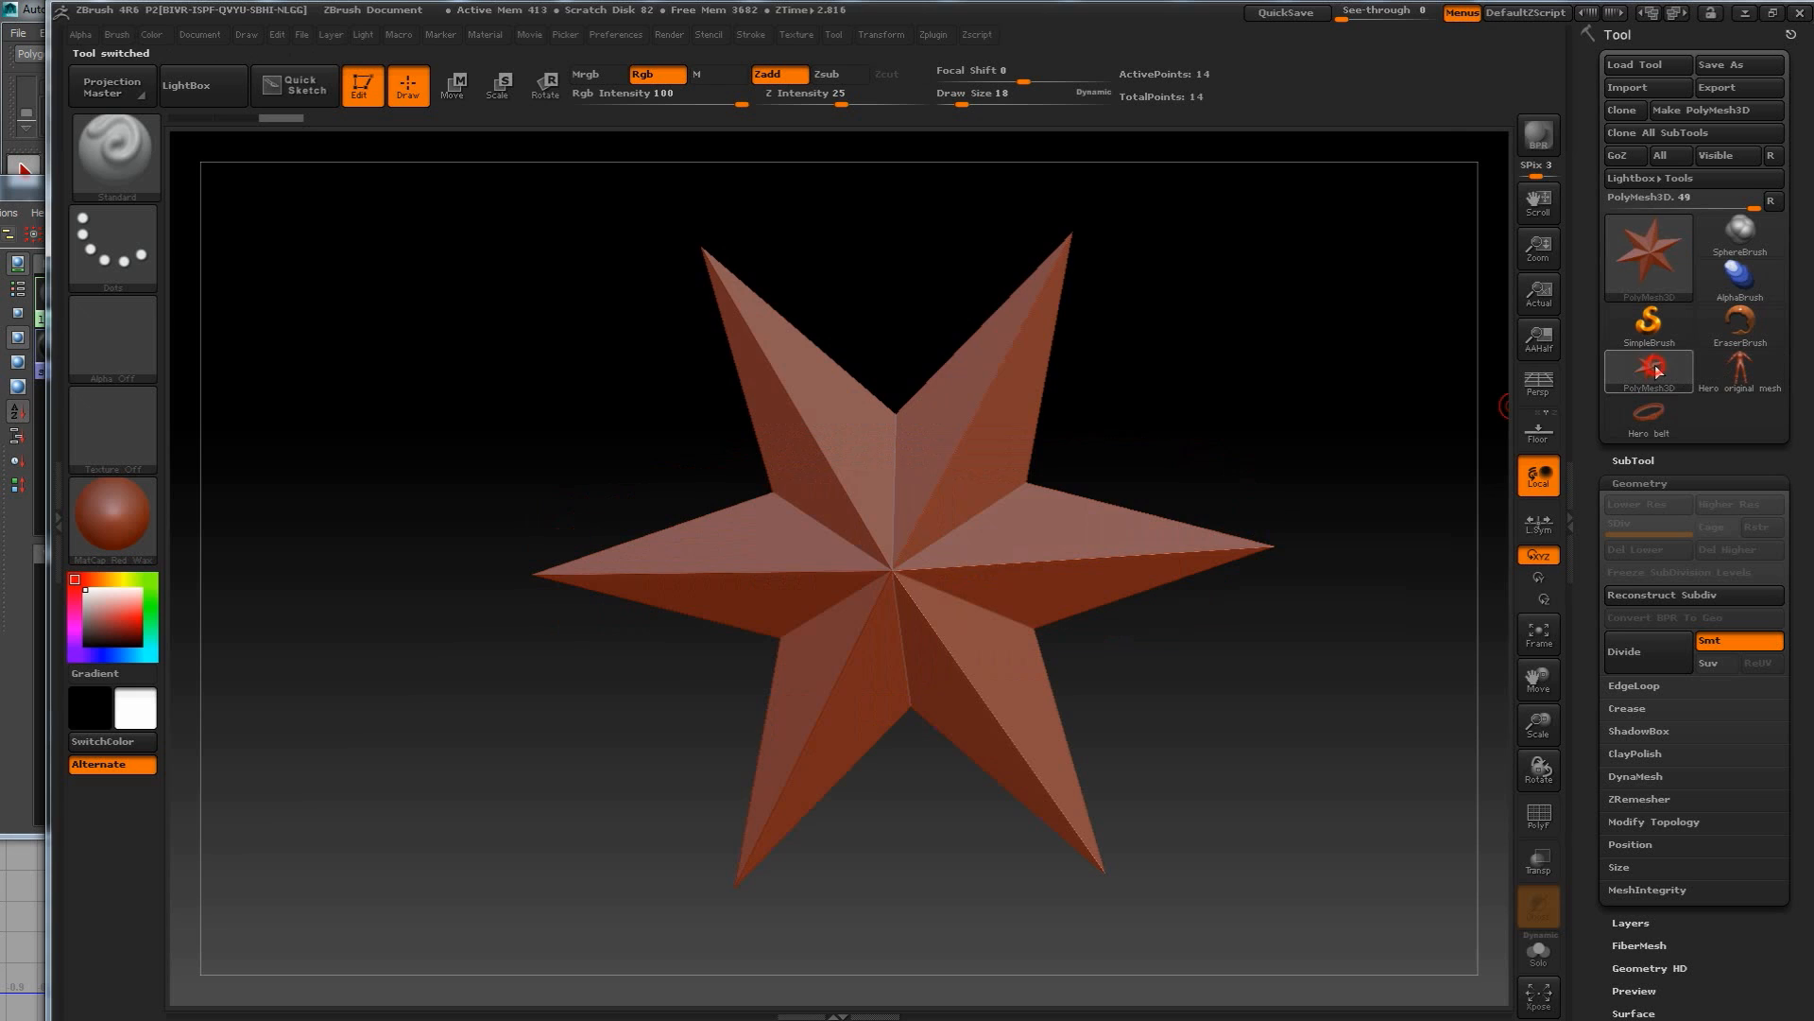
{"action": "left_click", "coordinate": [1628, 87]}
{"action": "left_click", "coordinate": [751, 231]}
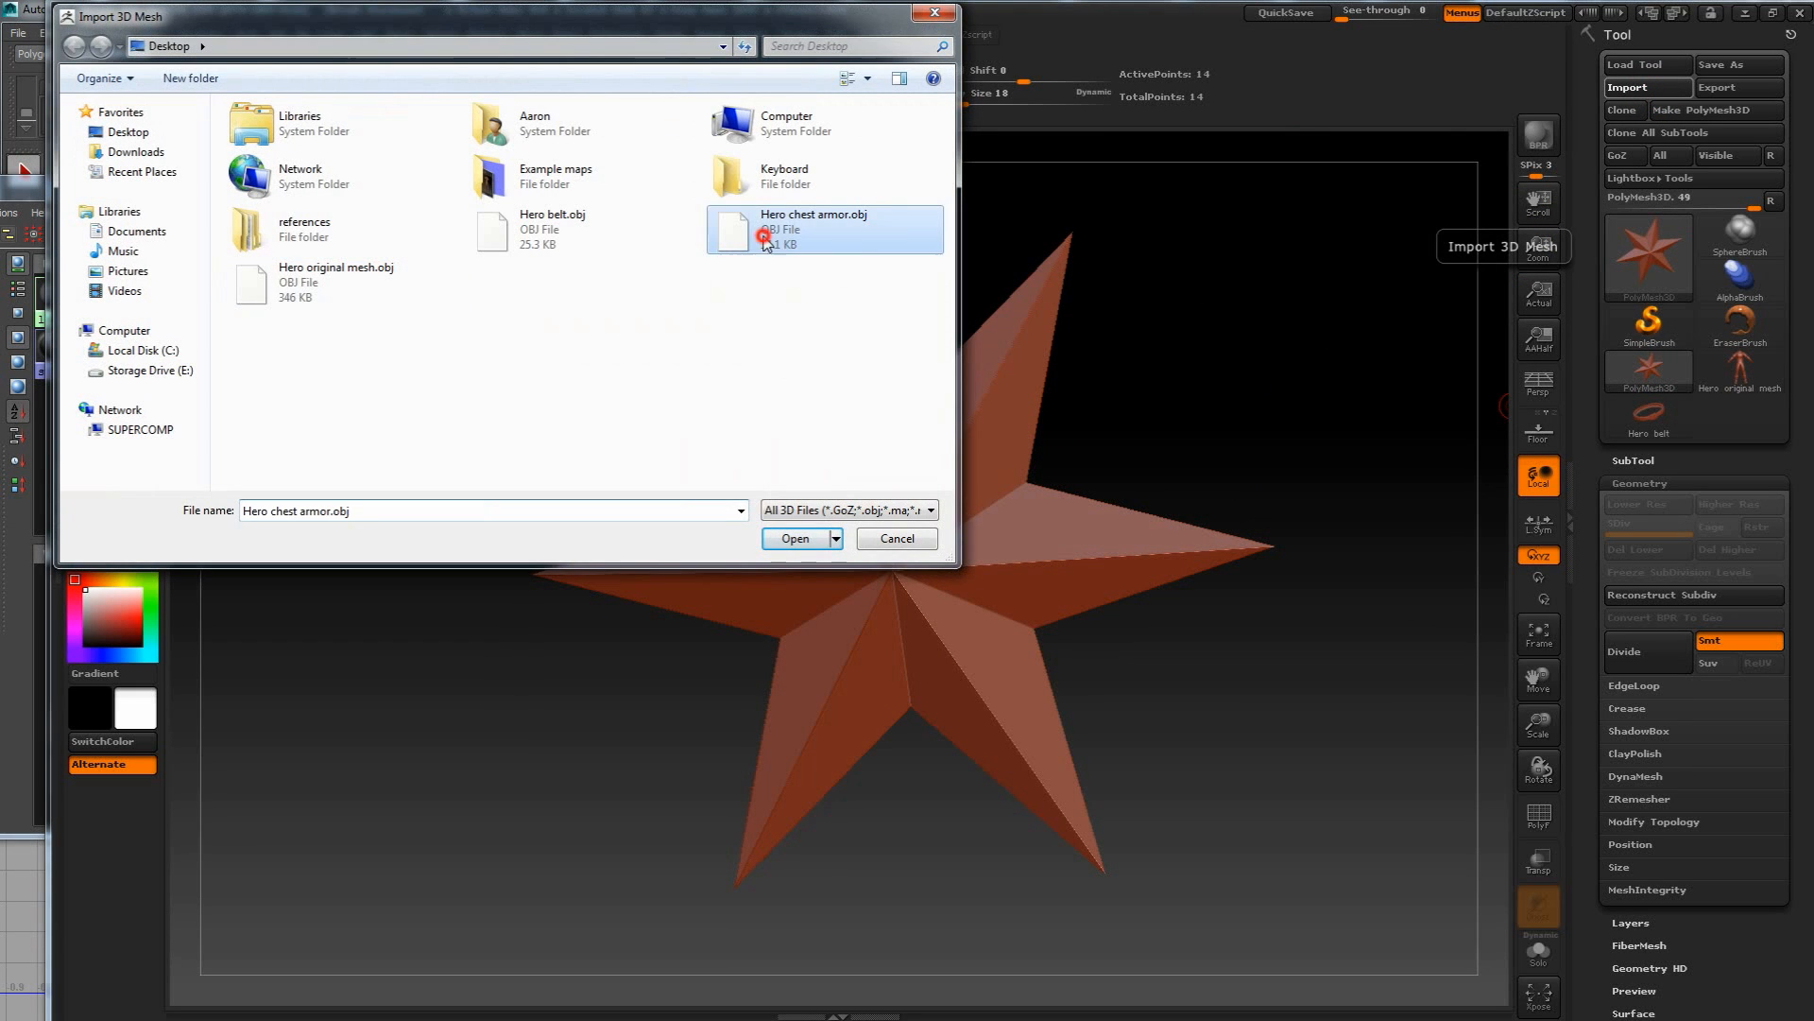
{"action": "left_click", "coordinate": [802, 537]}
{"action": "left_click_drag", "start_coordinate": [1244, 276], "coordinate": [1108, 375]}
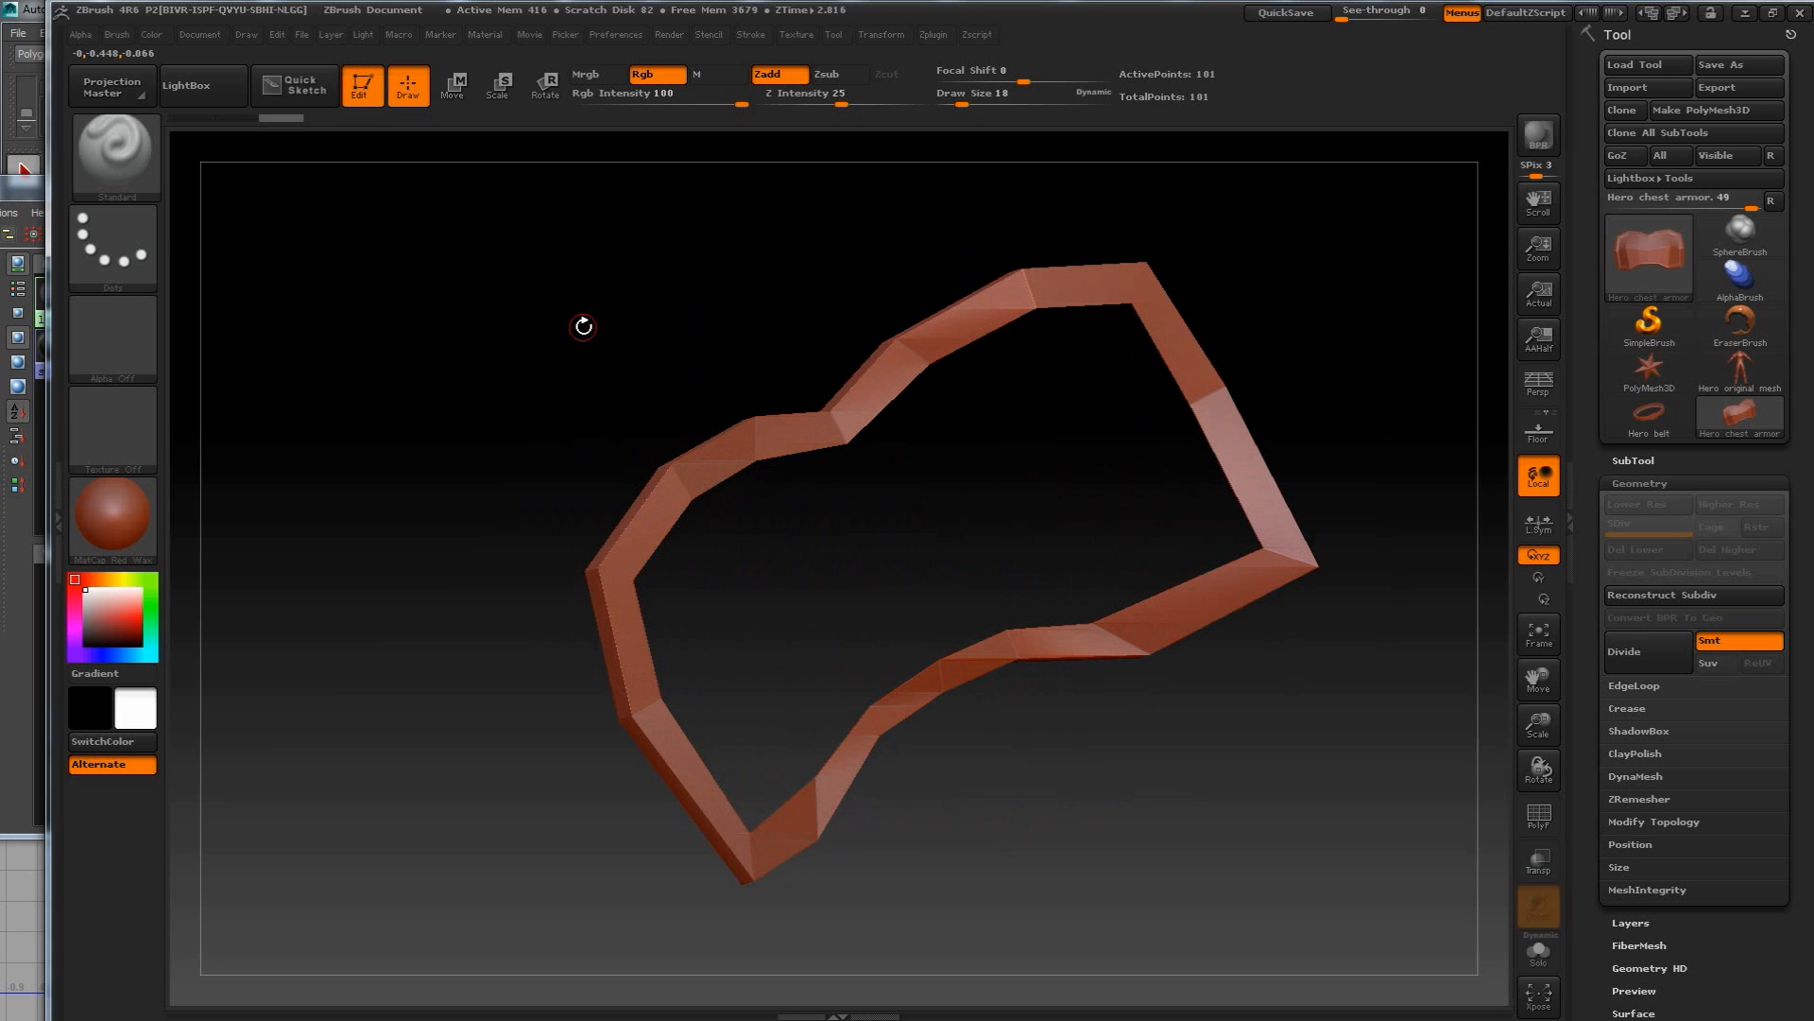
{"action": "mouse_move", "coordinate": [520, 338]}
{"action": "left_mouse_down"}
{"action": "mouse_move", "coordinate": [691, 329]}
{"action": "mouse_move", "coordinate": [620, 356]}
{"action": "mouse_move", "coordinate": [490, 360]}
{"action": "mouse_move", "coordinate": [624, 366]}
{"action": "mouse_move", "coordinate": [523, 365]}
{"action": "left_mouse_up"}
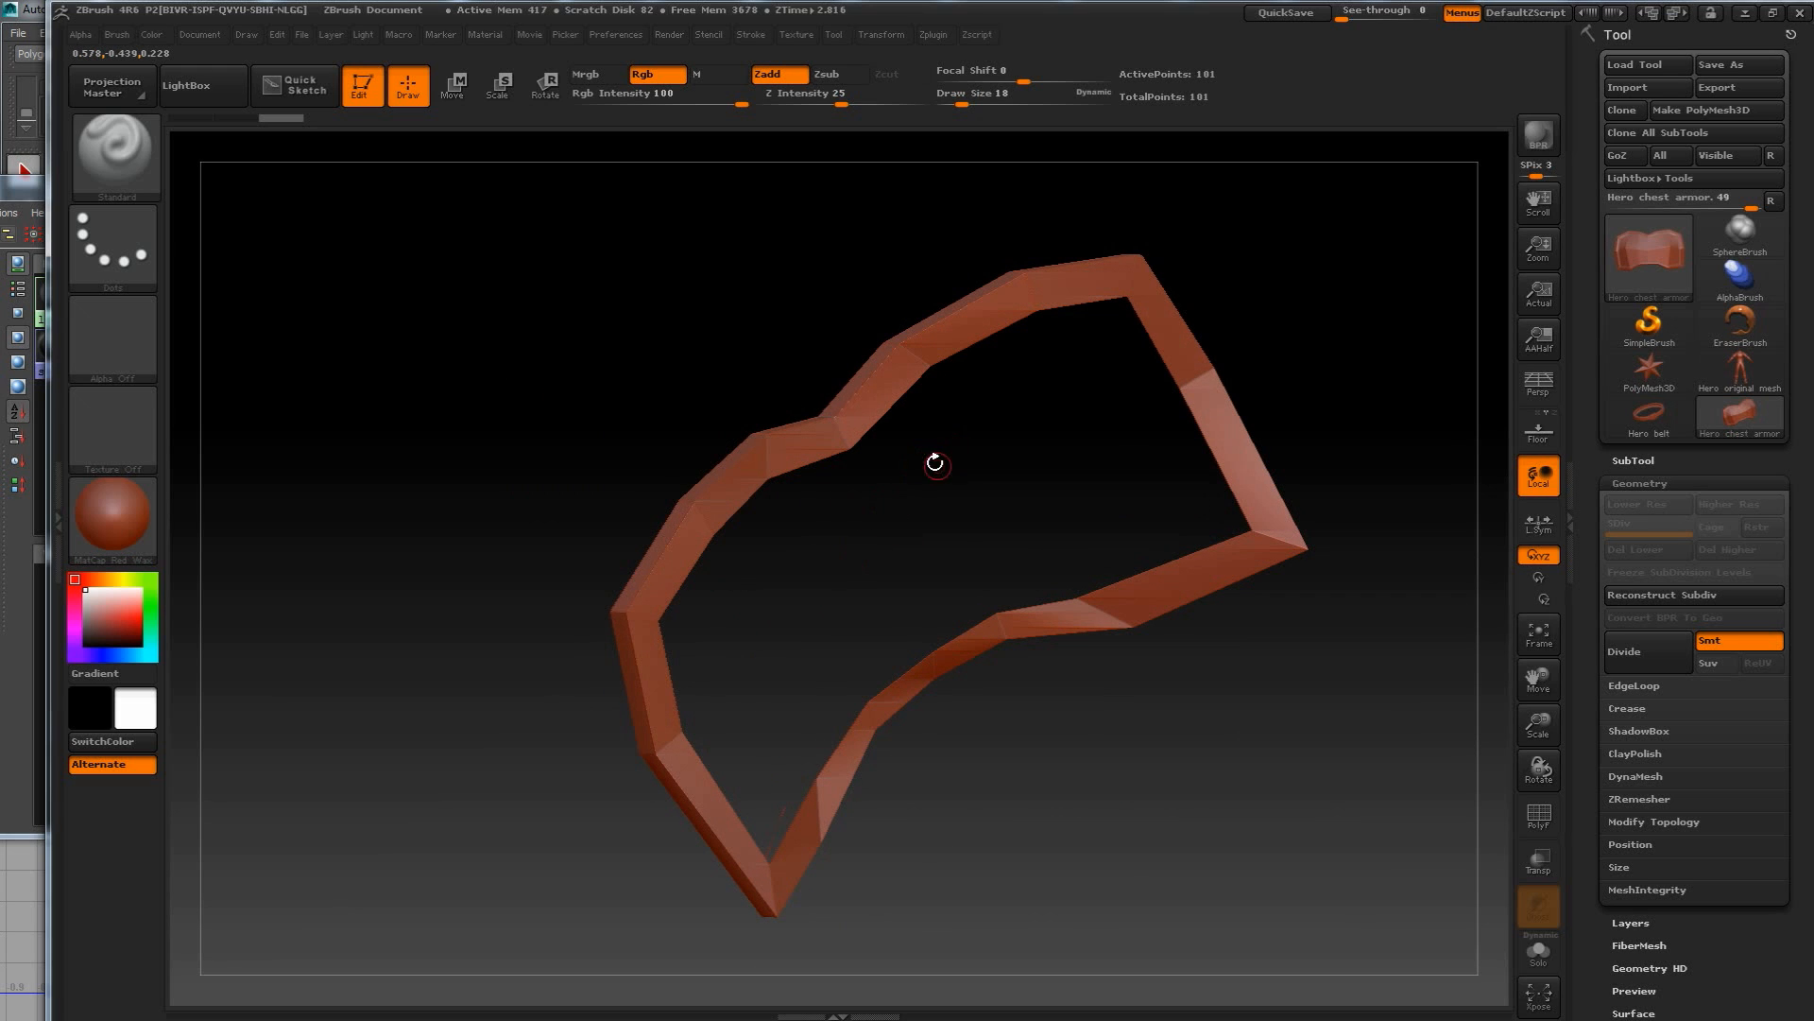
{"action": "left_click_drag", "start_coordinate": [571, 348], "coordinate": [661, 383]}
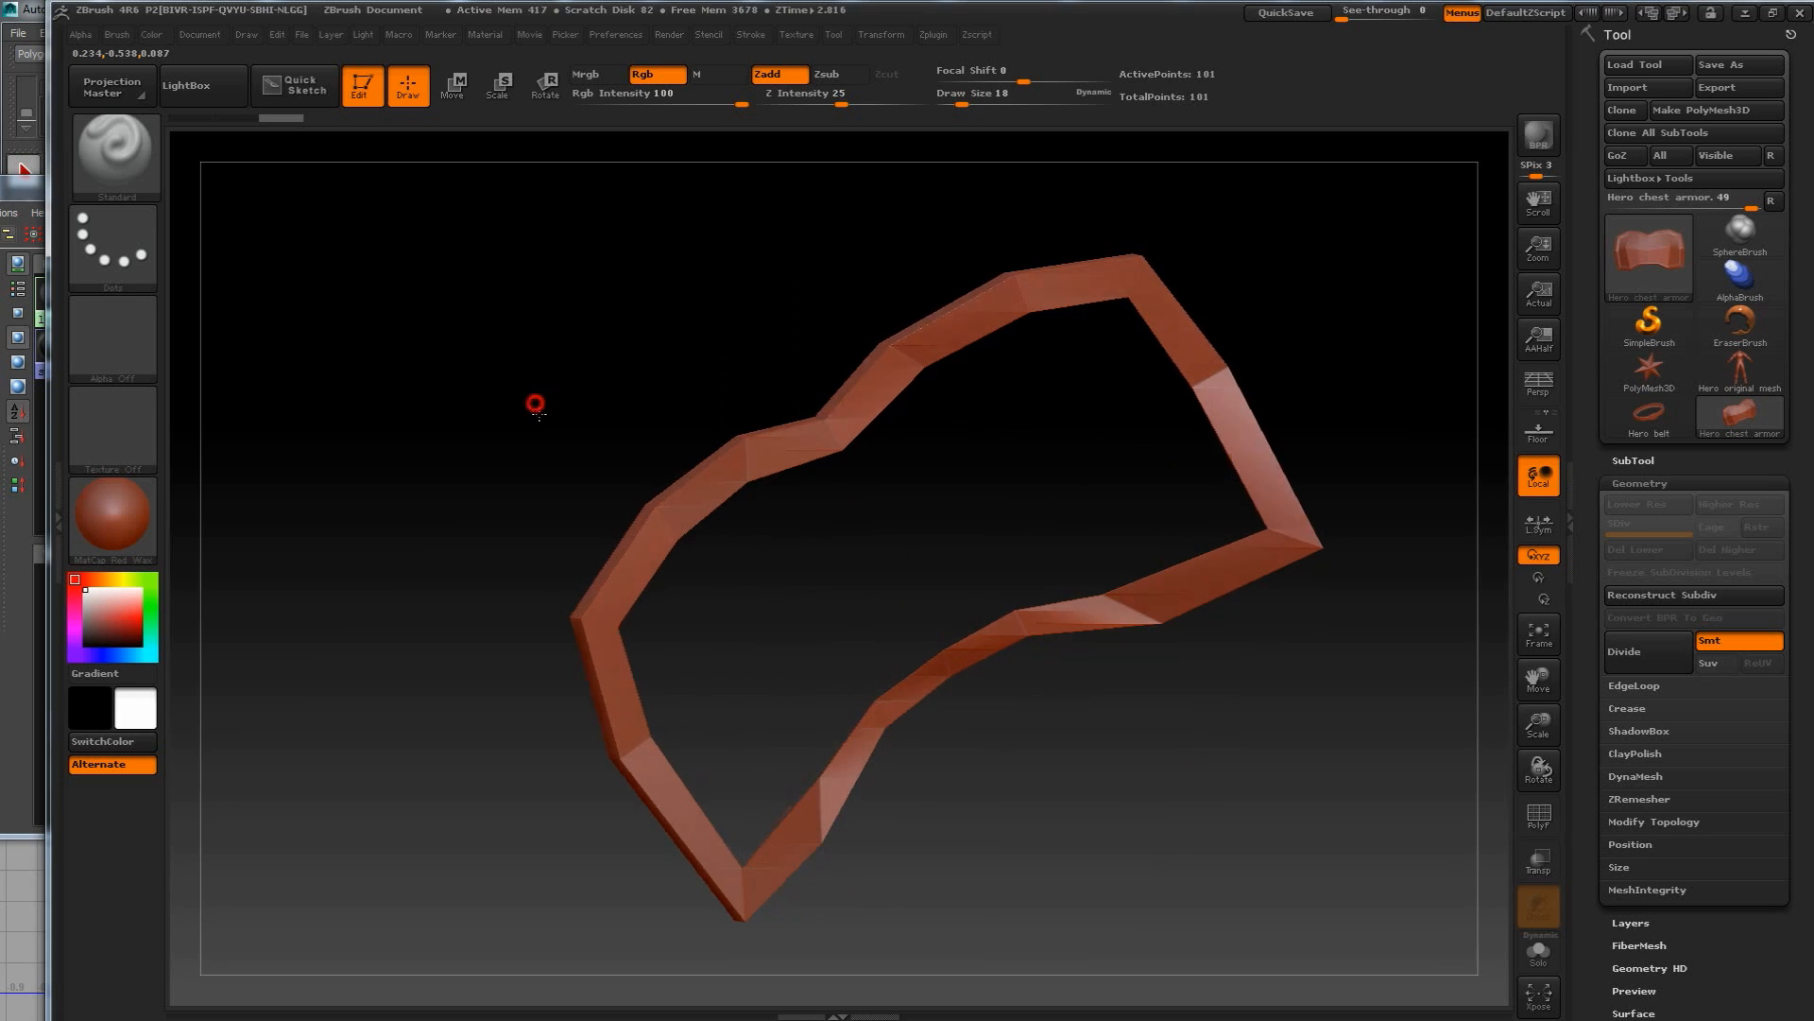
{"action": "left_click_drag", "start_coordinate": [535, 400], "coordinate": [696, 438]}
{"action": "left_click_drag", "start_coordinate": [1269, 337], "coordinate": [1300, 311], "text": "shift"}
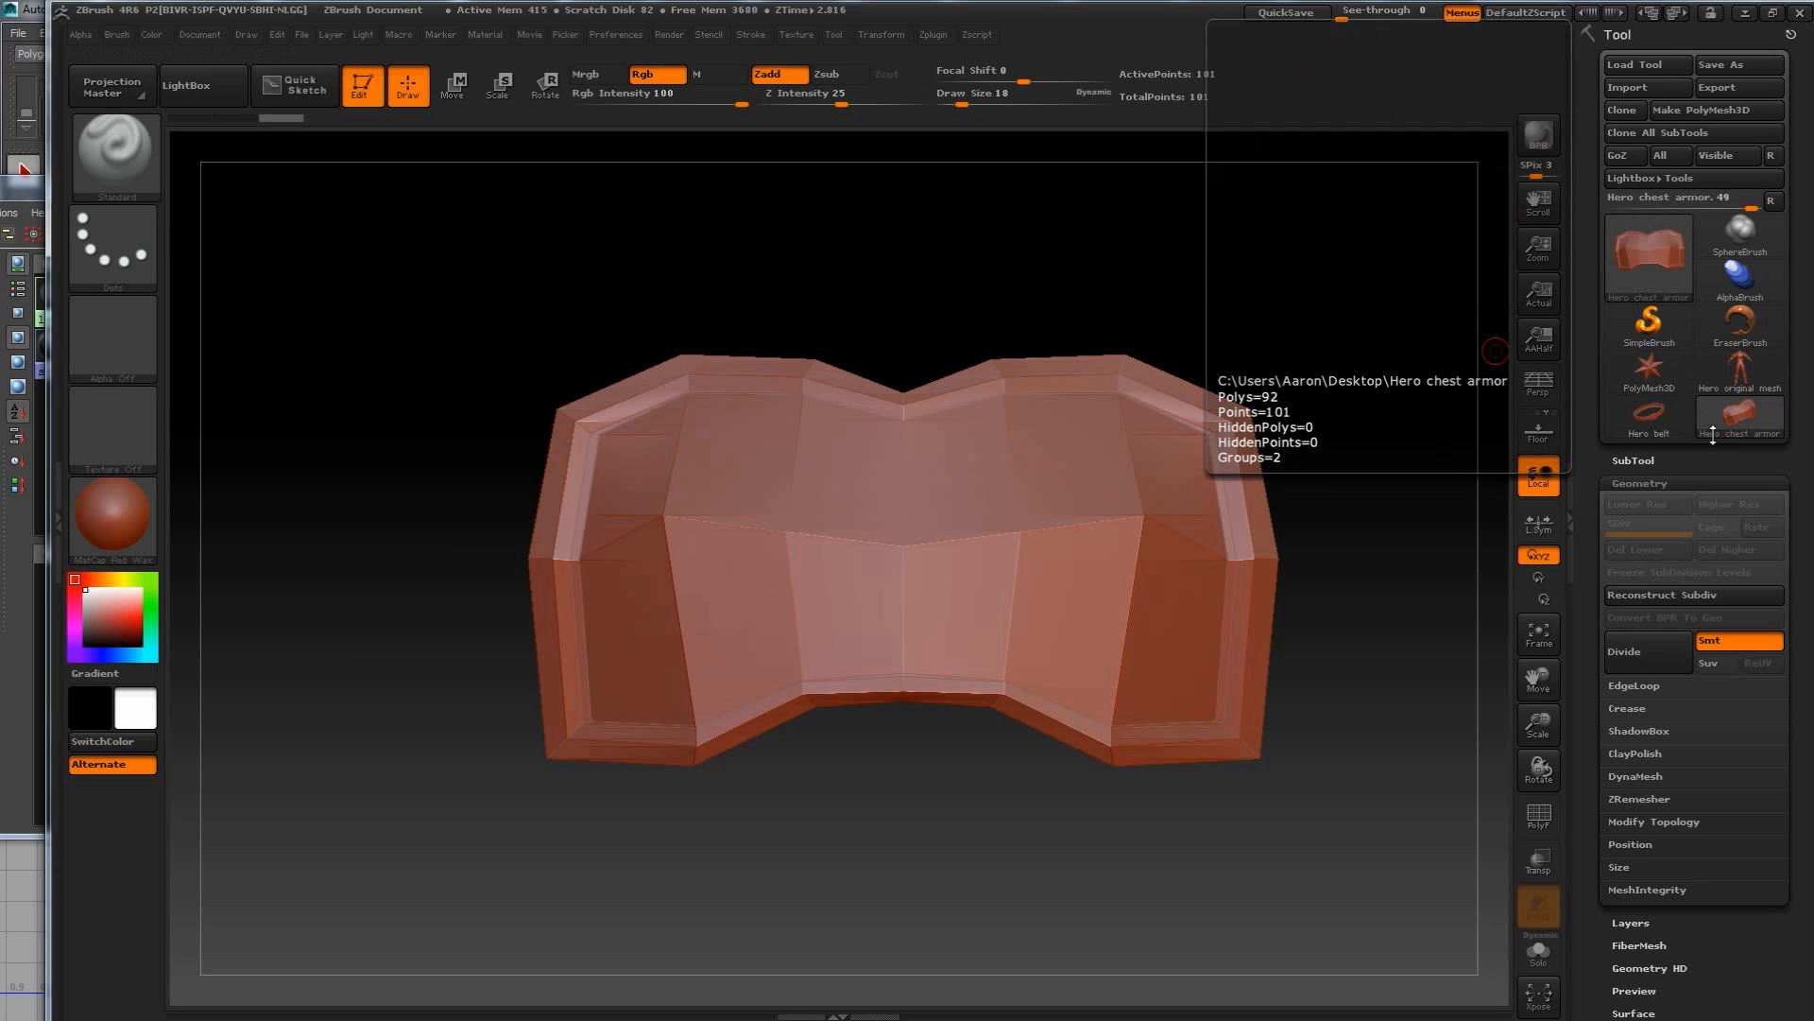
Switch back to the Hero original mesh tool and add the Hero belt mesh to it as a subtool.
{"action": "left_click", "coordinate": [1749, 368]}
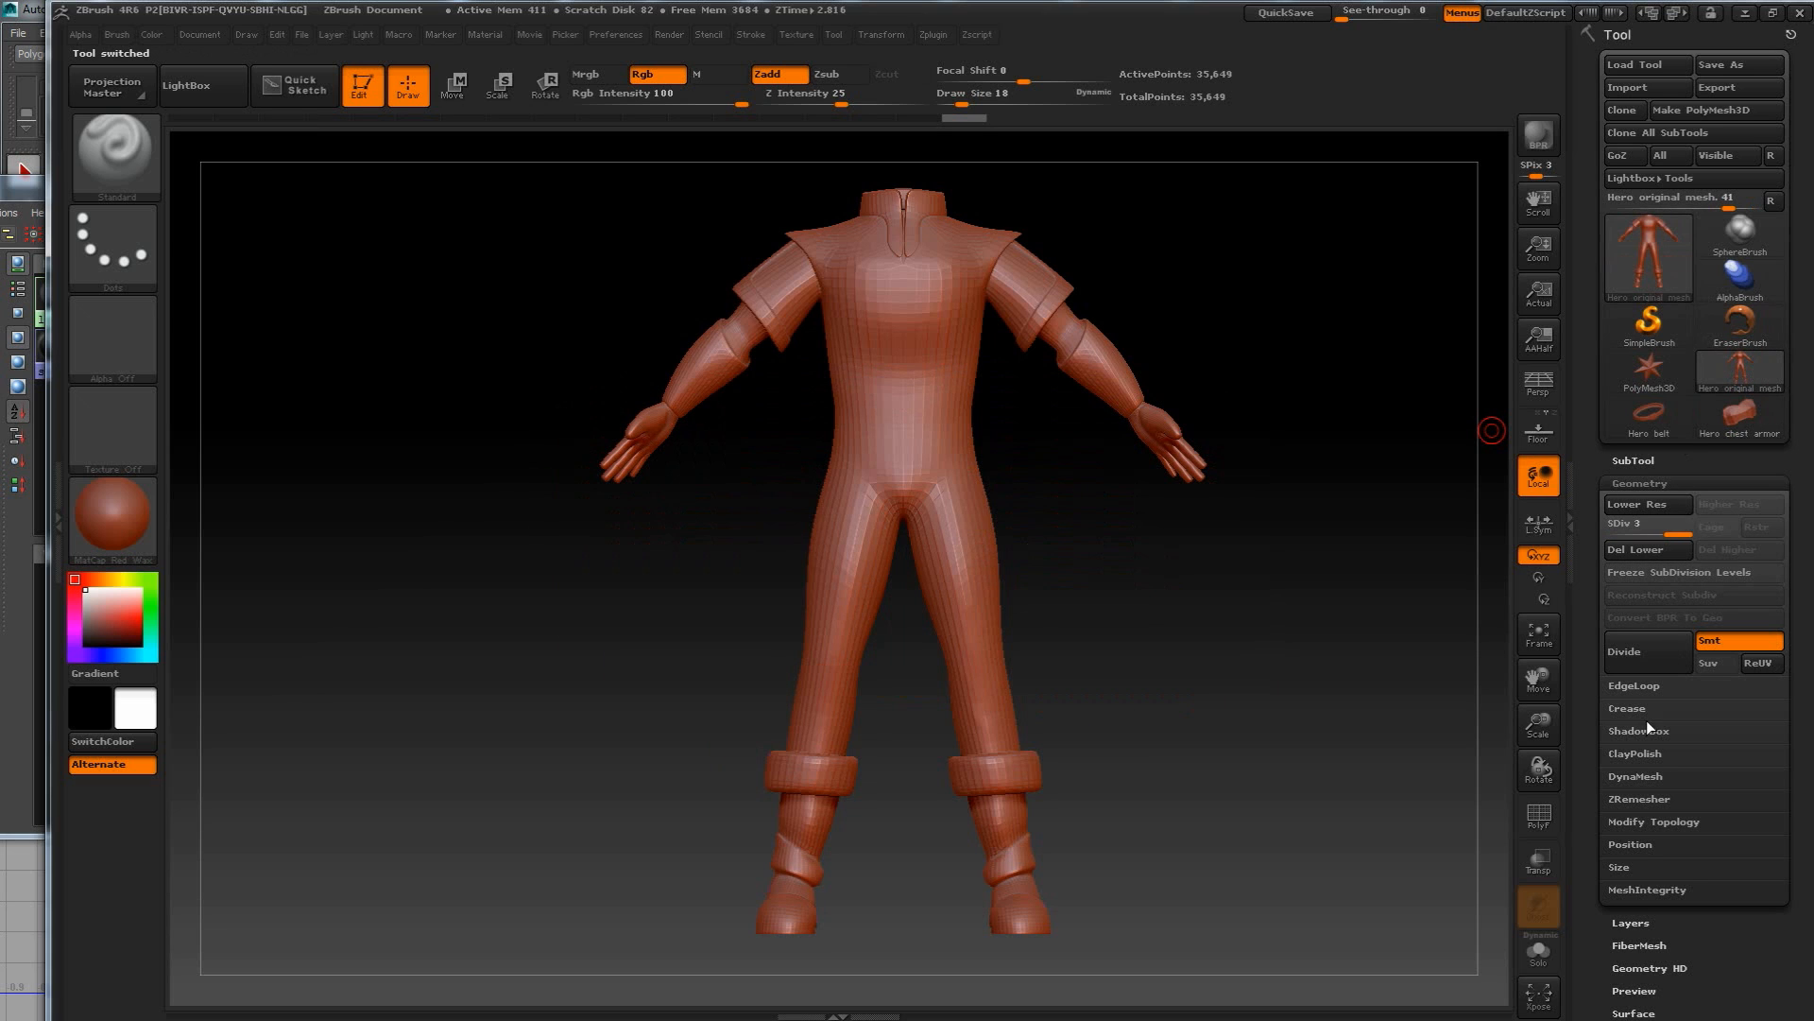
{"action": "left_click", "coordinate": [1632, 459]}
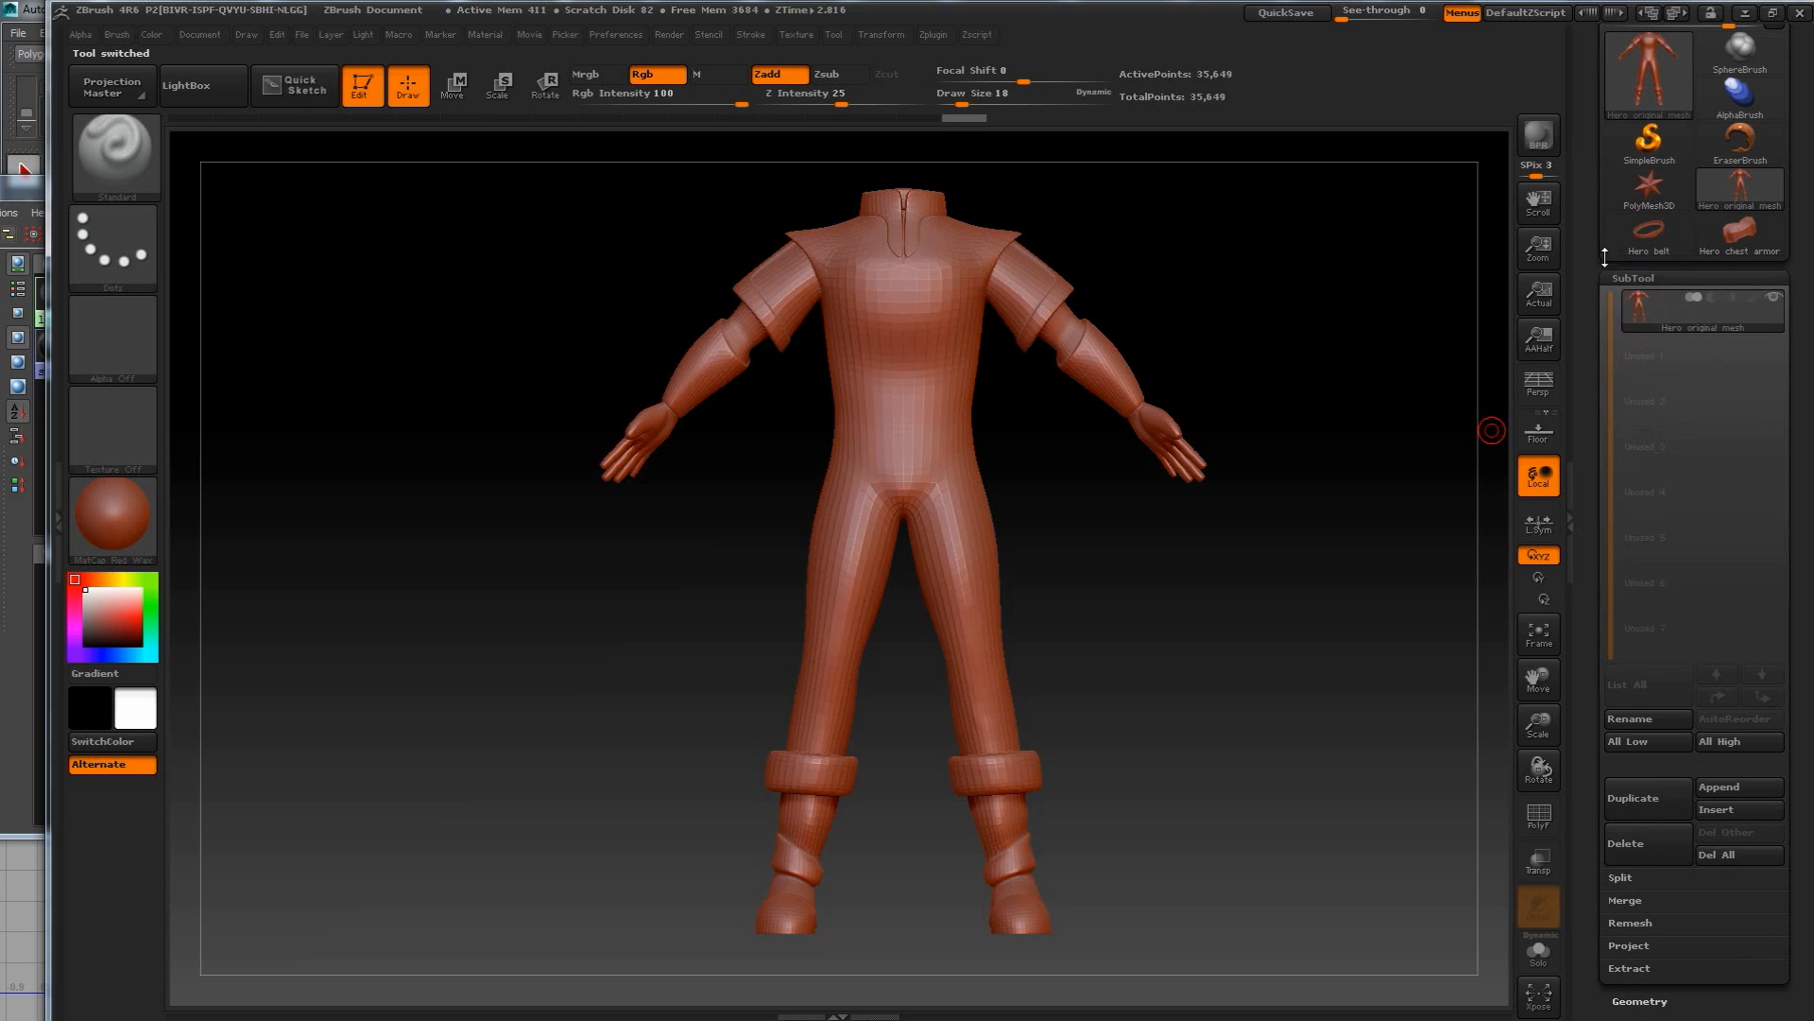
{"action": "left_click", "coordinate": [1722, 787]}
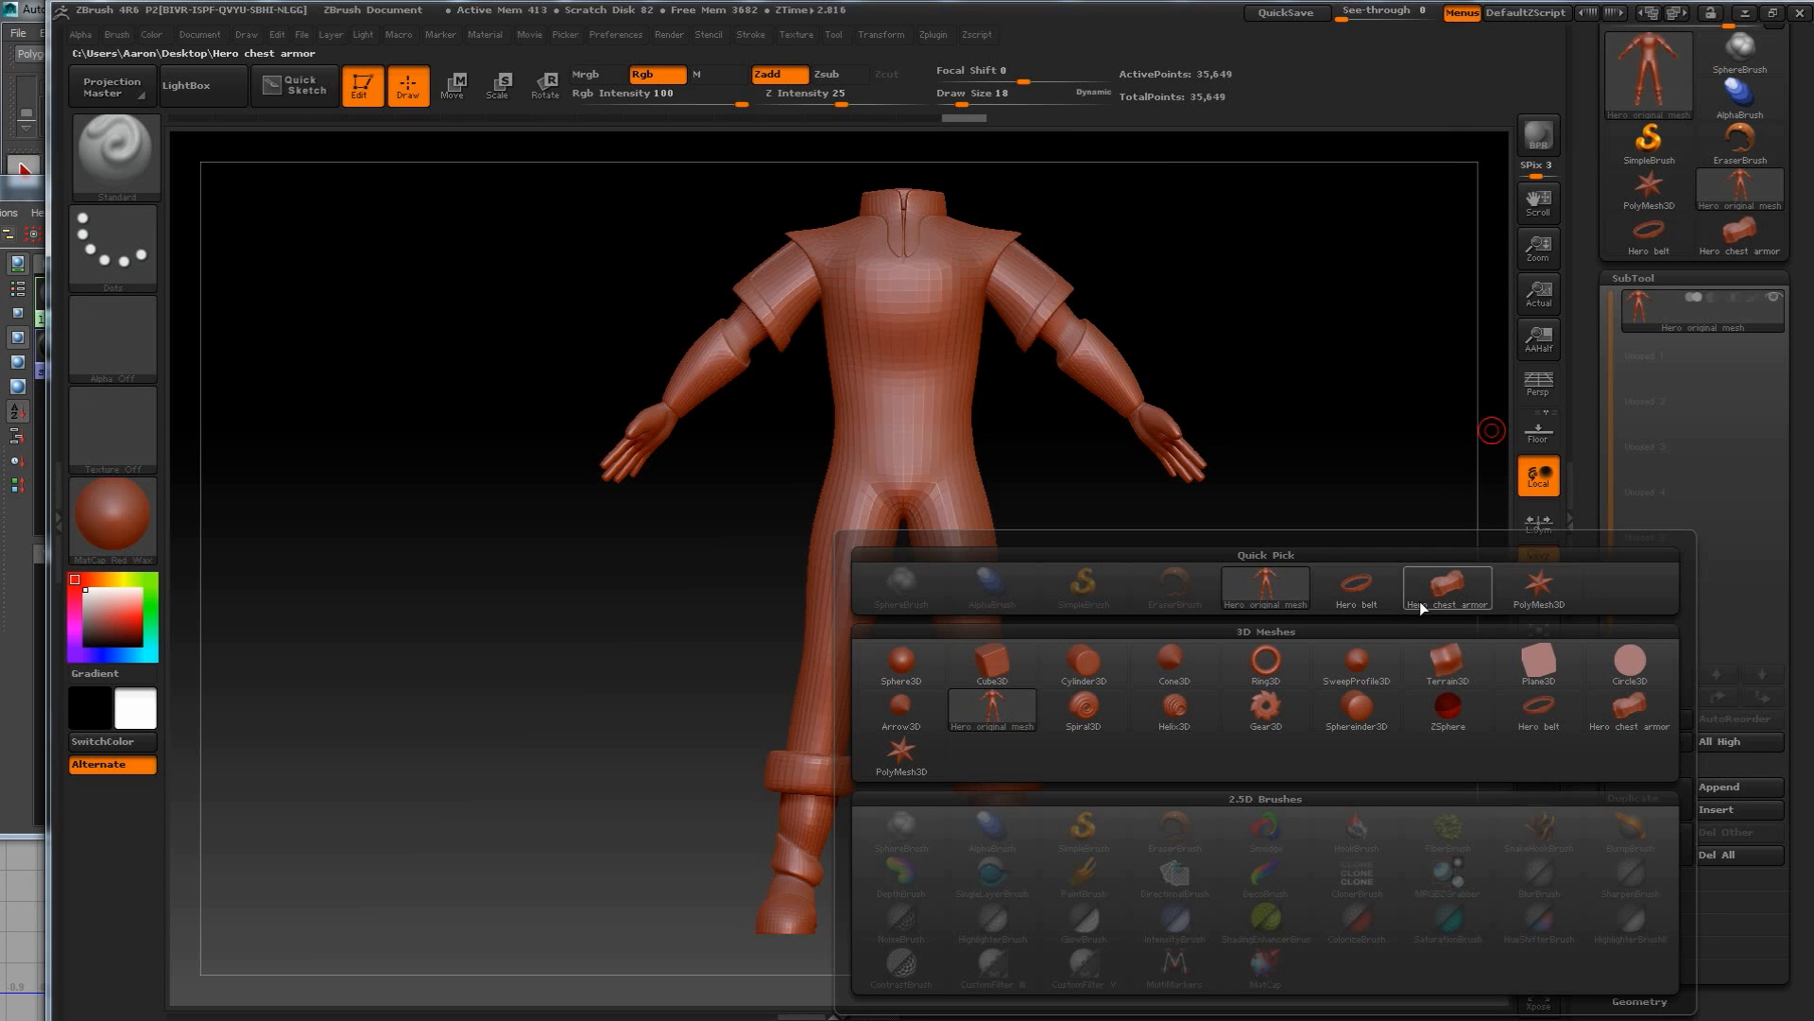
{"action": "mouse_move", "coordinate": [1385, 586]}
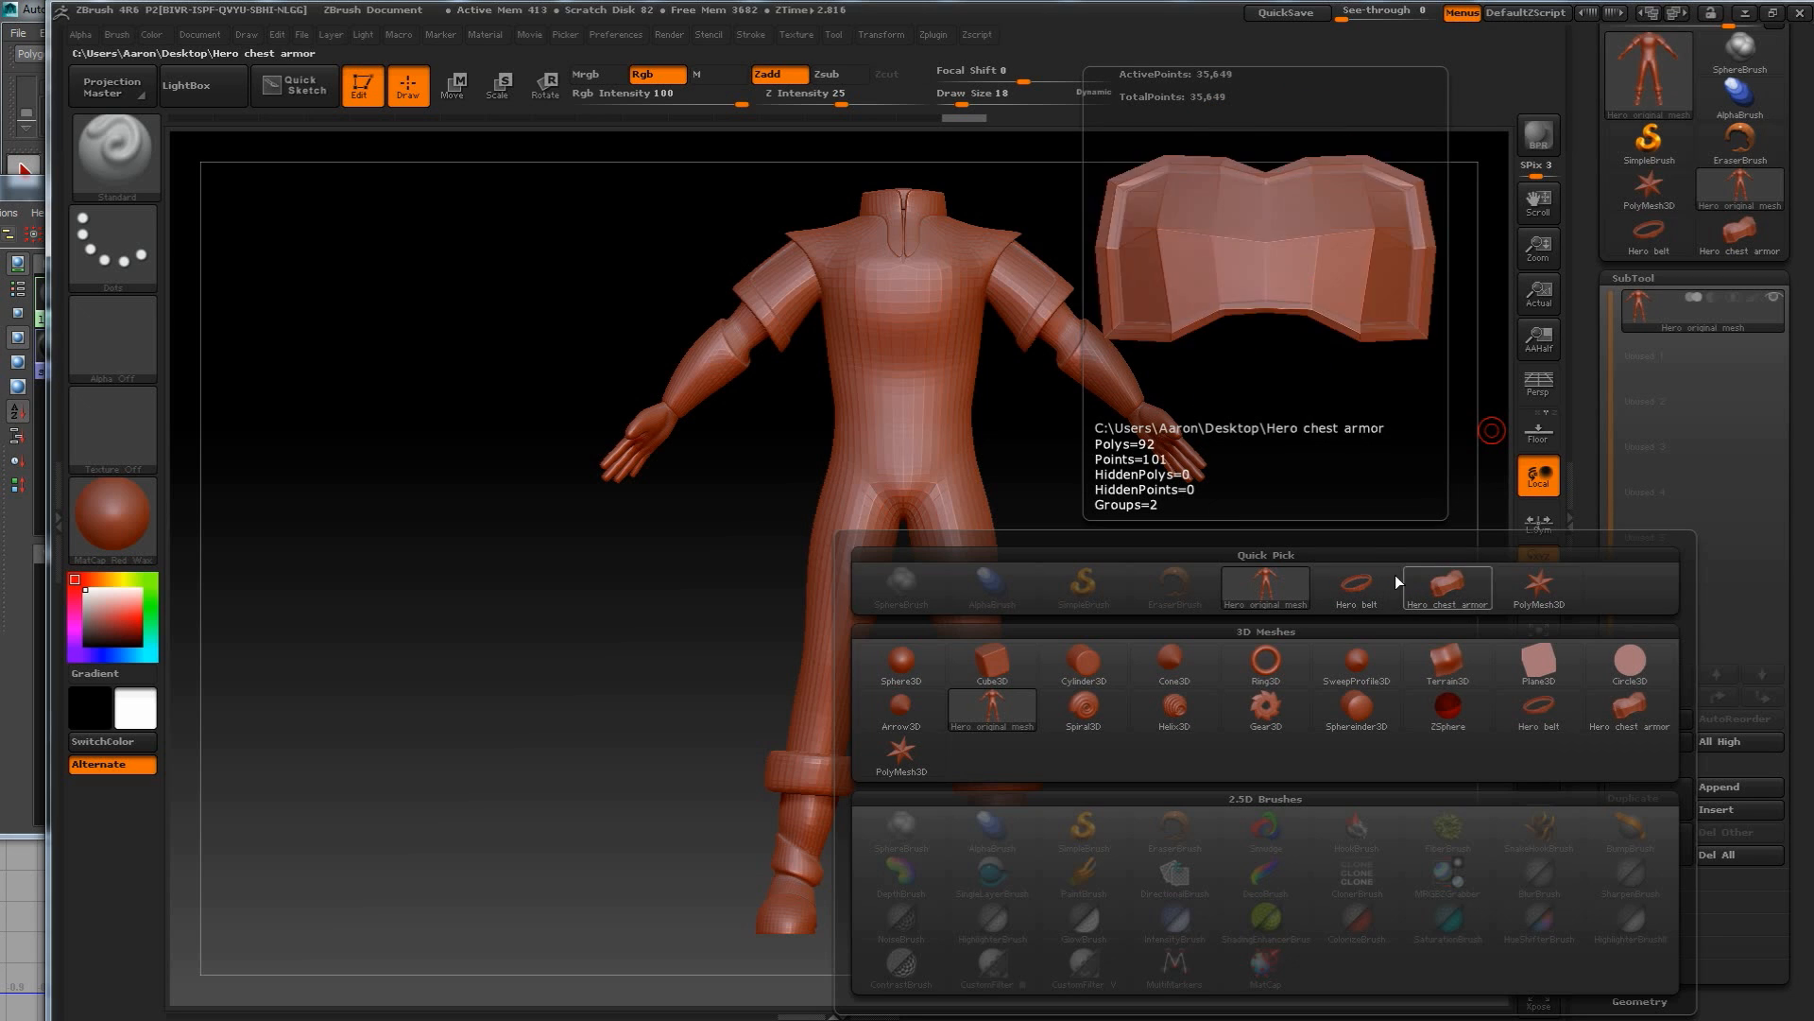
{"action": "mouse_move", "coordinate": [1713, 212]}
{"action": "left_click", "coordinate": [1716, 809]}
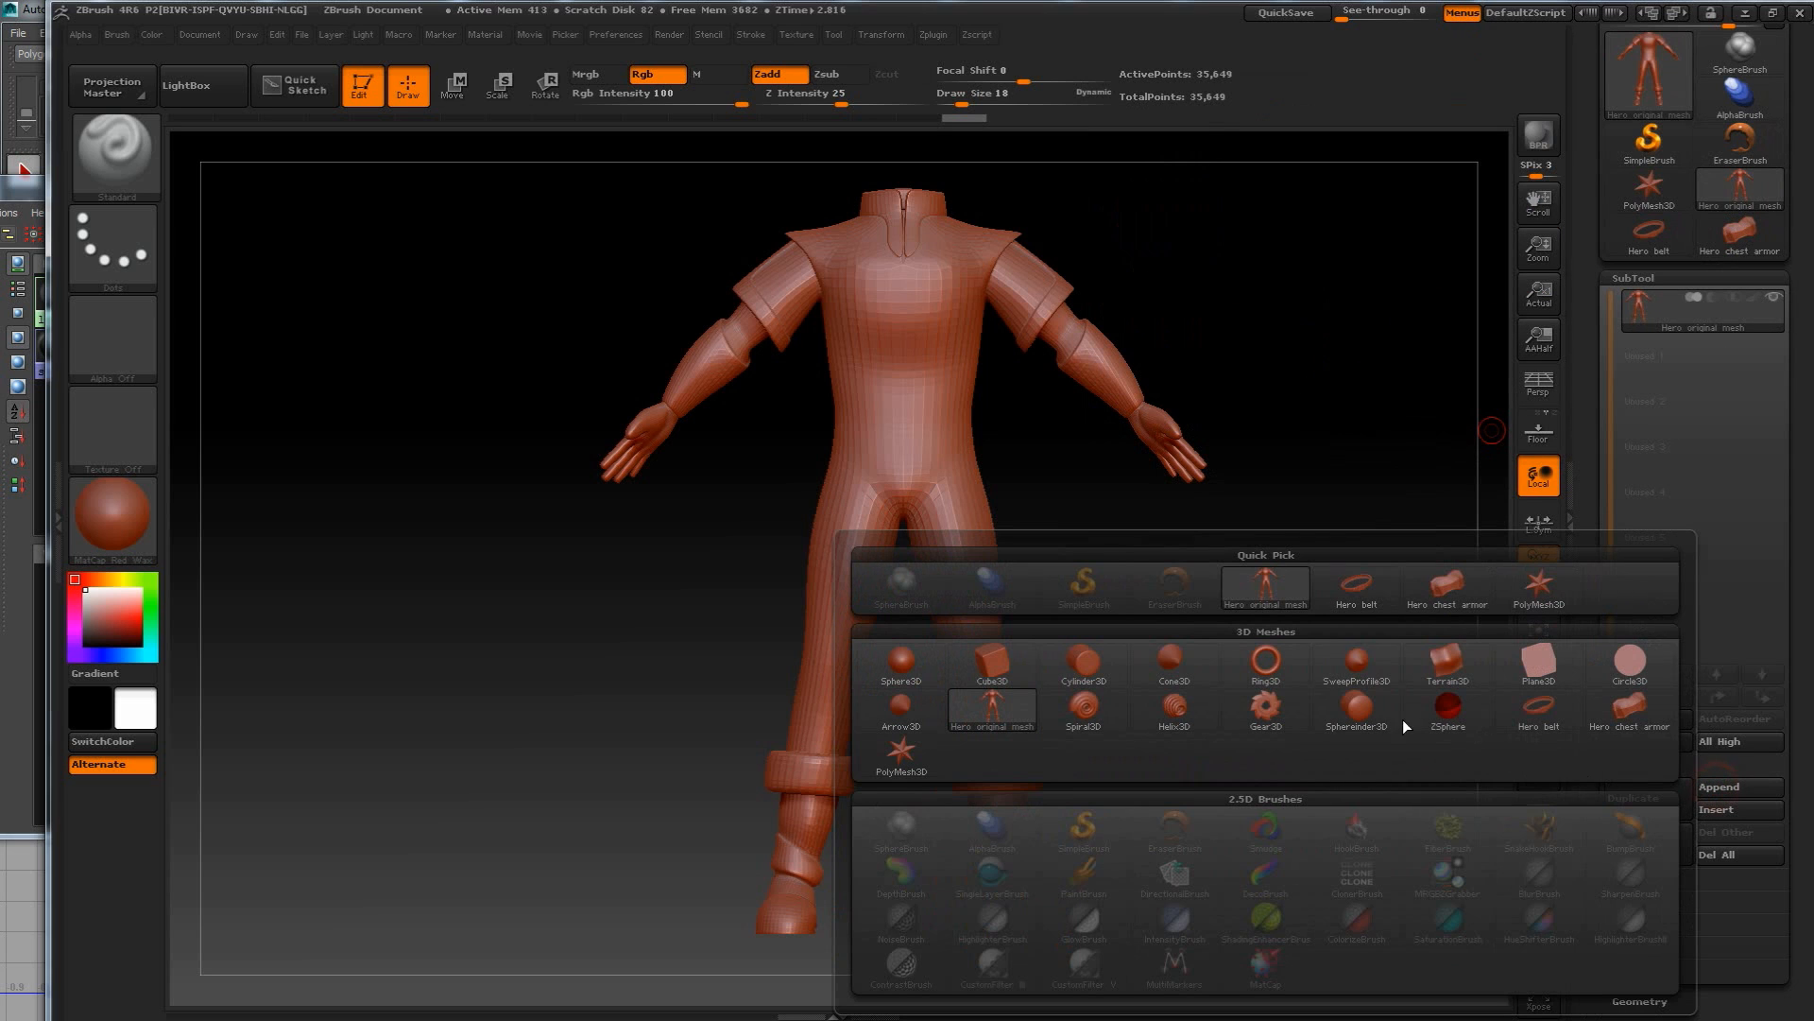
{"action": "left_click", "coordinate": [1366, 601]}
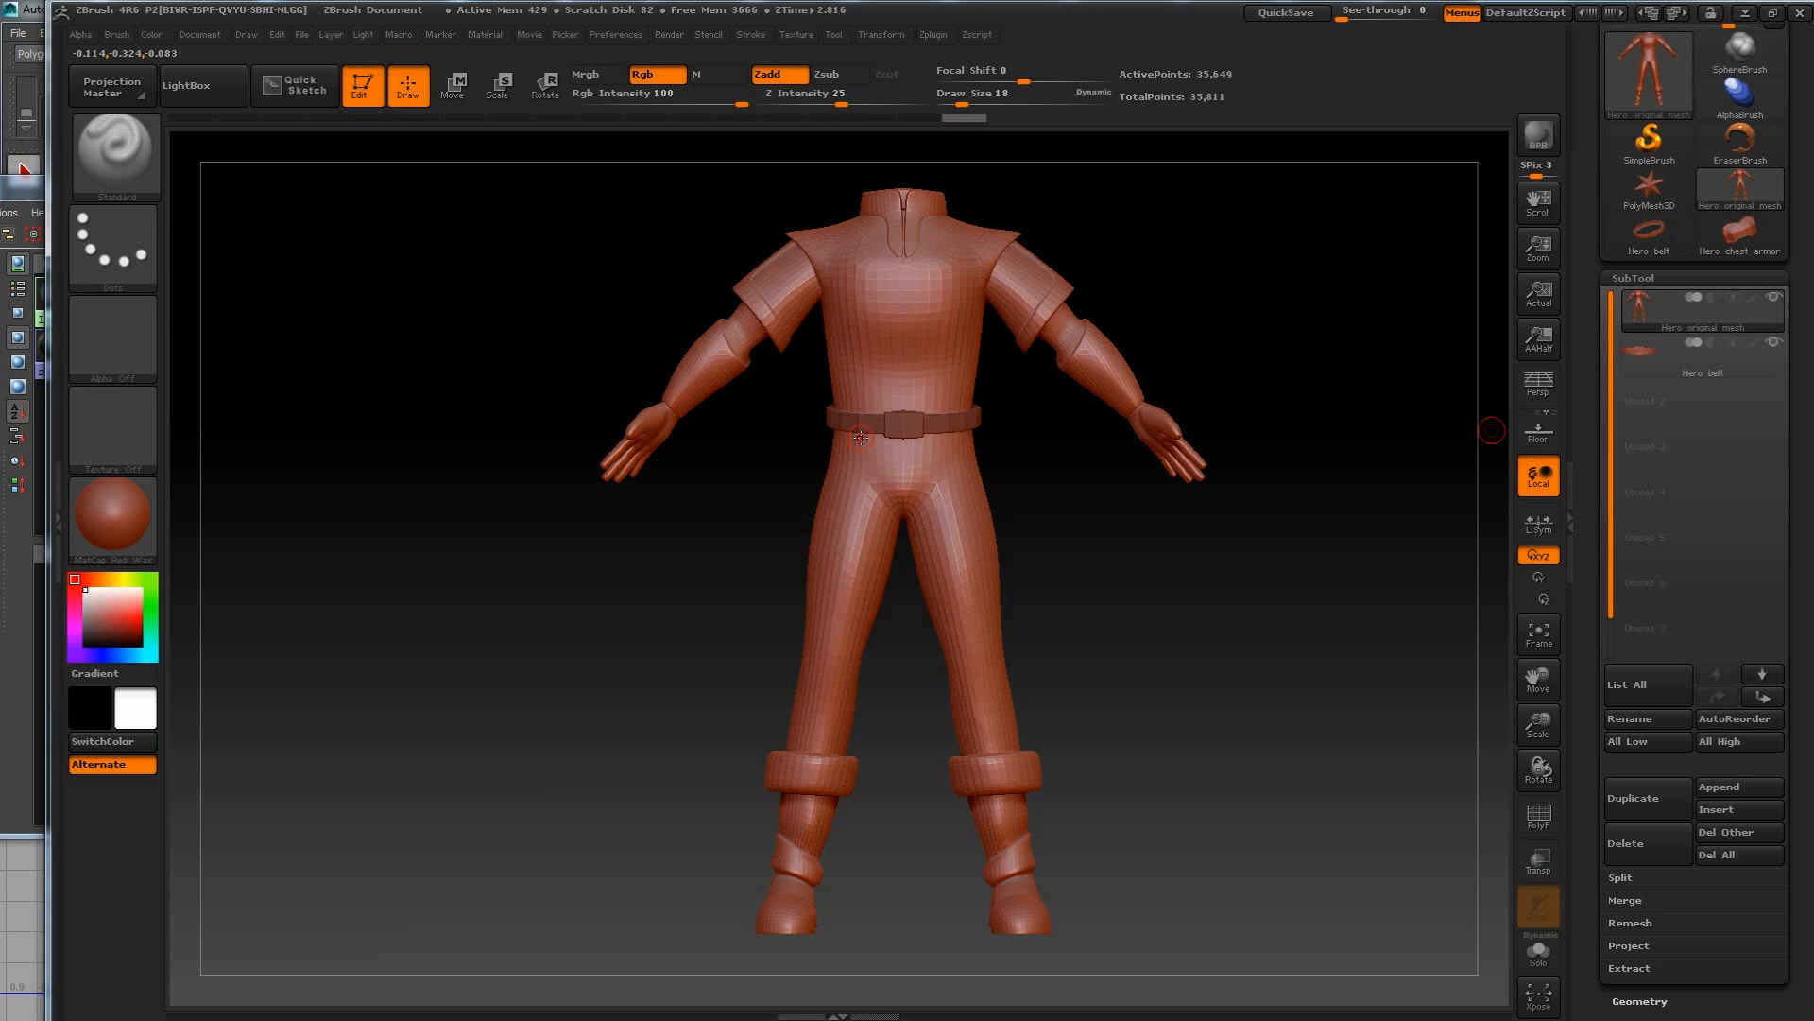
Append the Hero chest armor mesh as another subtool and check its fit around the torso.
{"action": "left_click", "coordinate": [1734, 790]}
{"action": "left_click", "coordinate": [1456, 592]}
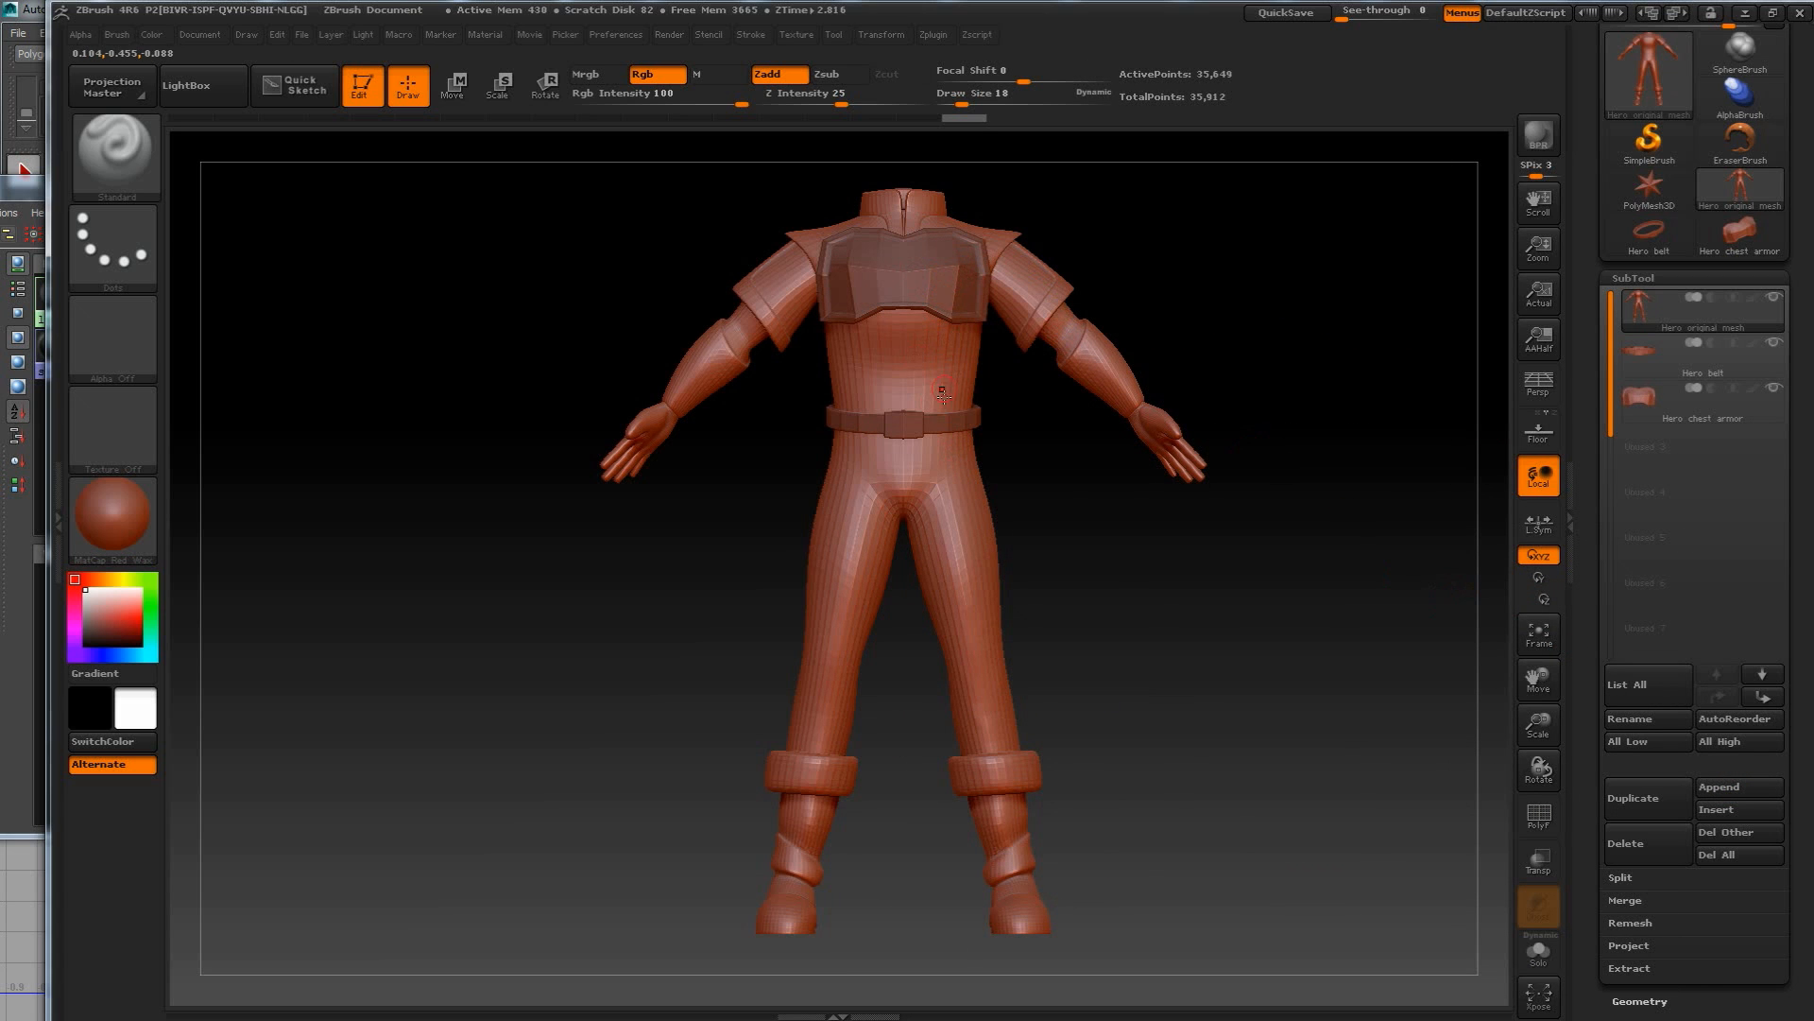
{"action": "left_click_drag", "start_coordinate": [1146, 611], "coordinate": [1129, 307]}
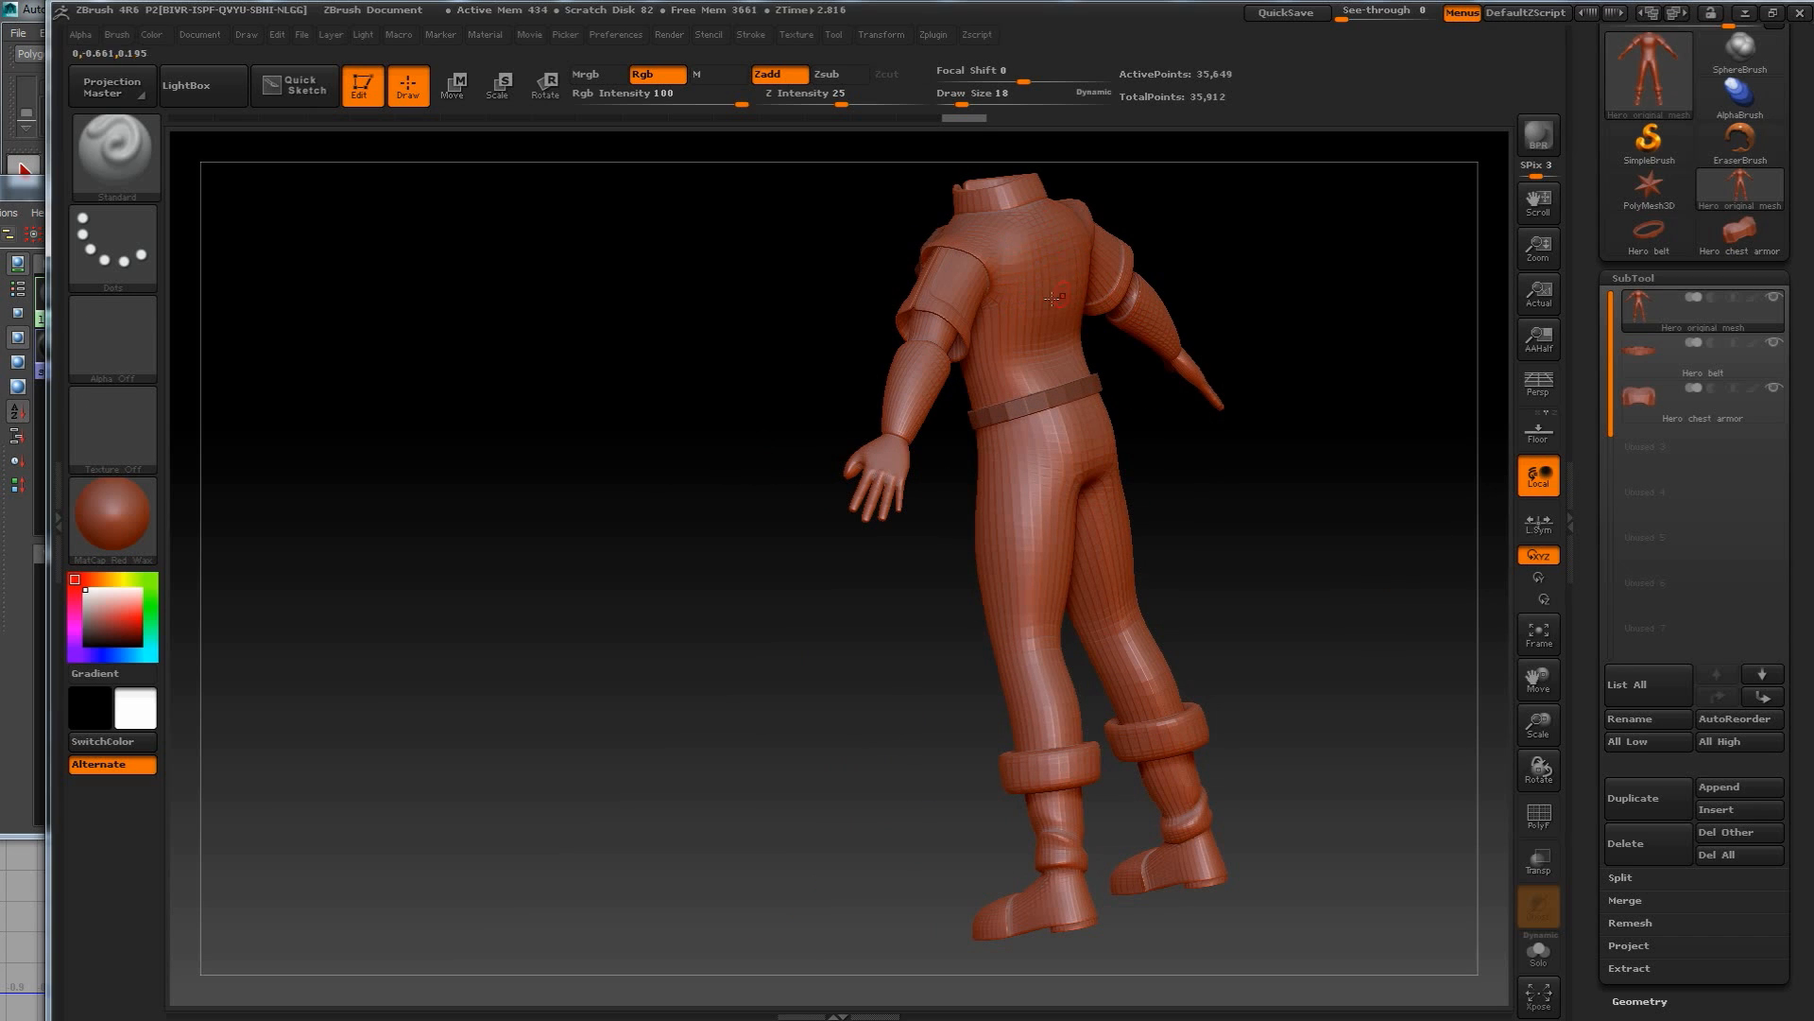
{"action": "left_click_drag", "start_coordinate": [583, 364], "coordinate": [932, 283]}
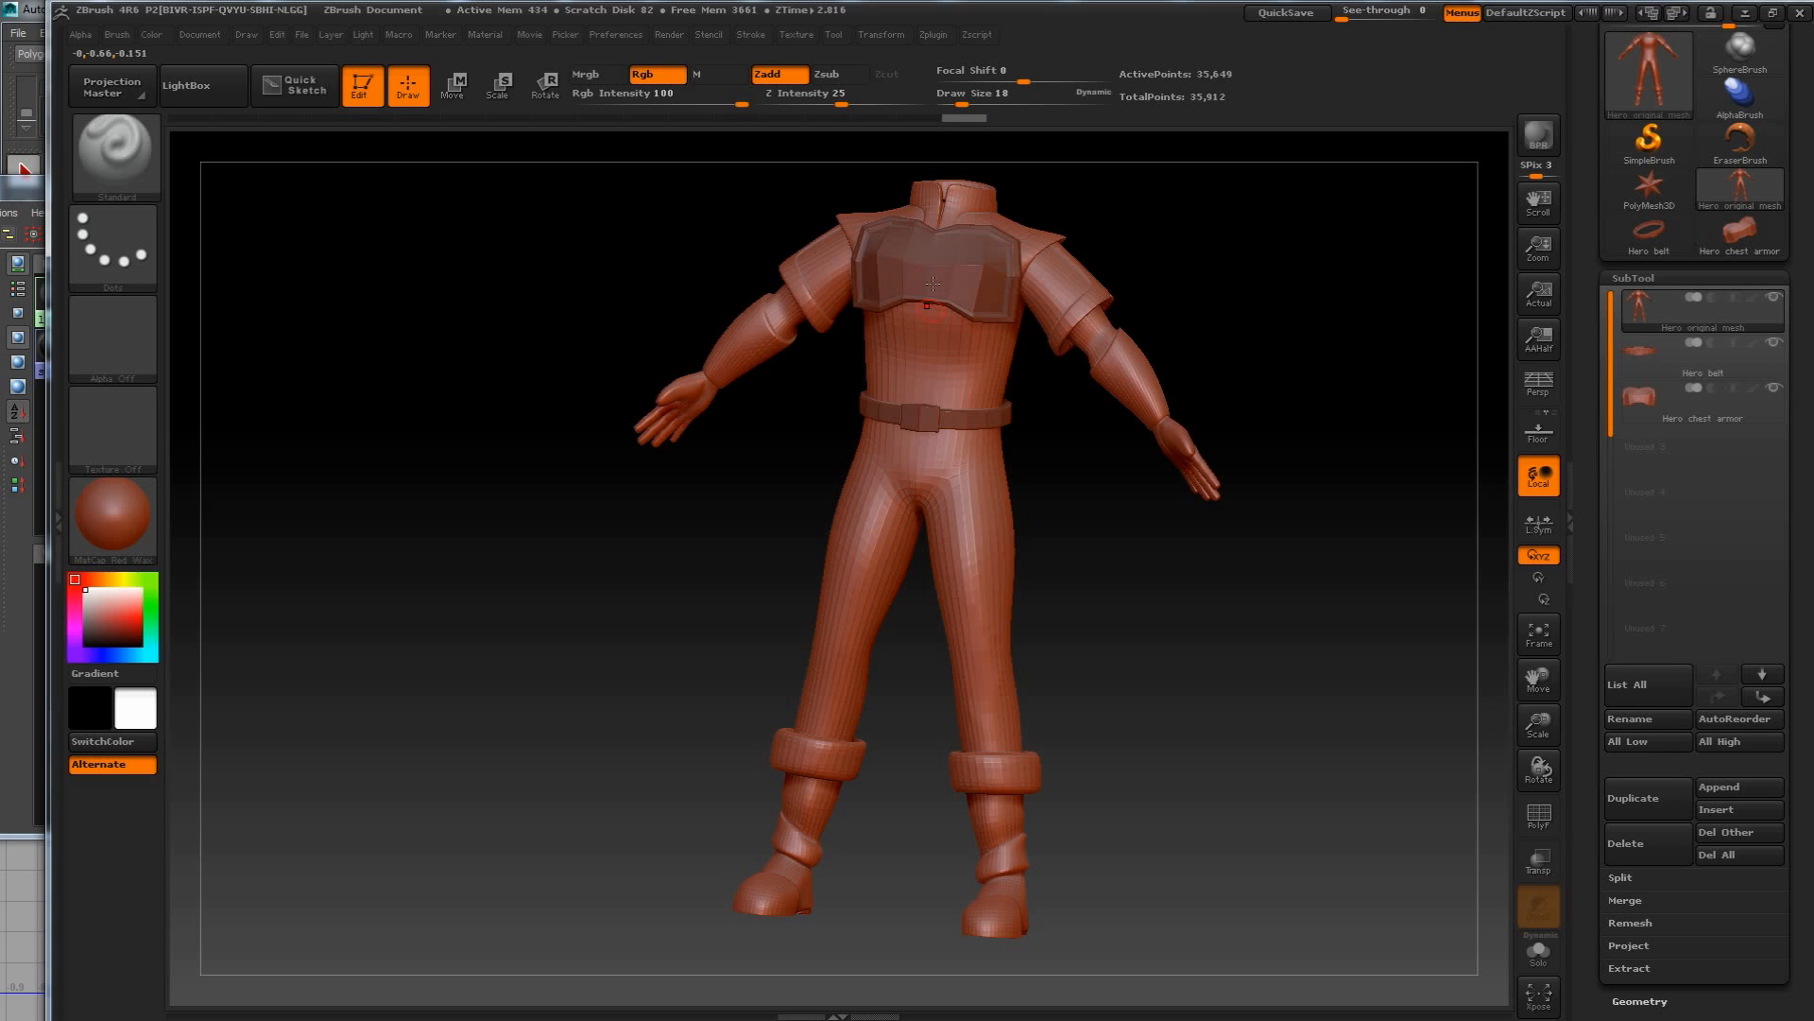
{"action": "left_click_drag", "start_coordinate": [1149, 585], "coordinate": [1146, 588]}
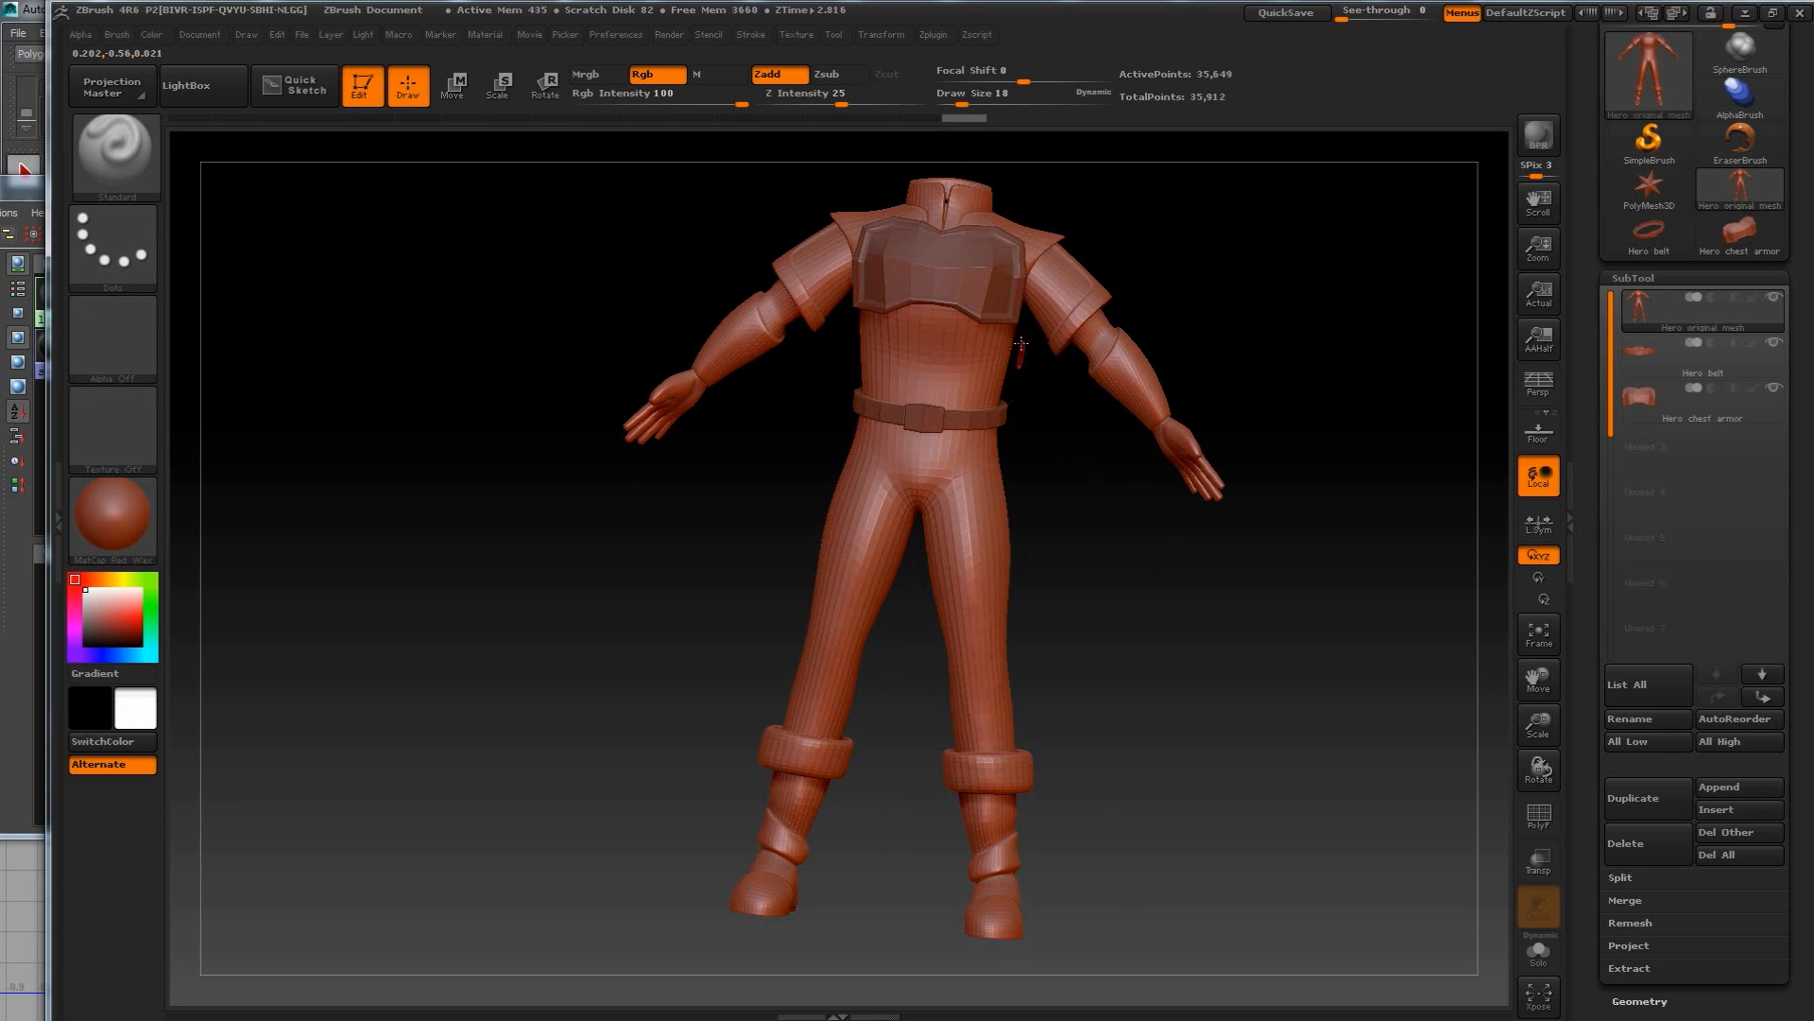
Select the Hero chest armor subtool and subdivide its geometry once with smoothing on.
{"action": "left_click", "coordinate": [1641, 416]}
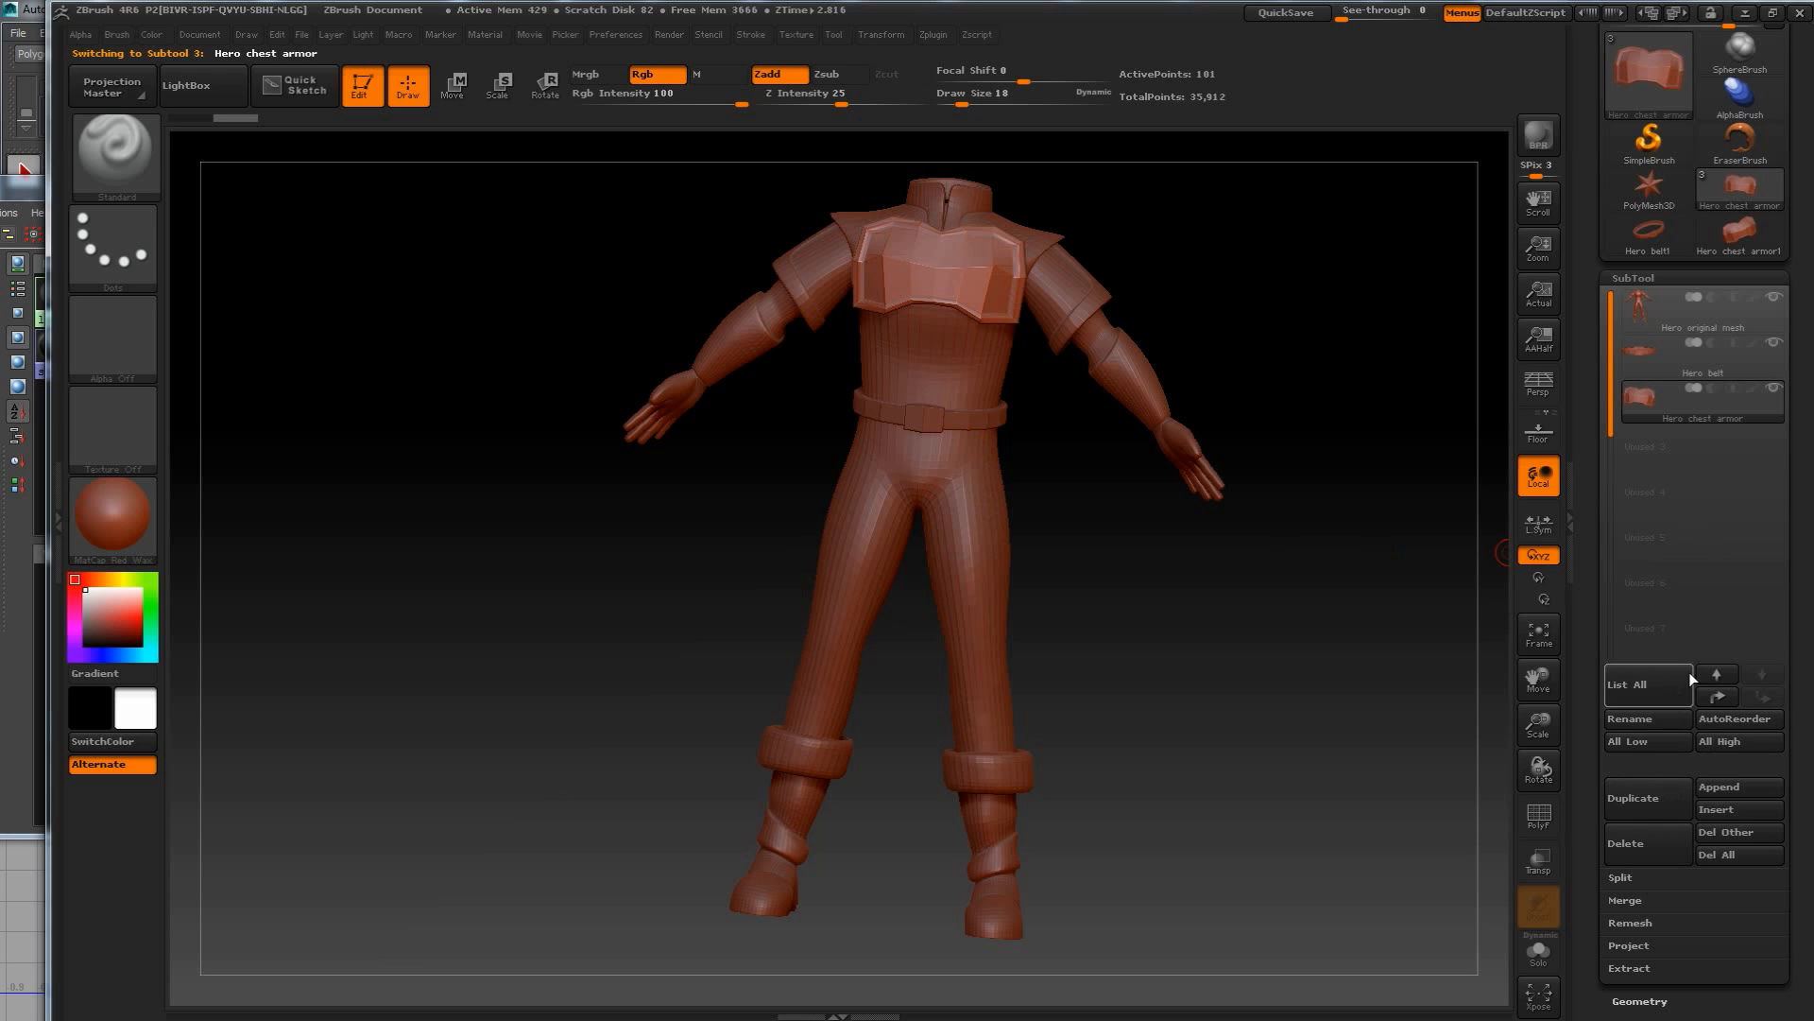
{"action": "scroll", "coordinate": [1795, 477], "scroll_direction": "down", "scroll_amount": 5}
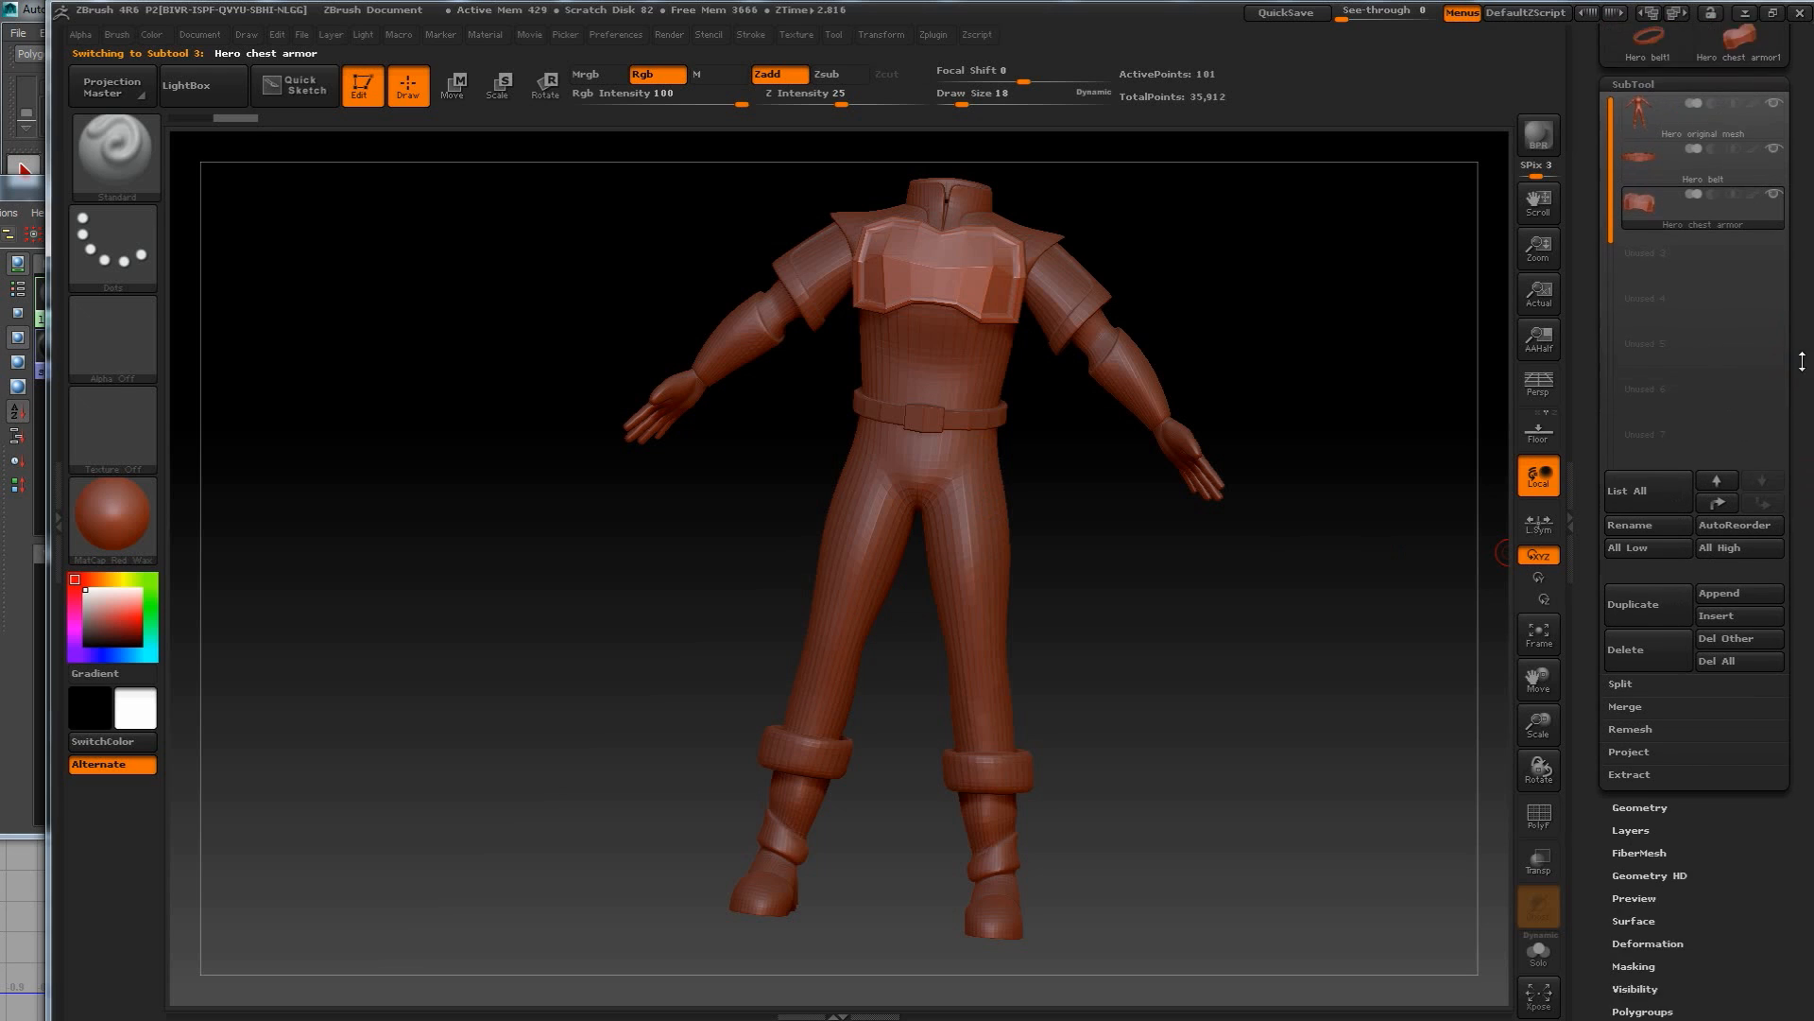
{"action": "left_click", "coordinate": [1642, 640]}
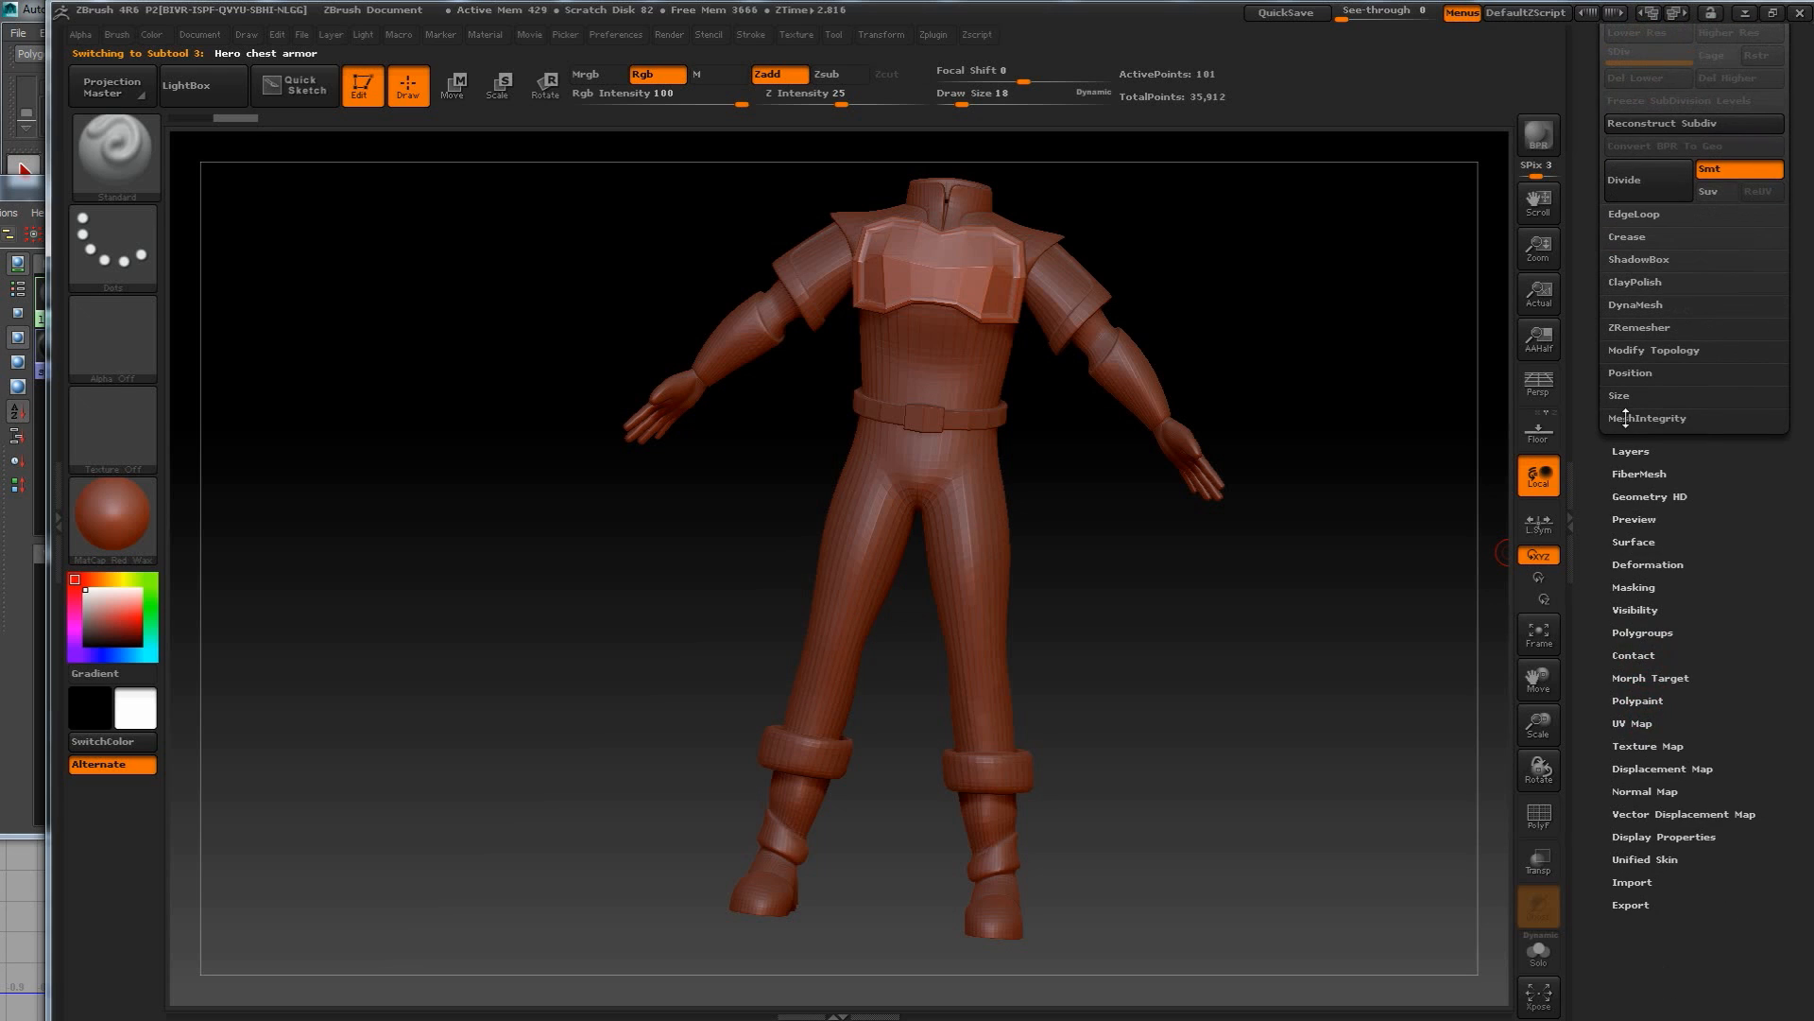
{"action": "left_click", "coordinate": [1627, 189]}
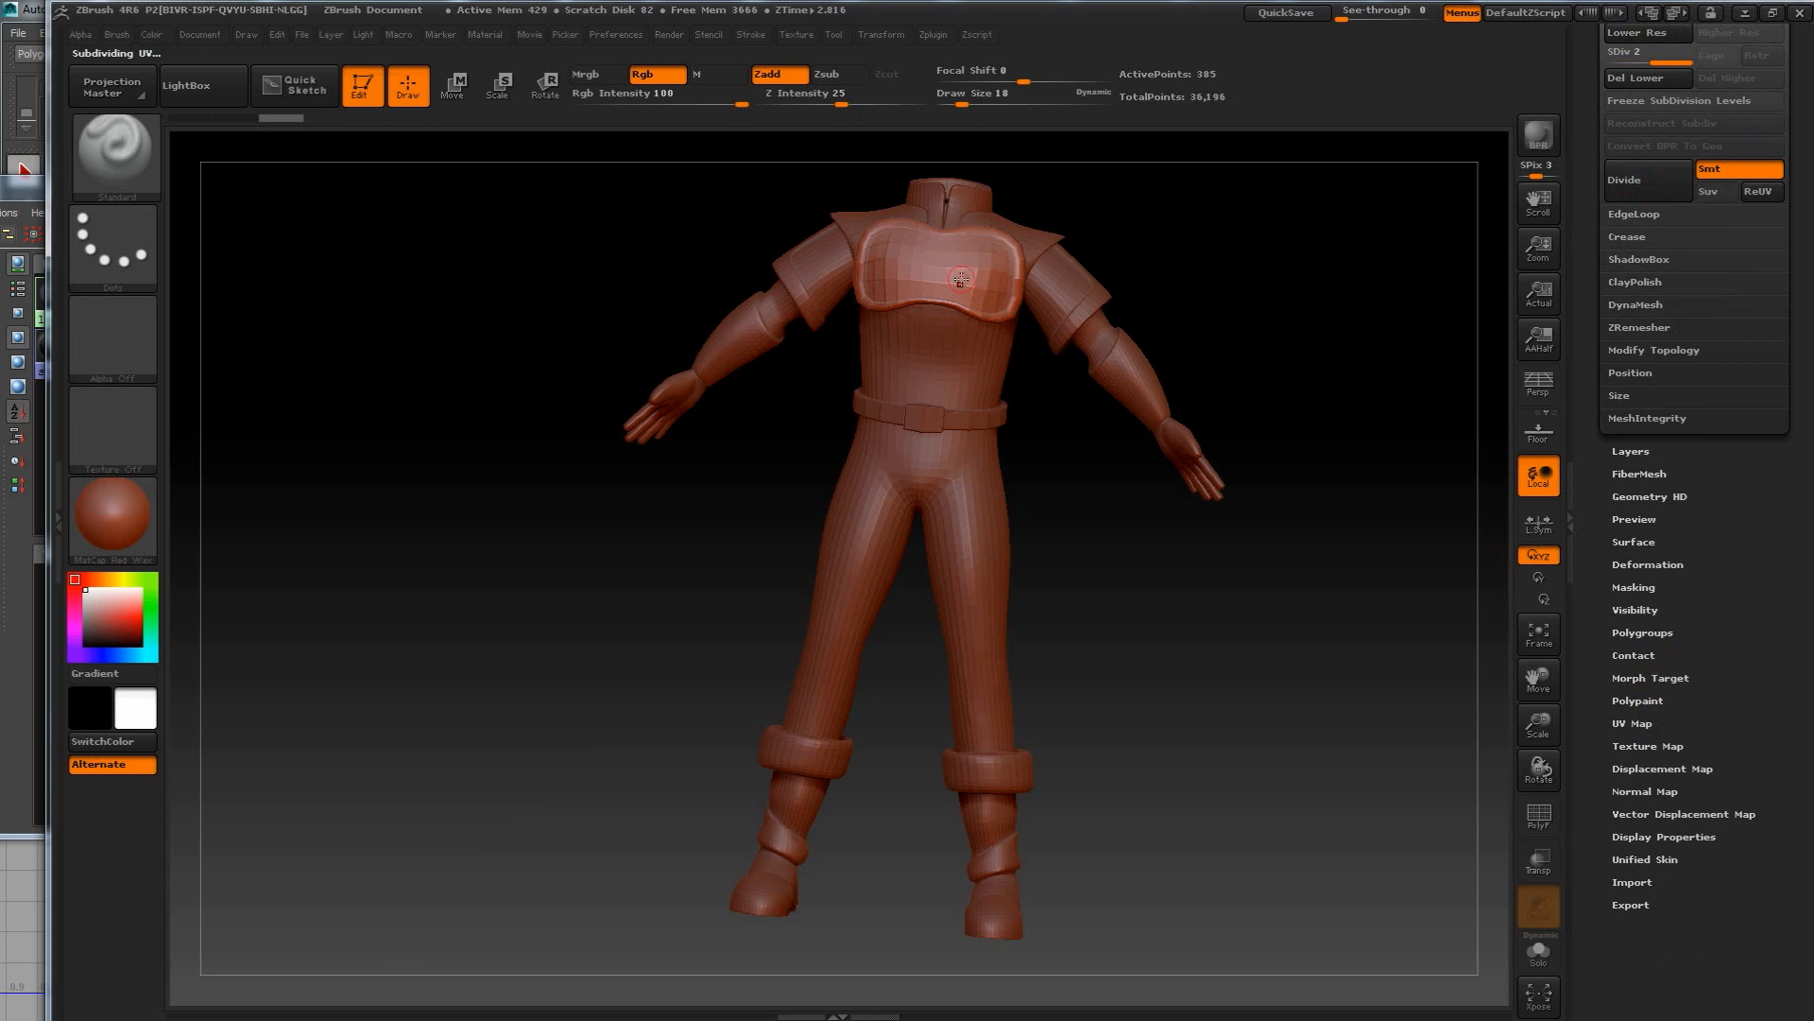
Make the Hero original mesh the active subtool and frame its trouser legs in a straight front view.
{"action": "scroll", "coordinate": [1692, 284], "scroll_direction": "up", "scroll_amount": 6}
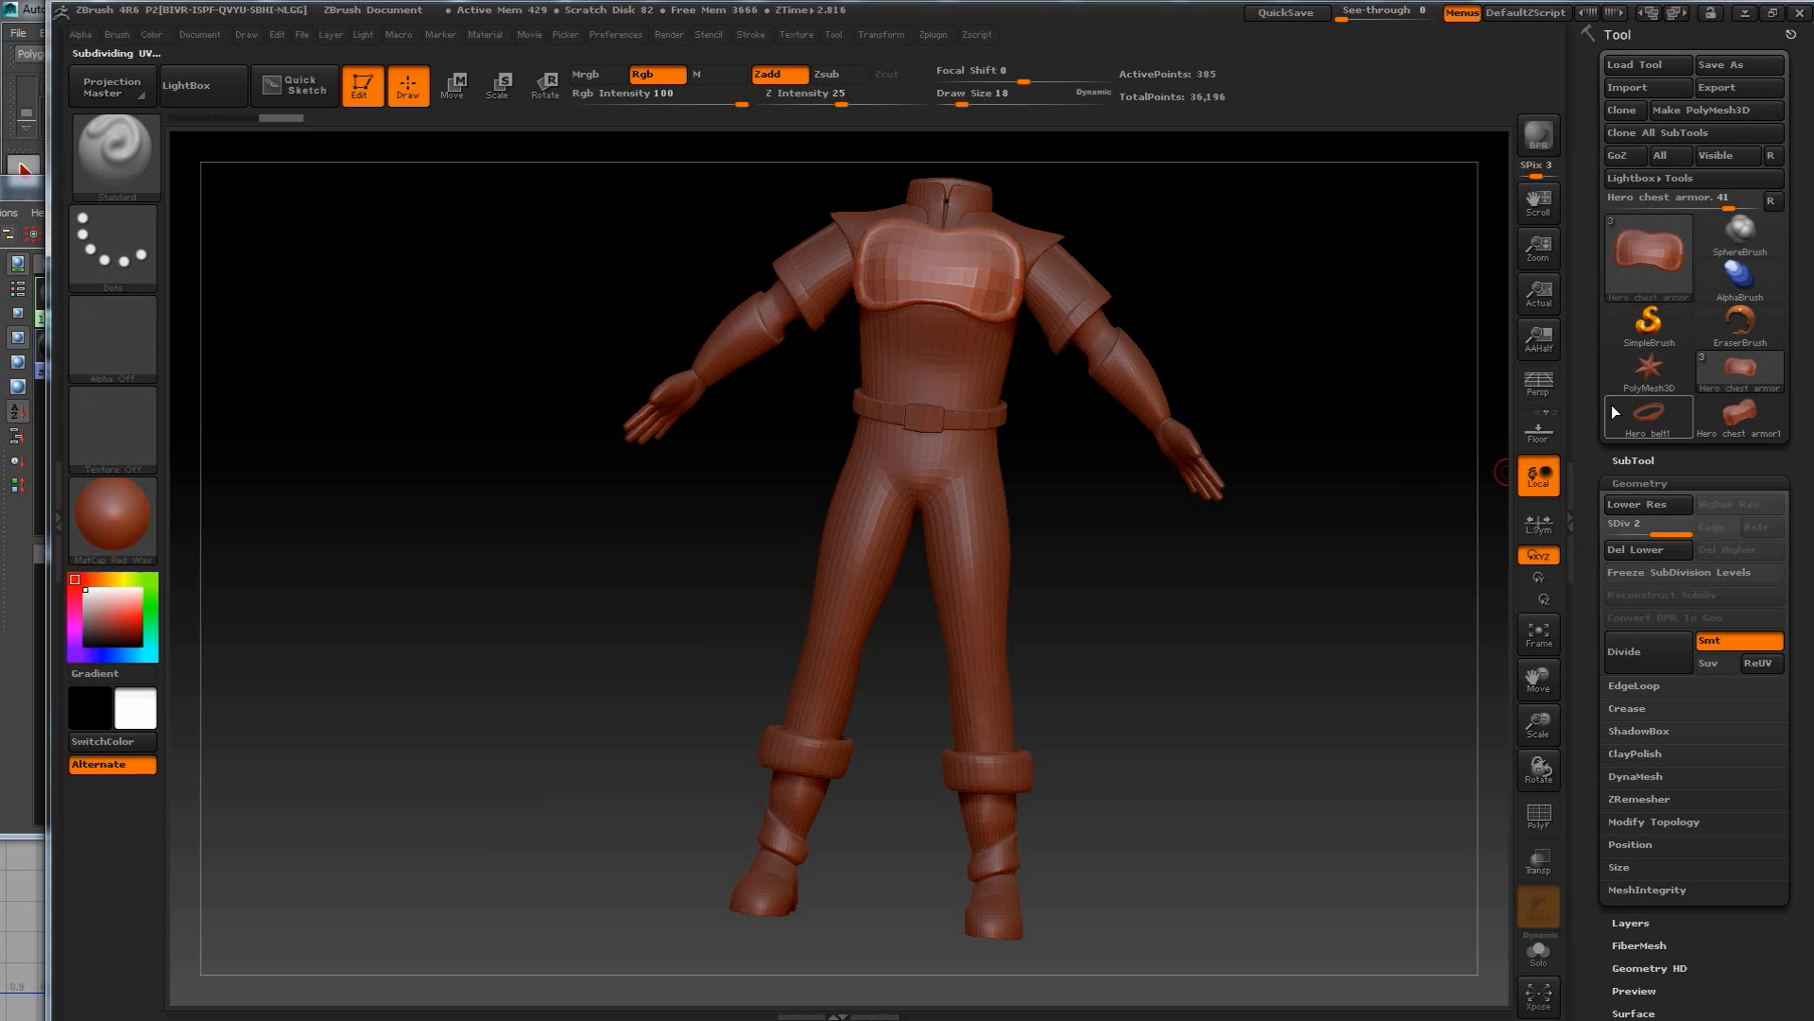
{"action": "left_click", "coordinate": [1640, 236]}
{"action": "left_click", "coordinate": [1660, 248]}
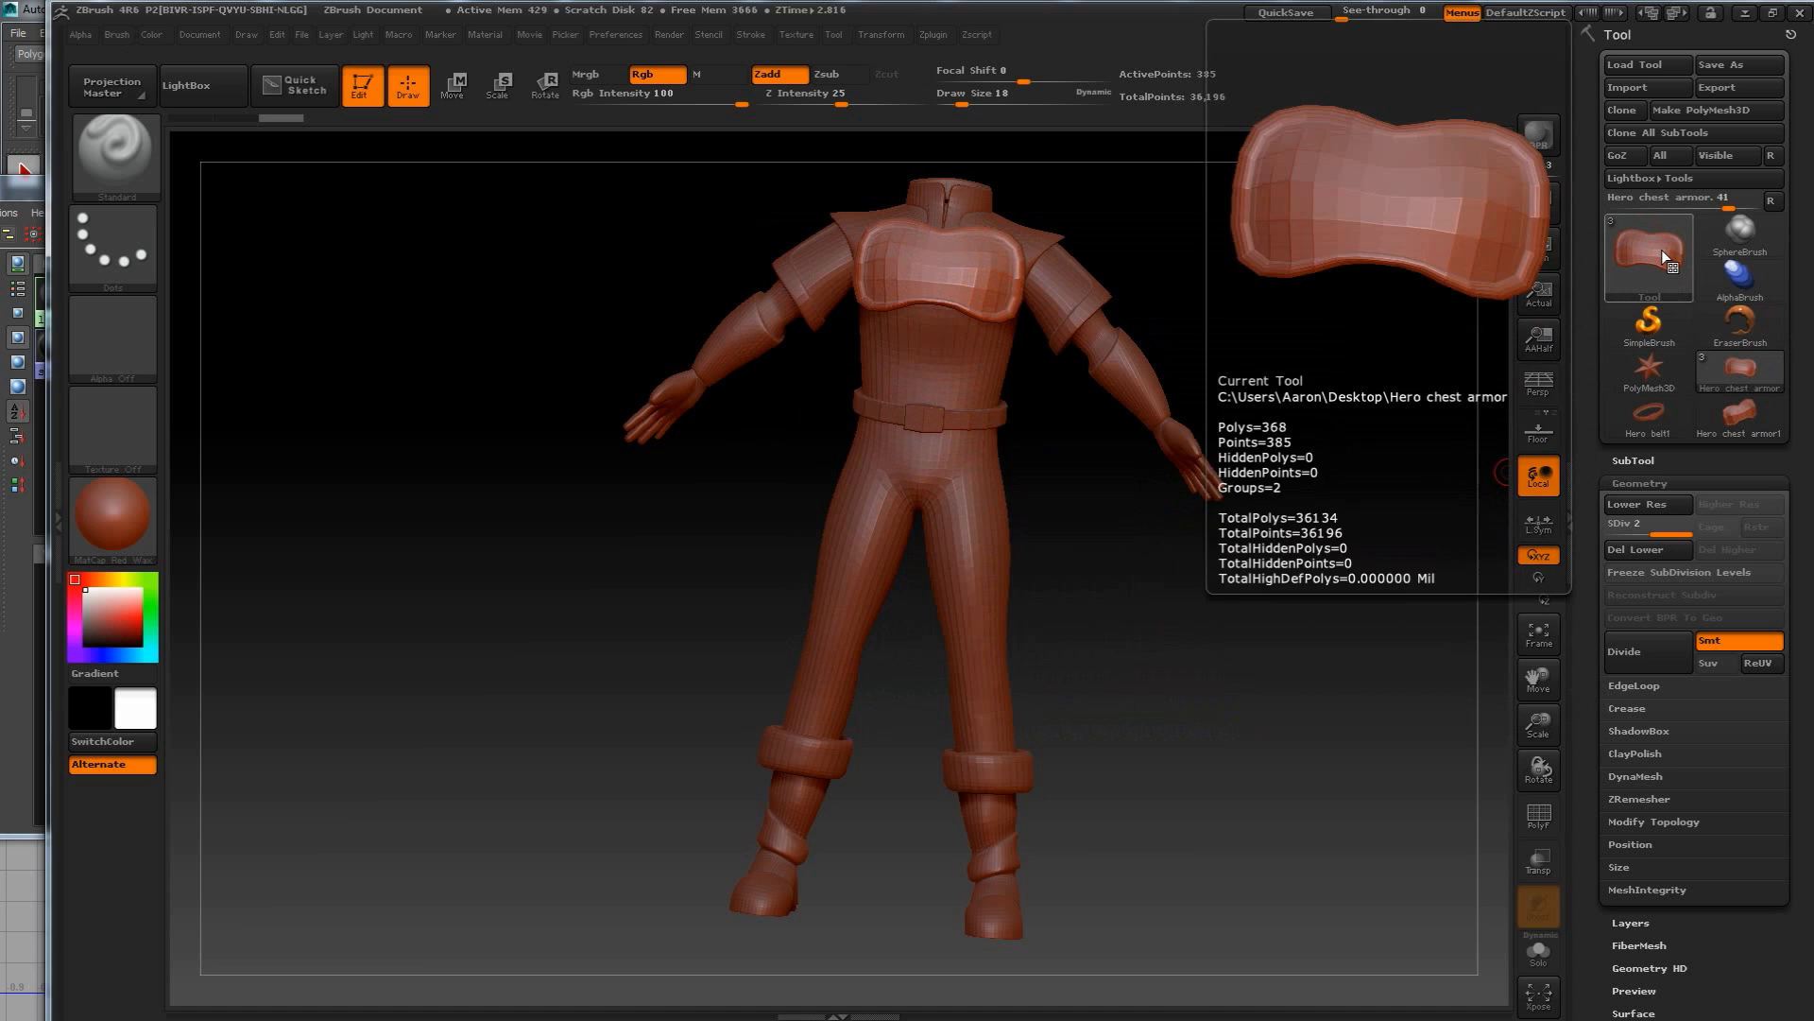
{"action": "left_click", "coordinate": [1638, 460]}
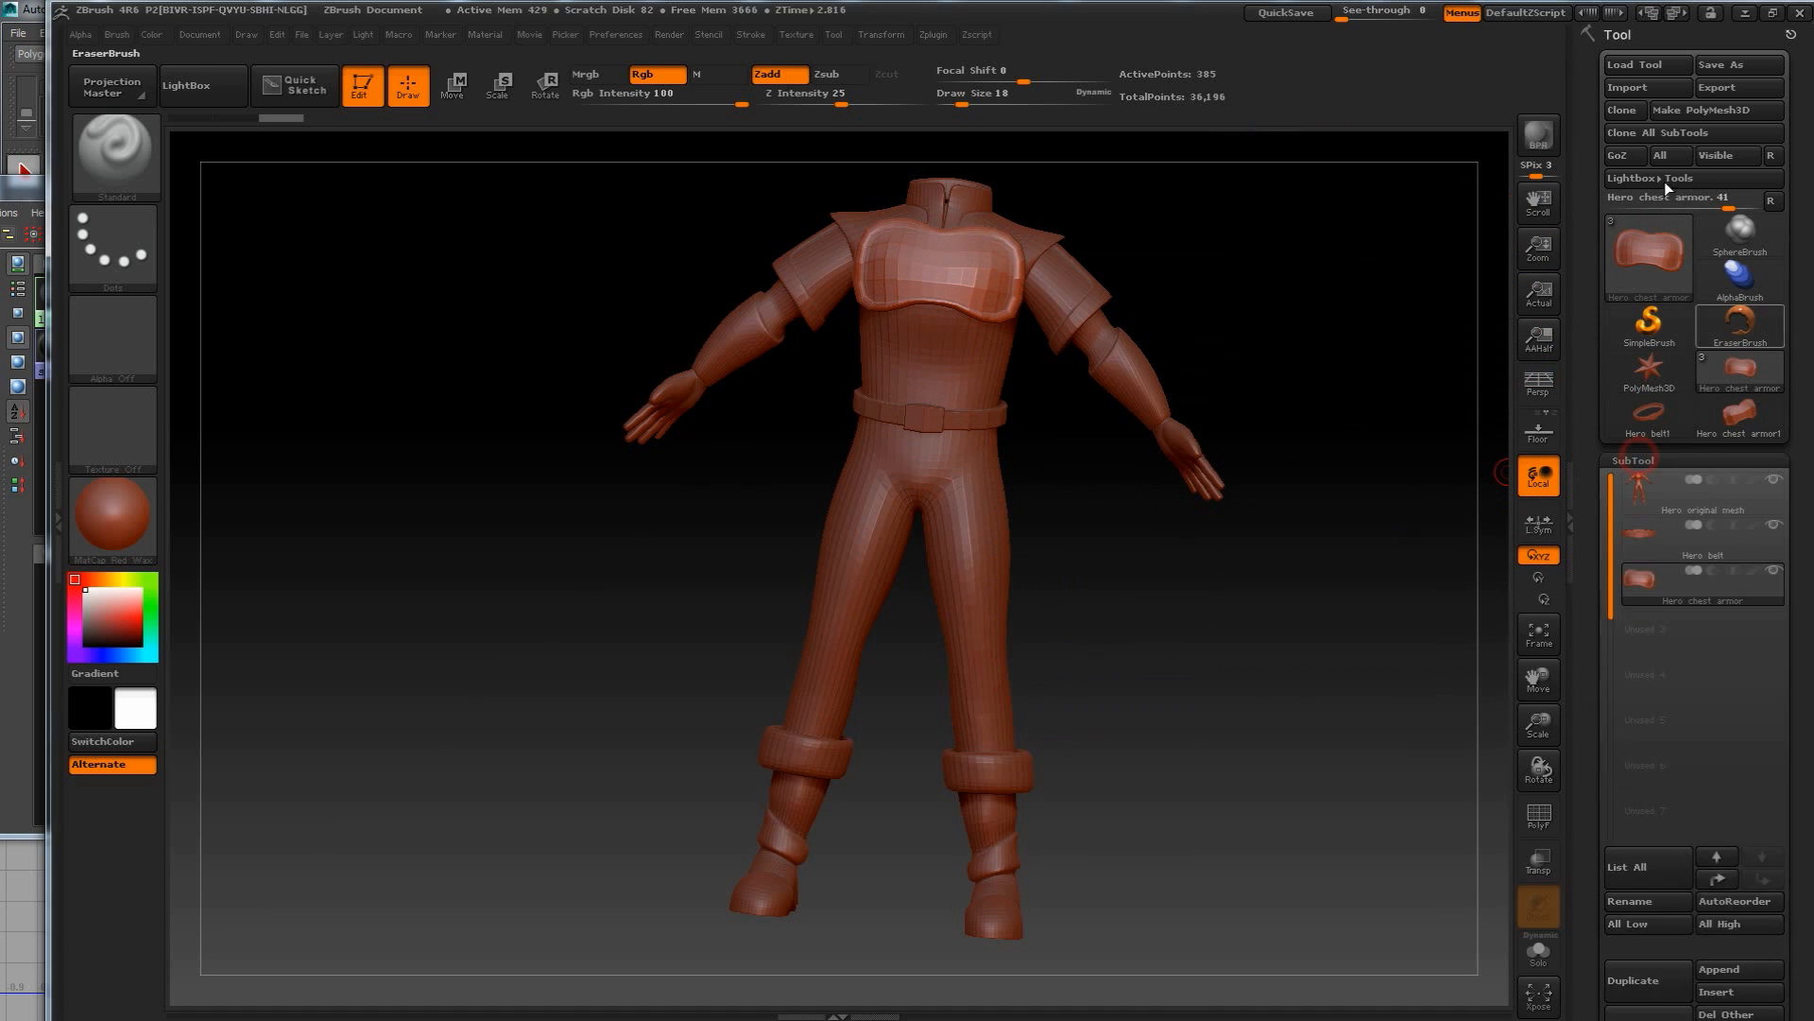
{"action": "left_click", "coordinate": [1638, 367]}
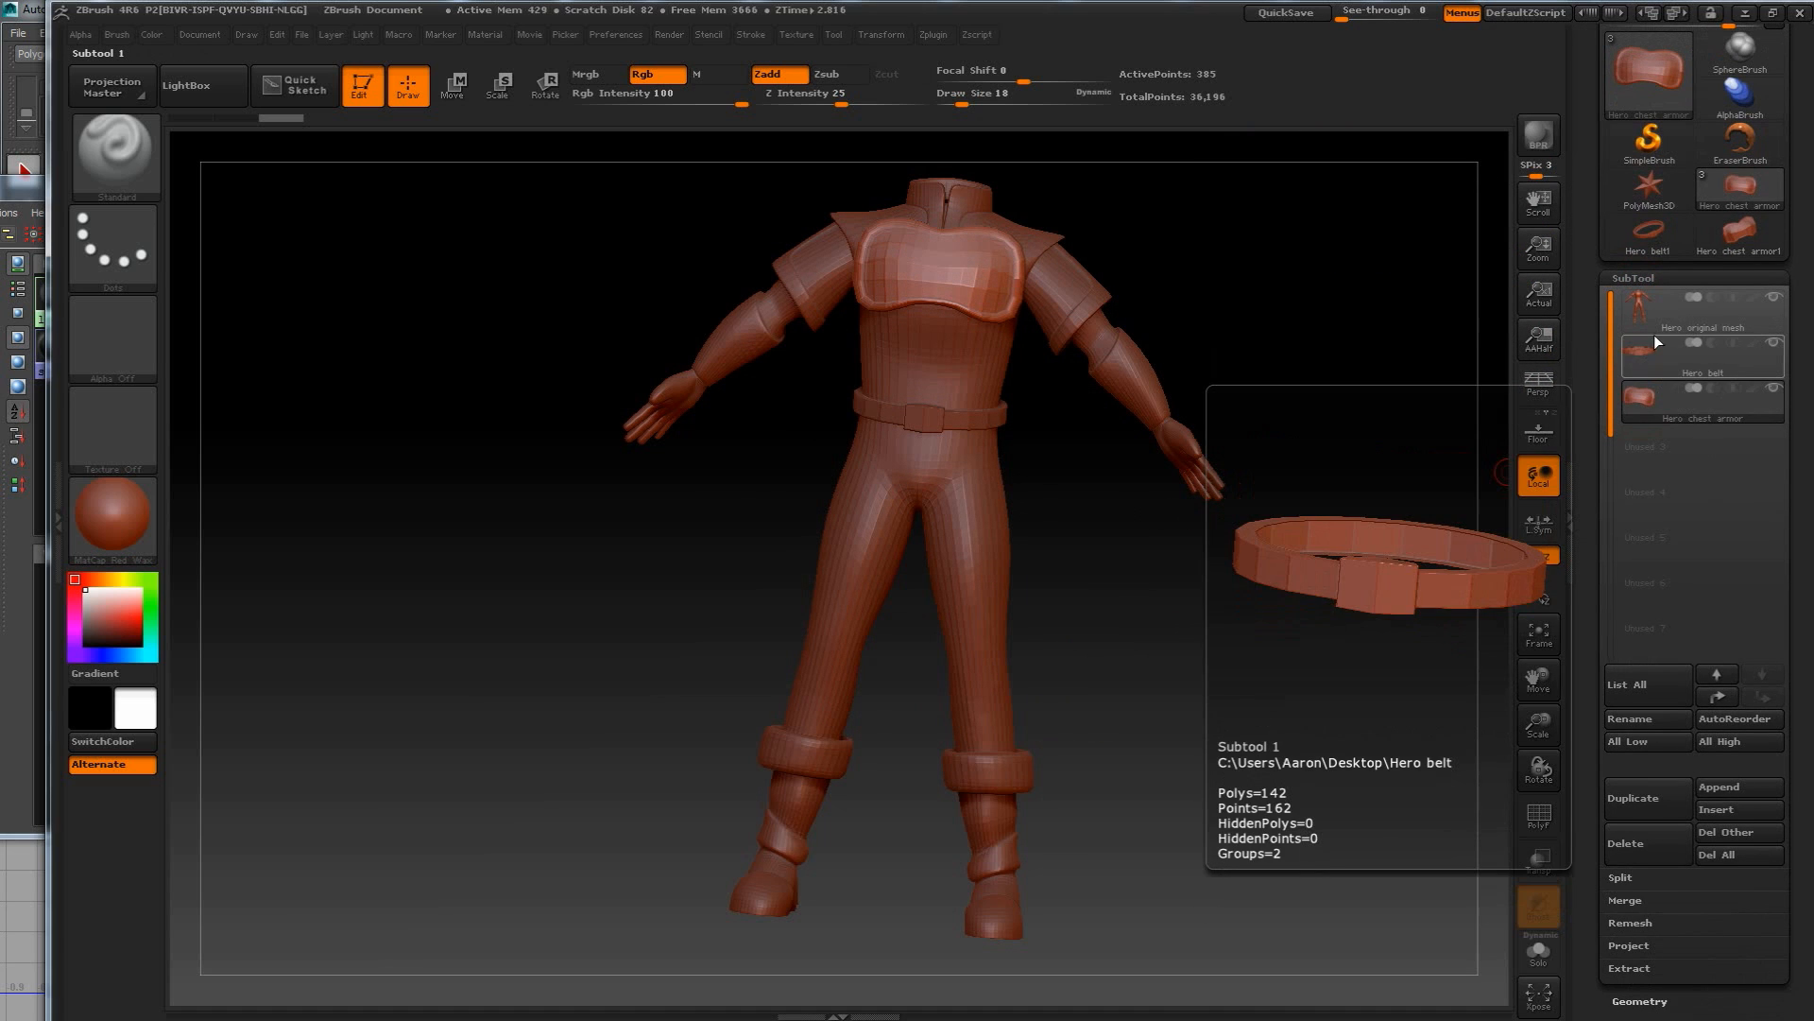
{"action": "left_click", "coordinate": [1639, 312]}
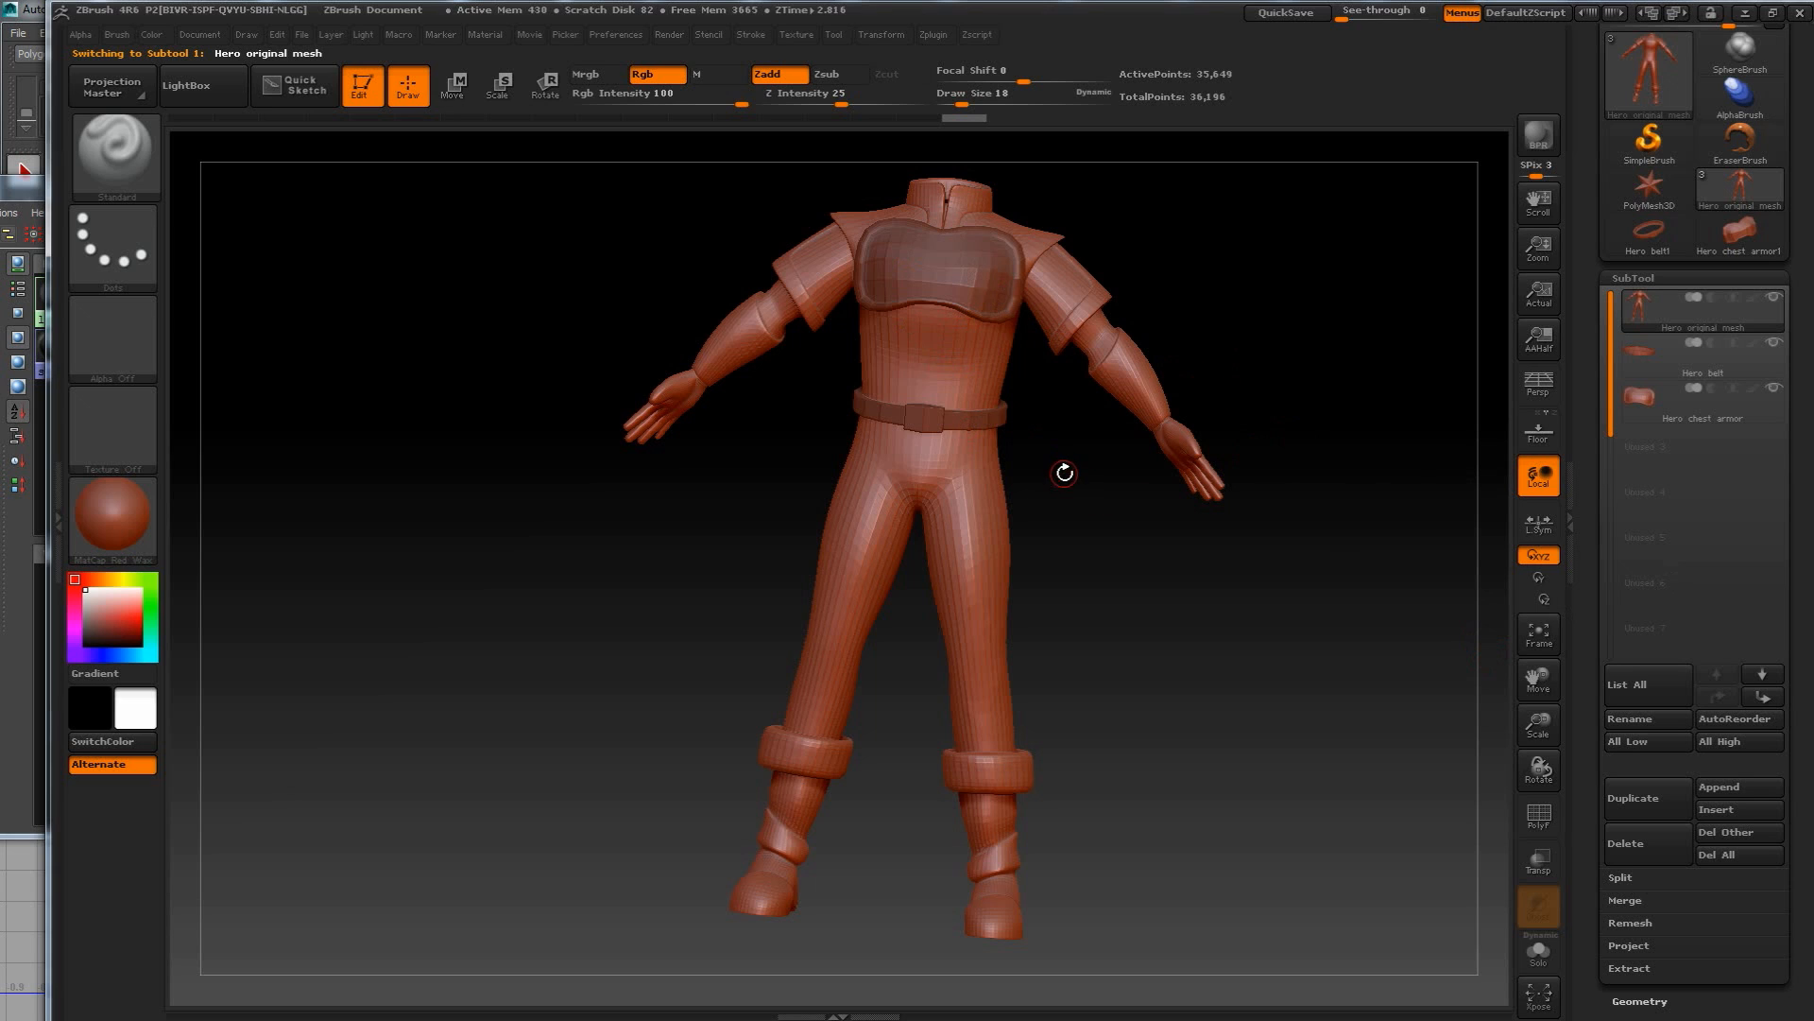
{"action": "left_click_drag", "start_coordinate": [1074, 482], "coordinate": [1083, 526], "text": "shift"}
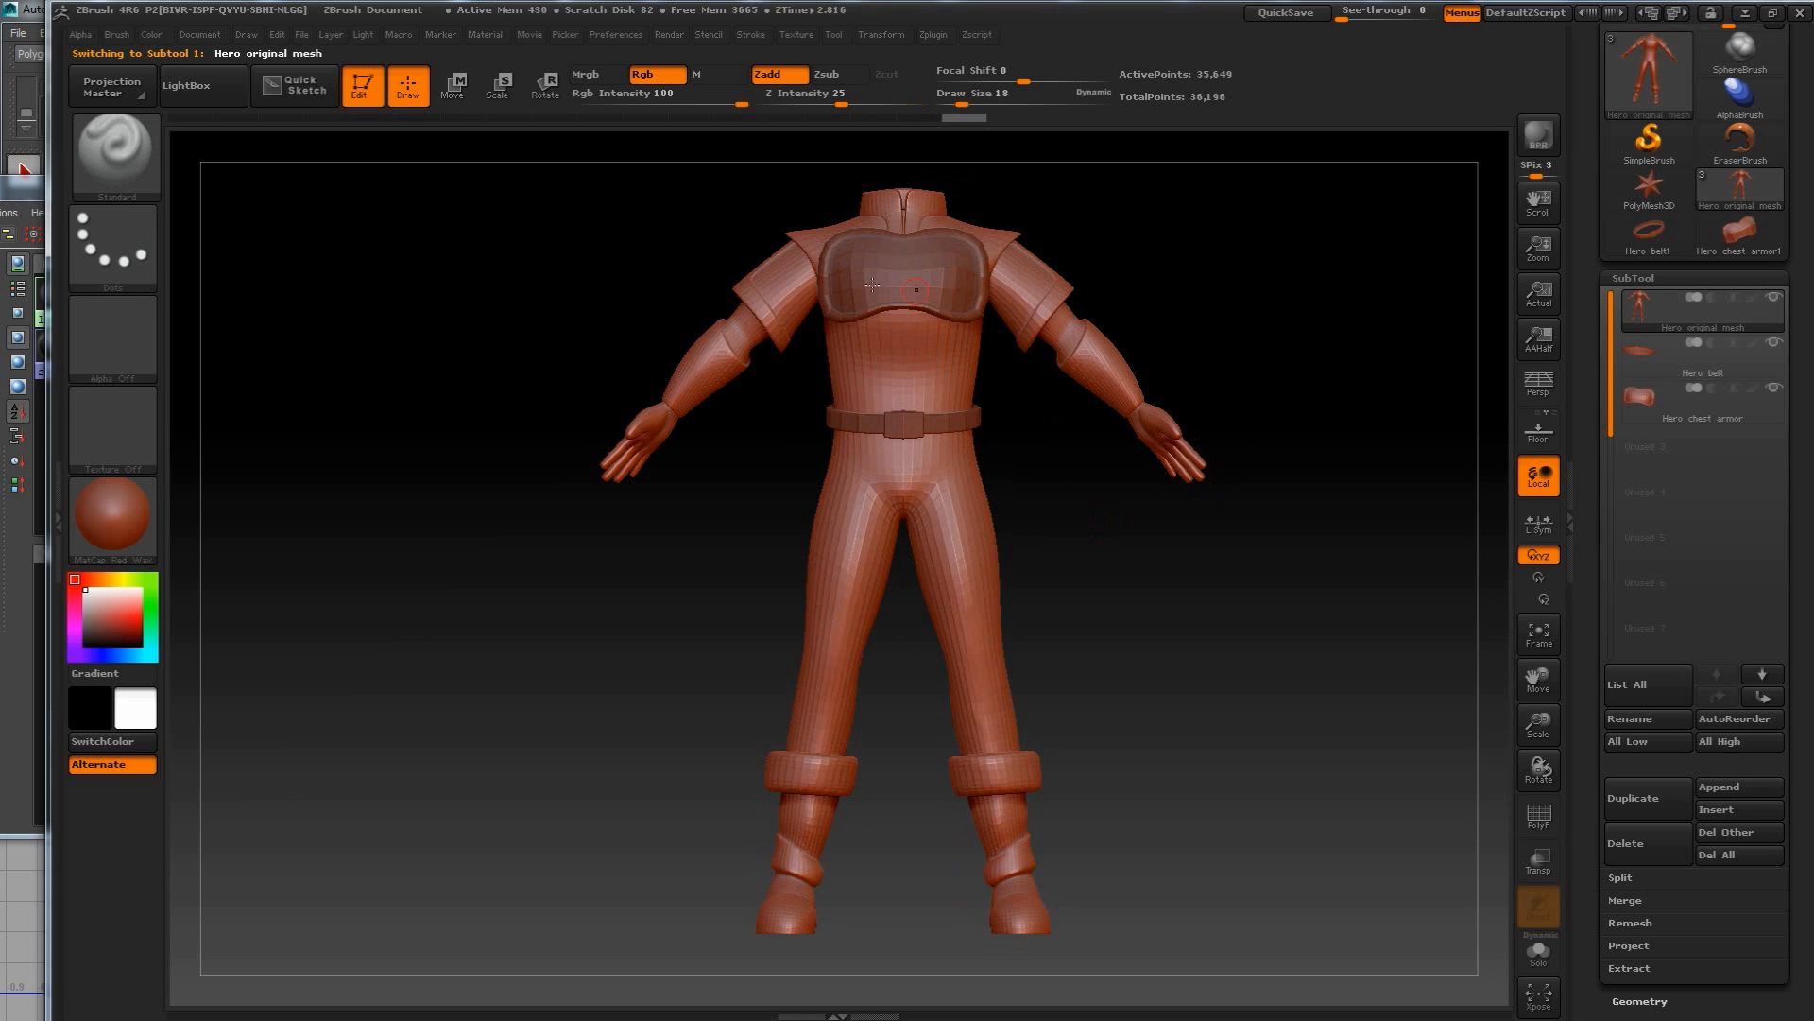
{"action": "left_click_drag", "start_coordinate": [1104, 483], "coordinate": [1157, 503], "text": "alt"}
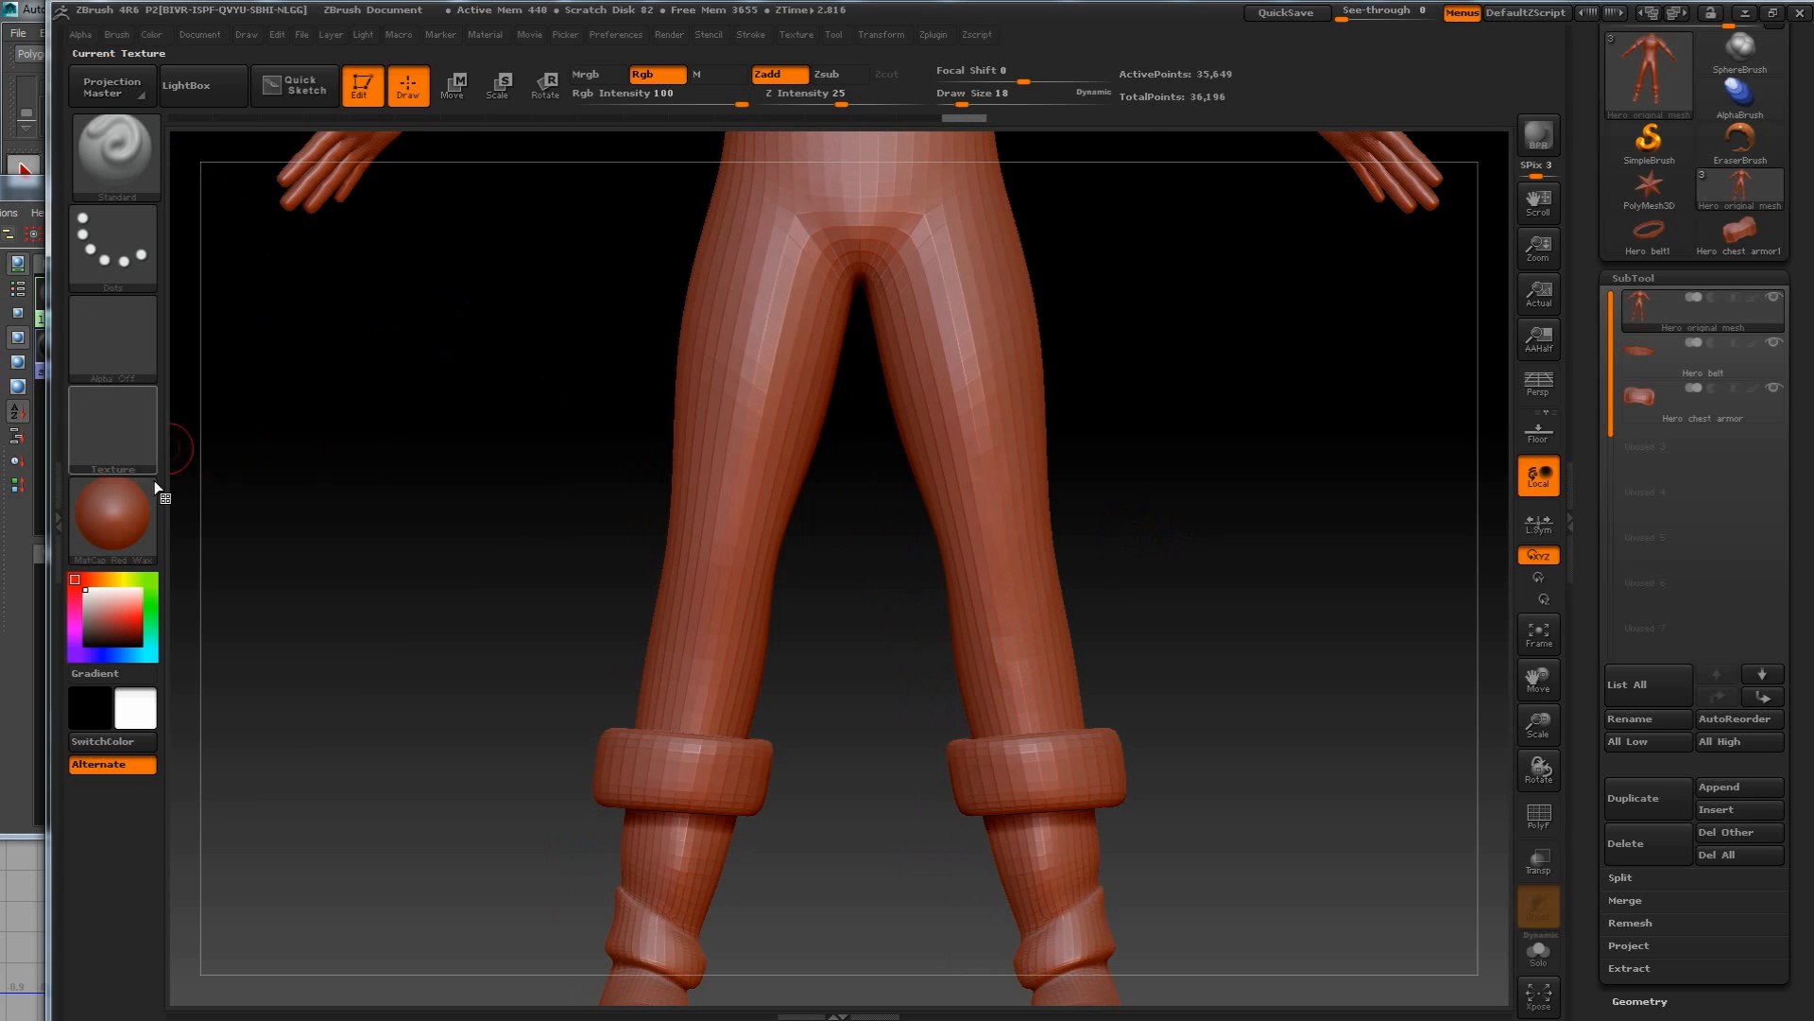
Narrow the ZBrush window to half the screen and clear Maya away to reveal the clothing reference pictures beside it.
{"action": "left_click_drag", "start_coordinate": [47, 497], "coordinate": [974, 510]}
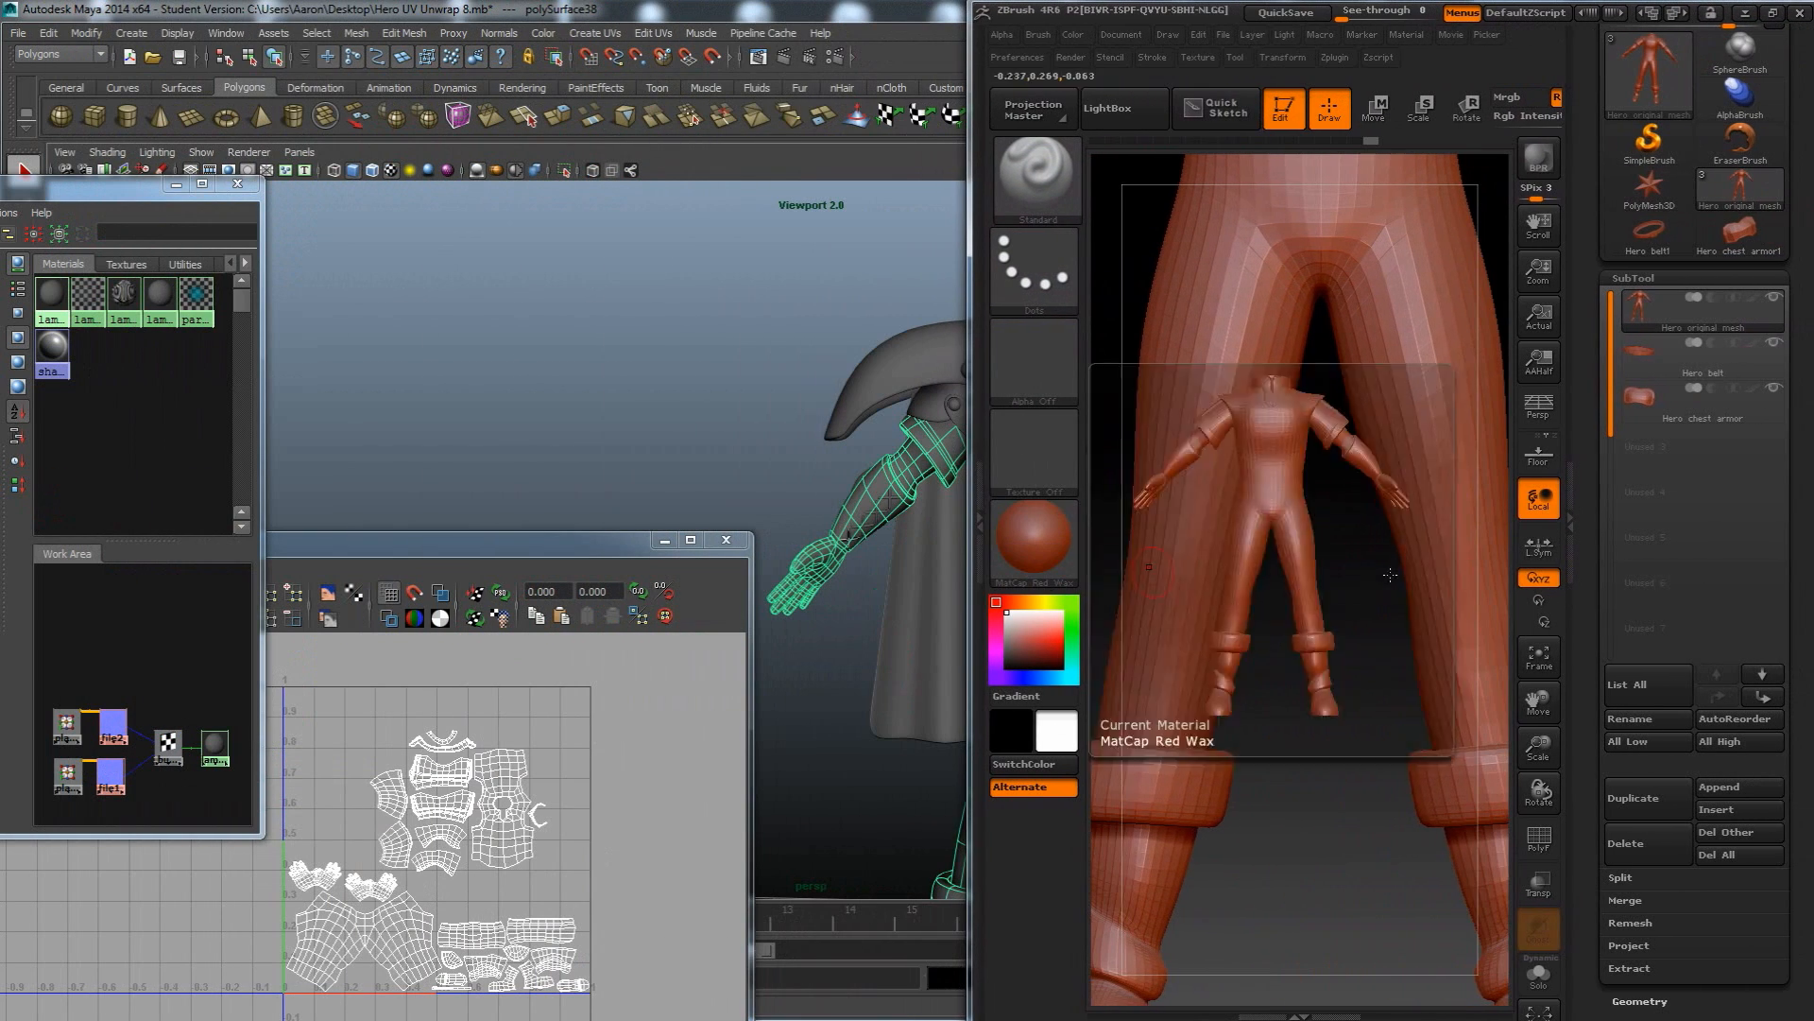
{"action": "left_click", "coordinate": [1573, 523]}
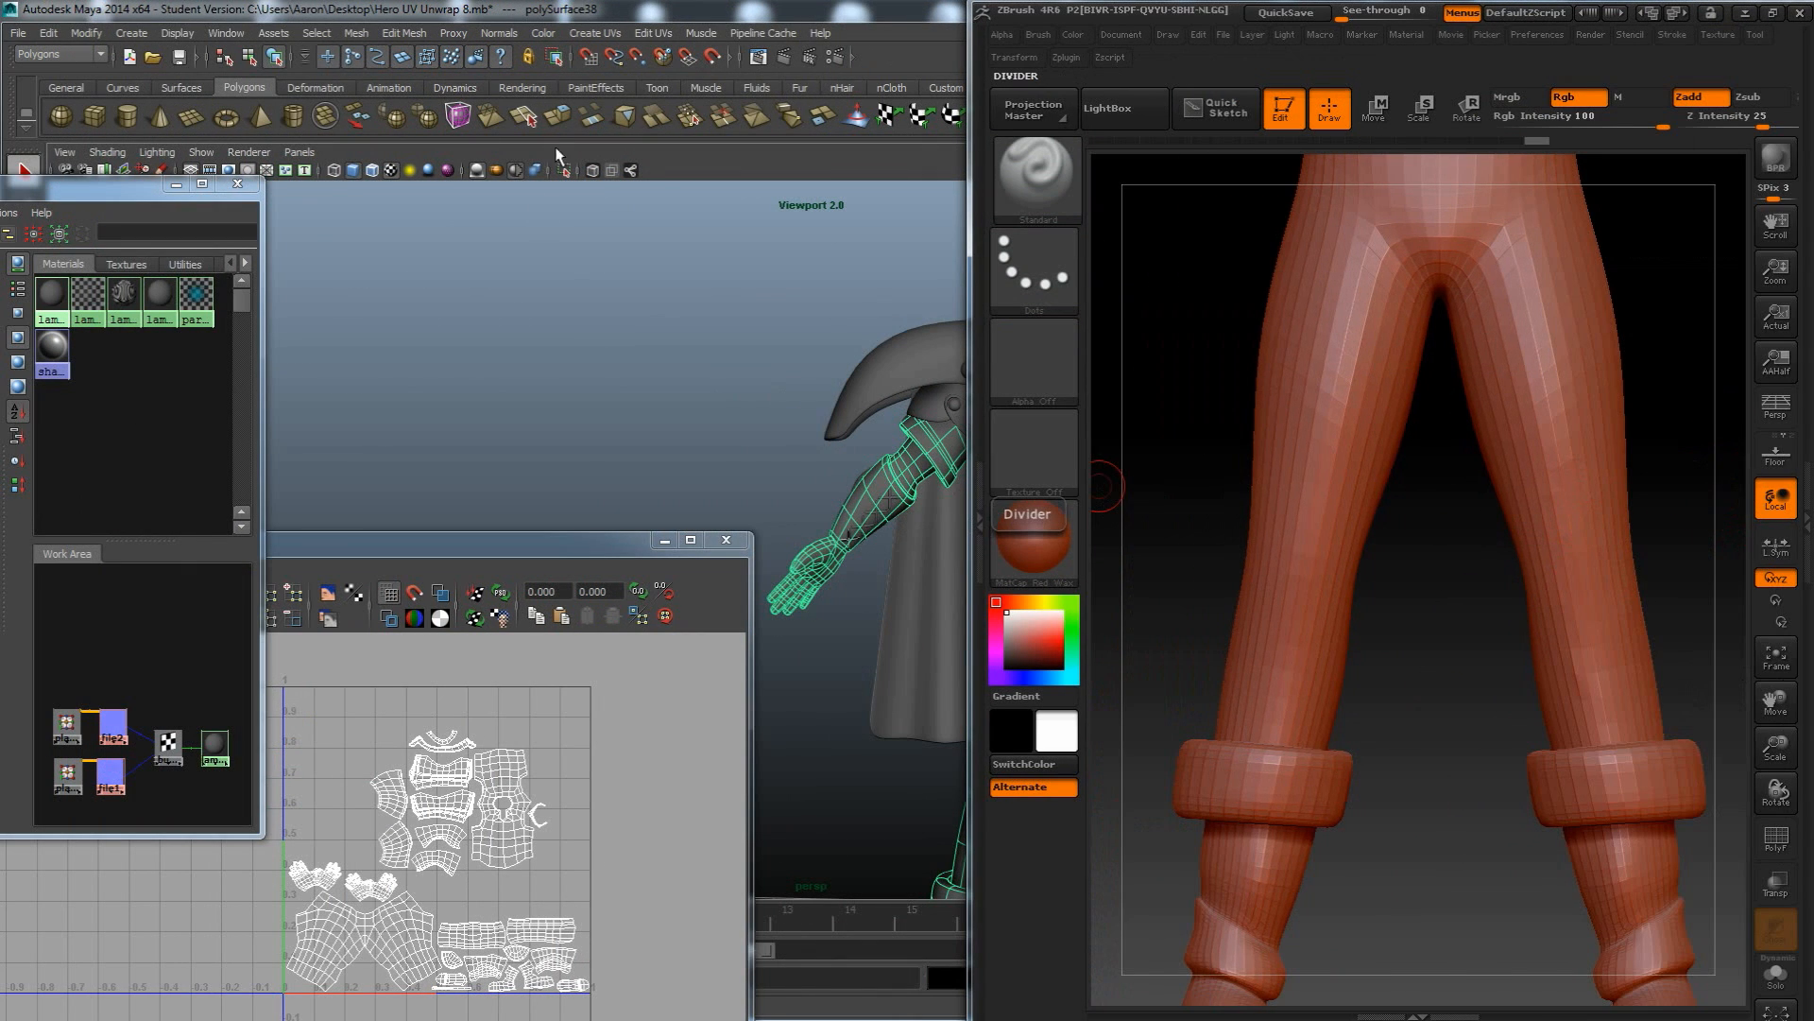
{"action": "left_click", "coordinate": [837, 9]}
{"action": "left_click", "coordinate": [1729, 8]}
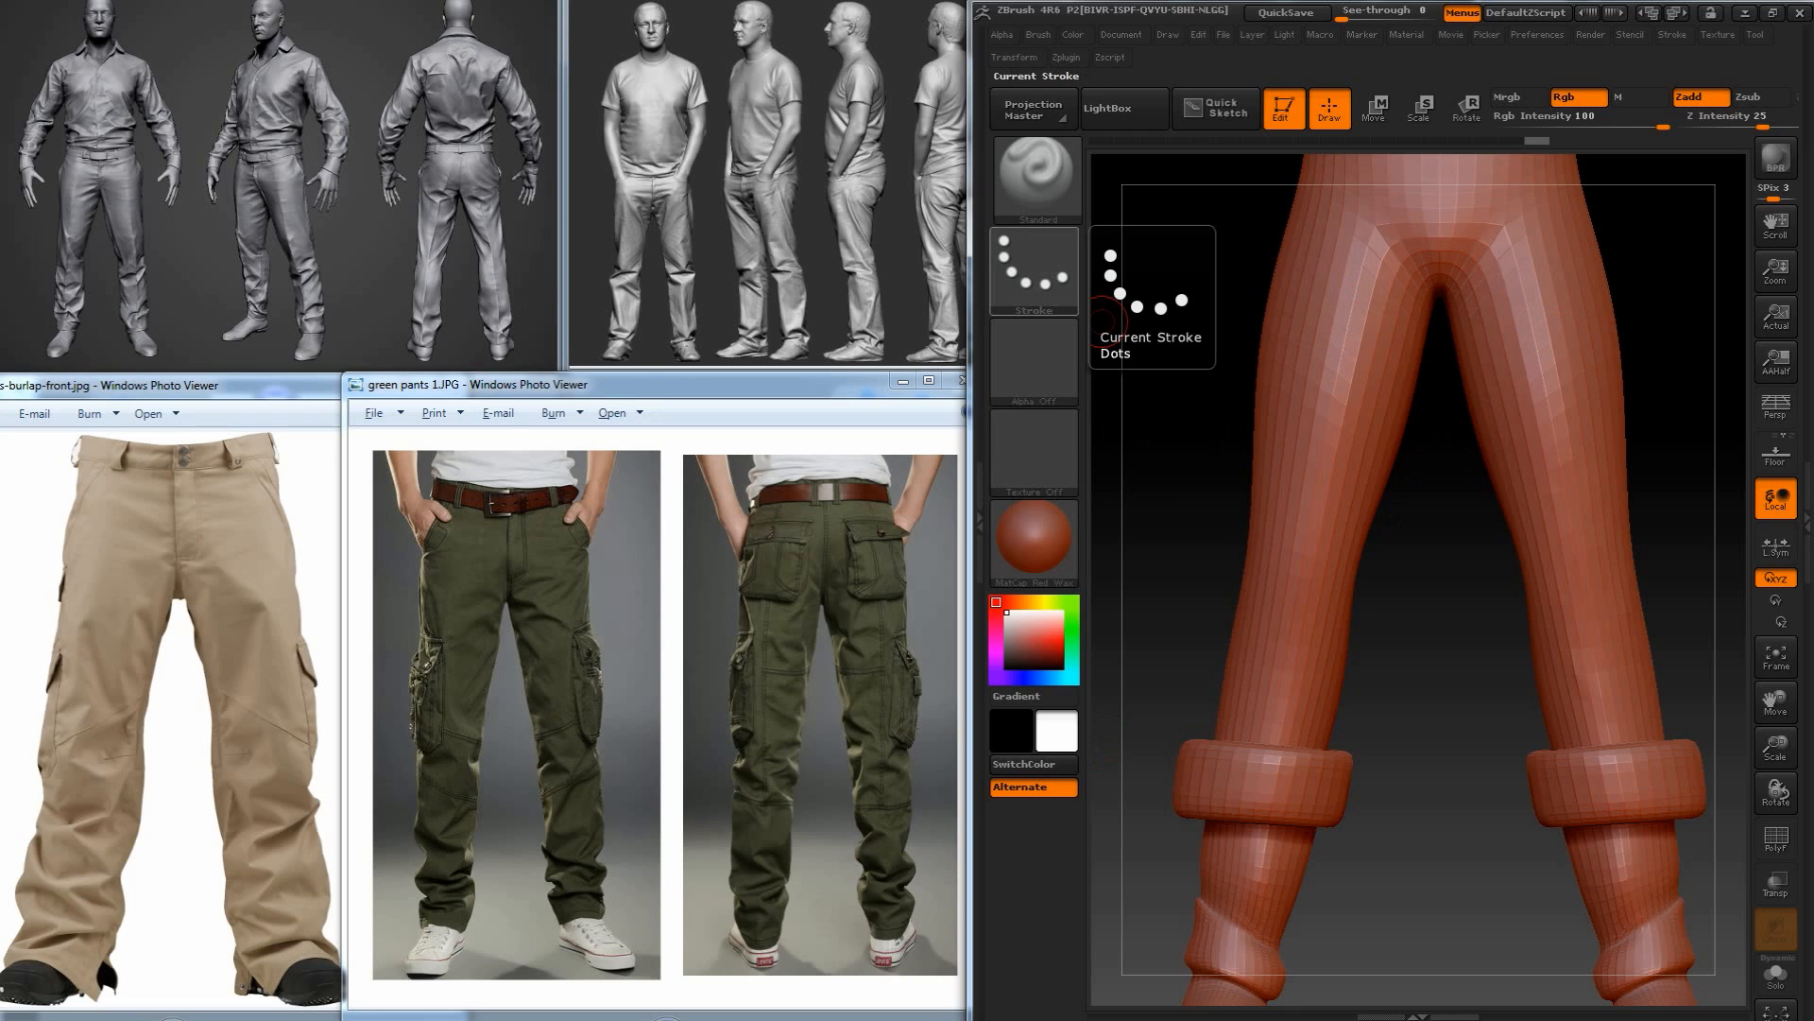
Switch to the Desktop folder window and view burton-cargo-pants-burlap-front.jpg from the pants folder inside references.
{"action": "mouse_move", "coordinate": [223, 1016]}
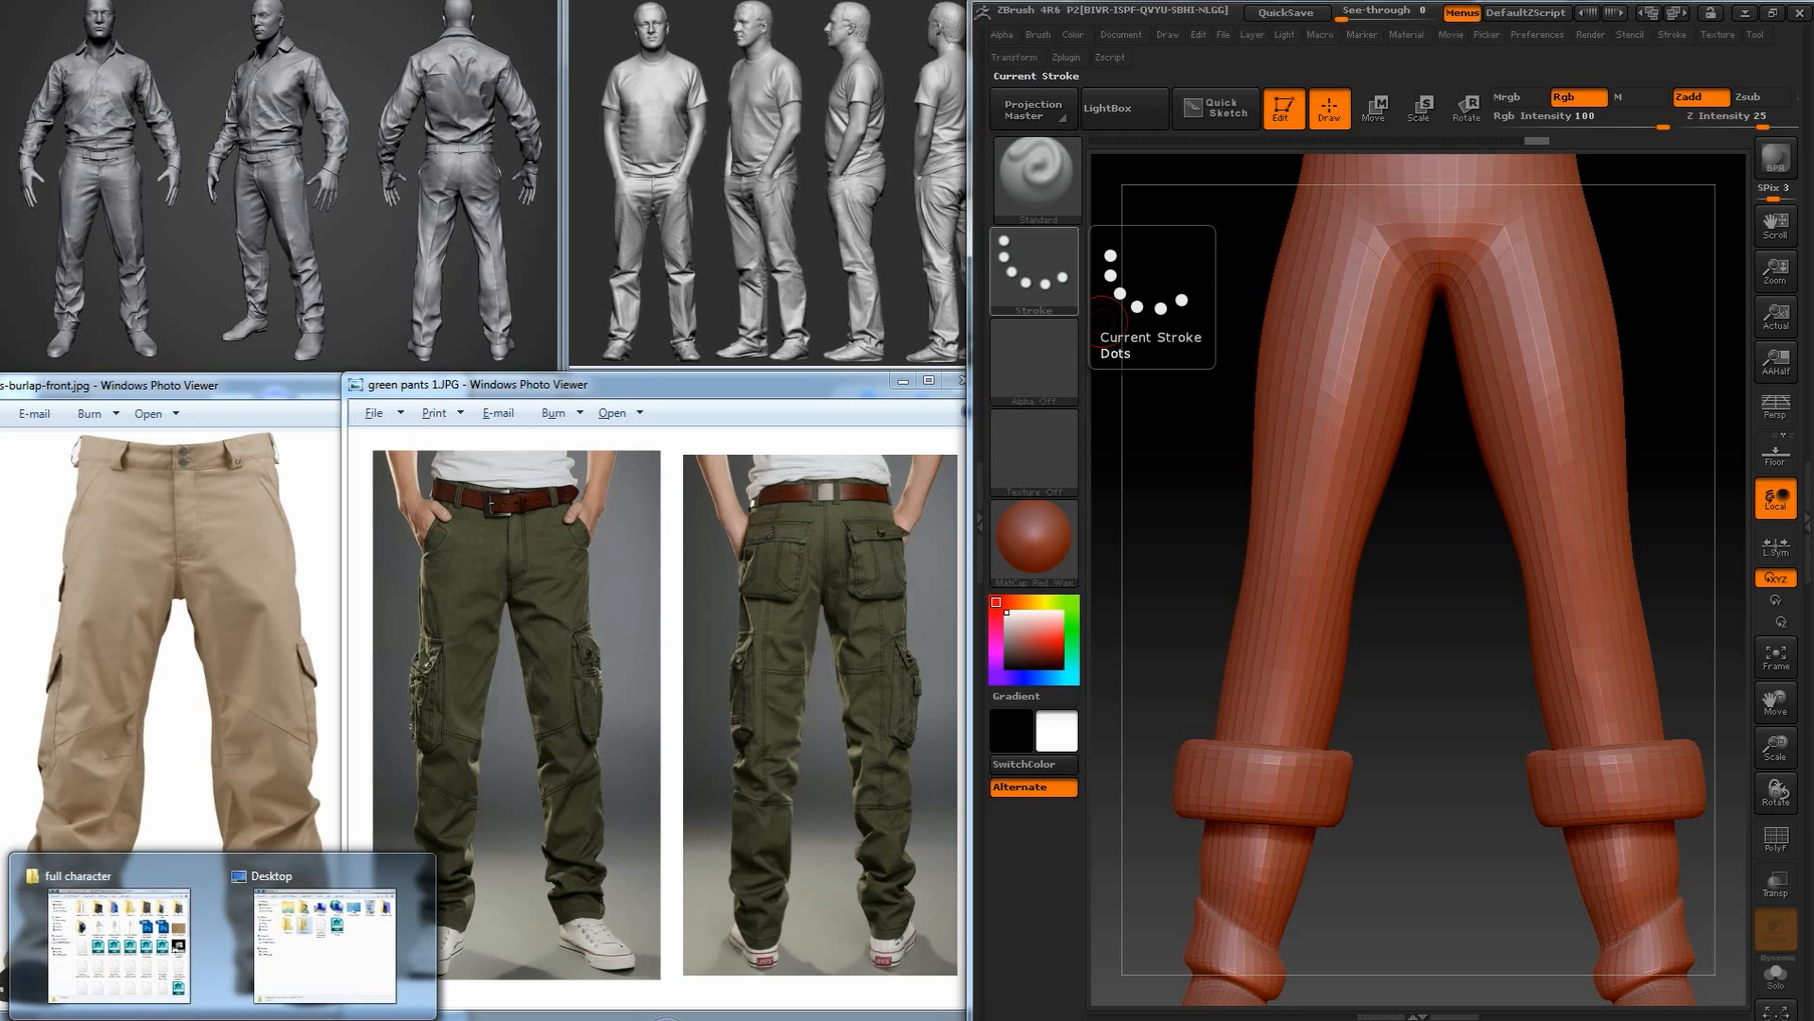
{"action": "left_click", "coordinate": [322, 936]}
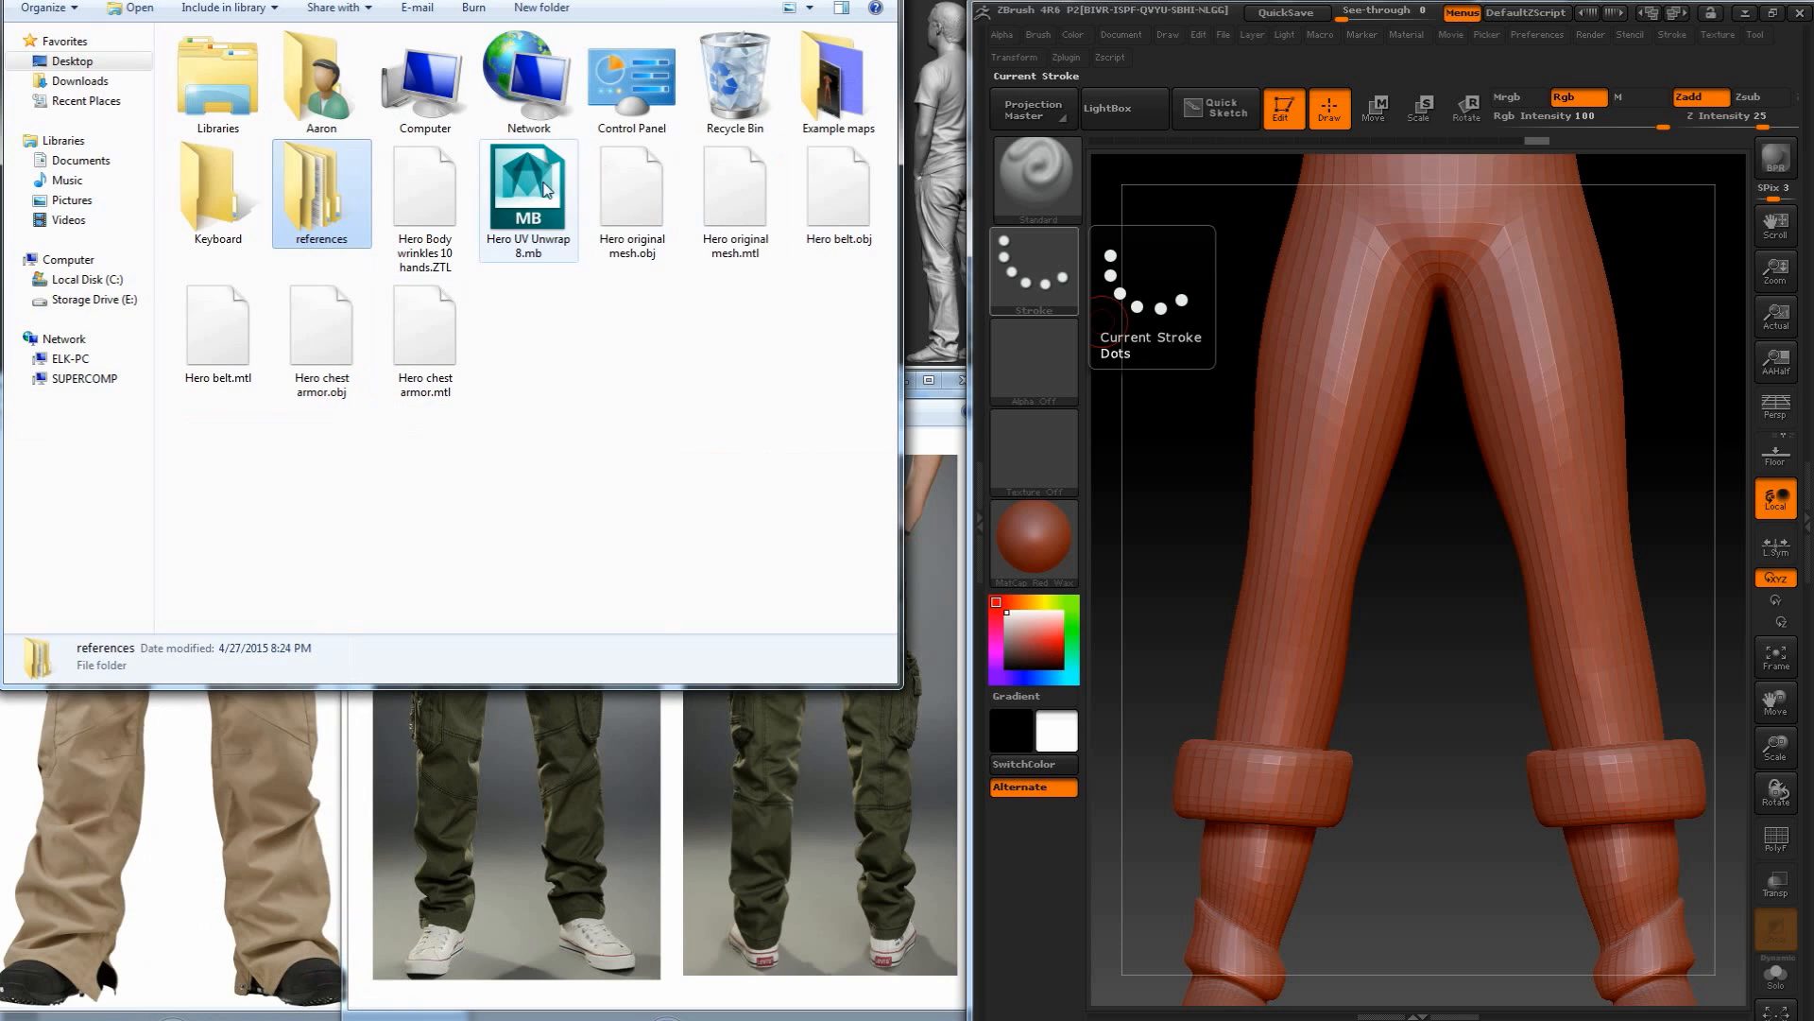
{"action": "double_click", "coordinate": [312, 194]}
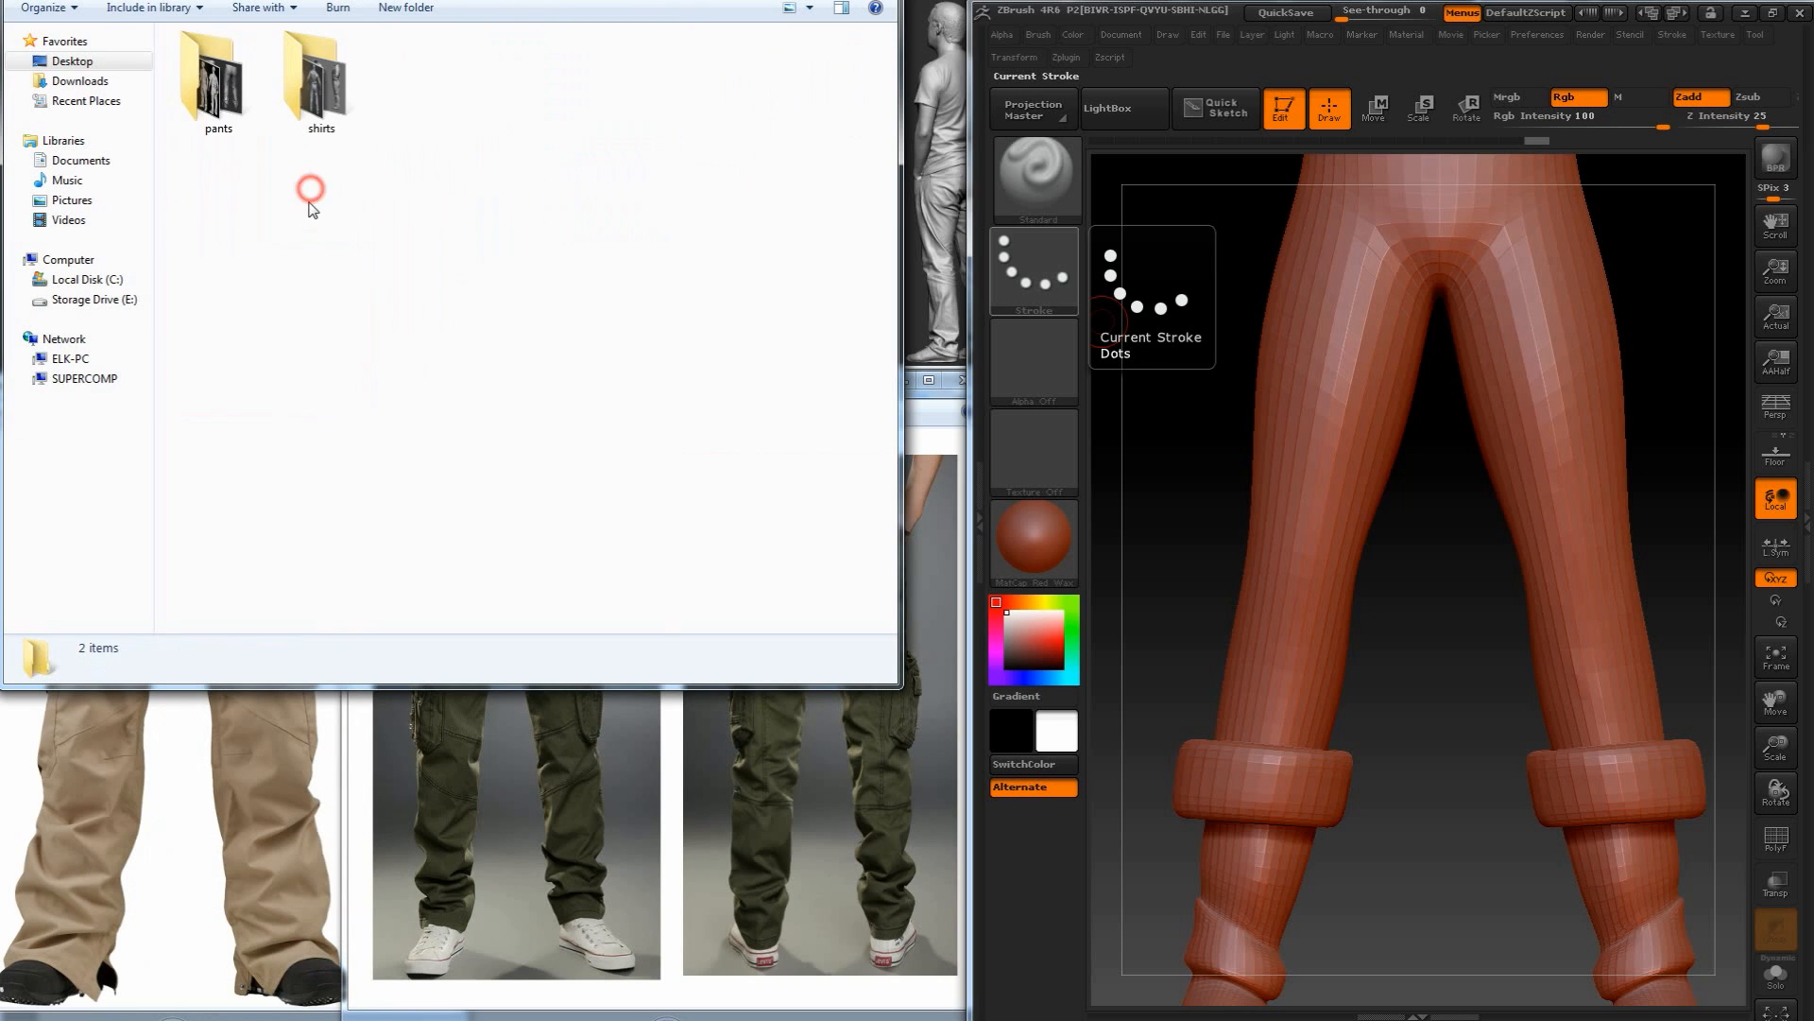
{"action": "double_click", "coordinate": [216, 81]}
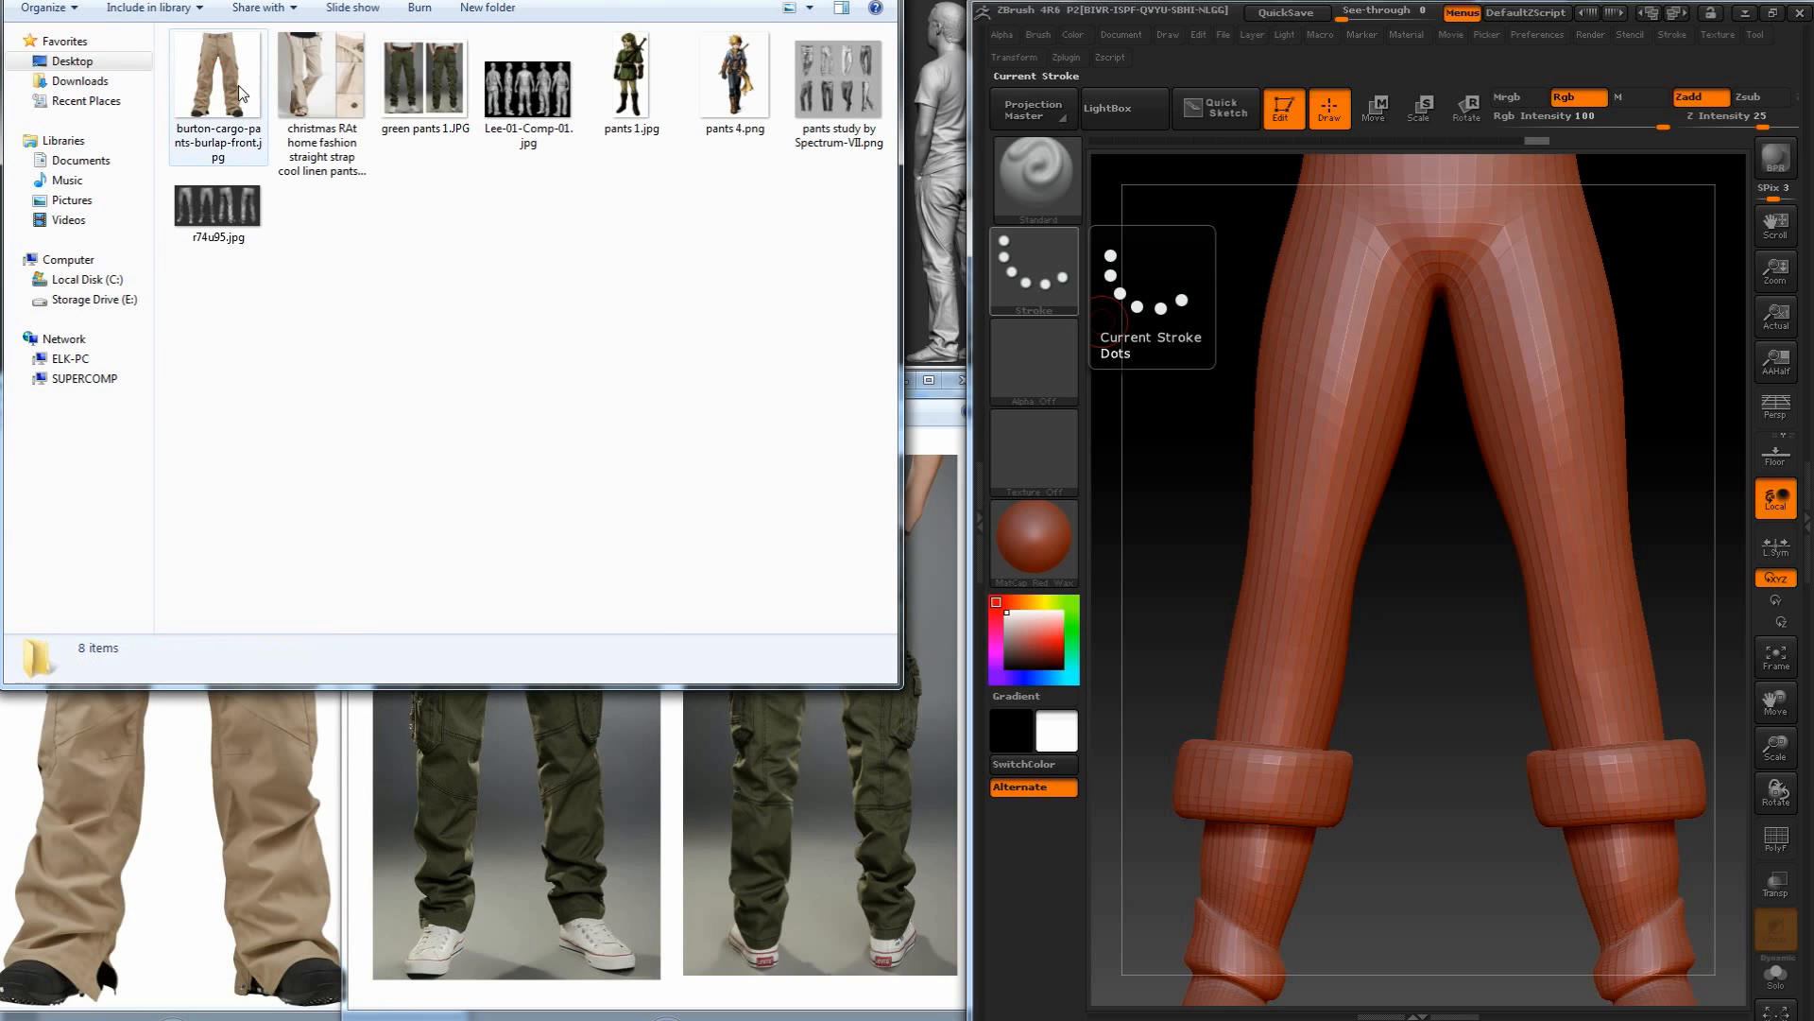
{"action": "double_click", "coordinate": [239, 92]}
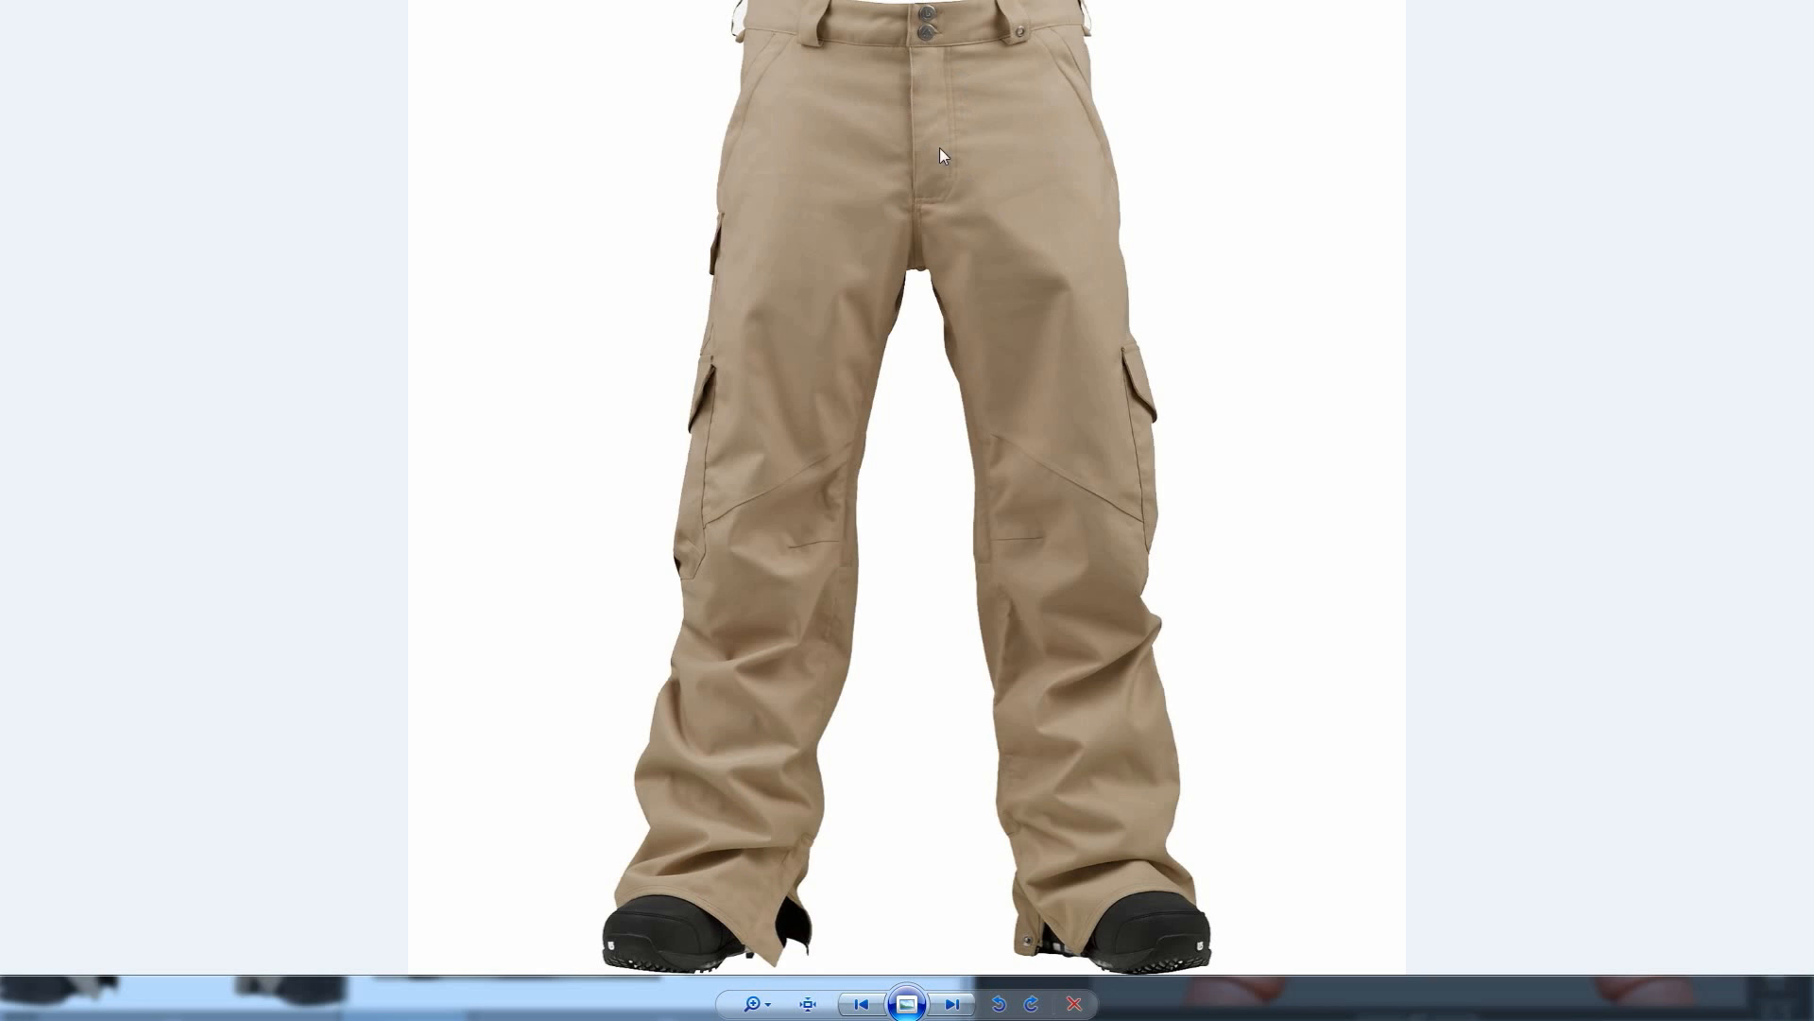
Browse the linen trousers, green cargo pants and body scan pictures, examining how the fabric folds around knees and ankles.
{"action": "key", "text": "Right"}
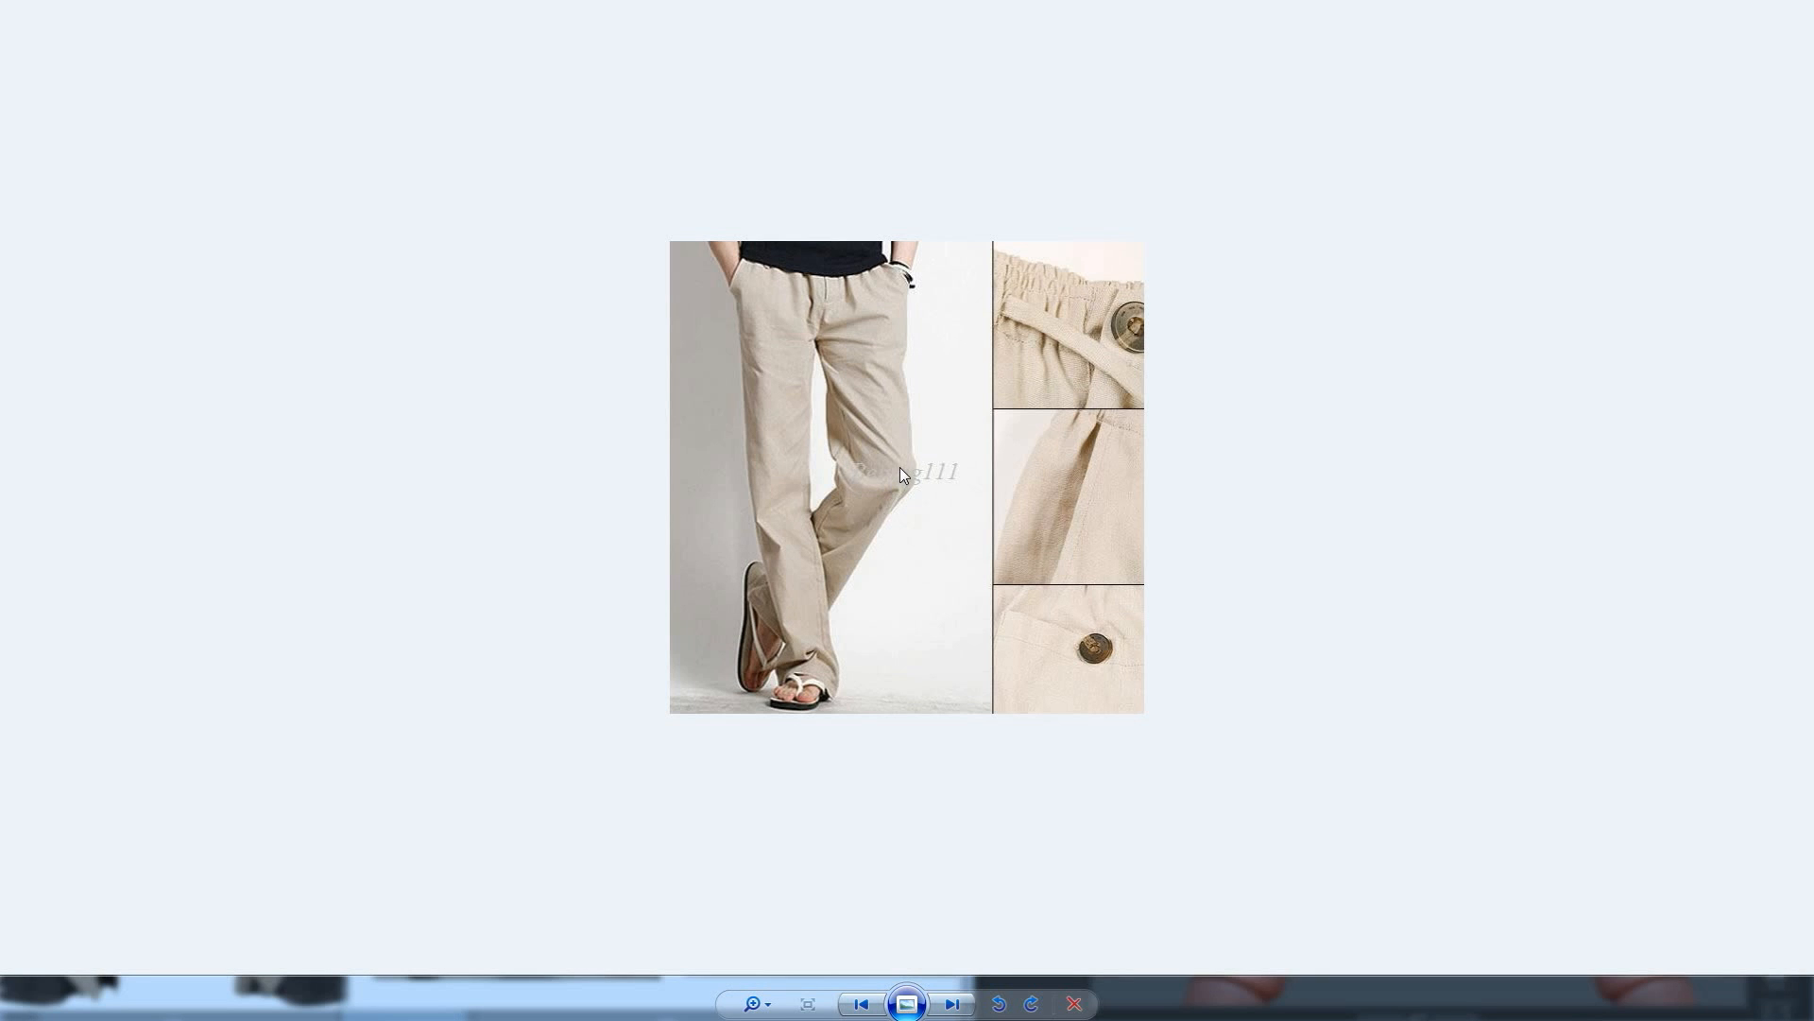
{"action": "key", "text": "Right"}
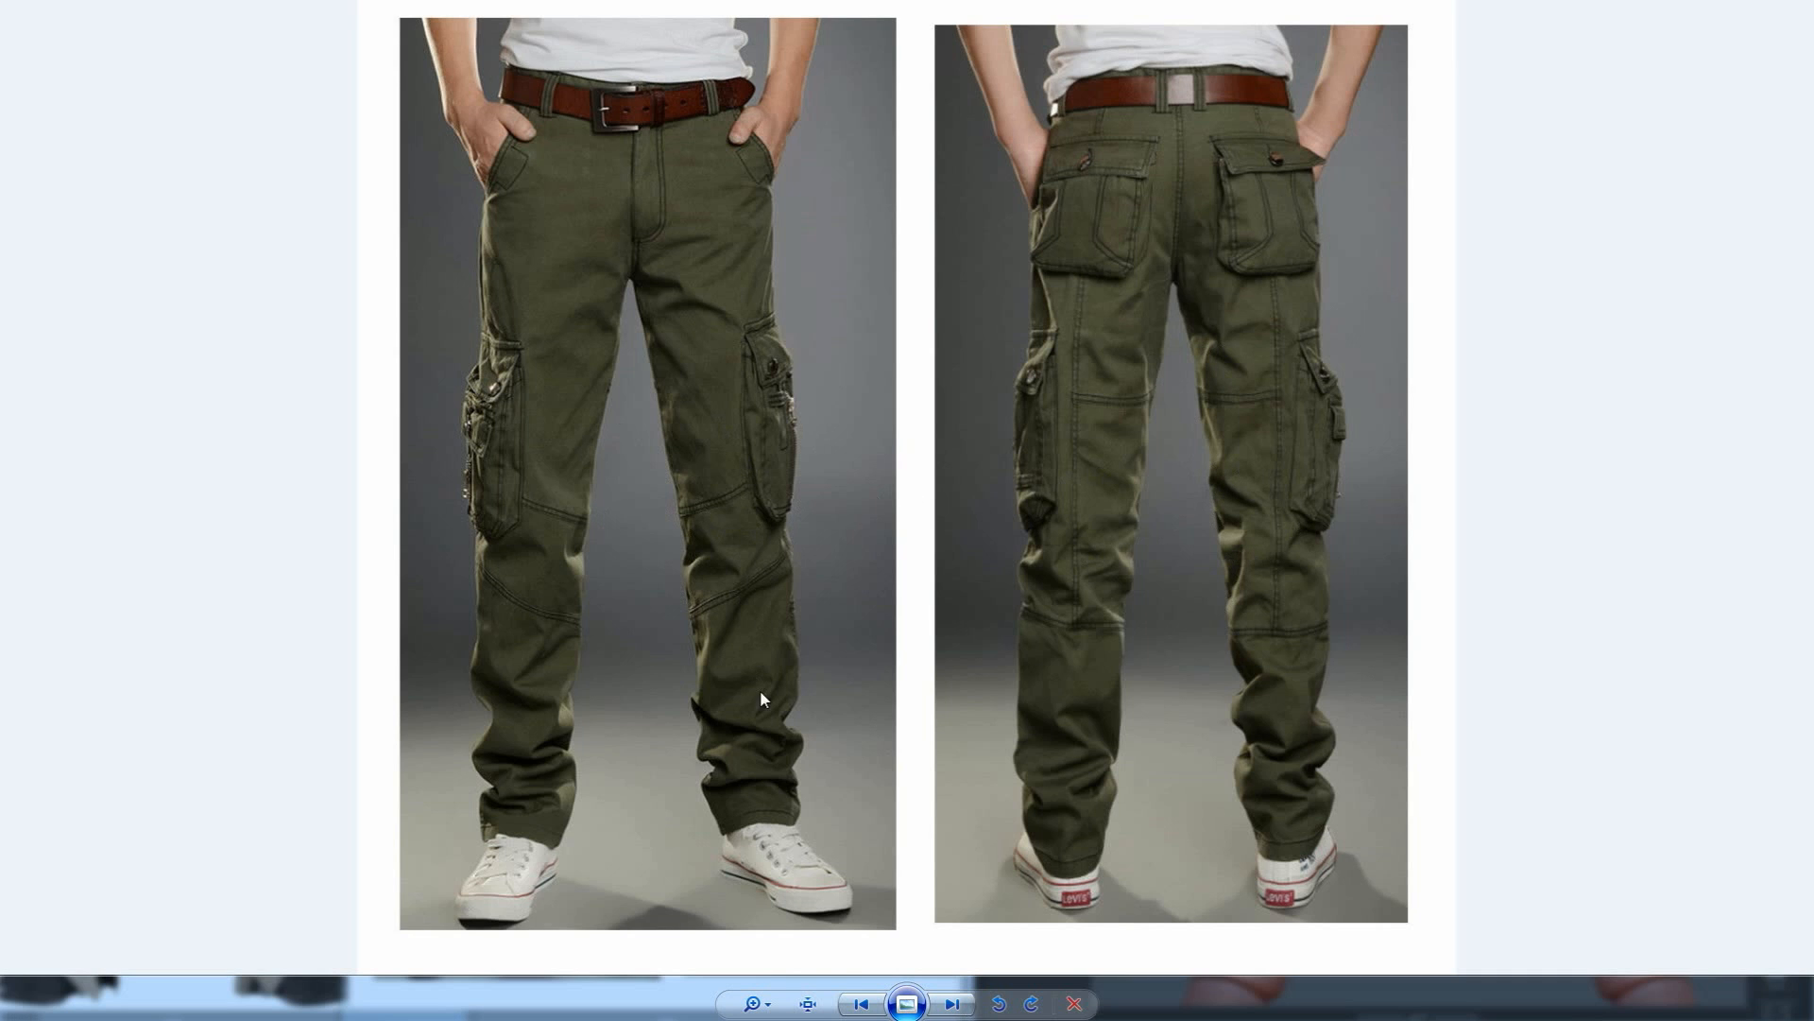
{"action": "key", "text": "Right"}
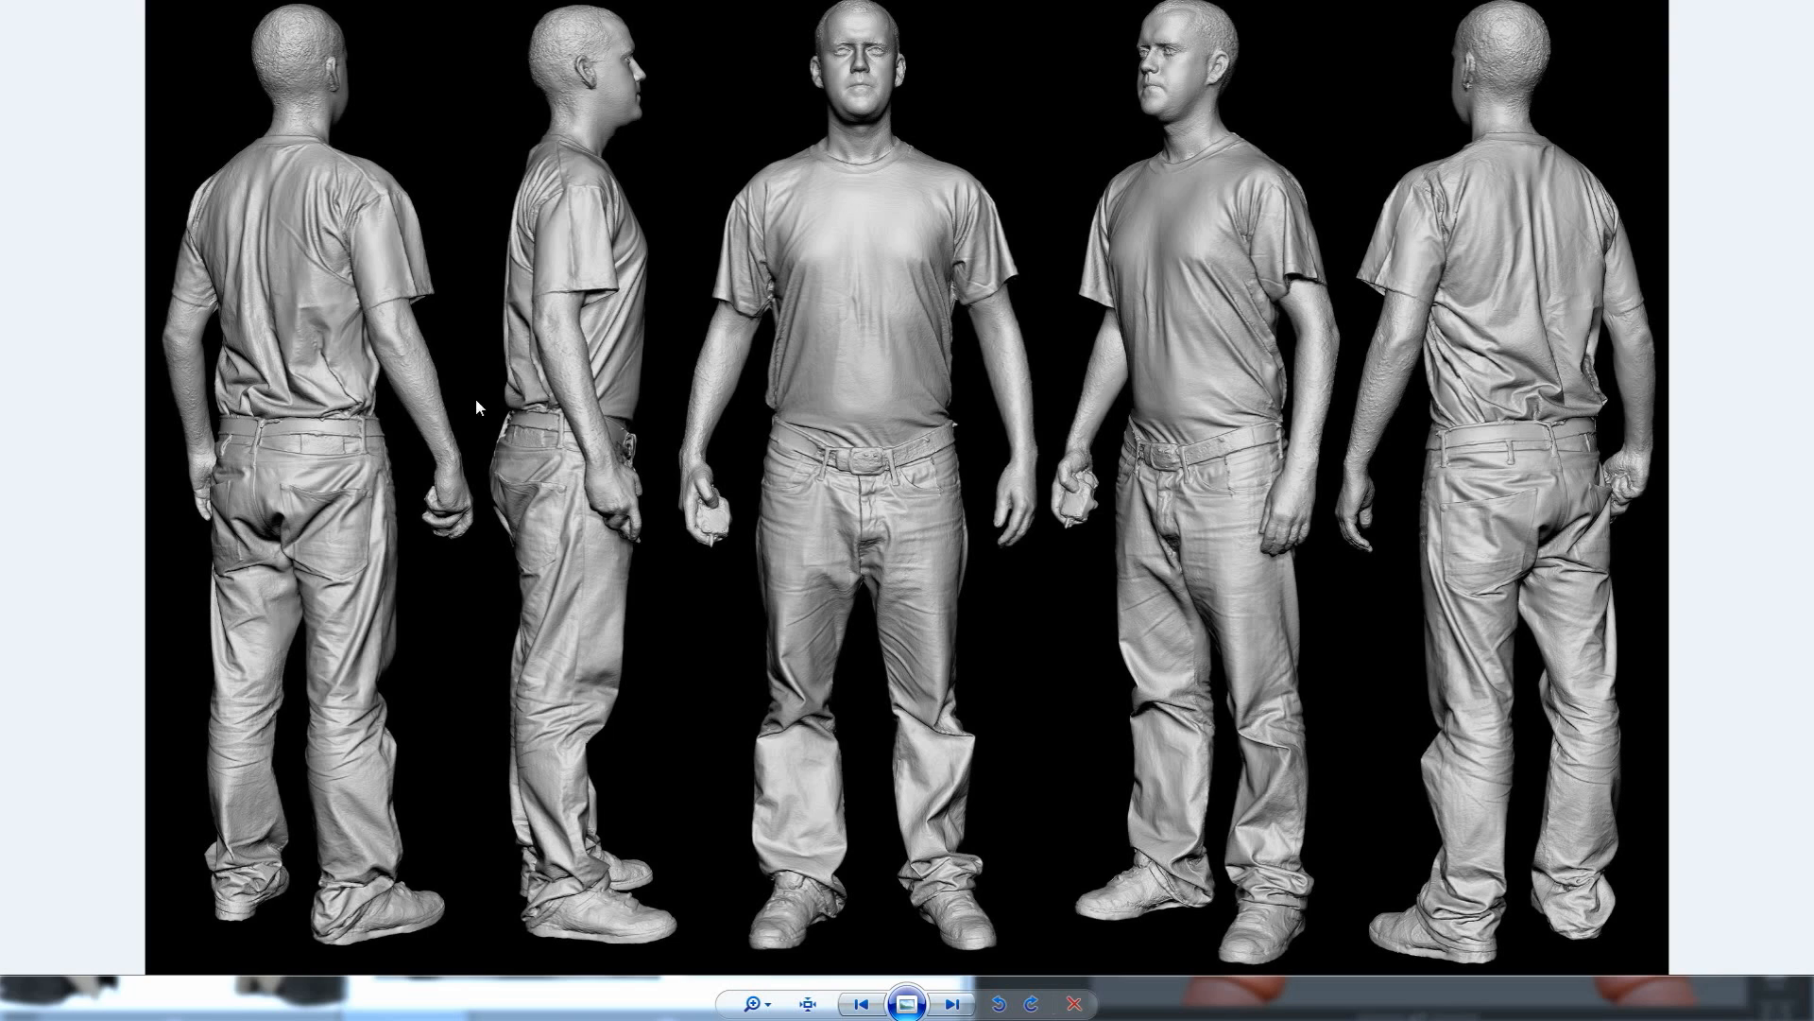
{"action": "left_click", "coordinate": [1108, 399]}
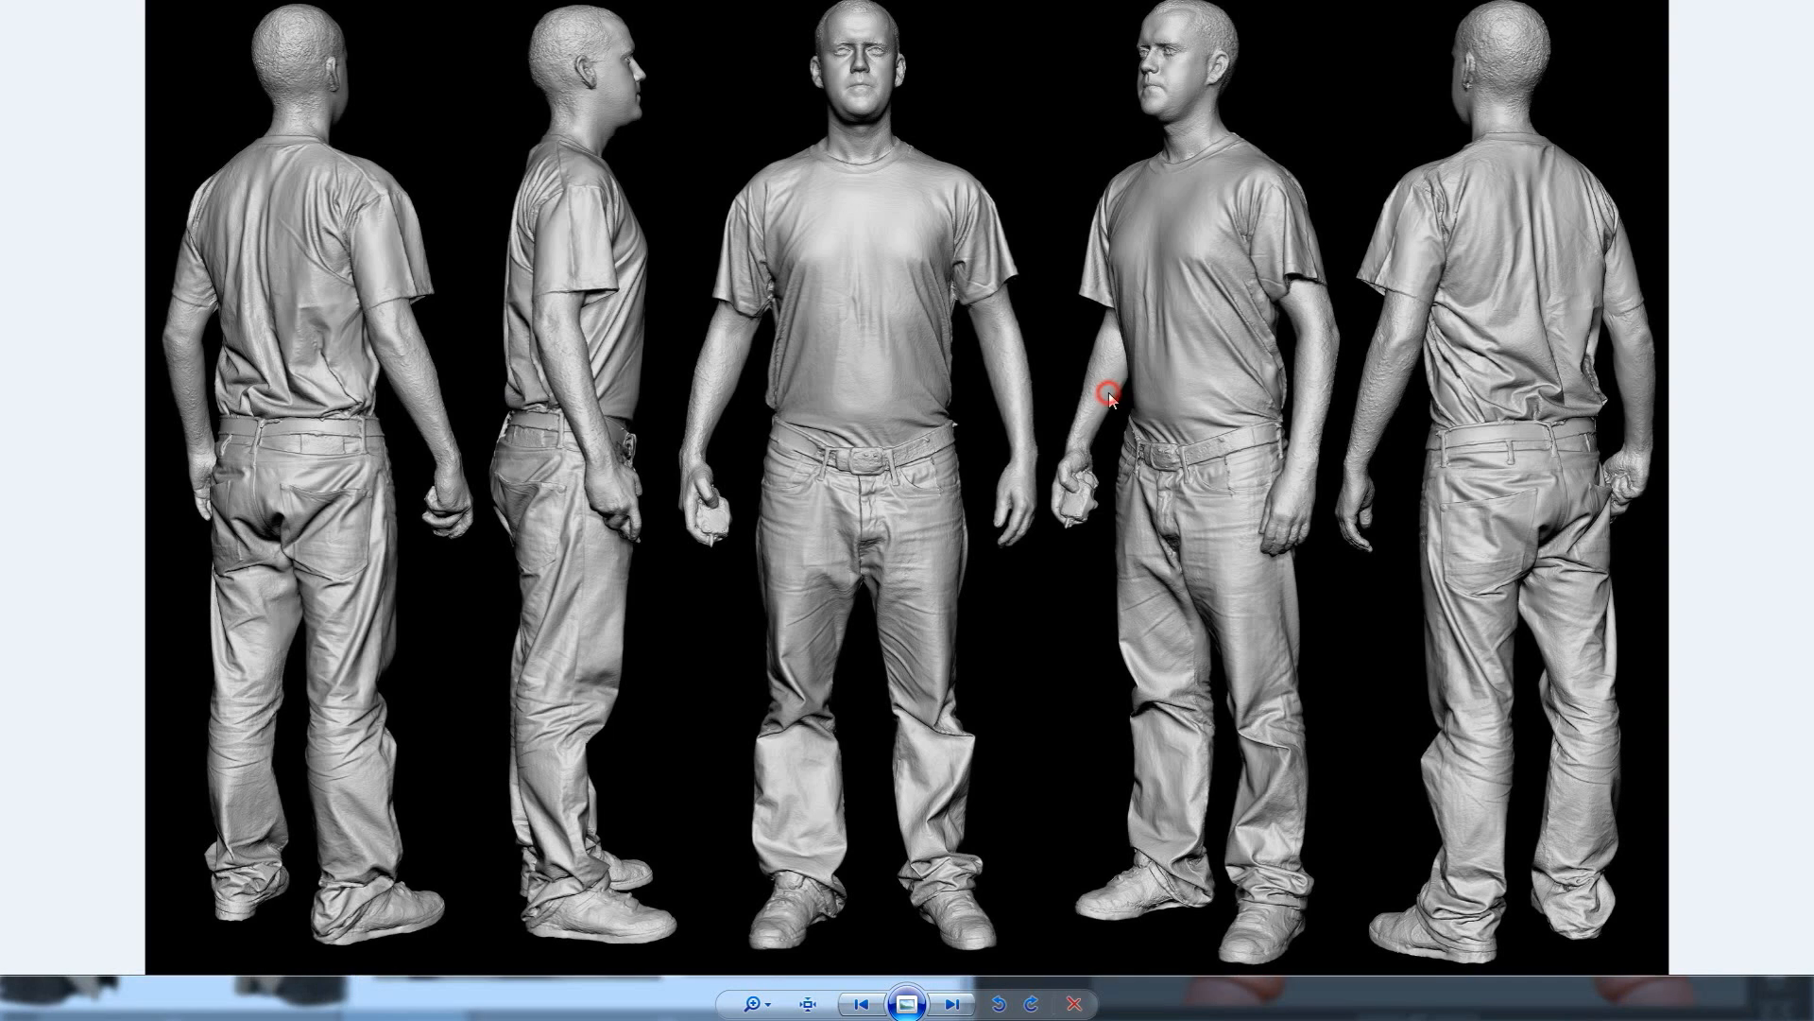
Examine the trousers in the two game character illustrations, pants 1.jpg and pants 4.png, especially where the fabric bunches above the boots.
{"action": "key", "text": "Right"}
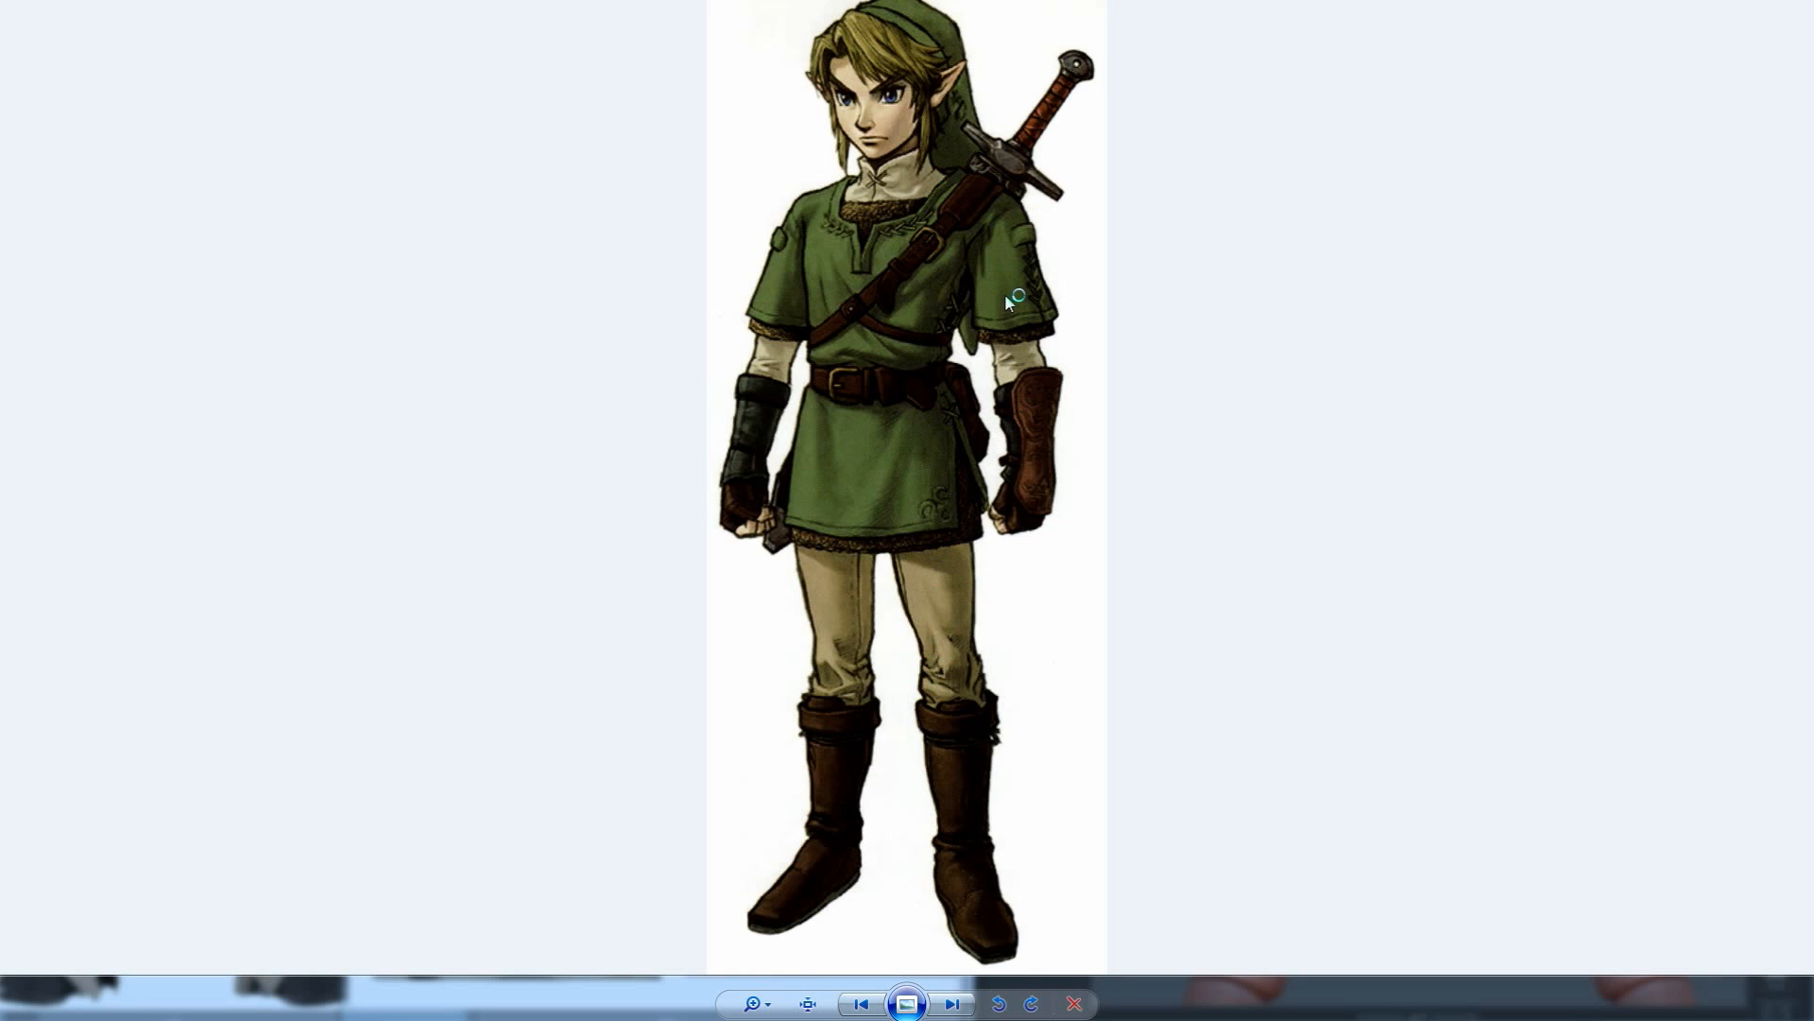
{"action": "scroll", "coordinate": [923, 521], "scroll_direction": "up", "scroll_amount": 5}
{"action": "left_click_drag", "start_coordinate": [912, 710], "coordinate": [1096, 71]}
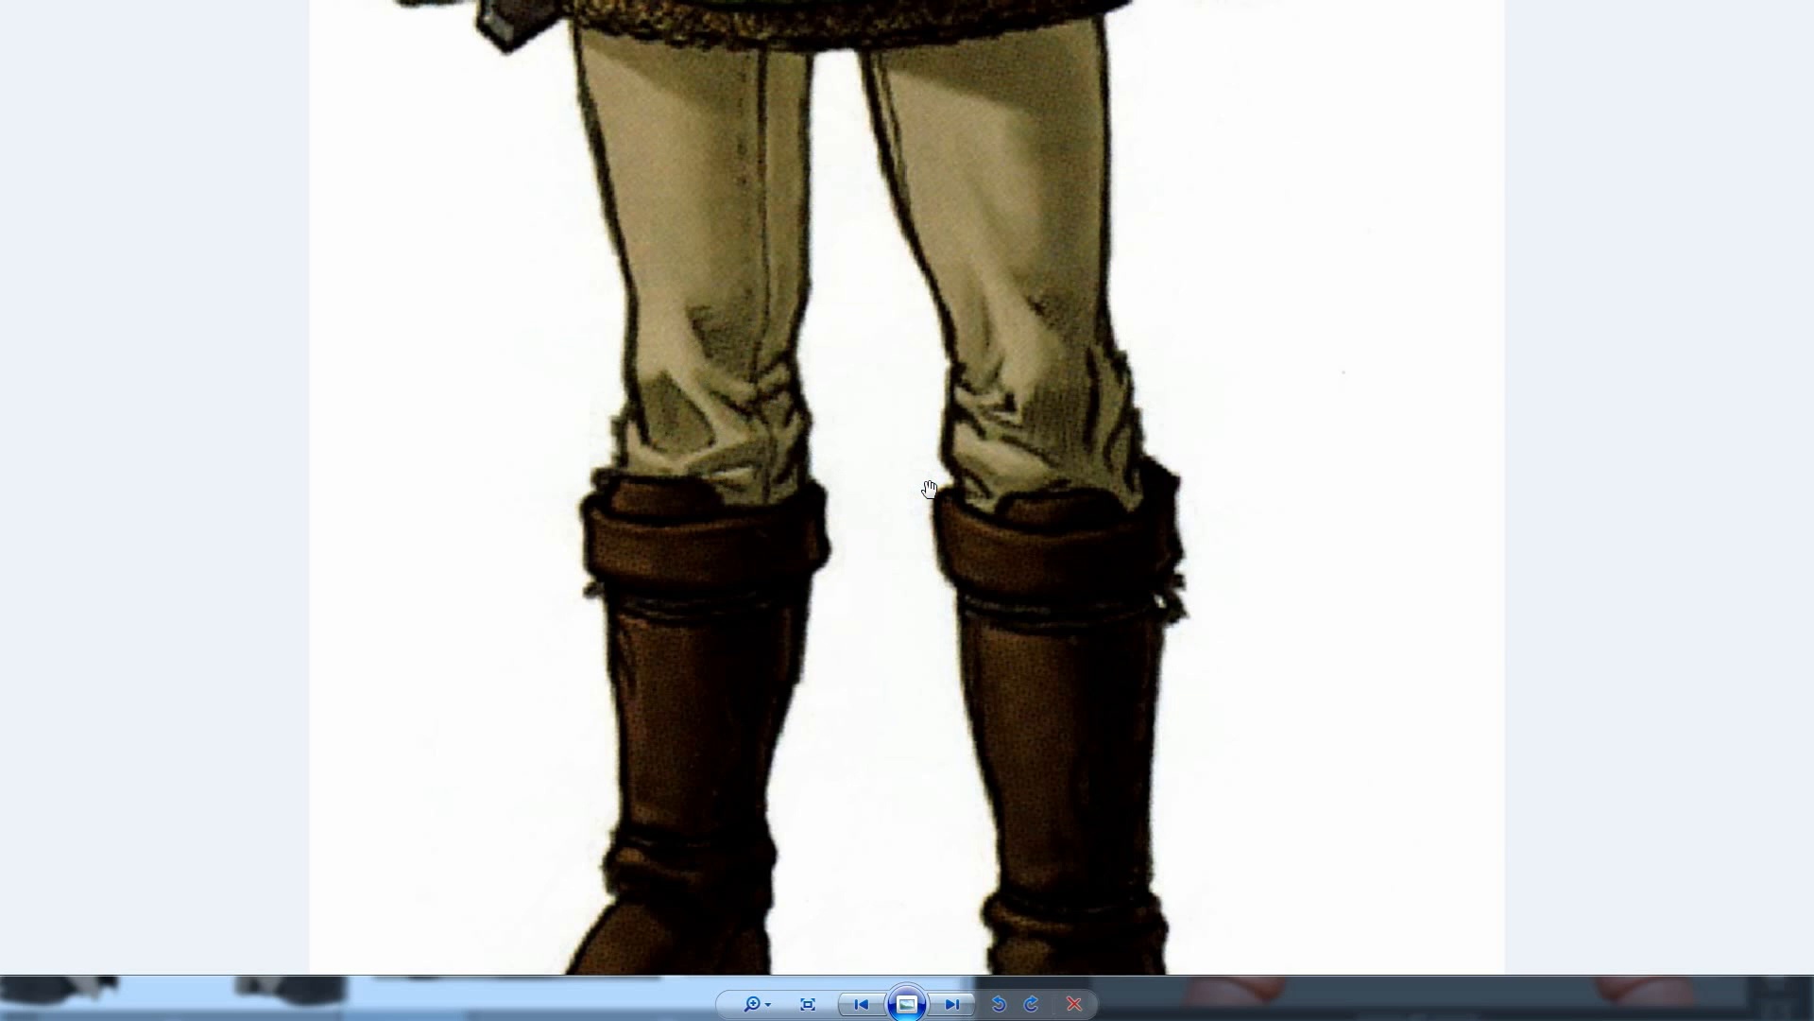
{"action": "key", "text": "Right"}
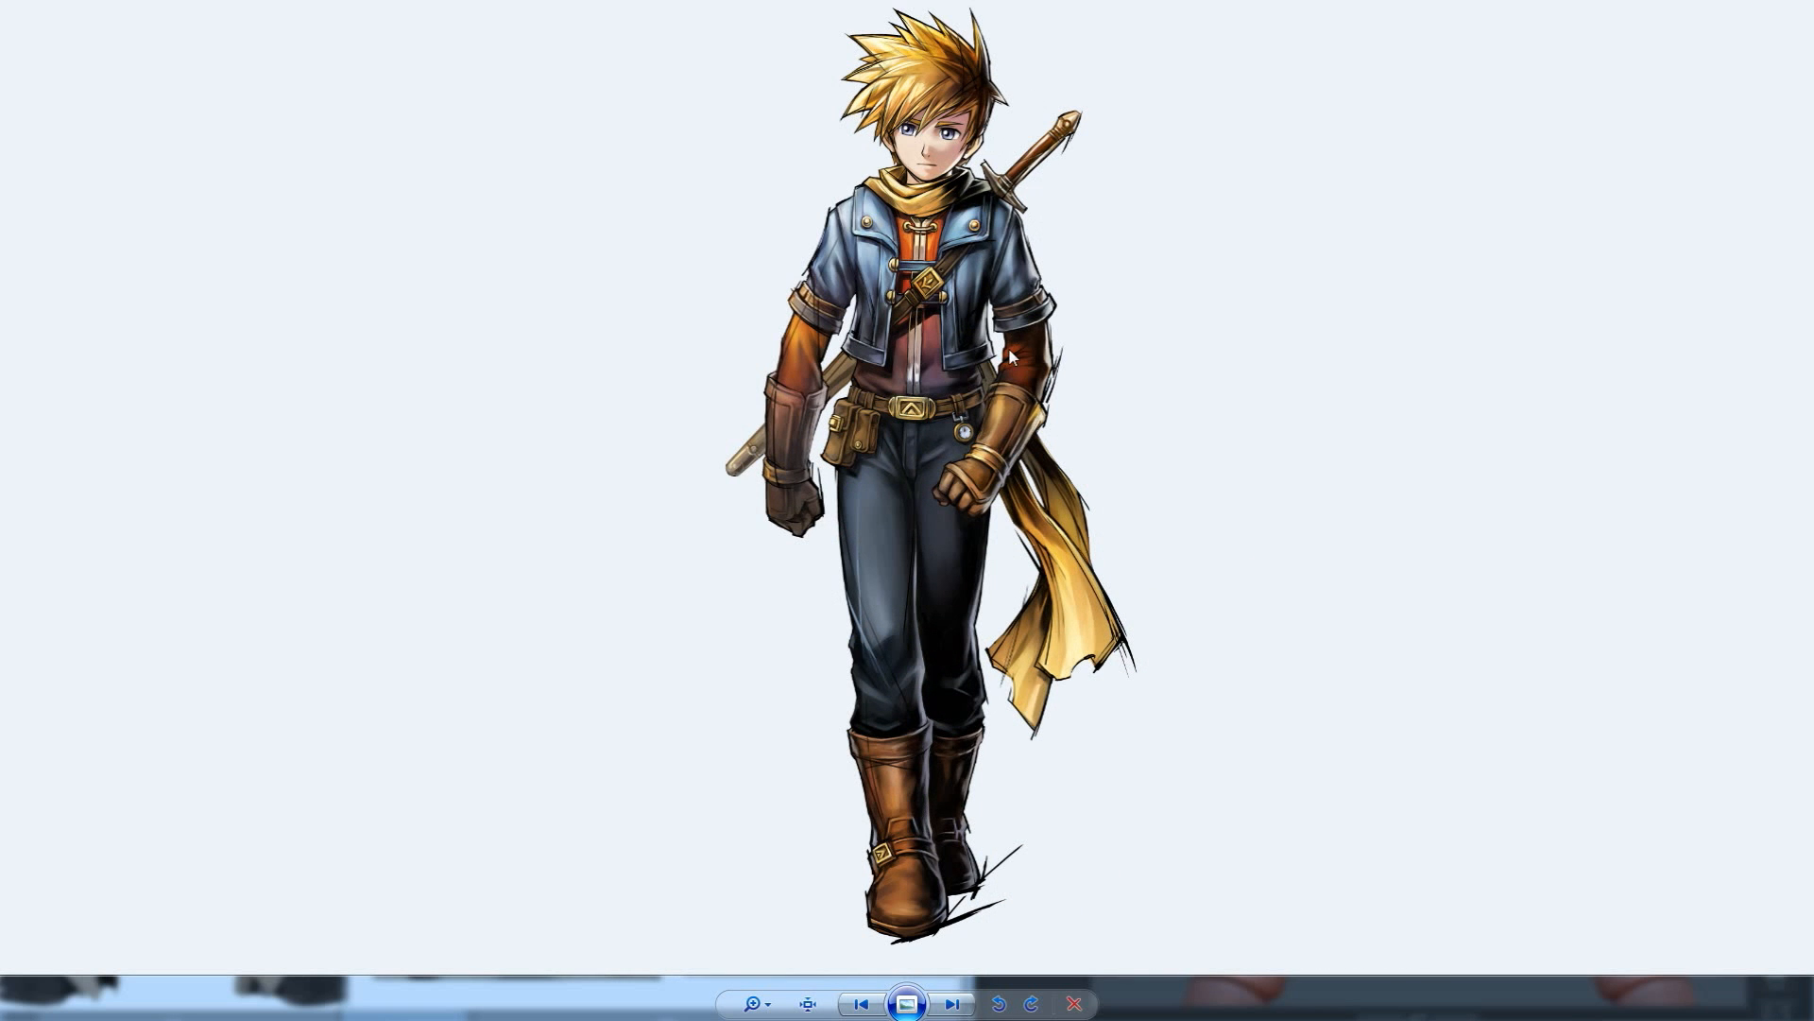
{"action": "scroll", "coordinate": [907, 548], "scroll_direction": "up", "scroll_amount": 3}
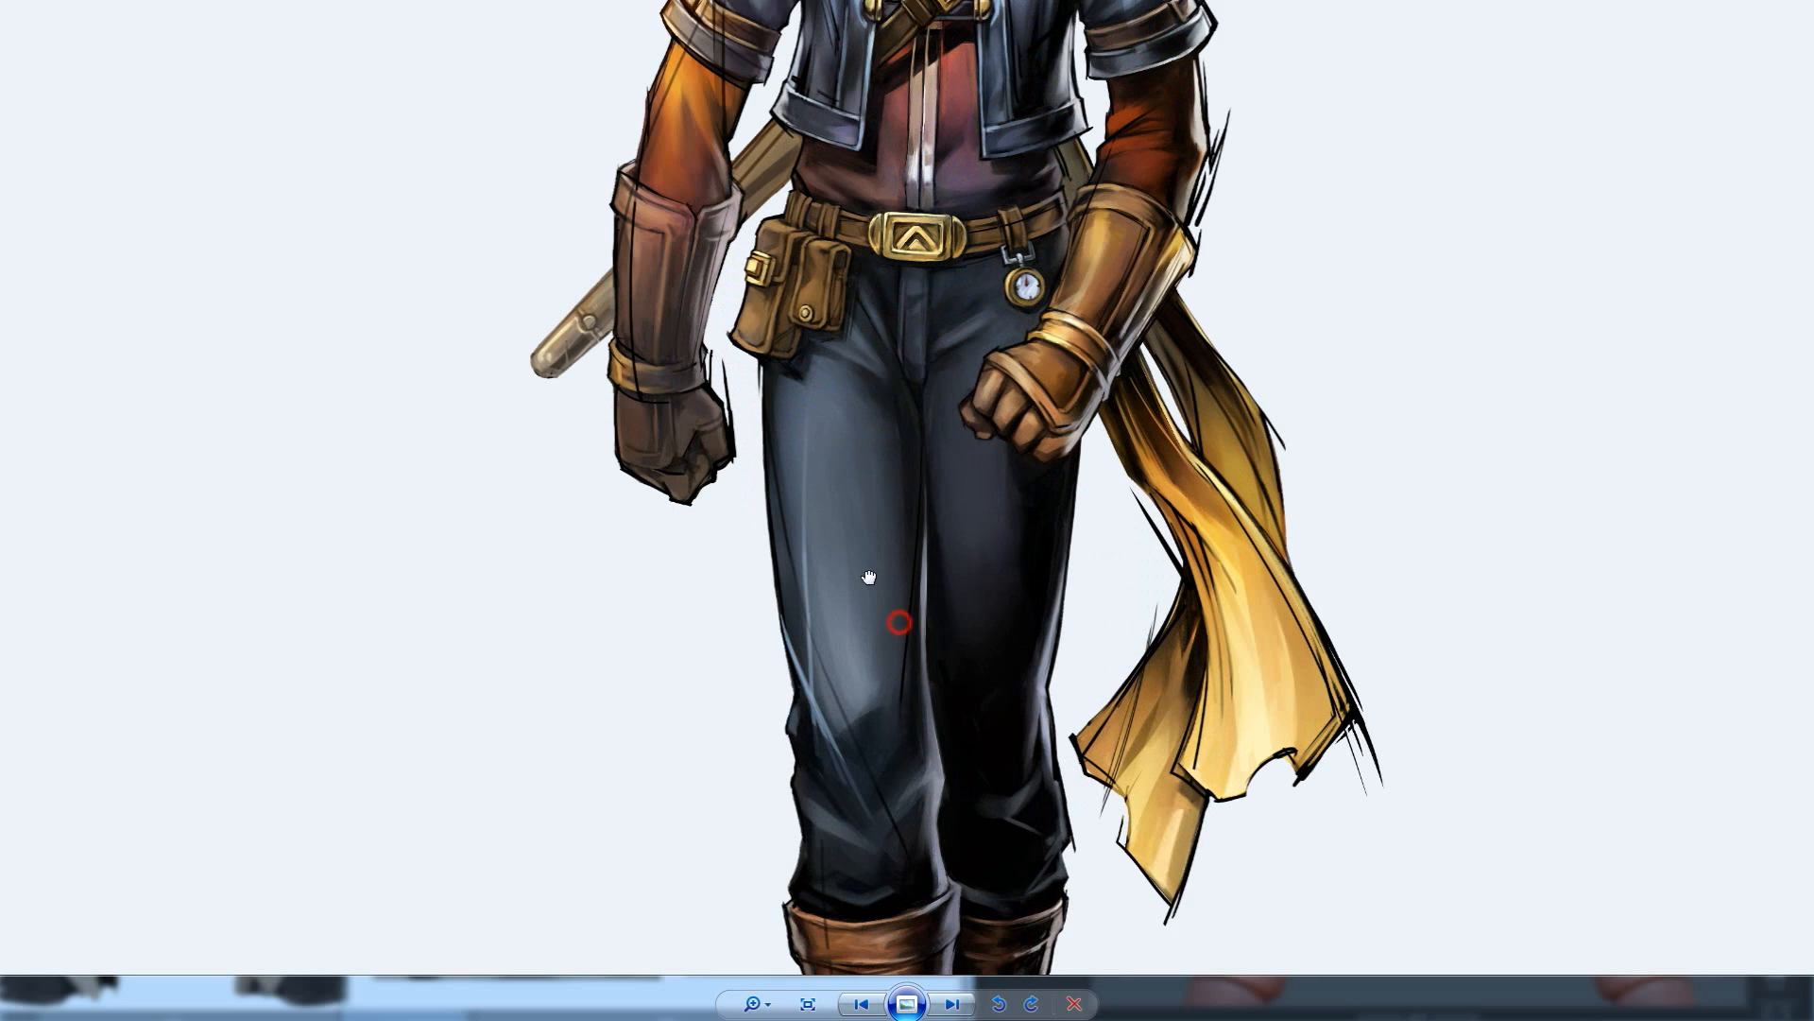
{"action": "left_click_drag", "start_coordinate": [871, 583], "coordinate": [866, 536]}
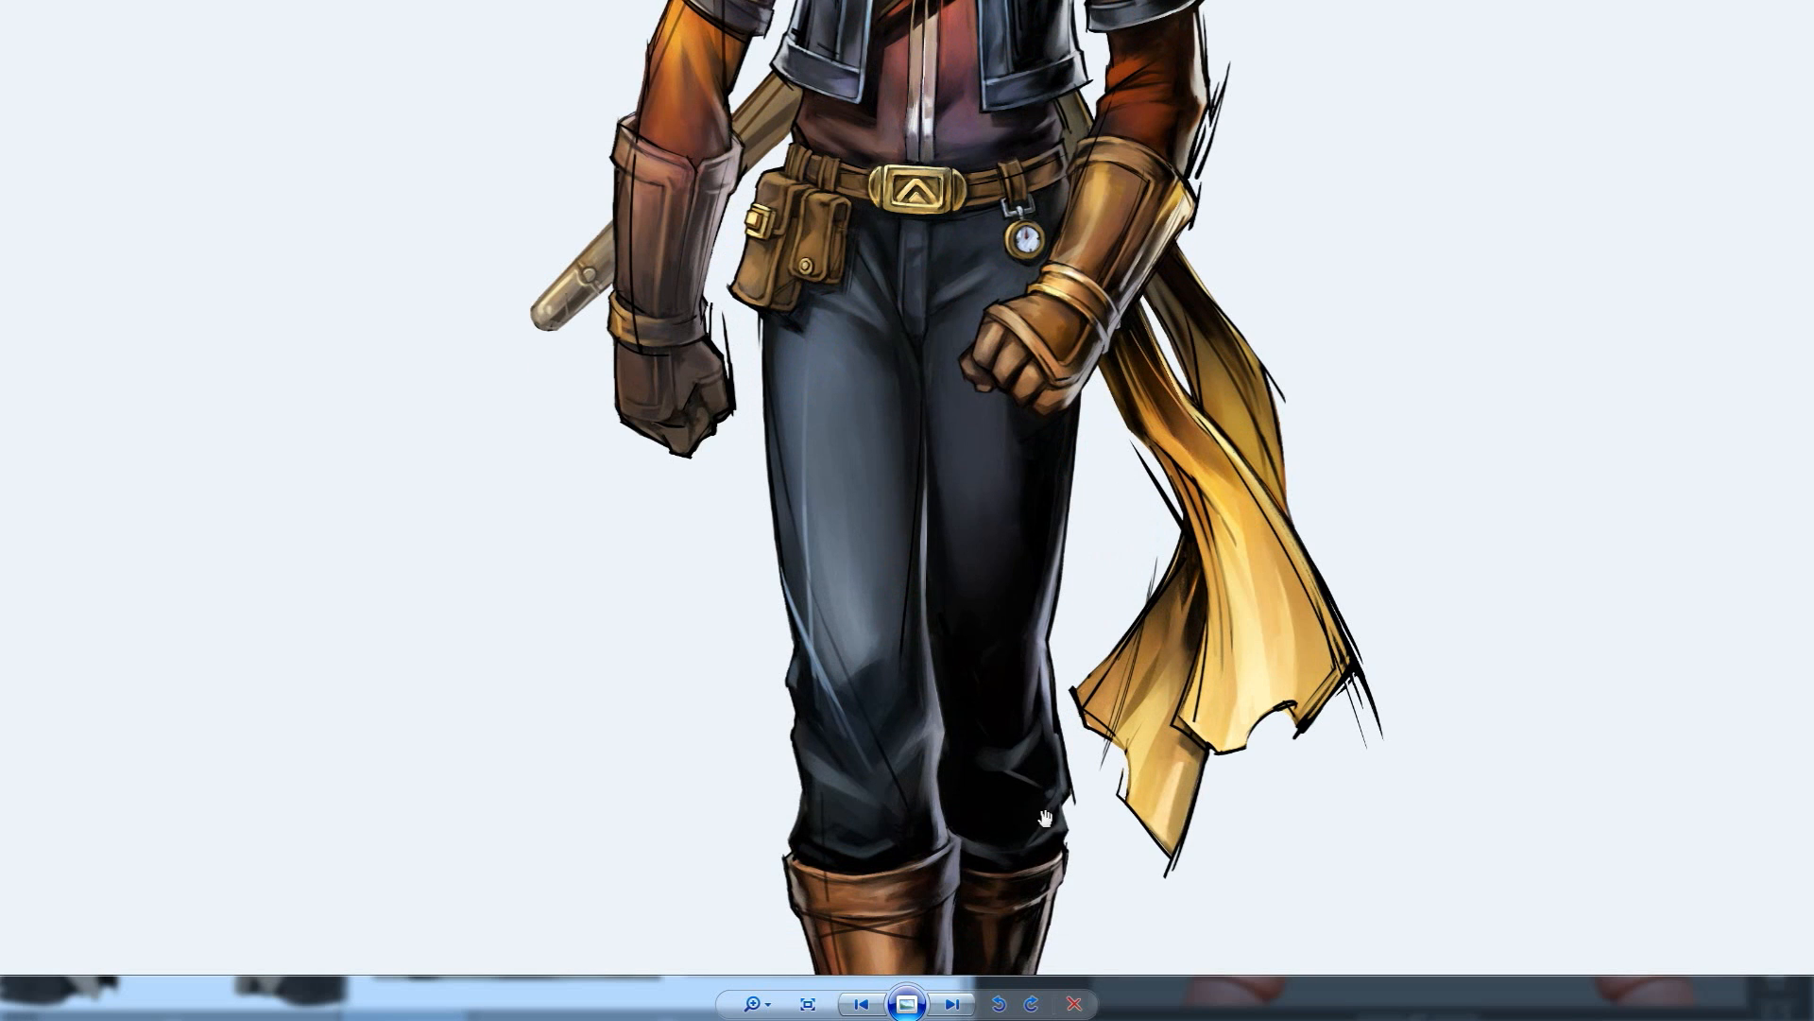
{"action": "scroll", "coordinate": [995, 784], "scroll_direction": "down", "scroll_amount": 4}
Study the wrinkles in the pencil trouser studies and the sculpted jeans turnaround, and close the picture viewer.
{"action": "key", "text": "Right"}
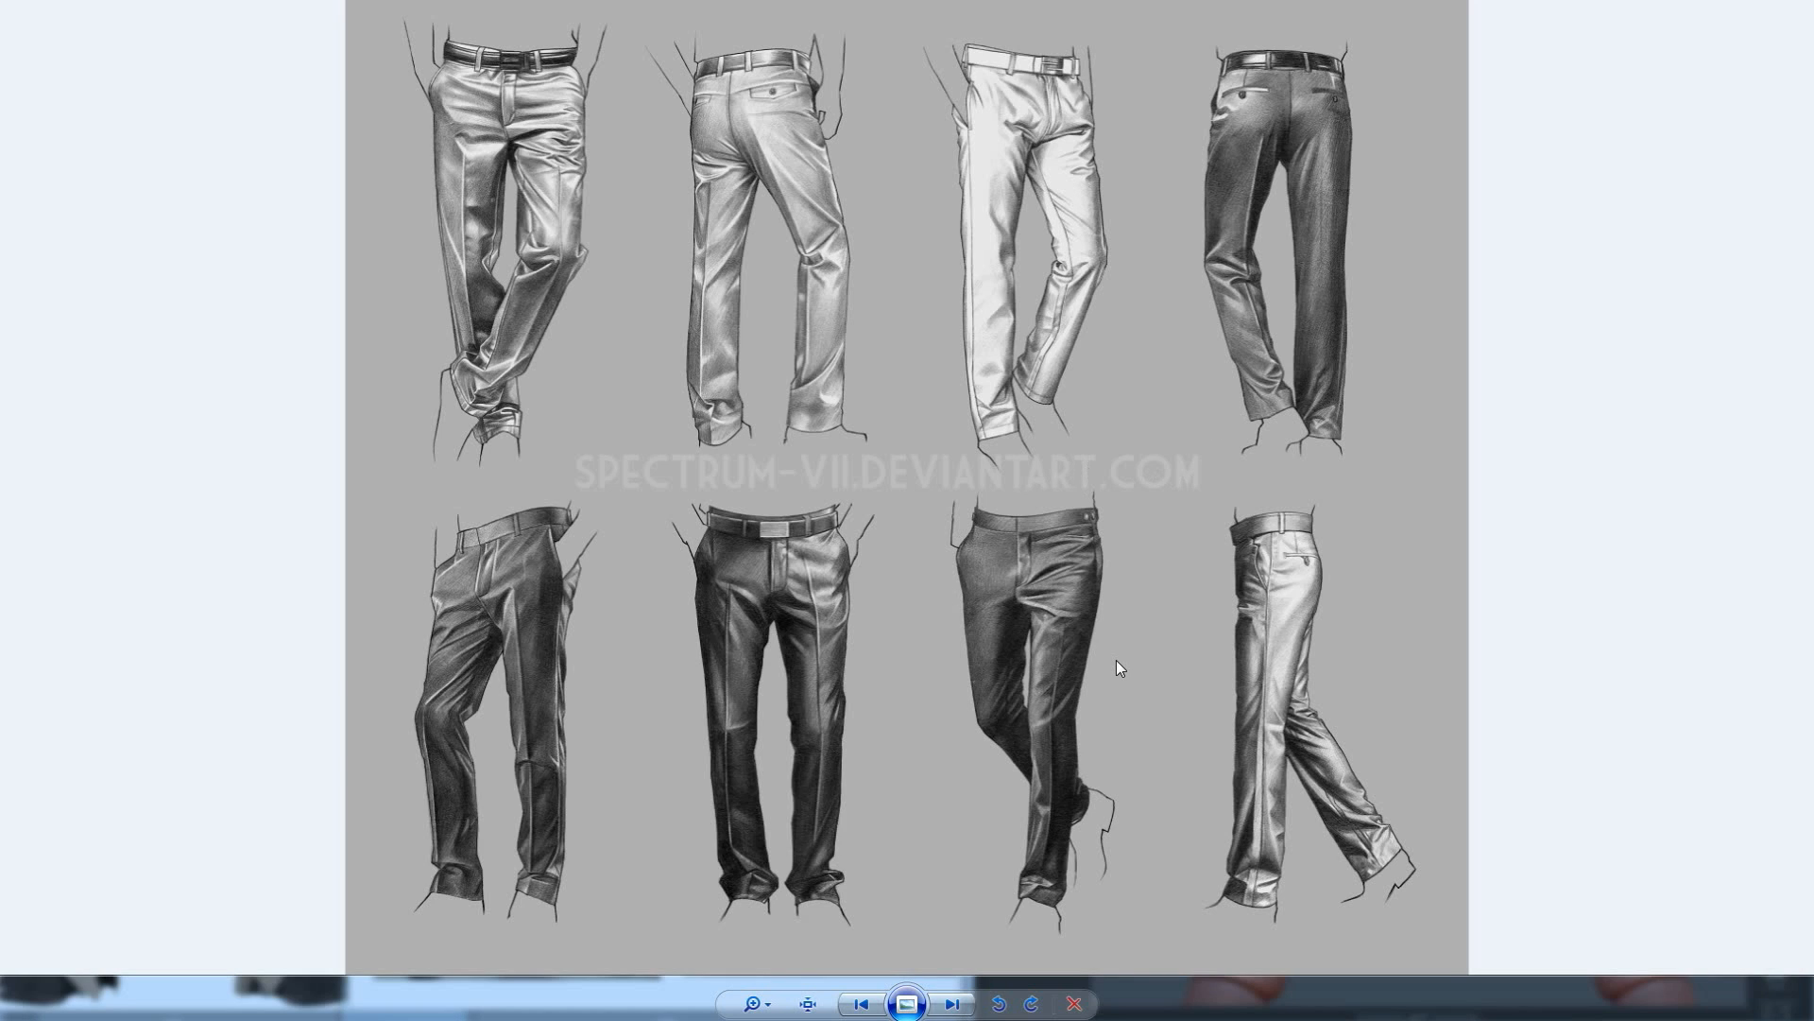
{"action": "scroll", "coordinate": [1040, 585], "scroll_direction": "down", "scroll_amount": 1}
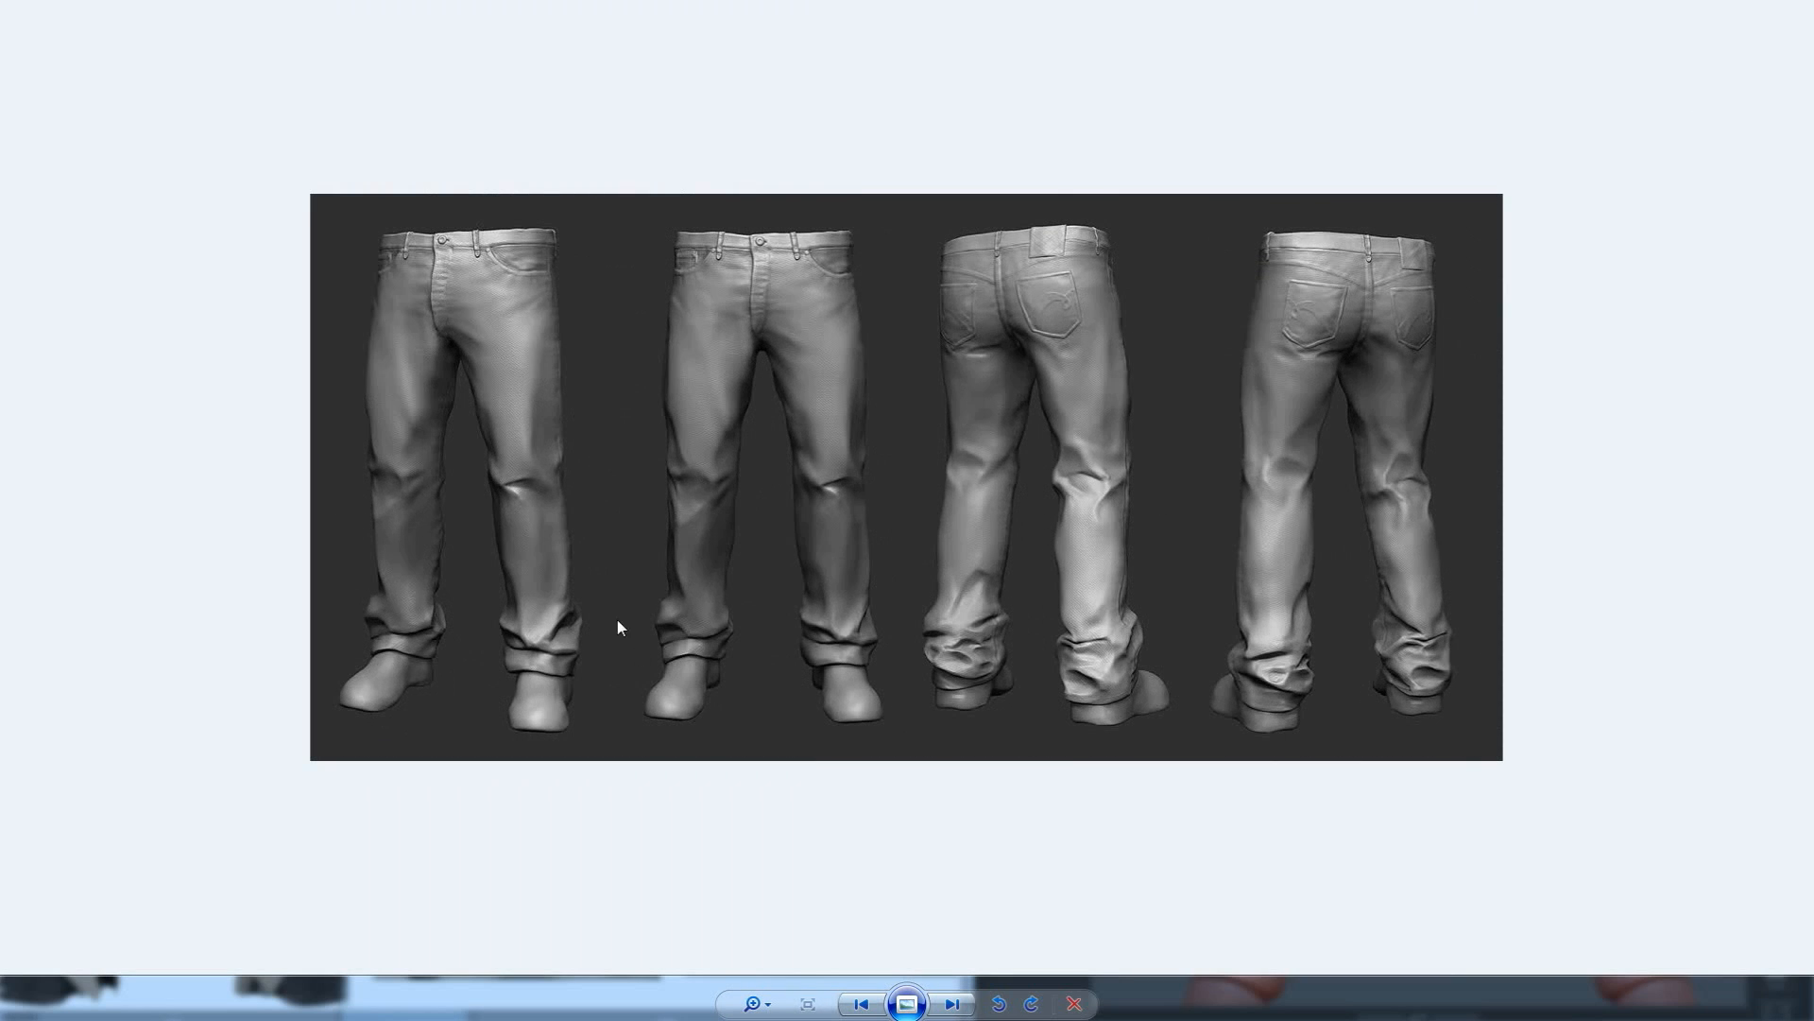
{"action": "scroll", "coordinate": [637, 682], "scroll_direction": "up", "scroll_amount": 2, "text": "ctrl"}
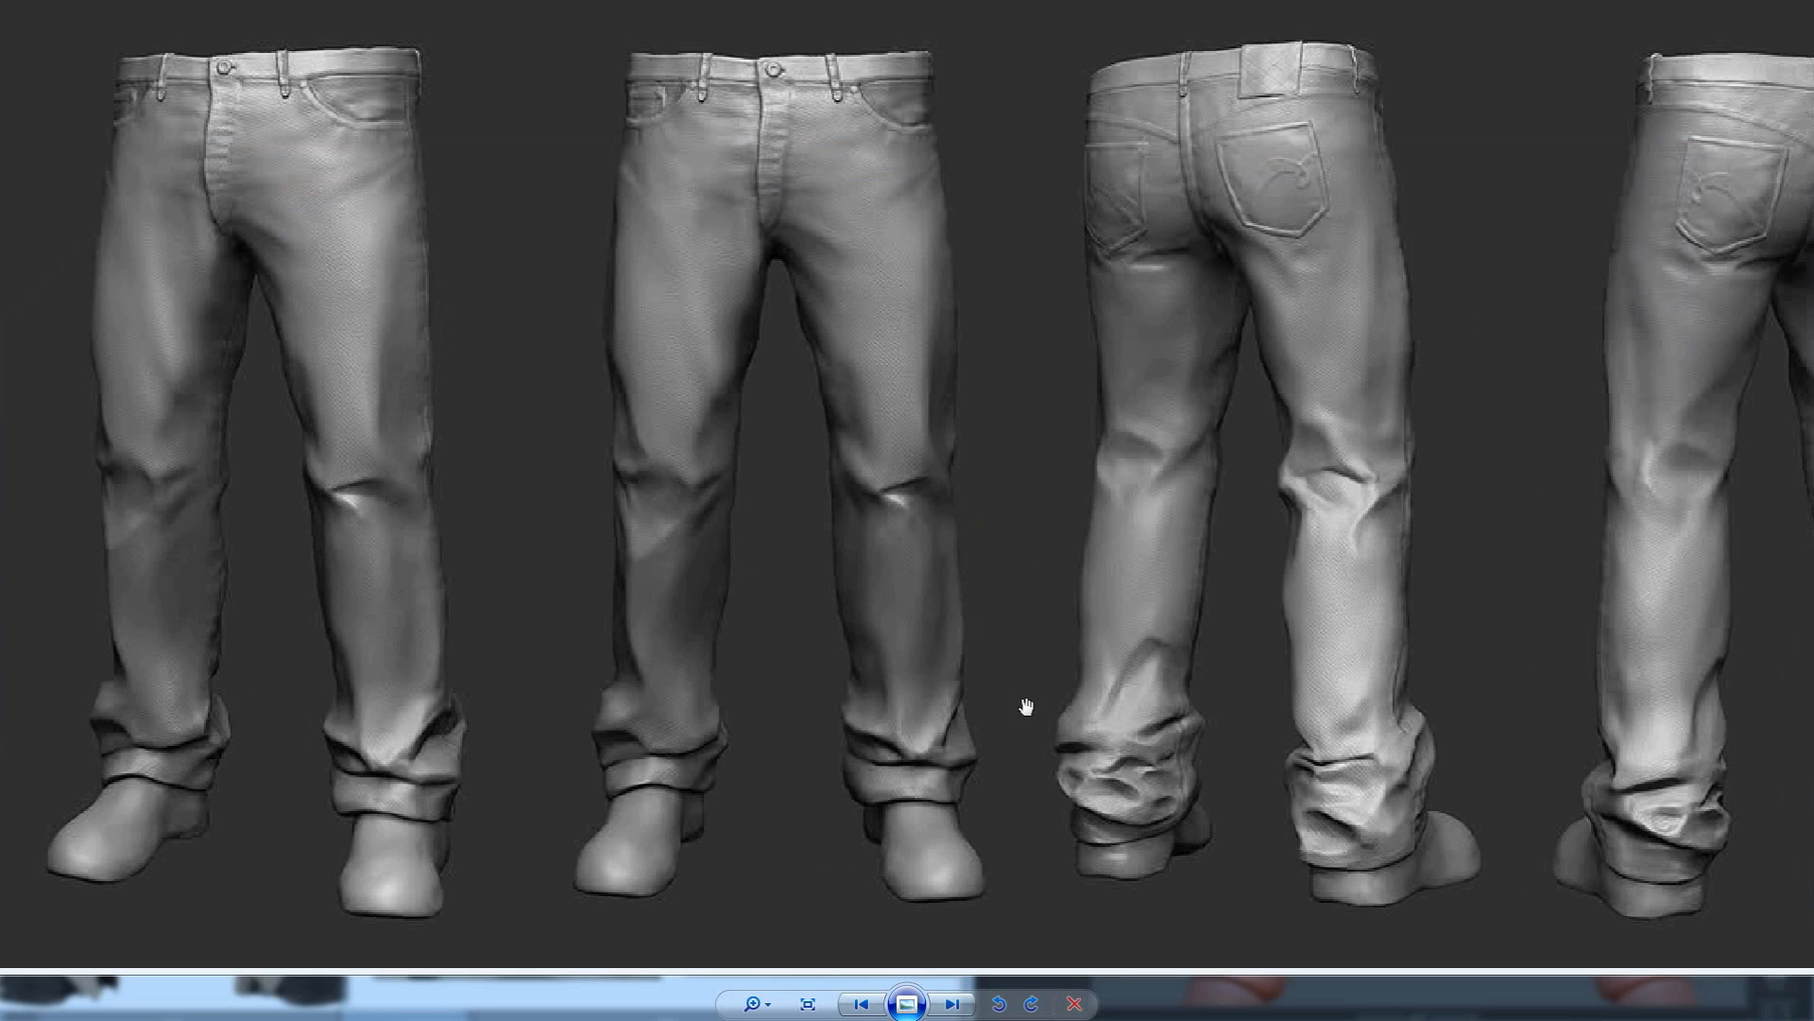
{"action": "scroll", "coordinate": [794, 760], "scroll_direction": "down", "scroll_amount": 2, "text": "ctrl"}
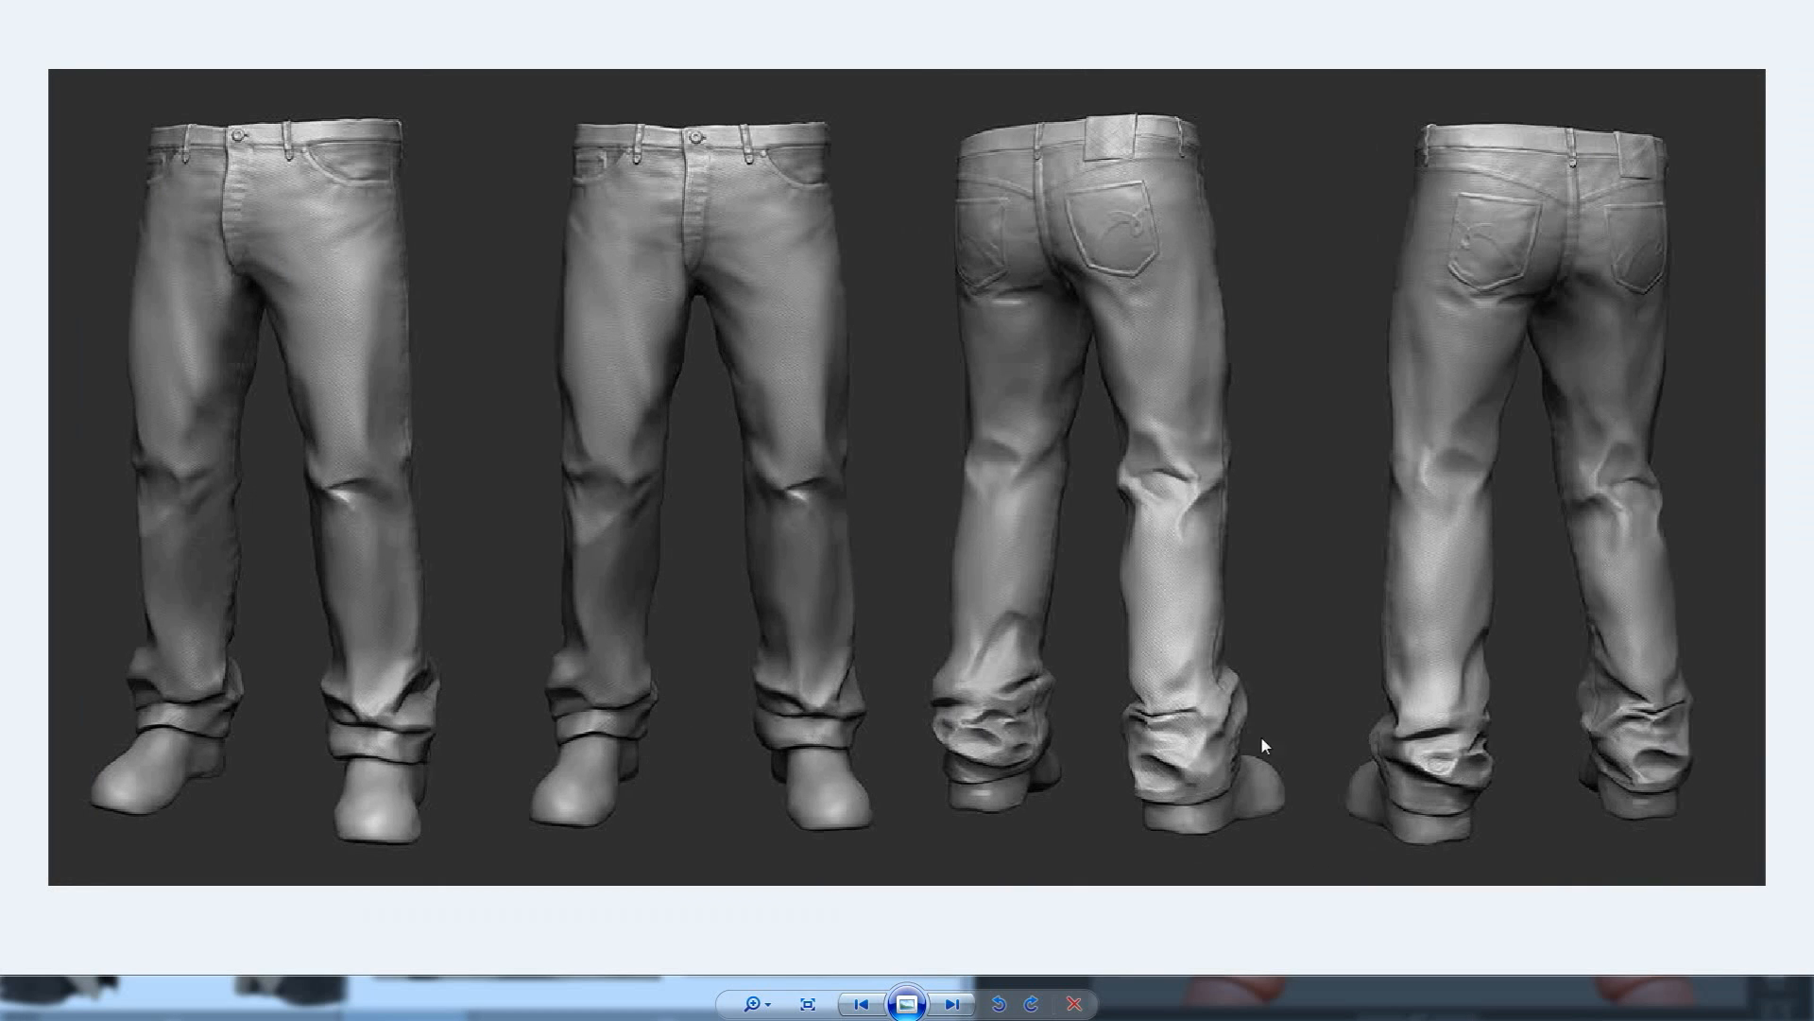
{"action": "scroll", "coordinate": [712, 690], "scroll_direction": "down", "scroll_amount": 1}
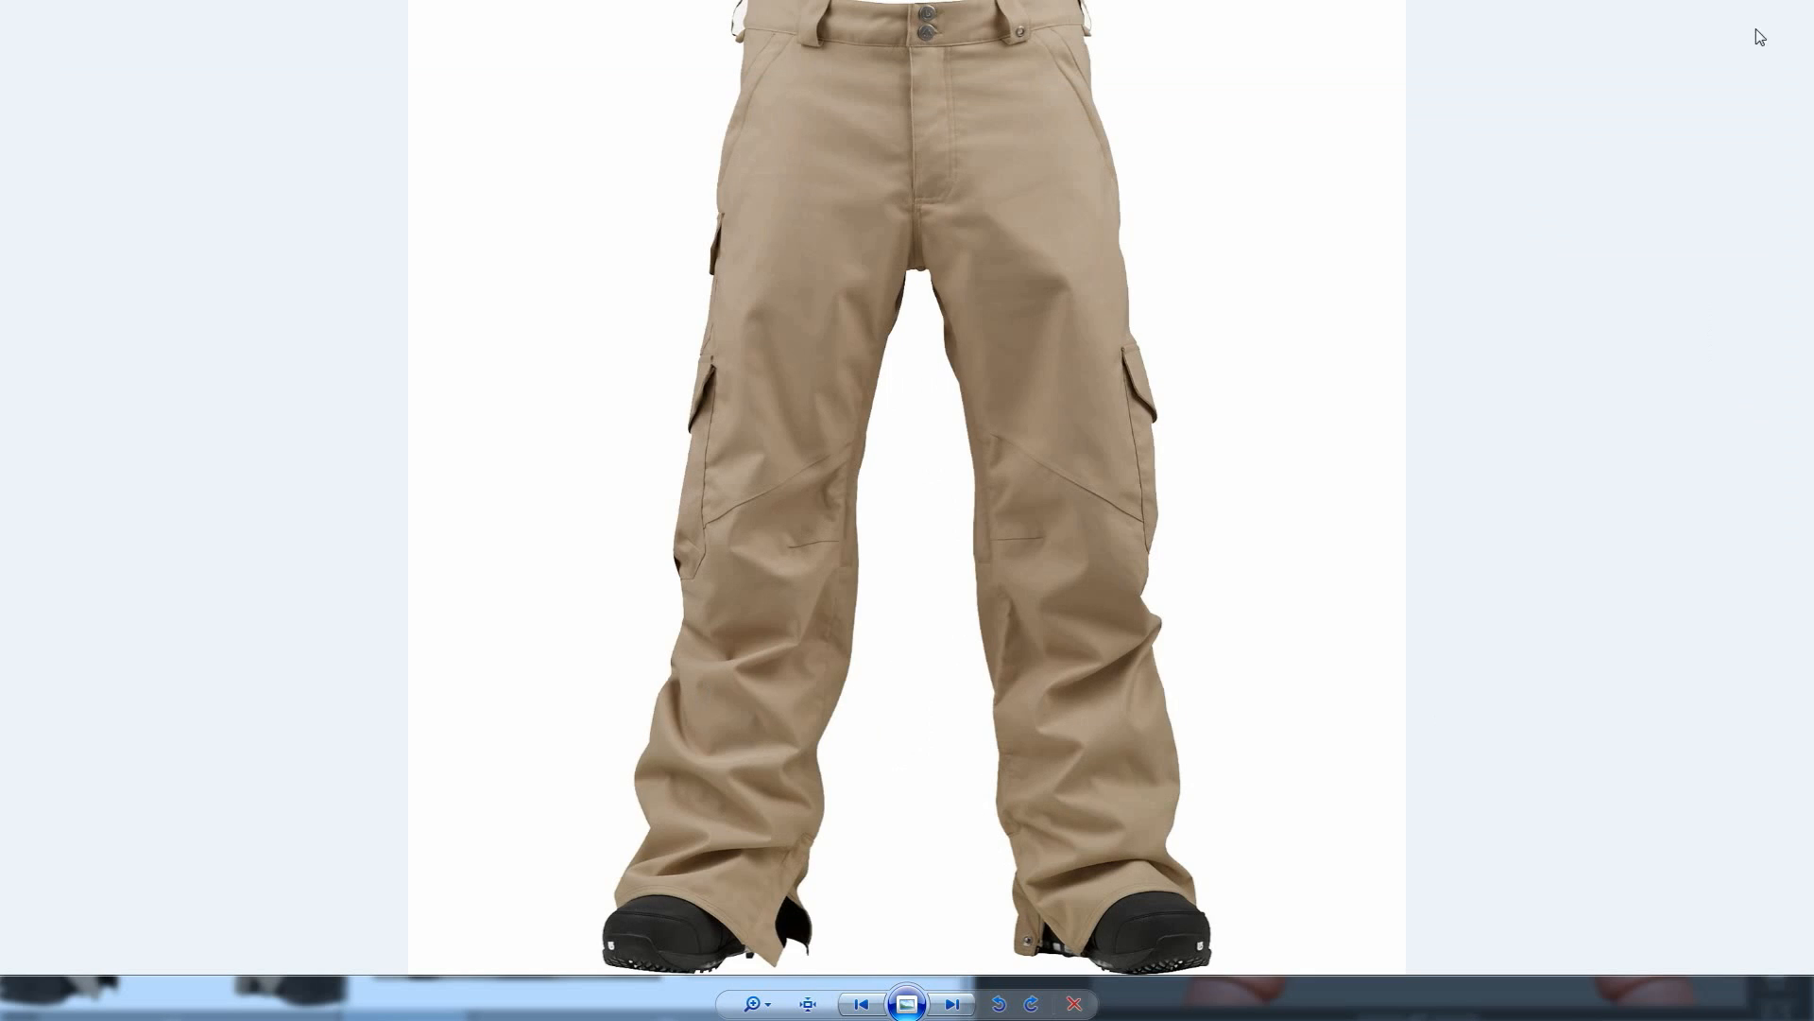
{"action": "key", "text": "alt+F4"}
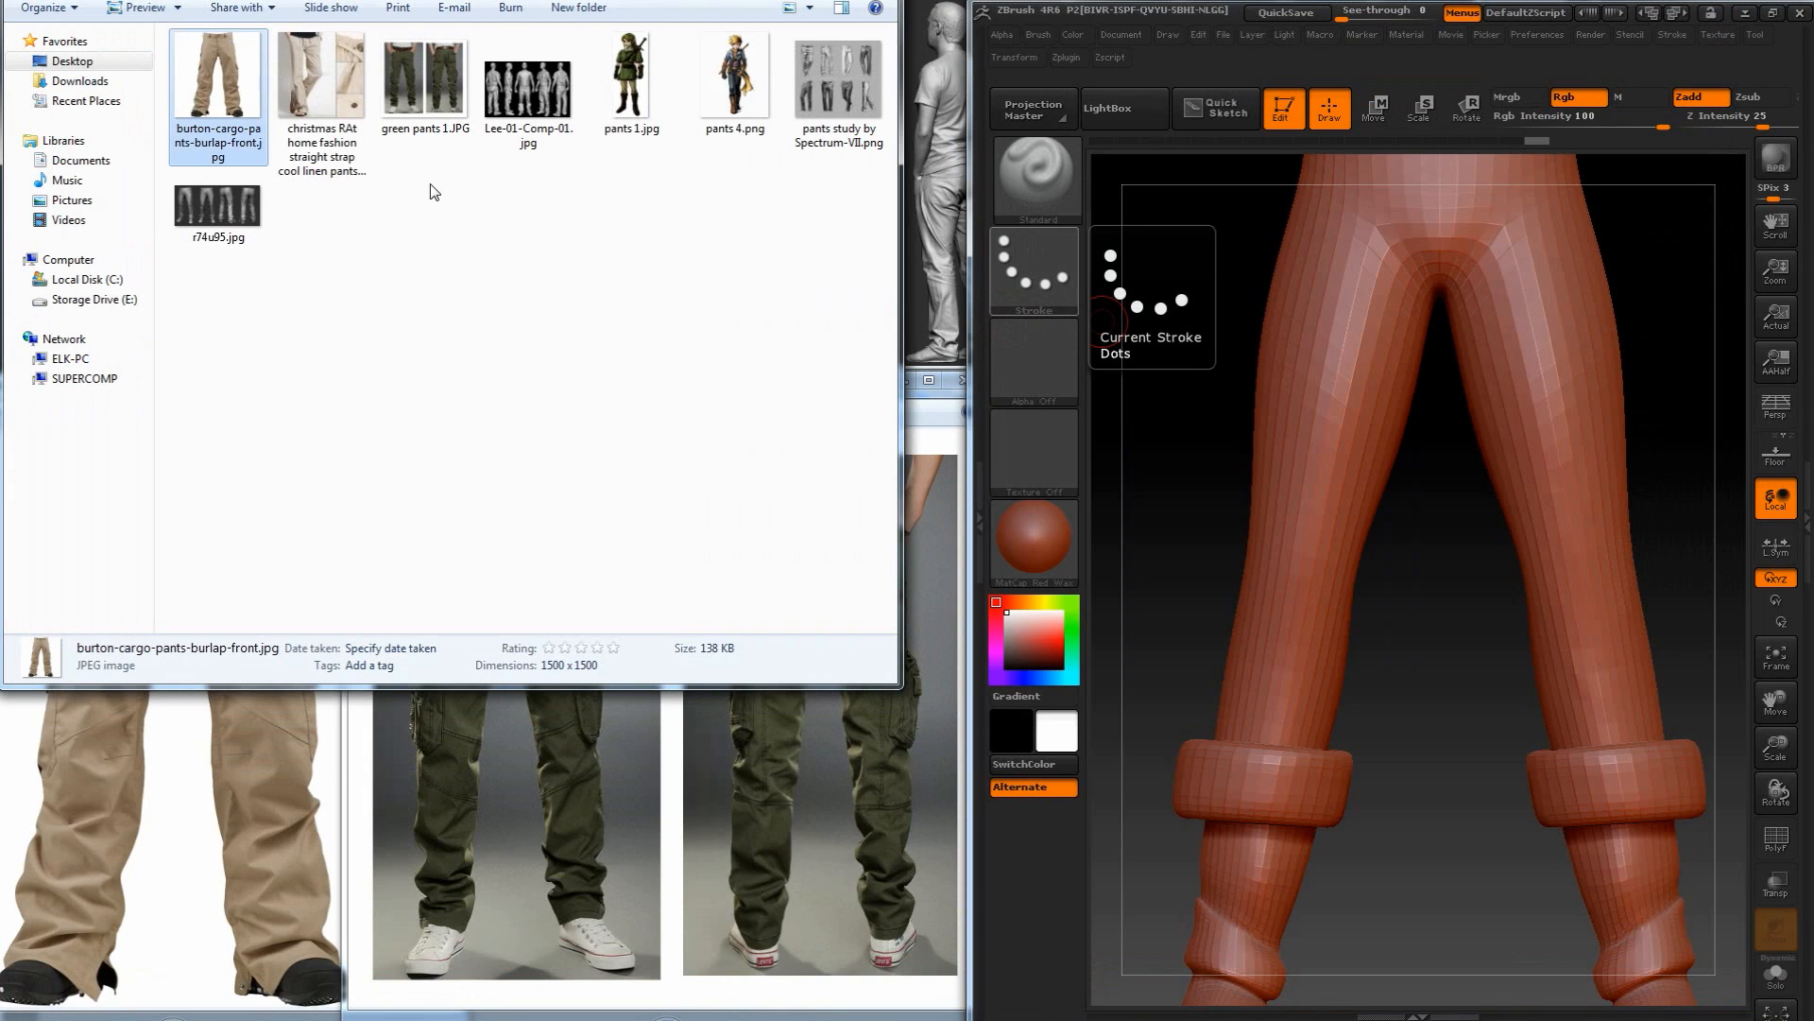
Go back to the references folder, enter the folder of sculpted clothing figures and enlarge its first picture.
{"action": "key", "text": "BackSpace"}
{"action": "double_click", "coordinate": [323, 121]}
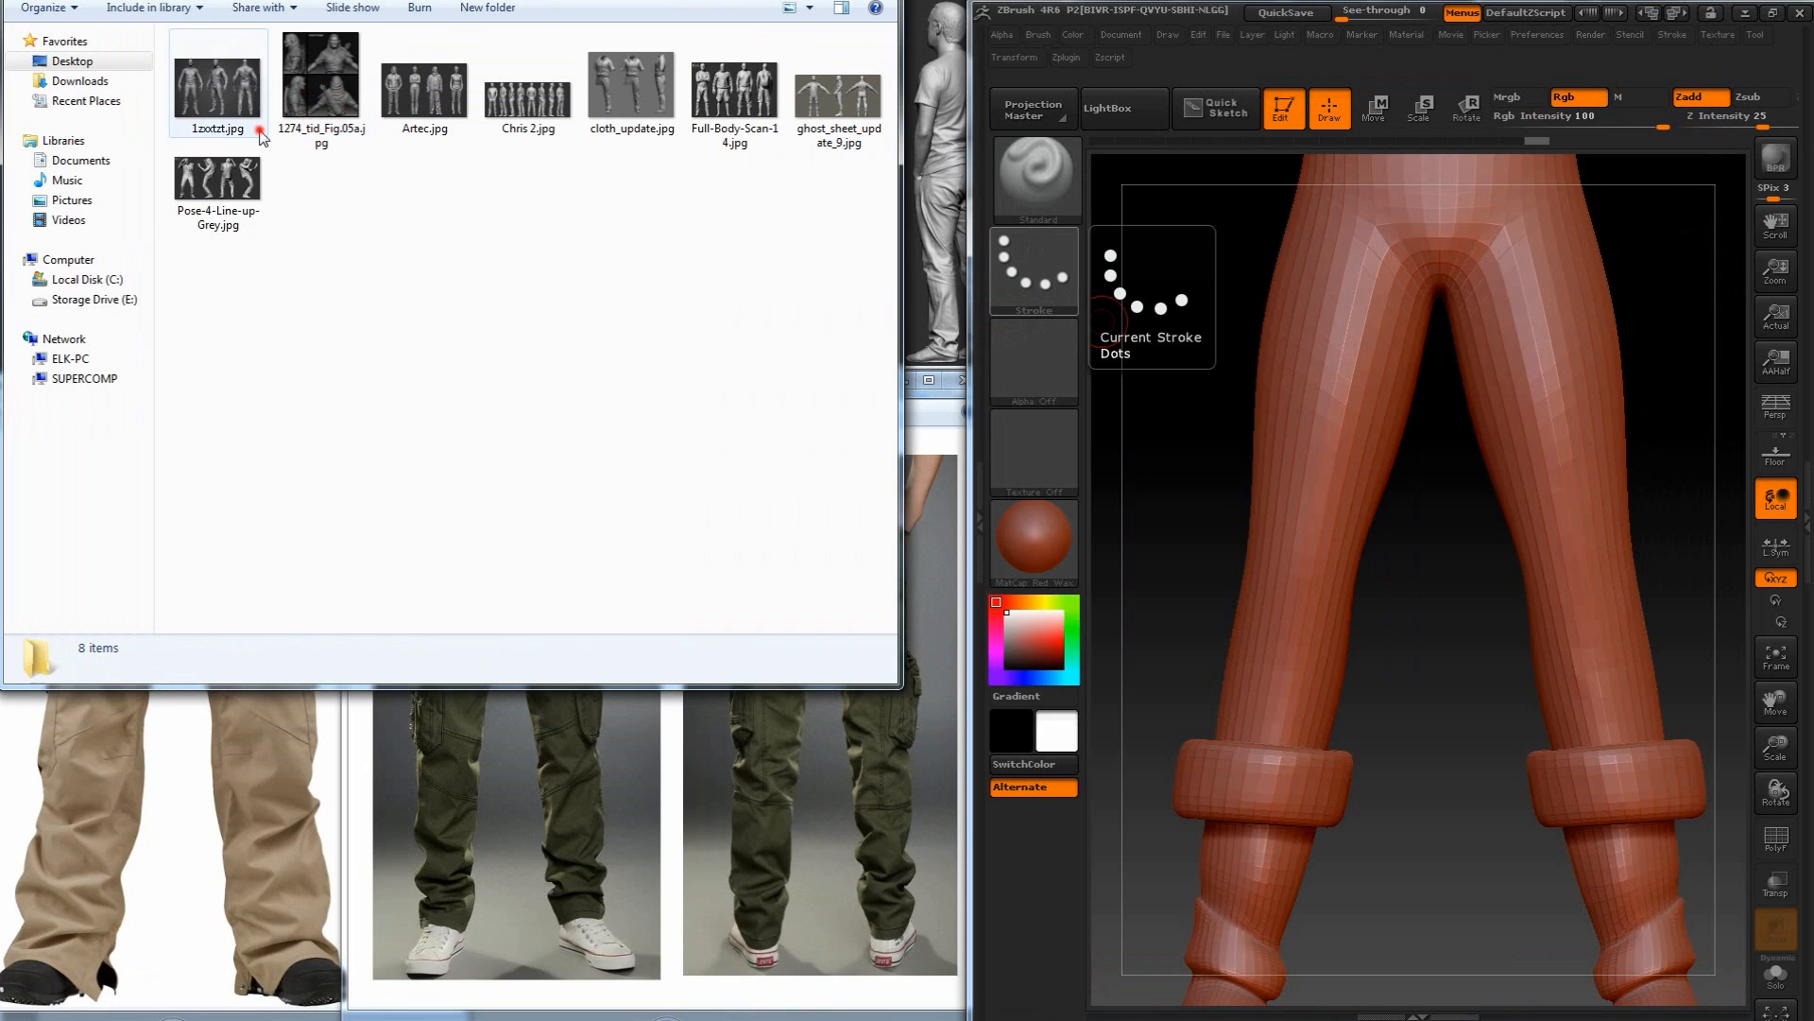
{"action": "double_click", "coordinate": [260, 128]}
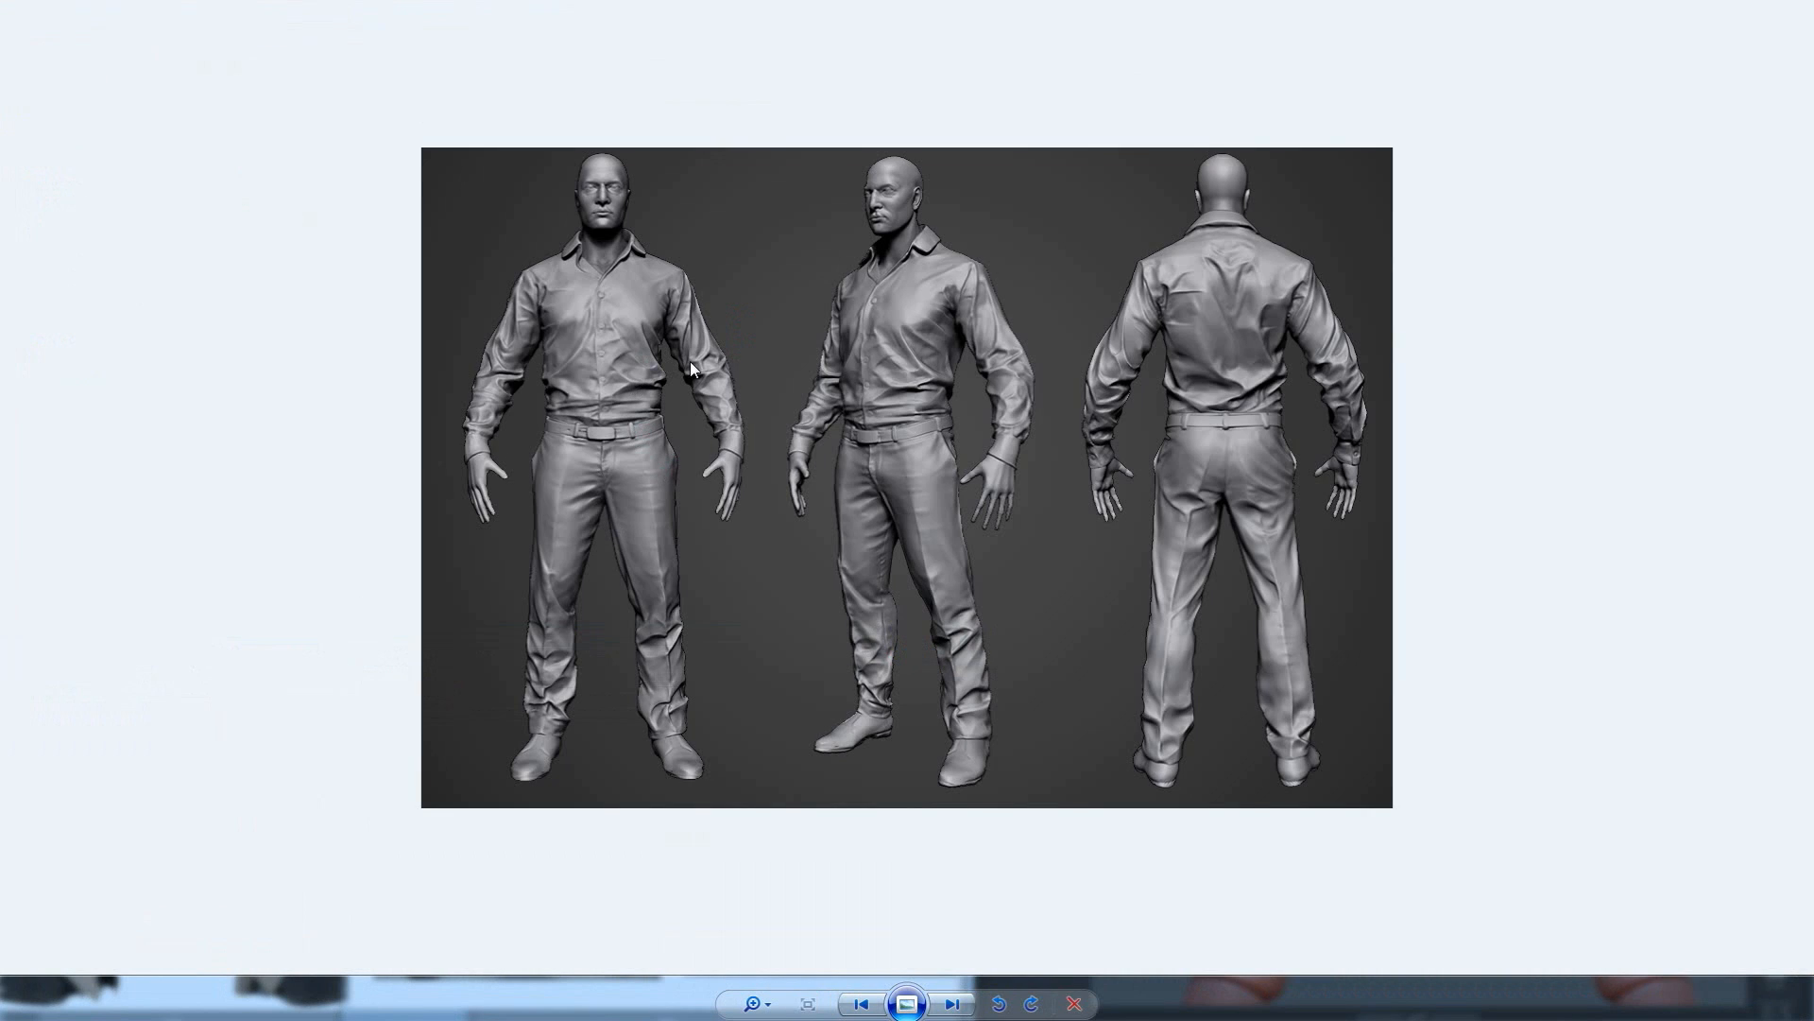
{"action": "scroll", "coordinate": [867, 639], "scroll_direction": "up", "scroll_amount": 1}
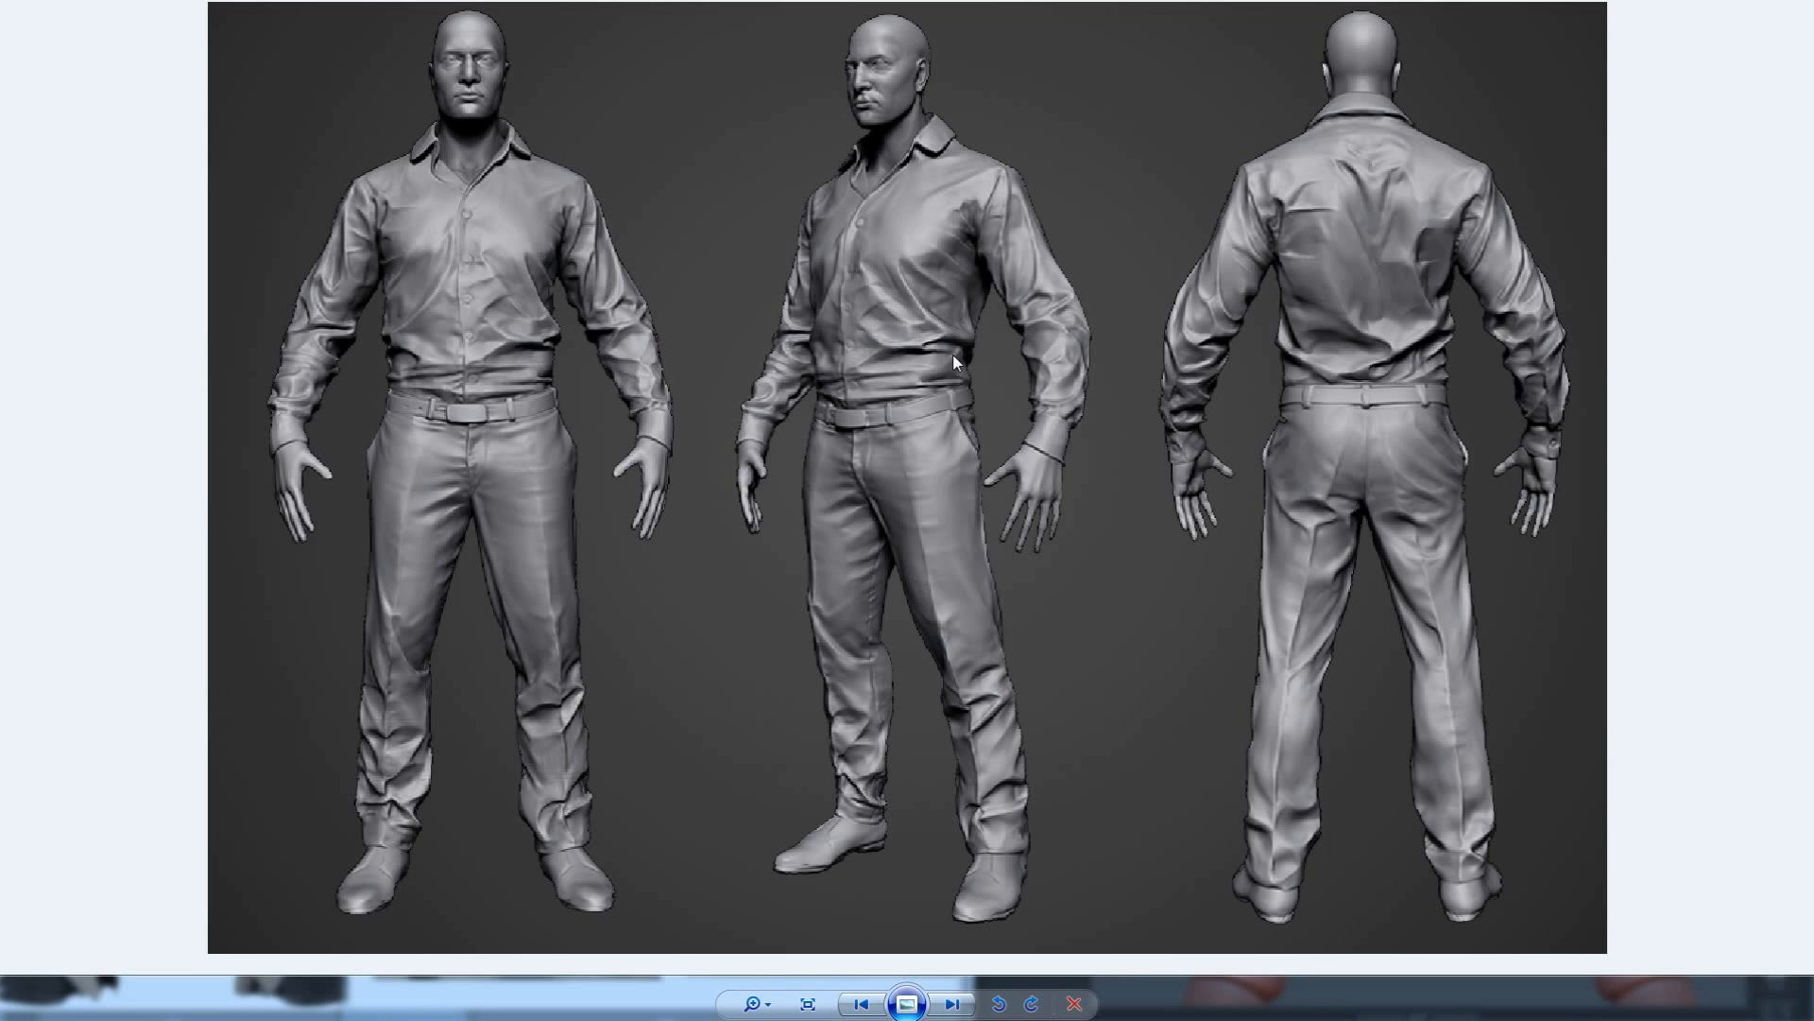
Look through the remaining sculpted clothing figures to compare trouser folds across poses, and leave the picture viewer.
{"action": "key", "text": "Right"}
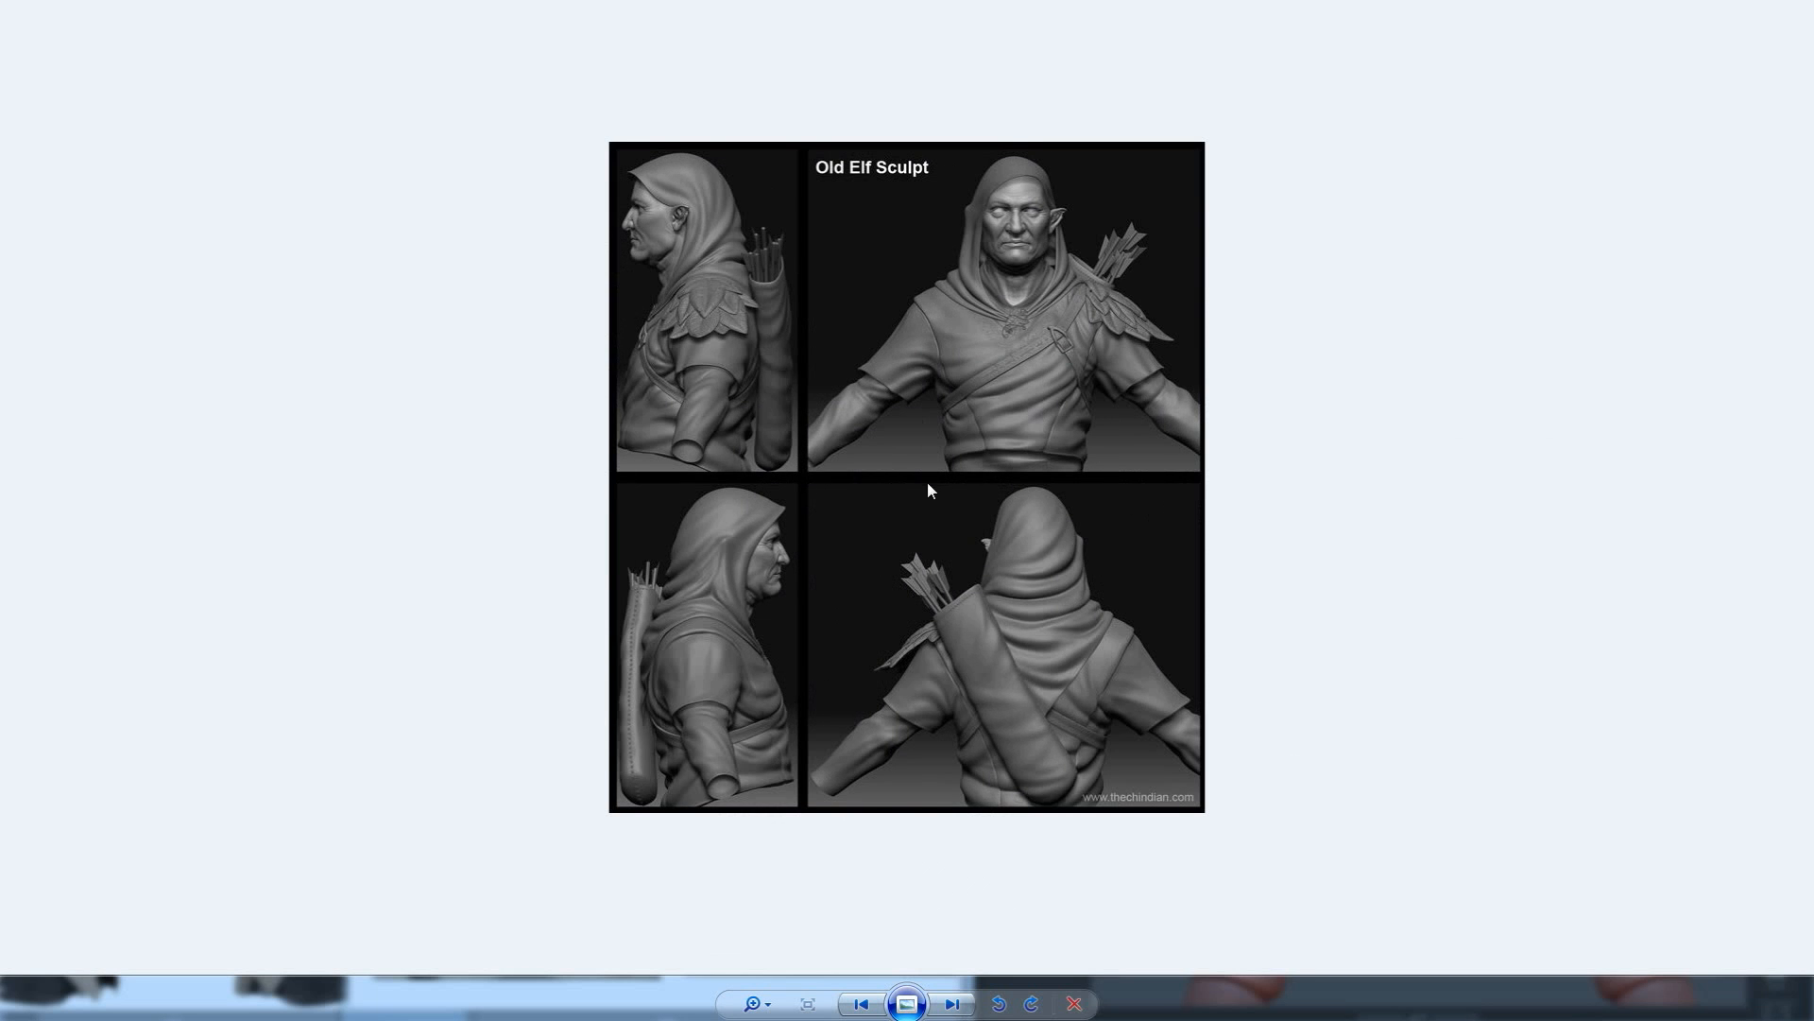
{"action": "key", "text": "Right"}
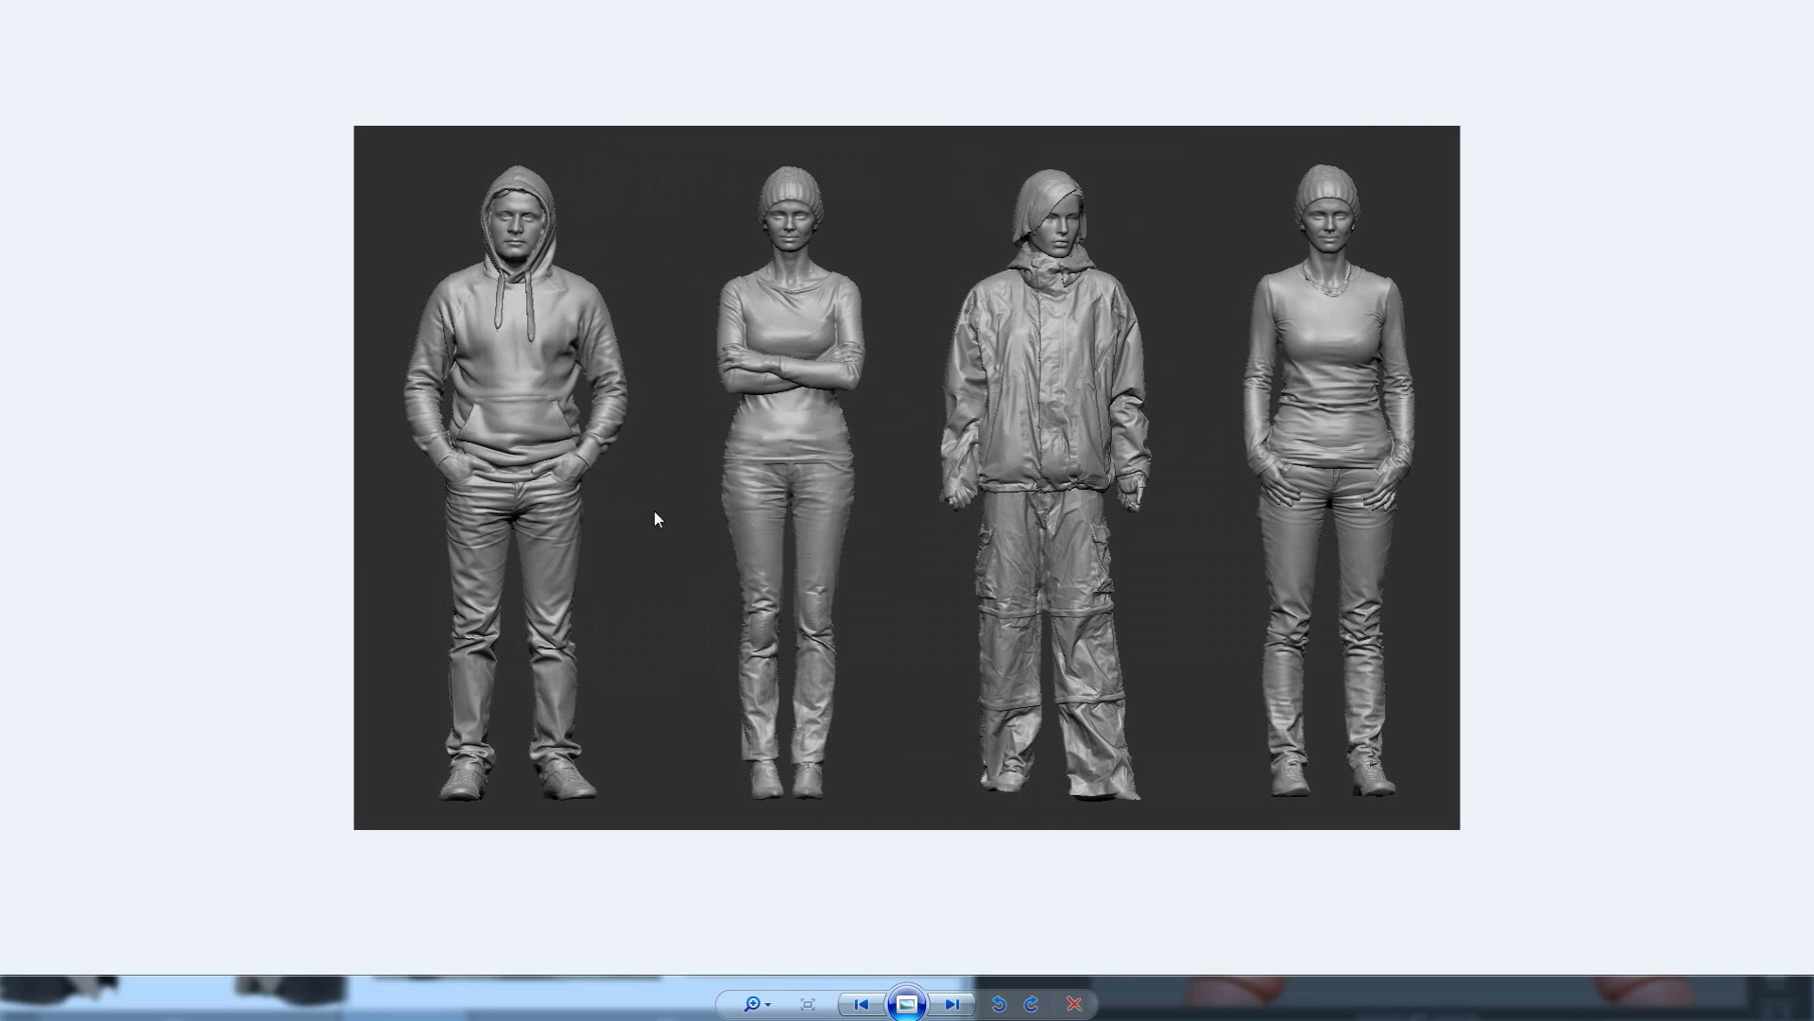
{"action": "scroll", "coordinate": [1206, 516], "scroll_direction": "up", "scroll_amount": 2}
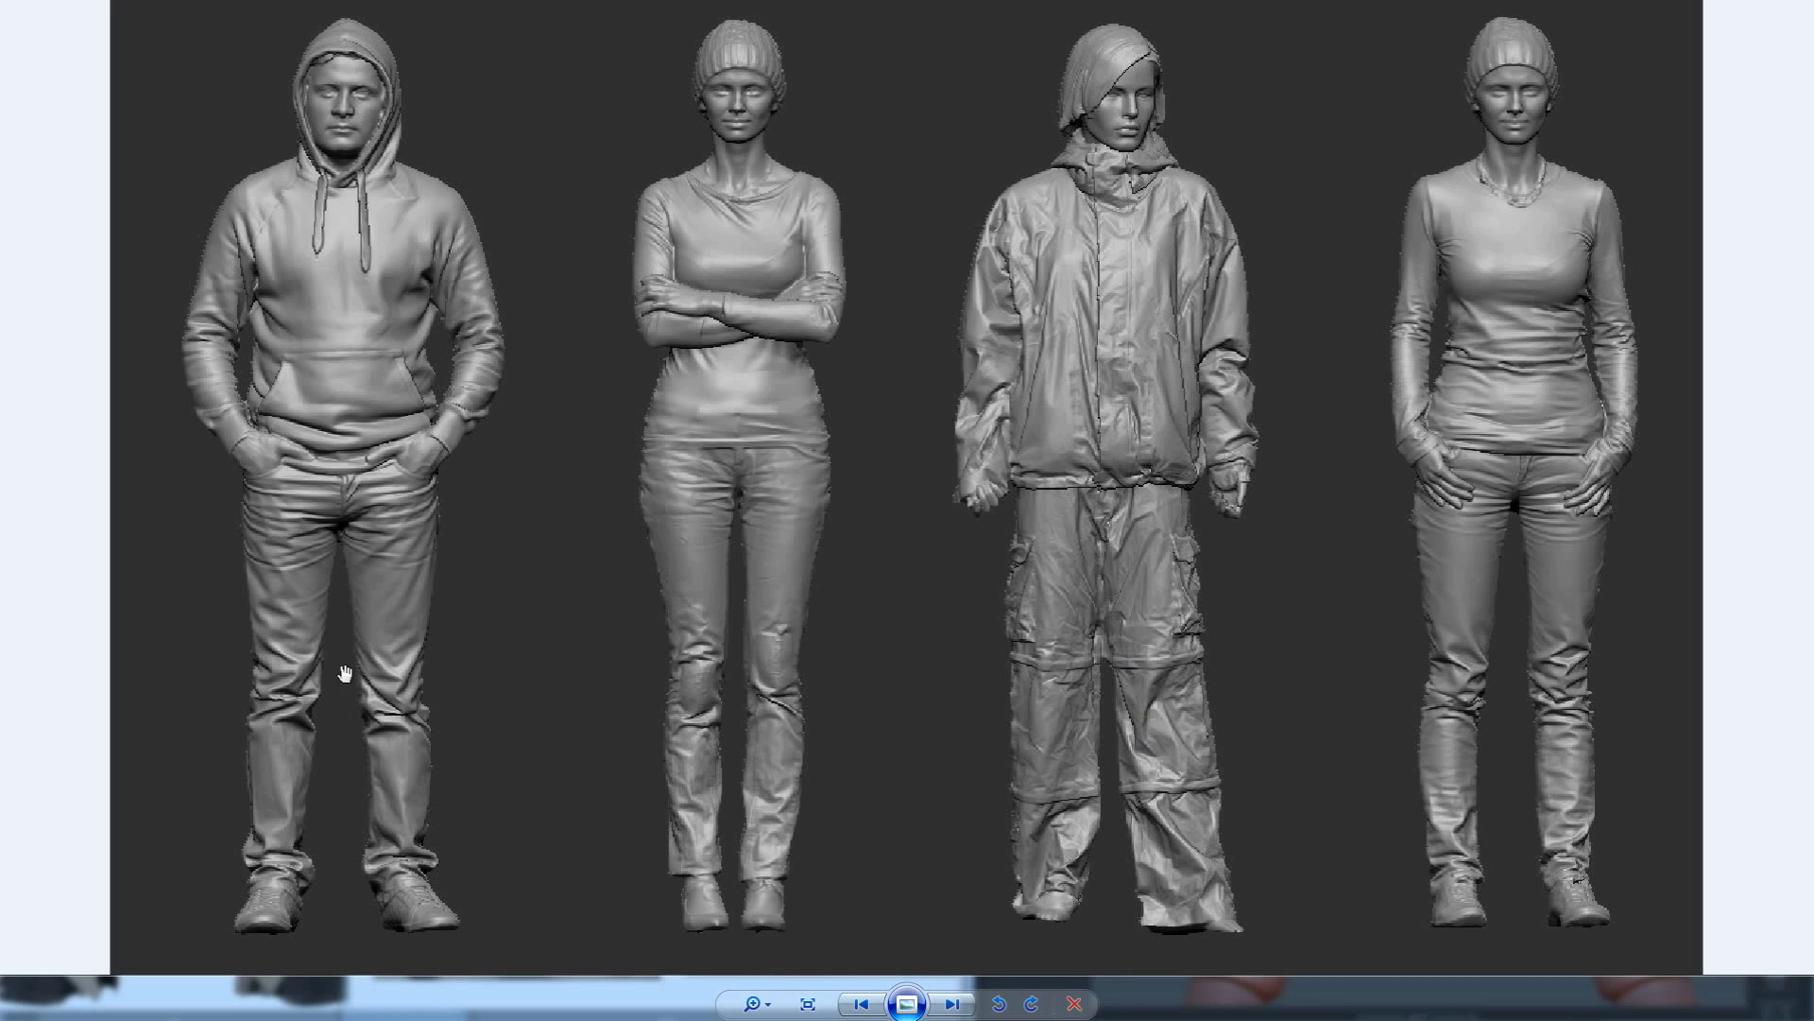
{"action": "scroll", "coordinate": [407, 355], "scroll_direction": "down", "scroll_amount": 2}
{"action": "key", "text": "Right"}
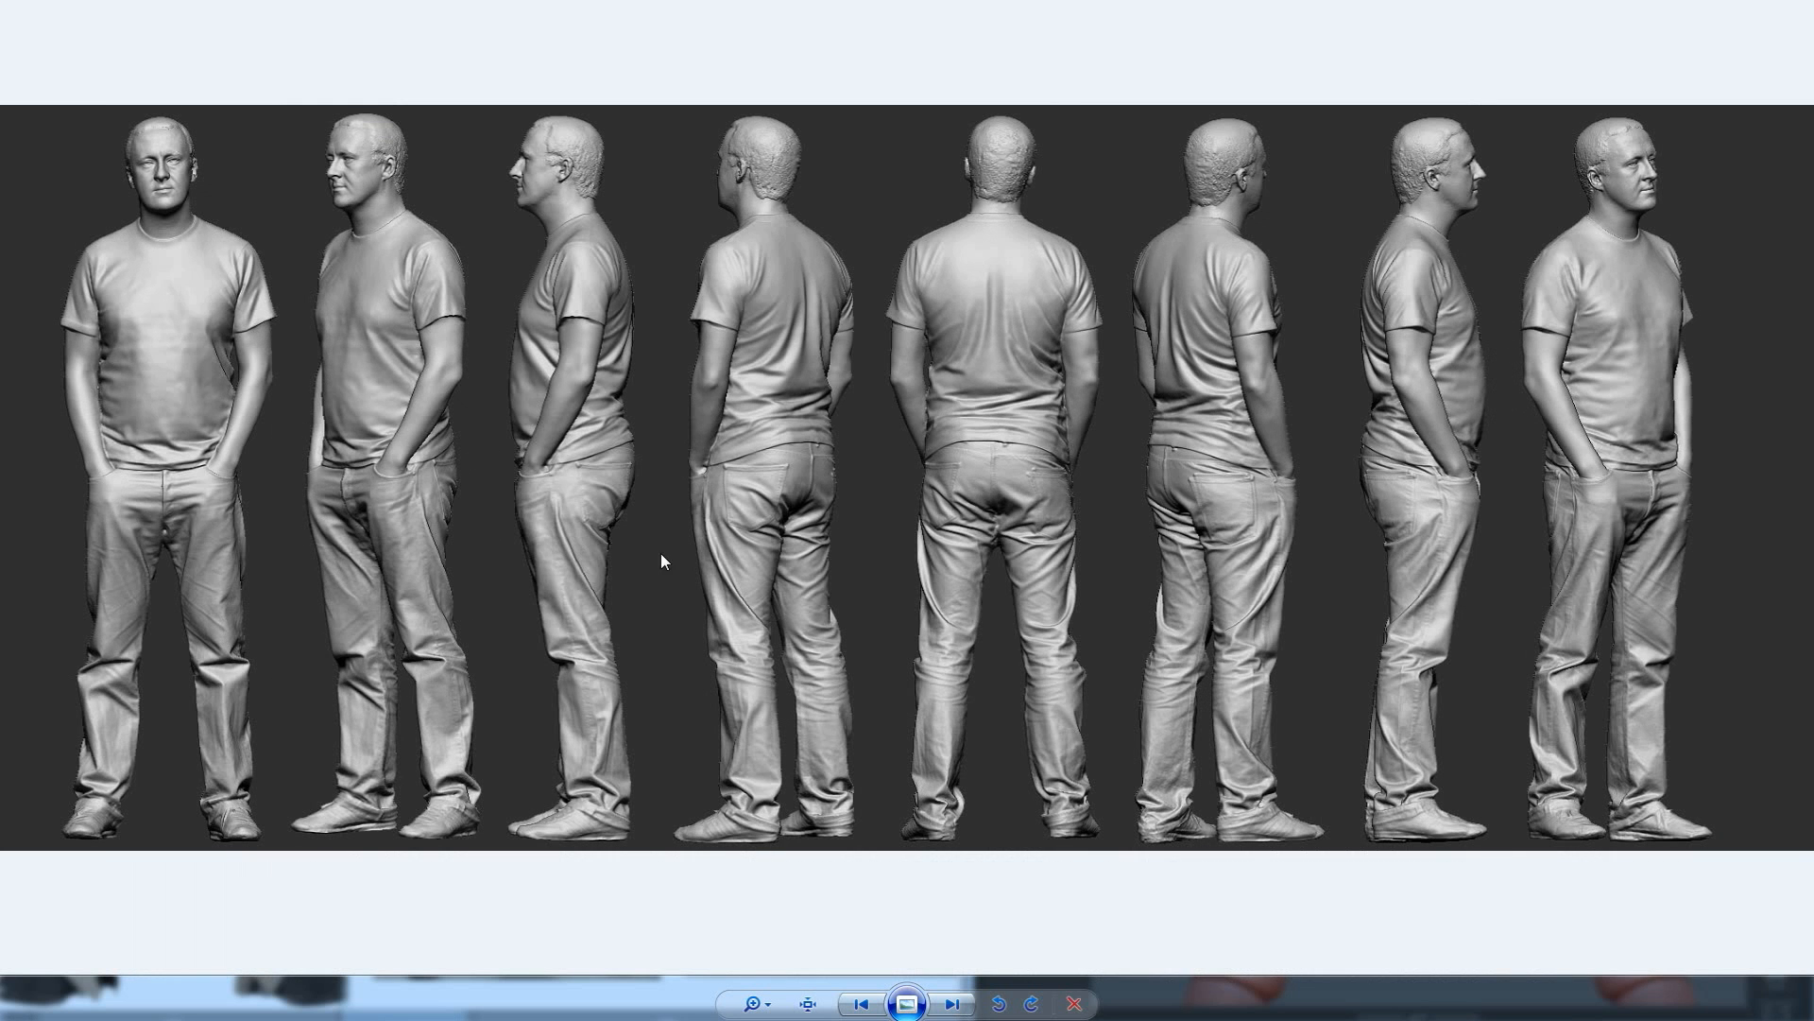
{"action": "key", "text": "Right"}
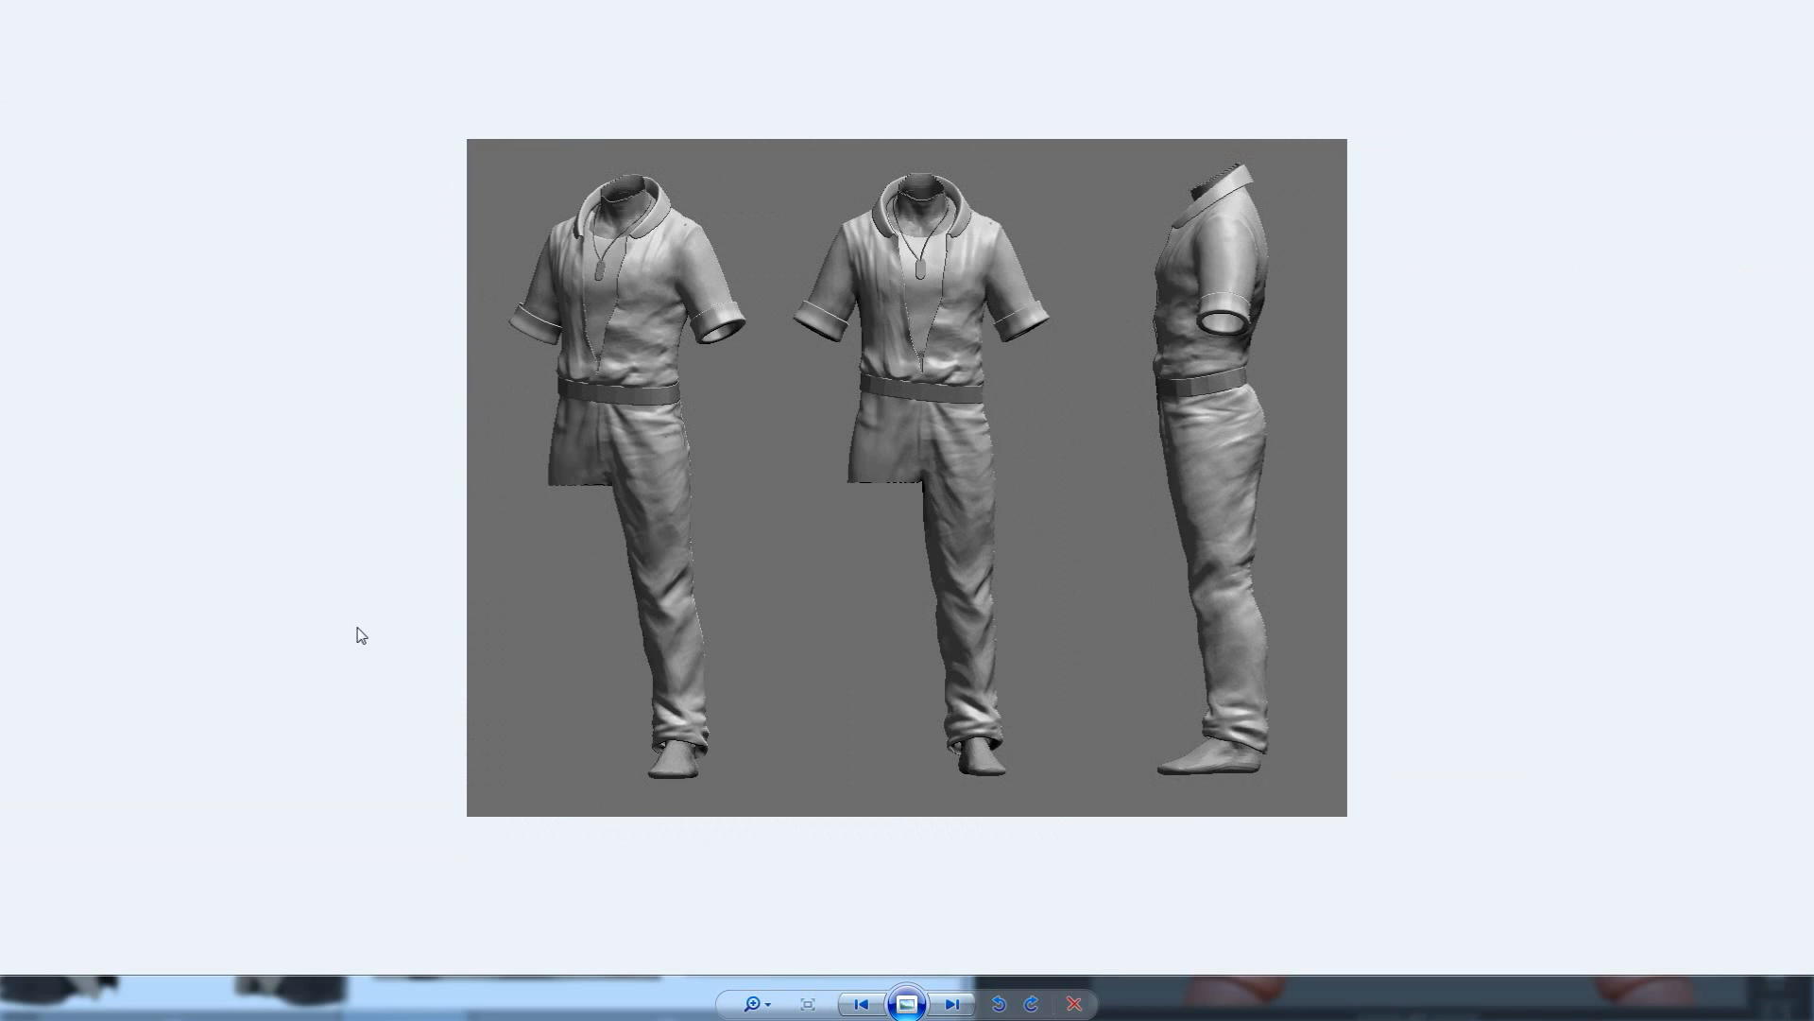
{"action": "key", "text": "Right"}
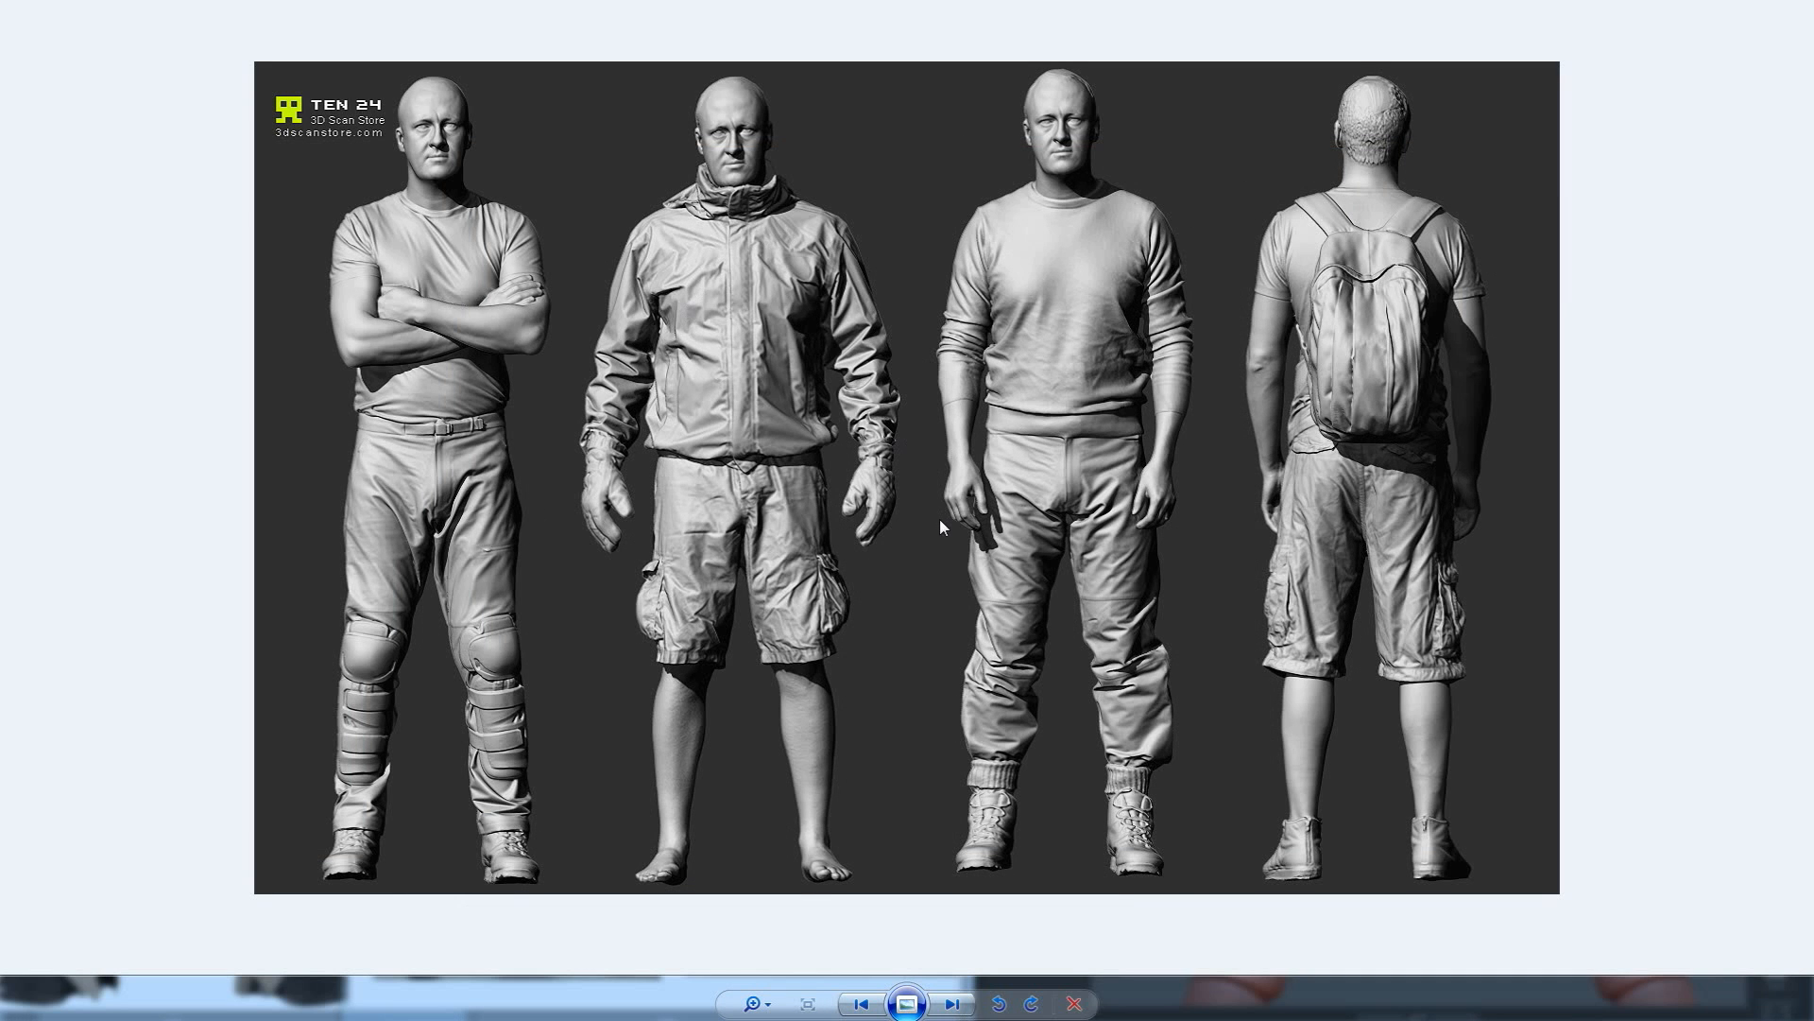
{"action": "key", "text": "Right"}
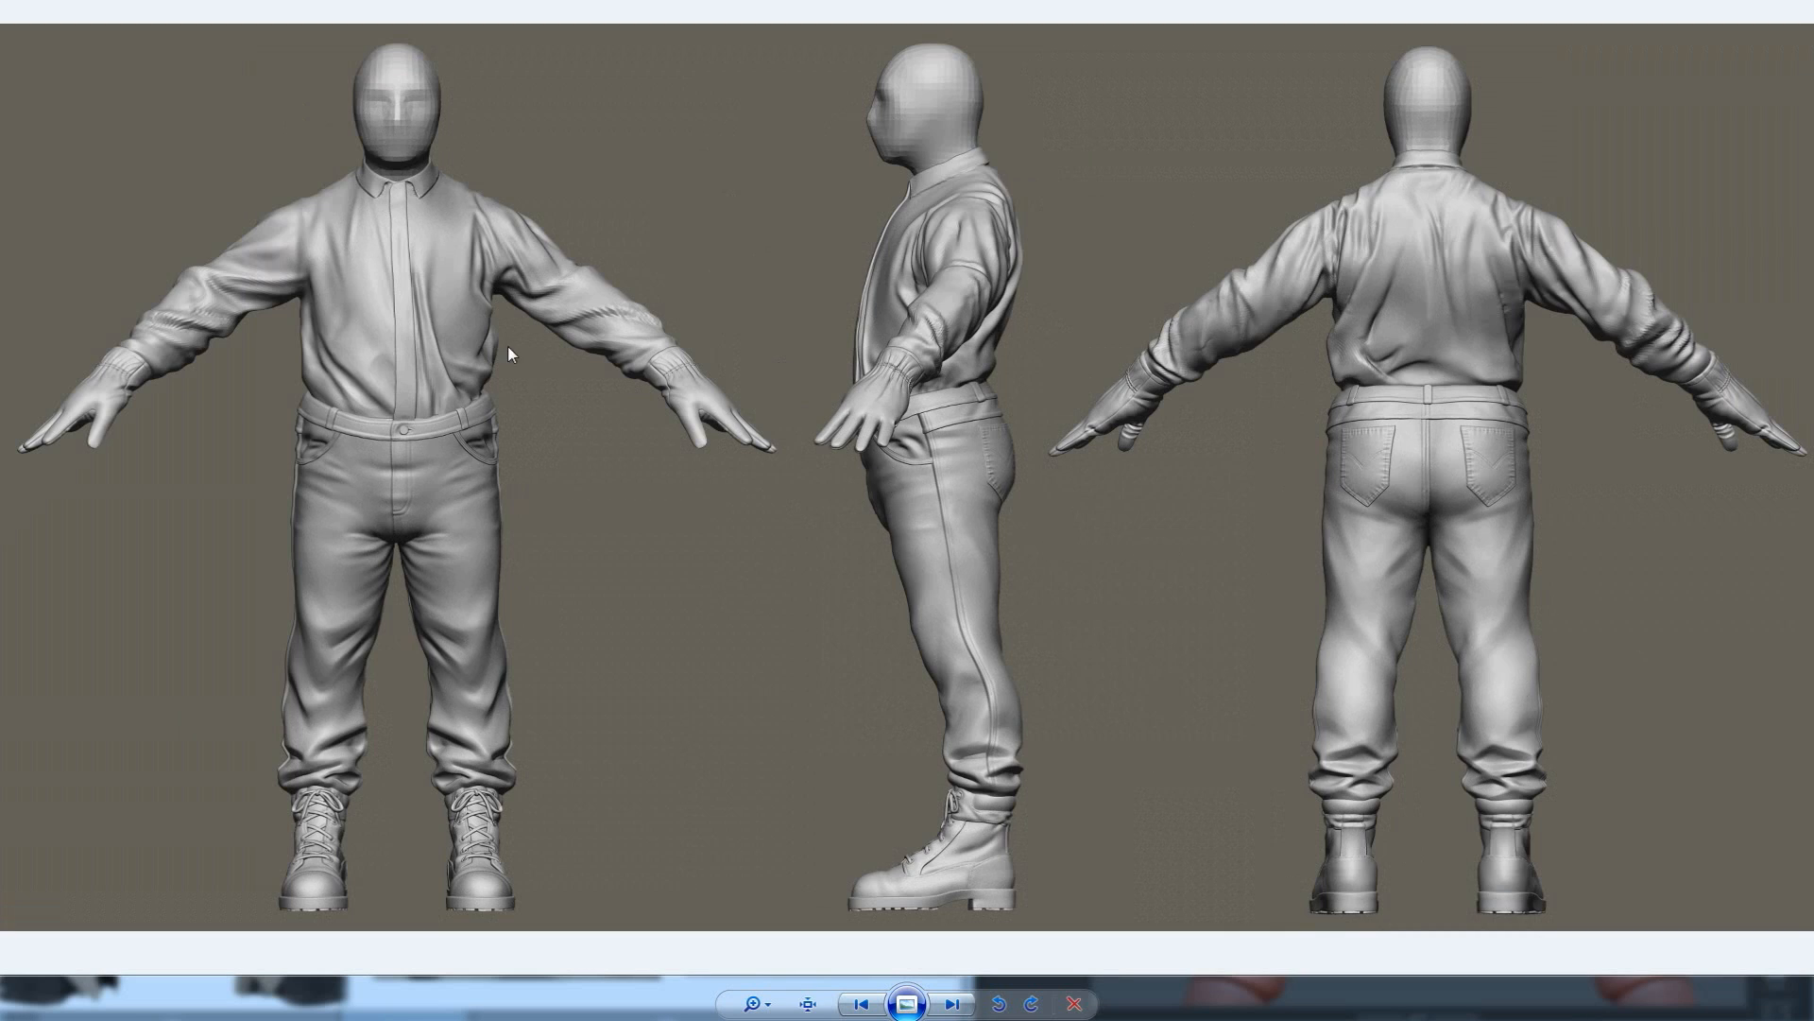
{"action": "key", "text": "Left"}
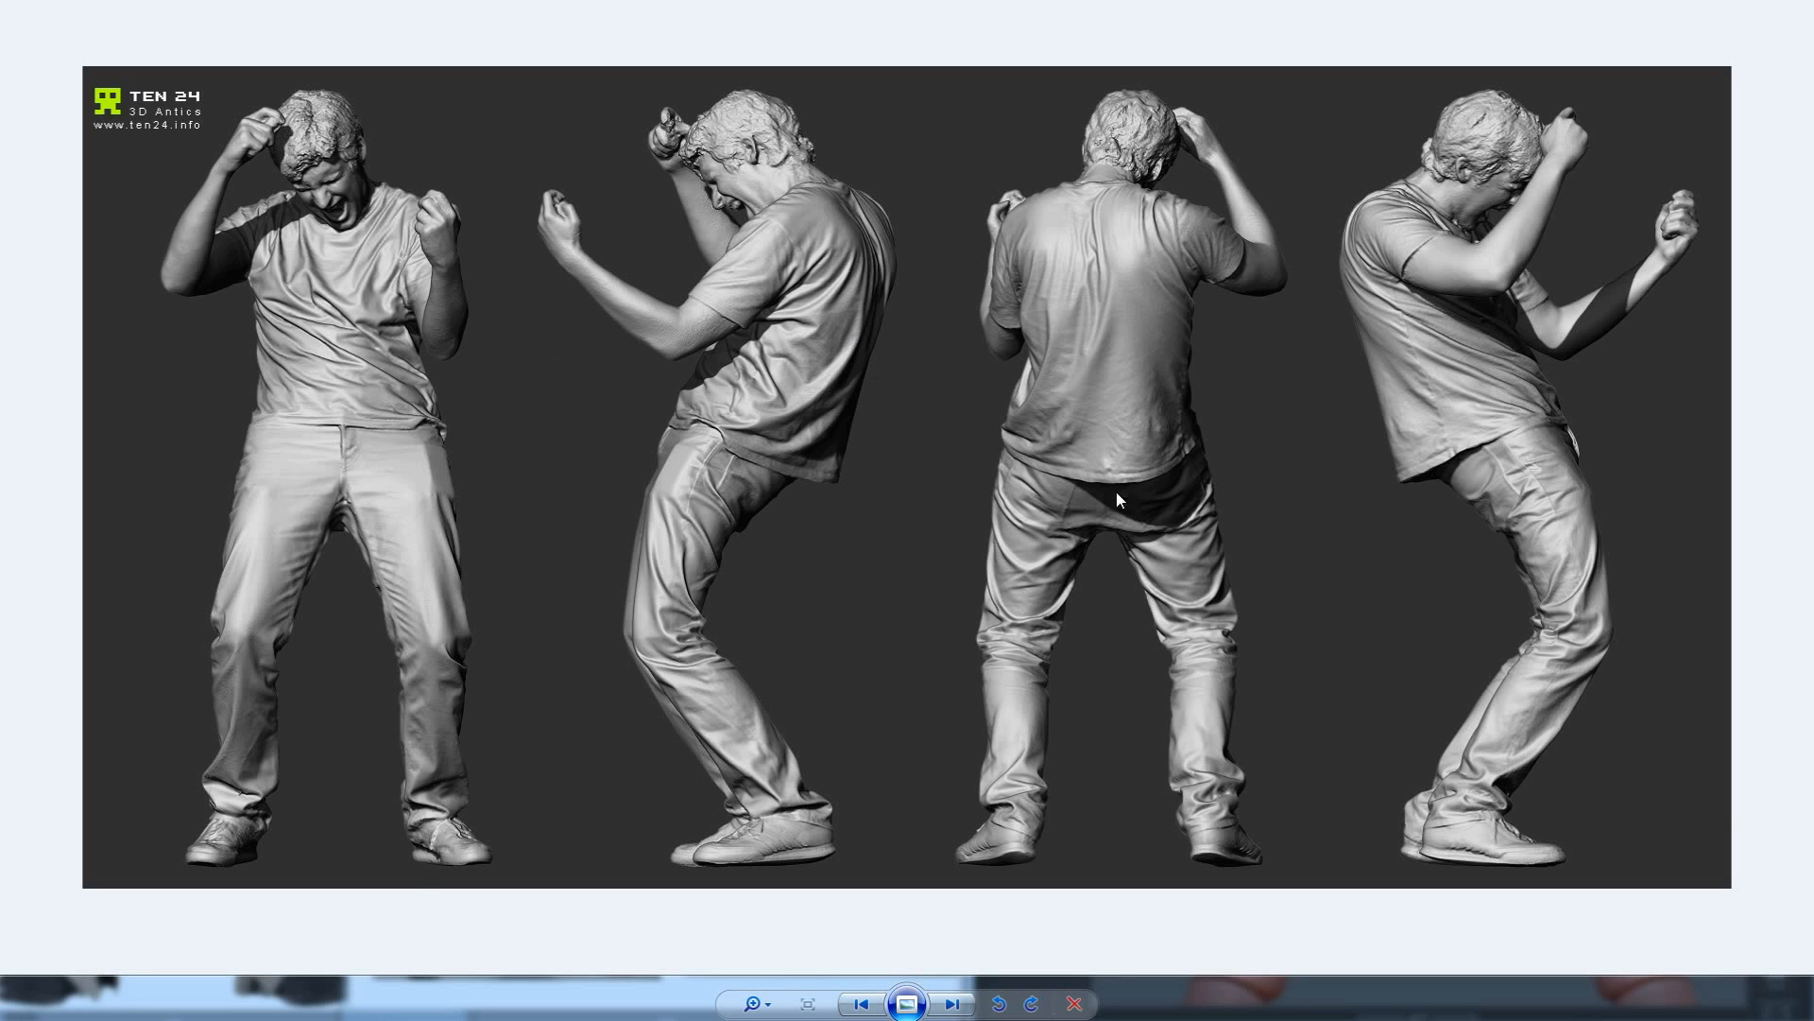
{"action": "key", "text": "Right"}
{"action": "key", "text": "Escape"}
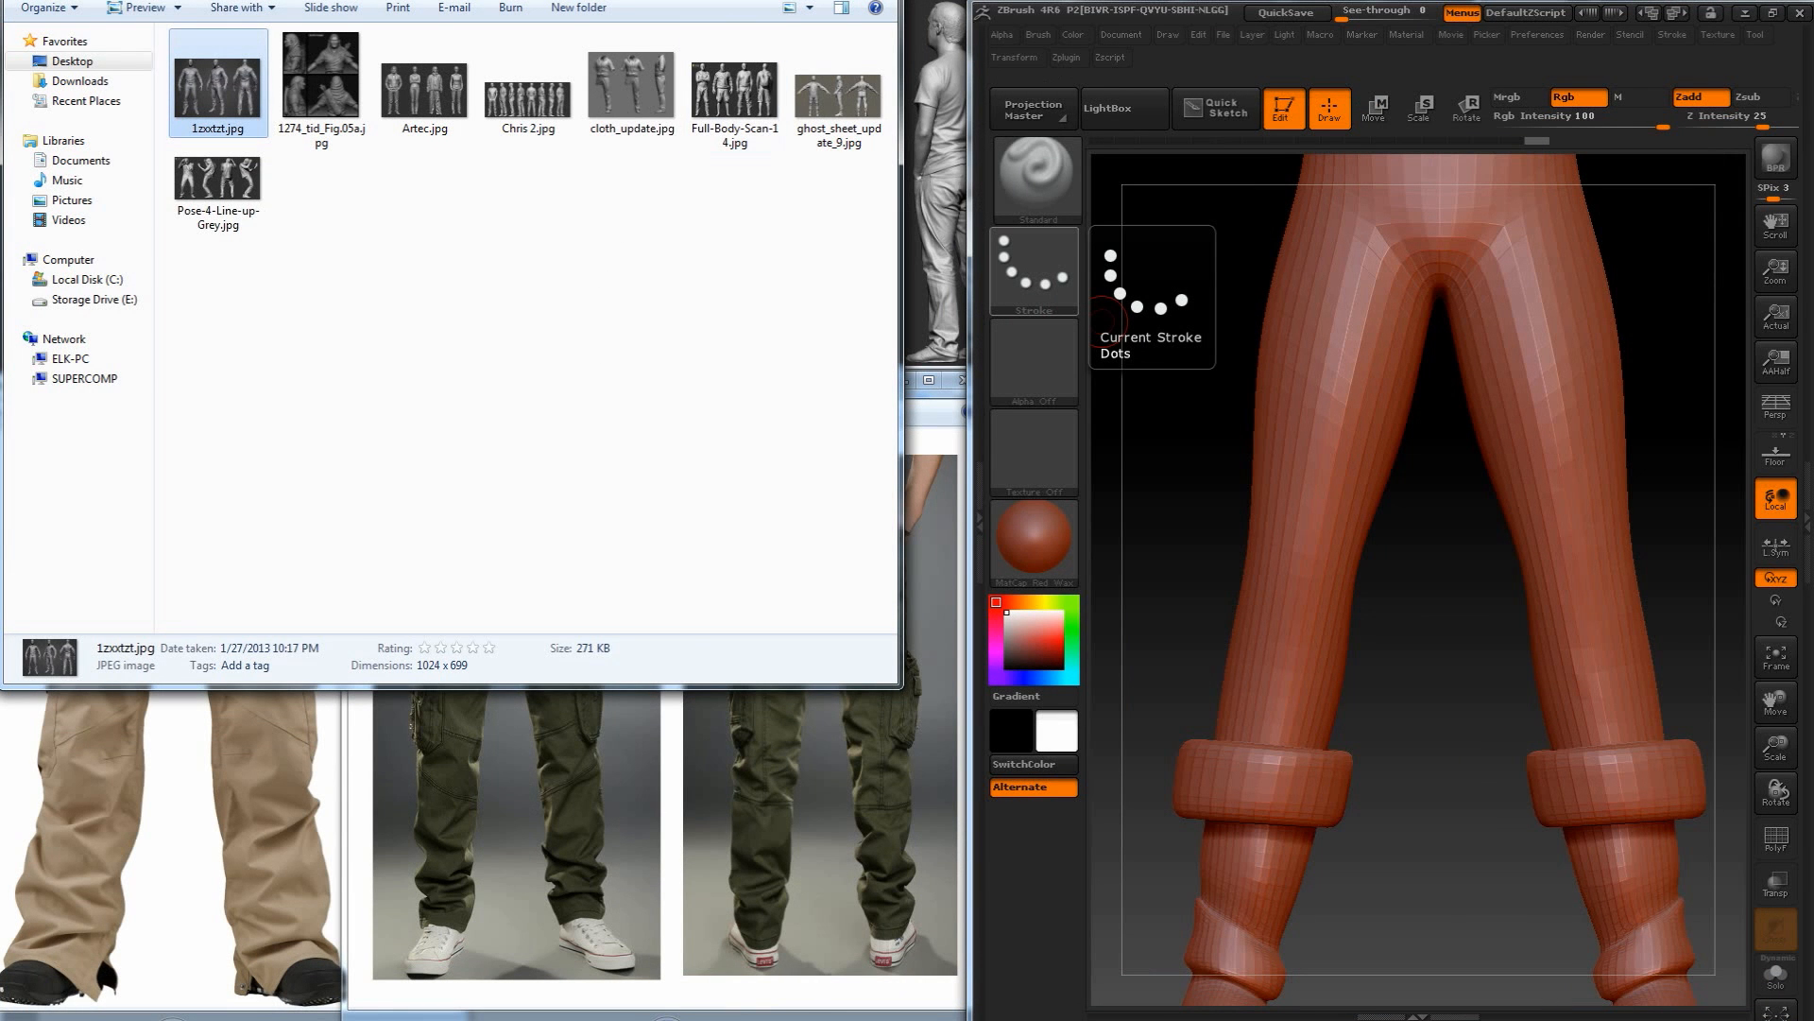
Close the references folder window to uncover the pictures behind it, and frame the hero's lower legs and boots in ZBrush.
{"action": "key", "text": "alt+F4"}
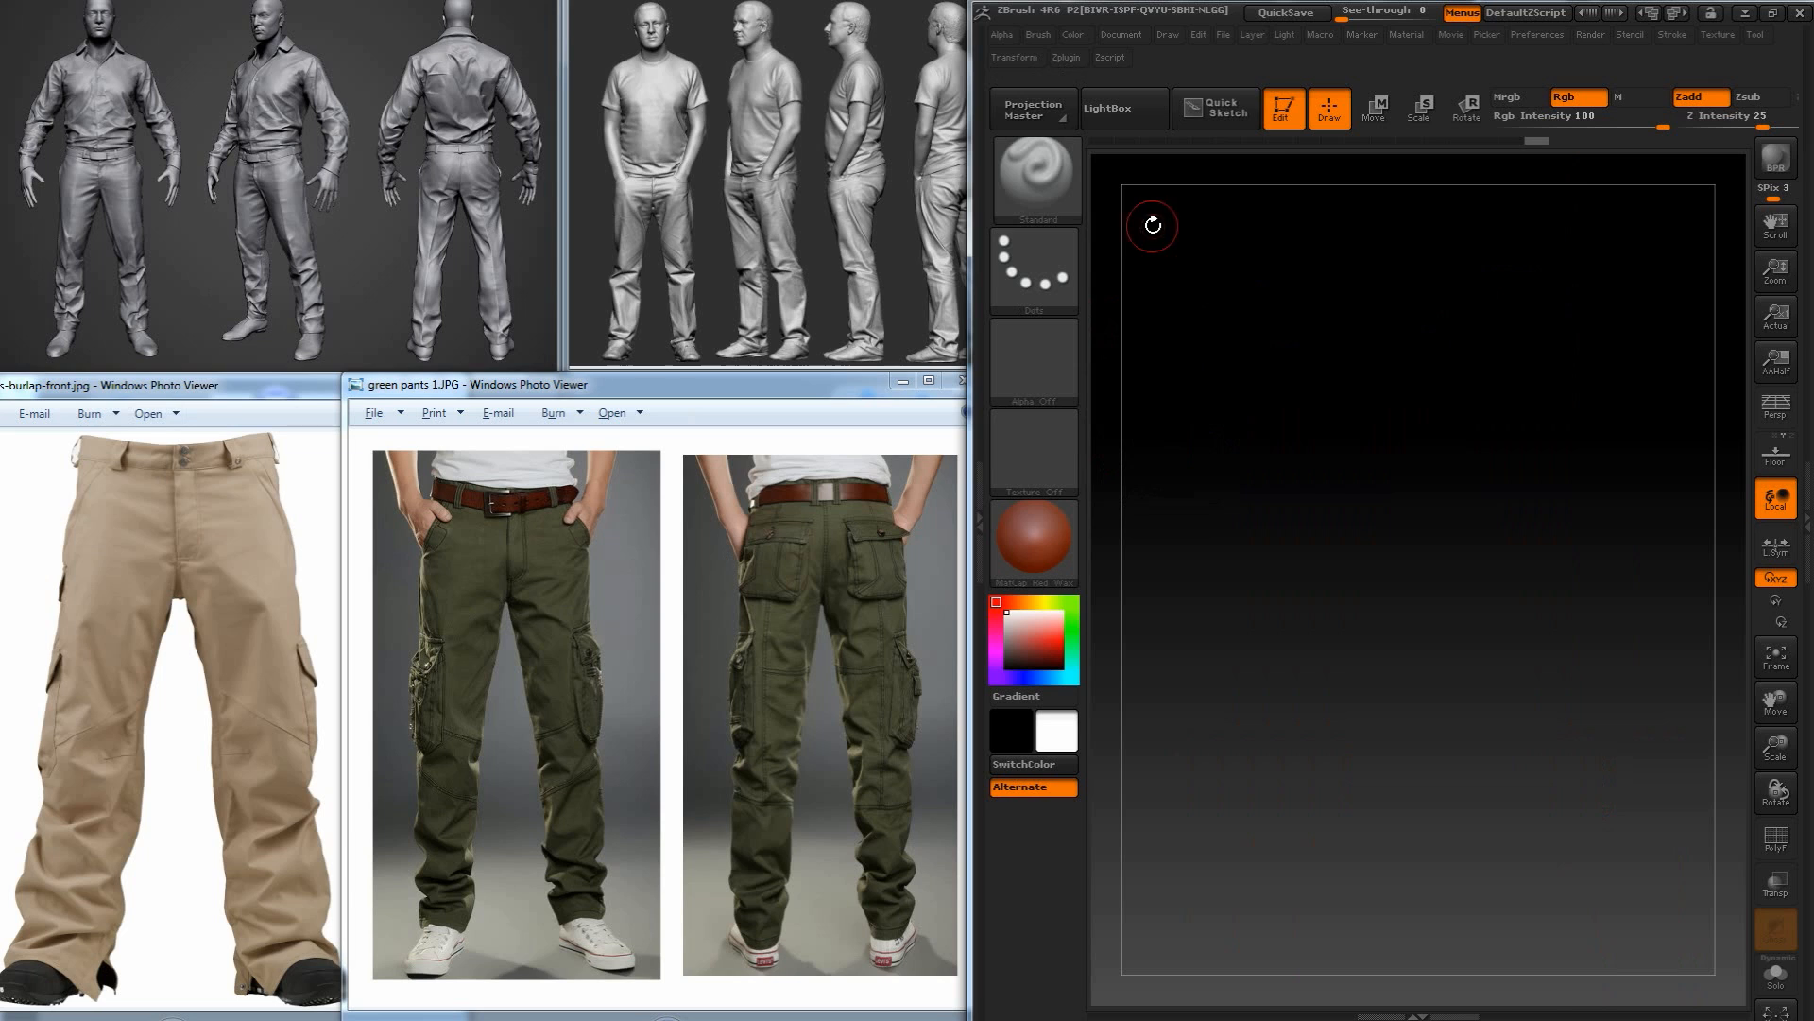
{"action": "mouse_move", "coordinate": [1045, 576]}
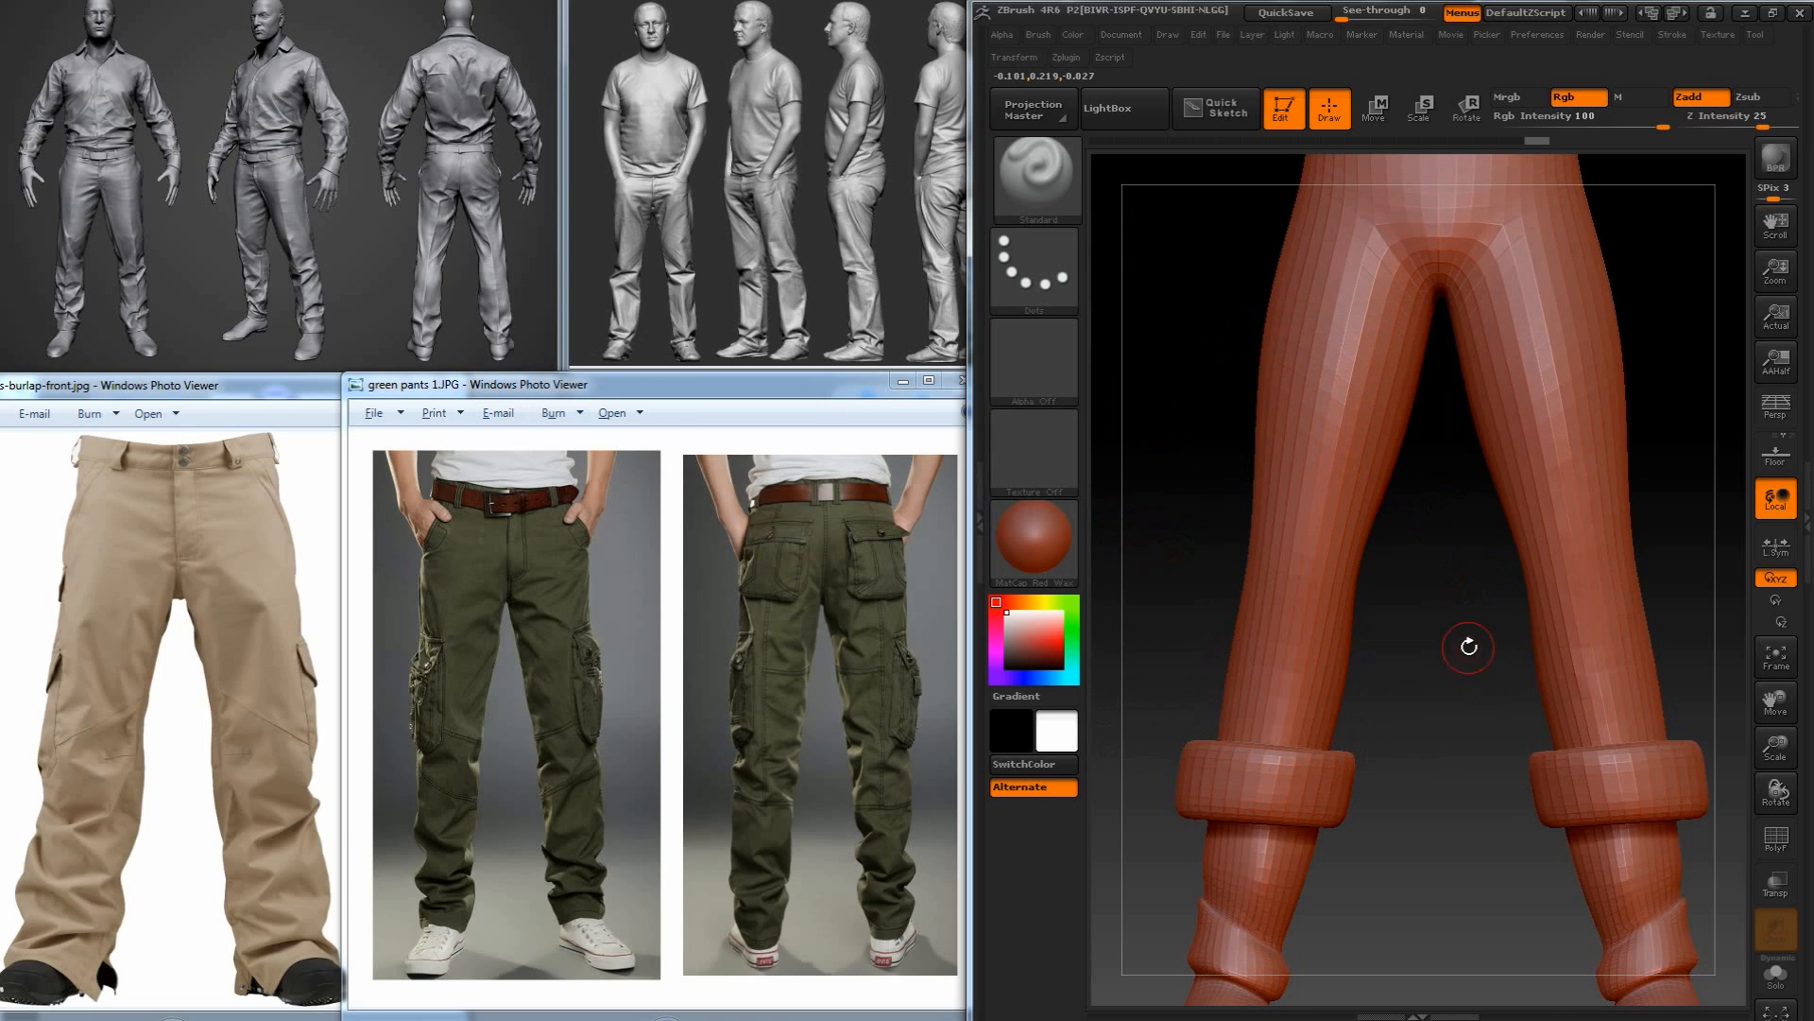
{"action": "left_click_drag", "start_coordinate": [1437, 680], "coordinate": [1360, 591], "text": "alt"}
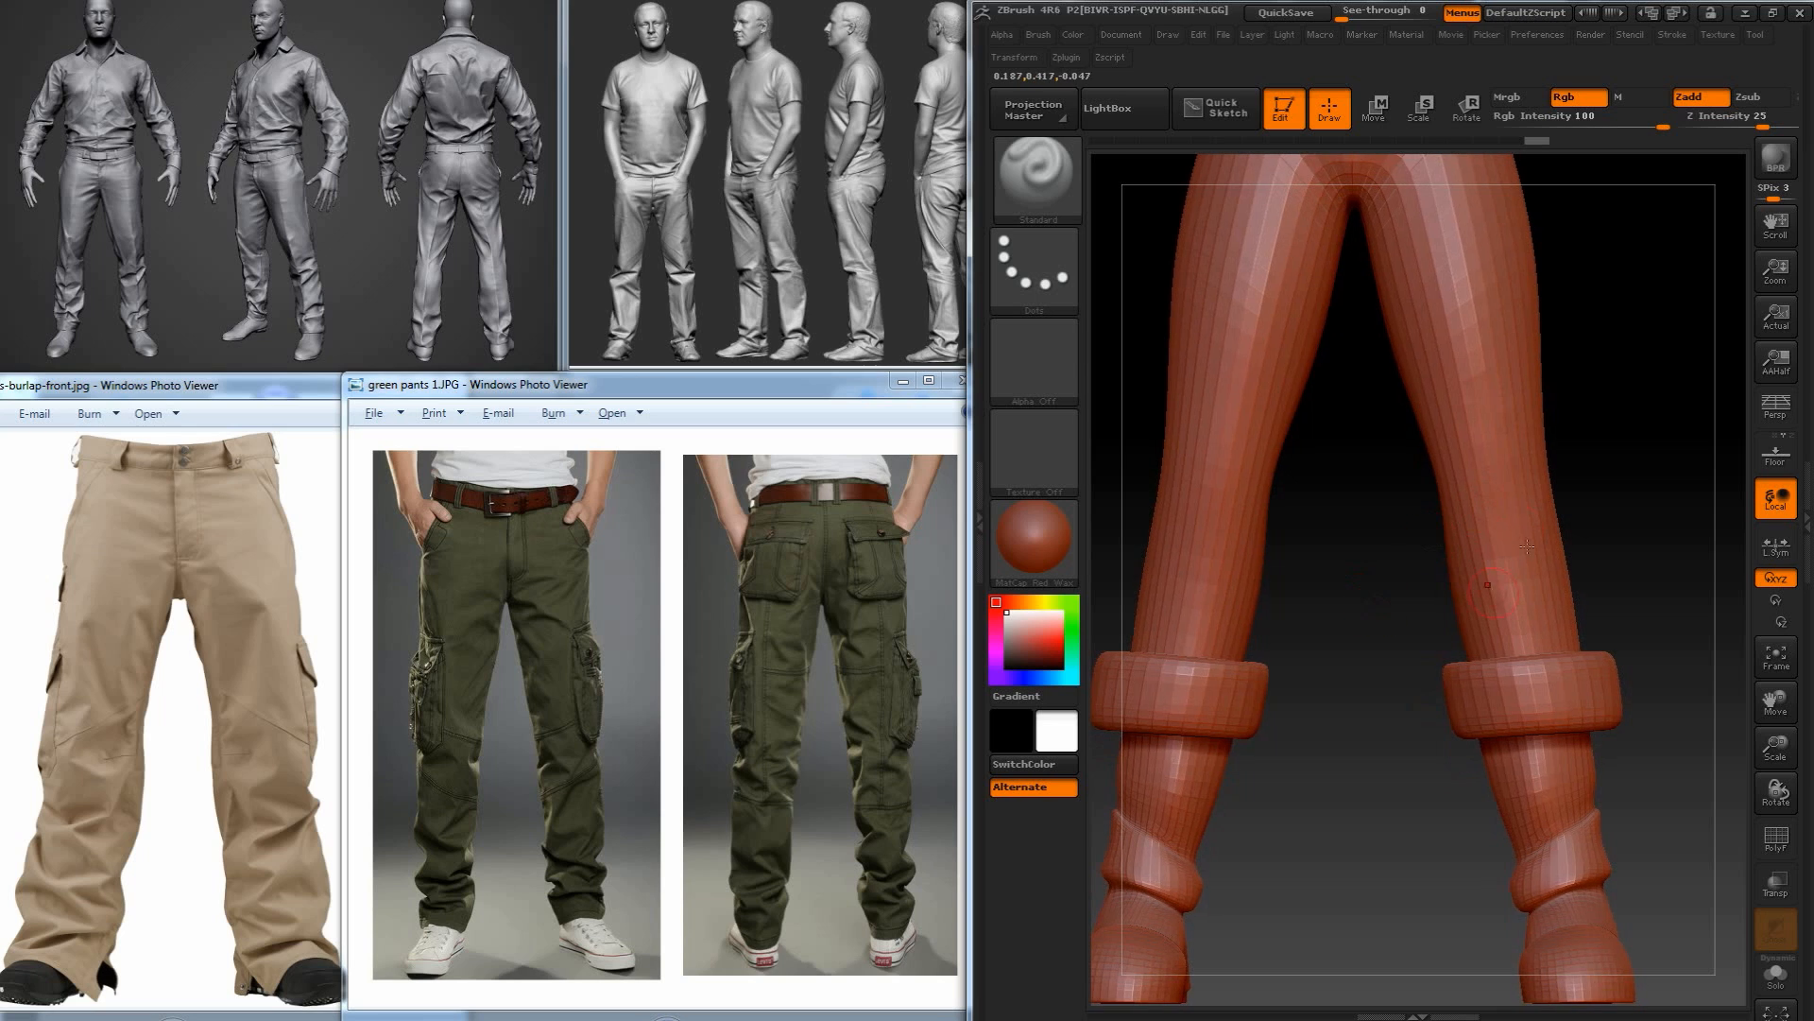
Sculpt the first raised folds on the front of the left trouser leg, just above the boot cuff, with the Standard brush.
{"action": "left_click_drag", "start_coordinate": [1351, 673], "coordinate": [1333, 661], "text": "alt"}
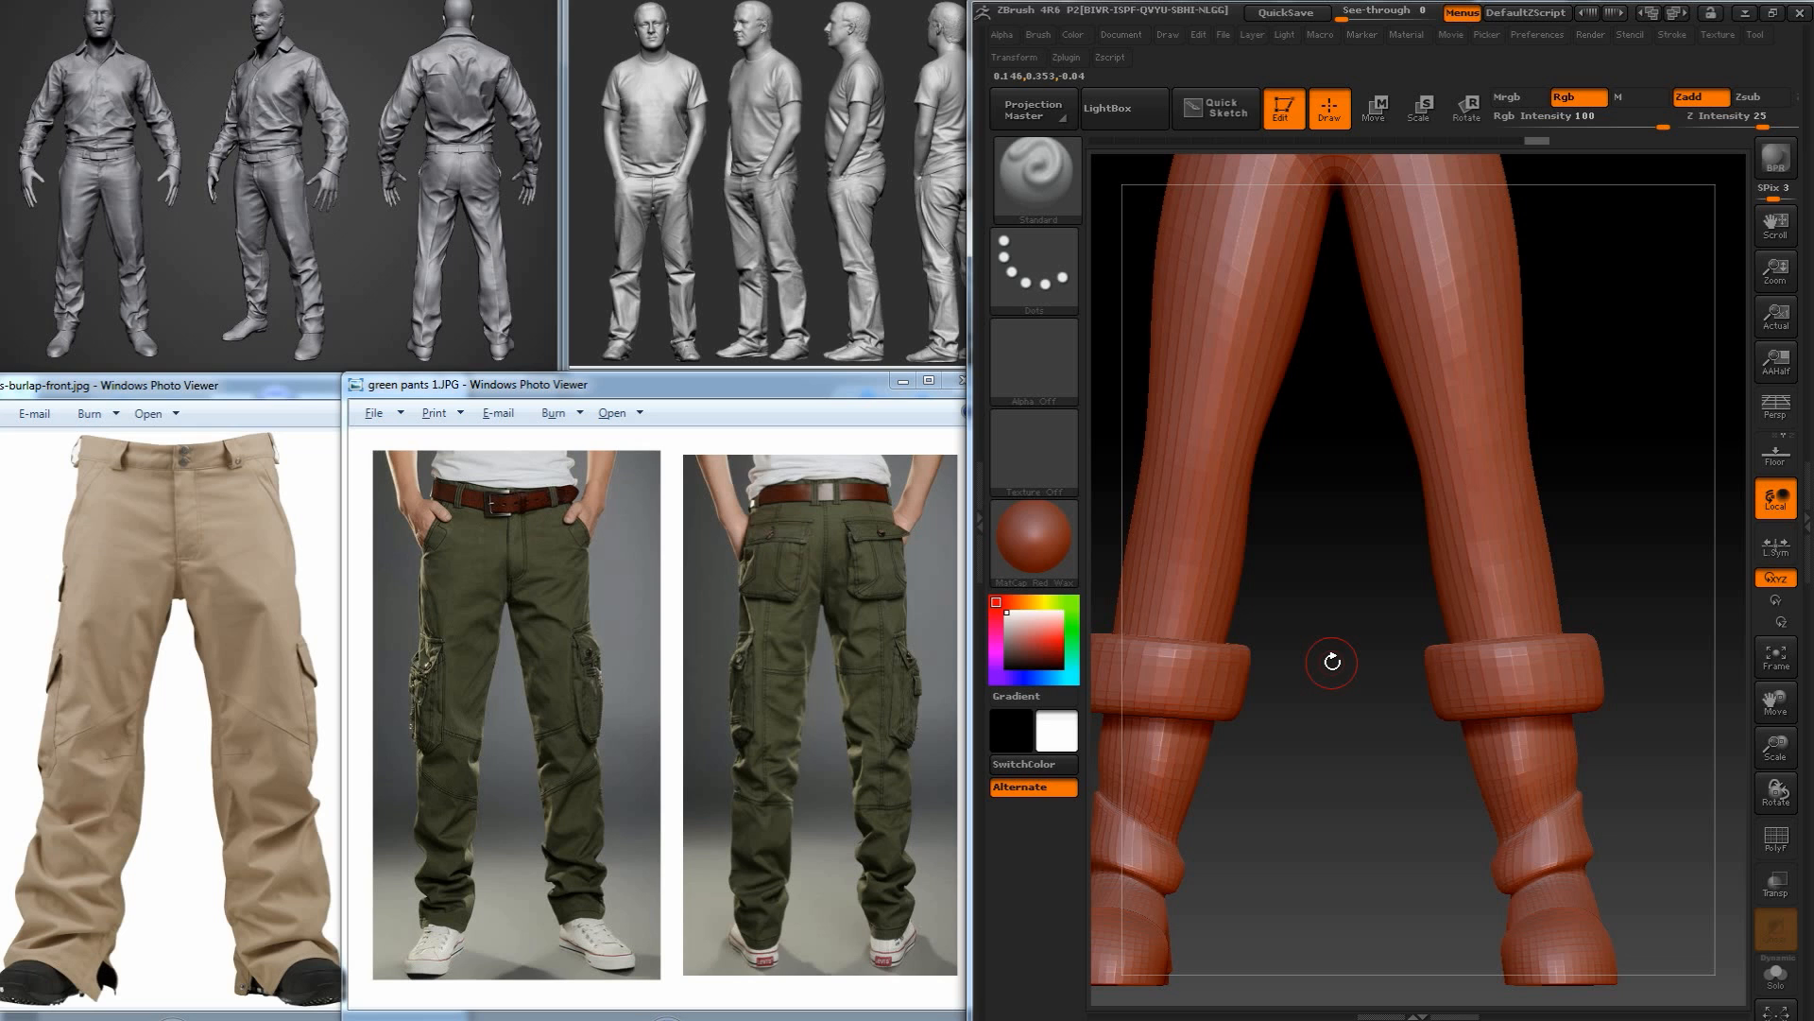
{"action": "left_click_drag", "start_coordinate": [1341, 608], "coordinate": [1318, 596]}
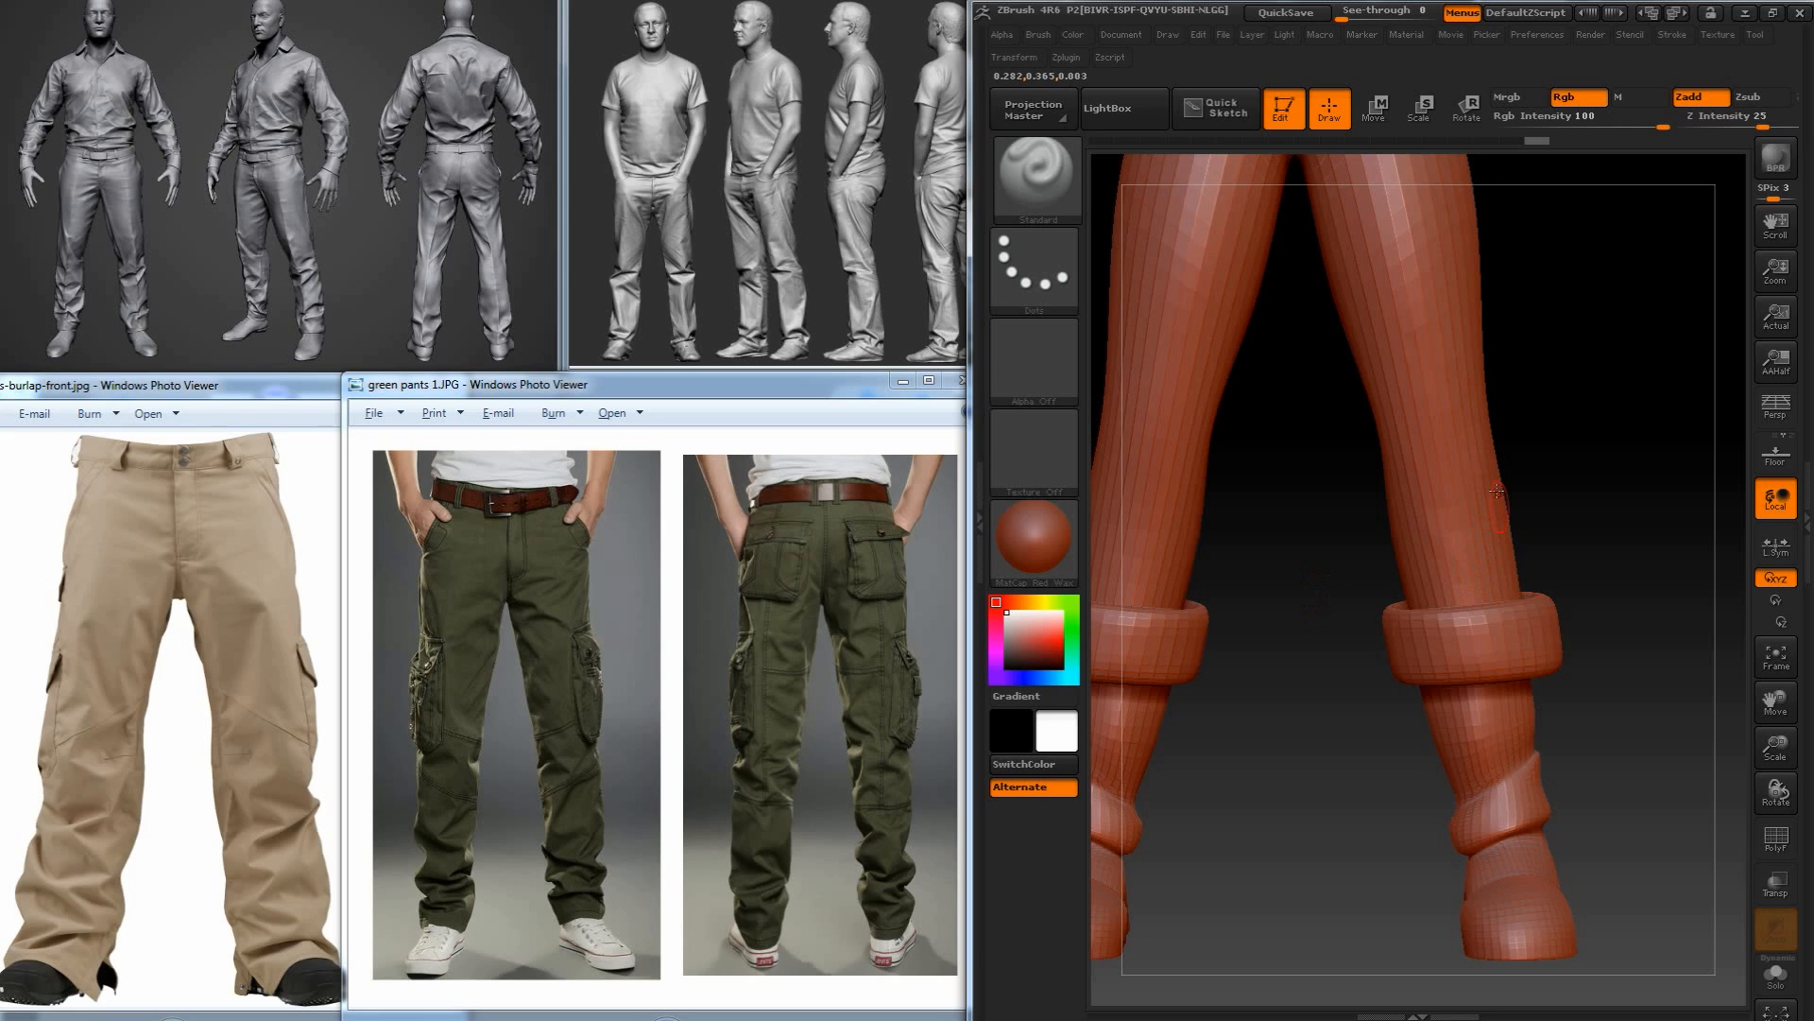
{"action": "left_click_drag", "start_coordinate": [1463, 537], "coordinate": [1460, 558]}
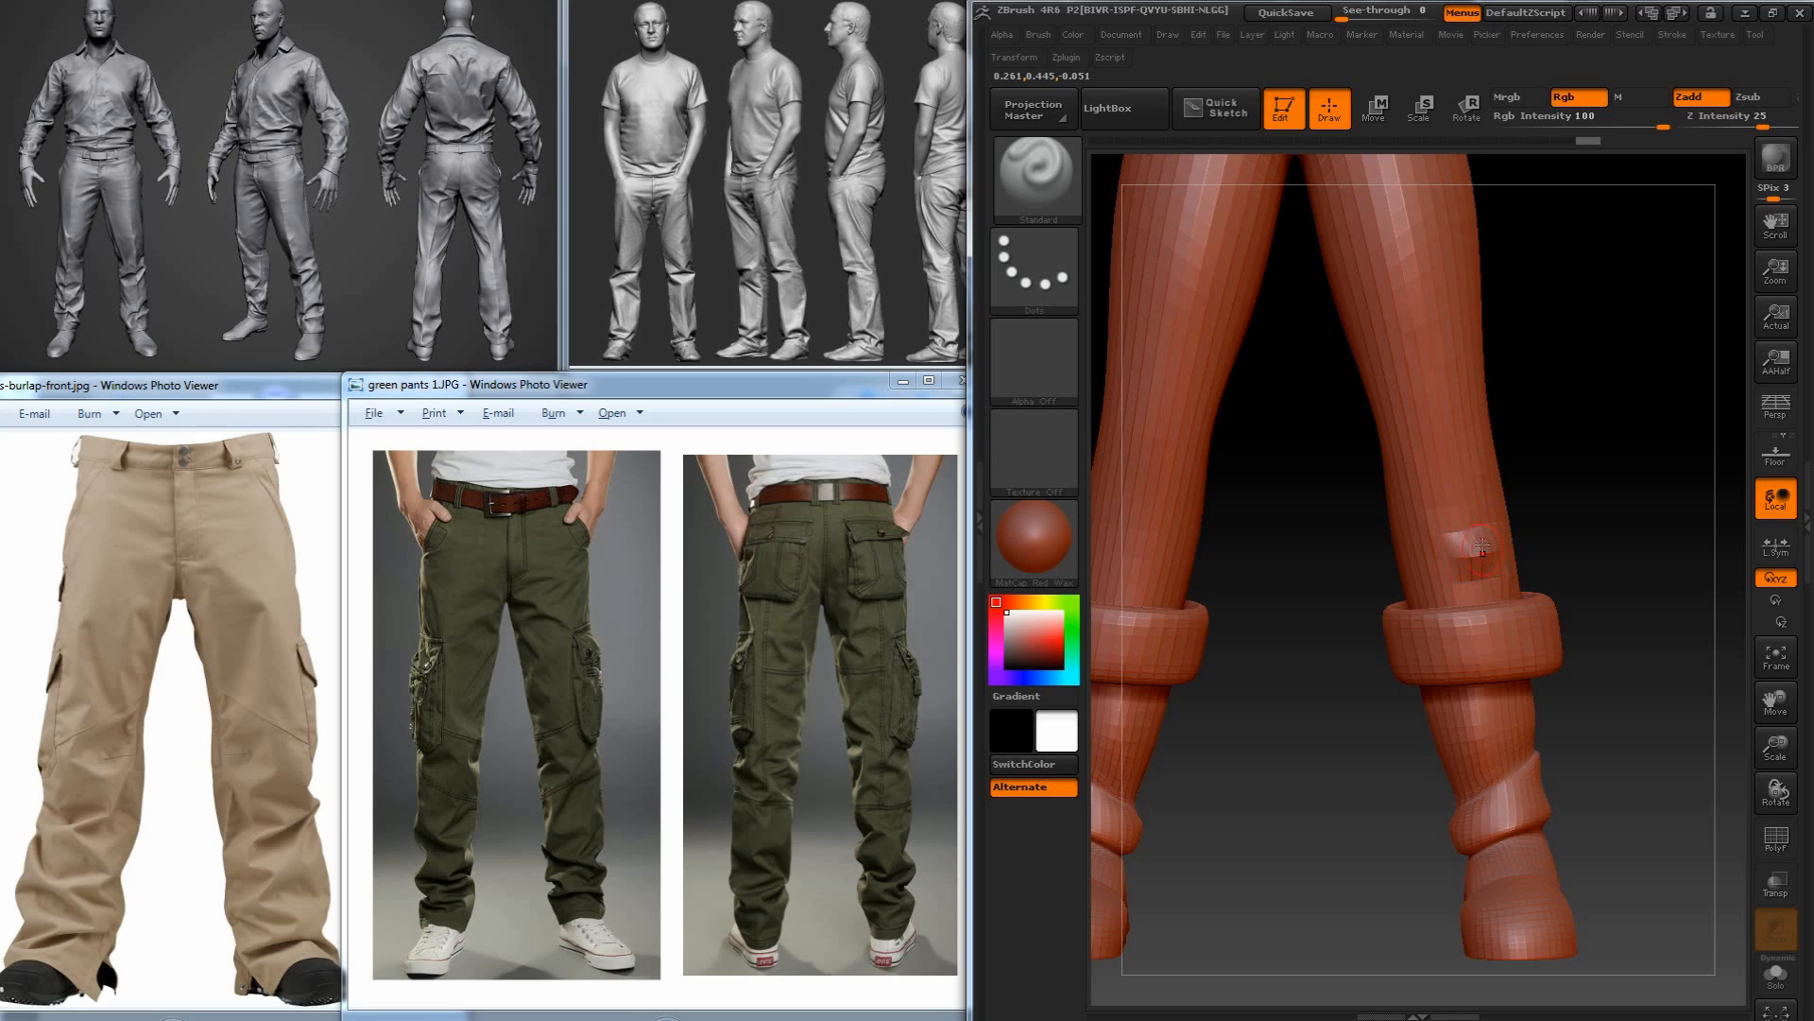
{"action": "mouse_move", "coordinate": [1449, 531]}
{"action": "left_mouse_down"}
{"action": "mouse_move", "coordinate": [1427, 537]}
{"action": "mouse_move", "coordinate": [1446, 560]}
{"action": "left_mouse_up"}
{"action": "left_click_drag", "start_coordinate": [1519, 469], "coordinate": [1546, 486]}
{"action": "mouse_move", "coordinate": [1405, 506]}
{"action": "left_mouse_down"}
{"action": "mouse_move", "coordinate": [1459, 537]}
{"action": "mouse_move", "coordinate": [1513, 535]}
{"action": "mouse_move", "coordinate": [1498, 523]}
{"action": "mouse_move", "coordinate": [1588, 486]}
{"action": "left_mouse_up"}
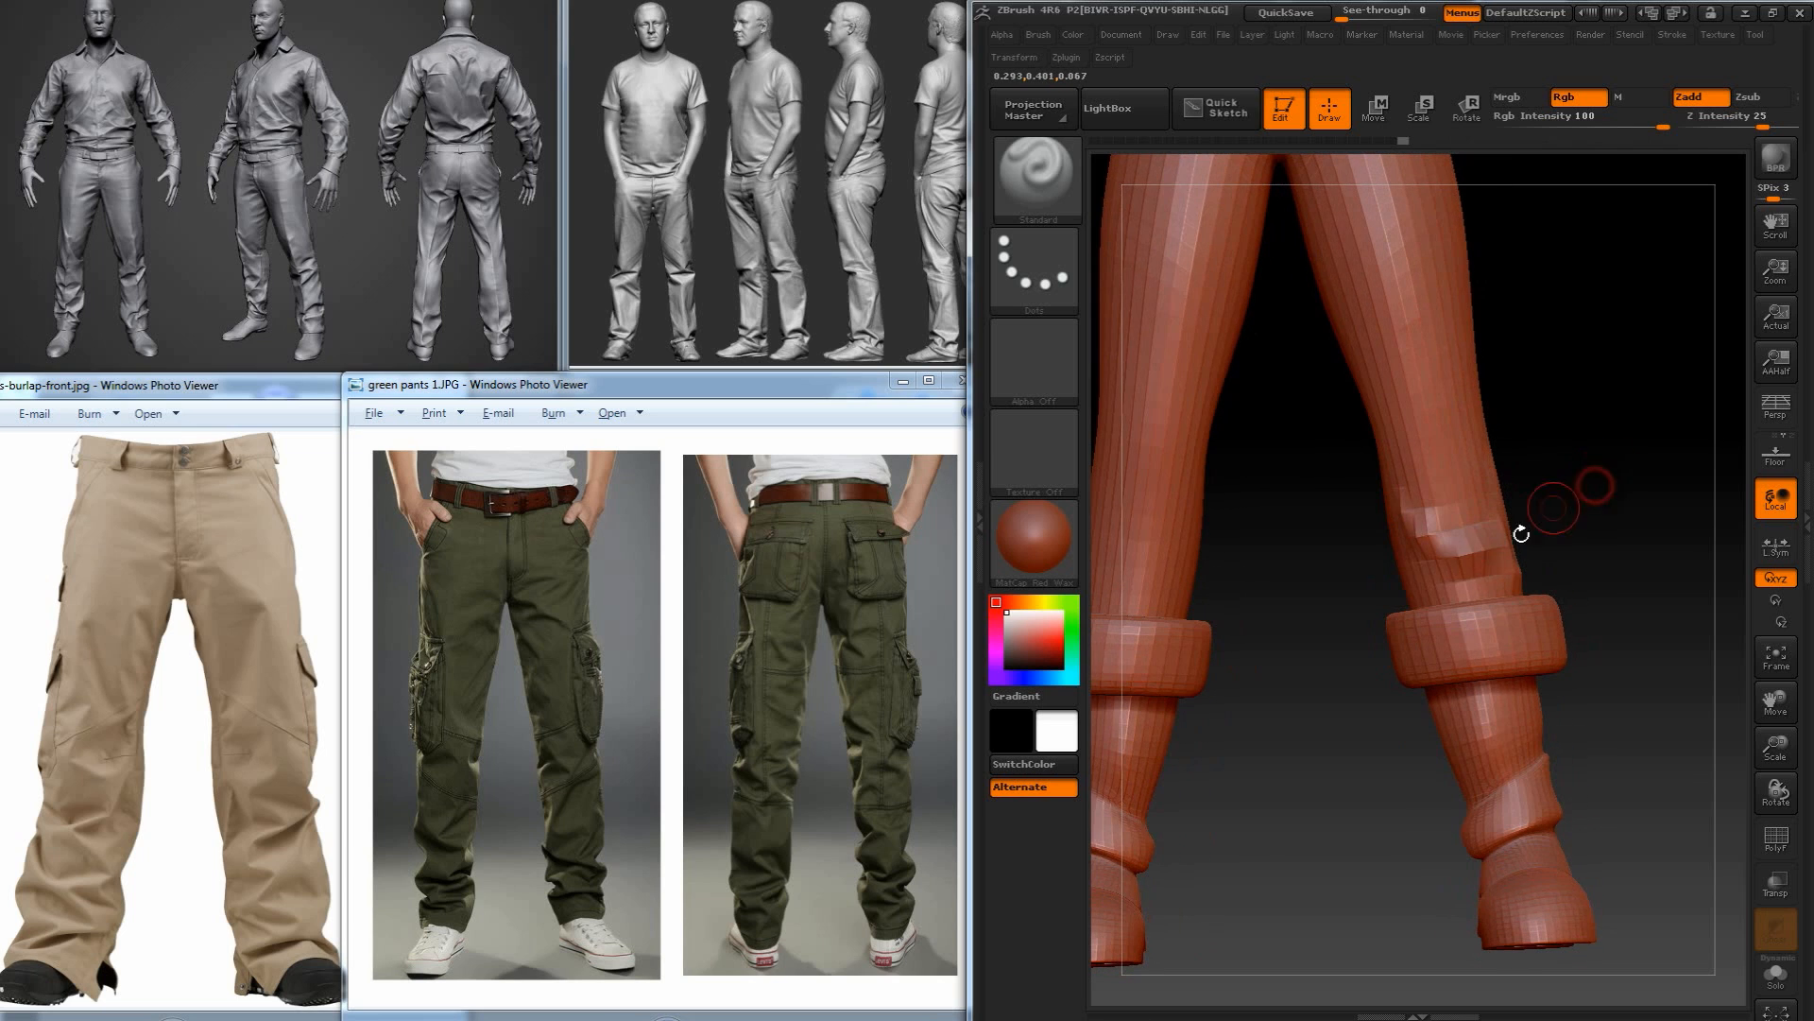
Extend the raised folds across the front and onto the inner side of the left lower leg above the cuff.
{"action": "left_click_drag", "start_coordinate": [1441, 571], "coordinate": [1467, 576]}
{"action": "left_click_drag", "start_coordinate": [1536, 494], "coordinate": [1563, 506]}
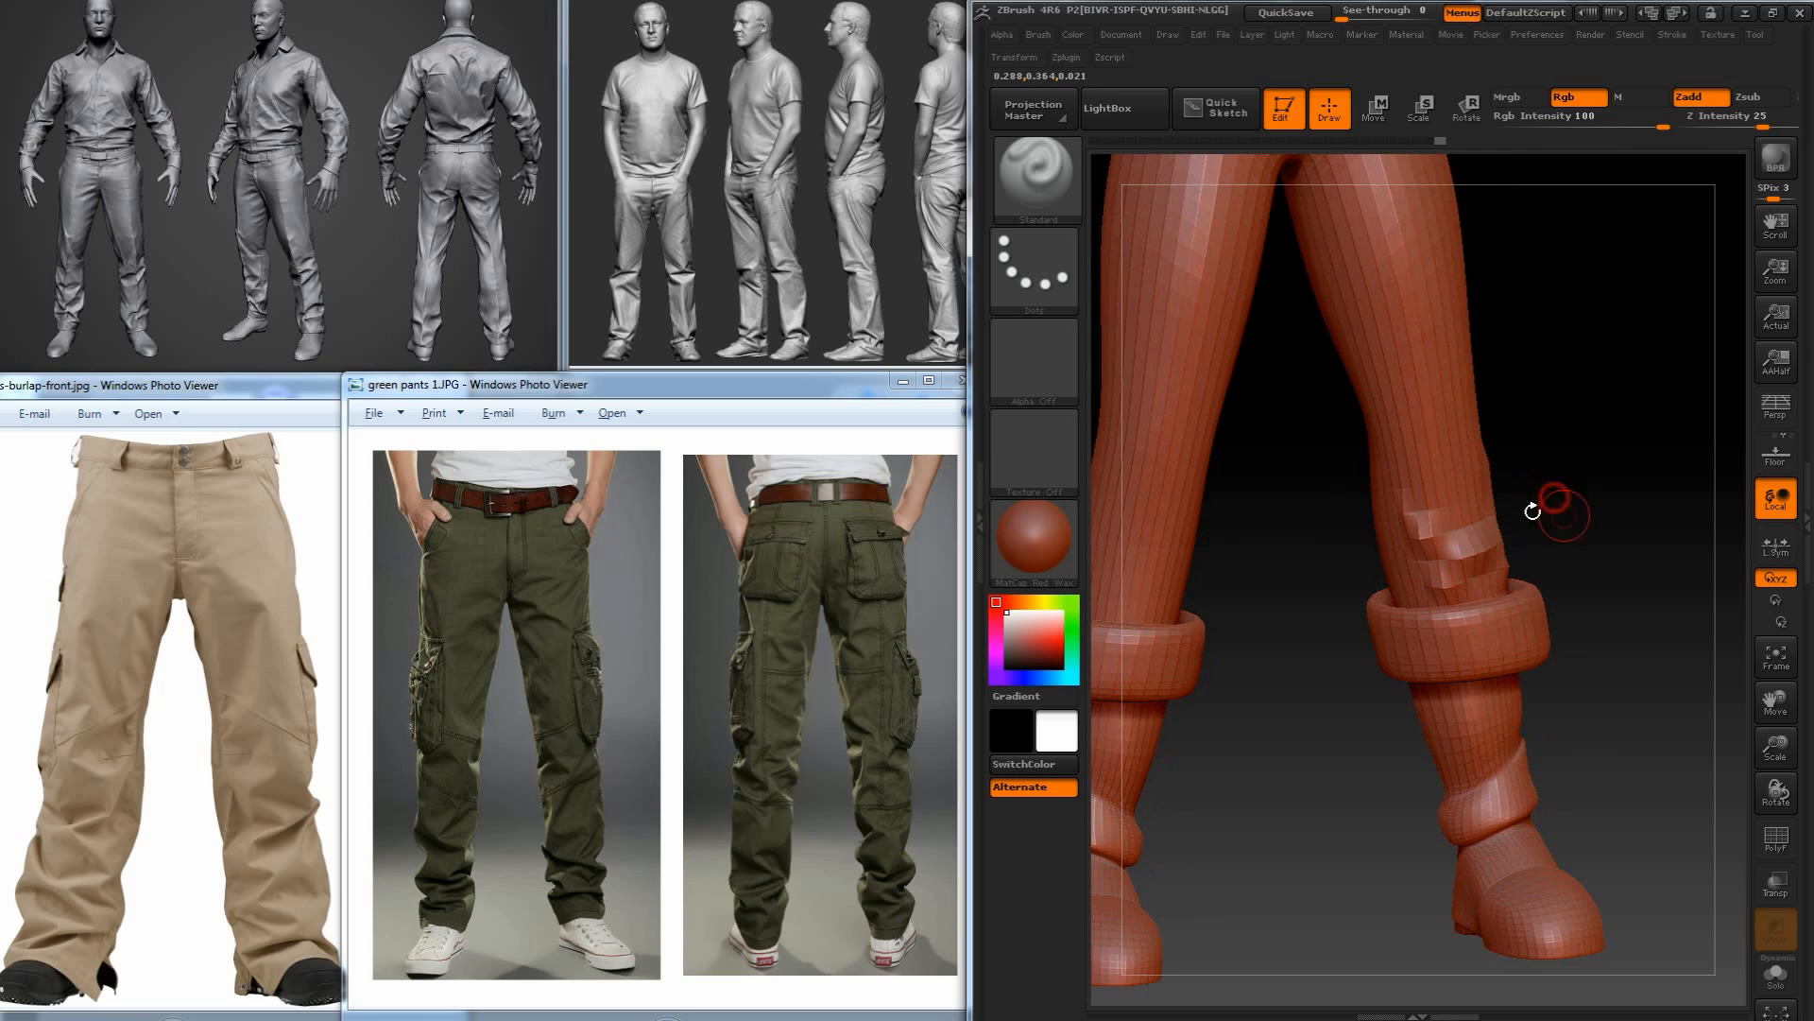
{"action": "left_click_drag", "start_coordinate": [1444, 571], "coordinate": [1413, 585]}
{"action": "left_click_drag", "start_coordinate": [1513, 522], "coordinate": [1561, 452]}
{"action": "left_click_drag", "start_coordinate": [1416, 547], "coordinate": [1357, 541]}
{"action": "left_click_drag", "start_coordinate": [1374, 439], "coordinate": [1373, 477]}
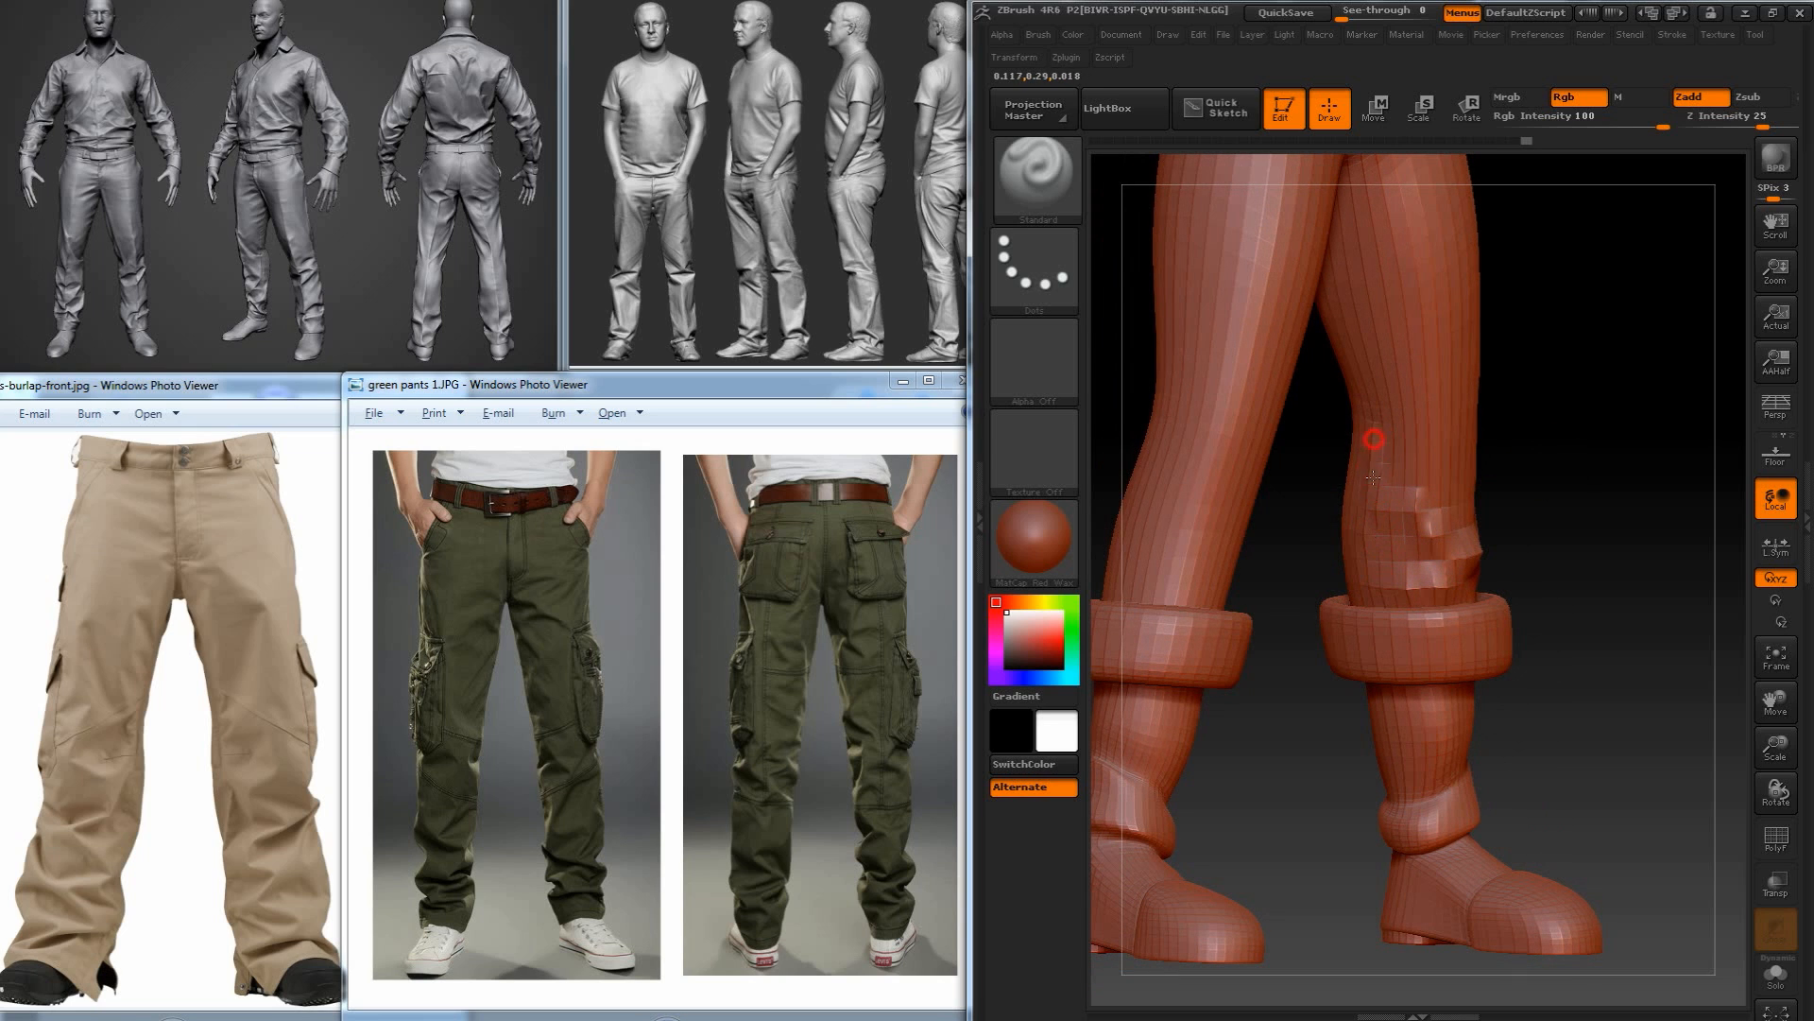
{"action": "left_click_drag", "start_coordinate": [1409, 571], "coordinate": [1359, 595]}
{"action": "mouse_move", "coordinate": [1607, 558]}
{"action": "left_mouse_down"}
{"action": "mouse_move", "coordinate": [1531, 519]}
{"action": "mouse_move", "coordinate": [1493, 537]}
{"action": "left_mouse_up"}
{"action": "mouse_move", "coordinate": [1393, 578]}
{"action": "left_mouse_down"}
{"action": "mouse_move", "coordinate": [1407, 537]}
{"action": "mouse_move", "coordinate": [1378, 544]}
{"action": "left_mouse_up"}
{"action": "mouse_move", "coordinate": [1555, 537]}
{"action": "left_mouse_down"}
{"action": "mouse_move", "coordinate": [1425, 569]}
{"action": "mouse_move", "coordinate": [1413, 479]}
{"action": "left_mouse_up"}
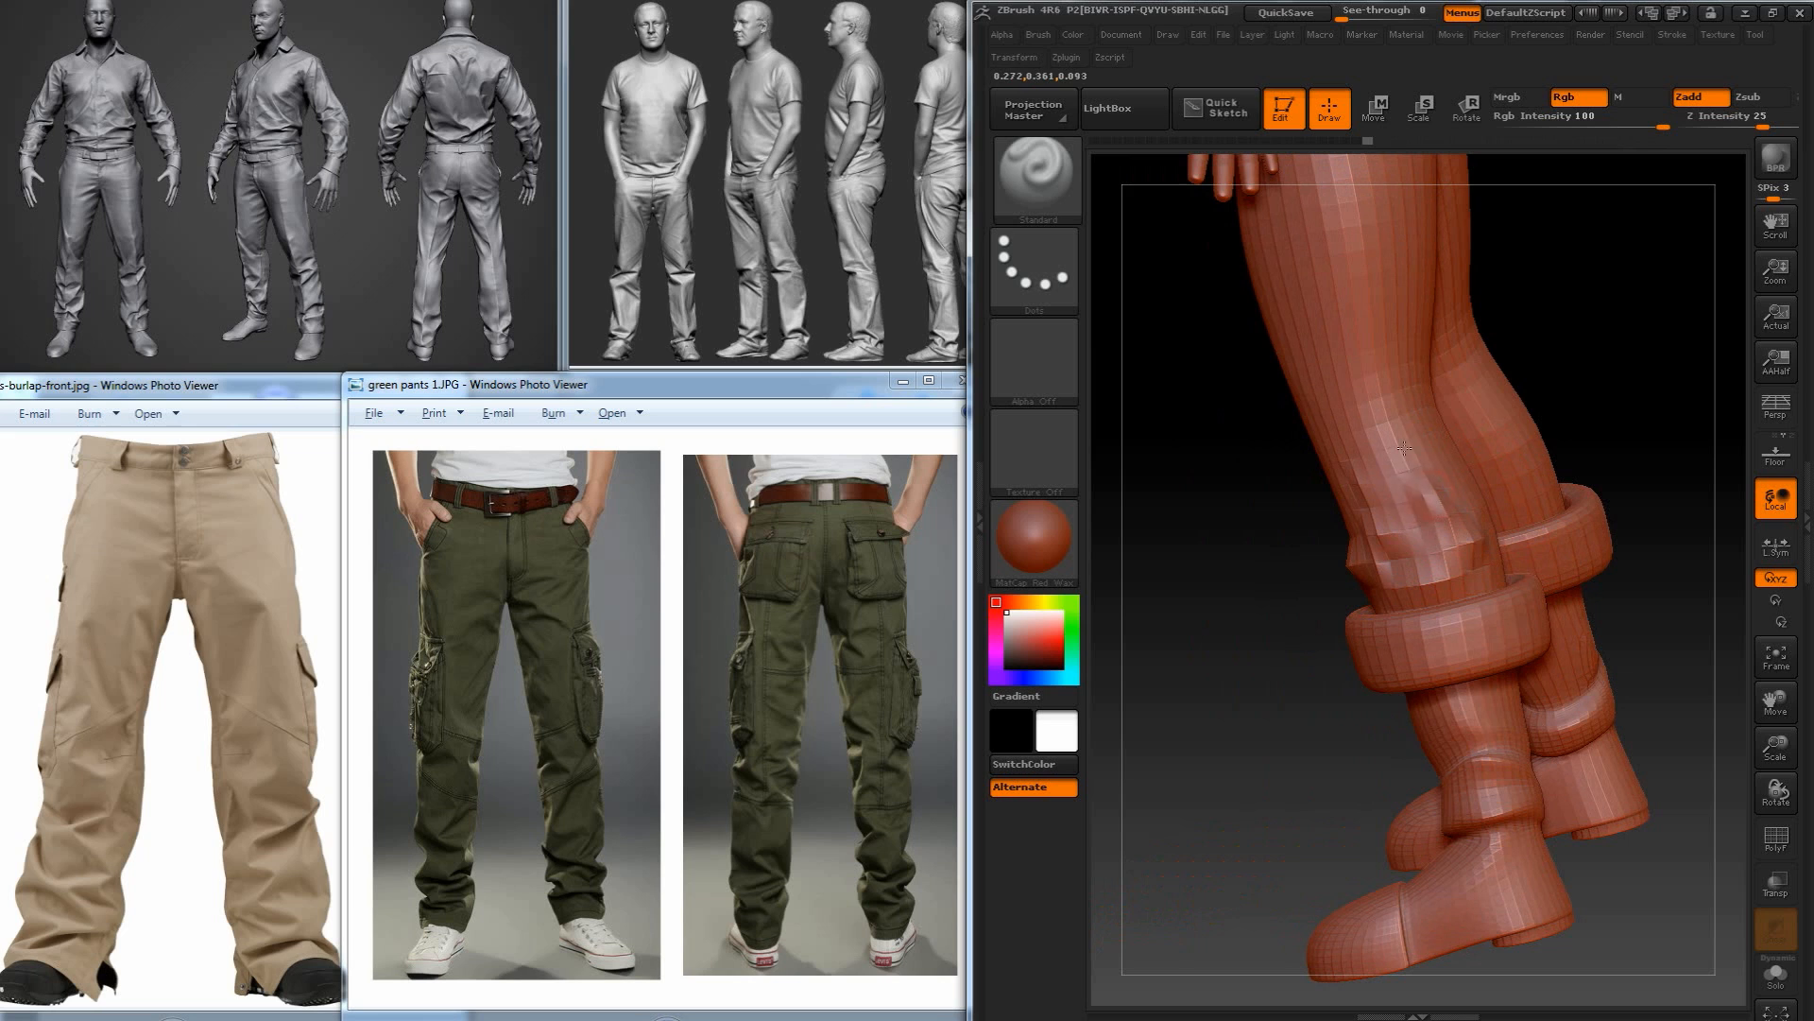
Carry the bunched cloth folds around the outer side and back of the left lower leg above the cuff.
{"action": "left_click_drag", "start_coordinate": [1537, 351], "coordinate": [1502, 415]}
{"action": "mouse_move", "coordinate": [1378, 525]}
{"action": "left_mouse_down"}
{"action": "mouse_move", "coordinate": [1428, 509]}
{"action": "mouse_move", "coordinate": [1499, 437]}
{"action": "mouse_move", "coordinate": [1442, 425]}
{"action": "left_mouse_up"}
{"action": "left_click_drag", "start_coordinate": [1280, 519], "coordinate": [1334, 410]}
{"action": "left_click_drag", "start_coordinate": [1439, 480], "coordinate": [1399, 480]}
{"action": "mouse_move", "coordinate": [1506, 404]}
{"action": "left_mouse_down"}
{"action": "mouse_move", "coordinate": [1437, 416]}
{"action": "mouse_move", "coordinate": [1494, 462]}
{"action": "mouse_move", "coordinate": [1418, 453]}
{"action": "left_mouse_up"}
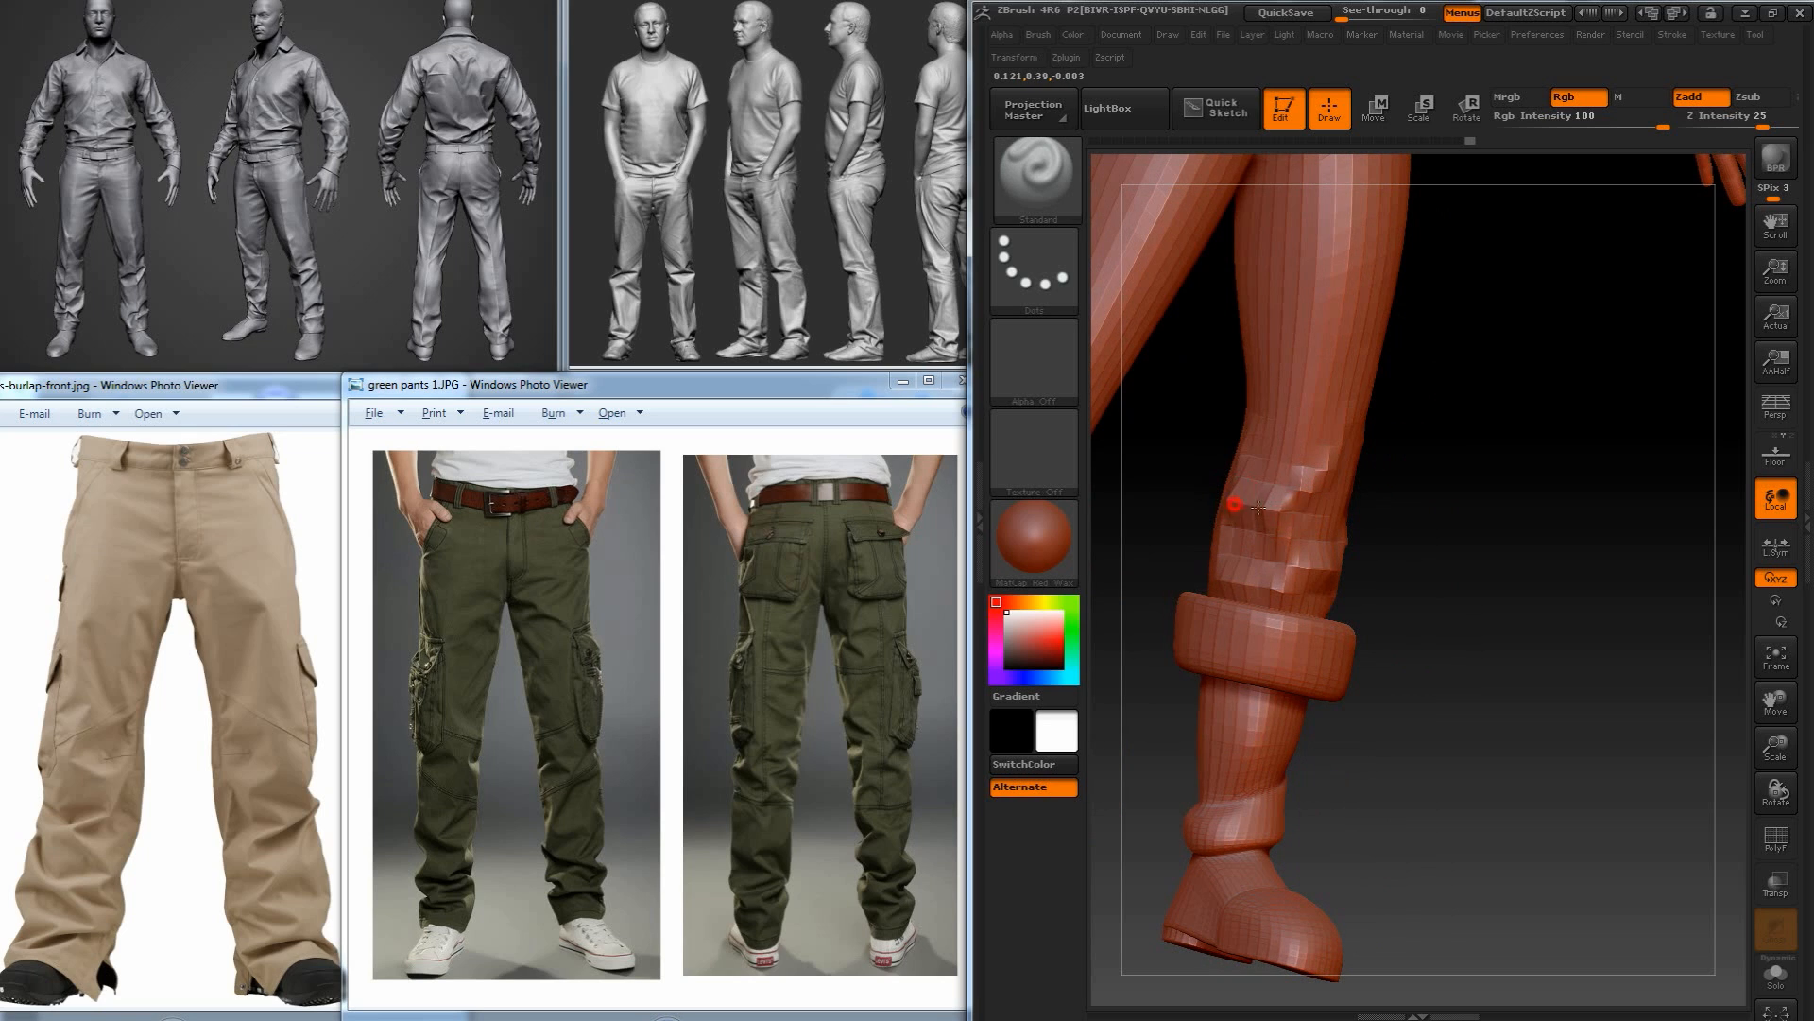
{"action": "left_click_drag", "start_coordinate": [1408, 537], "coordinate": [1443, 557]}
{"action": "left_click_drag", "start_coordinate": [1352, 605], "coordinate": [1415, 591]}
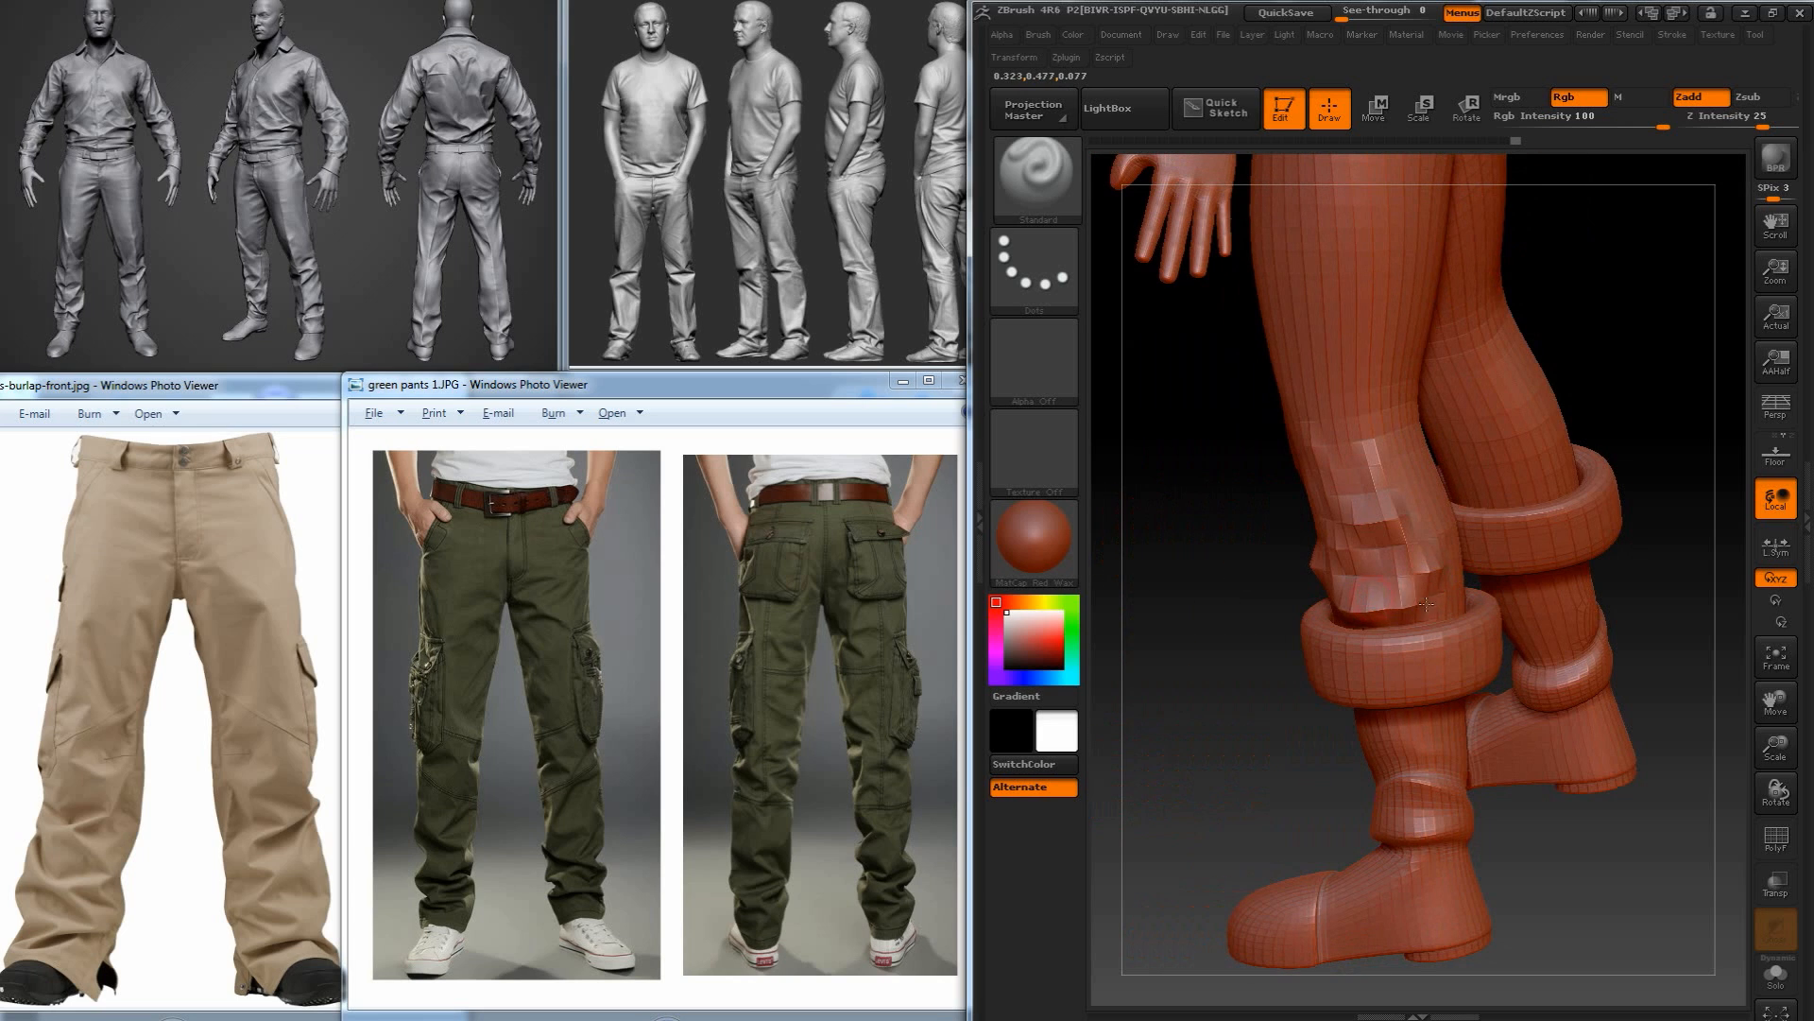
{"action": "left_click_drag", "start_coordinate": [1569, 389], "coordinate": [1629, 369]}
{"action": "left_click_drag", "start_coordinate": [1540, 440], "coordinate": [1450, 579]}
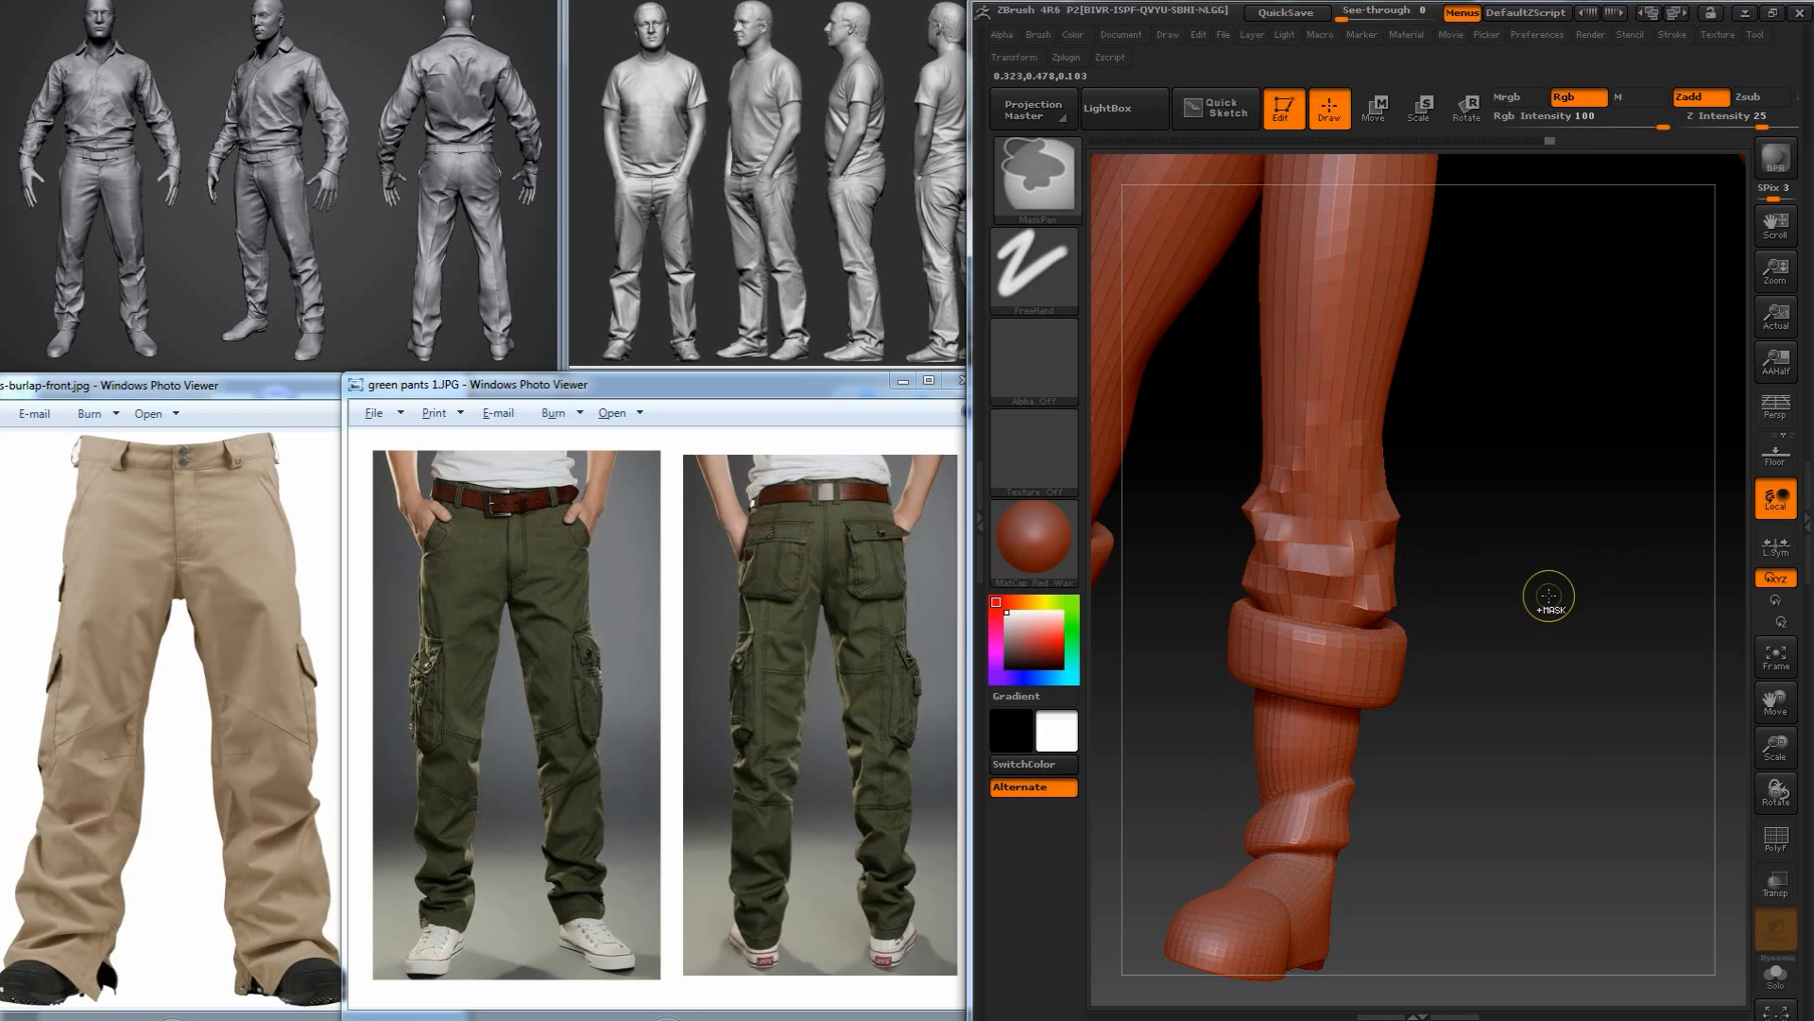
Subdivide the body mesh to level 4 and check its subdivision level and point count.
{"action": "left_click_drag", "start_coordinate": [1511, 558], "coordinate": [1506, 551]}
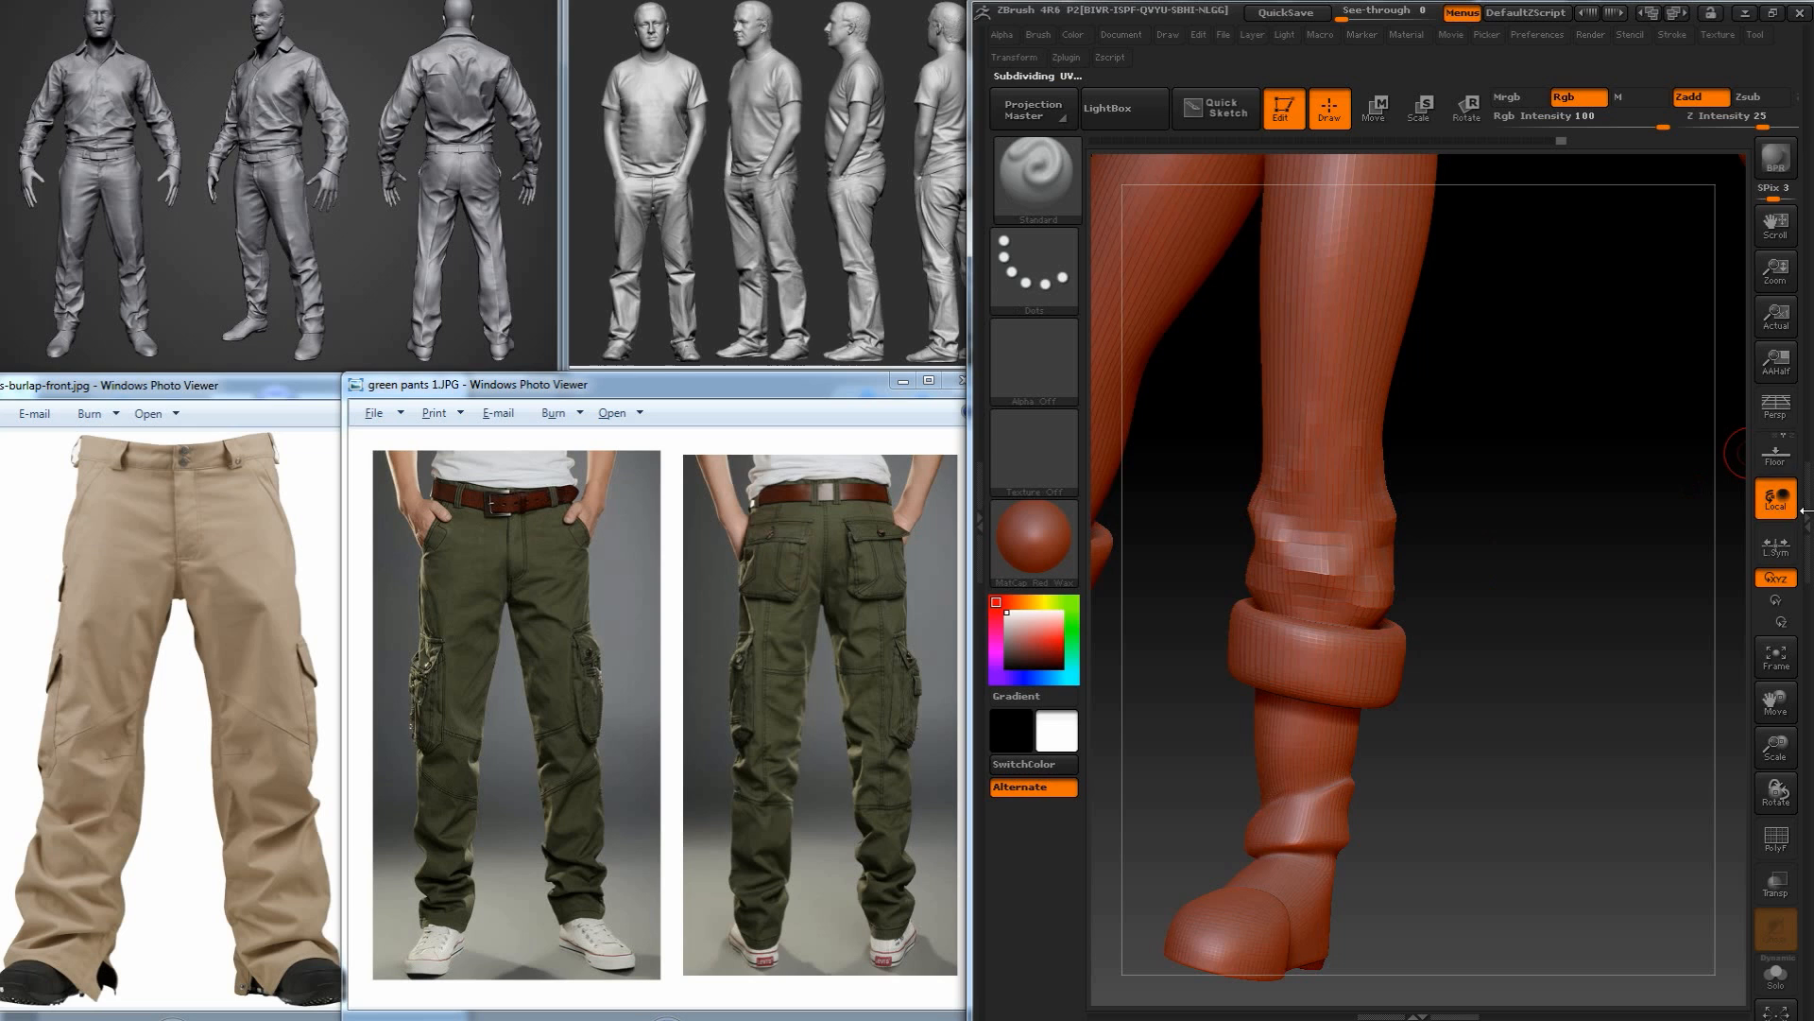
{"action": "left_click", "coordinate": [1806, 515]}
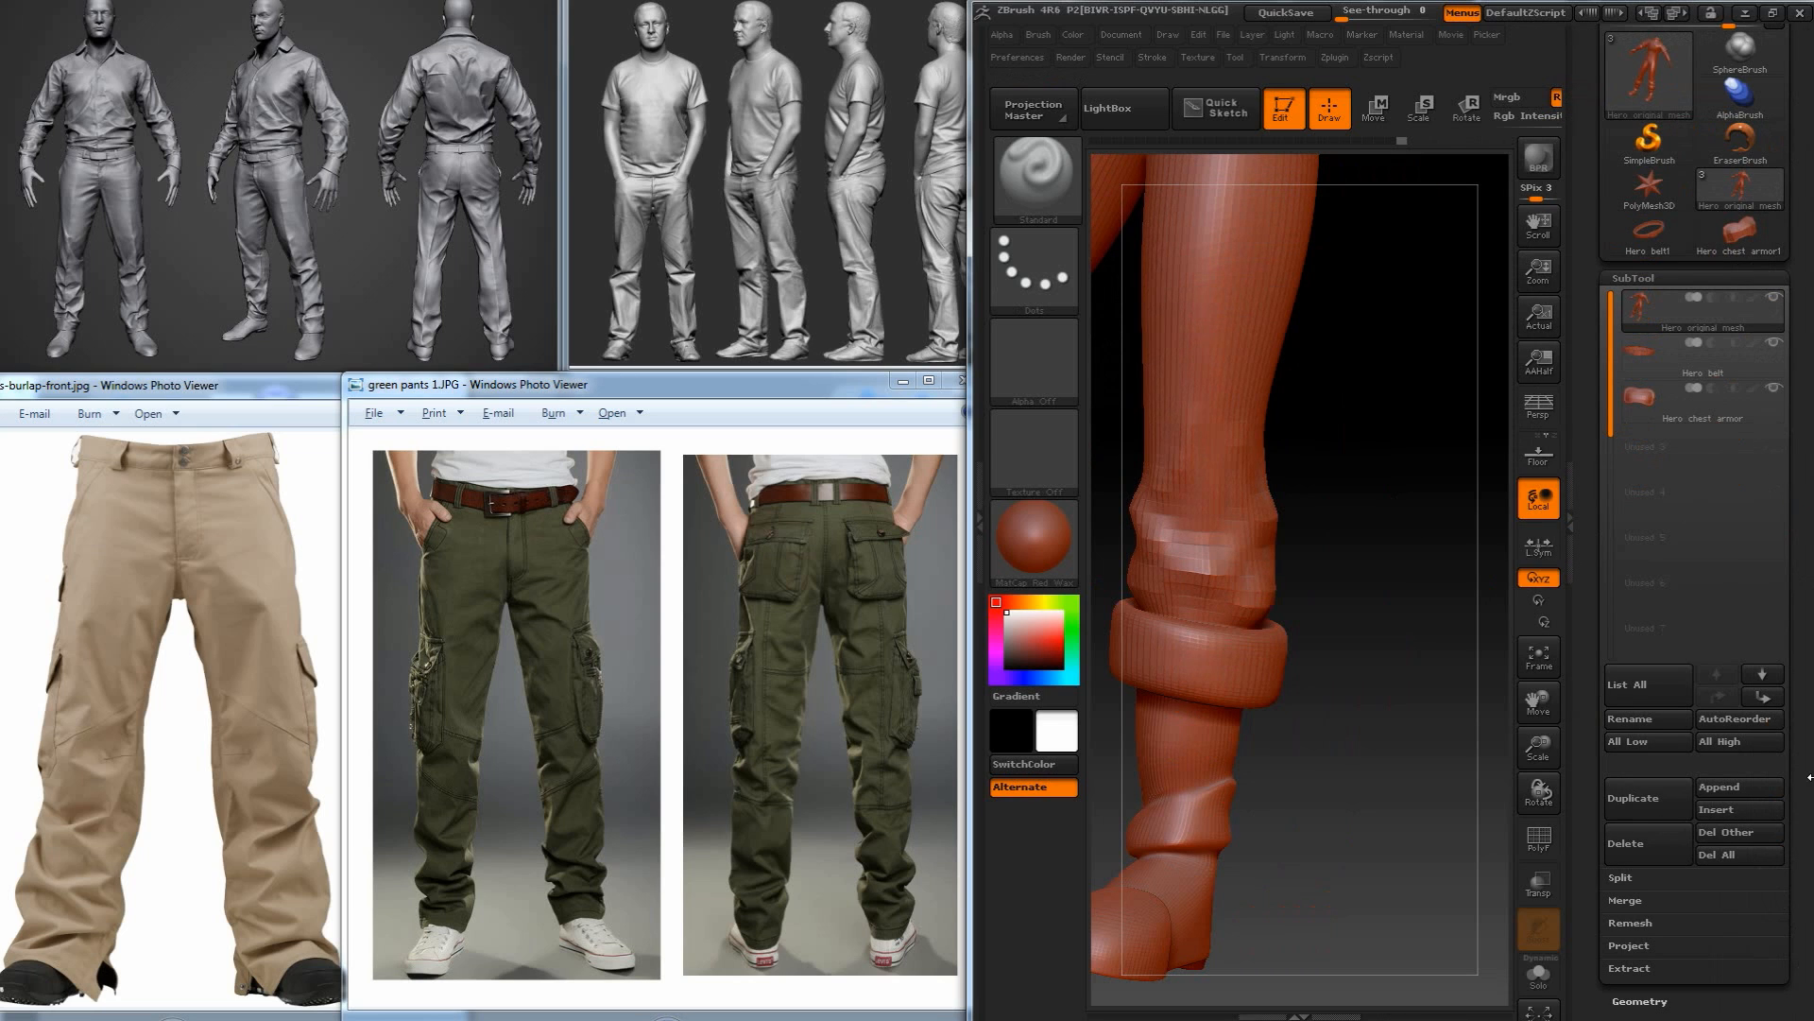
{"action": "scroll", "coordinate": [1803, 773], "scroll_direction": "down", "scroll_amount": 2}
{"action": "left_click", "coordinate": [1640, 866]}
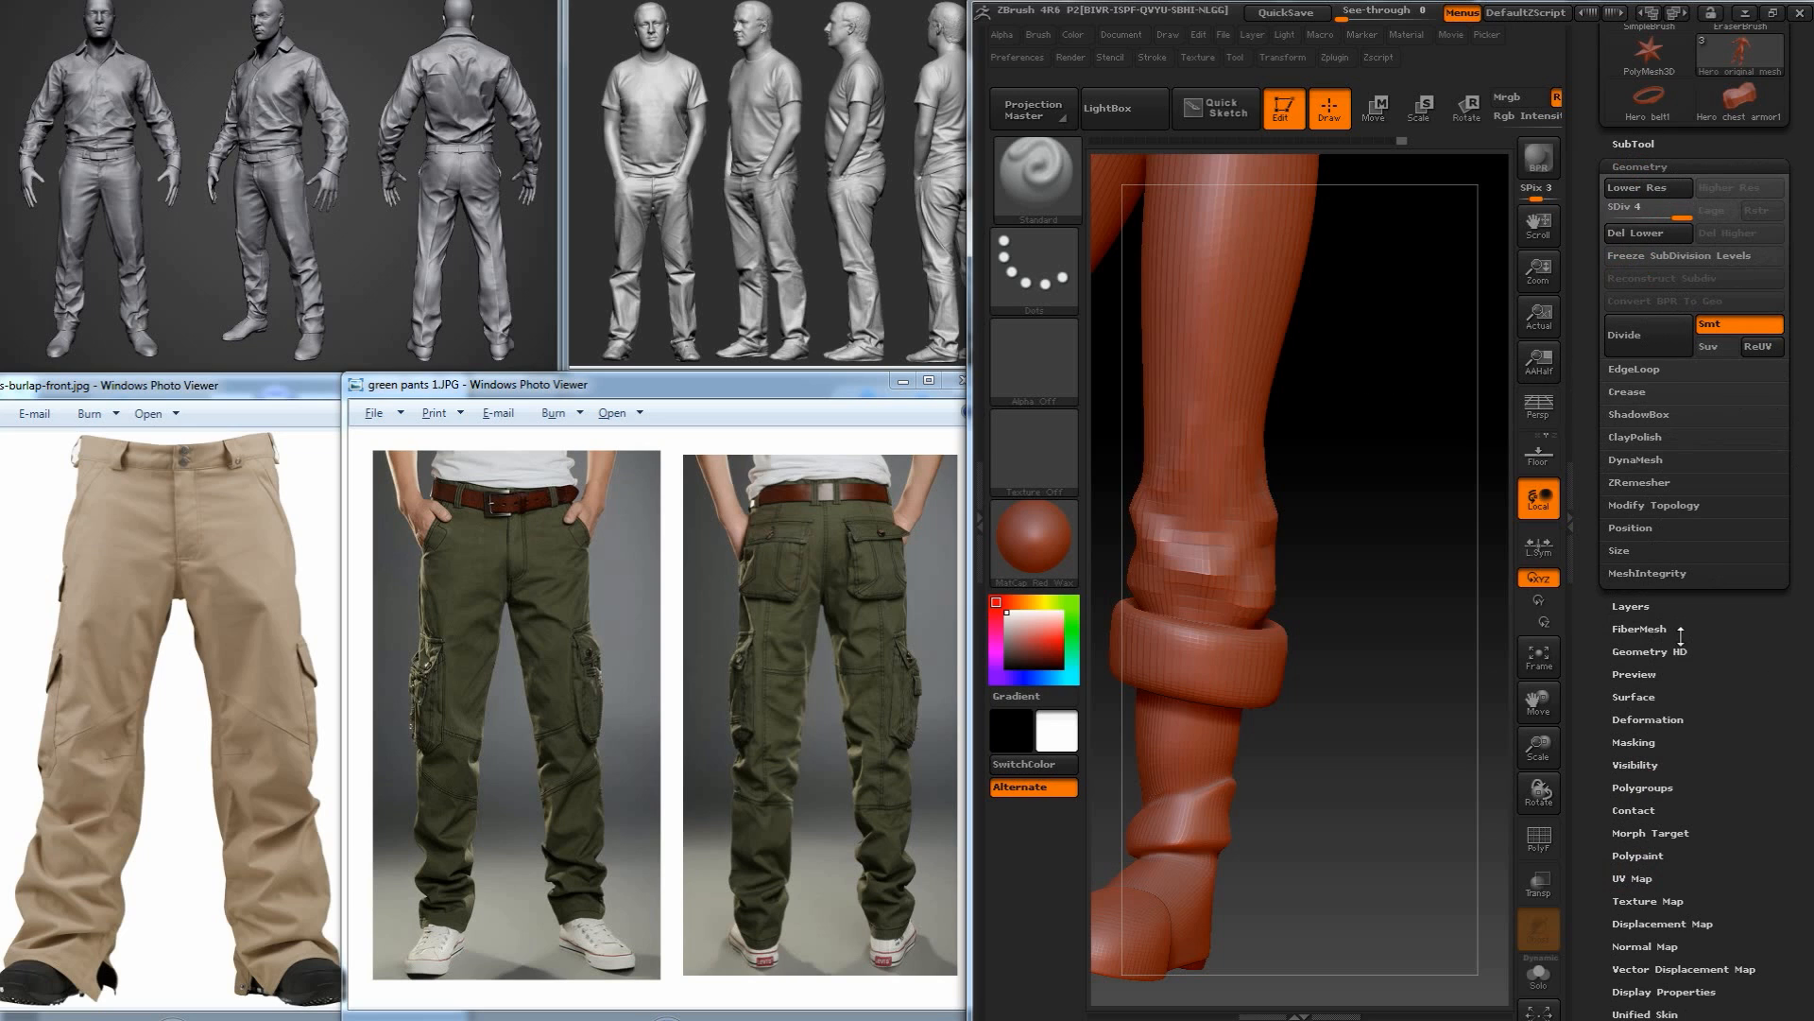
{"action": "left_click", "coordinate": [1571, 530]}
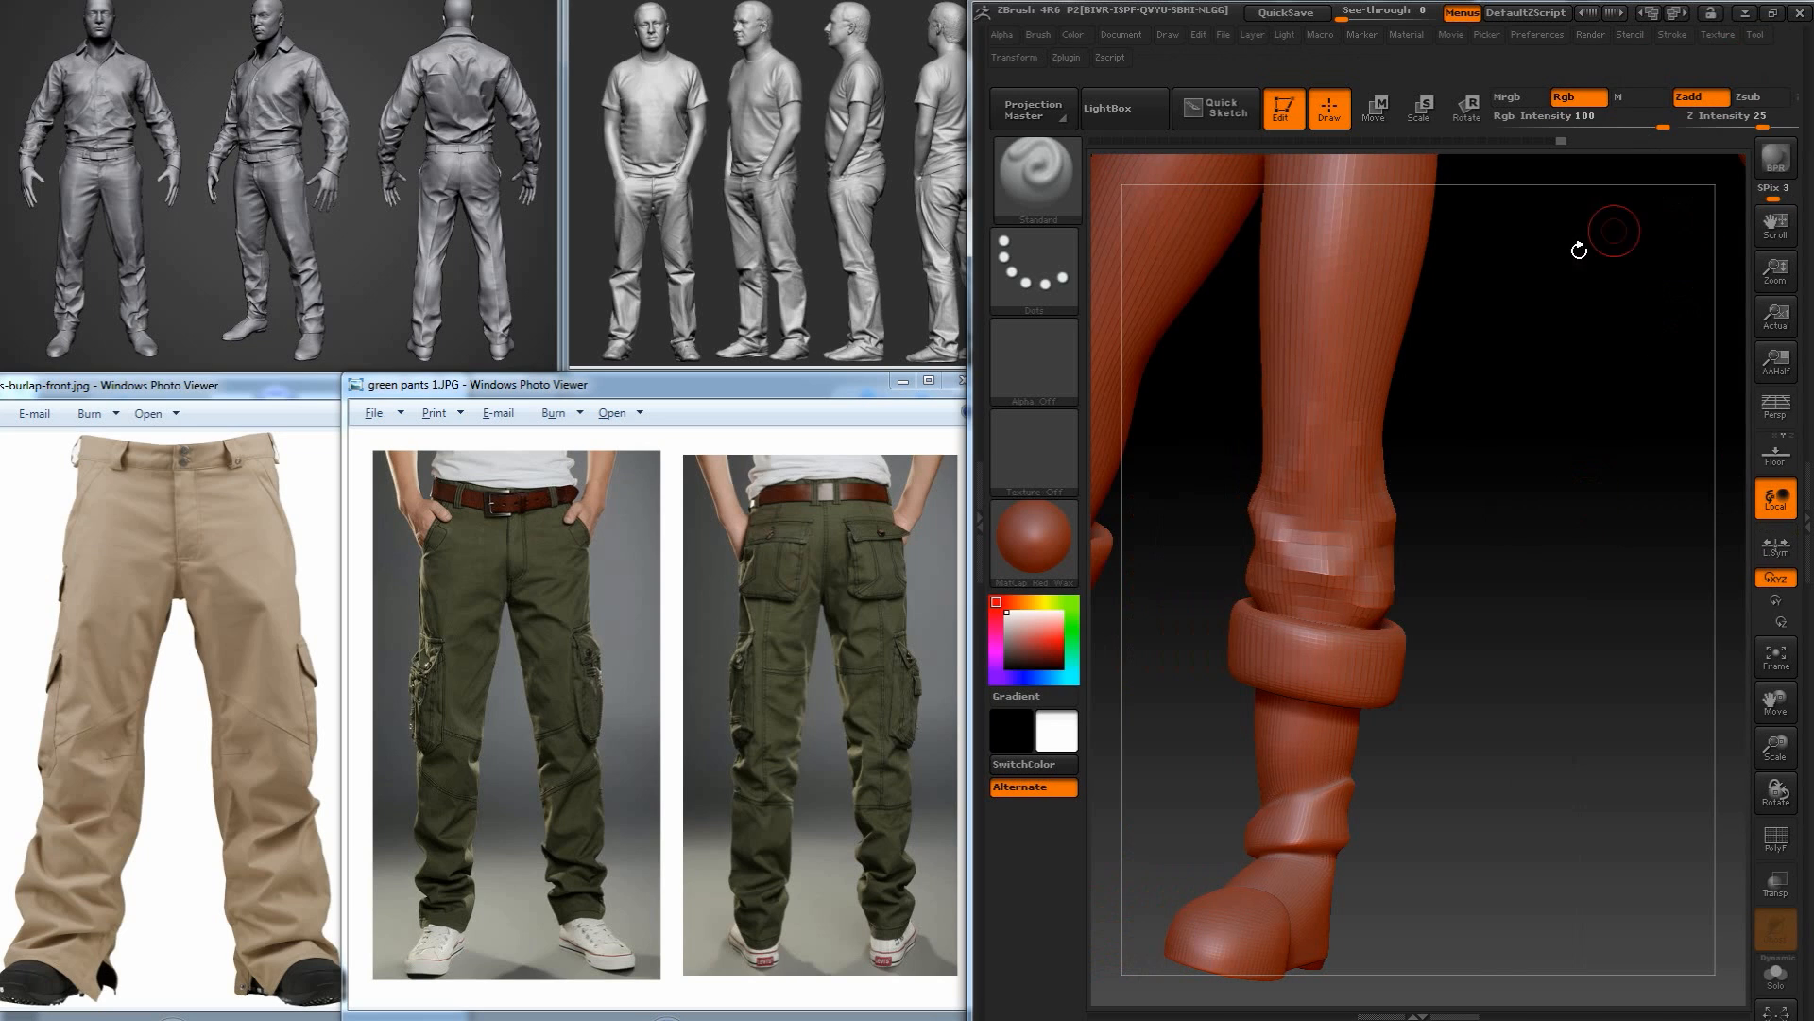
{"action": "left_click_drag", "start_coordinate": [971, 327], "coordinate": [516, 328]}
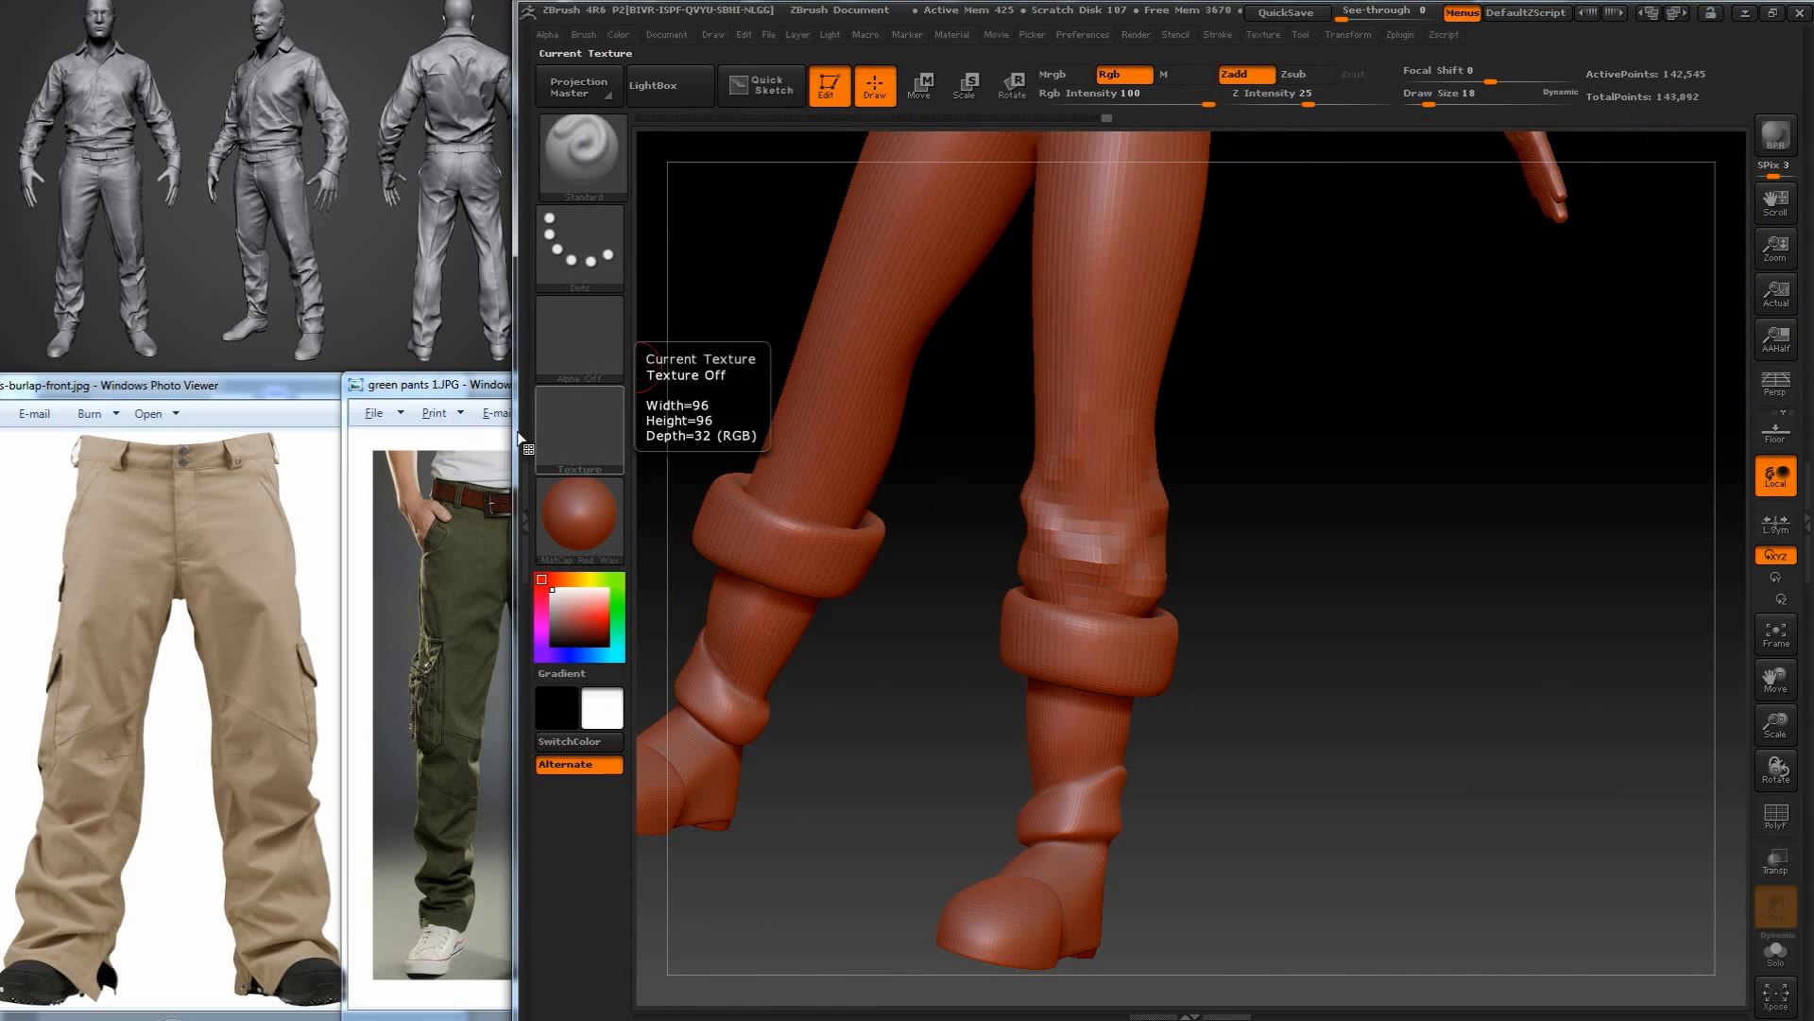
{"action": "left_click_drag", "start_coordinate": [517, 439], "coordinate": [993, 460]}
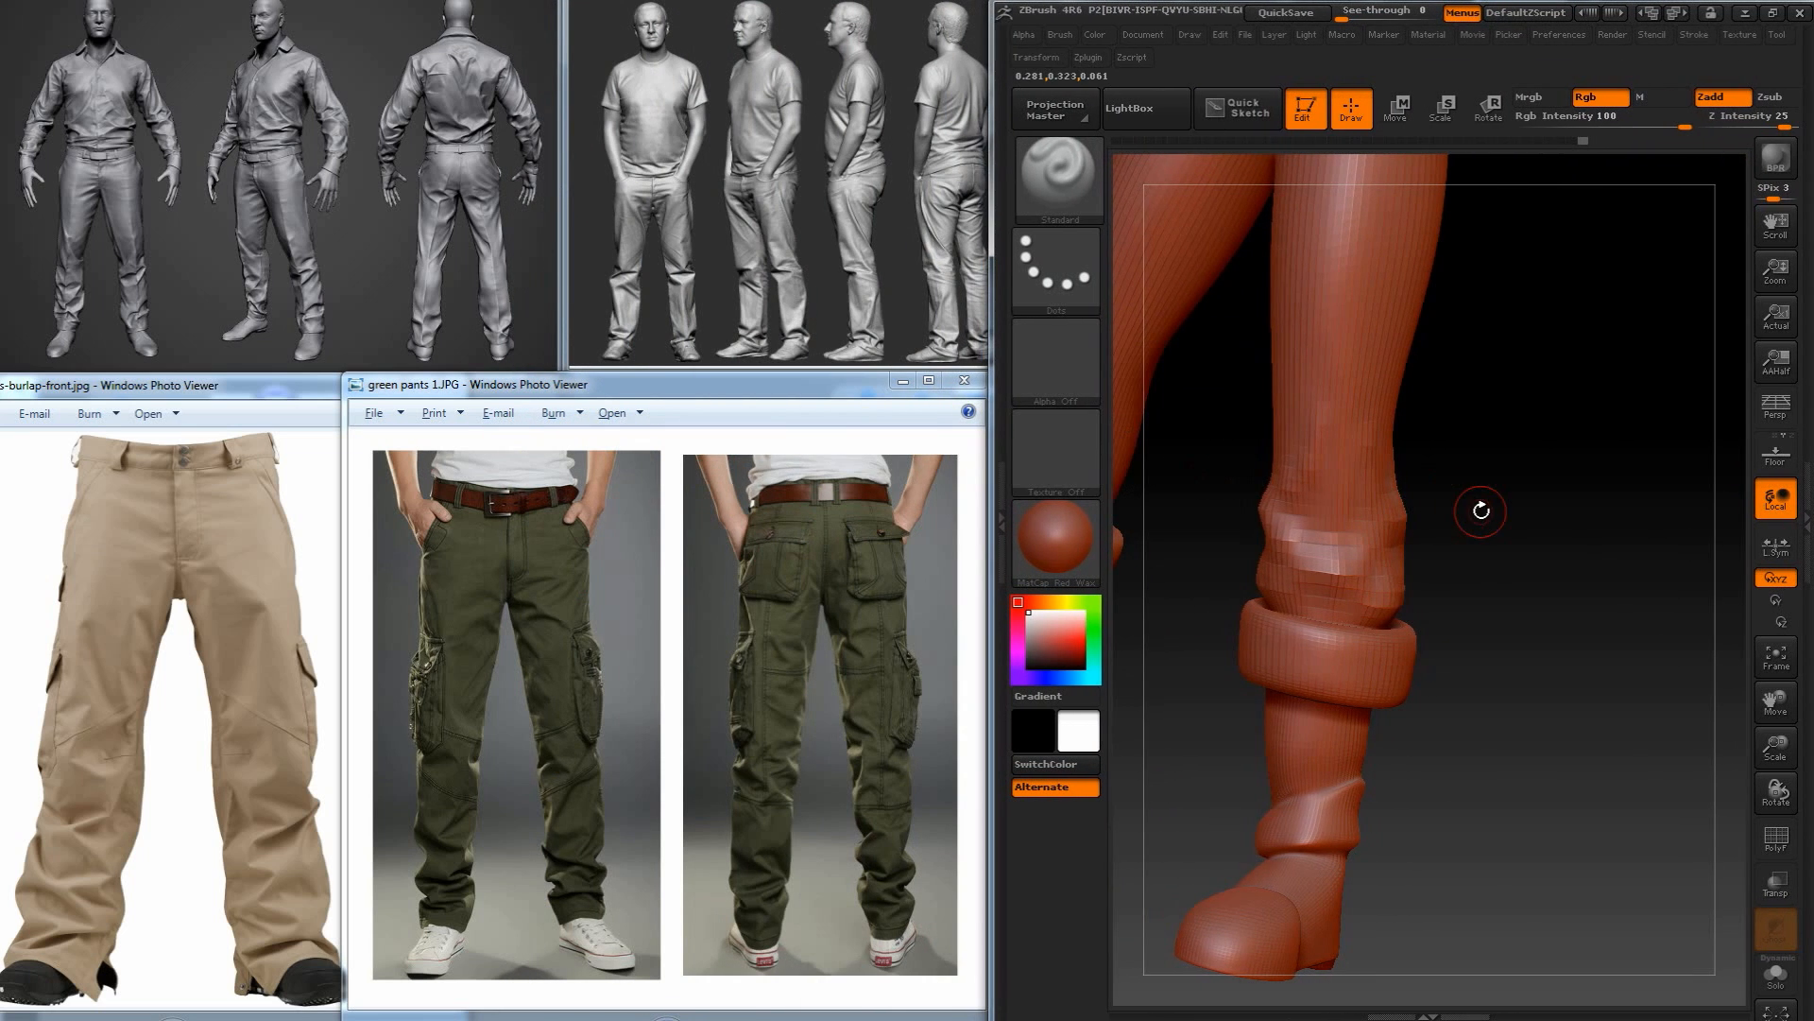
Smooth the blocky folds above the left boot cuff and rework them into clearer creases around the lower leg.
{"action": "left_click_drag", "start_coordinate": [1481, 510], "coordinate": [1464, 454]}
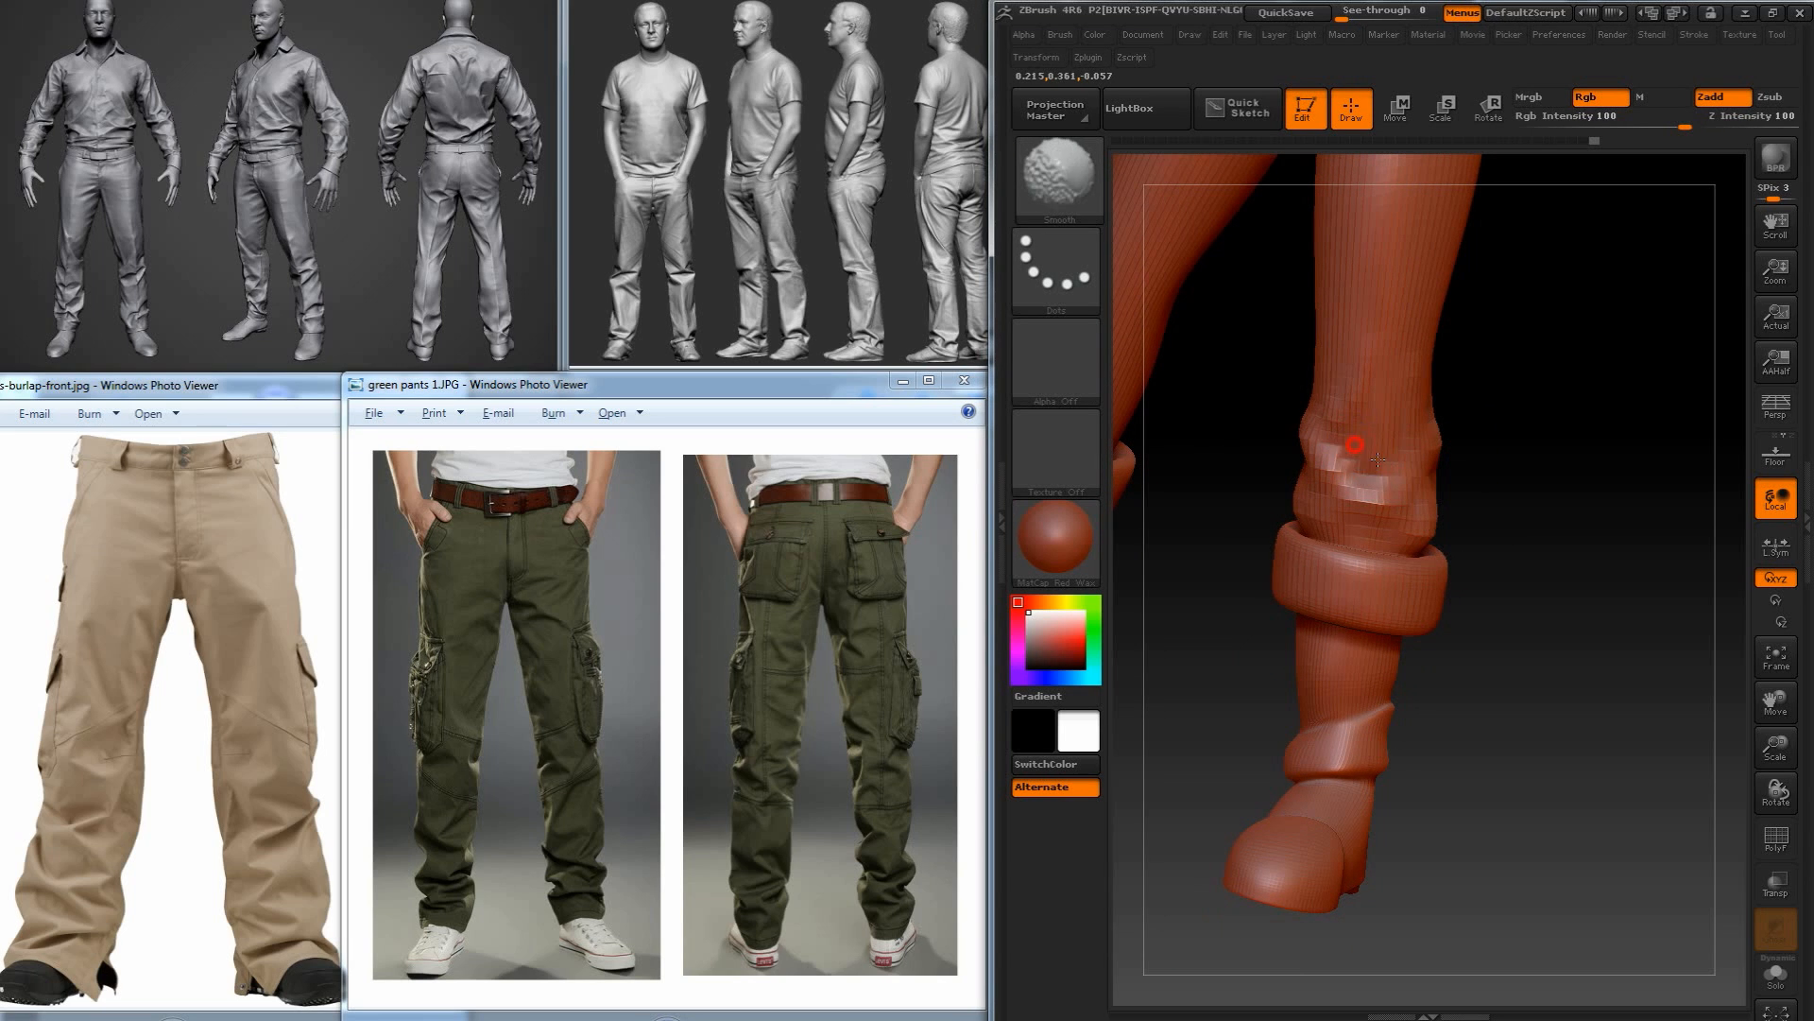
{"action": "left_click_drag", "start_coordinate": [1501, 411], "coordinate": [1426, 454]}
{"action": "left_click_drag", "start_coordinate": [1347, 522], "coordinate": [1319, 515]}
{"action": "mouse_move", "coordinate": [1494, 451]}
{"action": "left_mouse_down"}
{"action": "mouse_move", "coordinate": [1418, 450]}
{"action": "mouse_move", "coordinate": [1575, 276]}
{"action": "mouse_move", "coordinate": [1499, 465]}
{"action": "mouse_move", "coordinate": [1446, 494]}
{"action": "mouse_move", "coordinate": [1271, 465]}
{"action": "left_mouse_up"}
{"action": "mouse_move", "coordinate": [1380, 477]}
{"action": "left_mouse_down"}
{"action": "mouse_move", "coordinate": [1351, 558]}
{"action": "mouse_move", "coordinate": [1381, 555]}
{"action": "mouse_move", "coordinate": [1351, 530]}
{"action": "left_mouse_up"}
{"action": "left_click_drag", "start_coordinate": [1228, 522], "coordinate": [1236, 463]}
{"action": "mouse_move", "coordinate": [1370, 482]}
{"action": "left_mouse_down"}
{"action": "mouse_move", "coordinate": [1295, 527]}
{"action": "mouse_move", "coordinate": [1352, 501]}
{"action": "mouse_move", "coordinate": [1323, 558]}
{"action": "mouse_move", "coordinate": [1231, 578]}
{"action": "mouse_move", "coordinate": [1369, 656]}
{"action": "left_mouse_up"}
{"action": "left_click_drag", "start_coordinate": [1271, 591], "coordinate": [1219, 614]}
{"action": "mouse_move", "coordinate": [1361, 633]}
{"action": "left_mouse_down"}
{"action": "mouse_move", "coordinate": [1408, 680]}
{"action": "mouse_move", "coordinate": [1448, 646]}
{"action": "mouse_move", "coordinate": [1544, 466]}
{"action": "mouse_move", "coordinate": [1563, 474]}
{"action": "mouse_move", "coordinate": [1507, 498]}
{"action": "mouse_move", "coordinate": [1536, 479]}
{"action": "mouse_move", "coordinate": [1497, 477]}
{"action": "mouse_move", "coordinate": [1412, 519]}
{"action": "mouse_move", "coordinate": [1367, 489]}
{"action": "mouse_move", "coordinate": [1427, 520]}
{"action": "left_mouse_up"}
{"action": "mouse_move", "coordinate": [1367, 463]}
{"action": "left_mouse_down"}
{"action": "mouse_move", "coordinate": [1322, 352]}
{"action": "mouse_move", "coordinate": [1362, 462]}
{"action": "left_mouse_up"}
{"action": "mouse_move", "coordinate": [1532, 510]}
{"action": "left_mouse_down"}
{"action": "mouse_move", "coordinate": [1480, 528]}
{"action": "mouse_move", "coordinate": [1399, 418]}
{"action": "mouse_move", "coordinate": [1491, 491]}
{"action": "left_mouse_up"}
Sharpen the ridges of the folds around the left lower leg with the Pinch brush.
{"action": "key", "text": "b"}
{"action": "key", "text": "p"}
{"action": "left_click", "coordinate": [1240, 552]}
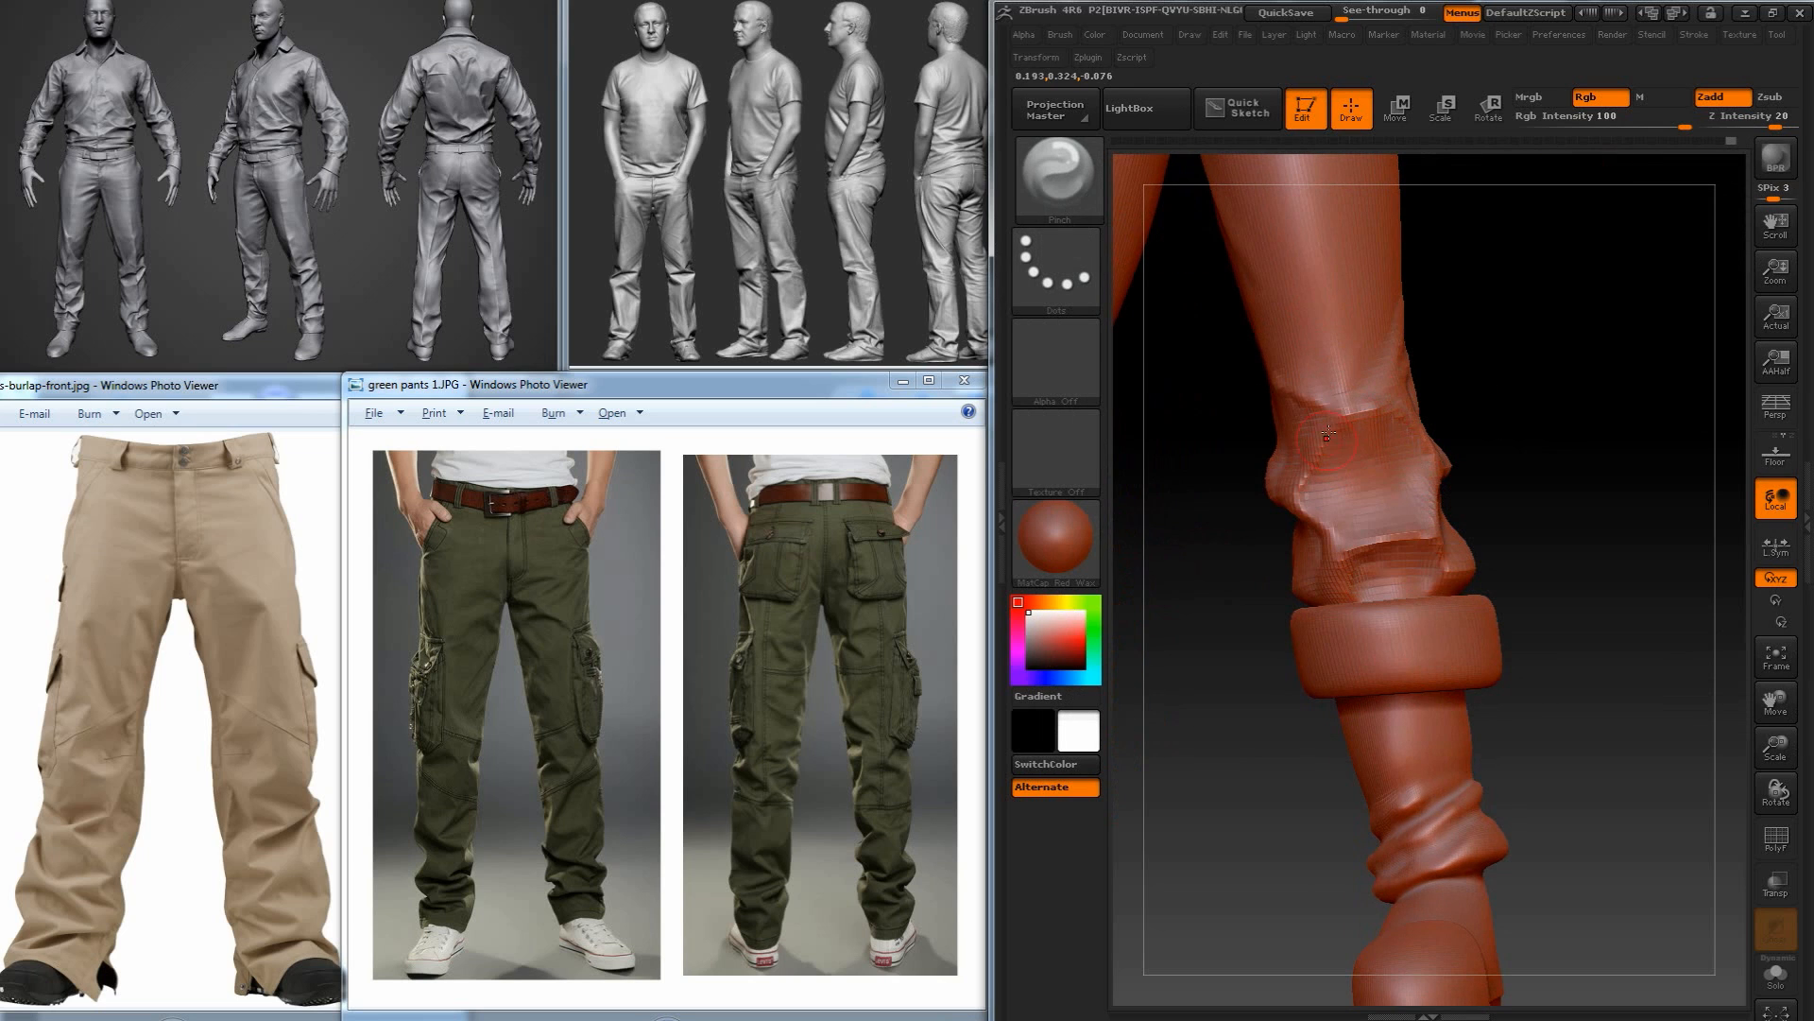
{"action": "mouse_move", "coordinate": [1427, 518]}
{"action": "left_mouse_down"}
{"action": "mouse_move", "coordinate": [1455, 478]}
{"action": "mouse_move", "coordinate": [1436, 480]}
{"action": "left_mouse_up"}
{"action": "left_click_drag", "start_coordinate": [1597, 454], "coordinate": [1432, 439]}
{"action": "left_click_drag", "start_coordinate": [1597, 407], "coordinate": [1550, 407]}
{"action": "left_click_drag", "start_coordinate": [1427, 426], "coordinate": [1403, 389]}
{"action": "left_click_drag", "start_coordinate": [1545, 354], "coordinate": [1600, 366]}
{"action": "left_click_drag", "start_coordinate": [1401, 400], "coordinate": [1377, 412]}
{"action": "left_click_drag", "start_coordinate": [1512, 378], "coordinate": [1564, 383]}
{"action": "left_click_drag", "start_coordinate": [1370, 410], "coordinate": [1344, 403]}
{"action": "mouse_move", "coordinate": [1461, 397]}
{"action": "left_mouse_down"}
{"action": "mouse_move", "coordinate": [1527, 402]}
{"action": "mouse_move", "coordinate": [1467, 416]}
{"action": "left_mouse_up"}
{"action": "mouse_move", "coordinate": [1431, 558]}
{"action": "left_mouse_down"}
{"action": "mouse_move", "coordinate": [1502, 523]}
{"action": "mouse_move", "coordinate": [1445, 613]}
{"action": "mouse_move", "coordinate": [1531, 554]}
{"action": "left_mouse_up"}
Return to the Standard brush and soften the folds above the left boot cuff by smoothing.
{"action": "key", "text": "b"}
{"action": "key", "text": "s"}
{"action": "key", "text": "m"}
{"action": "left_click_drag", "start_coordinate": [1383, 535], "coordinate": [1377, 543], "text": "shift"}
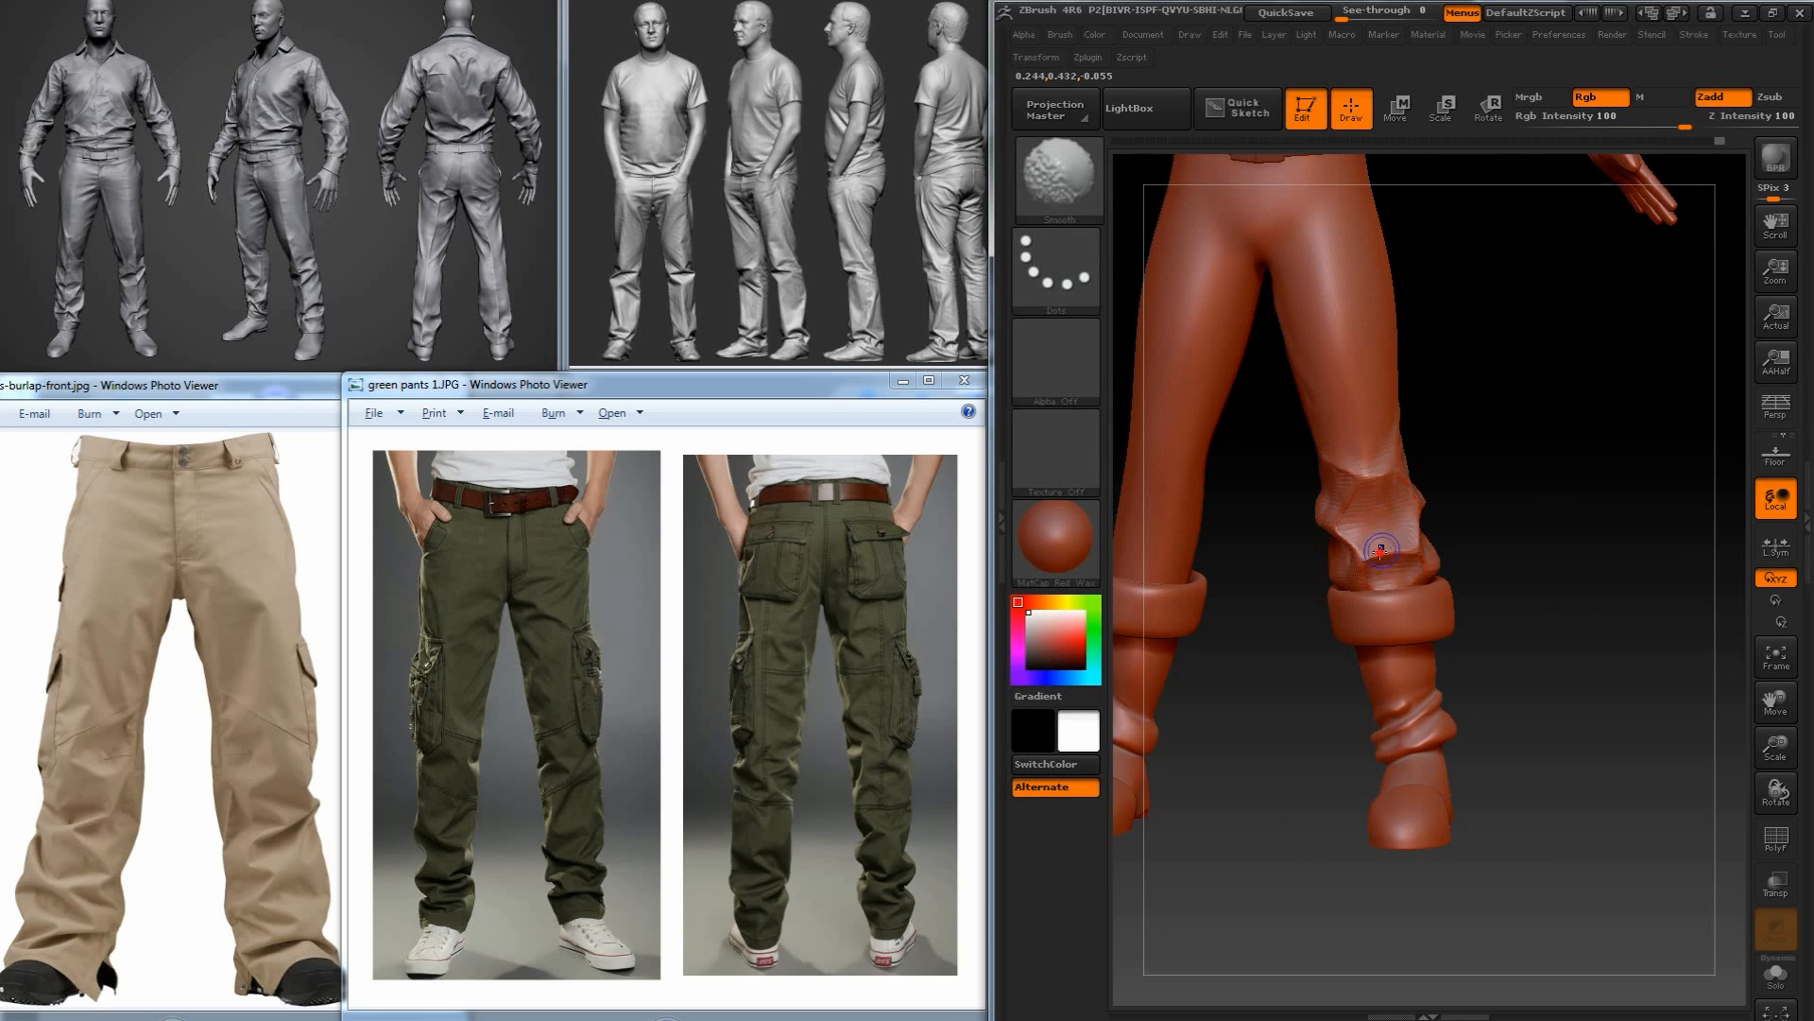
{"action": "left_click_drag", "start_coordinate": [1450, 487], "coordinate": [1487, 475]}
{"action": "mouse_move", "coordinate": [1486, 520]}
{"action": "left_mouse_down", "text": "shift"}
{"action": "mouse_move", "coordinate": [1511, 494]}
{"action": "mouse_move", "coordinate": [1371, 489]}
{"action": "mouse_move", "coordinate": [1420, 484]}
{"action": "mouse_move", "coordinate": [1503, 518]}
{"action": "mouse_move", "coordinate": [1483, 543]}
{"action": "mouse_move", "coordinate": [1494, 652]}
{"action": "mouse_move", "coordinate": [1567, 579]}
{"action": "mouse_move", "coordinate": [1578, 492]}
{"action": "left_mouse_up", "text": "shift"}
{"action": "key", "text": "shift"}
{"action": "key", "text": "shift"}
{"action": "key", "text": "shift"}
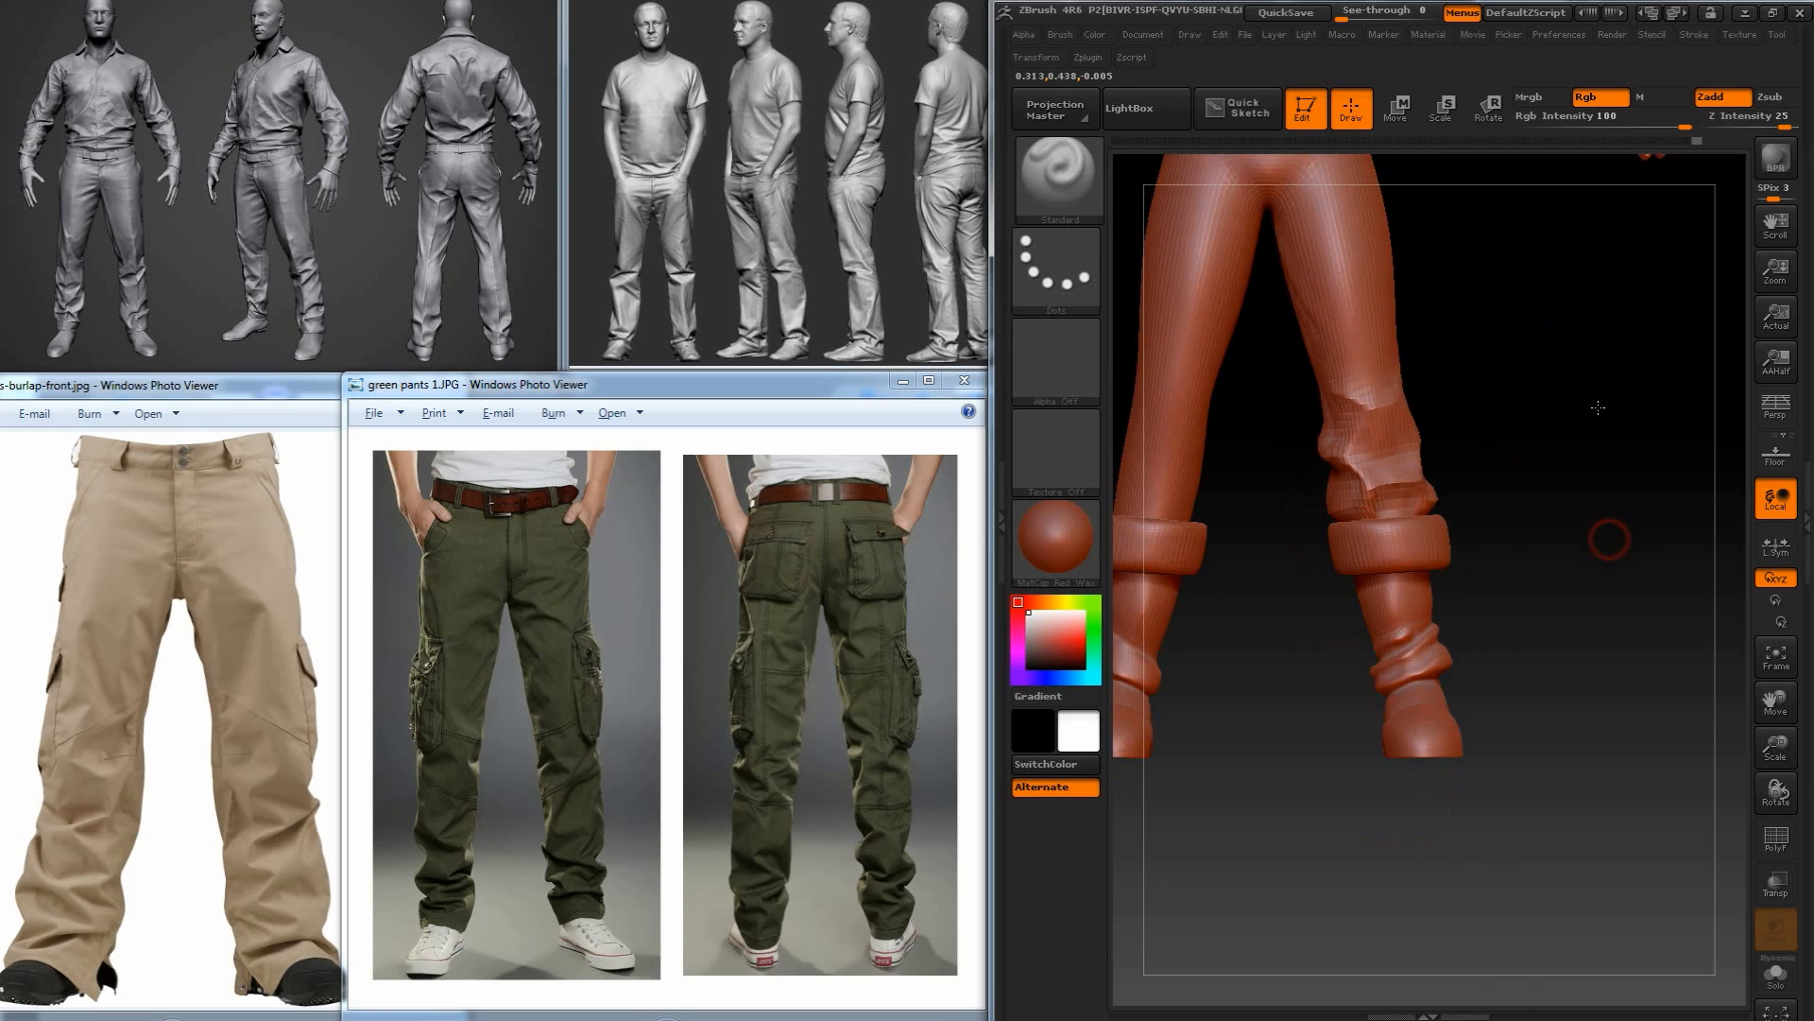
Sculpt a diagonal fold across the front of the shirt above the belt and smooth it into the cloth.
{"action": "left_click_drag", "start_coordinate": [1597, 407], "coordinate": [1585, 741], "text": "alt"}
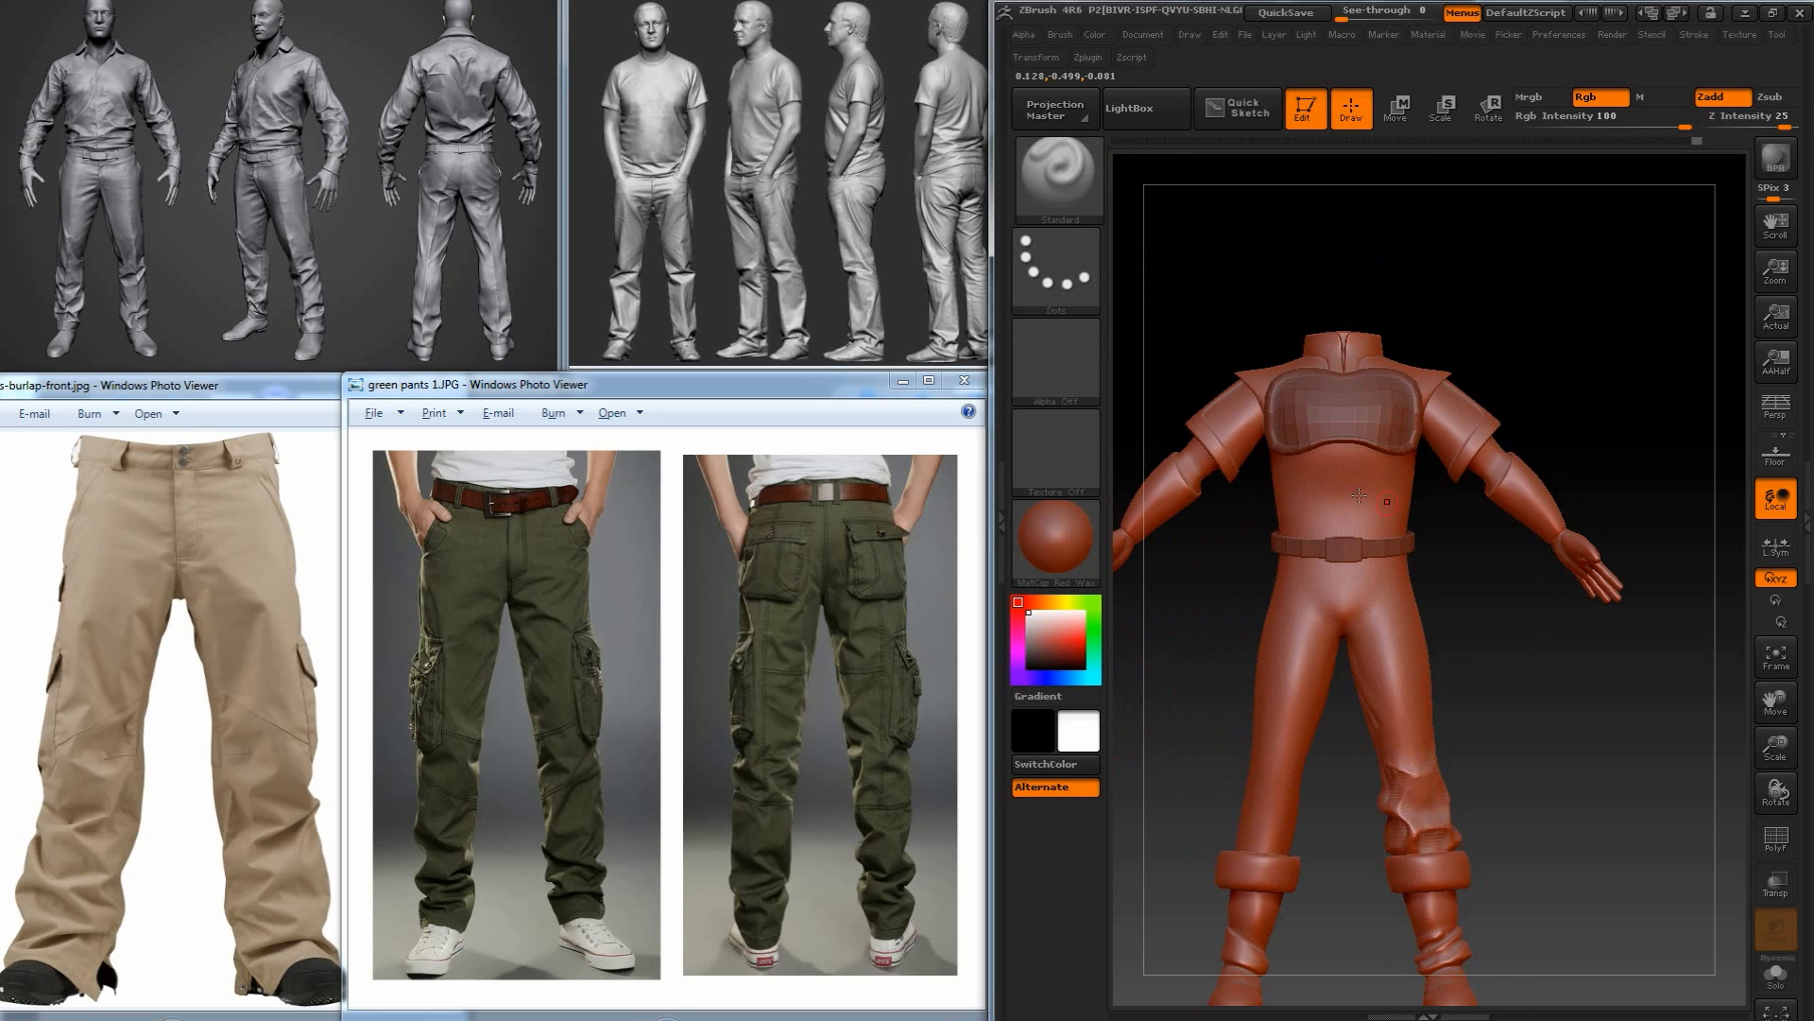
{"action": "left_click_drag", "start_coordinate": [1551, 633], "coordinate": [1545, 656], "text": "alt"}
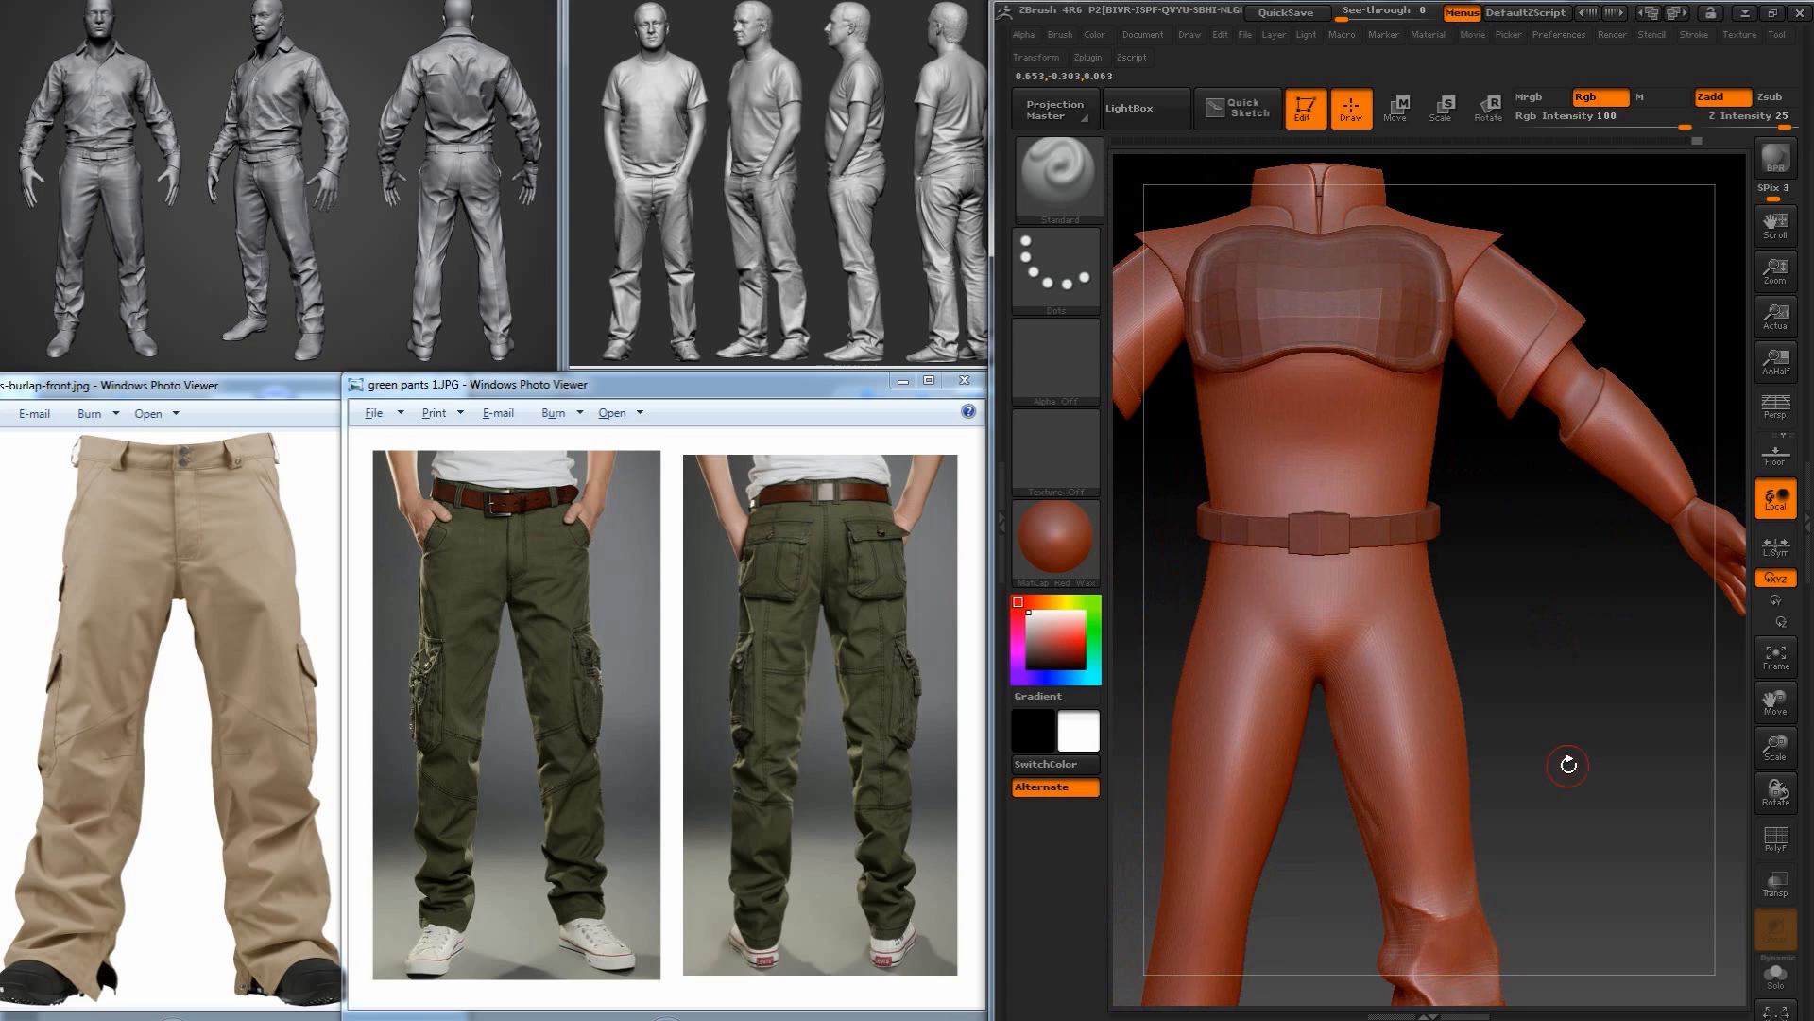
{"action": "left_click_drag", "start_coordinate": [1262, 490], "coordinate": [1395, 414]}
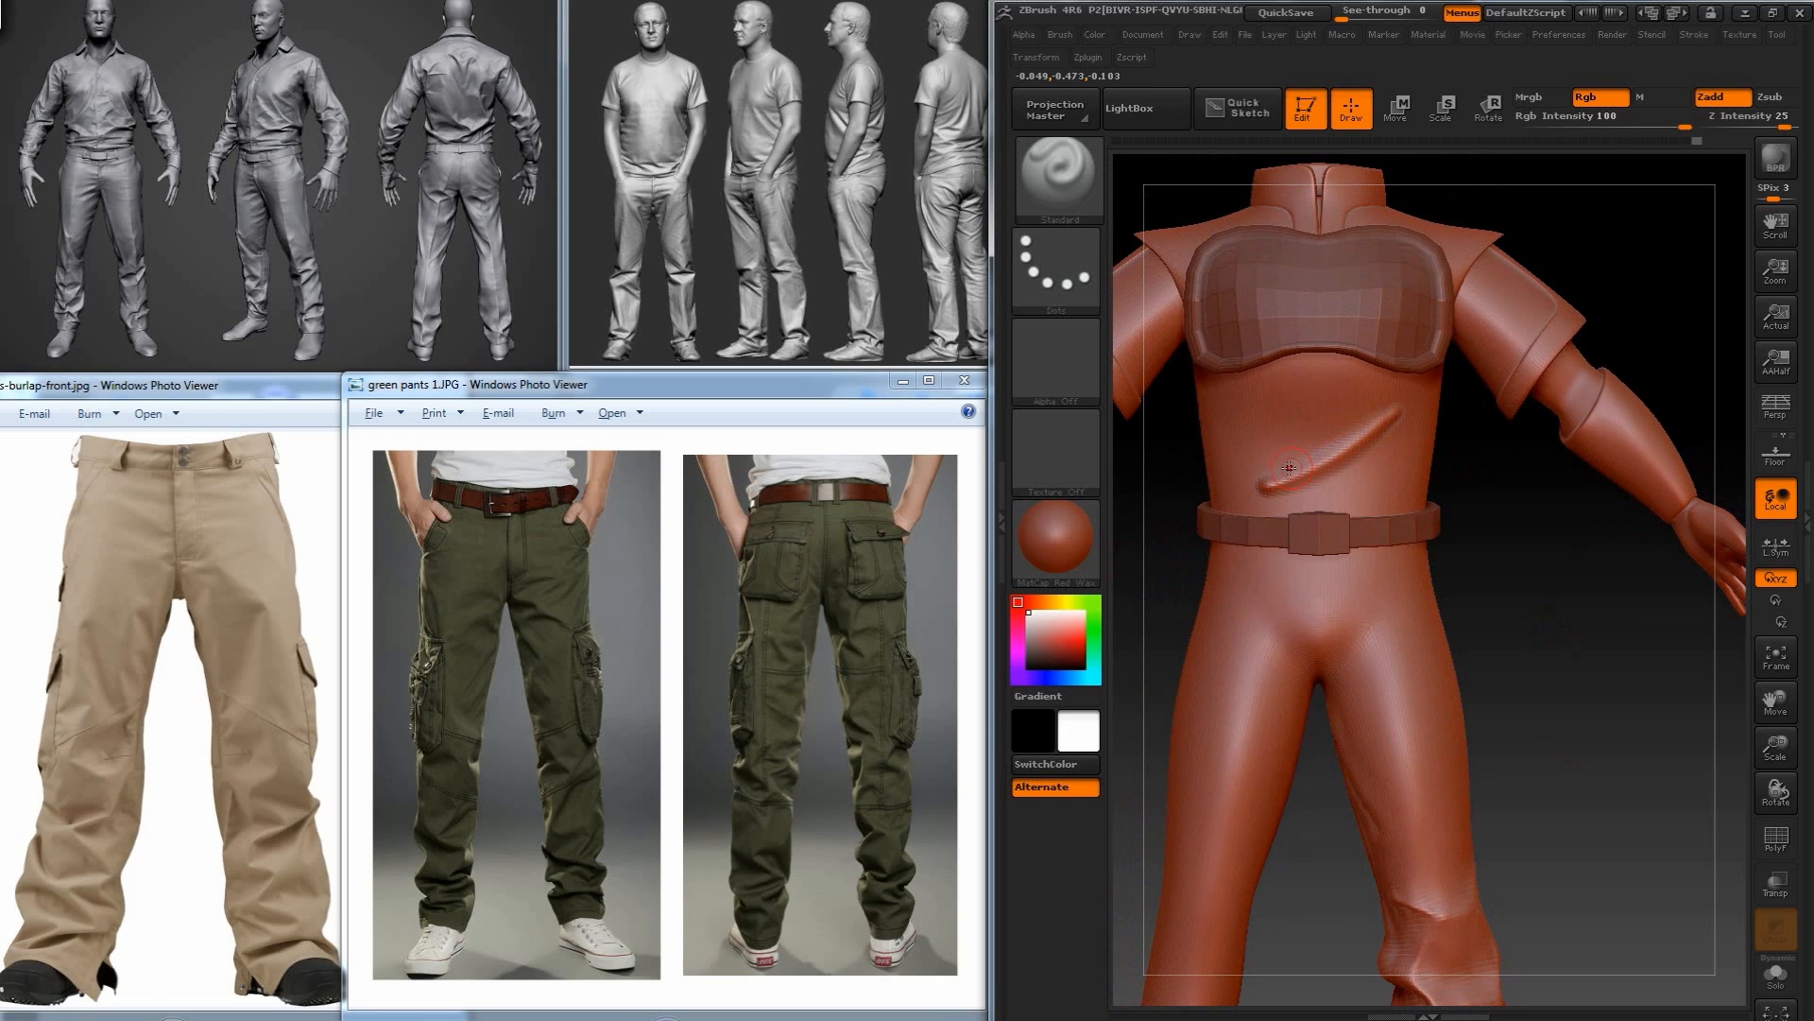
{"action": "key", "text": "shift"}
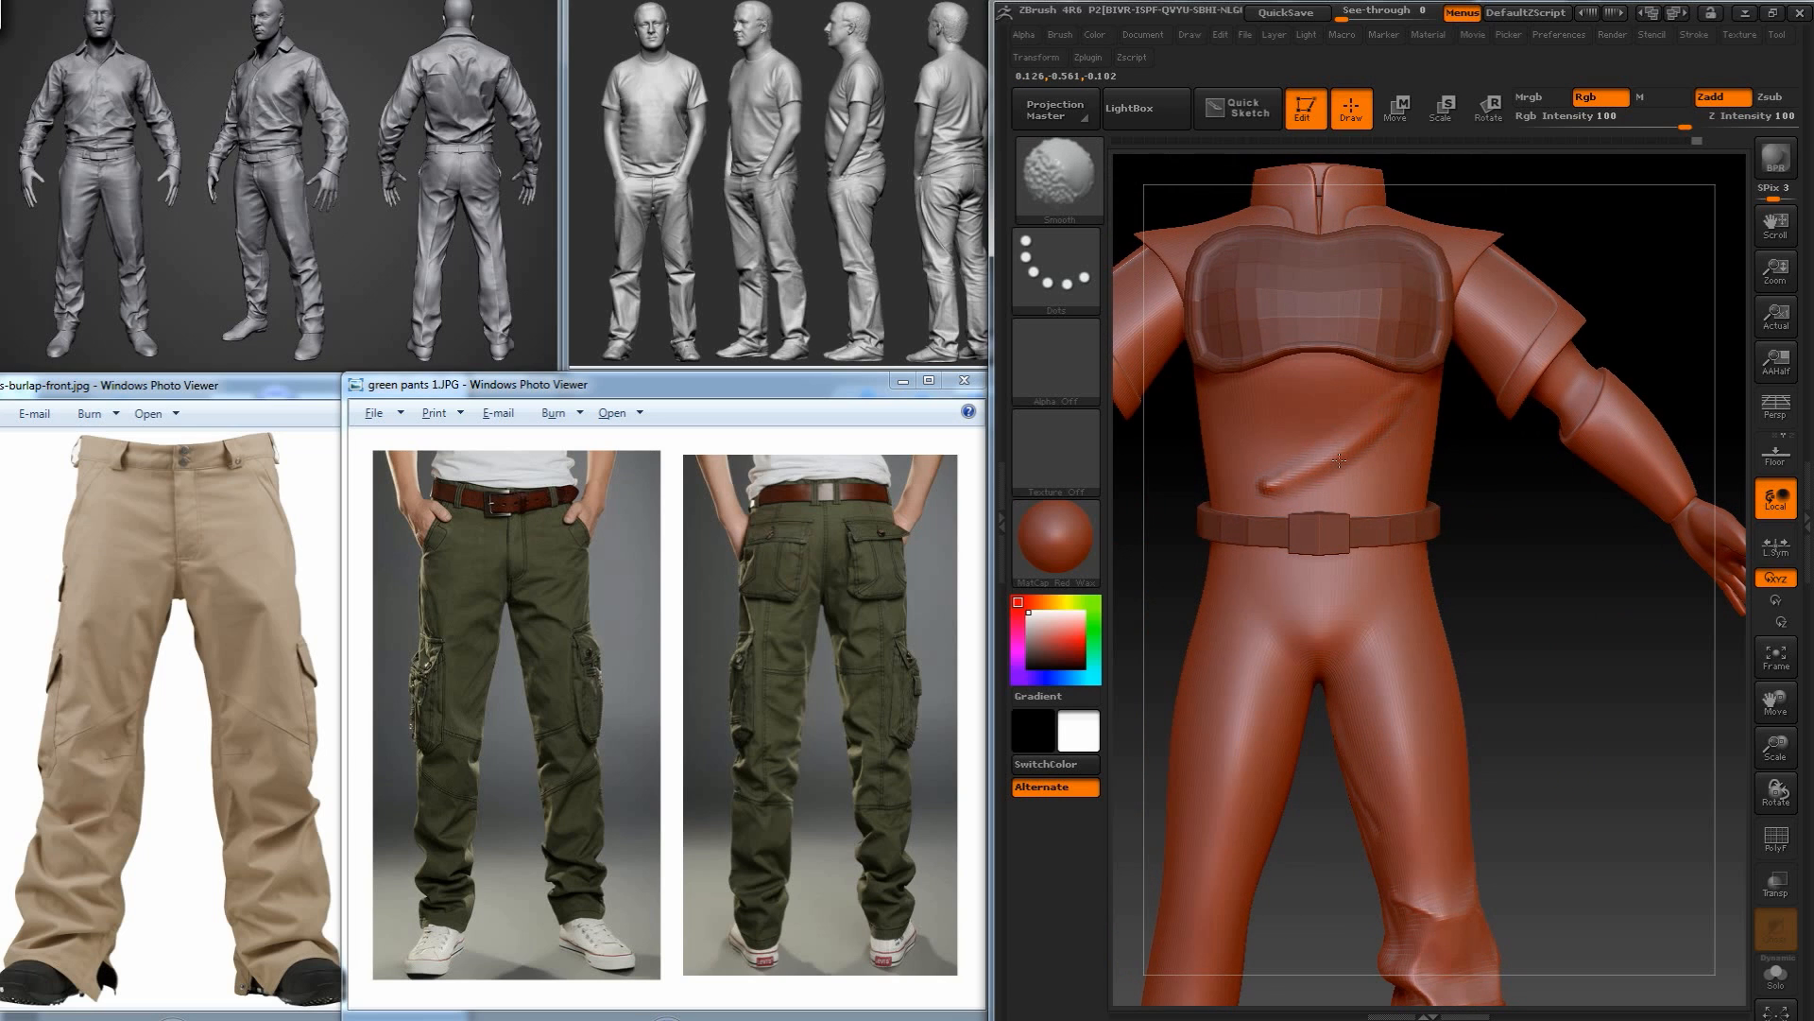
{"action": "mouse_move", "coordinate": [1274, 498]}
{"action": "left_mouse_down", "text": "shift"}
{"action": "mouse_move", "coordinate": [1286, 478]}
{"action": "mouse_move", "coordinate": [1228, 491]}
{"action": "mouse_move", "coordinate": [1250, 478]}
{"action": "left_mouse_up", "text": "shift"}
Sculpt compressed folds on the left side of the shirt's waist and blend their ends by smoothing.
{"action": "left_click_drag", "start_coordinate": [1167, 719], "coordinate": [1304, 718]}
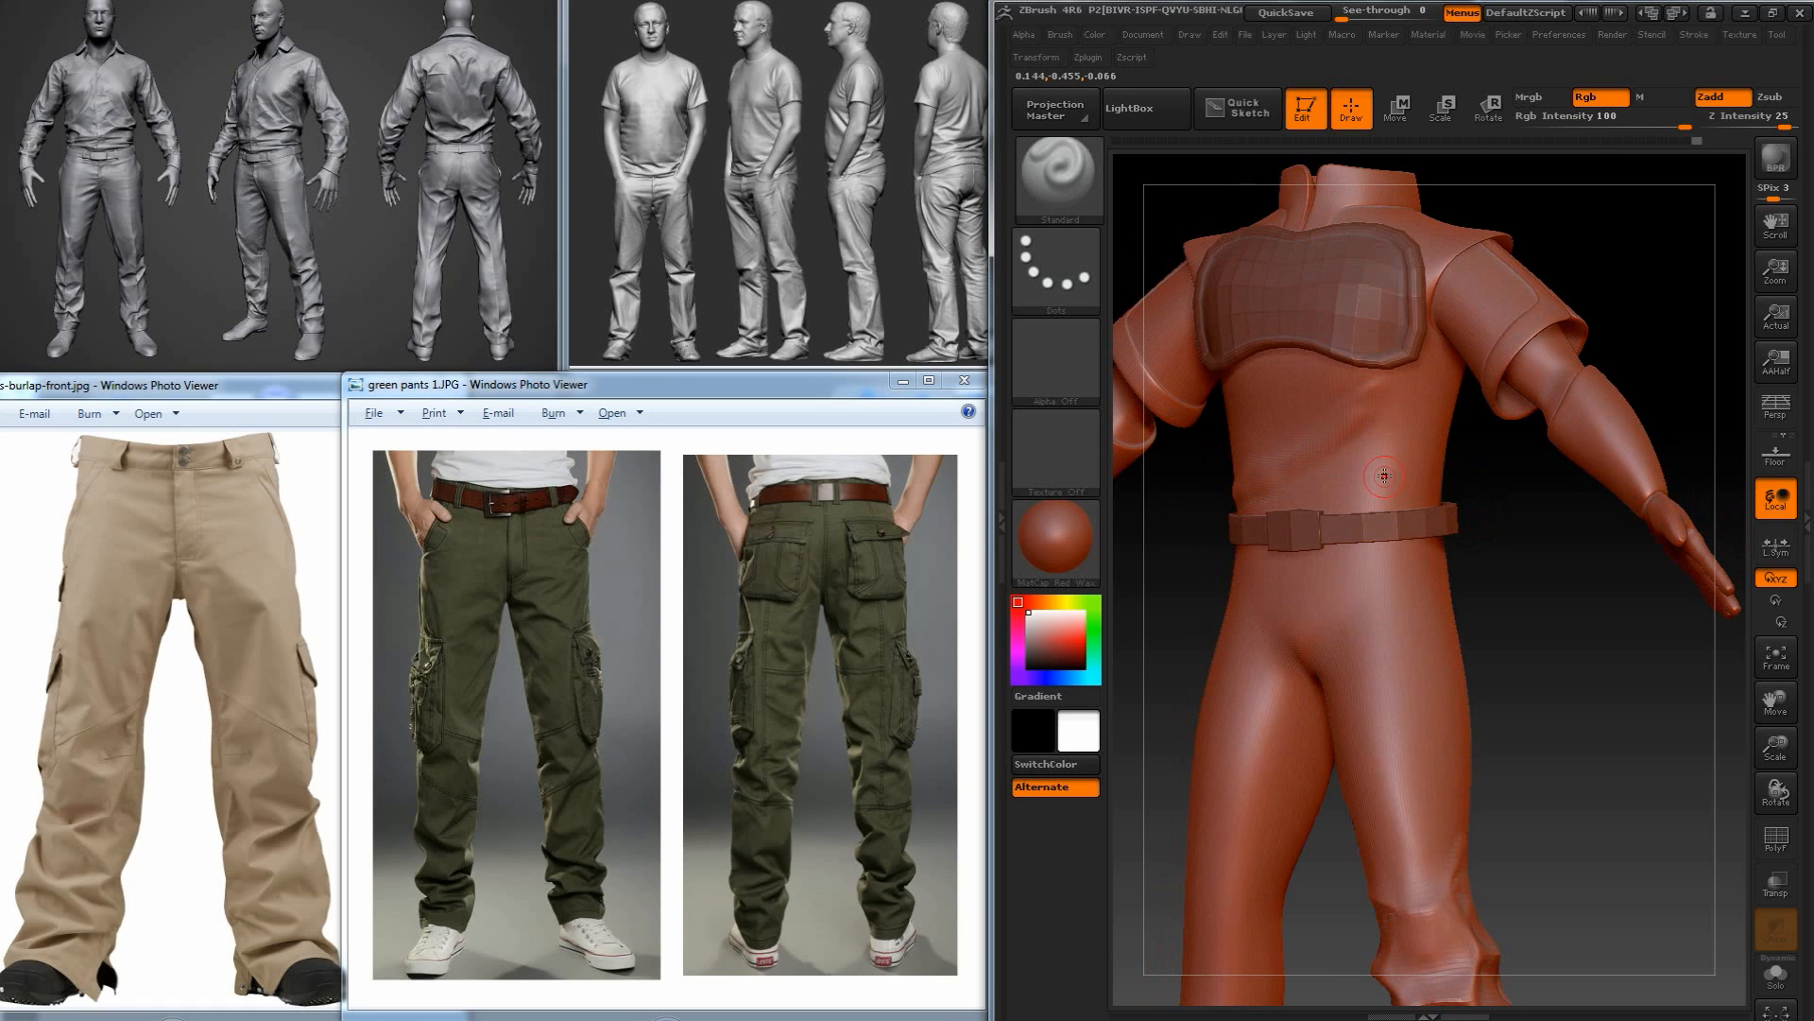
{"action": "mouse_move", "coordinate": [1365, 477]}
{"action": "left_mouse_down"}
{"action": "mouse_move", "coordinate": [1432, 461]}
{"action": "mouse_move", "coordinate": [1451, 430]}
{"action": "mouse_move", "coordinate": [1399, 434]}
{"action": "mouse_move", "coordinate": [1446, 427]}
{"action": "left_mouse_up"}
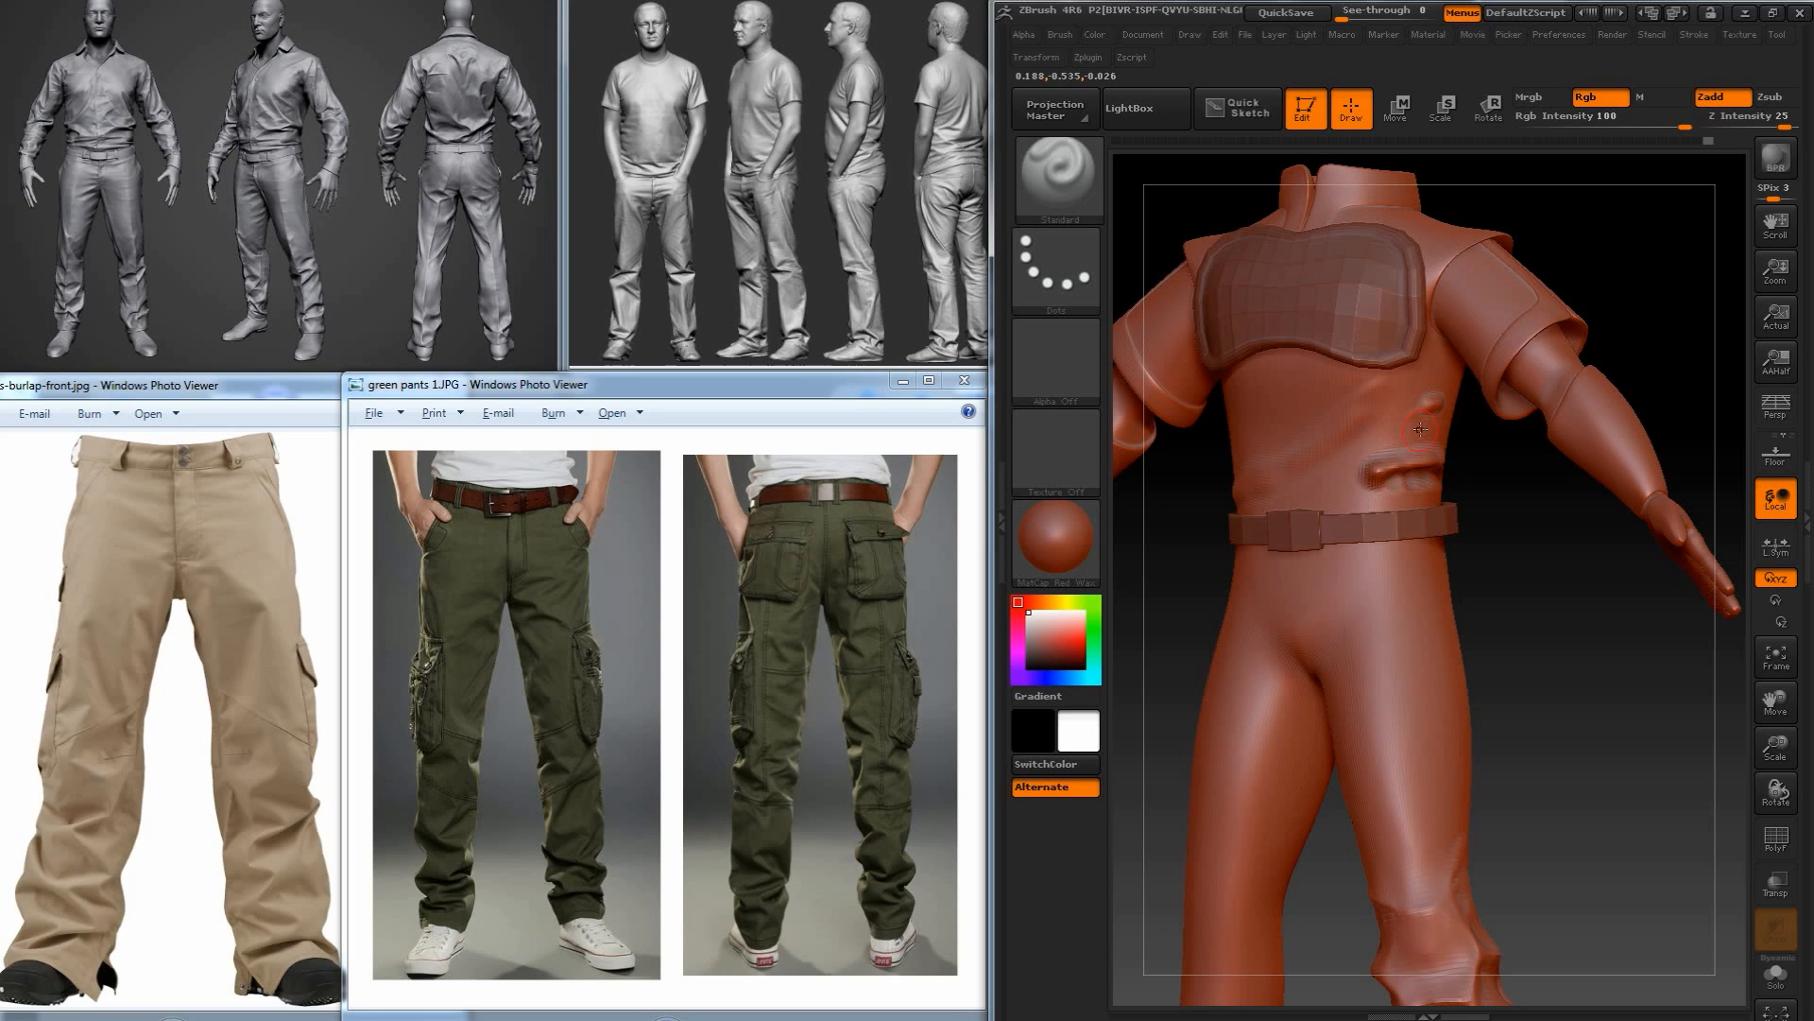
{"action": "key", "text": "shift+f"}
{"action": "left_click_drag", "start_coordinate": [1391, 416], "coordinate": [1448, 375], "text": "shift"}
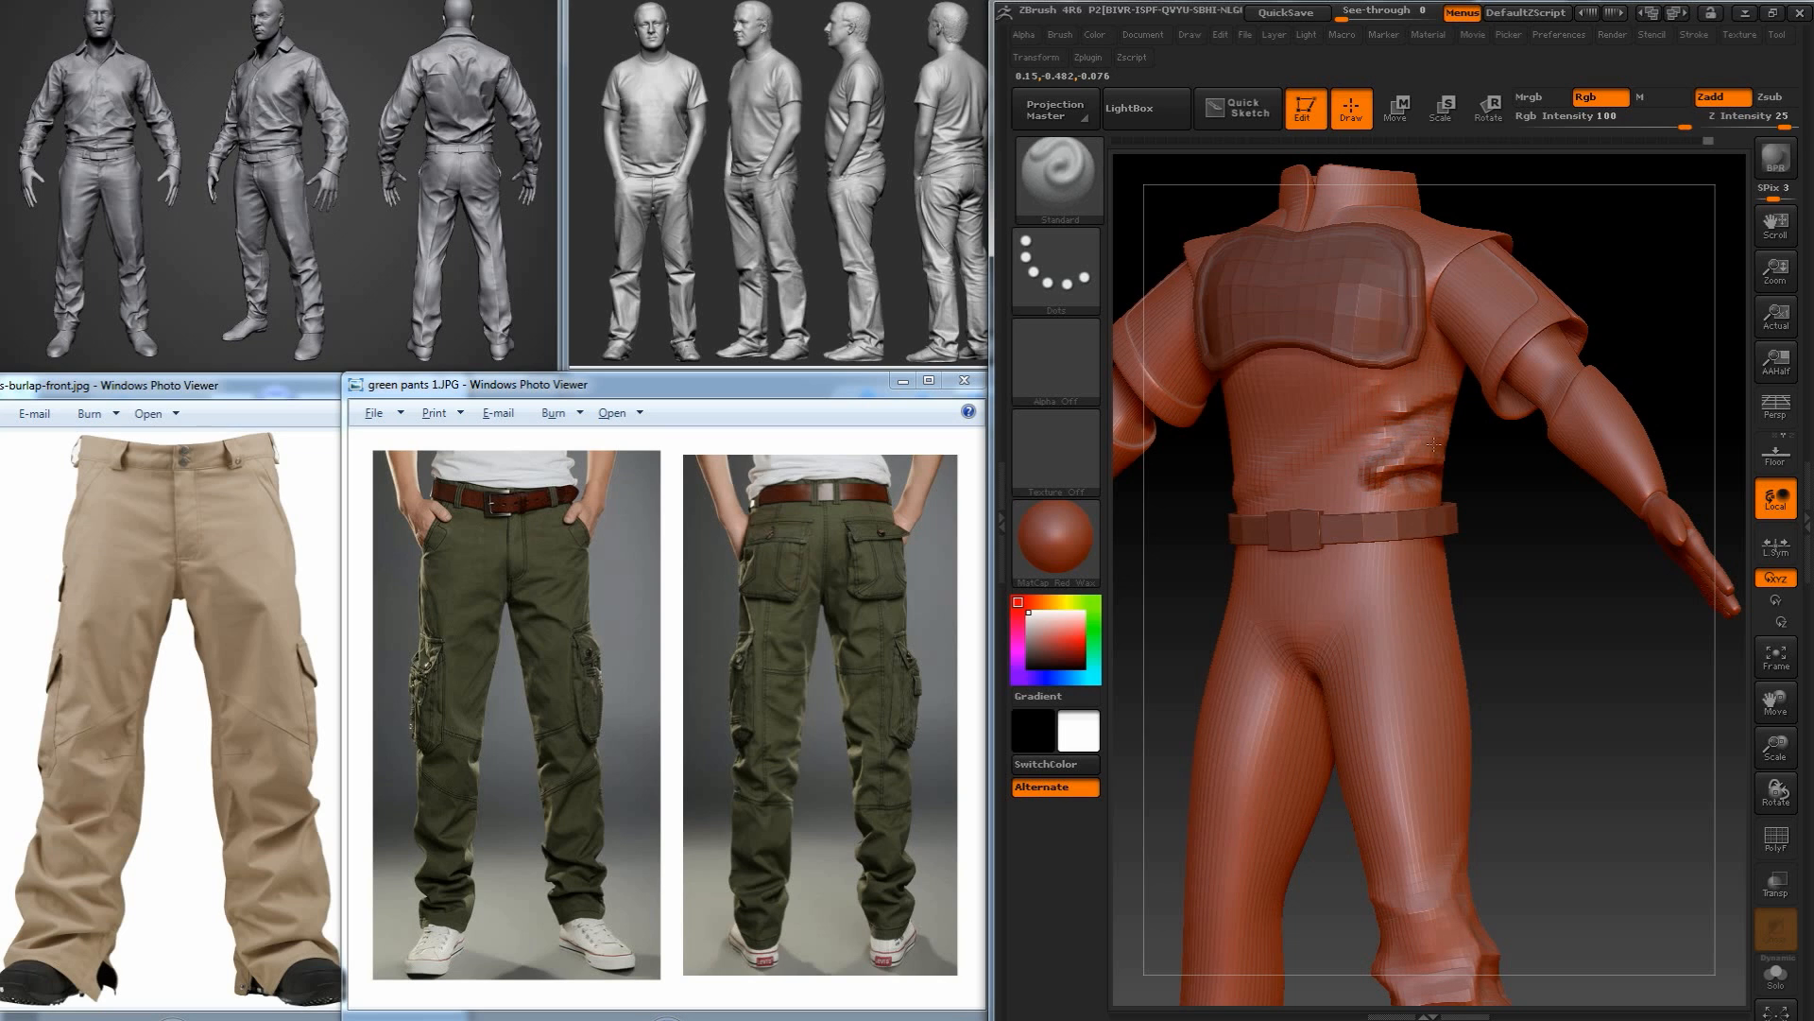
{"action": "mouse_move", "coordinate": [1389, 467]}
{"action": "left_mouse_down", "text": "shift"}
{"action": "mouse_move", "coordinate": [1369, 465]}
{"action": "mouse_move", "coordinate": [1587, 453]}
{"action": "mouse_move", "coordinate": [1445, 466]}
{"action": "mouse_move", "coordinate": [1434, 434]}
{"action": "left_mouse_up", "text": "shift"}
Add another shirt fold directly above the belt on the left side of the waist.
{"action": "mouse_move", "coordinate": [1231, 378]}
{"action": "left_mouse_down"}
{"action": "mouse_move", "coordinate": [1398, 491]}
{"action": "mouse_move", "coordinate": [1458, 558]}
{"action": "mouse_move", "coordinate": [1478, 527]}
{"action": "mouse_move", "coordinate": [1351, 496]}
{"action": "left_mouse_up"}
{"action": "left_click_drag", "start_coordinate": [1481, 499], "coordinate": [1472, 519]}
{"action": "left_click_drag", "start_coordinate": [1361, 506], "coordinate": [1432, 493], "text": "shift"}
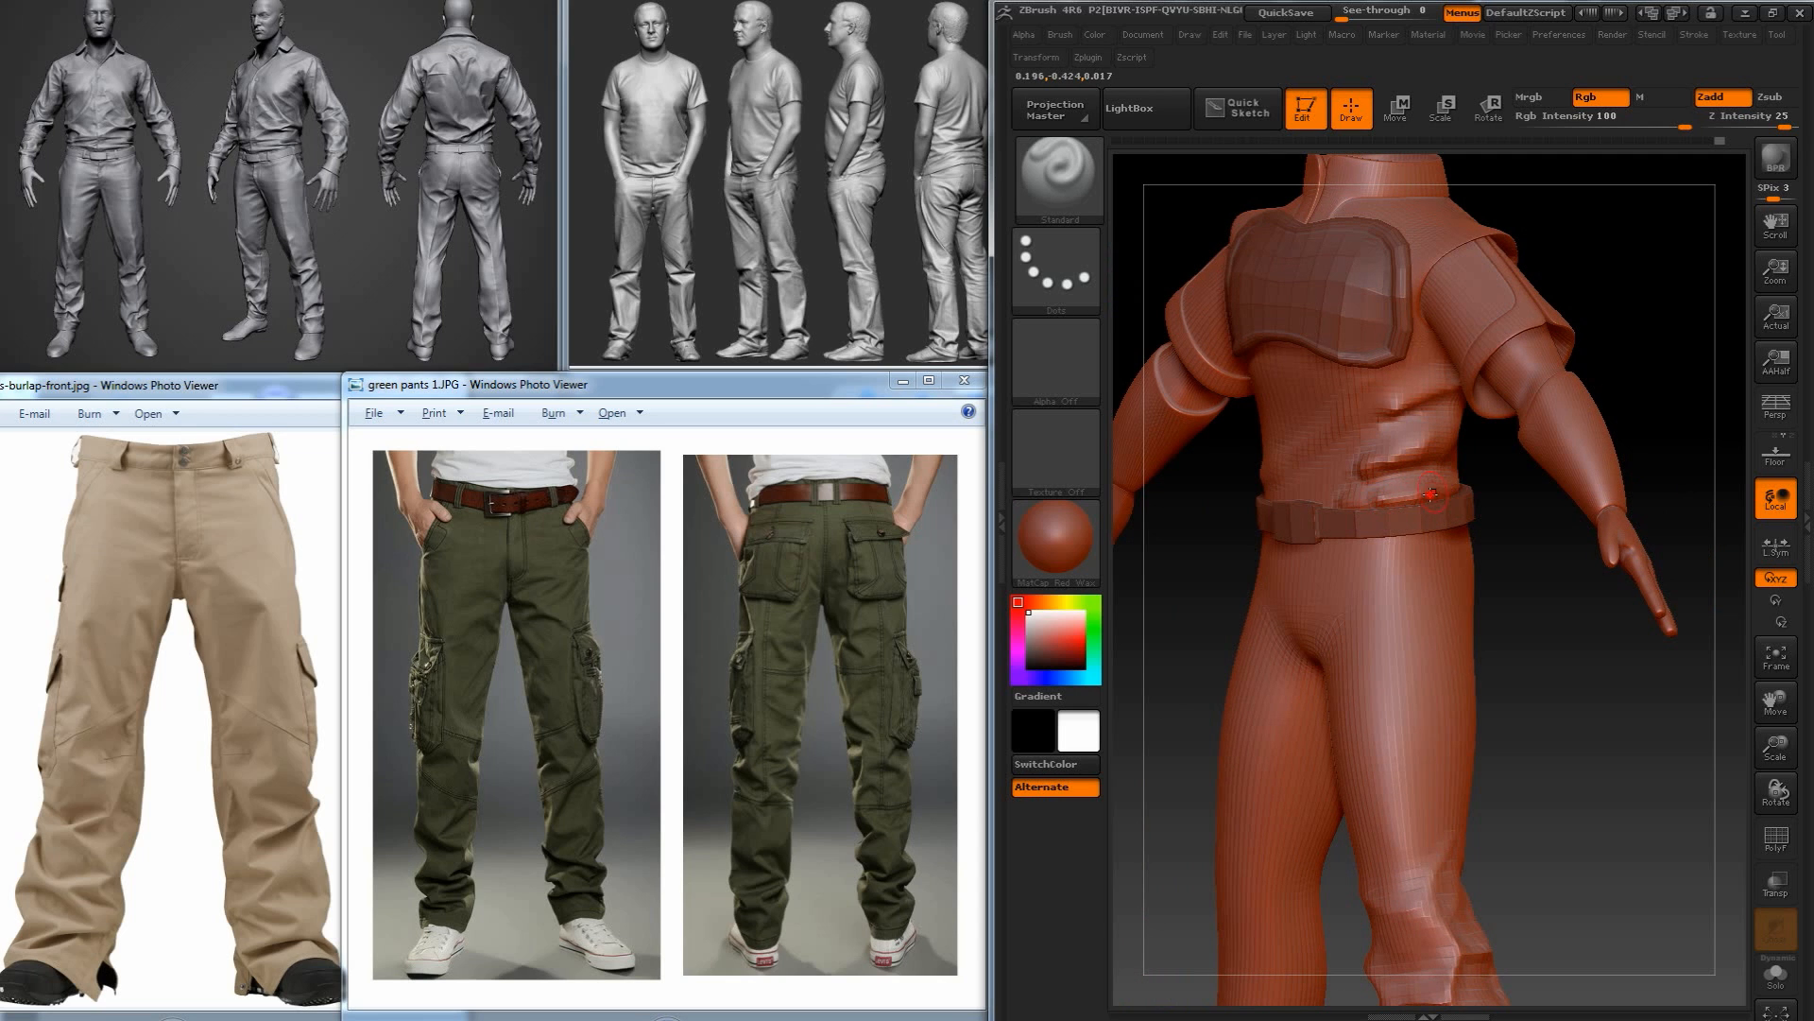
{"action": "left_click_drag", "start_coordinate": [1569, 633], "coordinate": [1522, 640]}
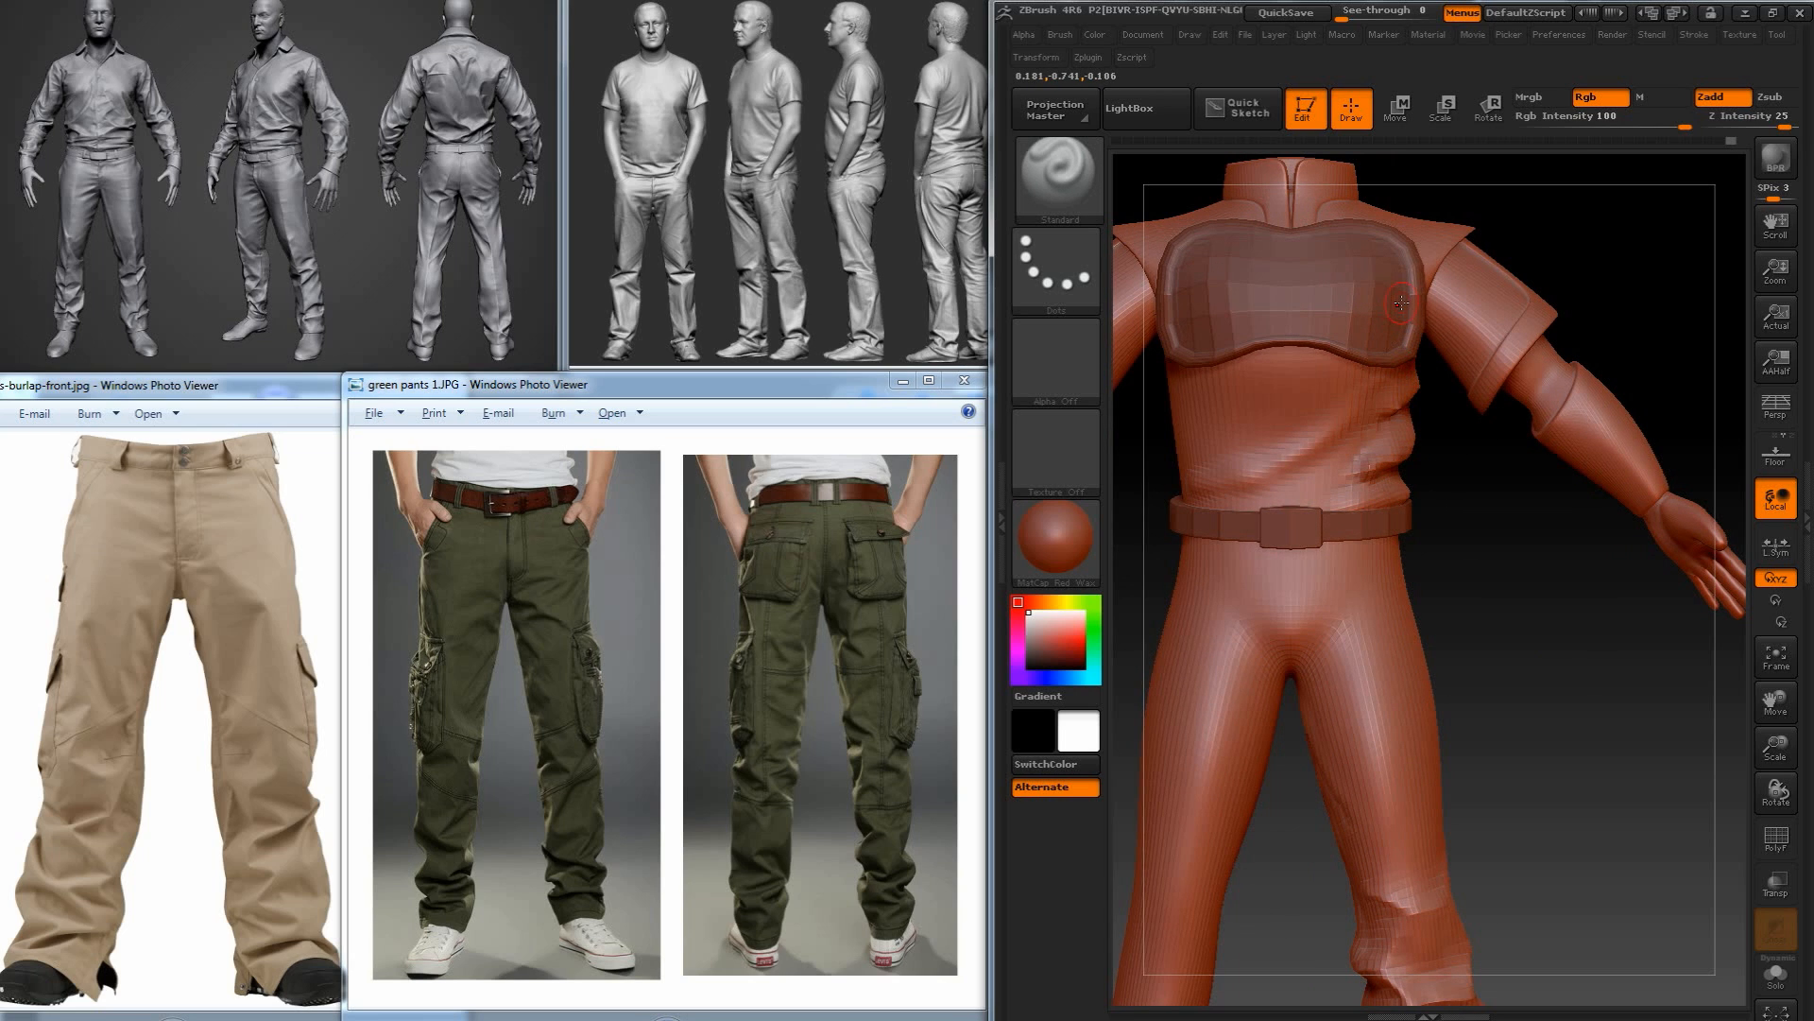
Extend the shirt folds across the waist above the belt and smooth them toward the left side.
{"action": "left_click_drag", "start_coordinate": [1495, 543], "coordinate": [1579, 527]}
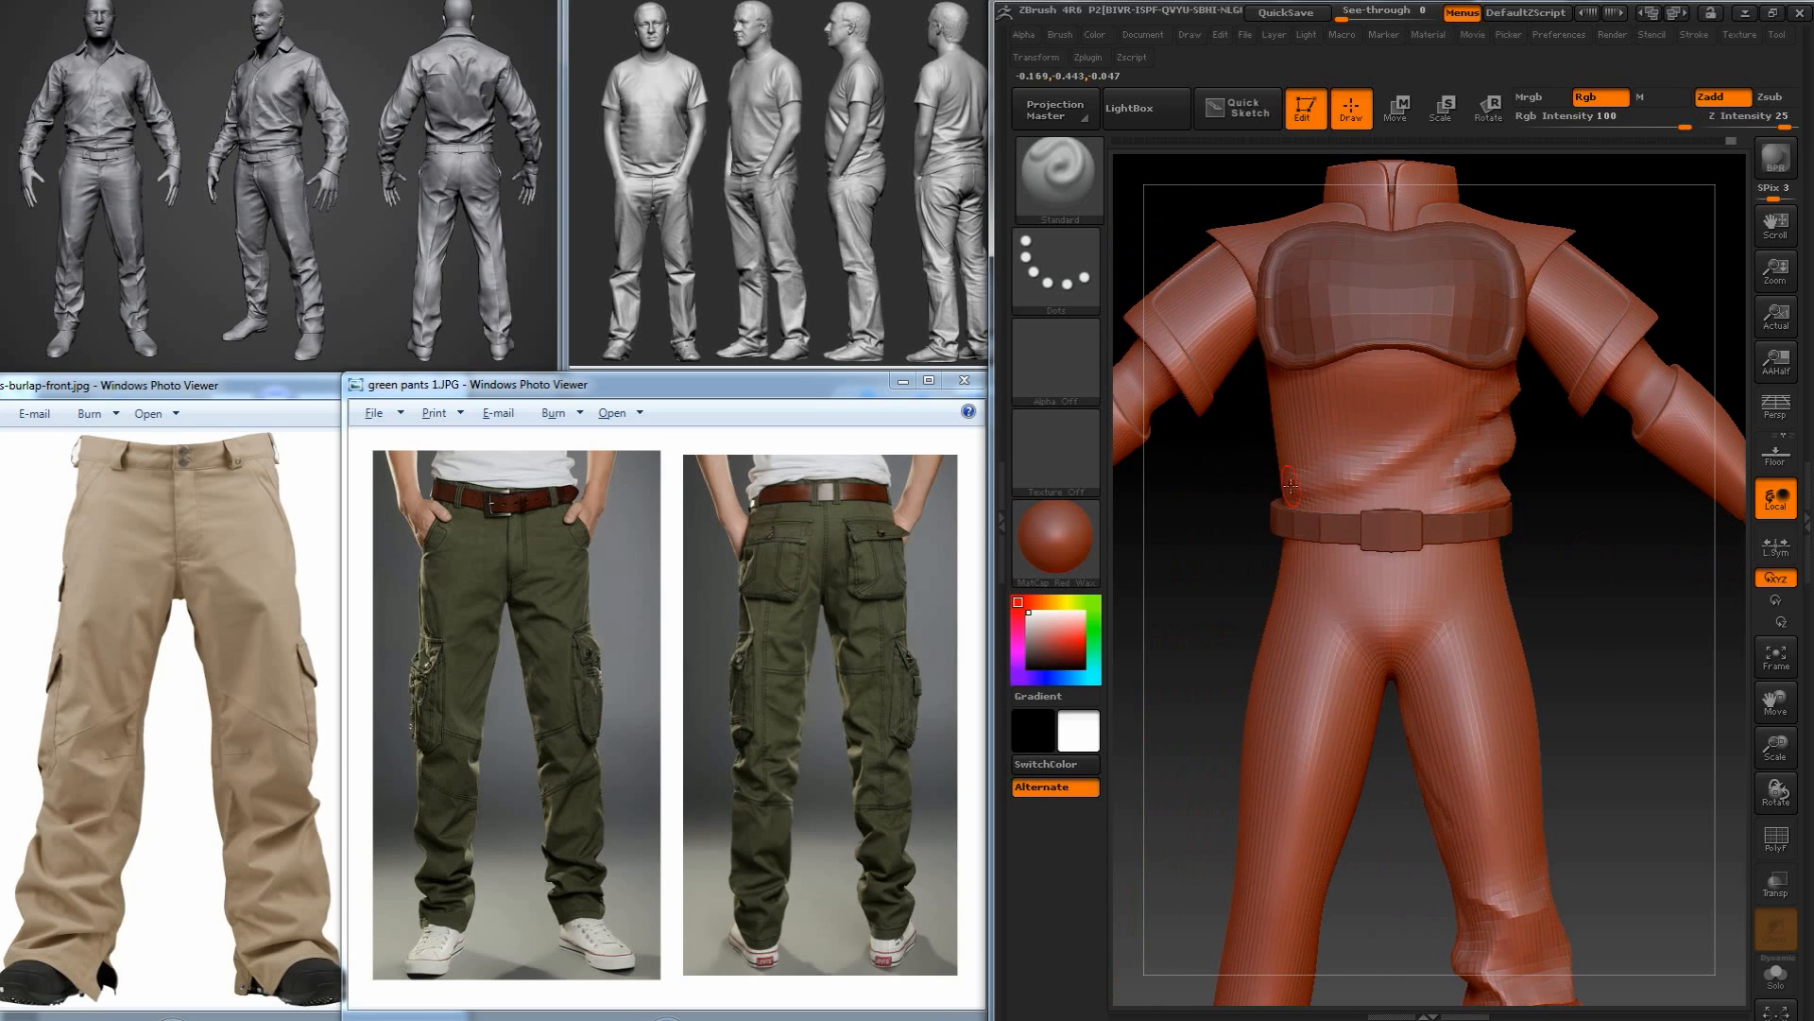
{"action": "mouse_move", "coordinate": [1271, 458]}
{"action": "left_mouse_down"}
{"action": "mouse_move", "coordinate": [1531, 433]}
{"action": "mouse_move", "coordinate": [1496, 451]}
{"action": "left_mouse_up"}
{"action": "key", "text": "shift"}
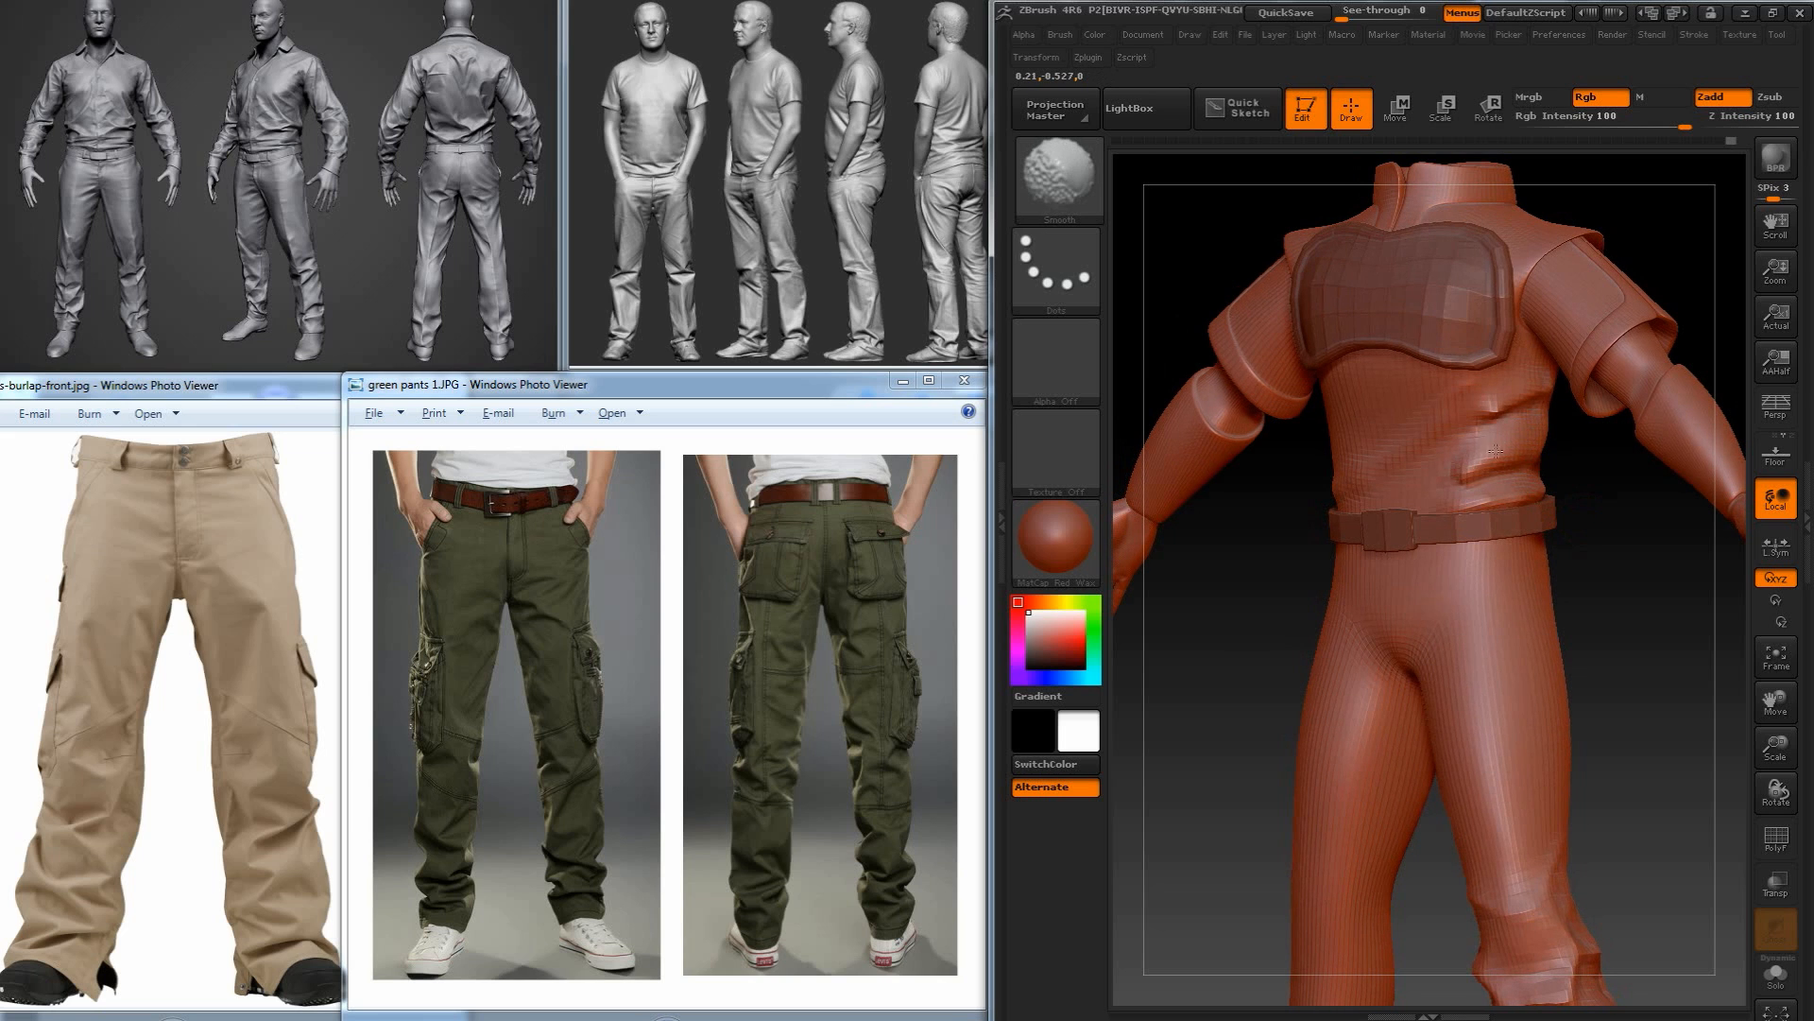
{"action": "mouse_move", "coordinate": [1550, 392]}
{"action": "left_mouse_down", "text": "shift"}
{"action": "mouse_move", "coordinate": [1507, 411]}
{"action": "mouse_move", "coordinate": [1507, 444]}
{"action": "mouse_move", "coordinate": [1630, 551]}
{"action": "left_mouse_up", "text": "shift"}
{"action": "left_click_drag", "start_coordinate": [1582, 470], "coordinate": [1649, 477]}
{"action": "mouse_move", "coordinate": [1594, 544]}
{"action": "left_mouse_down"}
{"action": "mouse_move", "coordinate": [1536, 546]}
{"action": "mouse_move", "coordinate": [1550, 416]}
{"action": "left_mouse_up"}
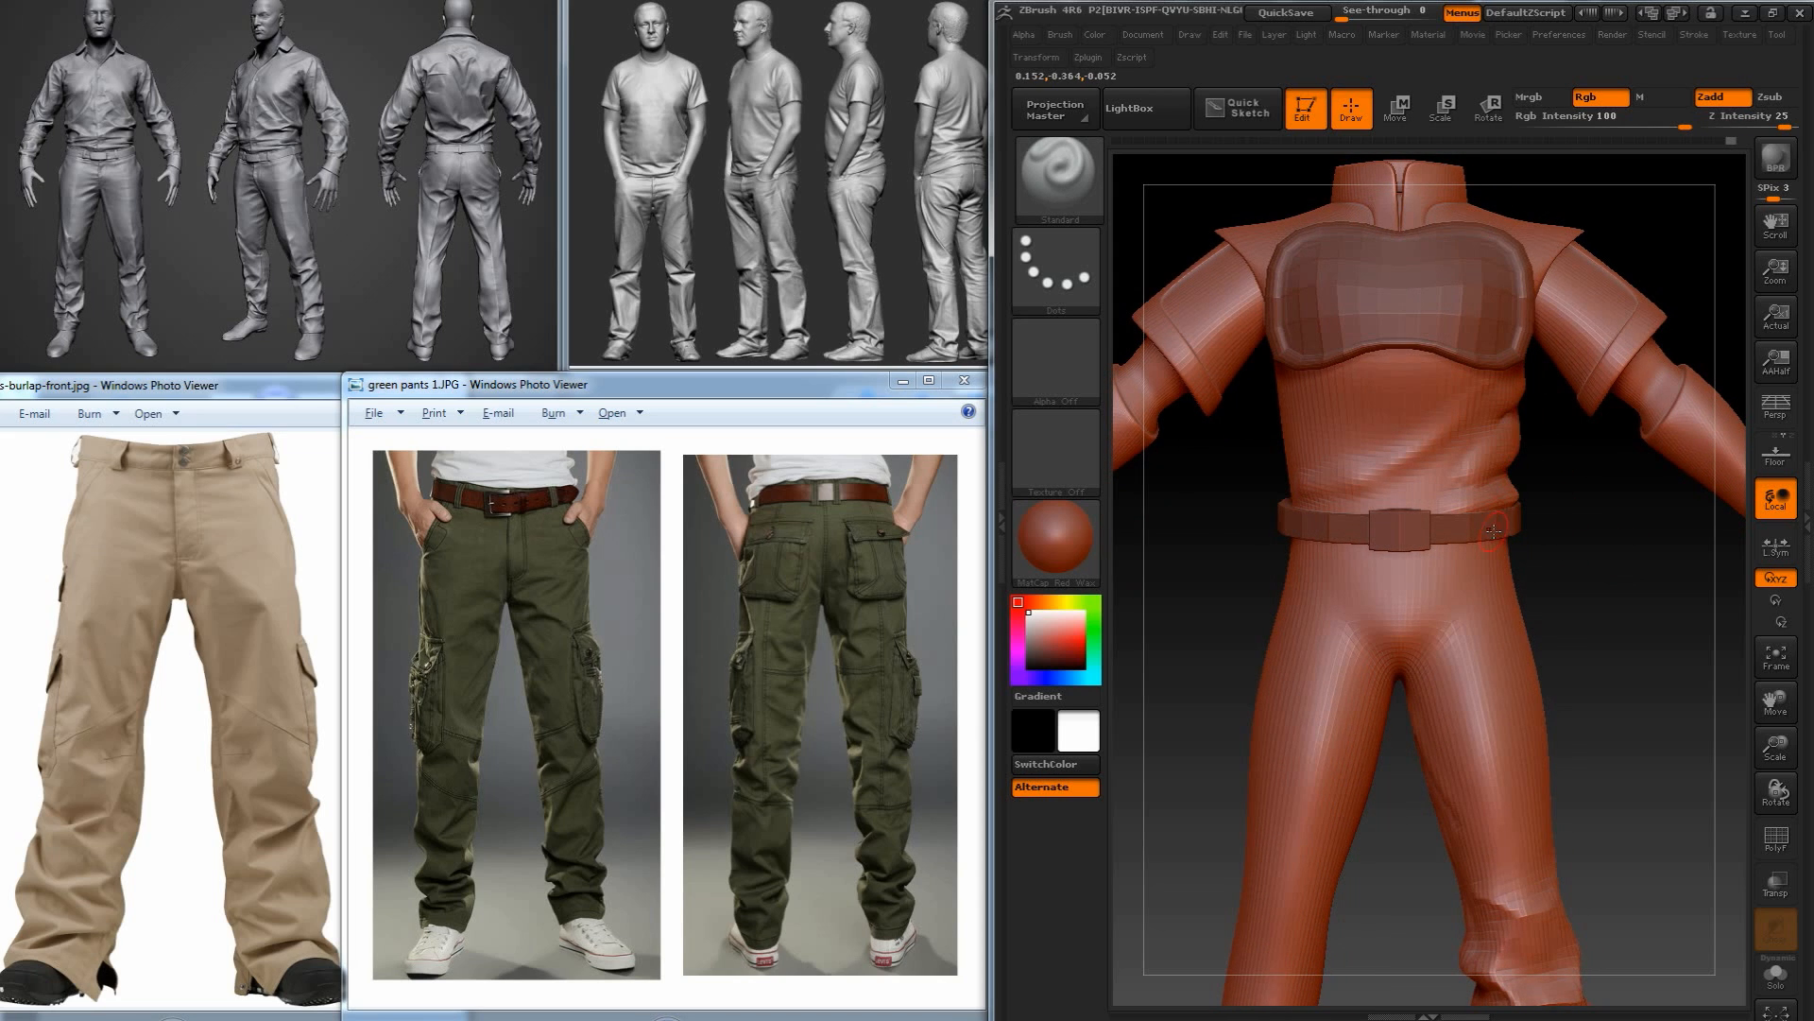
Examine the shirt and trouser folds on the whole figure from the front.
{"action": "mouse_move", "coordinate": [1628, 741]}
{"action": "left_mouse_down", "text": "alt"}
{"action": "mouse_move", "coordinate": [1596, 575]}
{"action": "mouse_move", "coordinate": [1640, 711]}
{"action": "left_mouse_up", "text": "alt"}
{"action": "left_click_drag", "start_coordinate": [1620, 820], "coordinate": [1607, 682], "text": "alt"}
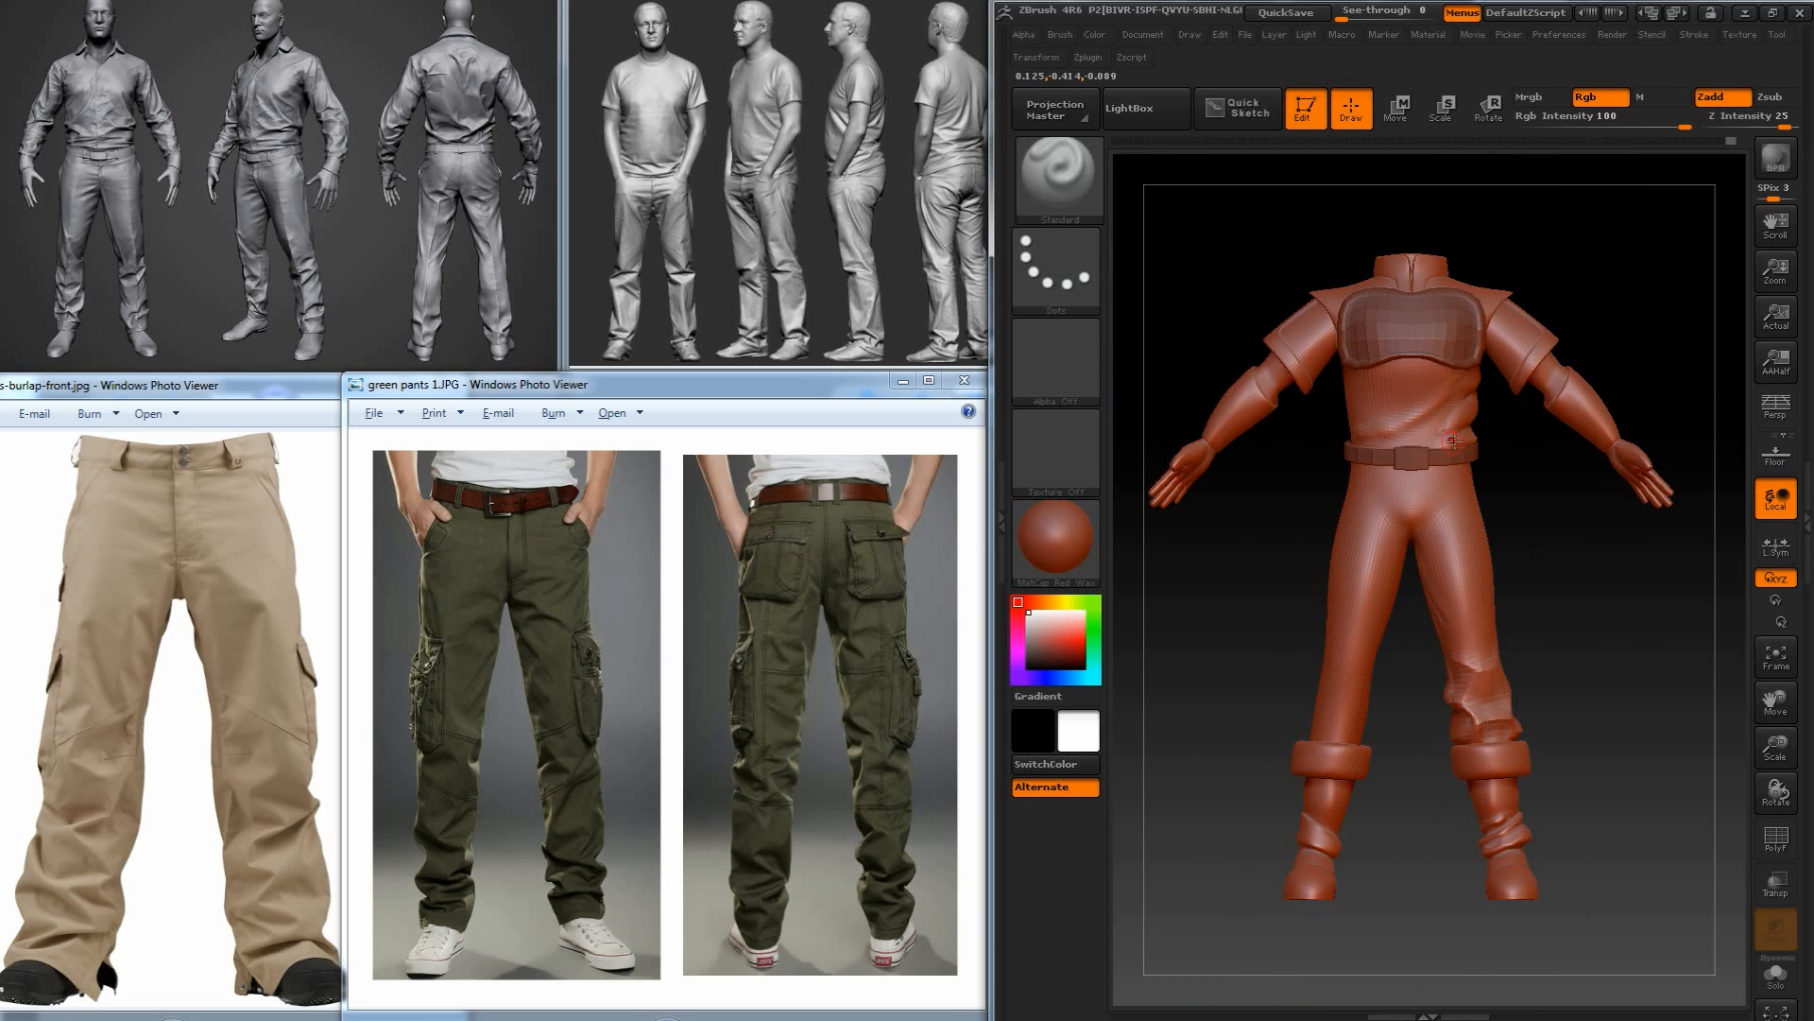
{"action": "key", "text": "shift"}
{"action": "key", "text": "shift"}
{"action": "key", "text": "shift"}
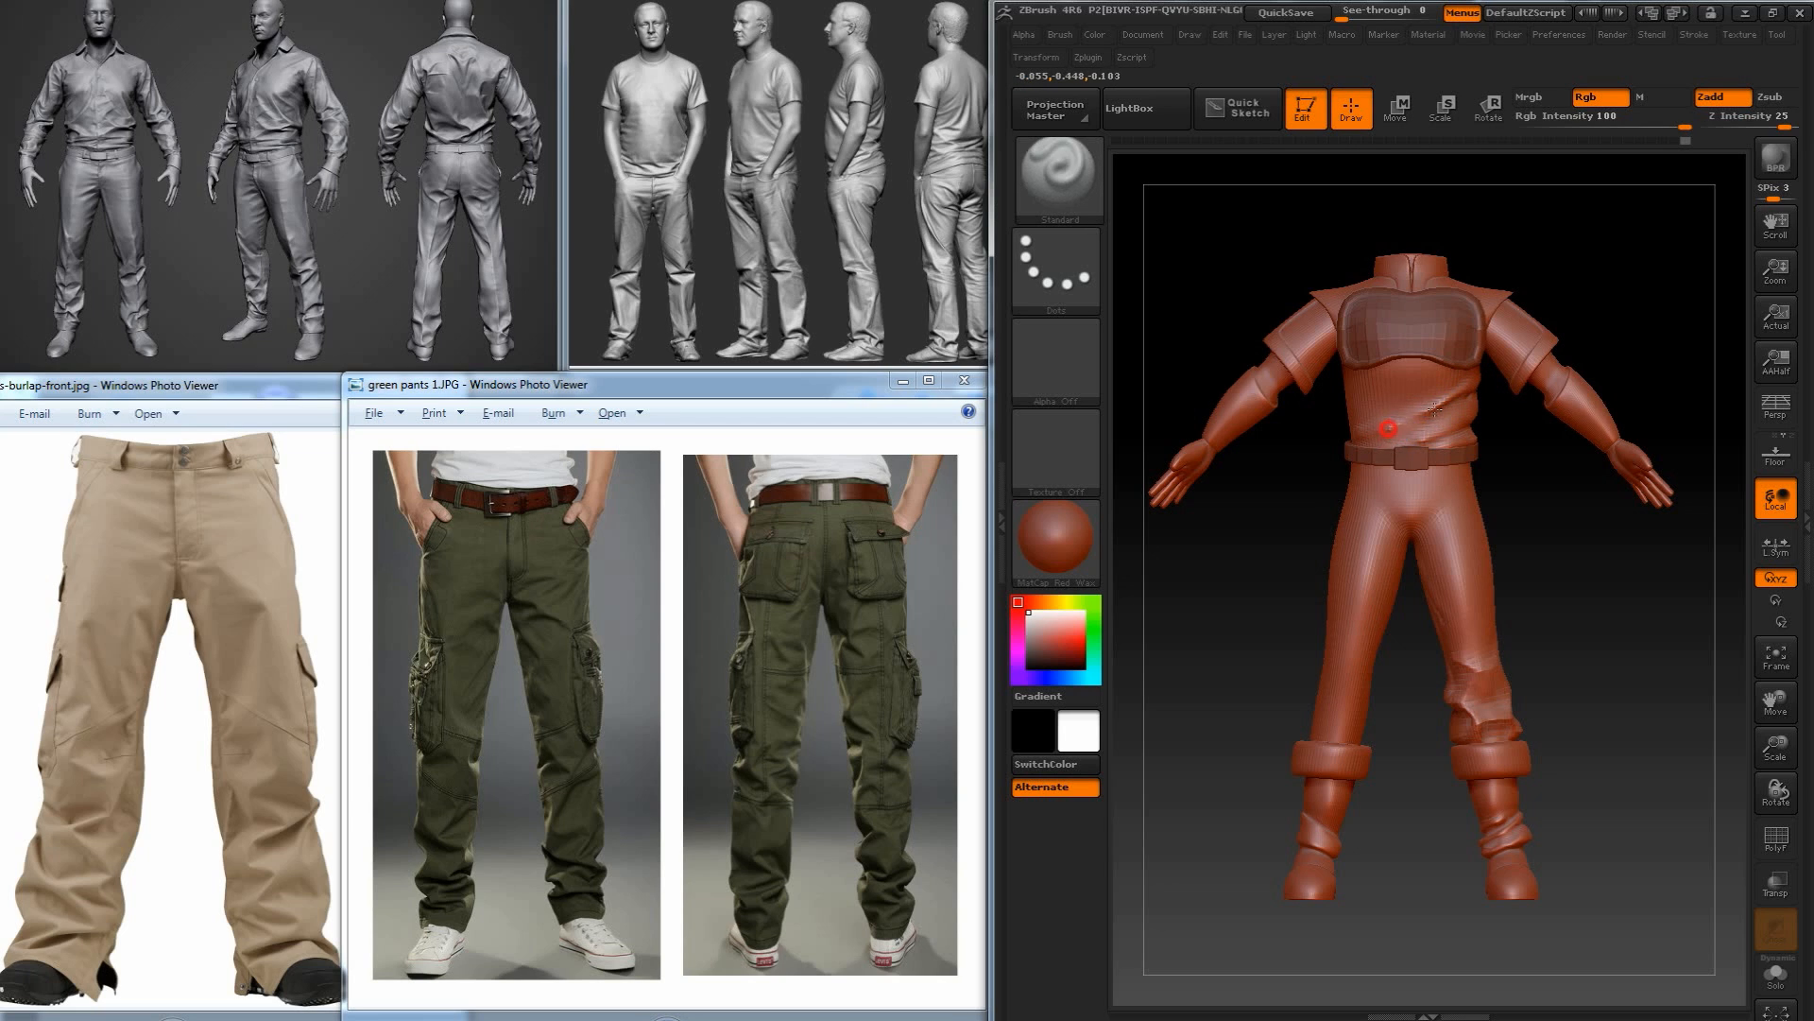
{"action": "key", "text": "shift"}
{"action": "key", "text": "shift"}
{"action": "key", "text": "shift"}
Widen the sculpting window over the reference photos and lower the hero mesh to subdivision level 2.
{"action": "left_click", "coordinate": [1803, 482]}
{"action": "left_click_drag", "start_coordinate": [992, 435], "coordinate": [208, 488]}
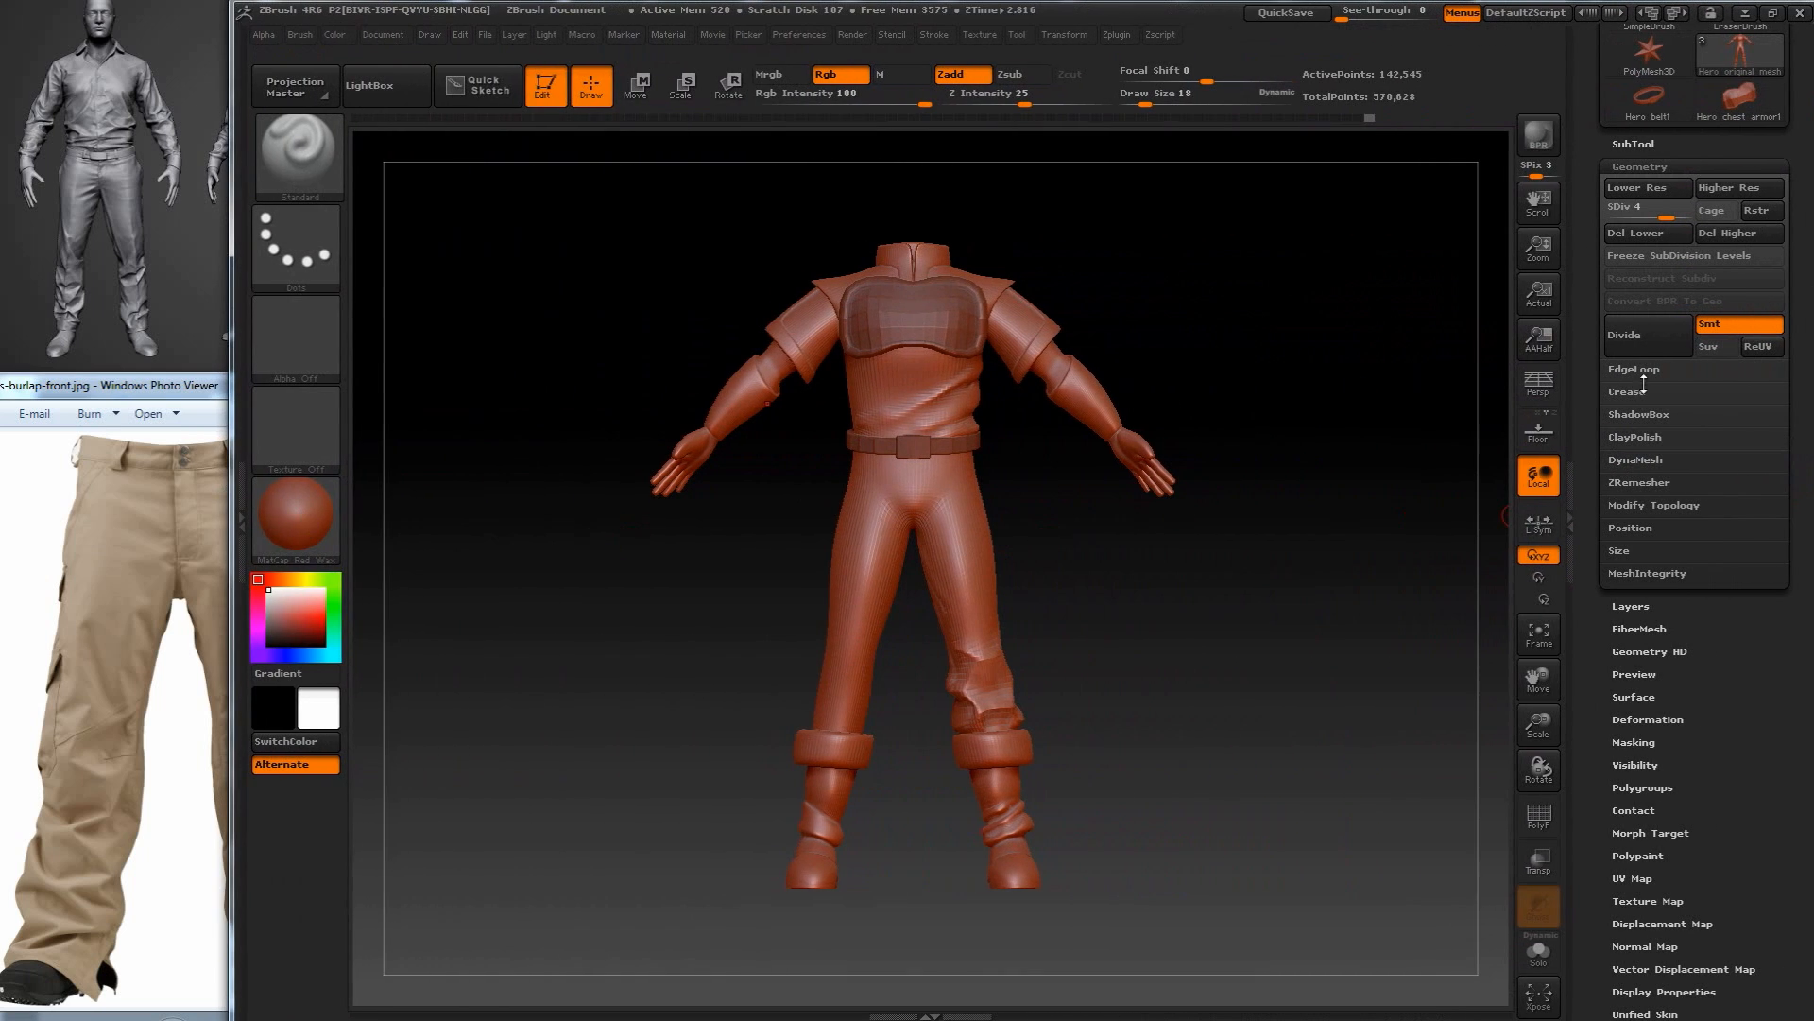
{"action": "left_click_drag", "start_coordinate": [1654, 218], "coordinate": [1597, 218]}
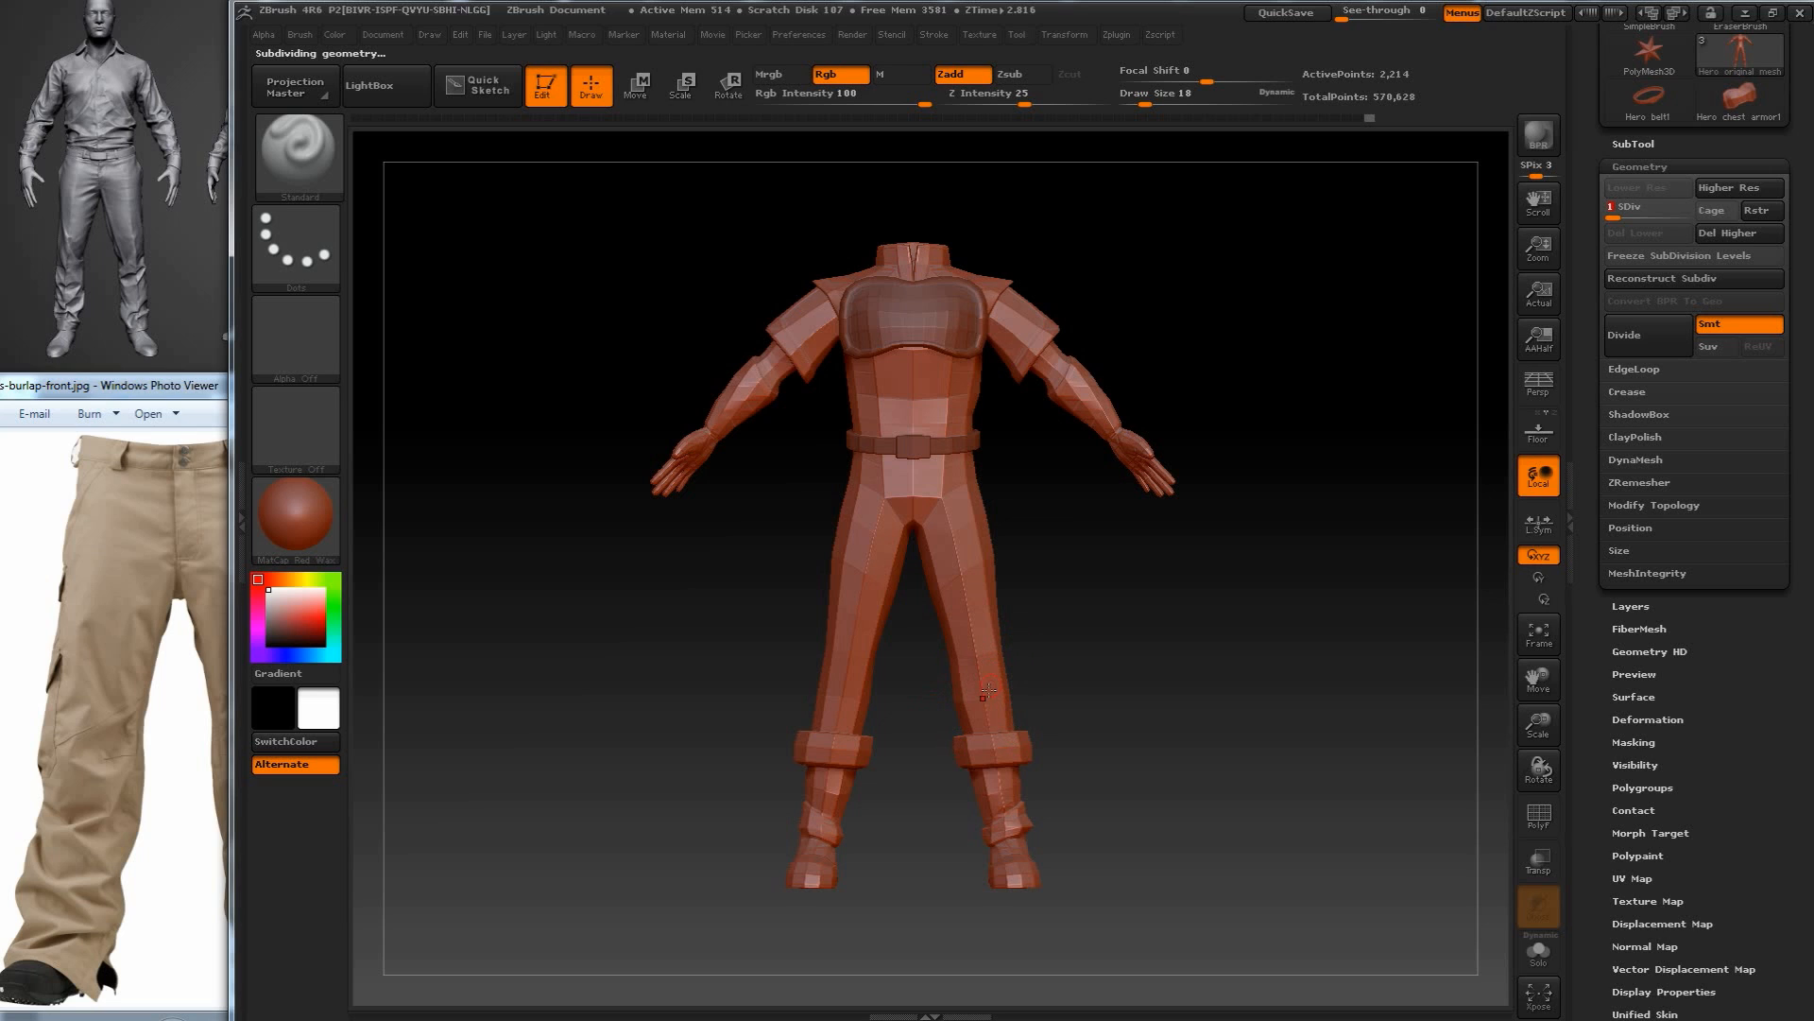
{"action": "left_click", "coordinate": [1628, 218]}
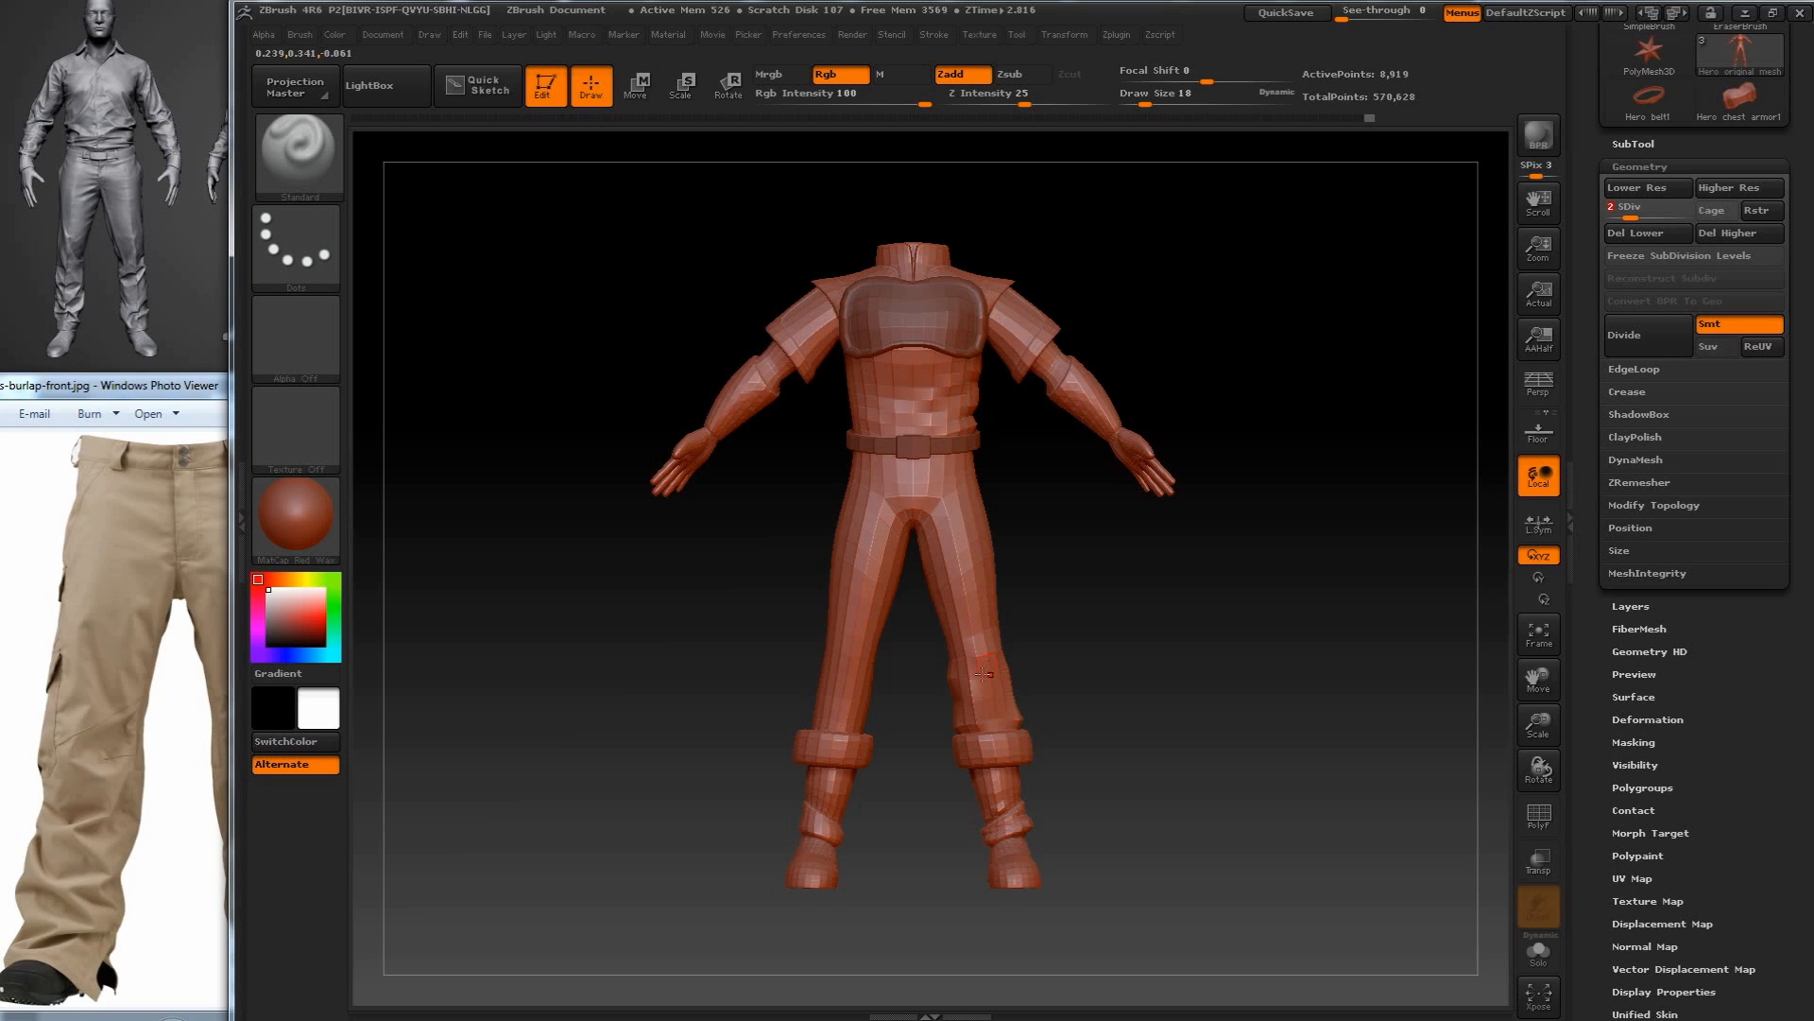
Compare the hero mesh's silhouette from the side and front at subdivision levels 2 and 5.
{"action": "left_click_drag", "start_coordinate": [1182, 661], "coordinate": [1097, 652]}
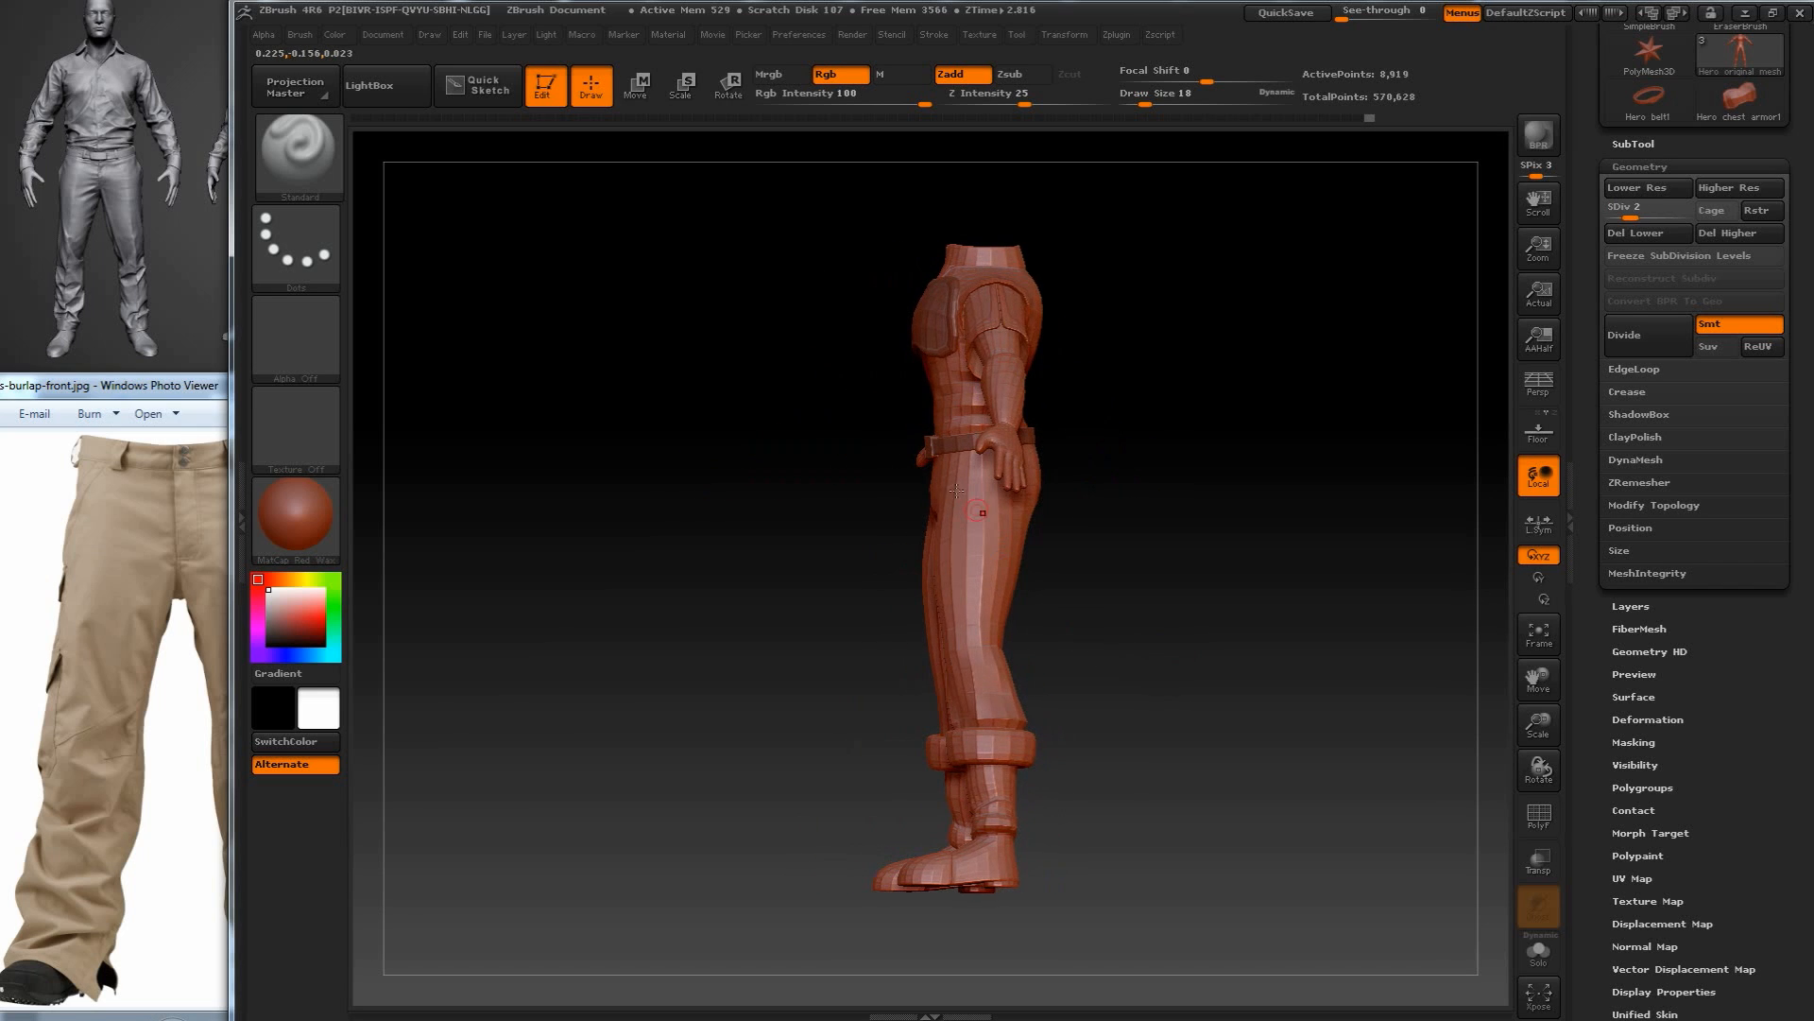
{"action": "mouse_move", "coordinate": [756, 498]}
{"action": "left_mouse_down"}
{"action": "mouse_move", "coordinate": [822, 493]}
{"action": "mouse_move", "coordinate": [718, 500]}
{"action": "mouse_move", "coordinate": [761, 496]}
{"action": "left_mouse_up"}
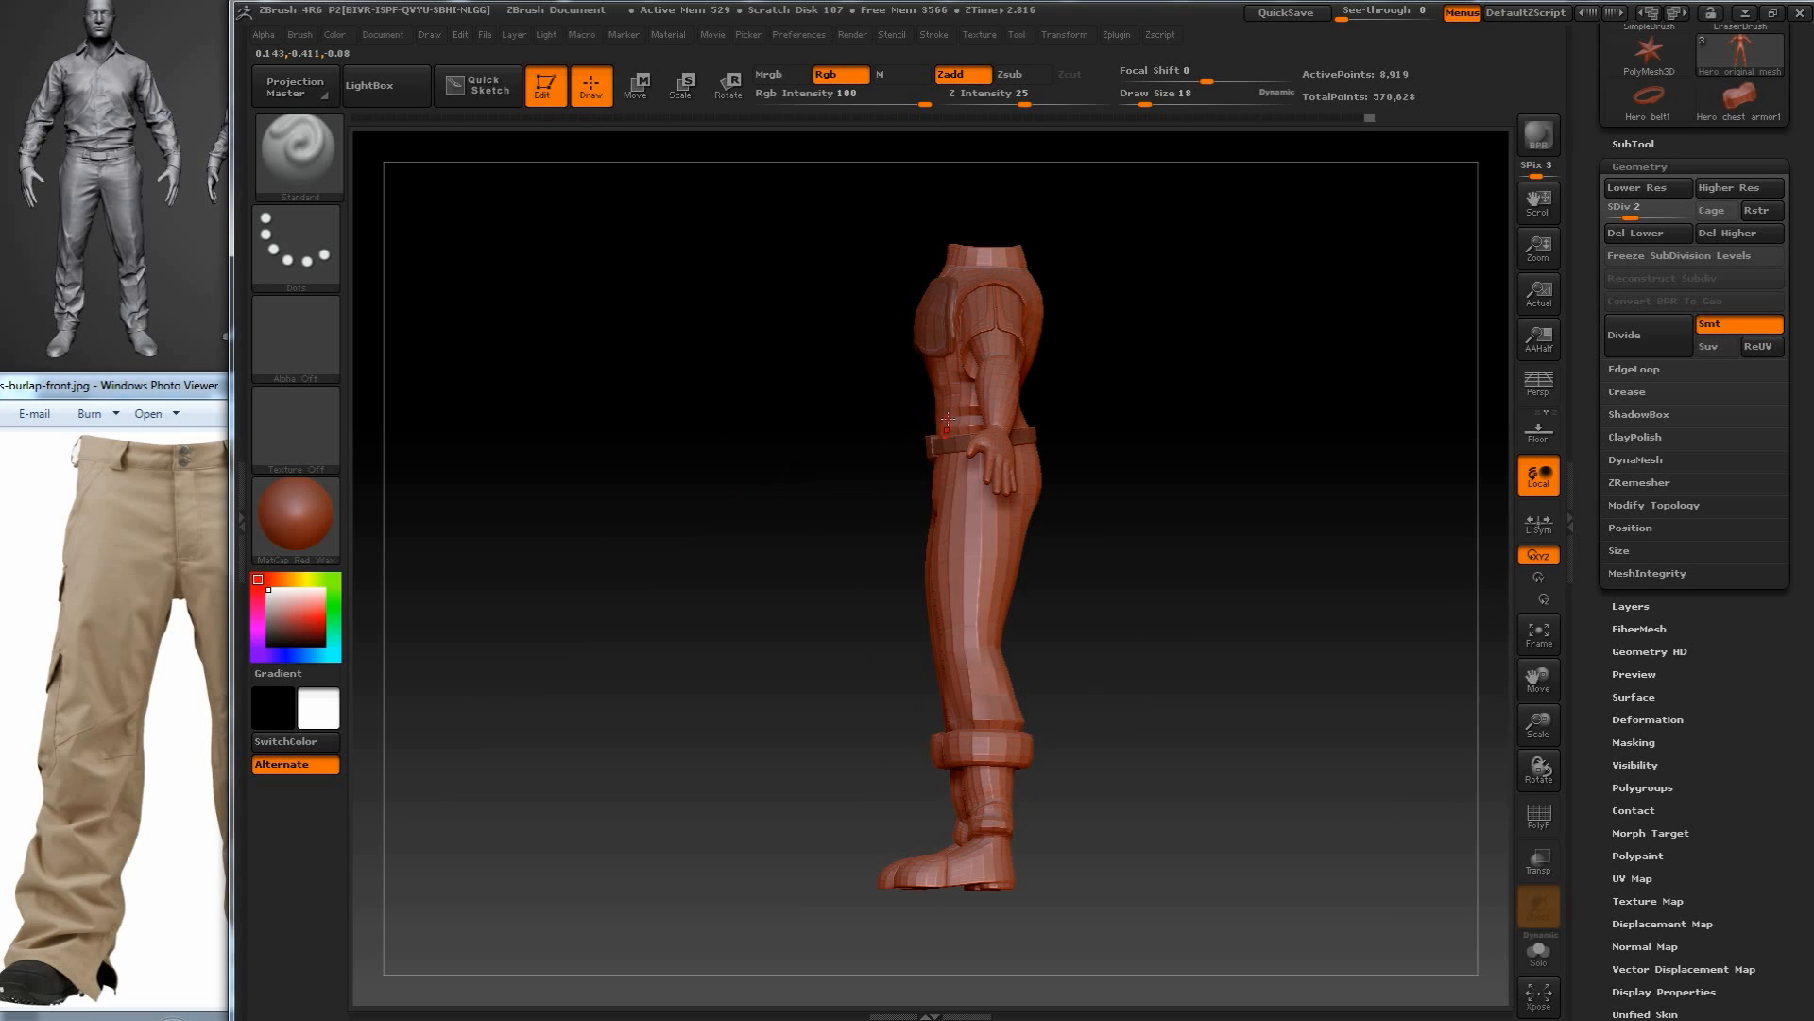
{"action": "mouse_move", "coordinate": [917, 399]}
{"action": "left_mouse_down"}
{"action": "mouse_move", "coordinate": [806, 466]}
{"action": "mouse_move", "coordinate": [1058, 466]}
{"action": "mouse_move", "coordinate": [1044, 523]}
{"action": "mouse_move", "coordinate": [926, 397]}
{"action": "left_mouse_up"}
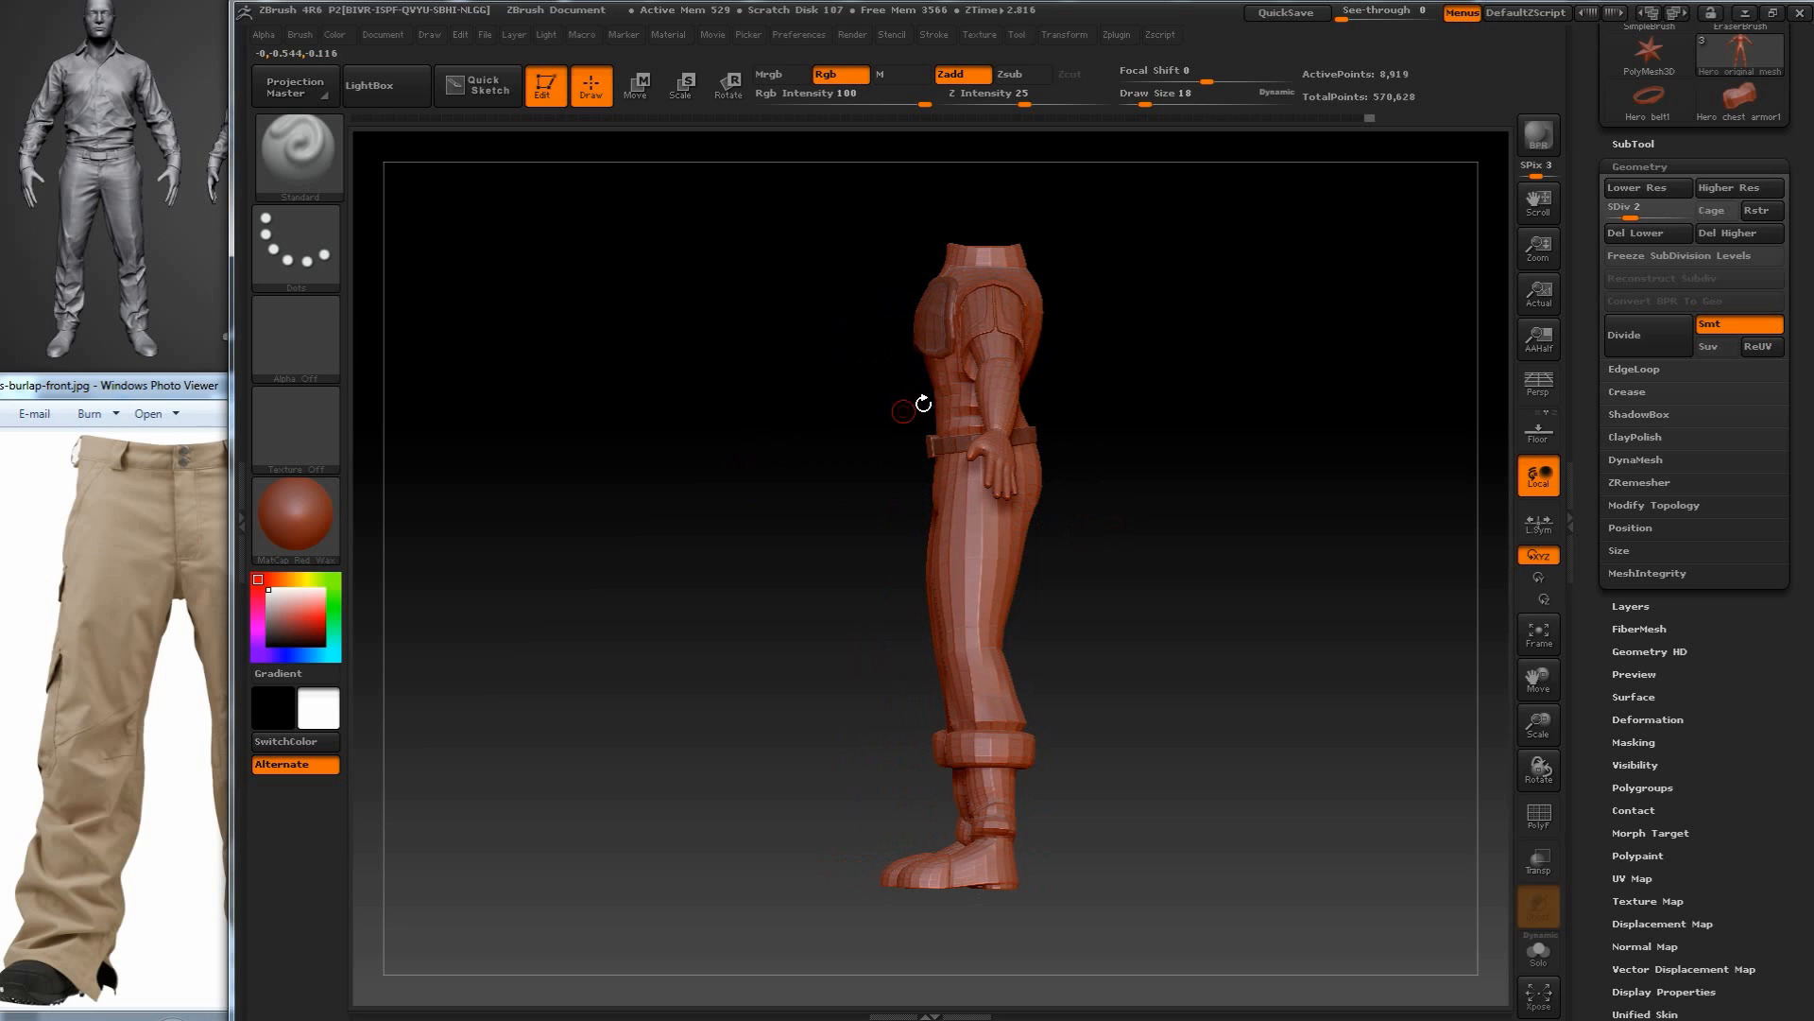
{"action": "left_click_drag", "start_coordinate": [850, 454], "coordinate": [880, 467]}
{"action": "key", "text": "d"}
{"action": "key", "text": "d"}
{"action": "key", "text": "d"}
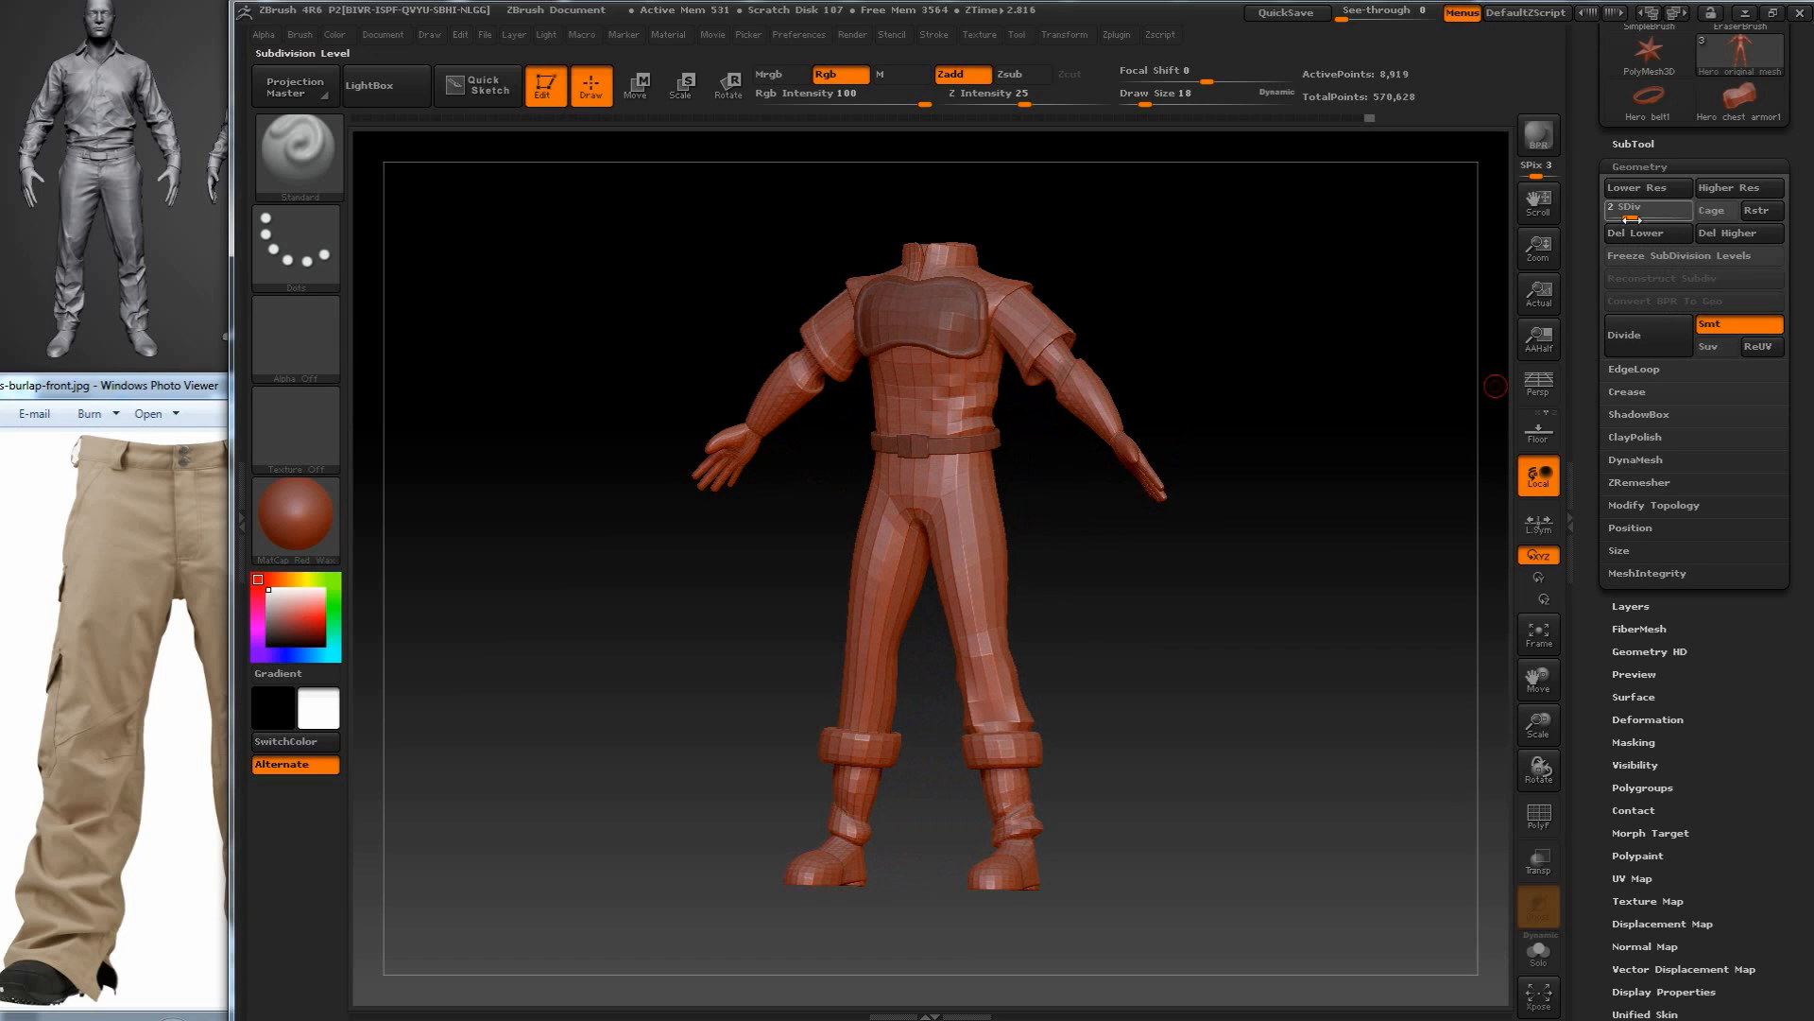
{"action": "left_click_drag", "start_coordinate": [1162, 623], "coordinate": [1146, 627]}
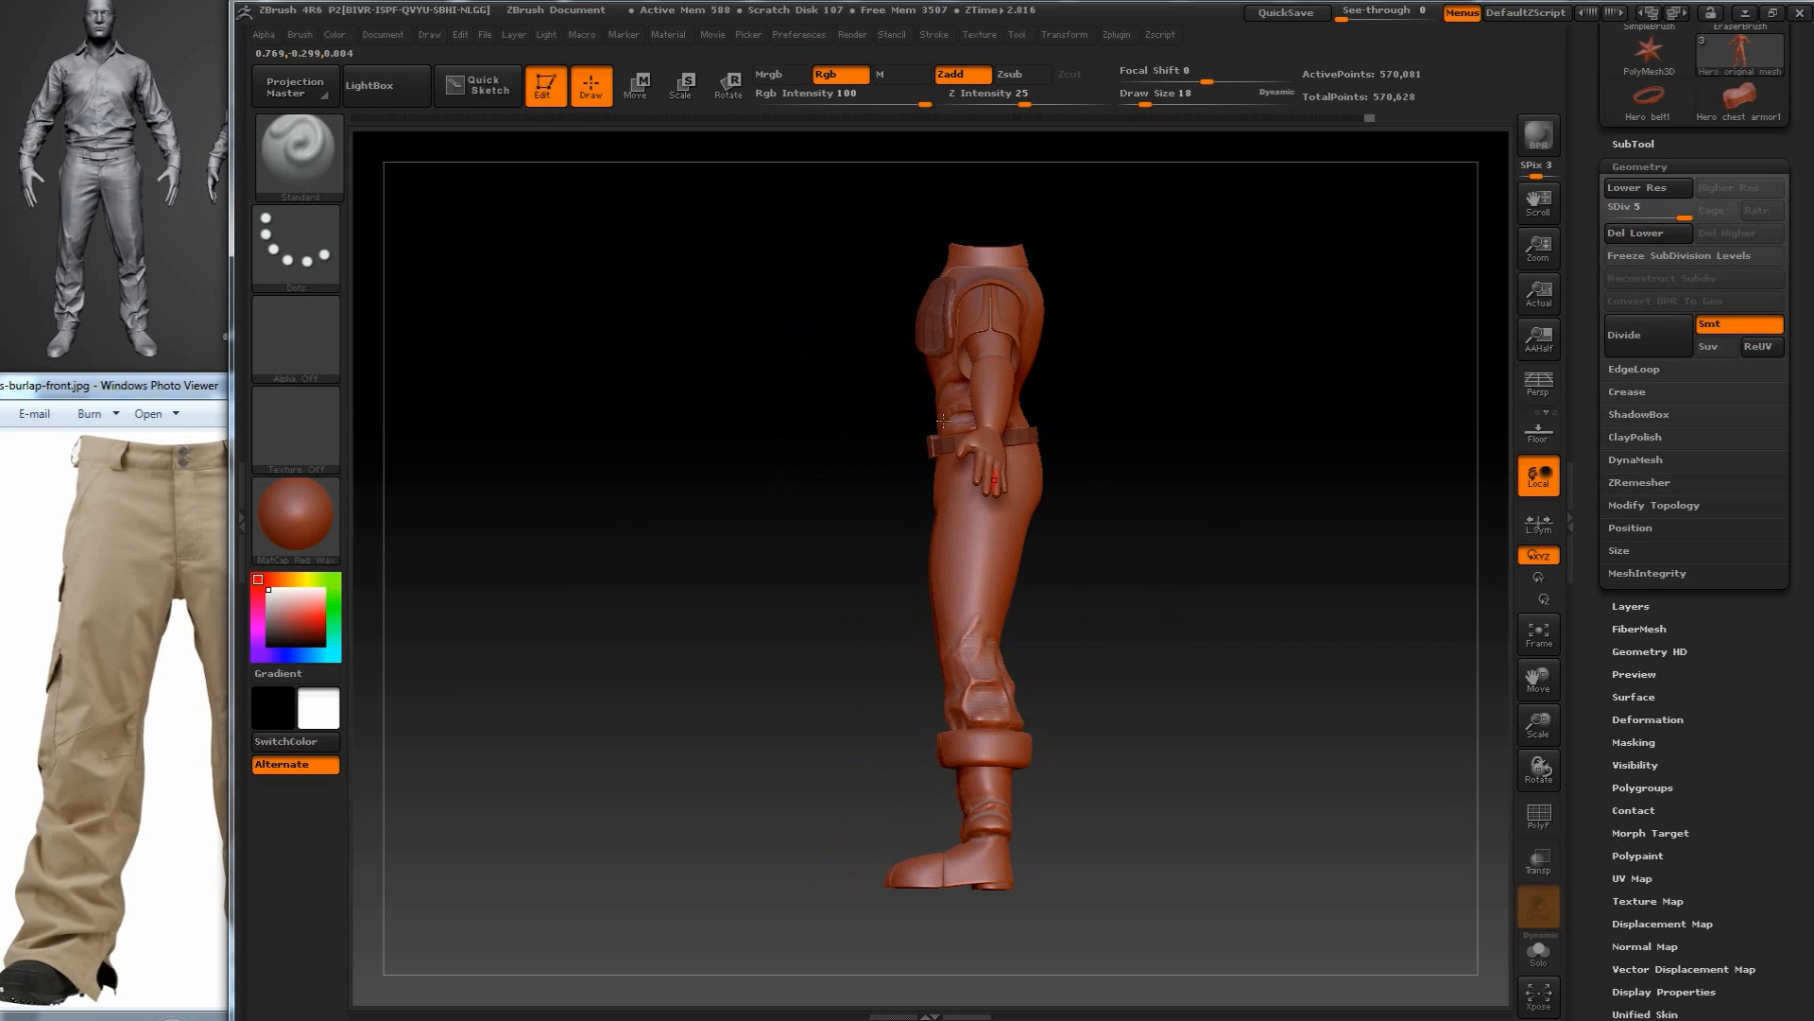
{"action": "left_click_drag", "start_coordinate": [746, 569], "coordinate": [1029, 466]}
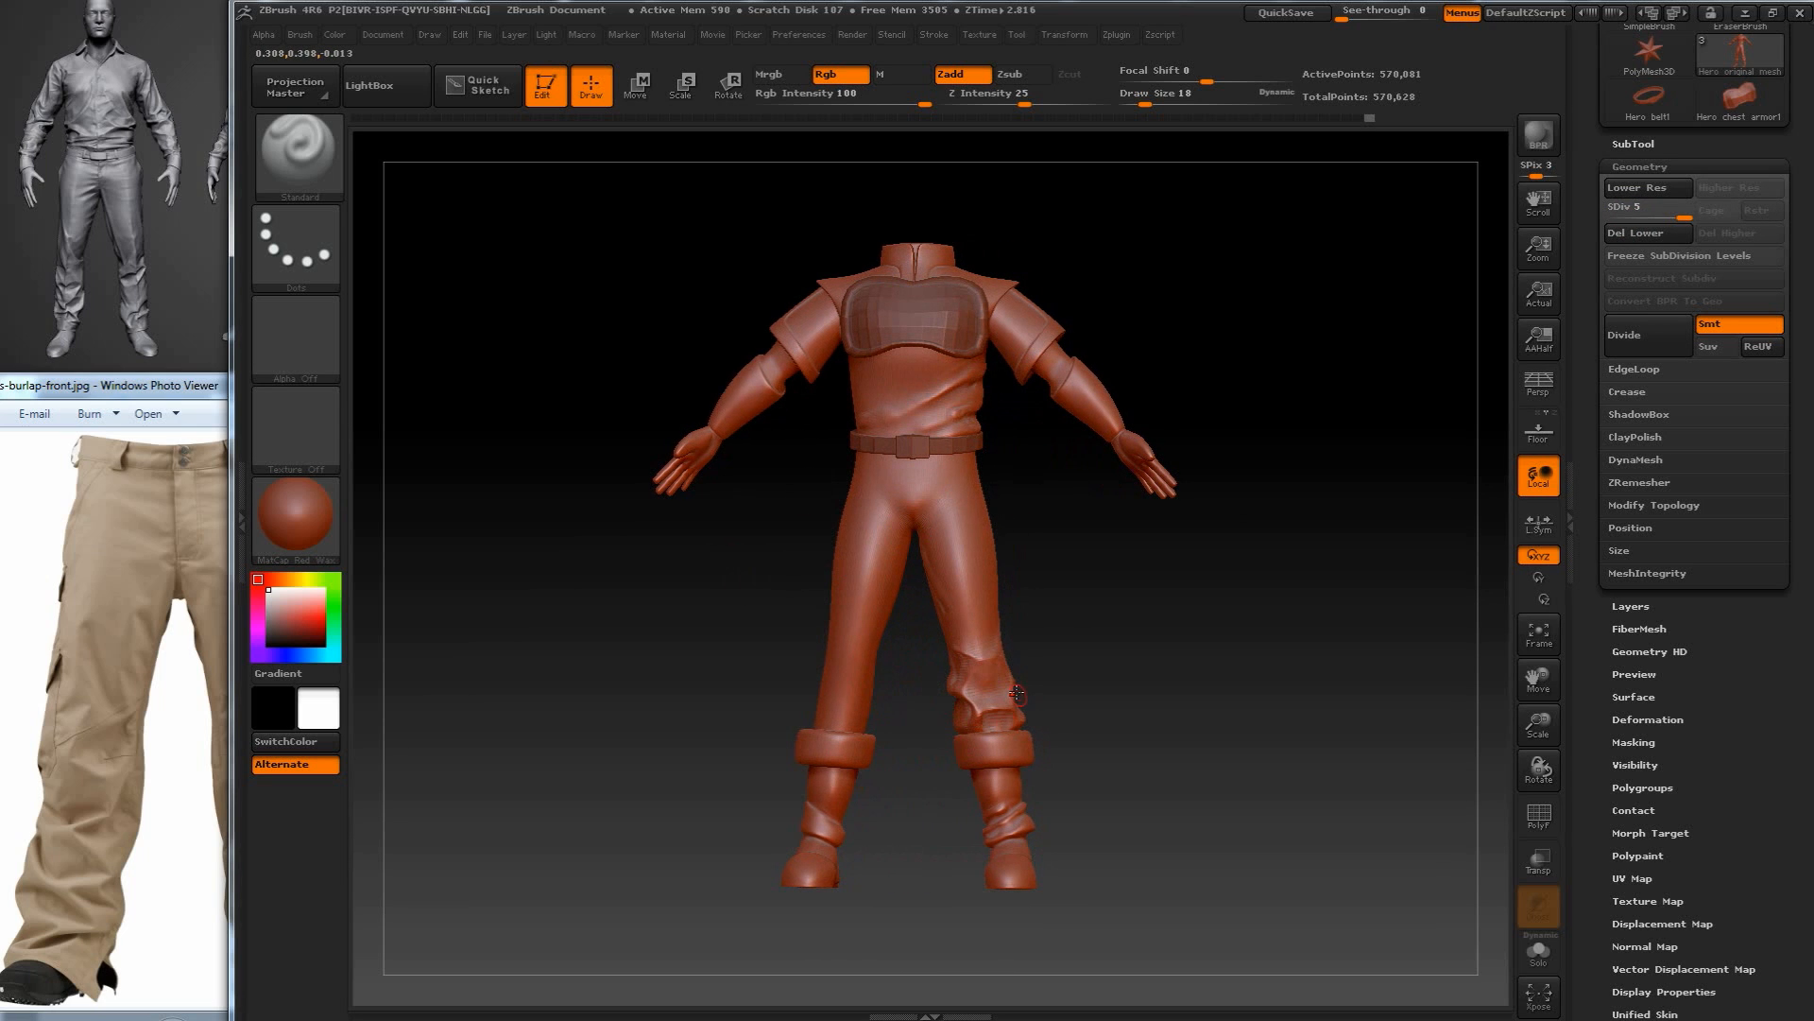
Compare the folds on the left lower trouser leg up close at subdivision levels 1, 2, 3 and 5.
{"action": "left_click_drag", "start_coordinate": [1156, 710], "coordinate": [1150, 964], "text": "alt"}
{"action": "left_click_drag", "start_coordinate": [1256, 867], "coordinate": [1156, 188], "text": "alt"}
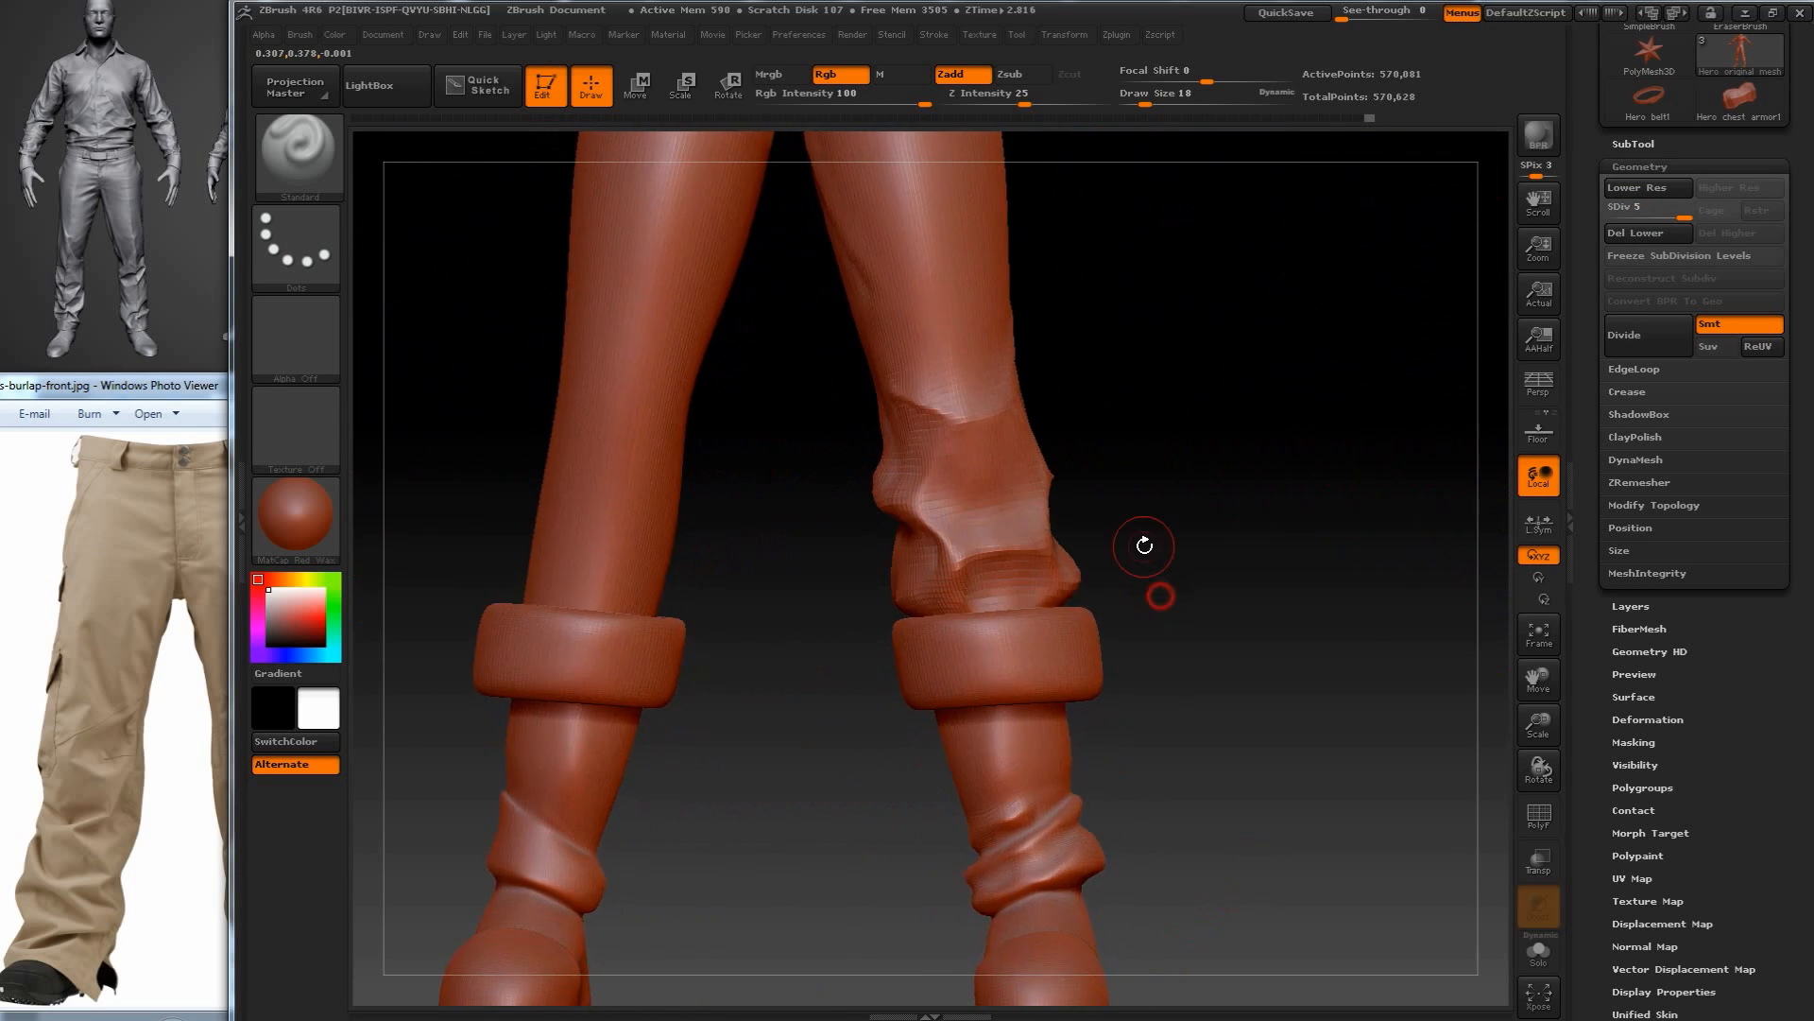
{"action": "left_click_drag", "start_coordinate": [1190, 498], "coordinate": [1154, 599], "text": "alt"}
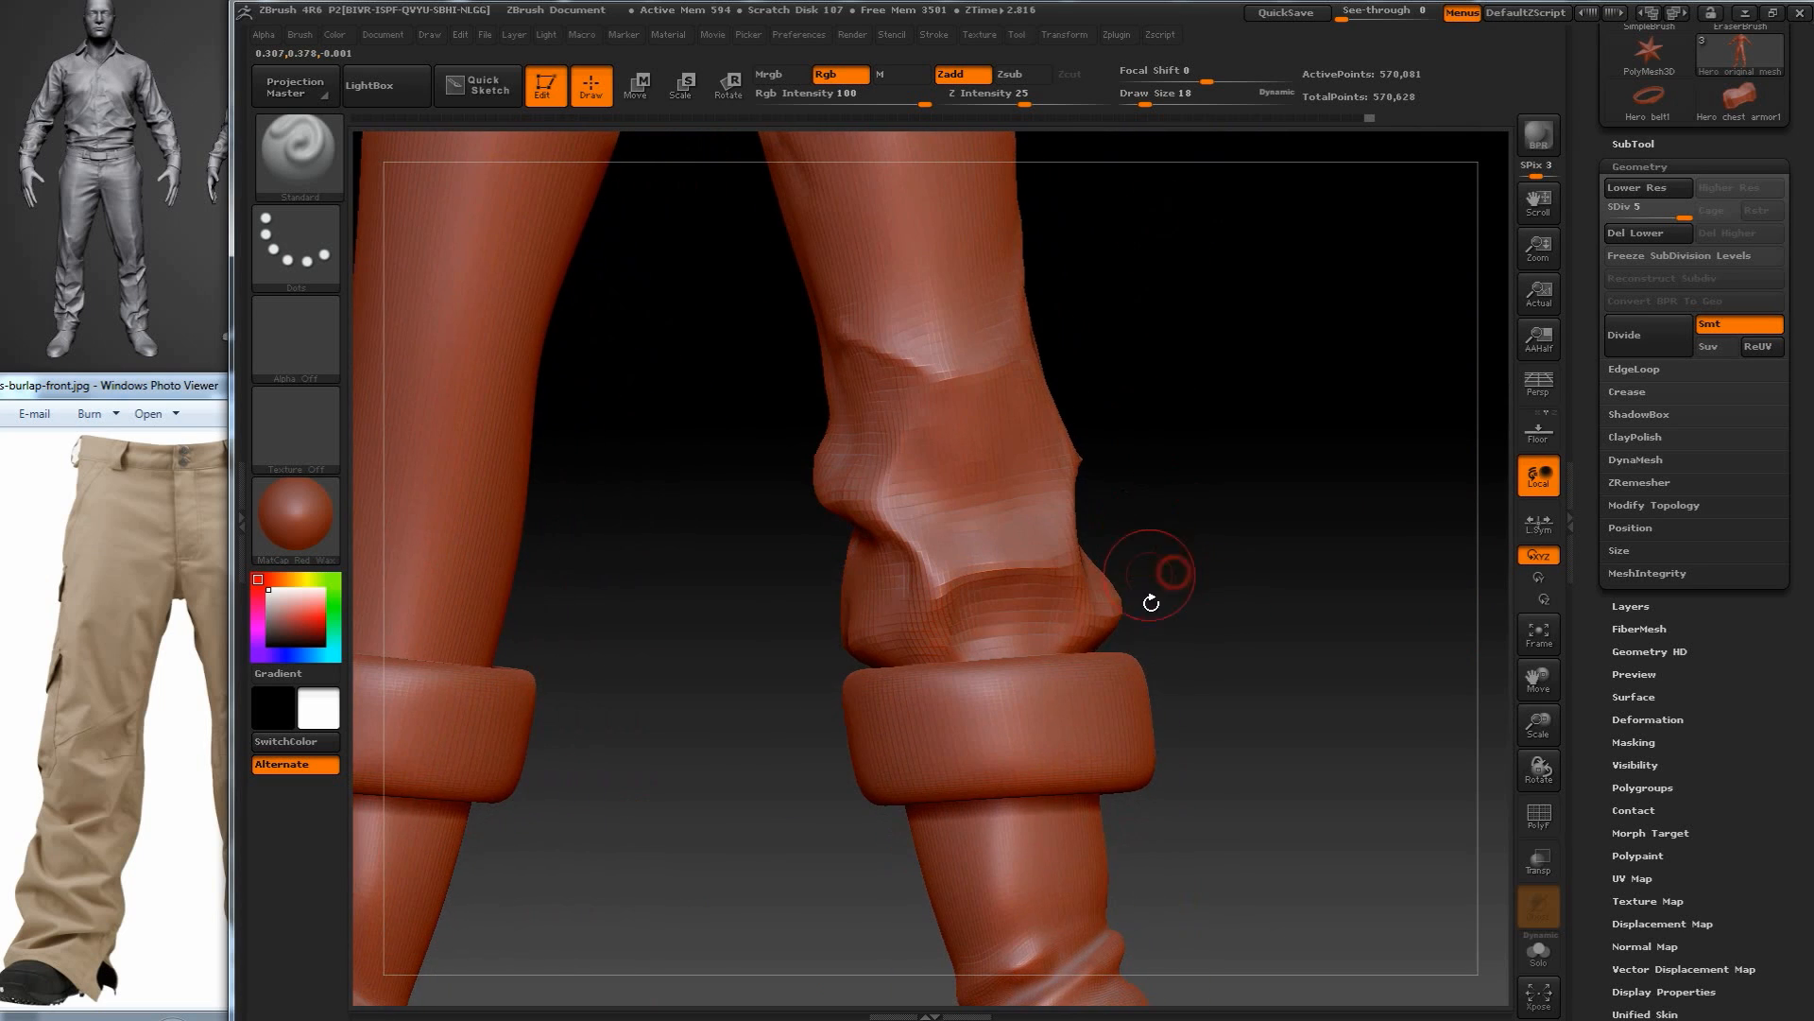
{"action": "left_click_drag", "start_coordinate": [1683, 221], "coordinate": [1627, 223]}
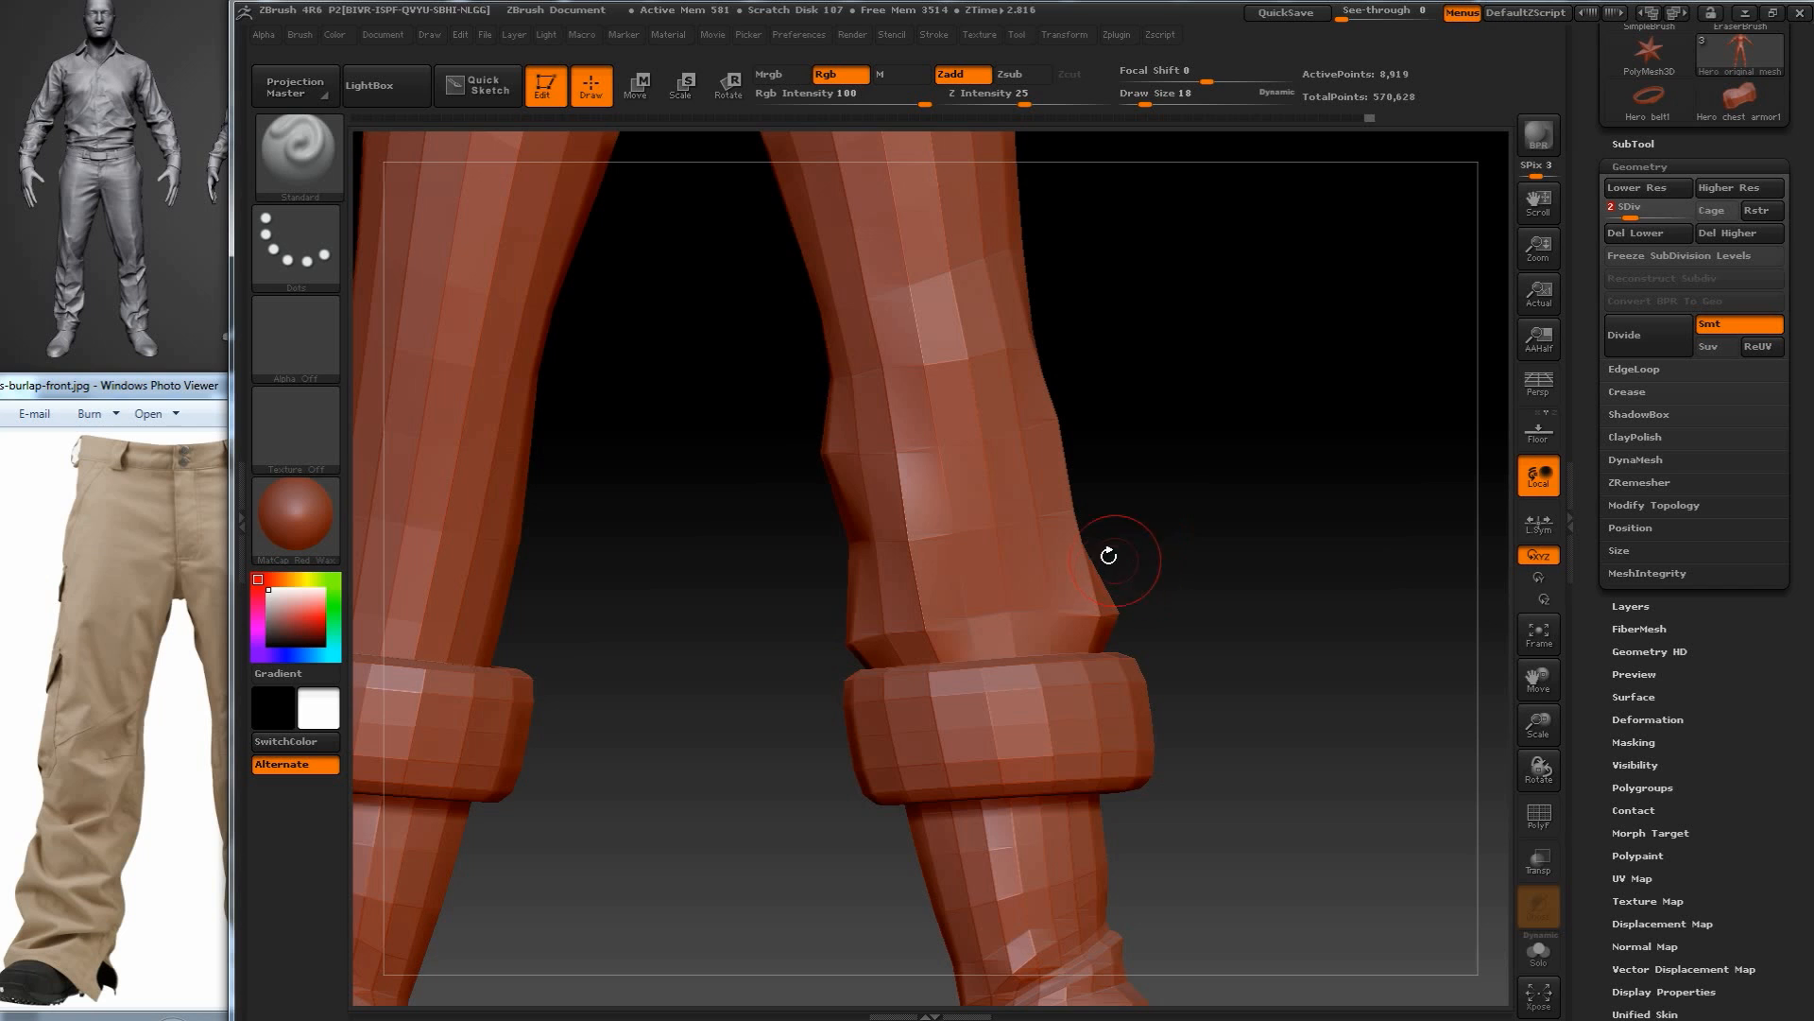
{"action": "left_click_drag", "start_coordinate": [1649, 211], "coordinate": [1685, 216]}
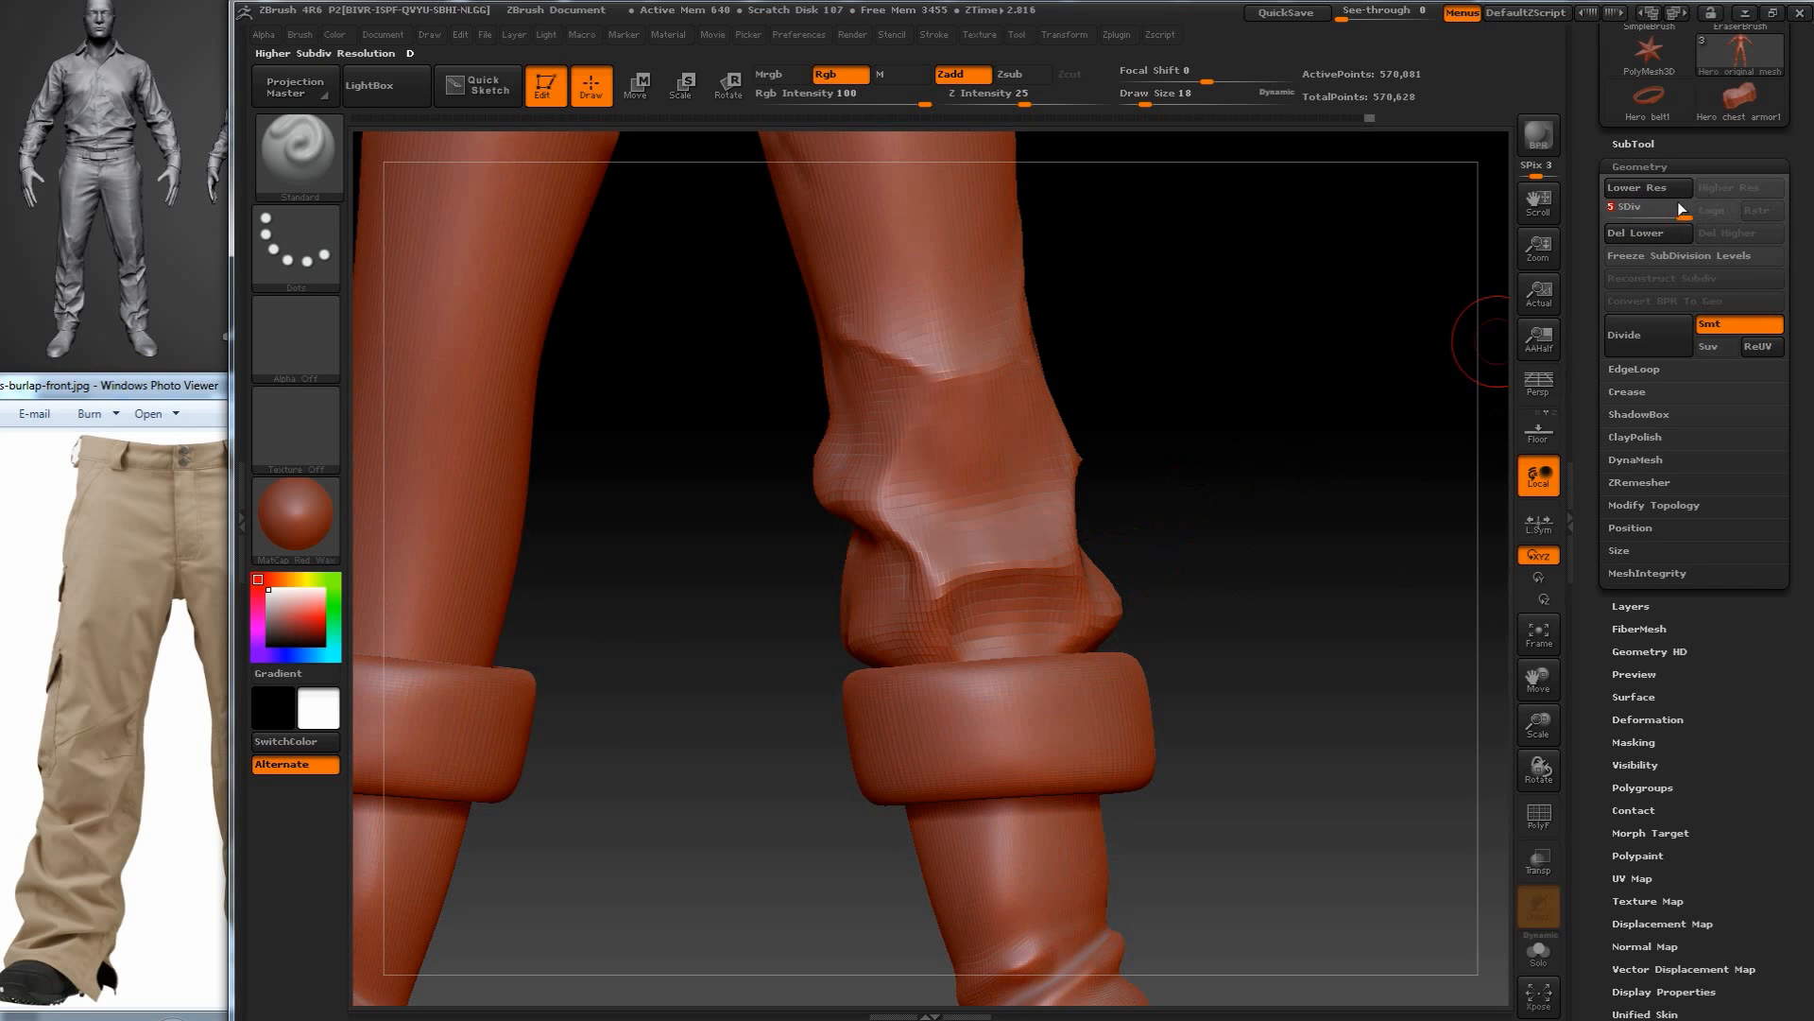
{"action": "left_click_drag", "start_coordinate": [1683, 218], "coordinate": [1626, 216]}
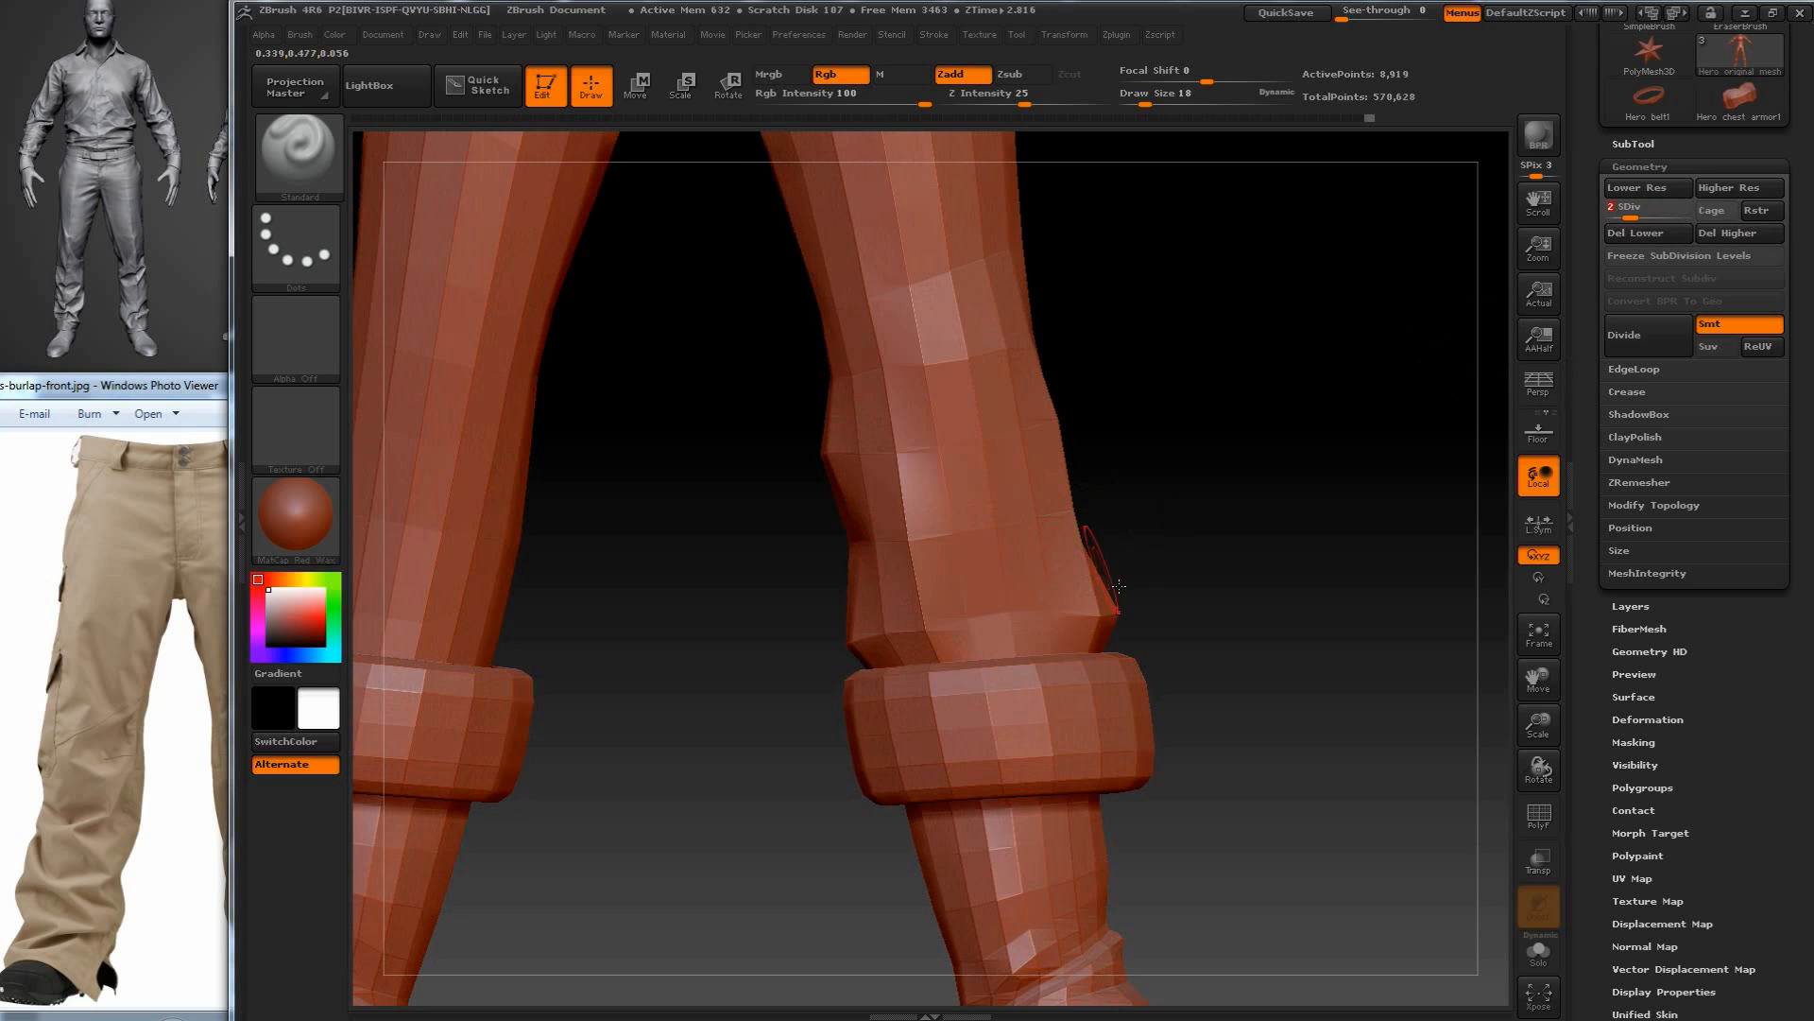
{"action": "key", "text": "shift+d"}
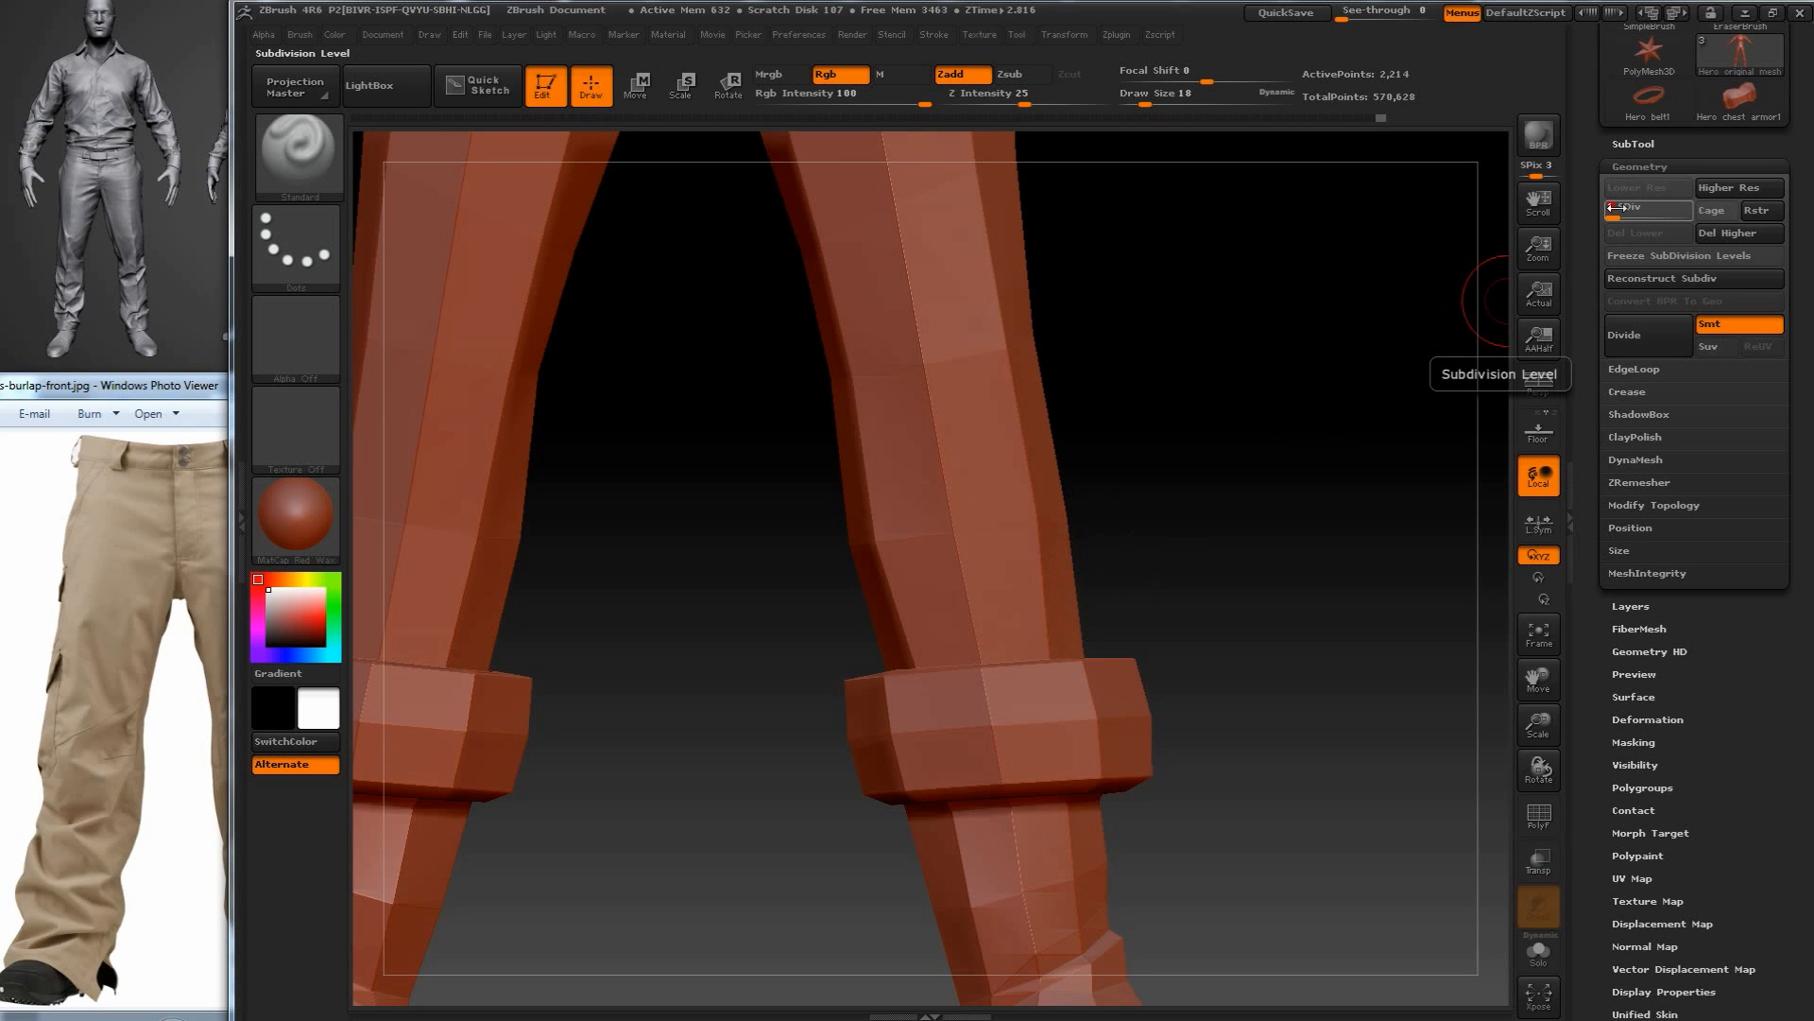
{"action": "key", "text": "d"}
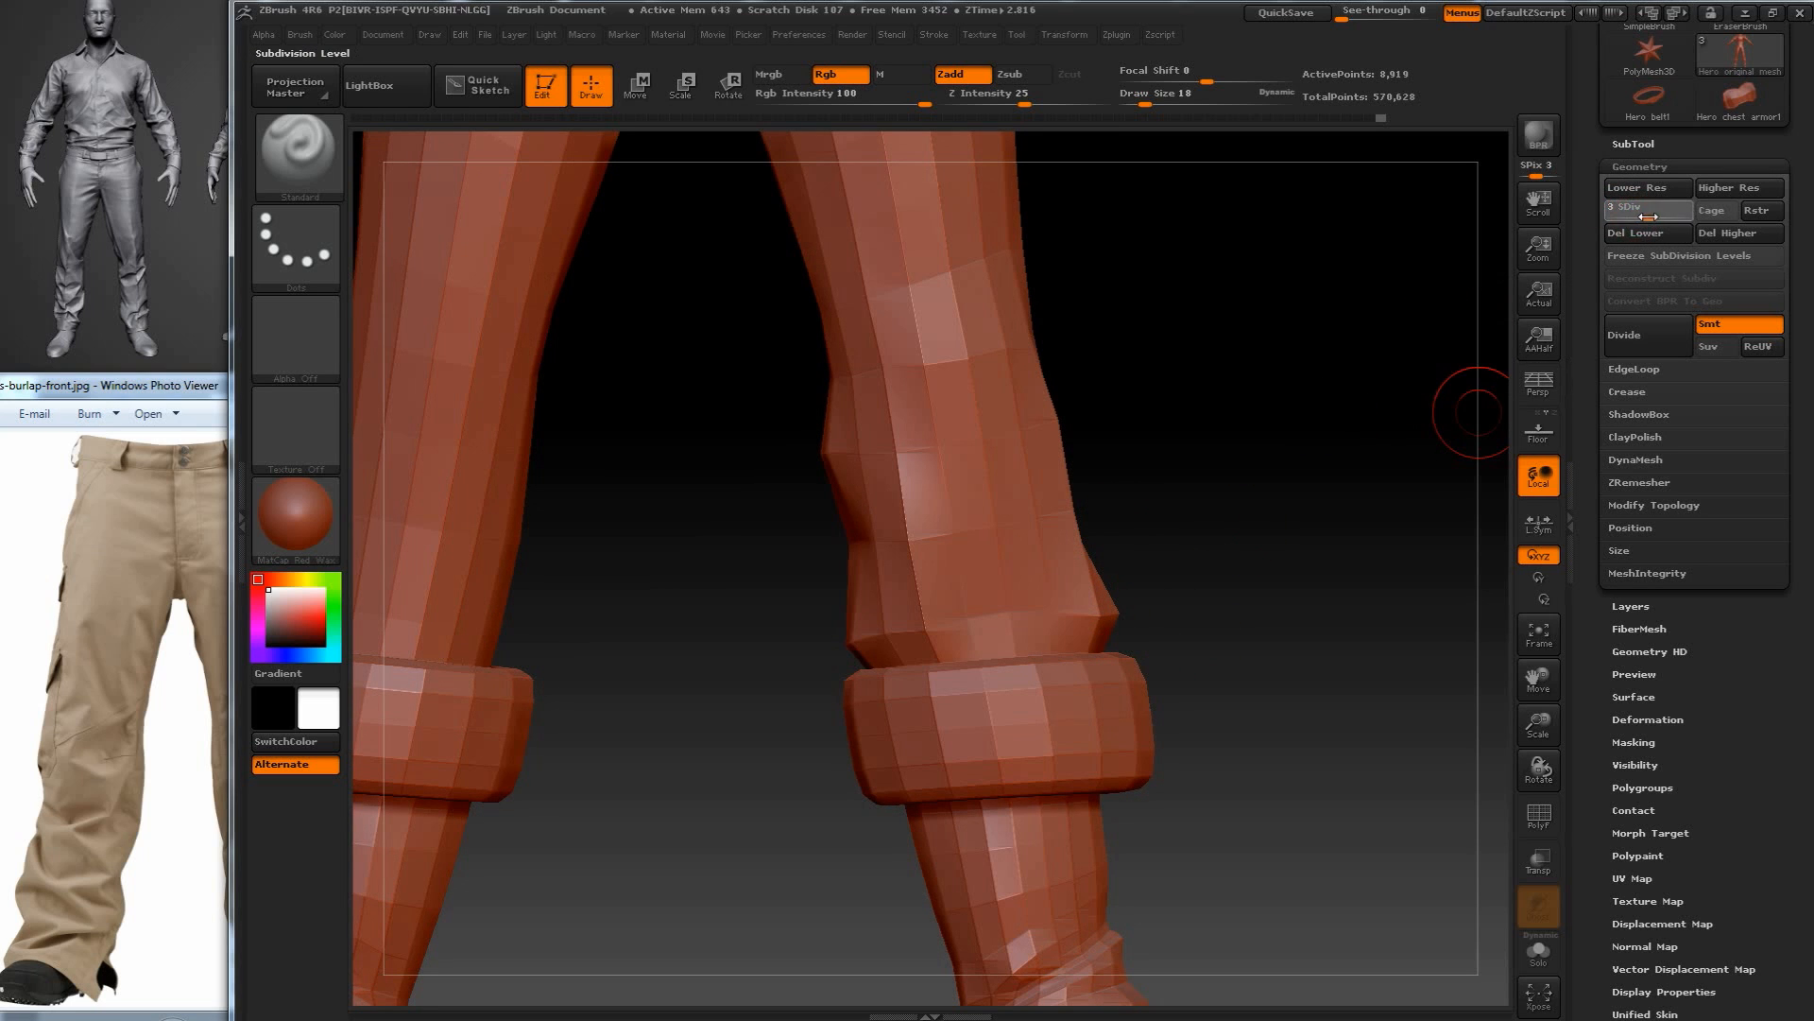
{"action": "key", "text": "d"}
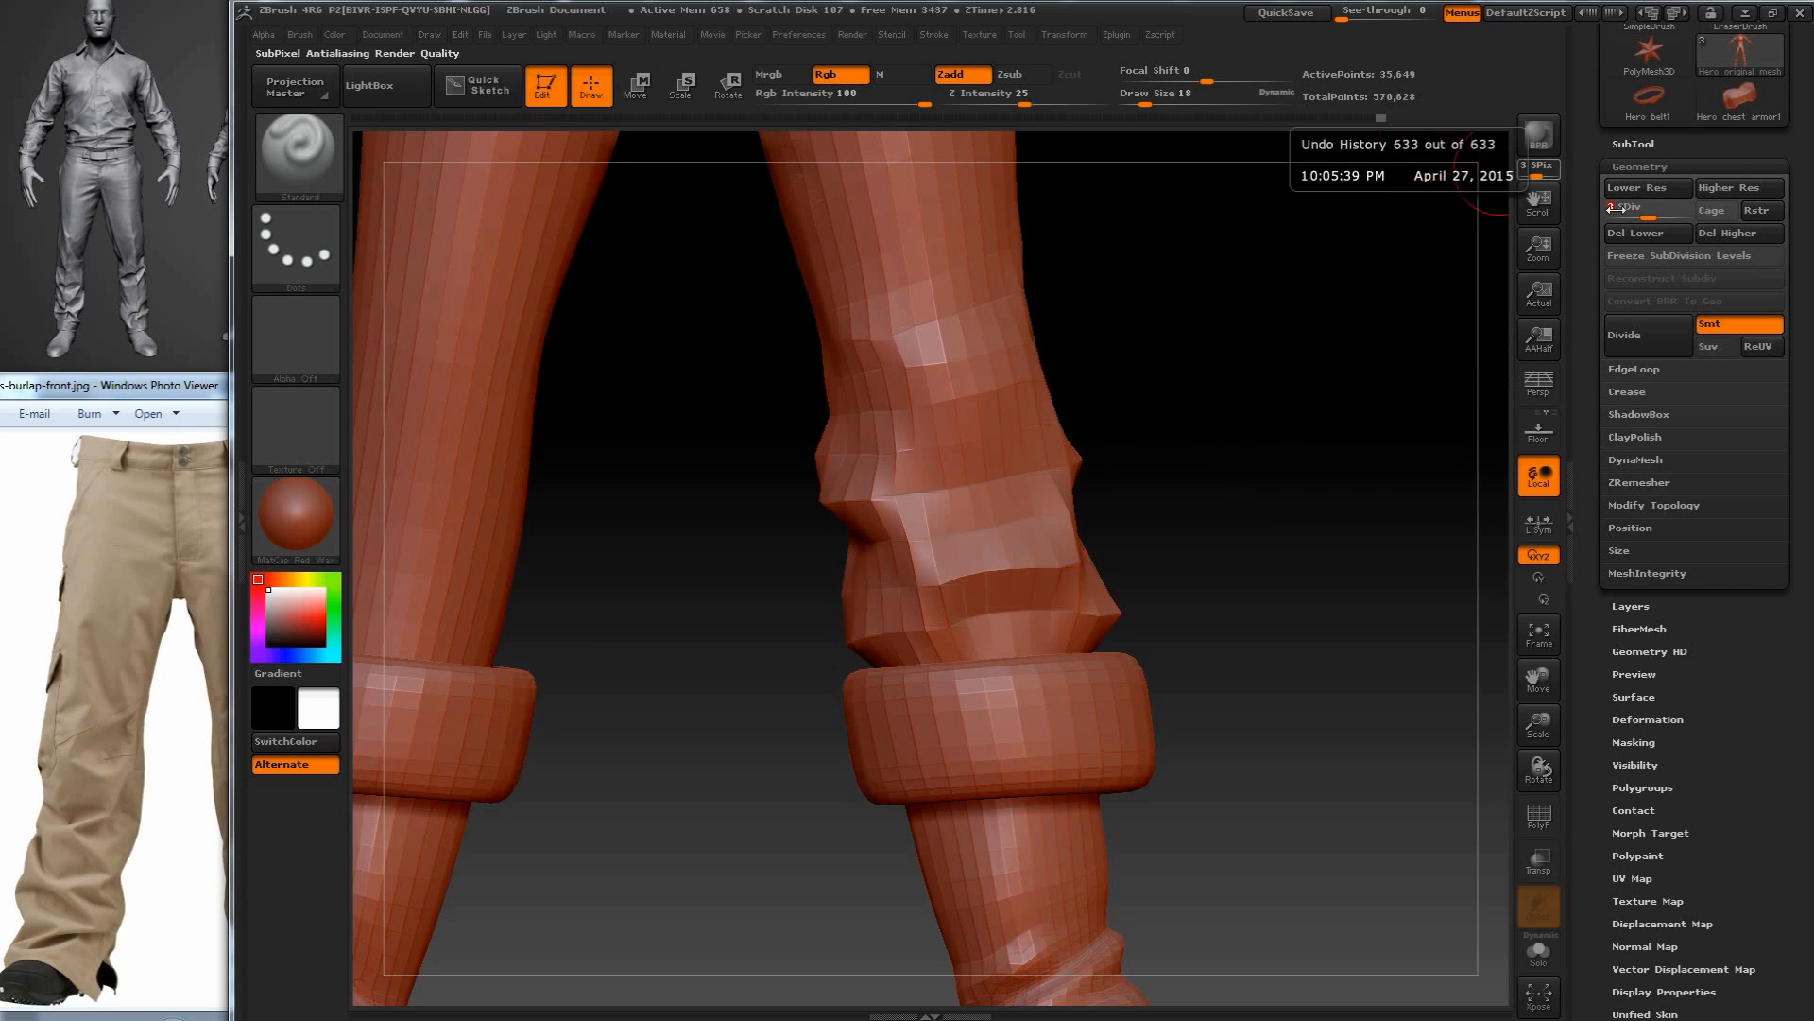
{"action": "left_click_drag", "start_coordinate": [1644, 218], "coordinate": [1616, 219]}
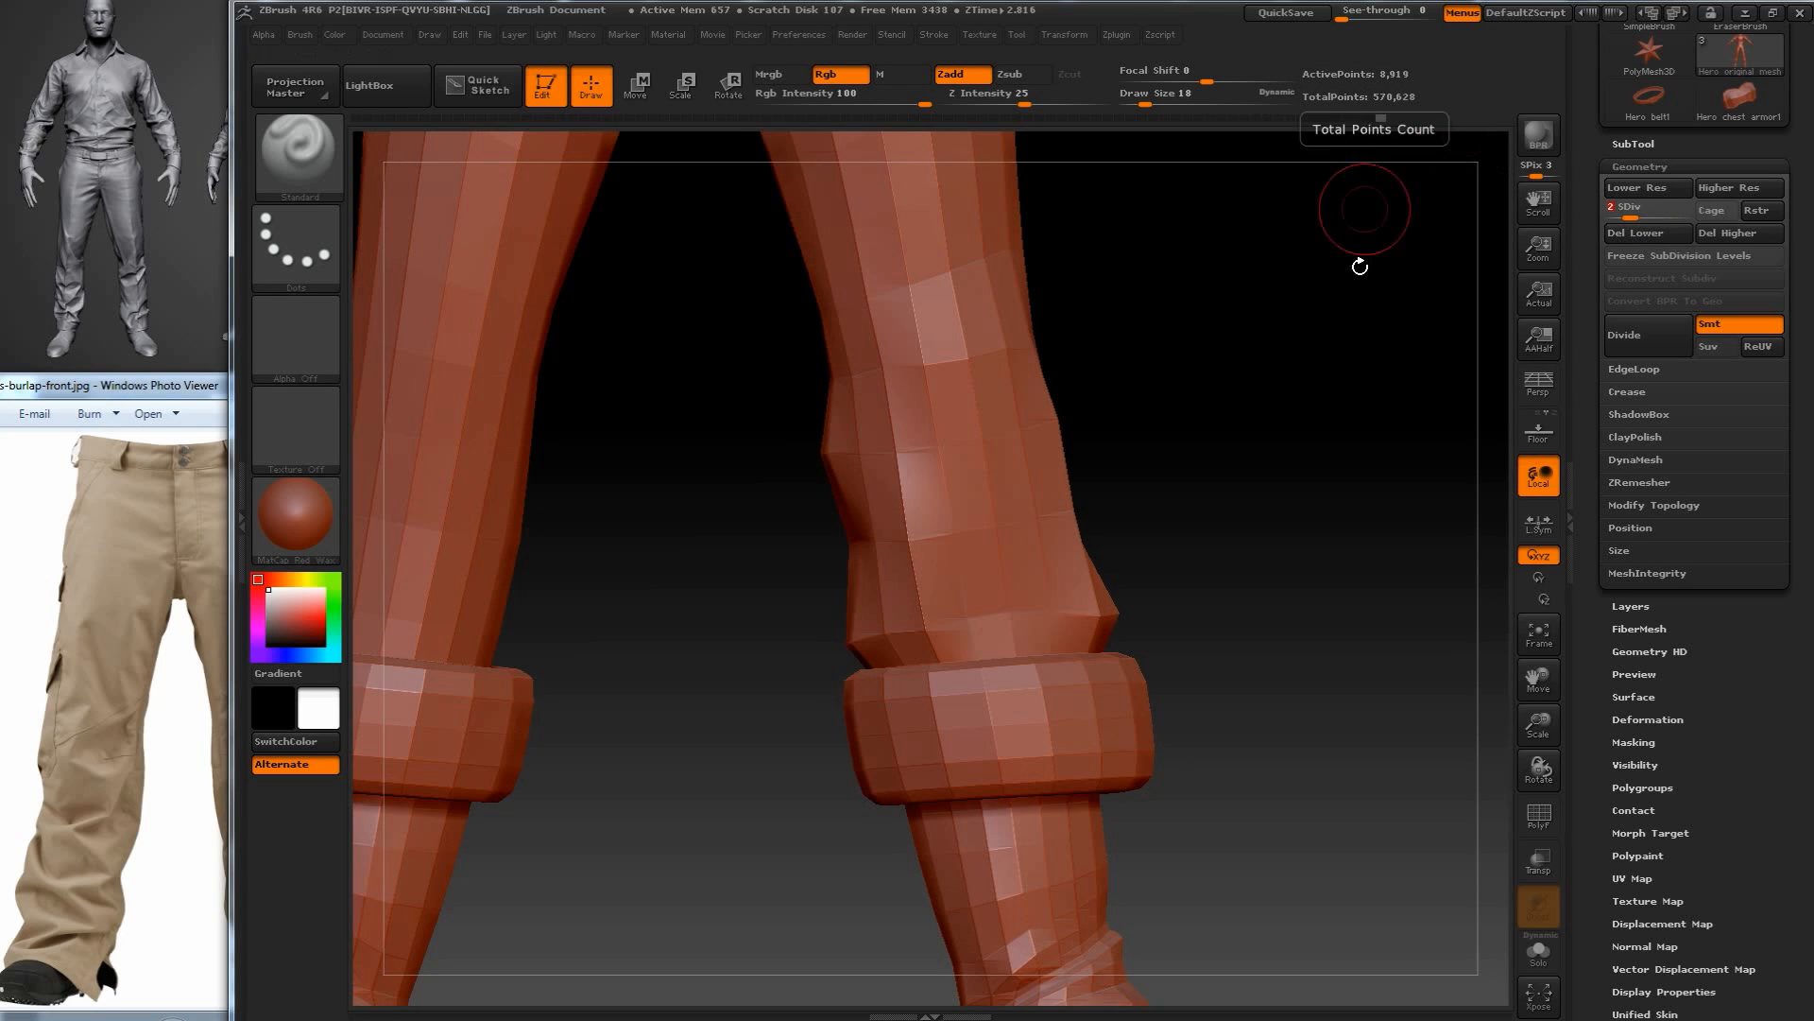
Return the hero mesh to subdivision level 5 and smooth the shirt folds above the left side of the belt.
{"action": "left_click_drag", "start_coordinate": [1275, 466], "coordinate": [955, 526], "text": "alt"}
{"action": "left_click_drag", "start_coordinate": [1052, 331], "coordinate": [1097, 615], "text": "alt"}
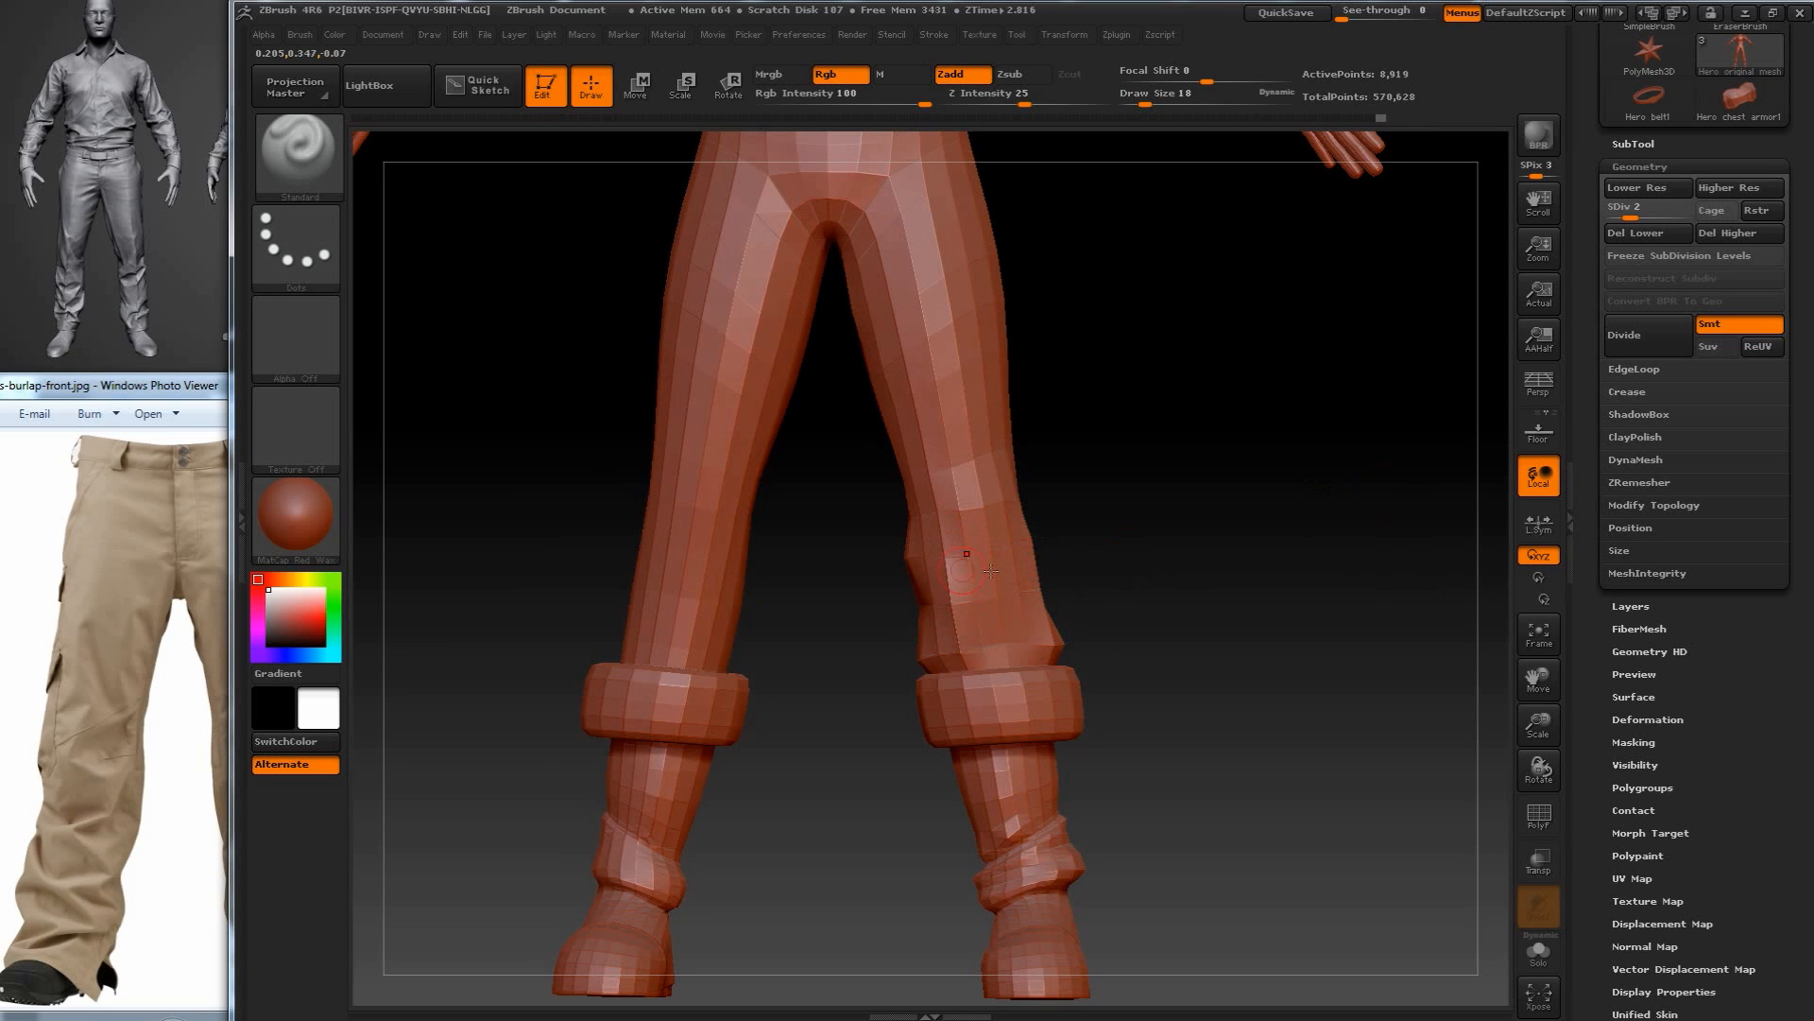
{"action": "left_click_drag", "start_coordinate": [1295, 521], "coordinate": [1238, 578], "text": "alt"}
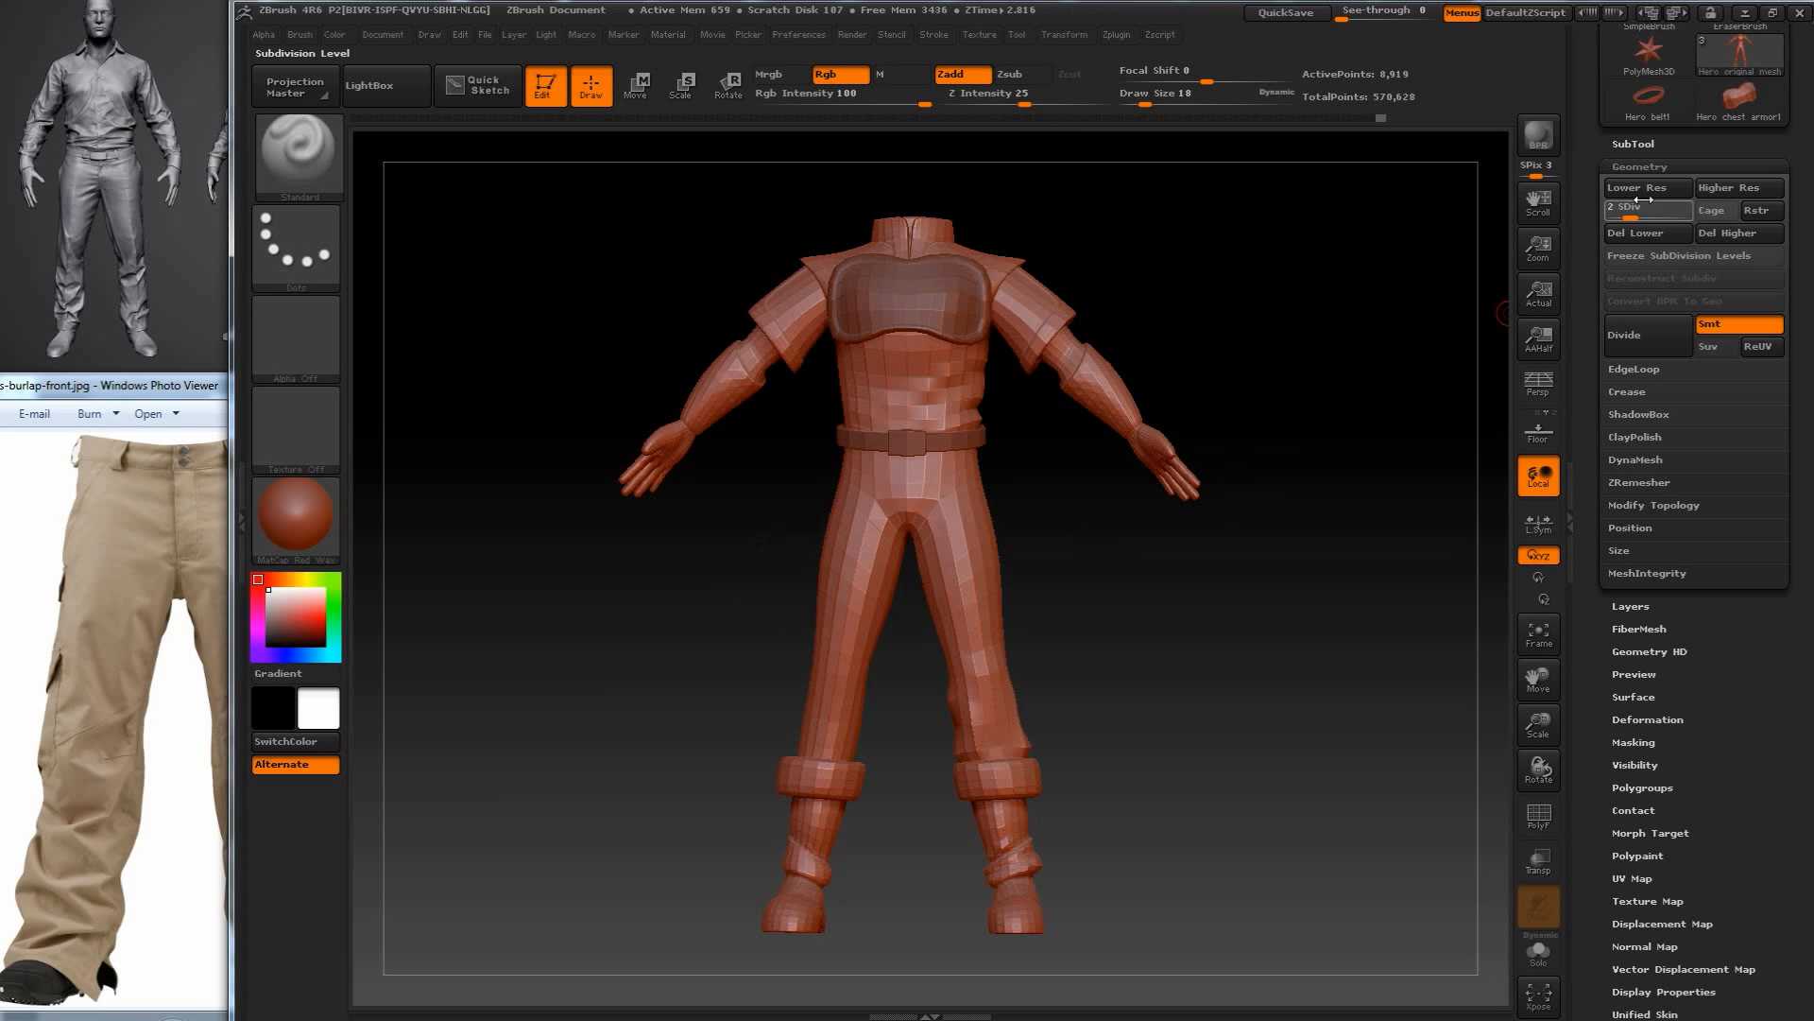
{"action": "left_click_drag", "start_coordinate": [1632, 211], "coordinate": [1686, 210]}
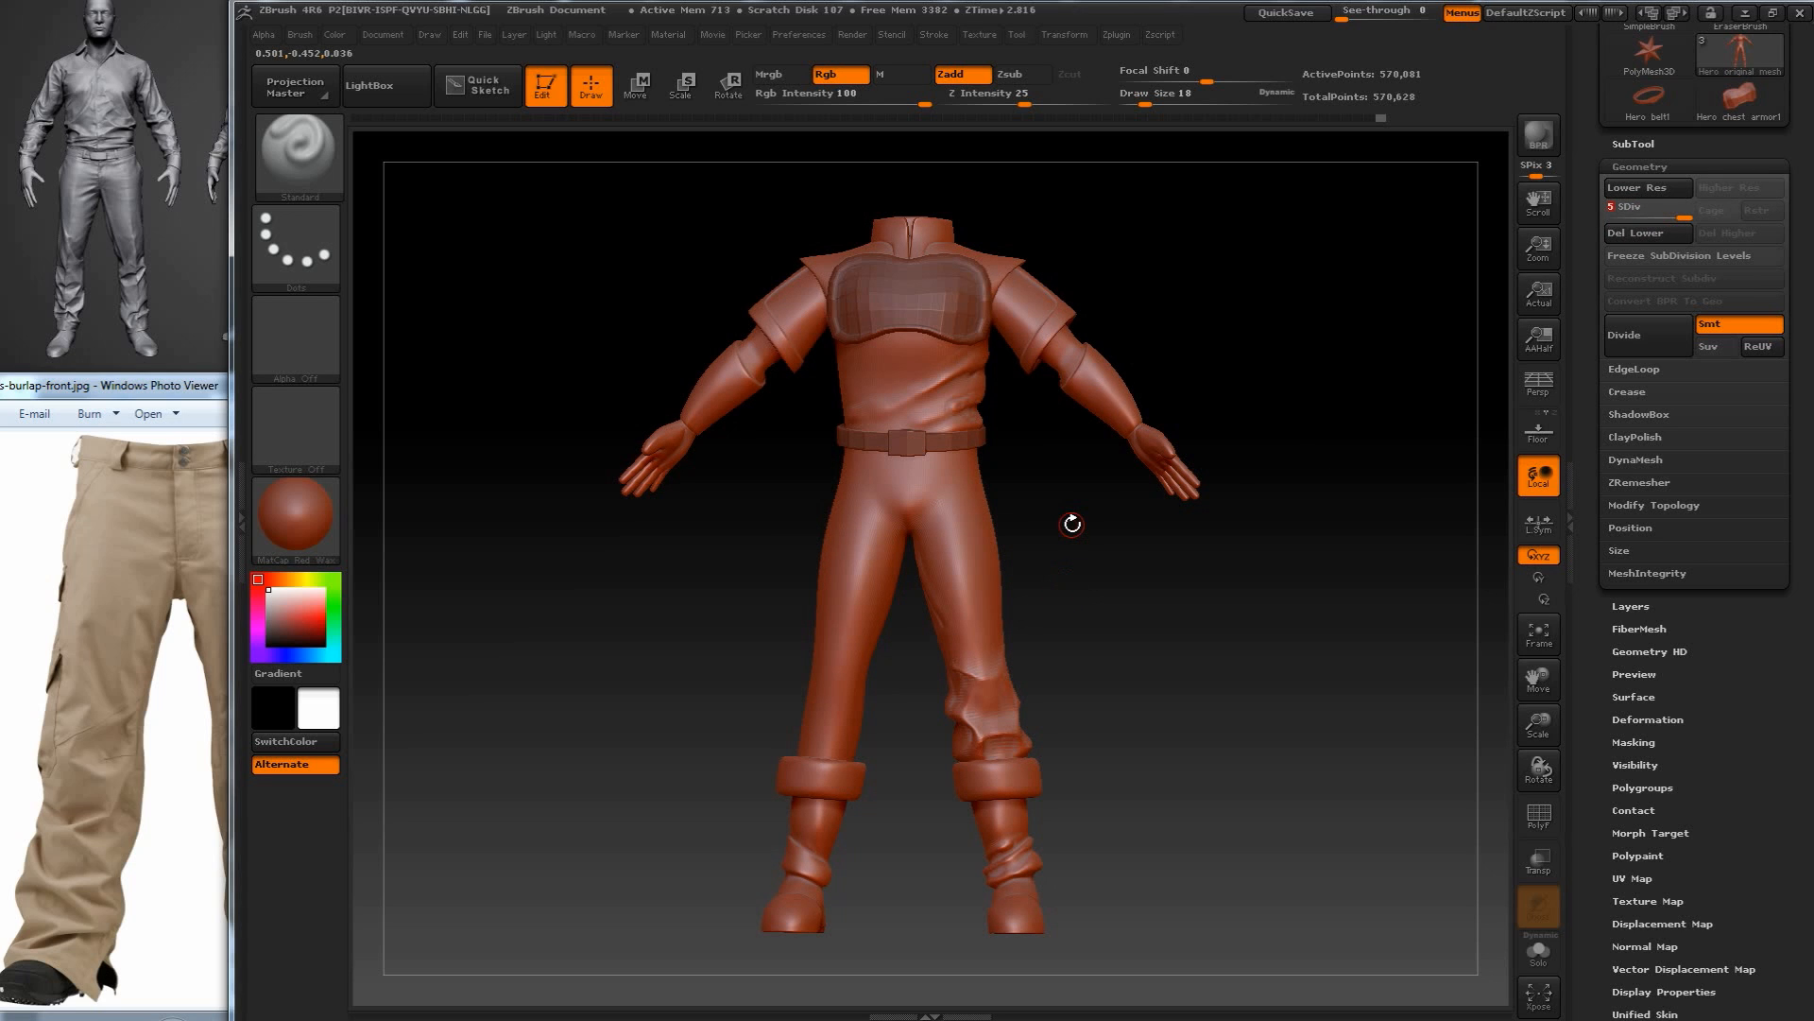
{"action": "mouse_move", "coordinate": [1086, 547]}
{"action": "left_mouse_down"}
{"action": "mouse_move", "coordinate": [1066, 555]}
{"action": "mouse_move", "coordinate": [1082, 539]}
{"action": "mouse_move", "coordinate": [1030, 483]}
{"action": "mouse_move", "coordinate": [1064, 491]}
{"action": "mouse_move", "coordinate": [1072, 516]}
{"action": "left_mouse_up"}
{"action": "mouse_move", "coordinate": [1002, 392]}
{"action": "left_mouse_down", "text": "shift"}
{"action": "mouse_move", "coordinate": [988, 468]}
{"action": "mouse_move", "coordinate": [1025, 435]}
{"action": "left_mouse_up", "text": "shift"}
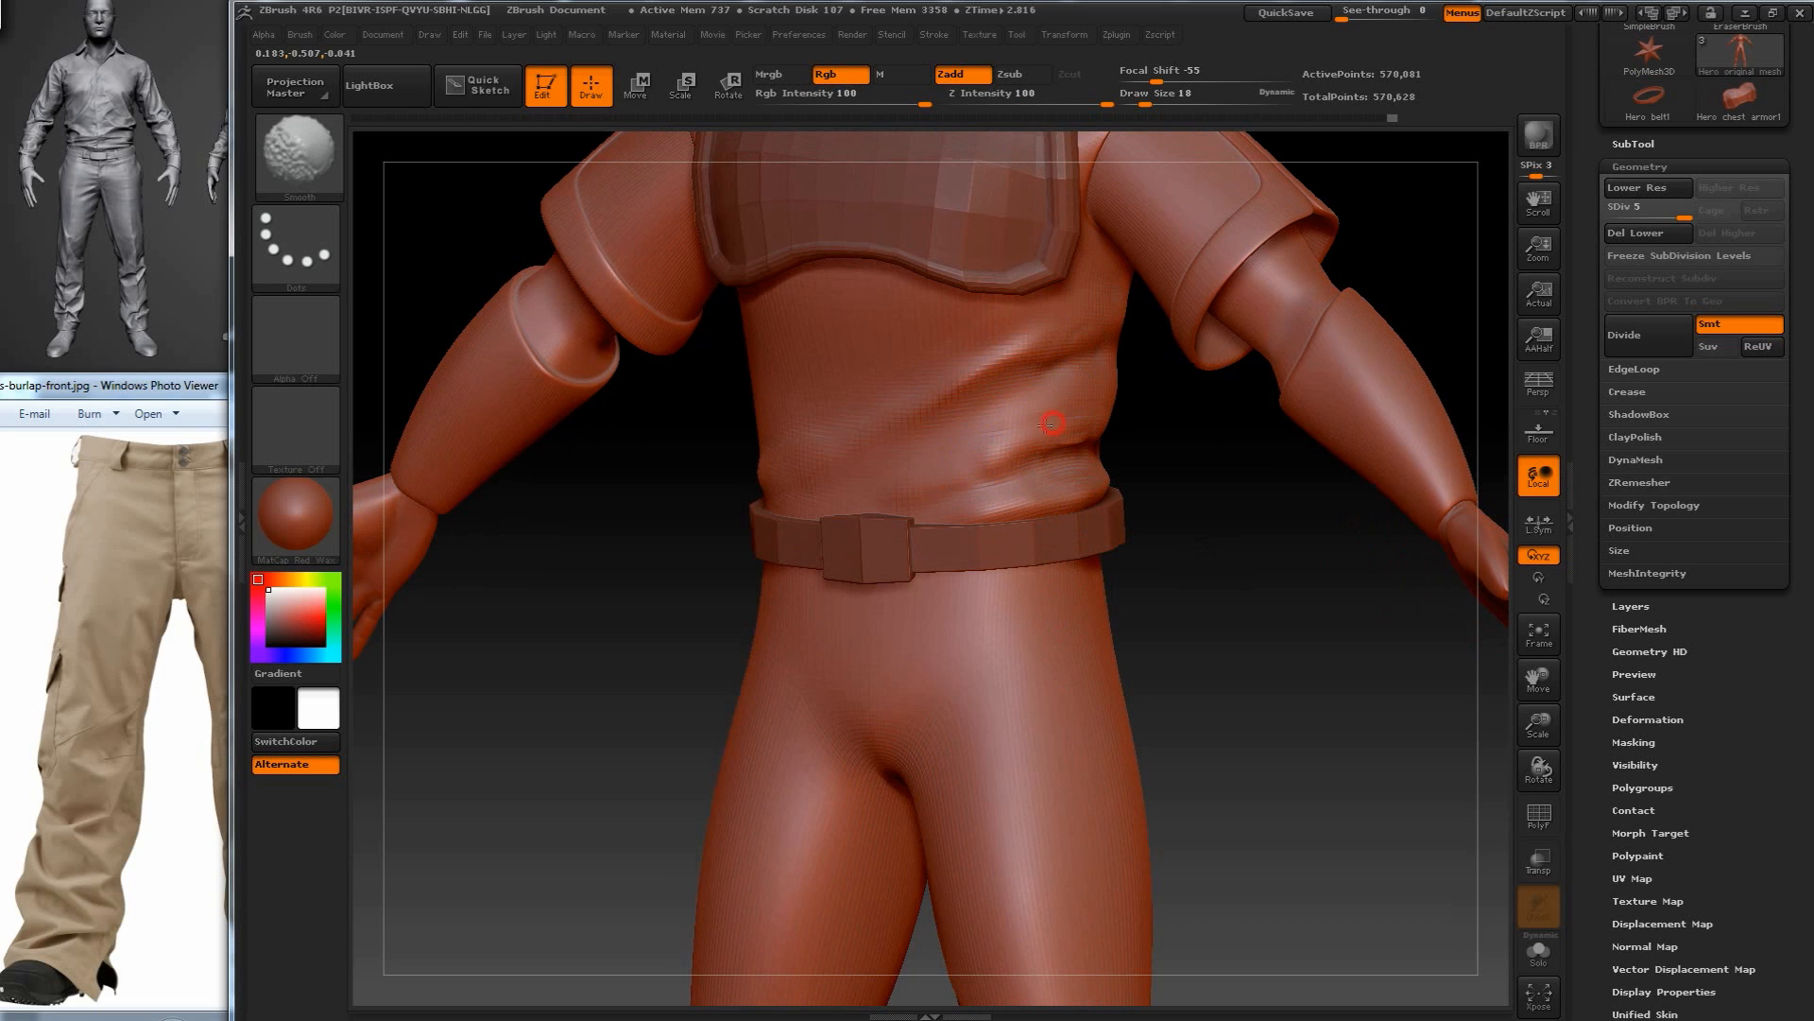
{"action": "mouse_move", "coordinate": [1215, 639]}
{"action": "left_mouse_down"}
{"action": "mouse_move", "coordinate": [1188, 625]}
{"action": "mouse_move", "coordinate": [1225, 657]}
{"action": "mouse_move", "coordinate": [1194, 629]}
{"action": "mouse_move", "coordinate": [1222, 753]}
{"action": "mouse_move", "coordinate": [1165, 644]}
{"action": "left_mouse_up"}
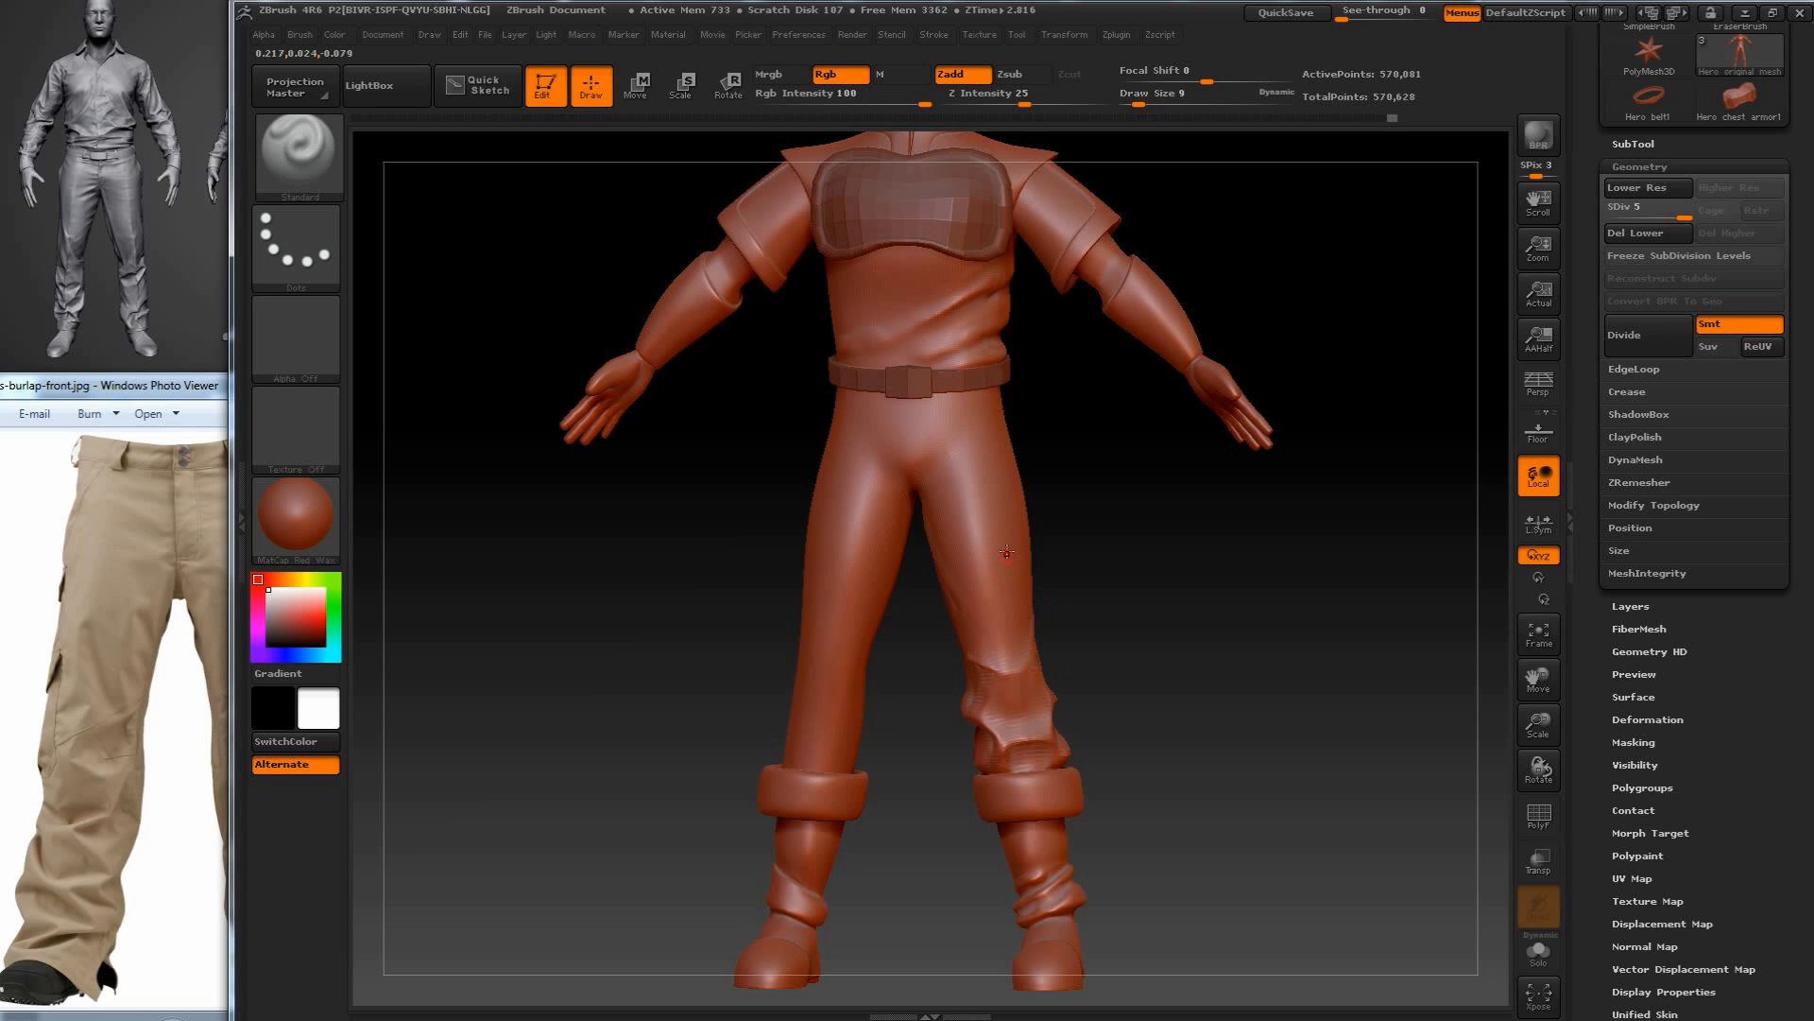
Try a thin wrinkle on the left trouser thigh and check it at subdivision levels 2 and 5.
{"action": "left_click_drag", "start_coordinate": [1003, 520], "coordinate": [1014, 594]}
{"action": "key", "text": "ctrl+z"}
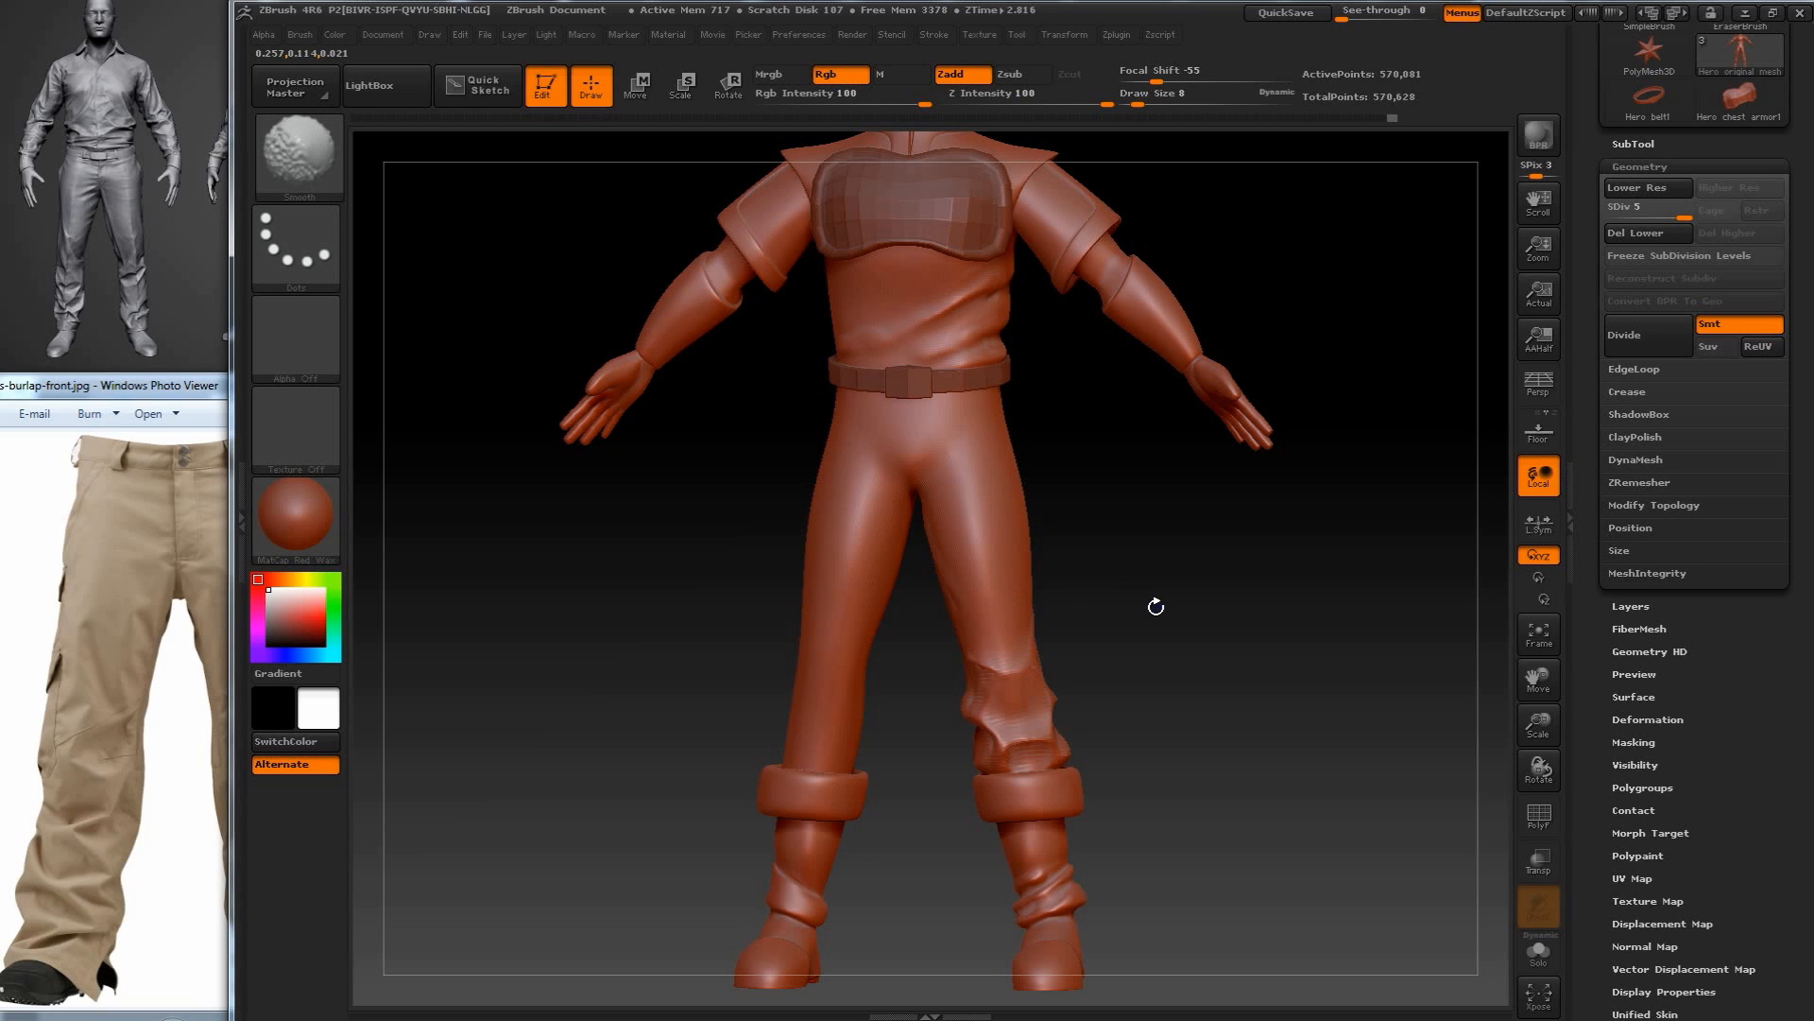
{"action": "key", "text": "shift+d"}
{"action": "key", "text": "shift+d"}
{"action": "key", "text": "shift+d"}
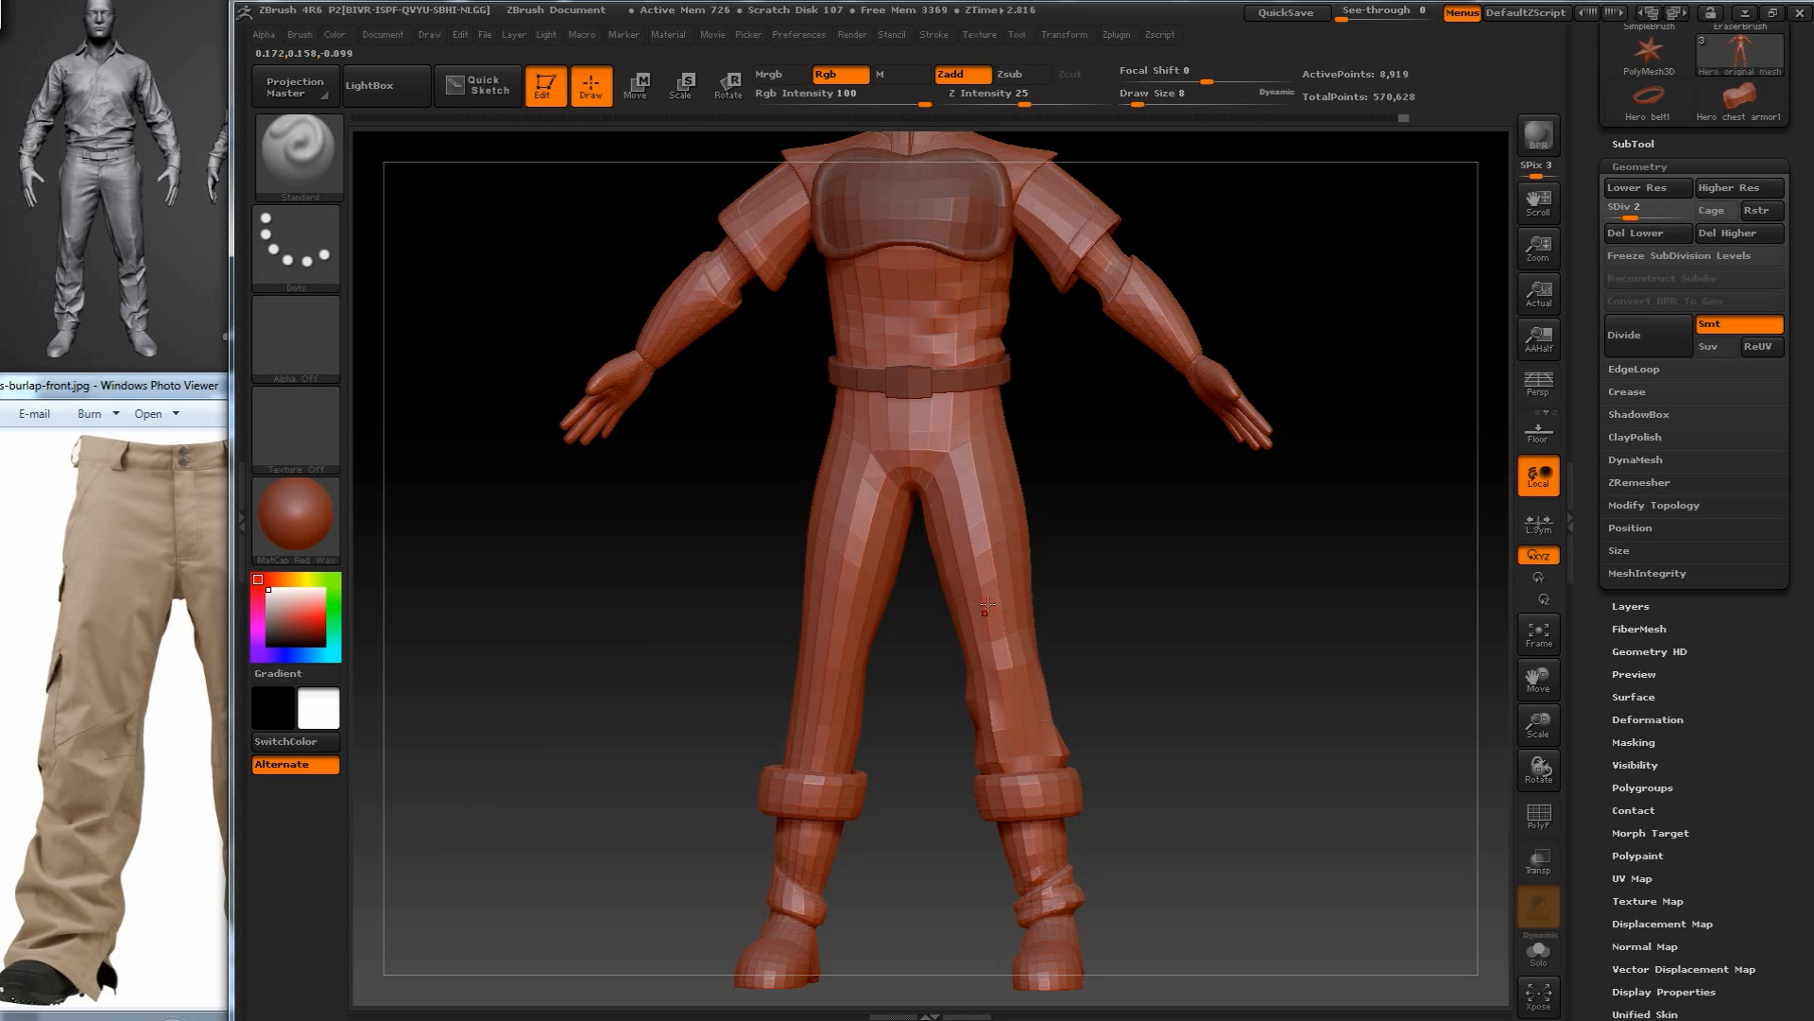
{"action": "key", "text": "d"}
{"action": "key", "text": "d"}
{"action": "key", "text": "d"}
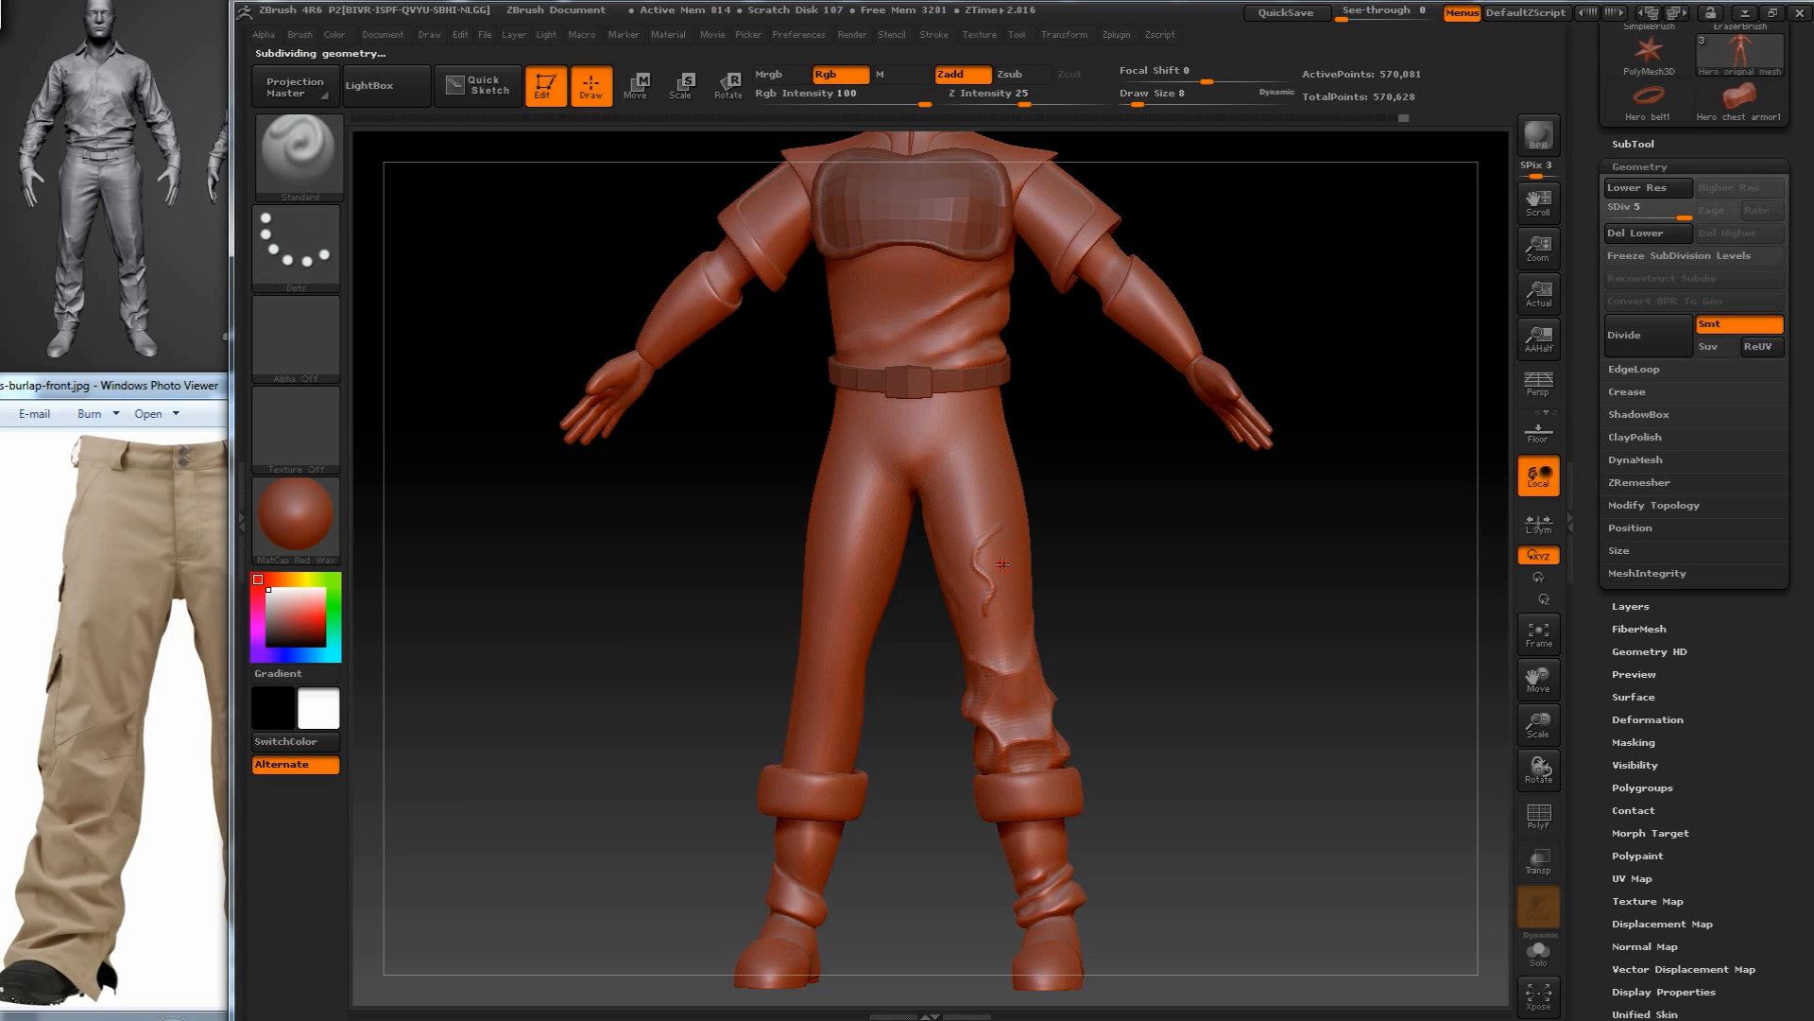
{"action": "left_click_drag", "start_coordinate": [1004, 558], "coordinate": [998, 611], "text": "shift"}
Export the hero mesh at subdivision level 2 to the Desktop as "Hero zbrush mesh.obj".
{"action": "left_click_drag", "start_coordinate": [1788, 633], "coordinate": [1777, 738]}
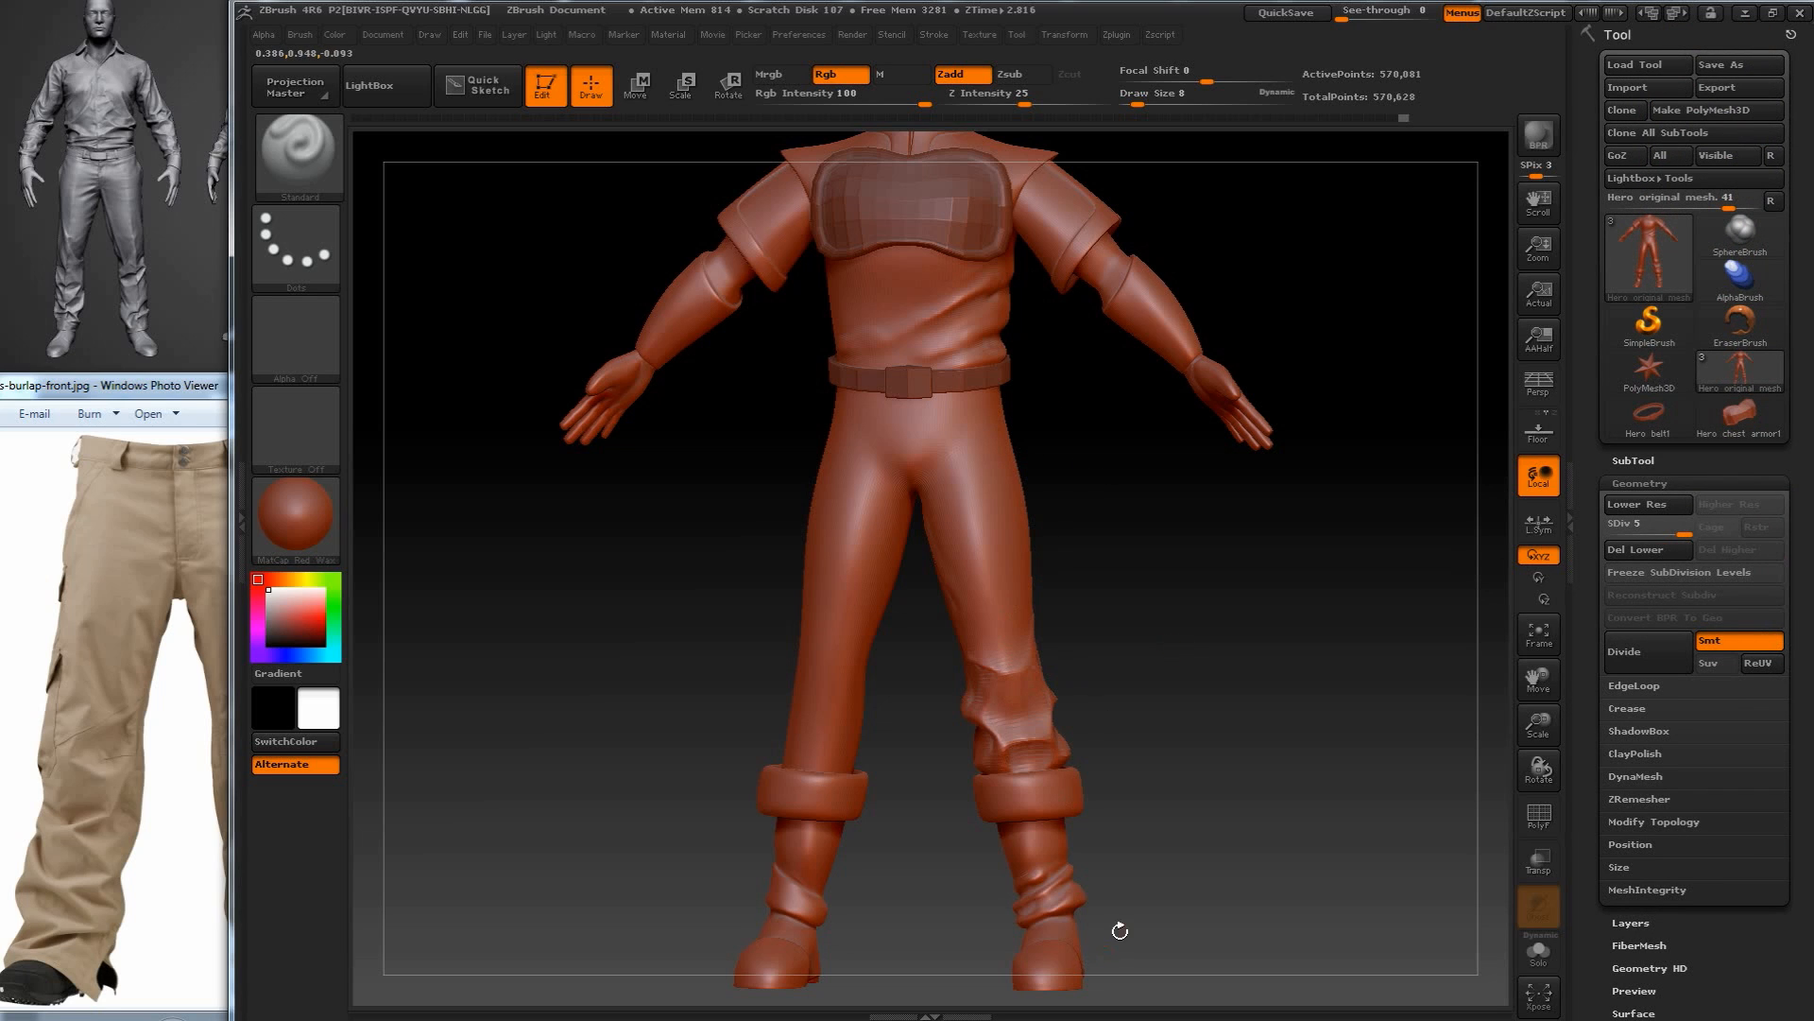
{"action": "left_click_drag", "start_coordinate": [1683, 532], "coordinate": [1616, 530]}
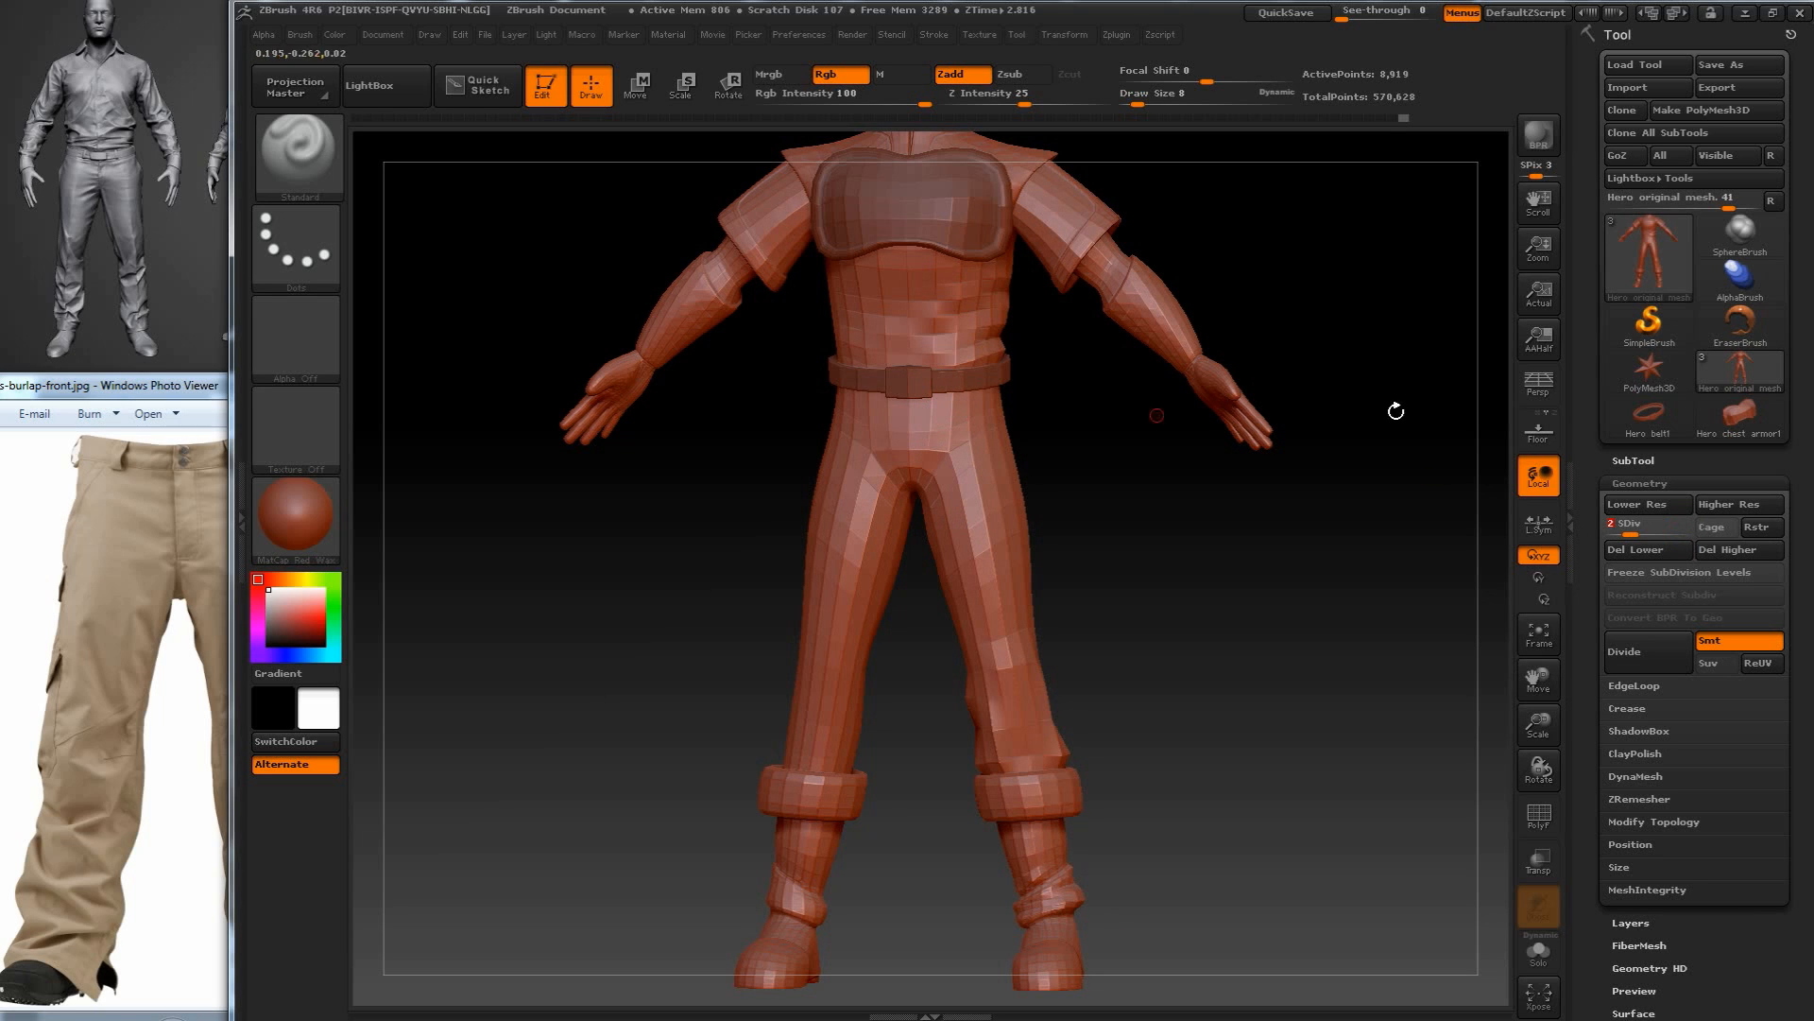
{"action": "left_click", "coordinate": [1611, 526]}
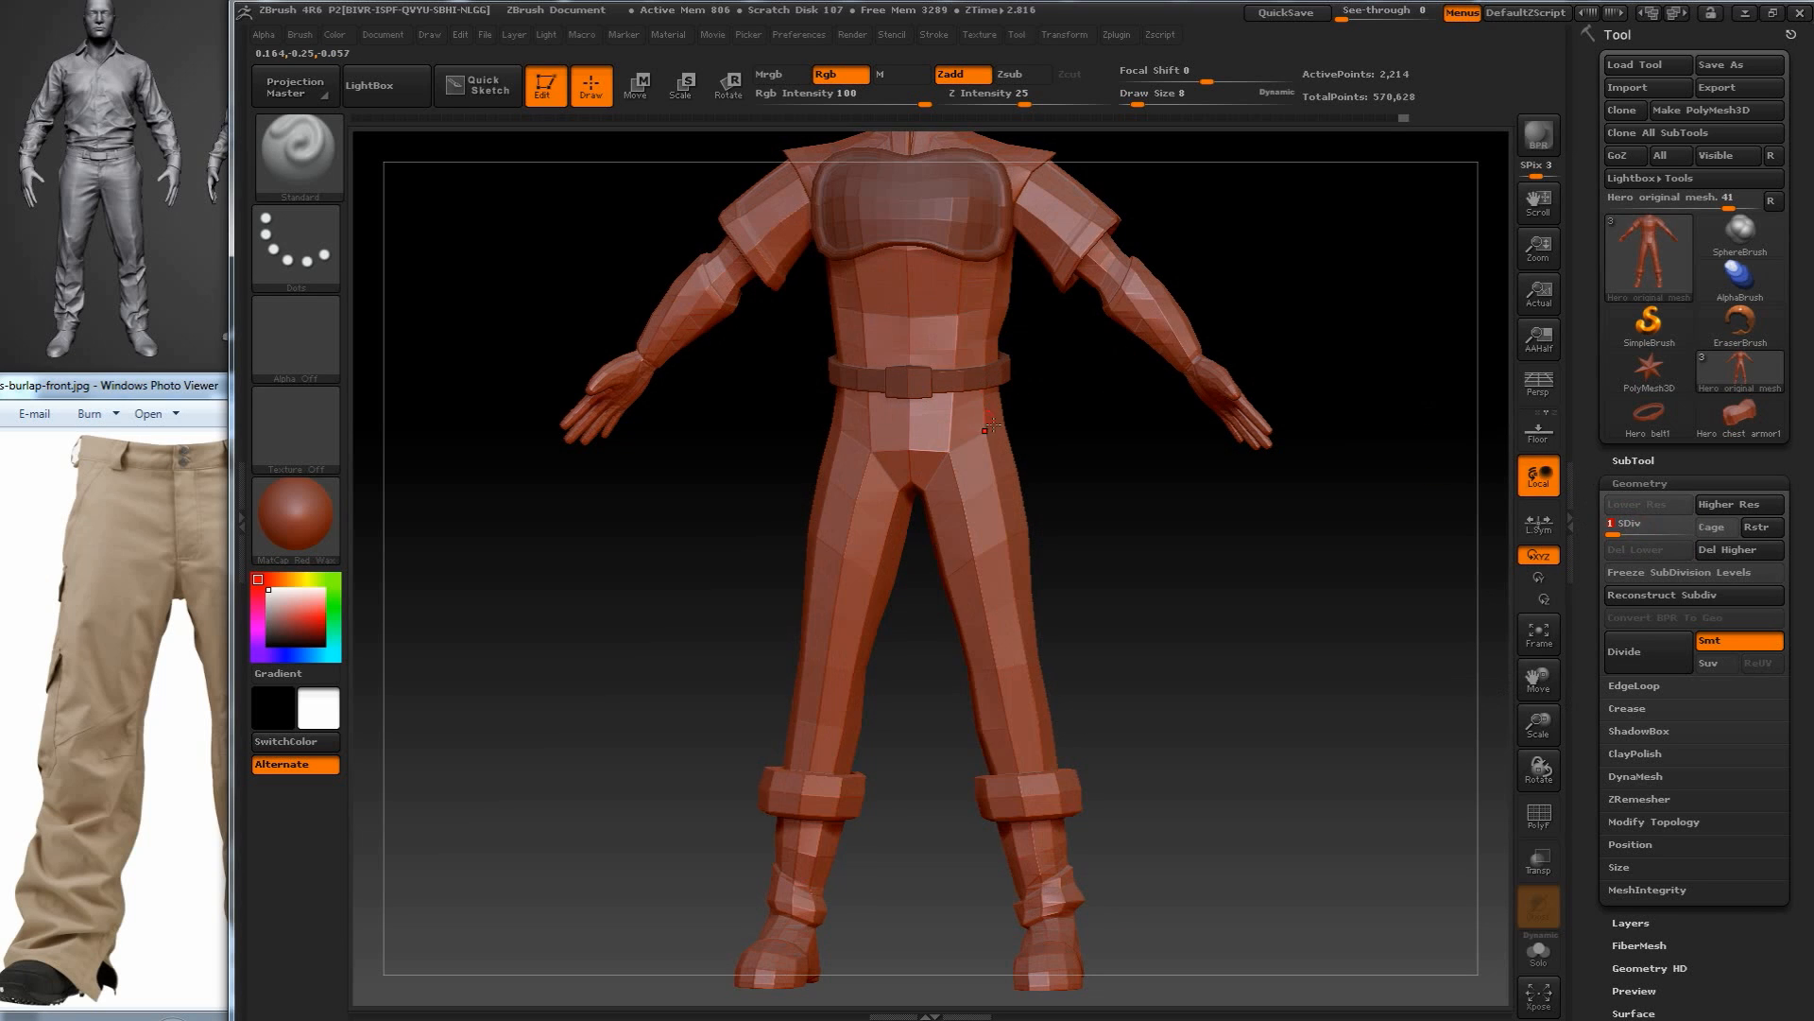
{"action": "key", "text": "d"}
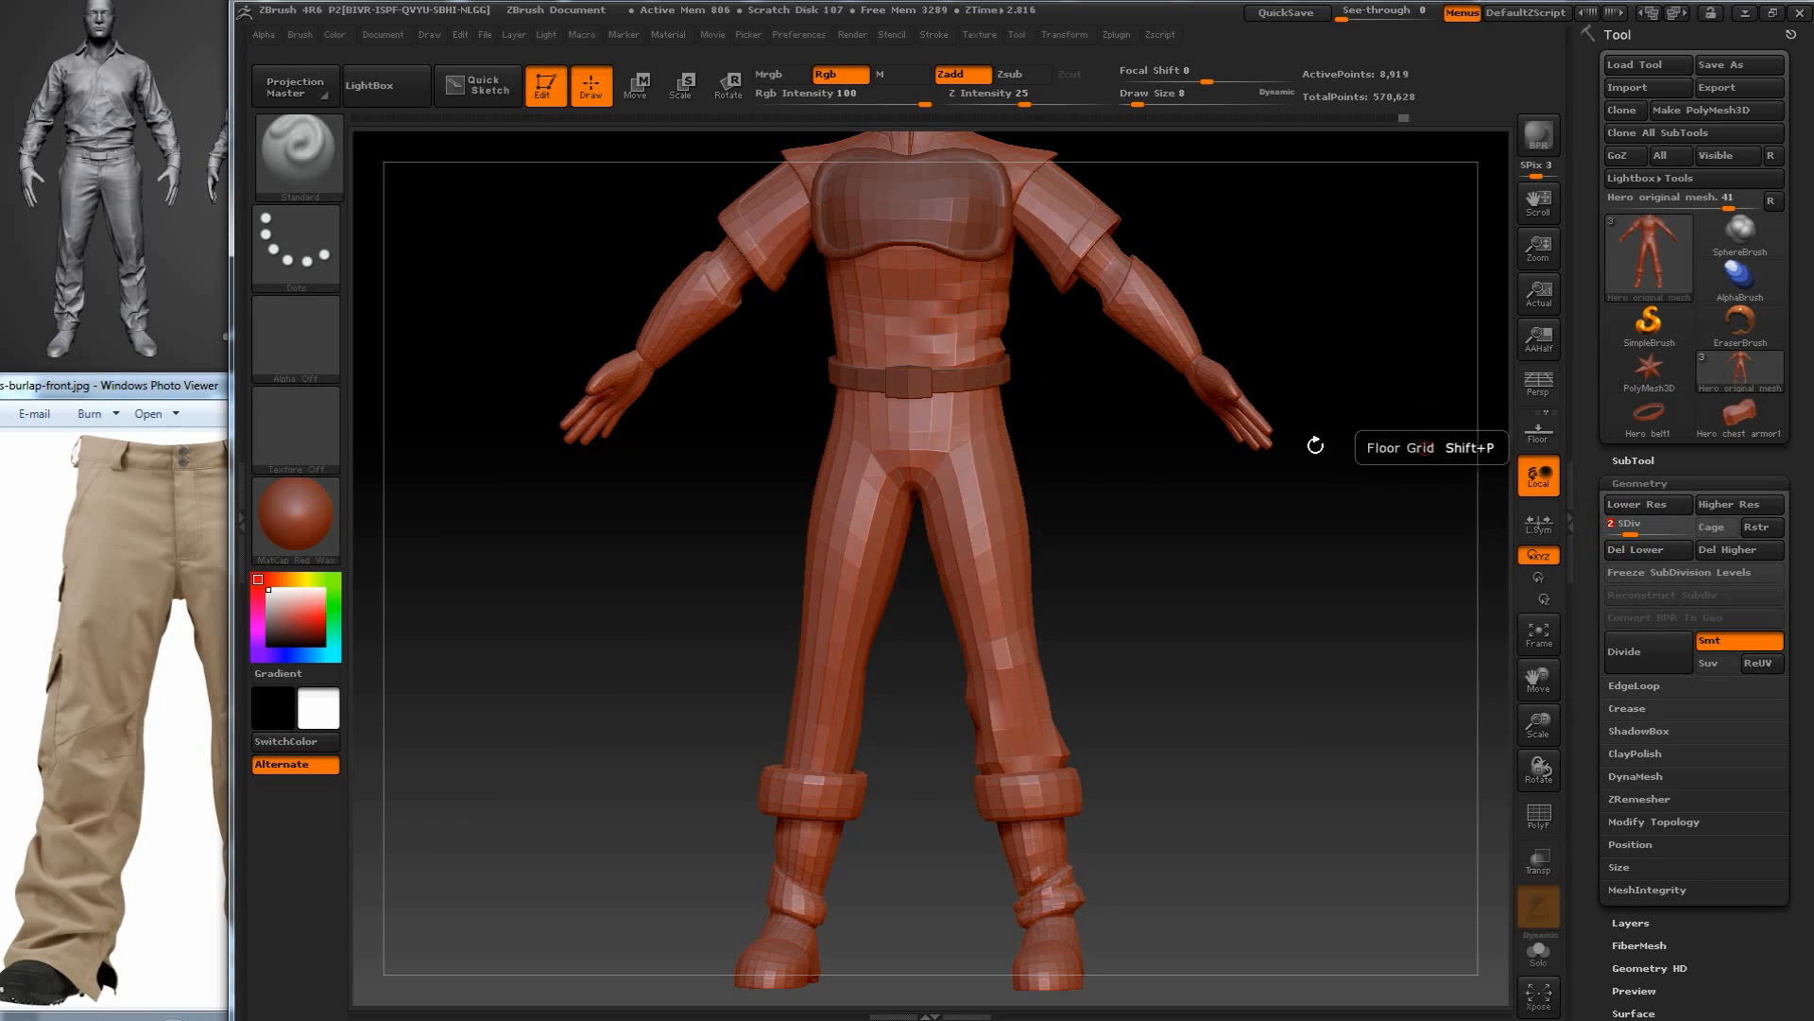
{"action": "left_click", "coordinate": [1746, 90]}
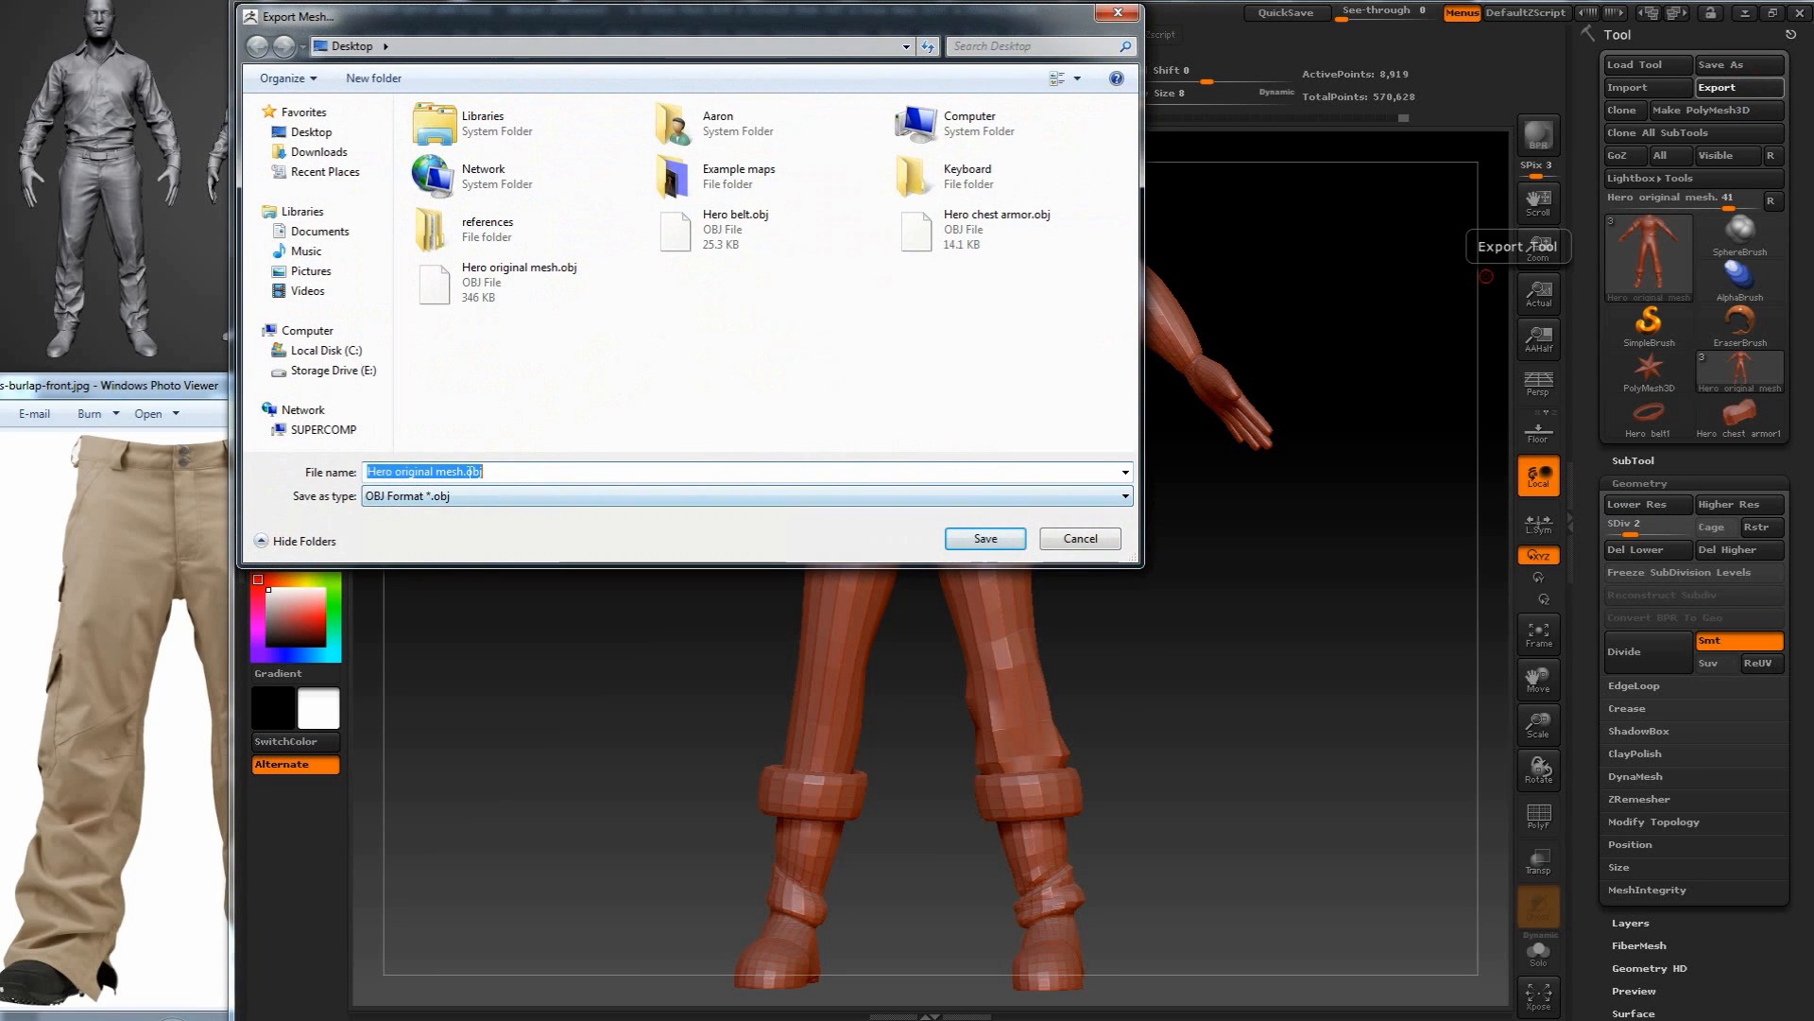
{"action": "double_click", "coordinate": [412, 471]}
{"action": "type", "text": "zburh"}
{"action": "type", "text": "rush"}
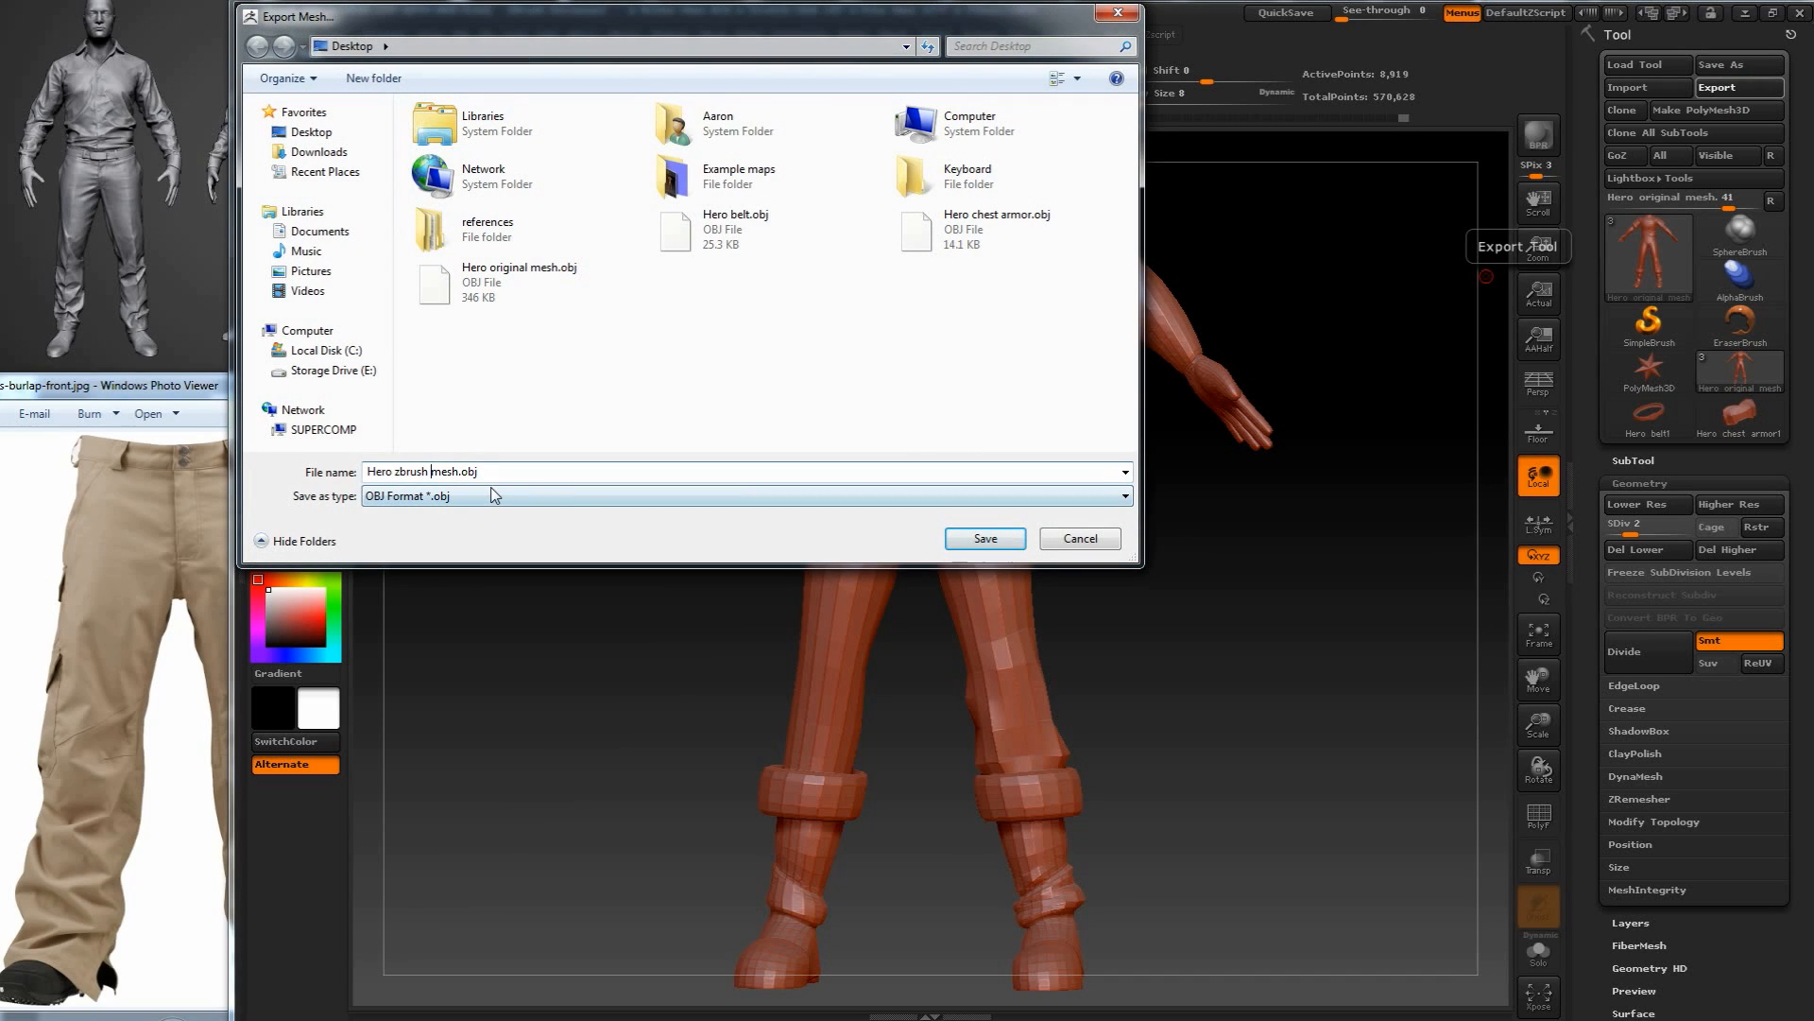
{"action": "left_click", "coordinate": [987, 540]}
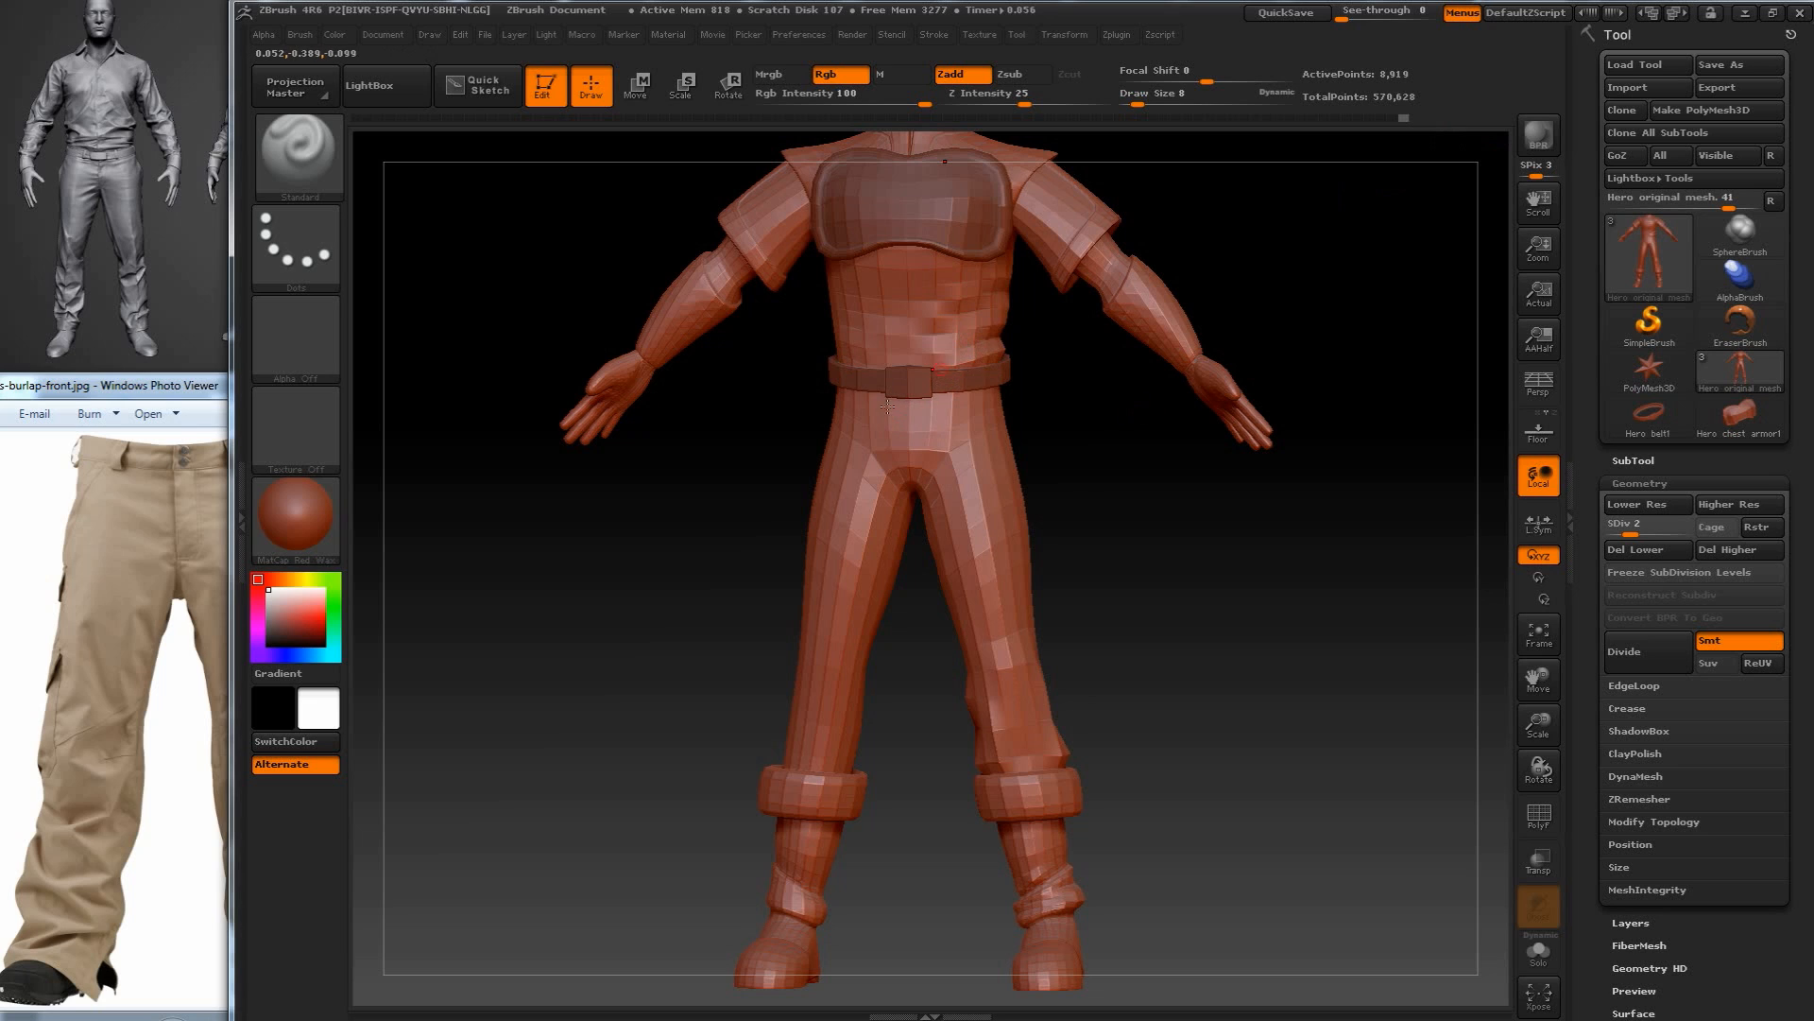
Save the sculpted hero tool to the Desktop as a ZTool (.ztl) file.
{"action": "mouse_move", "coordinate": [1806, 303]}
{"action": "left_mouse_down"}
{"action": "mouse_move", "coordinate": [1806, 268]}
{"action": "mouse_move", "coordinate": [1806, 331]}
{"action": "left_mouse_up"}
{"action": "left_click", "coordinate": [1745, 65]}
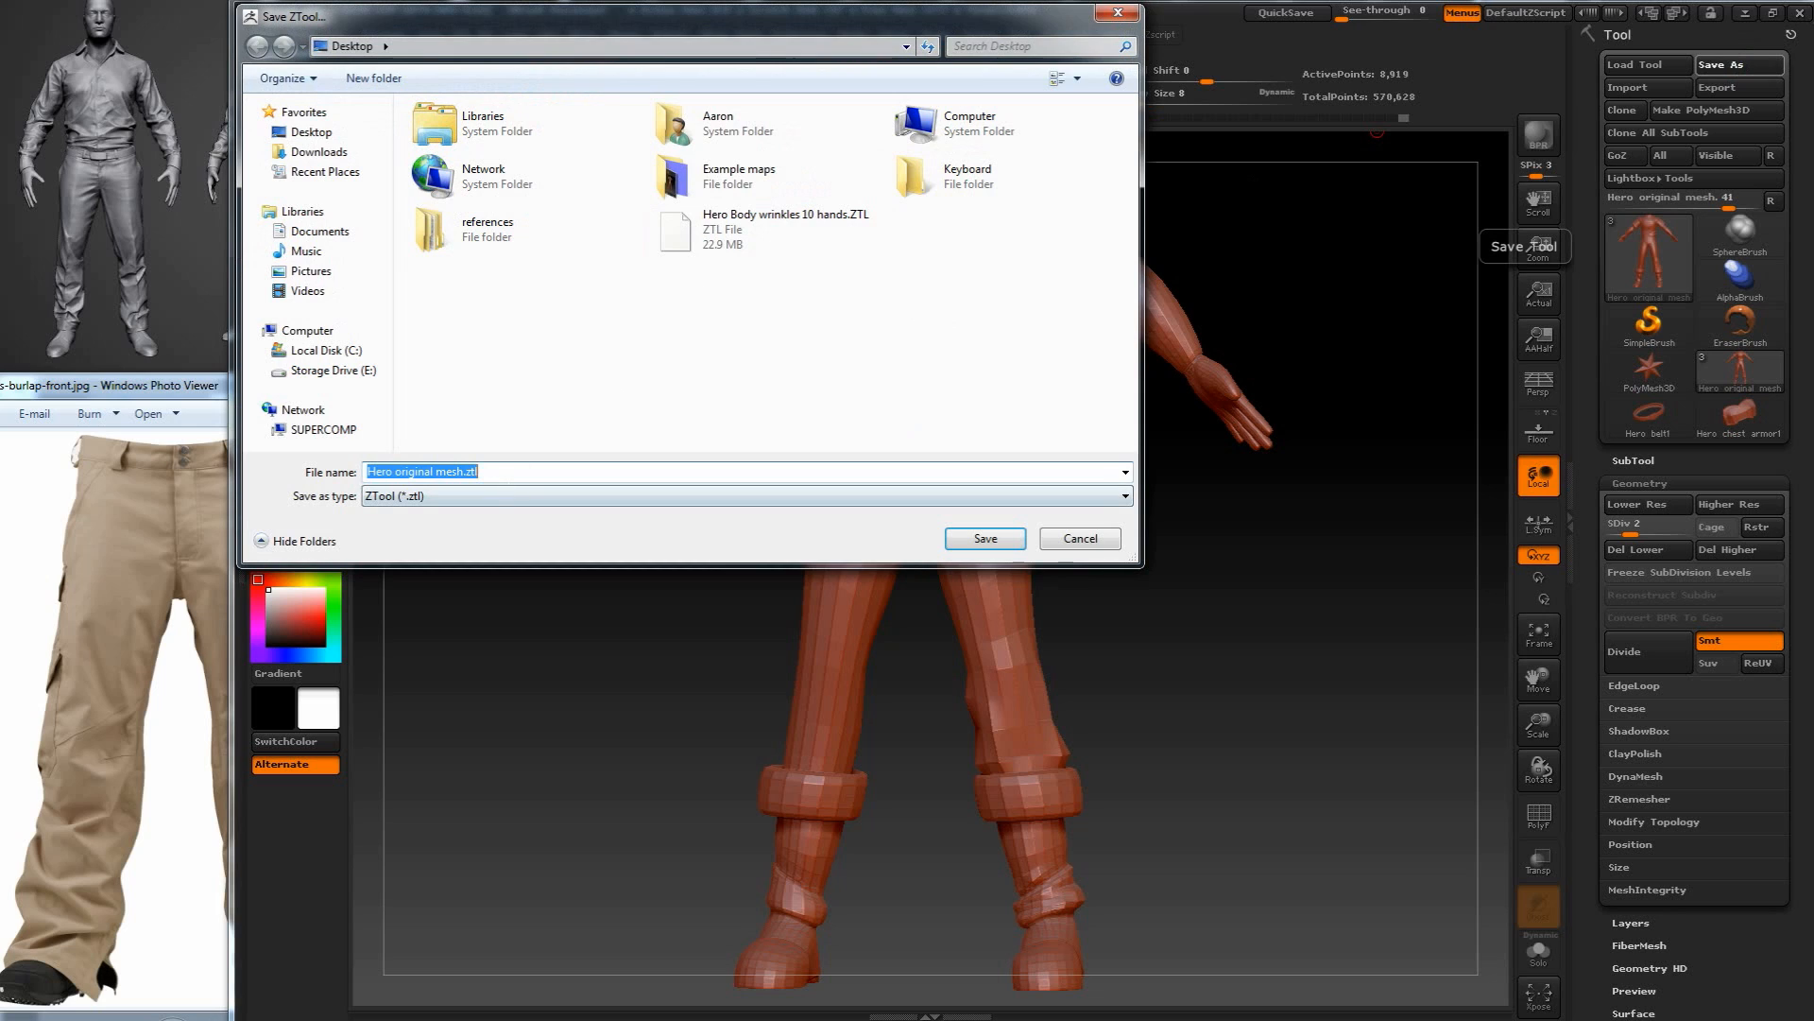
{"action": "left_click_drag", "start_coordinate": [467, 471], "coordinate": [479, 471]}
{"action": "left_click", "coordinate": [990, 537]}
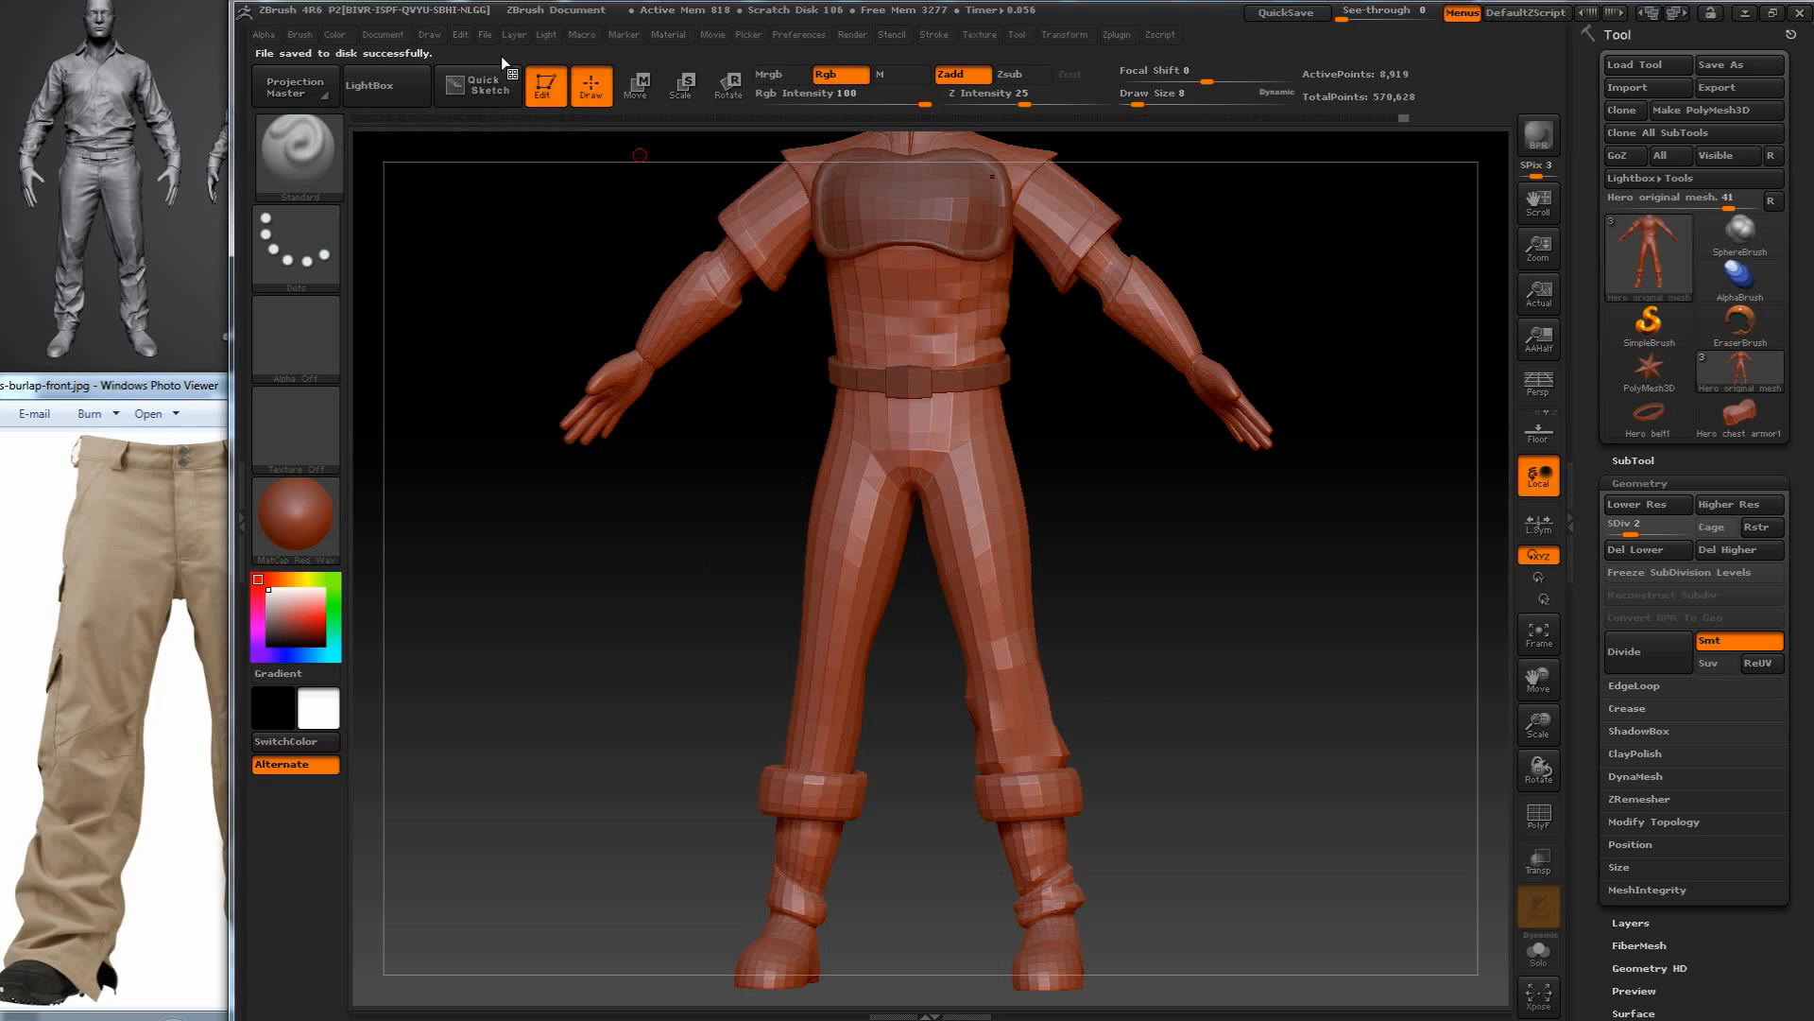
Create a new blank texture map for the hero mesh.
{"action": "left_click", "coordinate": [384, 40]}
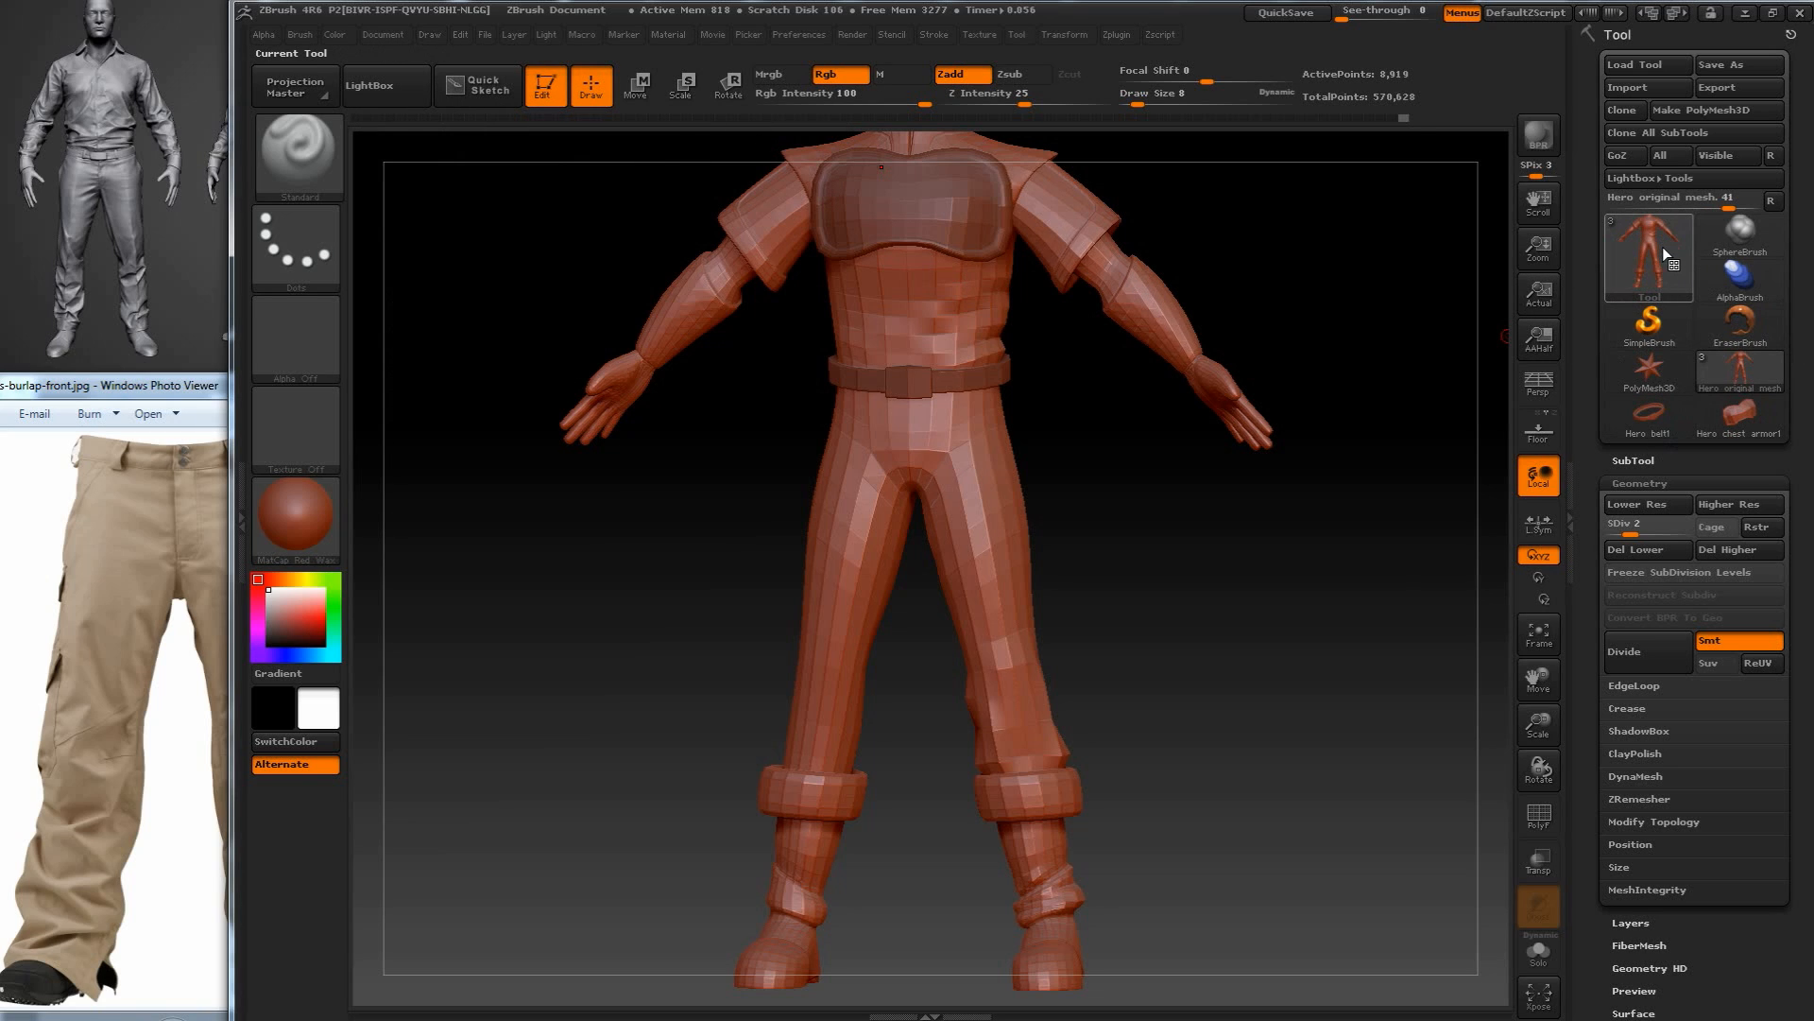
{"action": "mouse_move", "coordinate": [1658, 238]}
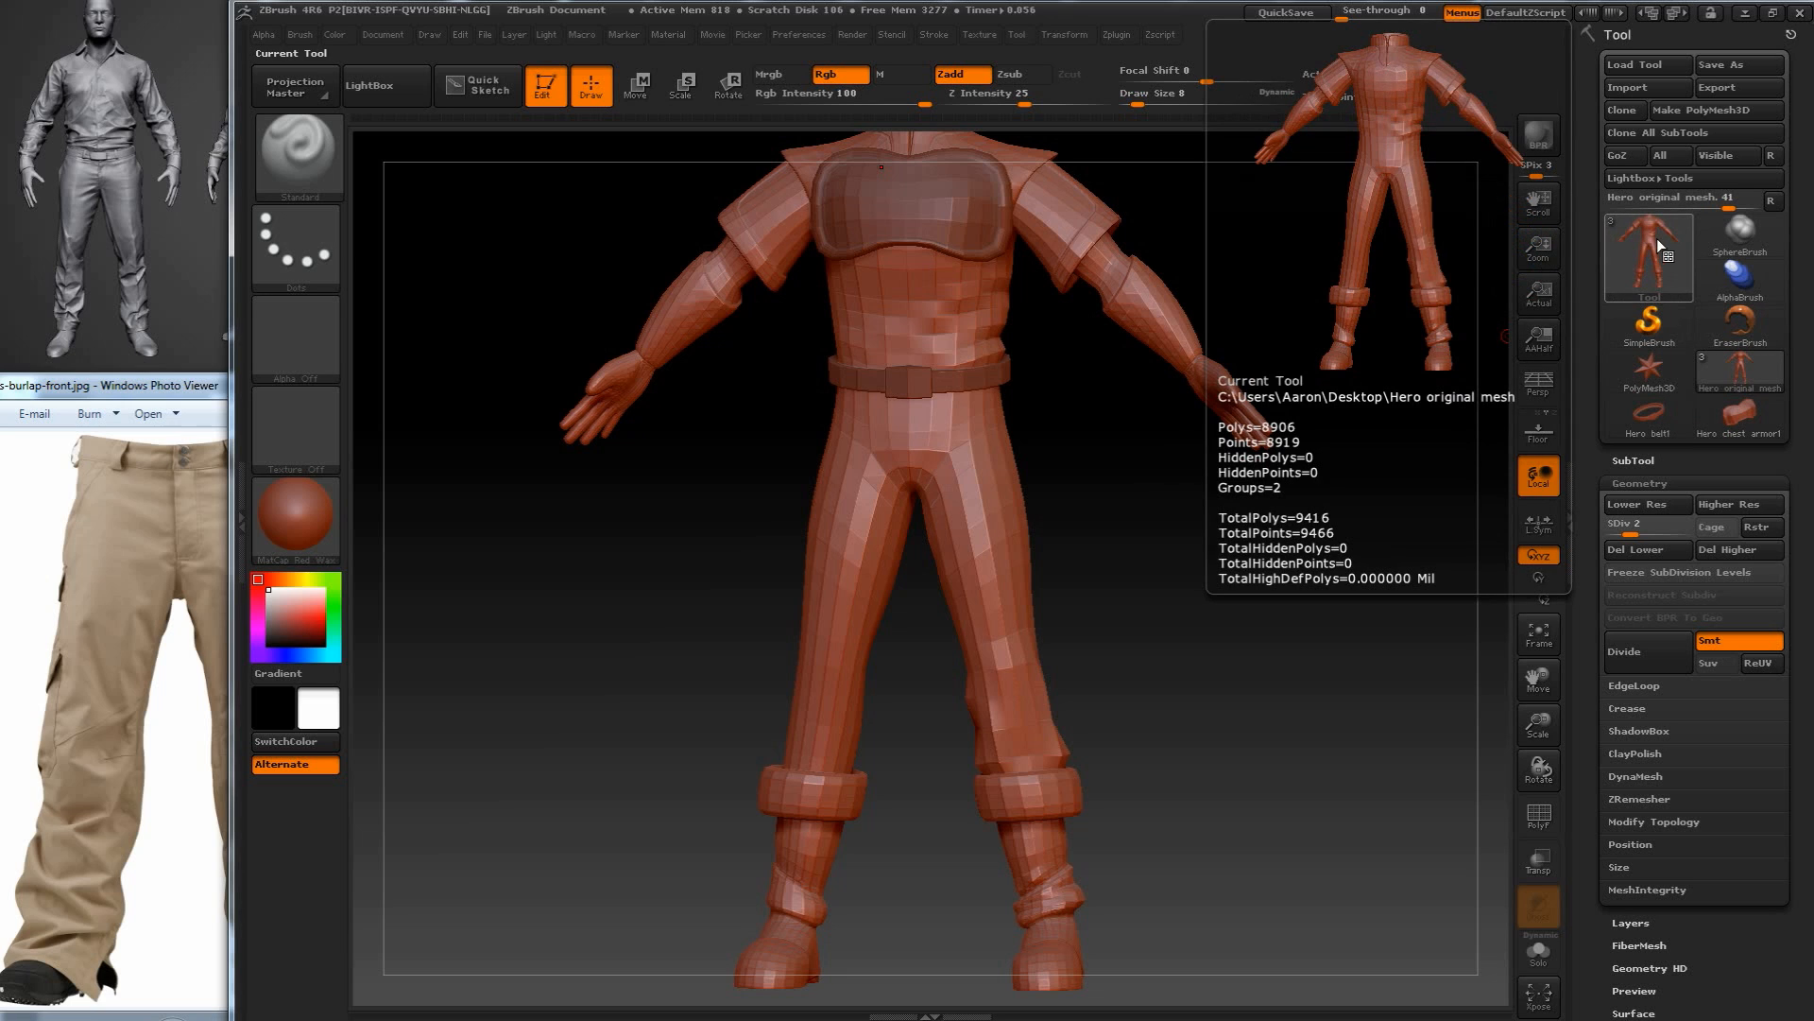
{"action": "left_click_drag", "start_coordinate": [1797, 546], "coordinate": [1803, 375]}
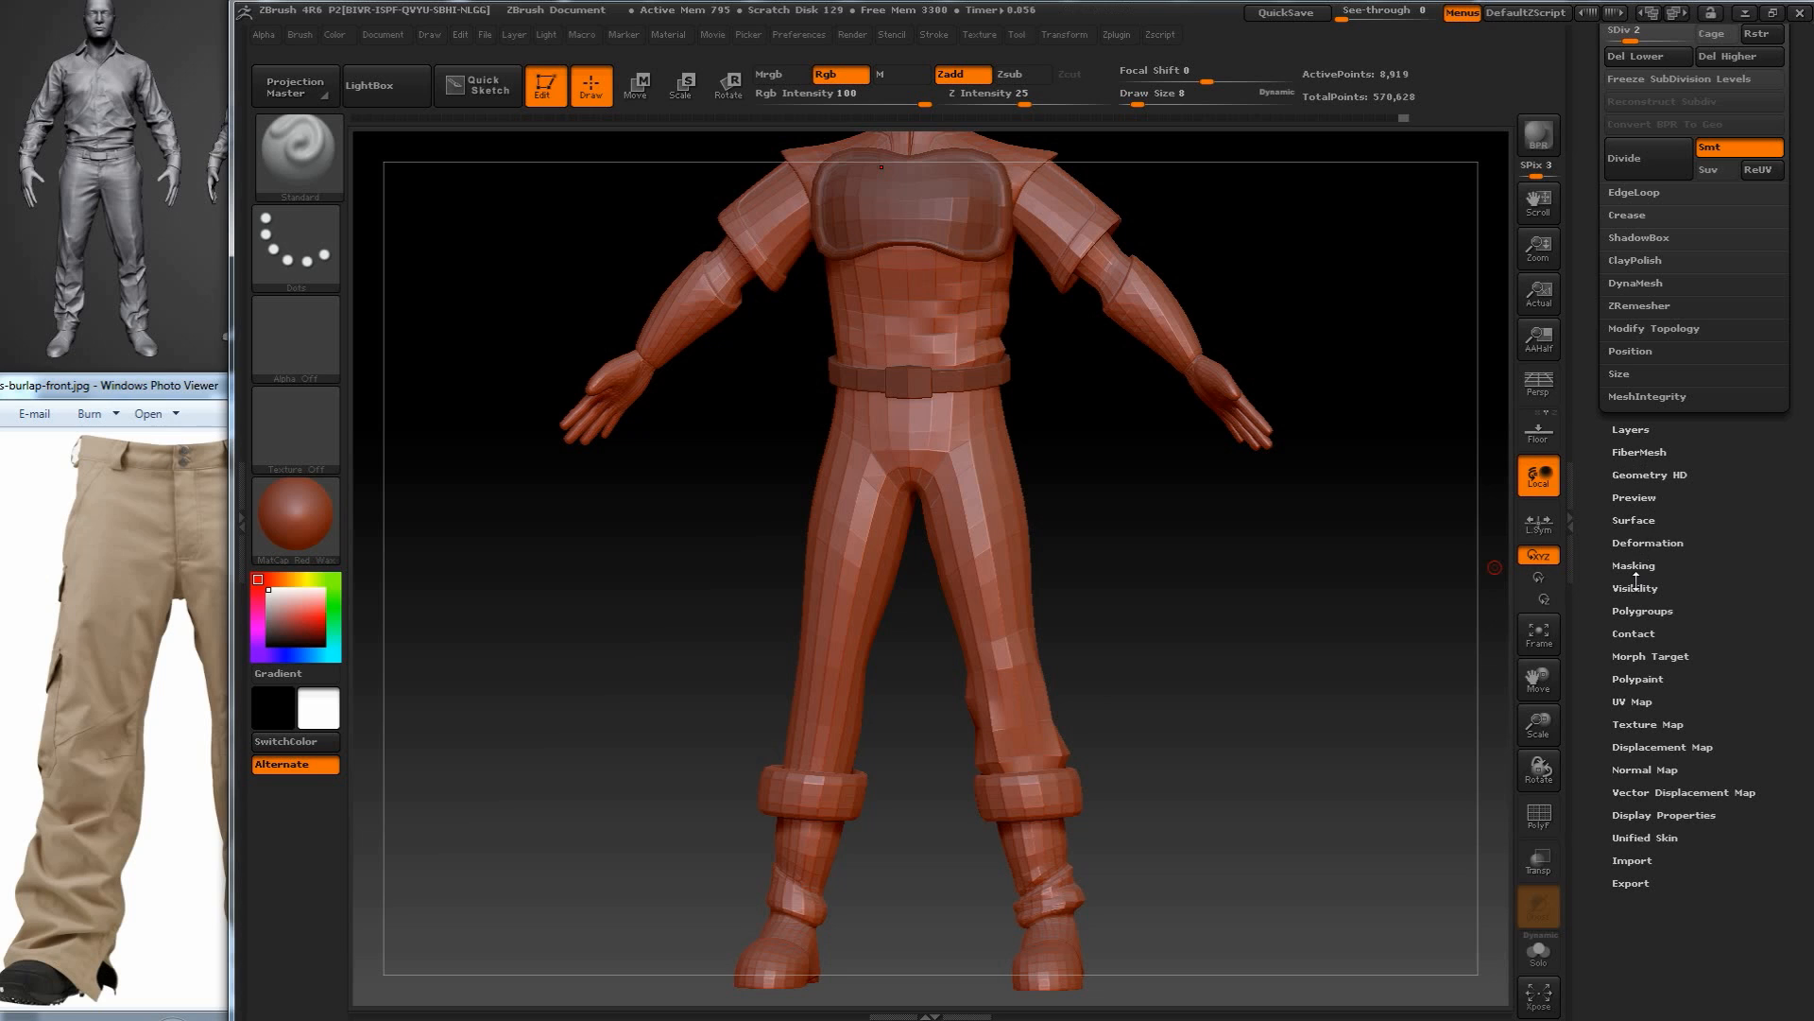
{"action": "left_click", "coordinate": [1641, 723]}
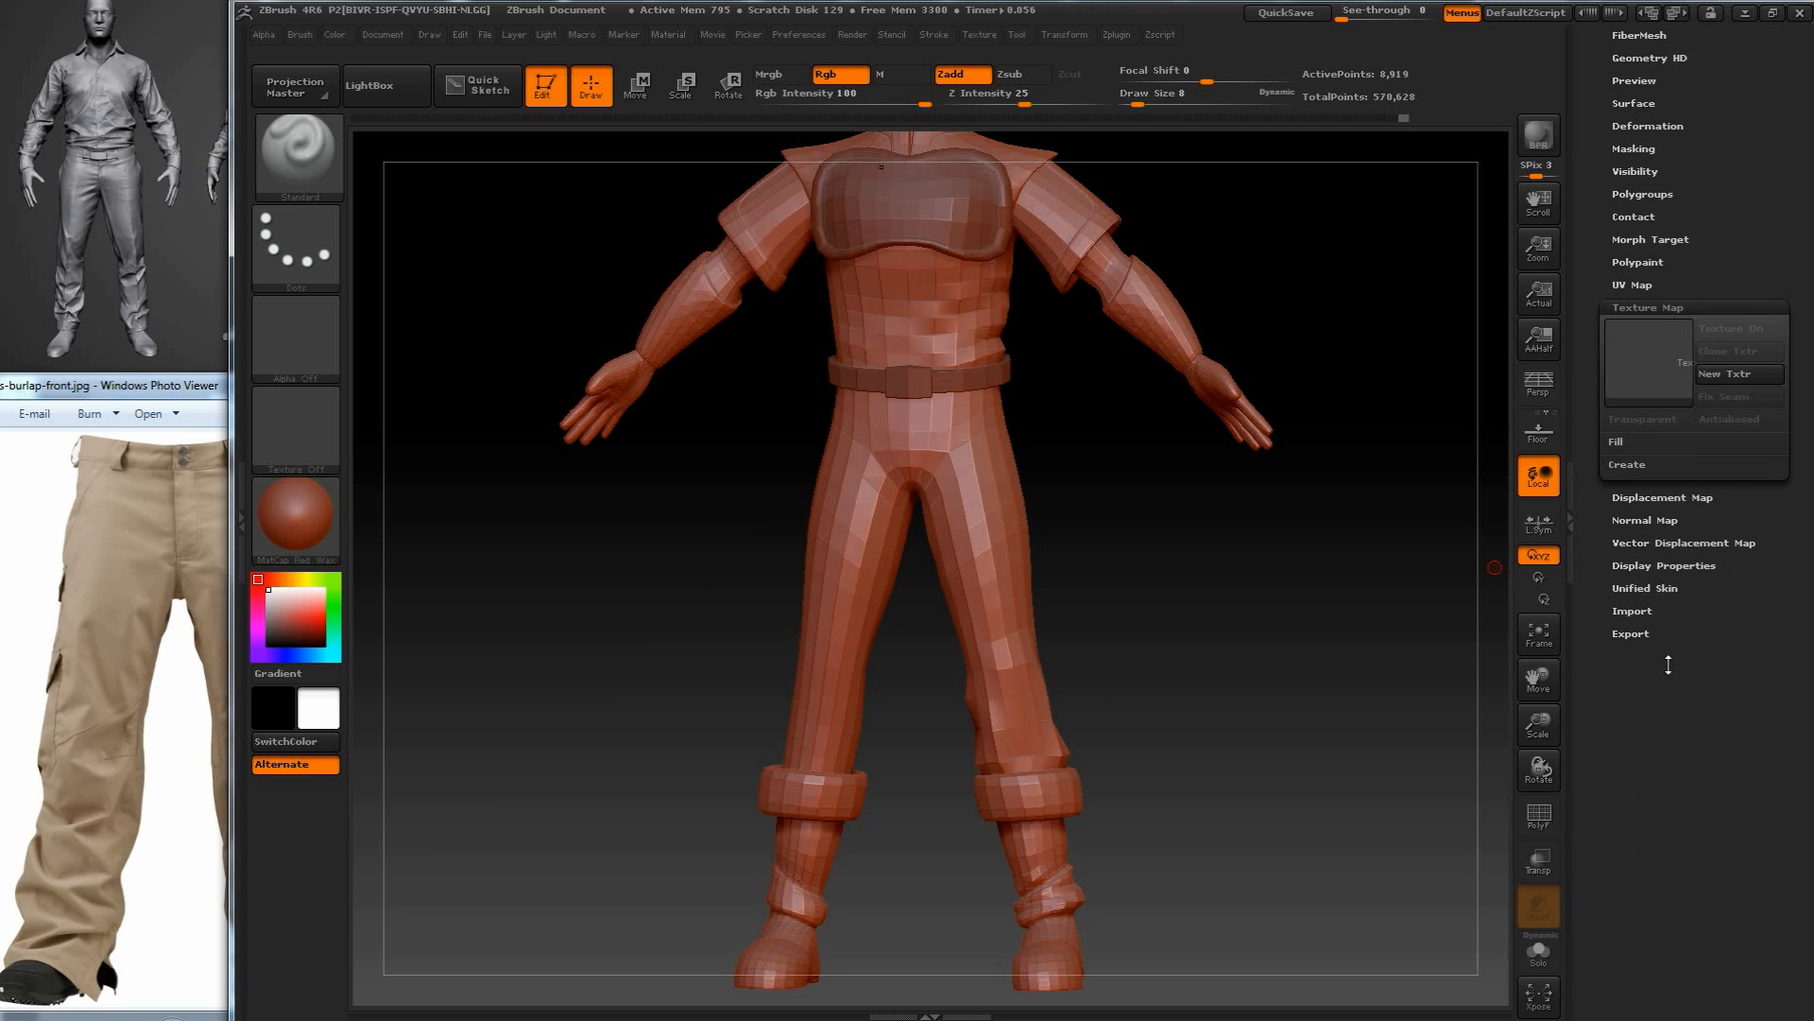
{"action": "left_click", "coordinate": [1729, 373]}
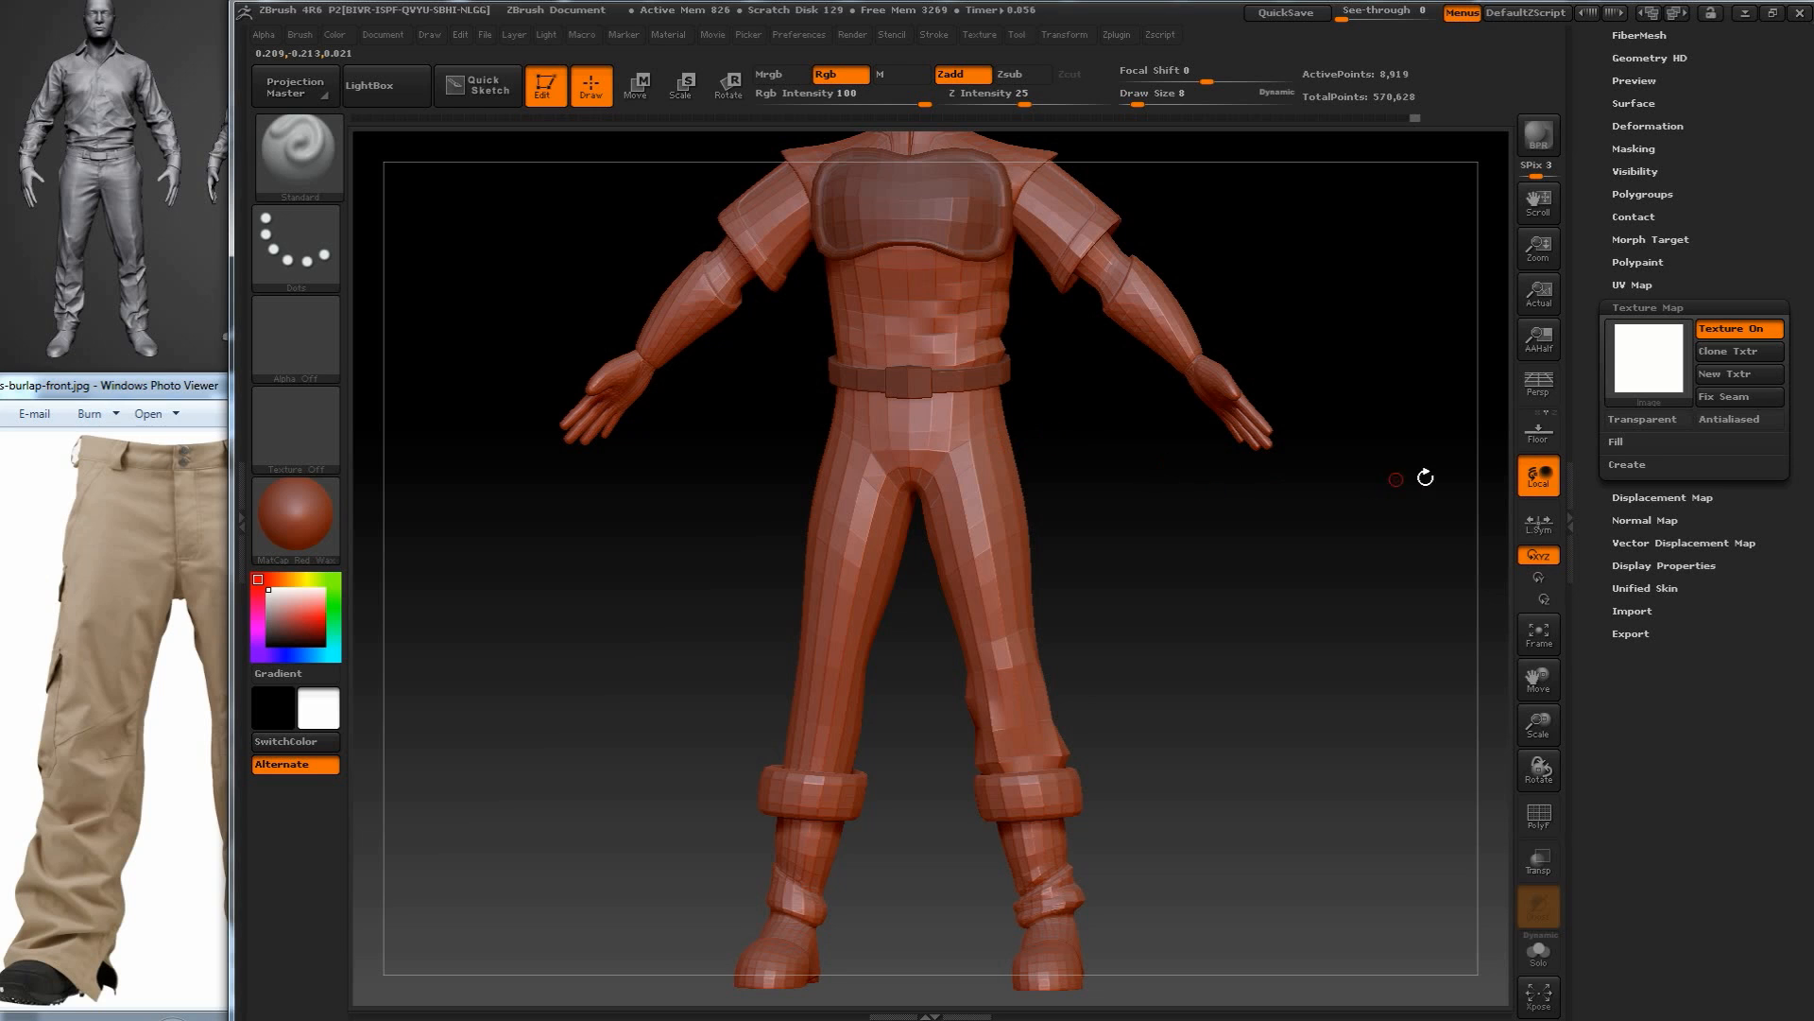
{"action": "mouse_move", "coordinate": [1644, 355]}
Set the hero mesh's UV map size to 4096, create a new blank texture map at that size and check its dimensions.
{"action": "left_click", "coordinate": [1639, 285]}
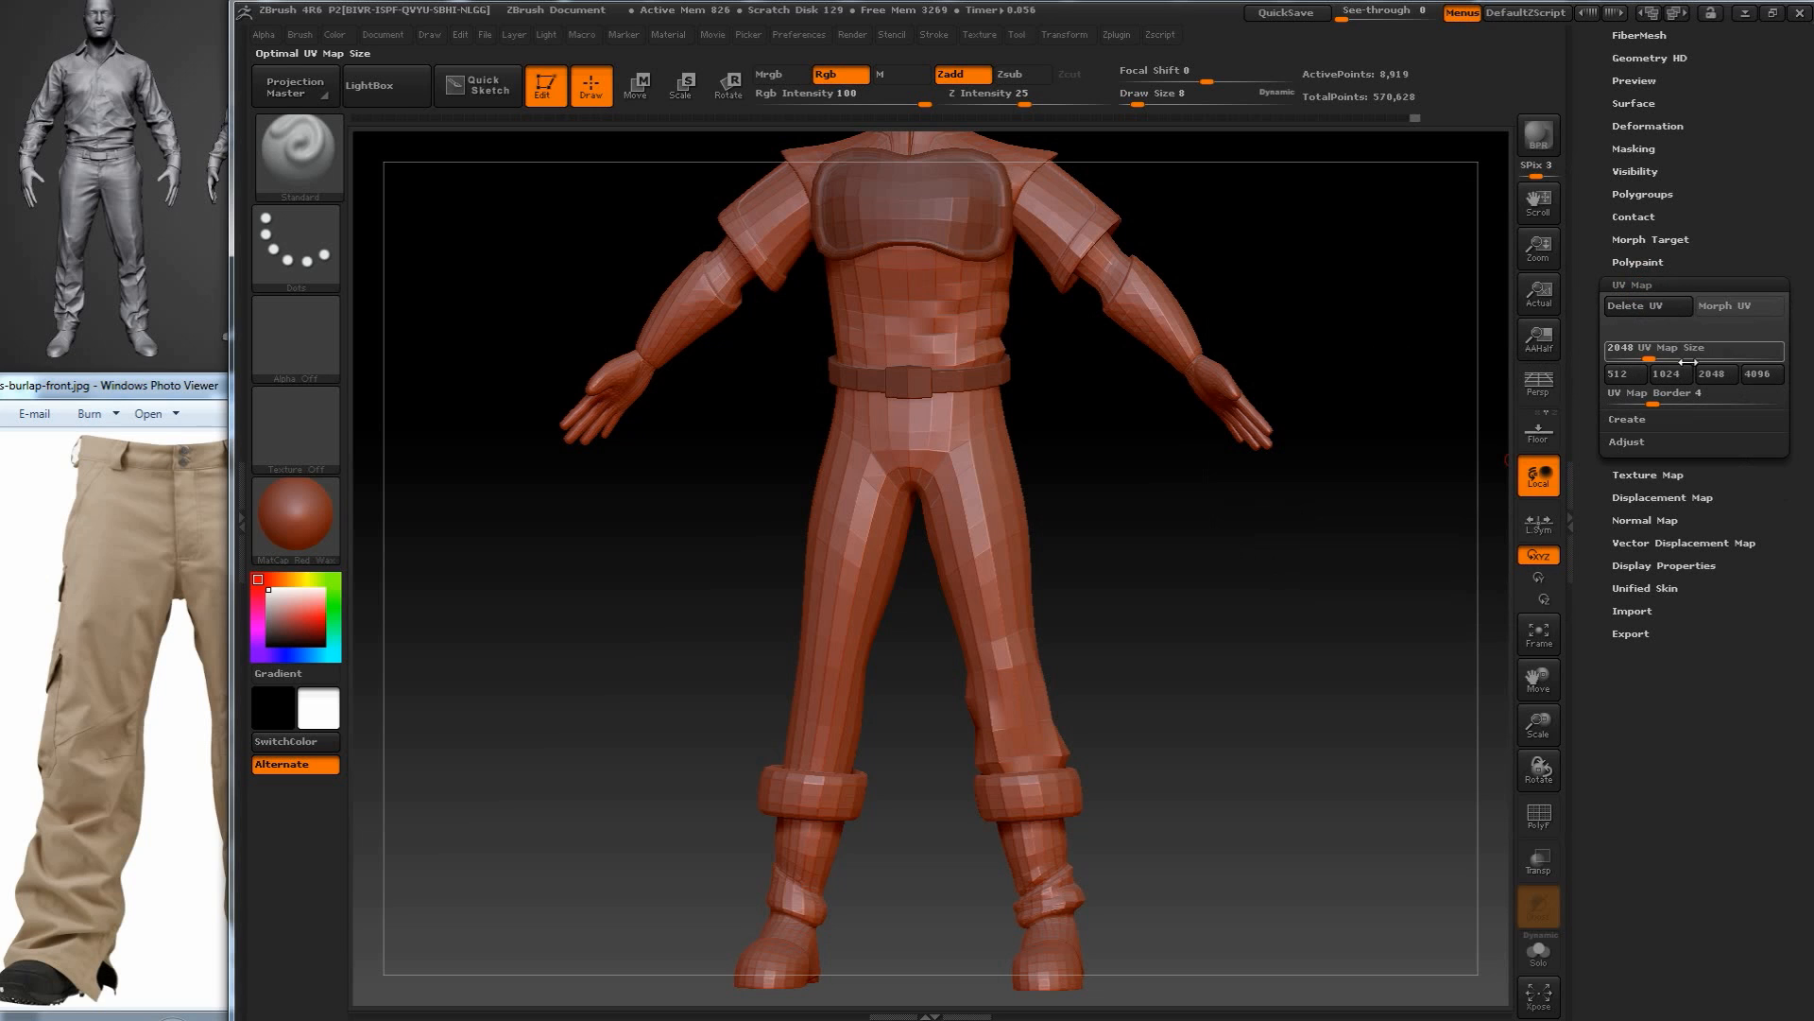
{"action": "left_click", "coordinate": [1763, 375]}
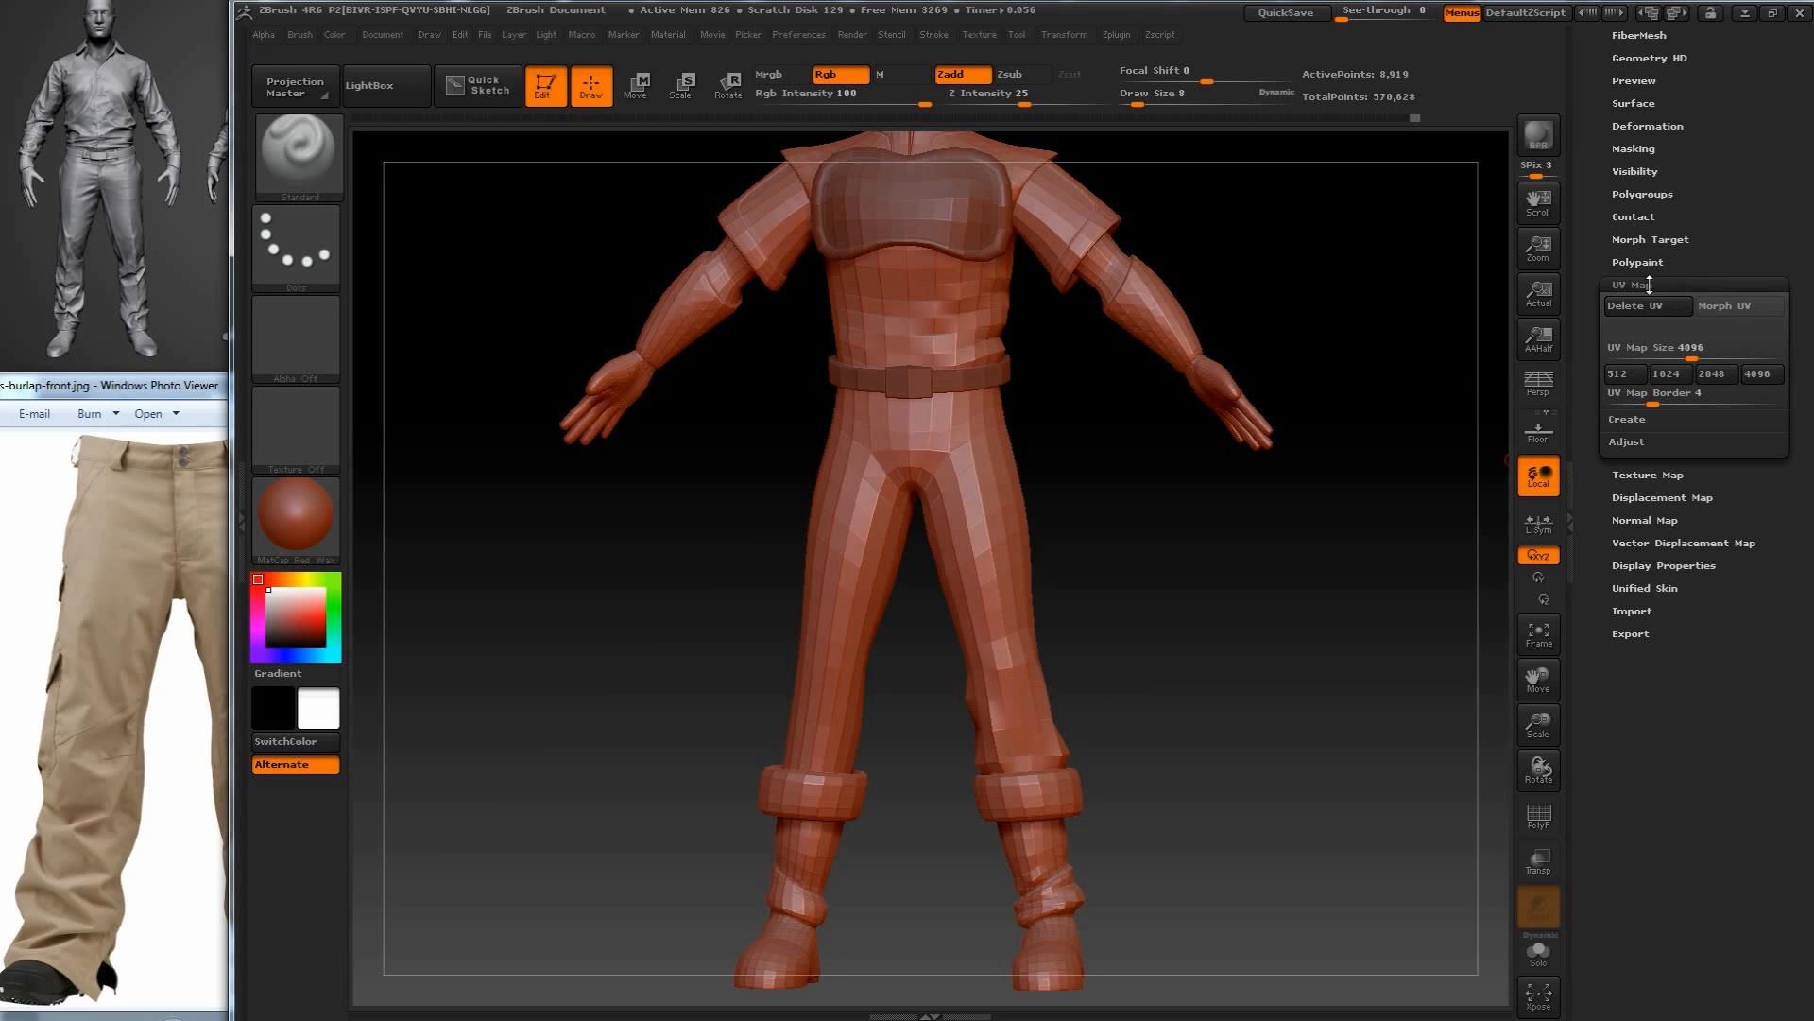
{"action": "left_click", "coordinate": [1654, 474]}
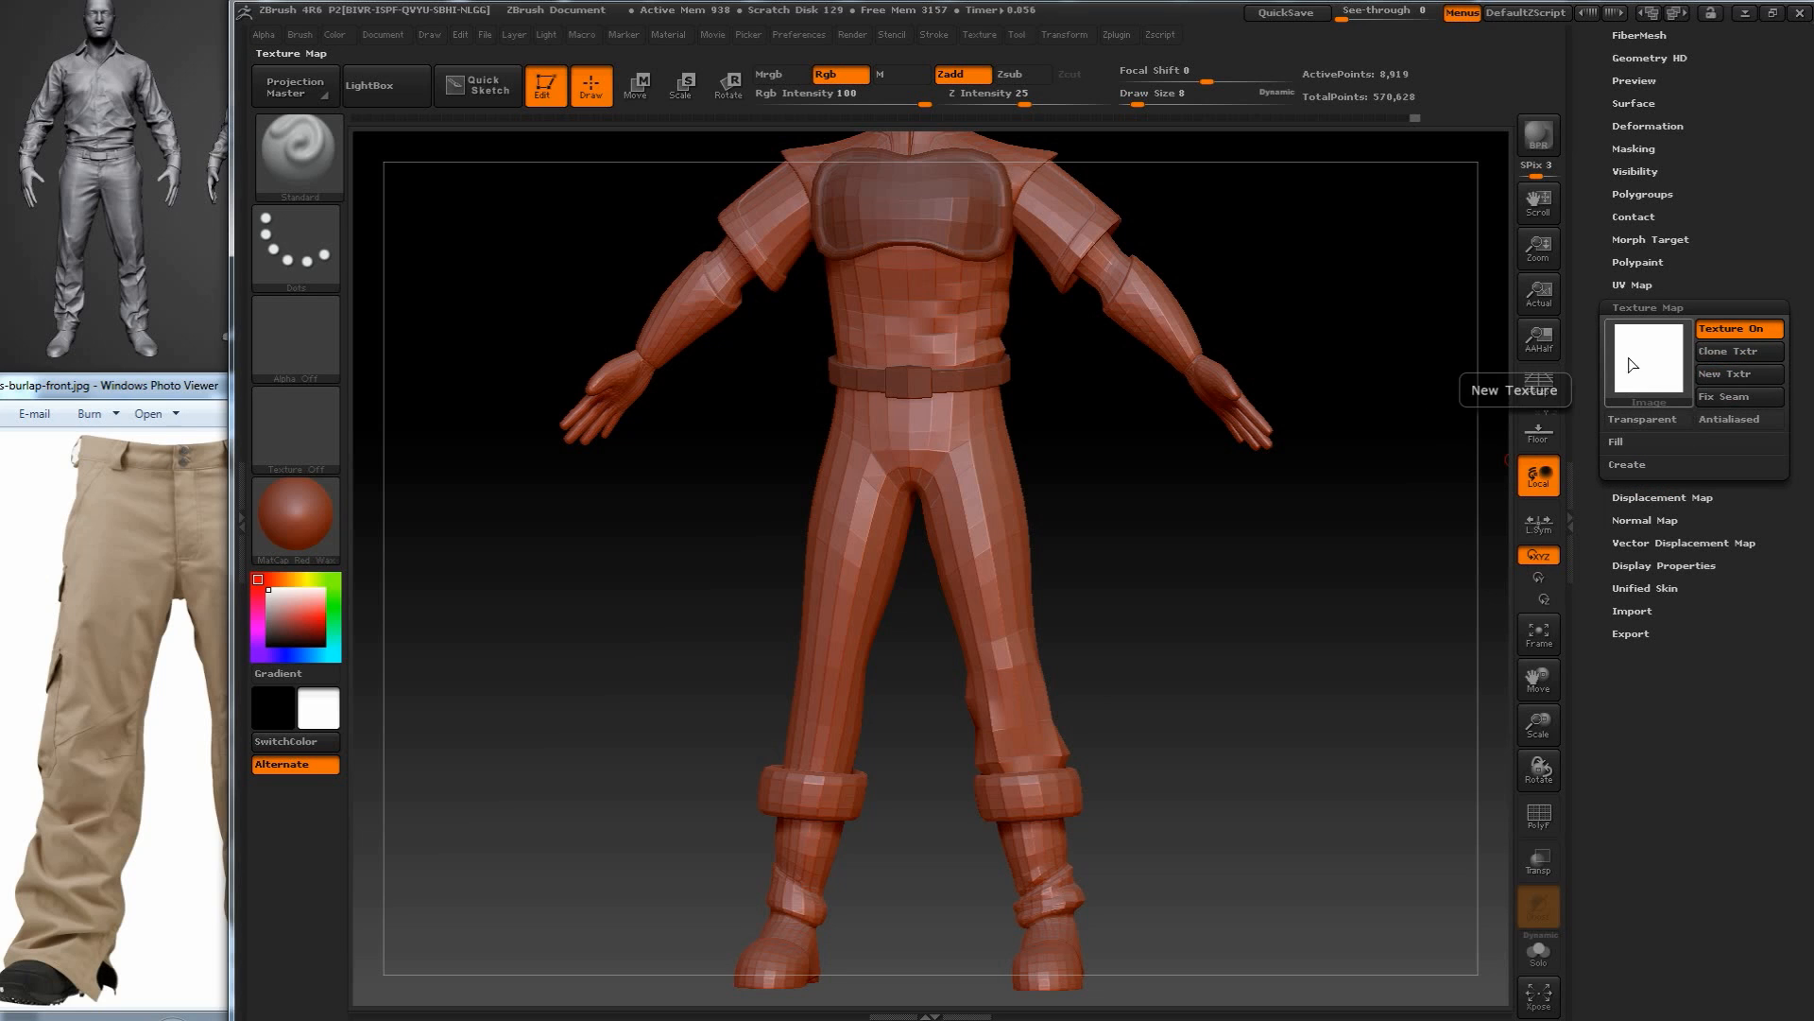
{"action": "mouse_move", "coordinate": [1663, 376]}
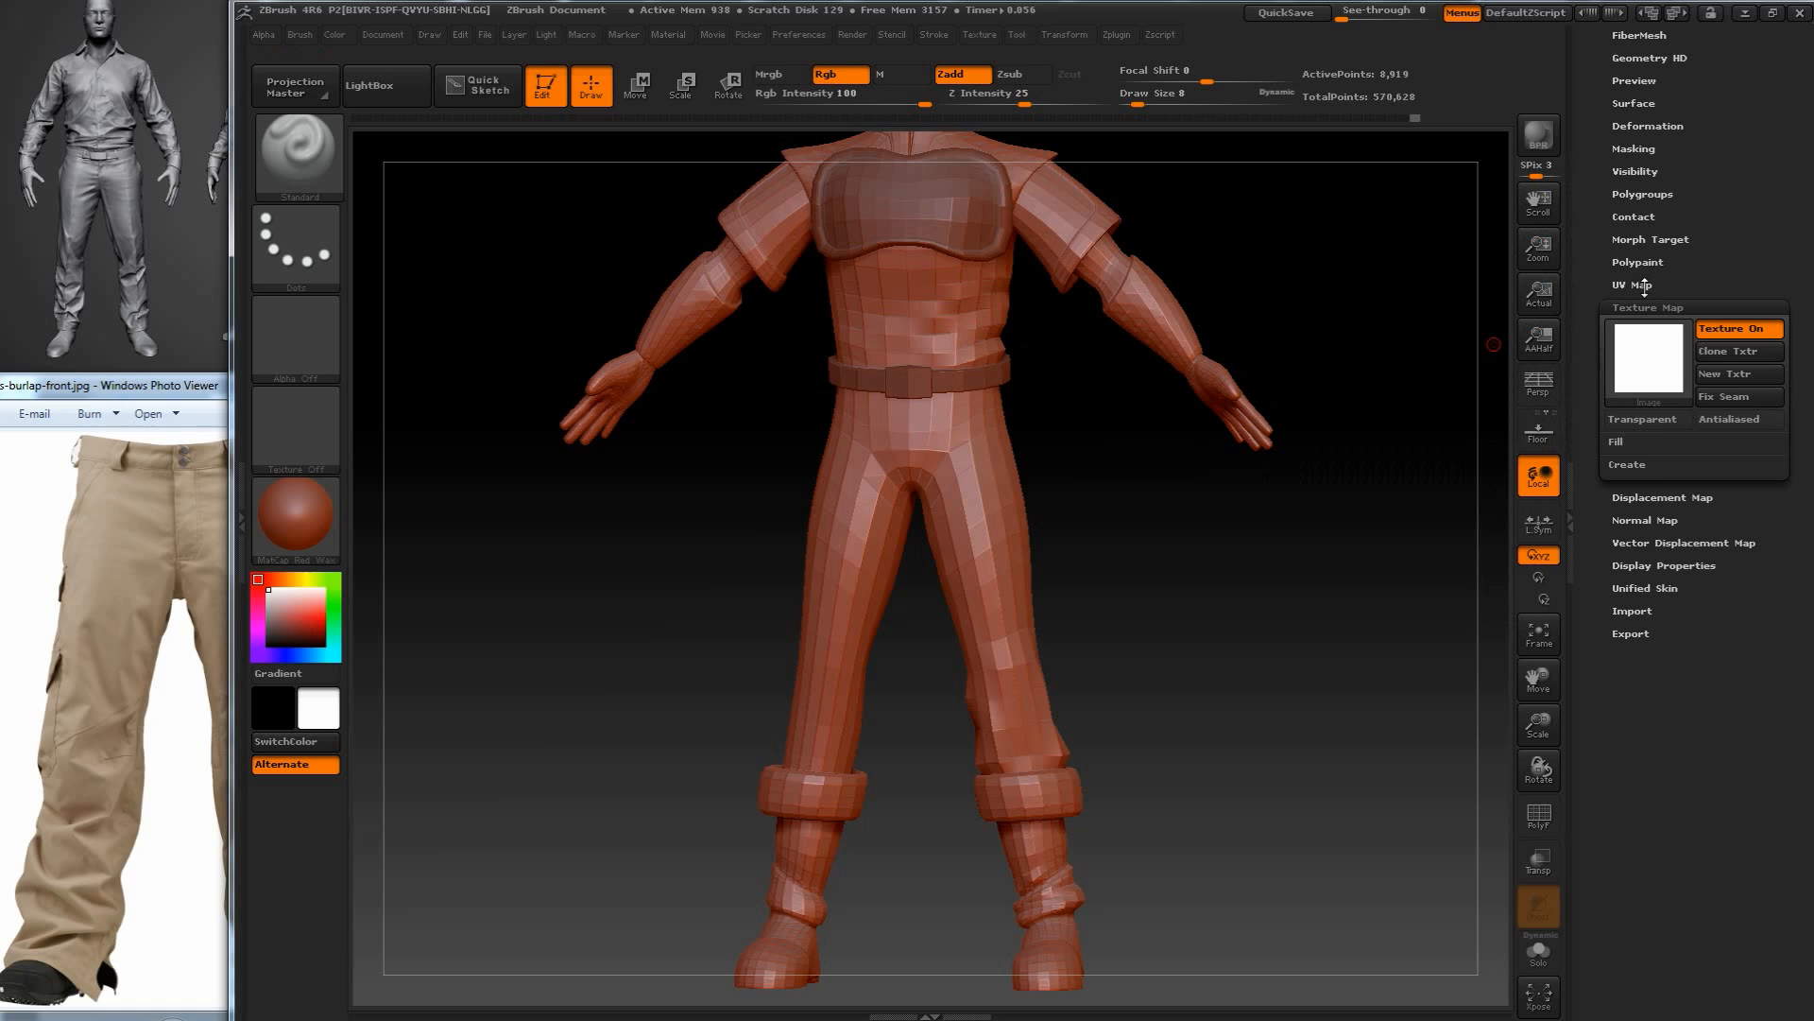
{"action": "left_click", "coordinate": [1645, 520]}
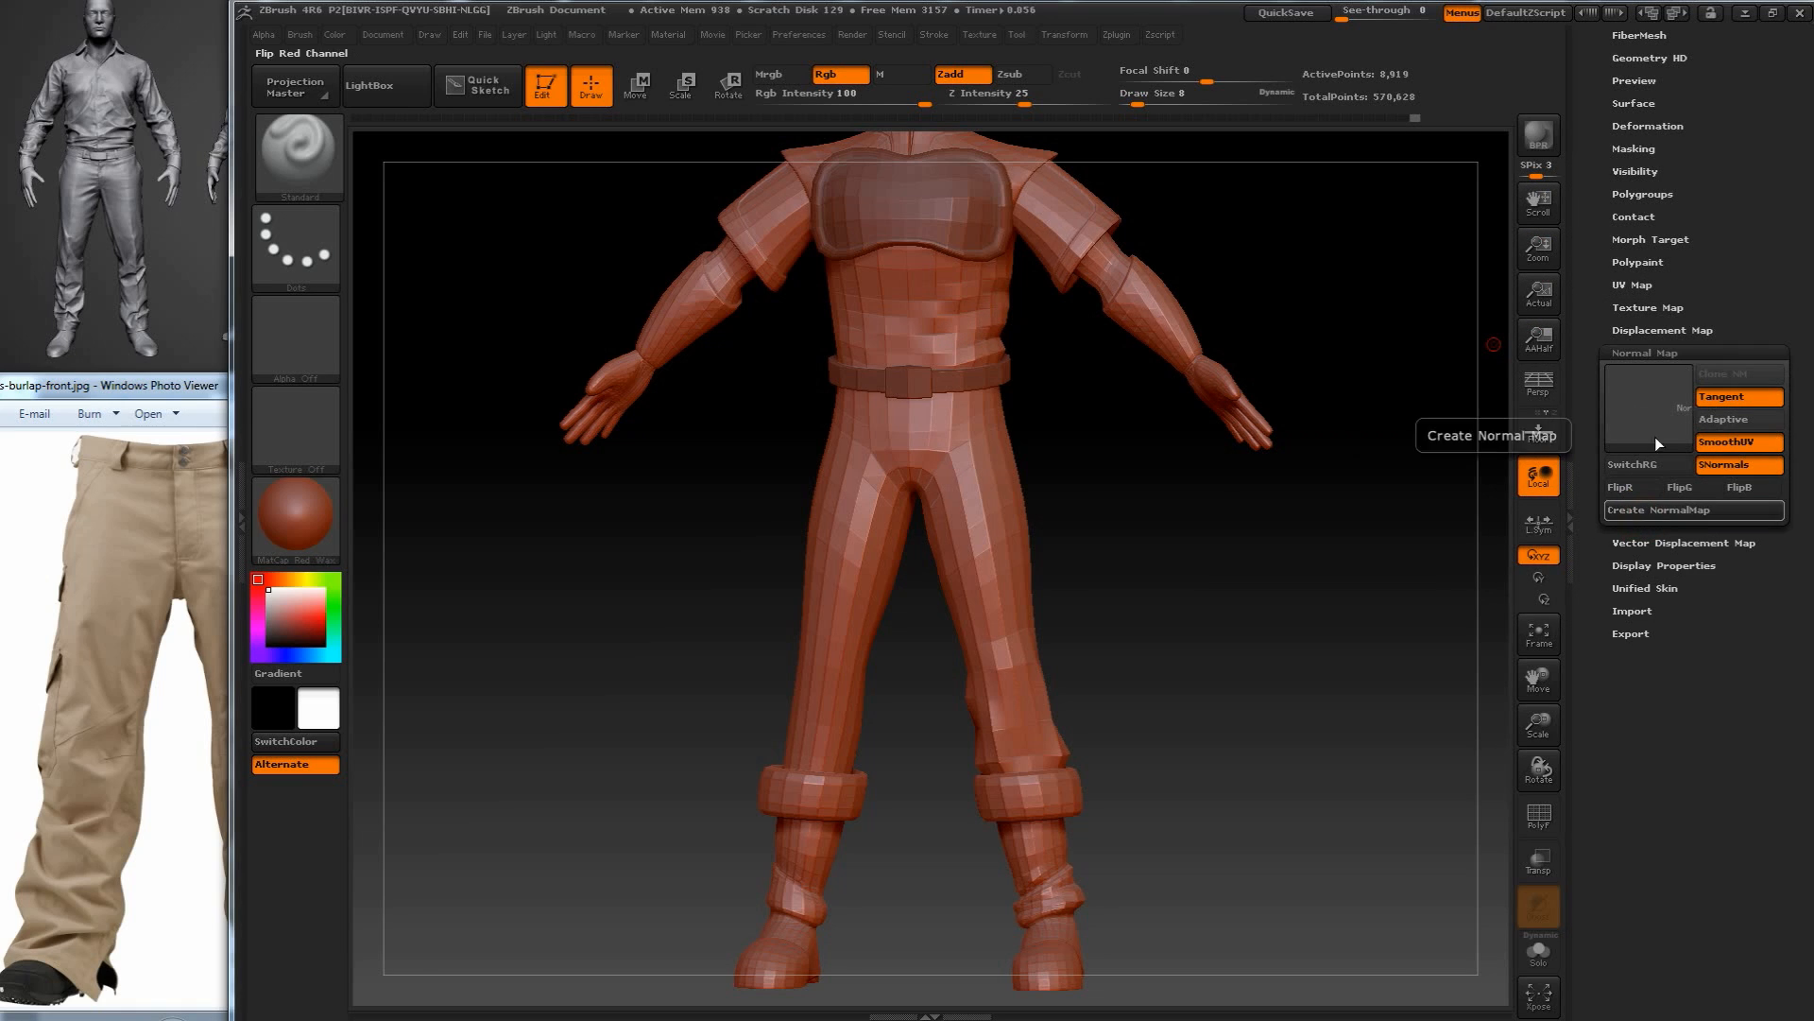
{"action": "left_click", "coordinate": [1655, 309]}
{"action": "mouse_move", "coordinate": [1658, 325]}
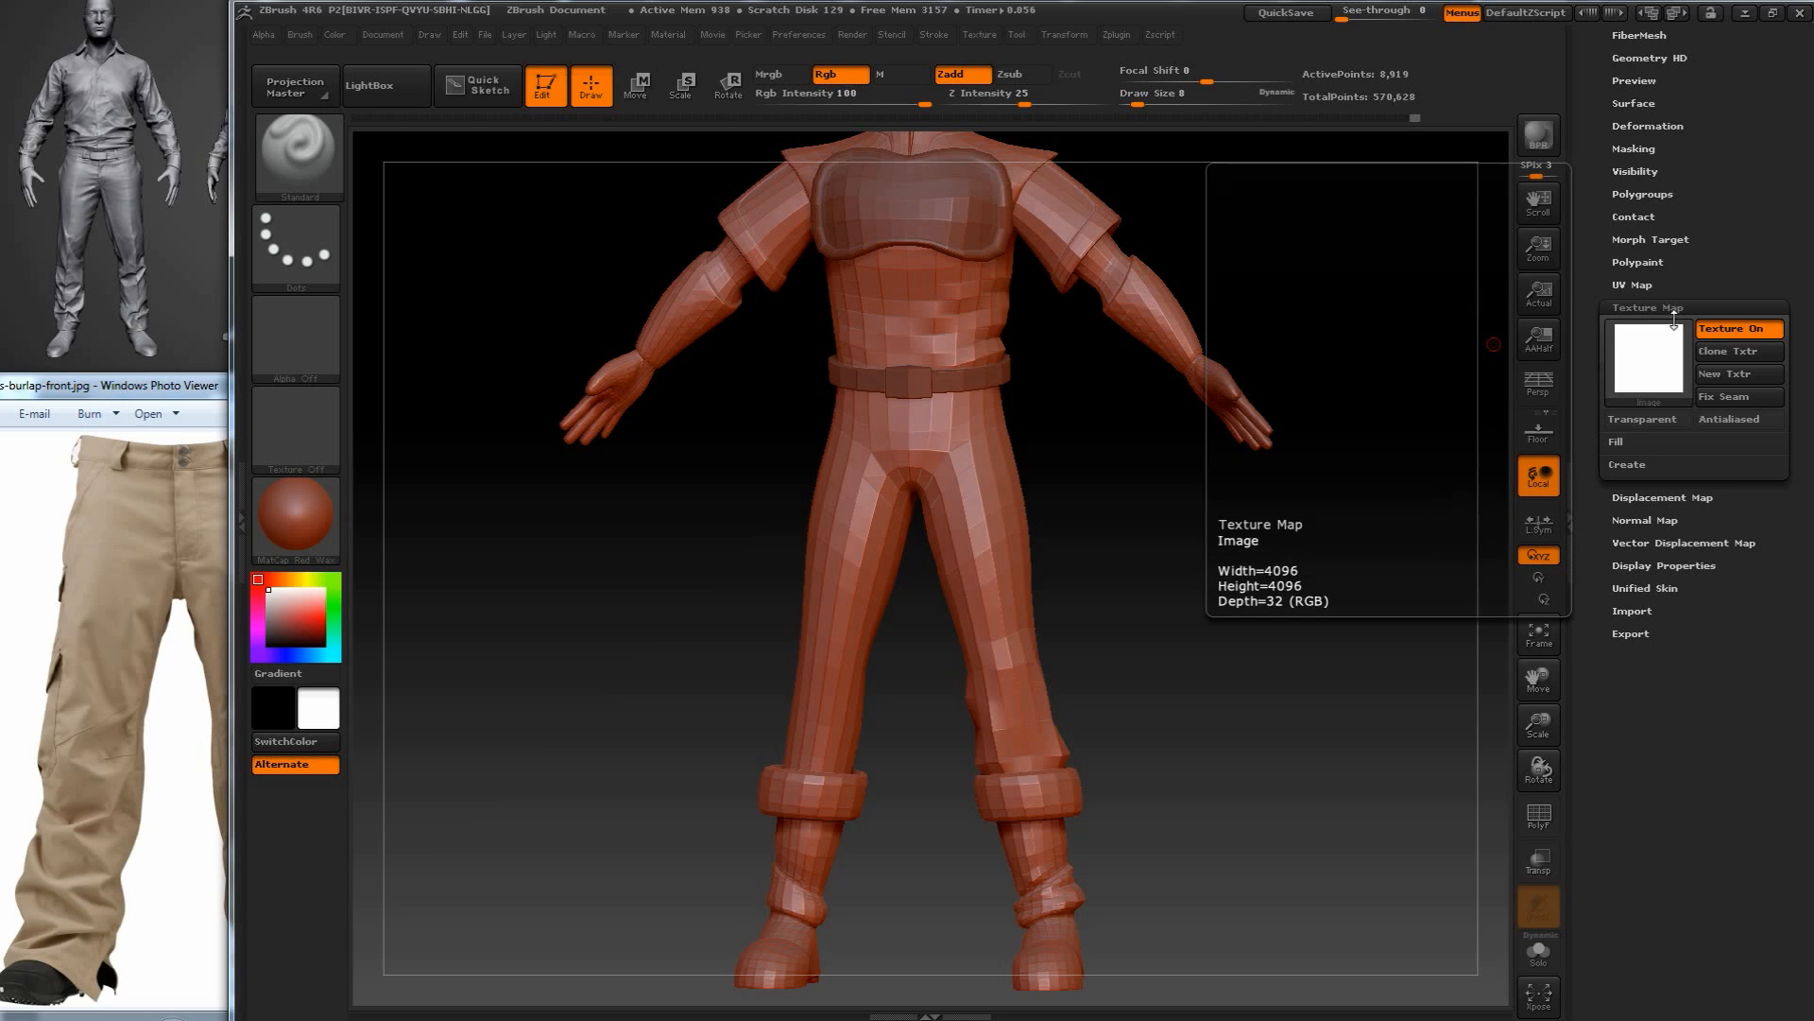
Generate the hero mesh's tangent normal map and clone it to the texture palette.
{"action": "left_click", "coordinate": [1638, 284]}
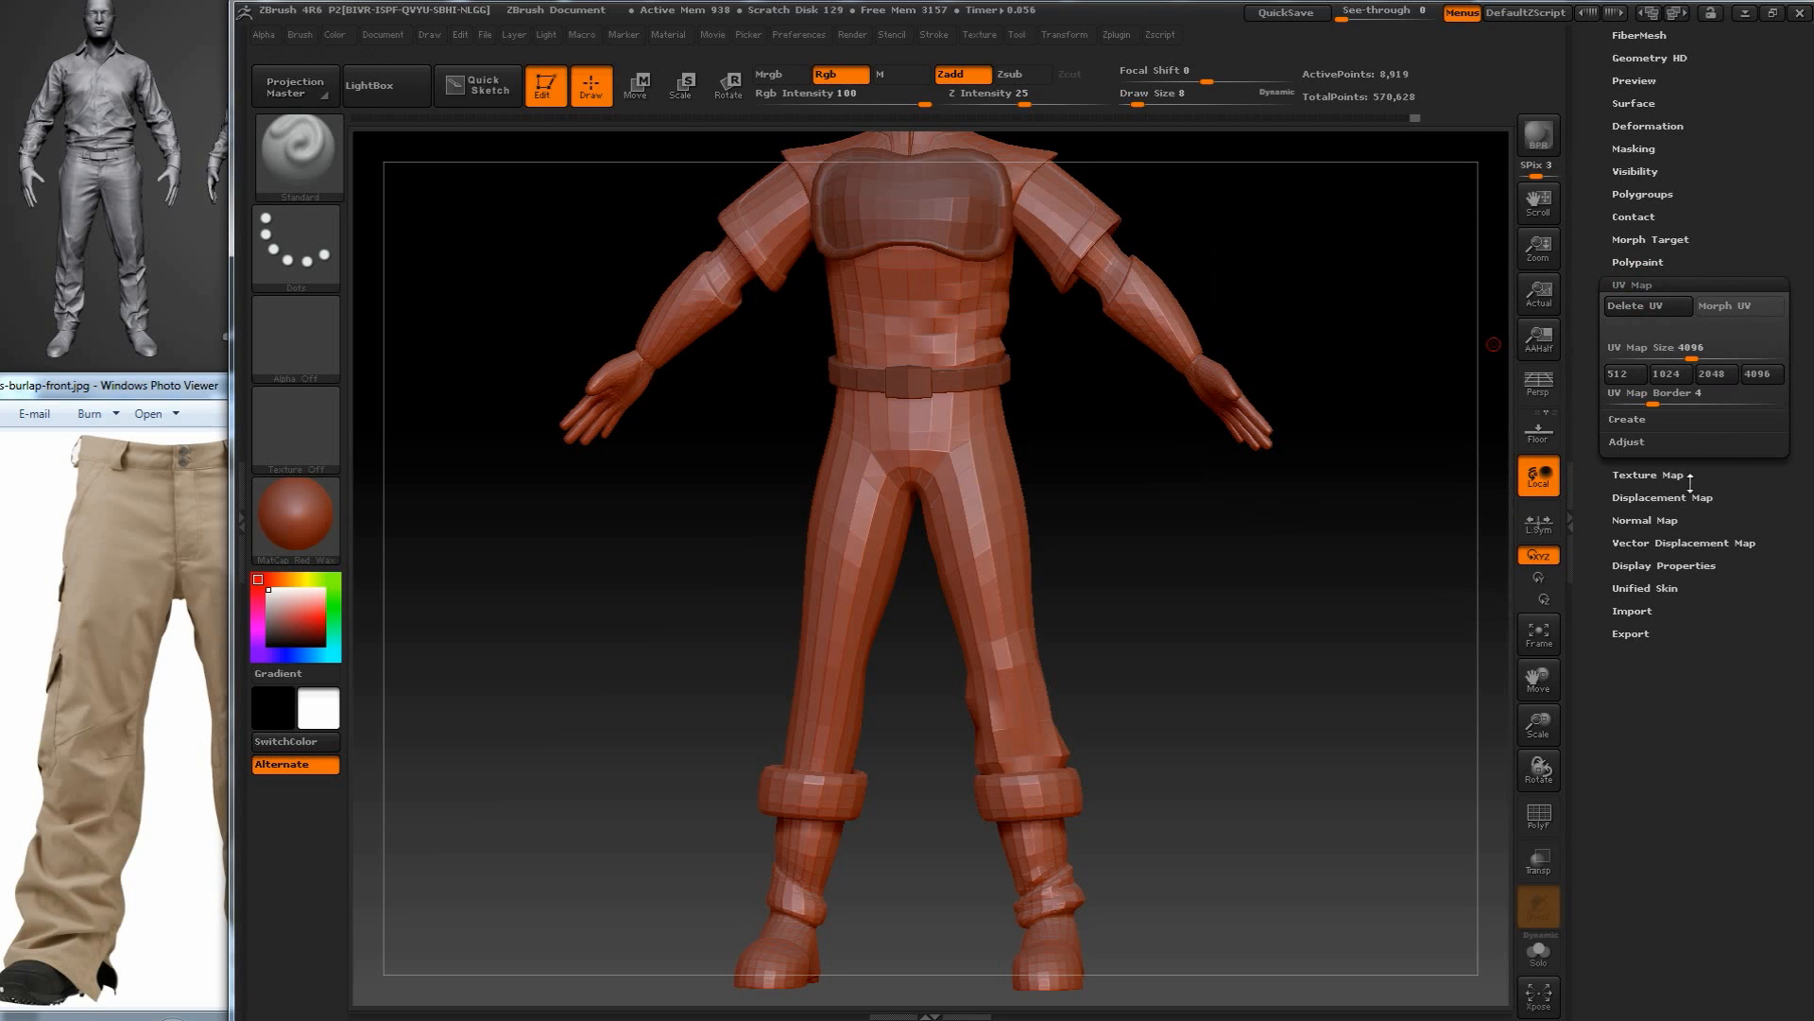
{"action": "left_click", "coordinate": [1657, 519]}
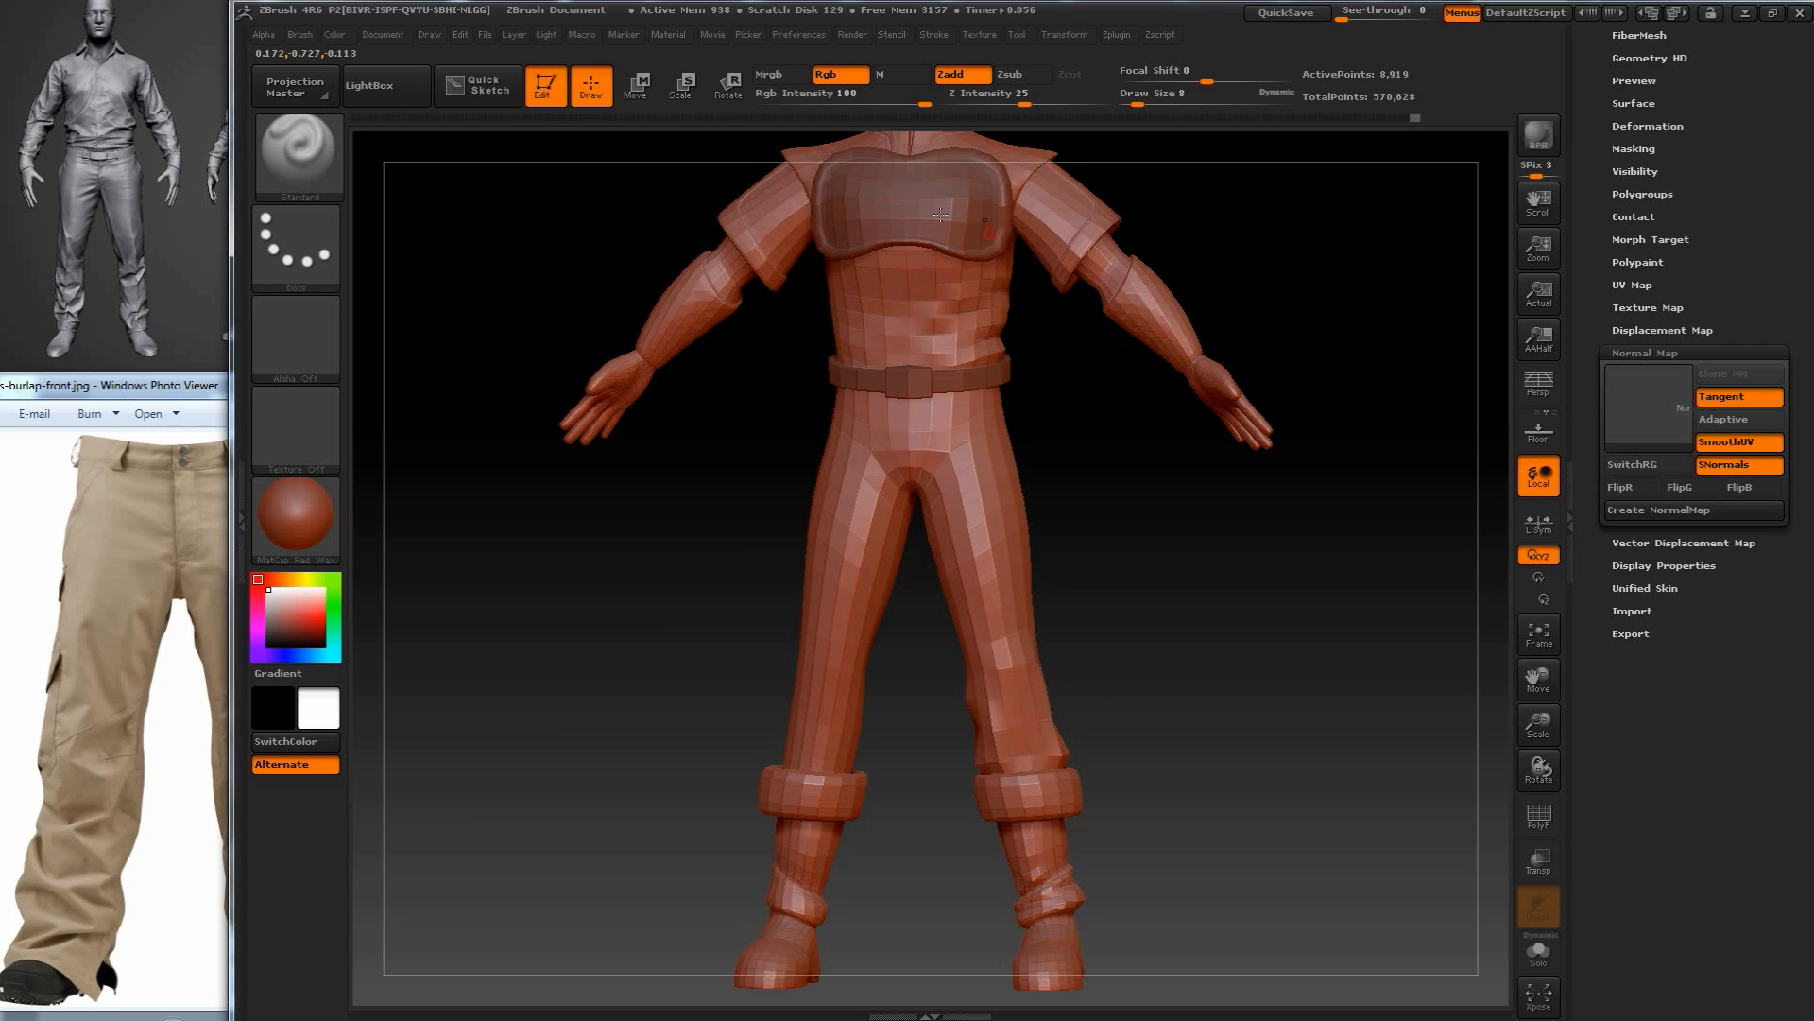
{"action": "left_click", "coordinate": [1664, 512]}
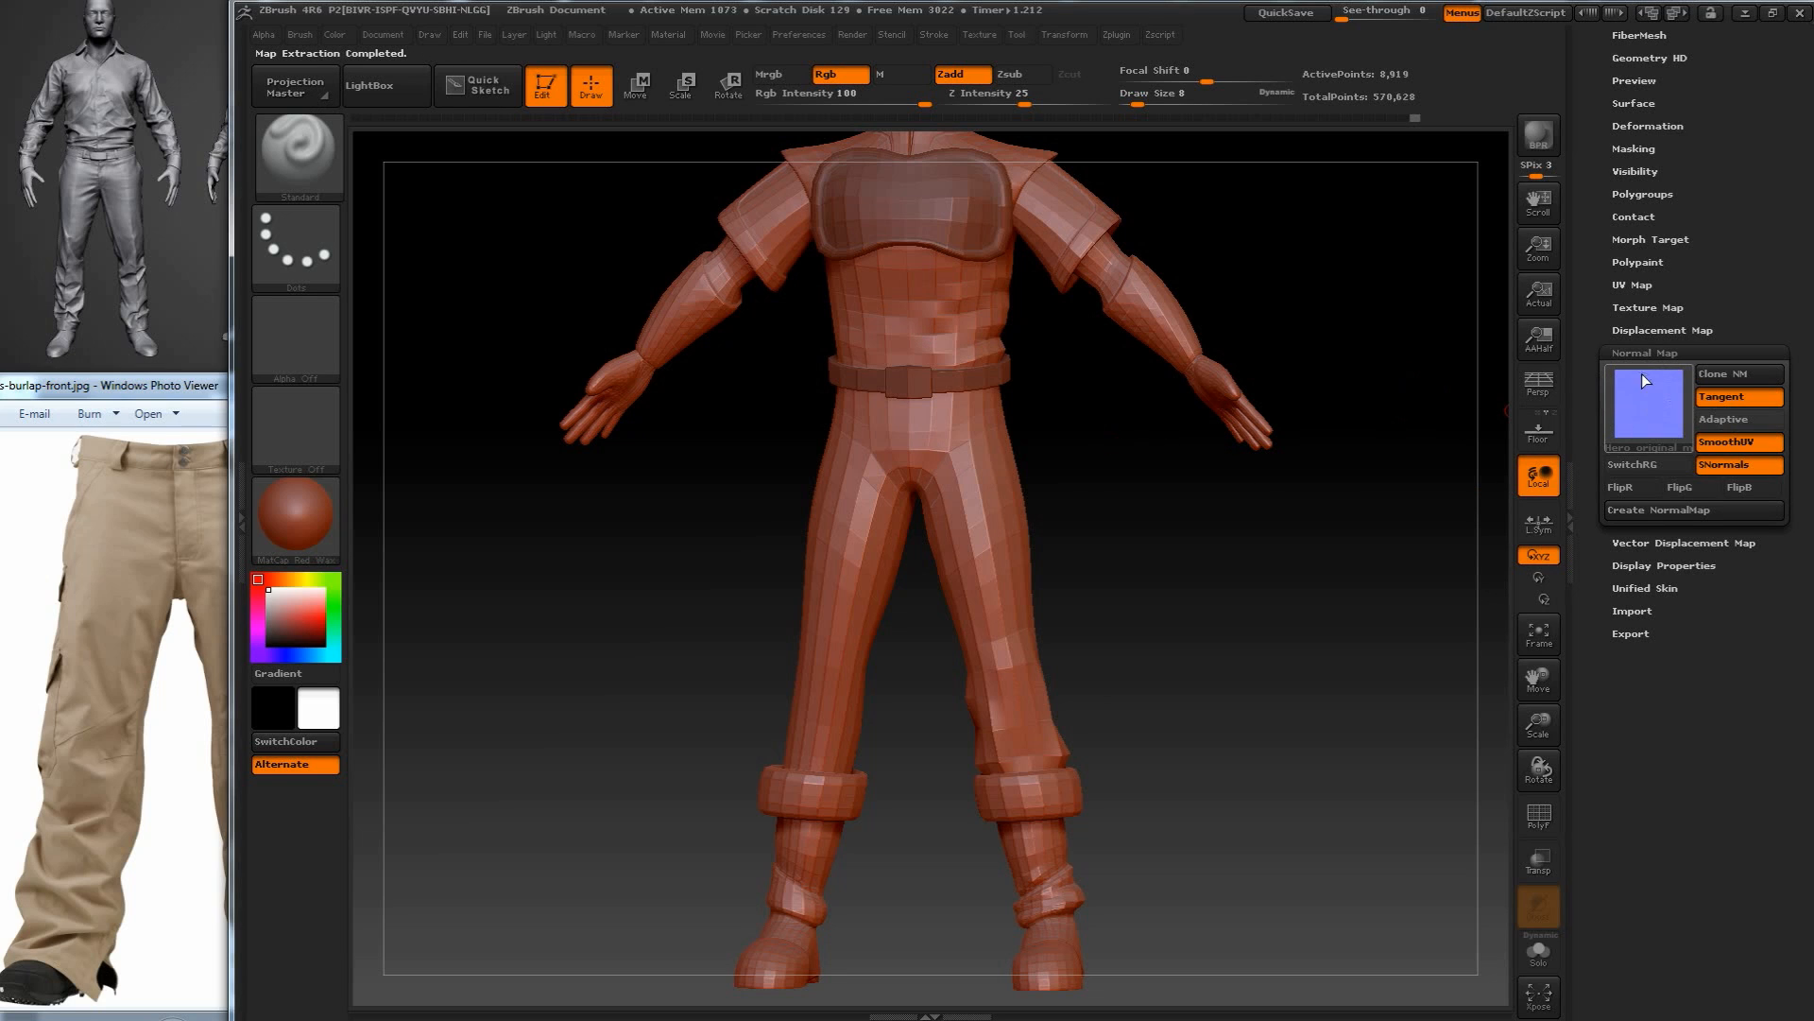
{"action": "mouse_move", "coordinate": [1642, 405]}
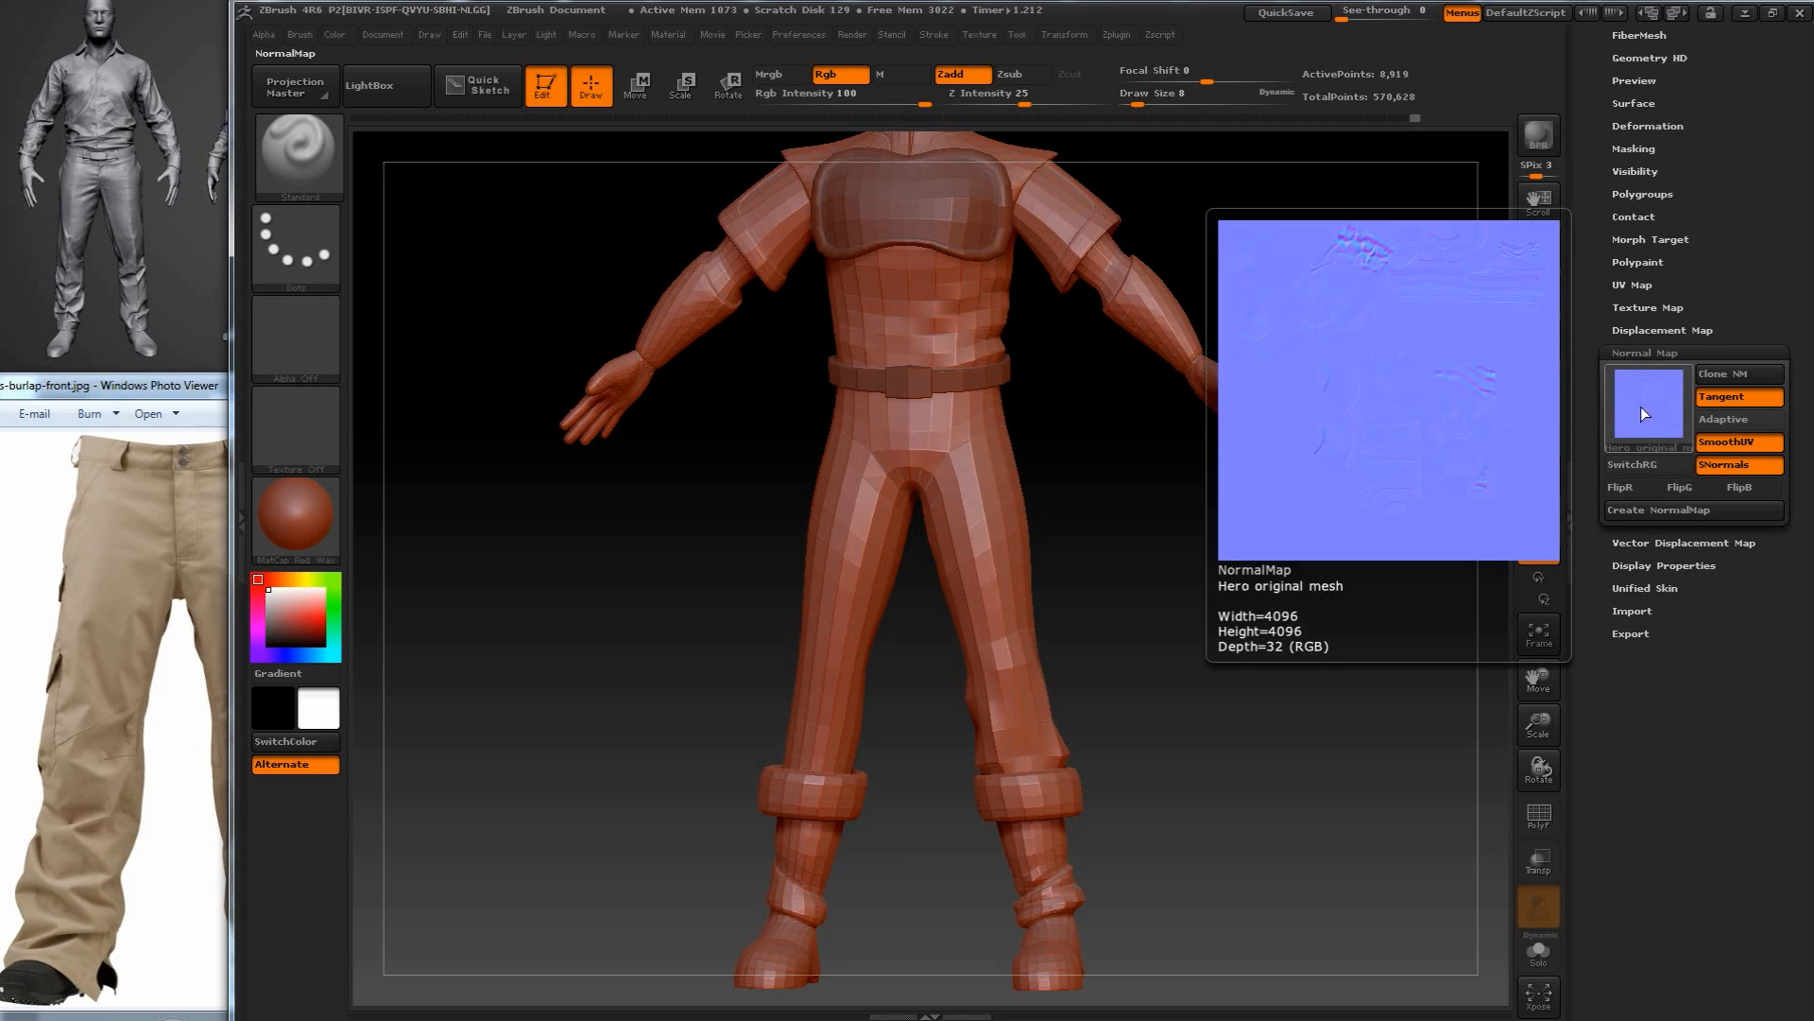
{"action": "left_click", "coordinate": [1755, 376]}
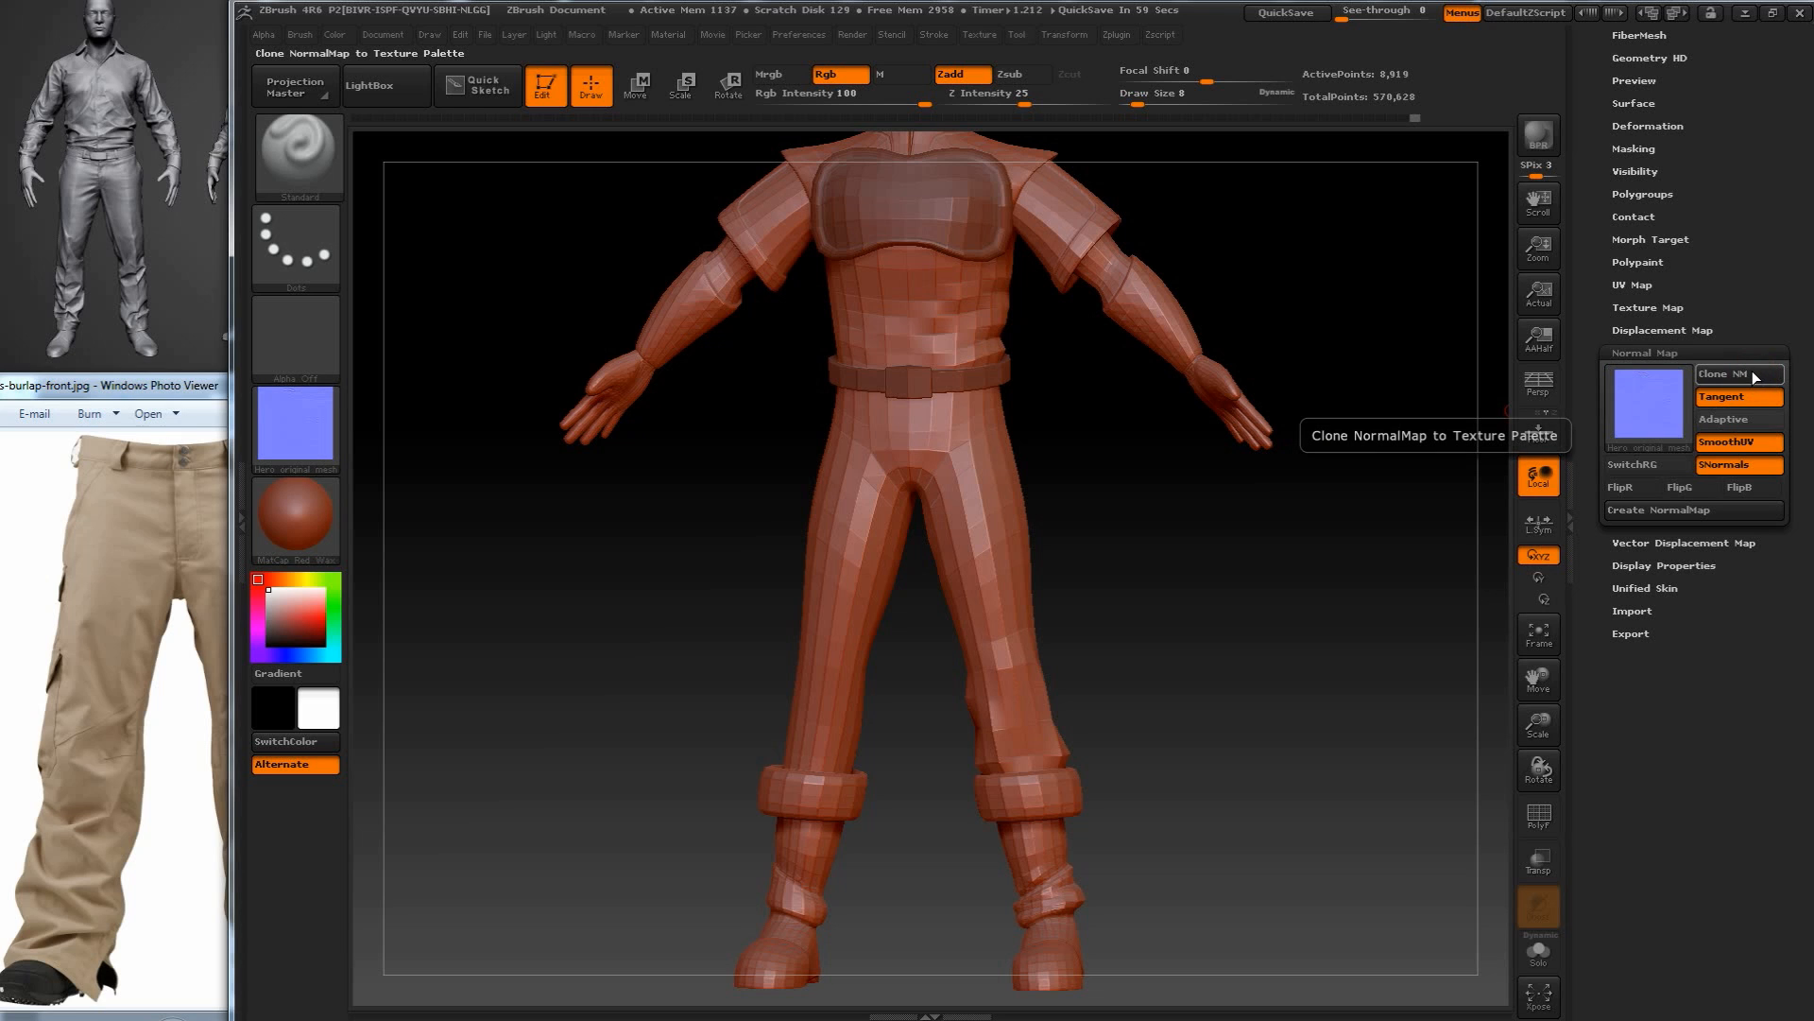
{"action": "mouse_move", "coordinate": [268, 429]}
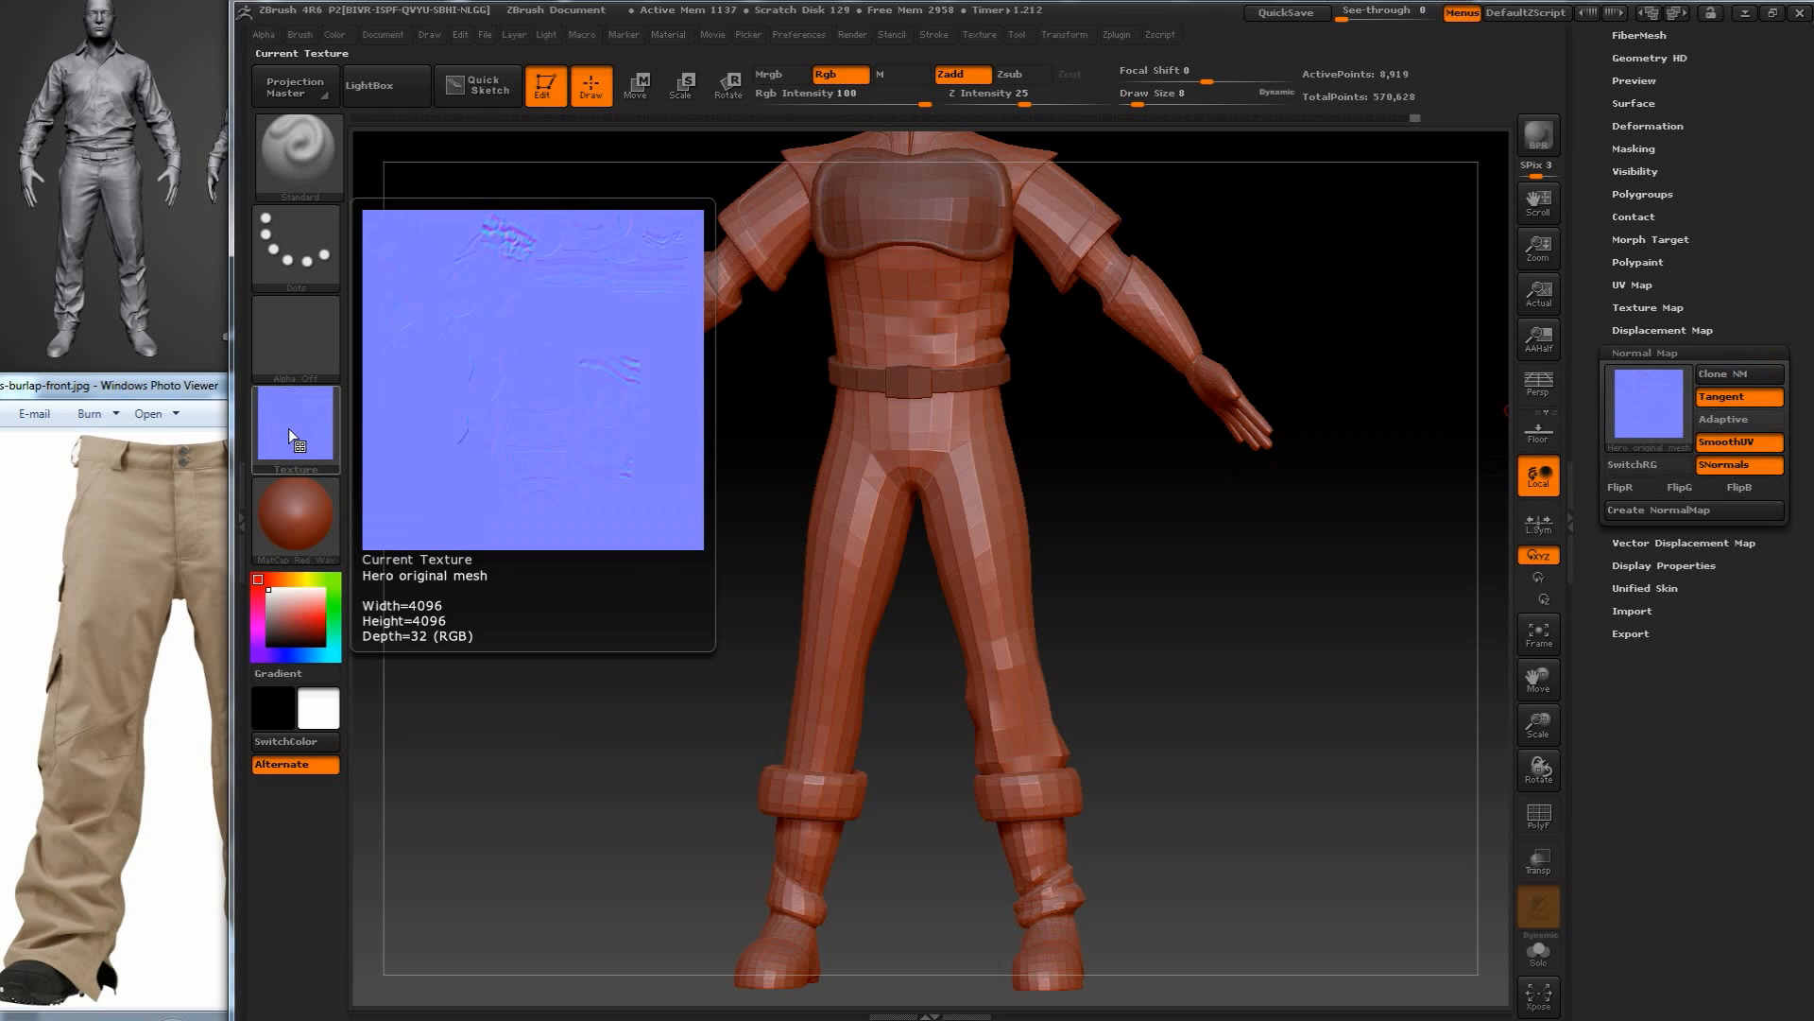
Flip the cloned normal map texture vertically.
{"action": "left_click", "coordinate": [293, 422]}
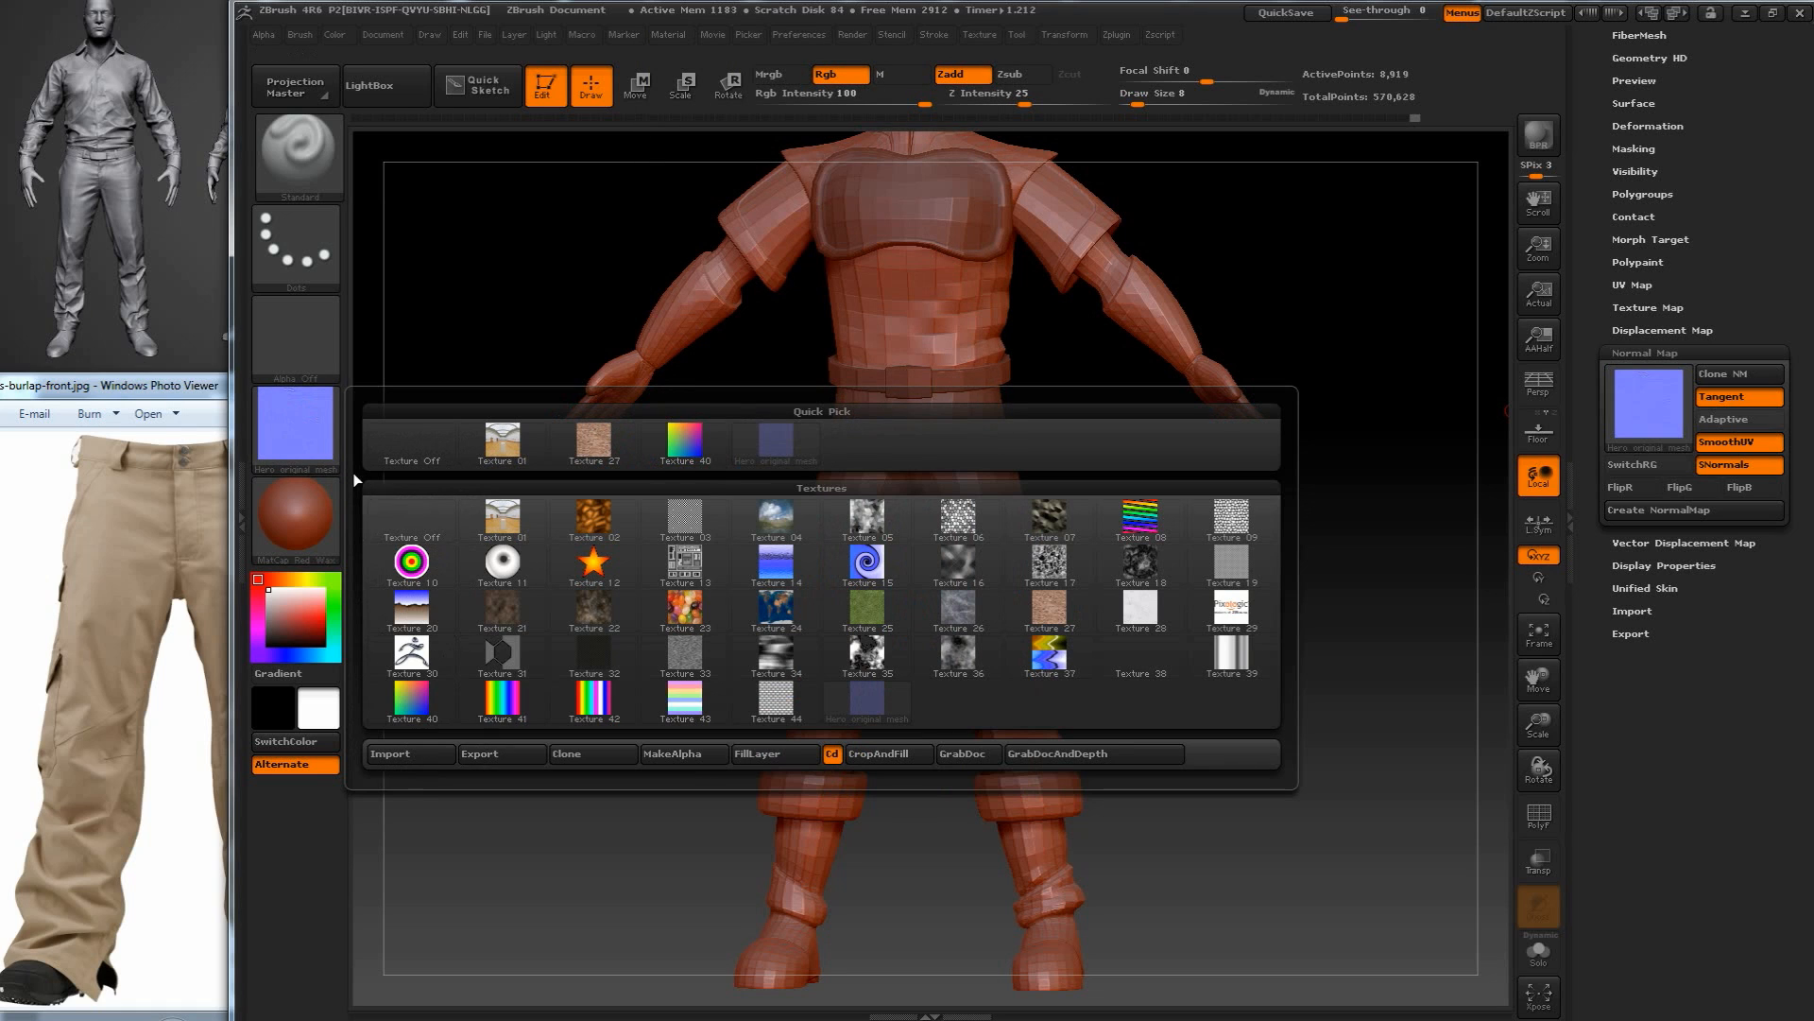
{"action": "mouse_move", "coordinate": [288, 420]}
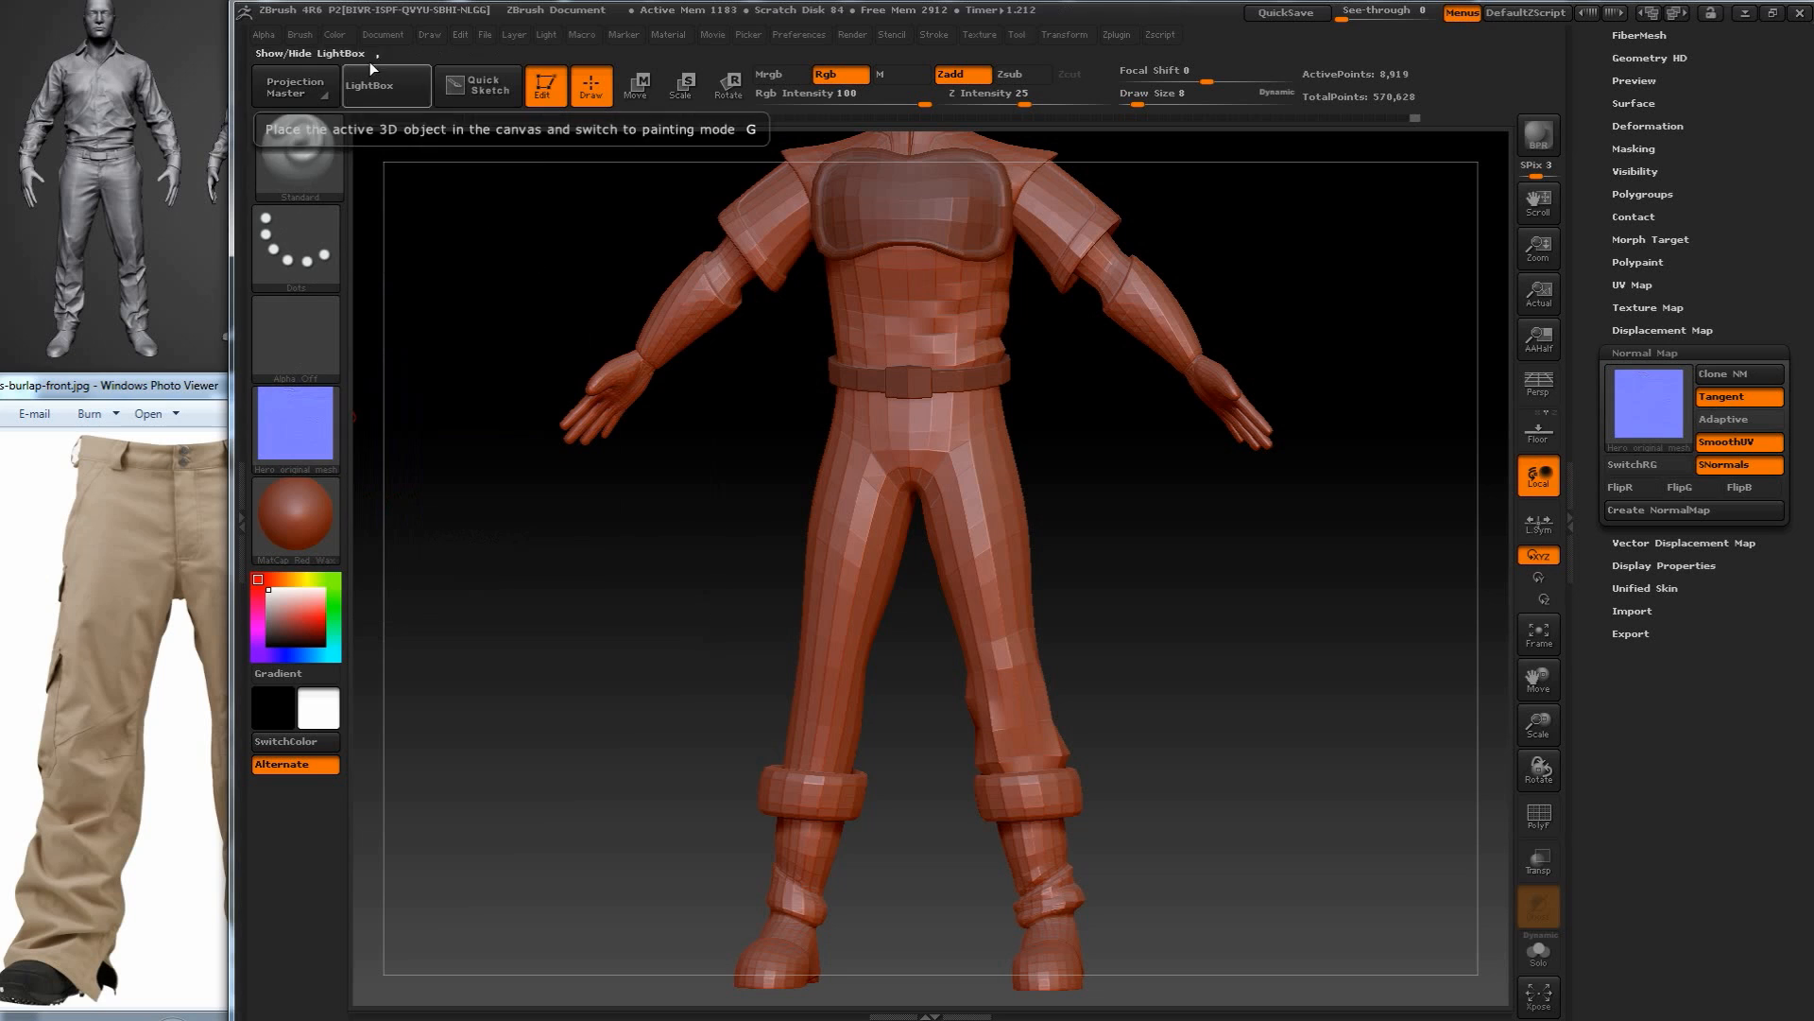
{"action": "left_click", "coordinate": [977, 36]}
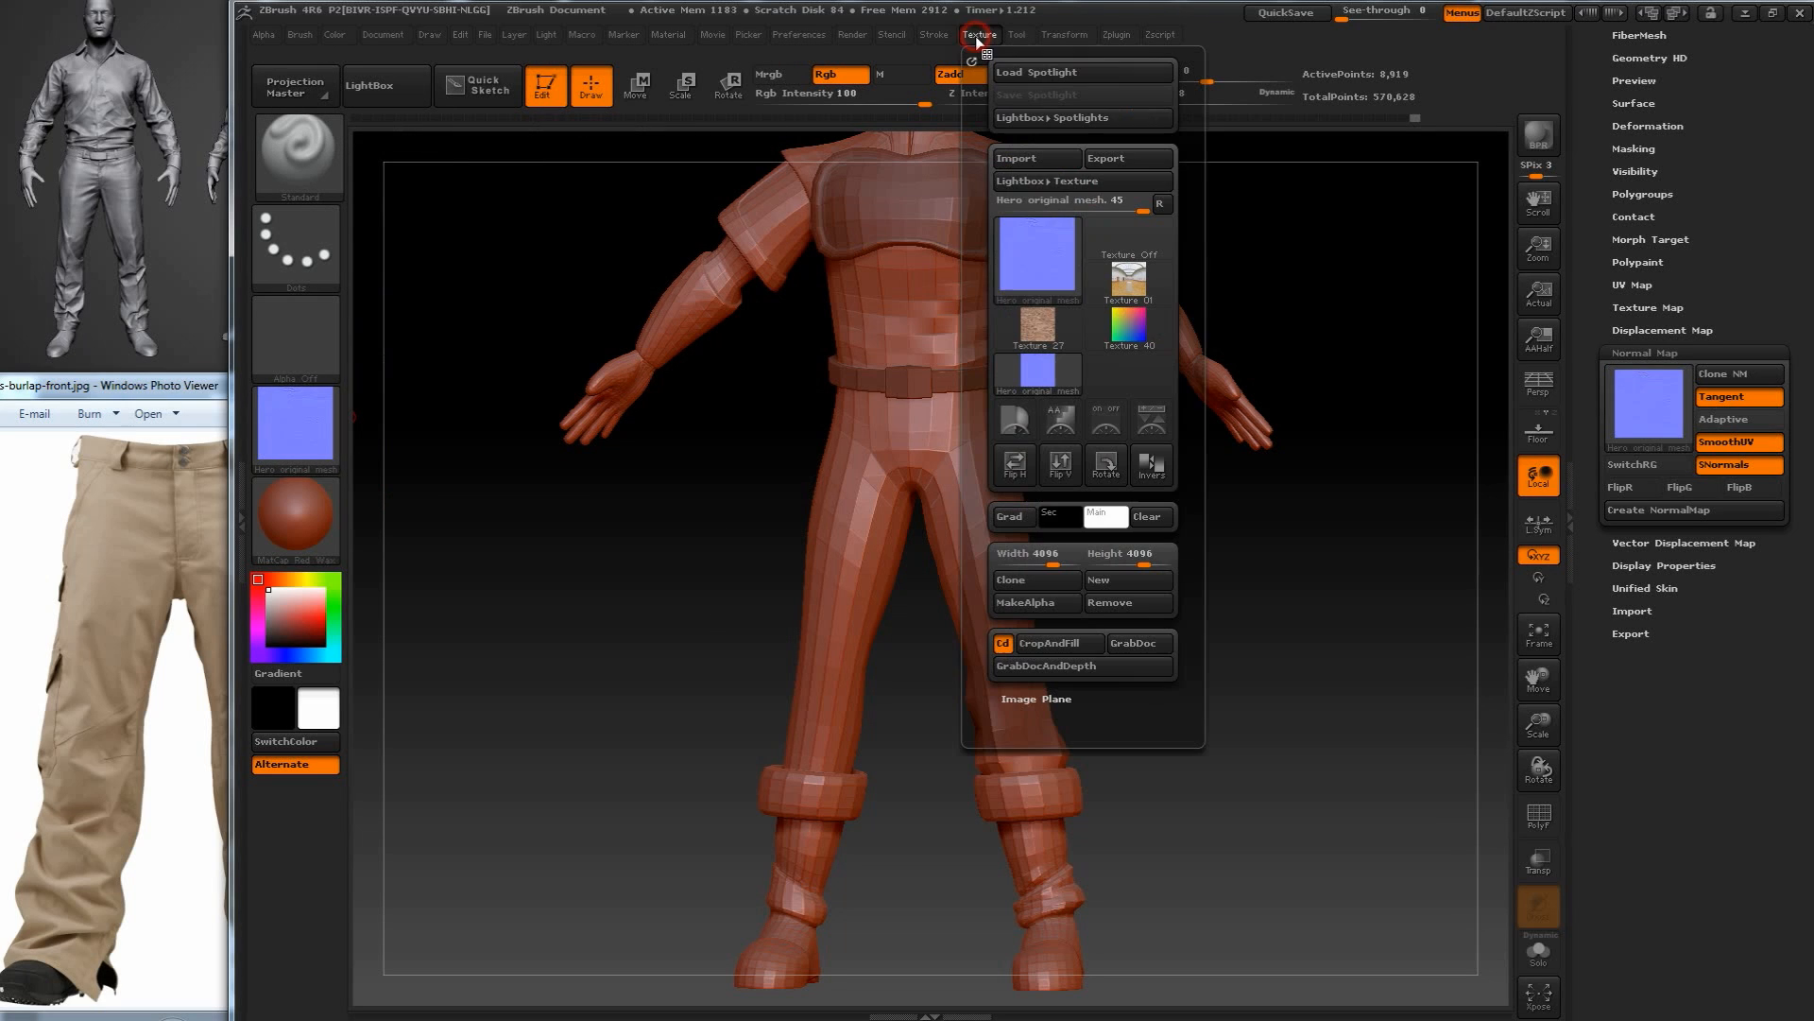
{"action": "left_click", "coordinate": [1063, 473]}
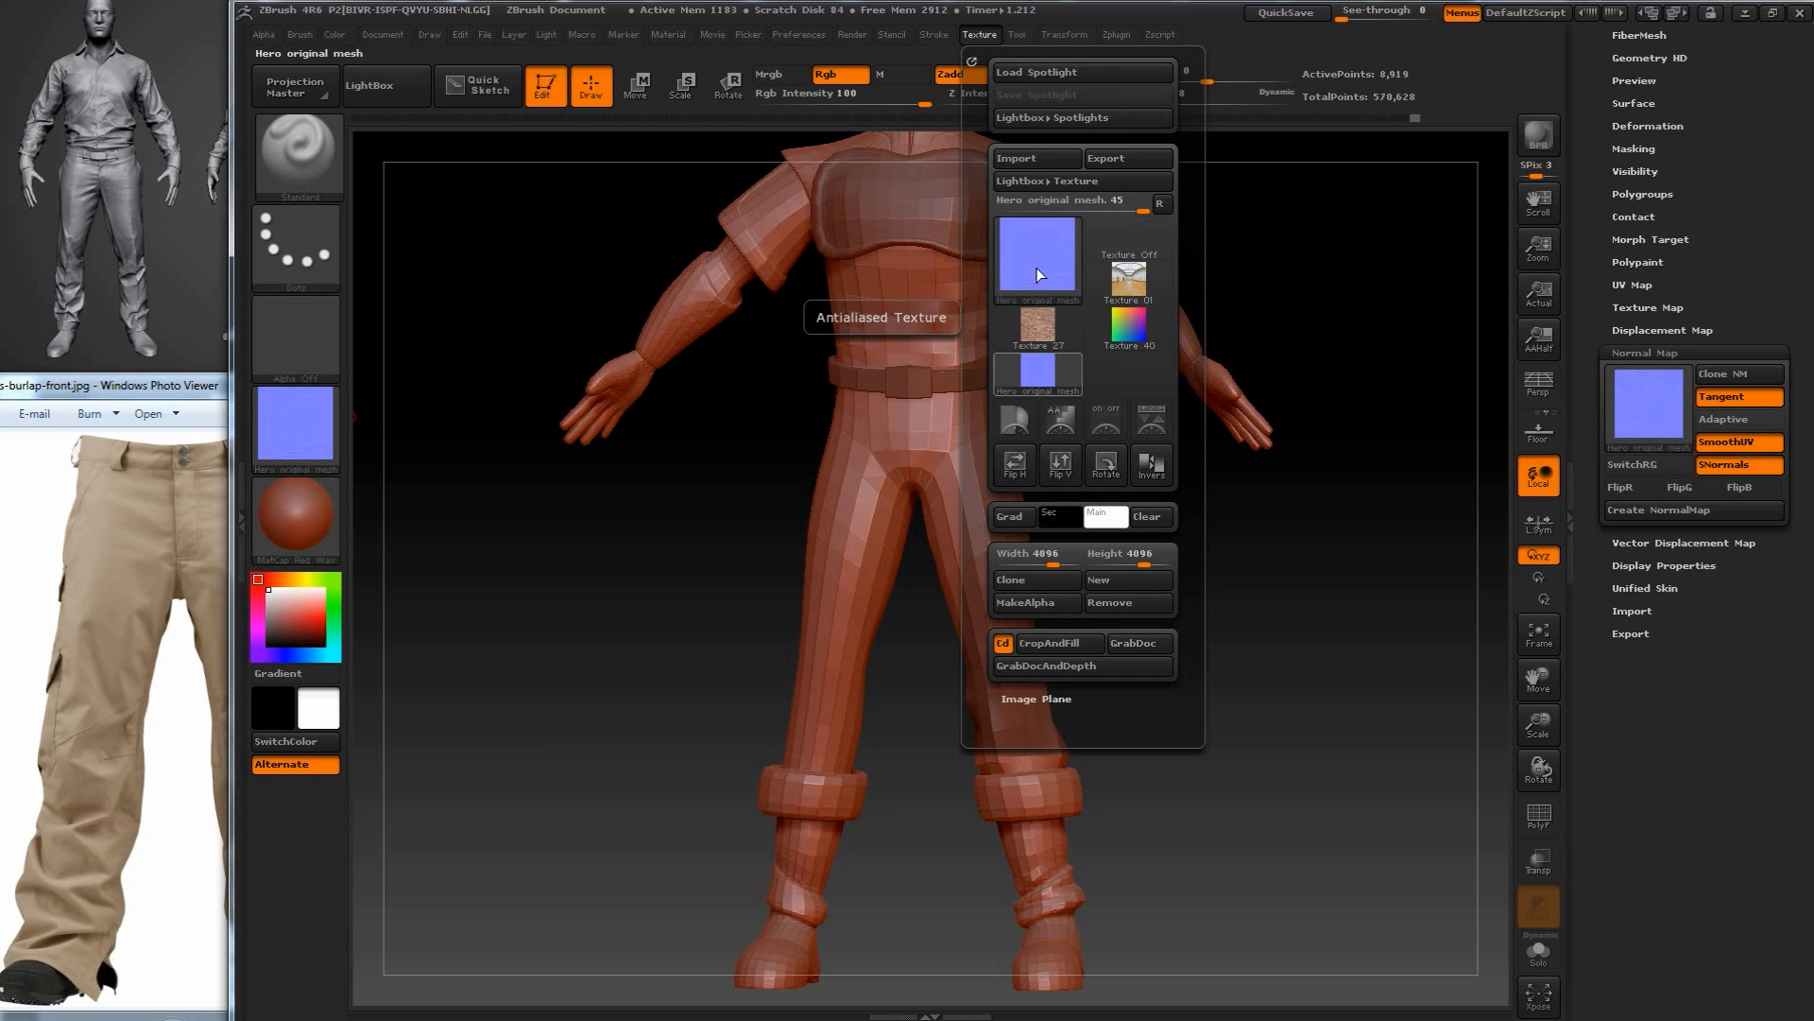
Begin exporting the flipped normal map texture to the Desktop in BMP format.
{"action": "left_click", "coordinate": [314, 422]}
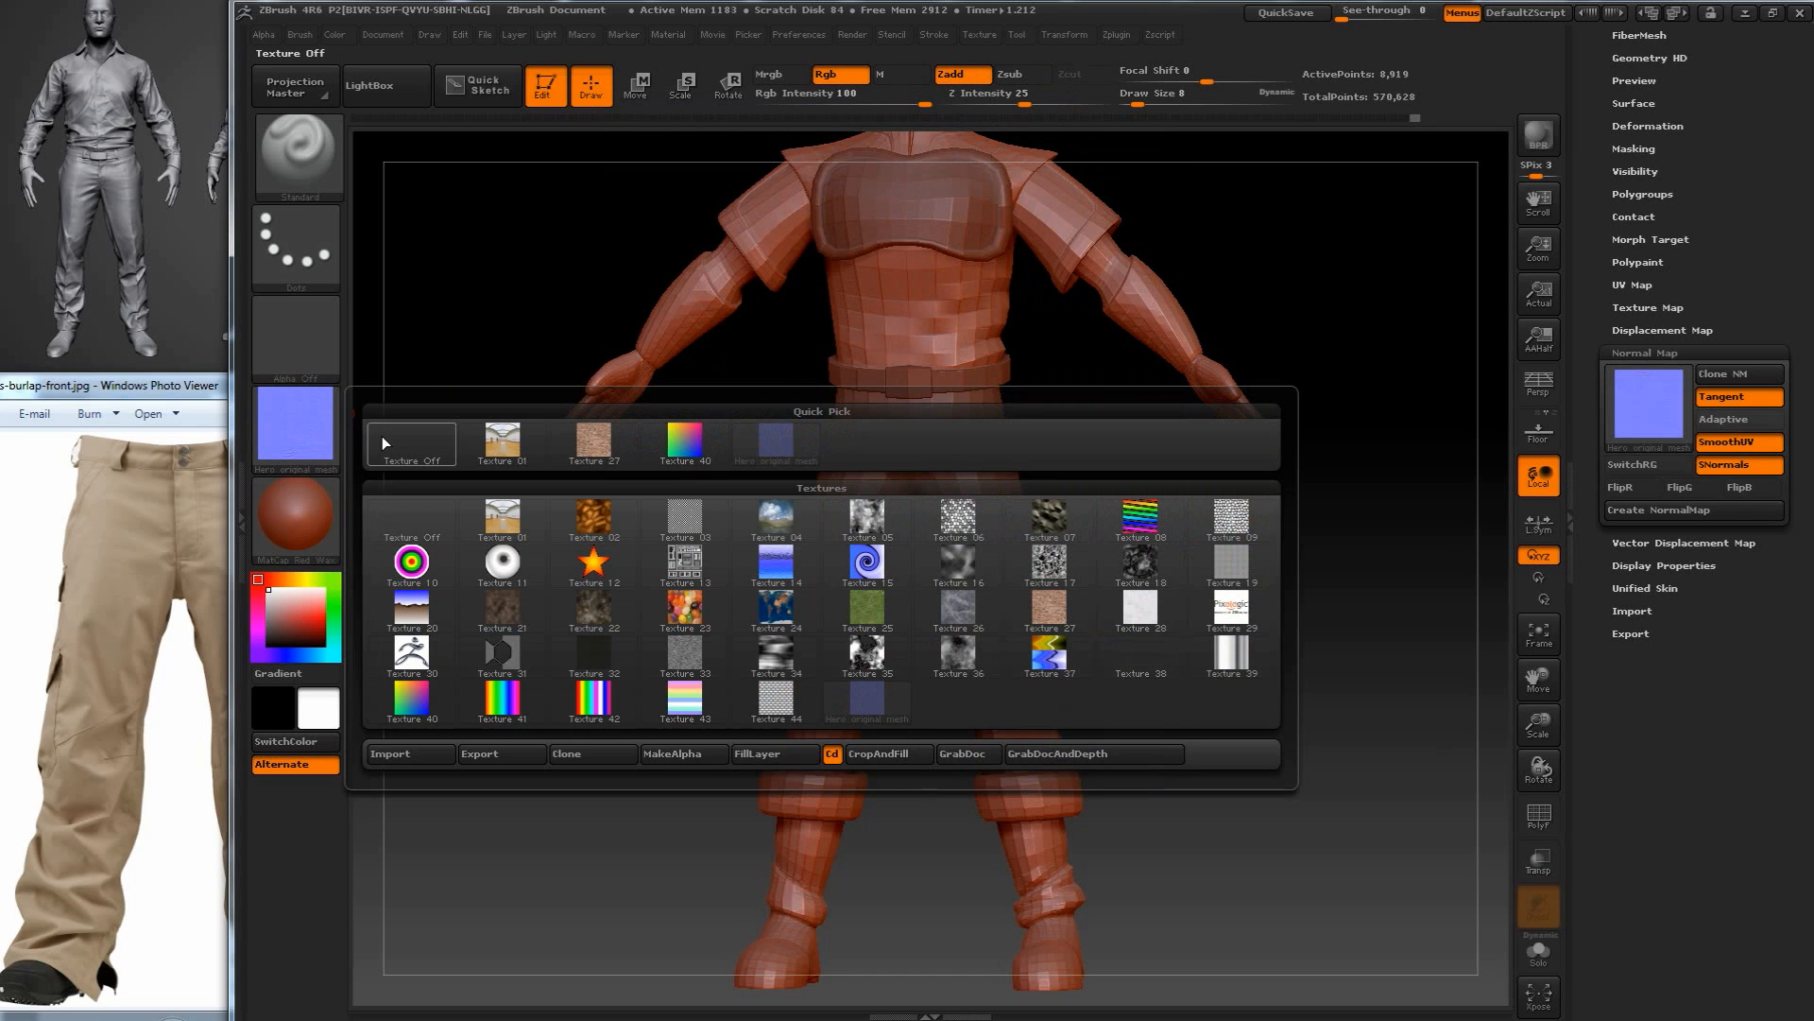
{"action": "left_click", "coordinate": [508, 754]}
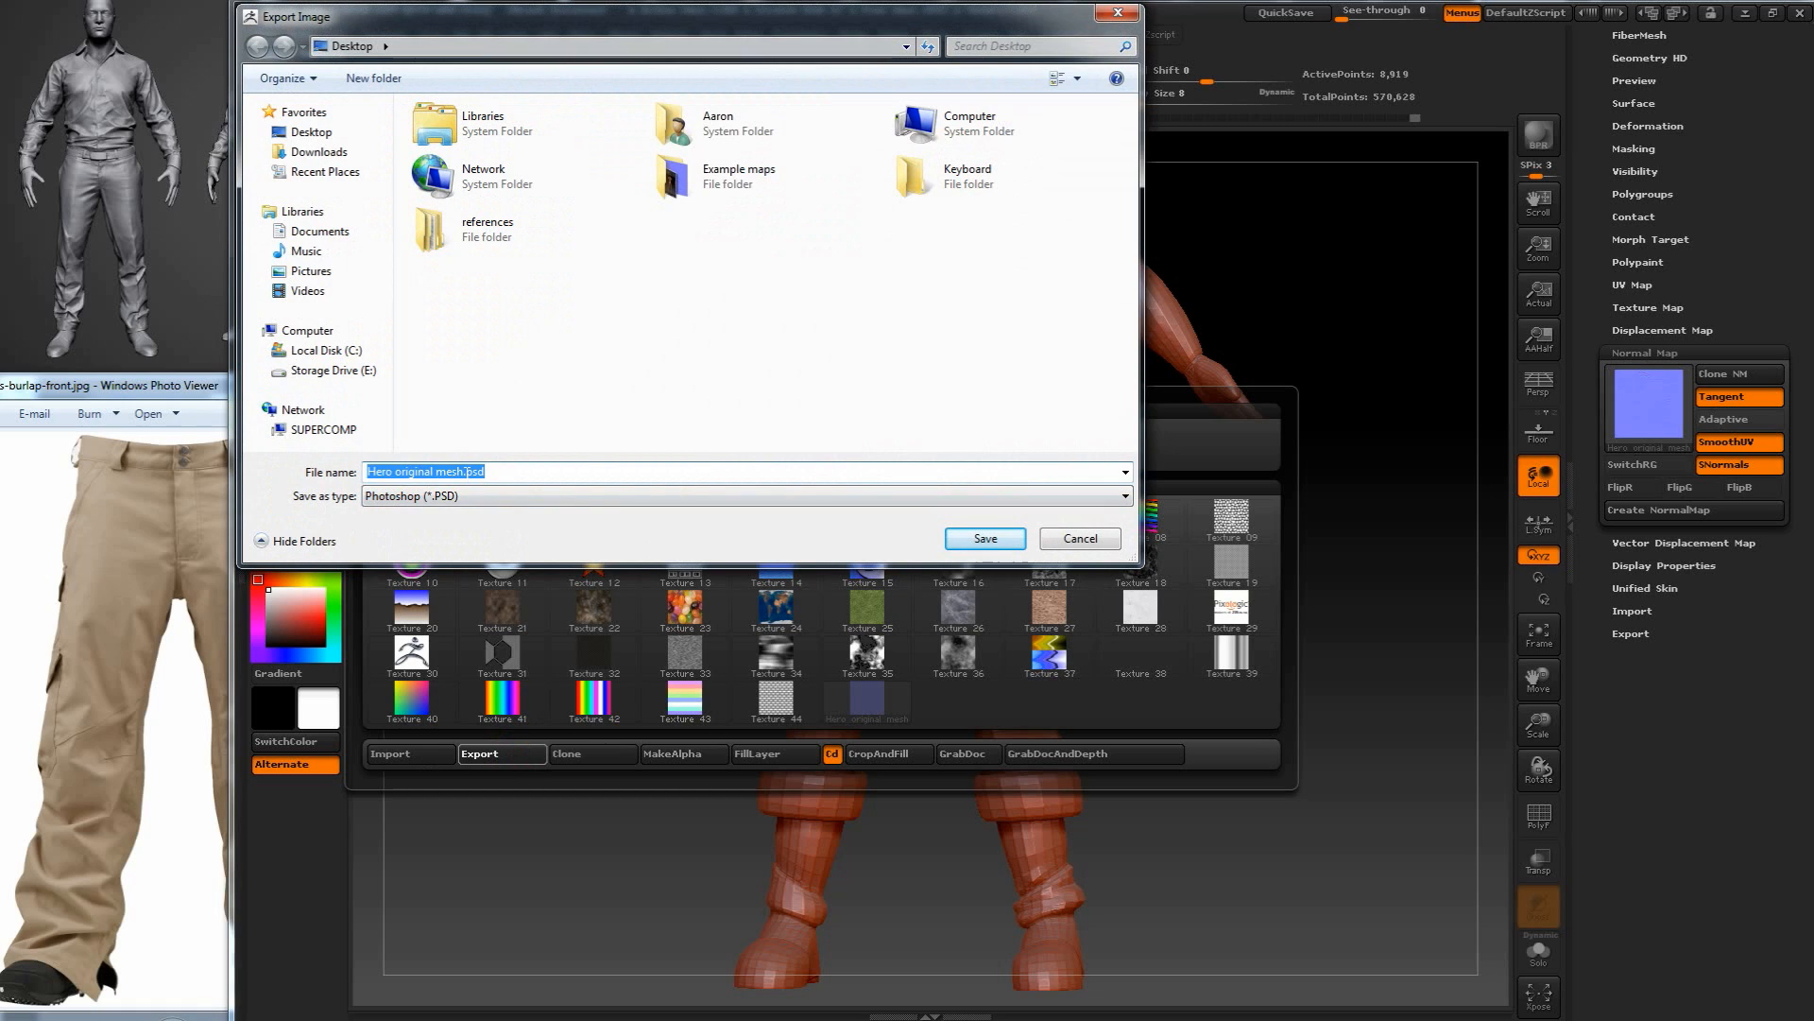
{"action": "left_click", "coordinate": [489, 495]}
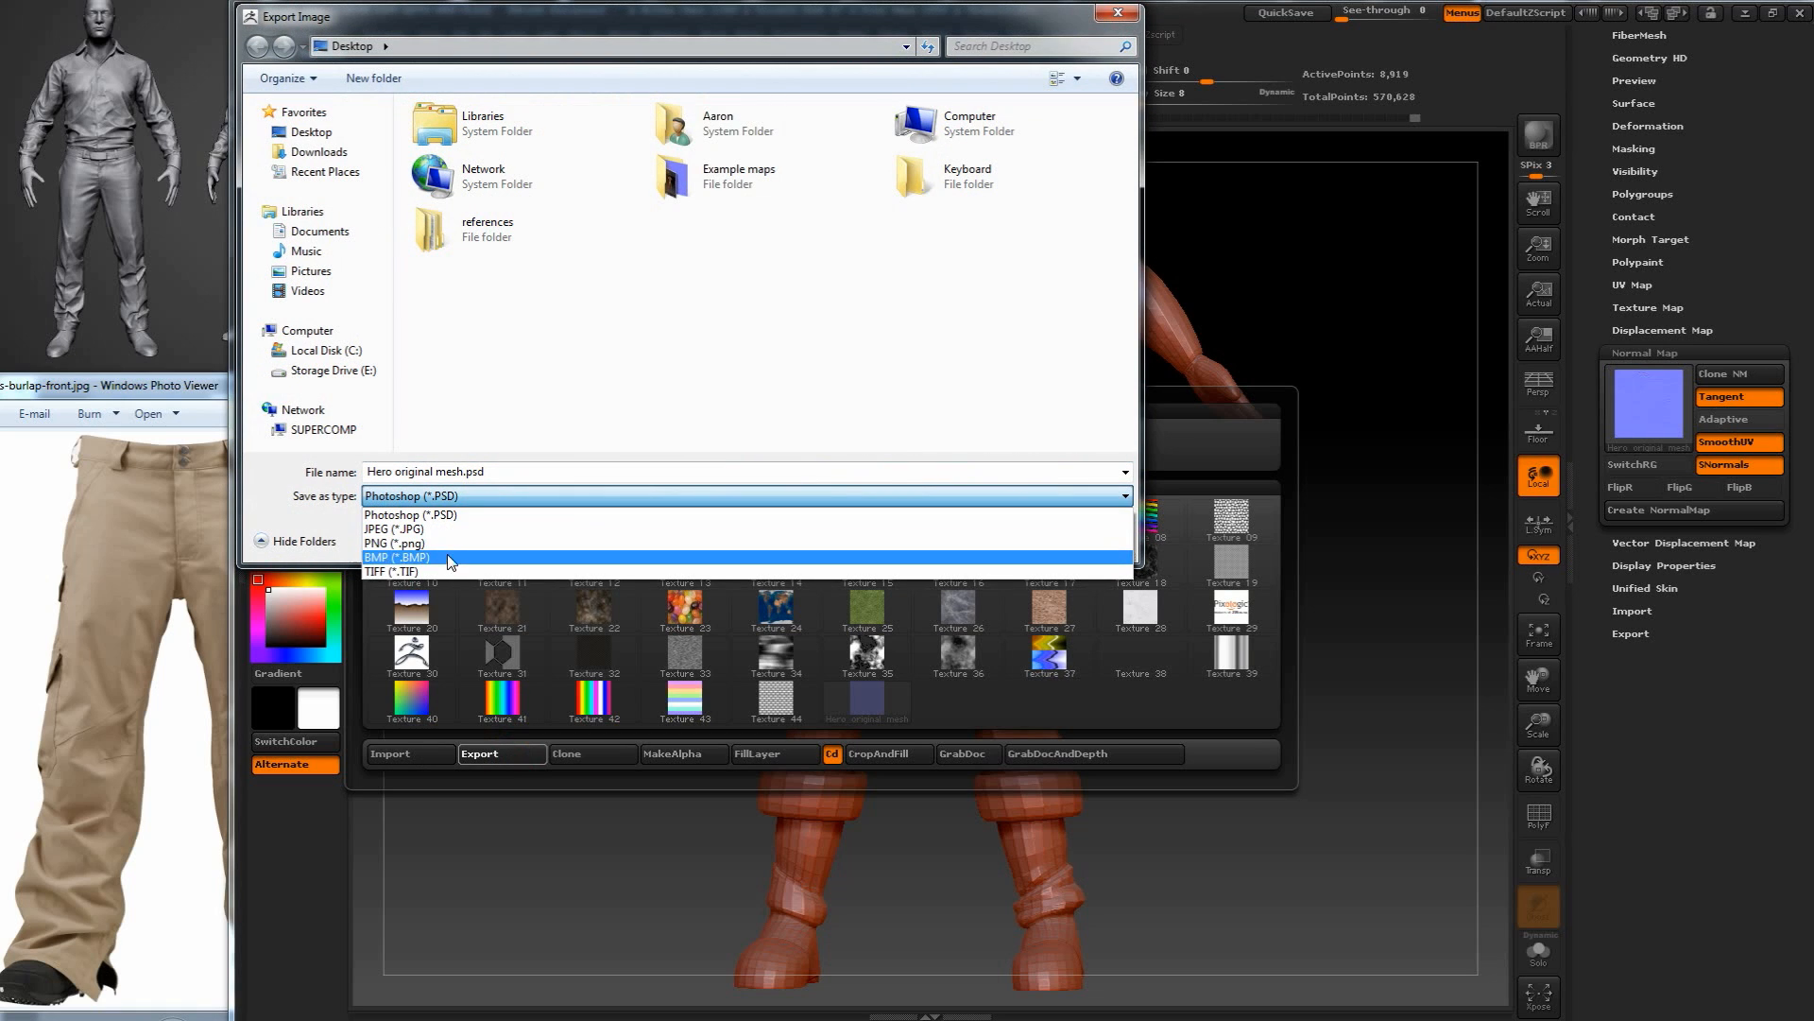
{"action": "left_click", "coordinate": [506, 489]}
{"action": "left_click", "coordinate": [507, 471]}
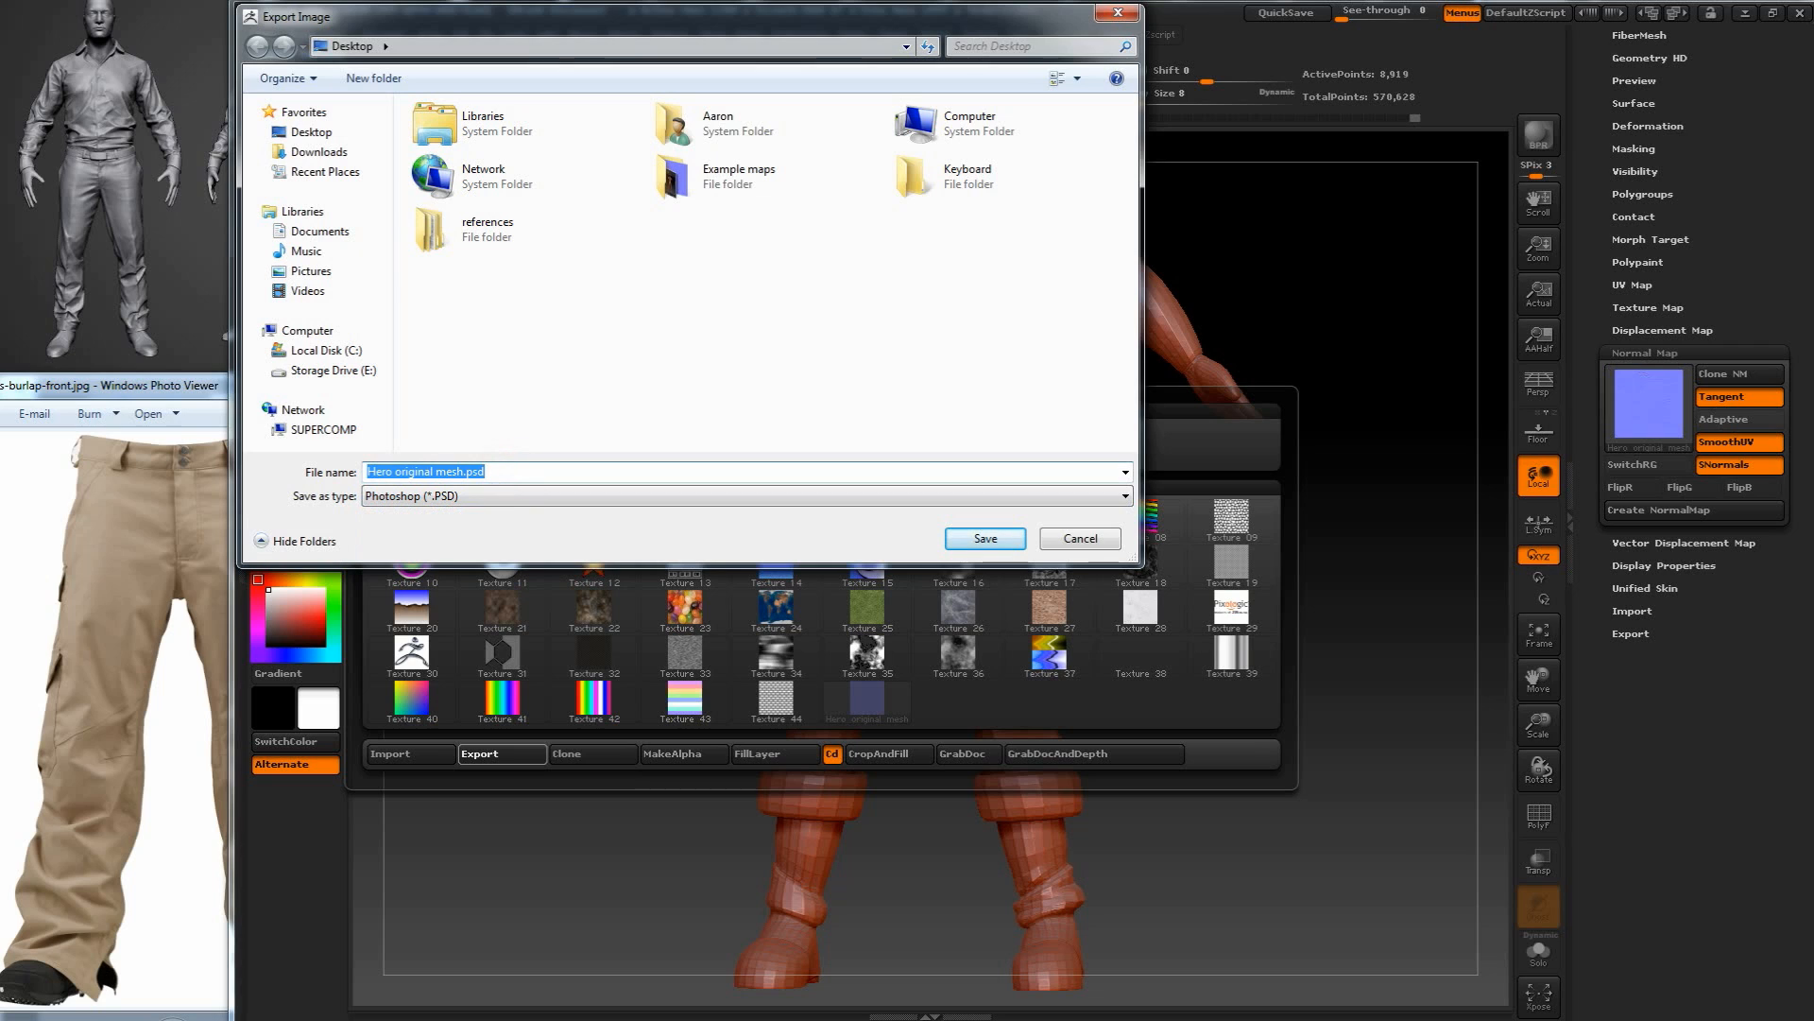
{"action": "left_click", "coordinate": [474, 497]}
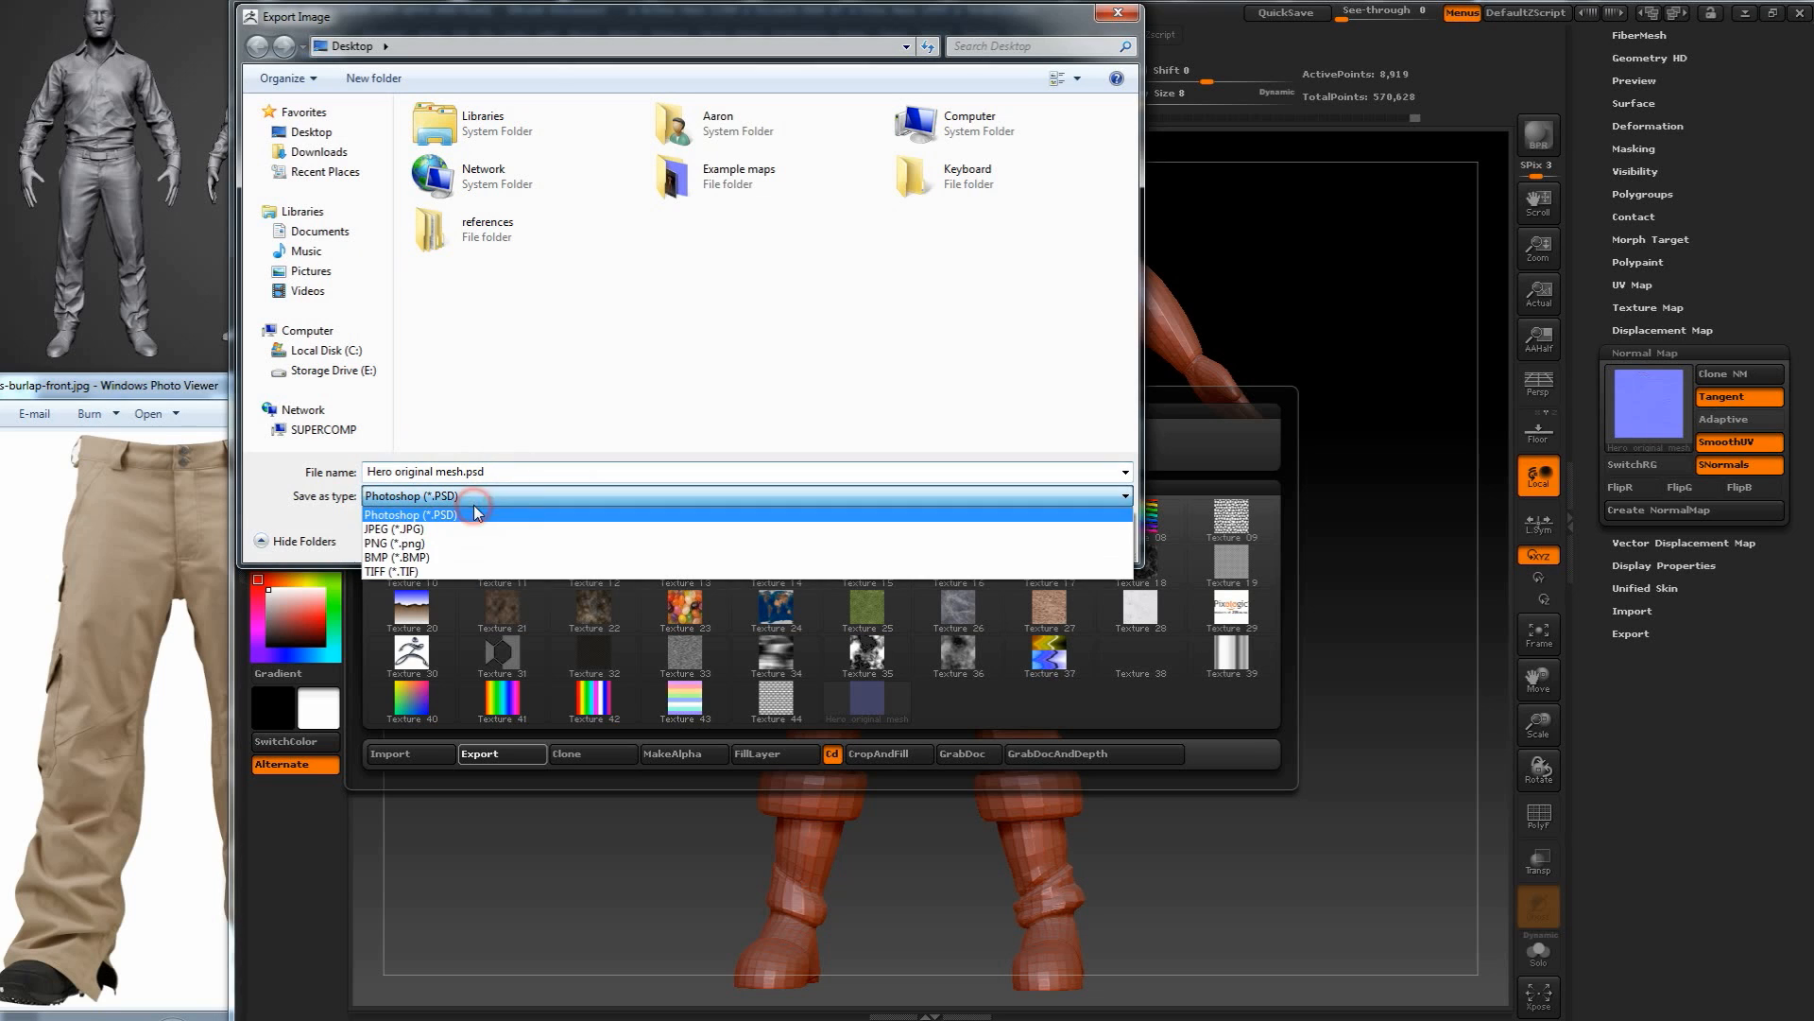
{"action": "left_click", "coordinate": [462, 558]}
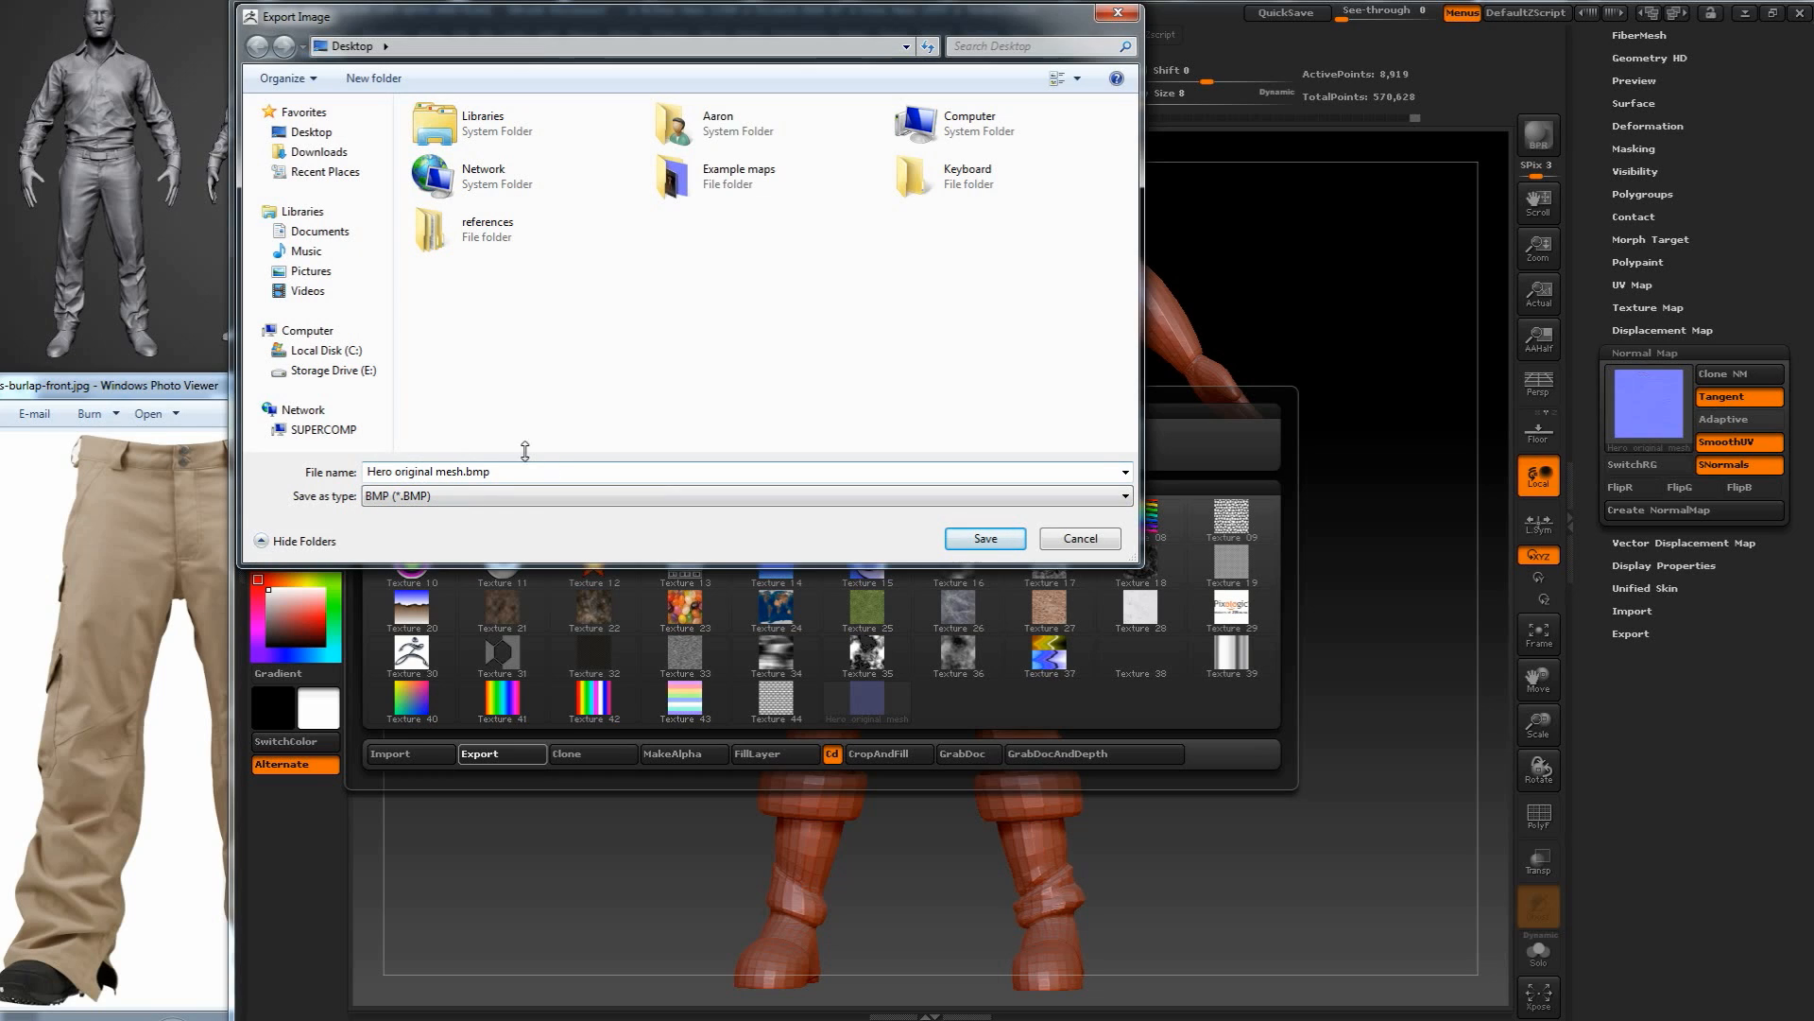
Name the exported image "Hero normal map" and save it.
{"action": "double_click", "coordinate": [456, 470]}
{"action": "left_click_drag", "start_coordinate": [408, 472], "coordinate": [452, 472]}
{"action": "key", "text": "BackSpace"}
{"action": "key", "text": "BackSpace"}
{"action": "key", "text": "BackSpace"}
{"action": "key", "text": "BackSpace"}
{"action": "type", "text": "normal m"}
{"action": "key", "text": "BackSpace"}
{"action": "type", "text": "ap"}
{"action": "key", "text": "Left"}
{"action": "key", "text": "Left"}
{"action": "type", "text": "m"}
{"action": "left_click", "coordinate": [985, 539]}
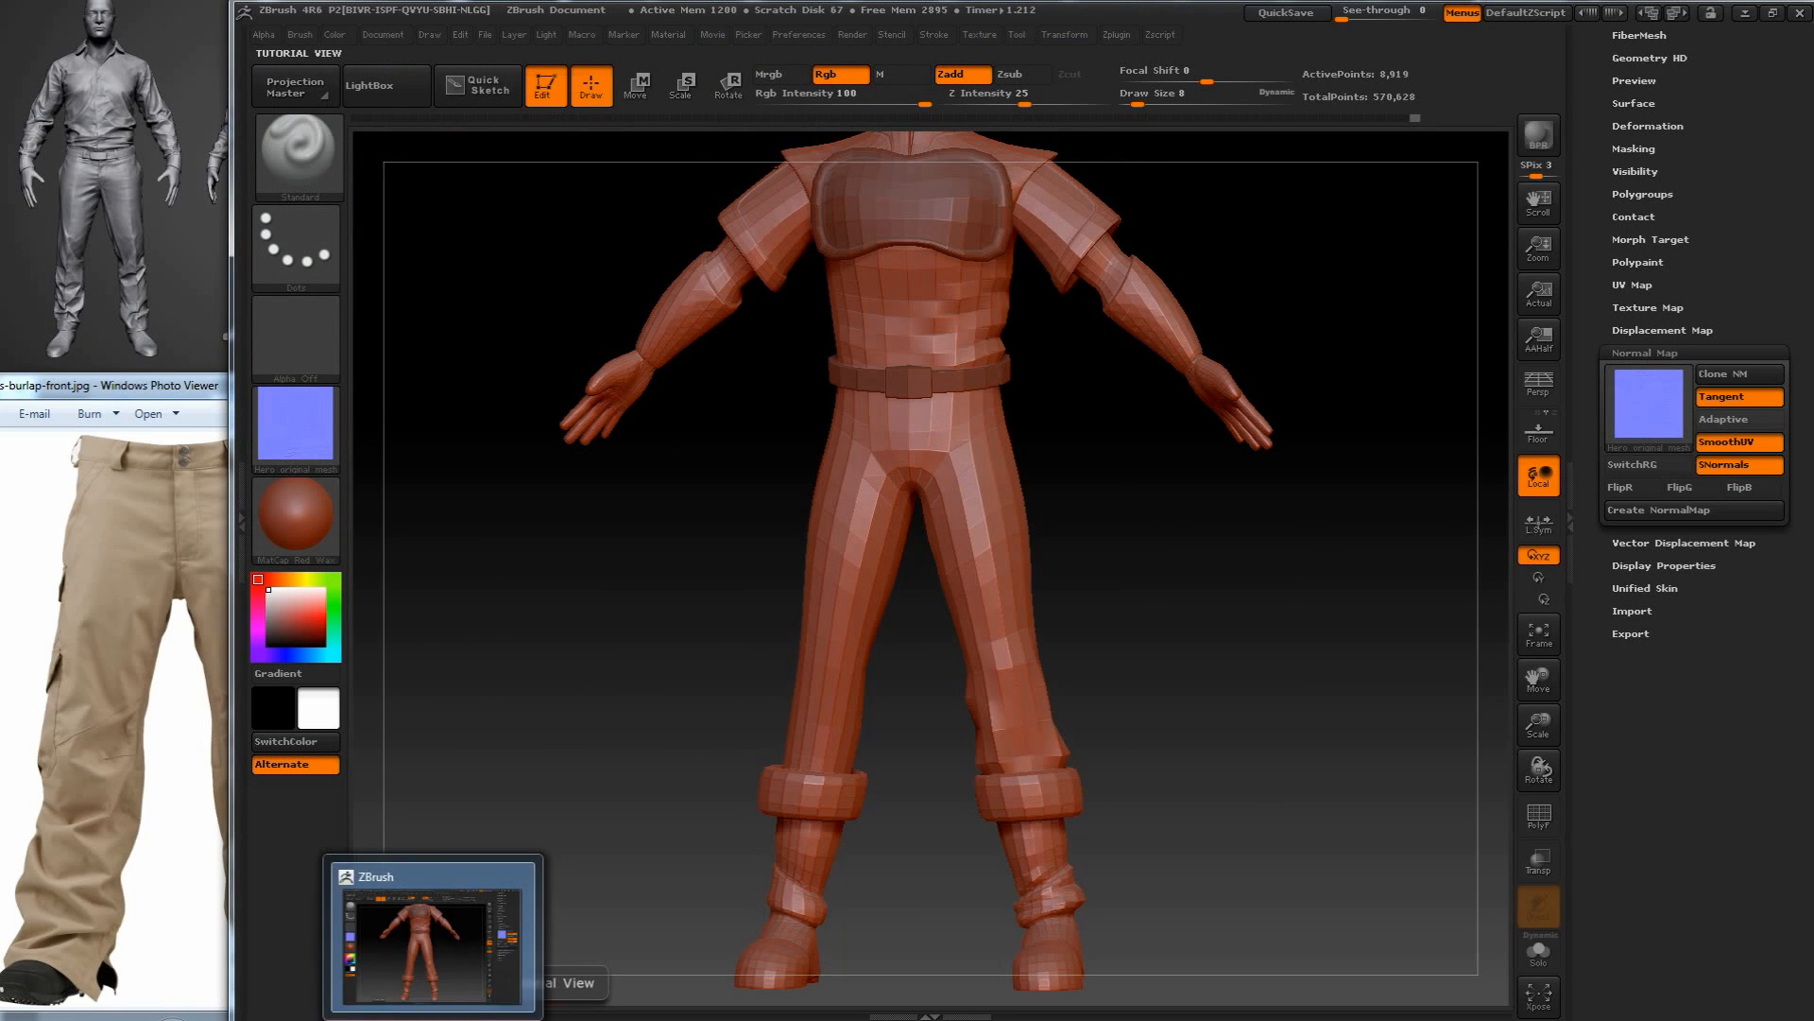
Open "Hero normal map.BMP" from the Desktop, examine the baked cloth details and close the image.
{"action": "mouse_move", "coordinate": [223, 1020]}
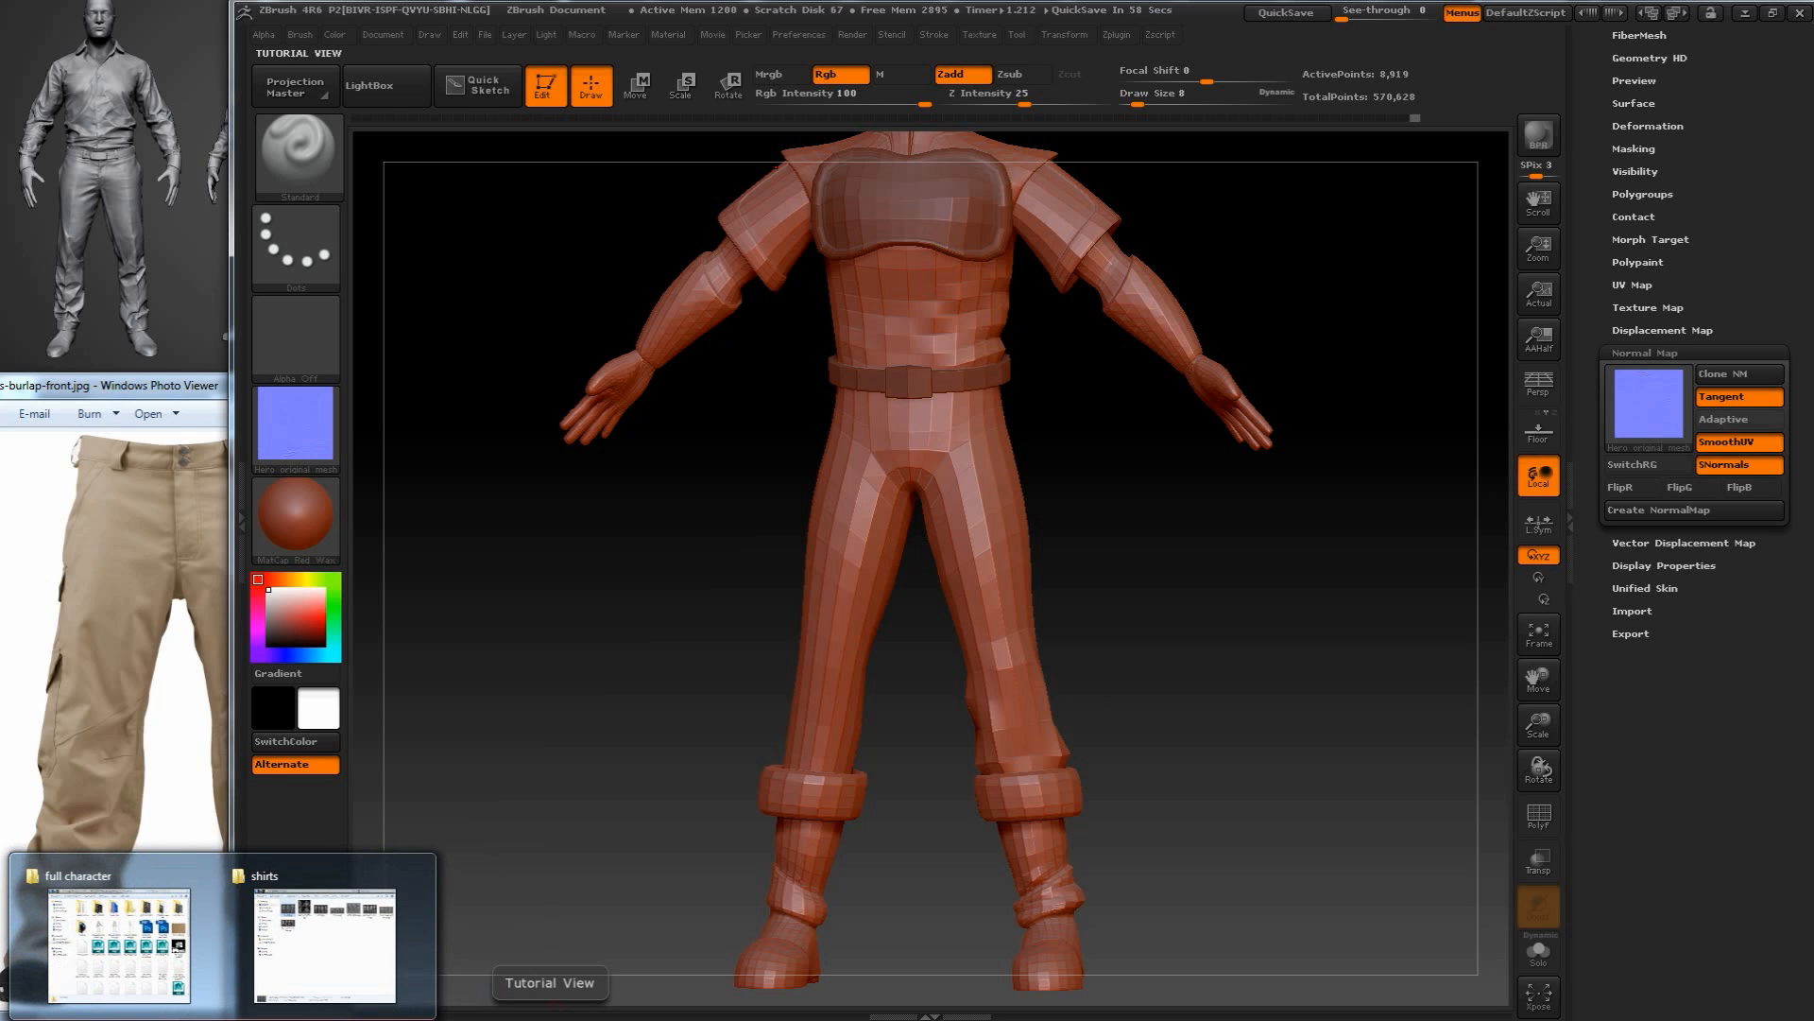
{"action": "left_click", "coordinate": [322, 977]}
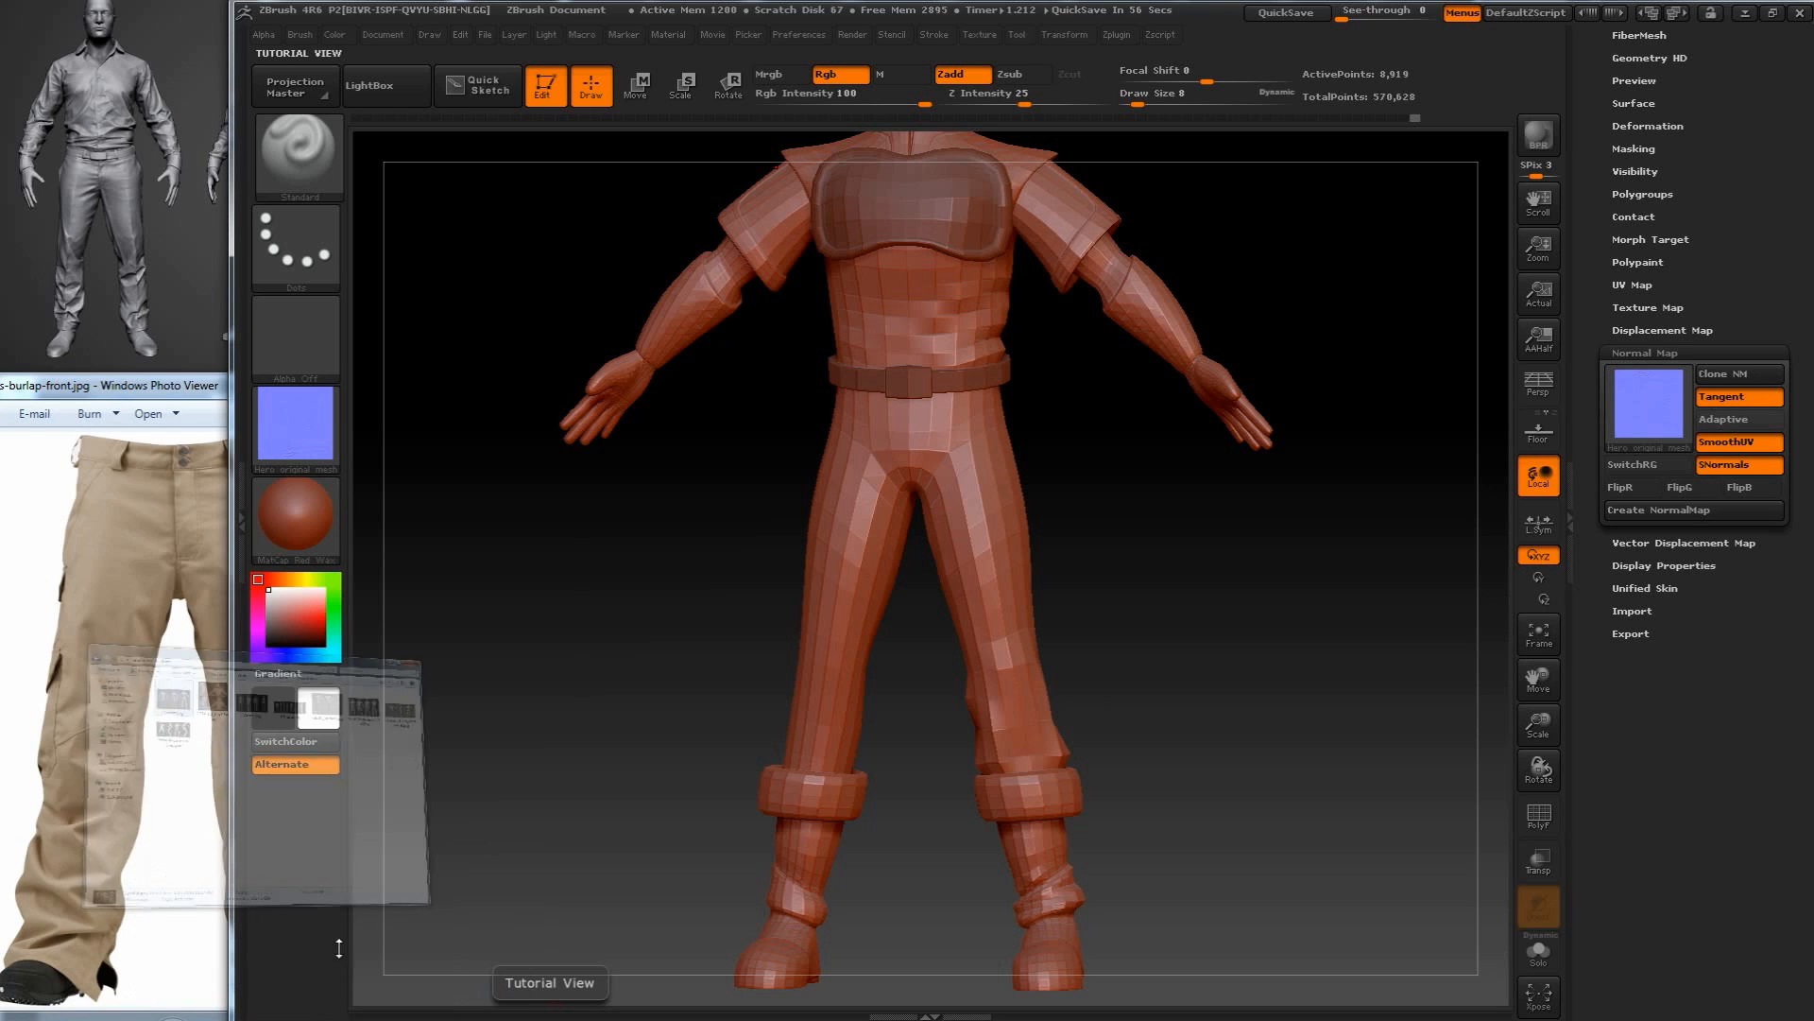
{"action": "left_click", "coordinate": [492, 0]}
{"action": "key", "text": "BackSpace"}
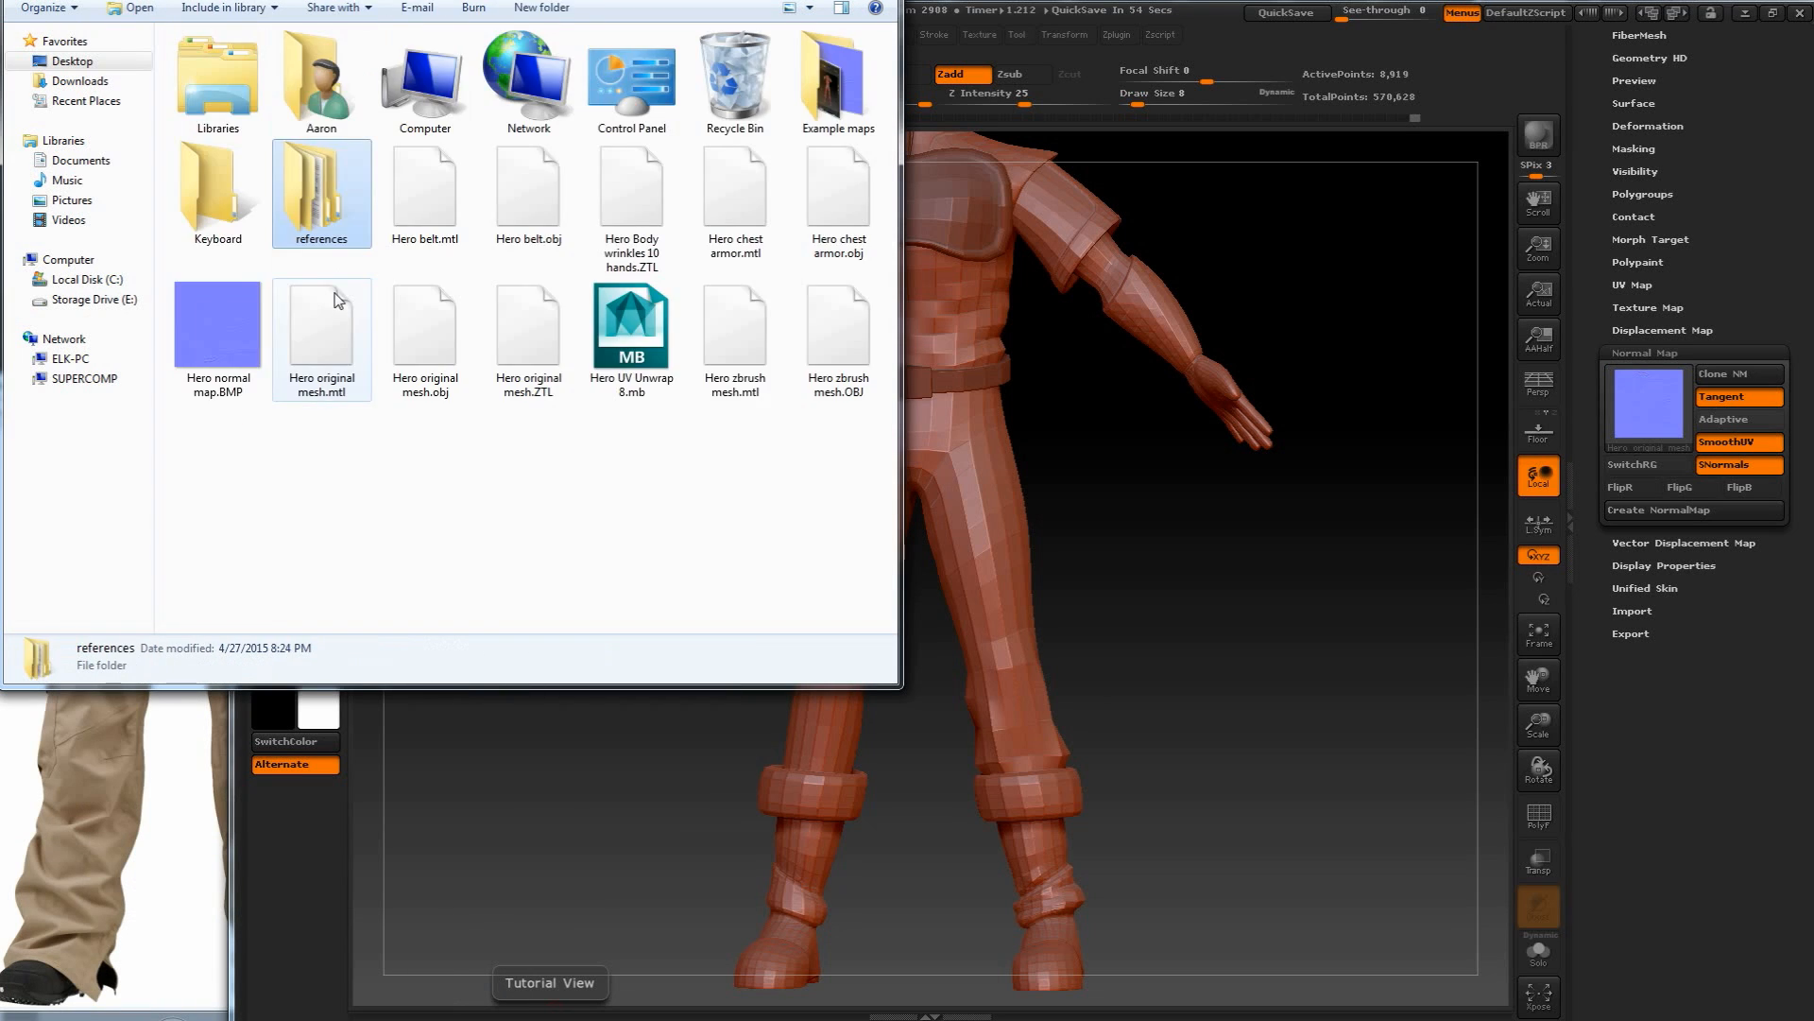
{"action": "left_click", "coordinate": [218, 321]}
{"action": "double_click", "coordinate": [223, 333]}
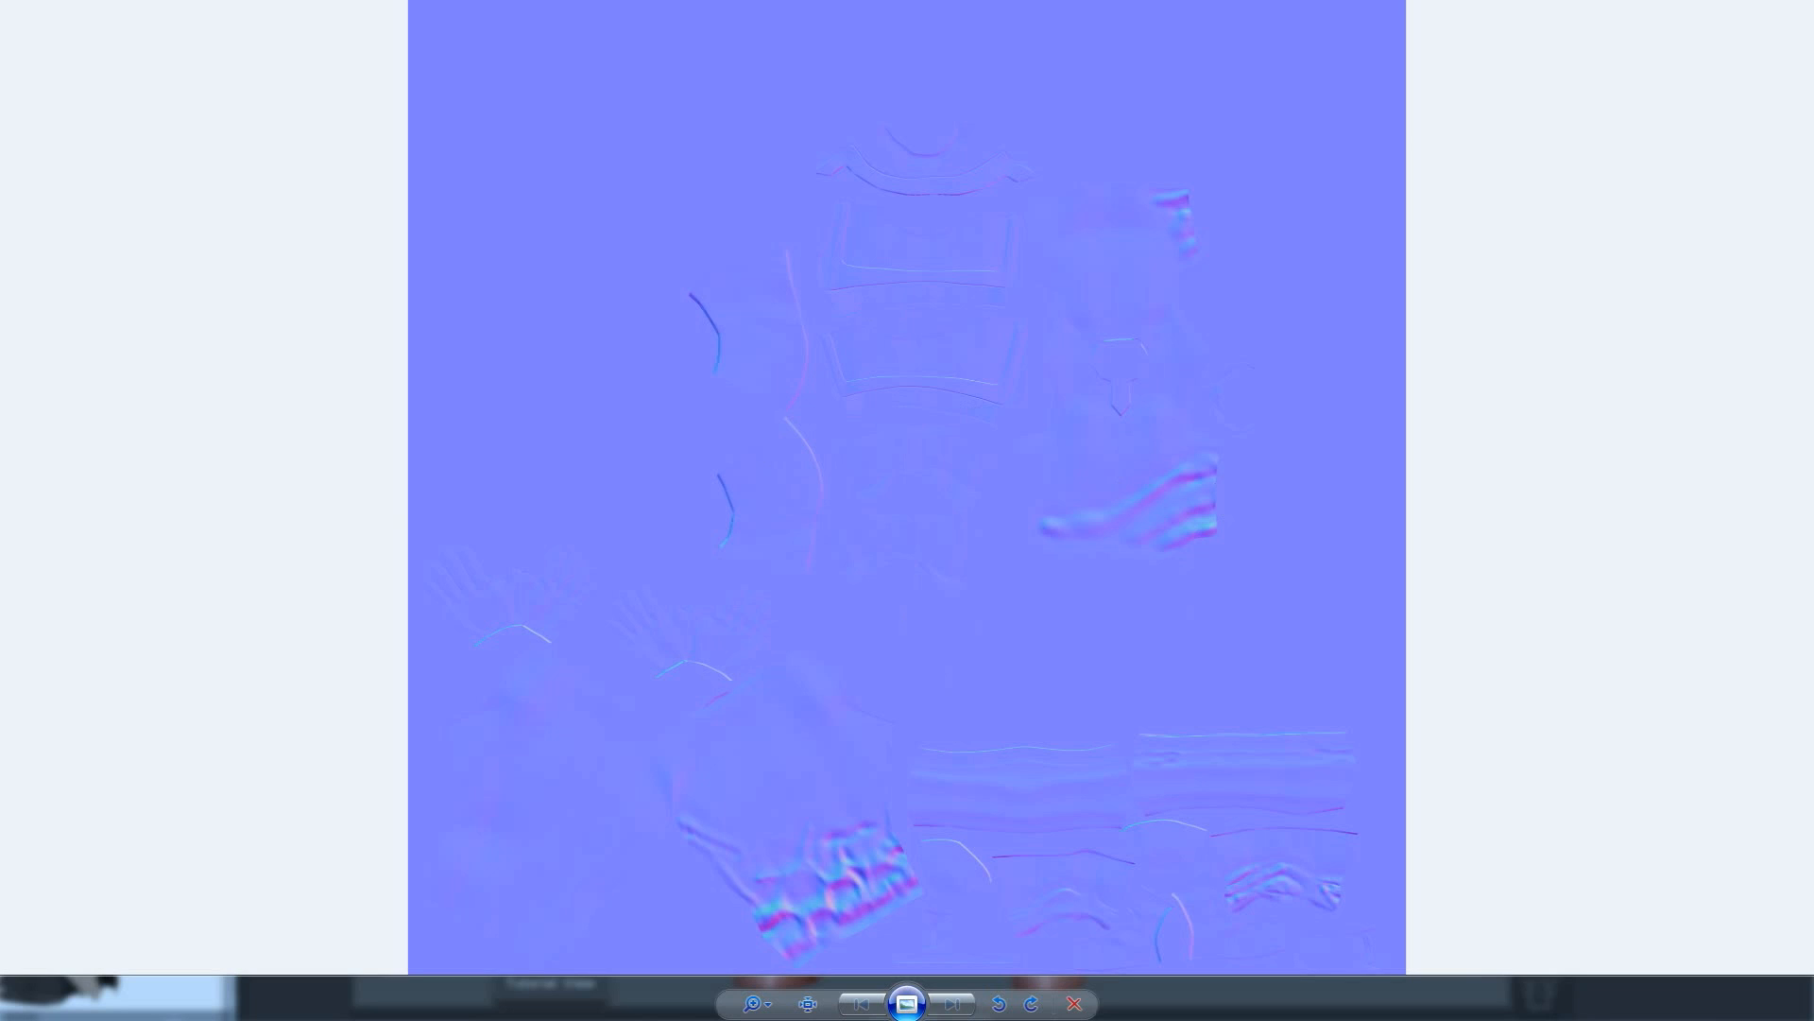
{"action": "left_click", "coordinate": [1791, 0]}
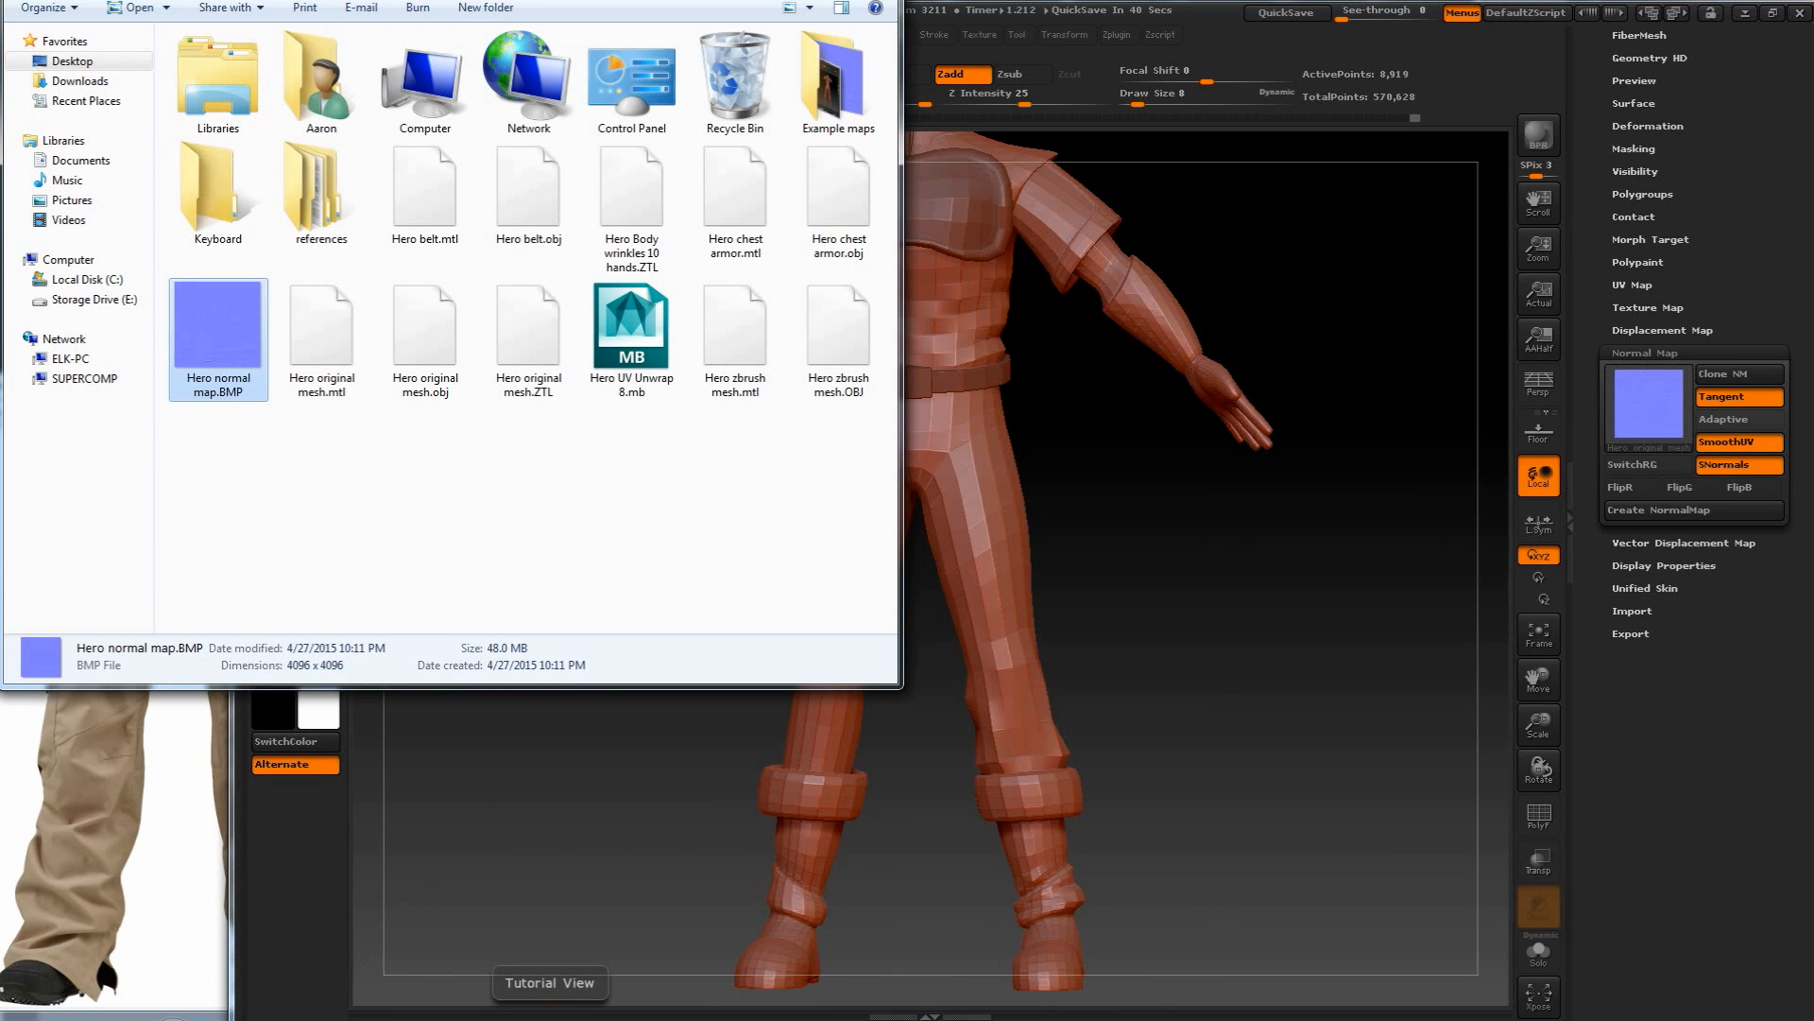
Switch to Maya's "Hero UV Unwrap 8.mb" scene and accept the Student Version file notice.
{"action": "left_click", "coordinate": [375, 1019]}
{"action": "left_click", "coordinate": [343, 970]}
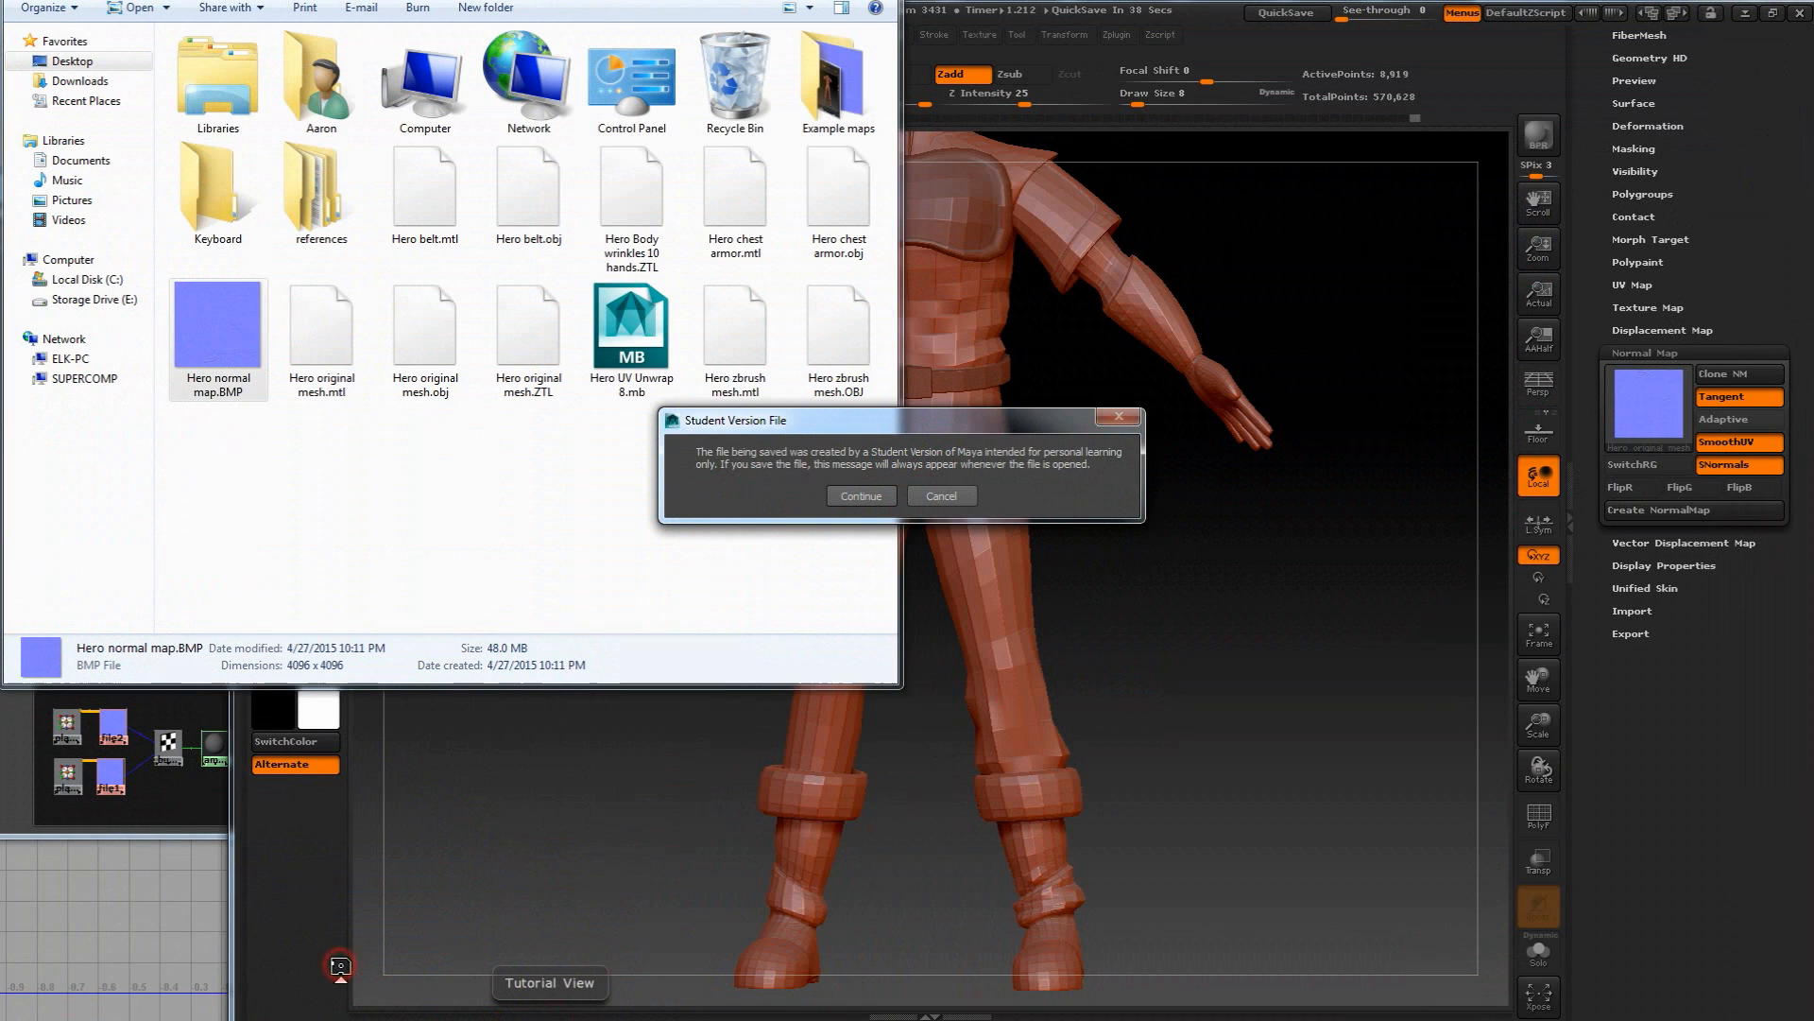
{"action": "left_click", "coordinate": [861, 496]}
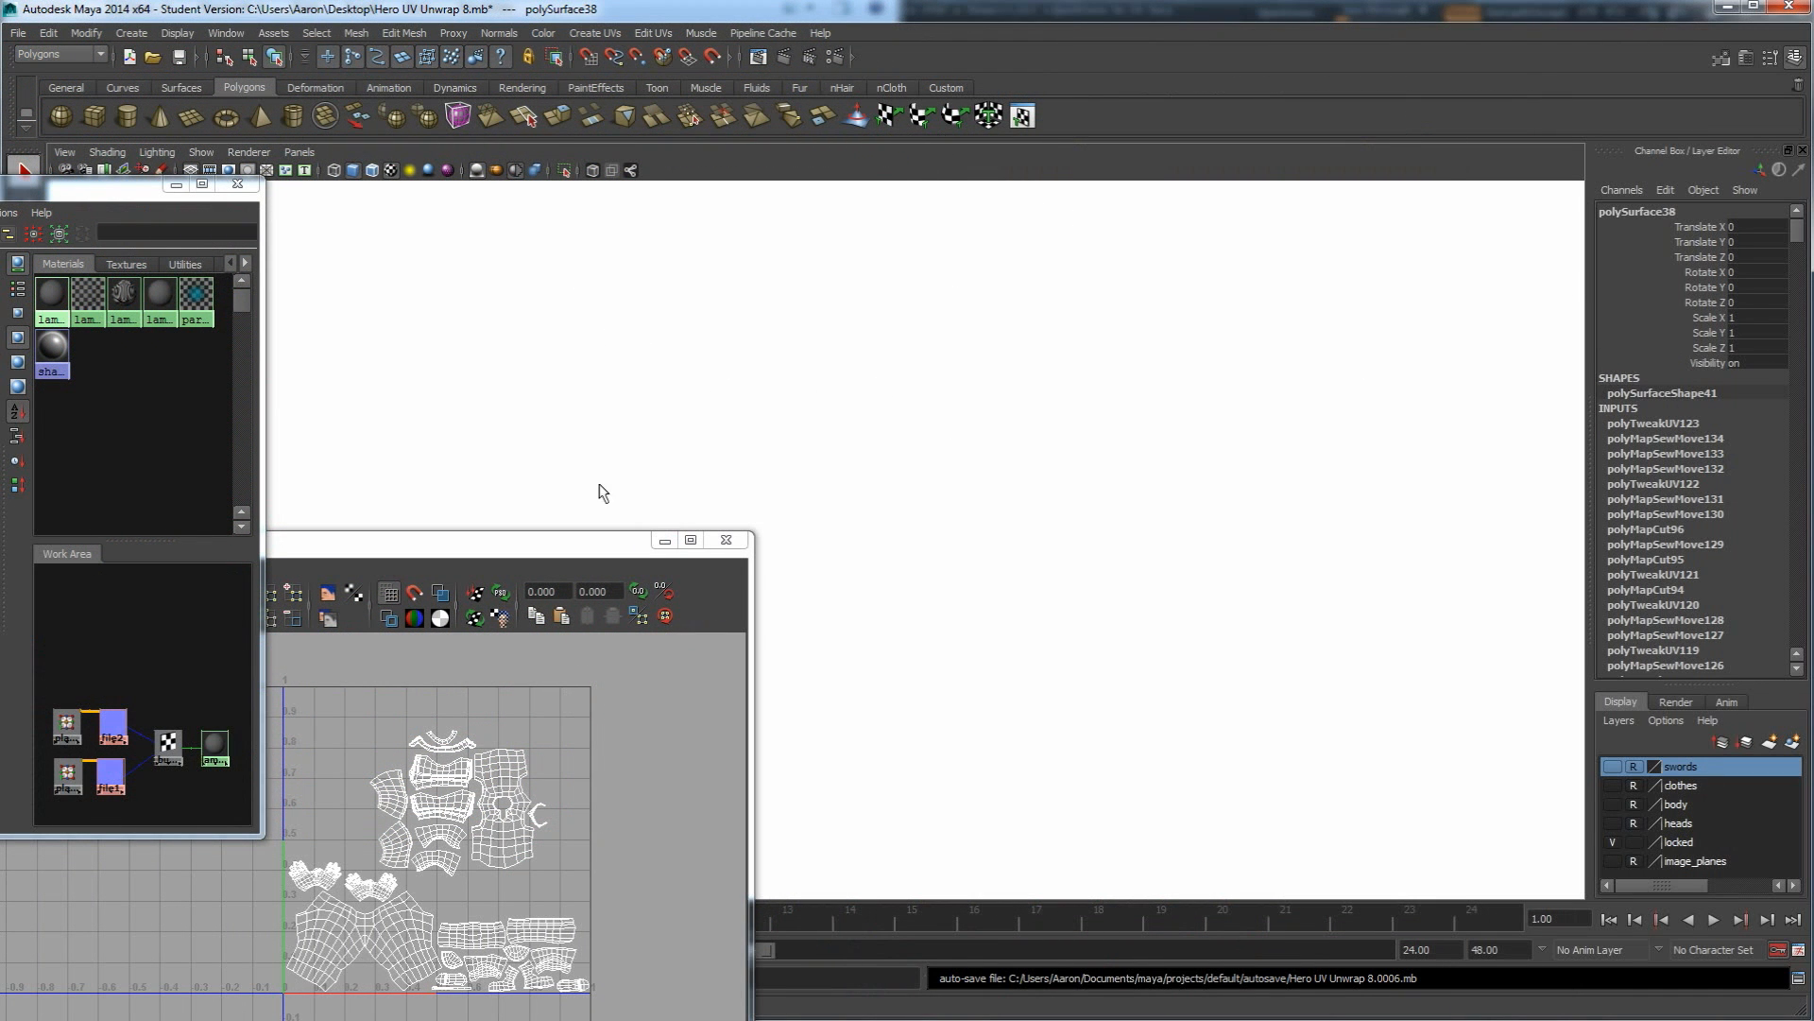
Clear the selection, import "Hero zbrush mesh.OBJ" from the Desktop into the scene and accept the shared-faces notice.
{"action": "left_click", "coordinate": [606, 504]}
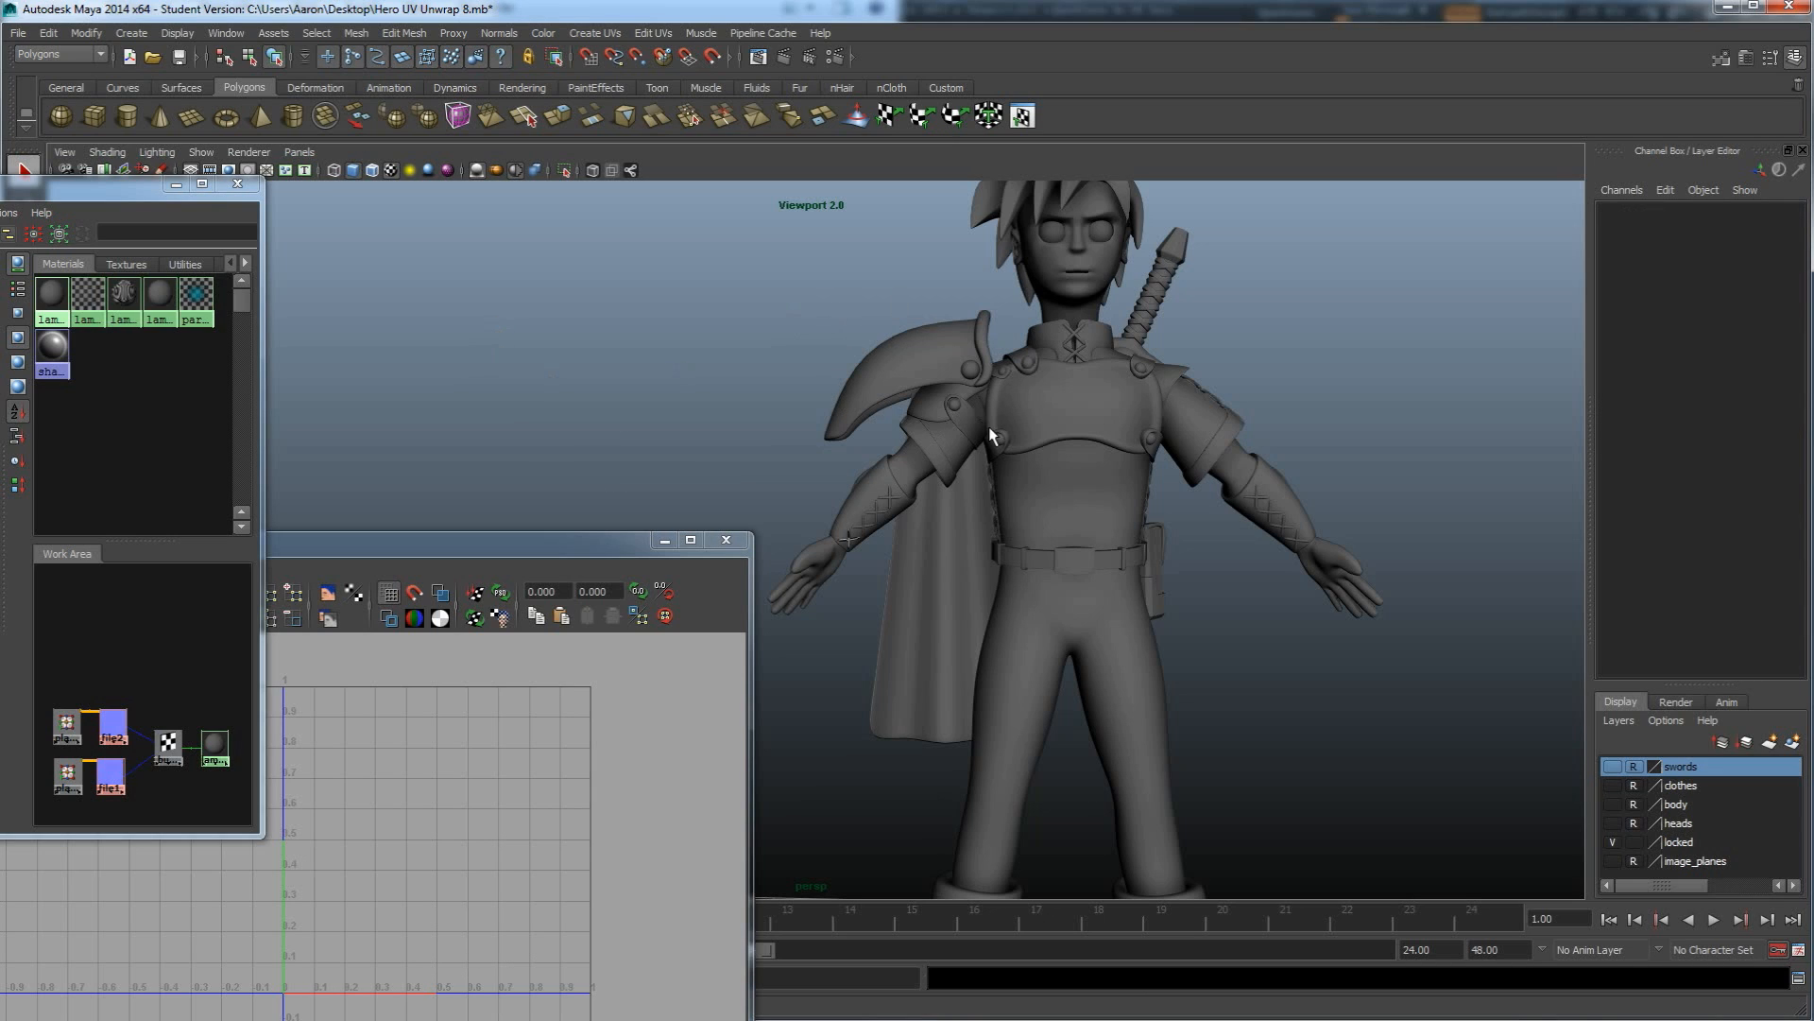
{"action": "left_click", "coordinate": [19, 34]}
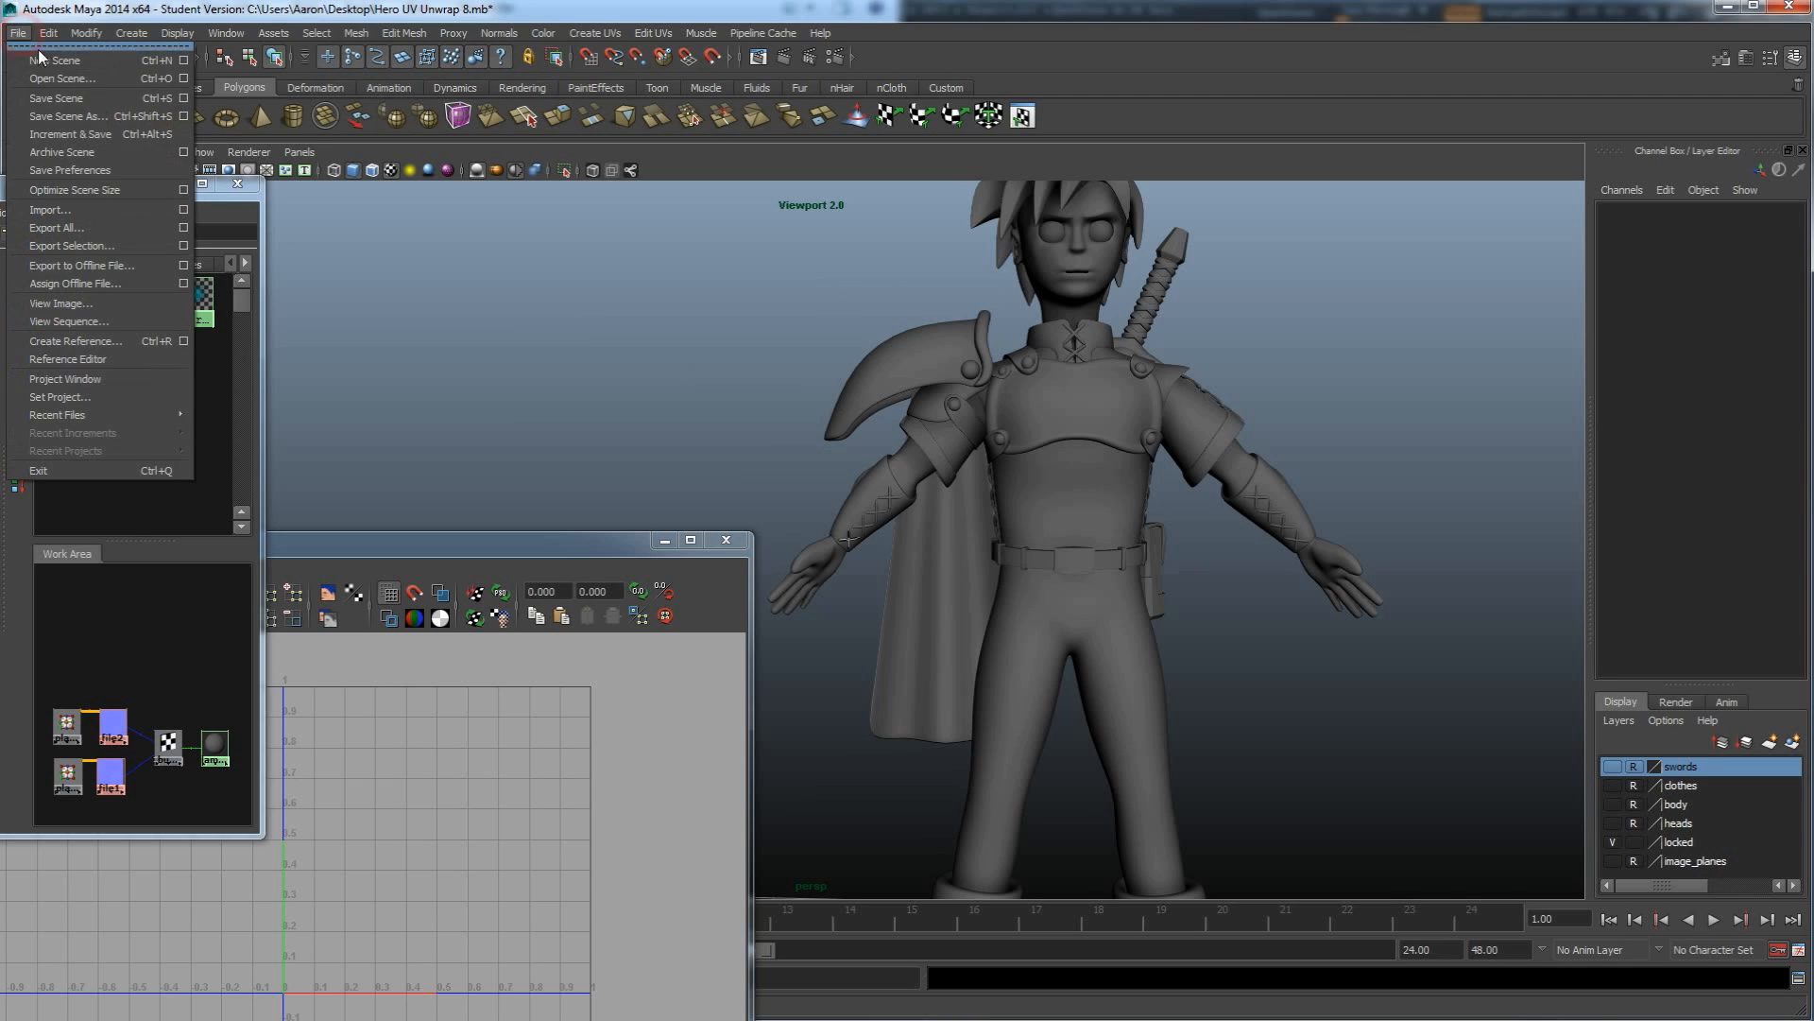
{"action": "left_click", "coordinate": [84, 218]}
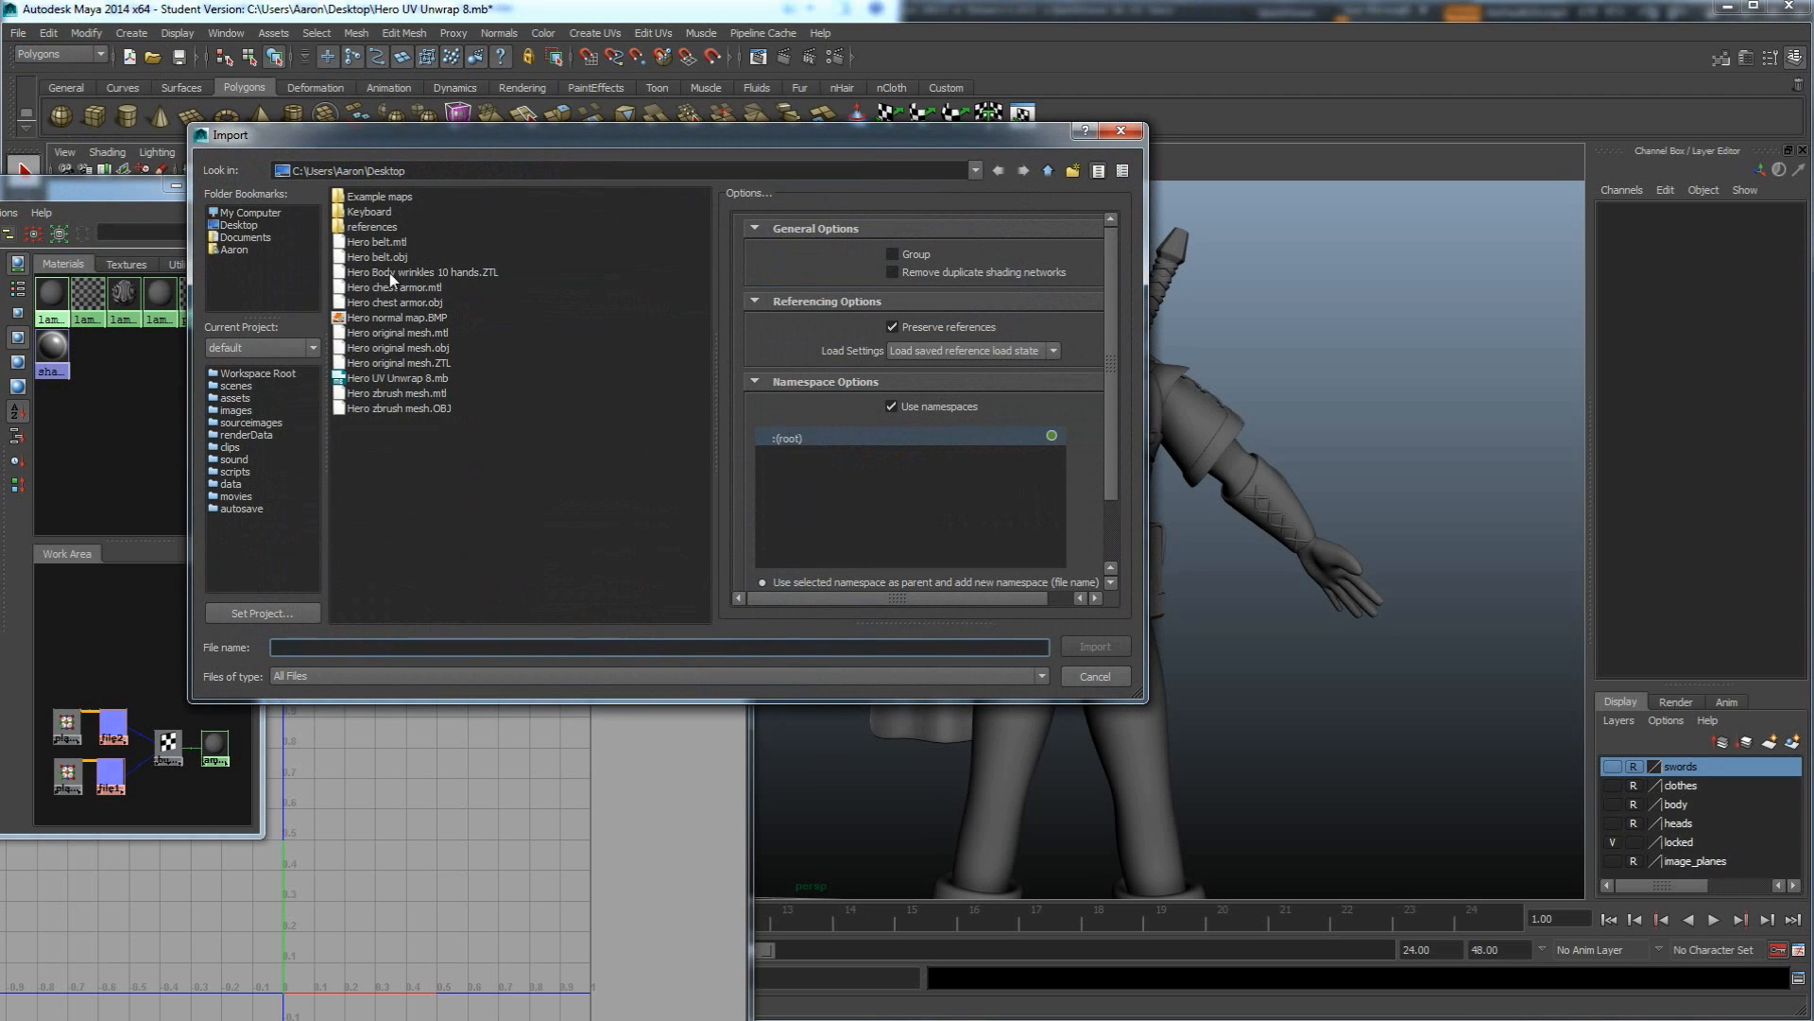
{"action": "left_click", "coordinate": [395, 394]}
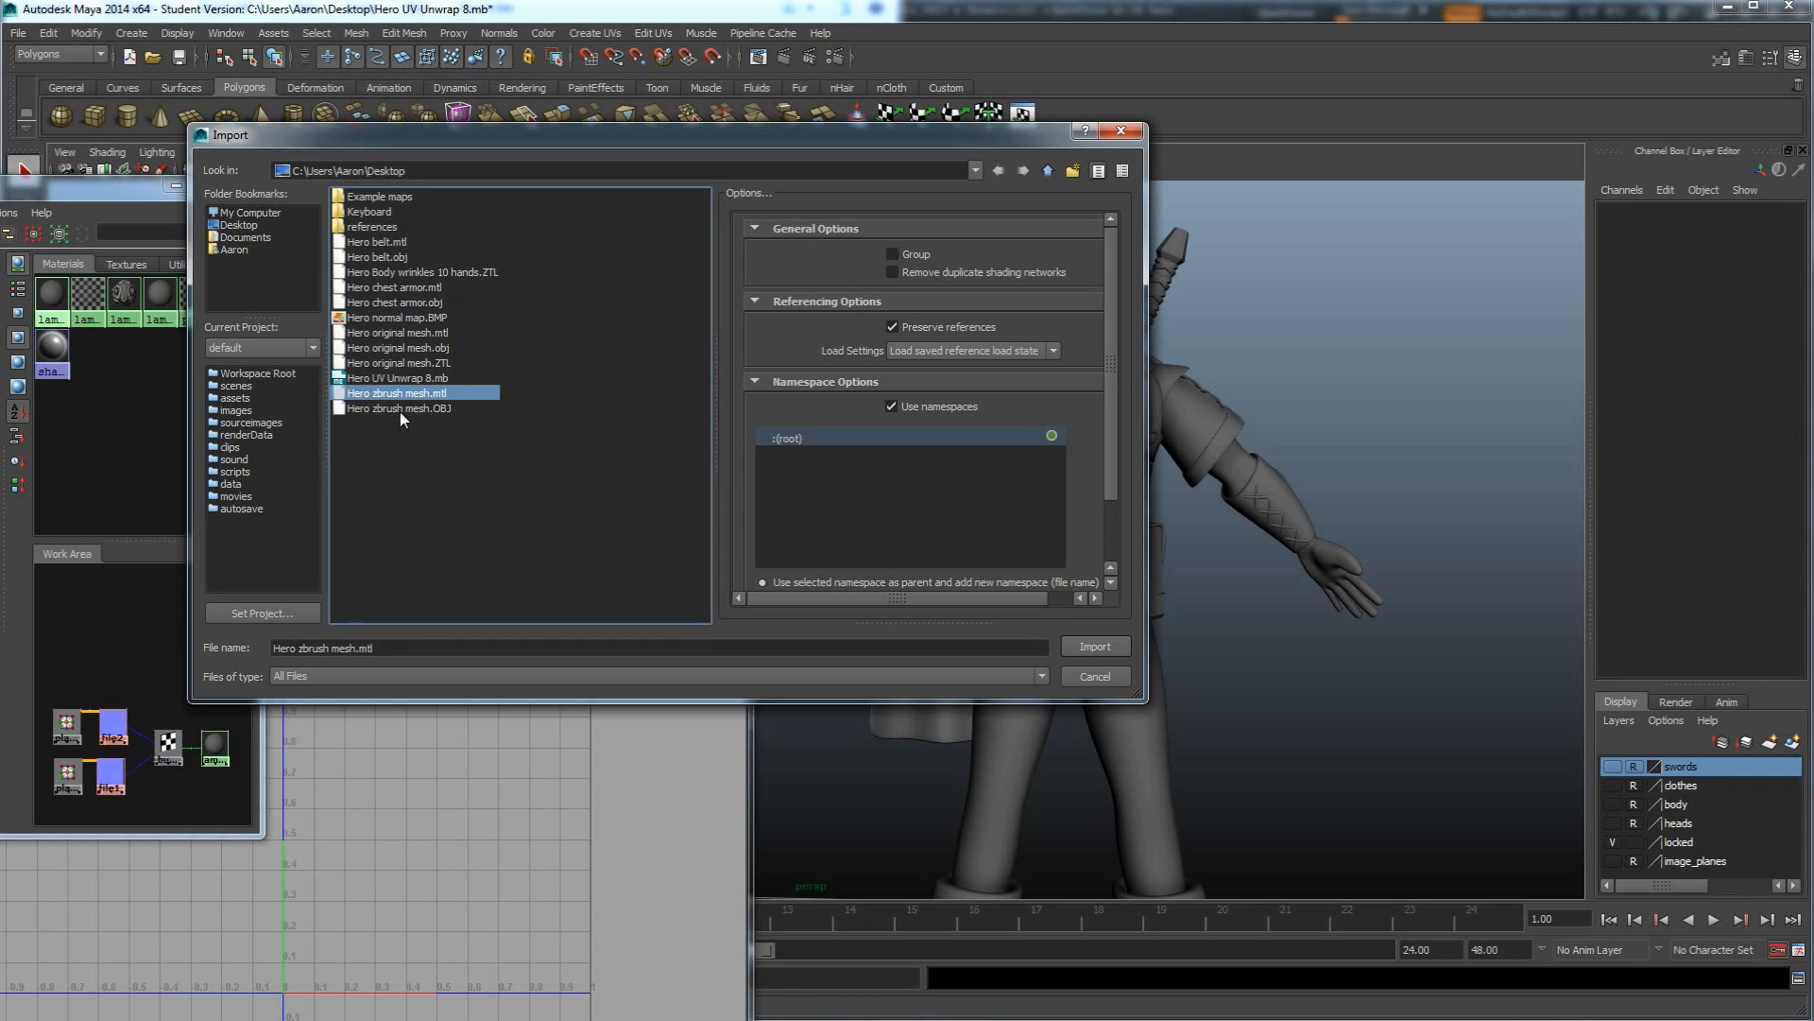
{"action": "left_click", "coordinate": [440, 410]}
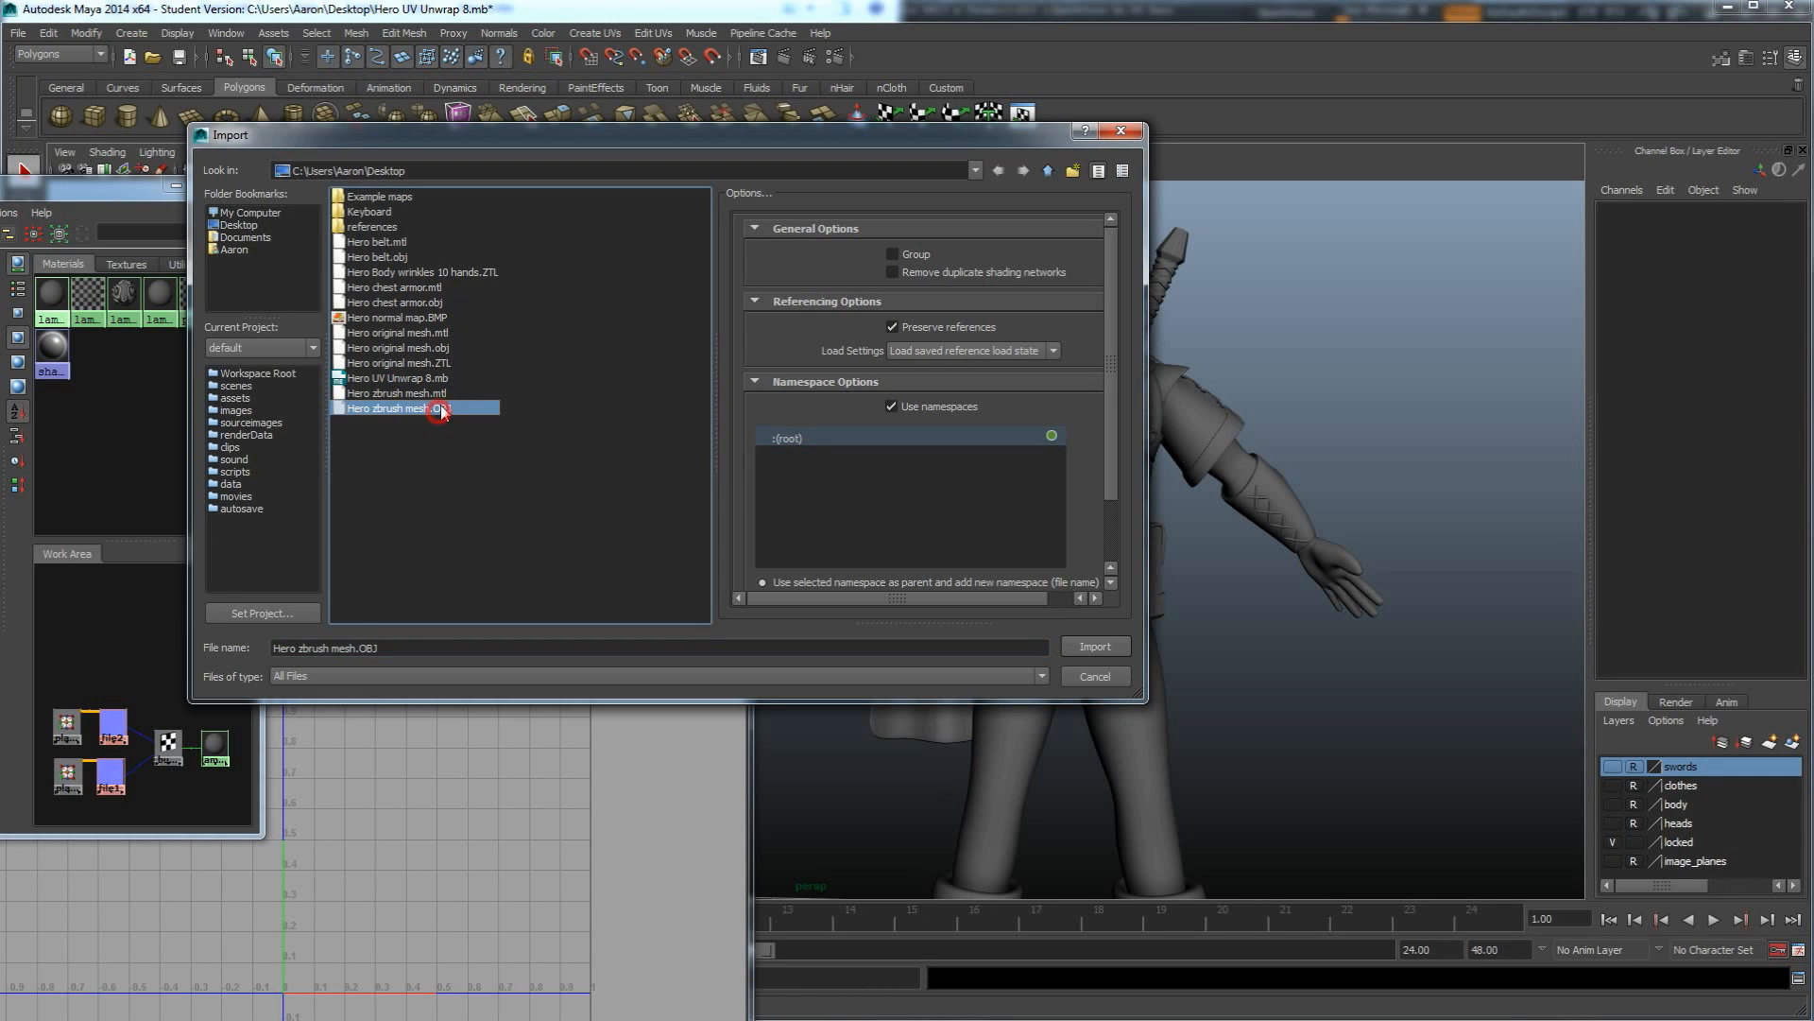
{"action": "left_click", "coordinate": [445, 395]}
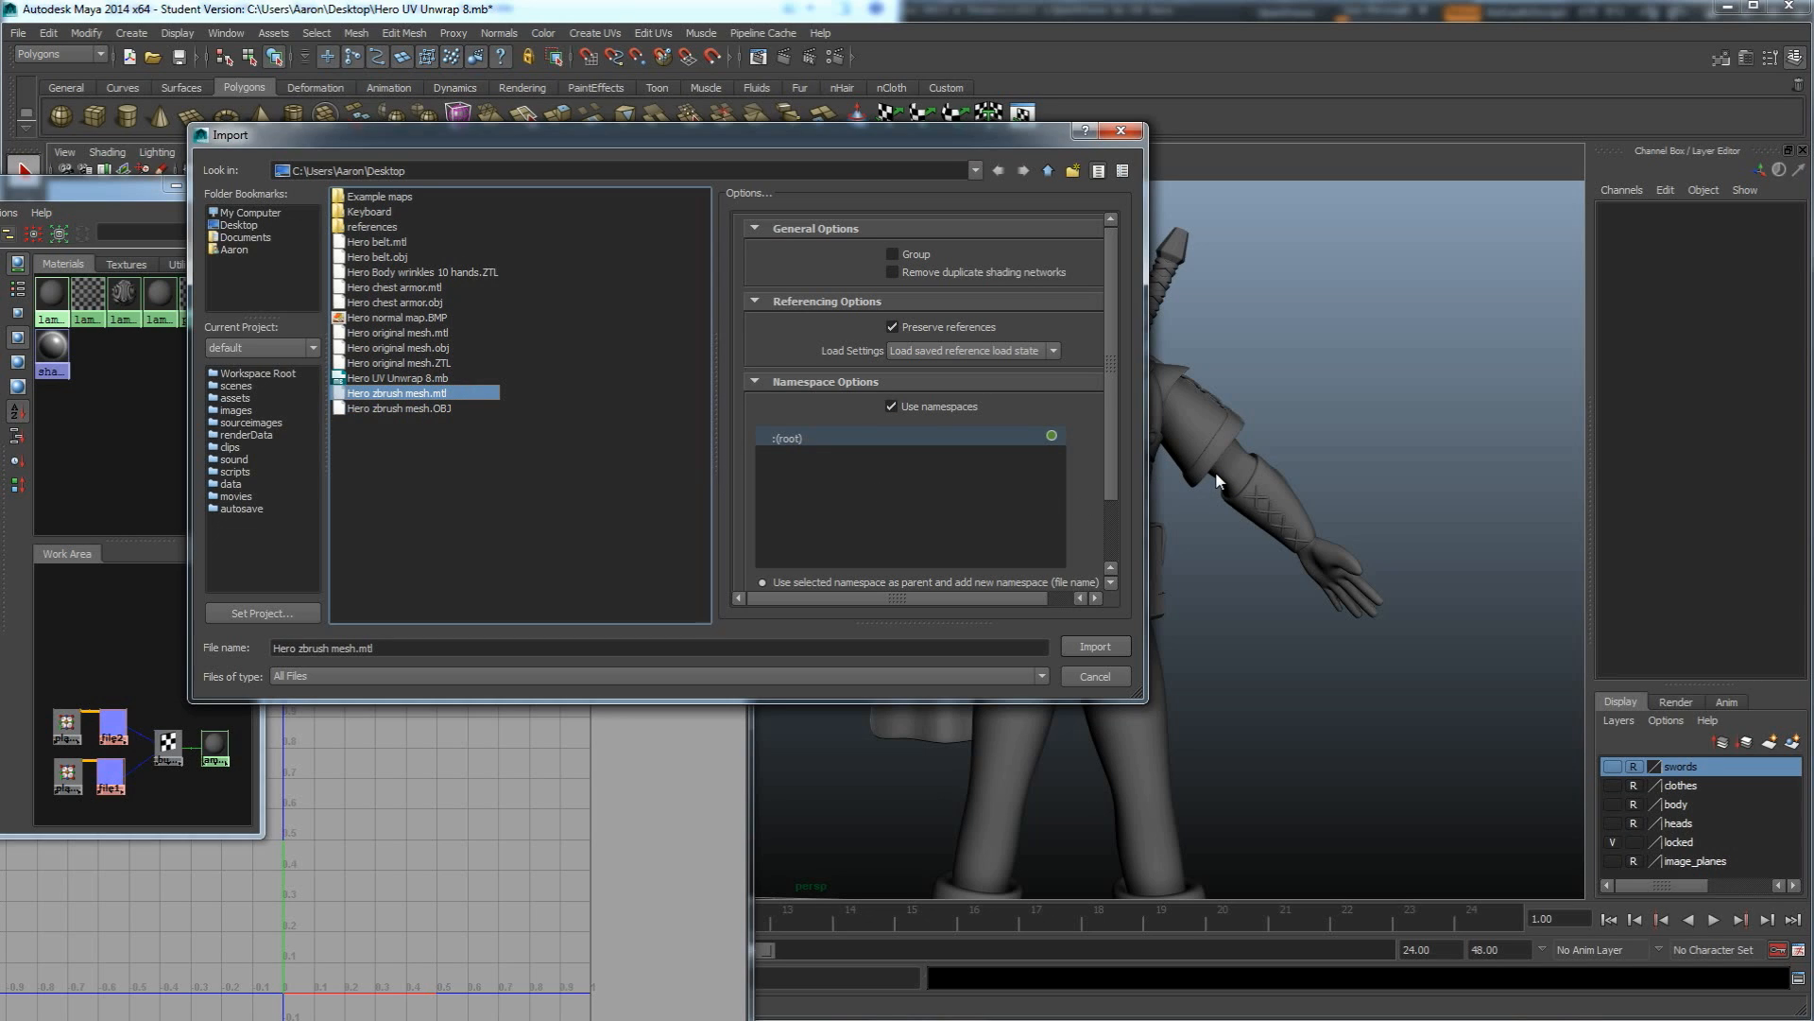
{"action": "left_click", "coordinate": [416, 408]}
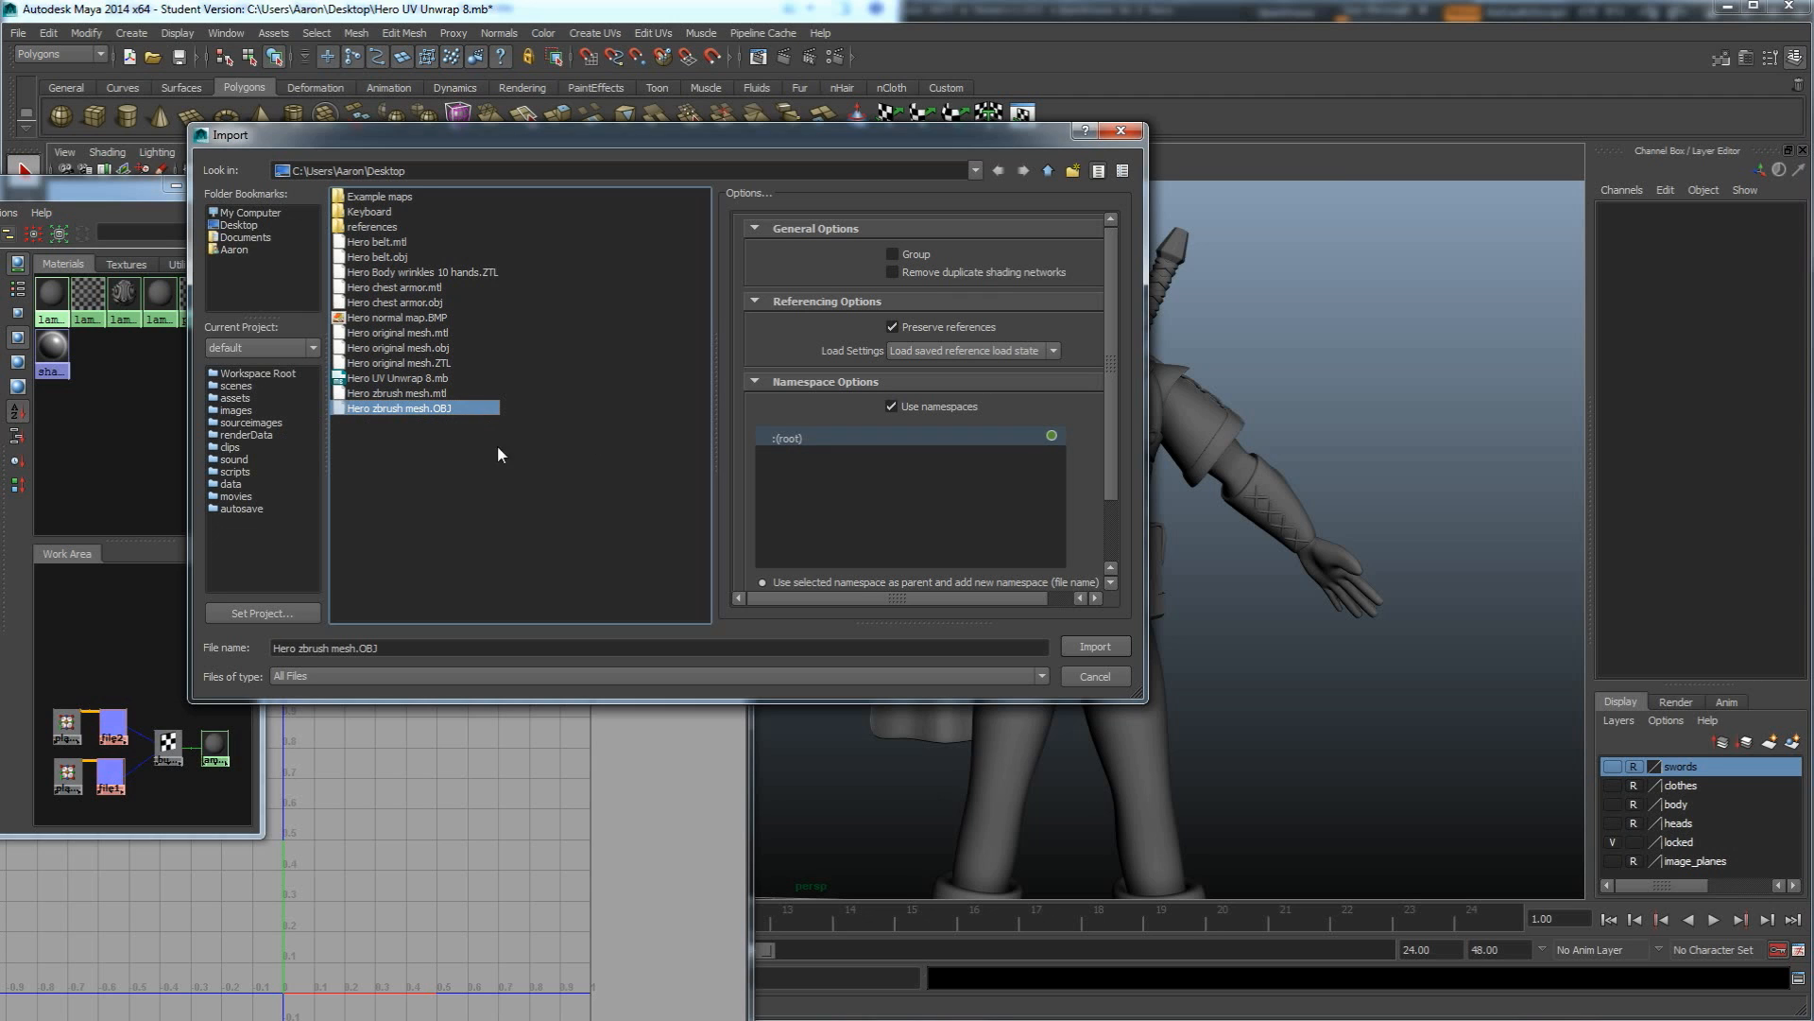
{"action": "left_click", "coordinate": [1093, 645]}
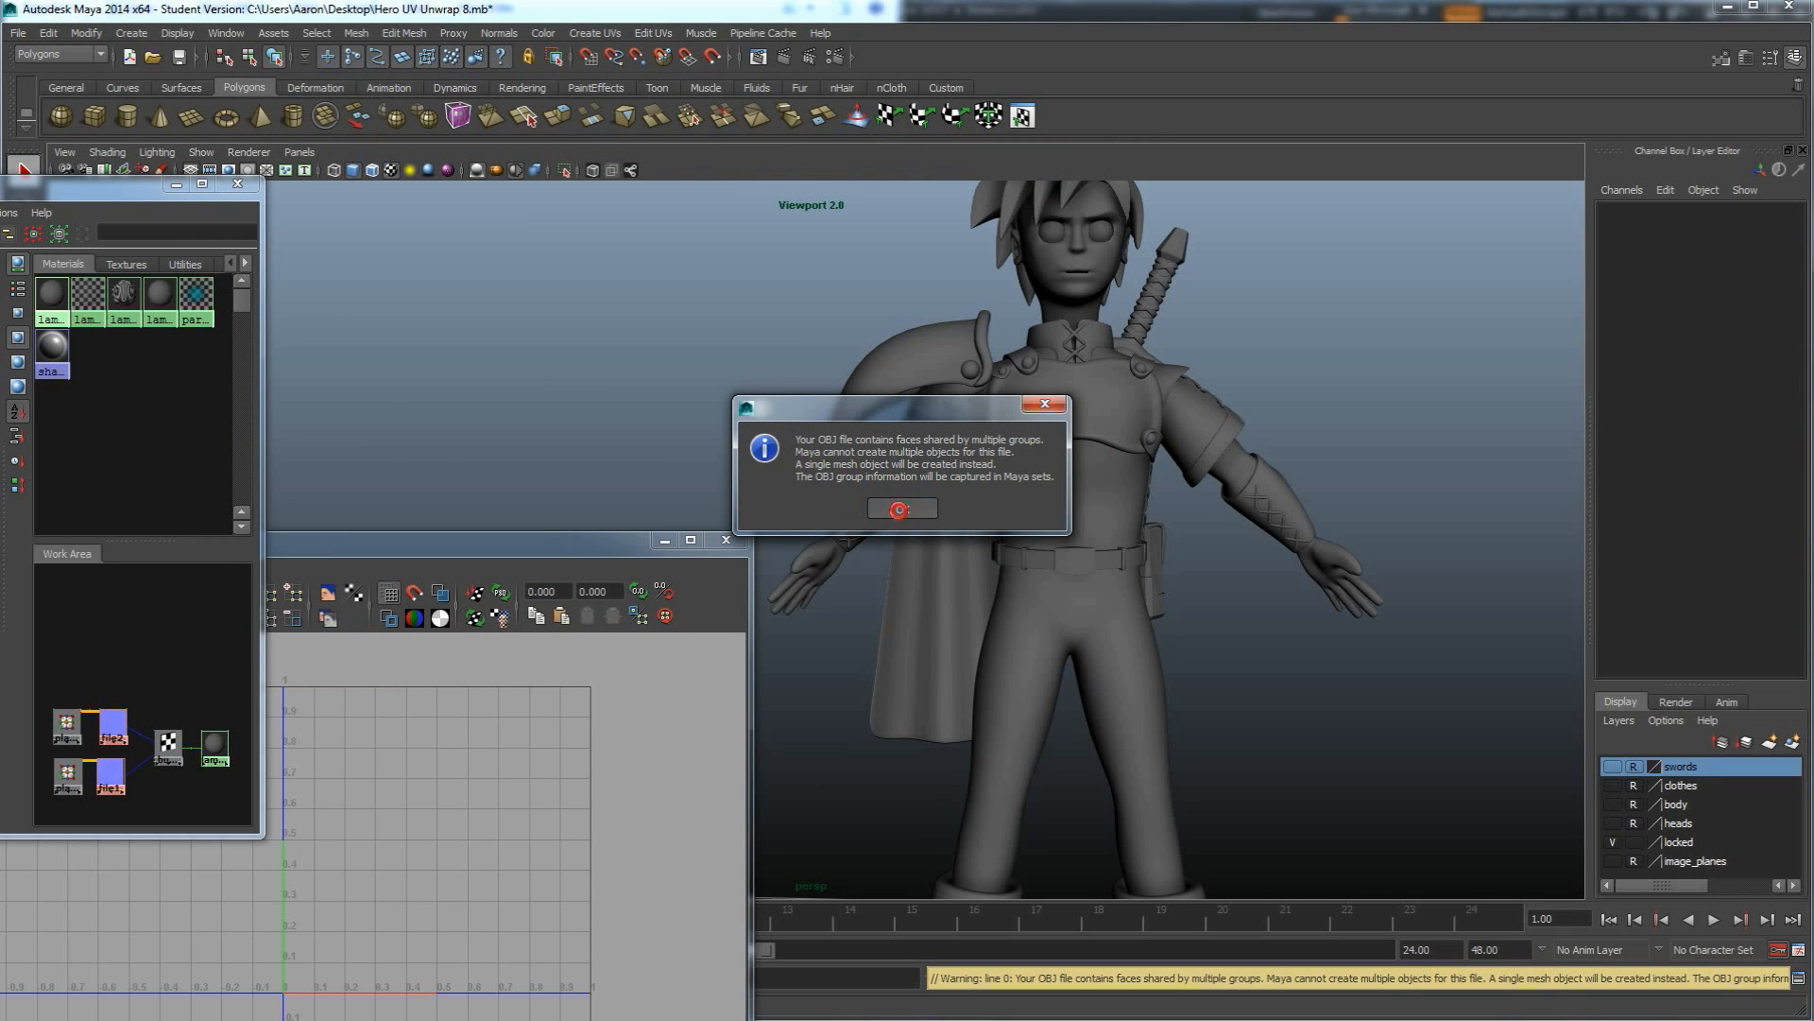
{"action": "left_click", "coordinate": [899, 508]}
Put the original body mesh on a new display layer and hide that layer.
{"action": "middle_click_drag", "start_coordinate": [1054, 688], "coordinate": [1005, 529], "text": "alt"}
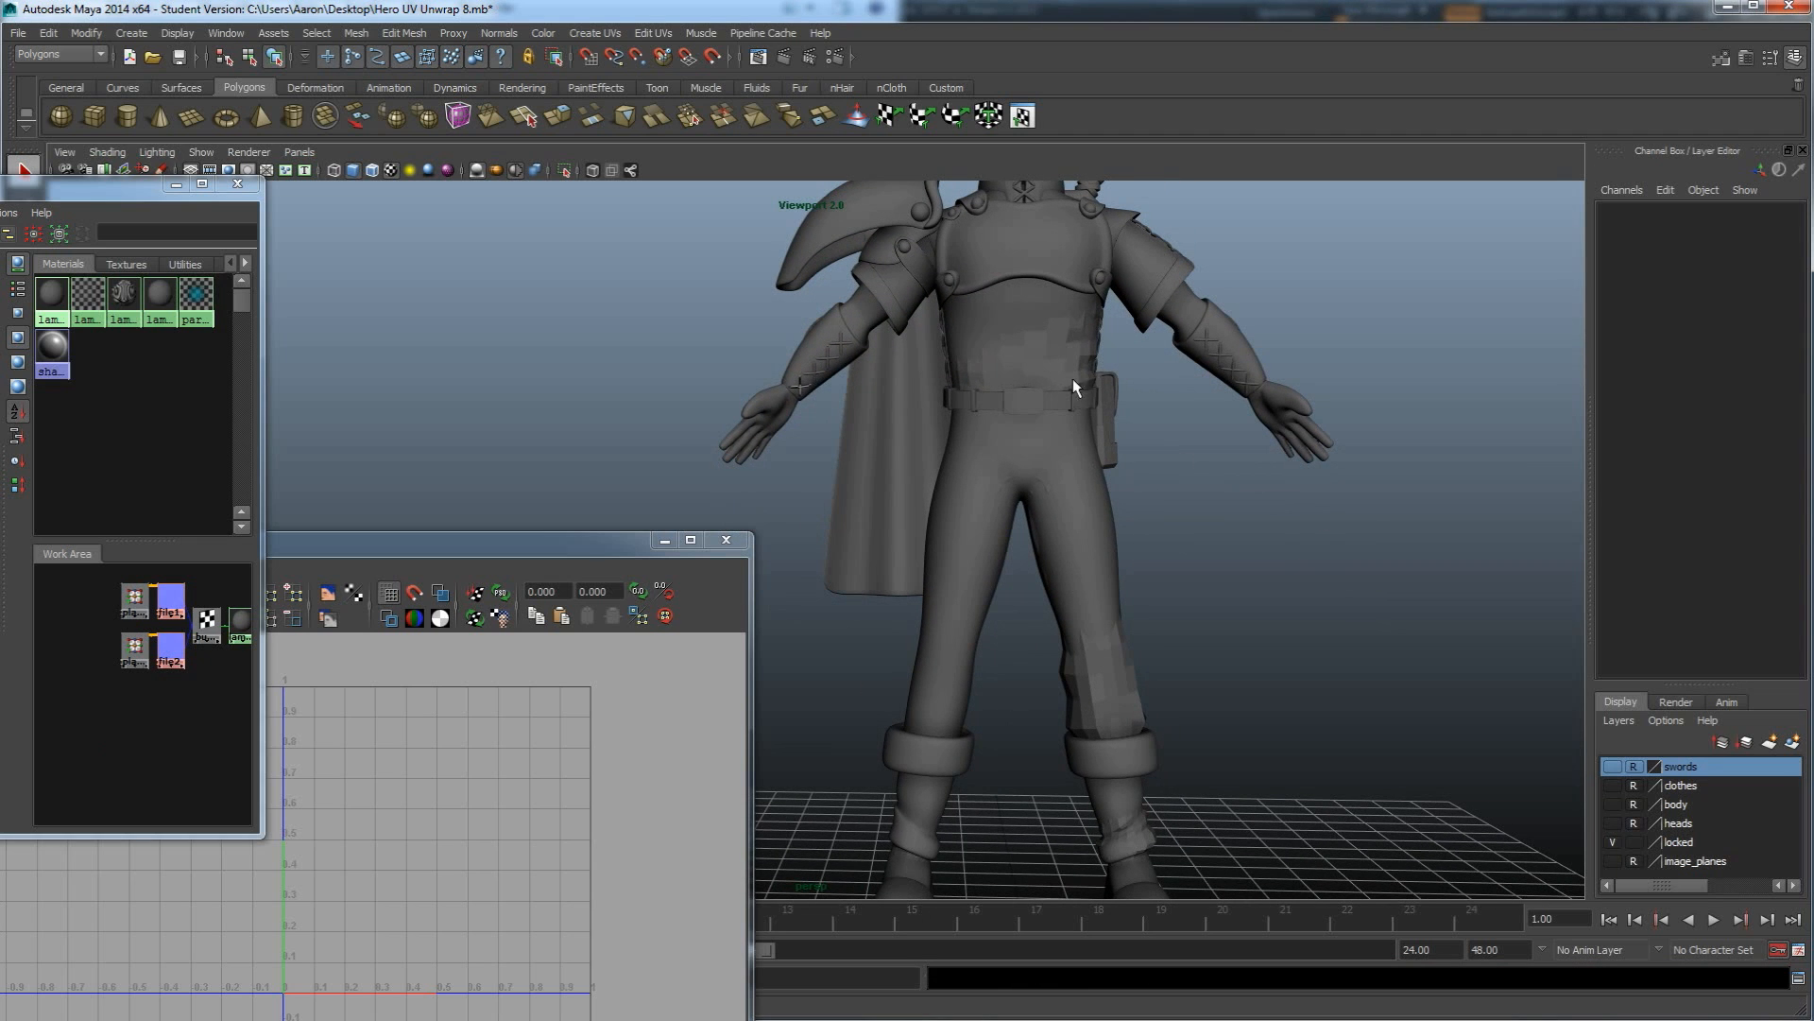
{"action": "scroll", "coordinate": [1089, 669], "scroll_direction": "up", "scroll_amount": 1}
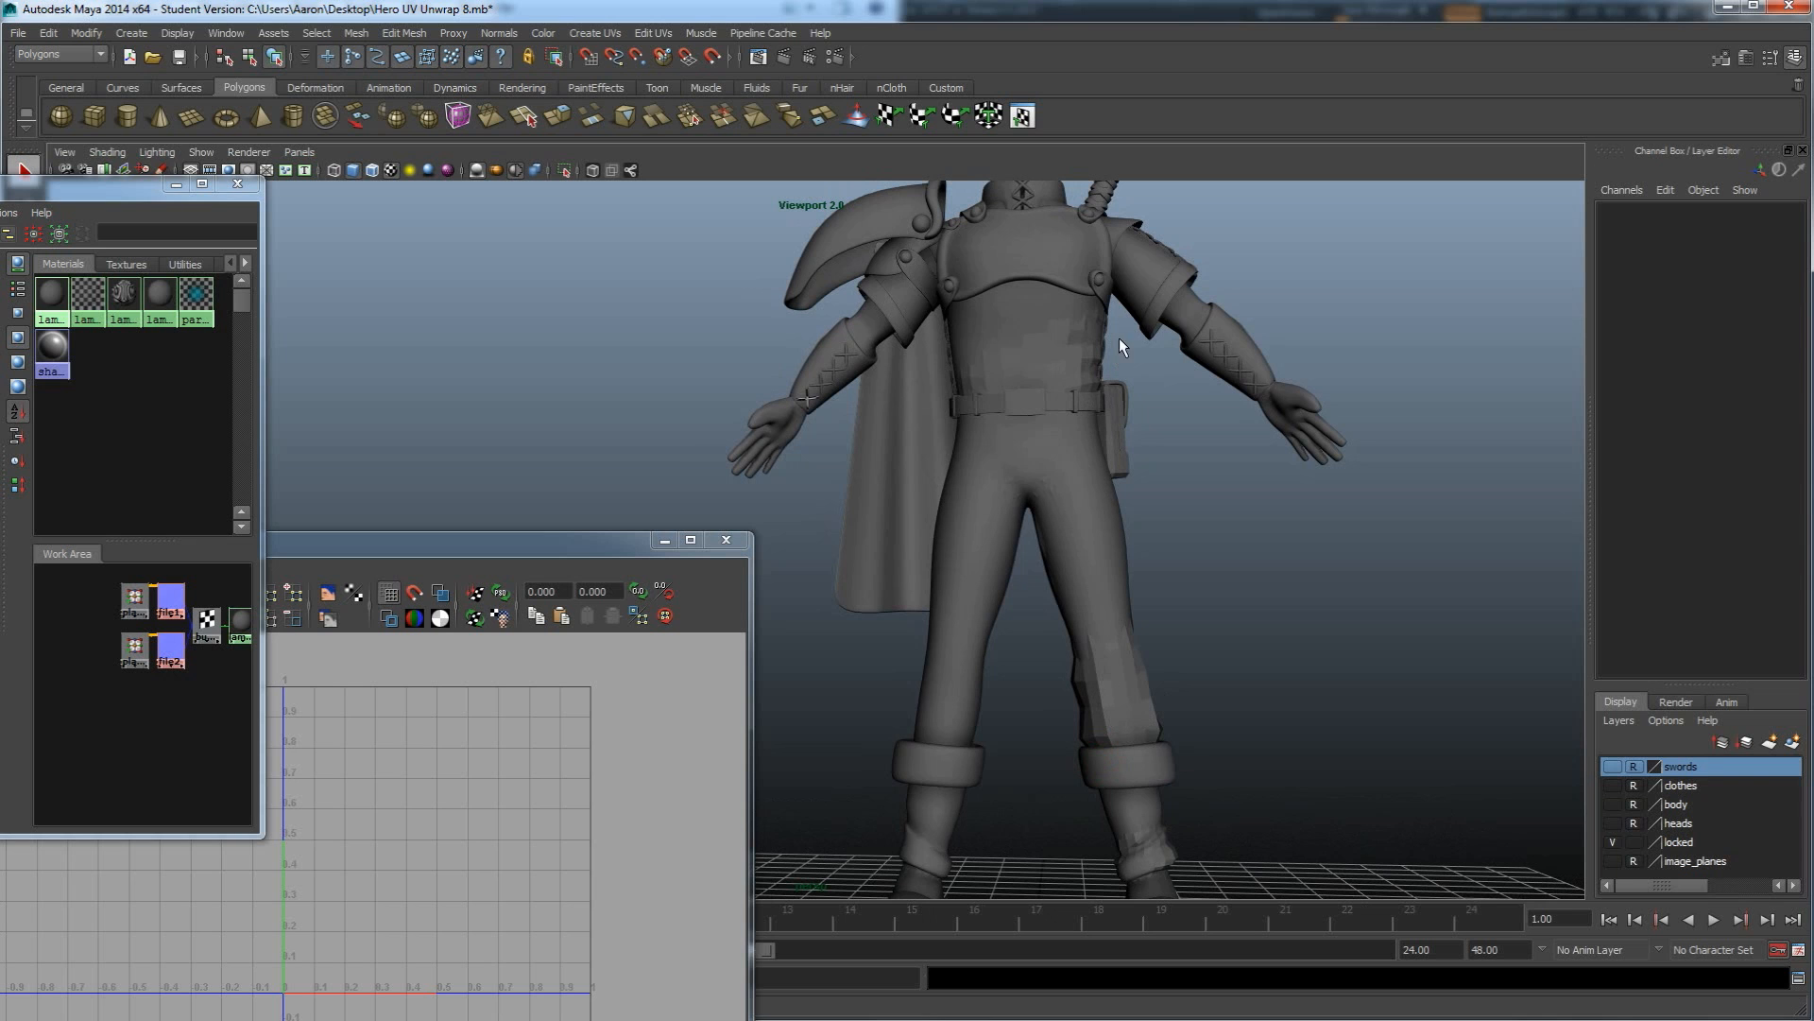
{"action": "left_click_drag", "start_coordinate": [1119, 346], "coordinate": [1123, 472], "text": "alt"}
{"action": "right_click_drag", "start_coordinate": [1102, 386], "coordinate": [1127, 539], "text": "alt"}
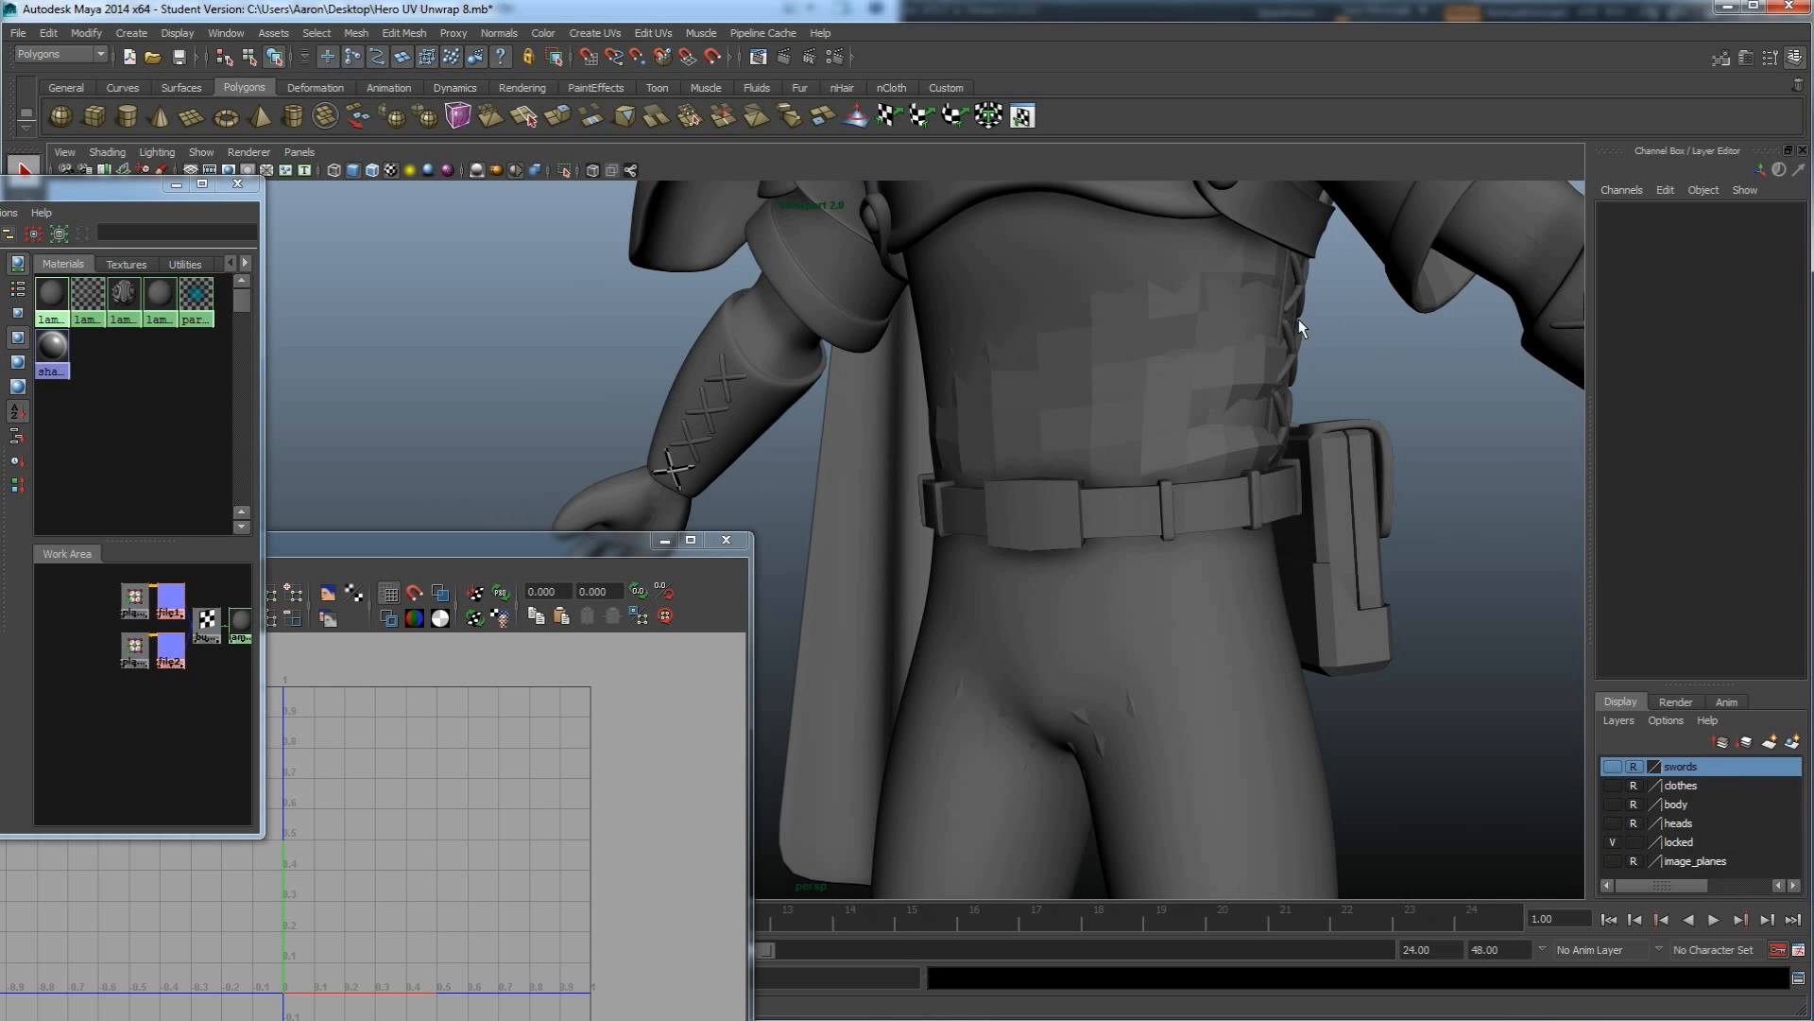
{"action": "right_click_drag", "start_coordinate": [1287, 406], "coordinate": [1064, 580], "text": "alt"}
{"action": "left_click", "coordinate": [1062, 523]}
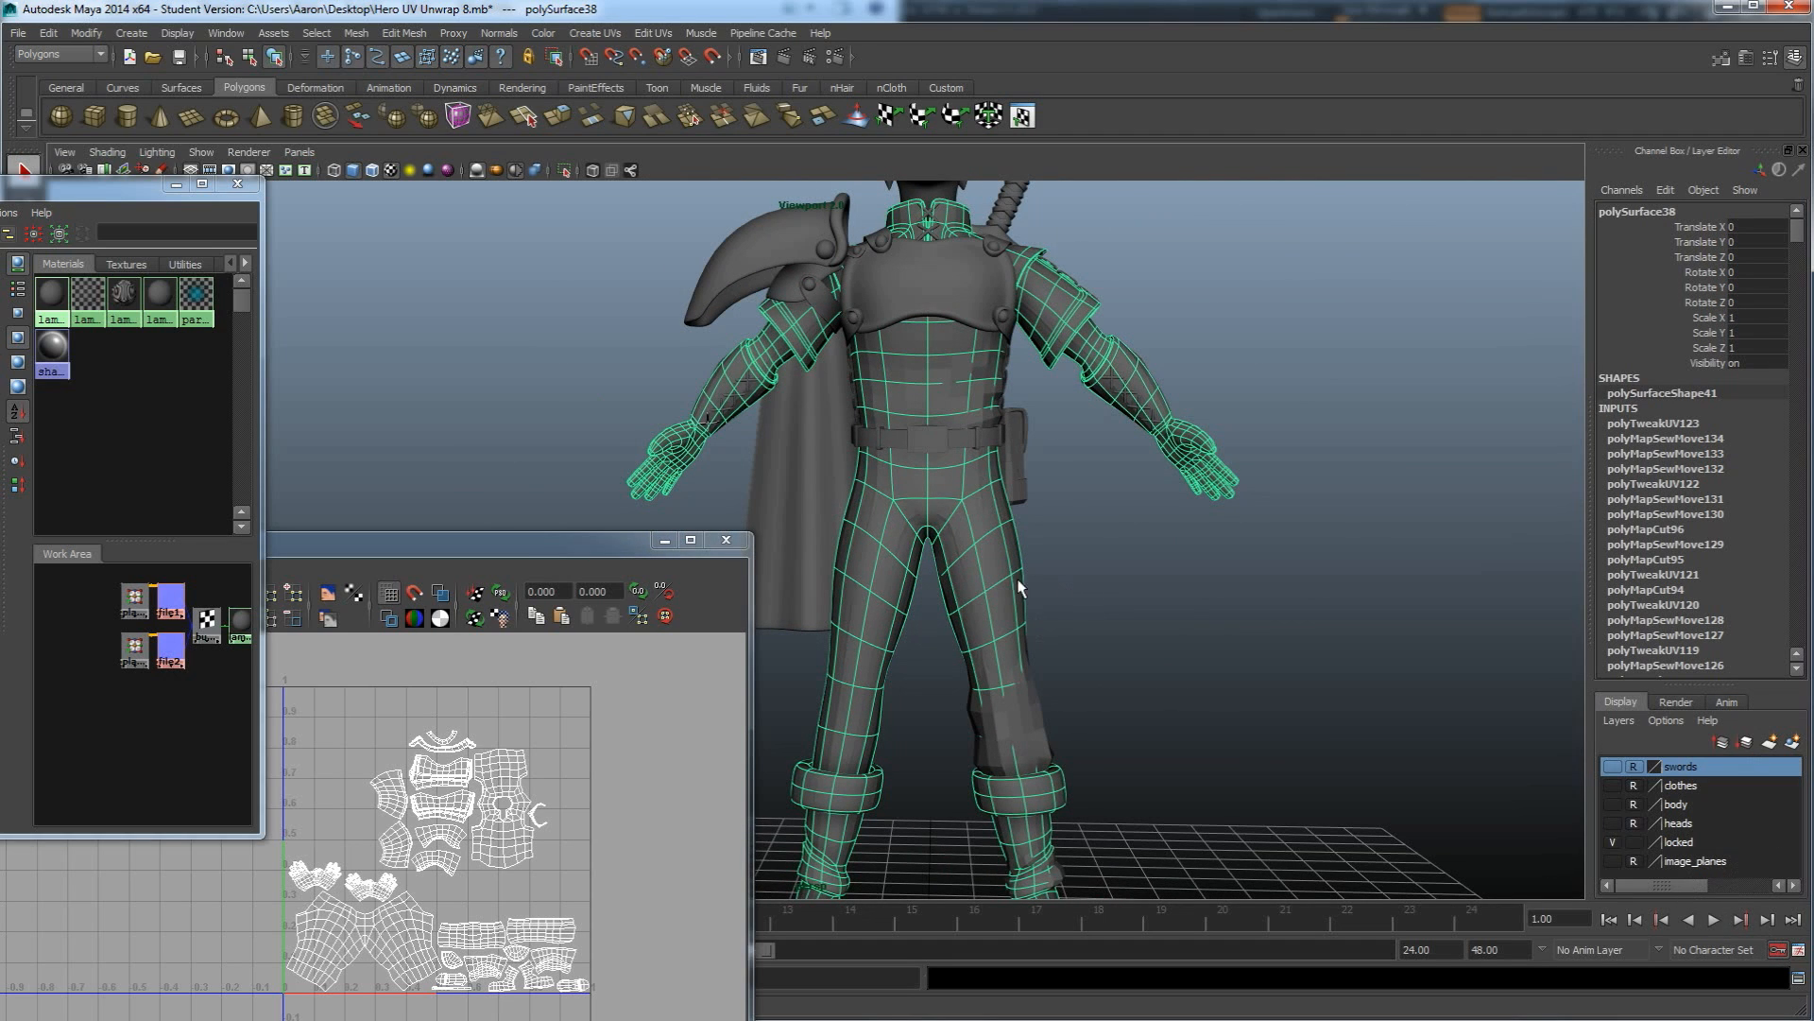
{"action": "left_click", "coordinate": [1789, 742]}
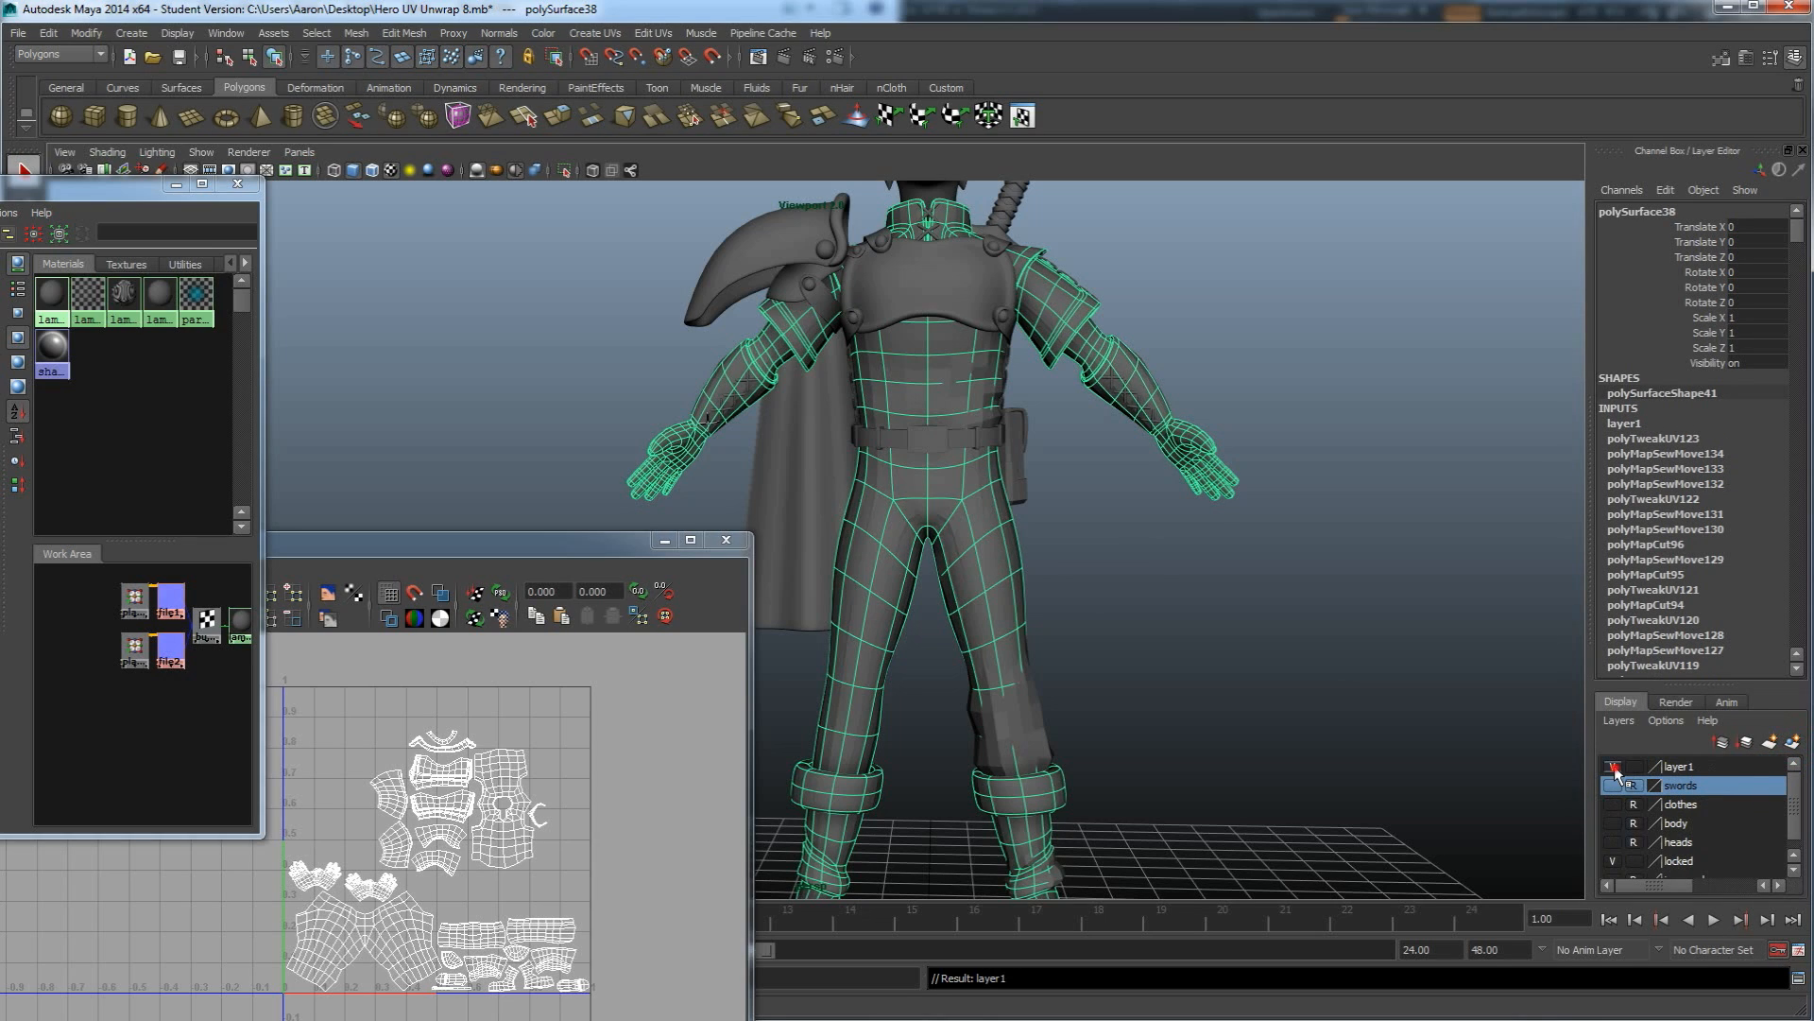
{"action": "left_click", "coordinate": [1614, 765]}
{"action": "left_click", "coordinate": [1687, 767]}
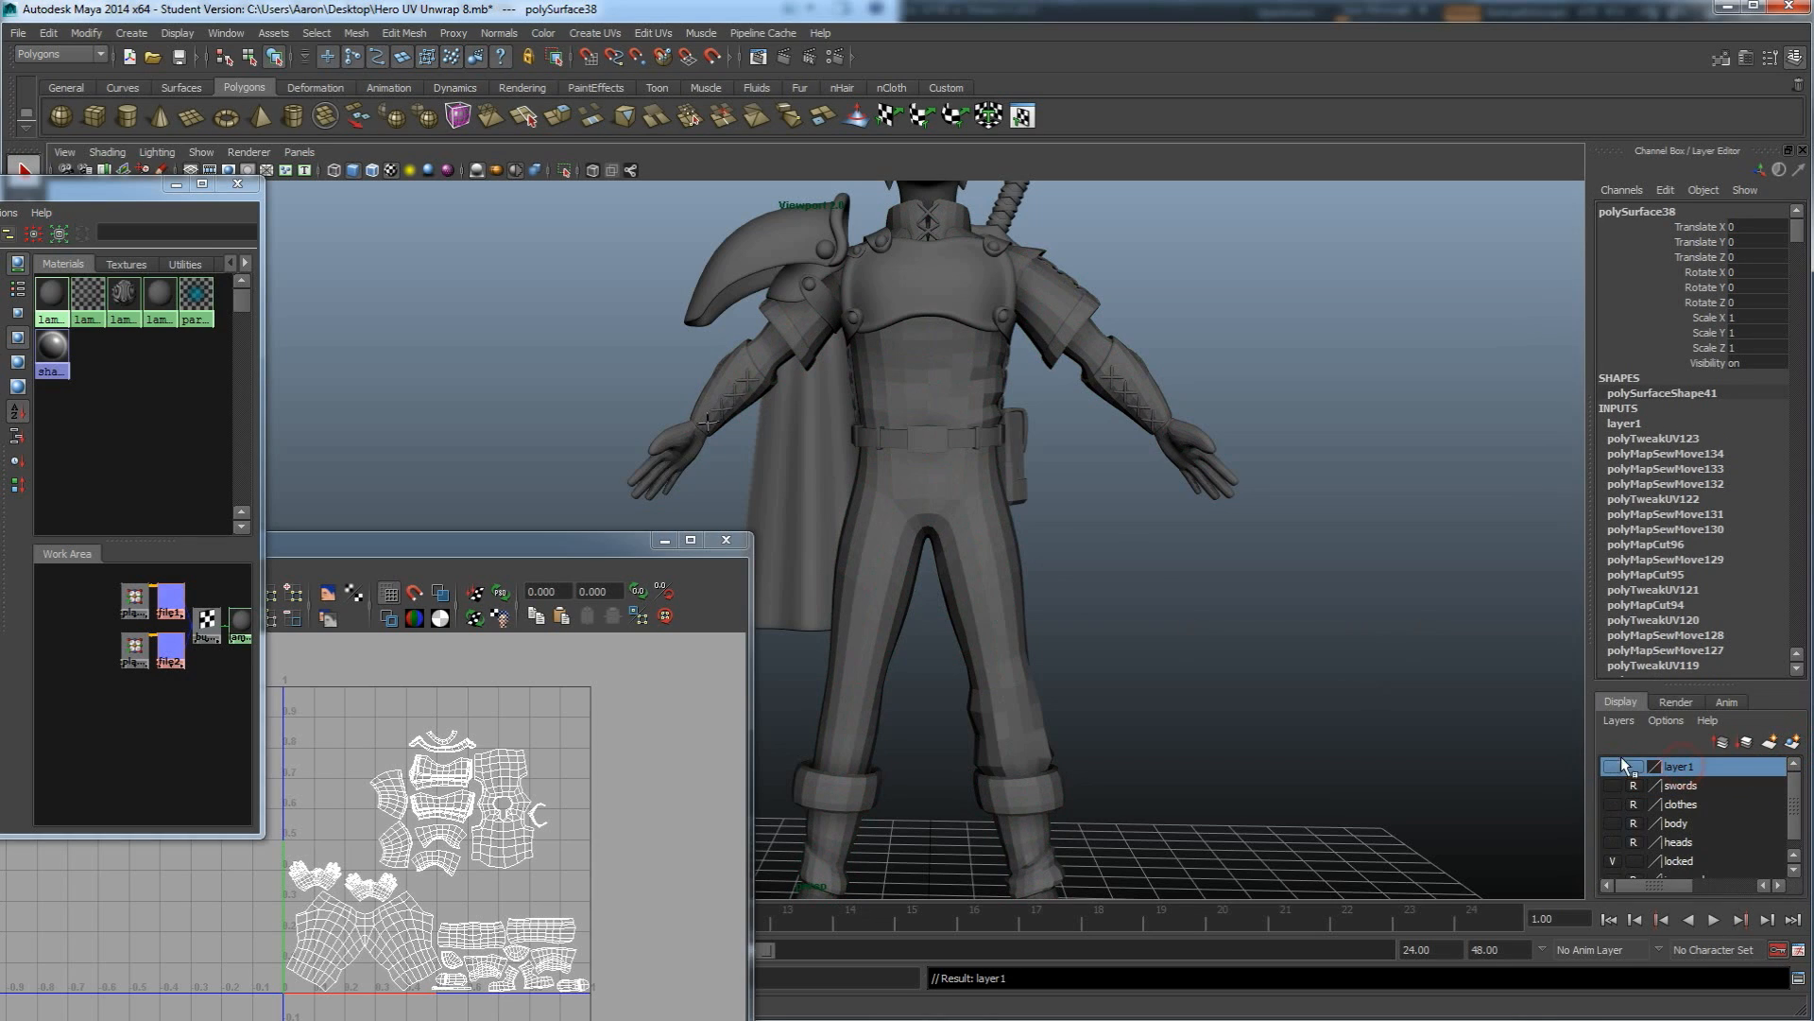
Examine the imported ZBrush mesh around the torso, belt, trousers and boots.
{"action": "left_click", "coordinate": [958, 531]}
{"action": "left_click", "coordinate": [1038, 463]}
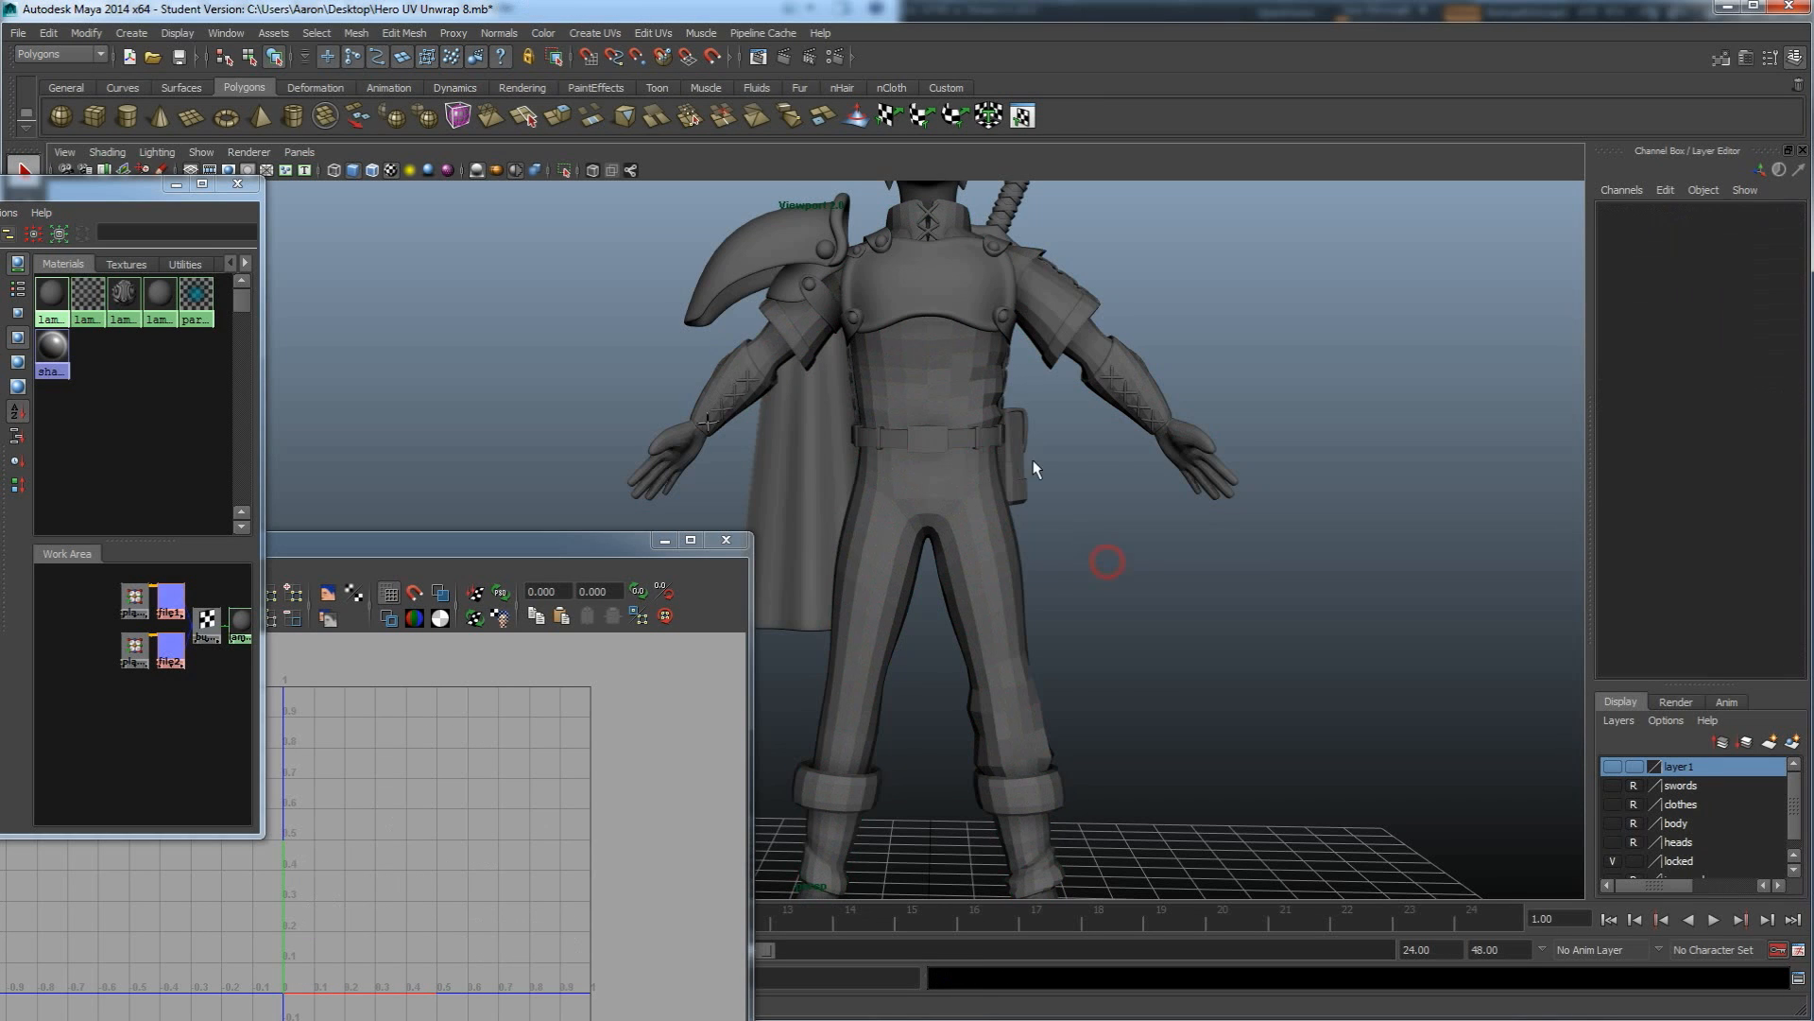
{"action": "scroll", "coordinate": [1030, 522], "scroll_direction": "up", "scroll_amount": 5}
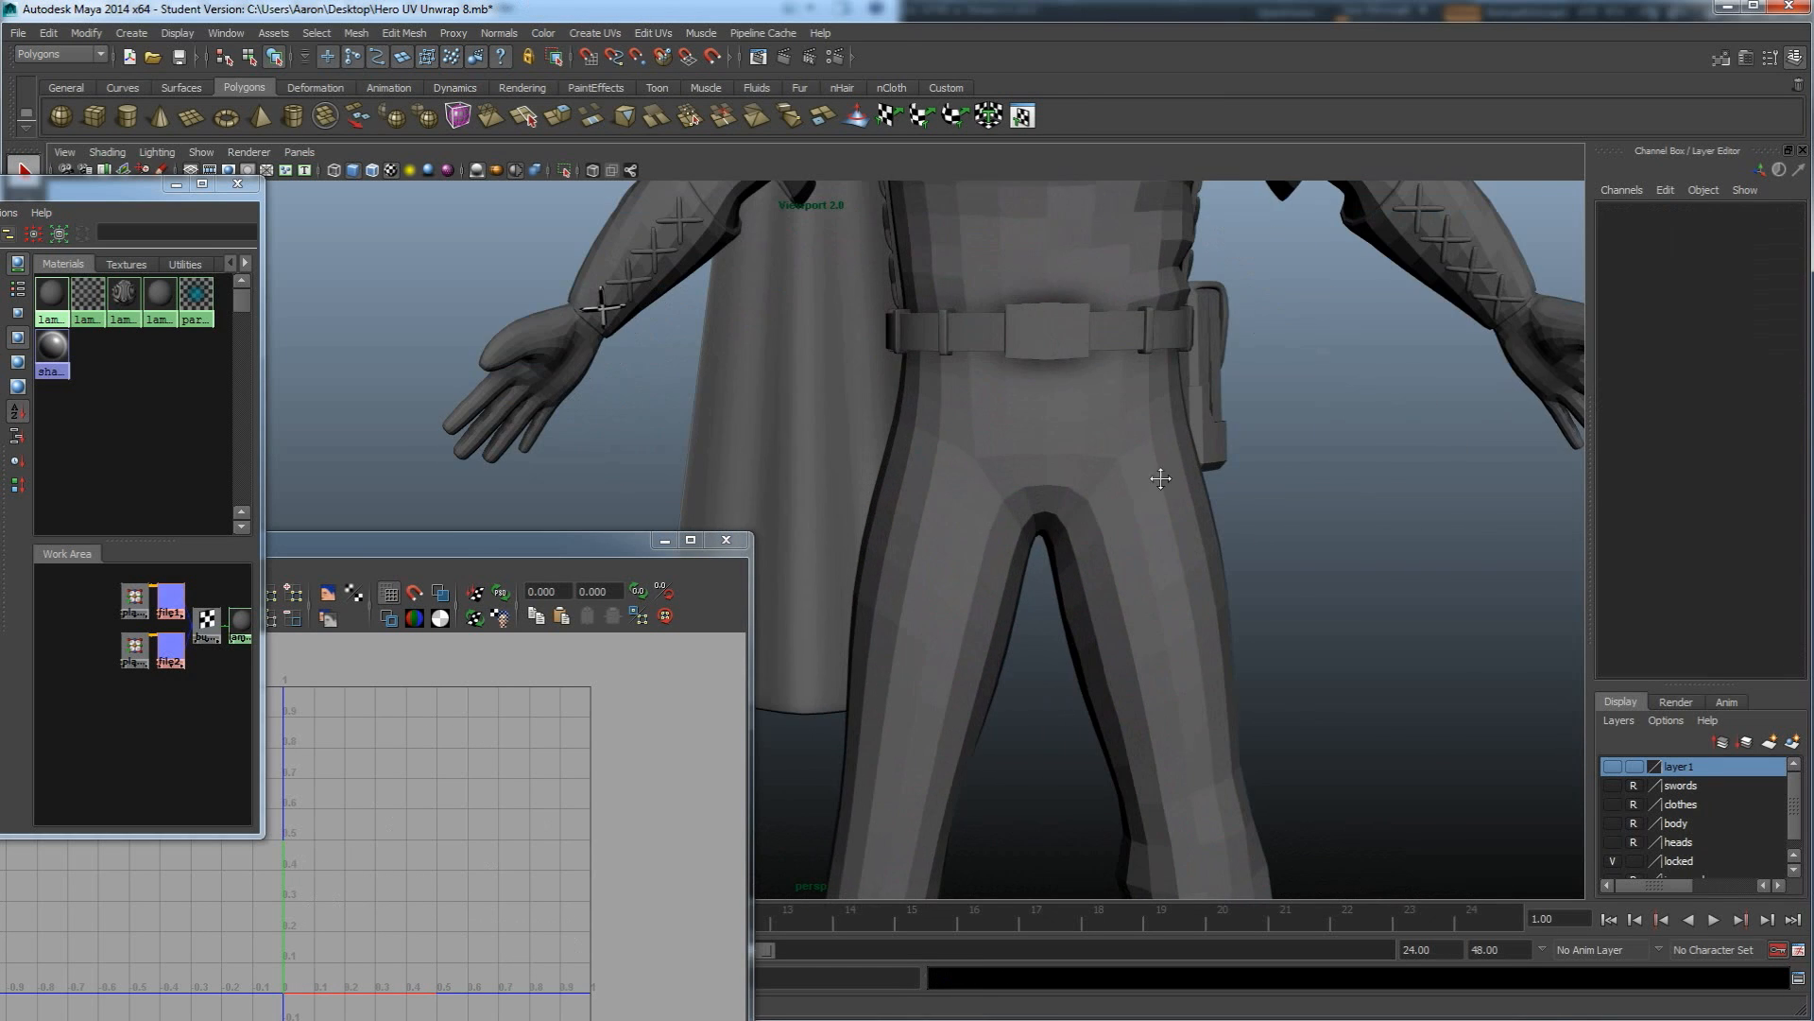
{"action": "middle_click_drag", "start_coordinate": [1160, 479], "coordinate": [1074, 279], "text": "alt"}
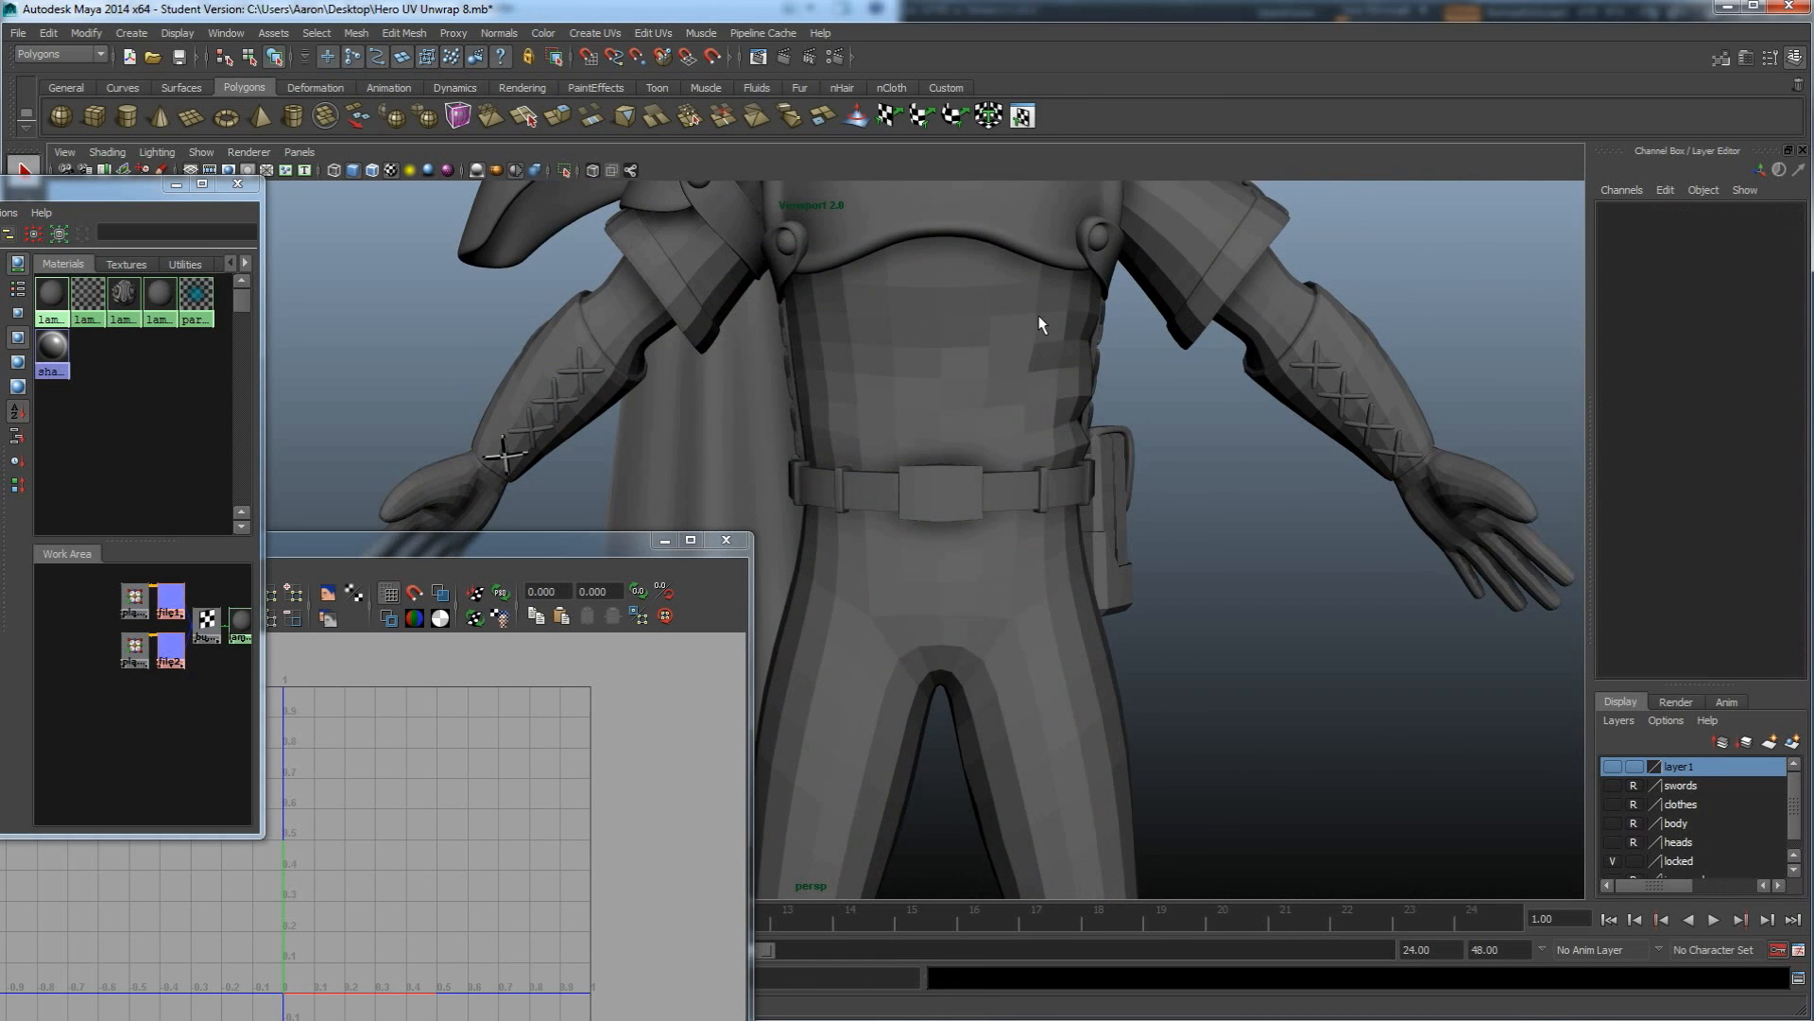
{"action": "scroll", "coordinate": [1037, 529], "scroll_direction": "down", "scroll_amount": 4}
{"action": "scroll", "coordinate": [1036, 642], "scroll_direction": "up", "scroll_amount": 2}
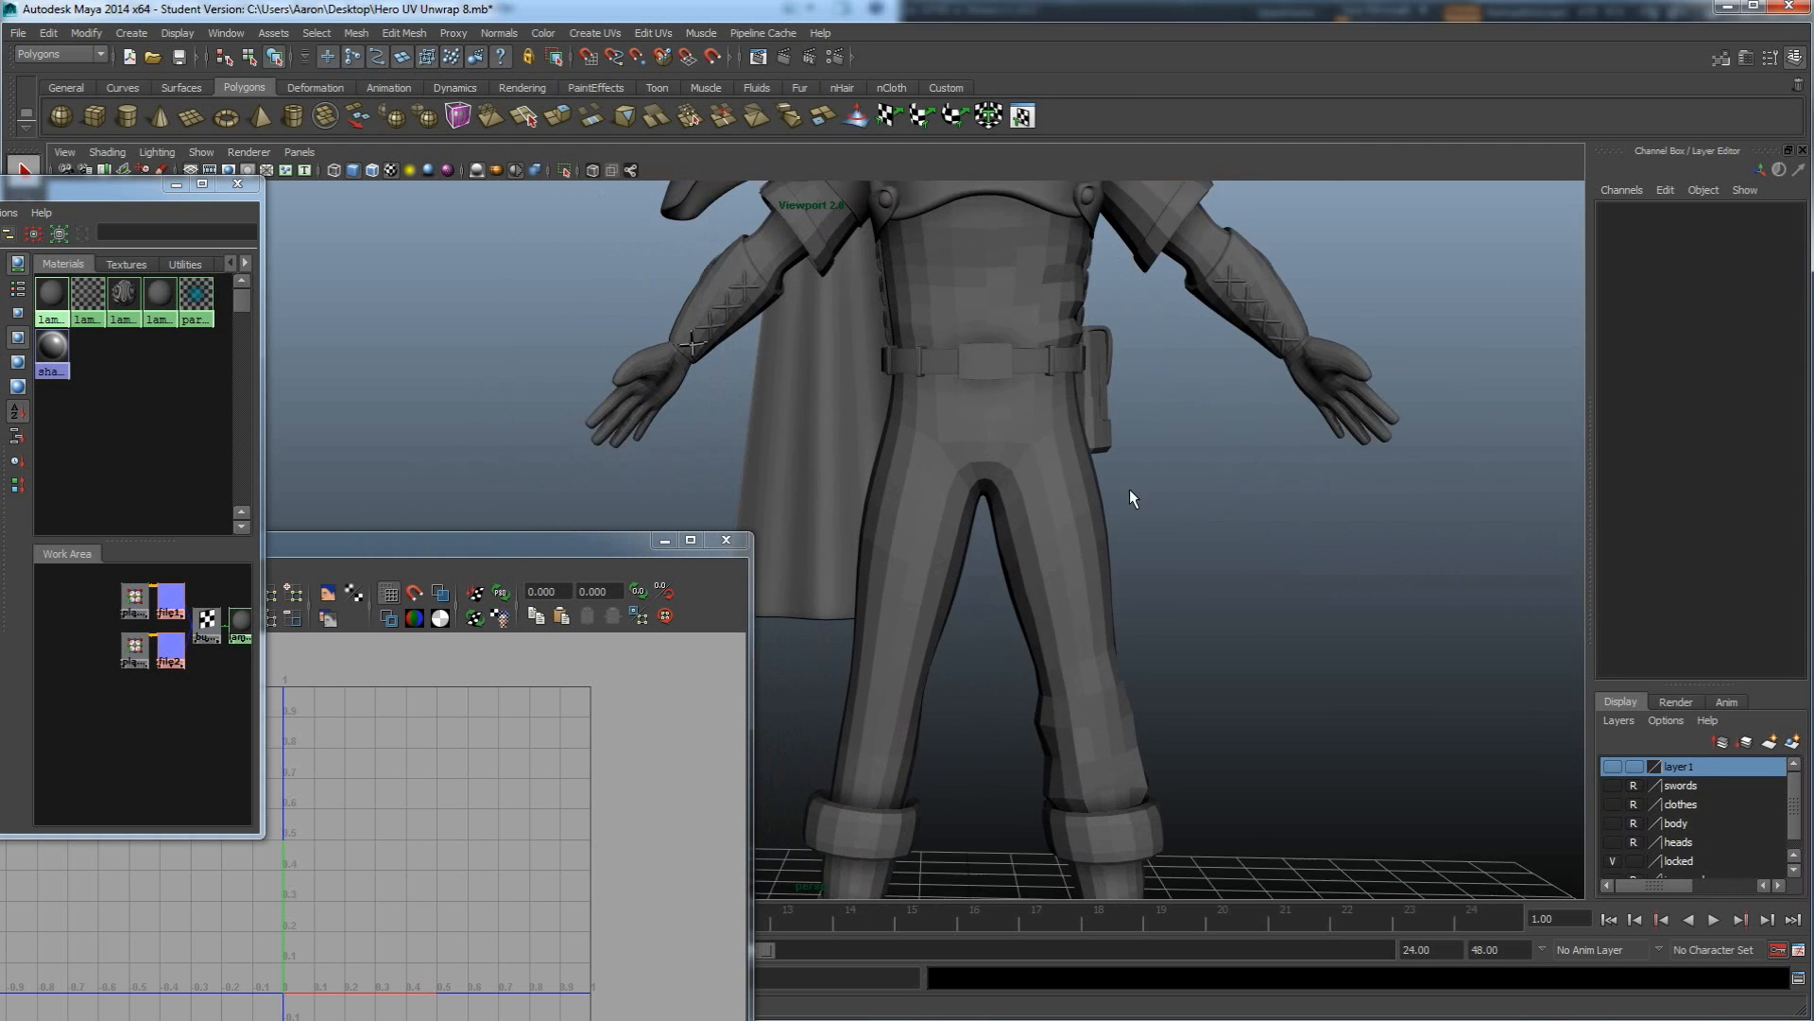
{"action": "left_click_drag", "start_coordinate": [1129, 490], "coordinate": [1106, 561], "text": "alt"}
{"action": "left_click_drag", "start_coordinate": [1137, 739], "coordinate": [1189, 646], "text": "alt"}
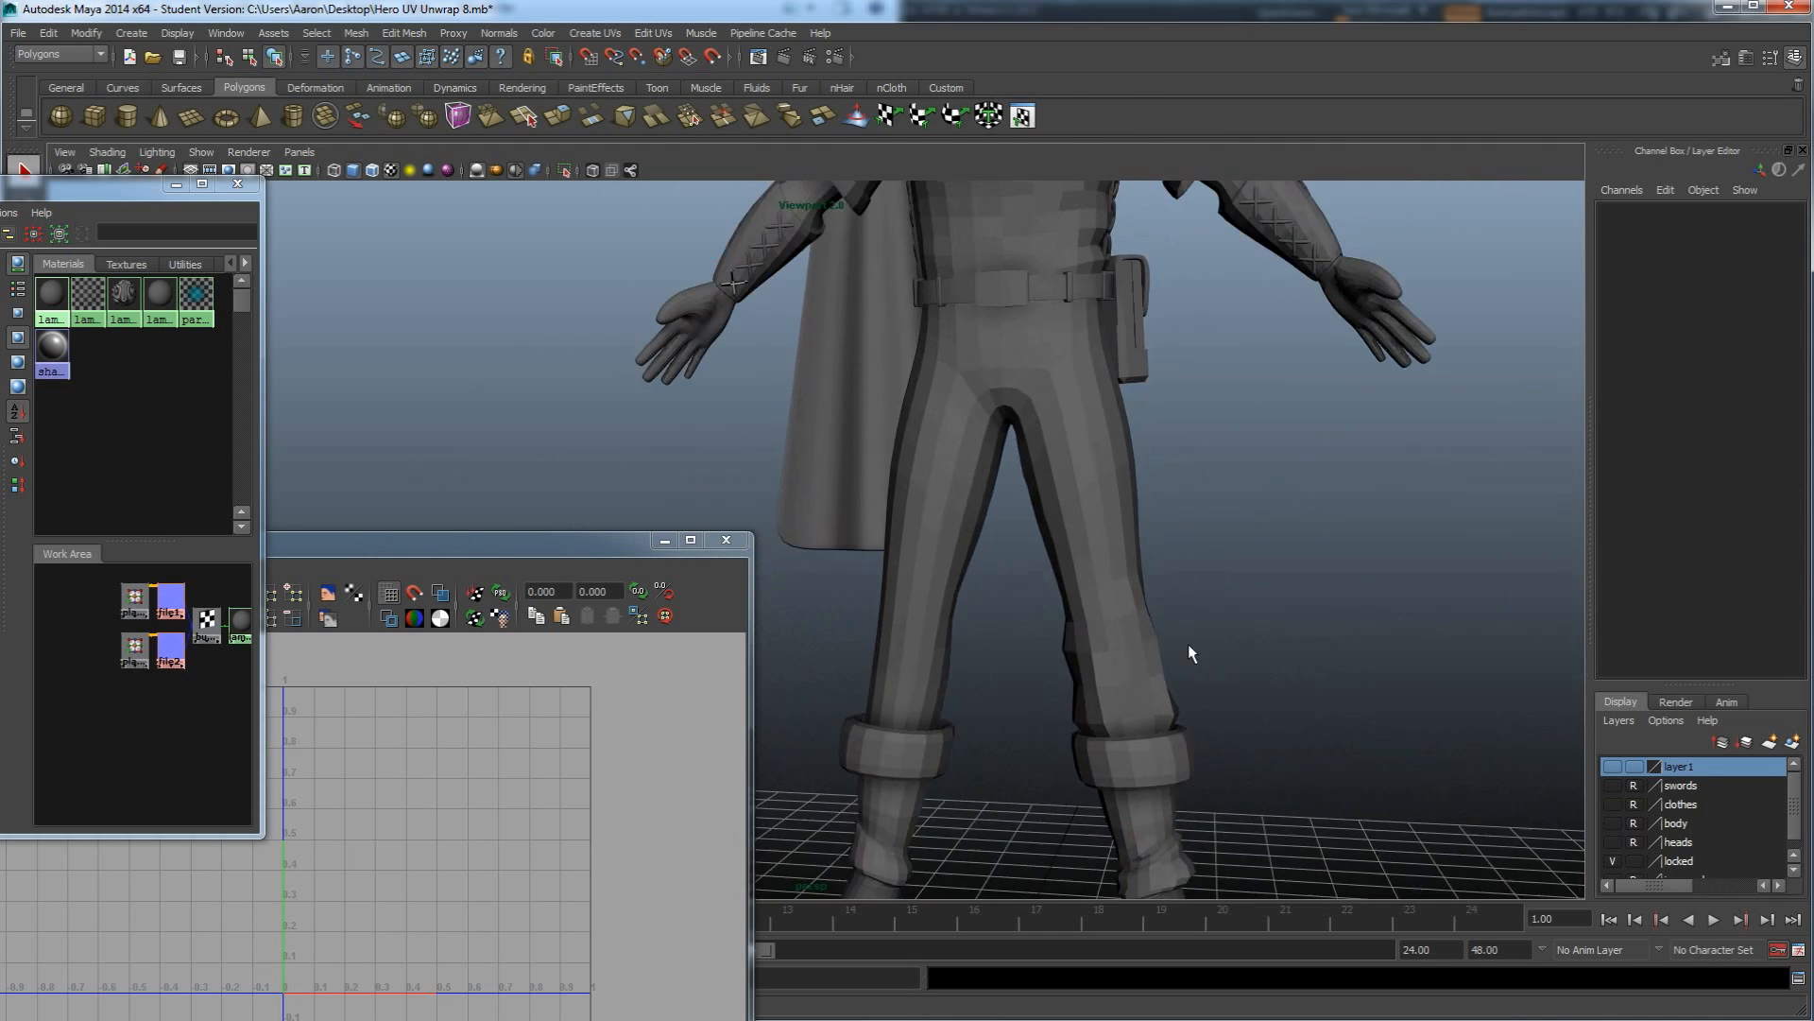
Apply Soften Edge to the whole imported ZBrush mesh and deselect it.
{"action": "left_click", "coordinate": [1083, 454]}
{"action": "left_click", "coordinate": [499, 33]}
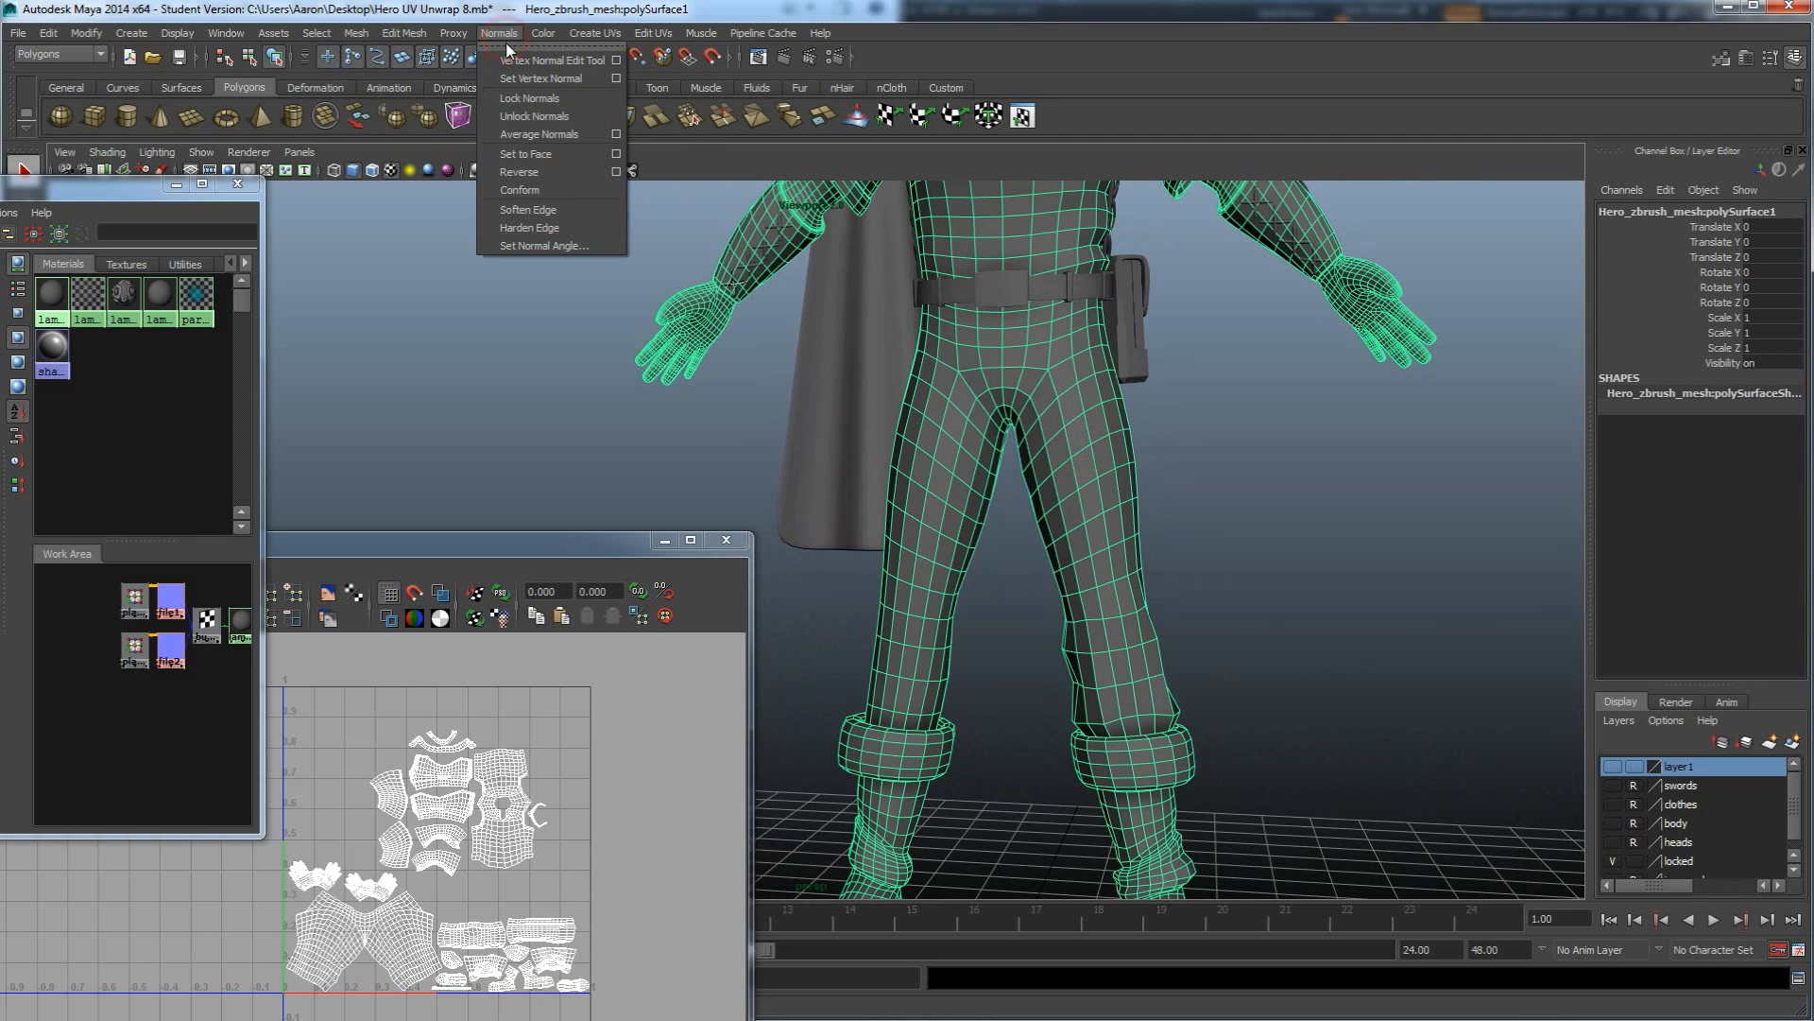
{"action": "left_click", "coordinate": [536, 210]}
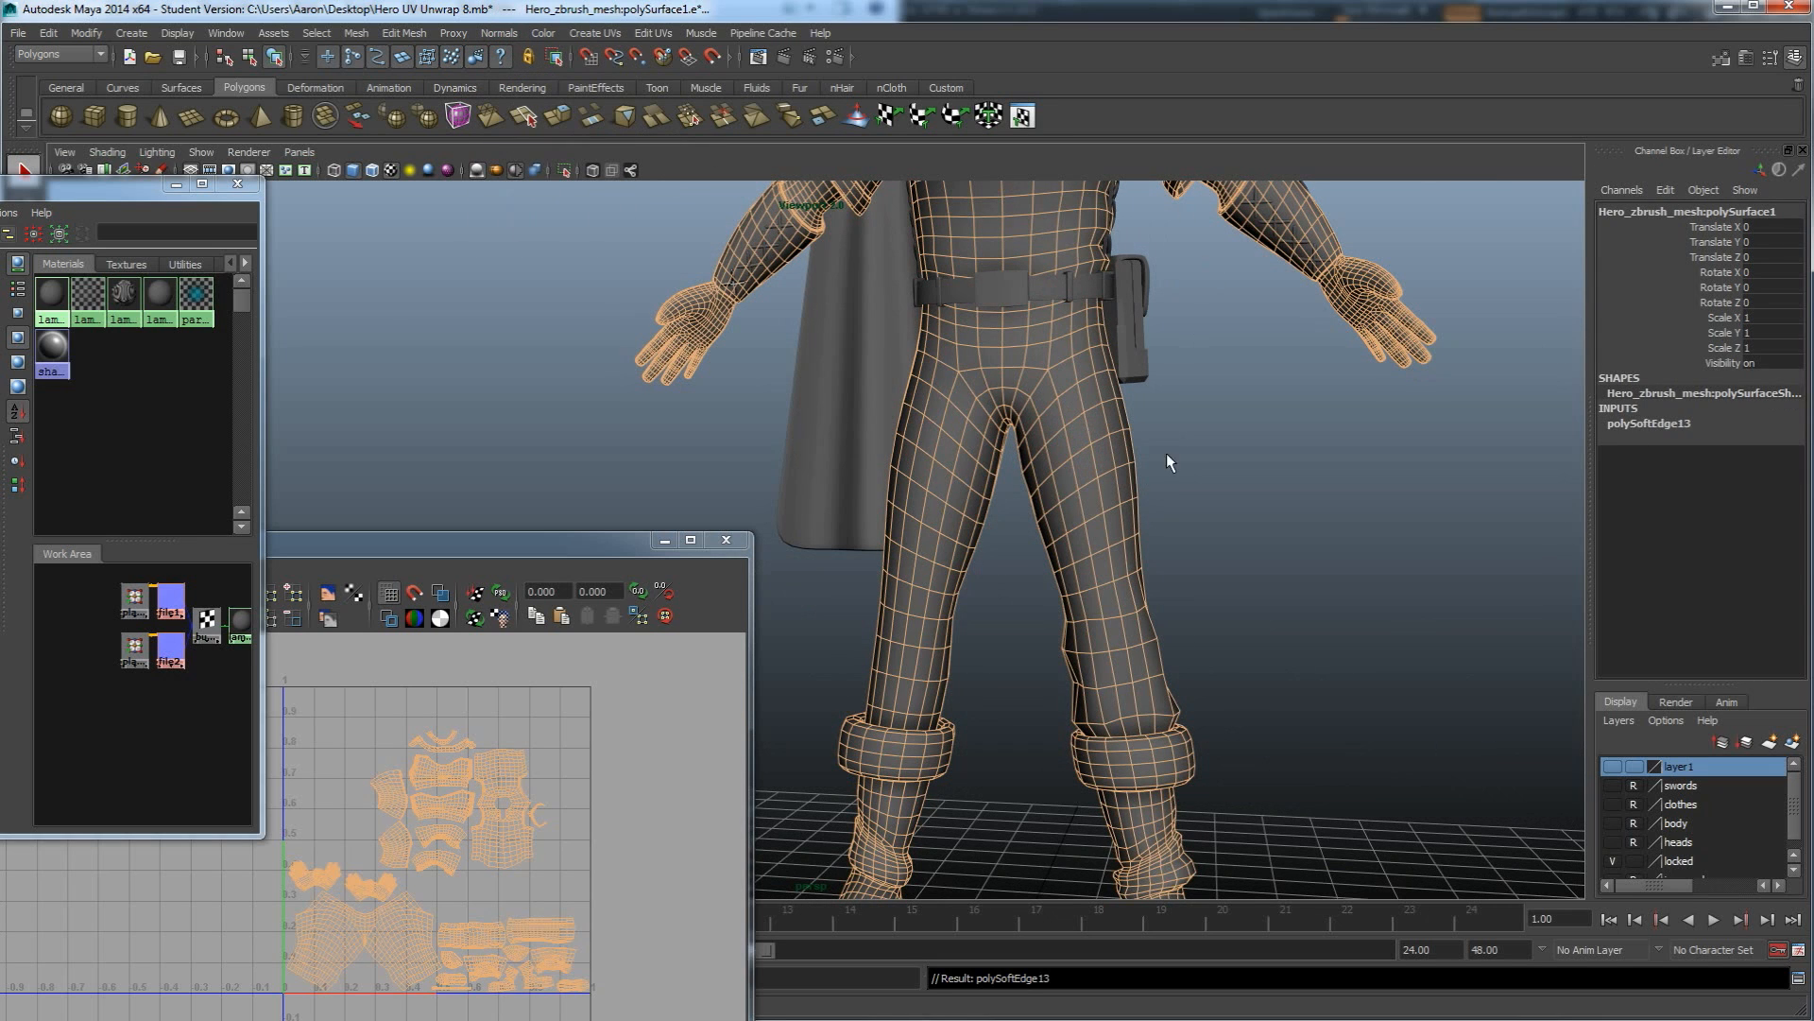
{"action": "left_click", "coordinate": [1214, 518]}
Inspect the shading and silhouette of the softened mesh's trouser legs and boots from several angles.
{"action": "left_click_drag", "start_coordinate": [1051, 586], "coordinate": [1143, 784], "text": "alt"}
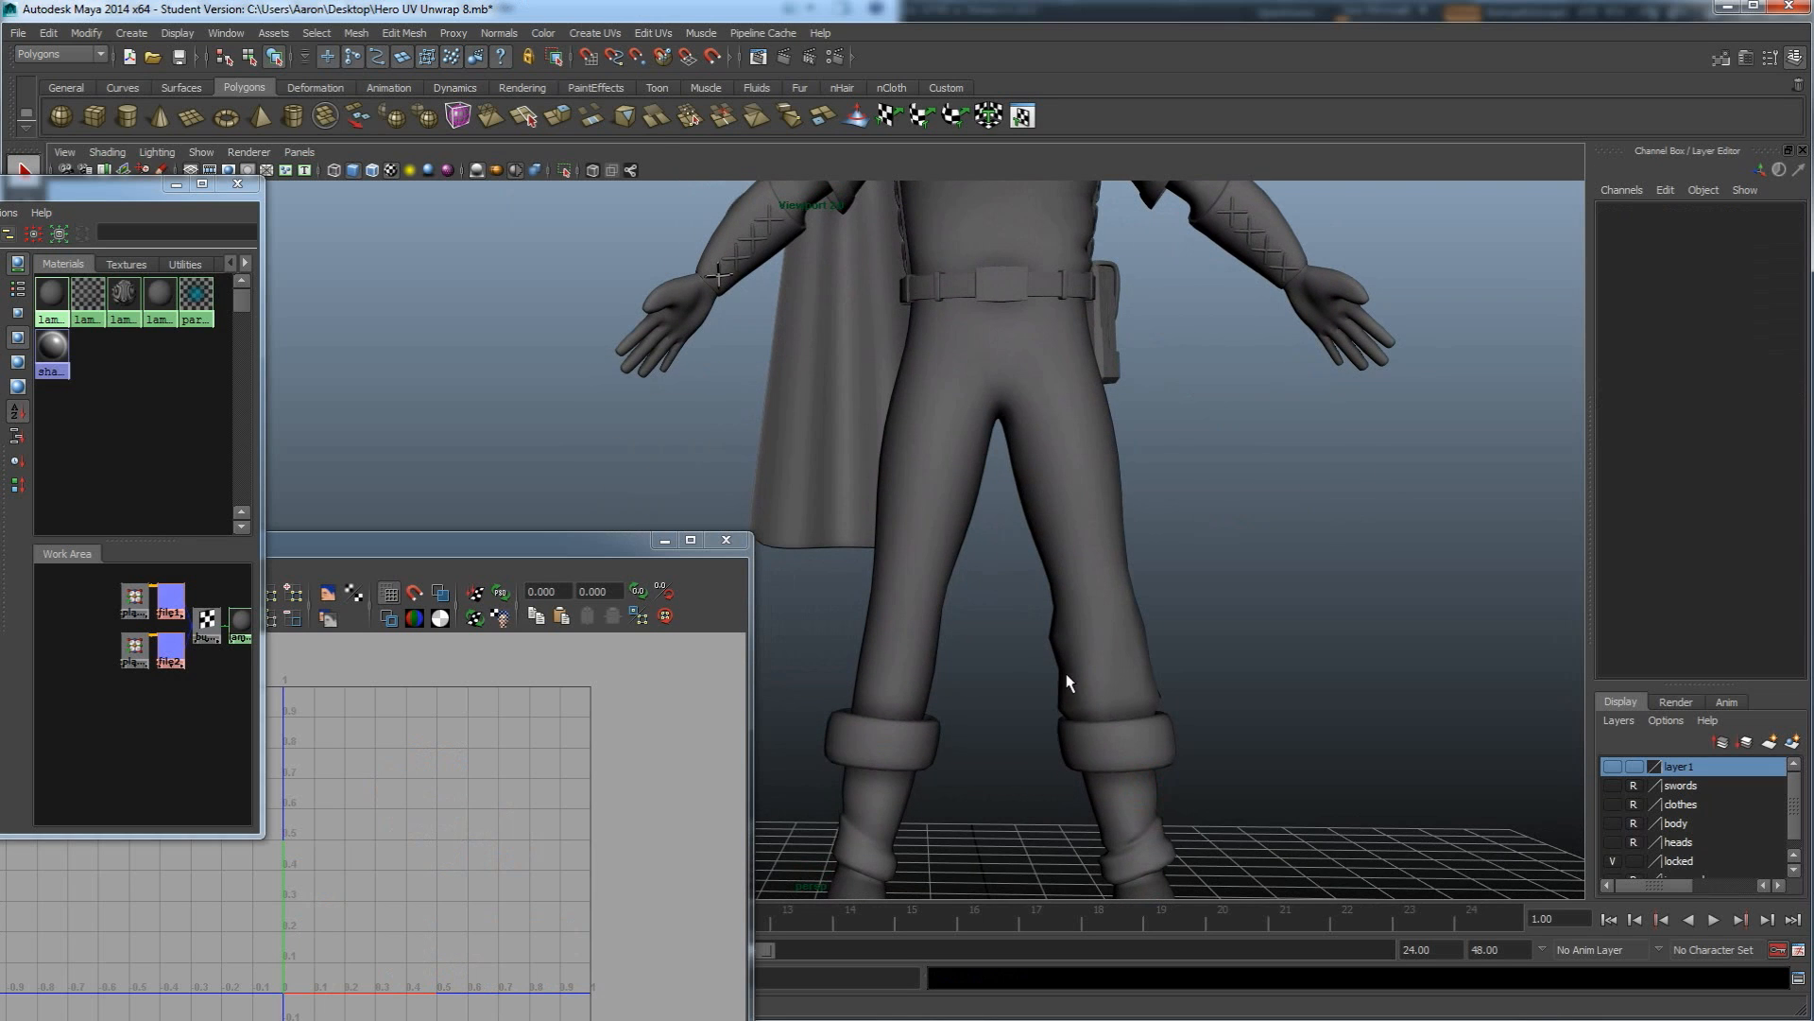
{"action": "left_click_drag", "start_coordinate": [1219, 673], "coordinate": [1138, 593], "text": "alt"}
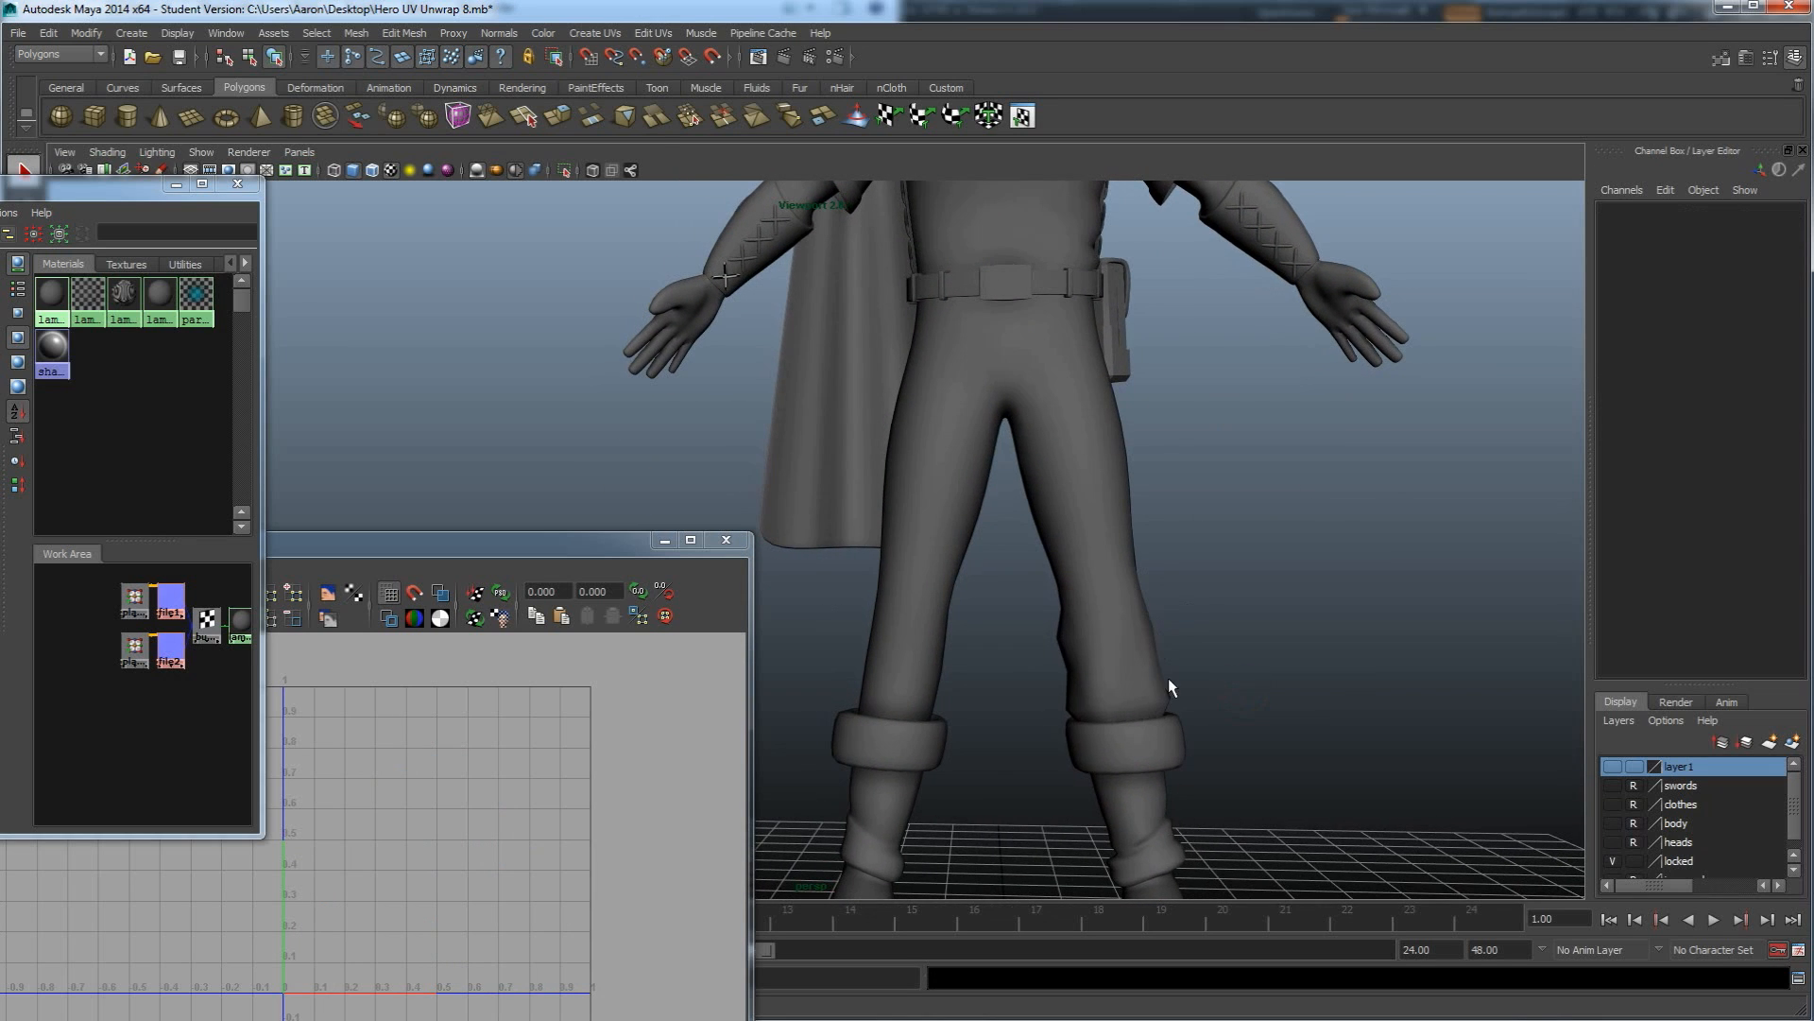
{"action": "left_click_drag", "start_coordinate": [1252, 704], "coordinate": [983, 680], "text": "alt"}
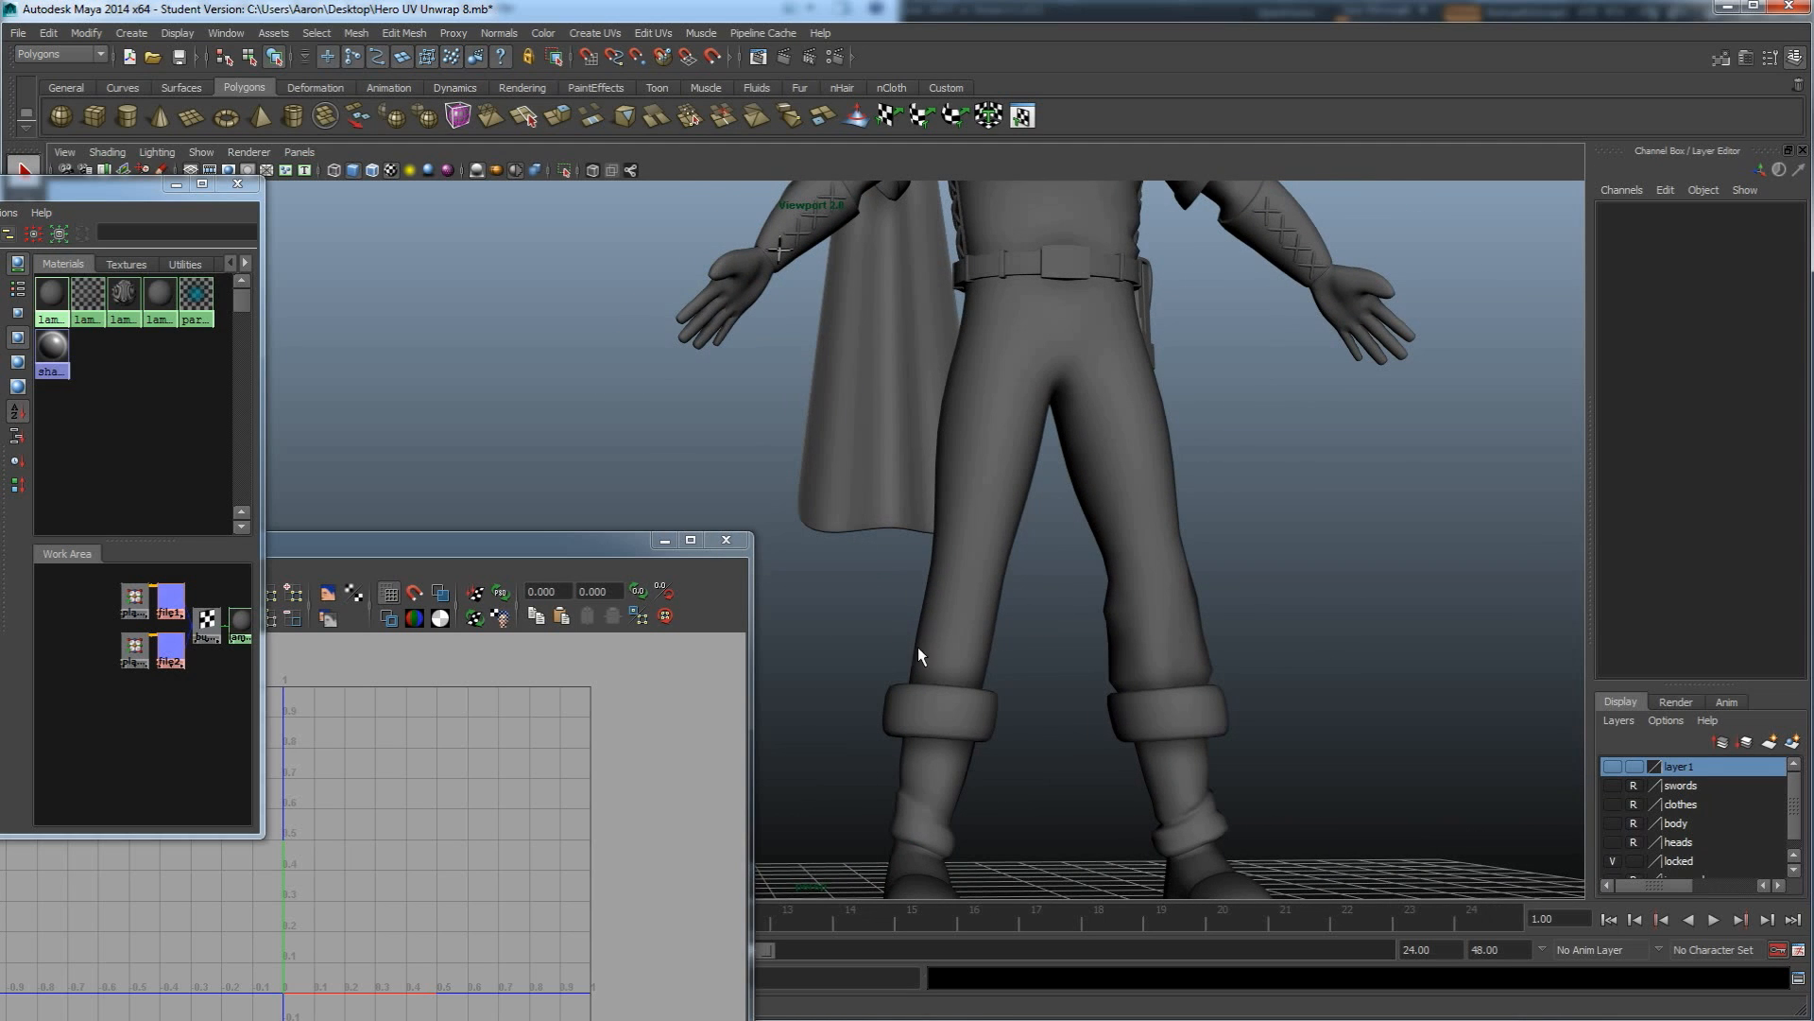
{"action": "left_click_drag", "start_coordinate": [1162, 689], "coordinate": [1073, 697], "text": "alt"}
{"action": "scroll", "coordinate": [1073, 697], "scroll_direction": "down", "scroll_amount": 3}
{"action": "middle_click_drag", "start_coordinate": [1049, 678], "coordinate": [998, 664], "text": "alt"}
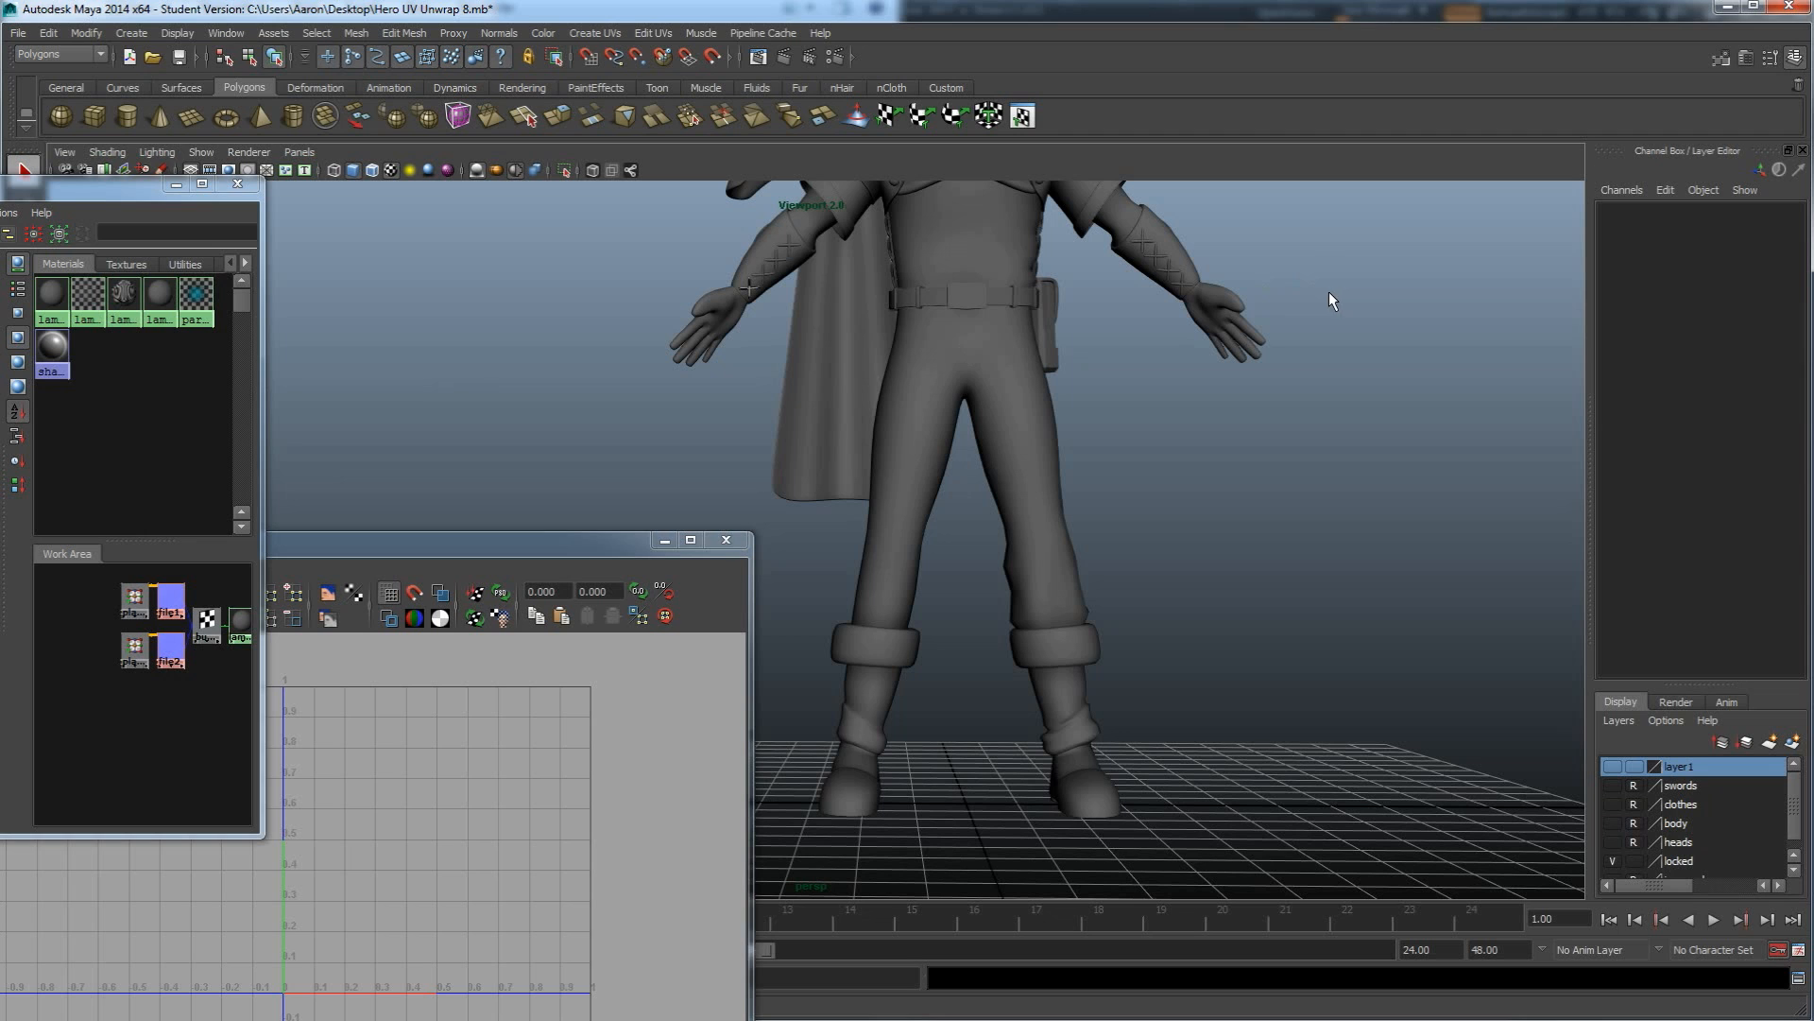
Bring the Hypershade into full view, create a new Lambert material and place its node in the work area's free space.
{"action": "left_click_drag", "start_coordinate": [81, 187], "coordinate": [548, 173]}
{"action": "left_click", "coordinate": [219, 33]}
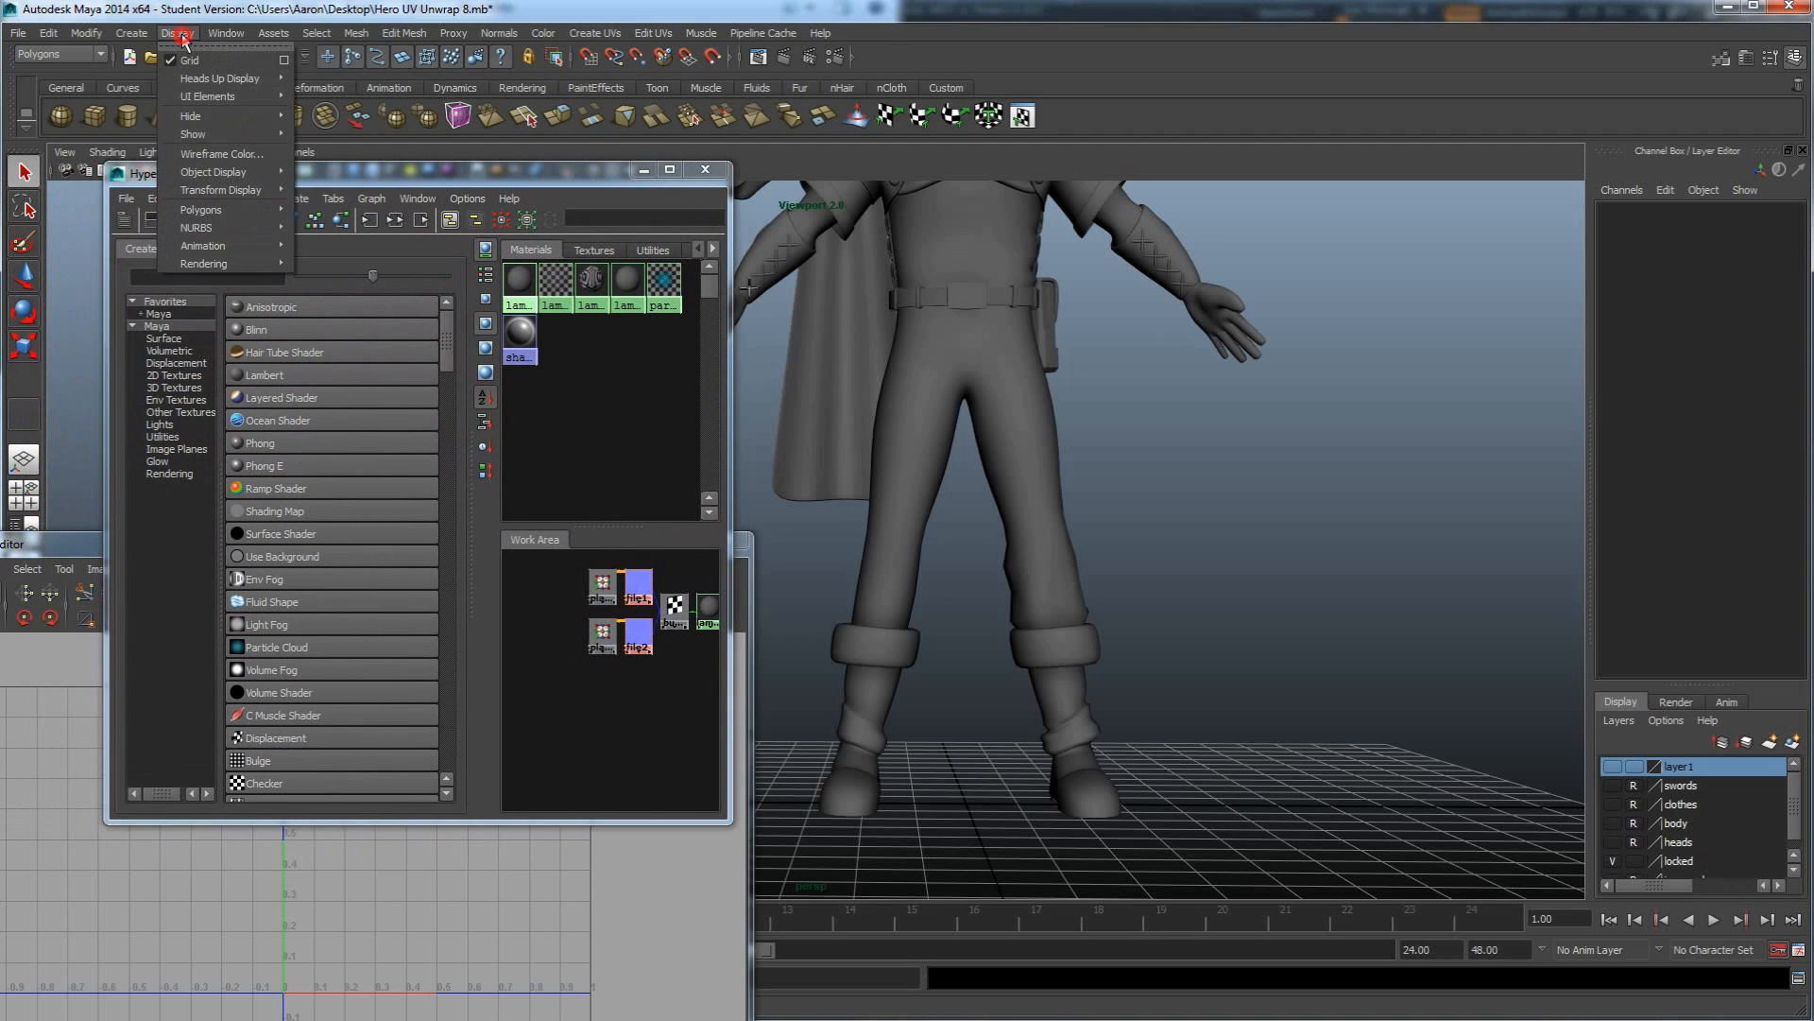
{"action": "mouse_move", "coordinate": [259, 75]}
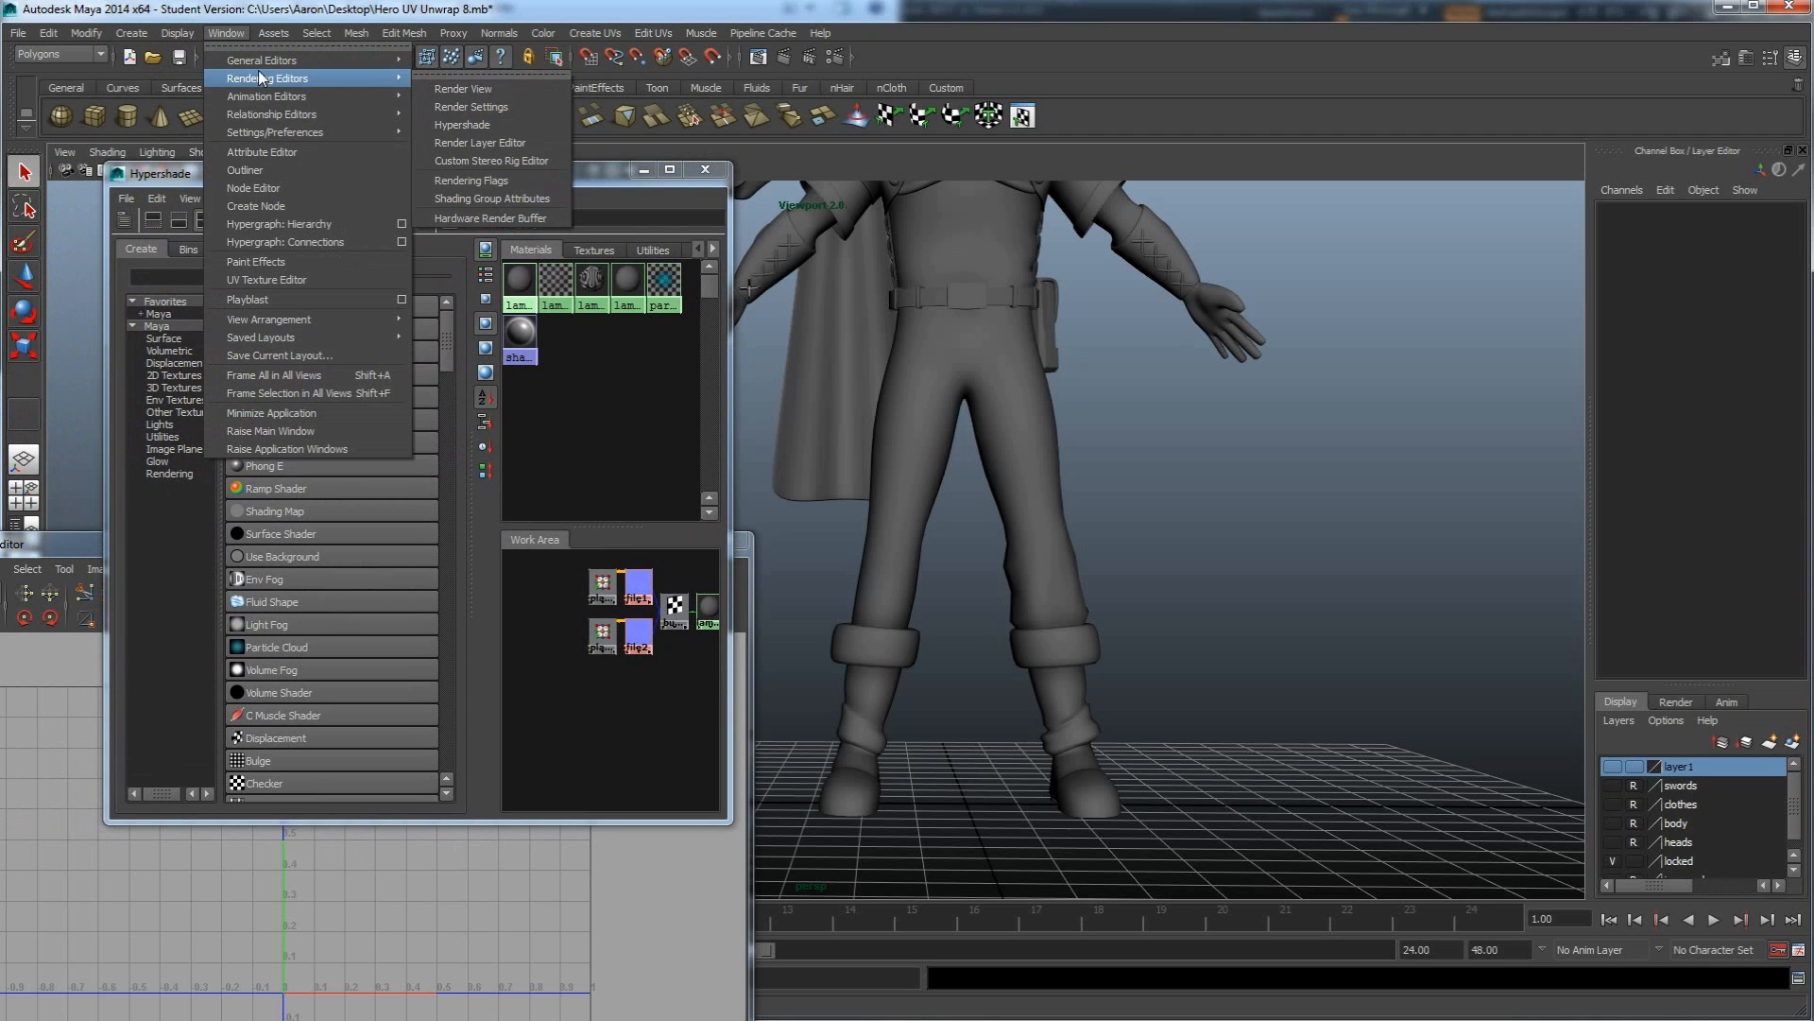
{"action": "left_click", "coordinate": [465, 132]}
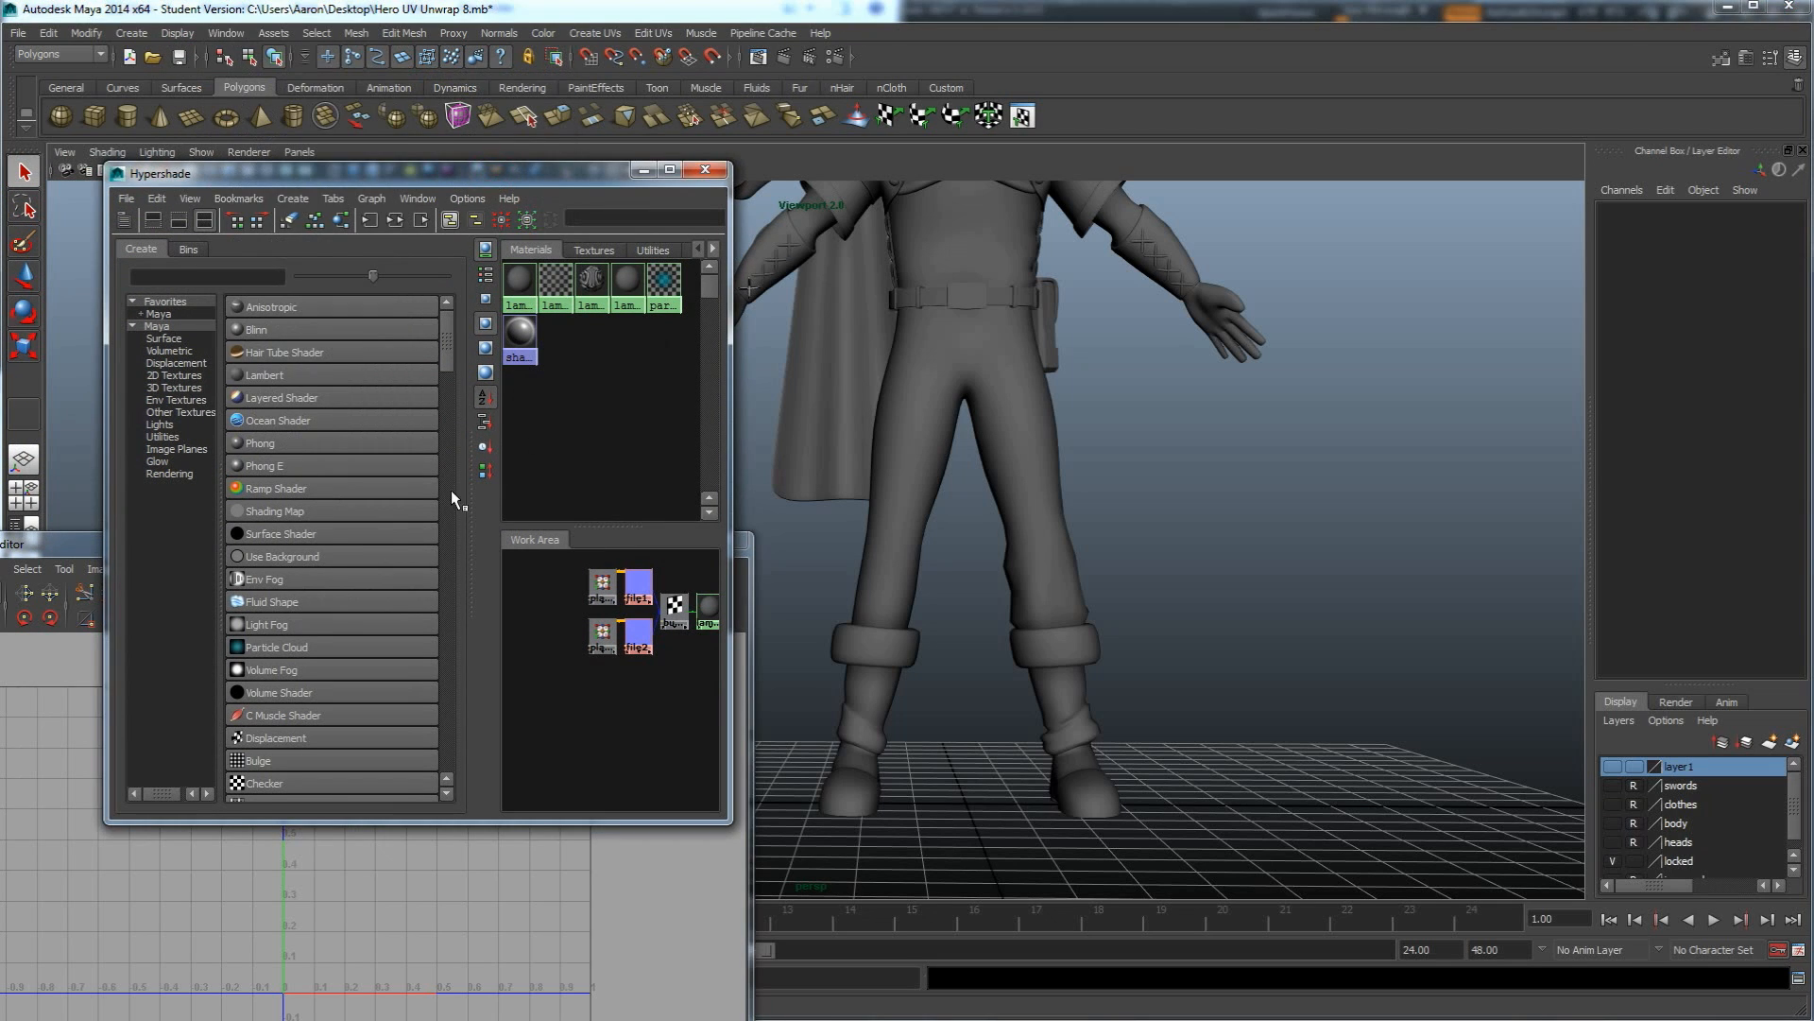
{"action": "left_click", "coordinate": [272, 375]}
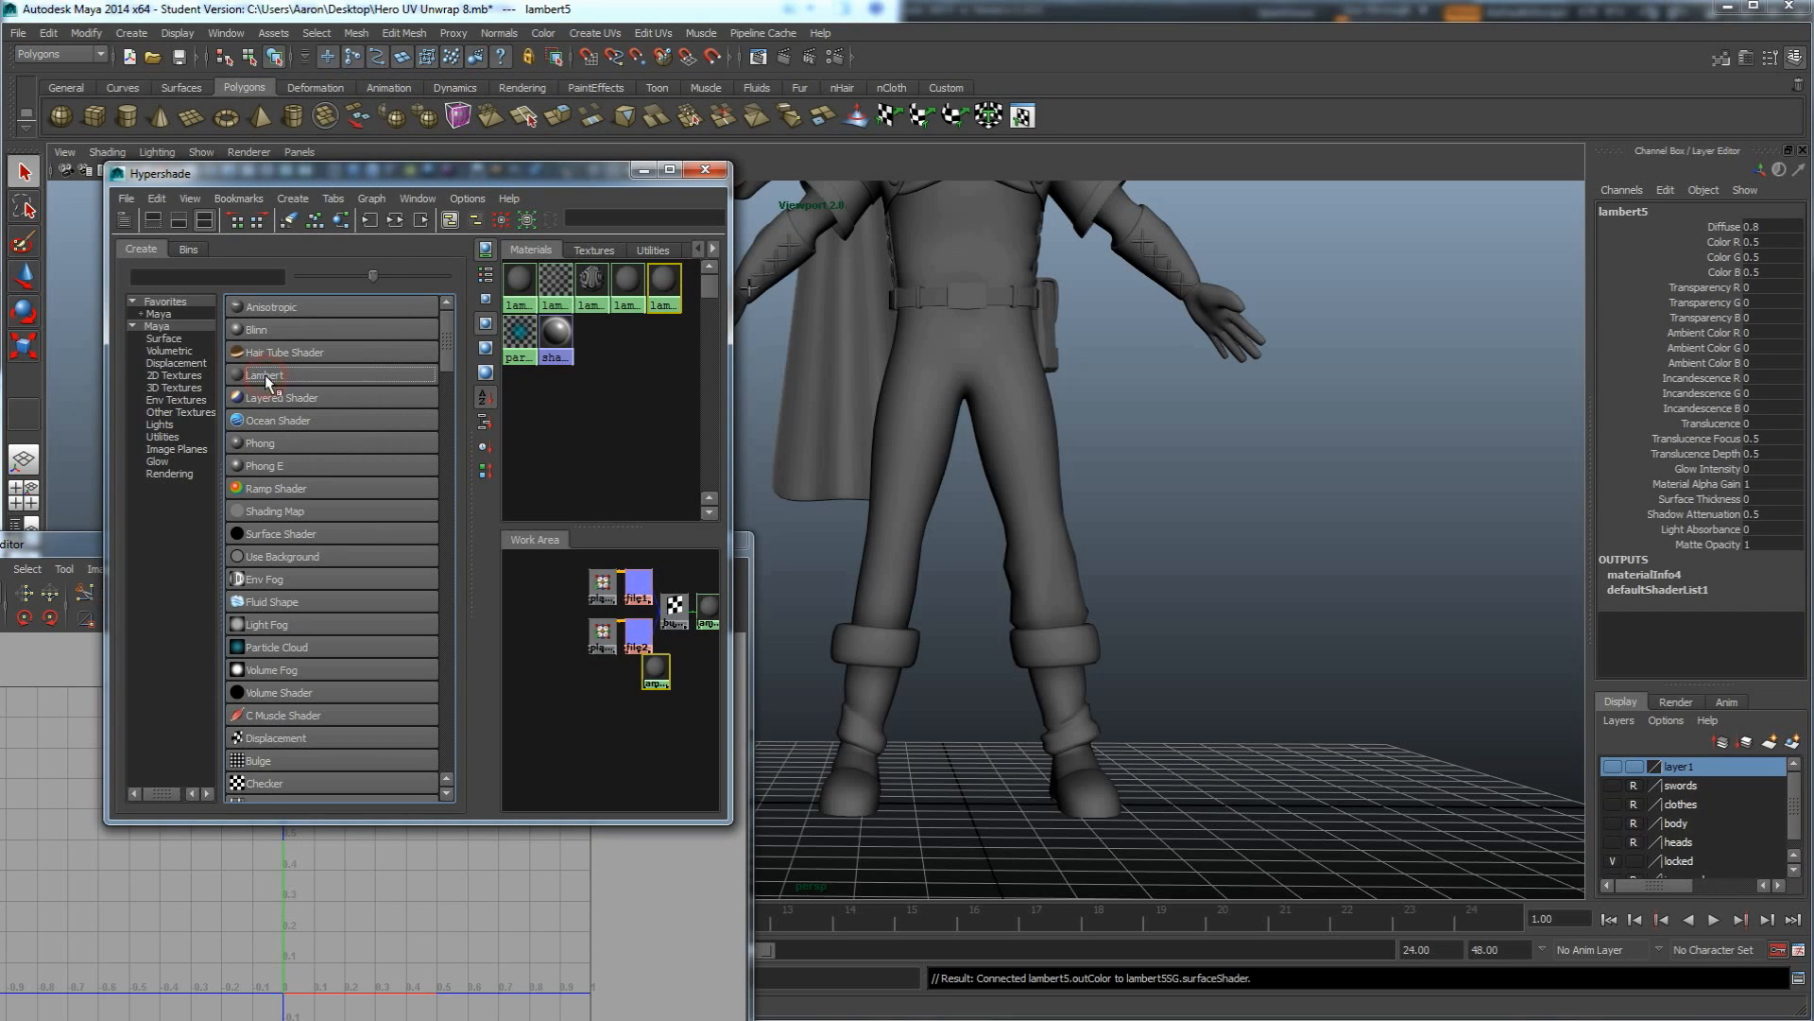
{"action": "left_click_drag", "start_coordinate": [666, 678], "coordinate": [622, 702]}
{"action": "left_click", "coordinate": [591, 672]}
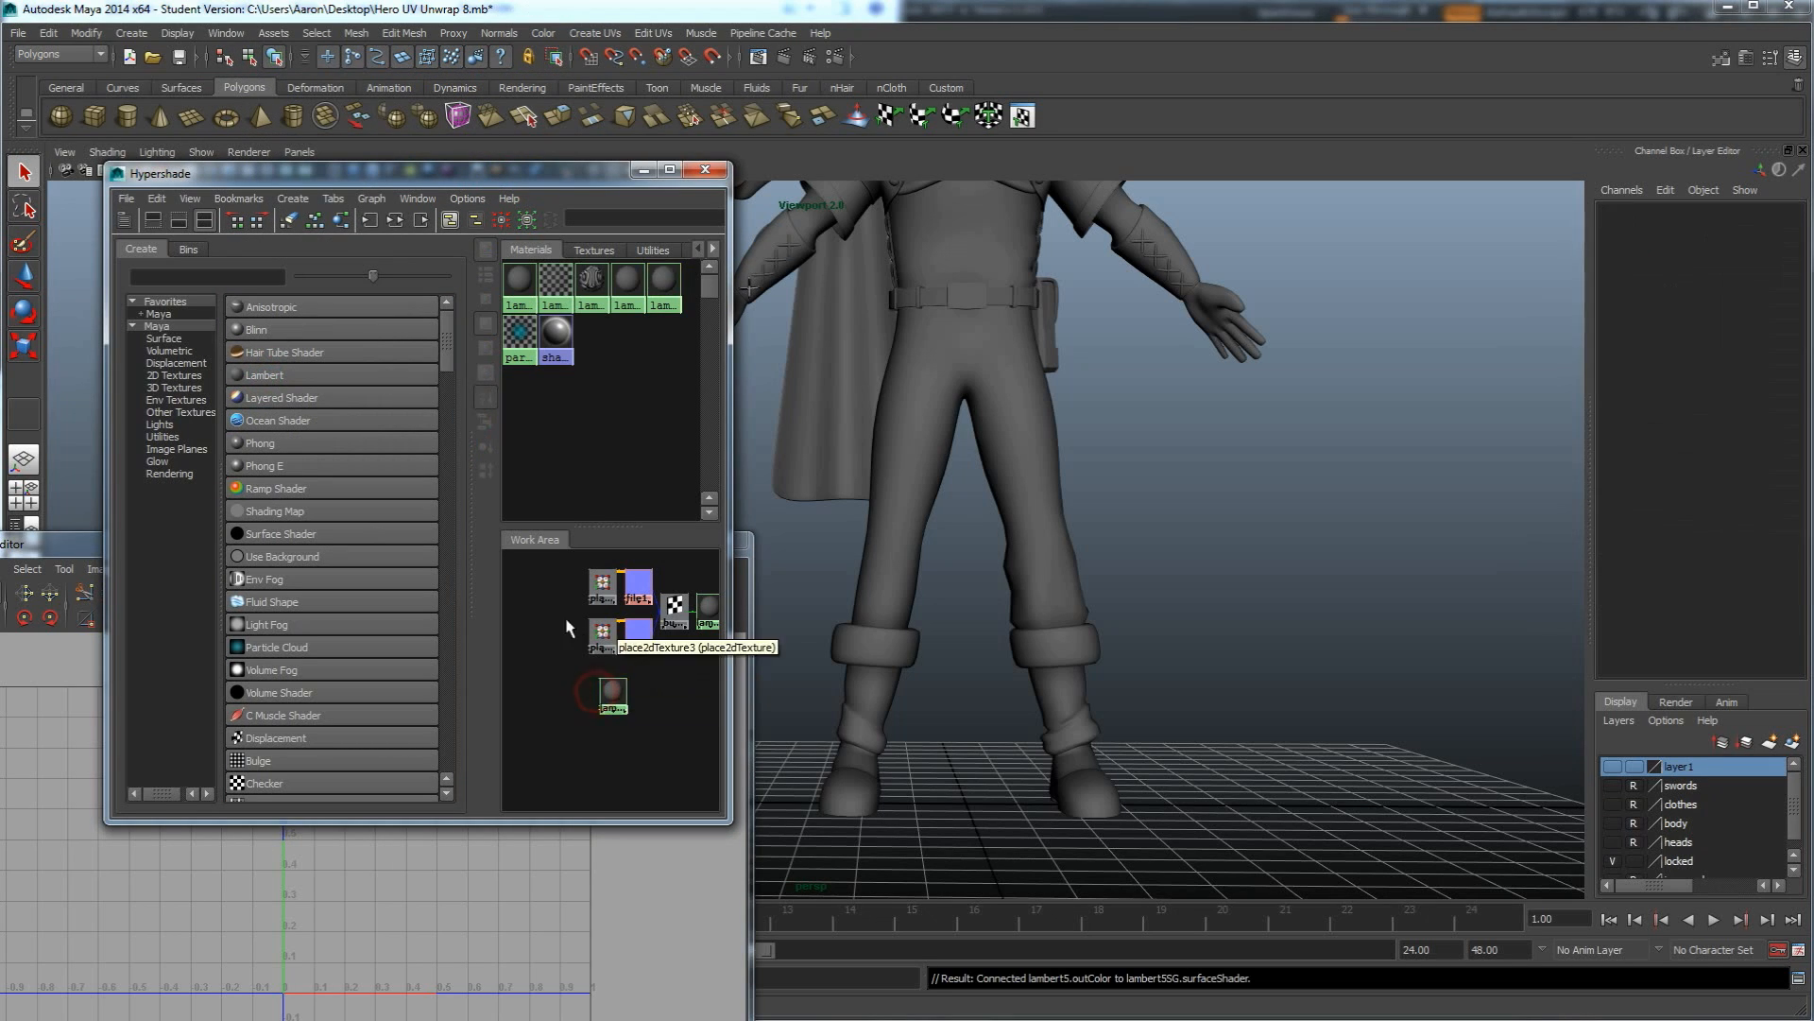
Connect a File texture to the new Lambert's bump mapping and set the bump node to use Tangent Space Normals.
{"action": "double_click", "coordinate": [612, 697]}
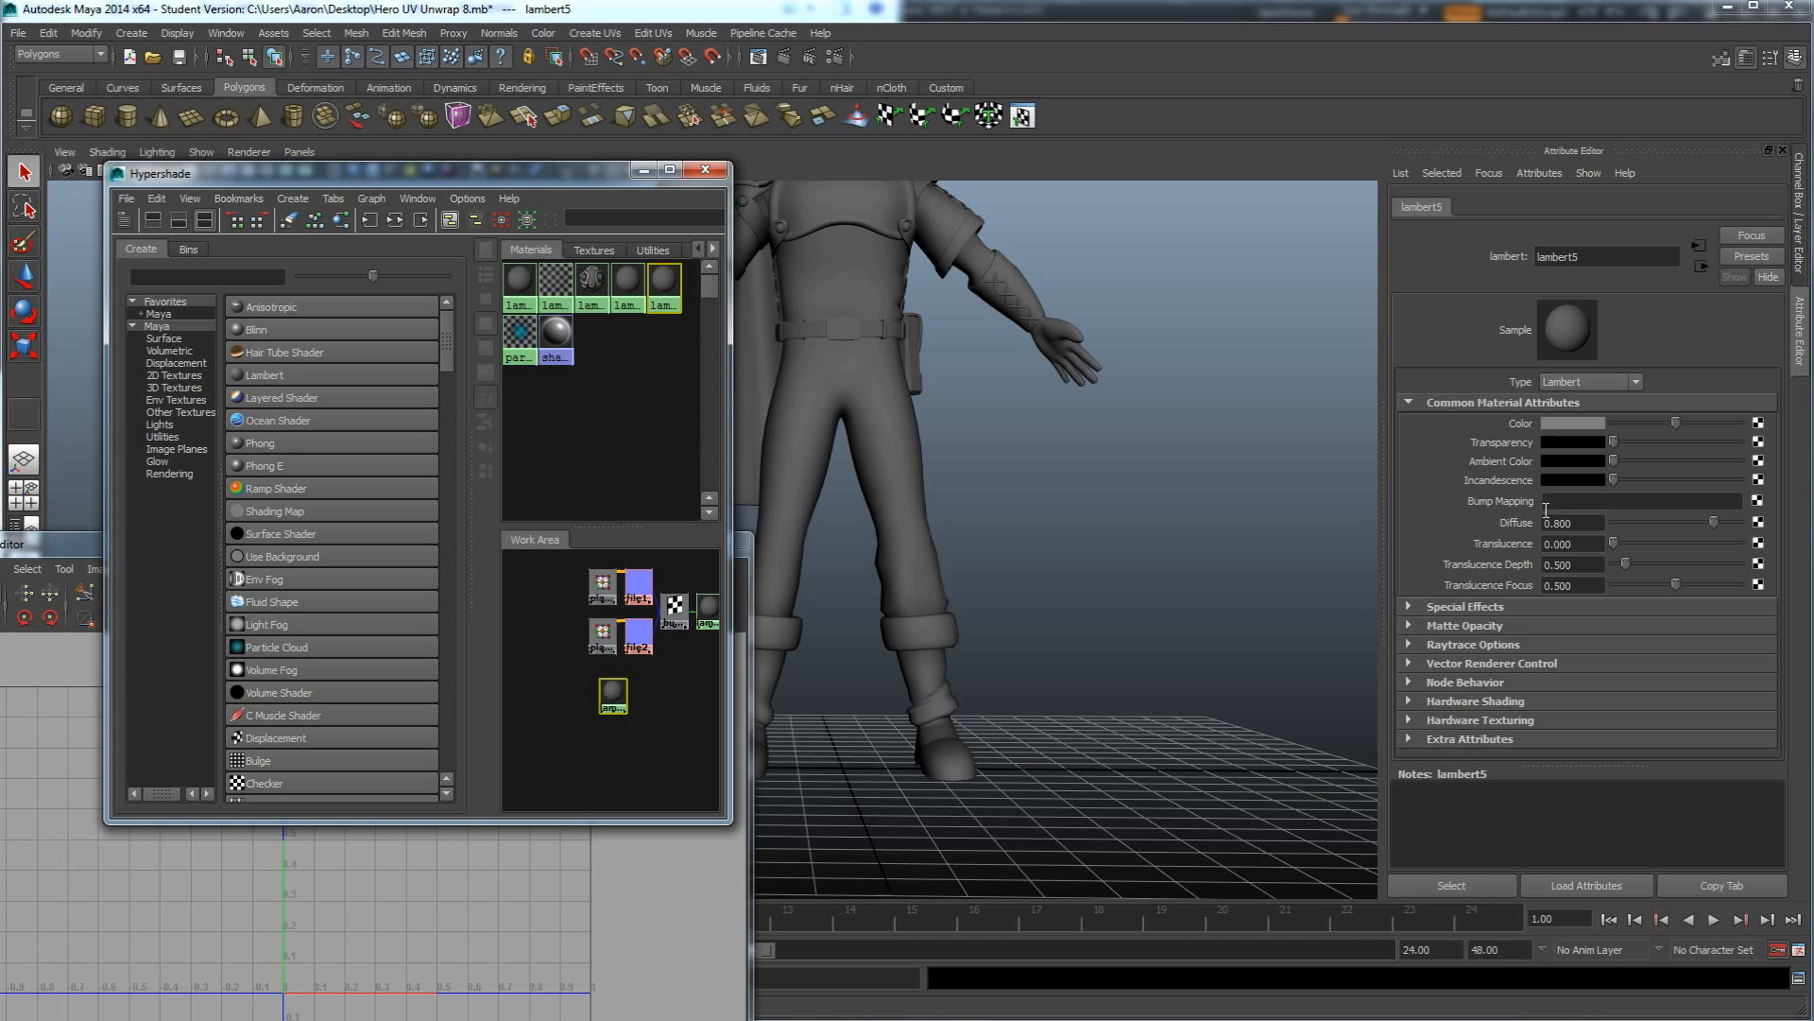
{"action": "left_click", "coordinate": [1758, 500]}
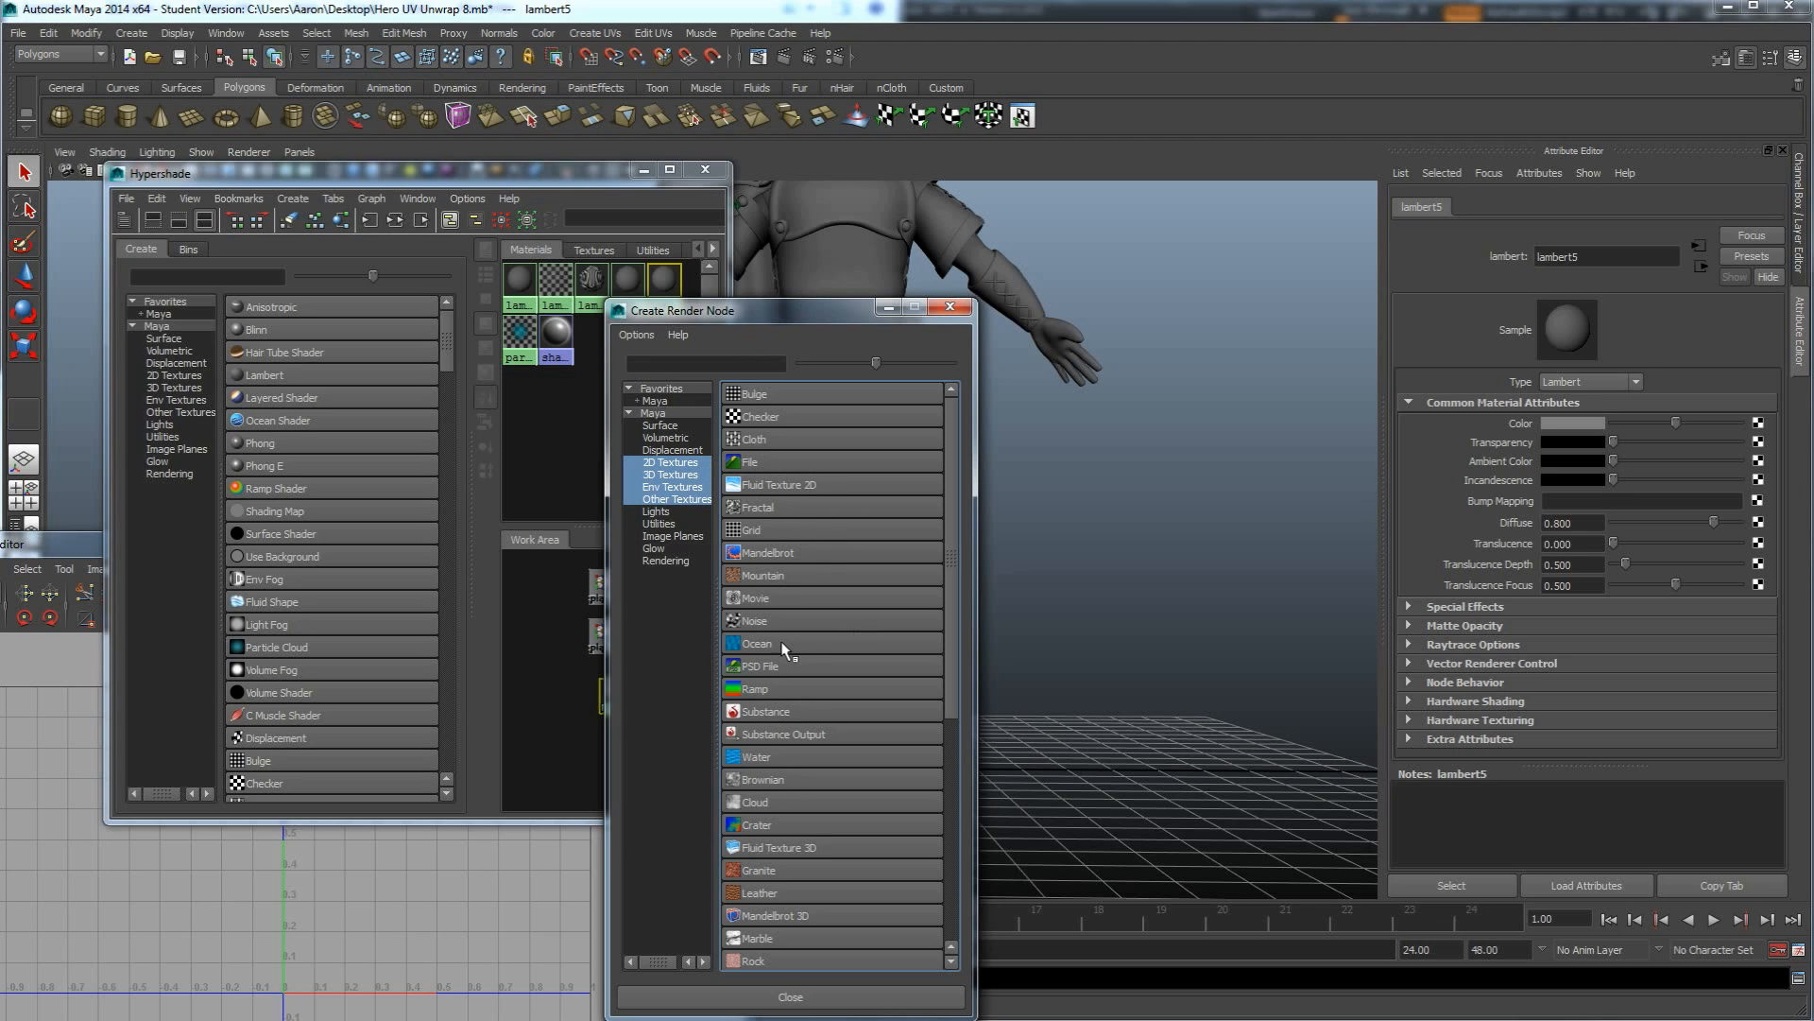
{"action": "left_click", "coordinate": [742, 463]}
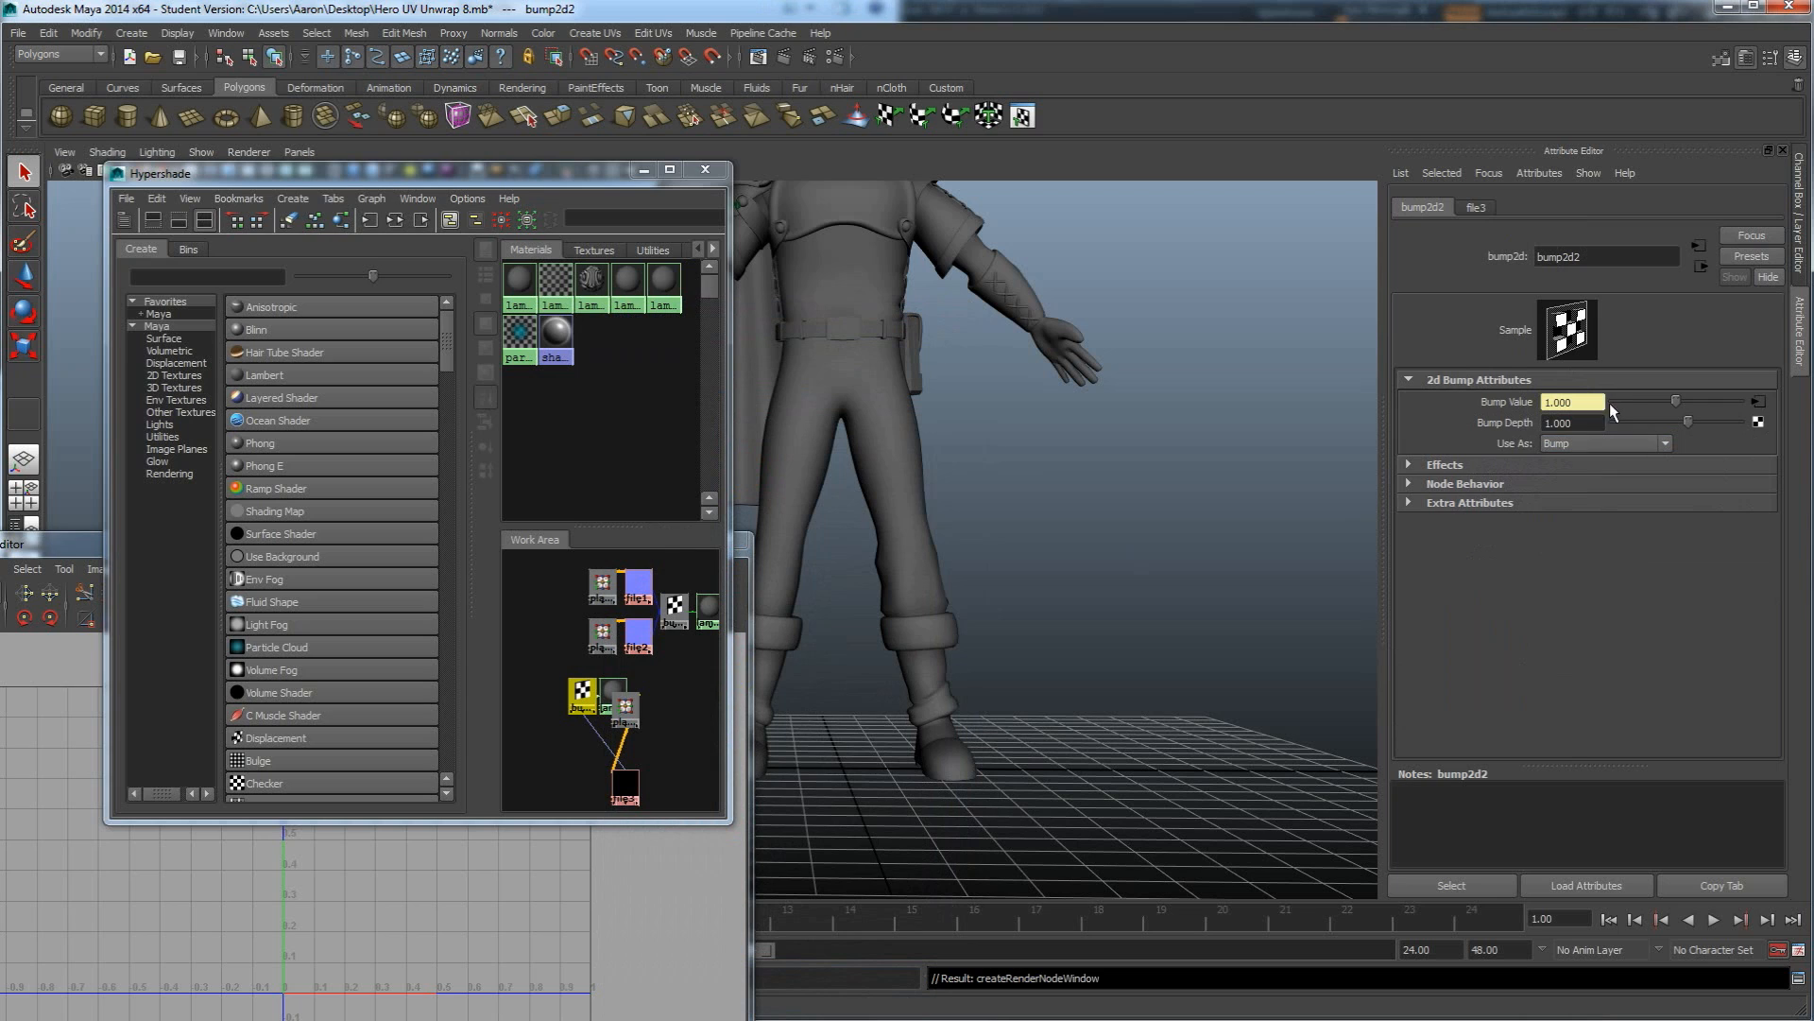
{"action": "left_click", "coordinate": [1561, 443]}
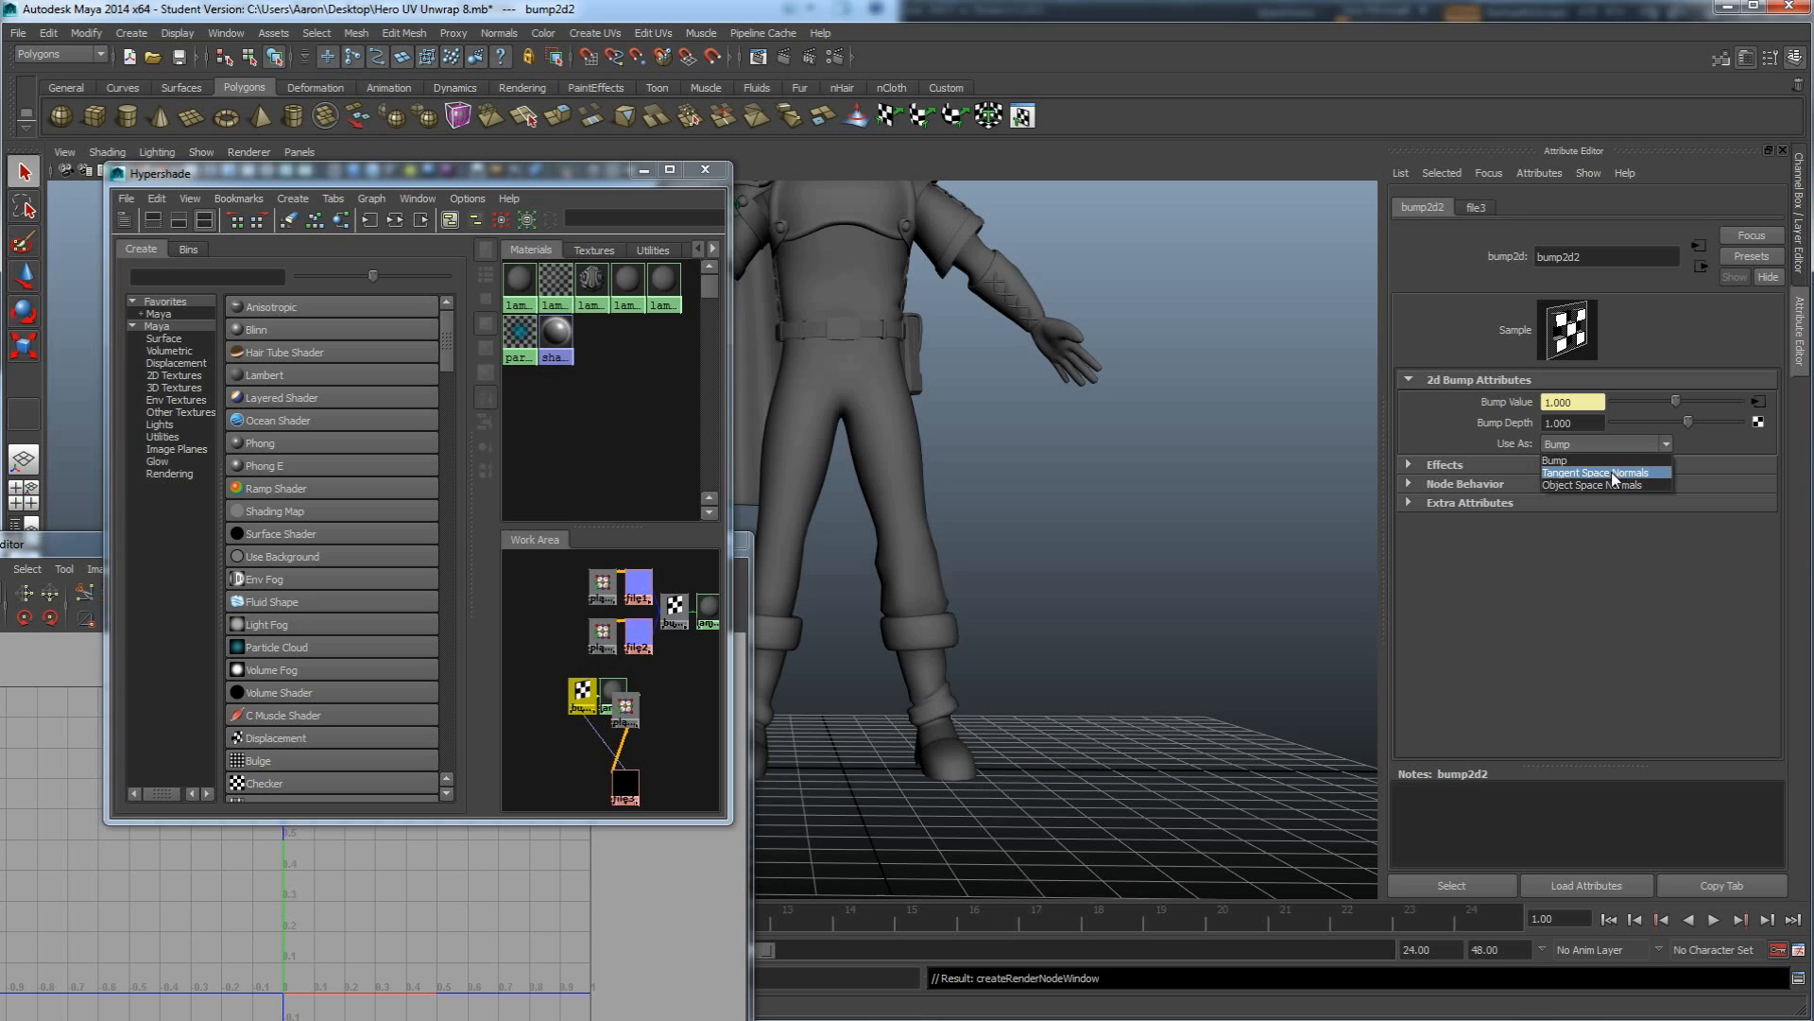
{"action": "left_click", "coordinate": [1612, 473]}
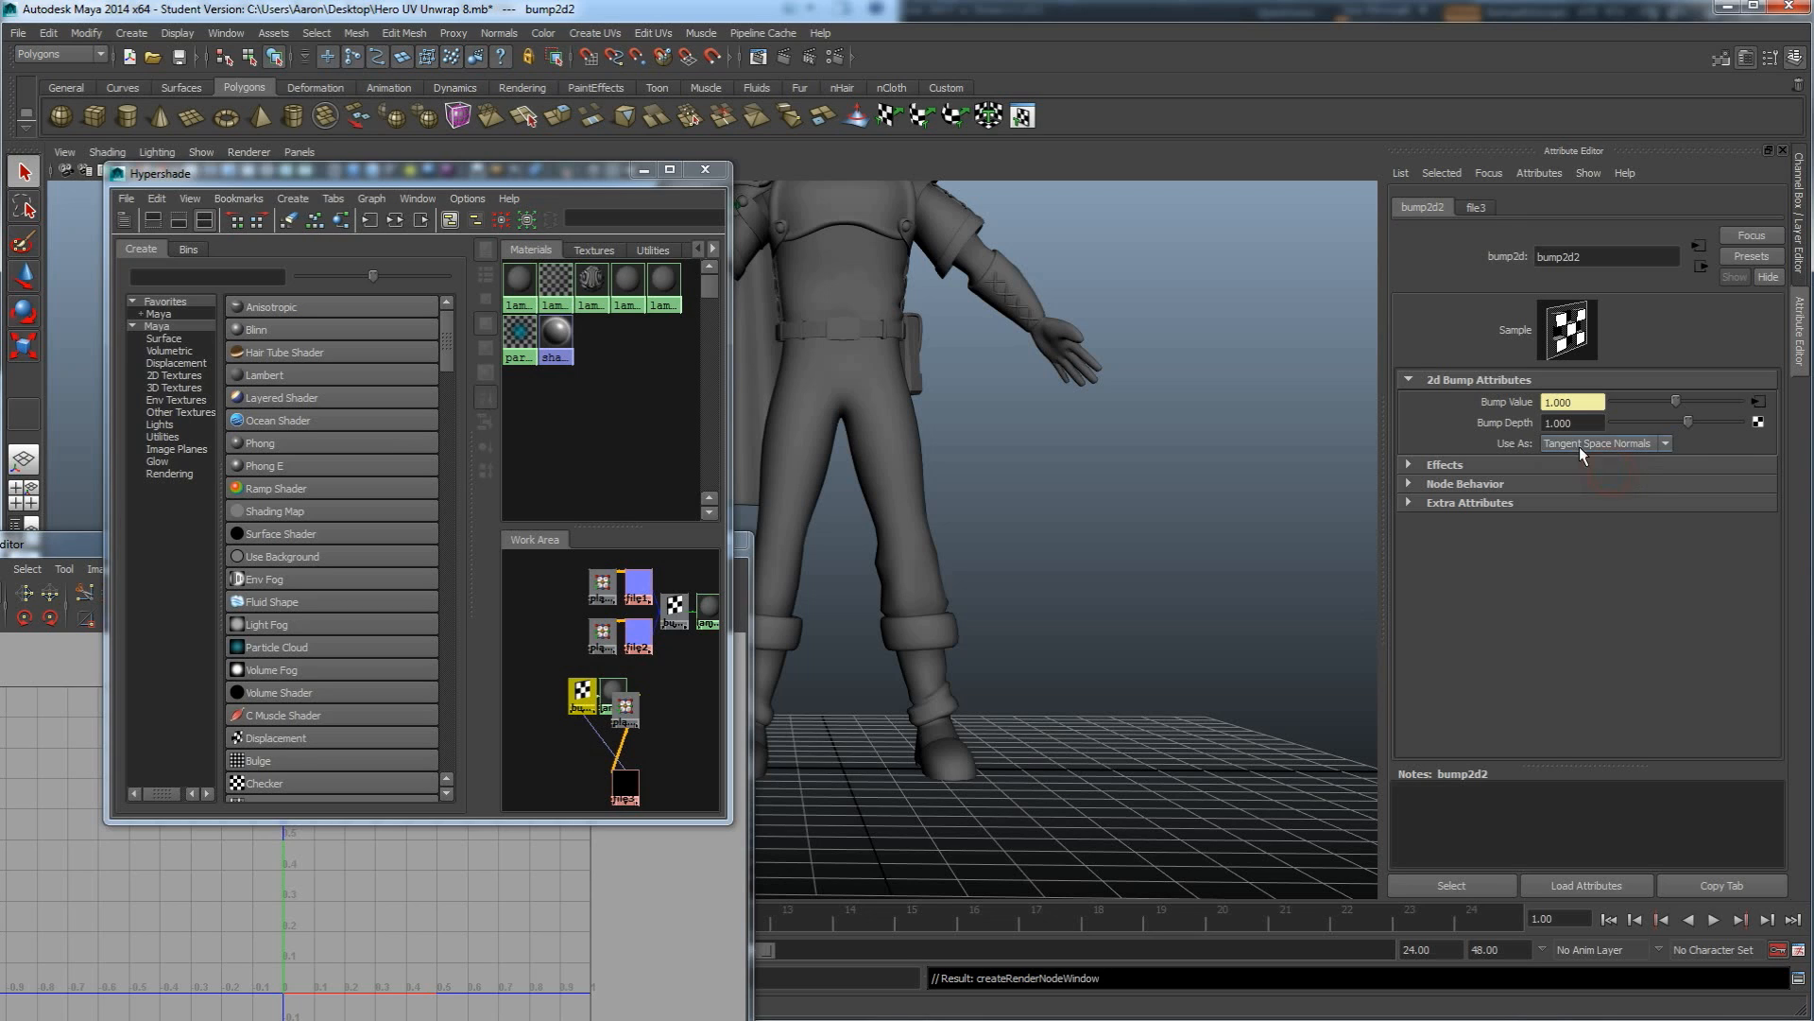
Connect a File texture to the bump node's Bump Depth and load Hero normal map.BMP from the Desktop into it.
{"action": "left_click", "coordinate": [1757, 424]}
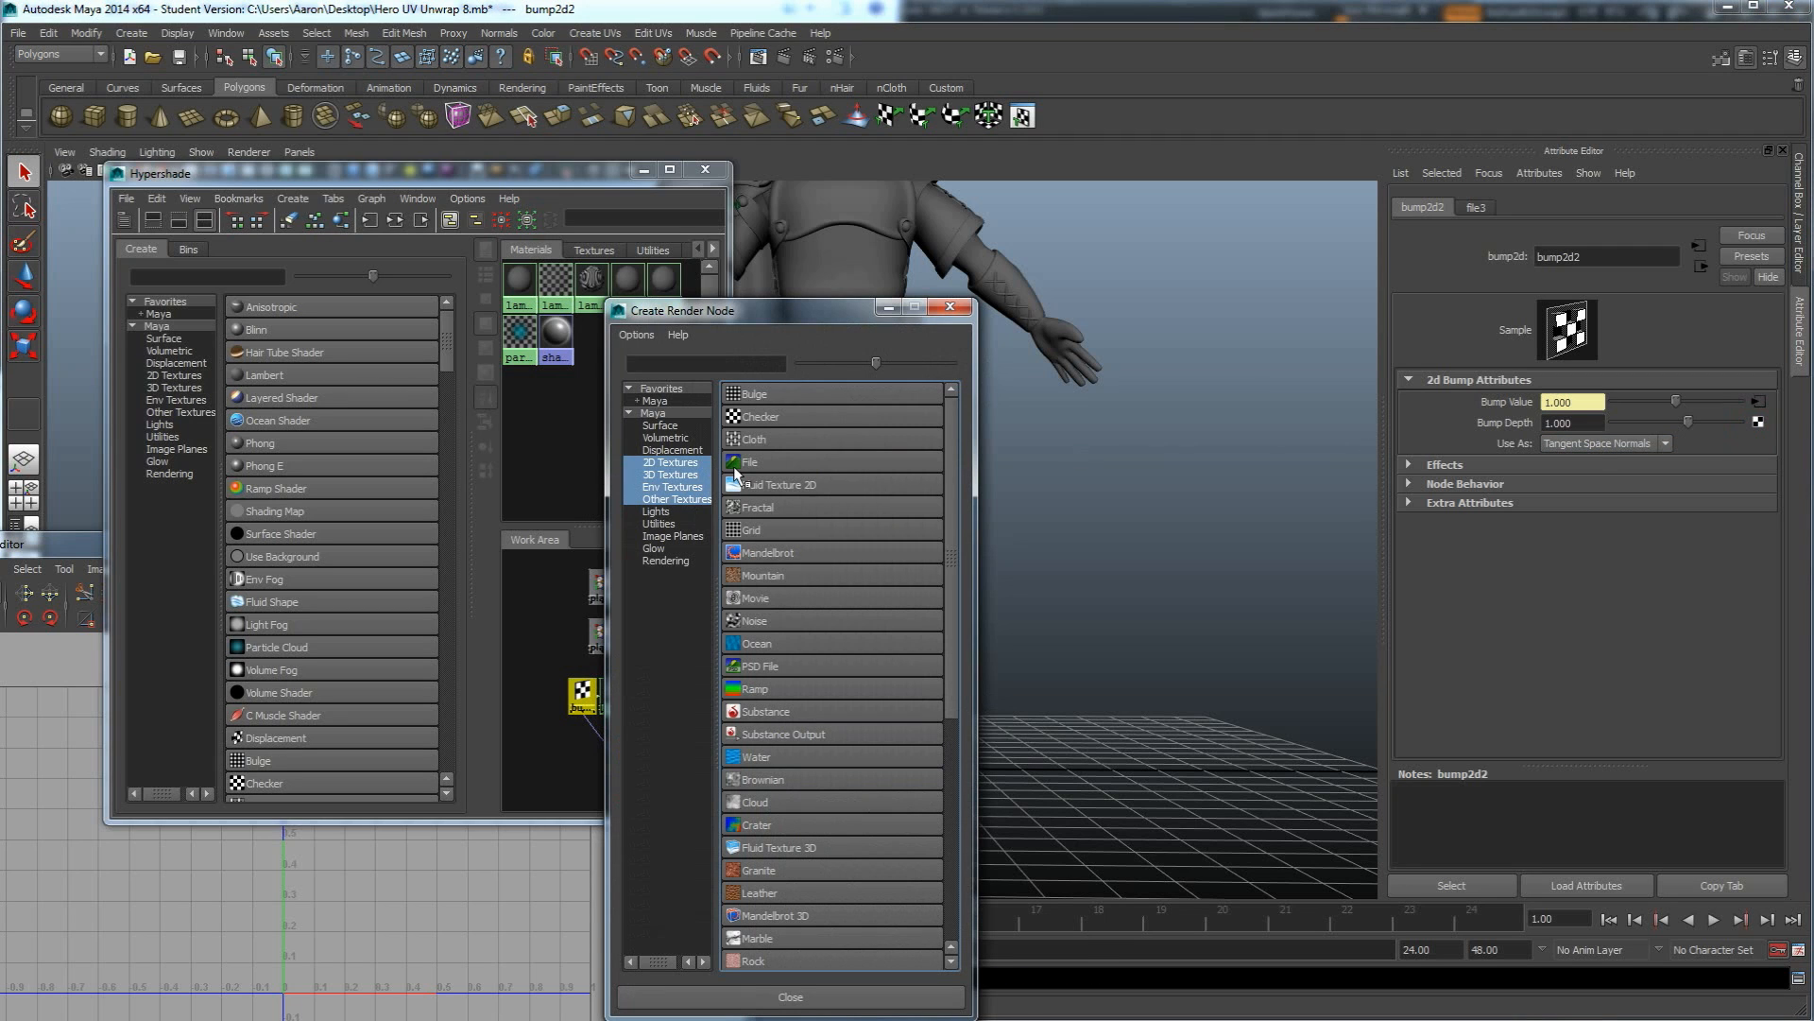
{"action": "left_click", "coordinate": [737, 467]}
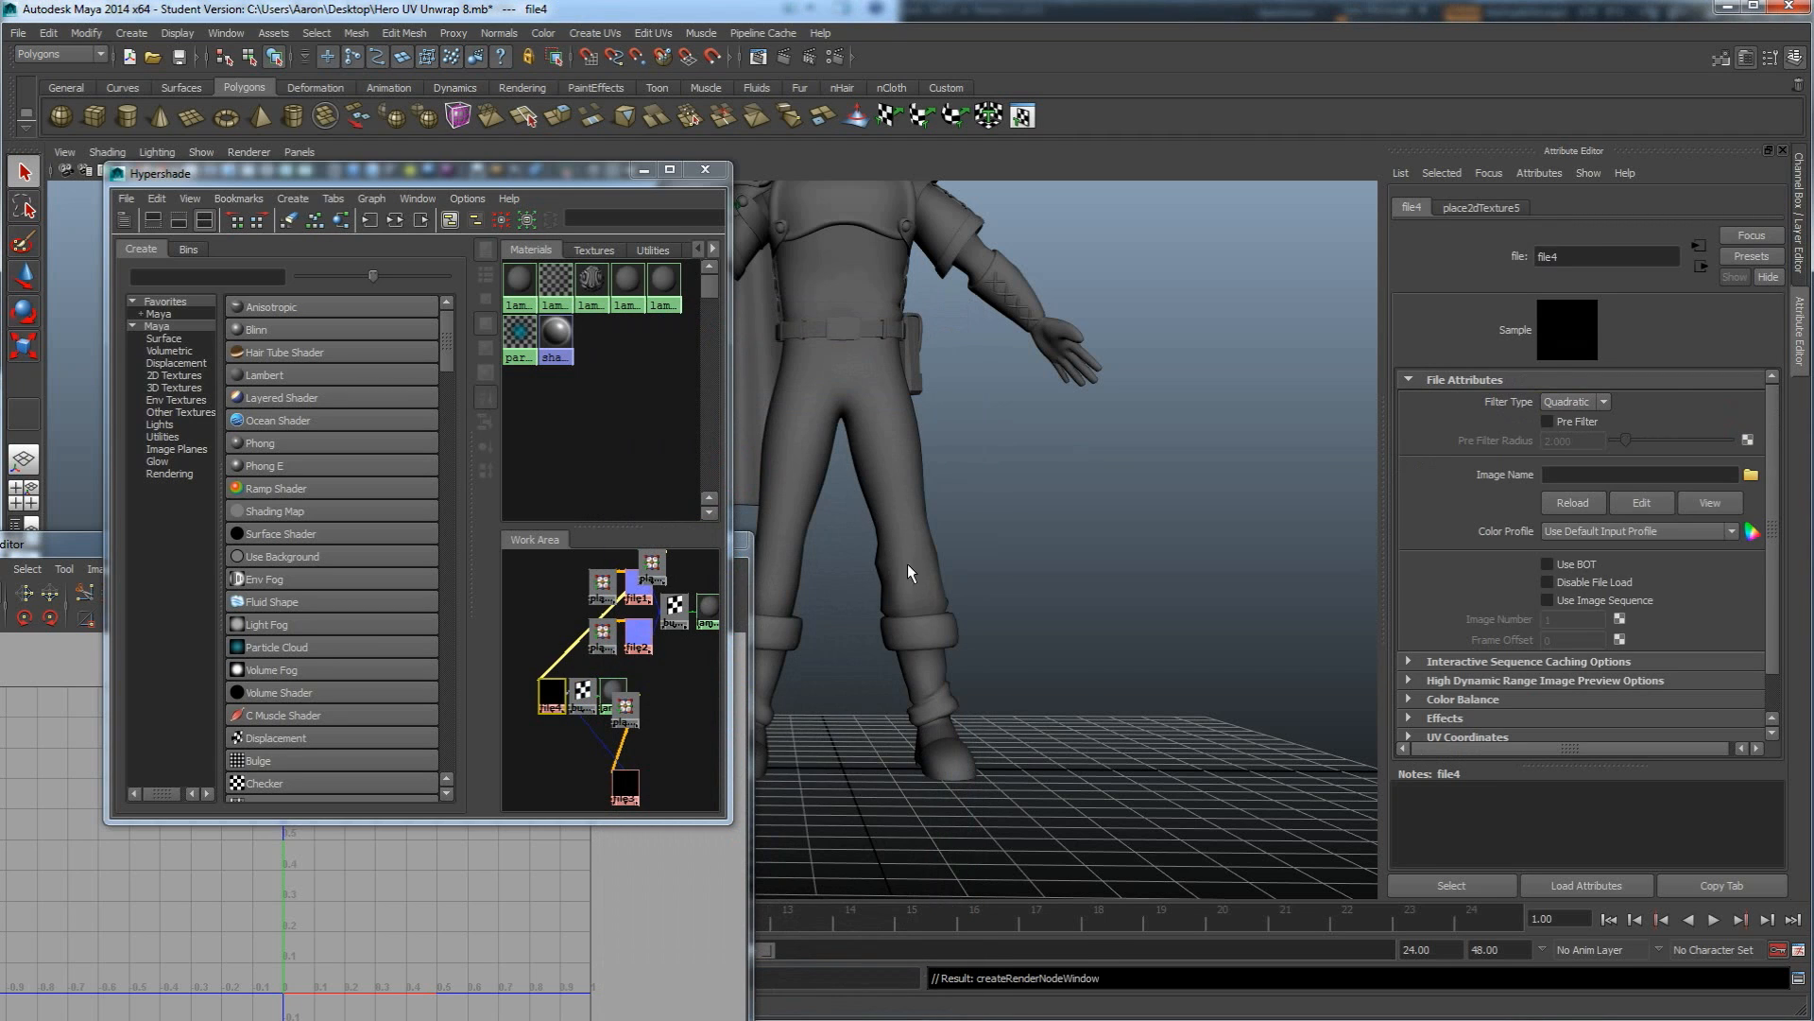
{"action": "left_click", "coordinate": [1750, 475]}
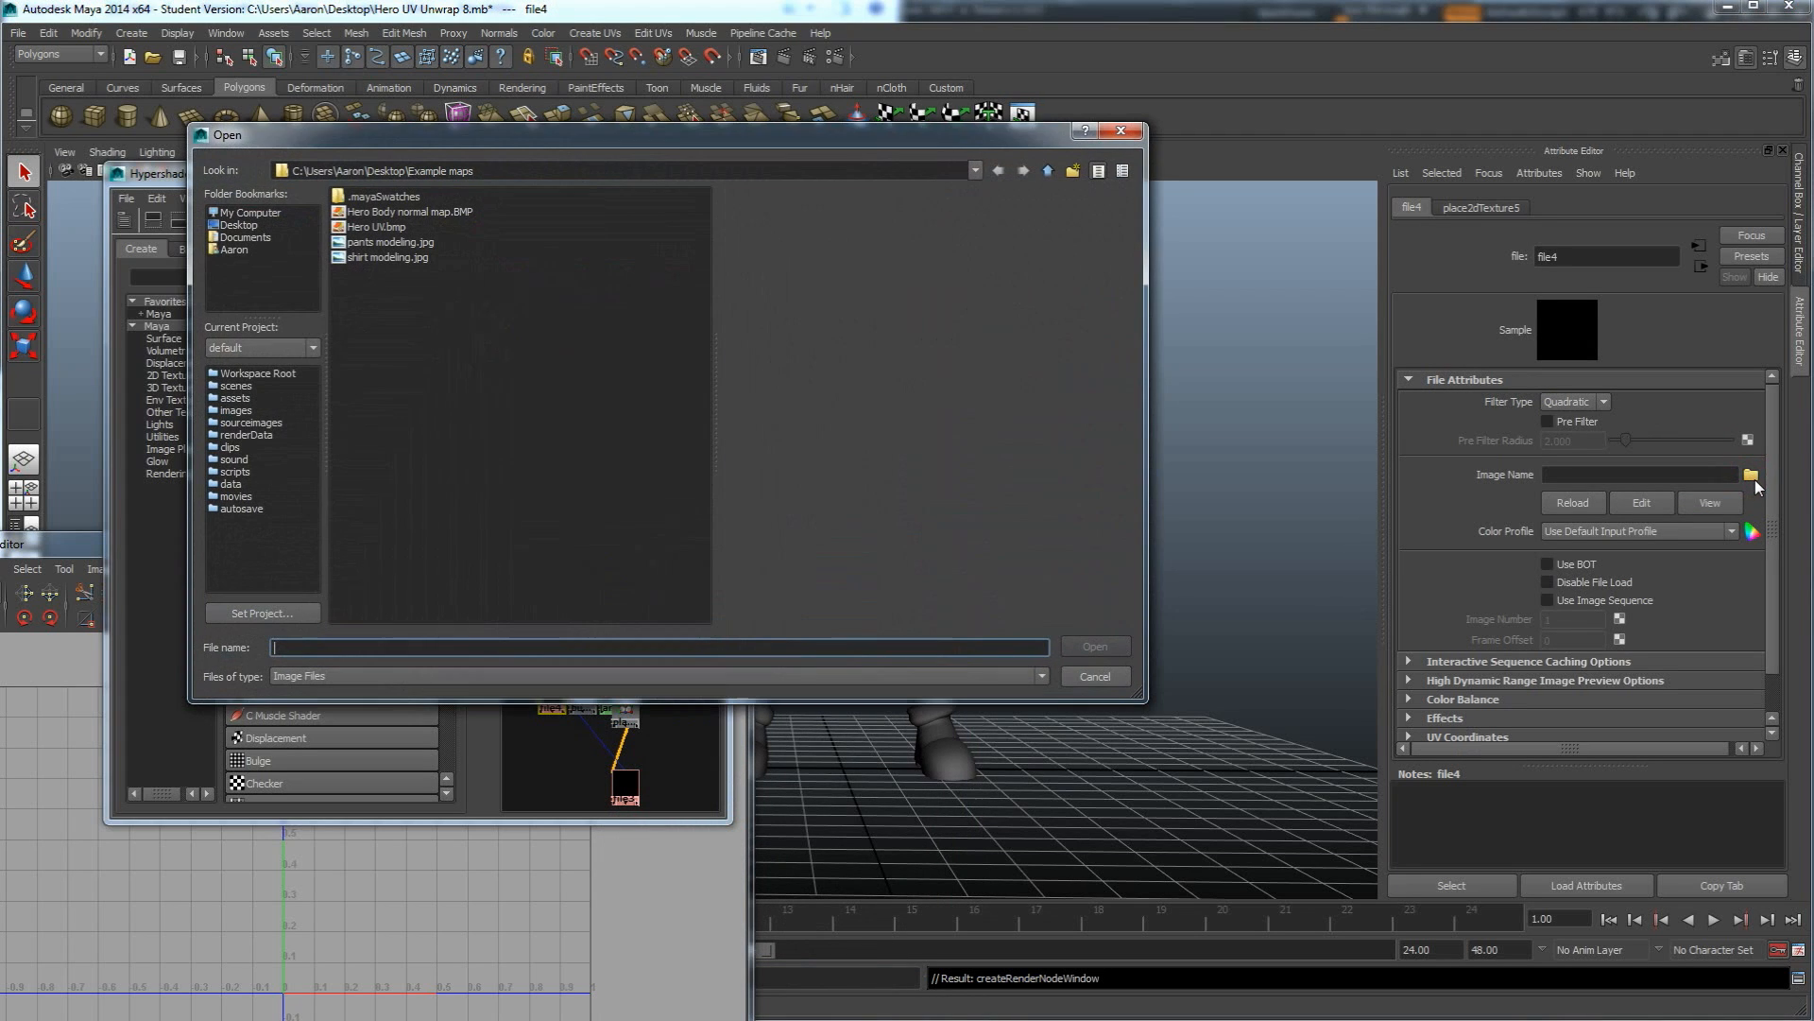
{"action": "left_click", "coordinate": [406, 211]}
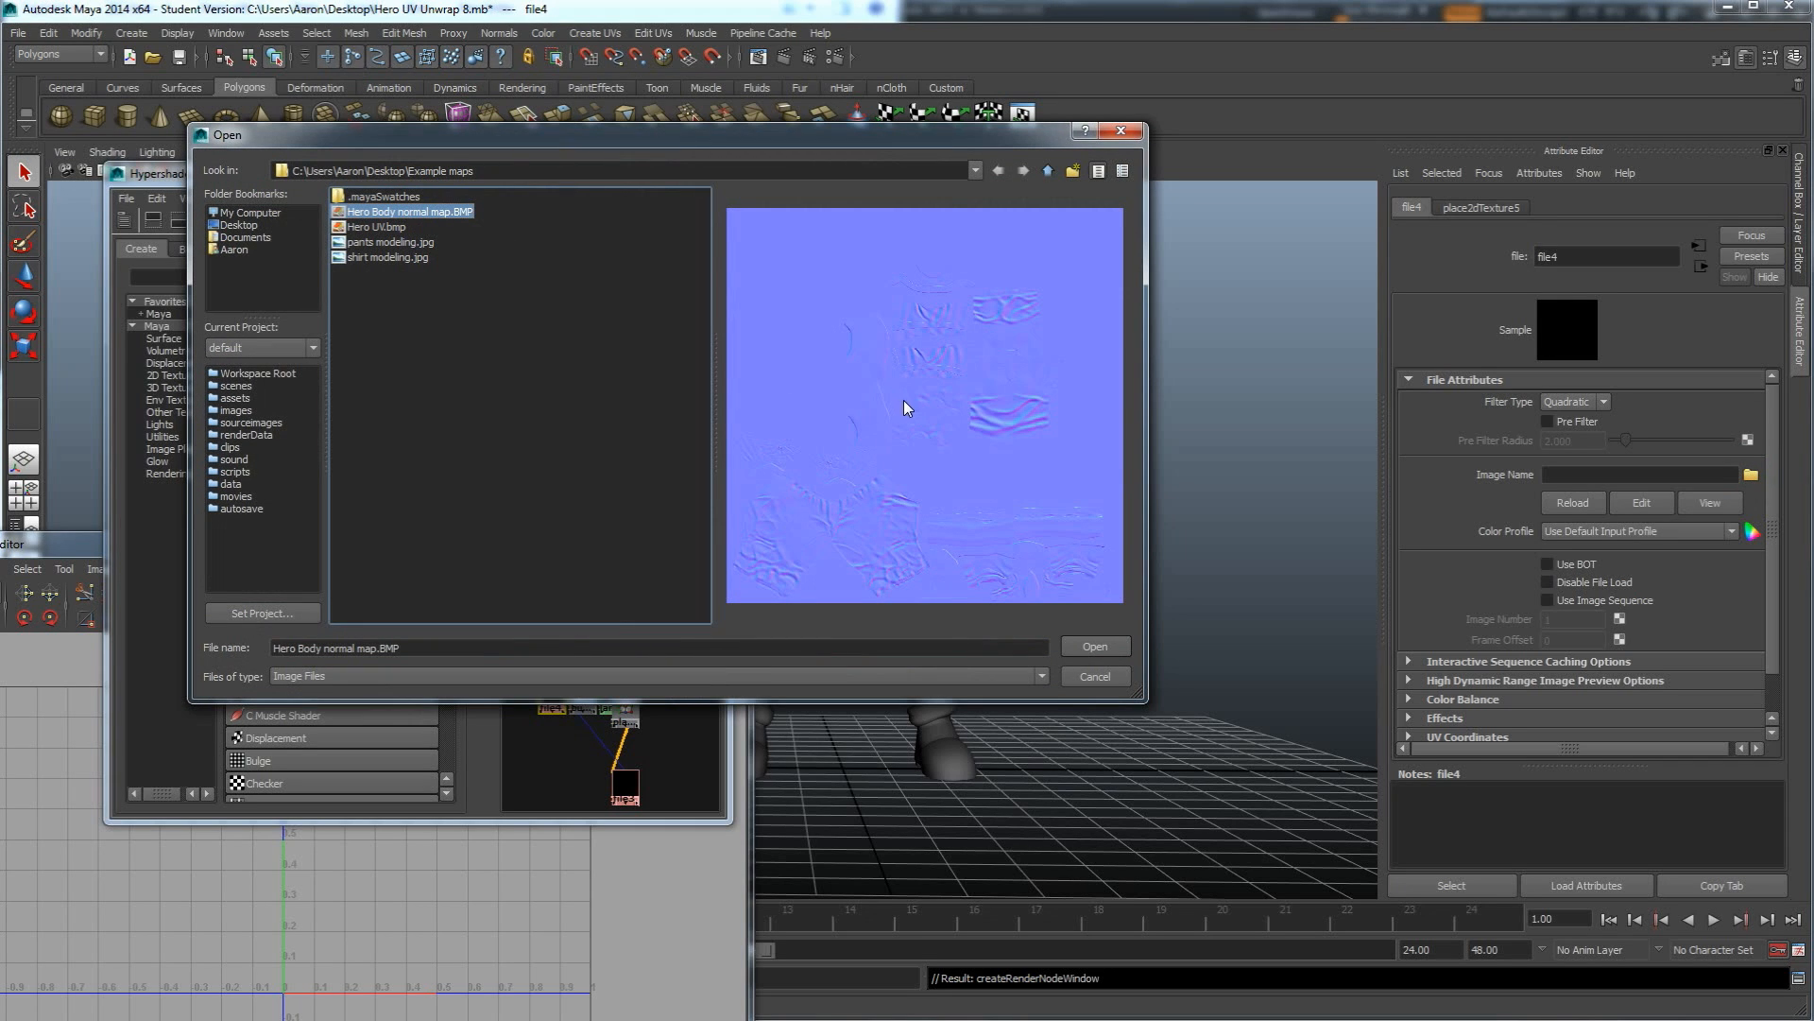
{"action": "left_click", "coordinate": [234, 226]}
{"action": "left_click", "coordinate": [383, 242]}
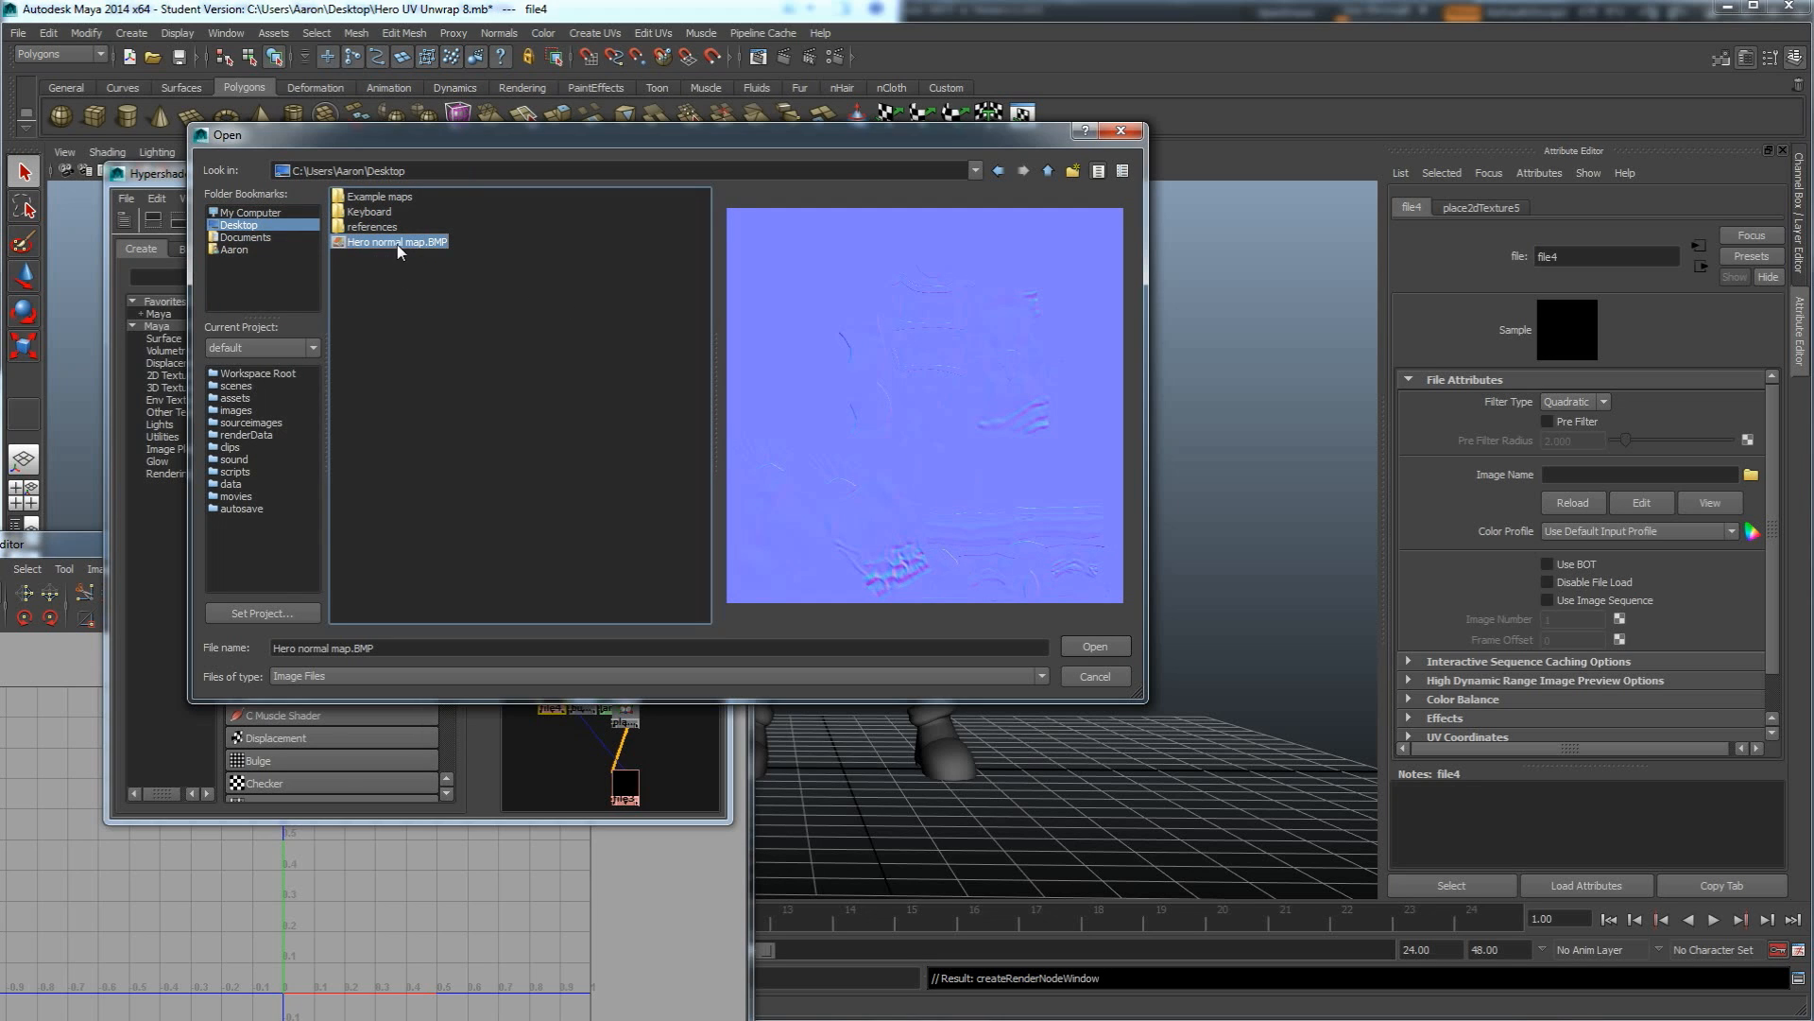
{"action": "left_click", "coordinate": [1114, 648]}
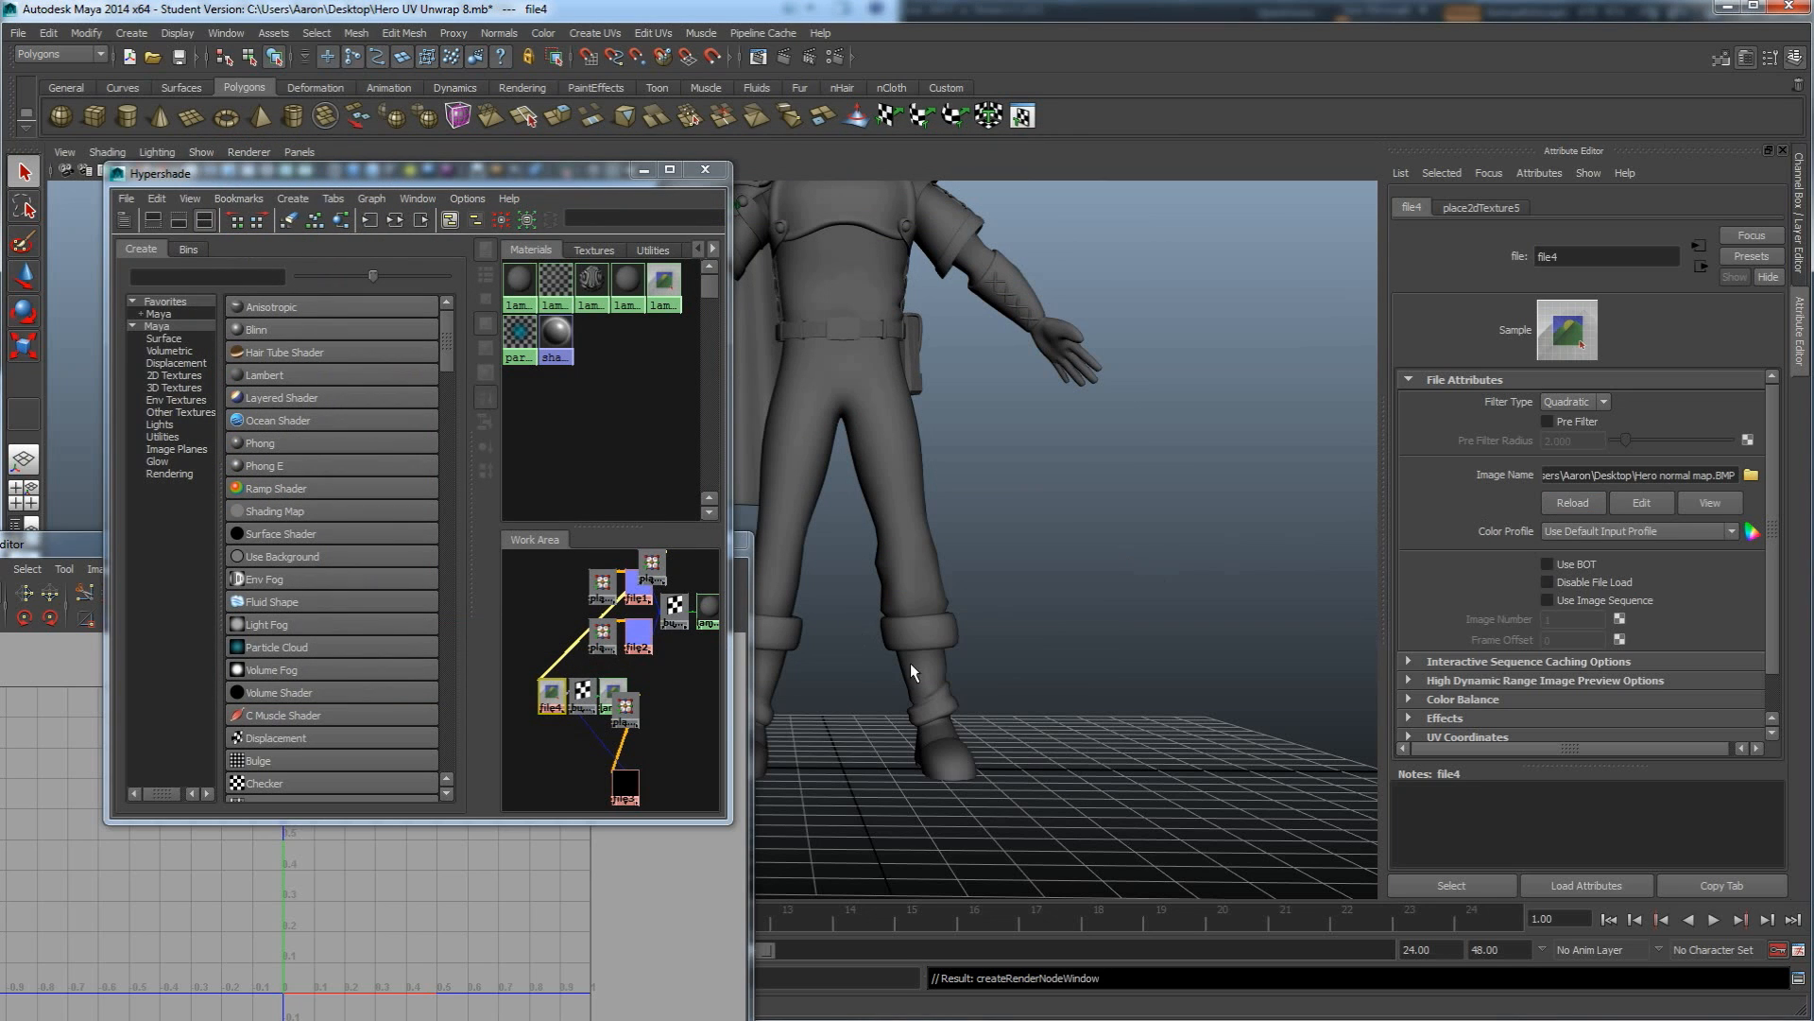
Arrange the new Lambert's texture, placement, bump and material nodes into a tidy left-to-right network in the work area.
{"action": "left_click_drag", "start_coordinate": [625, 707], "coordinate": [590, 786]}
{"action": "left_click_drag", "start_coordinate": [583, 695], "coordinate": [555, 733]}
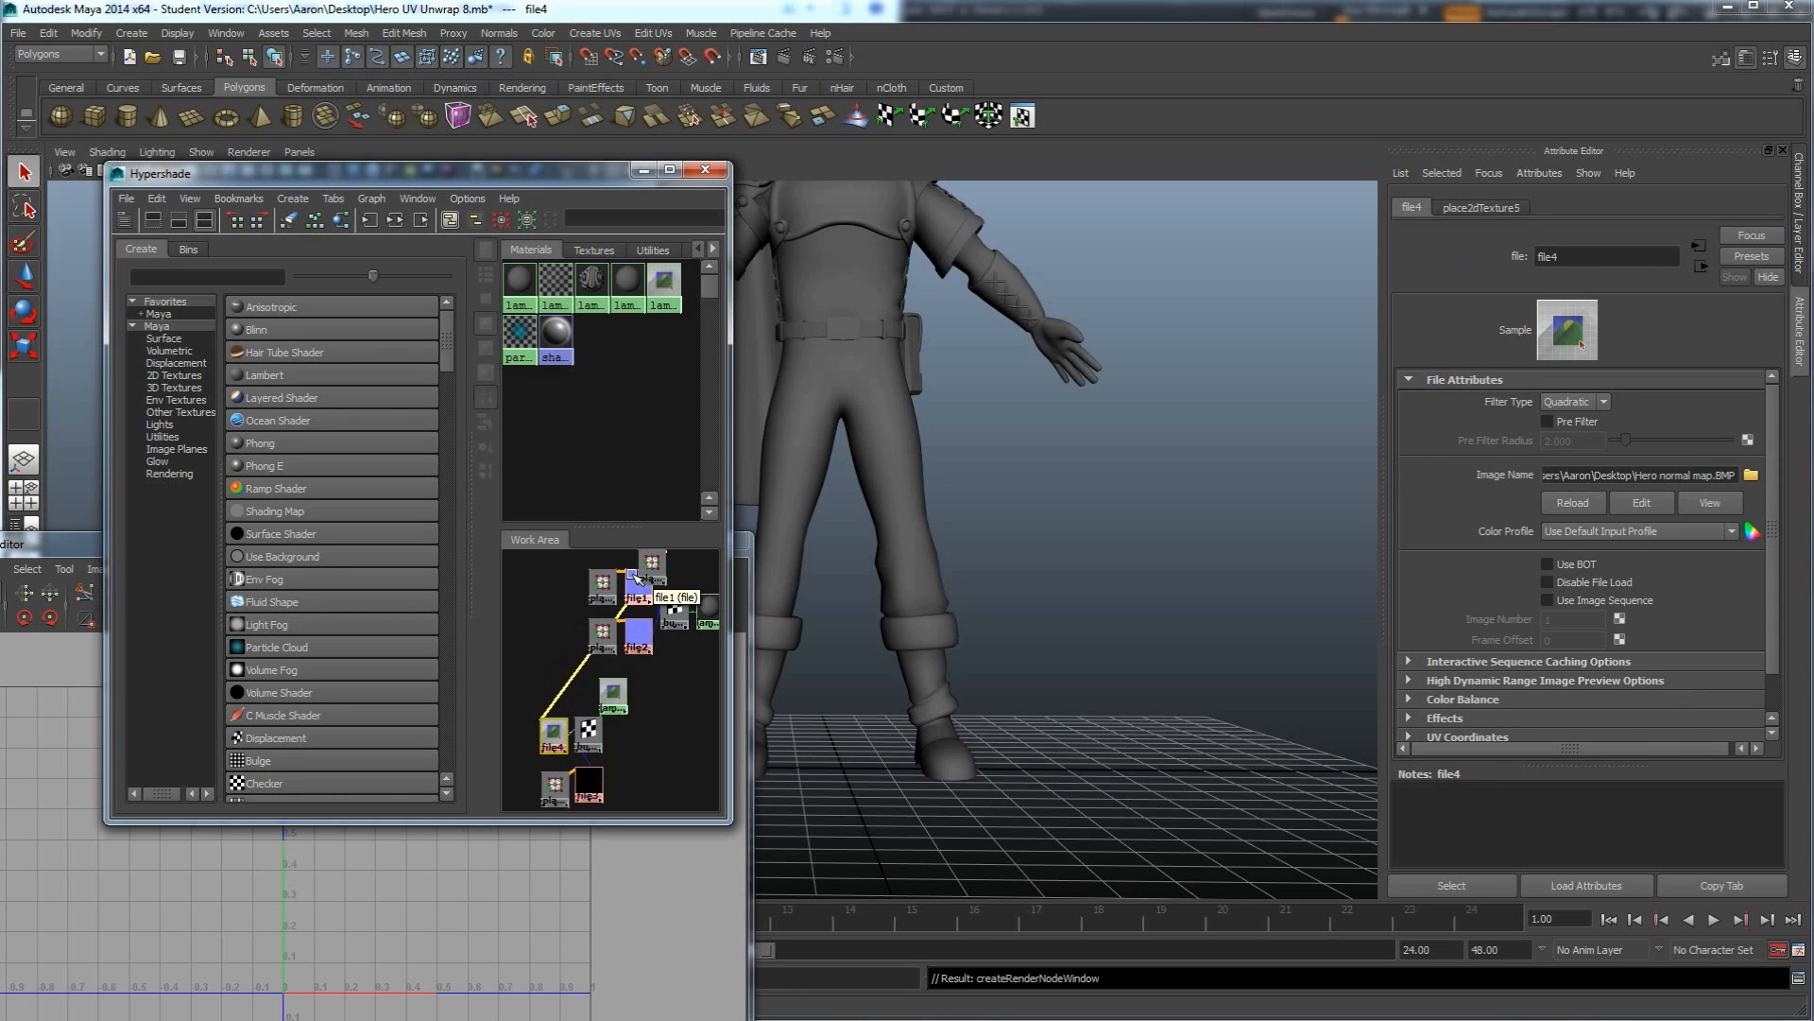
{"action": "left_click_drag", "start_coordinate": [651, 564], "coordinate": [517, 735]}
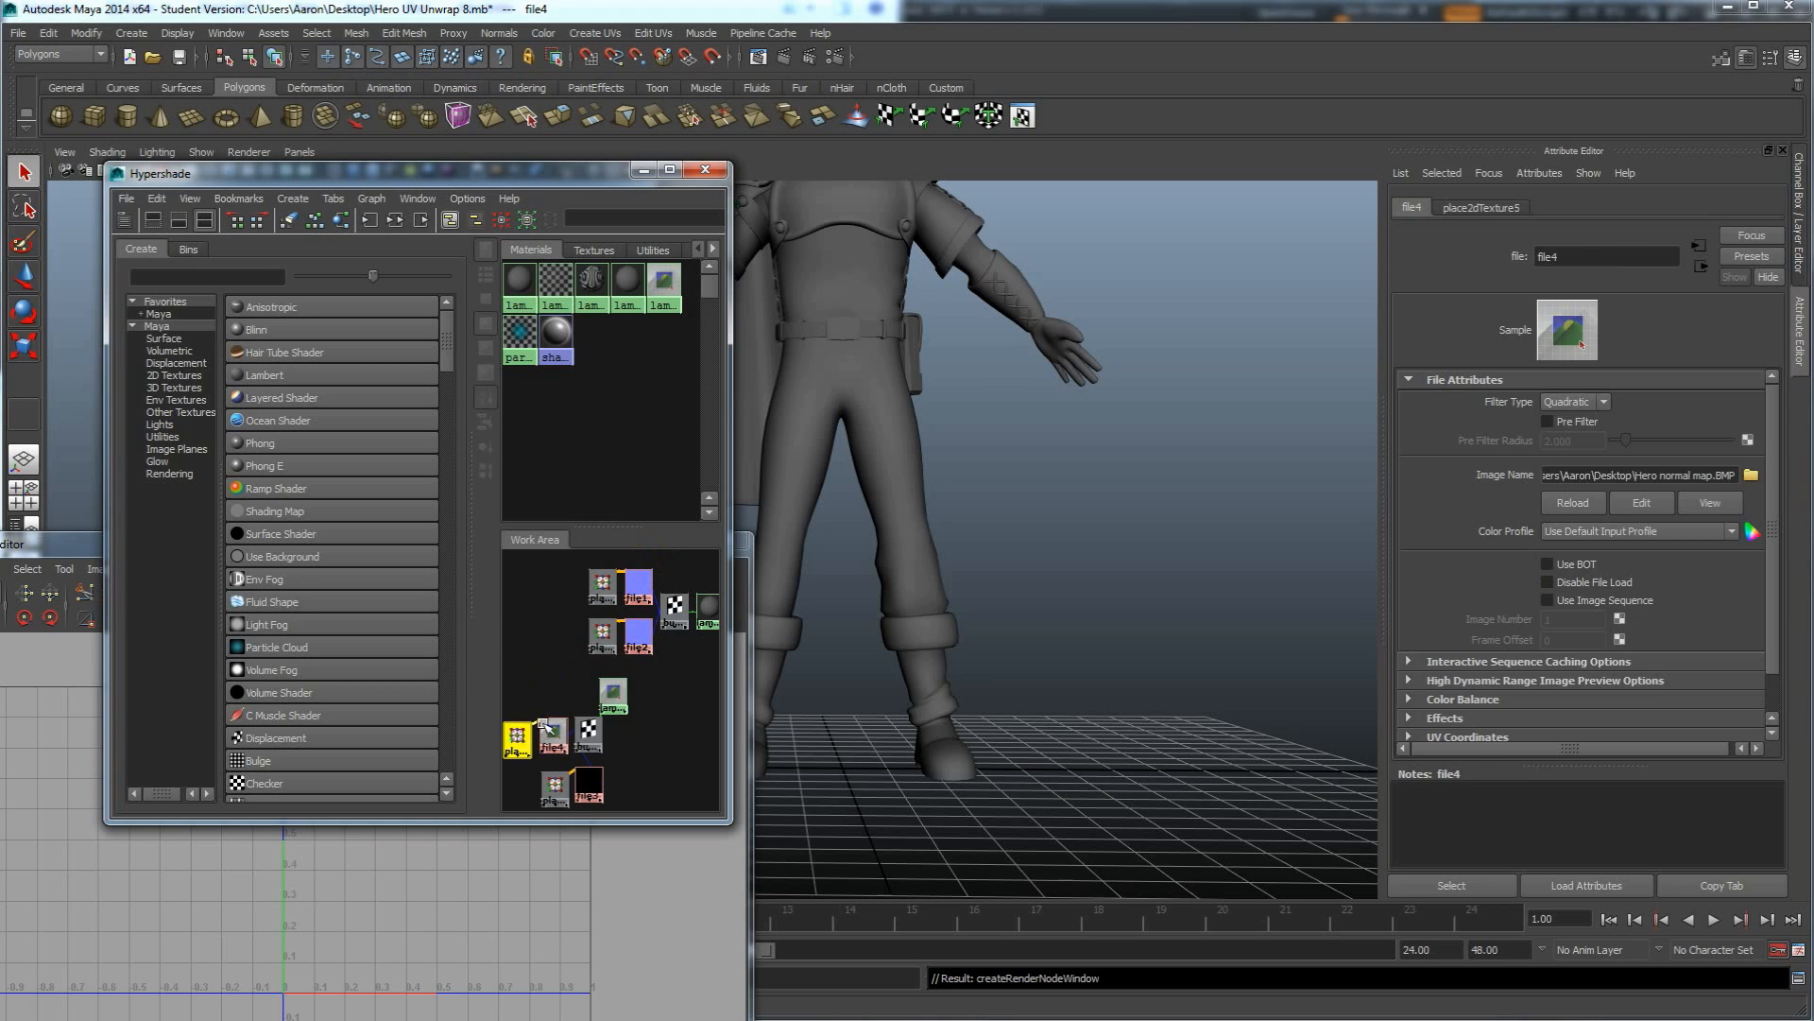
{"action": "left_click_drag", "start_coordinate": [613, 694], "coordinate": [679, 759]}
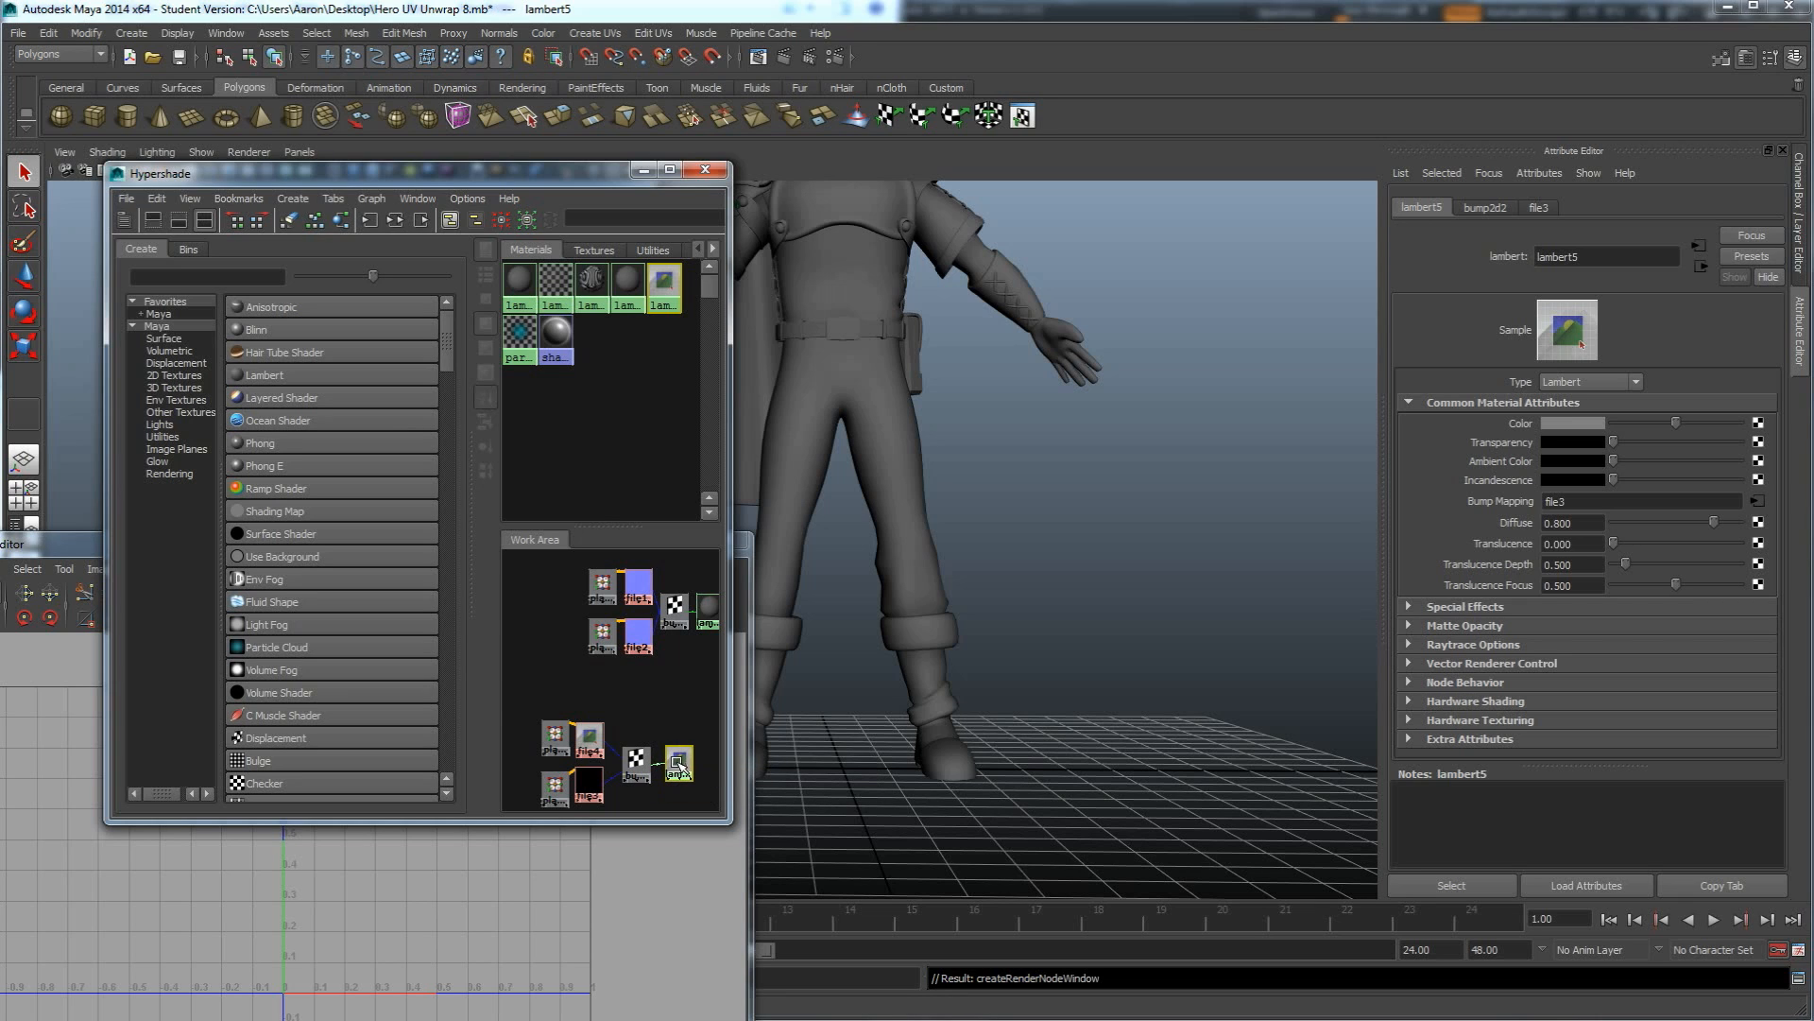
{"action": "right_click_drag", "start_coordinate": [680, 765], "coordinate": [609, 784]}
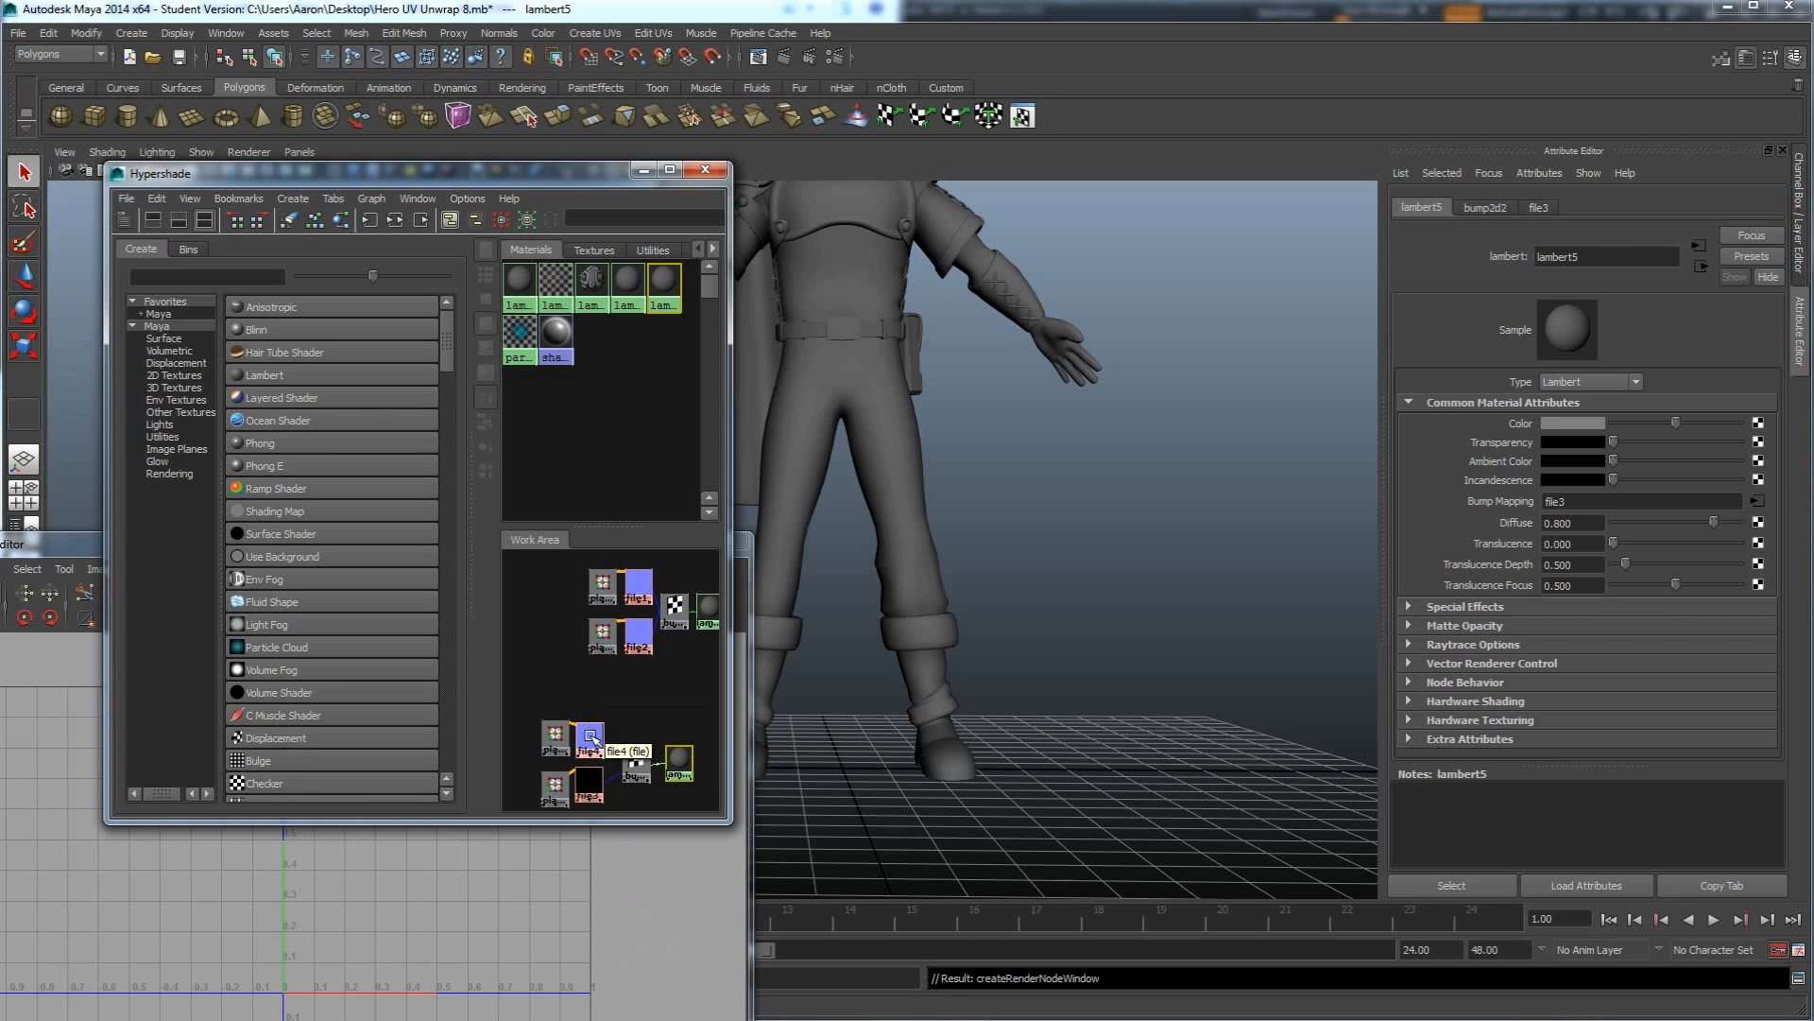
{"action": "middle_click_drag", "start_coordinate": [655, 719], "coordinate": [648, 657], "text": "alt"}
{"action": "scroll", "coordinate": [645, 691], "scroll_direction": "up", "scroll_amount": 3}
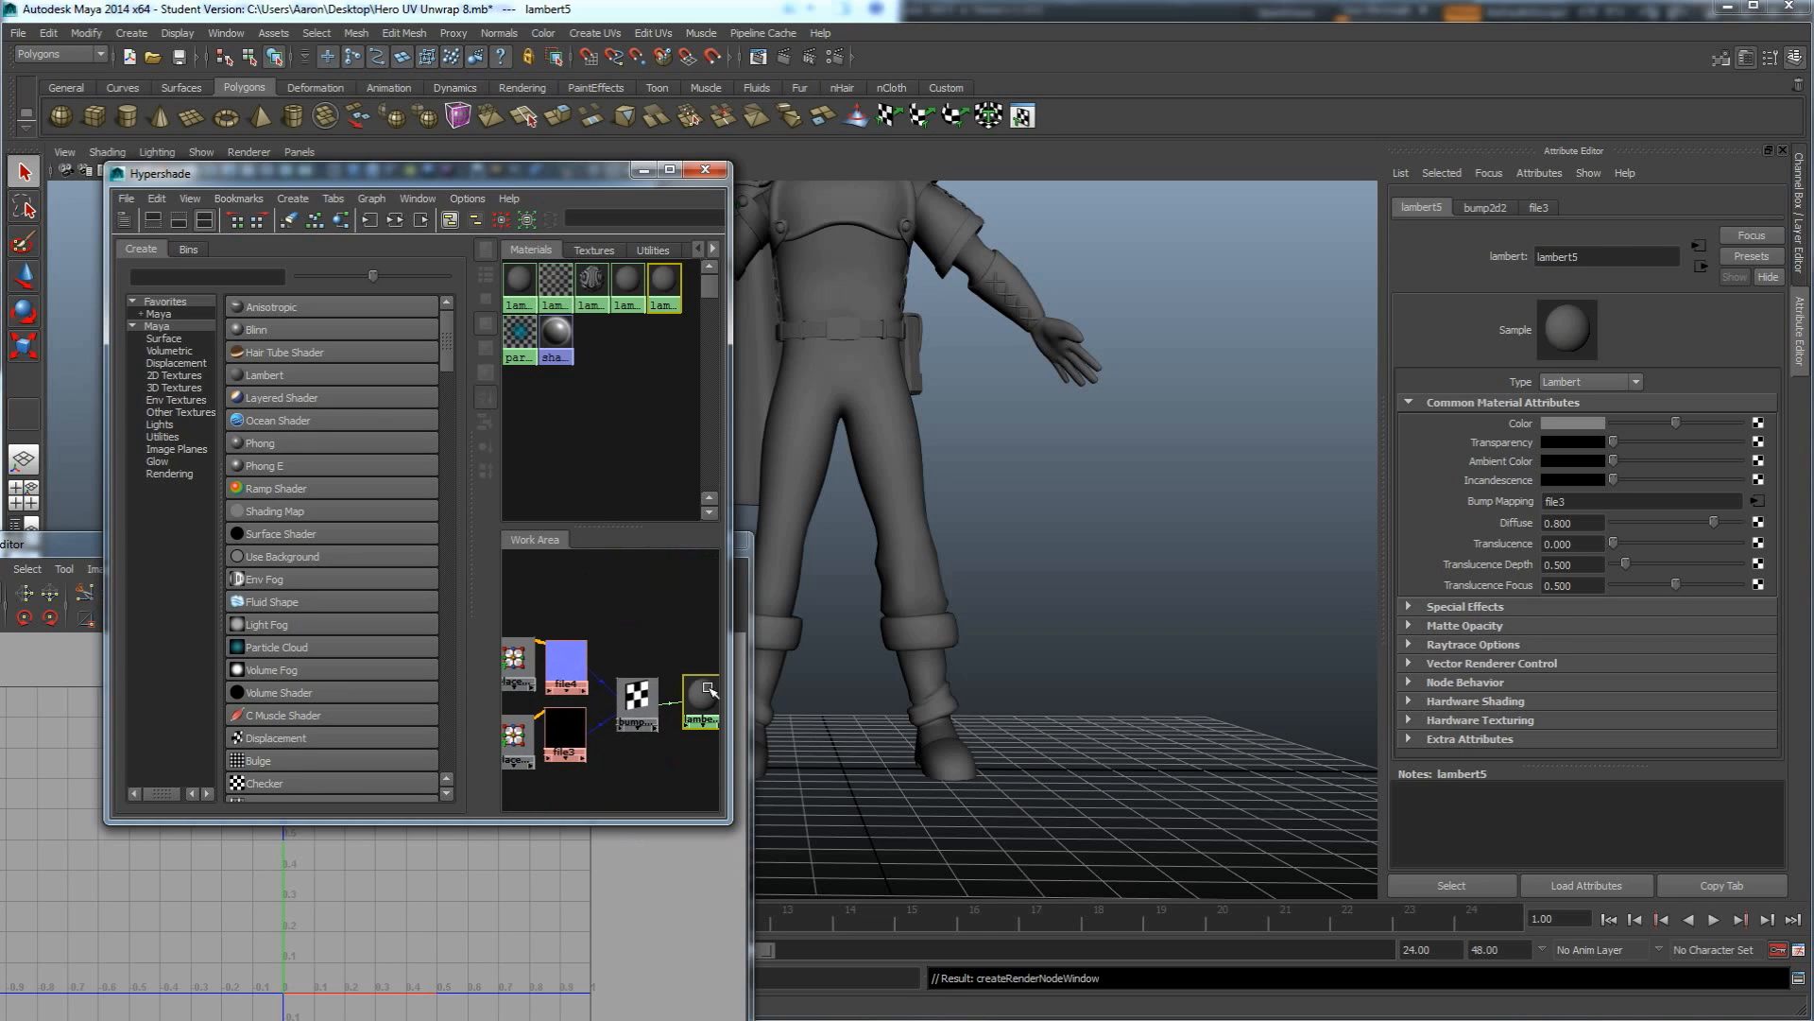
Widen the Hypershade, move it clear of the character and assign the new Lambert to the imported ZBrush body mesh.
{"action": "left_click_drag", "start_coordinate": [730, 713], "coordinate": [877, 724]}
{"action": "middle_click_drag", "start_coordinate": [697, 605], "coordinate": [765, 591], "text": "alt"}
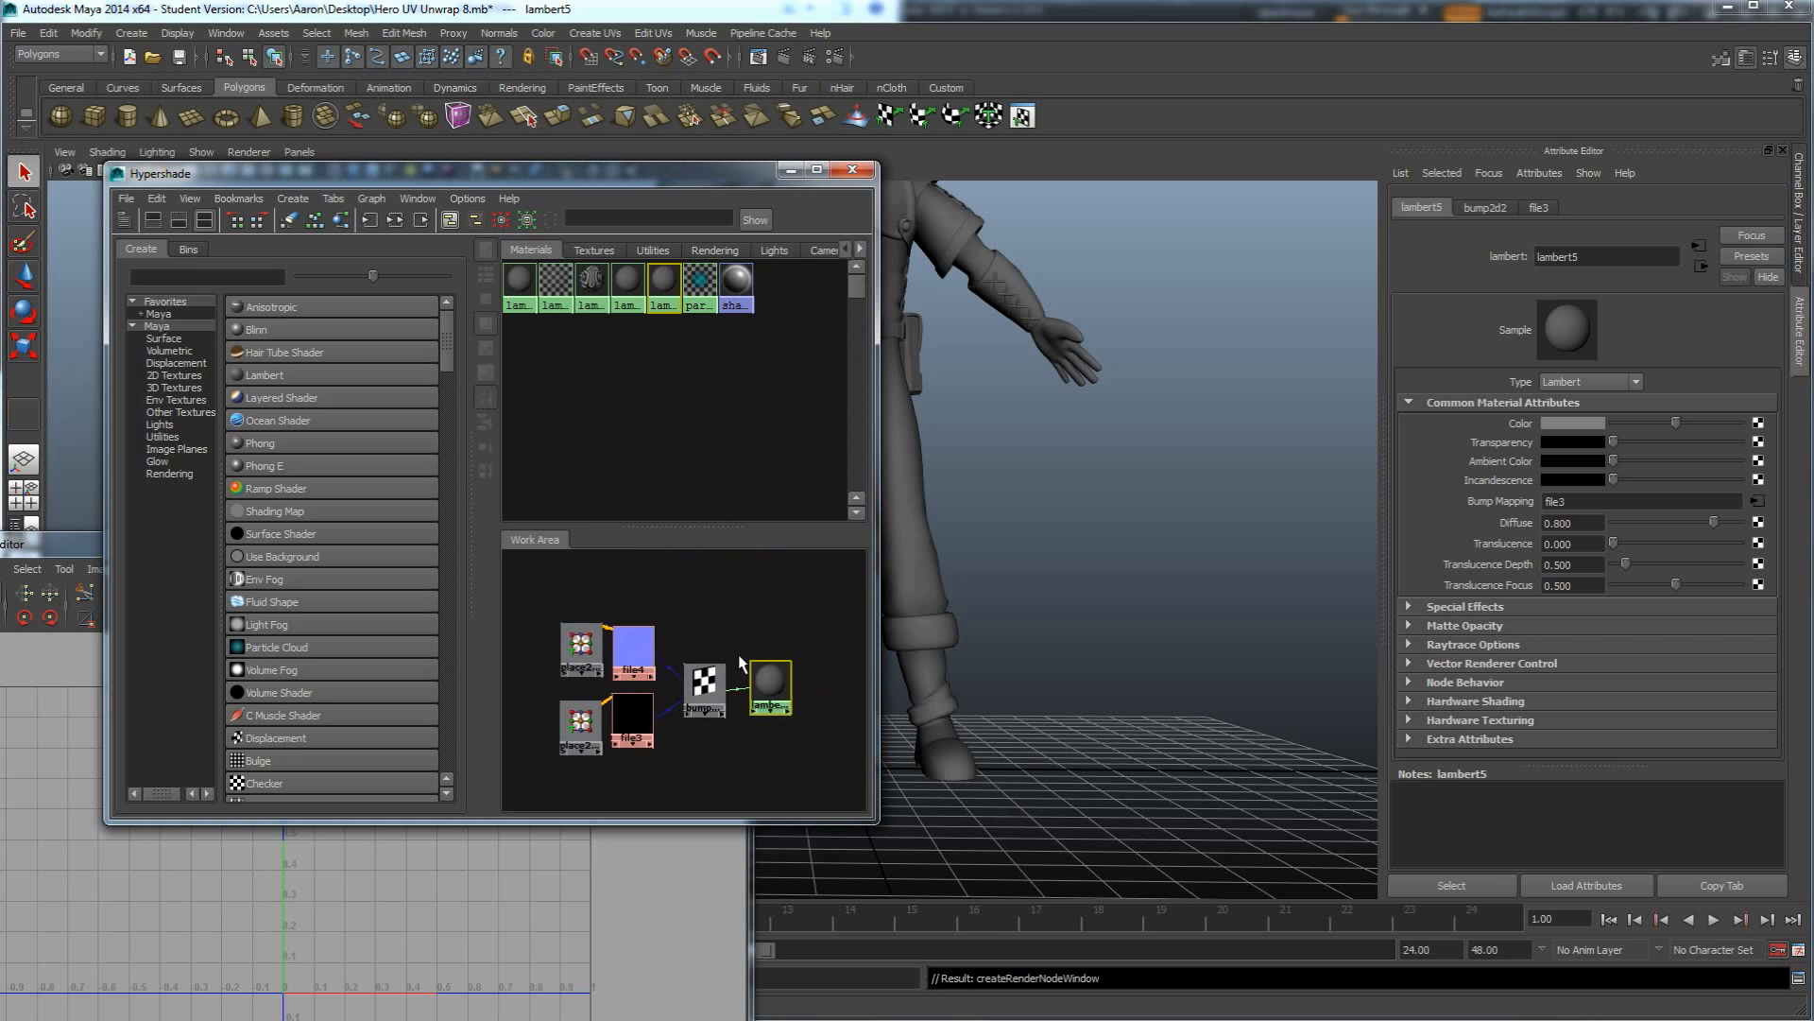
{"action": "scroll", "coordinate": [740, 661], "scroll_direction": "up", "scroll_amount": 2}
{"action": "left_click_drag", "start_coordinate": [699, 178], "coordinate": [382, 176]}
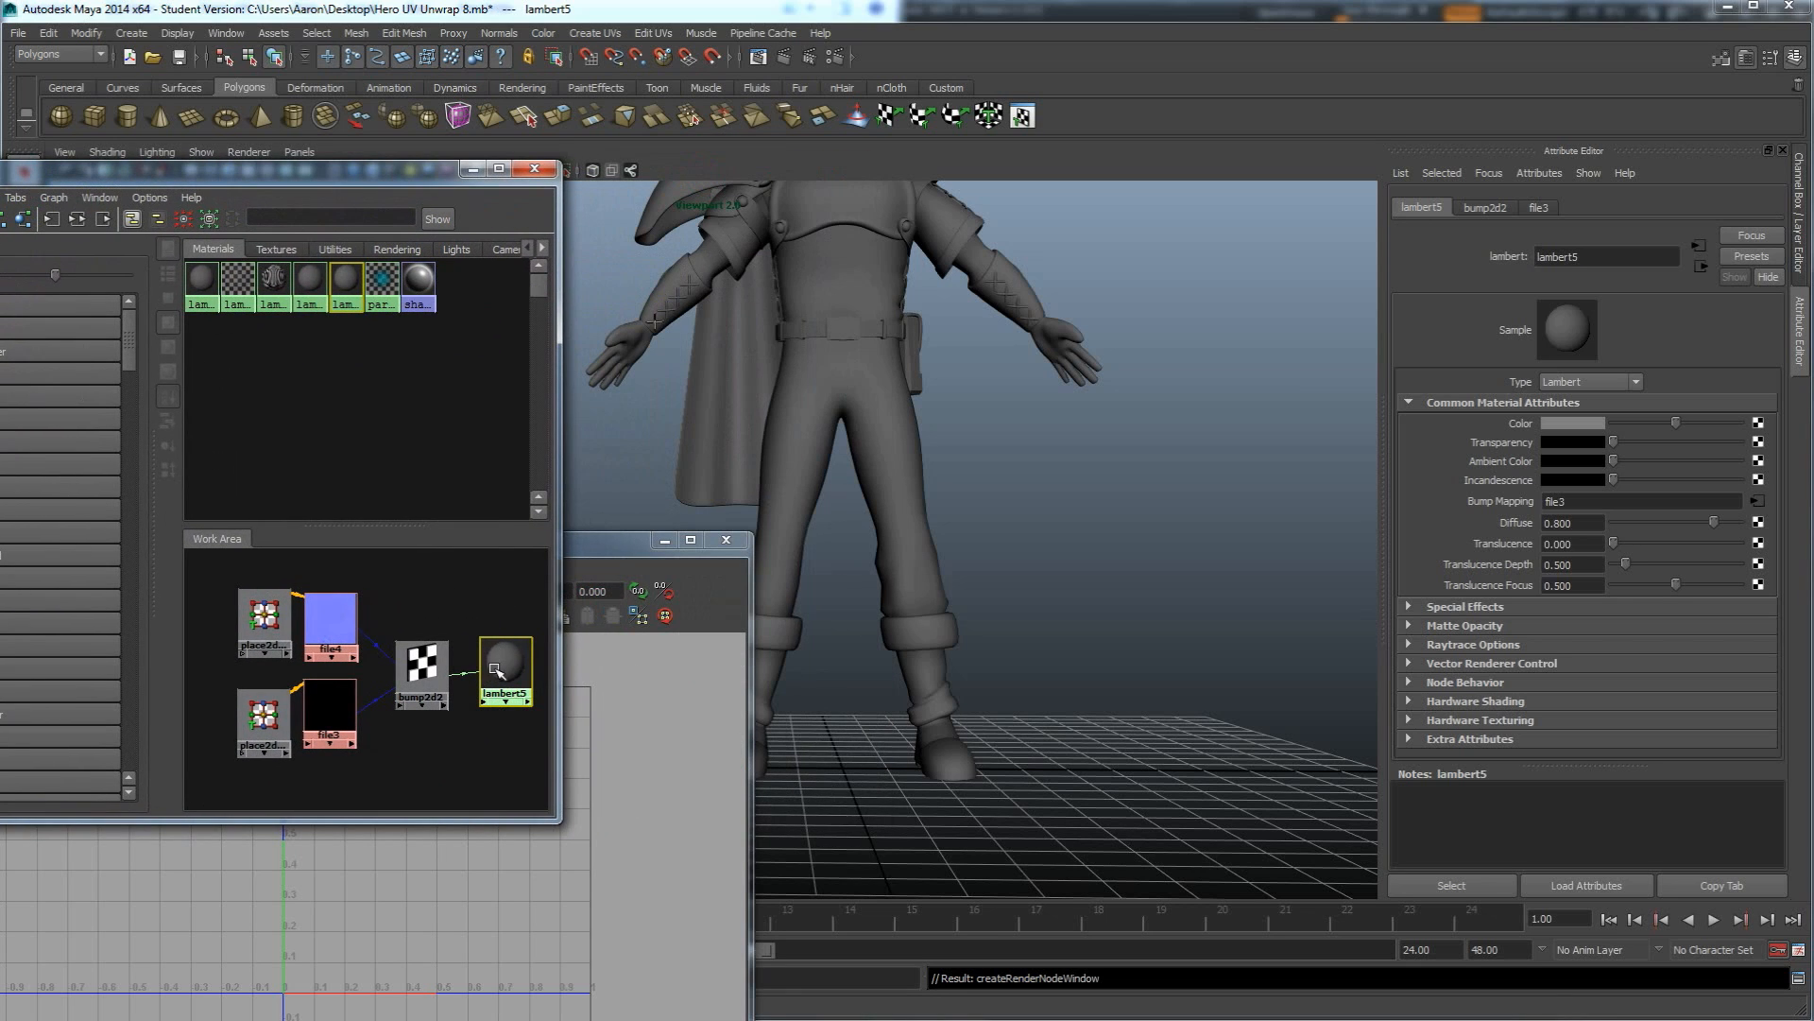
{"action": "middle_click_drag", "start_coordinate": [498, 669], "coordinate": [848, 386]}
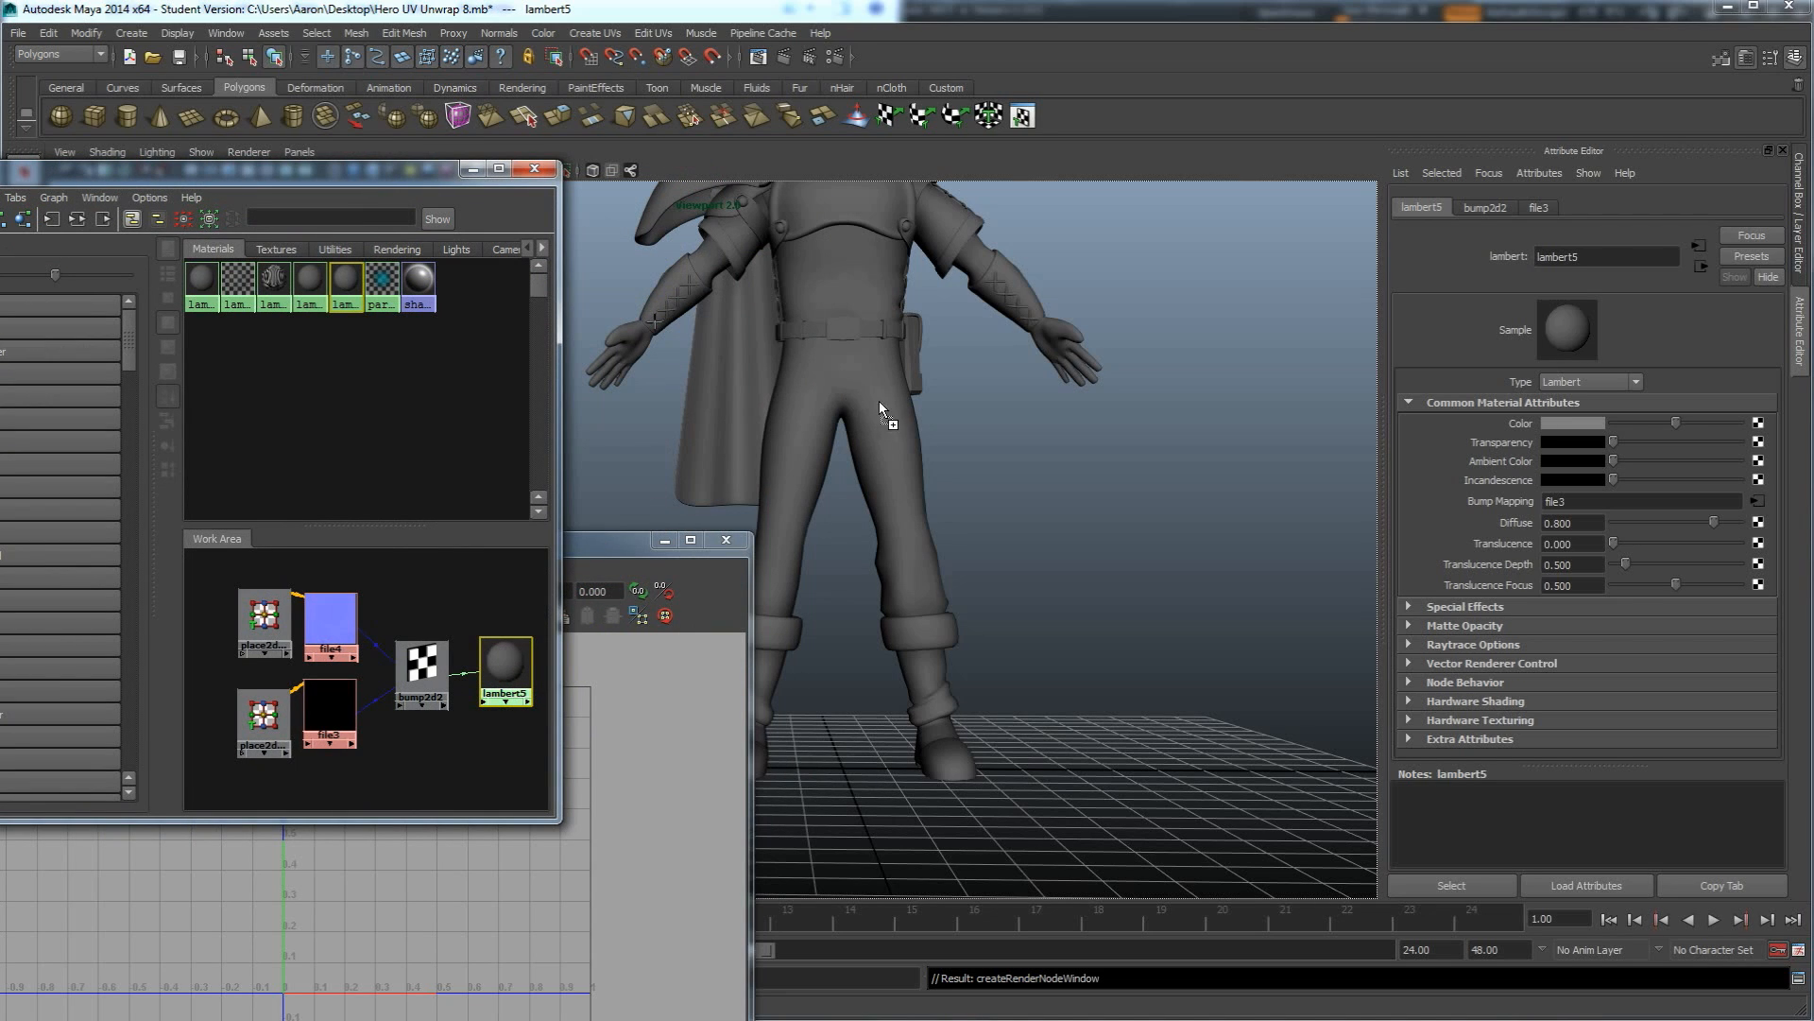
{"action": "middle_click_drag", "start_coordinate": [885, 445], "coordinate": [883, 444]}
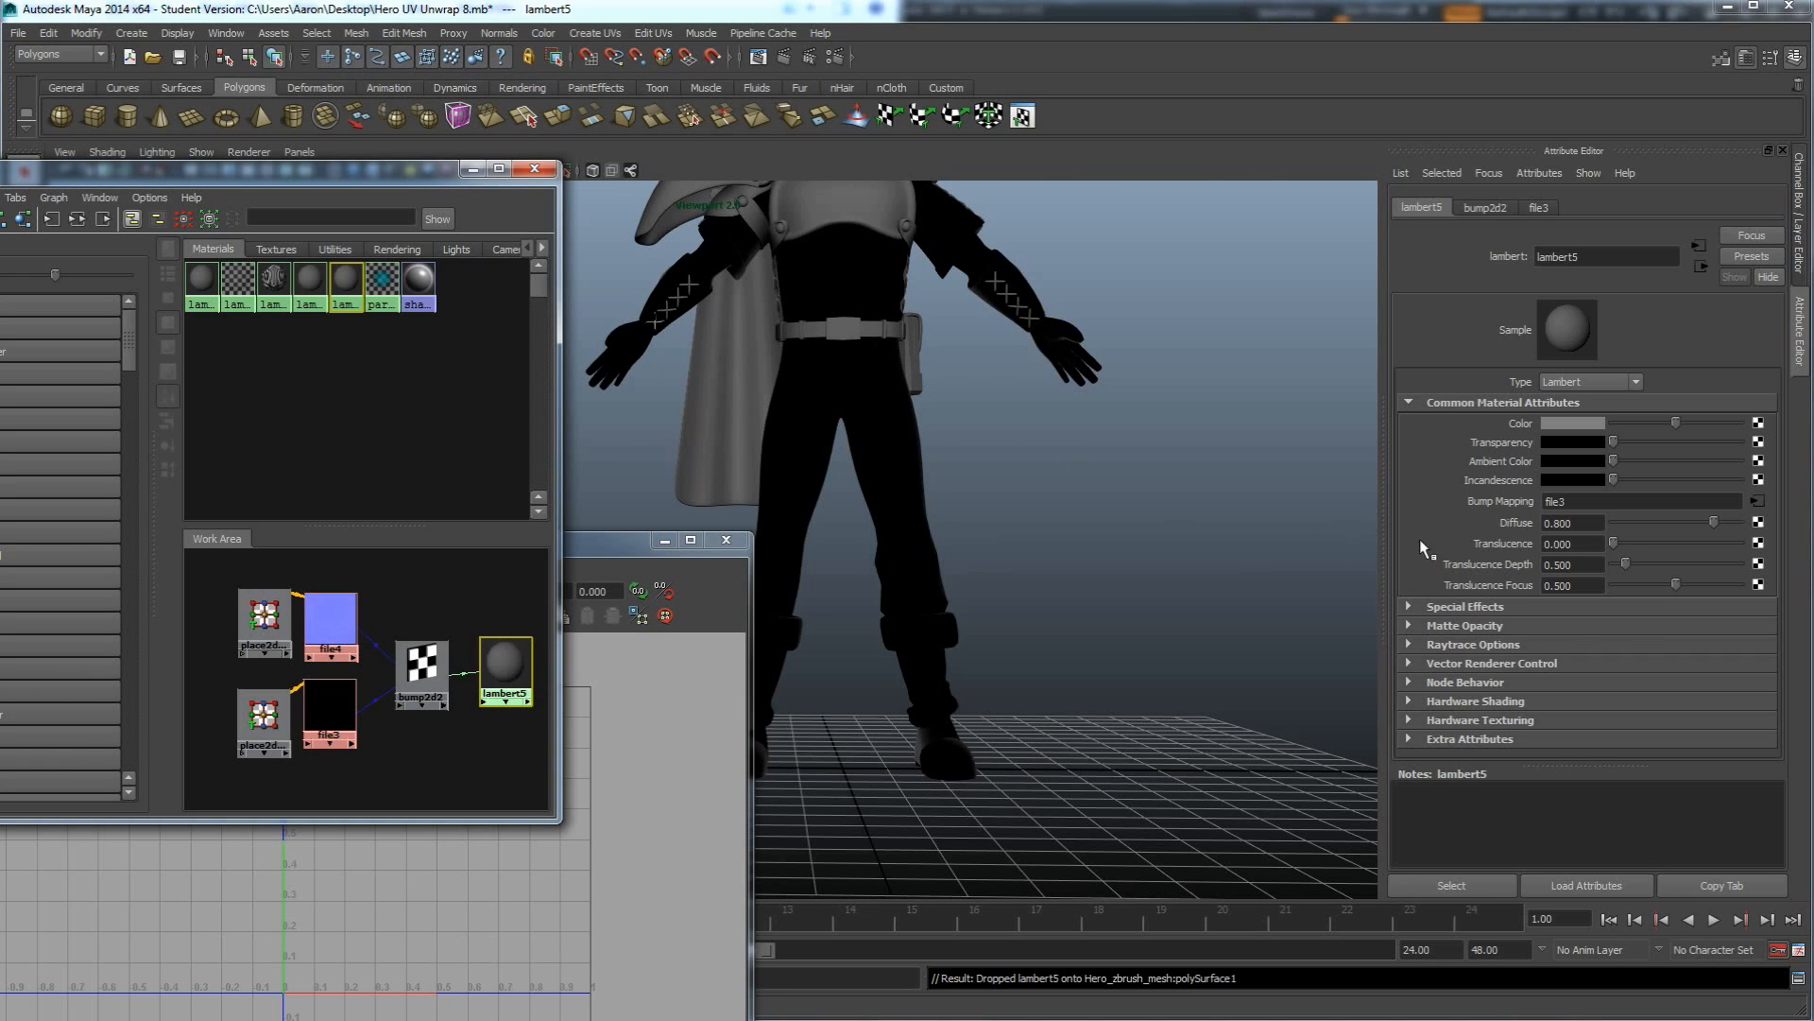
Load Hero normal map.BMP from the Desktop into the empty File texture connected to the Lambert's bump mapping.
{"action": "left_click", "coordinate": [1758, 501]}
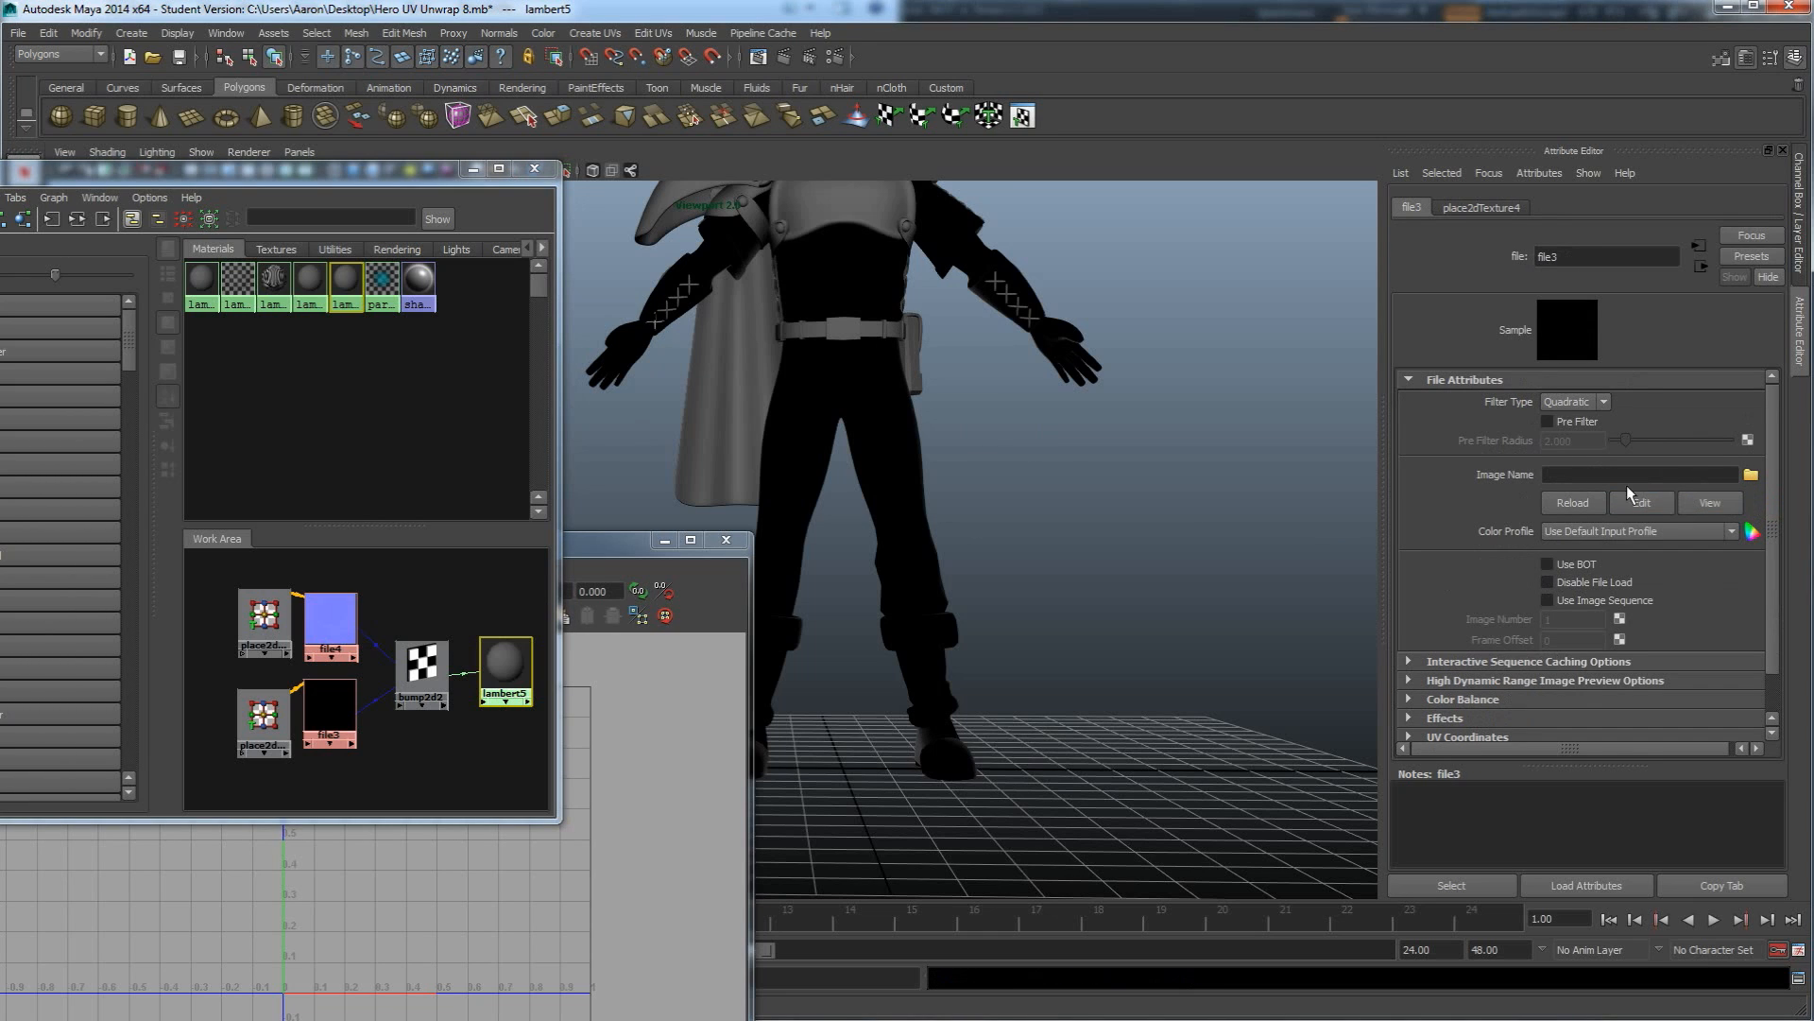
{"action": "left_click", "coordinate": [1751, 474]}
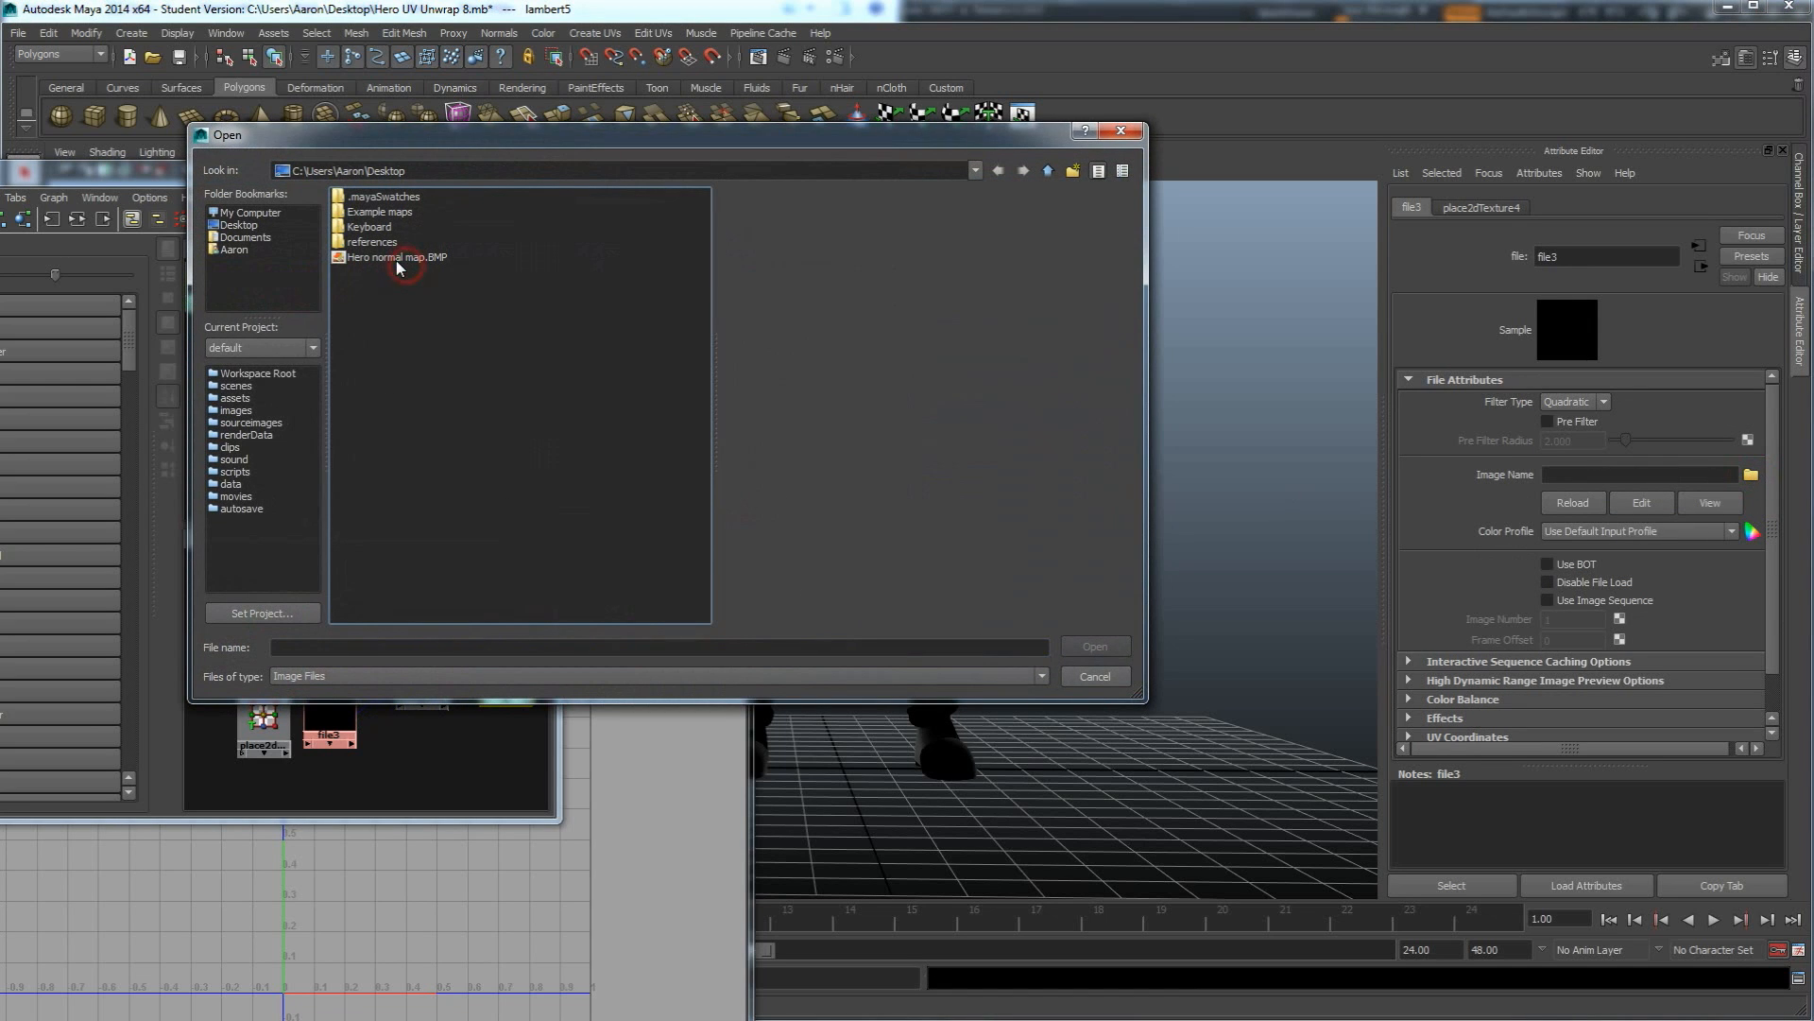
{"action": "left_click", "coordinate": [383, 257]}
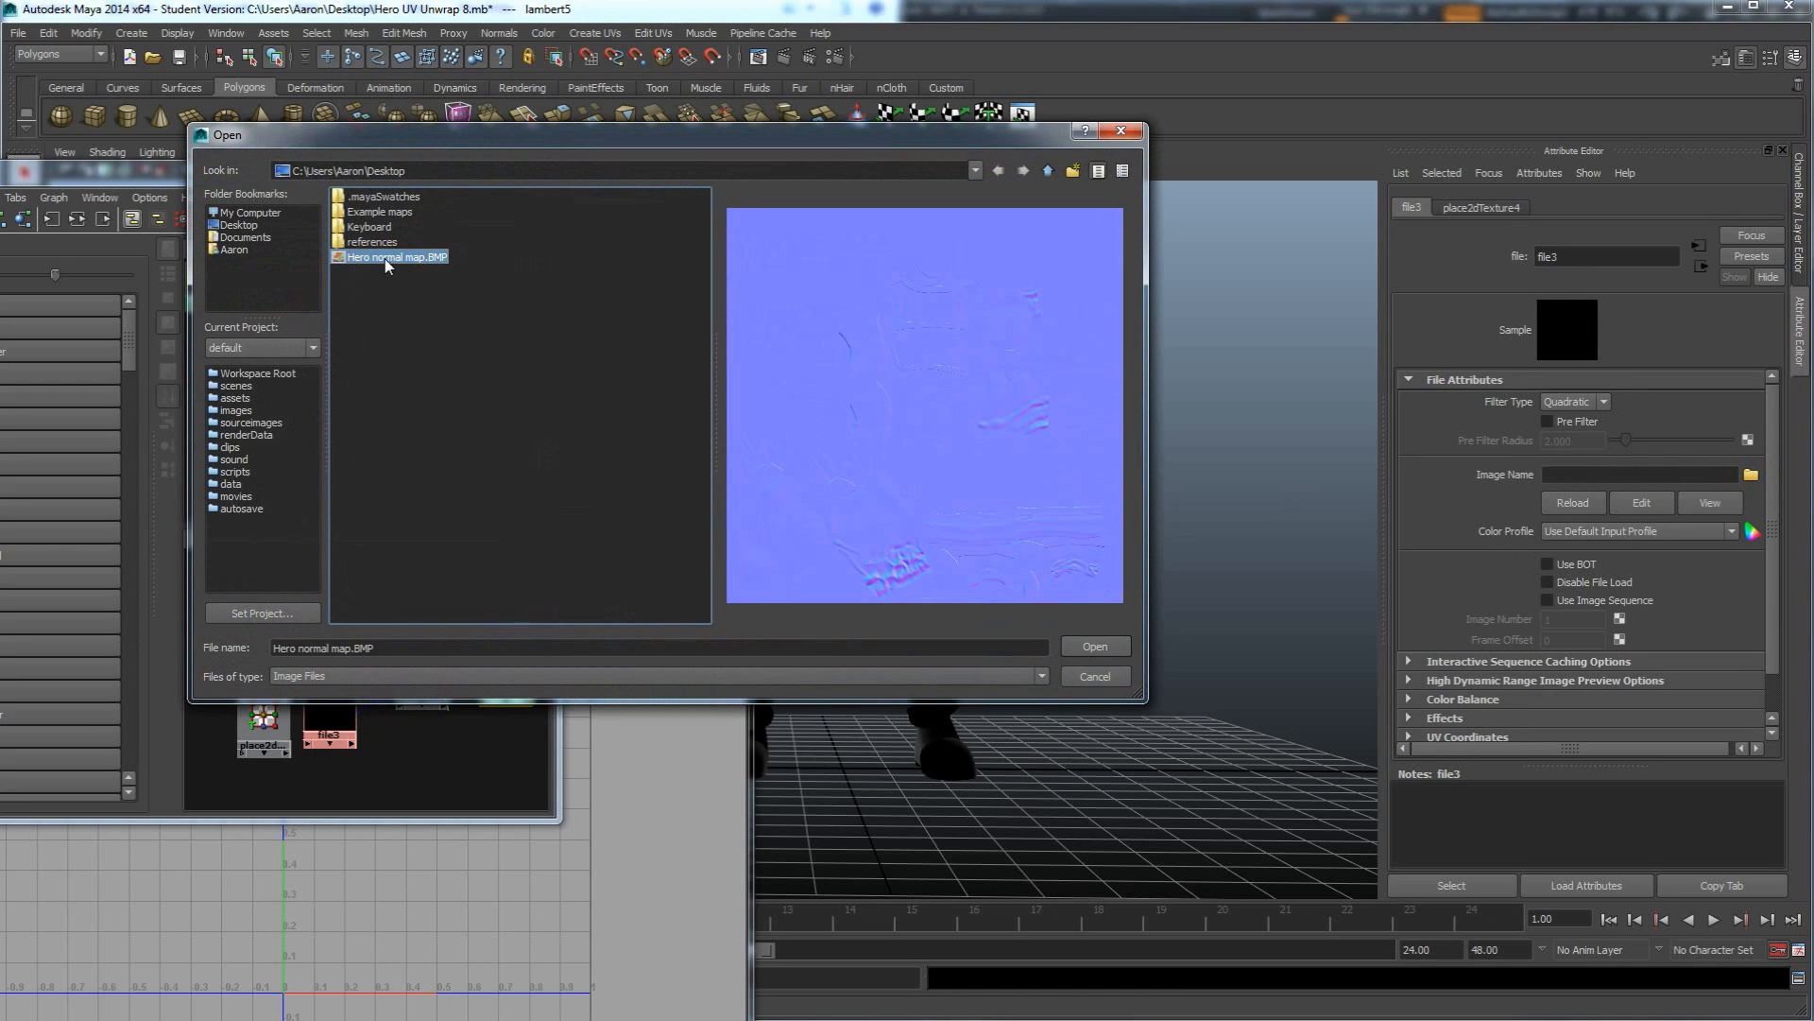
{"action": "left_click", "coordinate": [1091, 646]}
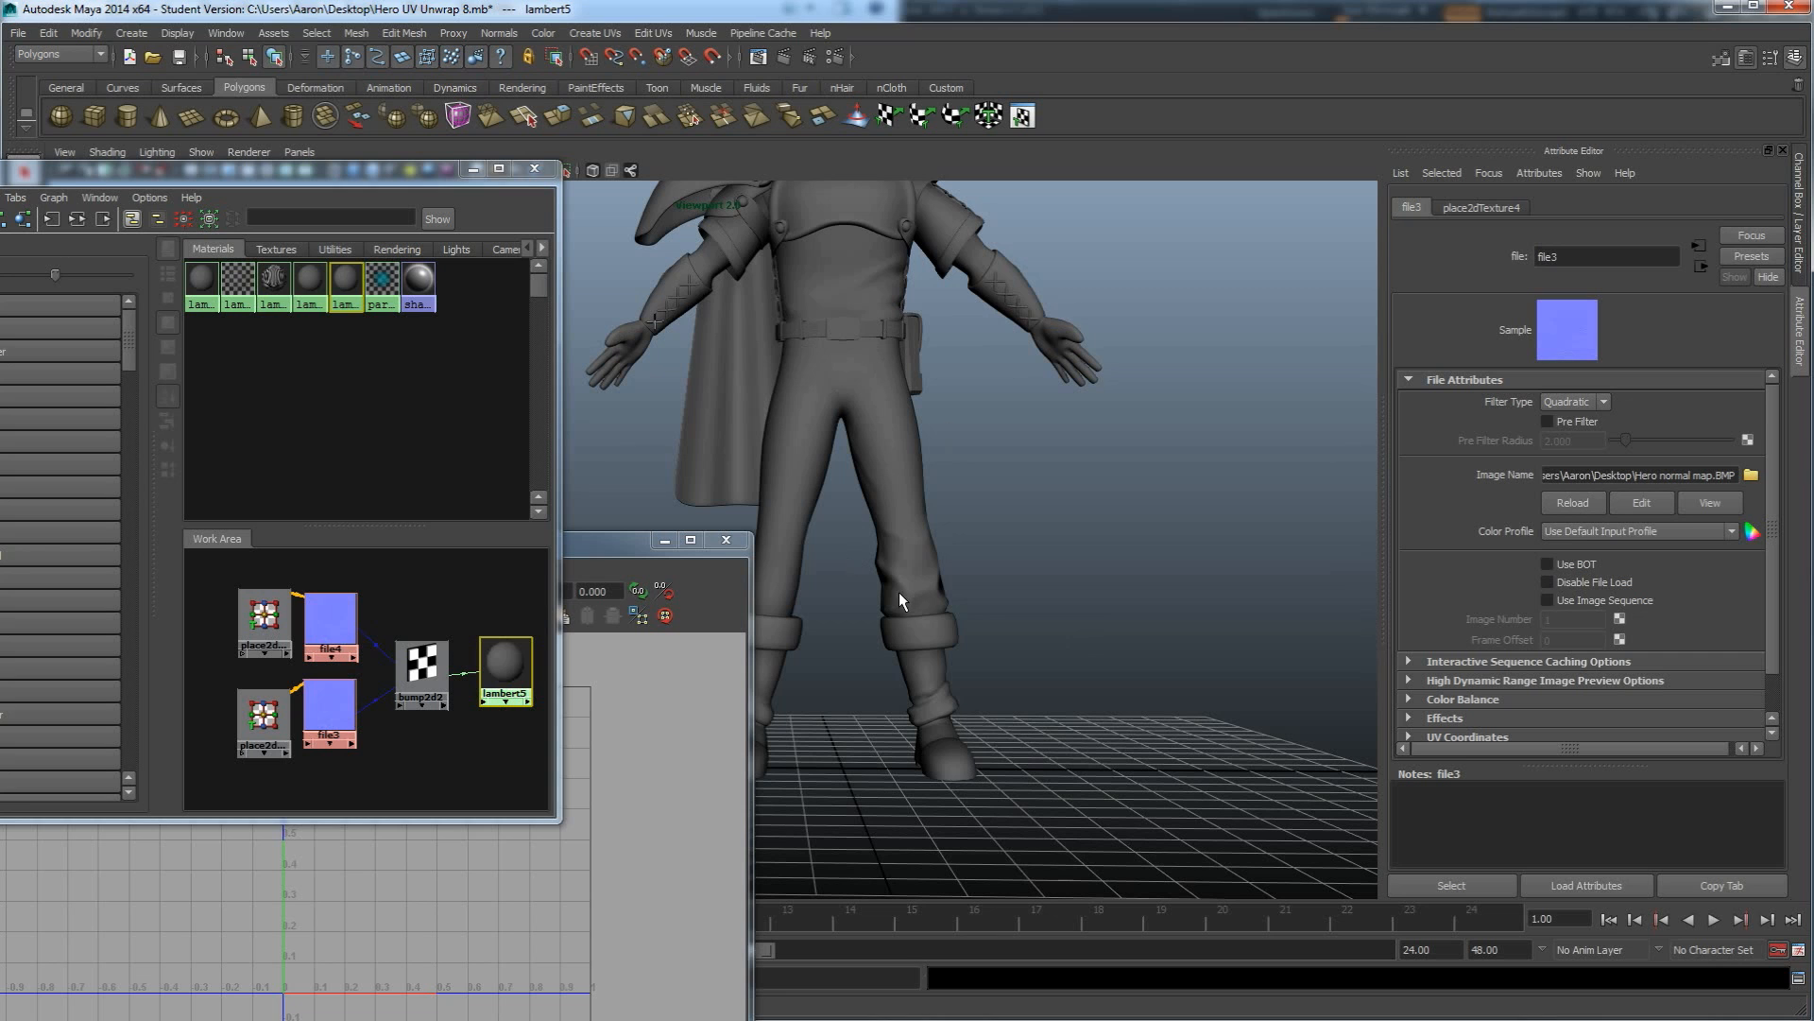
Examine the normal-mapped ZBrush body mesh as a whole, with and without its wireframe displayed.
{"action": "middle_click_drag", "start_coordinate": [1065, 515], "coordinate": [1191, 610], "text": "alt"}
{"action": "left_click_drag", "start_coordinate": [1182, 609], "coordinate": [923, 498], "text": "alt"}
{"action": "scroll", "coordinate": [1141, 614], "scroll_direction": "up", "scroll_amount": 3}
{"action": "left_click_drag", "start_coordinate": [946, 615], "coordinate": [928, 377], "text": "alt"}
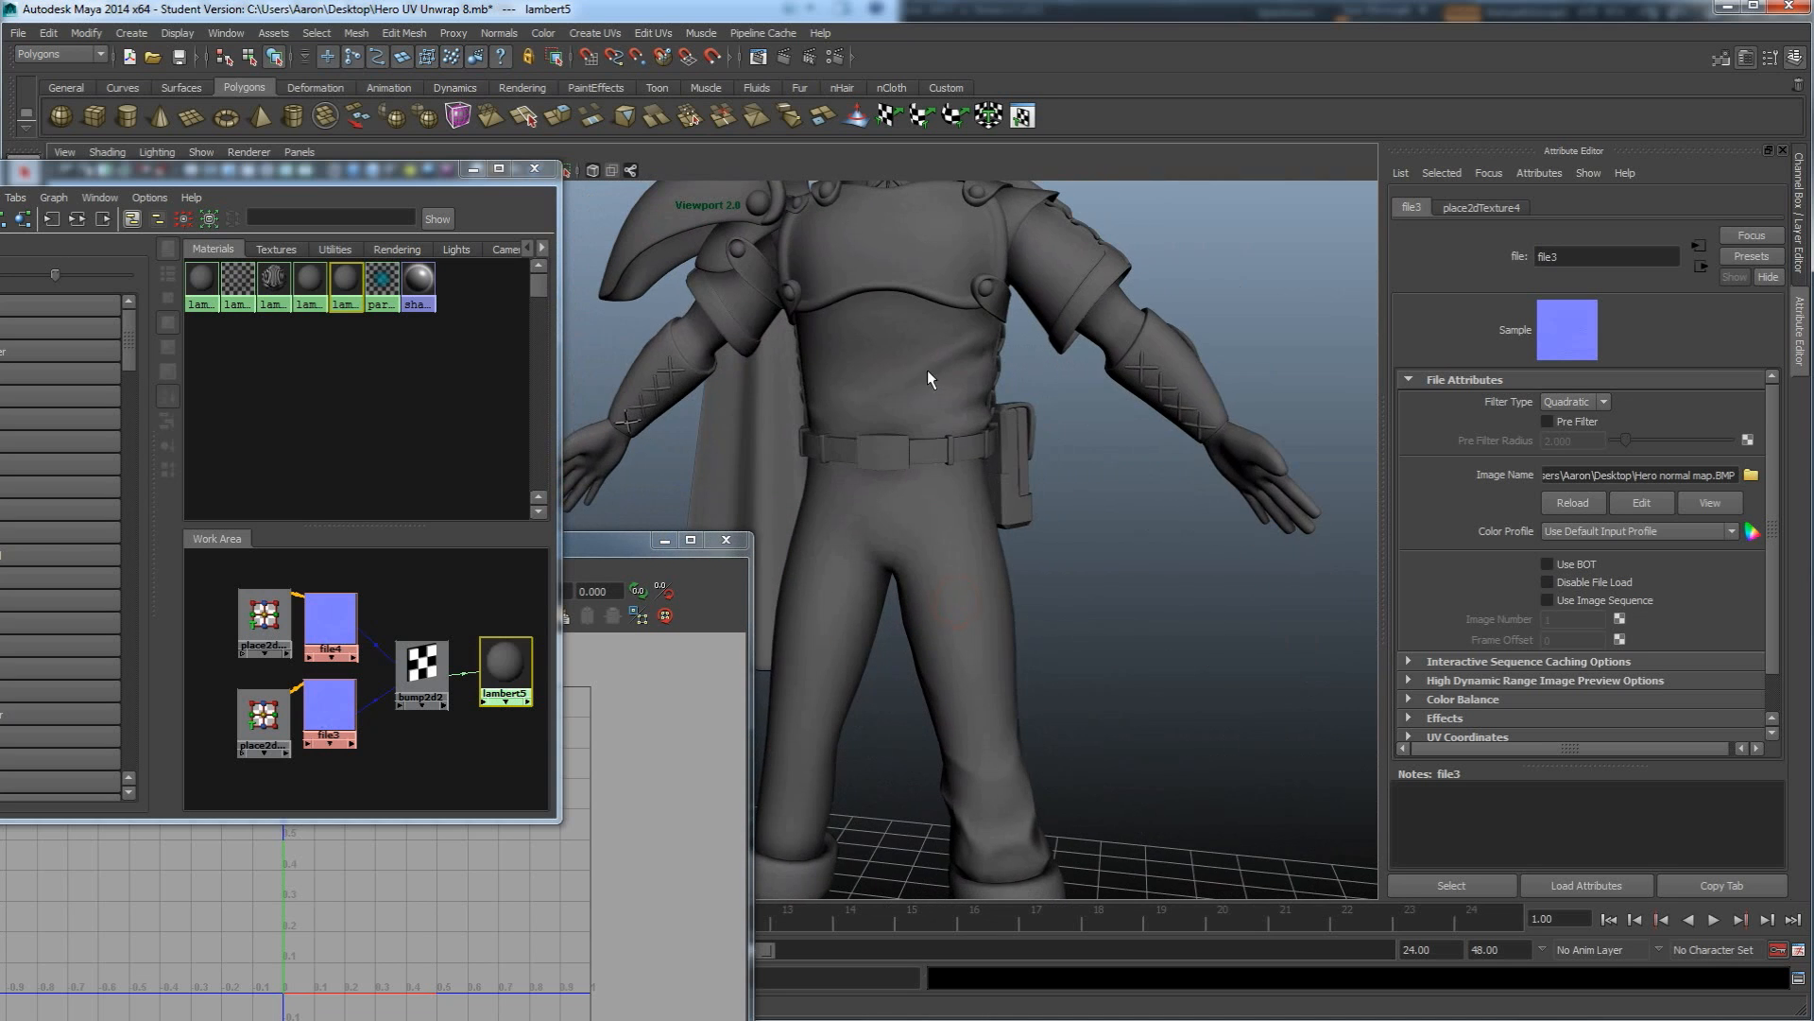
{"action": "left_click", "coordinate": [839, 498]}
{"action": "scroll", "coordinate": [1053, 615], "scroll_direction": "up", "scroll_amount": 3}
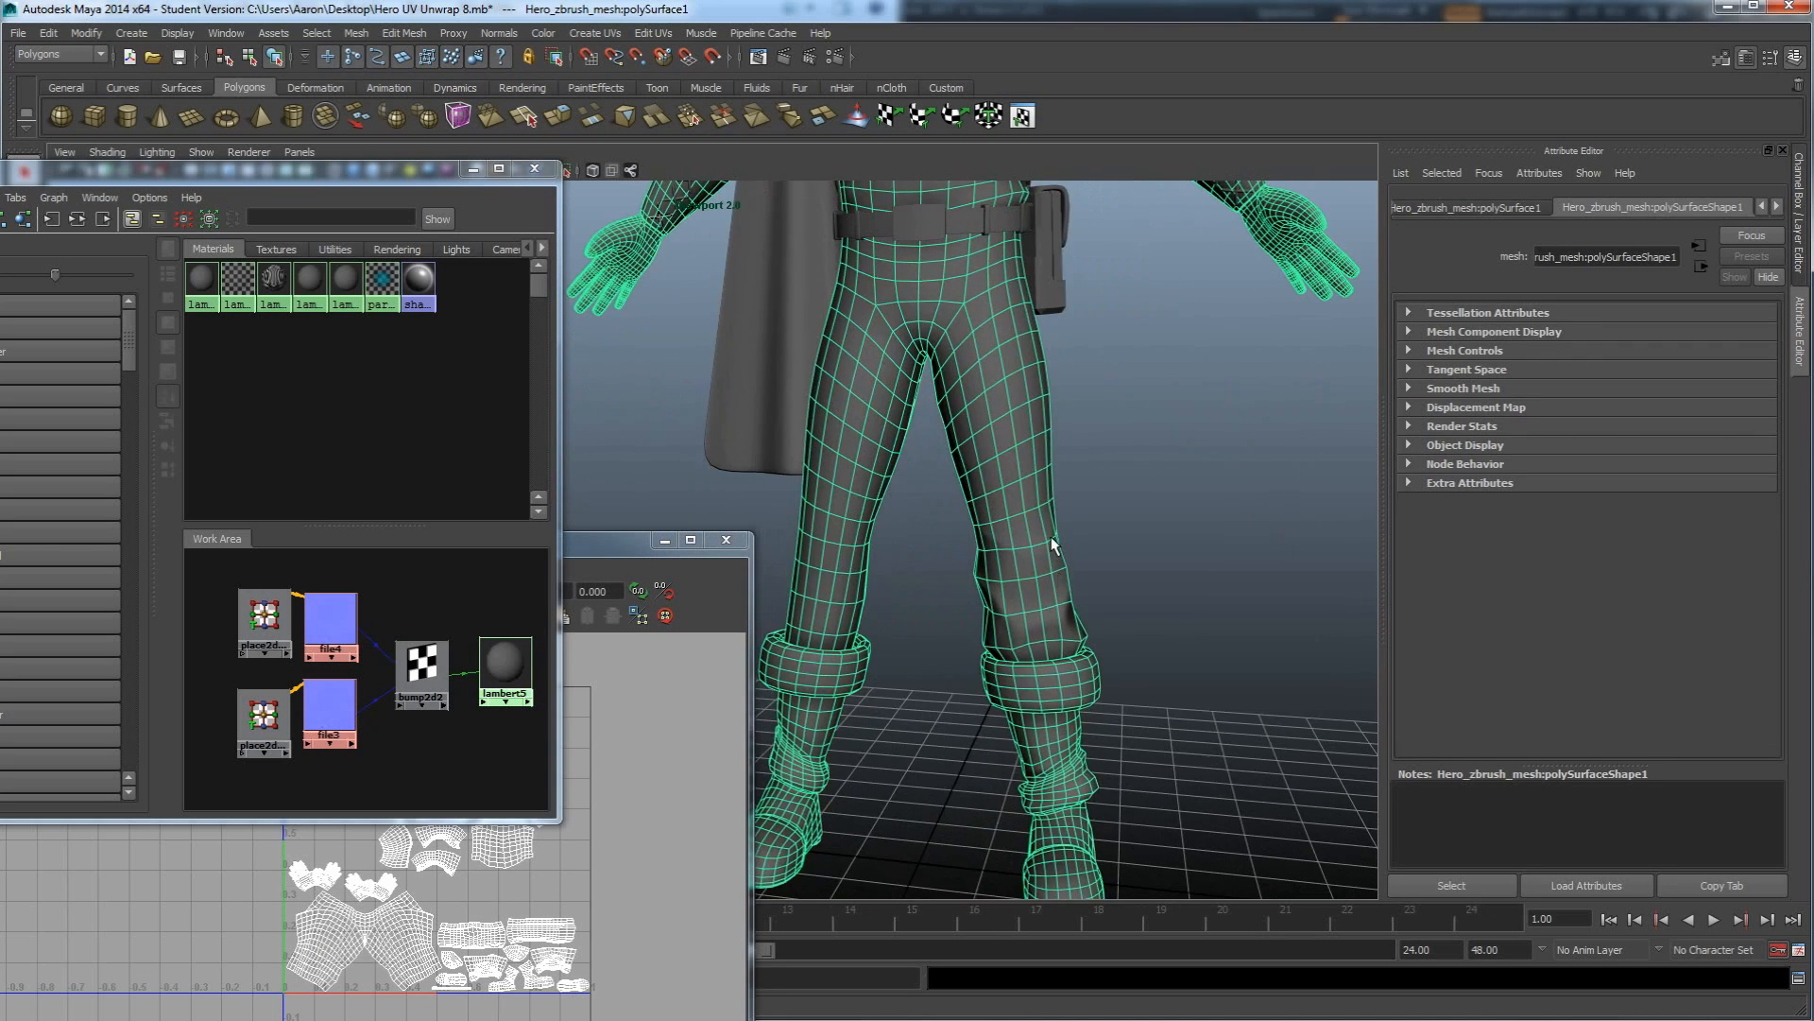
{"action": "scroll", "coordinate": [1097, 557], "scroll_direction": "up", "scroll_amount": 2}
{"action": "scroll", "coordinate": [1078, 577], "scroll_direction": "down", "scroll_amount": 5}
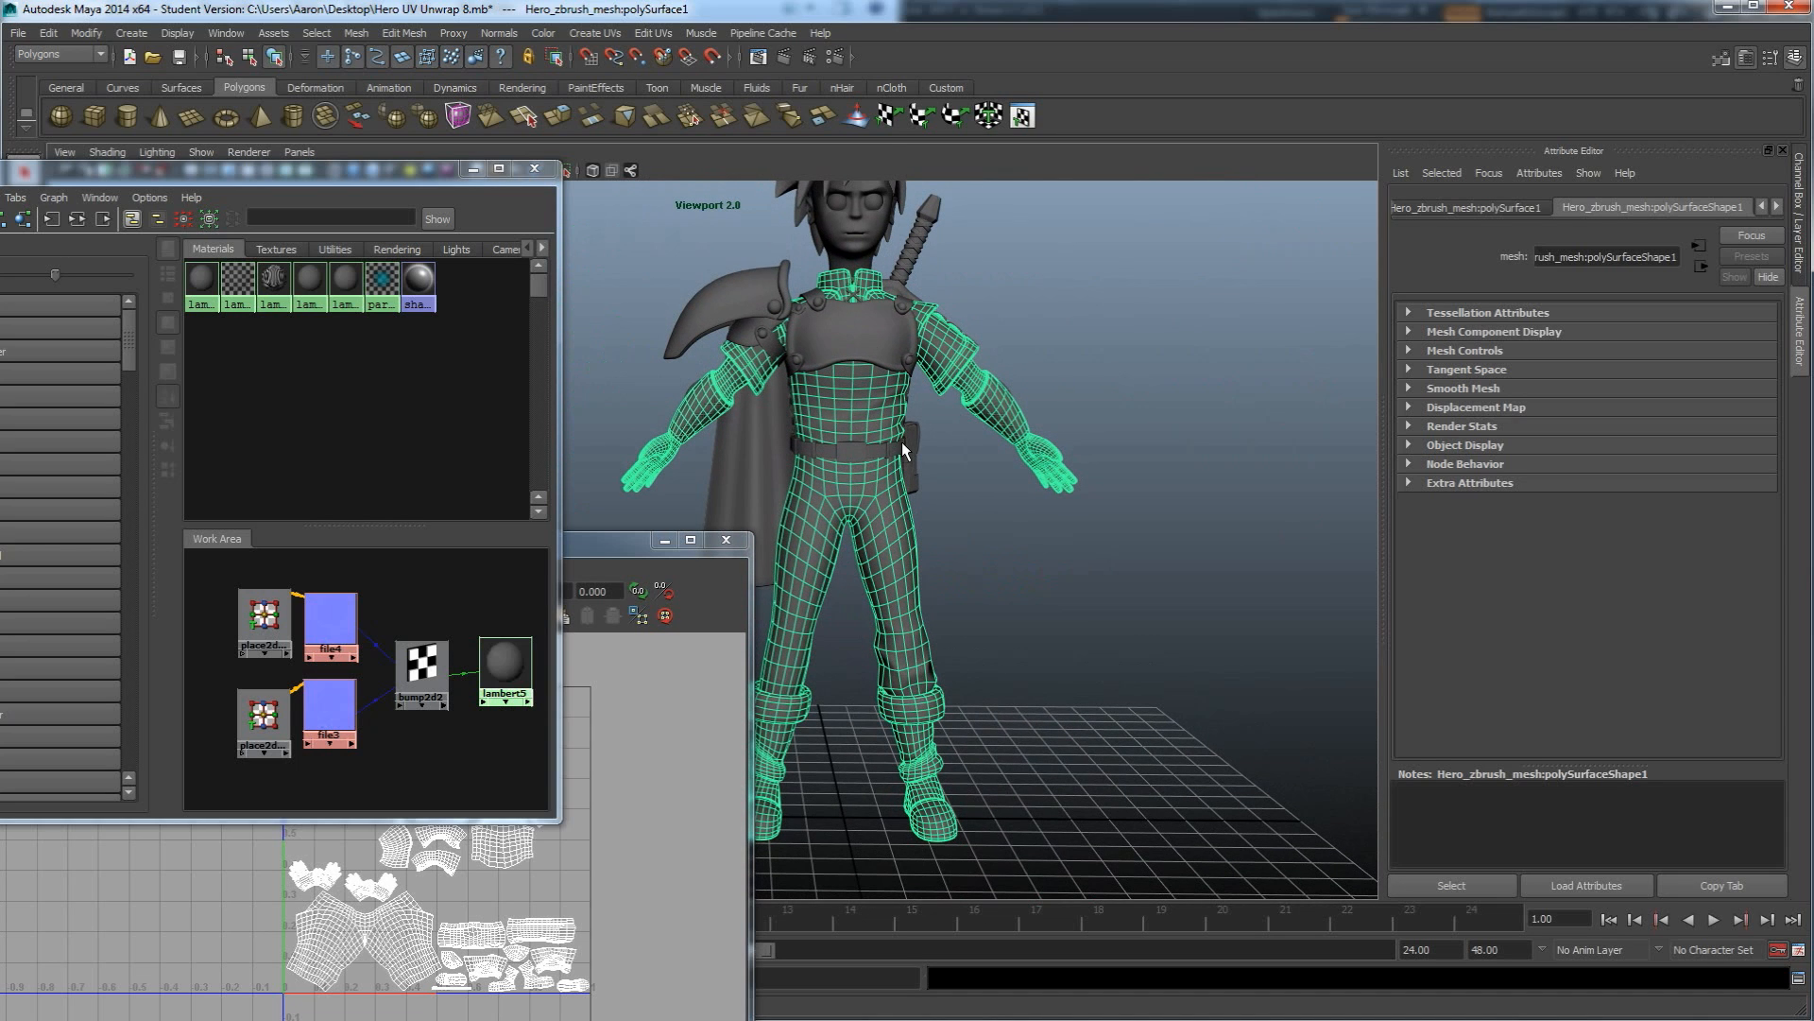
{"action": "scroll", "coordinate": [1035, 539], "scroll_direction": "up", "scroll_amount": 5}
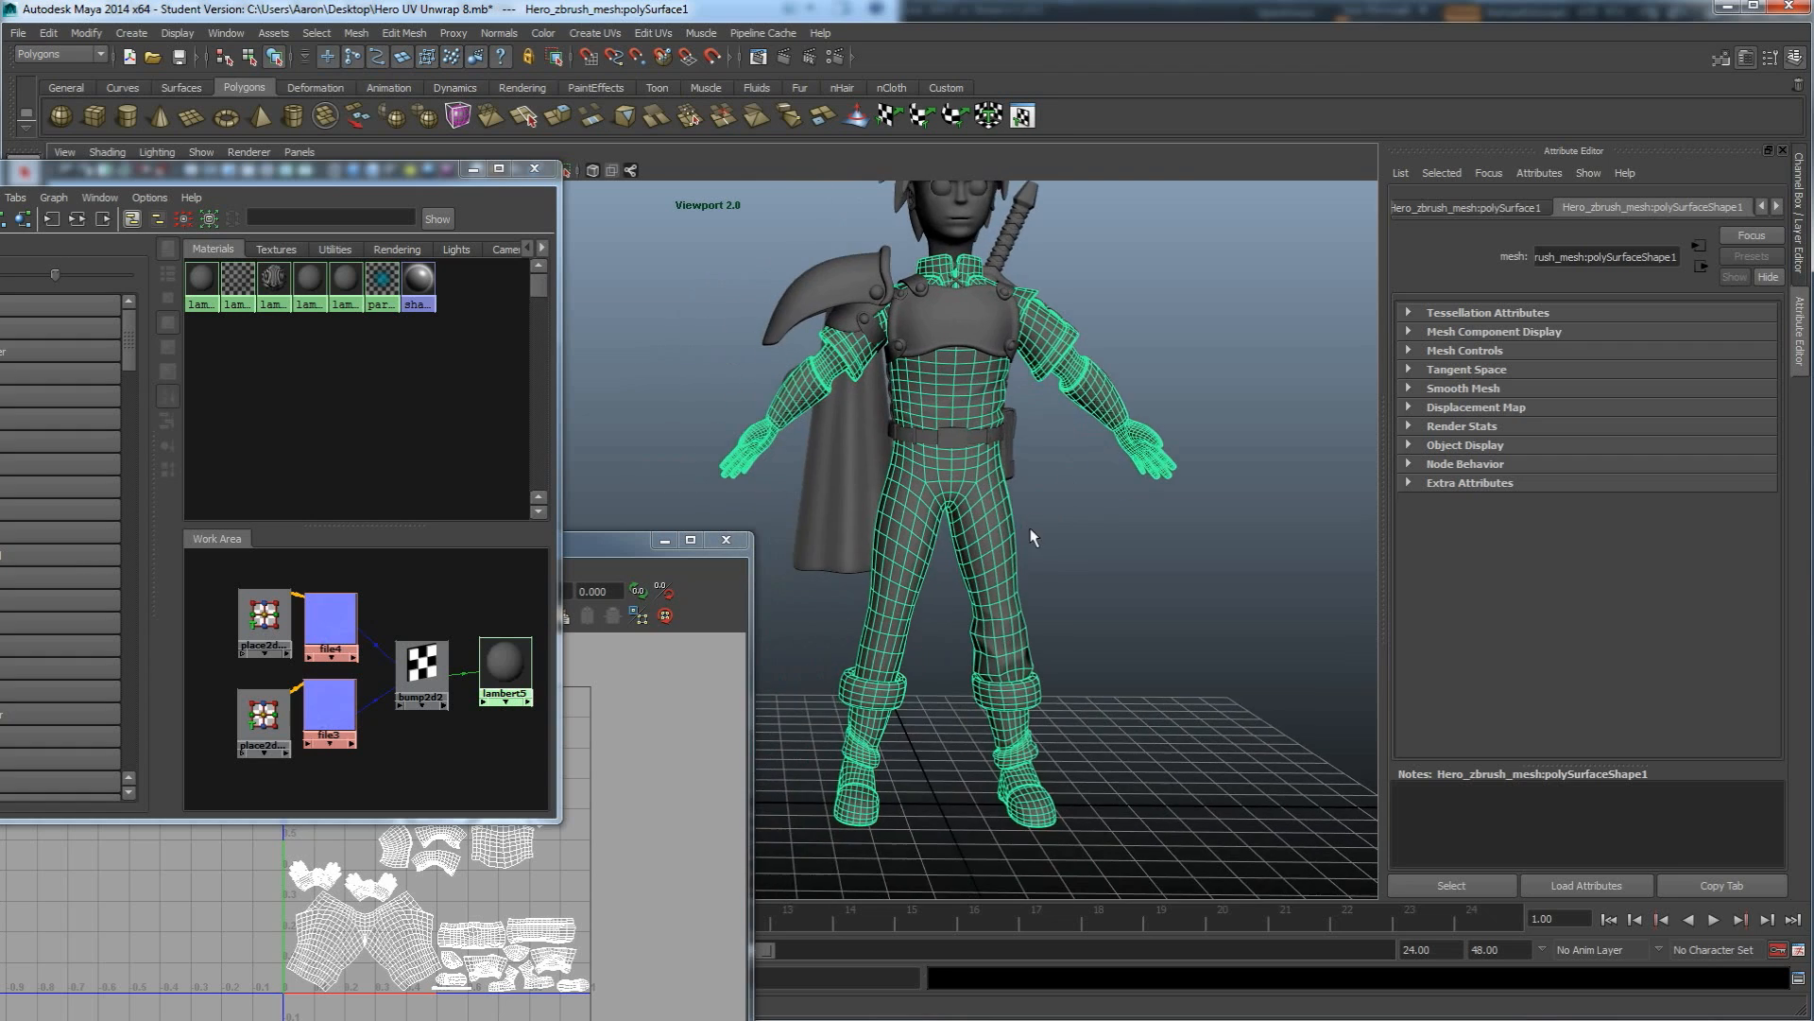
Inspect the normal-mapped folds on the trouser leg above the boot cuff up close and from several angles.
{"action": "left_click", "coordinate": [1104, 598]}
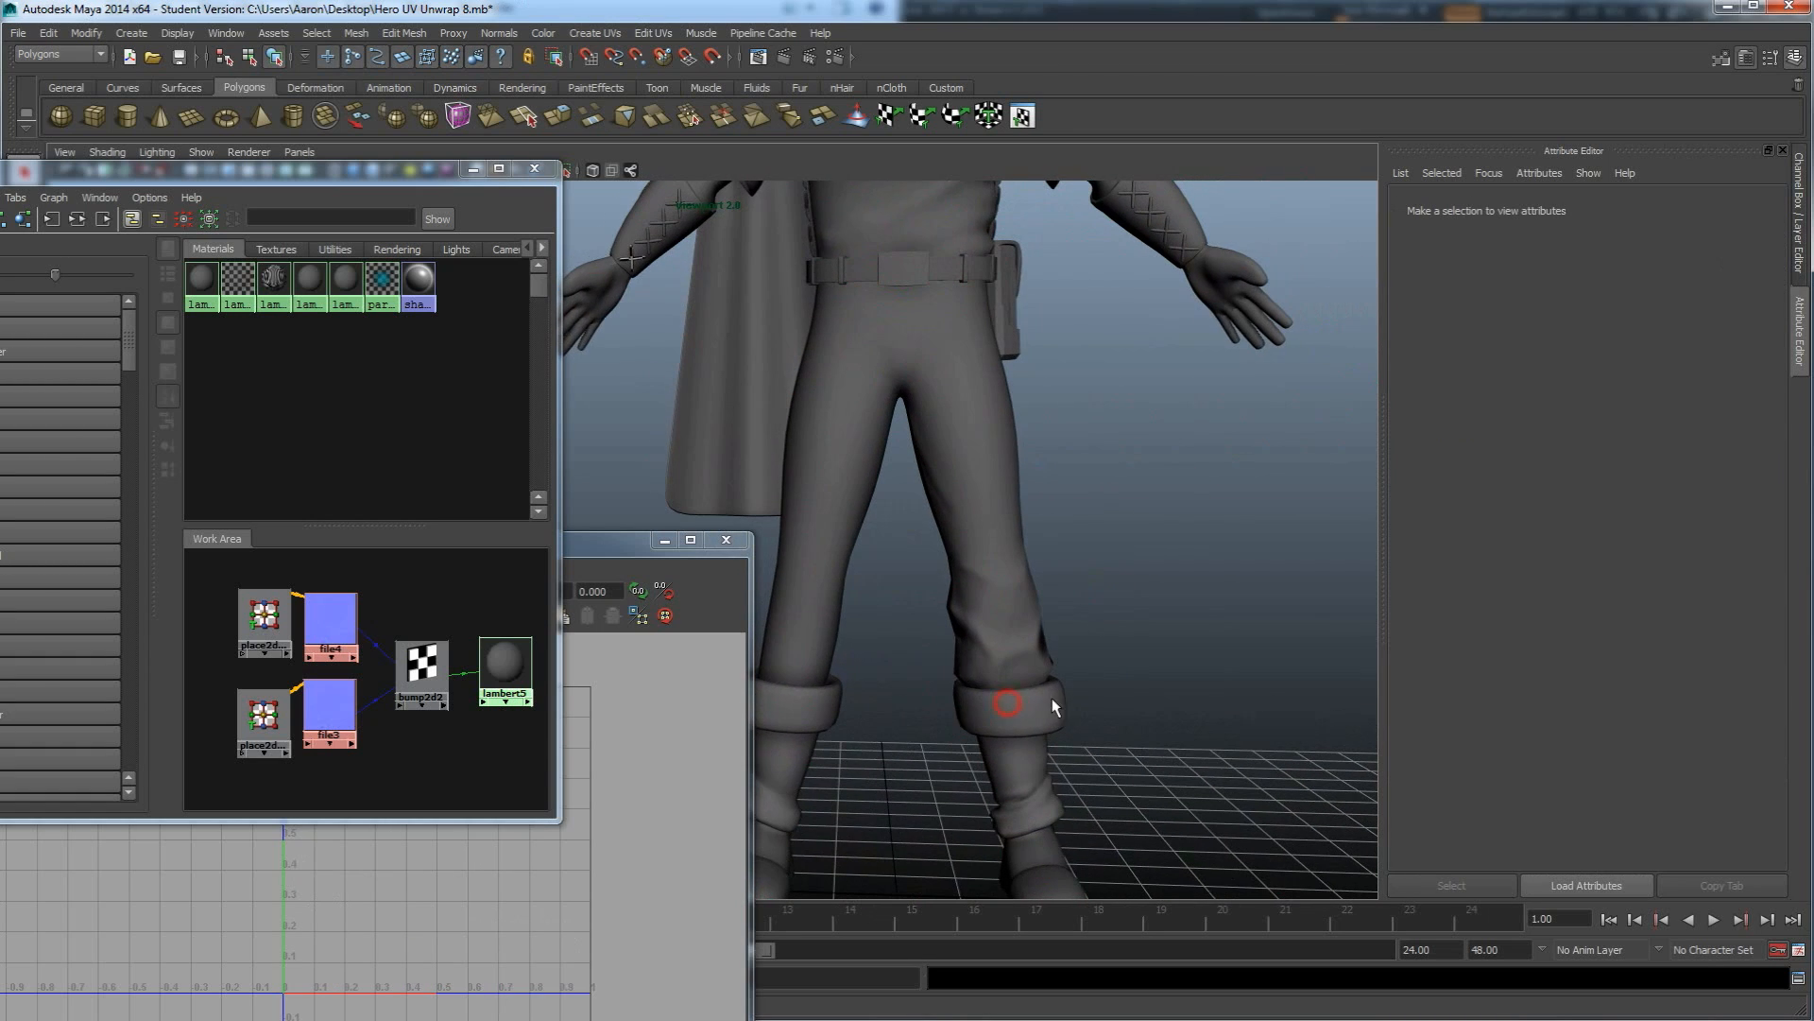
{"action": "left_click", "coordinate": [978, 603]}
{"action": "left_click_drag", "start_coordinate": [997, 671], "coordinate": [1072, 569], "text": "alt"}
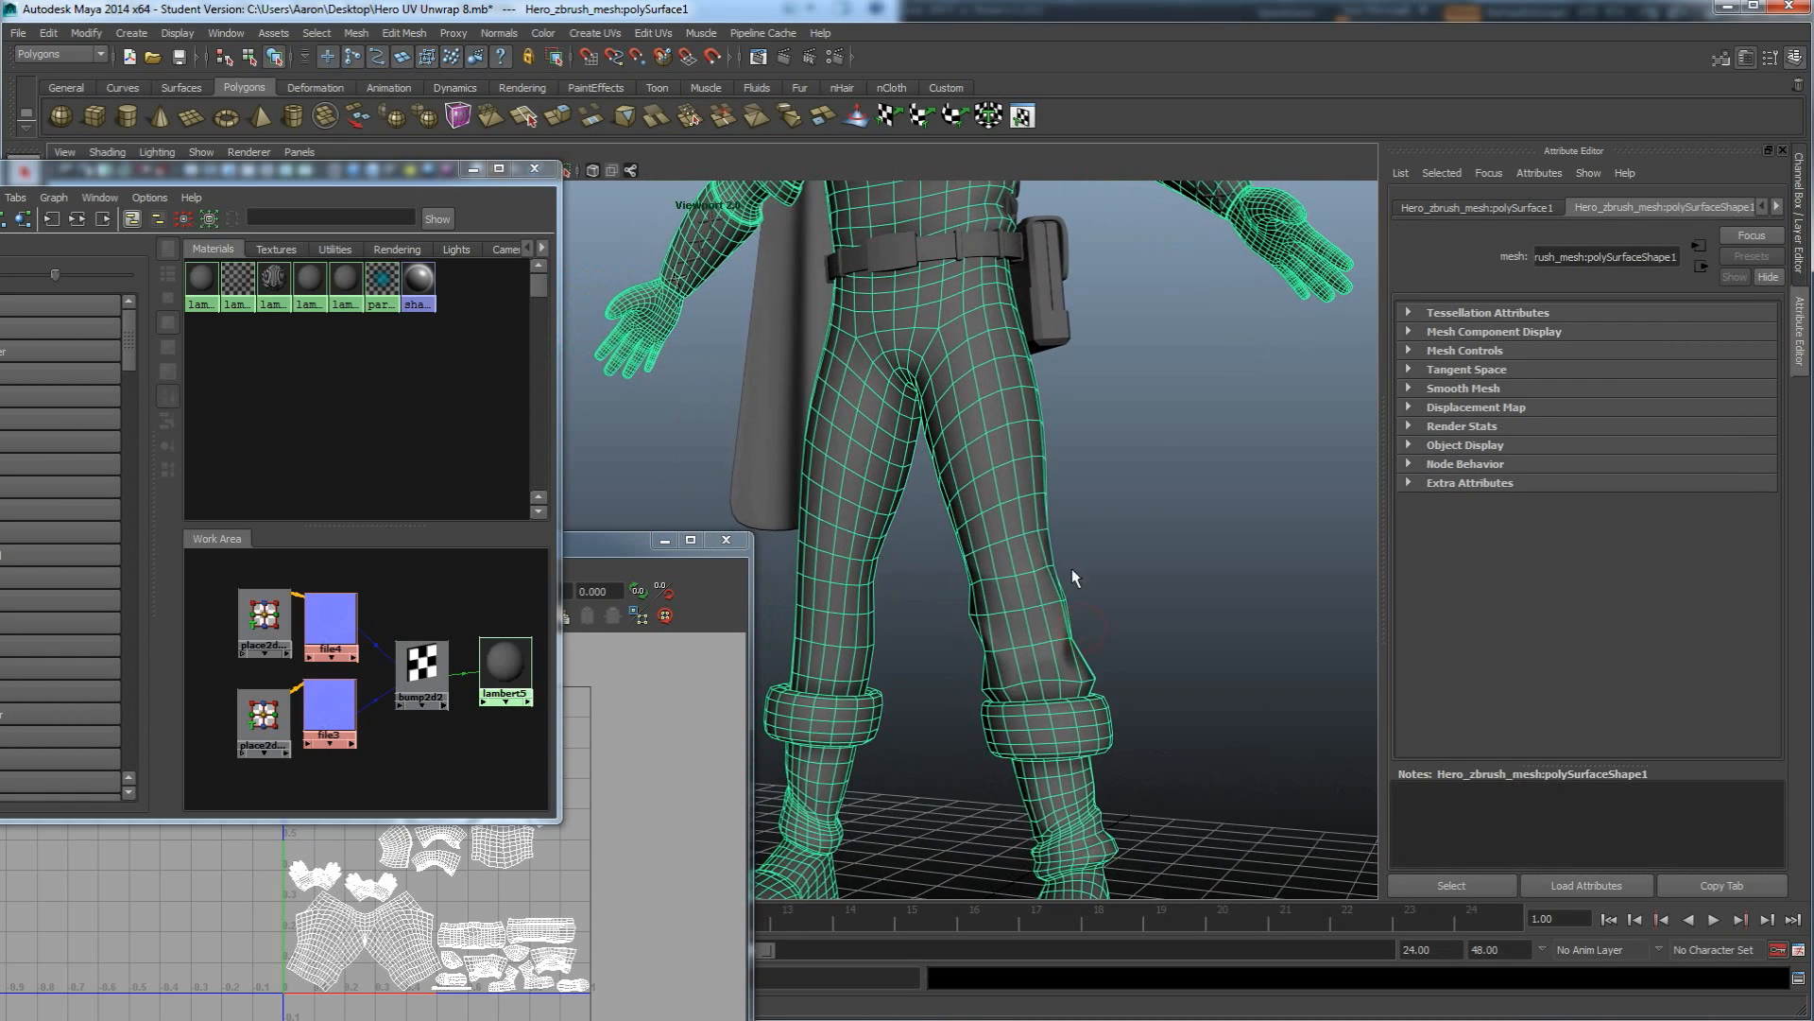
{"action": "left_click", "coordinate": [1142, 628]}
{"action": "left_click_drag", "start_coordinate": [1045, 733], "coordinate": [991, 635], "text": "alt"}
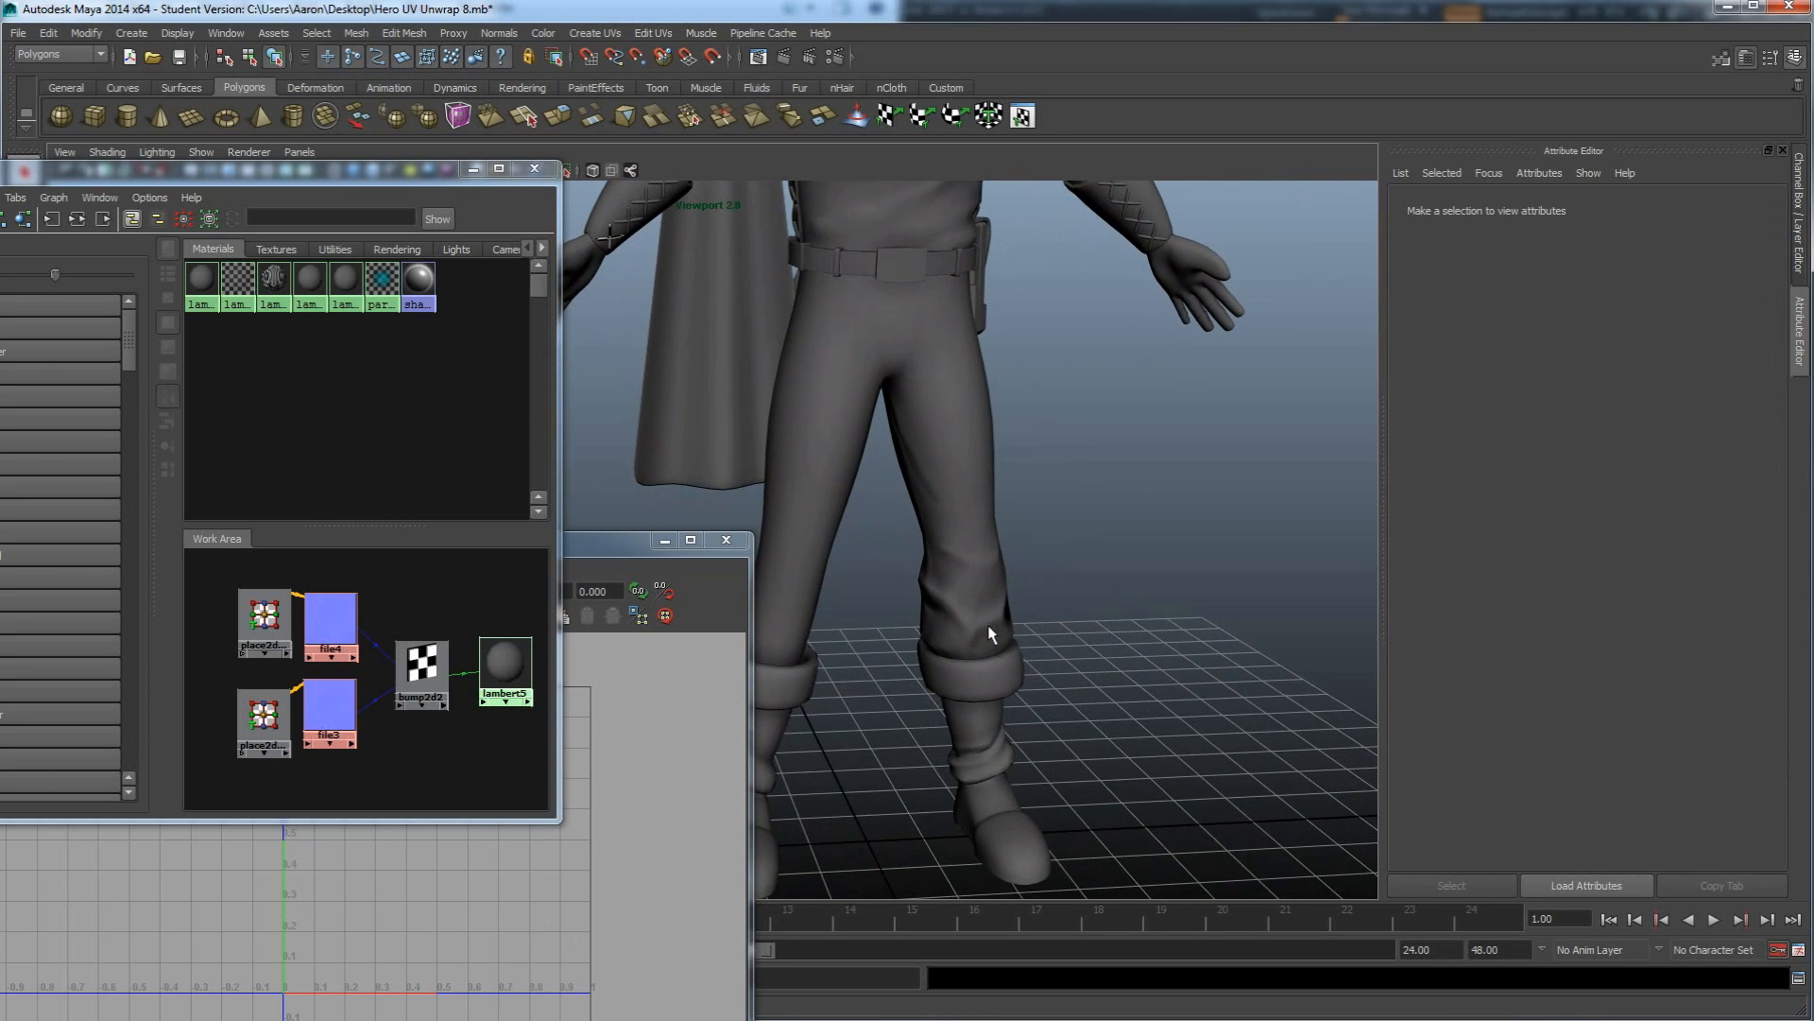
{"action": "scroll", "coordinate": [990, 635], "scroll_direction": "up", "scroll_amount": 10}
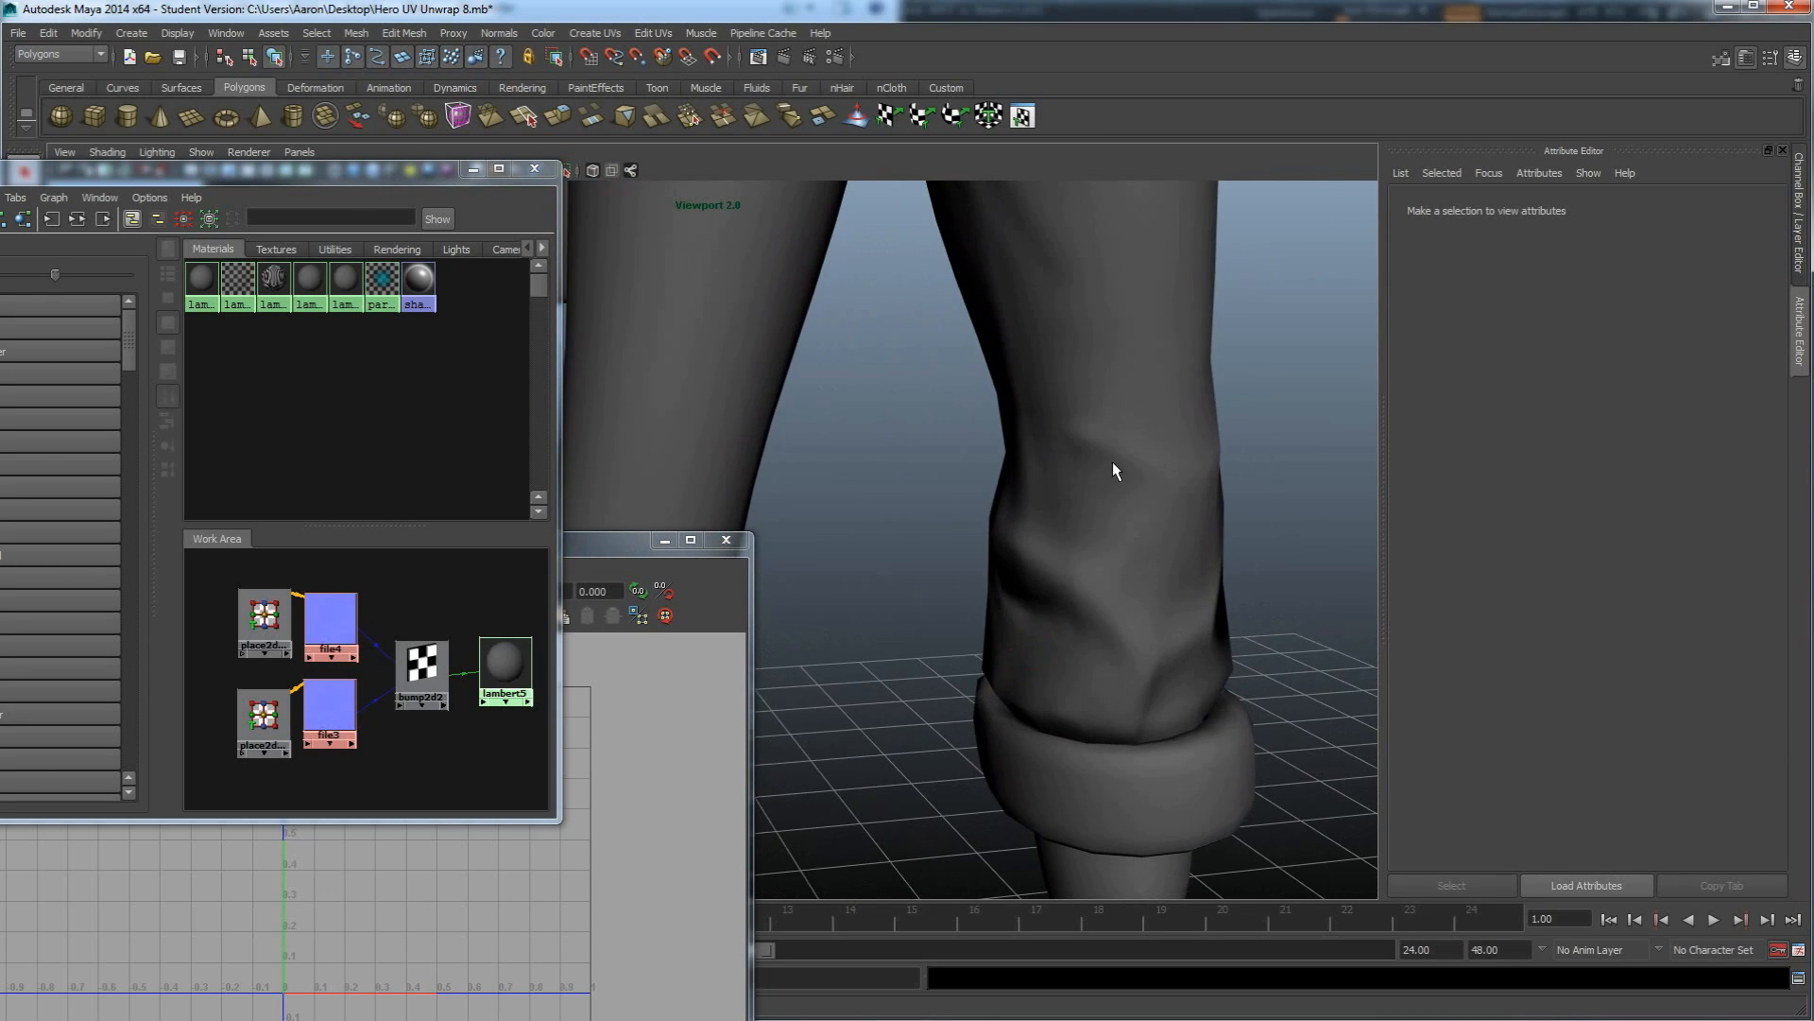
{"action": "middle_click_drag", "start_coordinate": [1130, 700], "coordinate": [940, 531], "text": "alt"}
{"action": "scroll", "coordinate": [1033, 513], "scroll_direction": "down", "scroll_amount": 8}
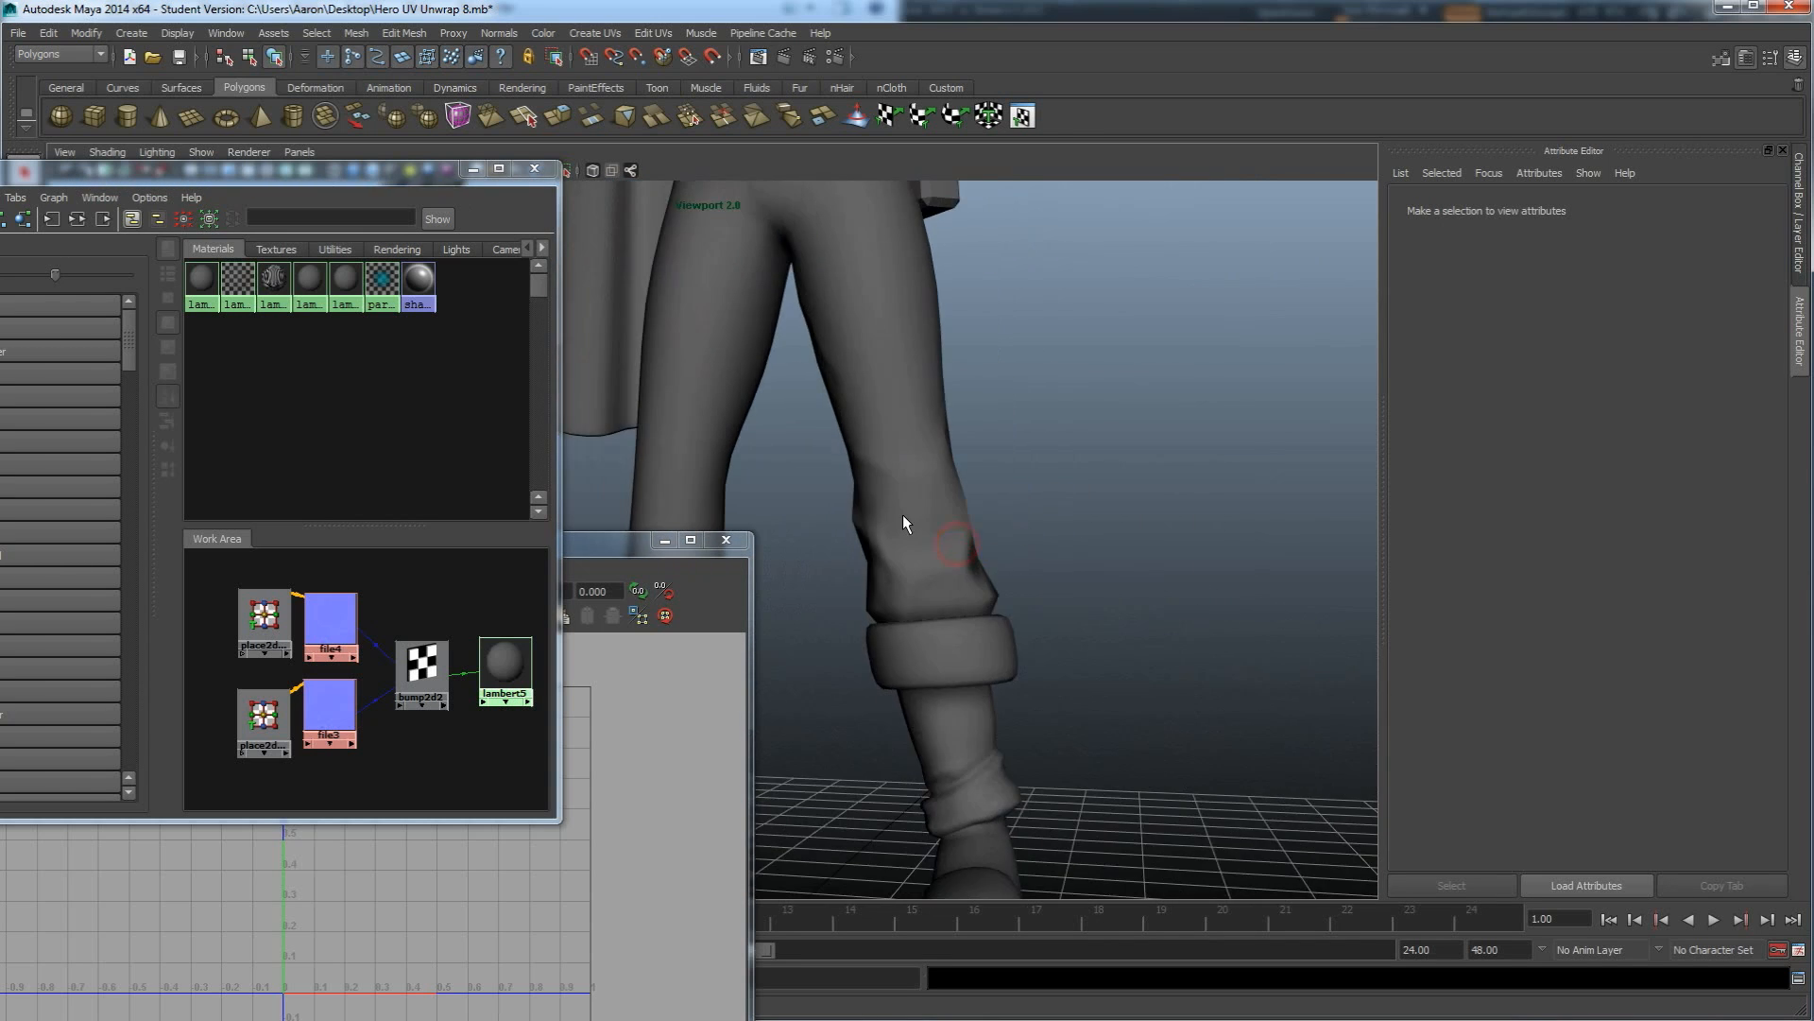
{"action": "middle_click_drag", "start_coordinate": [1002, 531], "coordinate": [1068, 508], "text": "alt"}
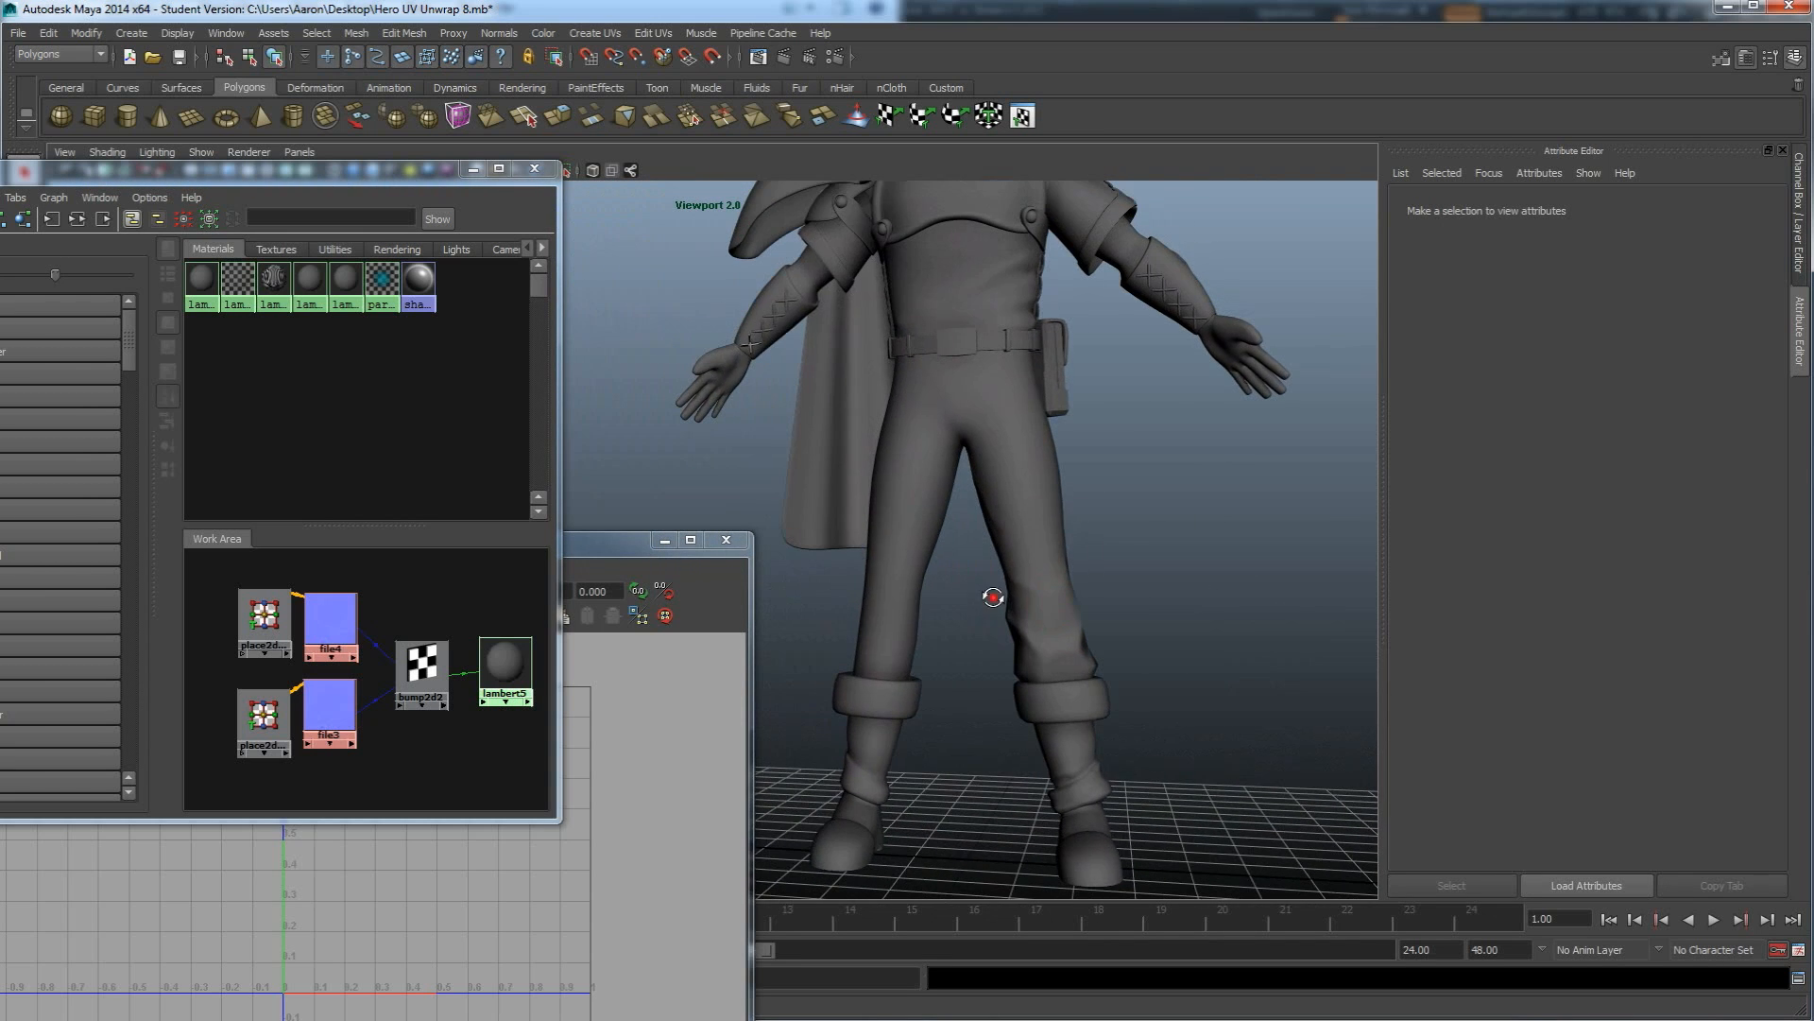
{"action": "scroll", "coordinate": [984, 599], "scroll_direction": "down", "scroll_amount": 3}
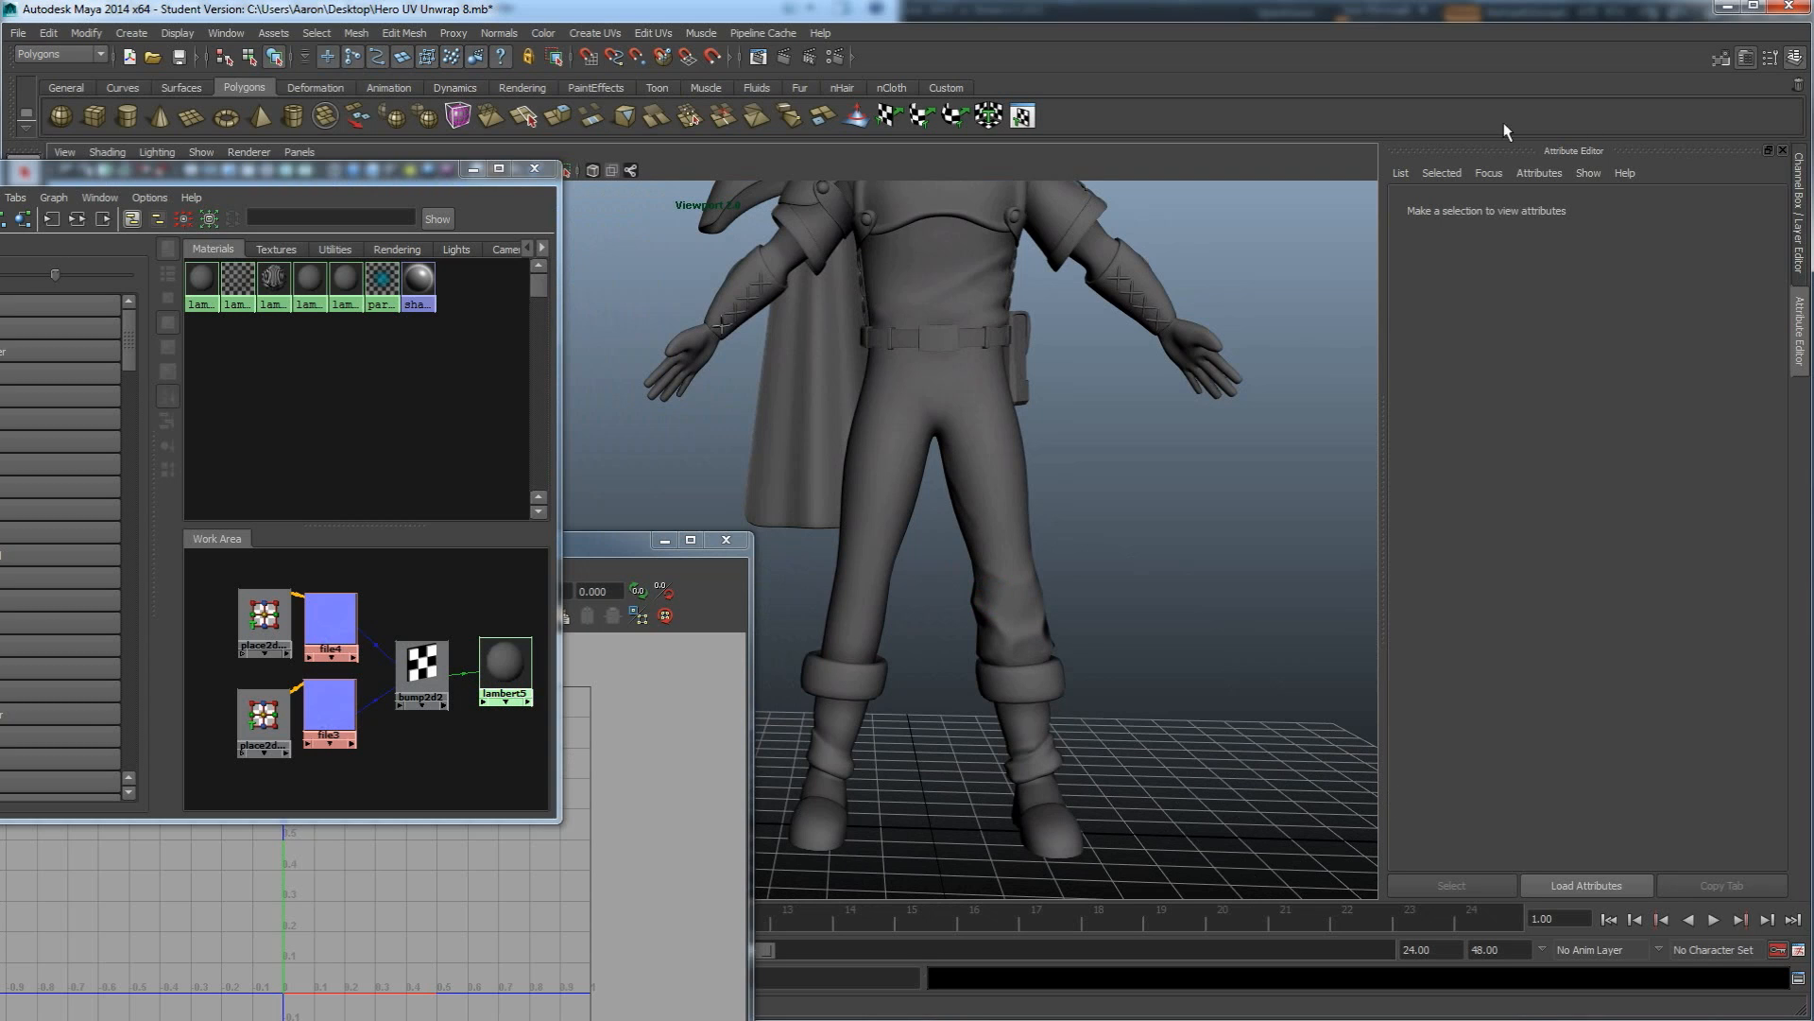
Show the Channel Box and move the ZBrush body mesh sideways out of the character to about 6.6 on Translate X.
{"action": "left_click", "coordinate": [1796, 60]}
{"action": "left_click", "coordinate": [1748, 60]}
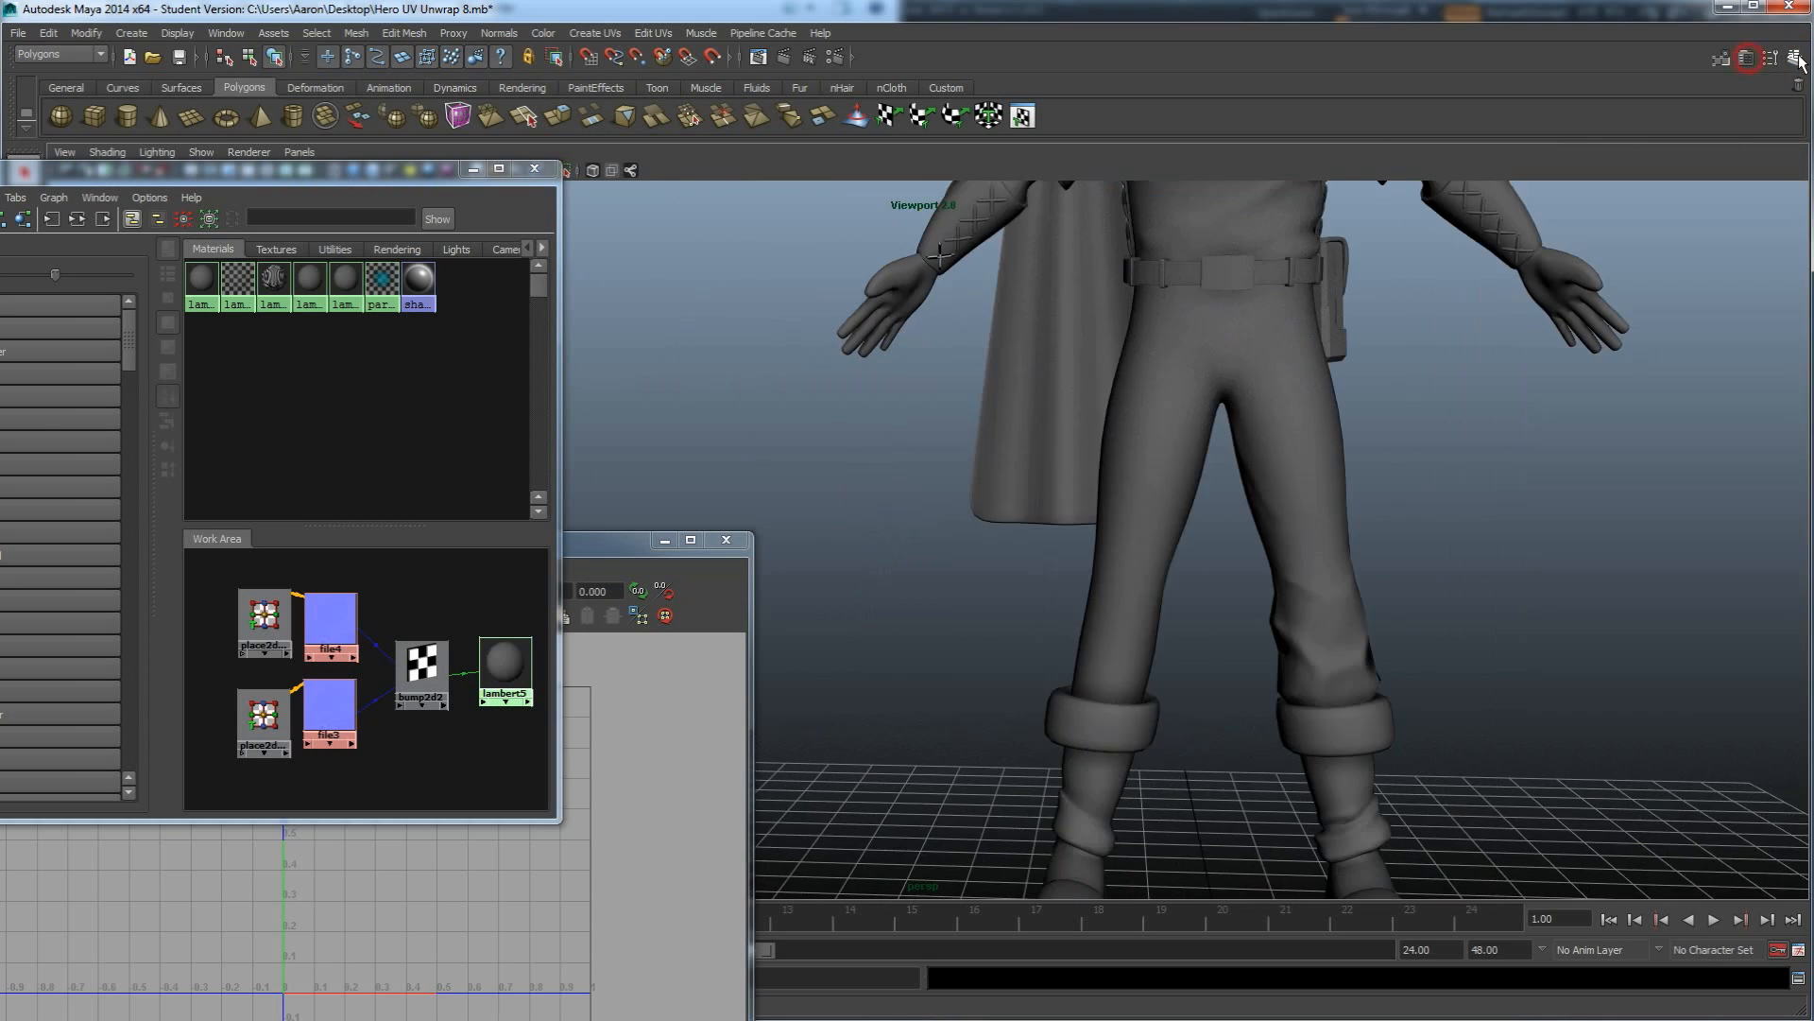
{"action": "left_click", "coordinate": [1796, 59]}
{"action": "left_click", "coordinate": [1174, 599]}
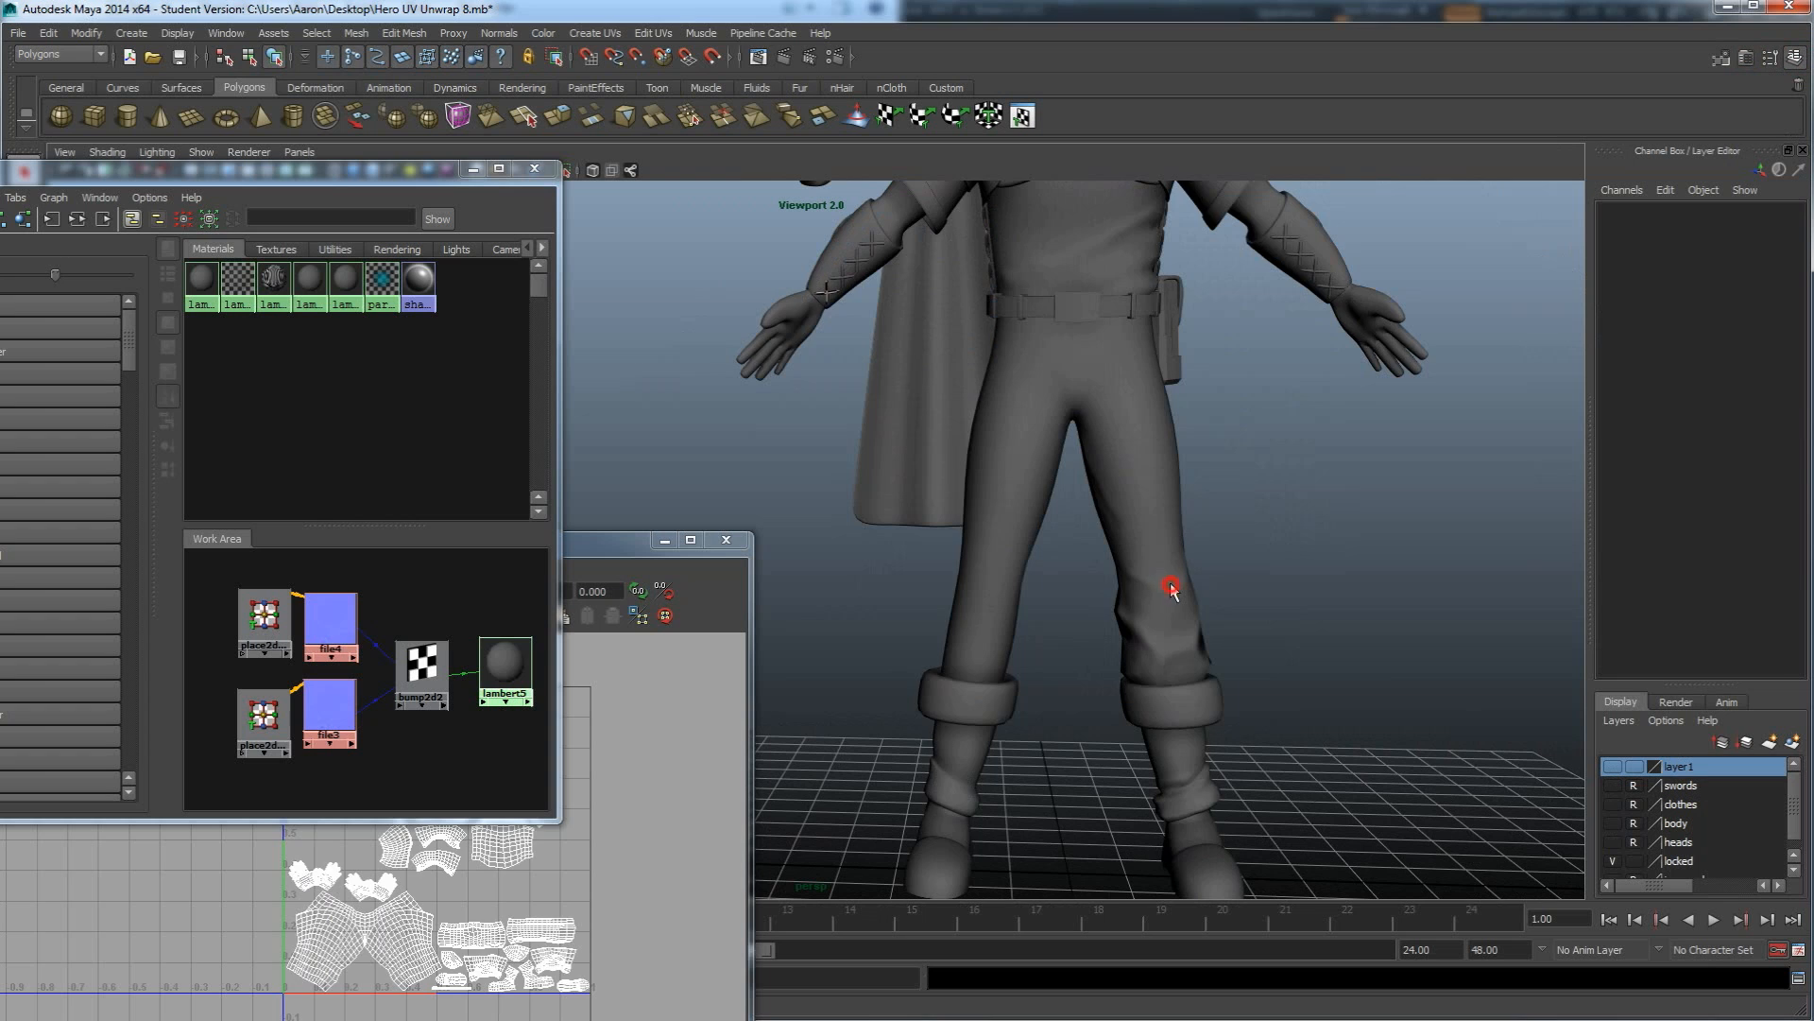
{"action": "key", "text": "w"}
{"action": "left_click_drag", "start_coordinate": [1124, 874], "coordinate": [1517, 876]}
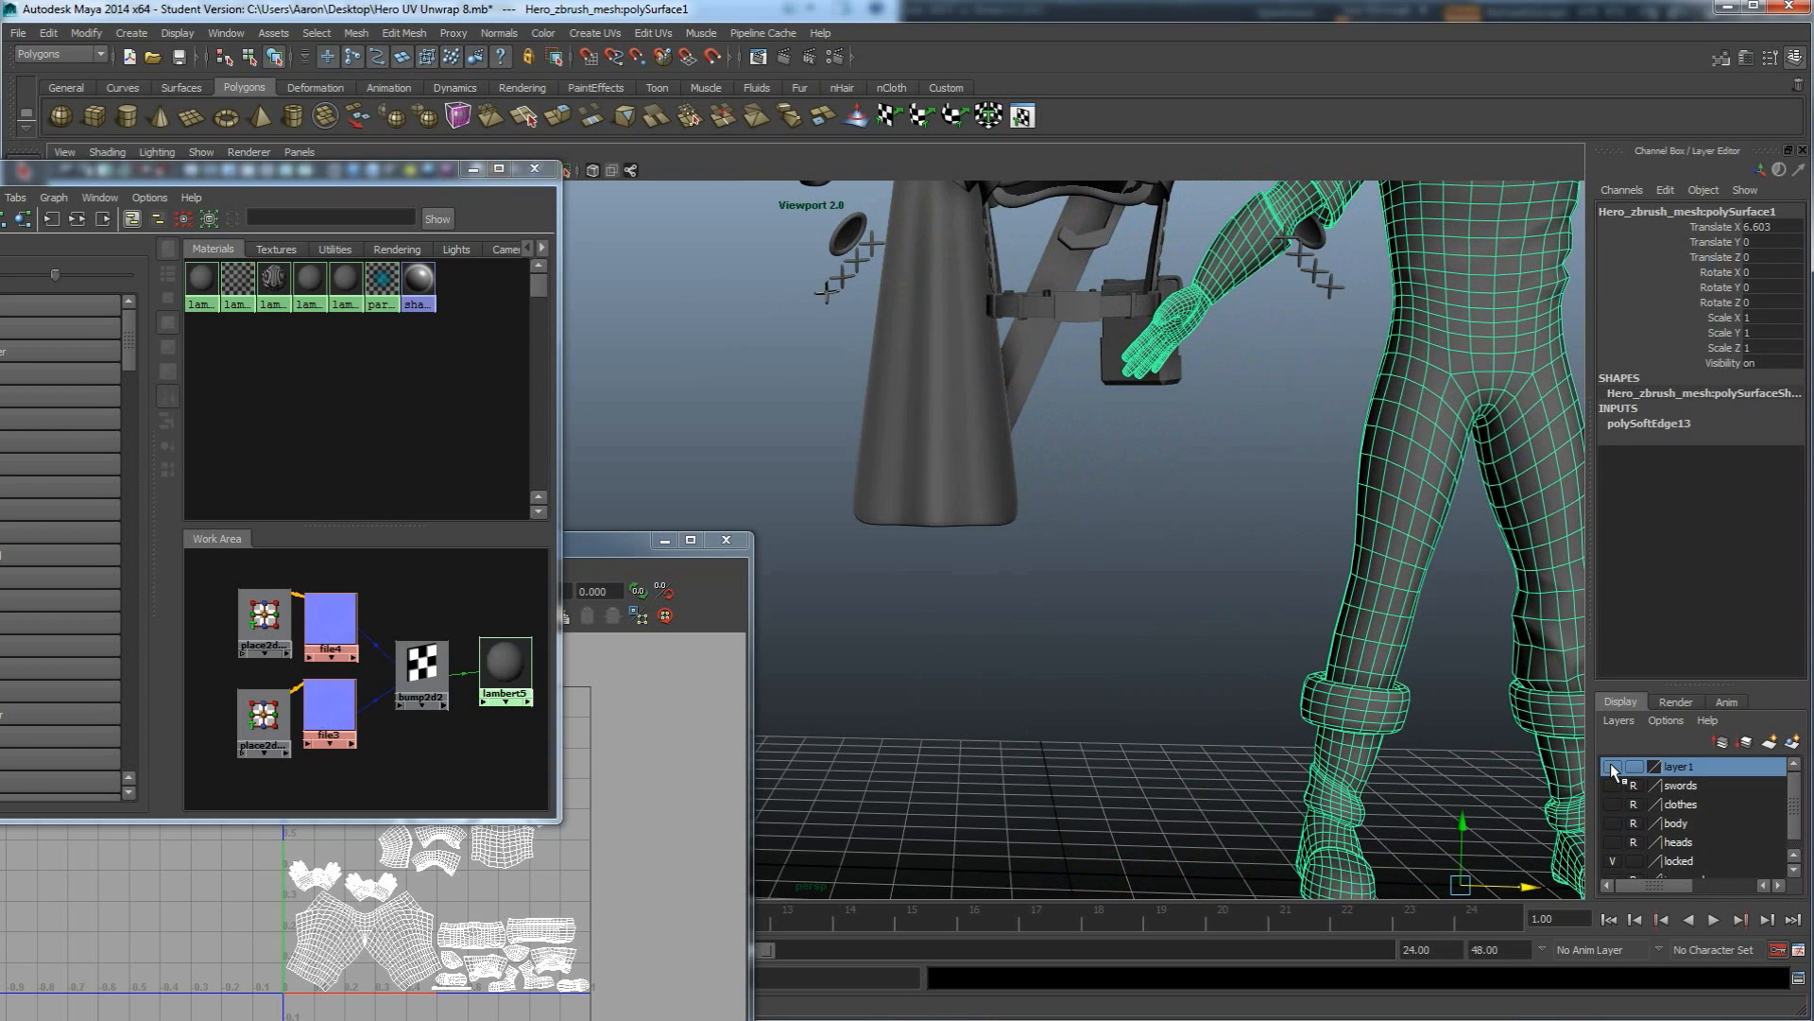
Make layer1 visible and compare the original low-poly body's legs with the ZBrush mesh beside it.
{"action": "left_click", "coordinate": [1612, 767]}
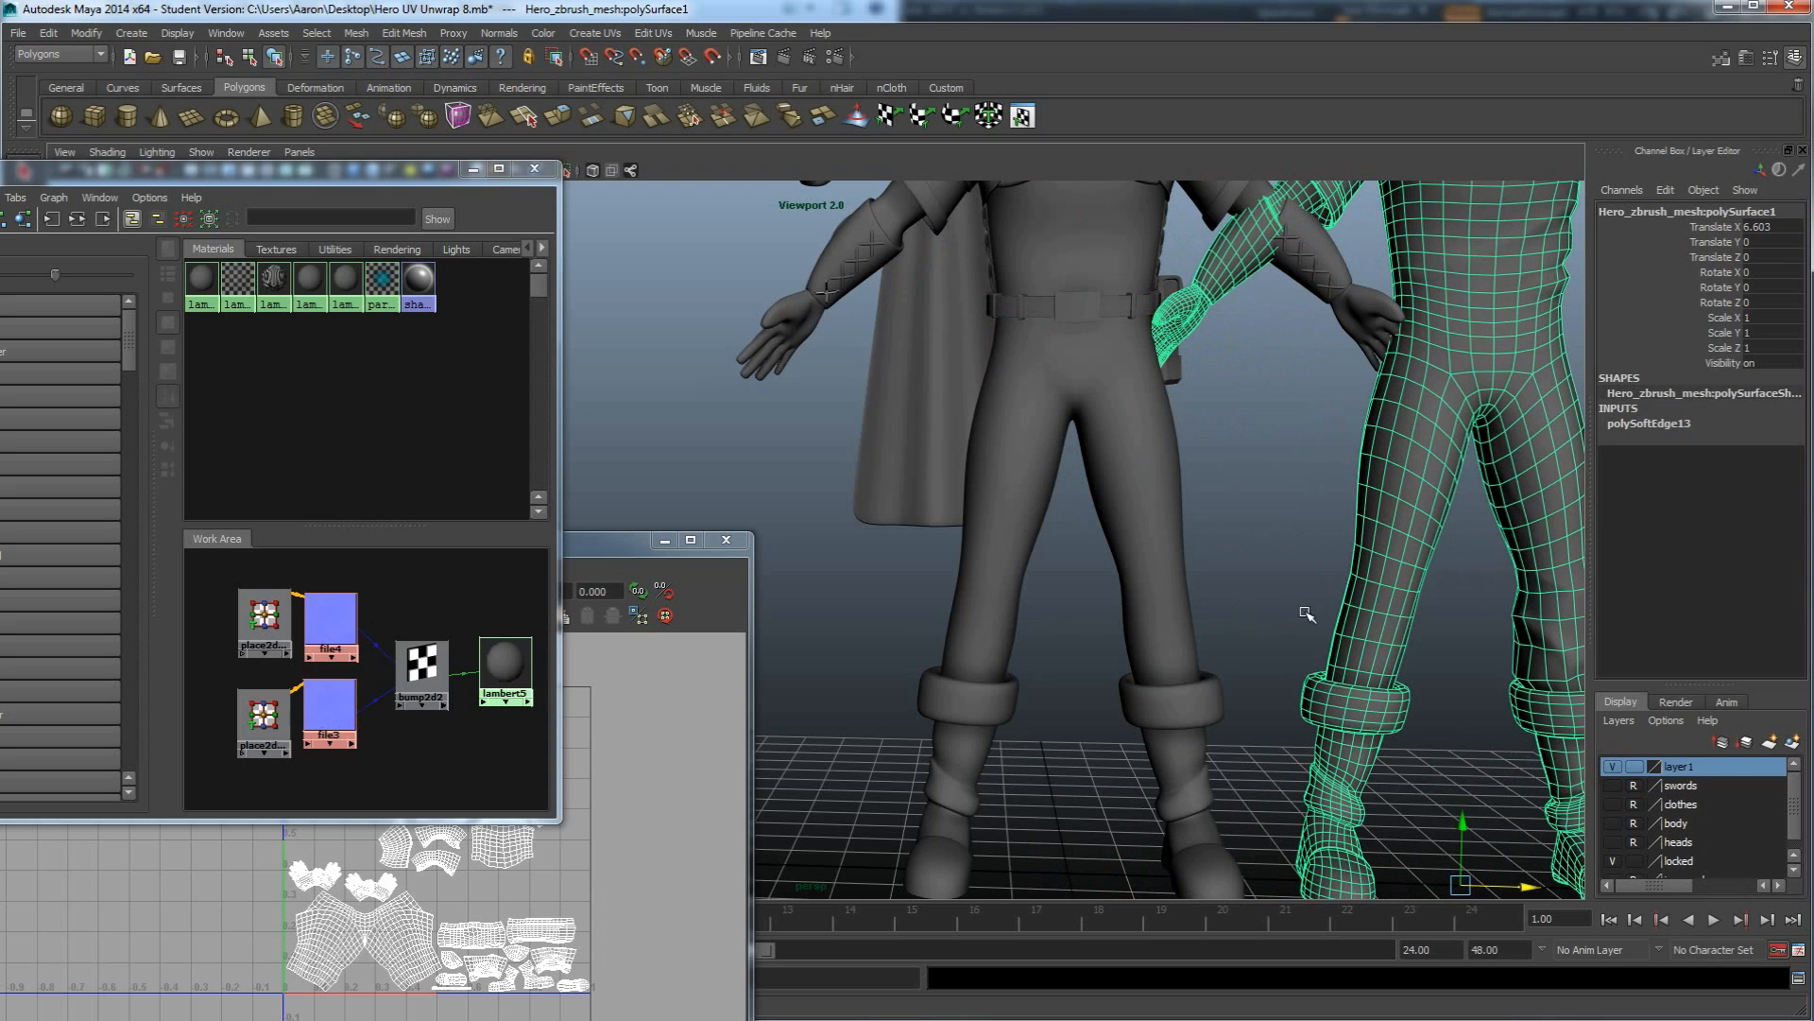
{"action": "left_click", "coordinate": [1164, 596]}
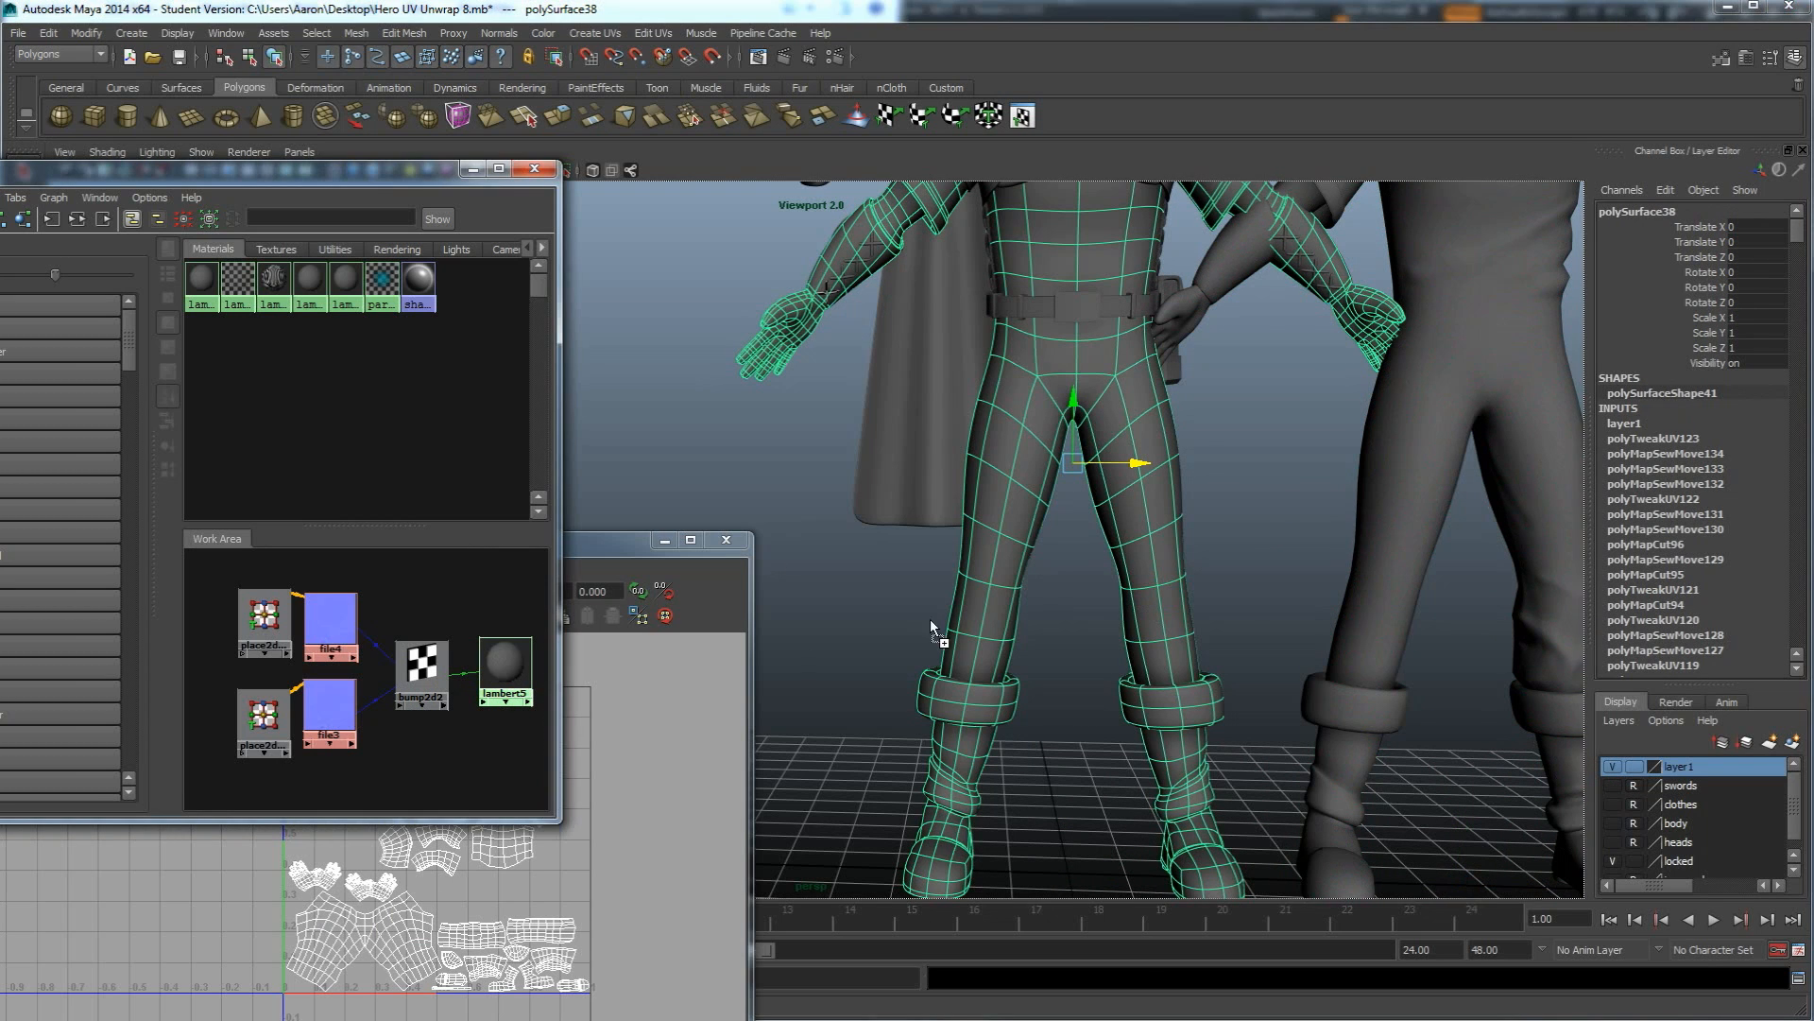
{"action": "left_click", "coordinate": [1248, 567]}
{"action": "left_click_drag", "start_coordinate": [1247, 567], "coordinate": [876, 580], "text": "alt"}
{"action": "scroll", "coordinate": [1293, 623], "scroll_direction": "up", "scroll_amount": 2}
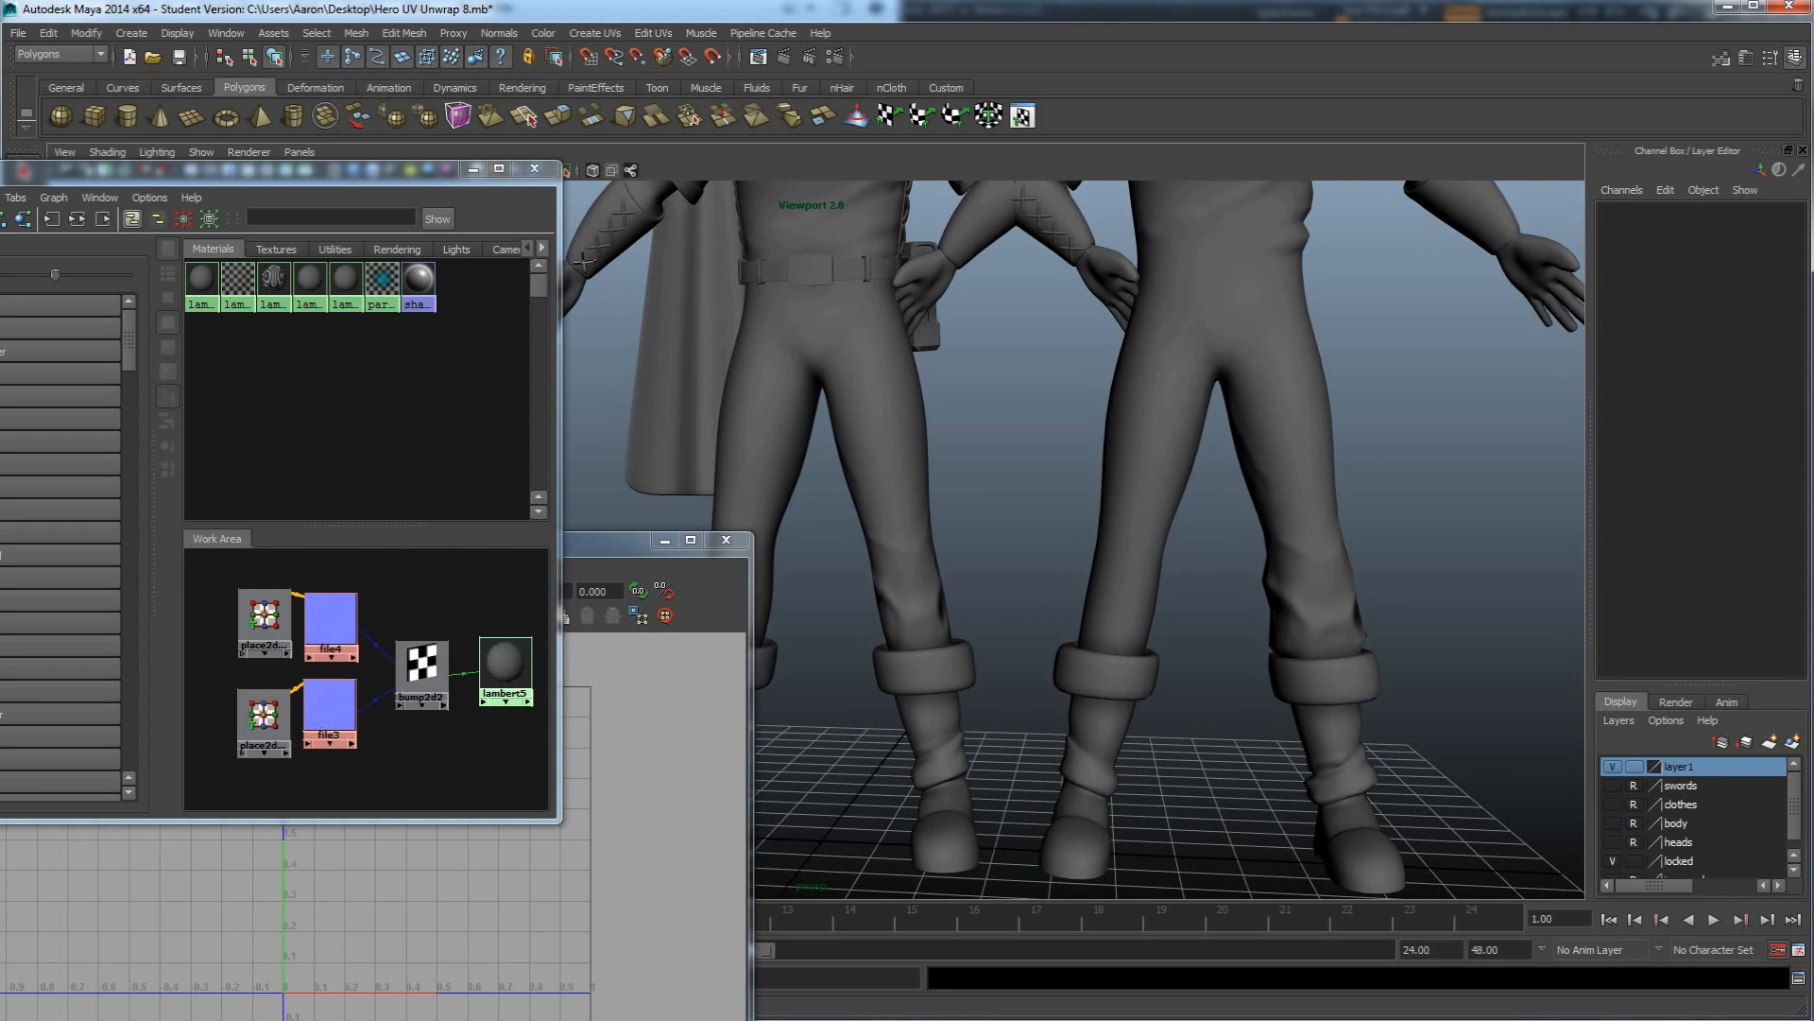
Switch to ZBrush and raise the hero body mesh by three subdivision levels.
{"action": "left_click", "coordinate": [549, 1019]}
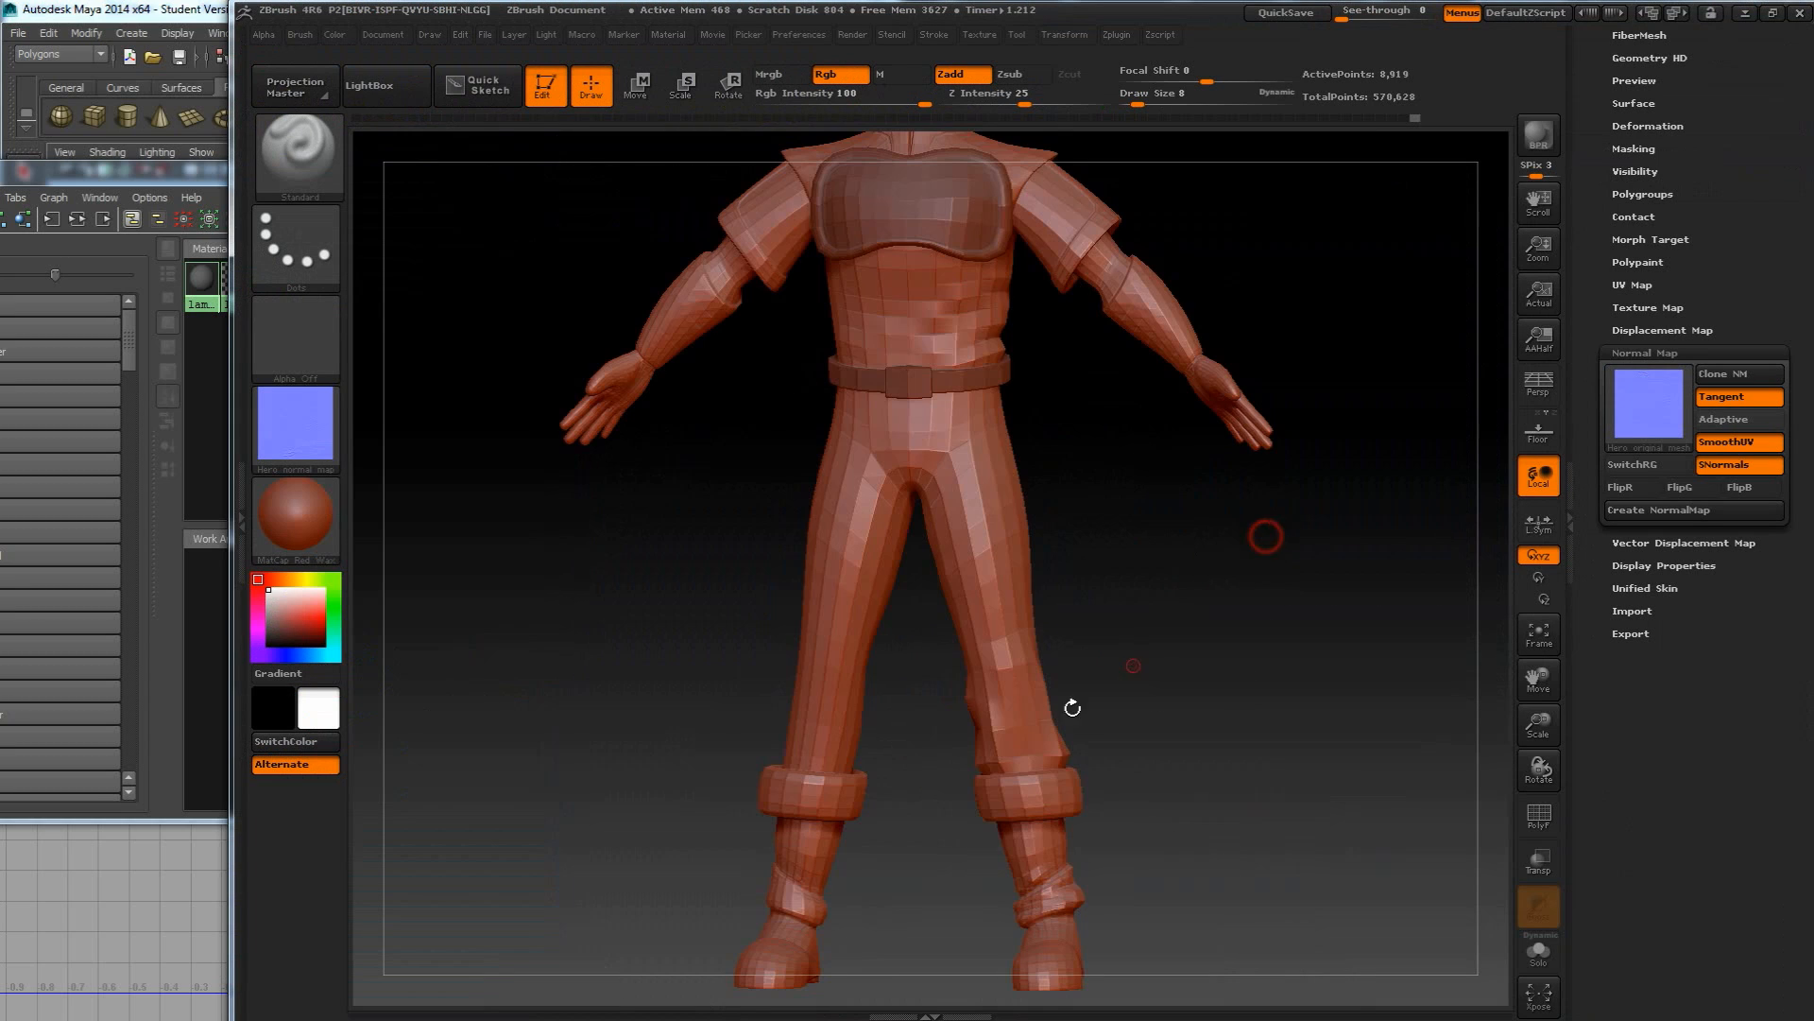
{"action": "key", "text": "d"}
{"action": "key", "text": "d"}
{"action": "key", "text": "d"}
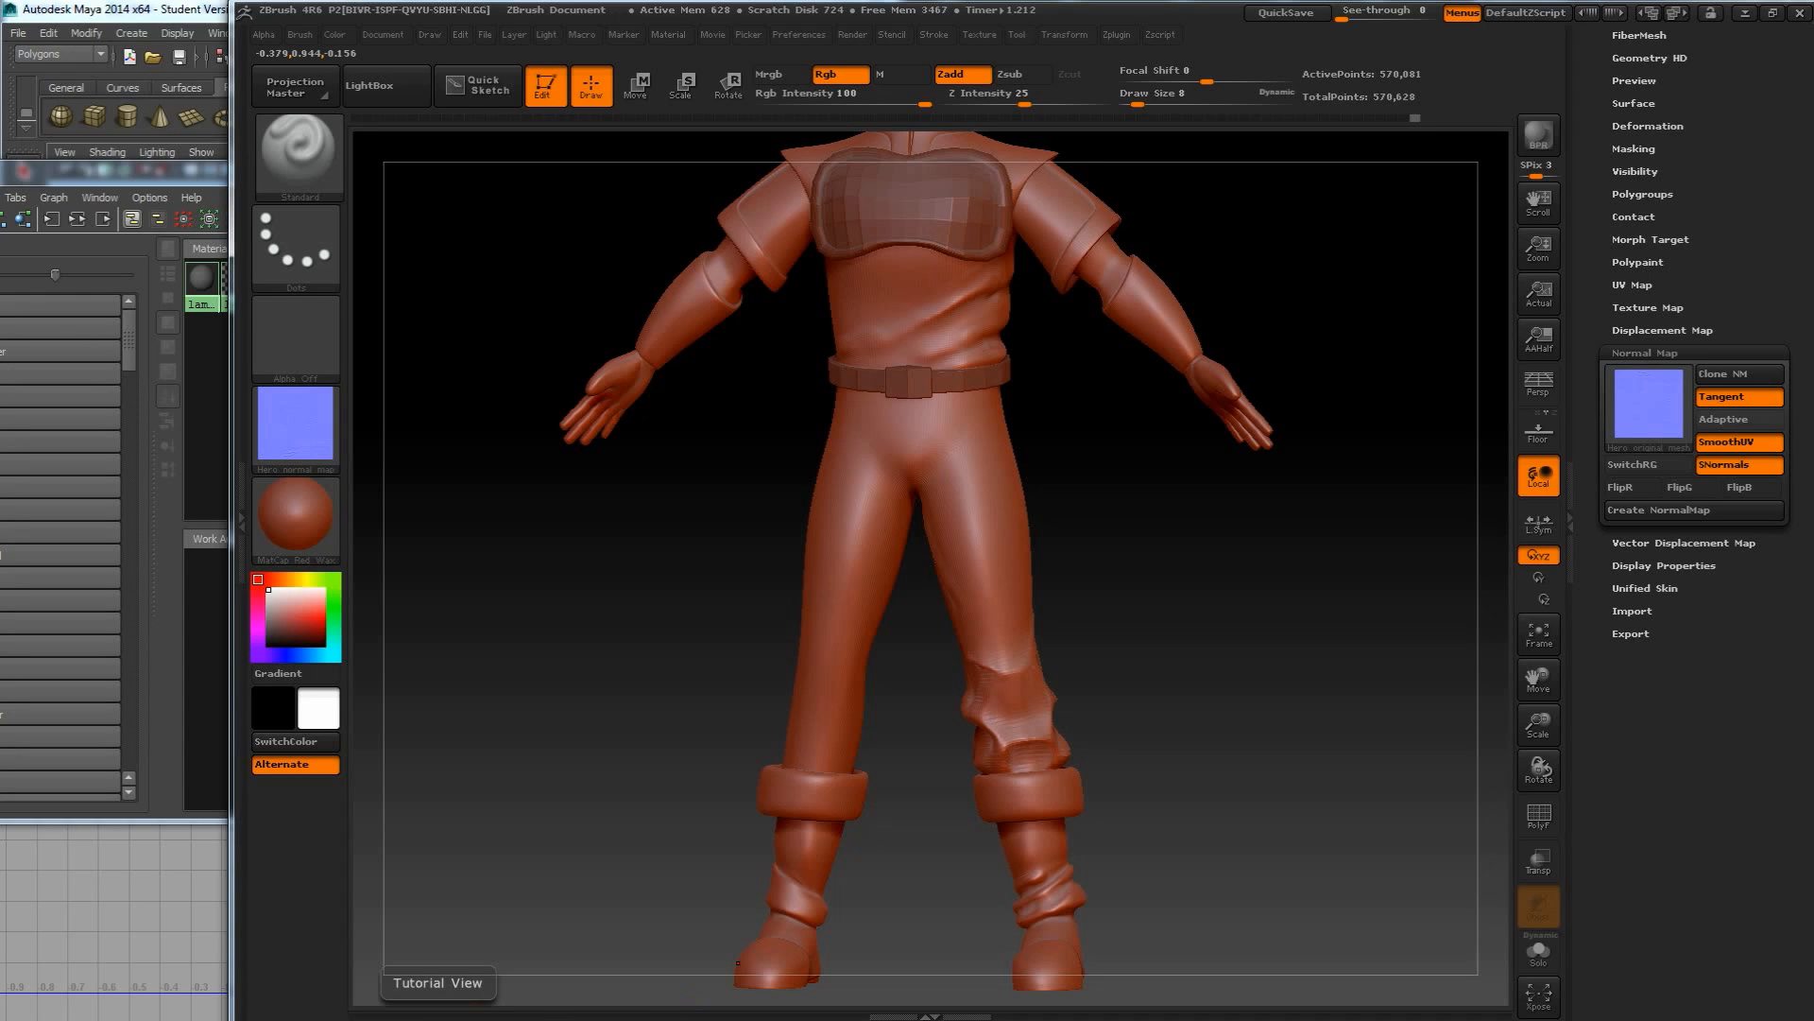
Switch back to Maya and examine the folds on the torsos, trouser legs and boots of both bodies from several angles.
{"action": "key", "text": "alt+Tab"}
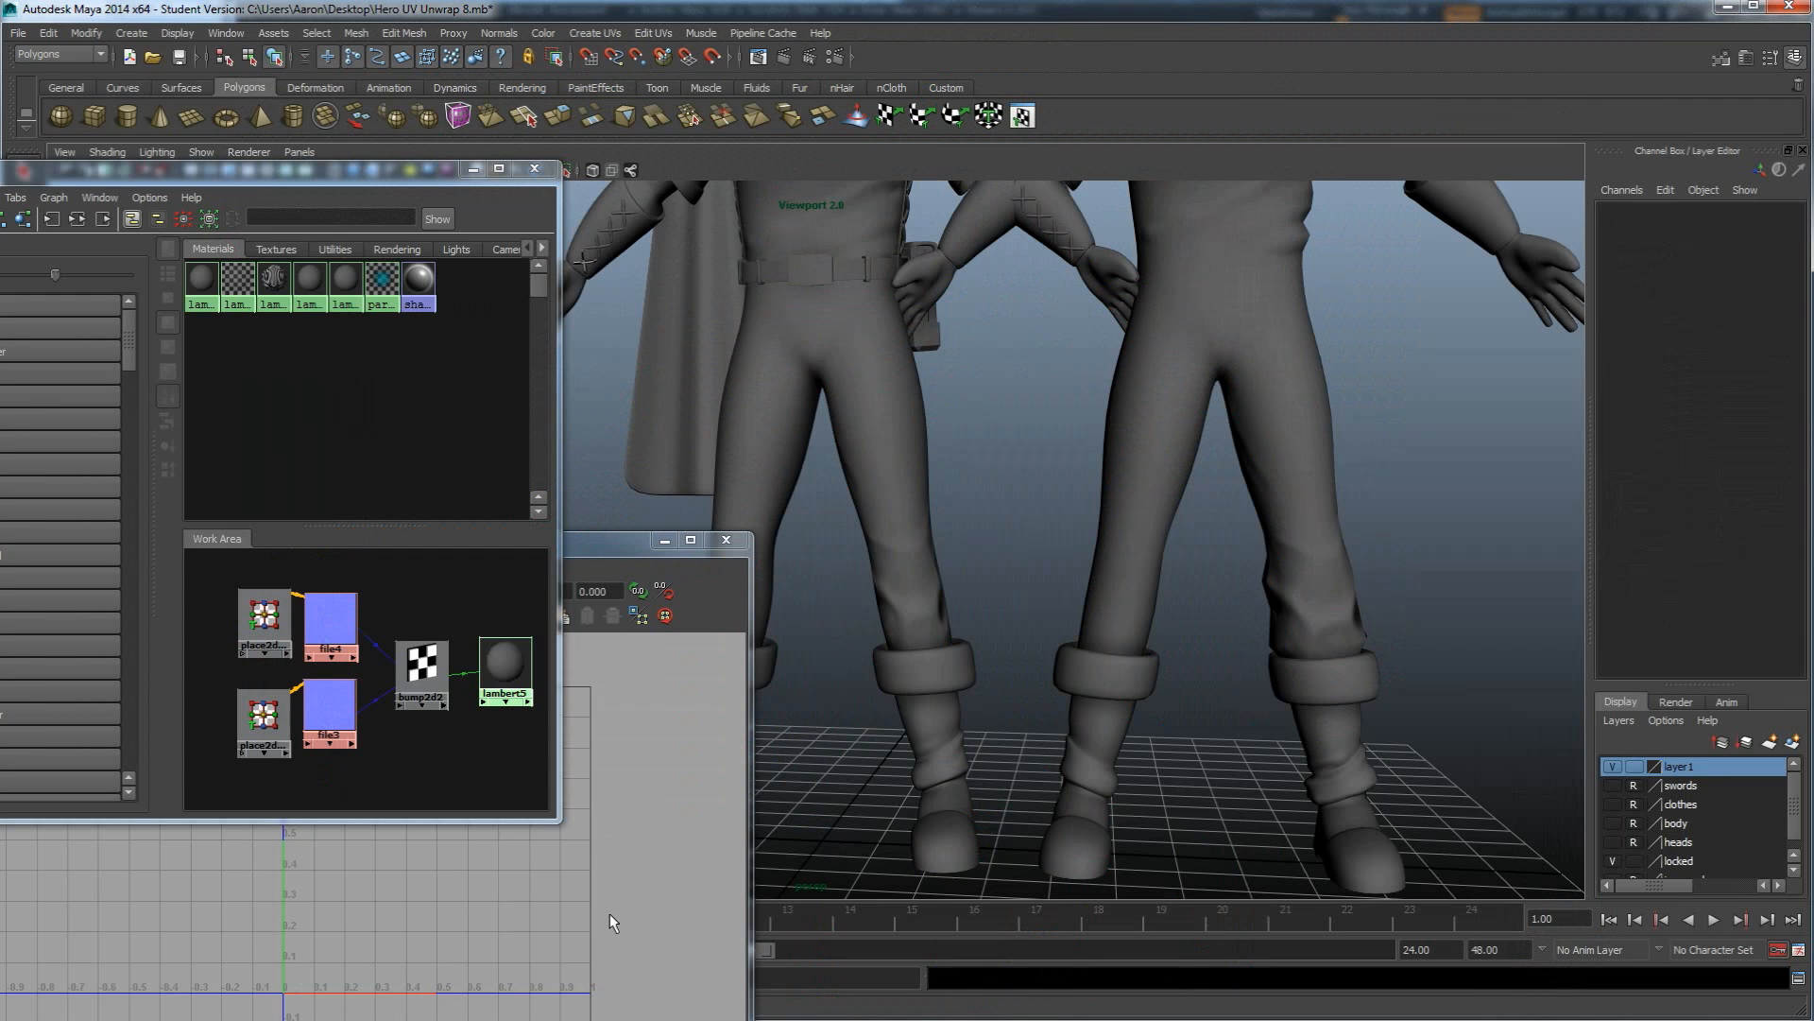
{"action": "middle_click_drag", "start_coordinate": [1323, 527], "coordinate": [1274, 669], "text": "alt"}
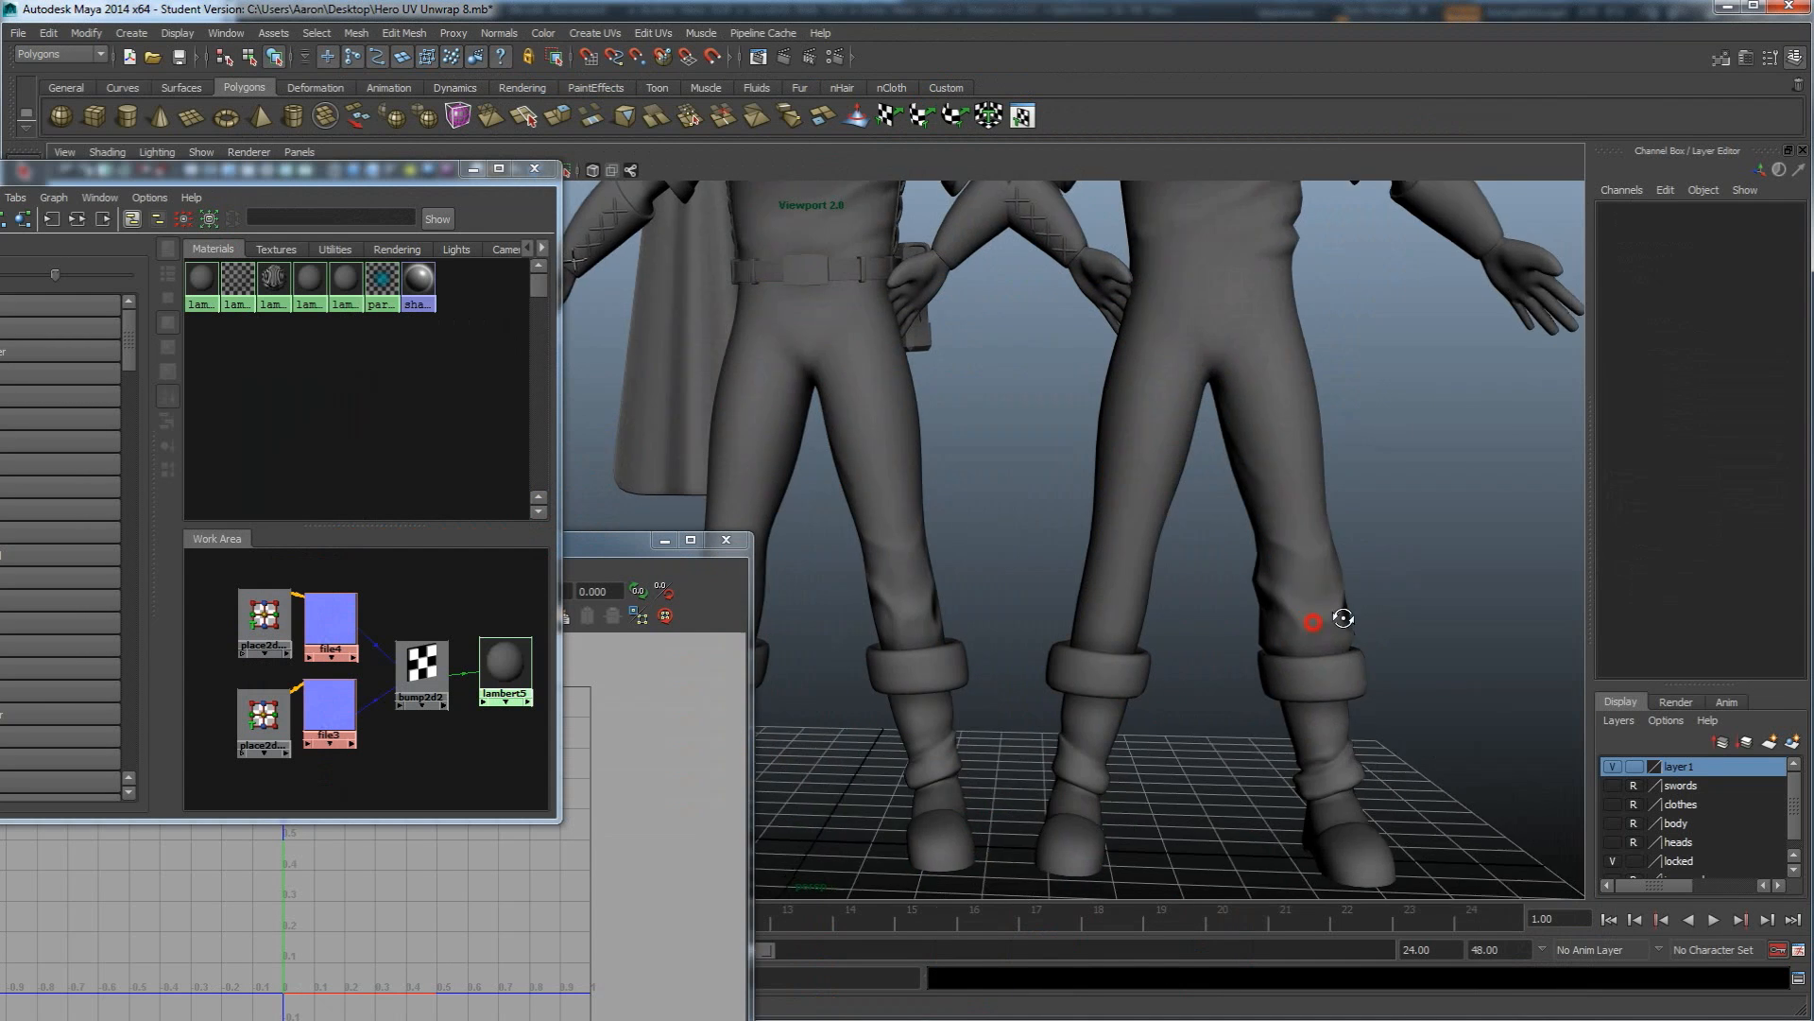
{"action": "right_click_drag", "start_coordinate": [1274, 669], "coordinate": [1247, 488], "text": "alt"}
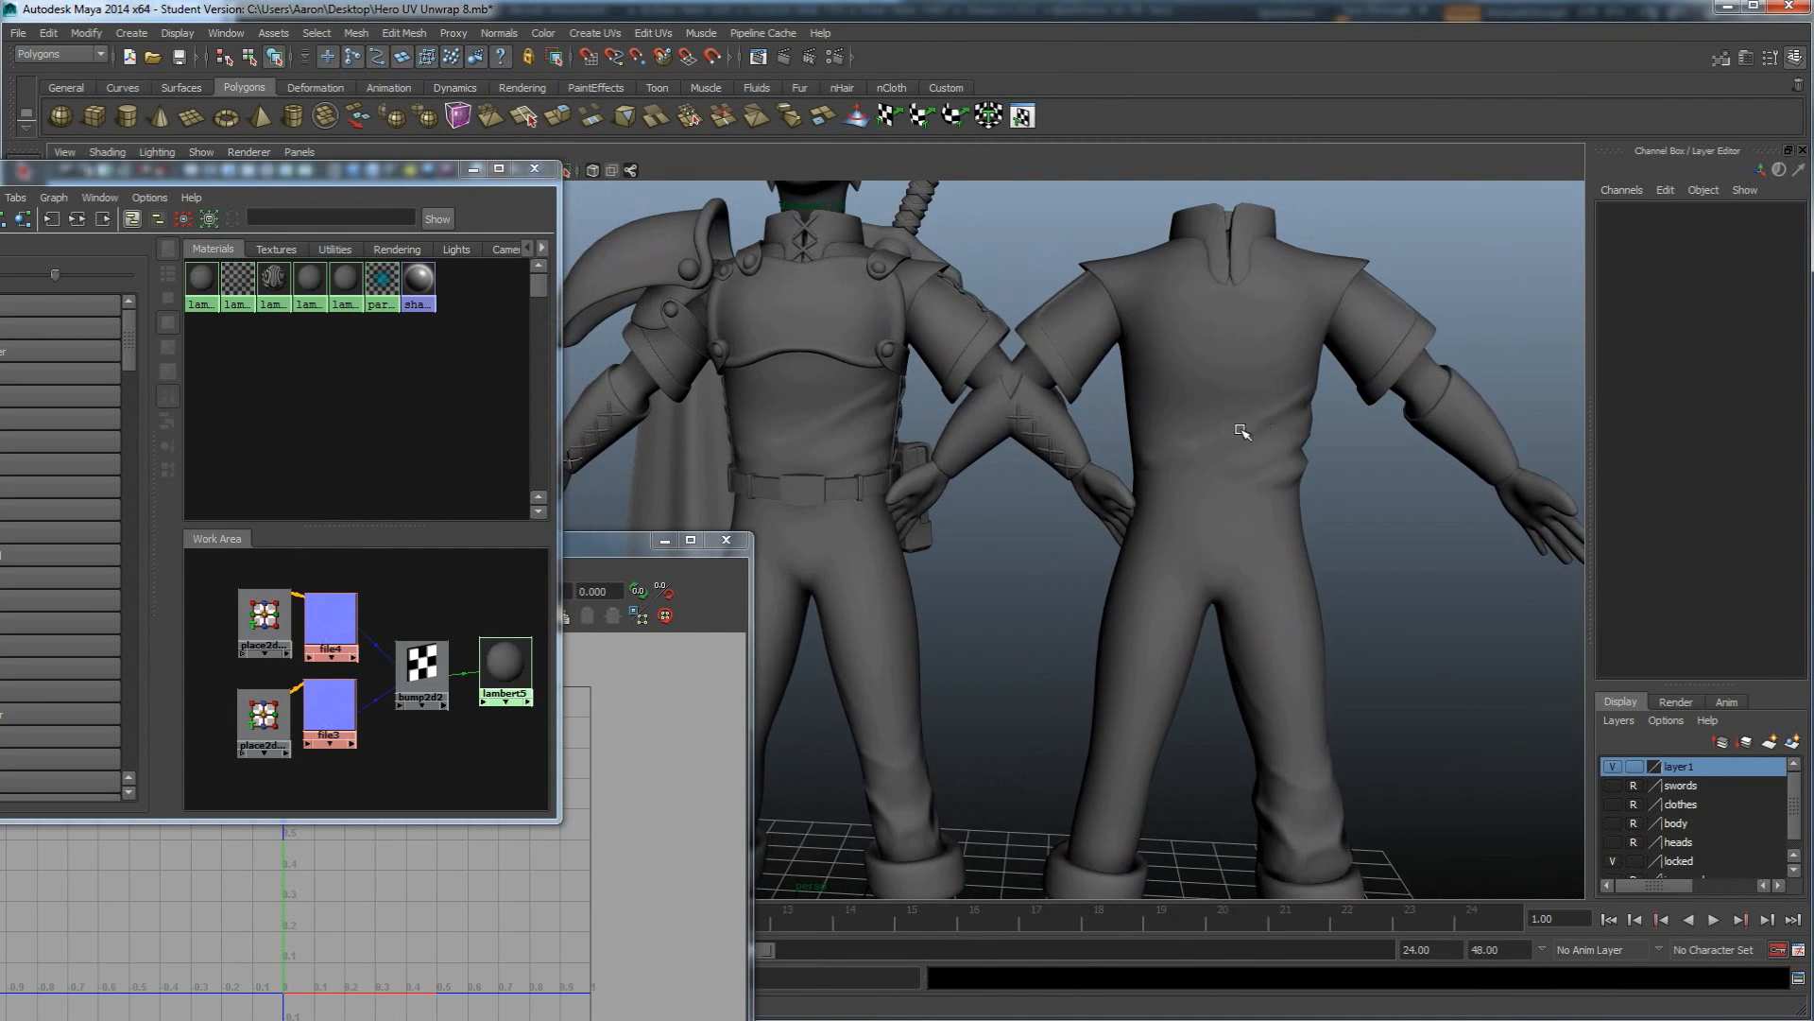
{"action": "left_click_drag", "start_coordinate": [1242, 431], "coordinate": [1058, 619], "text": "alt"}
{"action": "left_click", "coordinate": [1206, 564]}
{"action": "left_click", "coordinate": [1399, 598]}
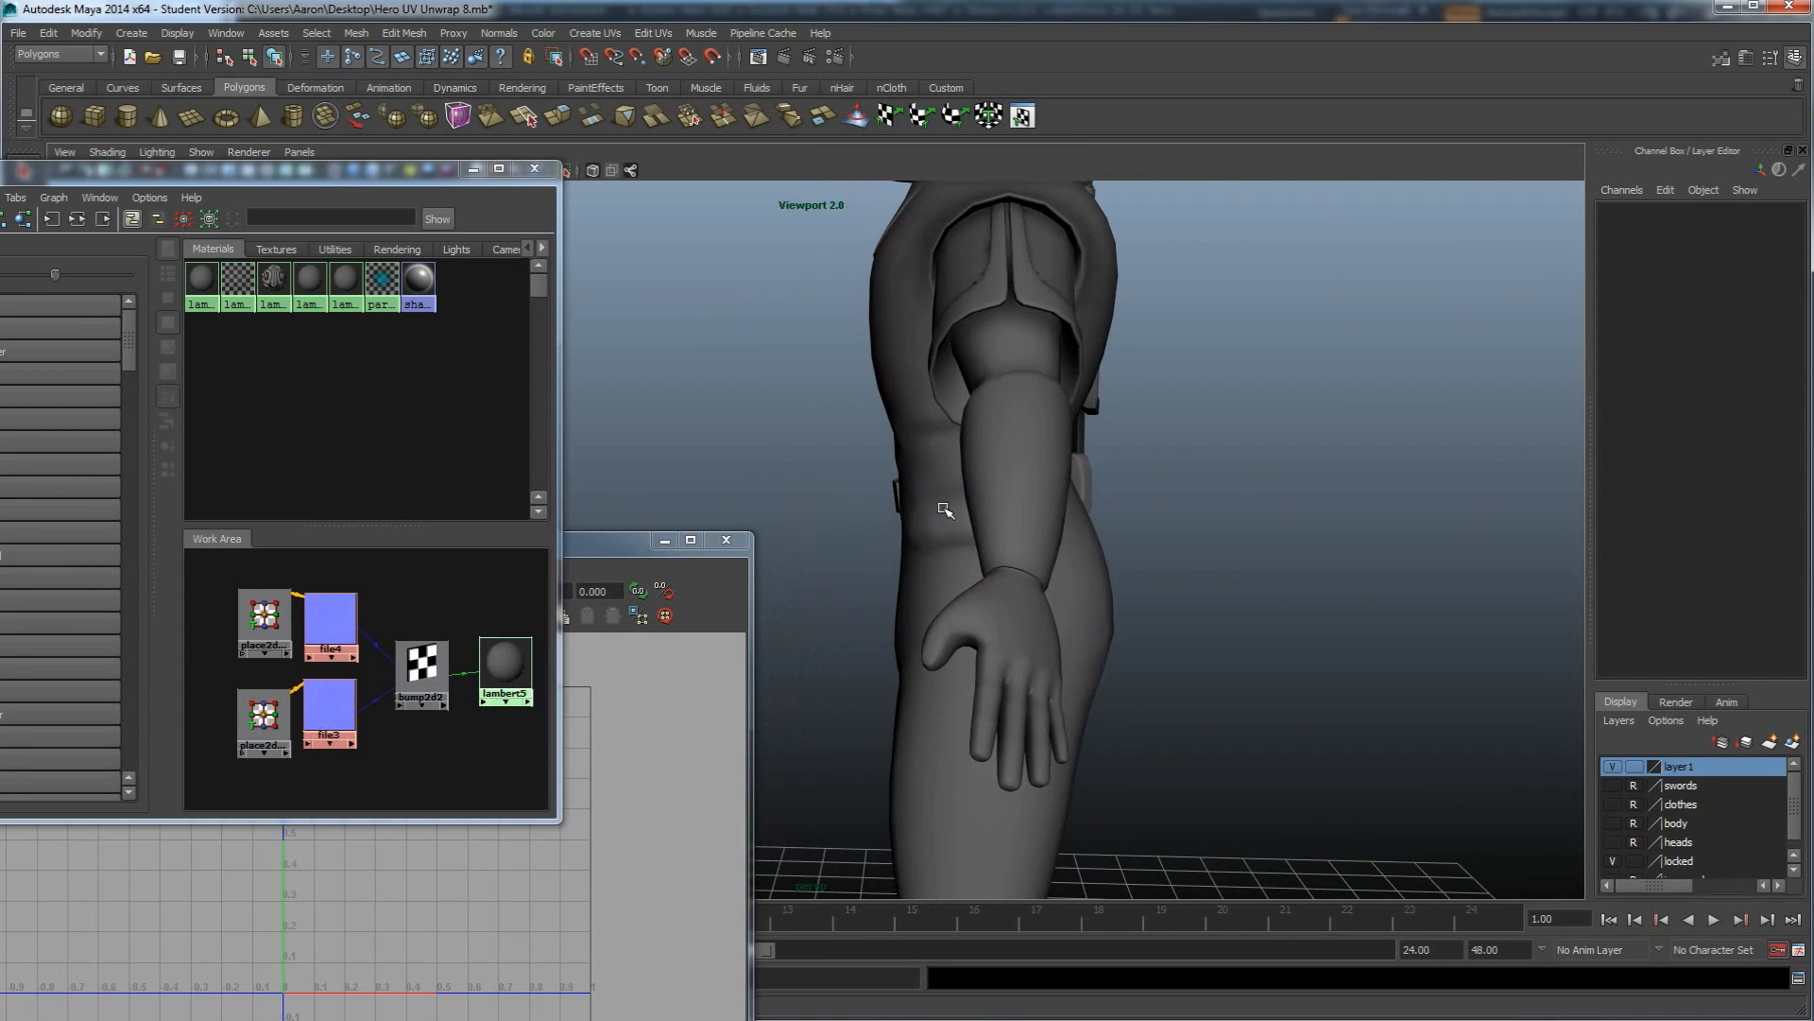
{"action": "left_click_drag", "start_coordinate": [891, 488], "coordinate": [1032, 563], "text": "alt"}
{"action": "left_click_drag", "start_coordinate": [909, 545], "coordinate": [978, 575], "text": "alt"}
{"action": "middle_click_drag", "start_coordinate": [978, 574], "coordinate": [1001, 180], "text": "alt"}
{"action": "right_click_drag", "start_coordinate": [1005, 283], "coordinate": [1038, 642], "text": "alt"}
{"action": "left_click_drag", "start_coordinate": [1095, 463], "coordinate": [1275, 468], "text": "alt"}
{"action": "left_click_drag", "start_coordinate": [1086, 474], "coordinate": [1074, 500], "text": "alt"}
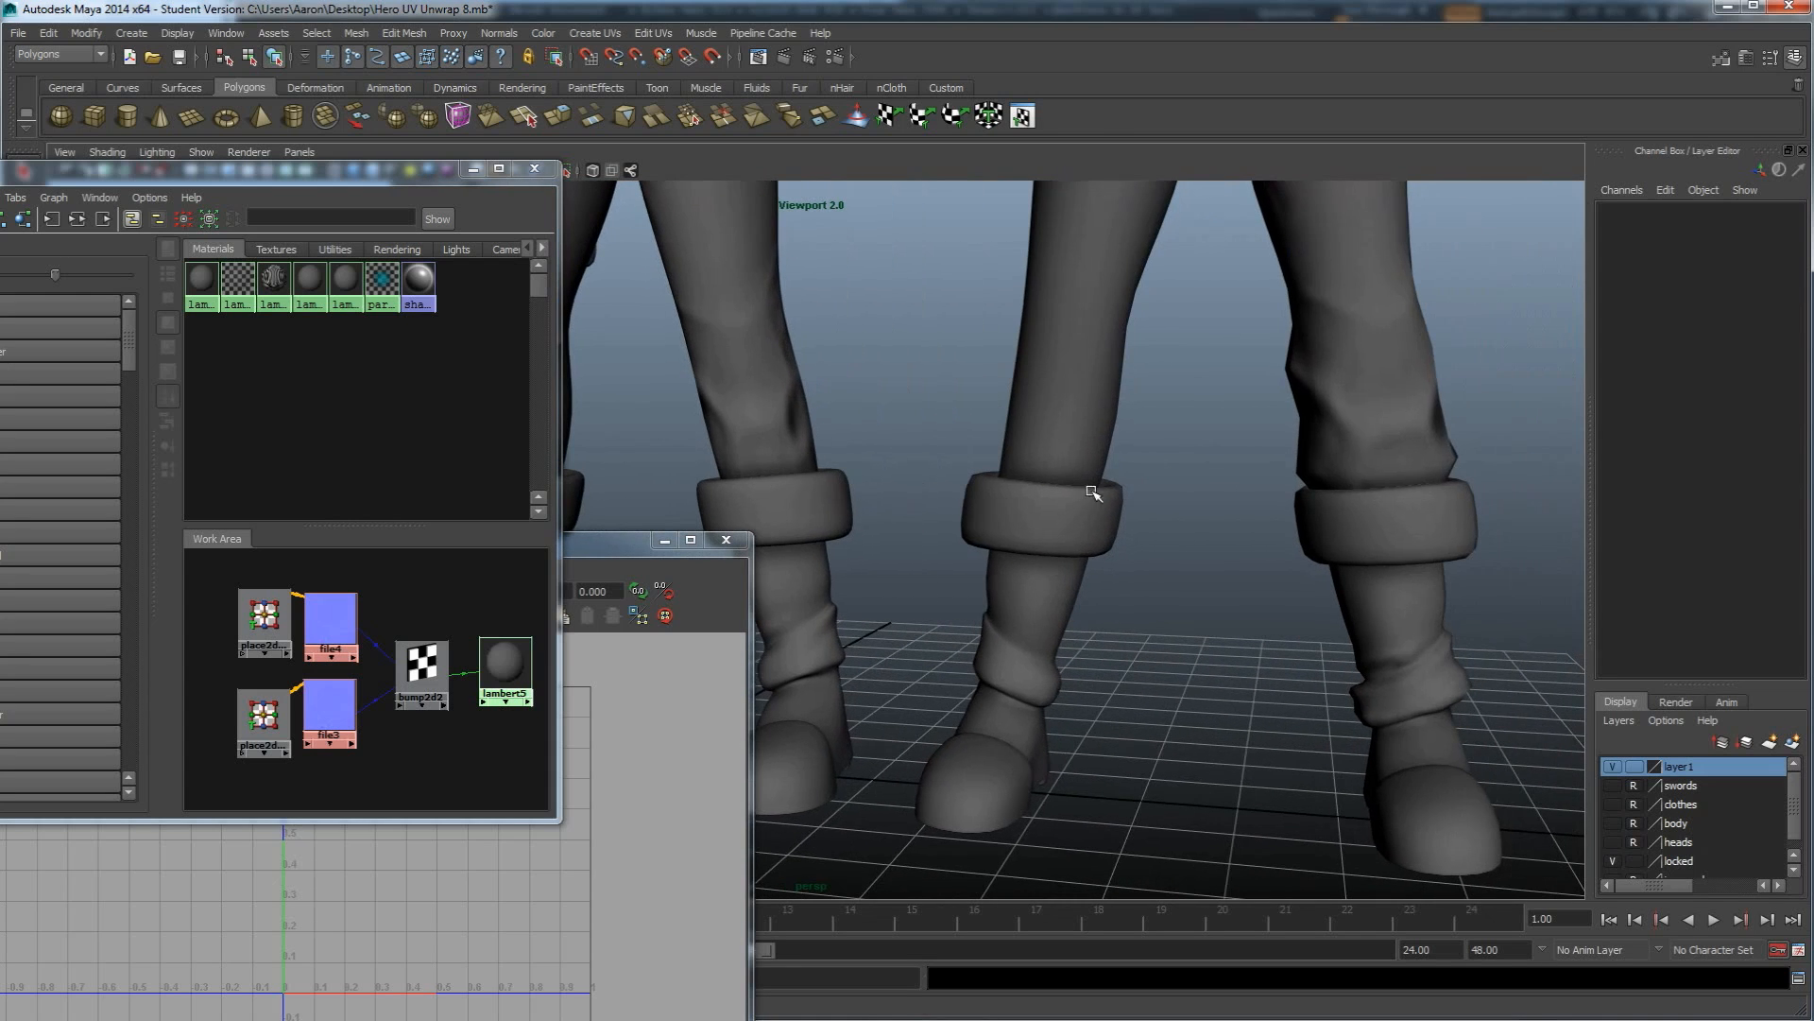
Compare the wireframe density of the ZBrush mesh and the original body around the lower legs, then deselect both.
{"action": "left_click", "coordinate": [1340, 387]}
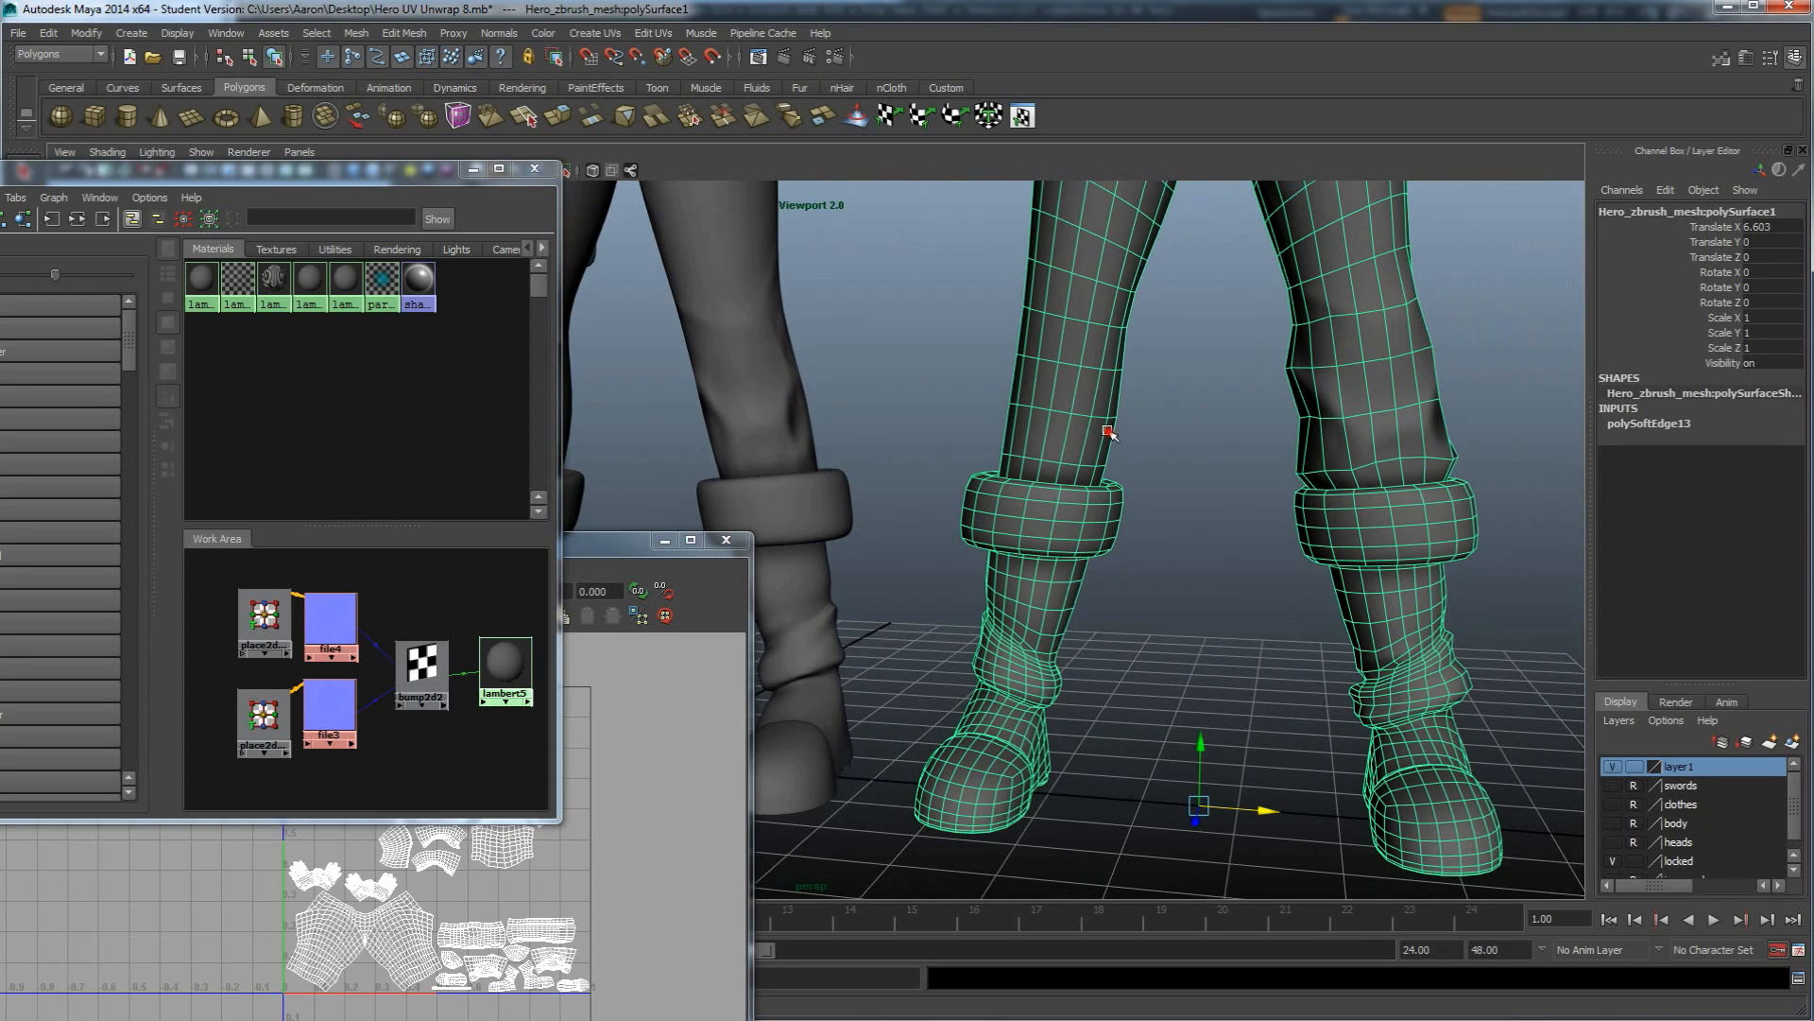
{"action": "left_click", "coordinate": [851, 369], "text": "shift"}
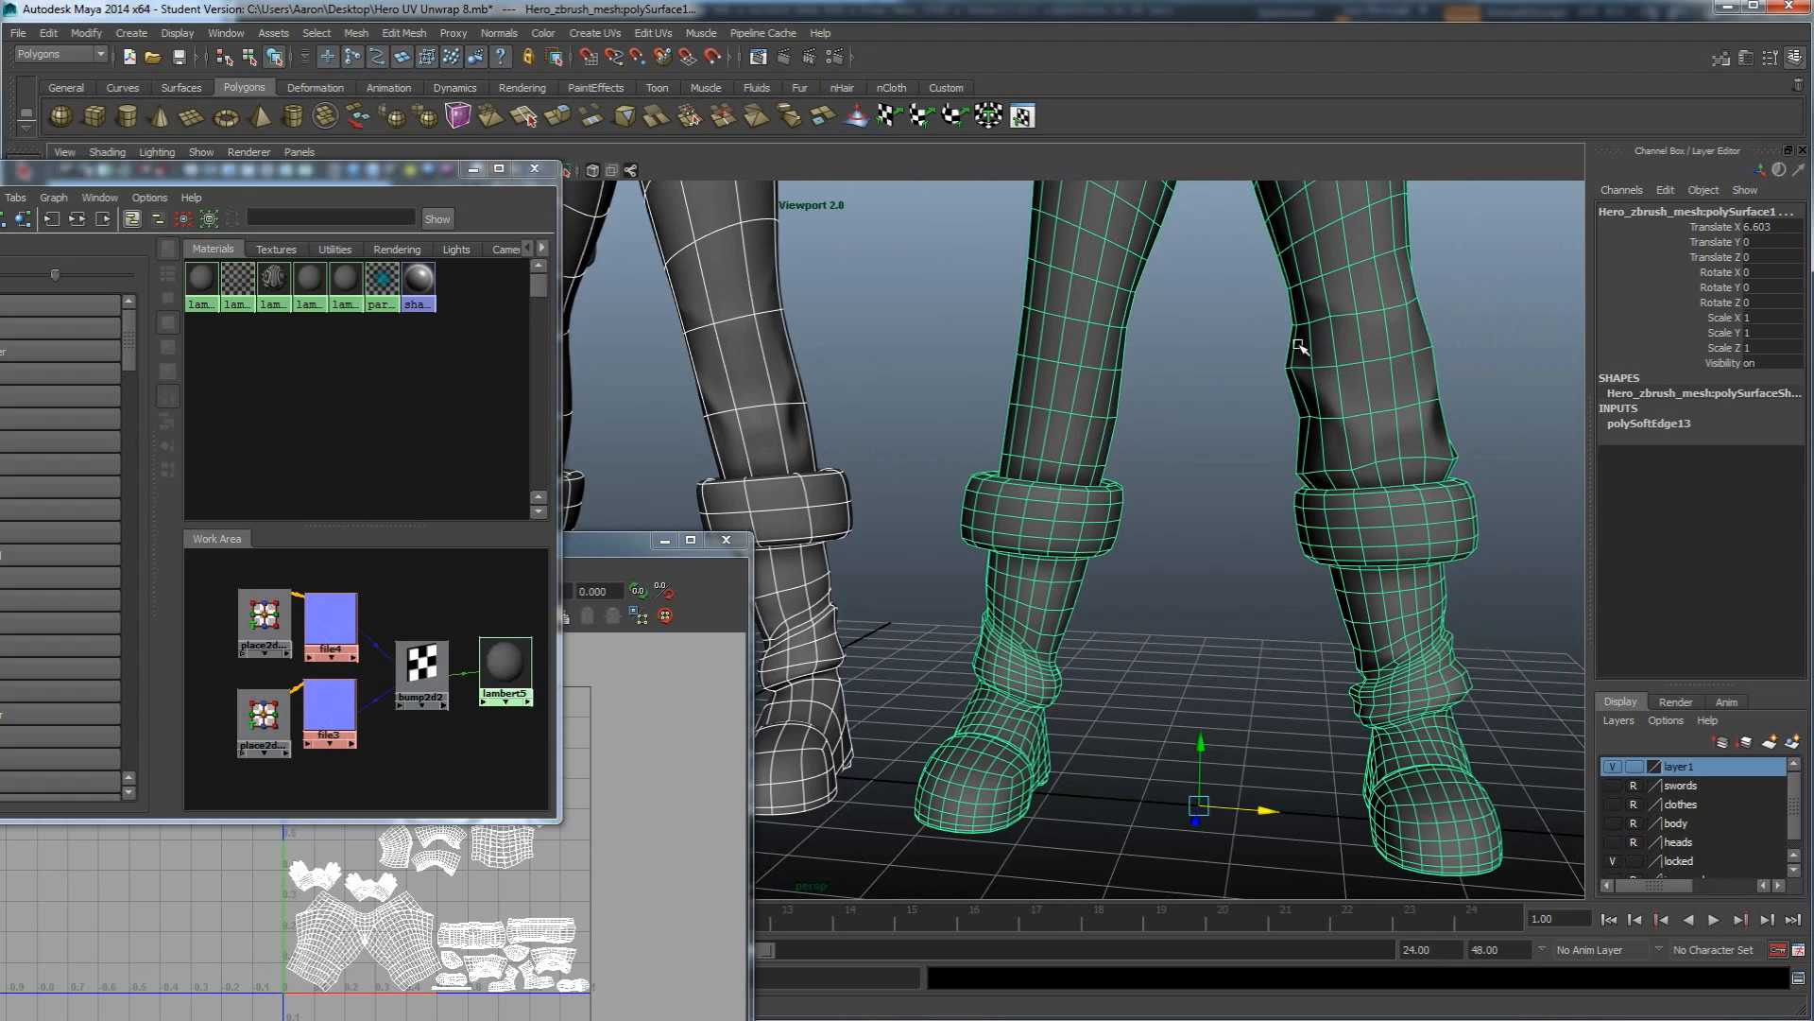
{"action": "left_click", "coordinate": [1205, 430]}
{"action": "scroll", "coordinate": [1186, 492], "scroll_direction": "down", "scroll_amount": 10}
{"action": "scroll", "coordinate": [1167, 554], "scroll_direction": "down", "scroll_amount": 8}
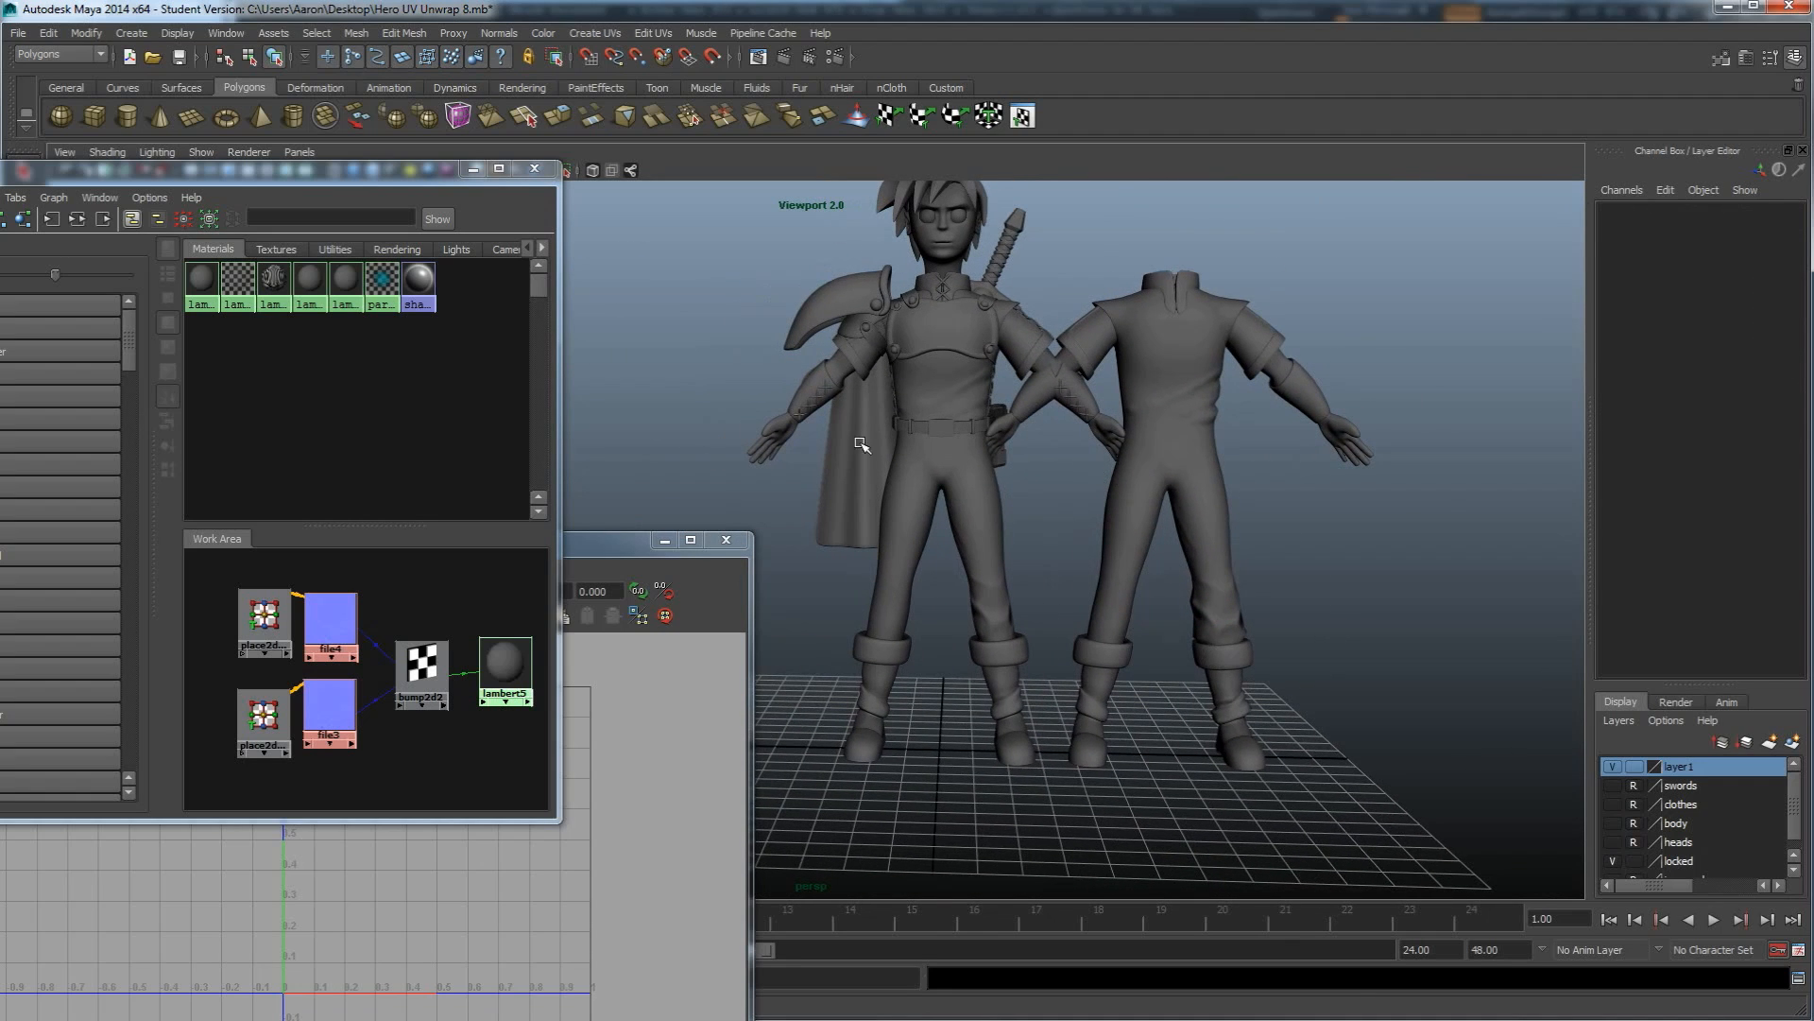
Assign the lambert4 material to the original body mesh and compare its wireframe with that of the ZBrush mesh.
{"action": "left_click", "coordinate": [310, 279]}
{"action": "middle_click_drag", "start_coordinate": [310, 280], "coordinate": [779, 461]}
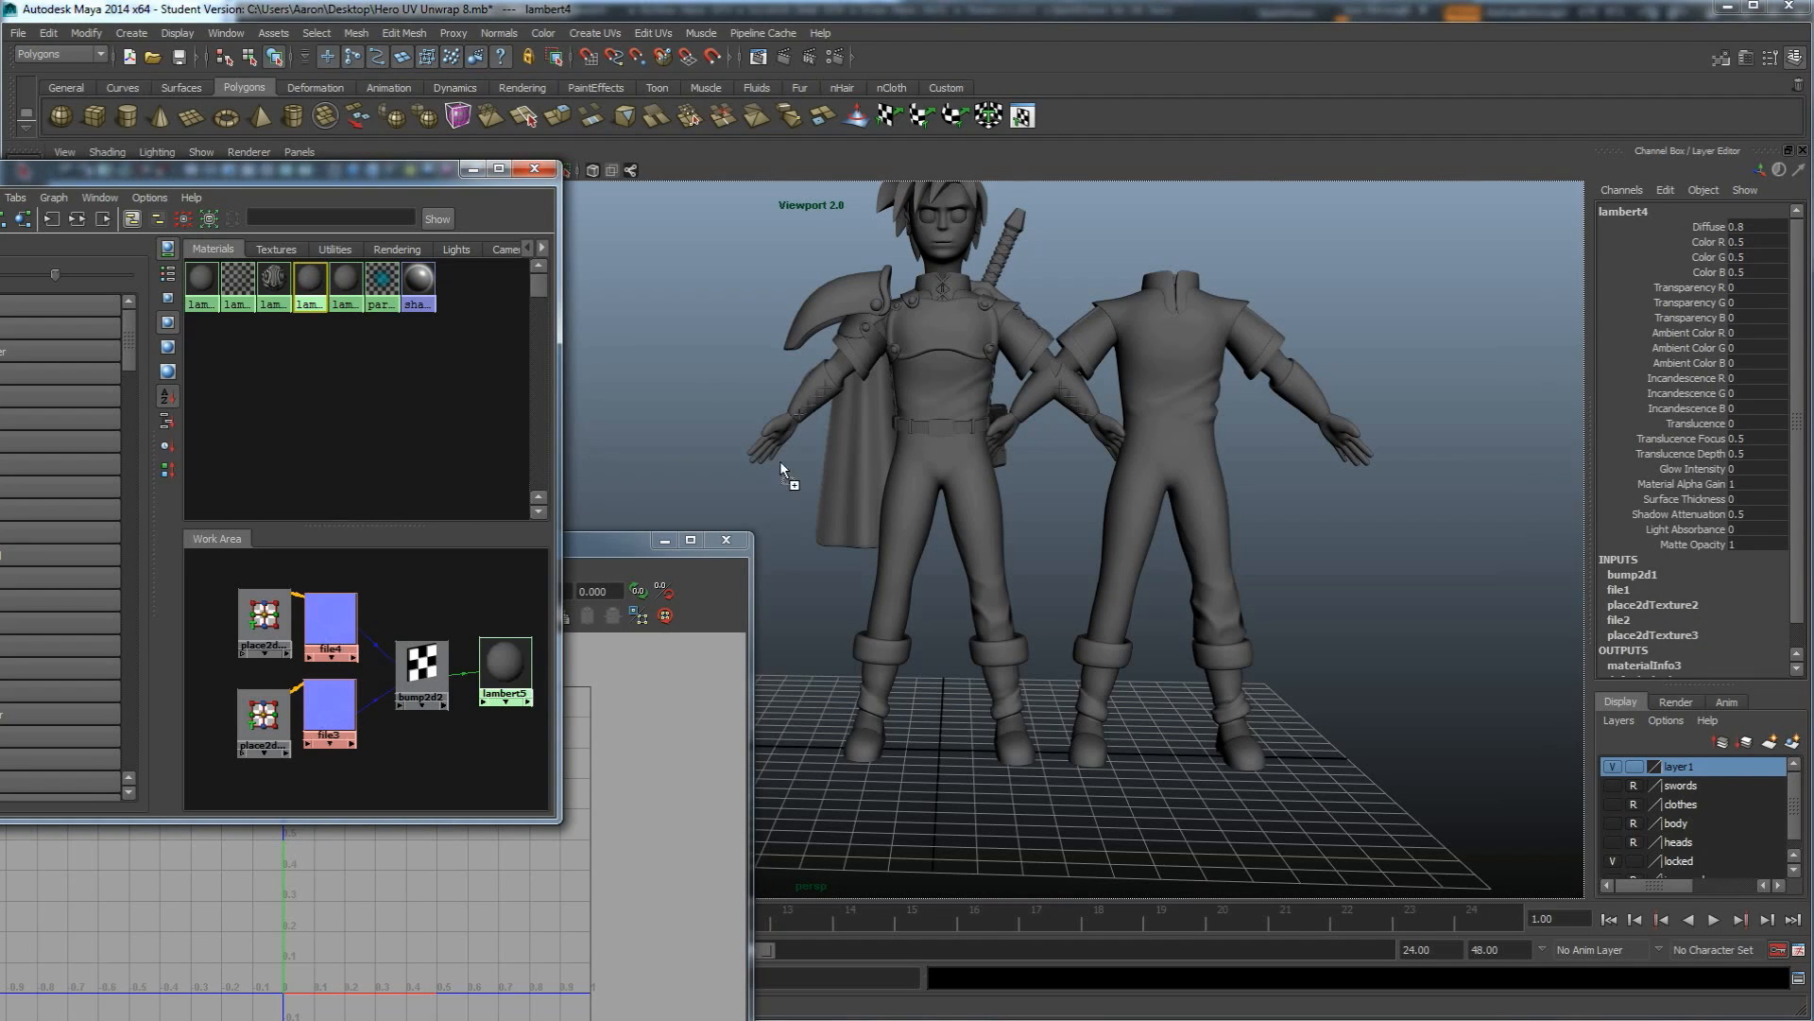
{"action": "middle_click_drag", "start_coordinate": [1013, 535], "coordinate": [971, 498]}
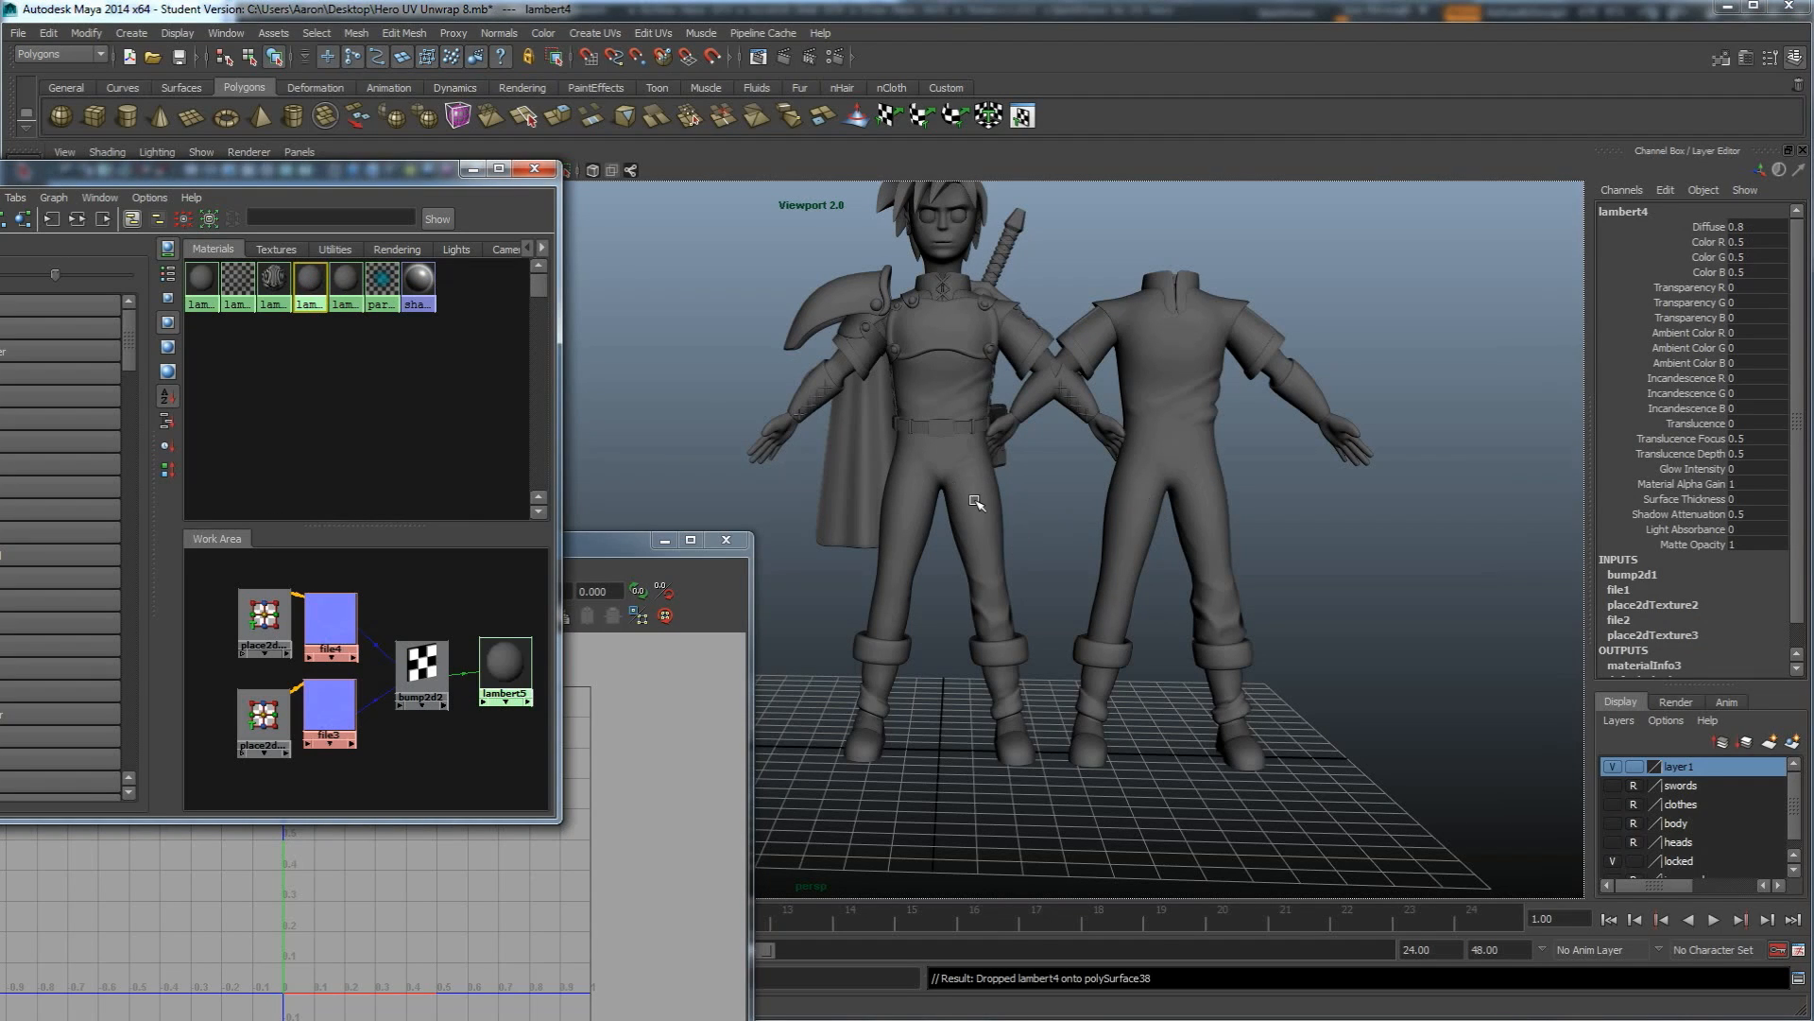
{"action": "scroll", "coordinate": [974, 670], "scroll_direction": "up", "scroll_amount": 4}
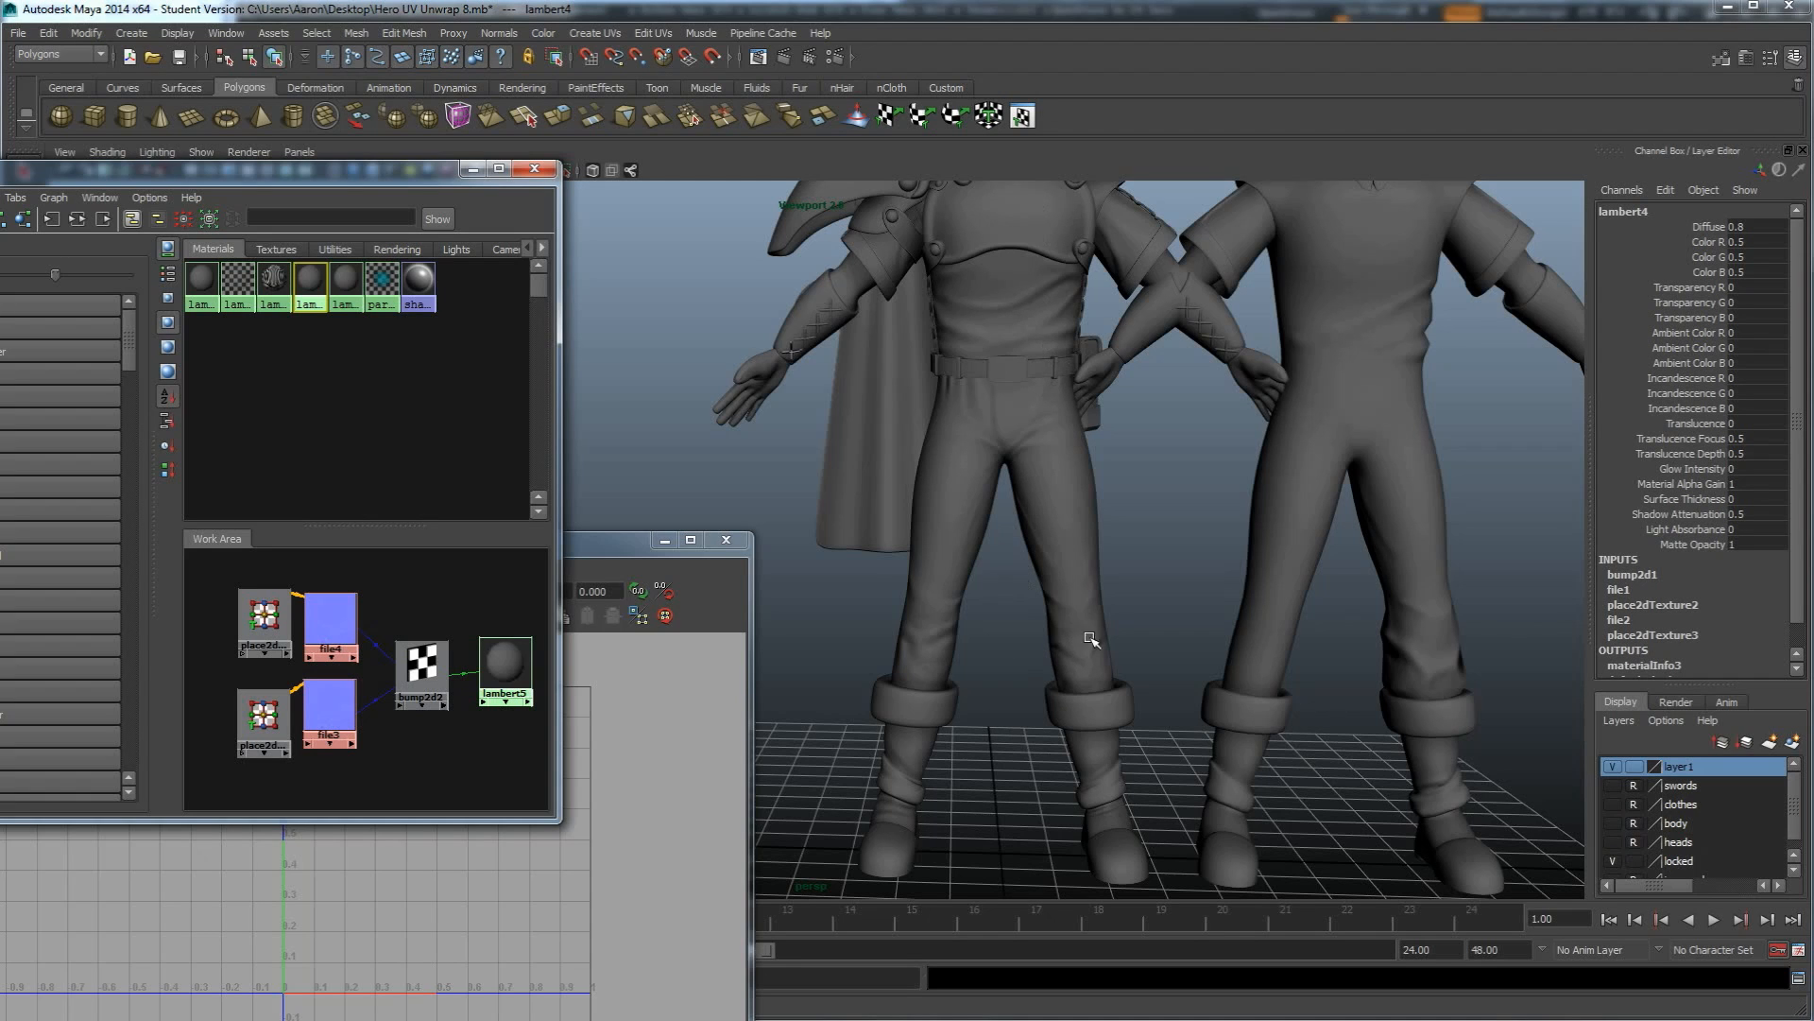
{"action": "left_click", "coordinate": [1432, 604]}
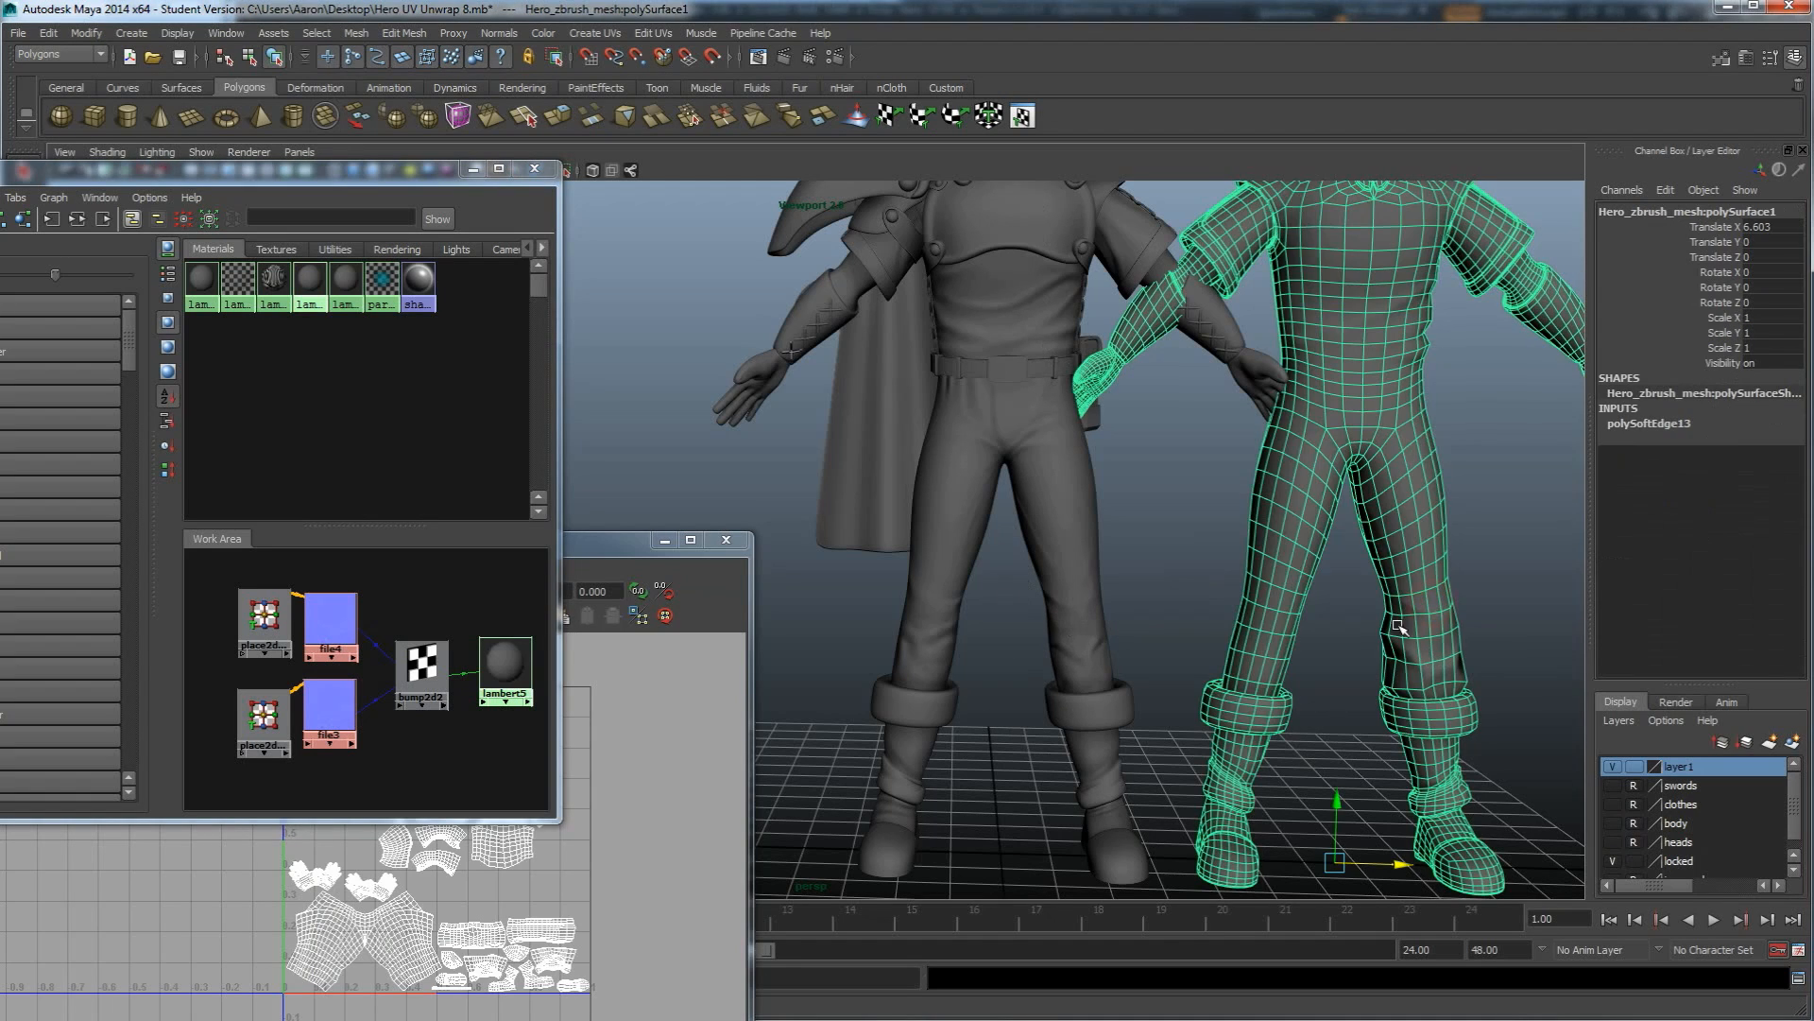
{"action": "left_click", "coordinate": [1081, 567]}
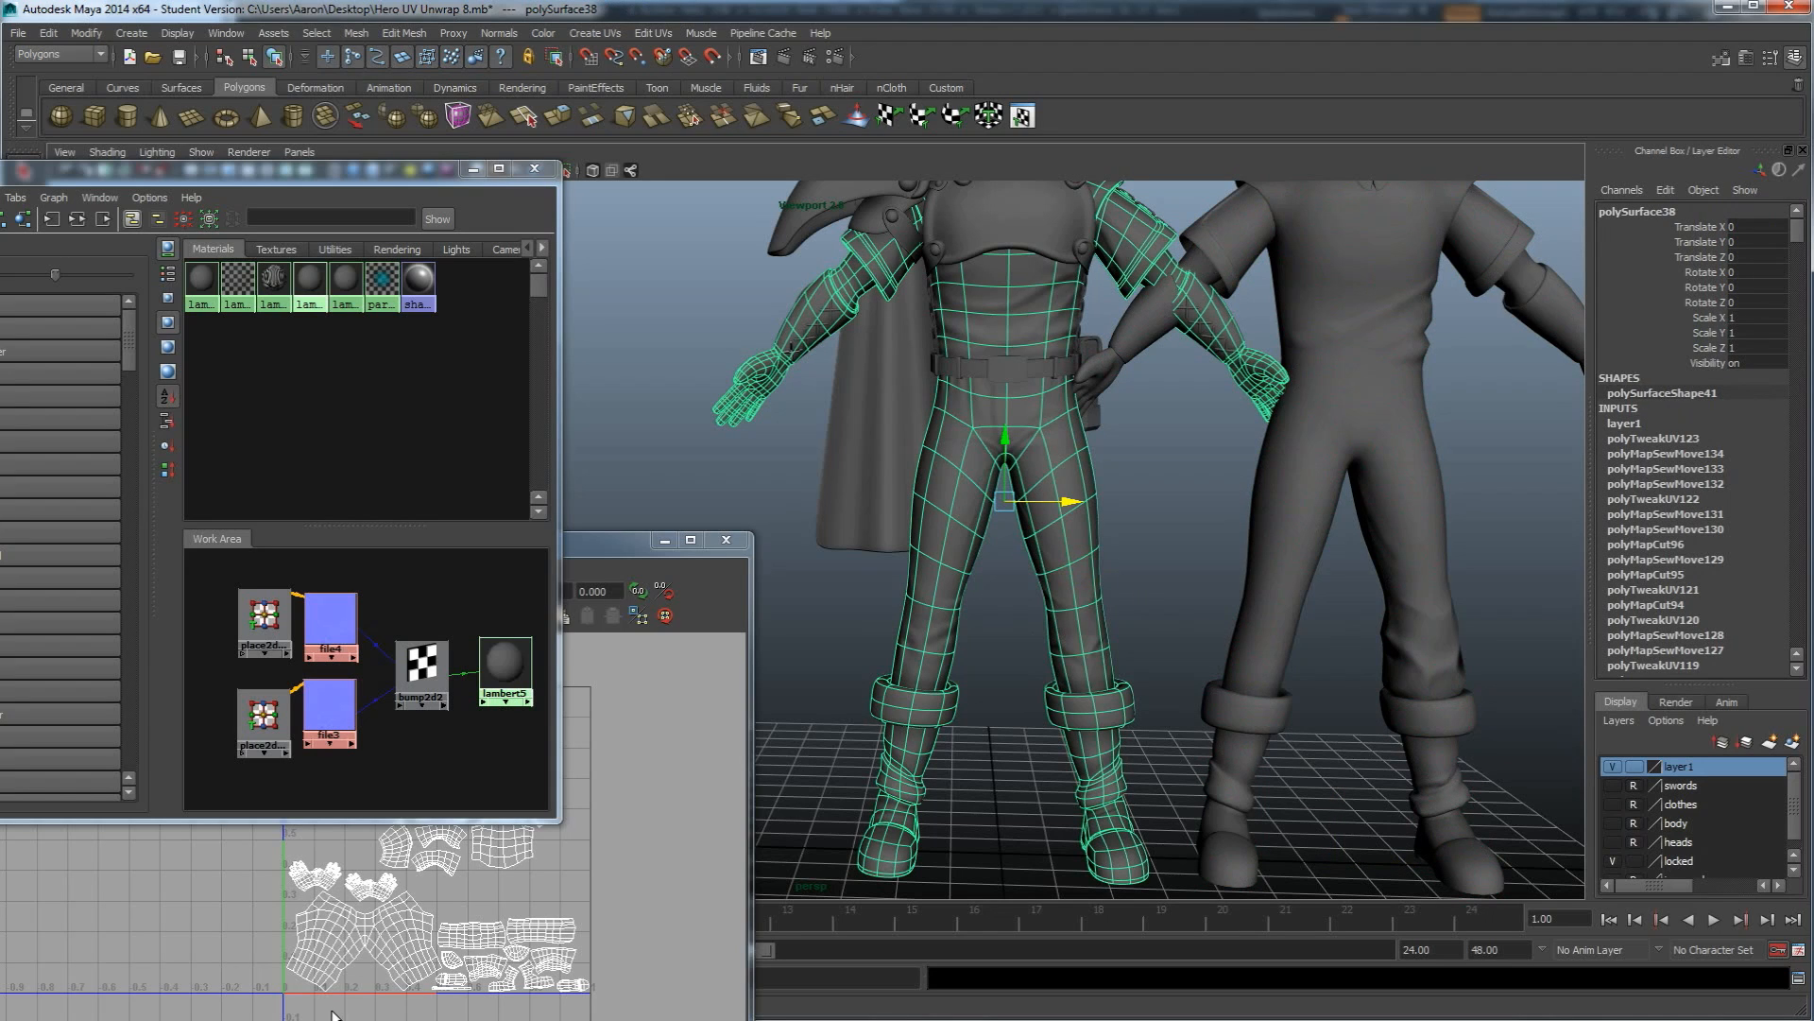
Open Hero Texturing Normals.mb from the full character folder of ART 258 3D Character Development.
{"action": "left_click", "coordinate": [223, 1020]}
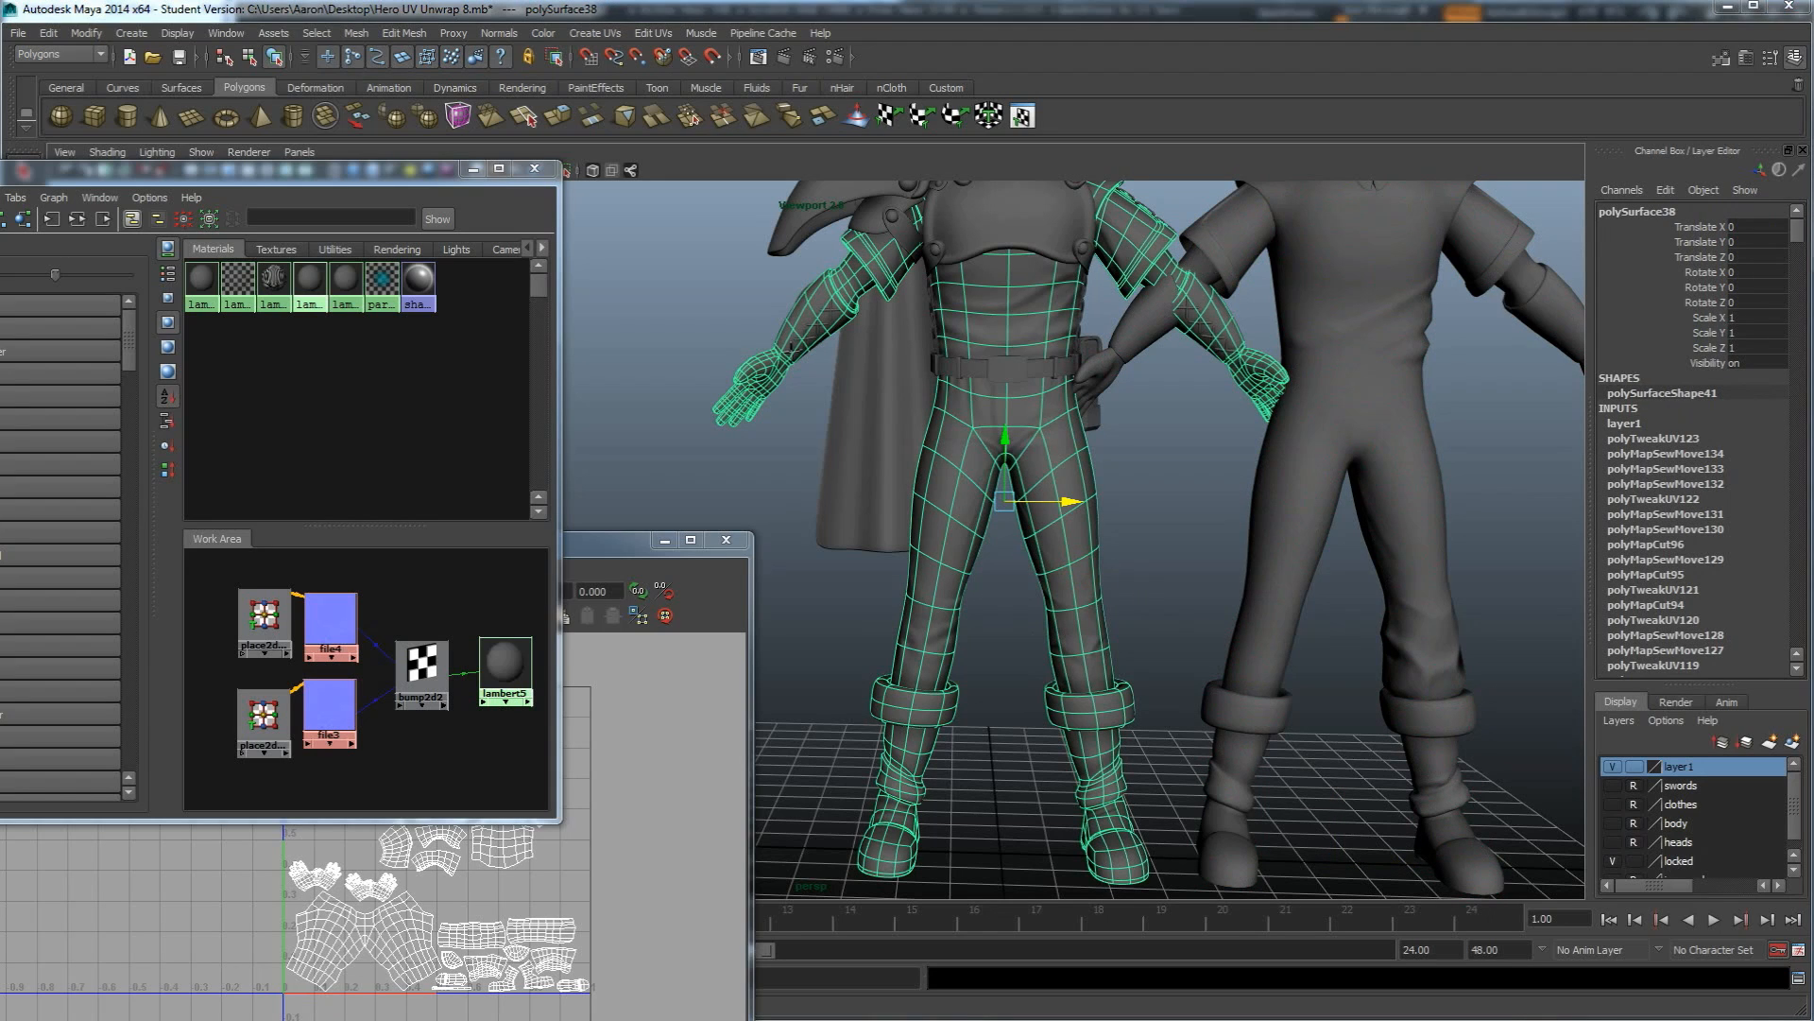
{"action": "left_click", "coordinate": [118, 945]}
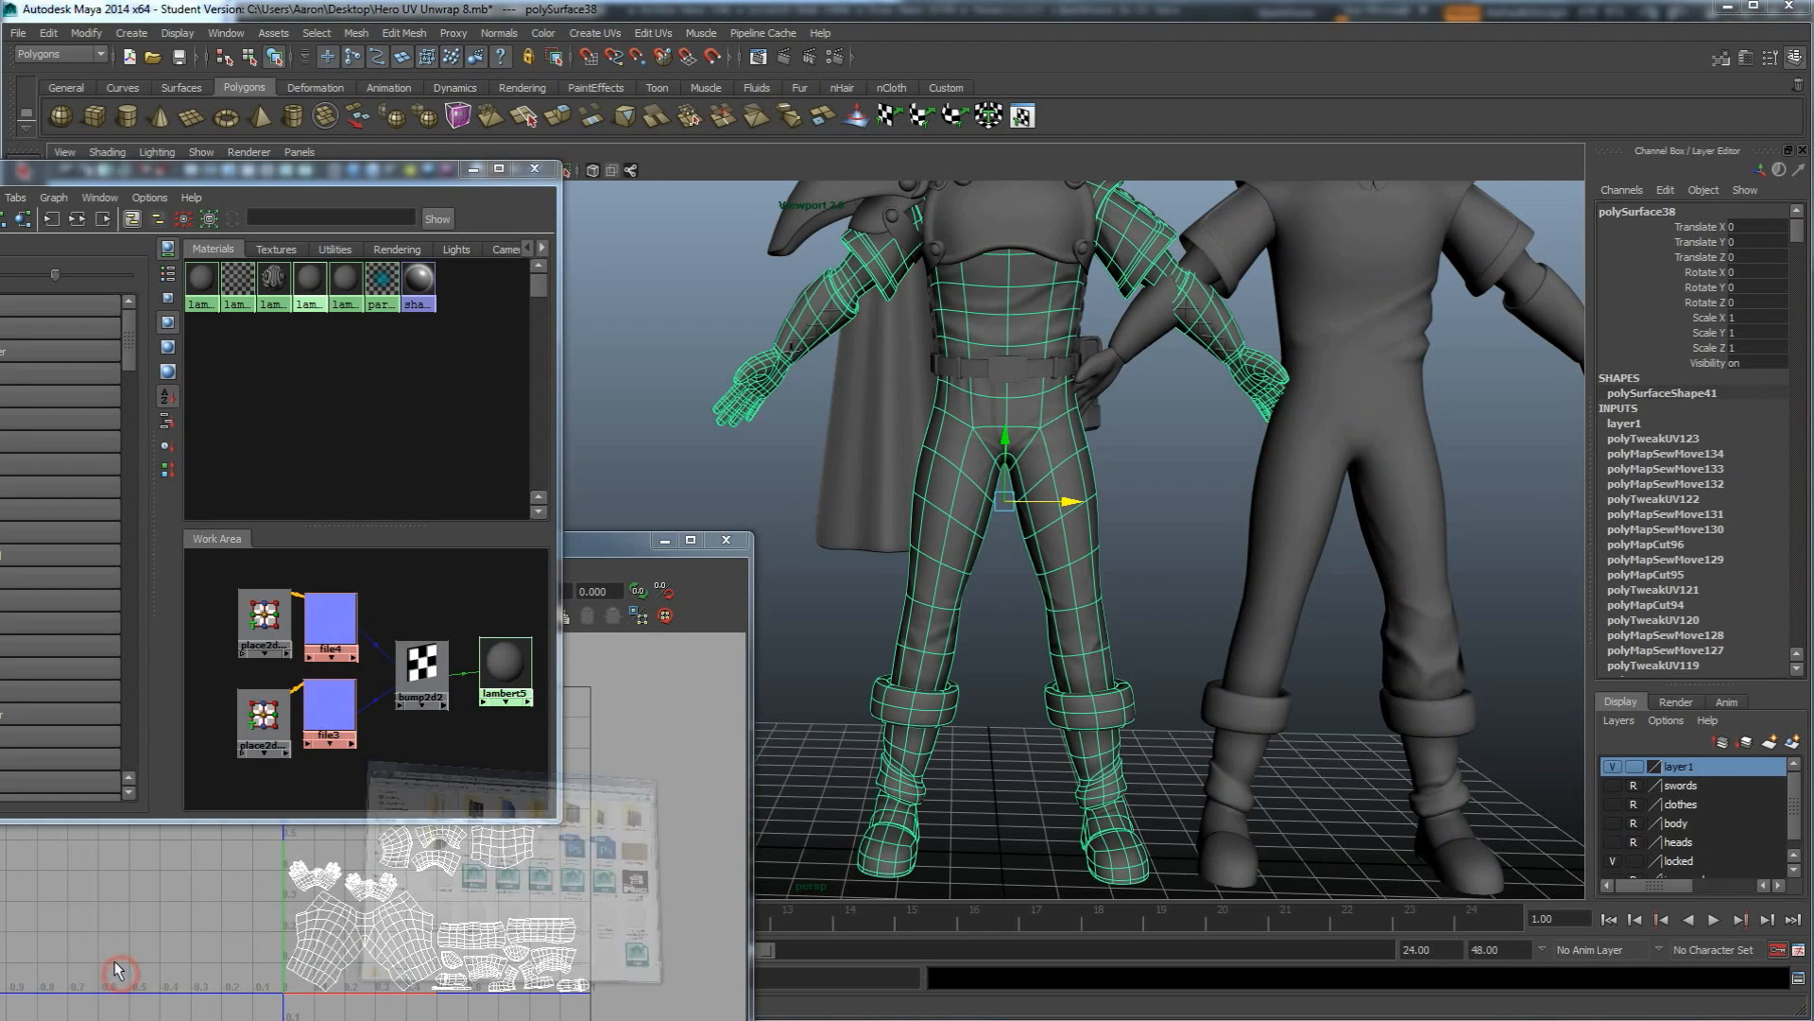
{"action": "scroll", "coordinate": [1438, 680], "scroll_direction": "down", "scroll_amount": 5}
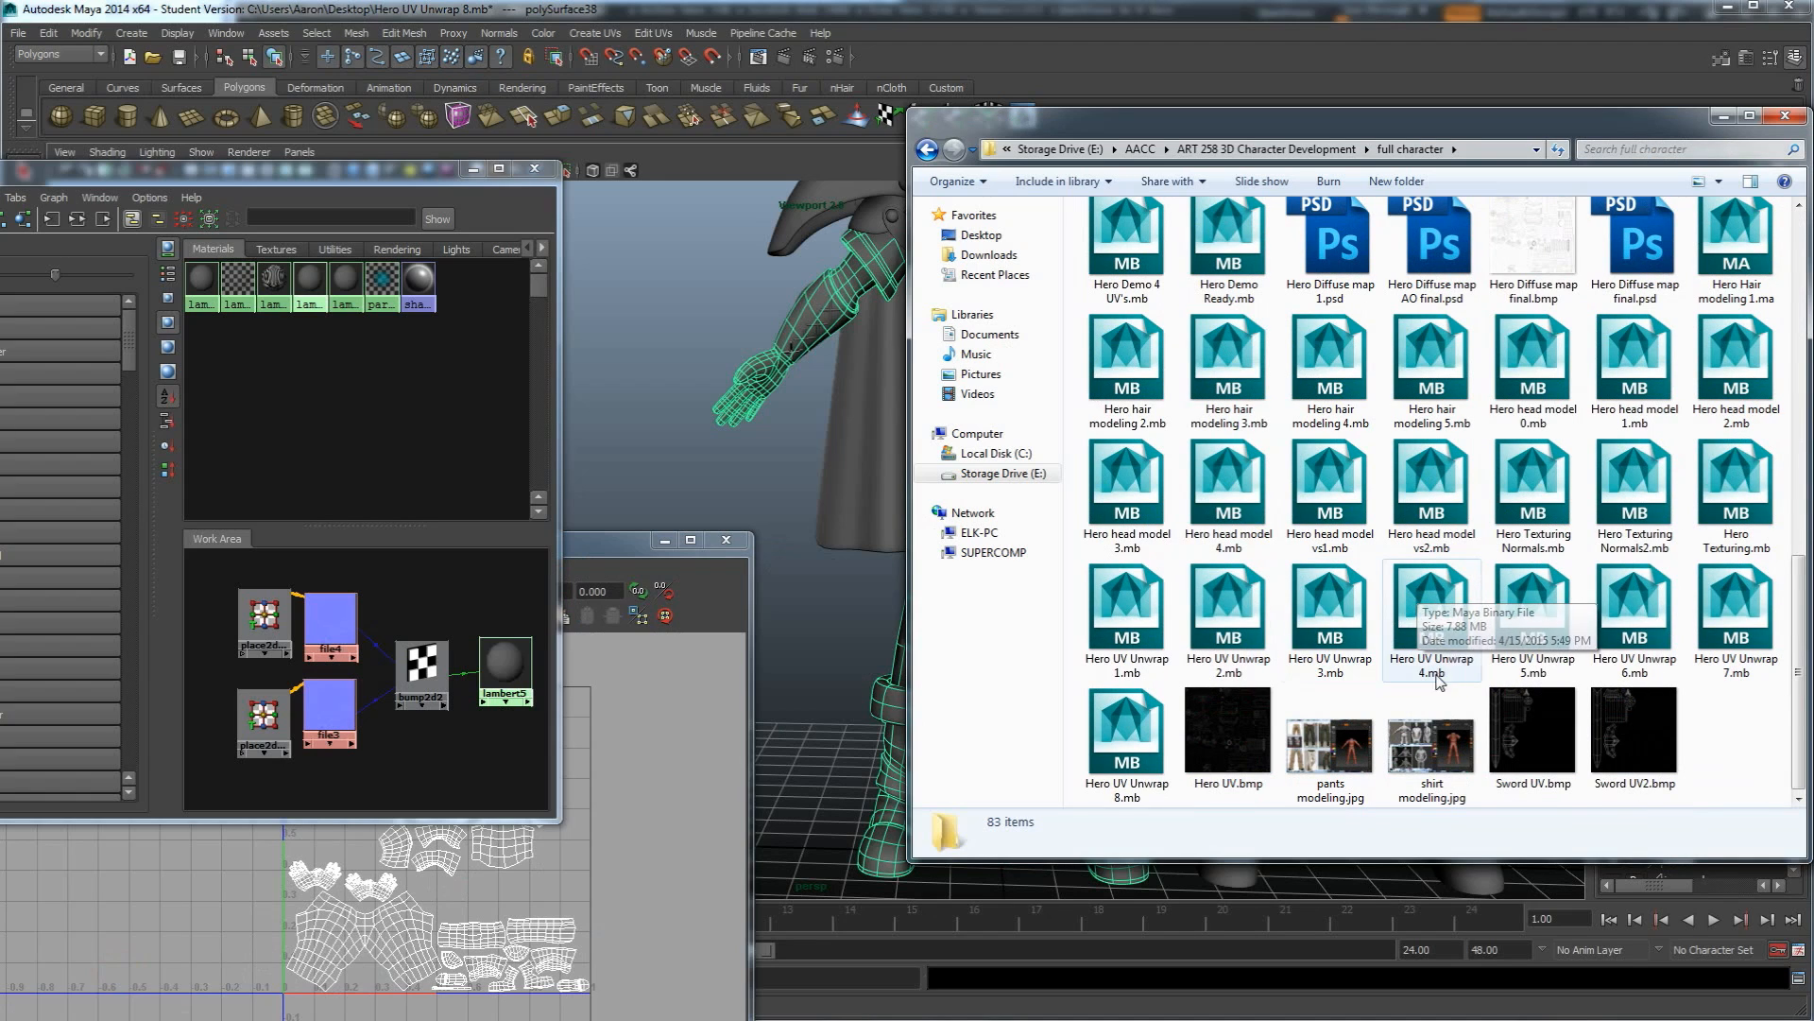
{"action": "left_click", "coordinate": [1333, 610]}
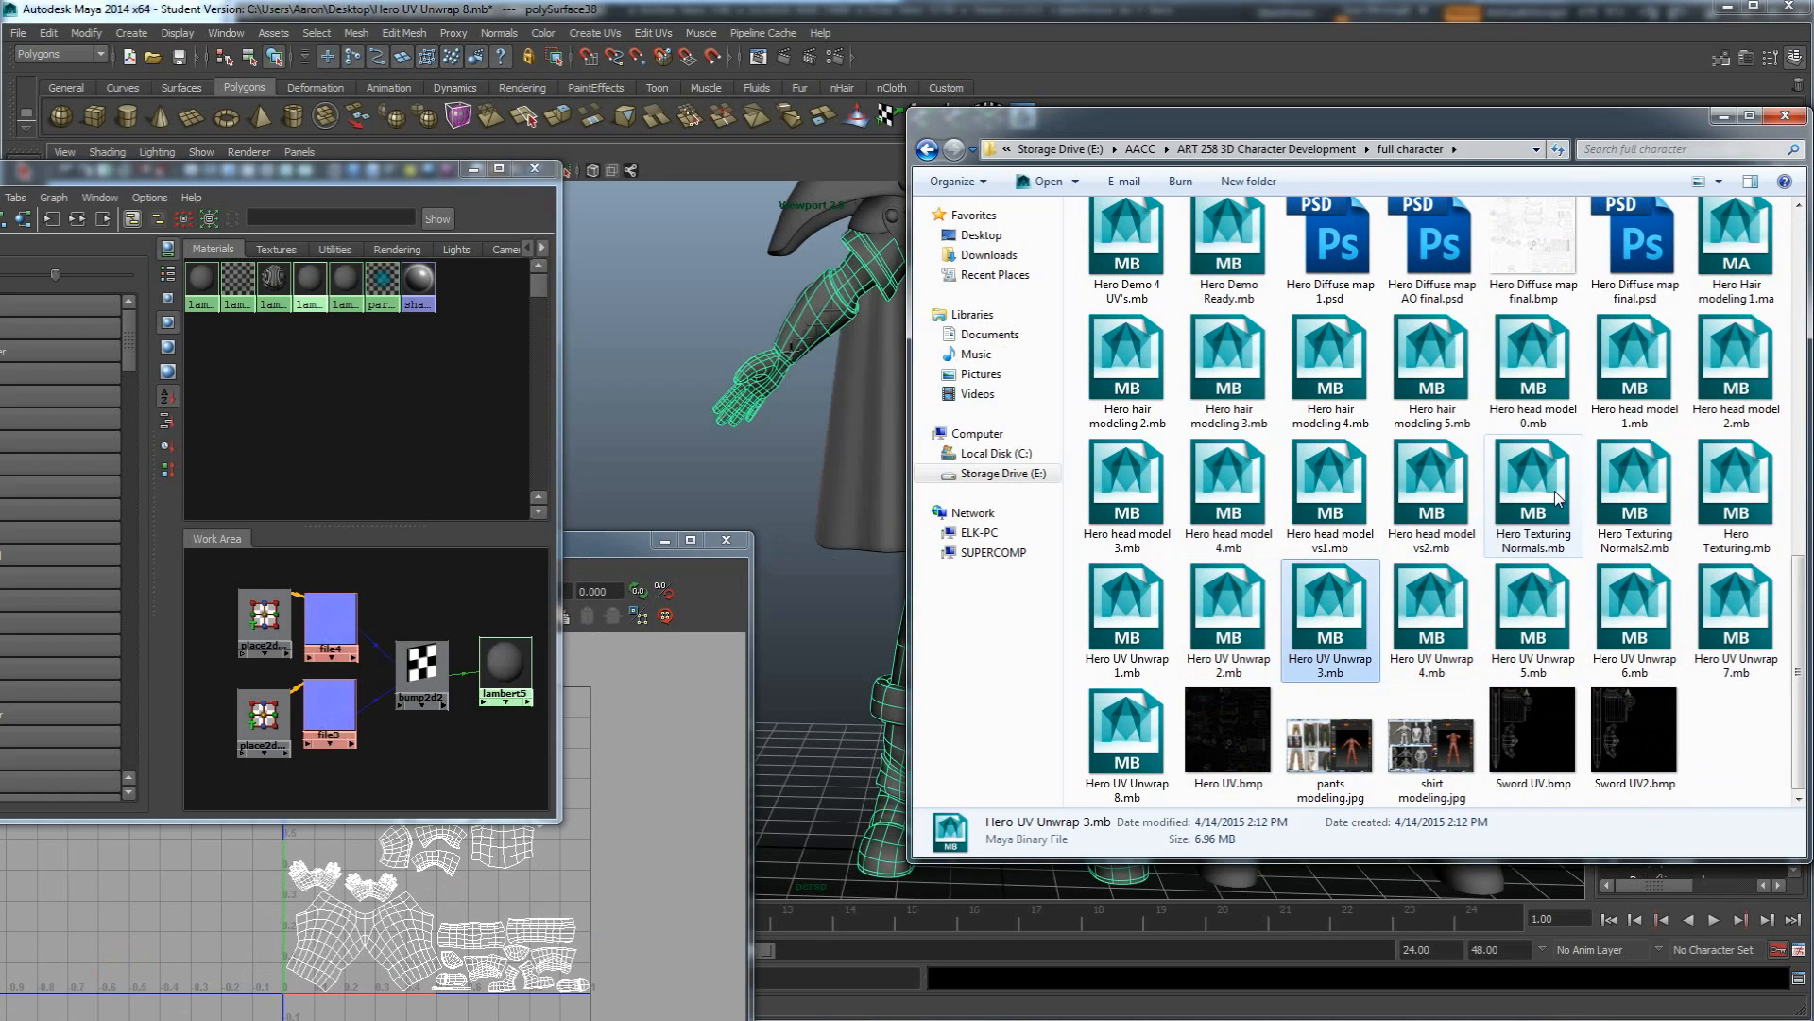
{"action": "left_click", "coordinate": [1523, 496]}
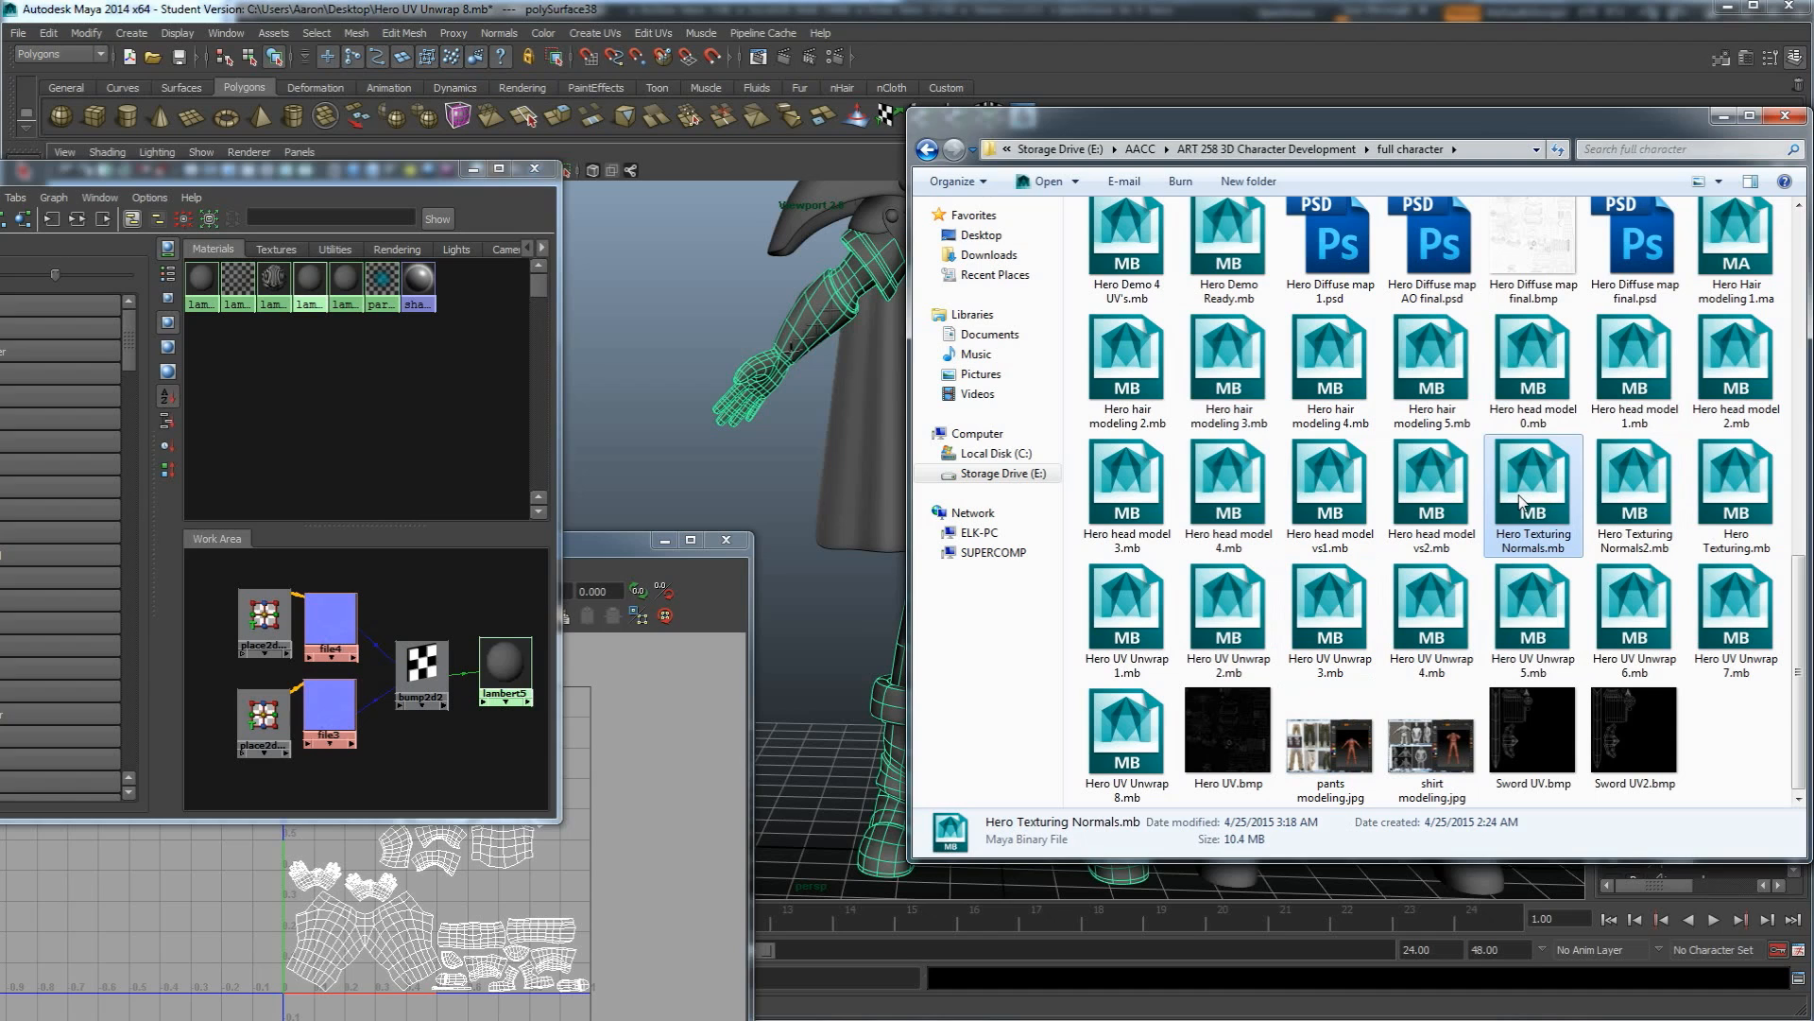
{"action": "double_click", "coordinate": [1524, 496]}
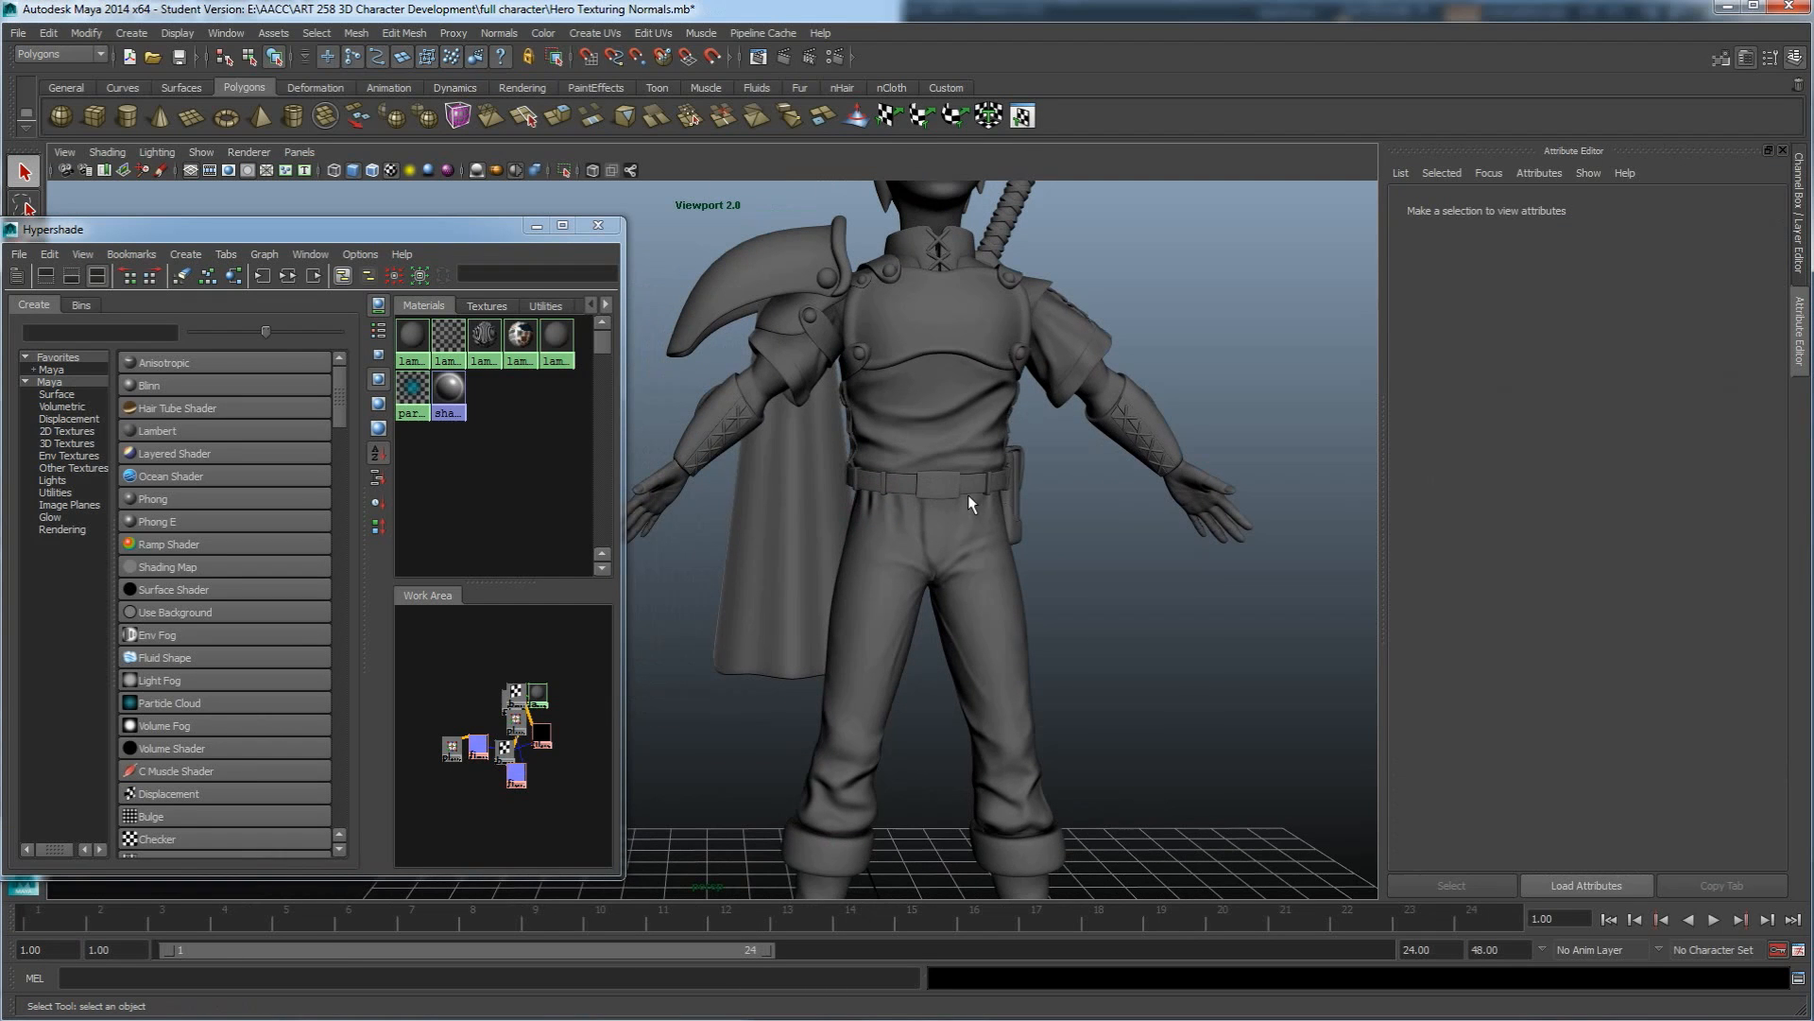
Examine the normal-mapped trousers and boots of the textured hero, with and without the body's wireframe displayed.
{"action": "left_click_drag", "start_coordinate": [974, 461], "coordinate": [952, 514], "text": "alt"}
{"action": "right_click_drag", "start_coordinate": [952, 514], "coordinate": [1029, 535], "text": "alt"}
{"action": "left_click_drag", "start_coordinate": [1036, 529], "coordinate": [1057, 461], "text": "alt"}
{"action": "right_click_drag", "start_coordinate": [960, 423], "coordinate": [1080, 558], "text": "alt"}
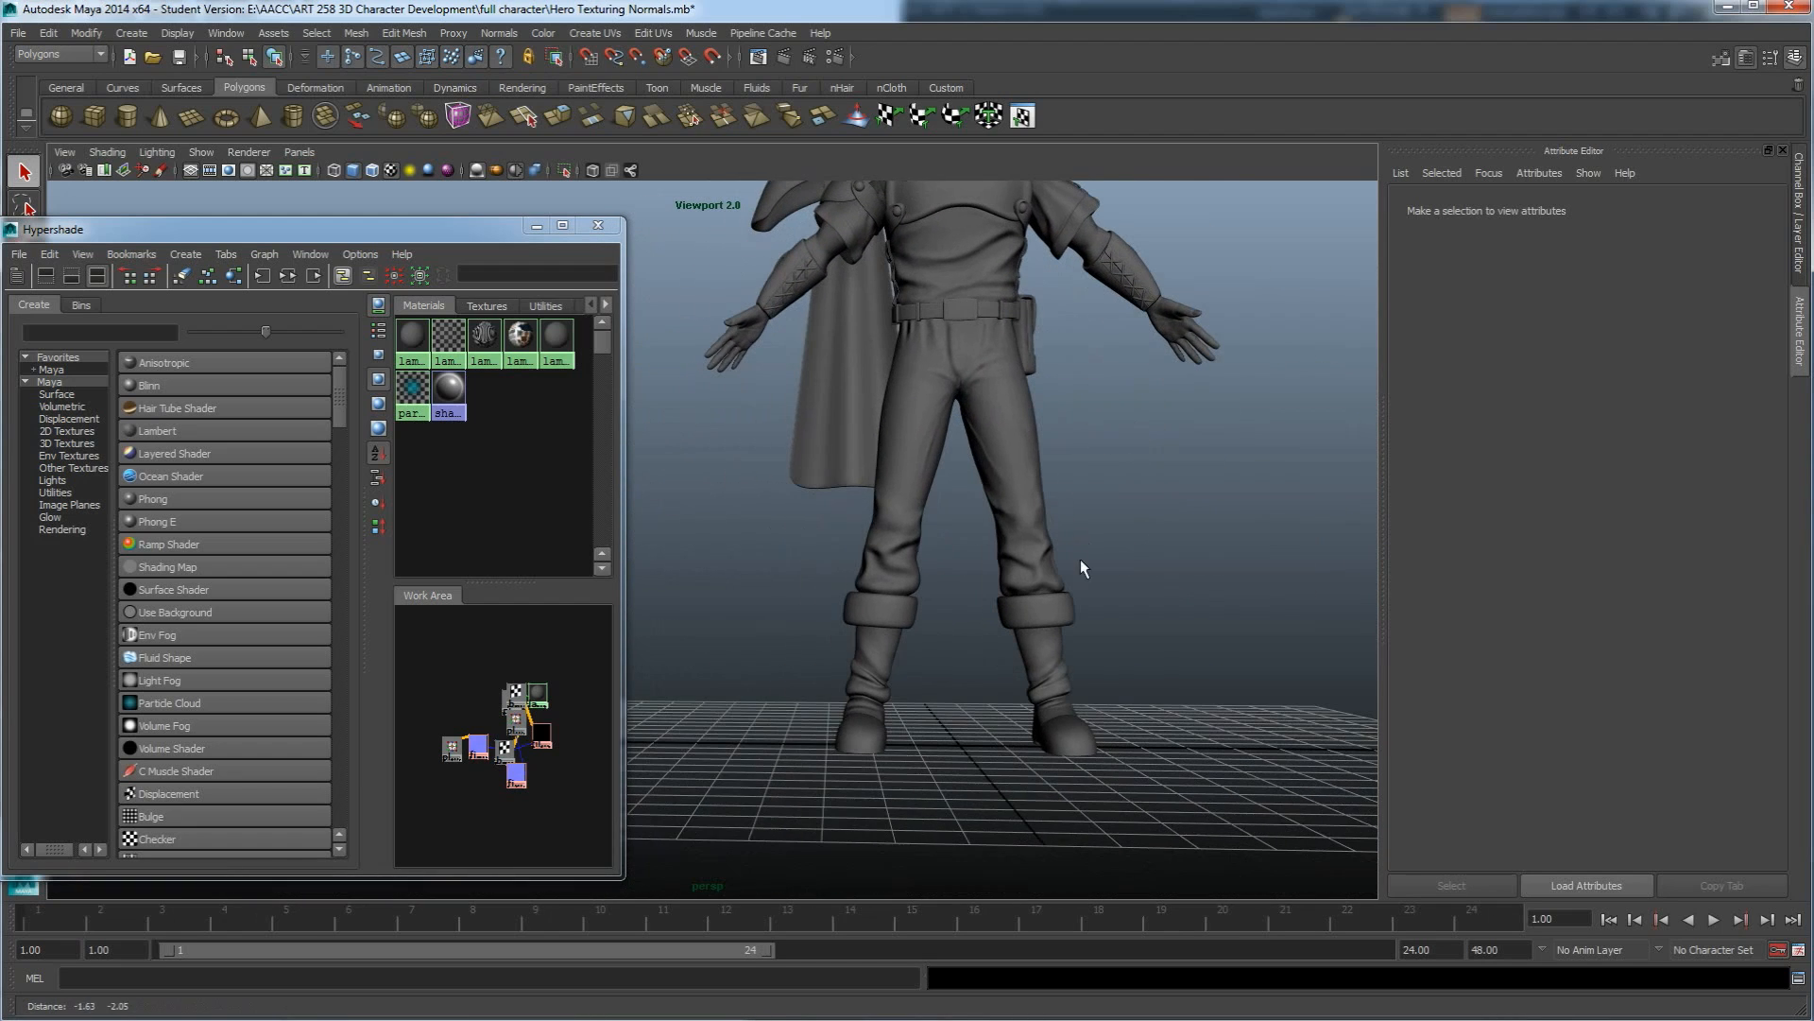
{"action": "left_click", "coordinate": [1045, 478]}
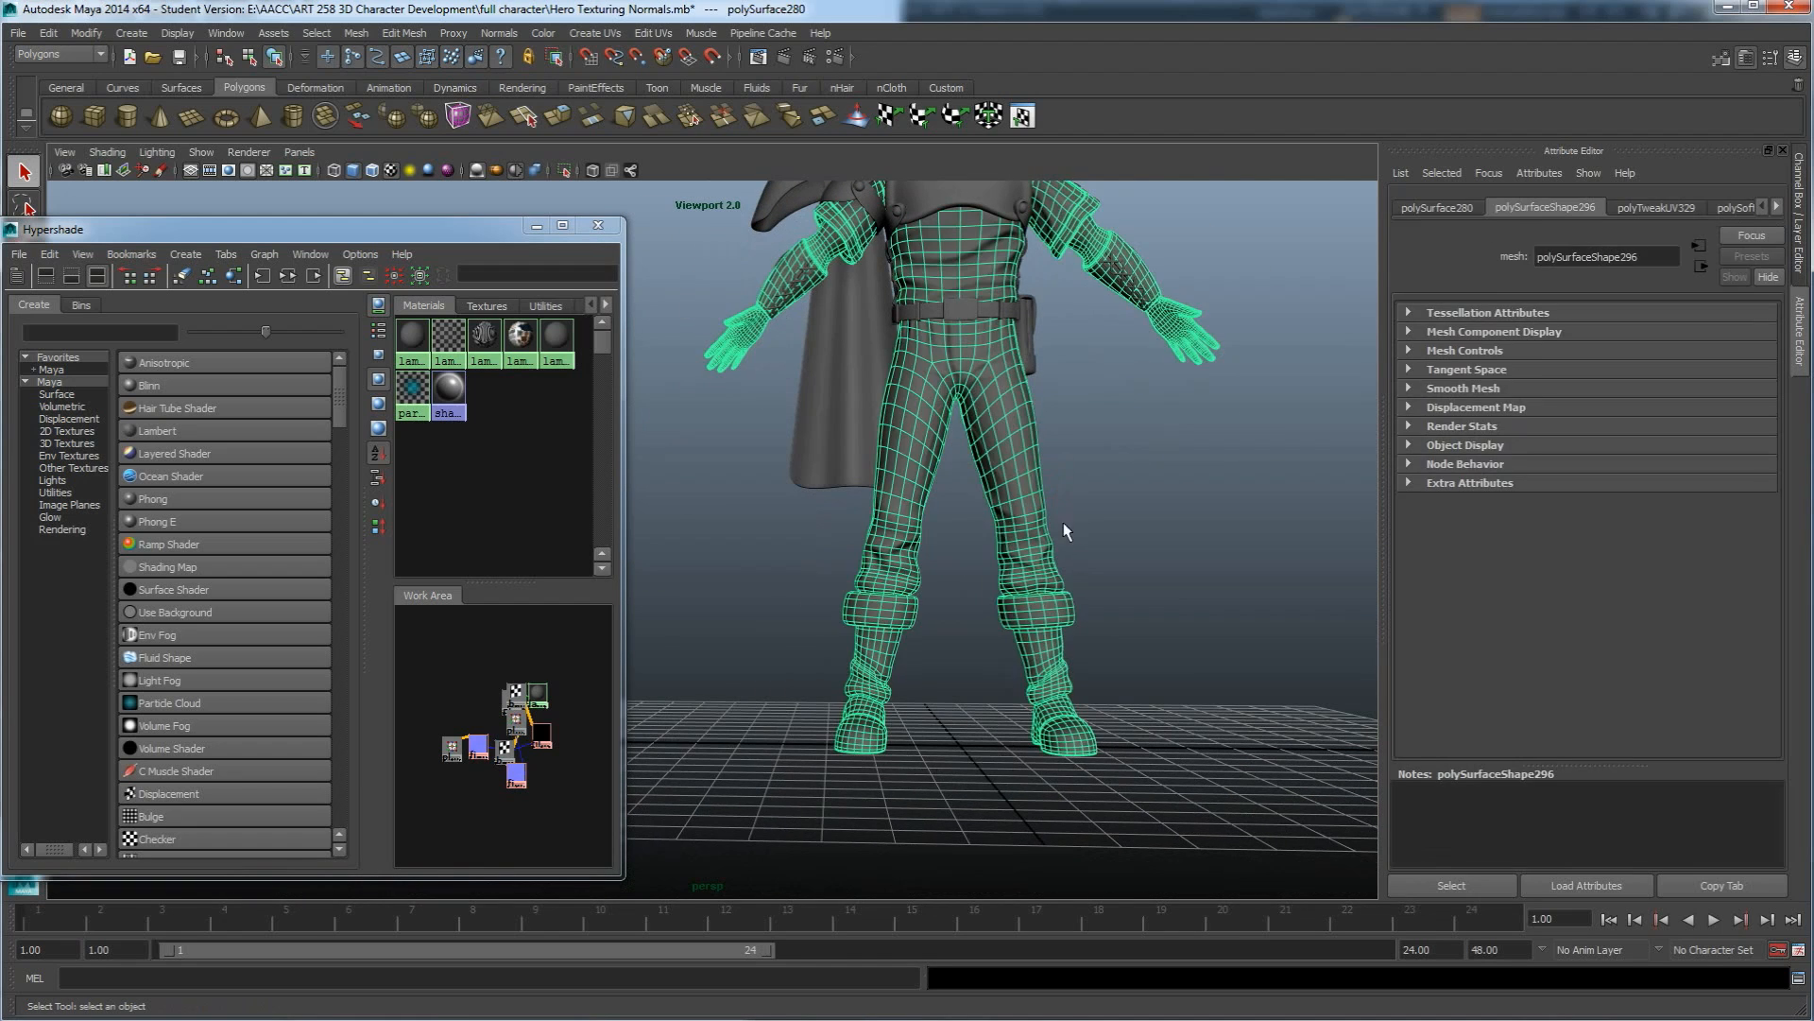
{"action": "left_click", "coordinate": [1108, 498]}
{"action": "right_click_drag", "start_coordinate": [1056, 616], "coordinate": [1086, 626], "text": "alt"}
{"action": "mouse_move", "coordinate": [1073, 623]}
{"action": "left_mouse_down", "text": "alt"}
{"action": "mouse_move", "coordinate": [1020, 631]}
{"action": "mouse_move", "coordinate": [1098, 646]}
{"action": "left_mouse_up", "text": "alt"}
{"action": "middle_click_drag", "start_coordinate": [1147, 648], "coordinate": [955, 766], "text": "alt"}
{"action": "middle_click_drag", "start_coordinate": [1066, 473], "coordinate": [1063, 723], "text": "alt"}
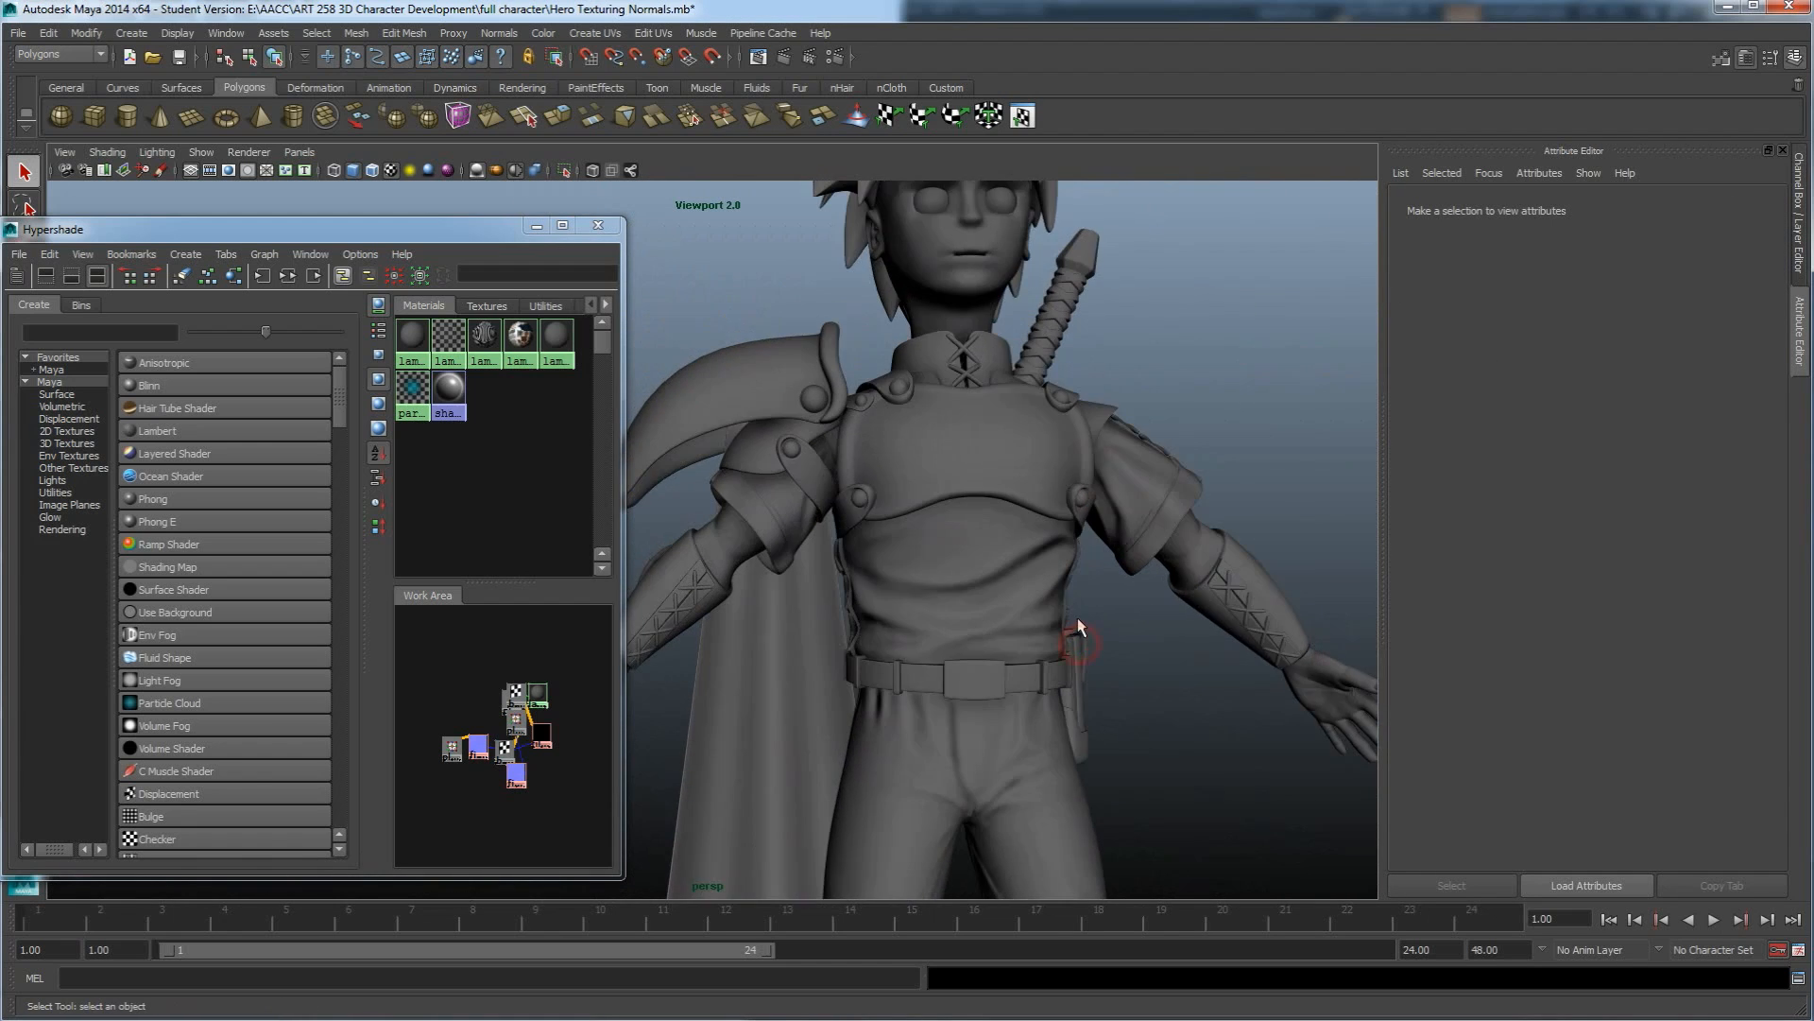
Inspect the normal-mapped details of the finished hero's upper body and clothing up close from several angles.
{"action": "right_click_drag", "start_coordinate": [1077, 632], "coordinate": [1025, 623], "text": "alt"}
{"action": "middle_click_drag", "start_coordinate": [1105, 615], "coordinate": [1175, 558], "text": "alt"}
{"action": "mouse_move", "coordinate": [1109, 604]}
{"action": "left_mouse_down", "text": "alt"}
{"action": "mouse_move", "coordinate": [1037, 637]}
{"action": "mouse_move", "coordinate": [1092, 619]}
{"action": "left_mouse_up", "text": "alt"}
{"action": "right_click_drag", "start_coordinate": [1030, 605], "coordinate": [1073, 584], "text": "alt"}
{"action": "left_click_drag", "start_coordinate": [1159, 575], "coordinate": [1216, 350], "text": "alt"}
{"action": "left_click_drag", "start_coordinate": [954, 416], "coordinate": [1308, 491], "text": "alt"}
{"action": "middle_click_drag", "start_coordinate": [863, 393], "coordinate": [1124, 472], "text": "alt"}
{"action": "left_click_drag", "start_coordinate": [847, 446], "coordinate": [1365, 428], "text": "alt"}
{"action": "middle_click_drag", "start_coordinate": [1370, 428], "coordinate": [1531, 430], "text": "alt"}
{"action": "middle_click_drag", "start_coordinate": [854, 511], "coordinate": [932, 455], "text": "alt"}
{"action": "left_click_drag", "start_coordinate": [958, 543], "coordinate": [971, 651], "text": "alt"}
{"action": "left_click_drag", "start_coordinate": [910, 499], "coordinate": [993, 456], "text": "alt"}
{"action": "middle_click_drag", "start_coordinate": [846, 486], "coordinate": [887, 372], "text": "alt"}
{"action": "left_click_drag", "start_coordinate": [842, 454], "coordinate": [1162, 468], "text": "alt"}
{"action": "left_click_drag", "start_coordinate": [1036, 438], "coordinate": [1085, 433], "text": "alt"}
{"action": "middle_click_drag", "start_coordinate": [704, 415], "coordinate": [1055, 524], "text": "alt"}
View the complete normal-mapped hero from the front at full height.
{"action": "scroll", "coordinate": [1006, 487], "scroll_direction": "down", "scroll_amount": 5}
{"action": "left_click_drag", "start_coordinate": [1045, 499], "coordinate": [1032, 512], "text": "alt"}
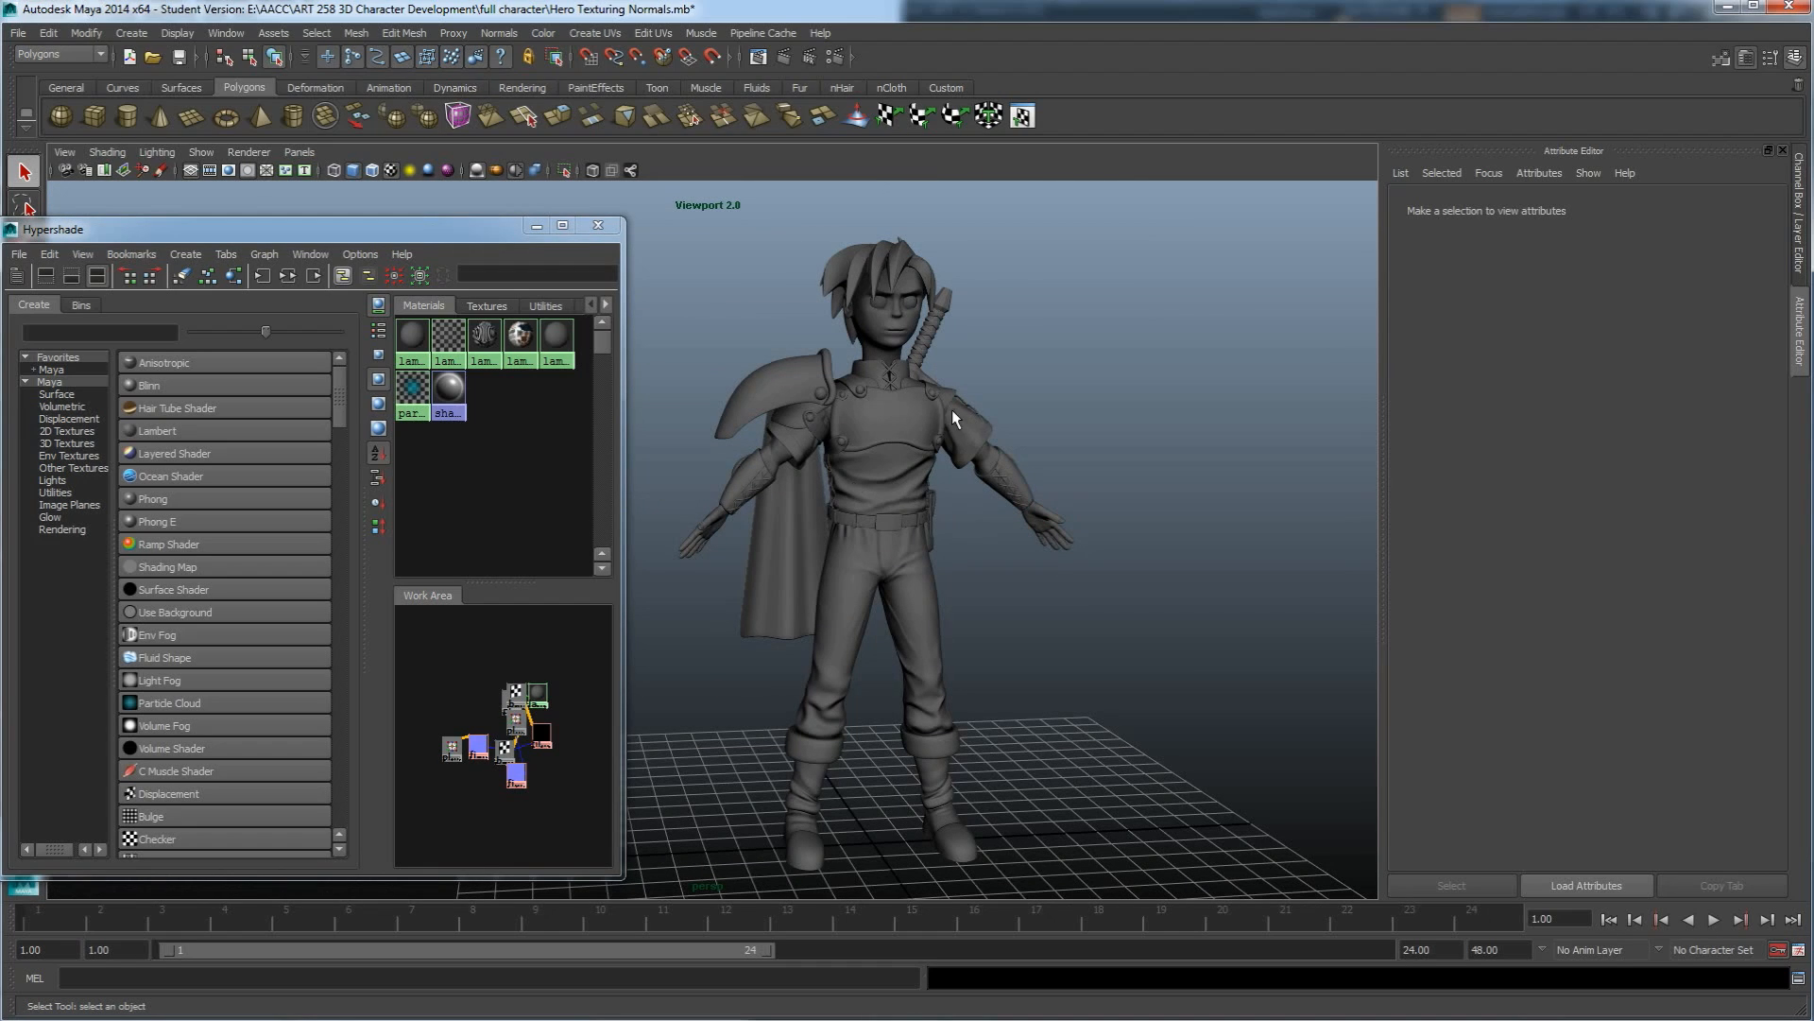
{"action": "left_click_drag", "start_coordinate": [980, 495], "coordinate": [965, 490], "text": "alt"}
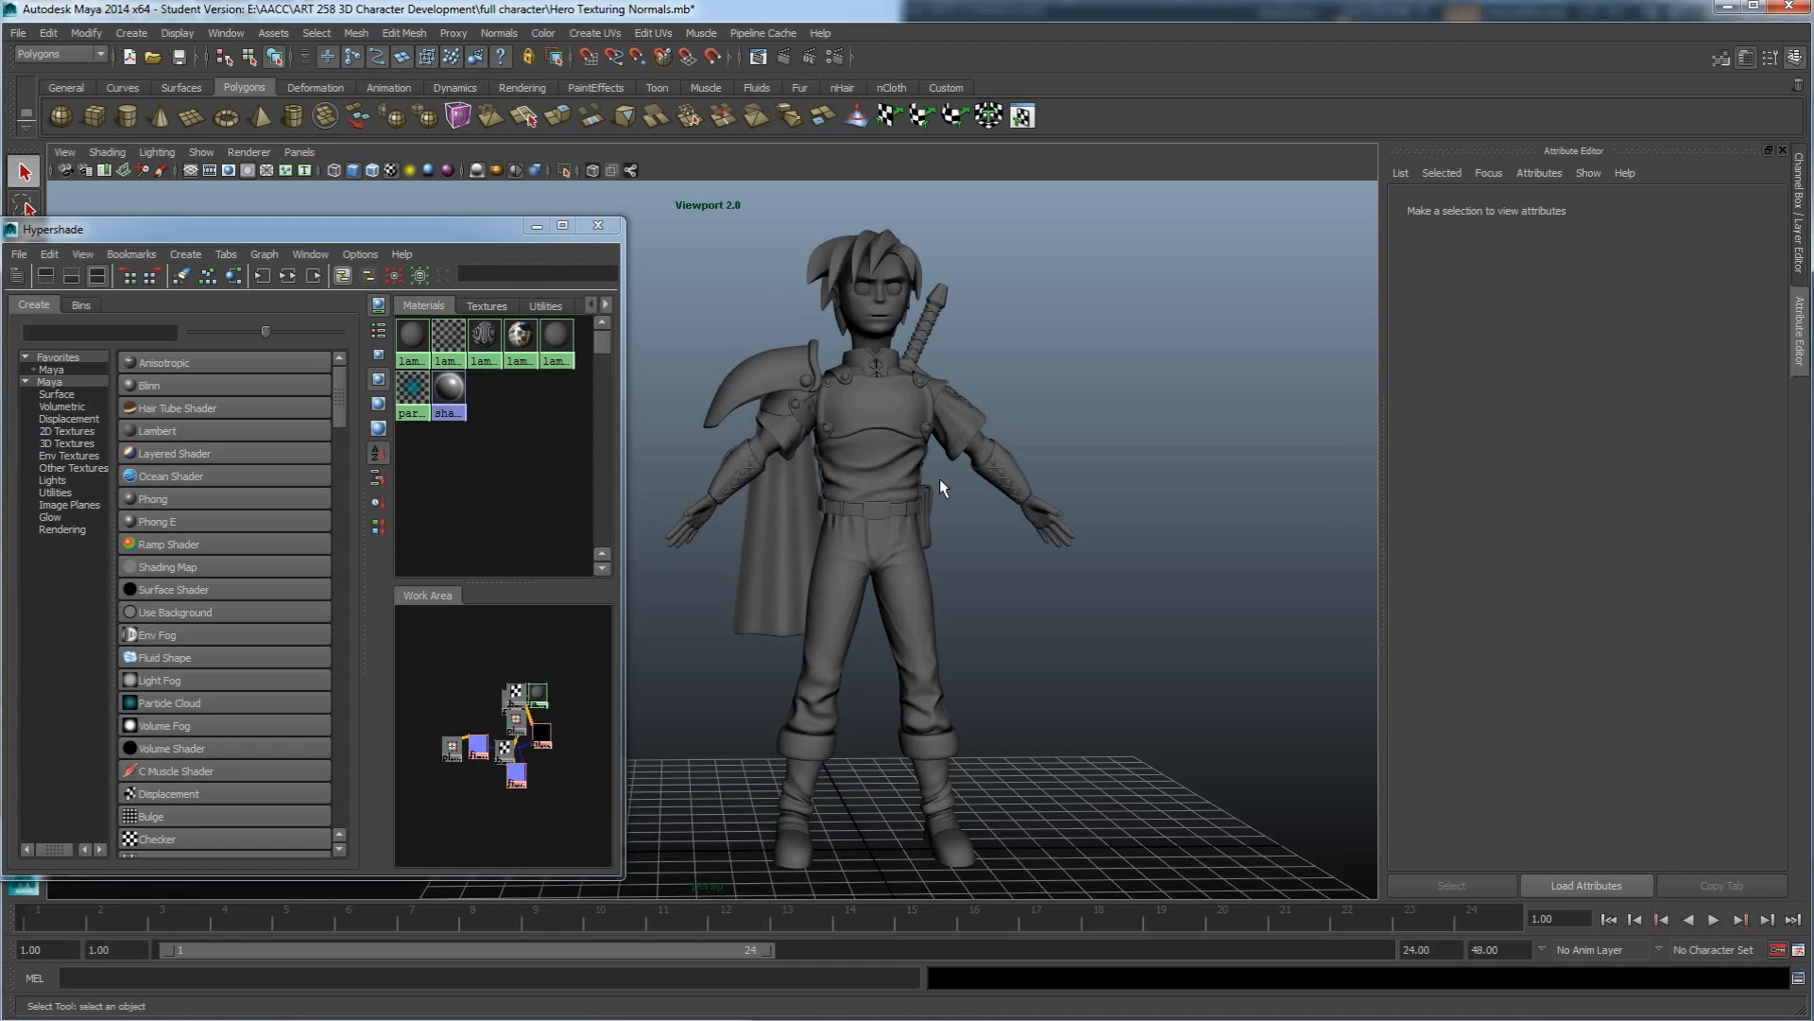
{"action": "middle_click_drag", "start_coordinate": [940, 479], "coordinate": [984, 469], "text": "alt"}
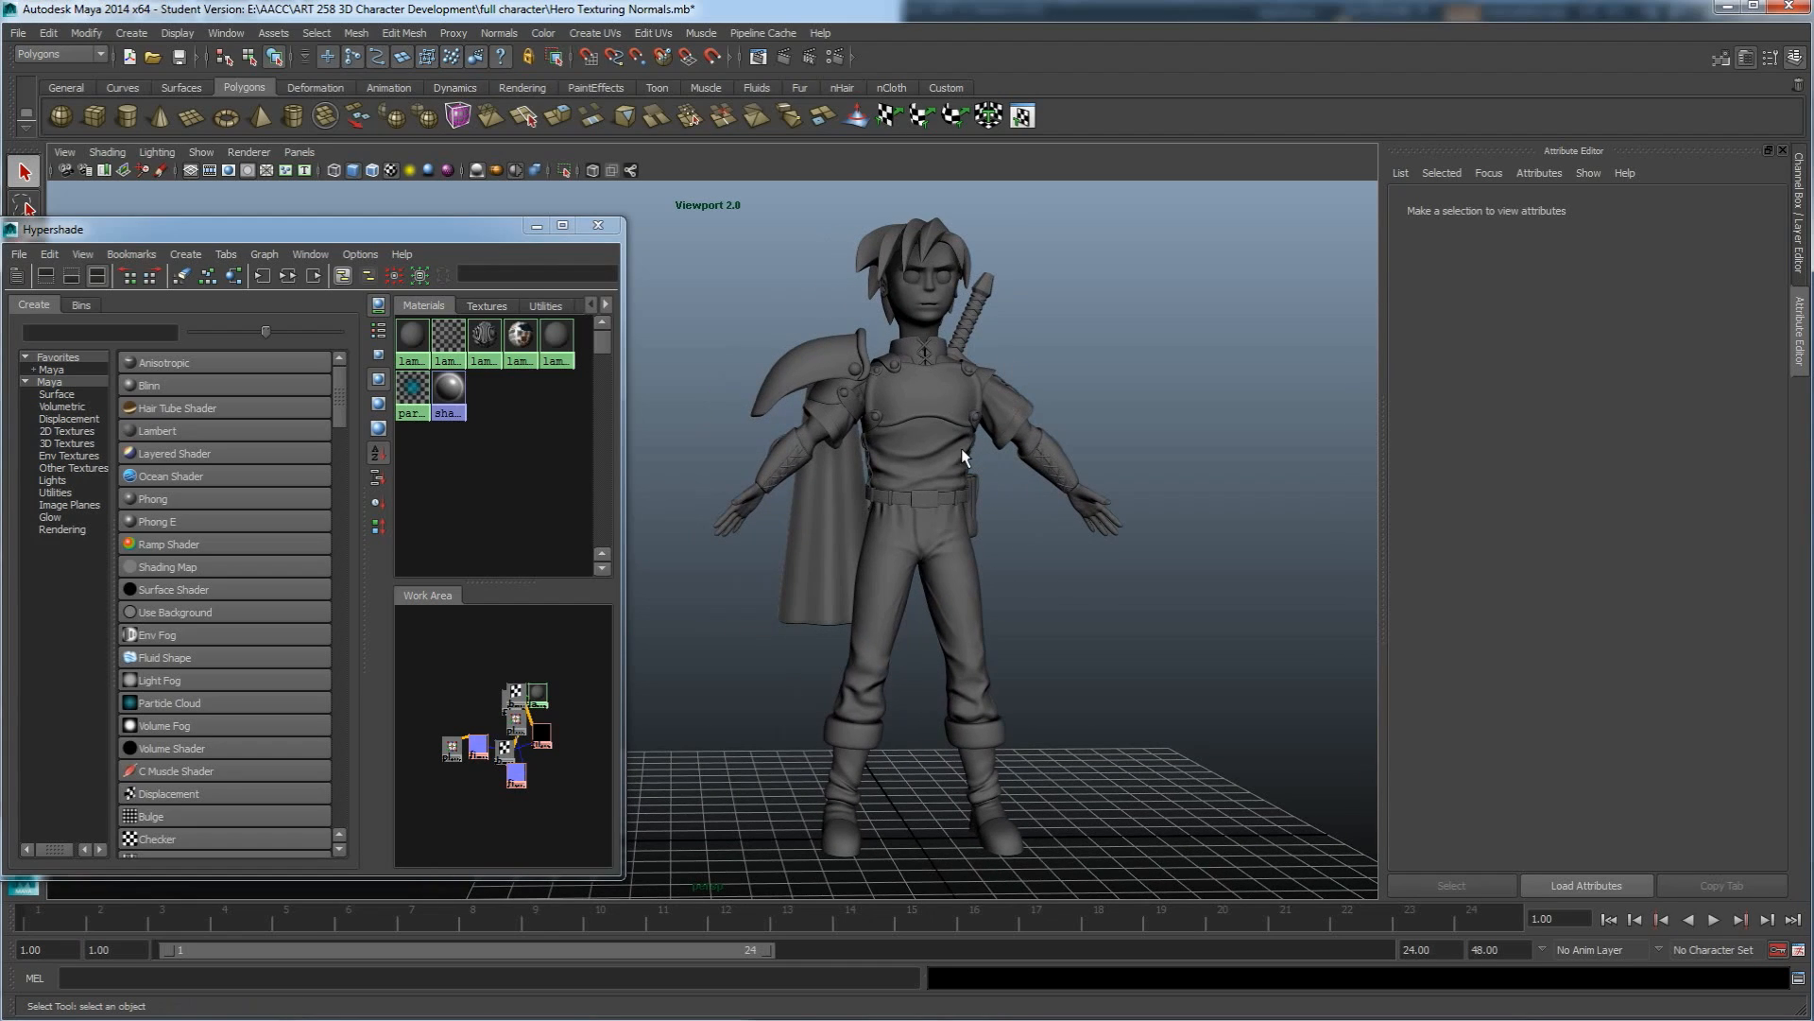